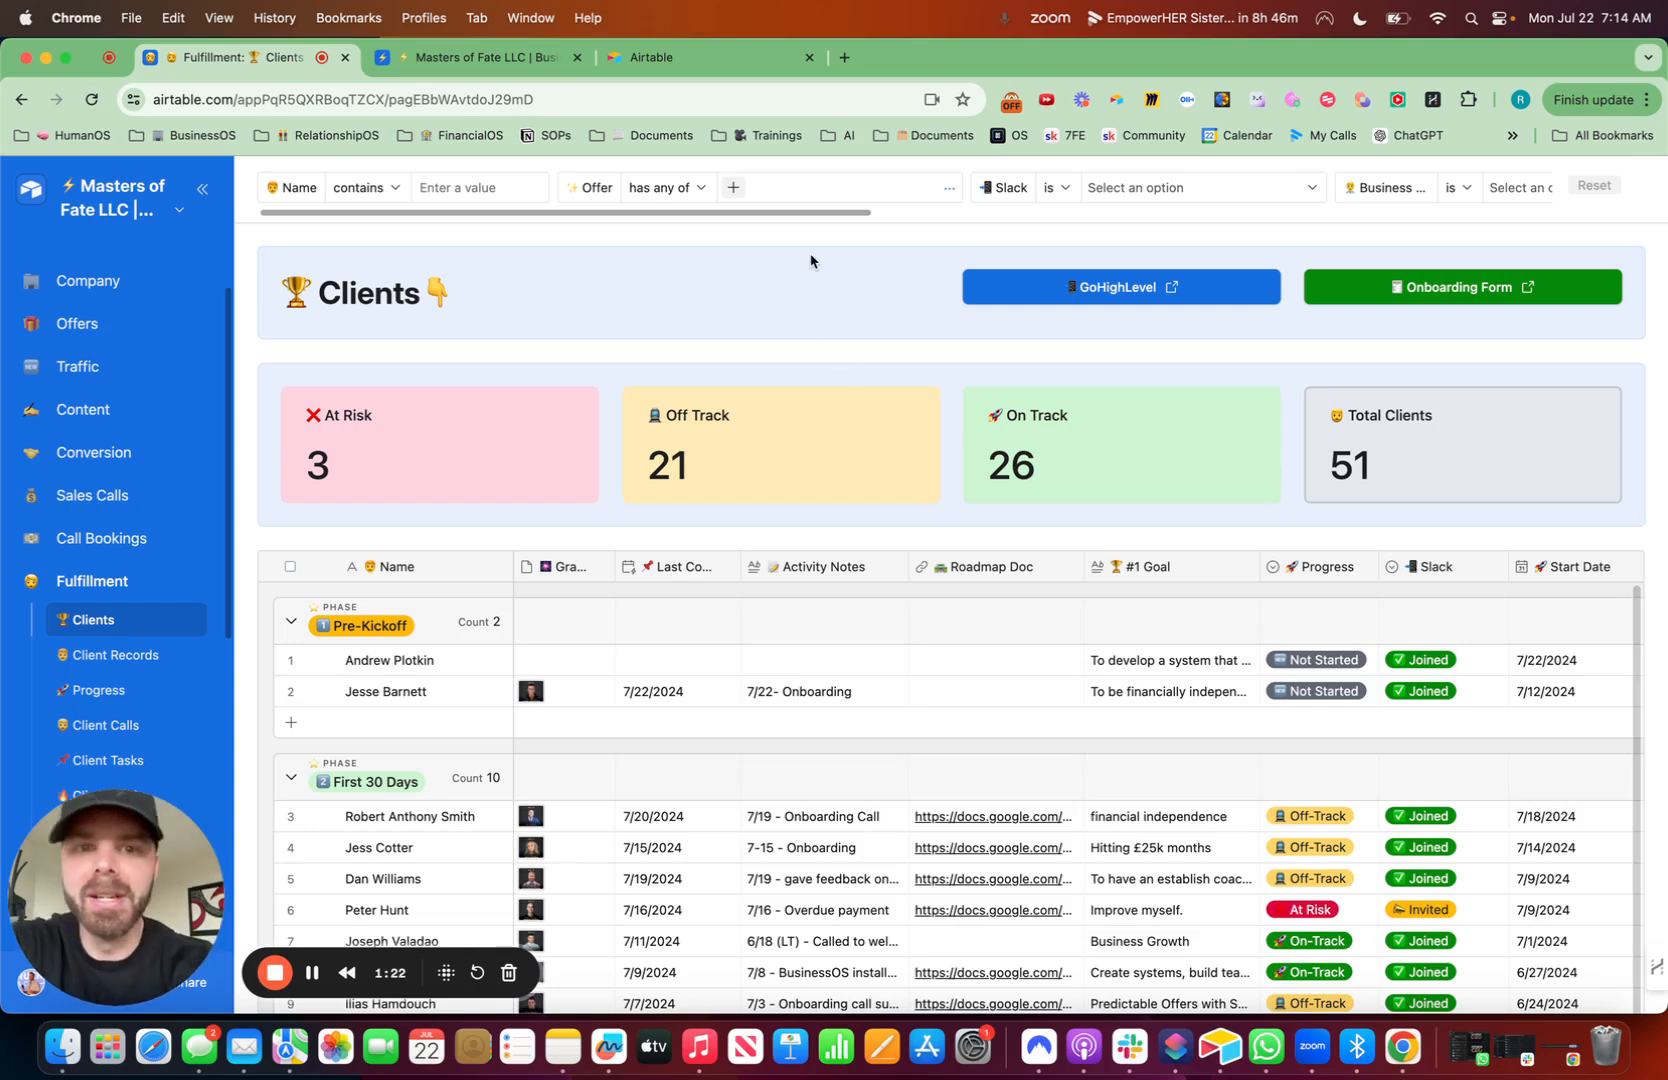
- Create a new Airtable base from scratch and close the getting-started panel
click(722, 57)
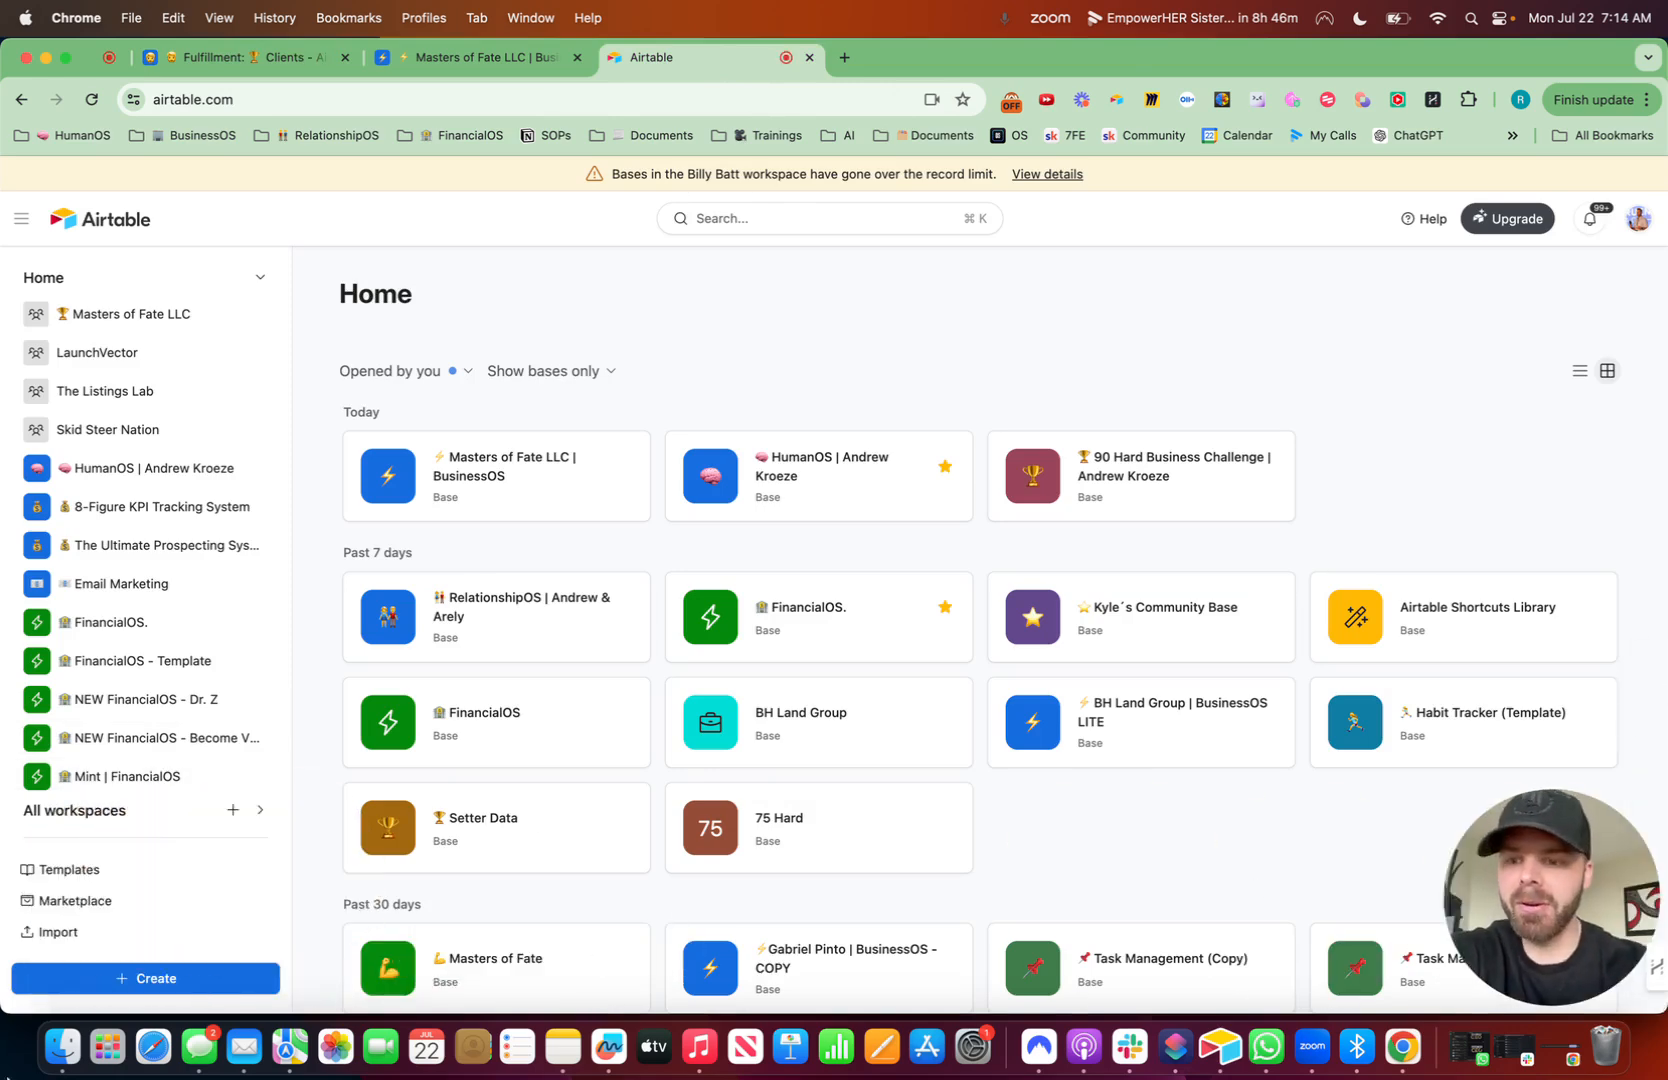
click(161, 975)
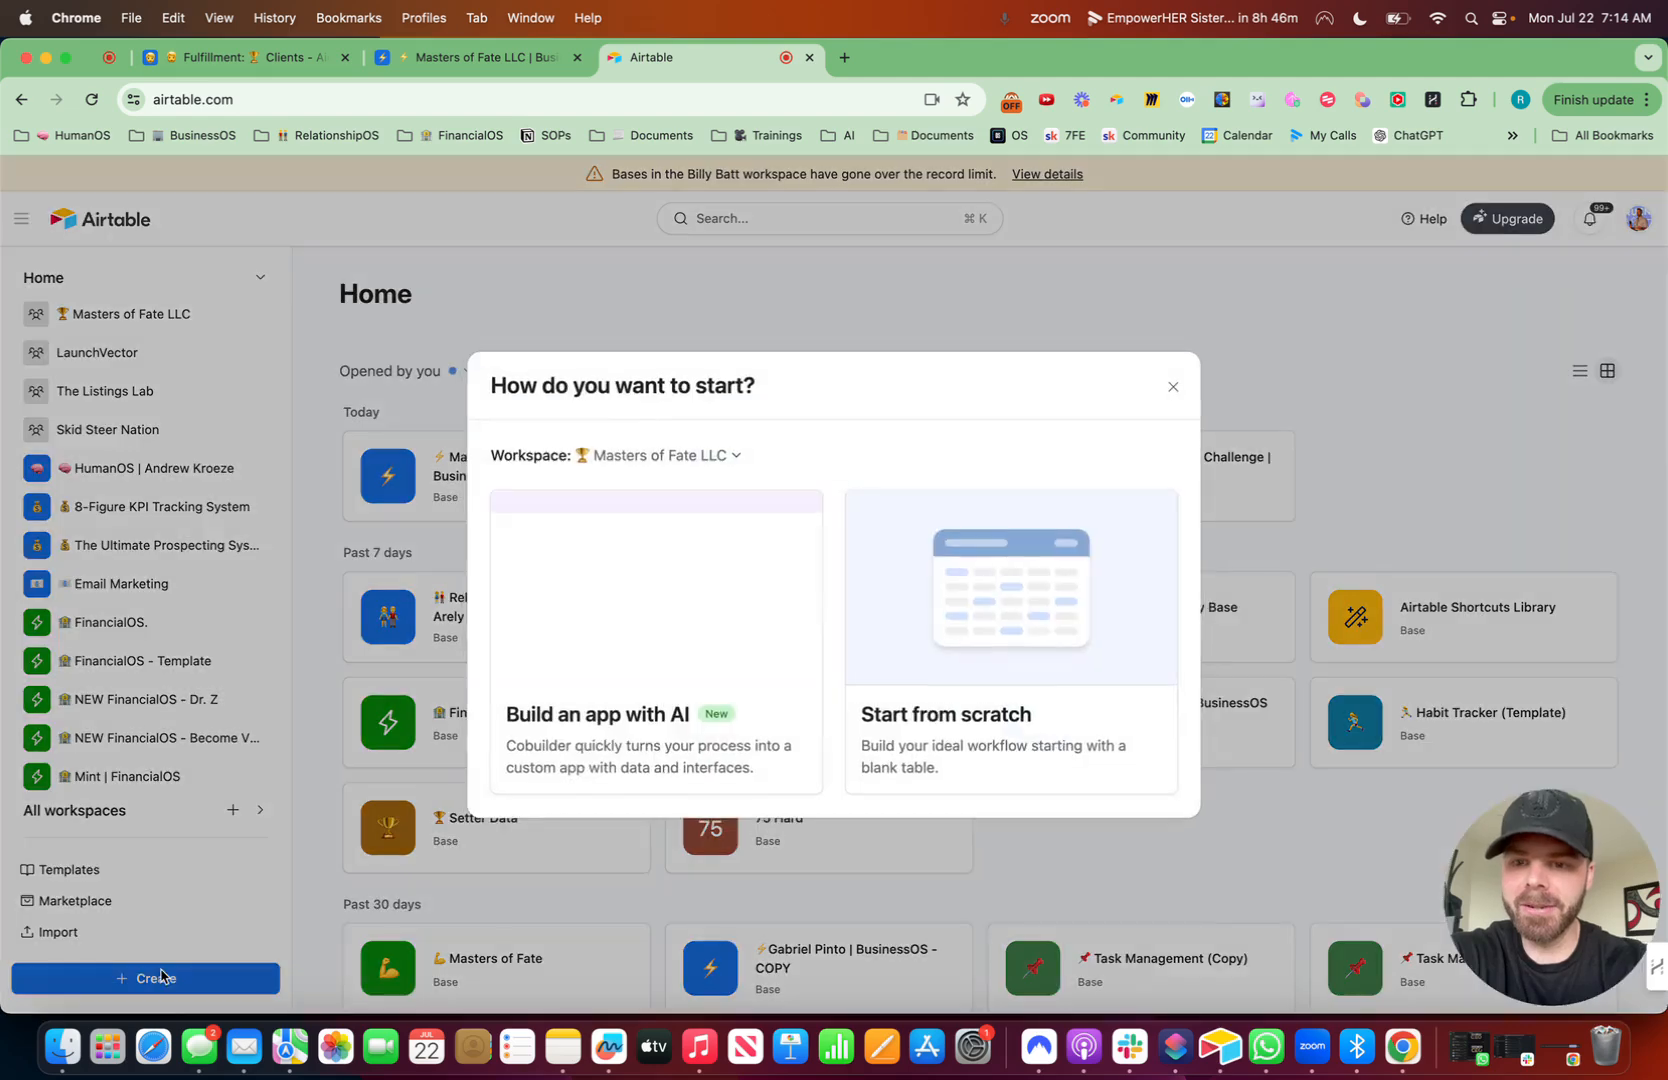
click(996, 632)
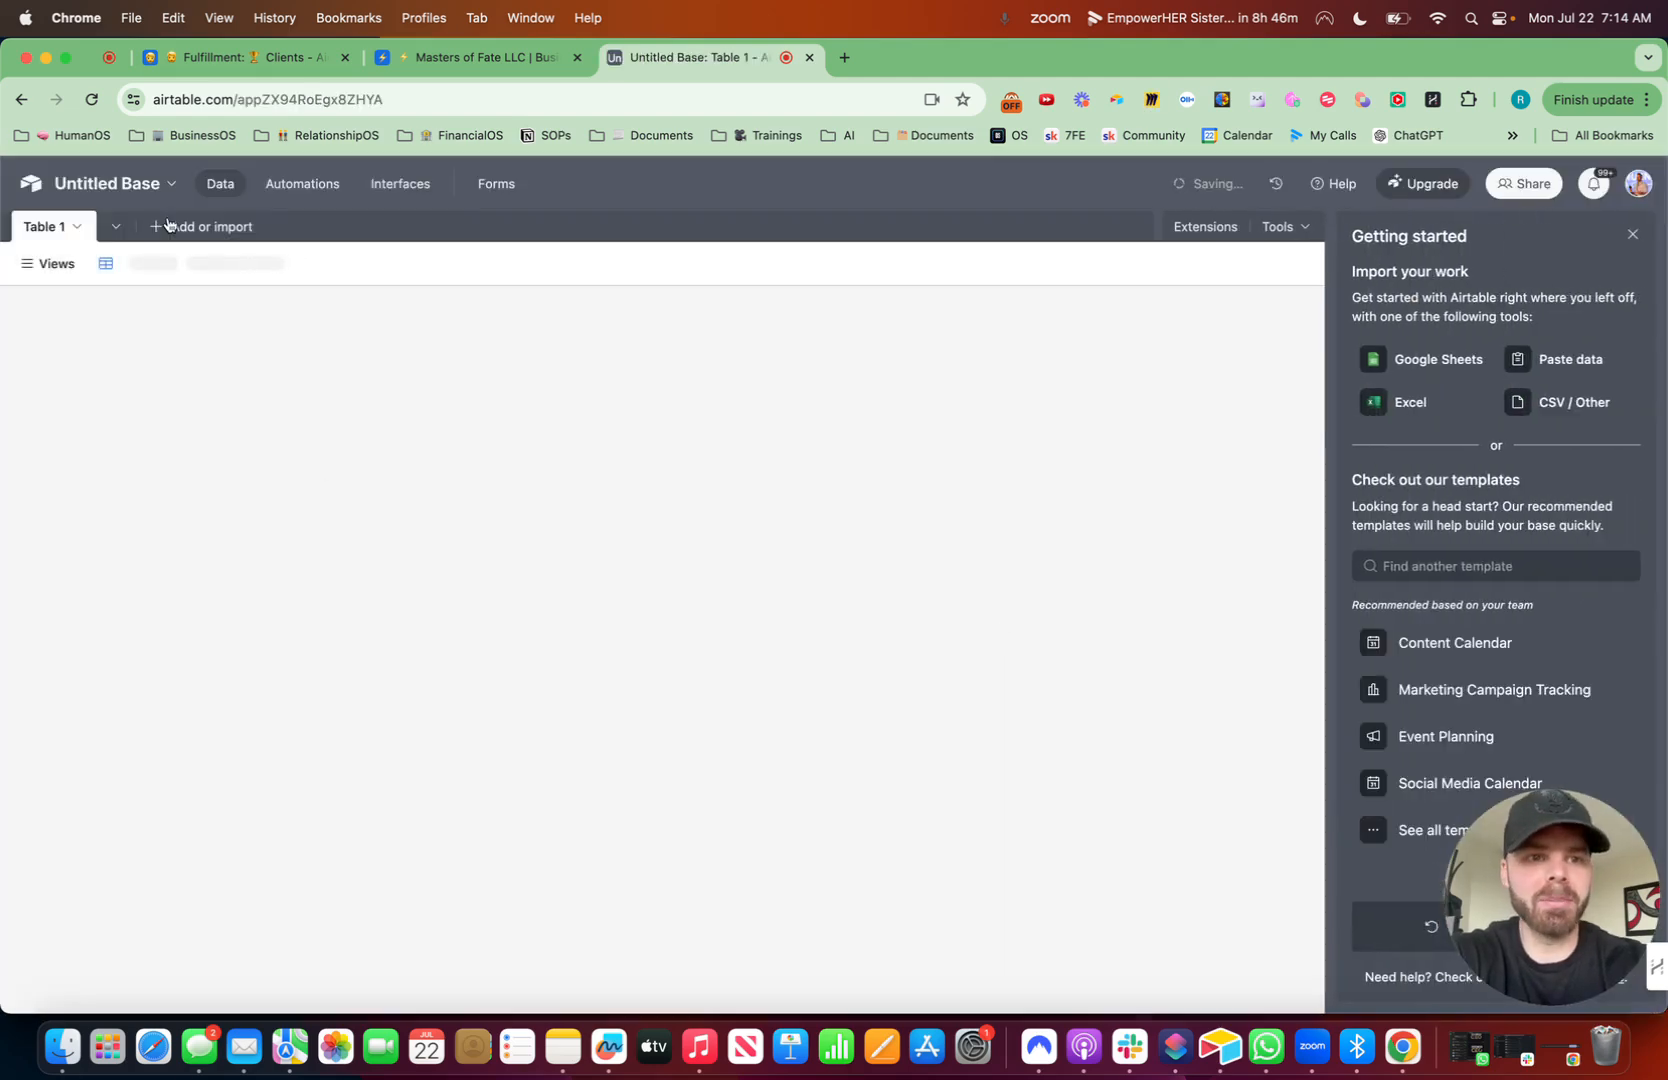
click(1632, 235)
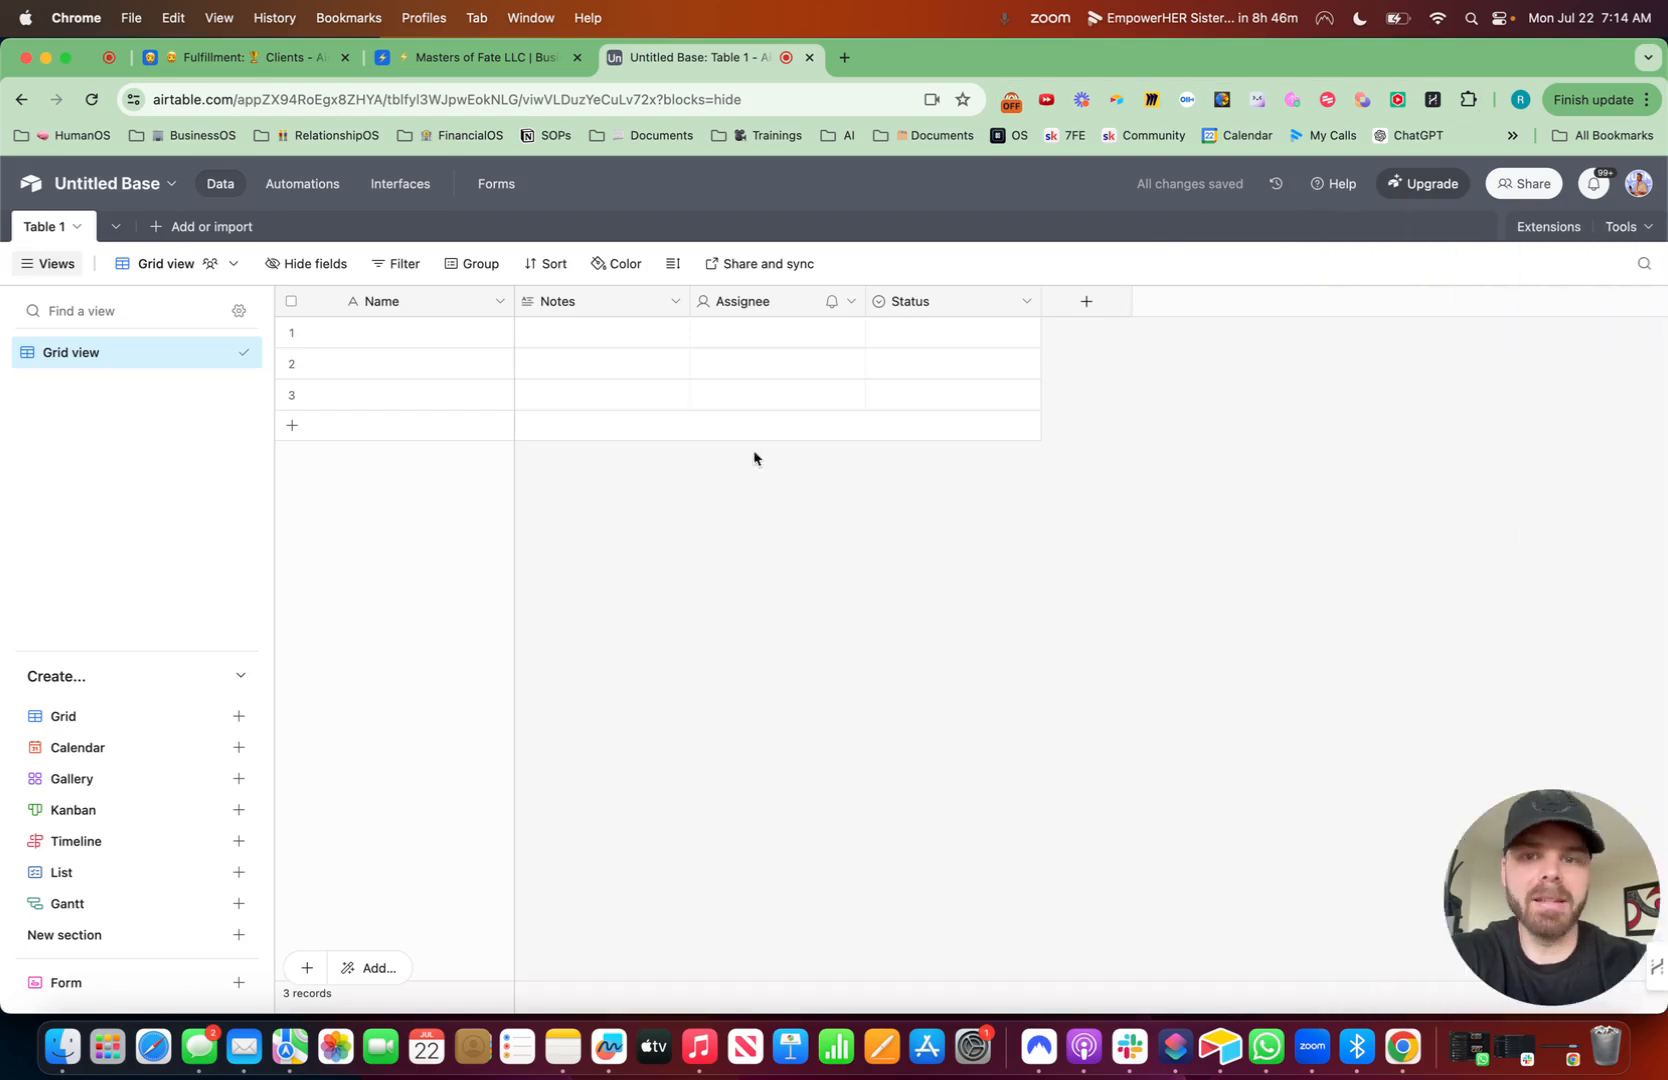
- Delete the default Notes, Assignee and Status fields from the table
click(672, 303)
click(648, 879)
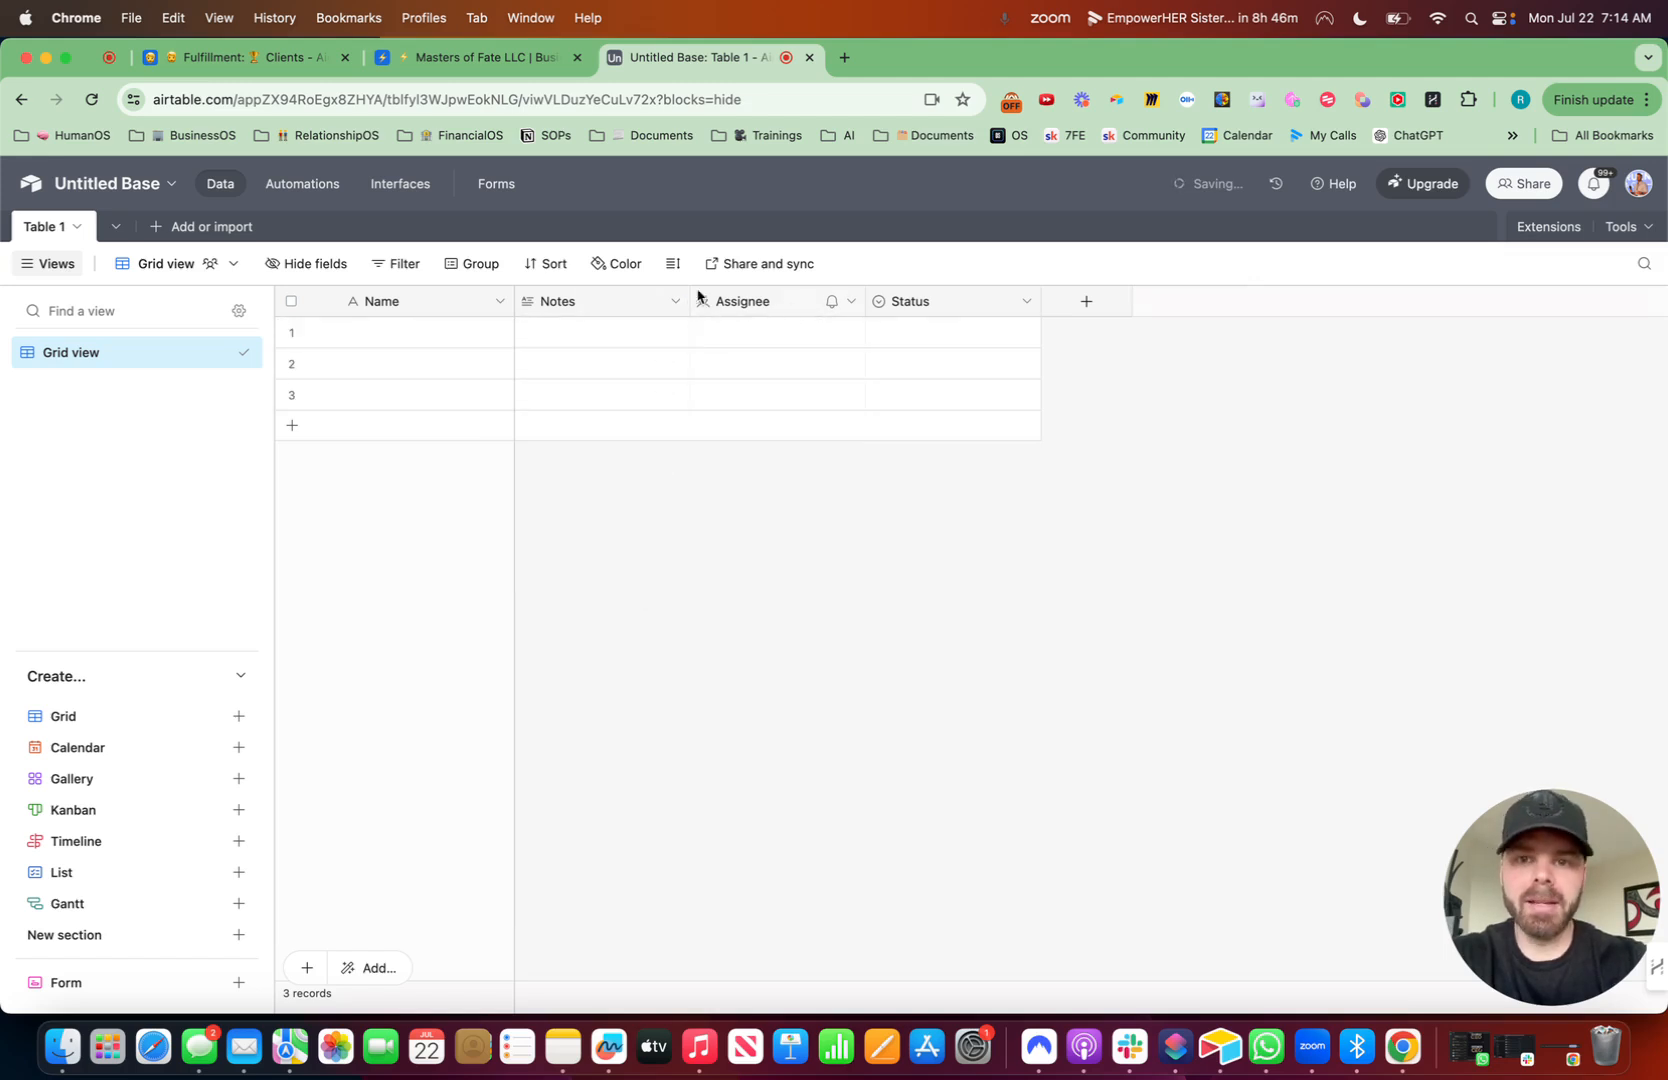
click(851, 301)
click(795, 866)
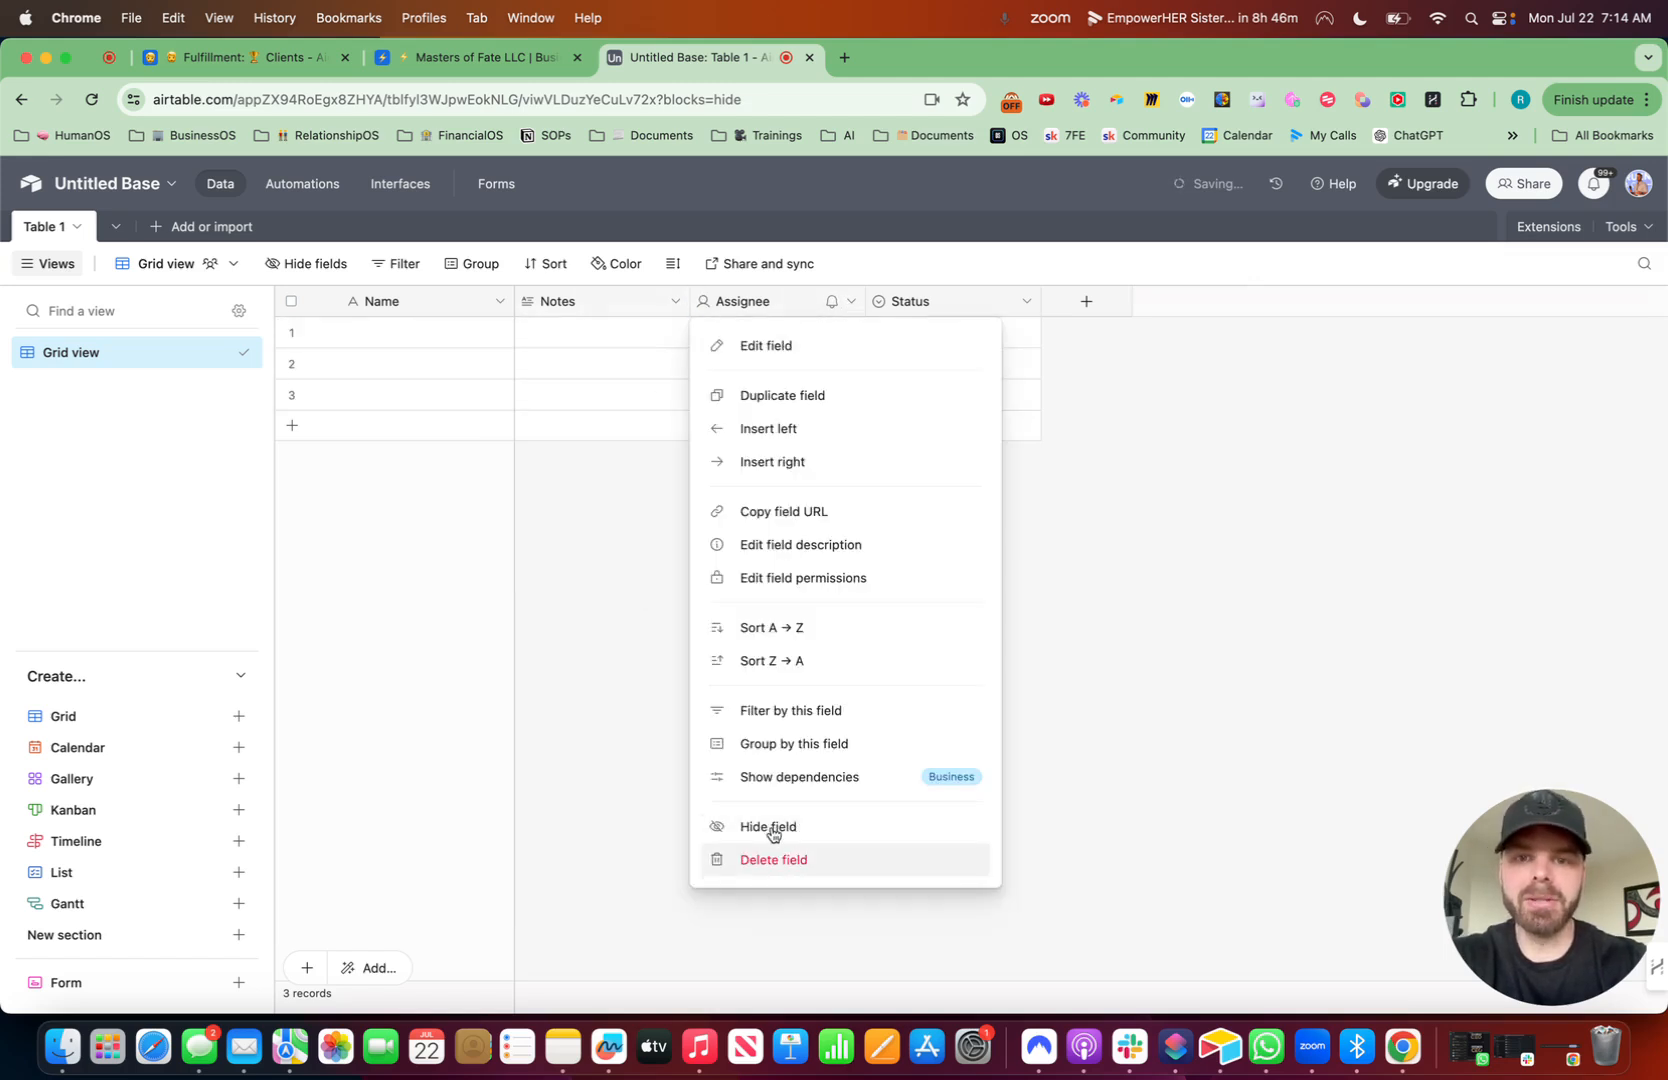
click(676, 308)
click(673, 864)
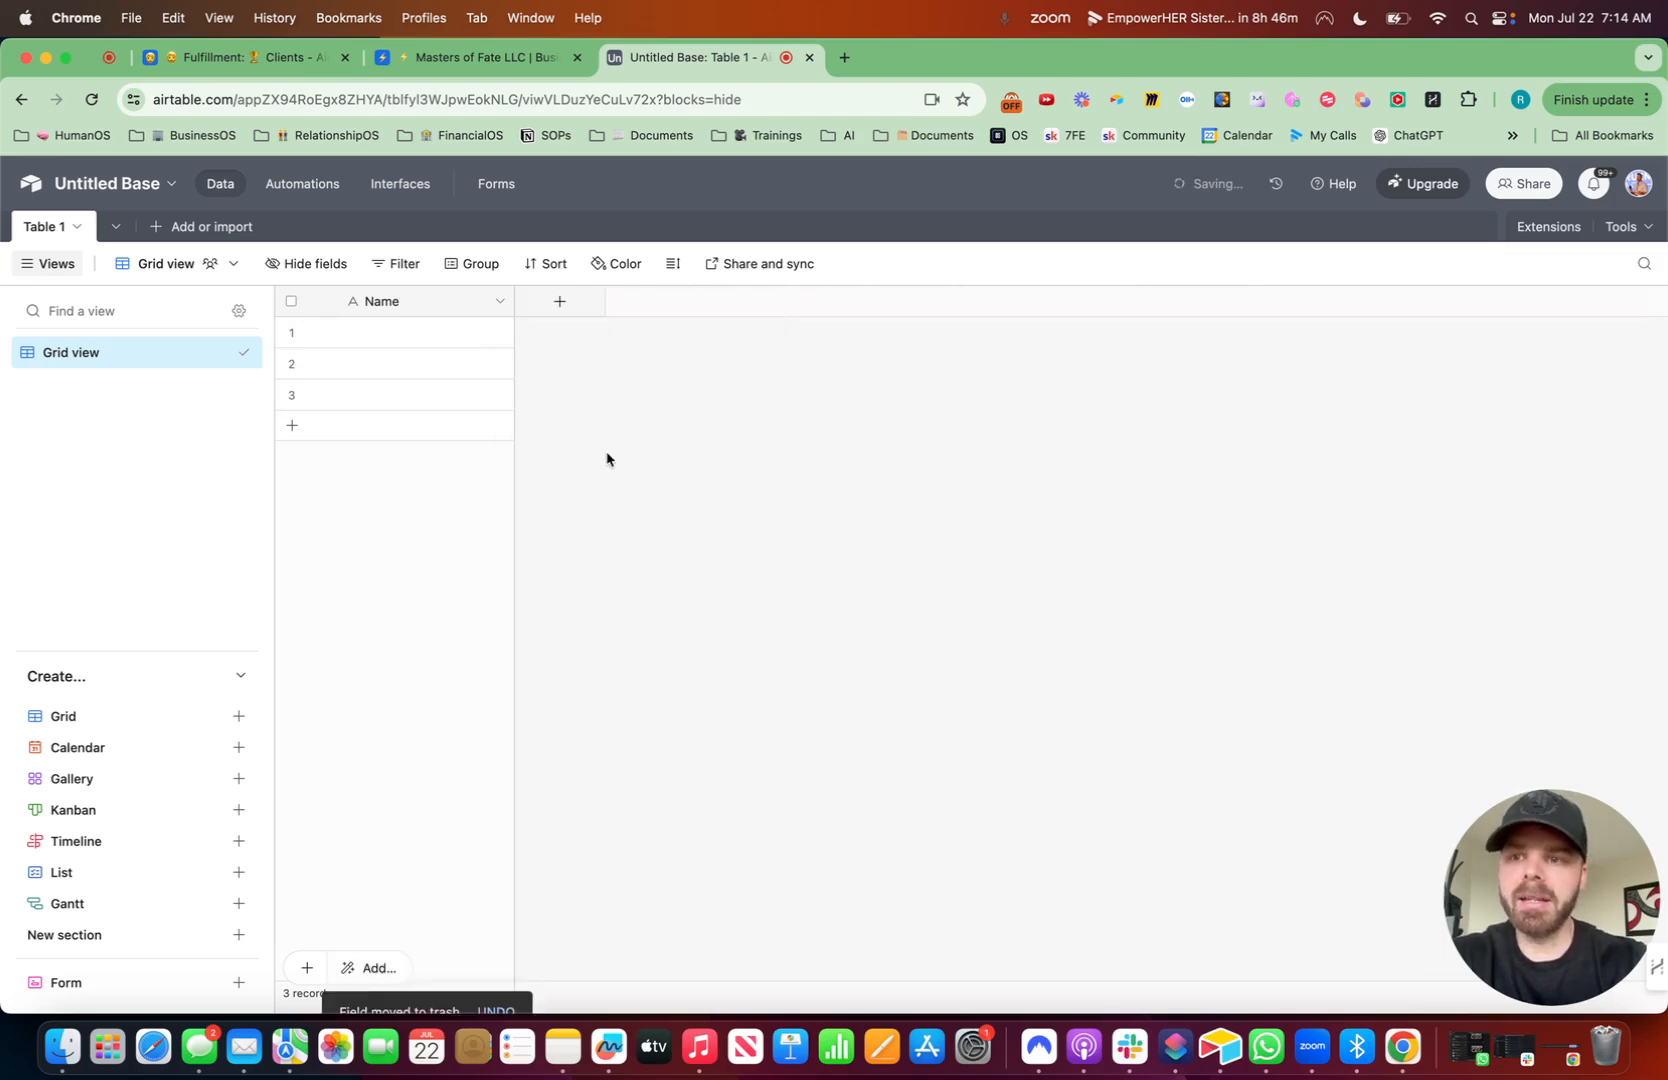
- Rename the base to a man emoji followed by "Client Tracker"
click(165, 184)
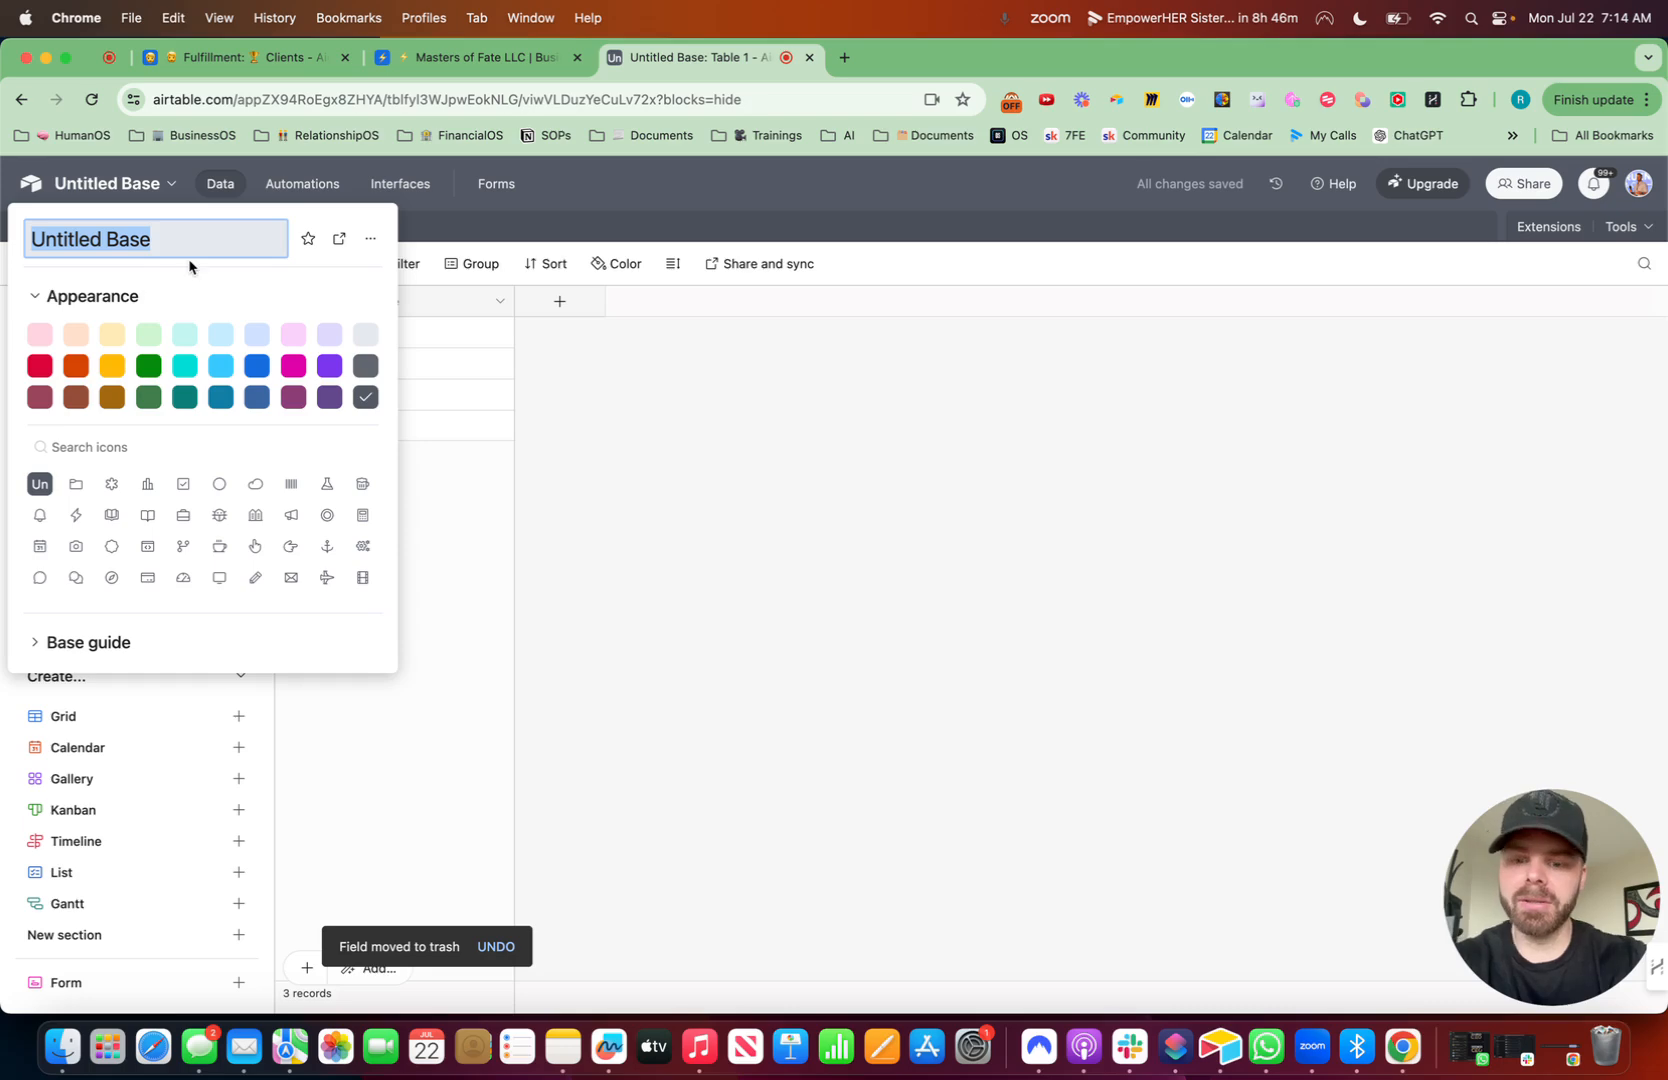
key(ctrl+super+space)
text(man)
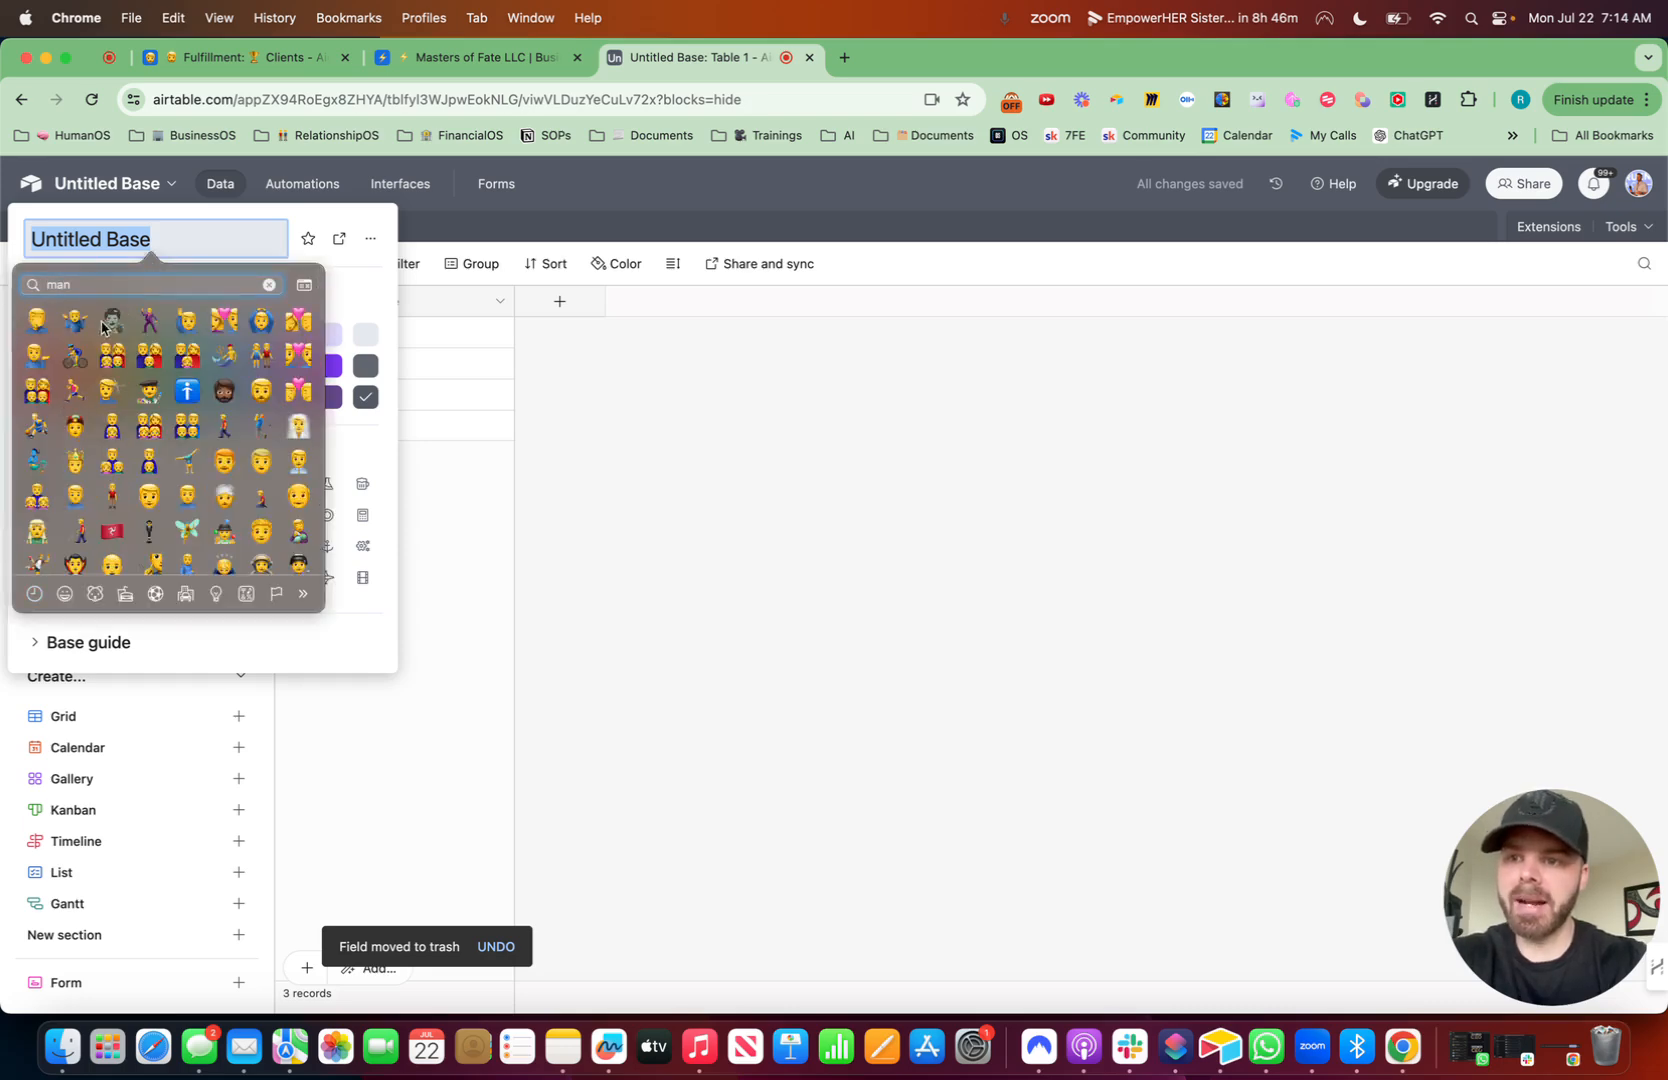
click(408, 551)
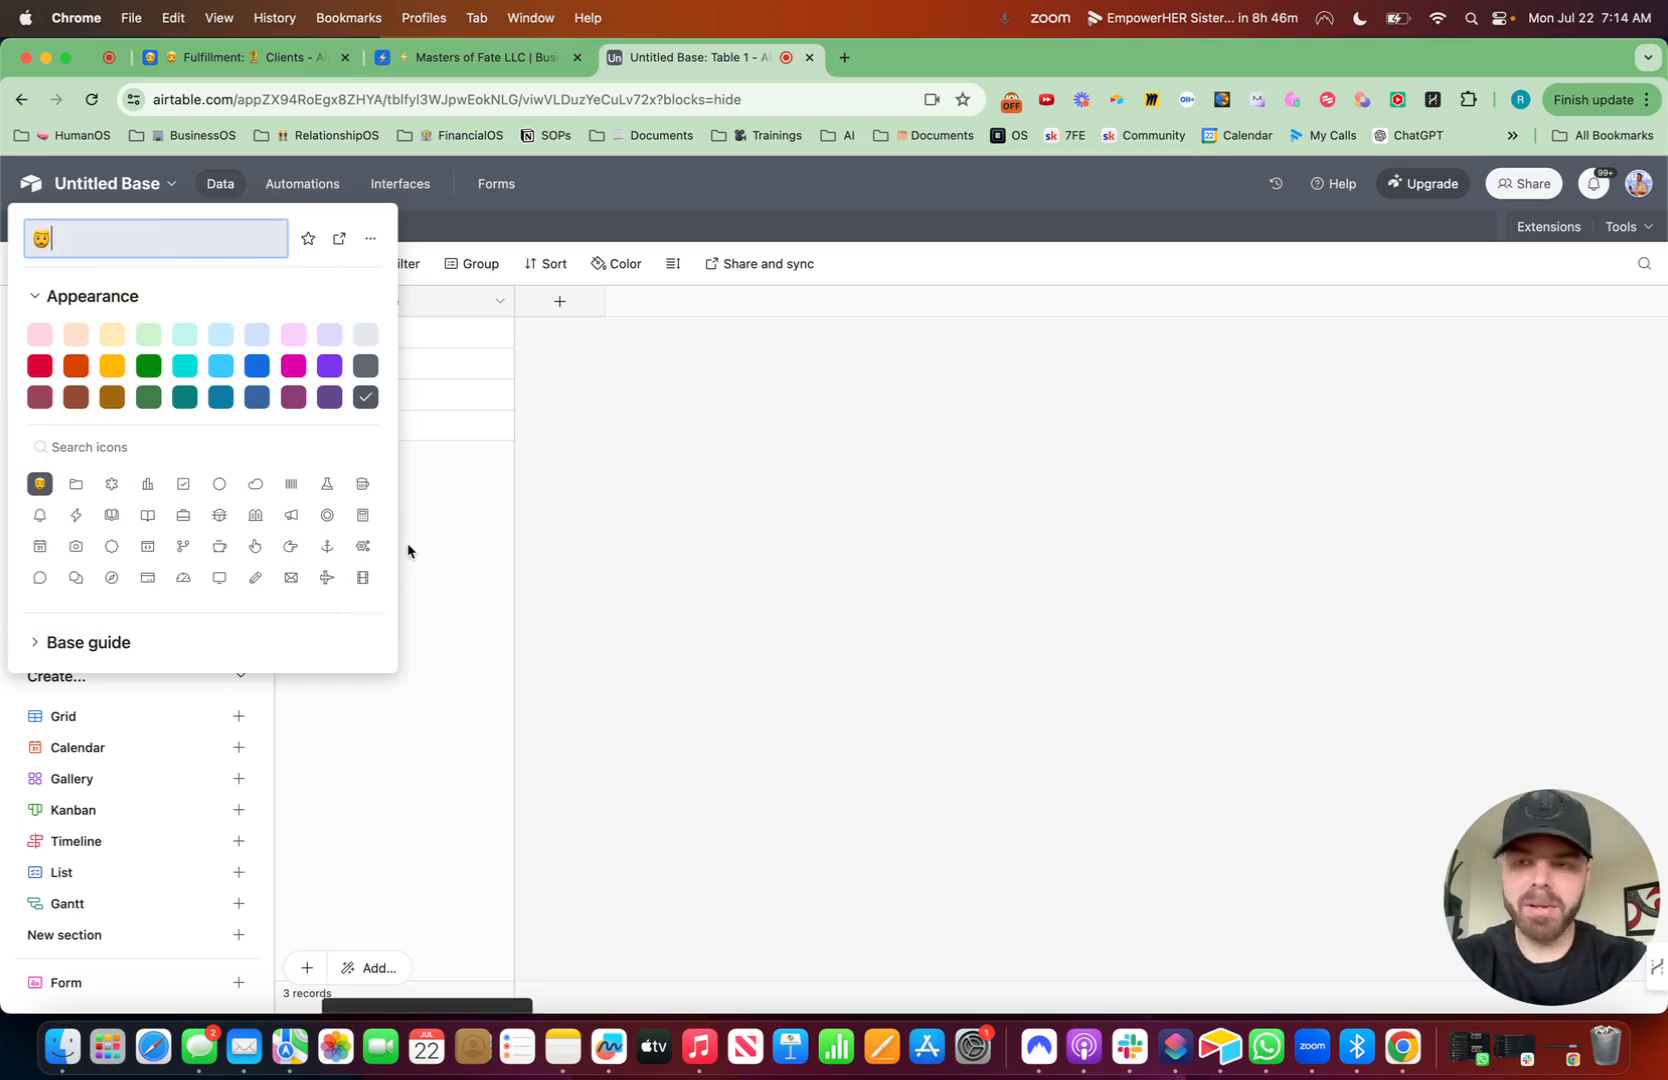
text(Client )
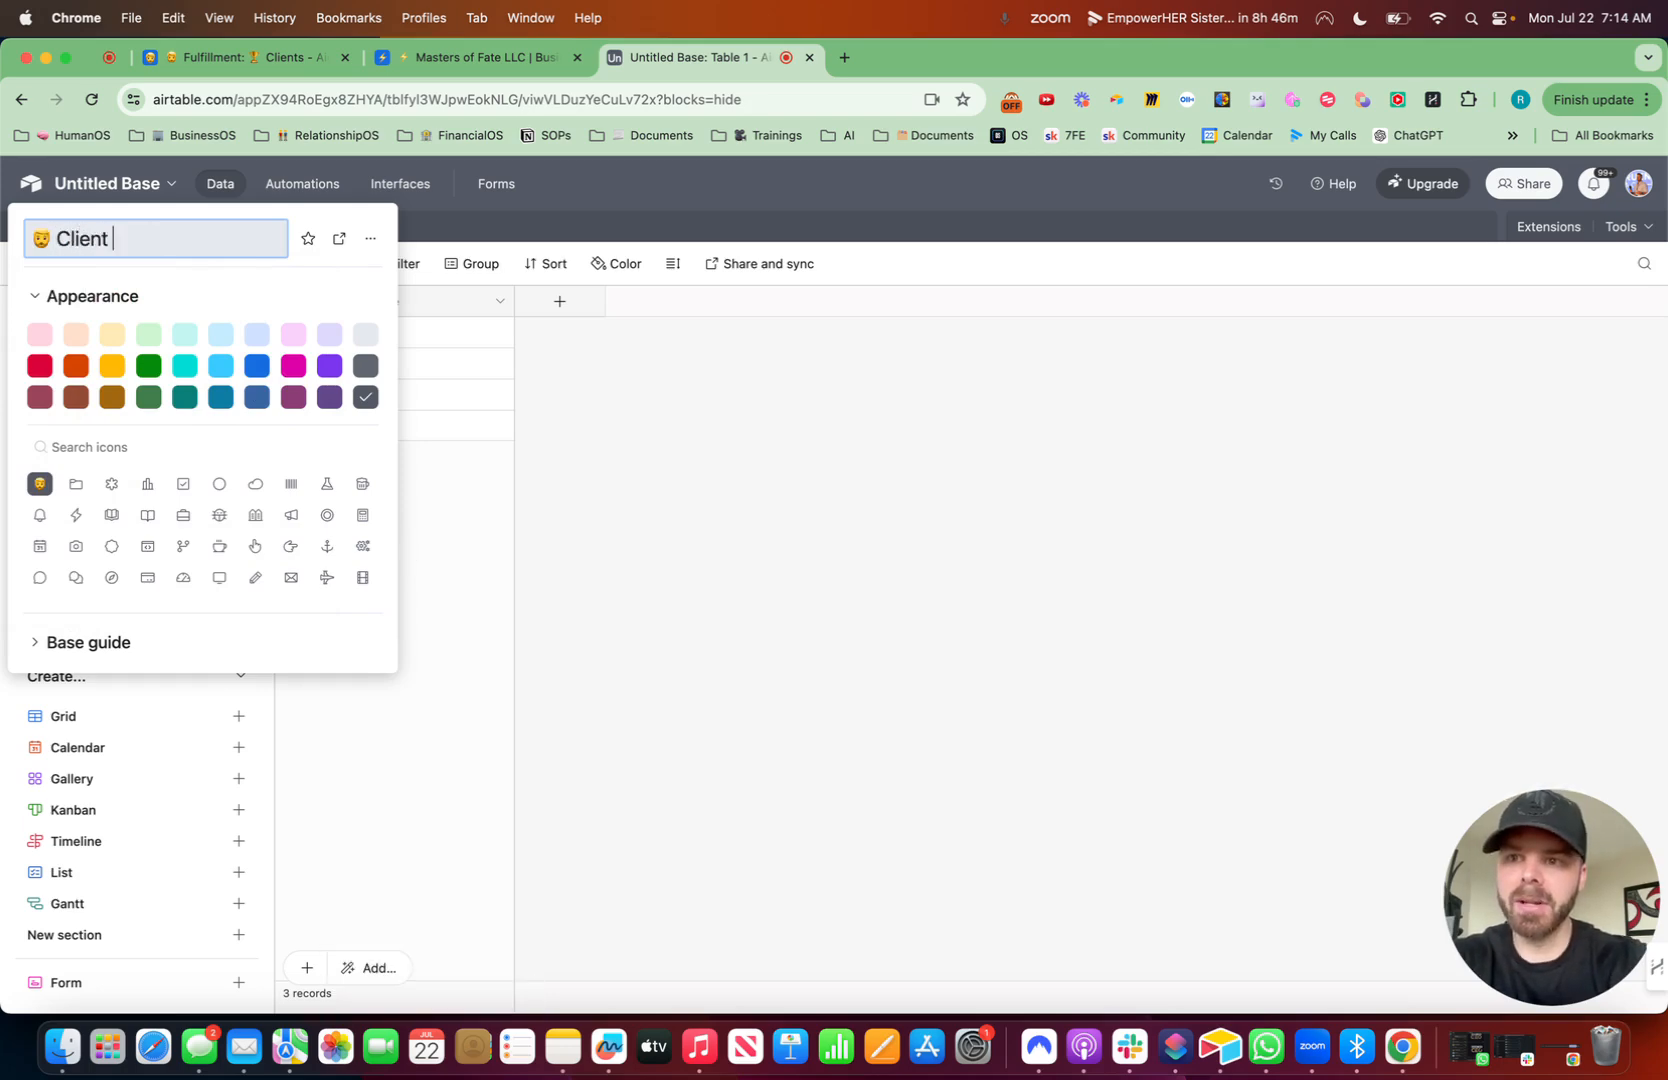
text(Tracker)
click(804, 652)
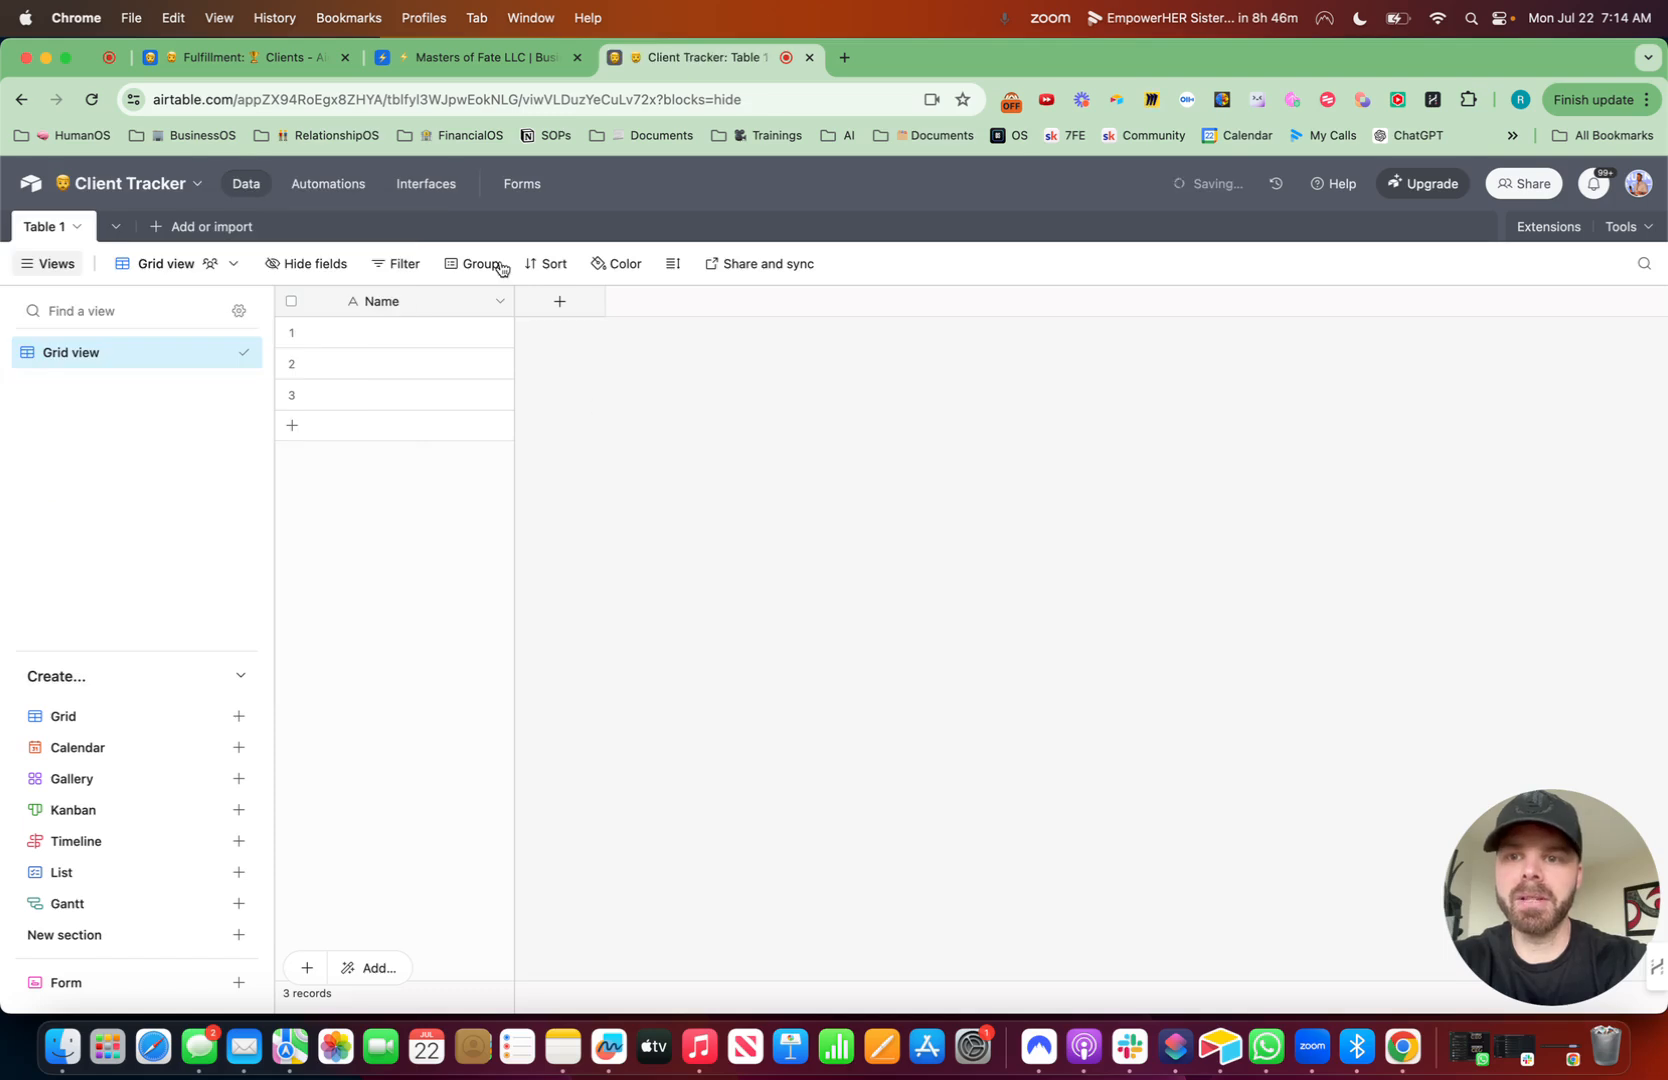
- Rename the primary Name field to a man emoji followed by "Full Name"
click(500, 302)
click(456, 348)
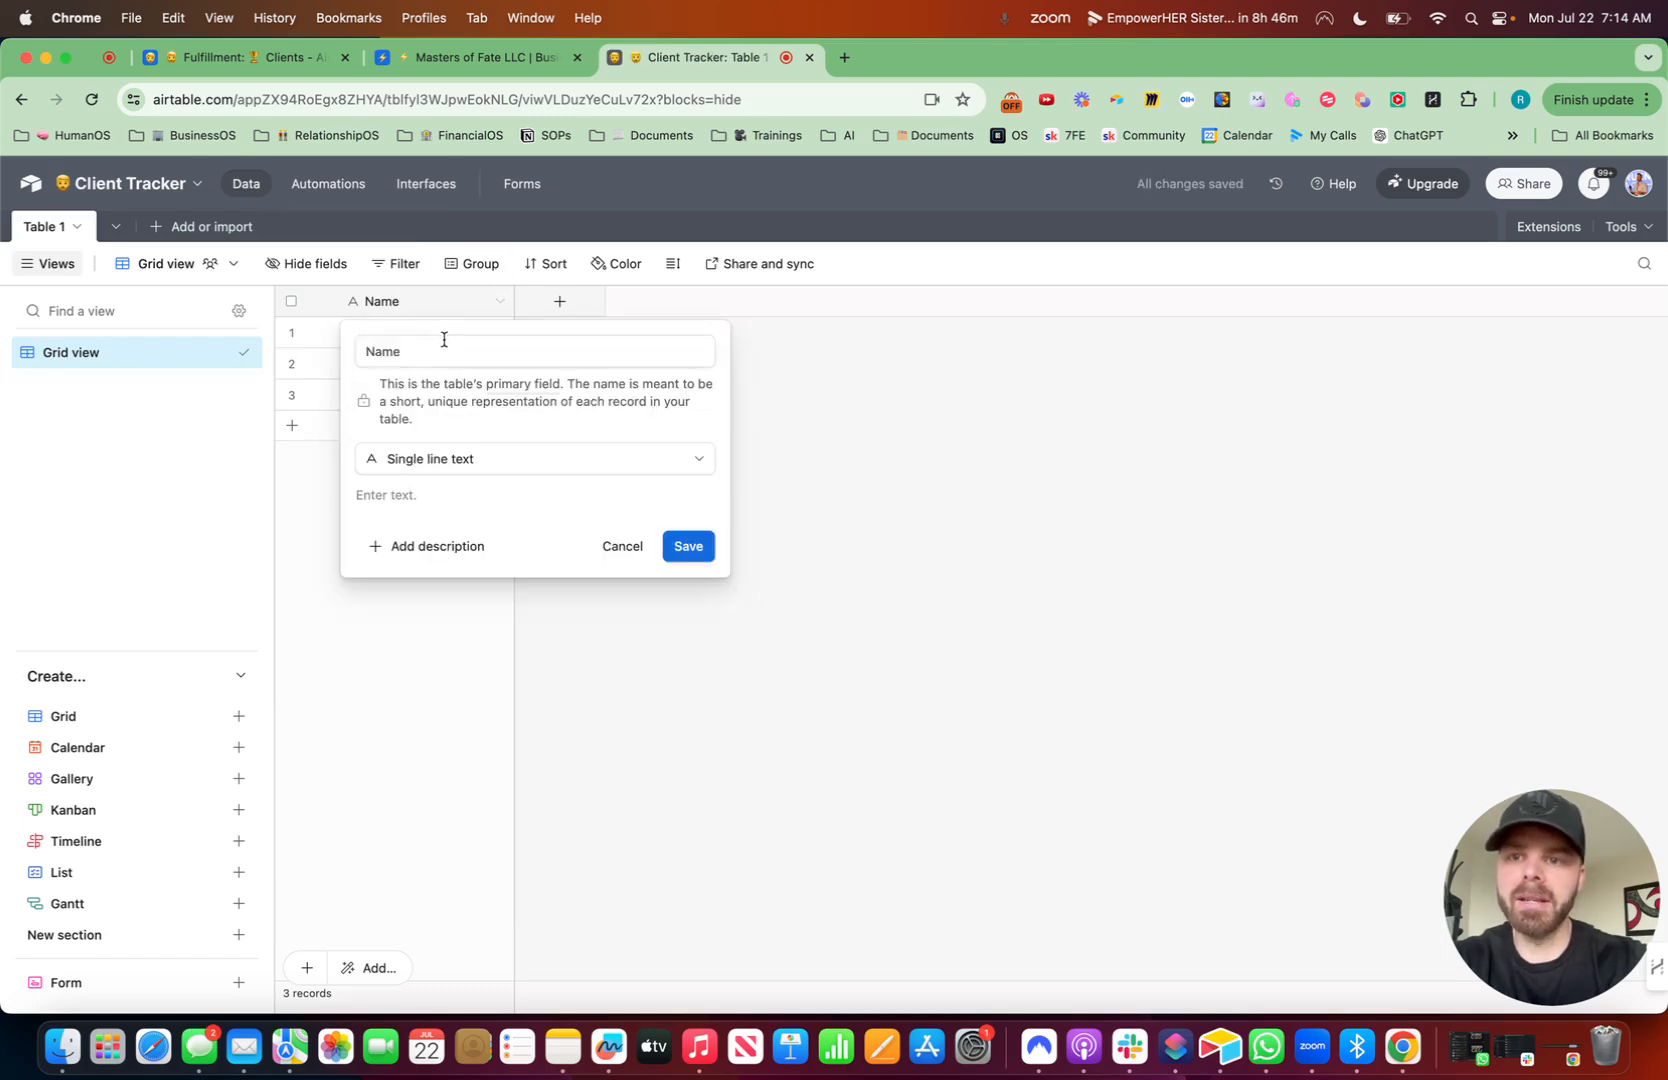
key(super+a)
key(ctrl+super+space)
text(man)
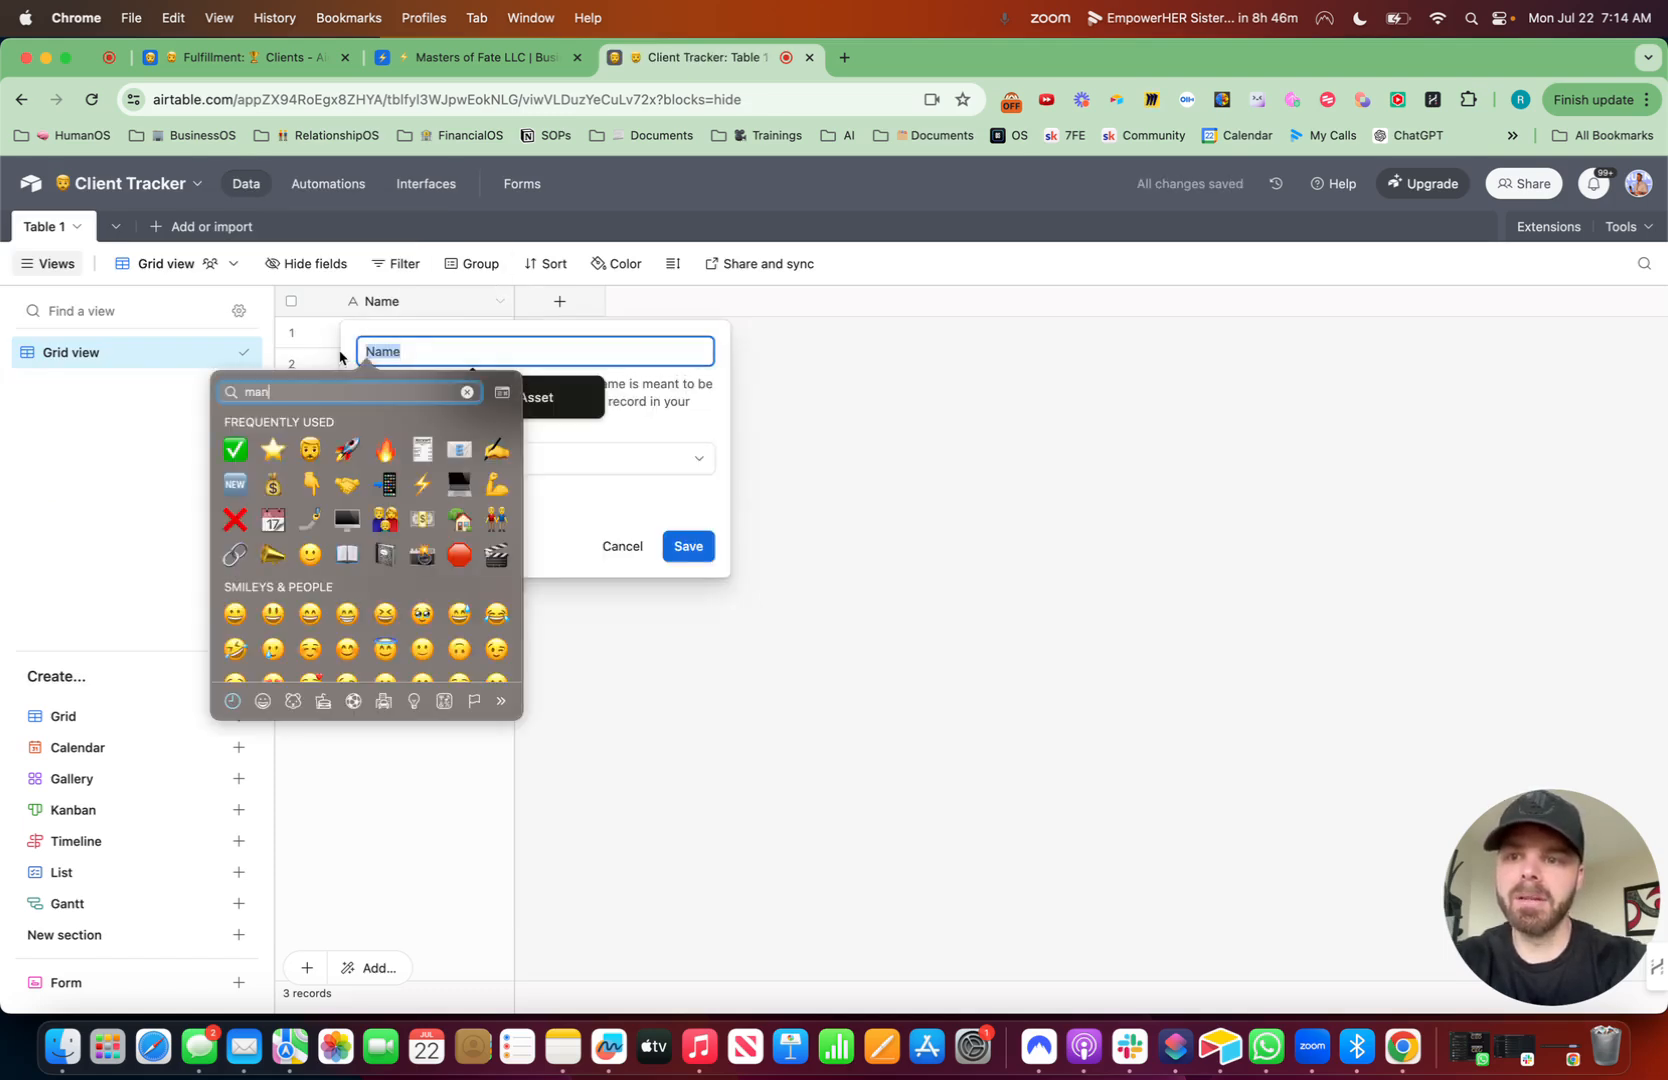
click(662, 625)
text(Full)
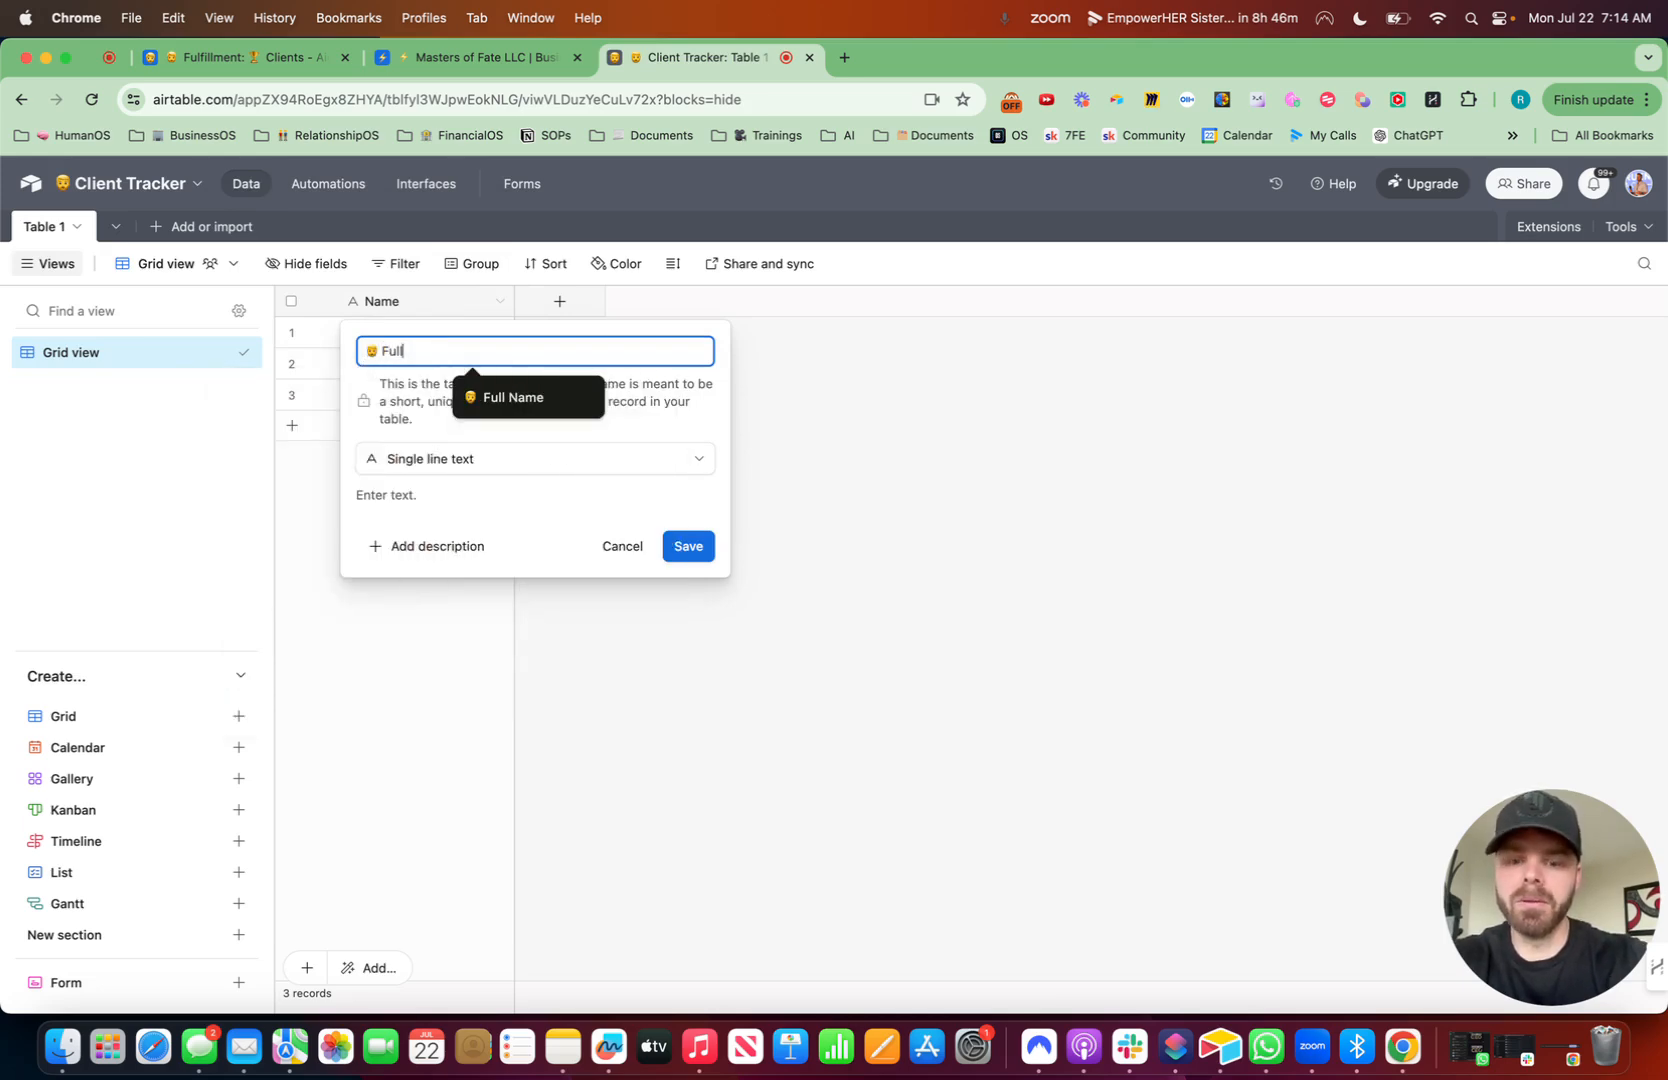
text( Name)
click(700, 549)
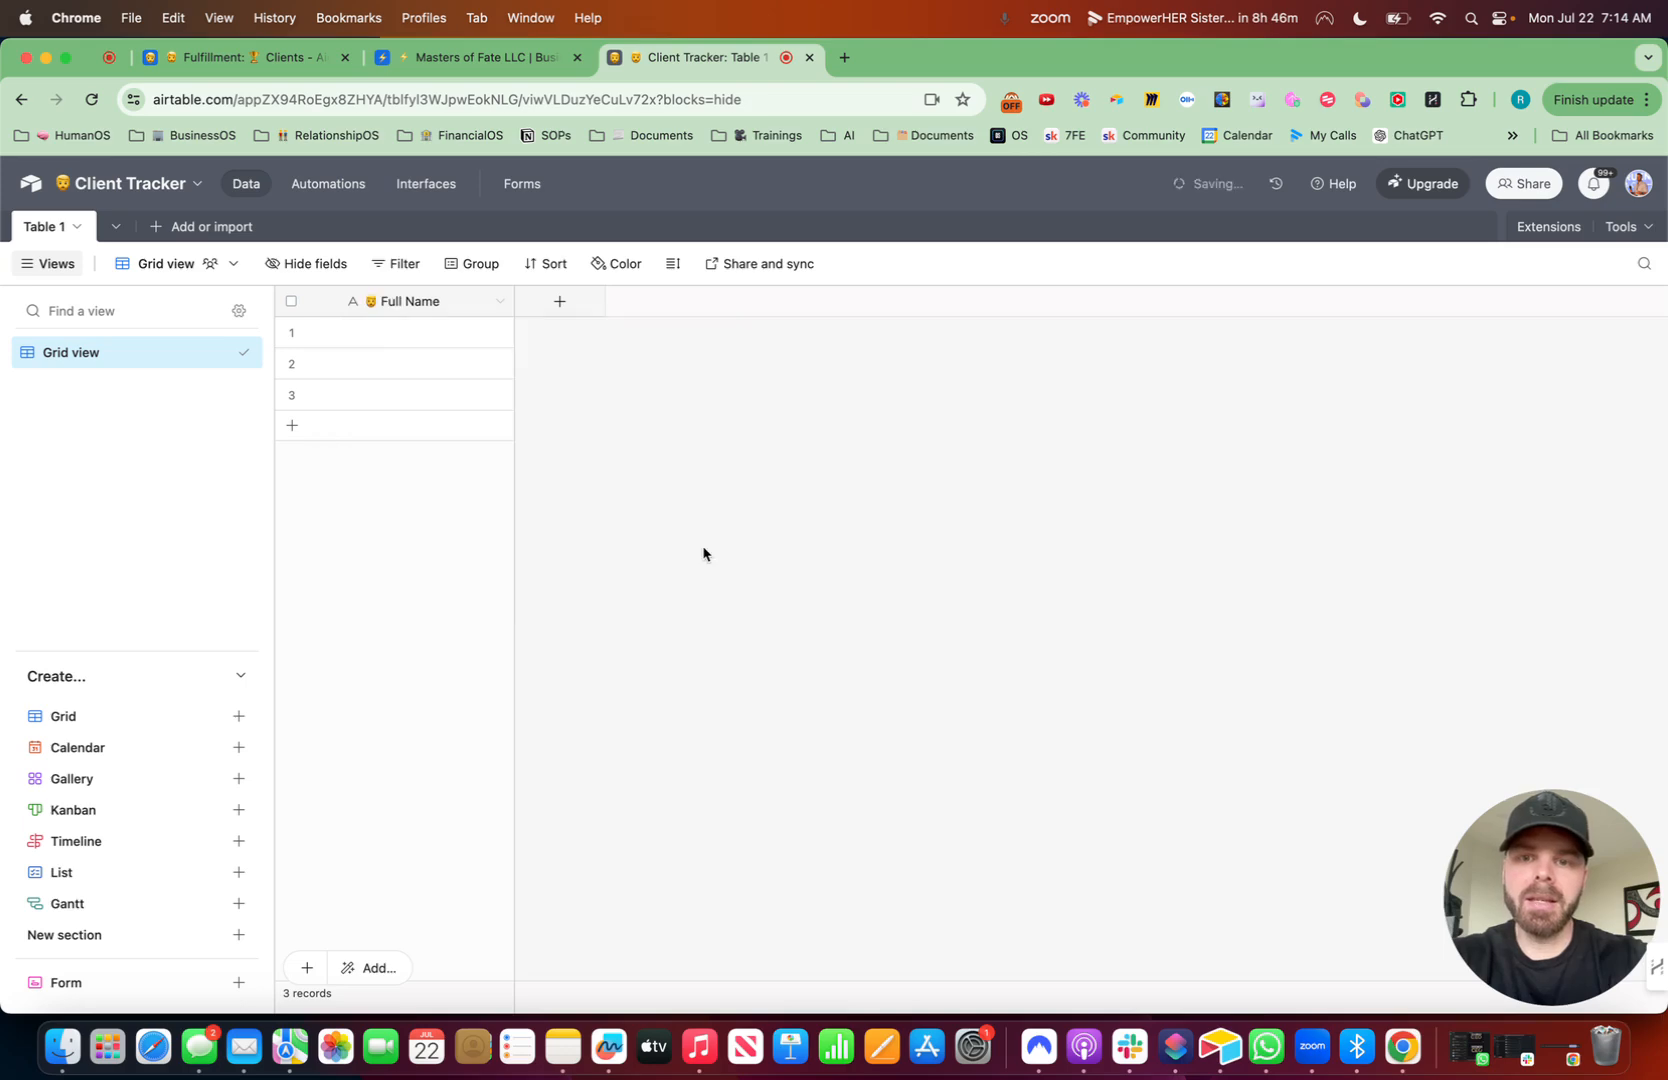
- Add a camera-emoji "Headshot" field of type Attachment
click(559, 304)
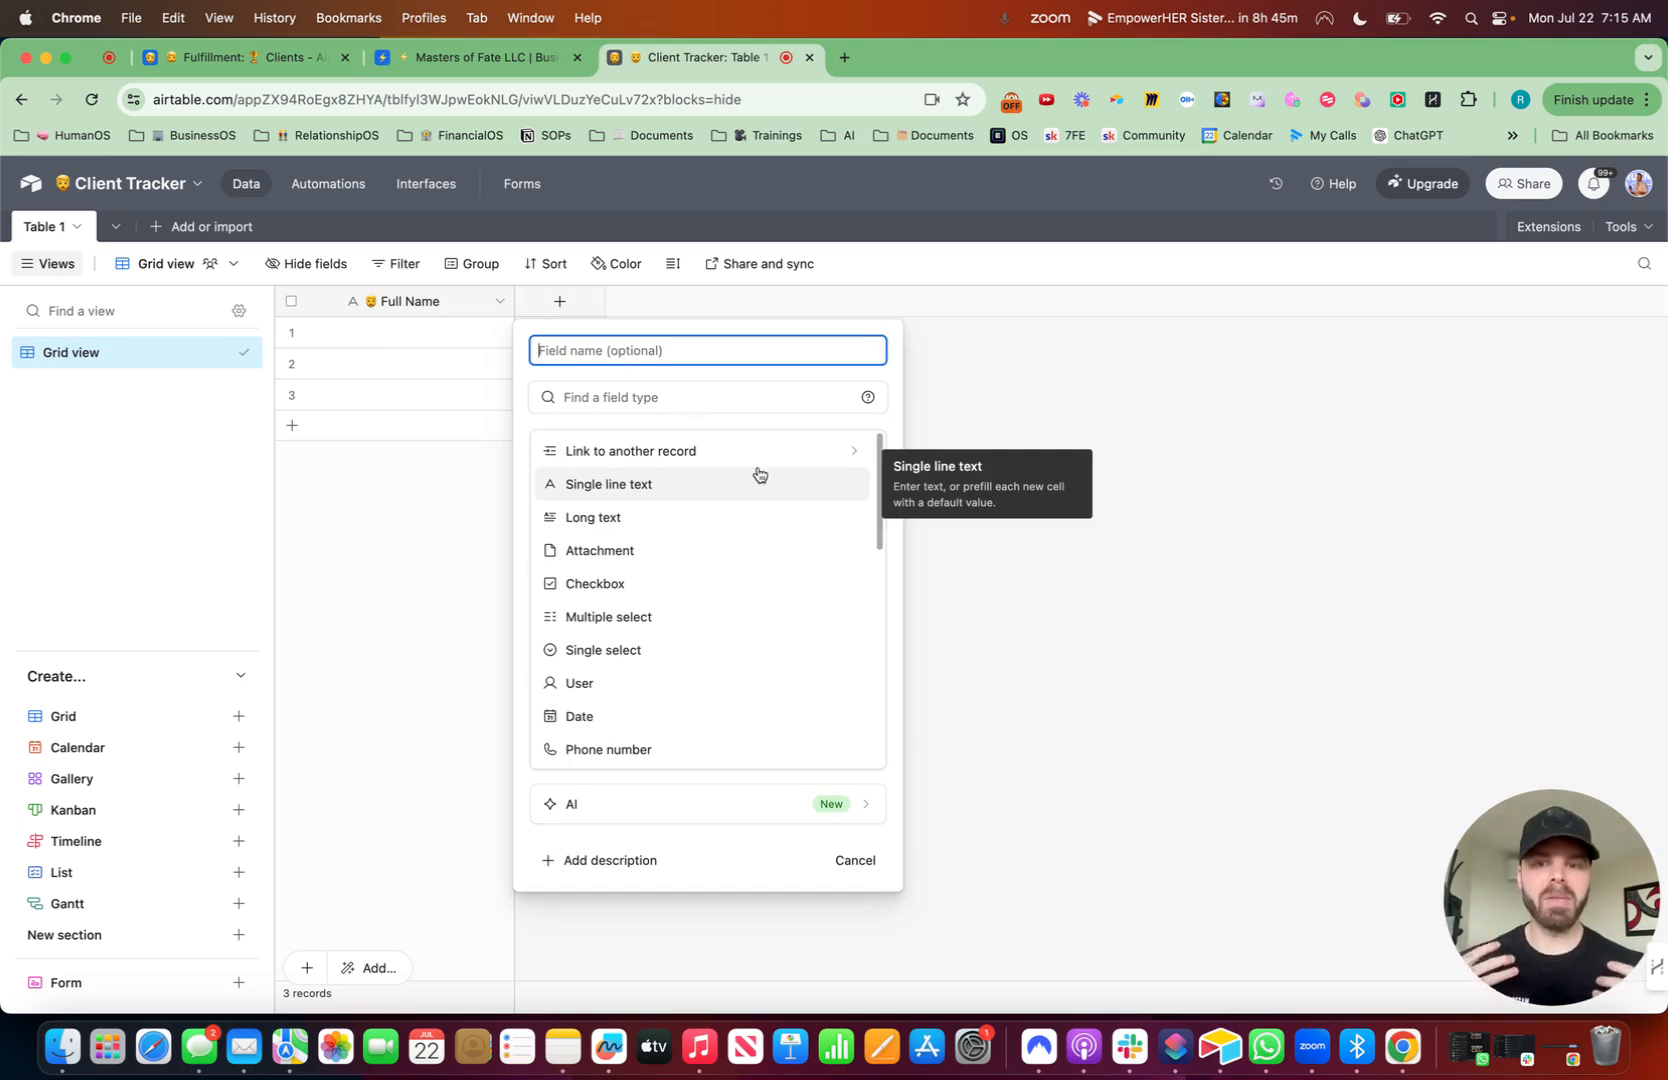
key(ctrl+super+space)
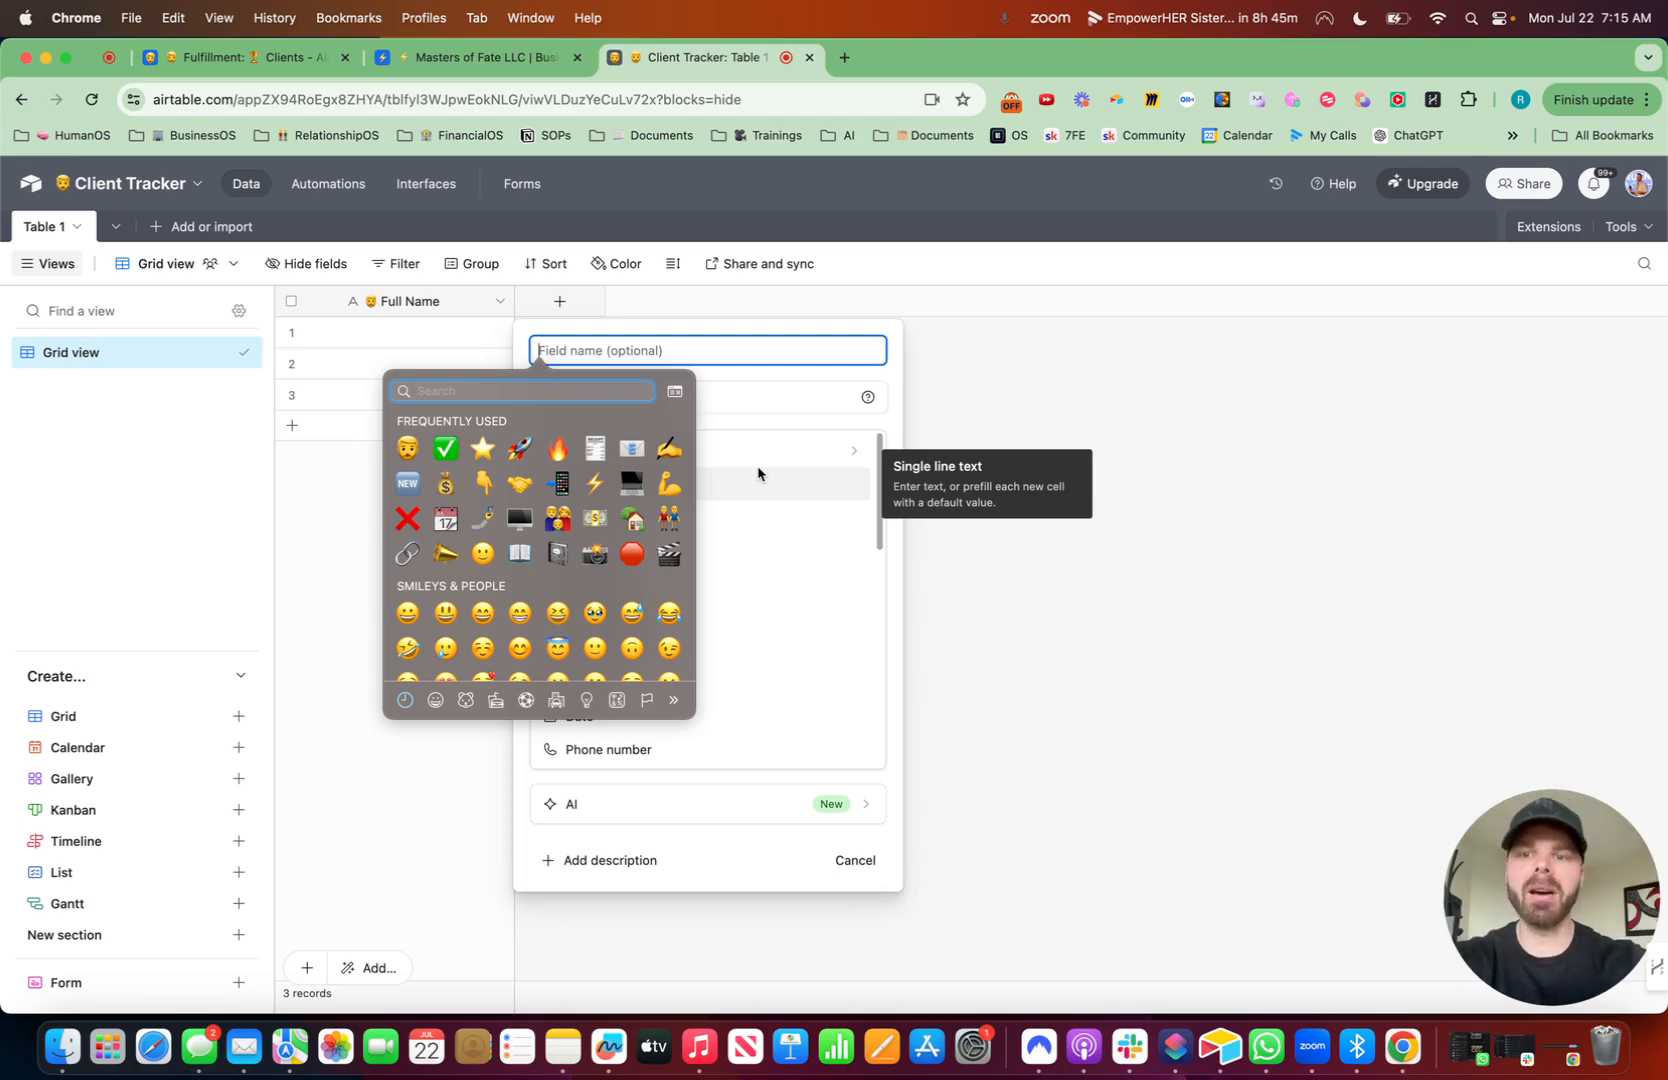
text(picture)
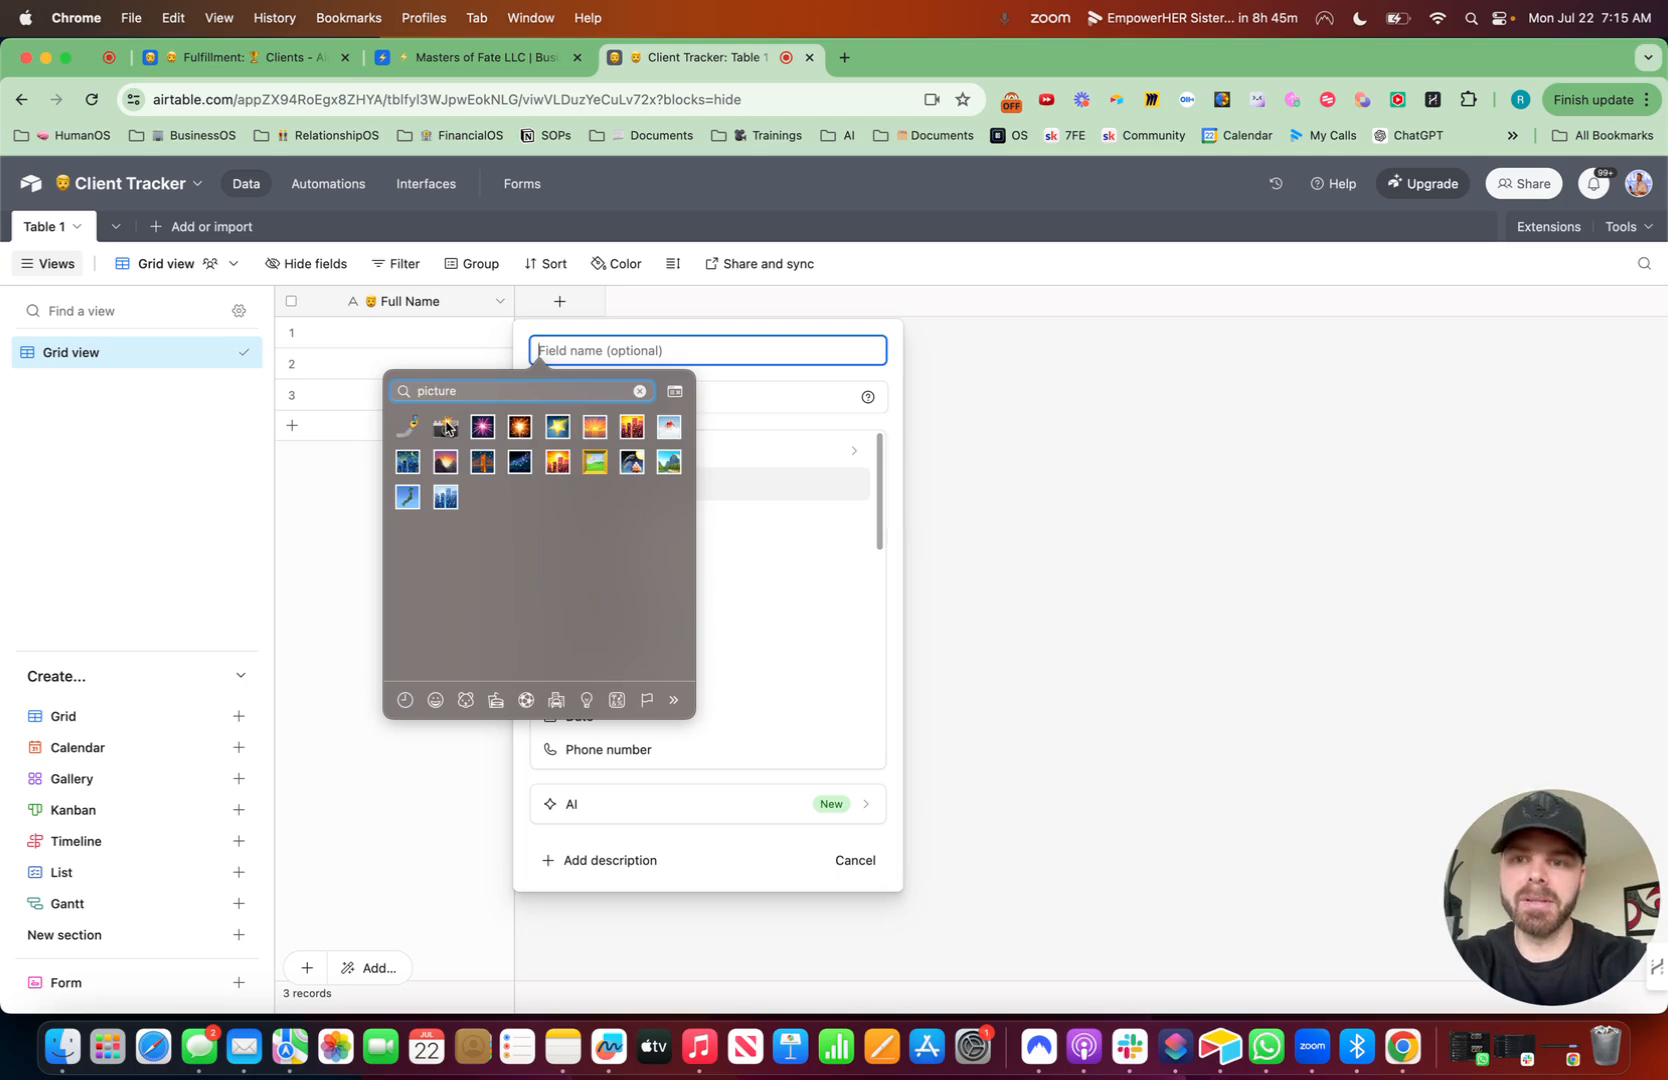
click(447, 428)
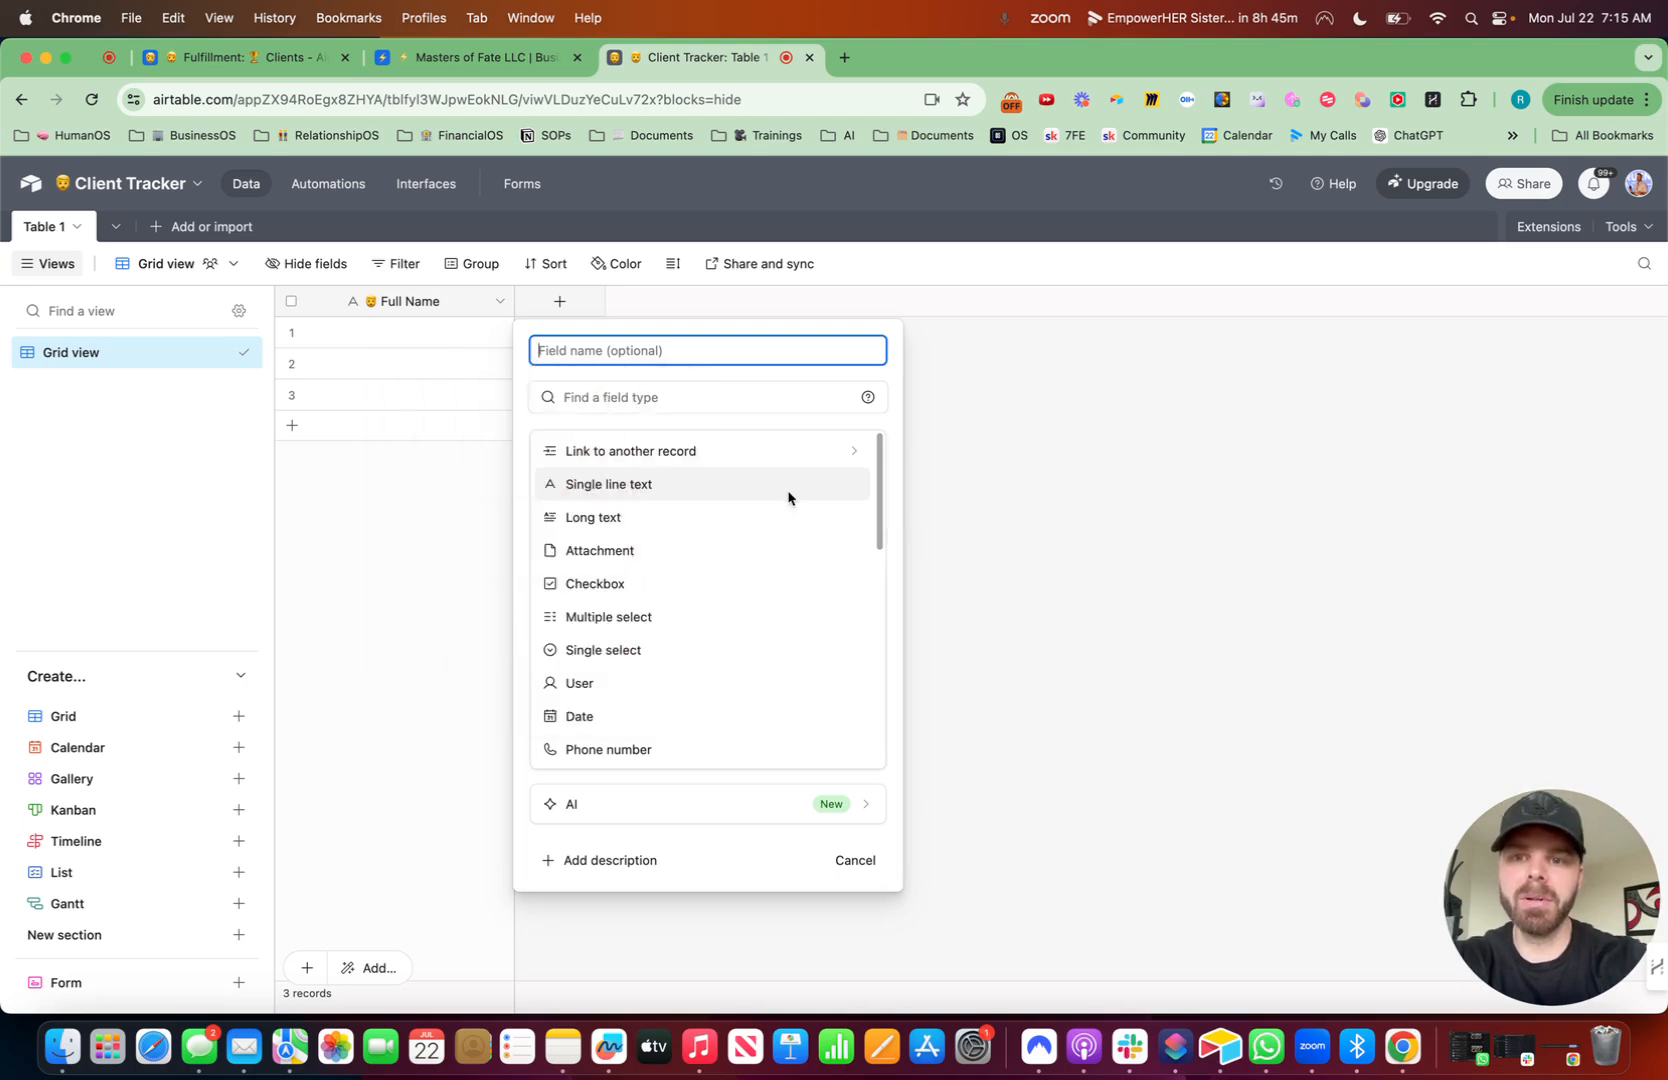
text(Headshot)
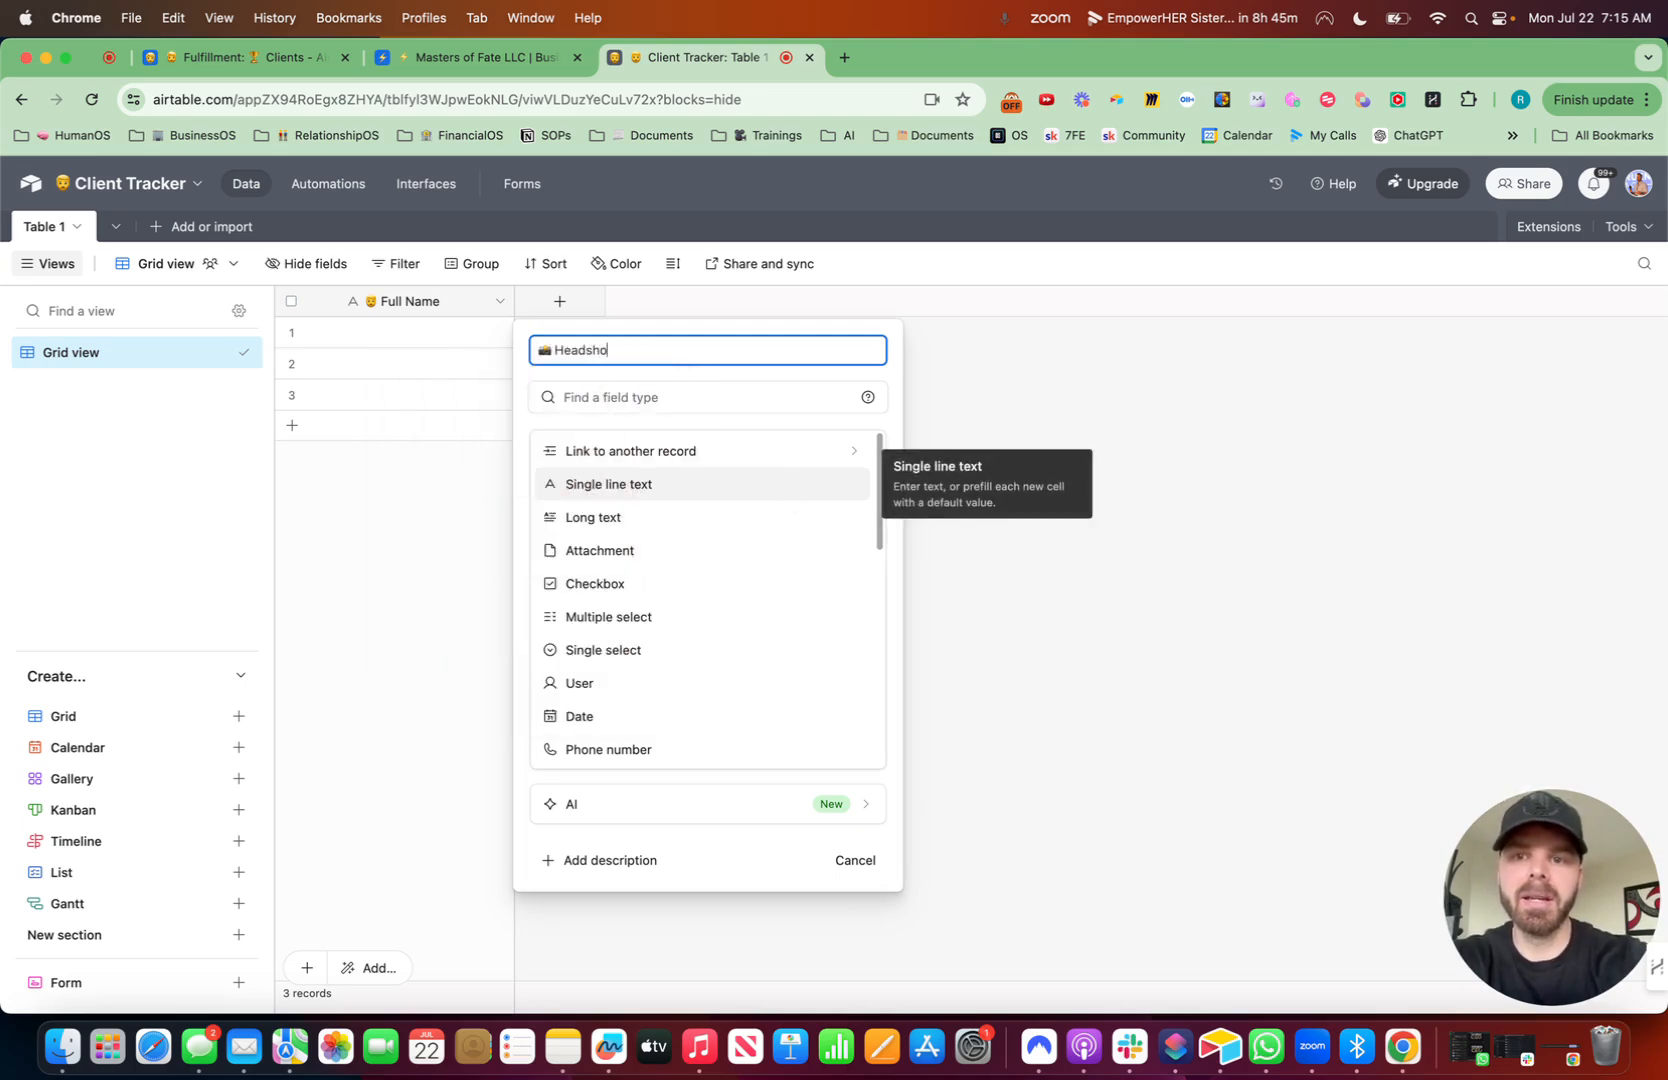
click(690, 401)
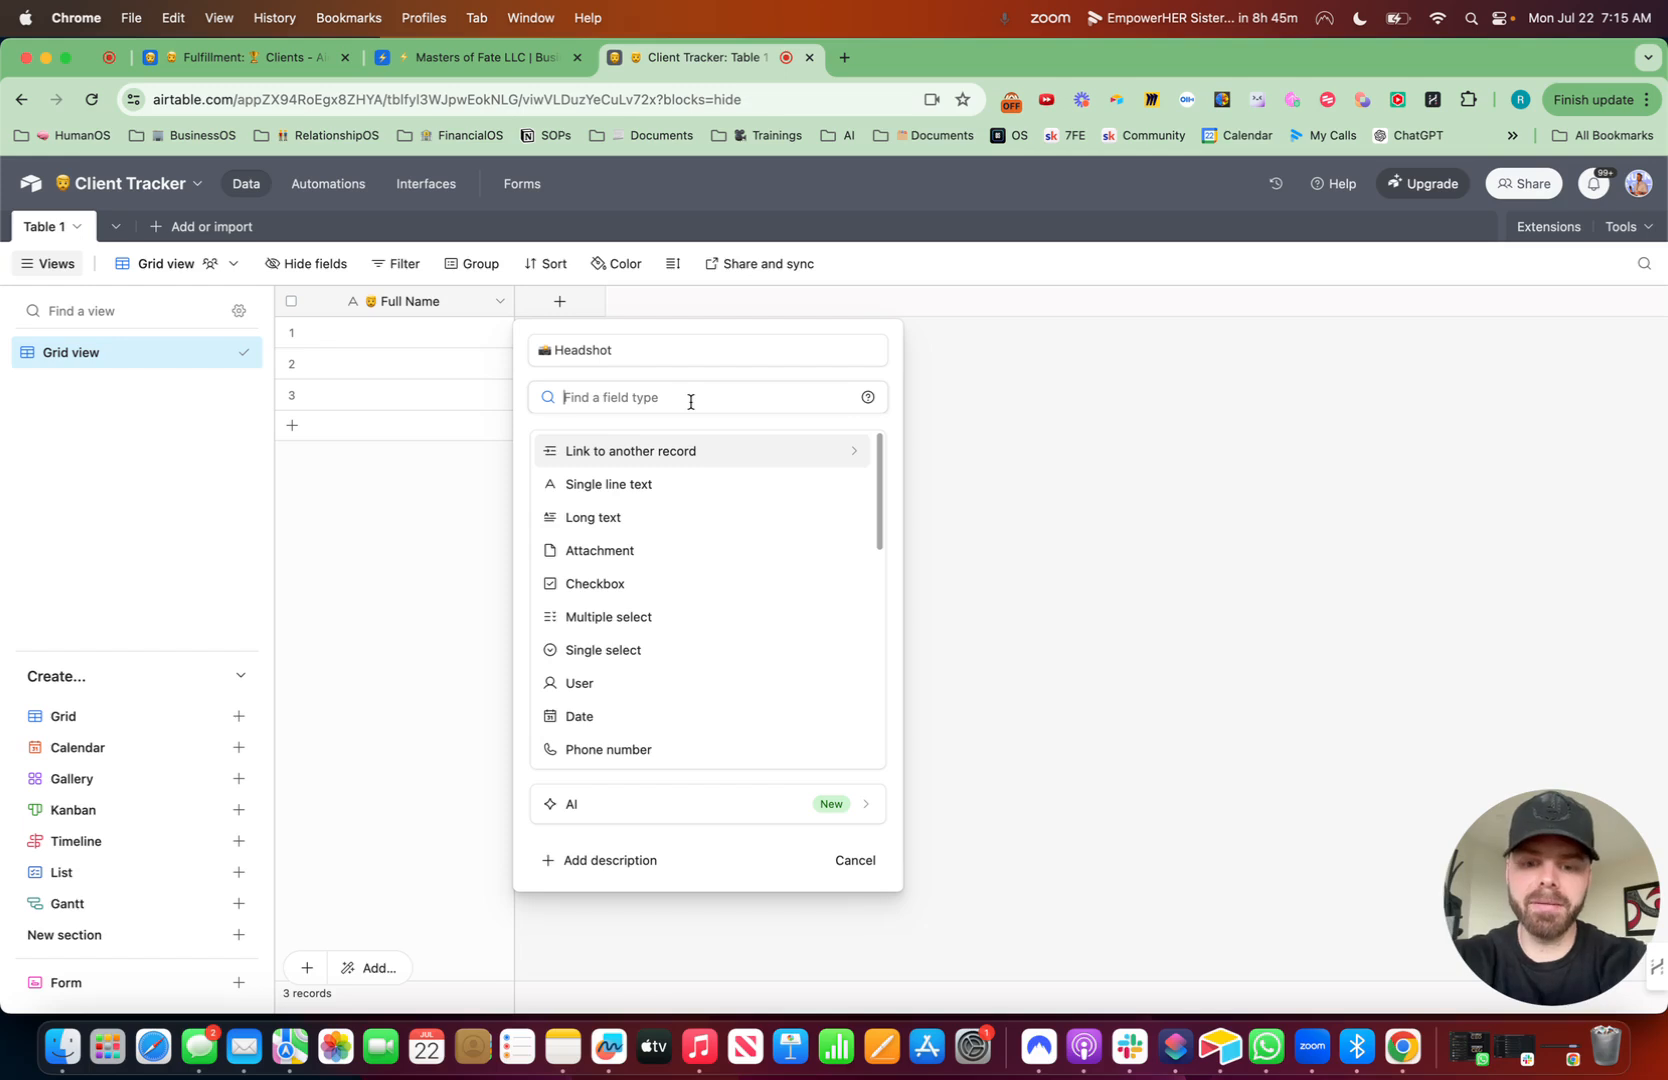
text(att)
click(668, 466)
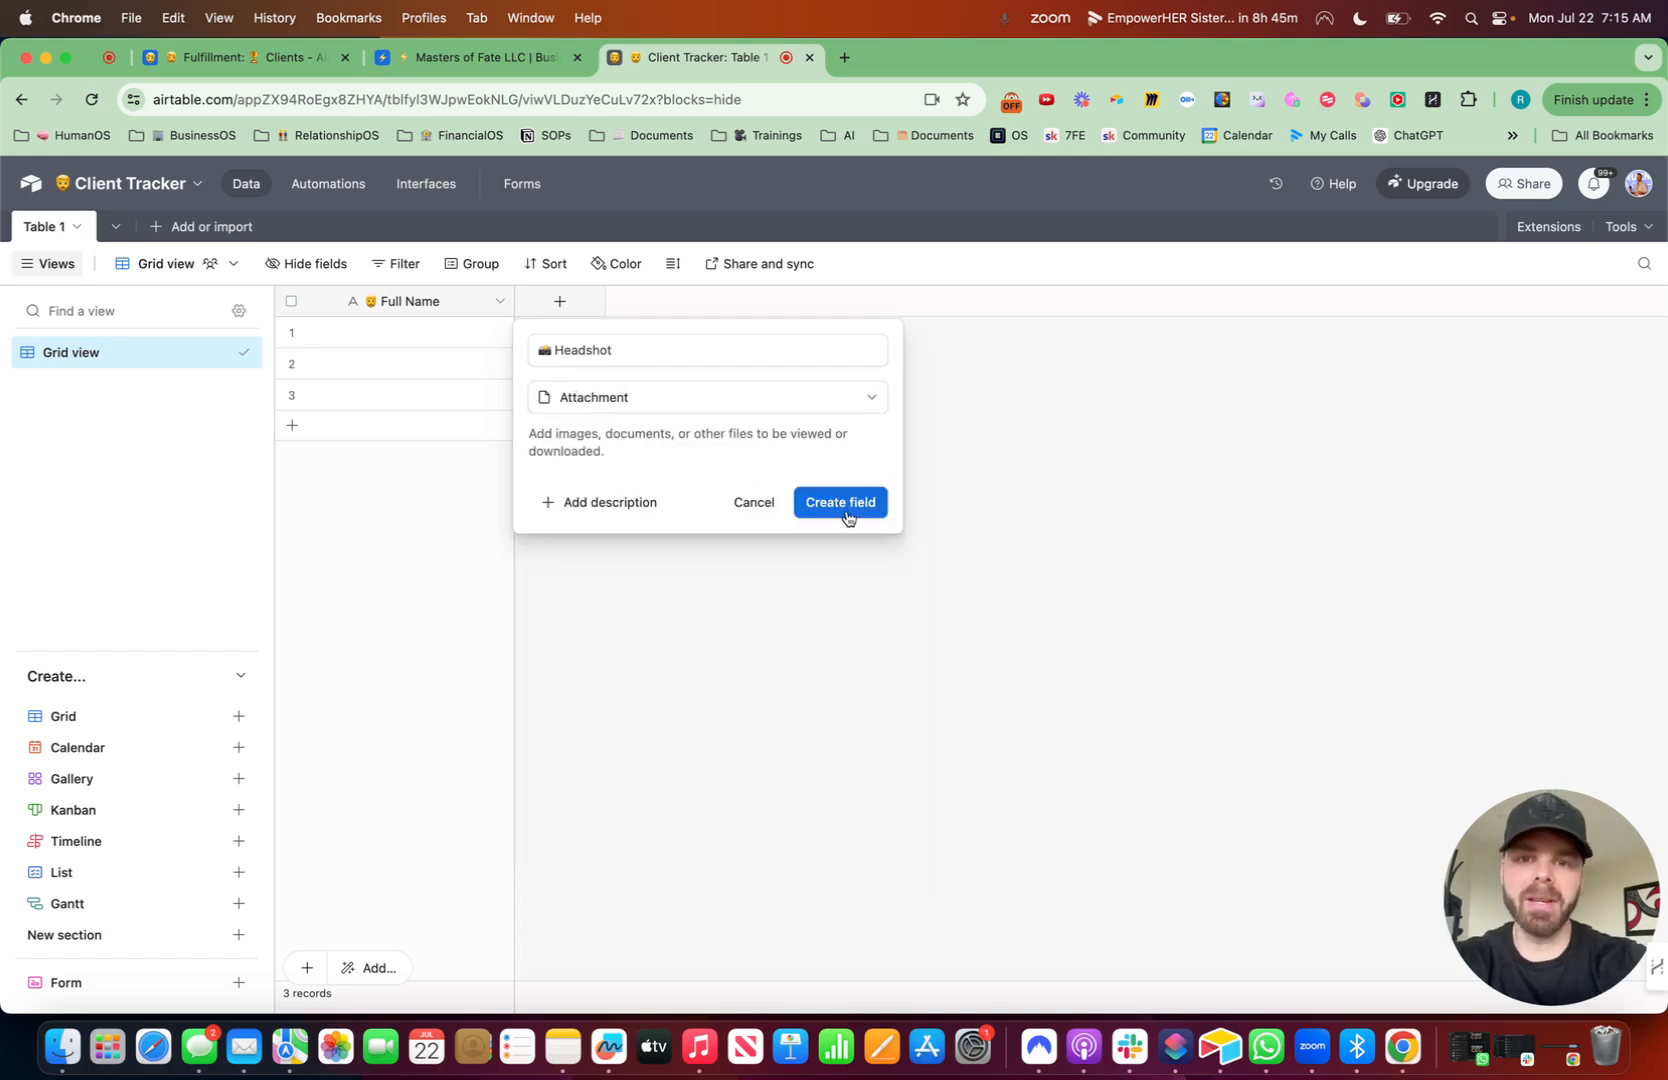
click(858, 514)
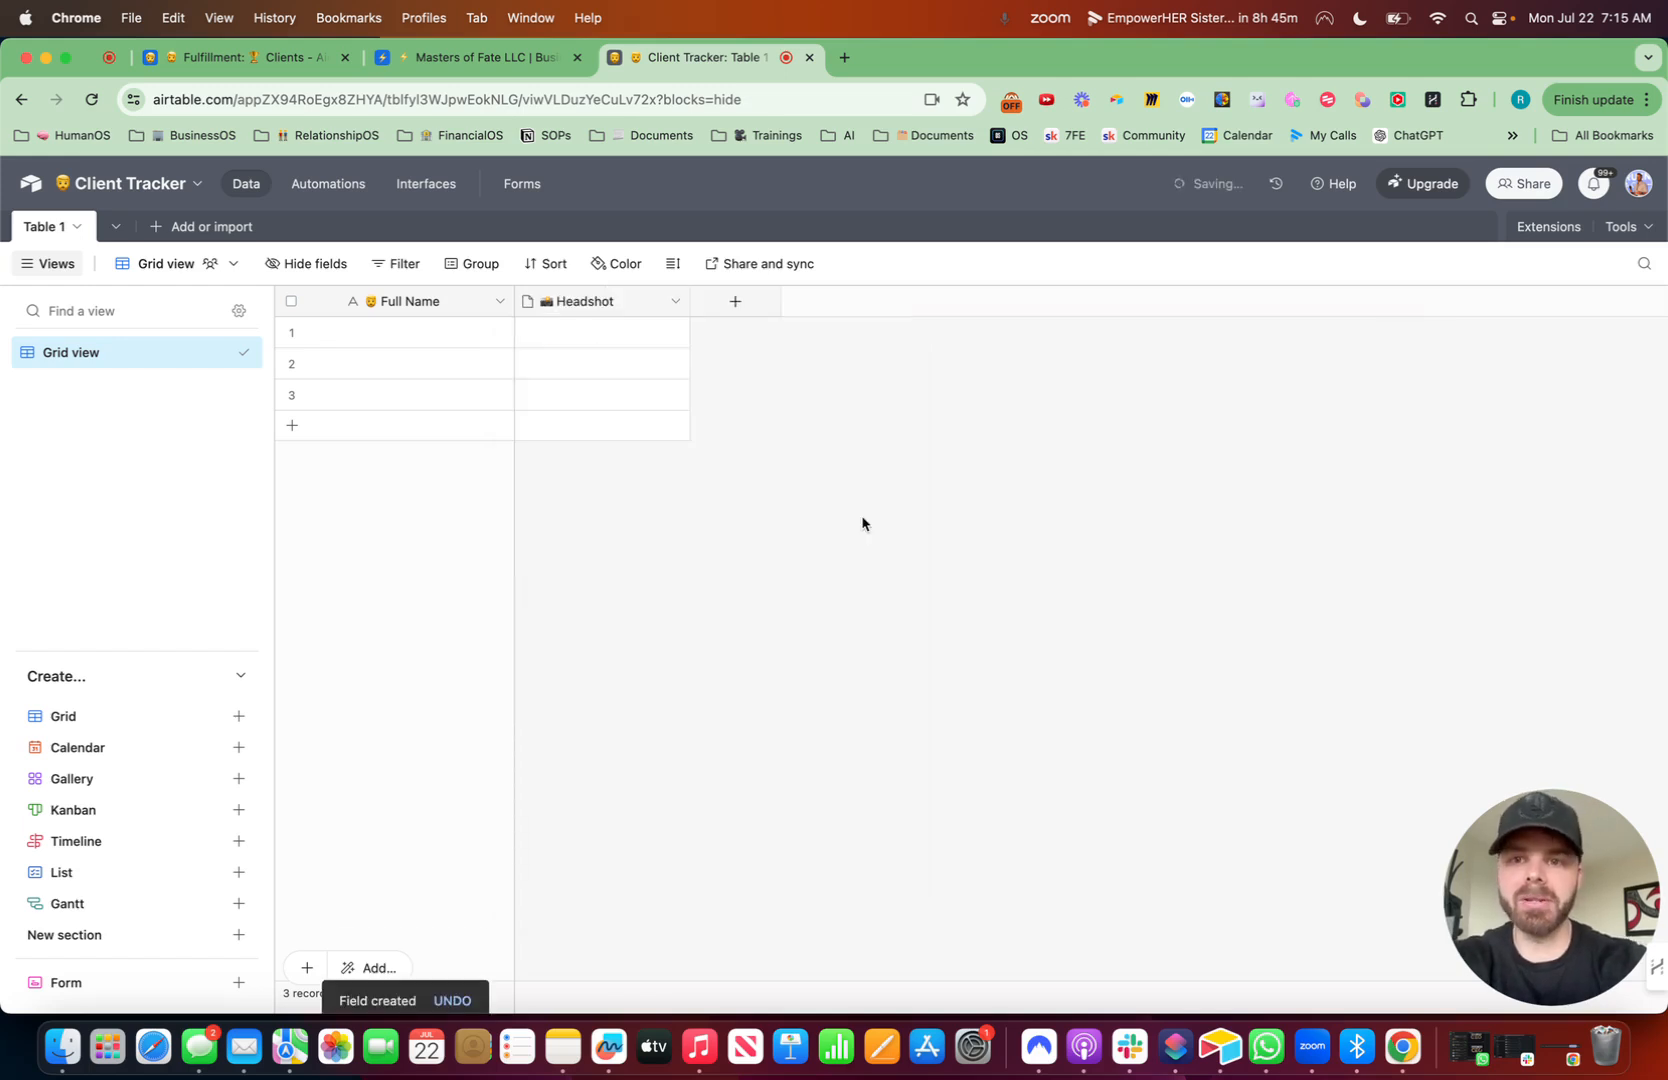
- Add a writing-hand-emoji "Activity Notes" Long text field with rich text formatting enabled
click(737, 300)
key(ctrl+super+space)
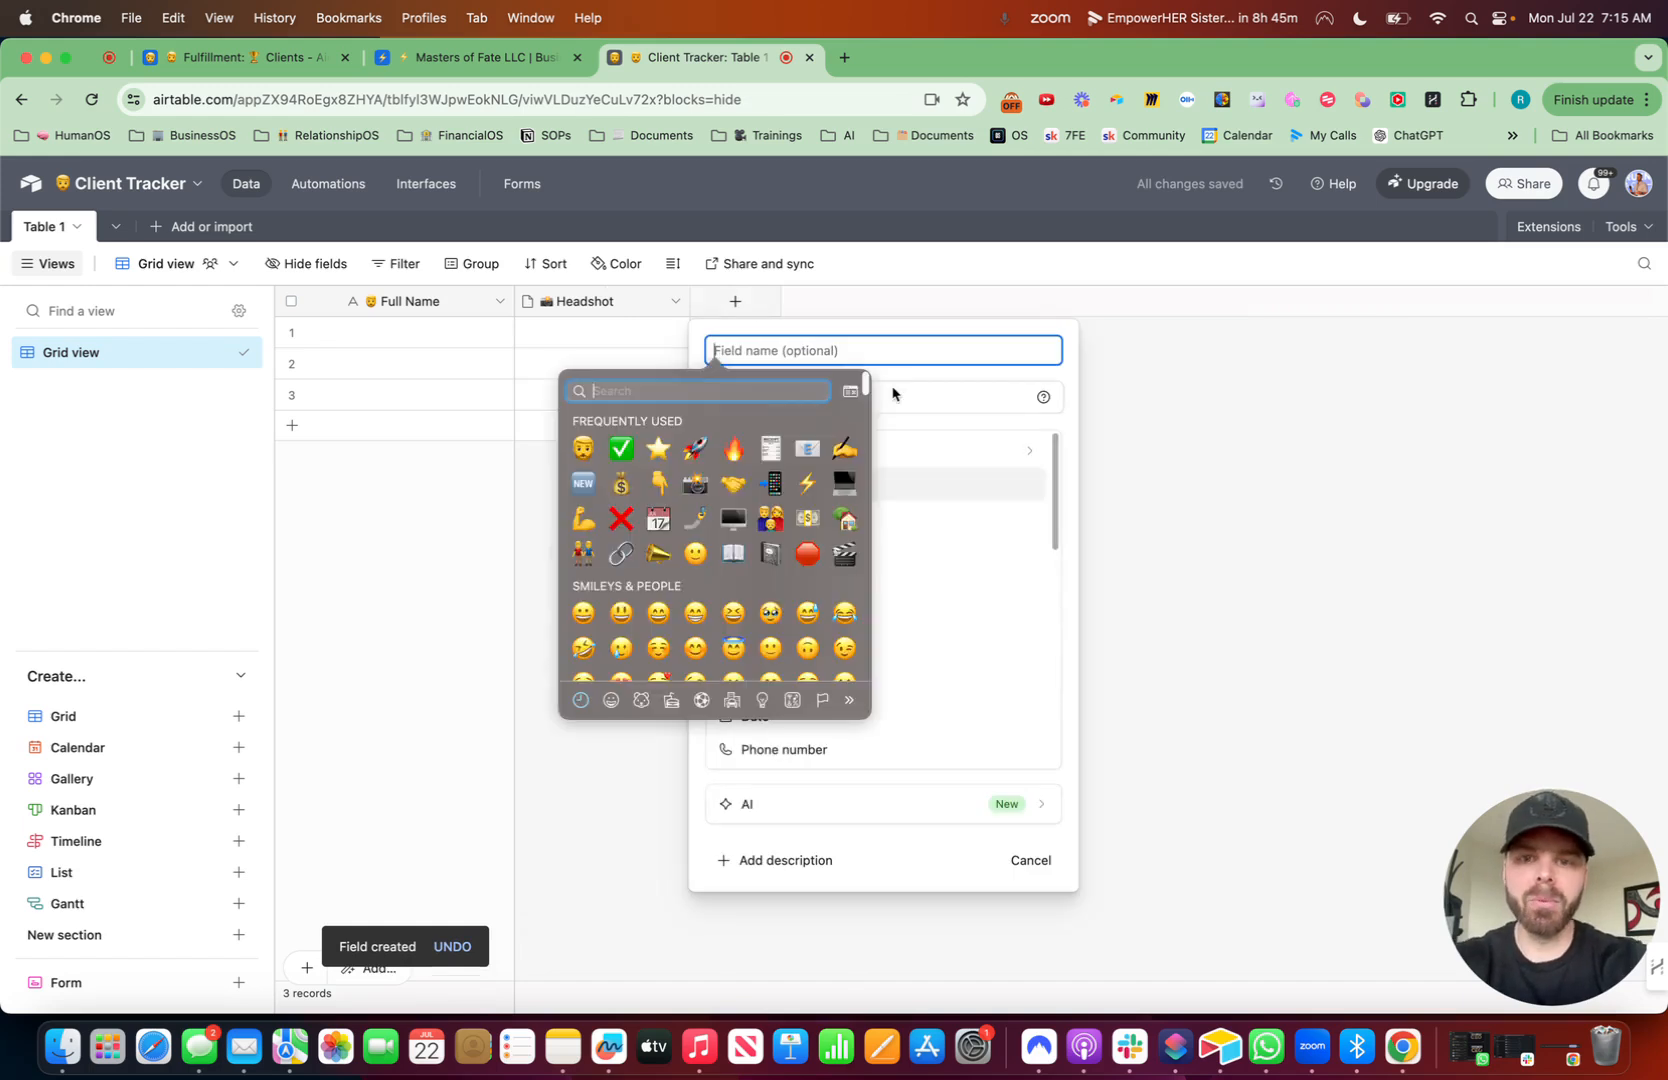
text(write)
key(Escape)
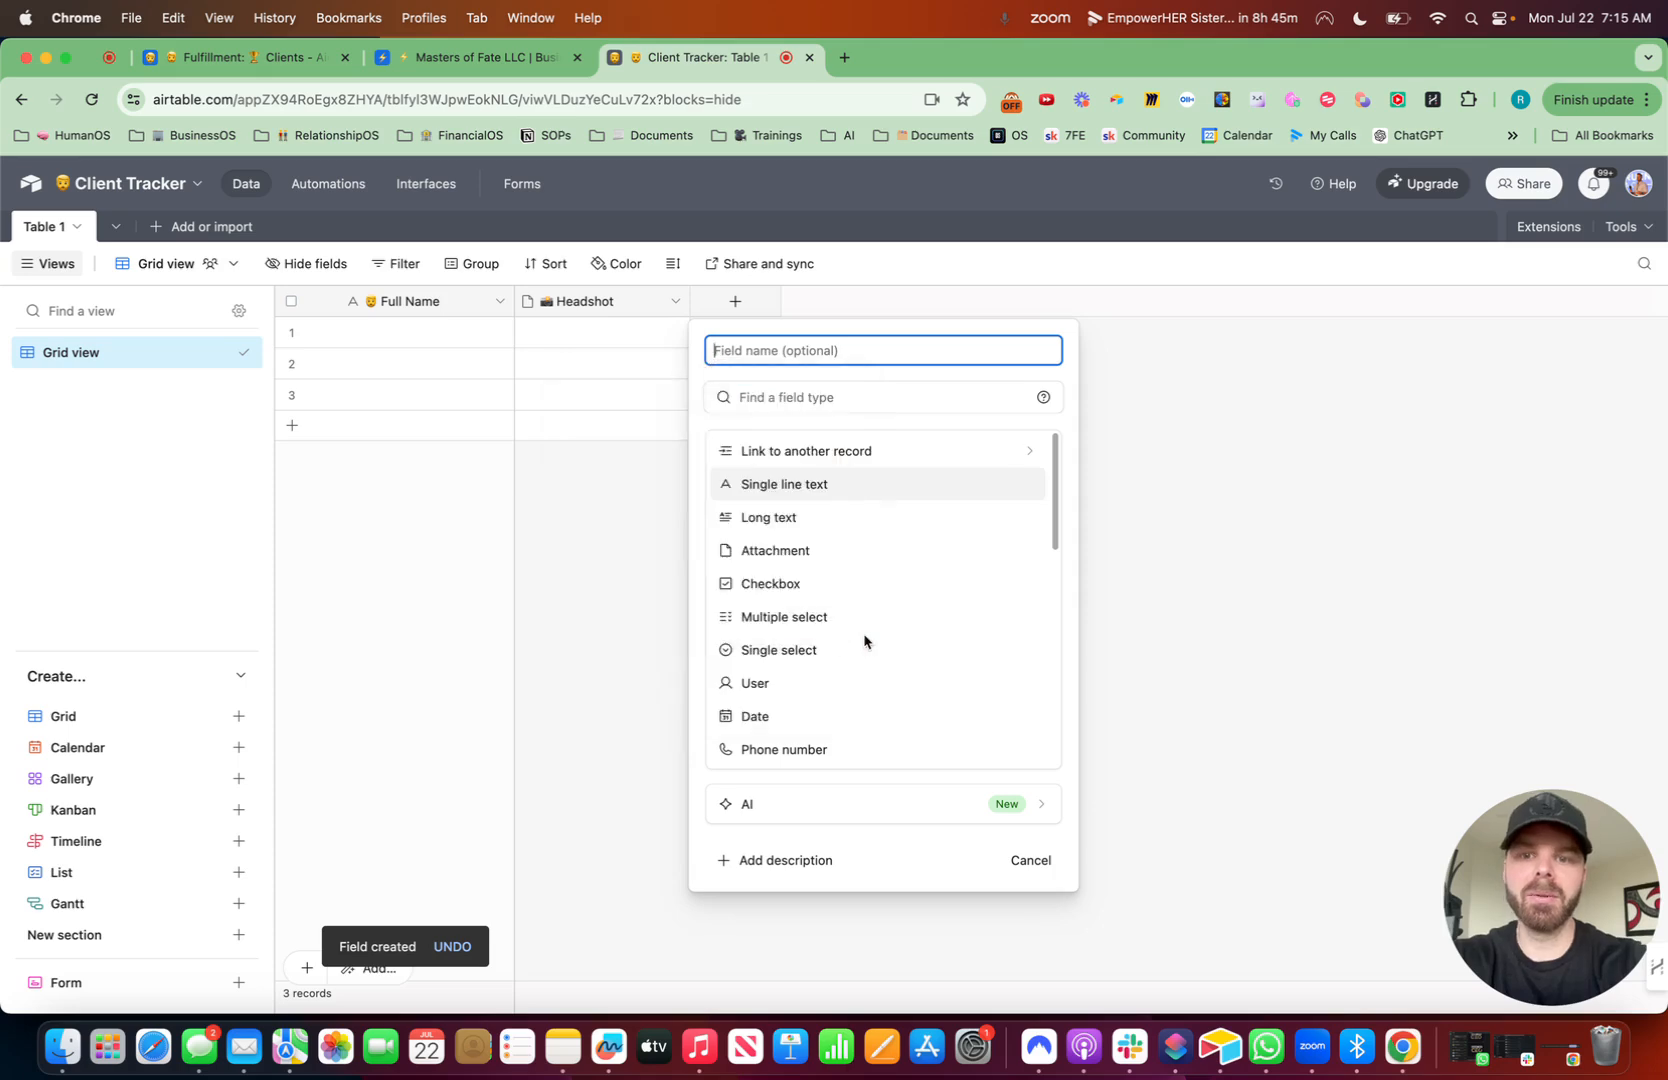
text(Activity Notes)
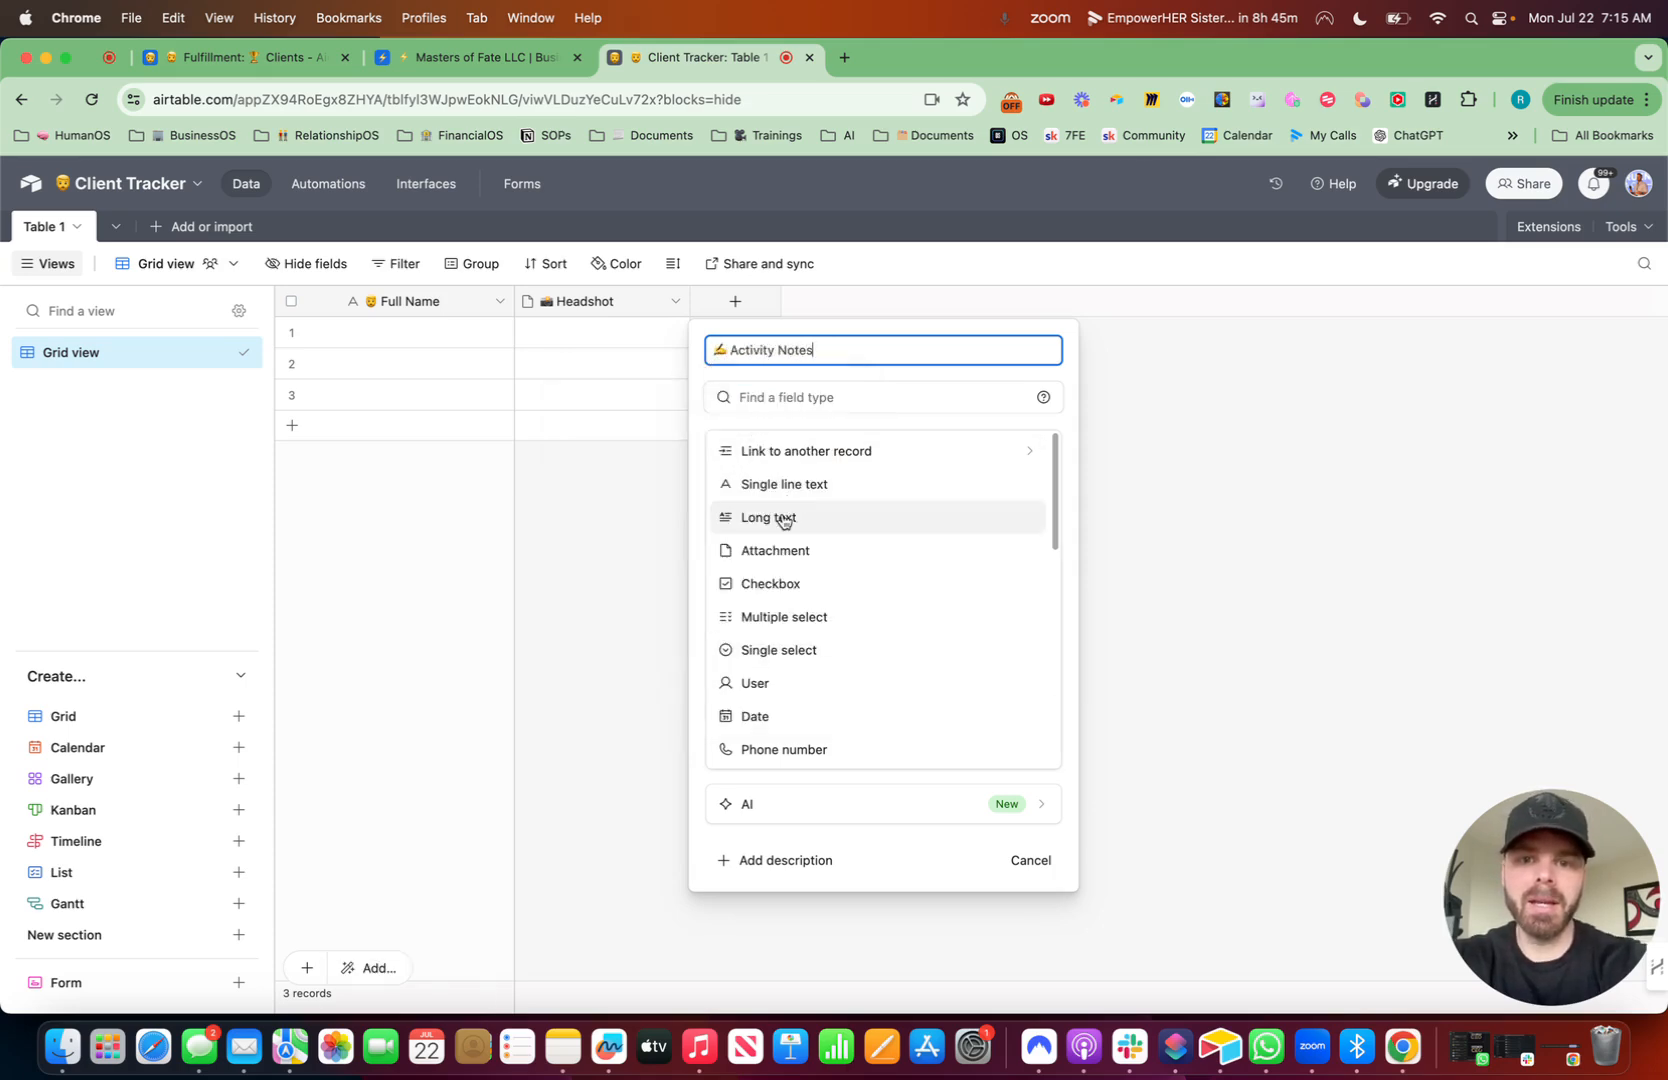
click(785, 518)
click(715, 469)
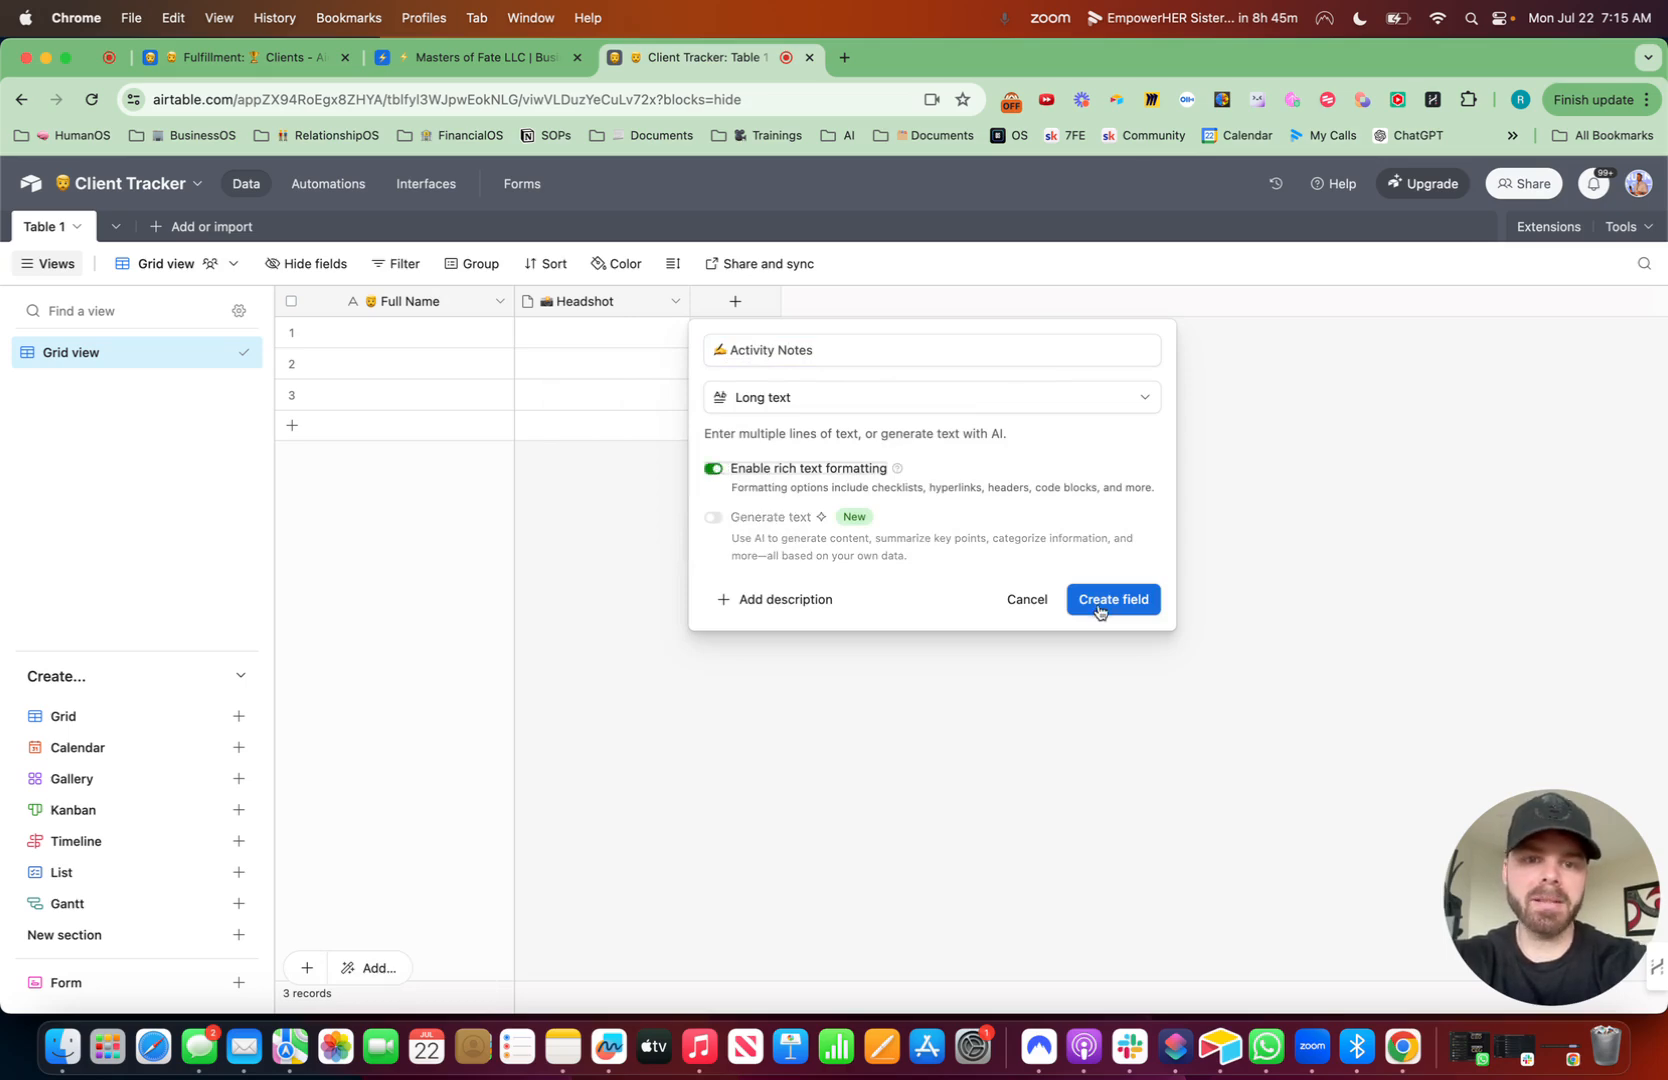
click(1099, 601)
- Add a star-emoji "Last Update" Last modified time field that tracks only the Activity Notes field
click(910, 304)
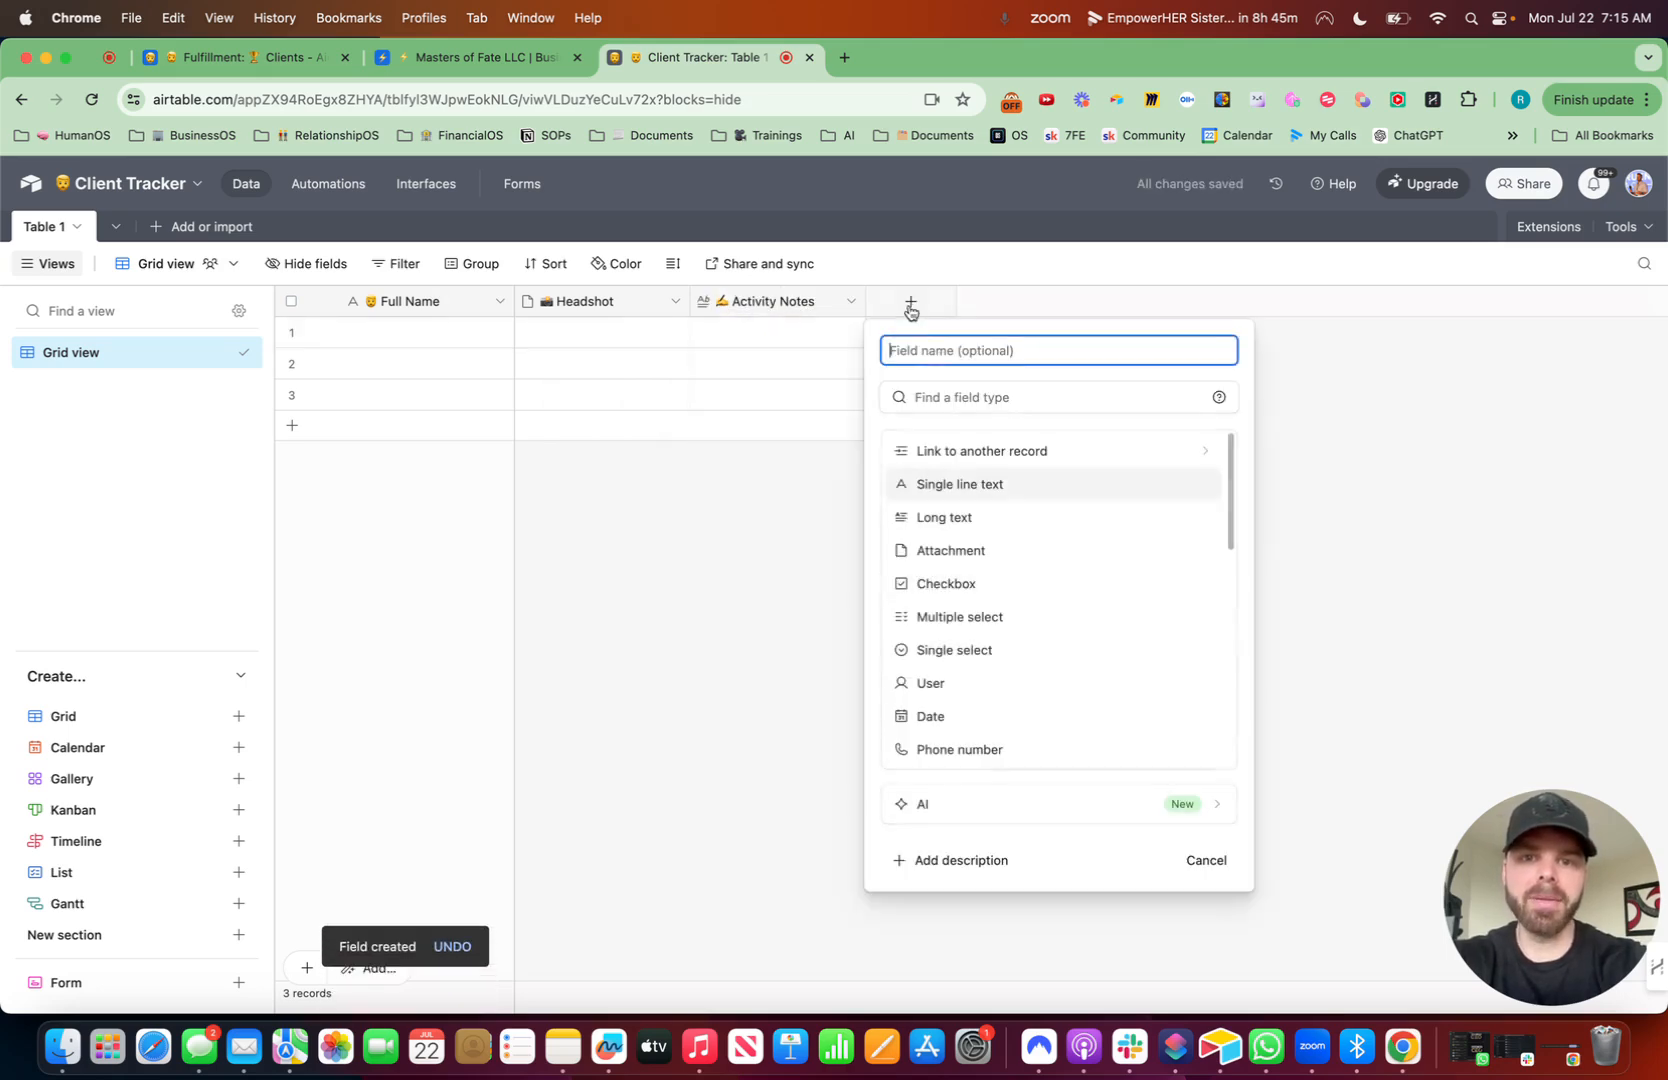
key(ctrl+super+space)
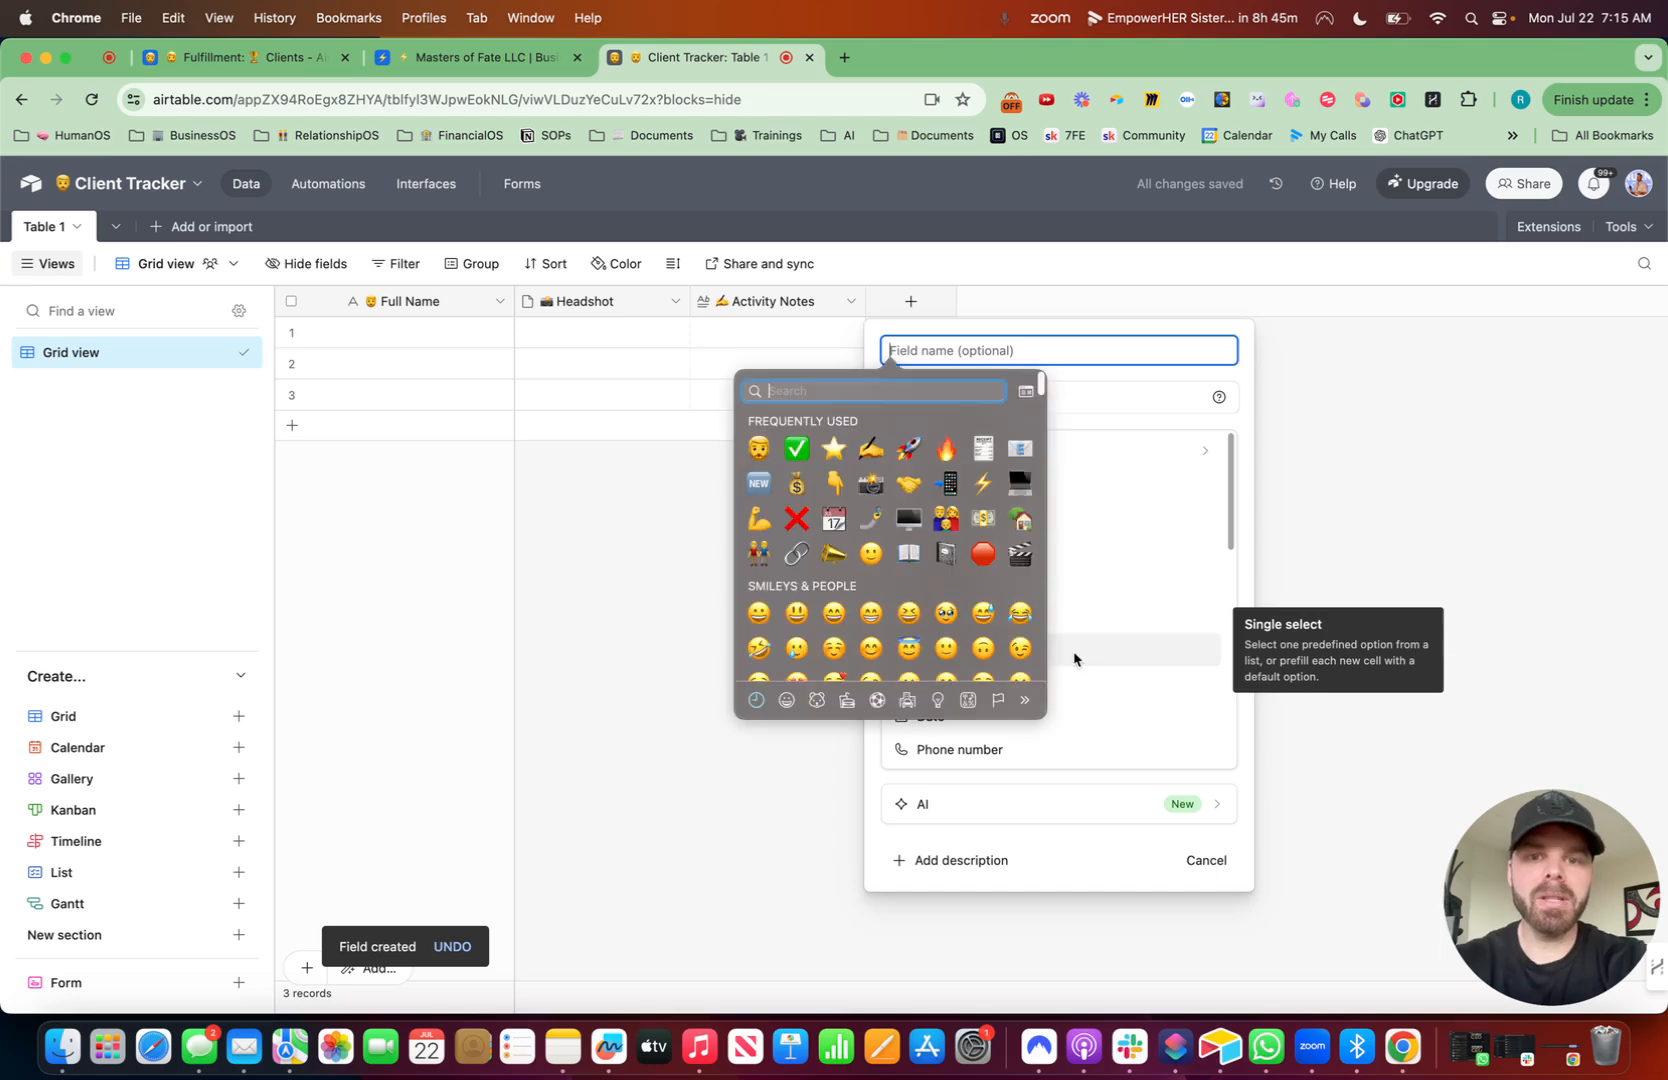
key(Return)
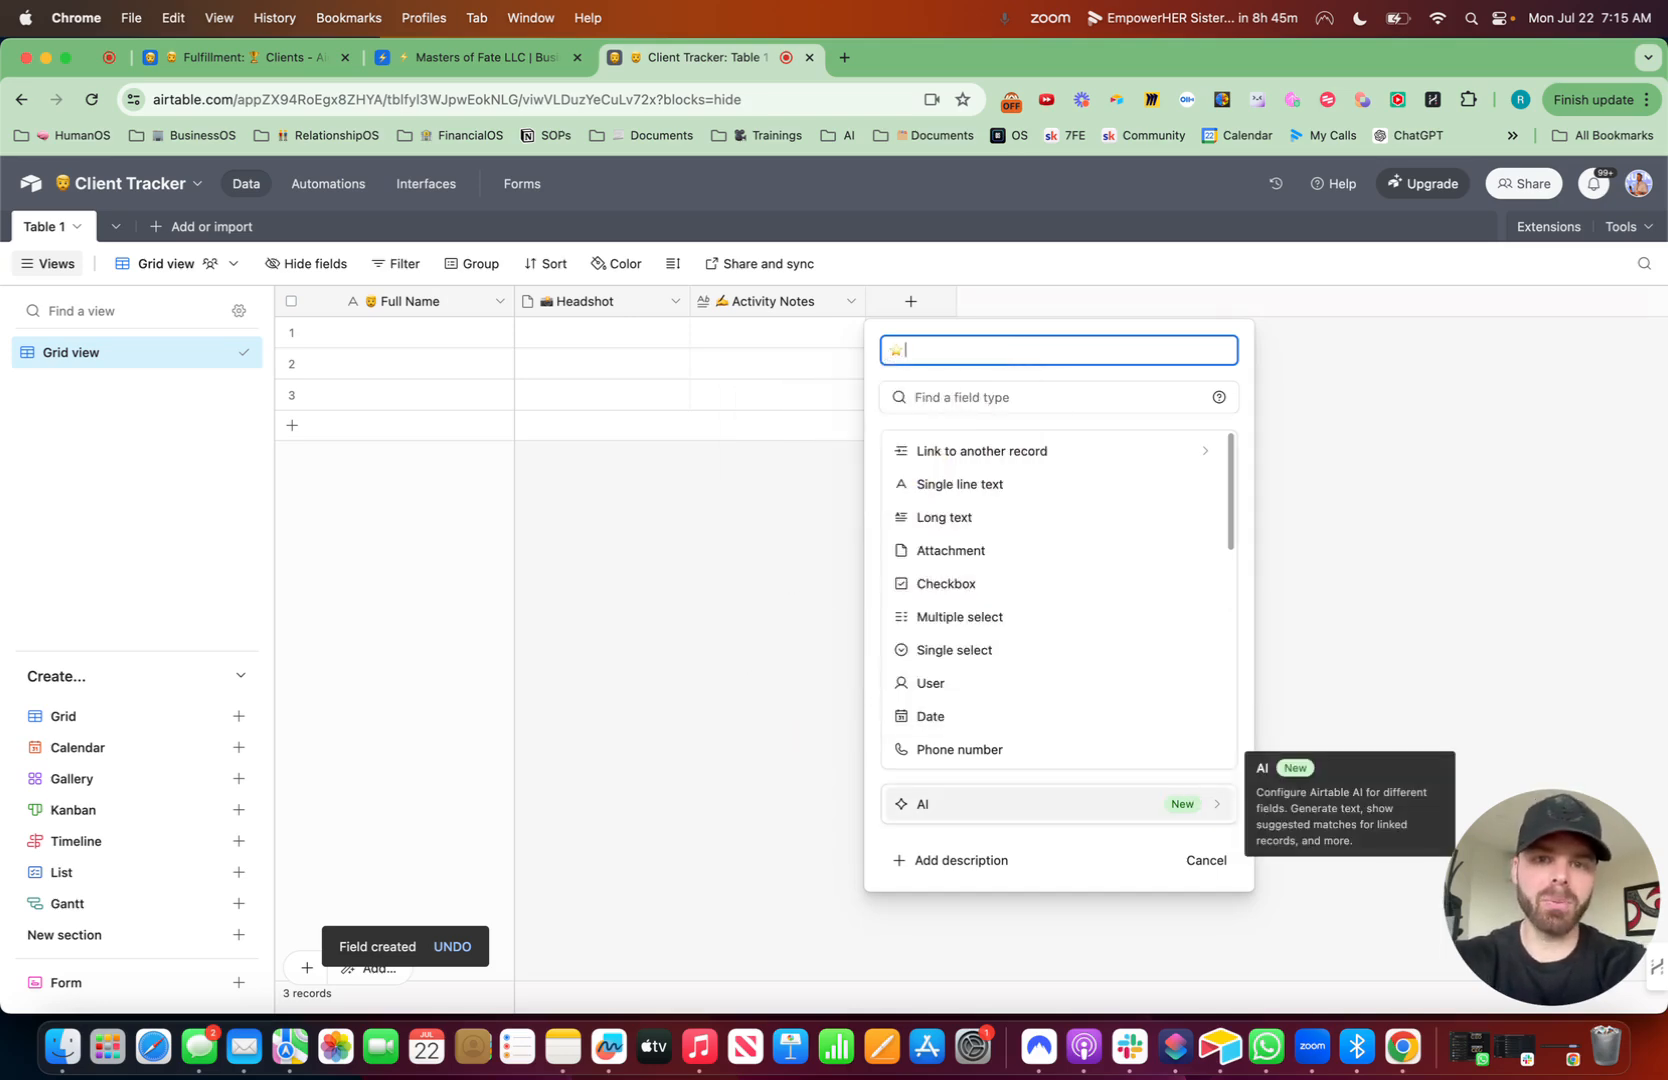
text(Last Update)
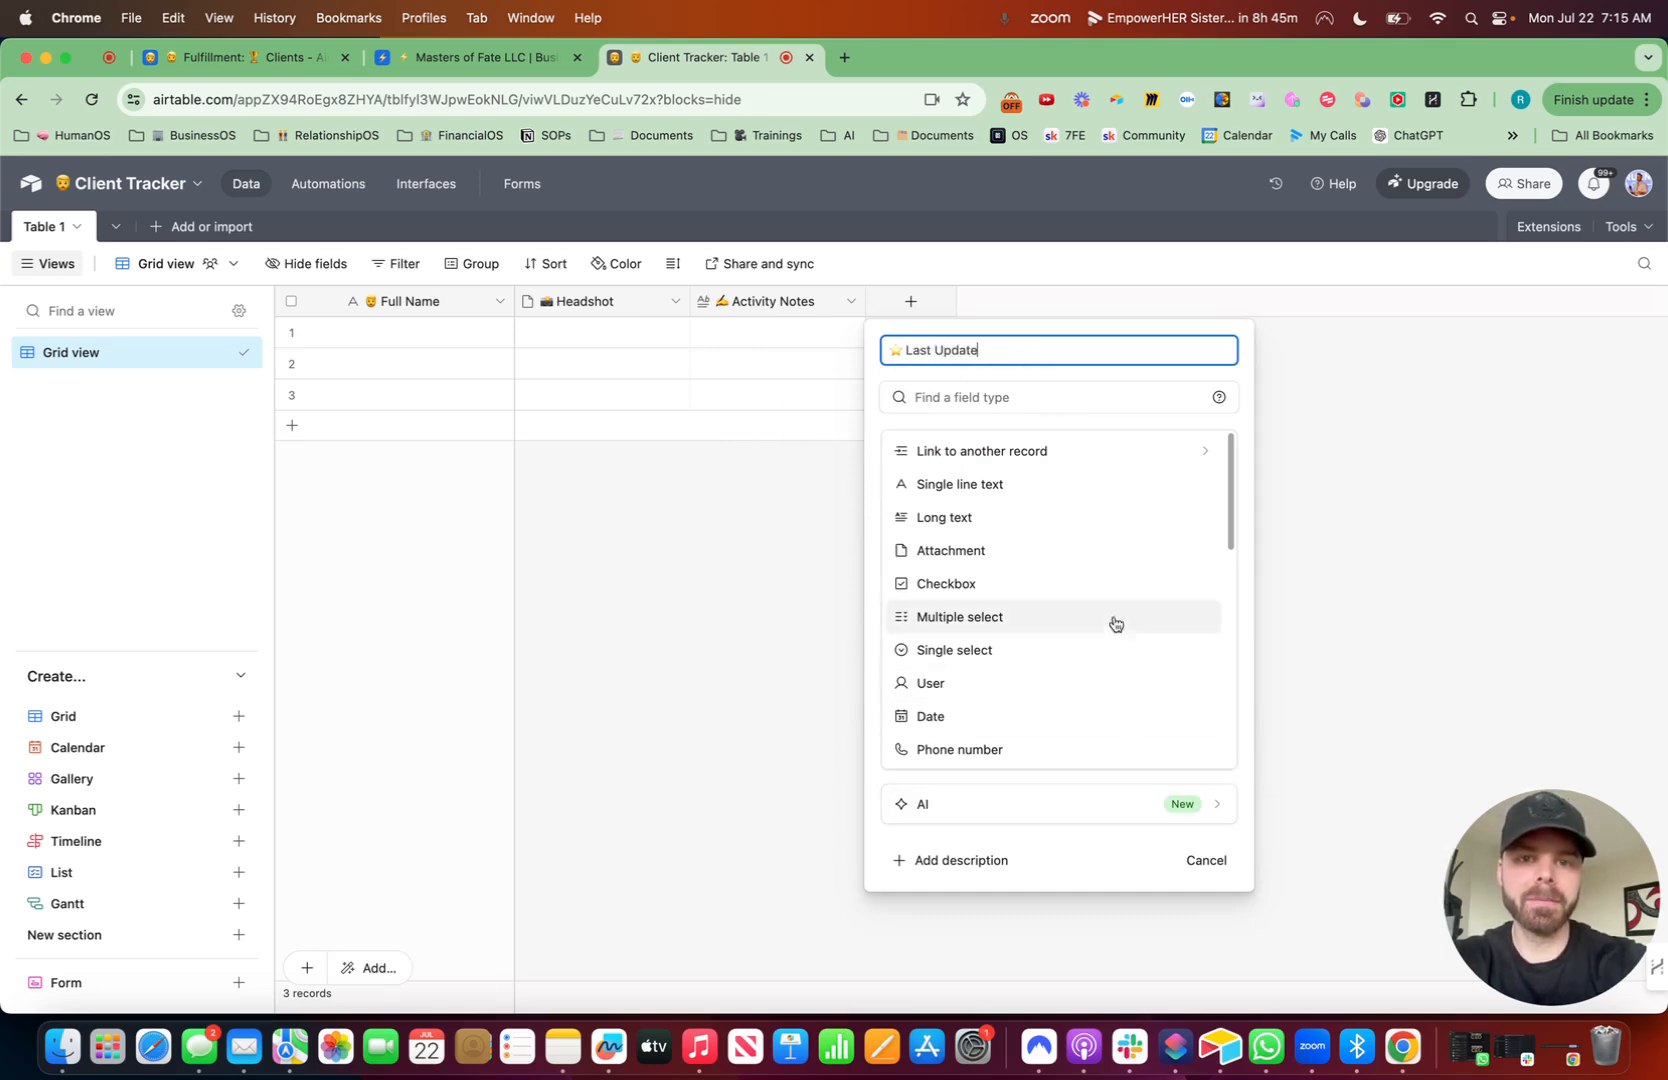
click(1035, 396)
text(las)
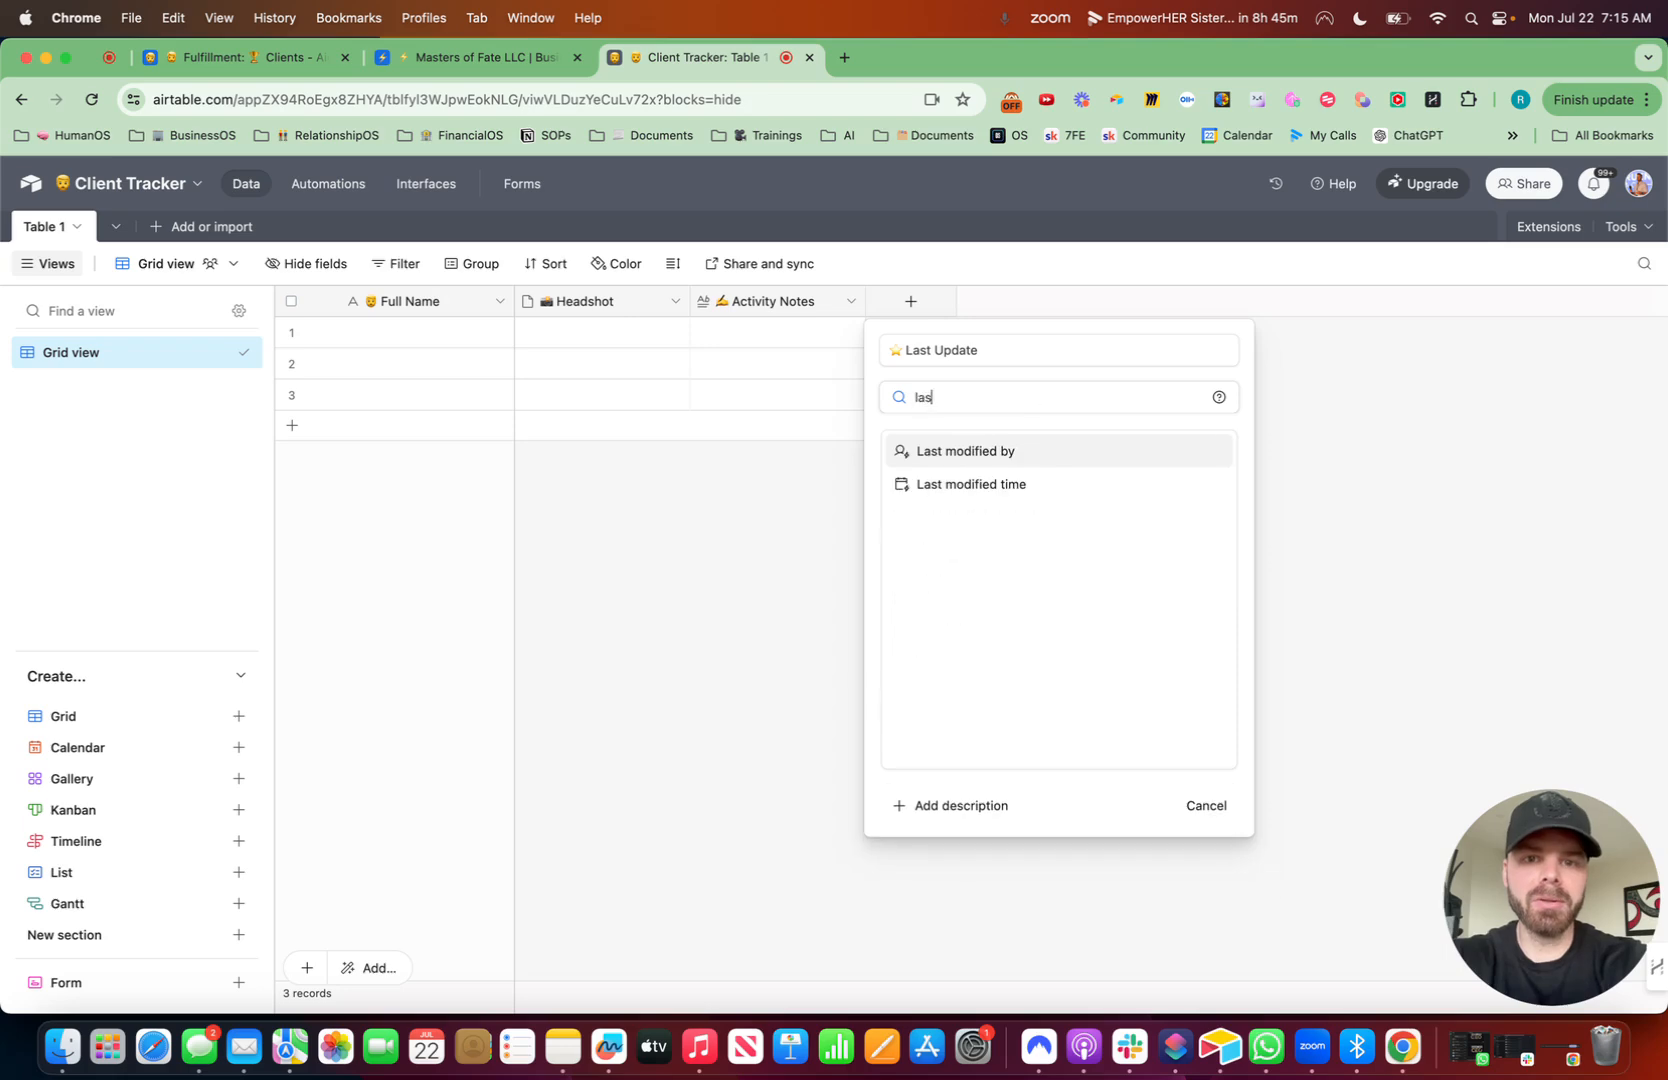
click(998, 484)
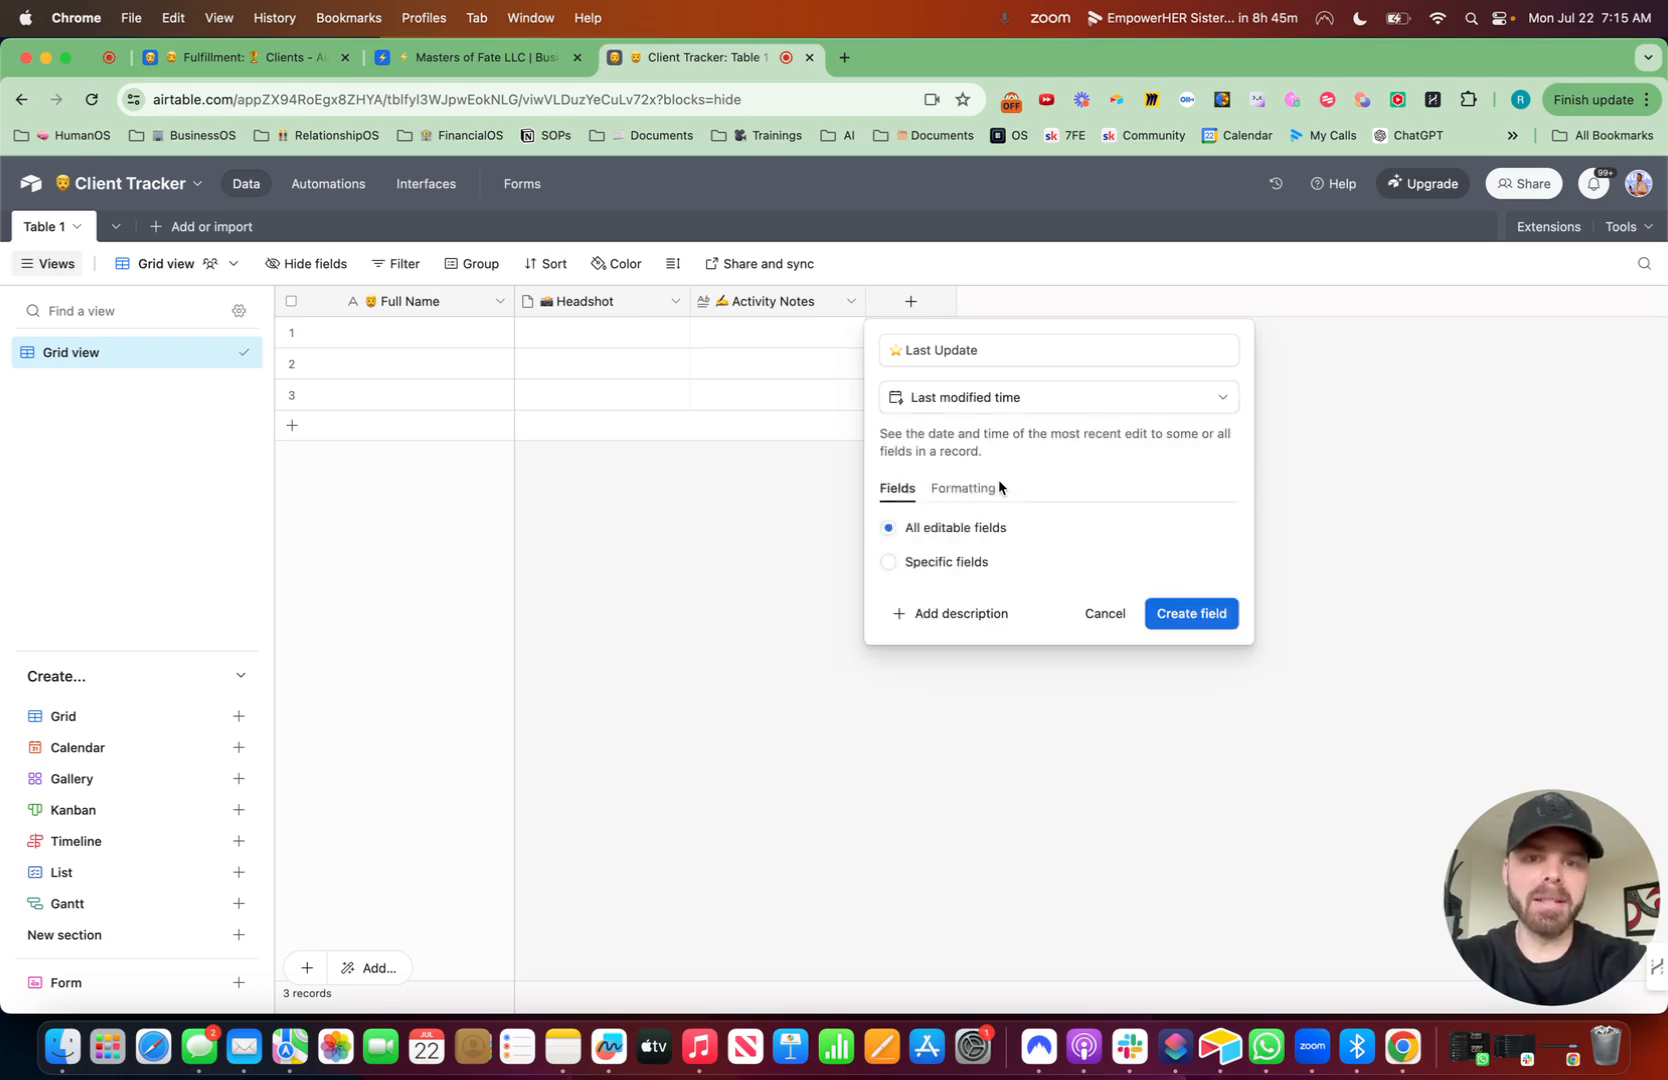
click(889, 563)
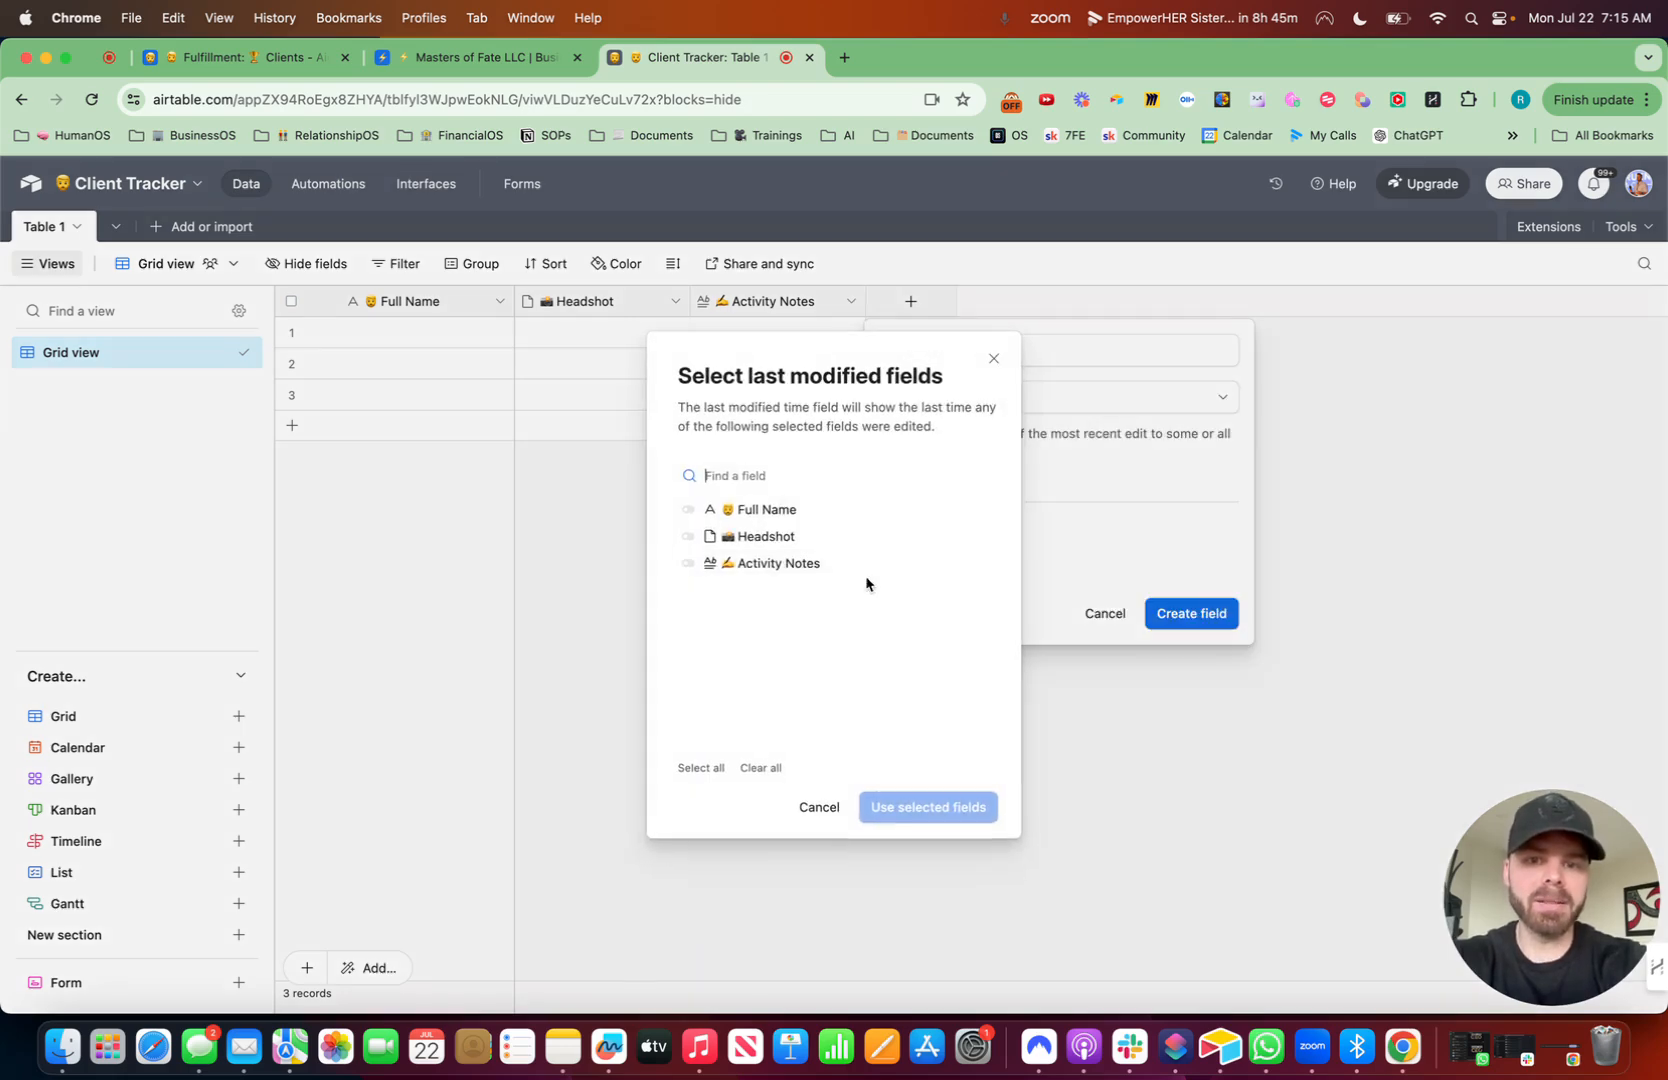
click(689, 565)
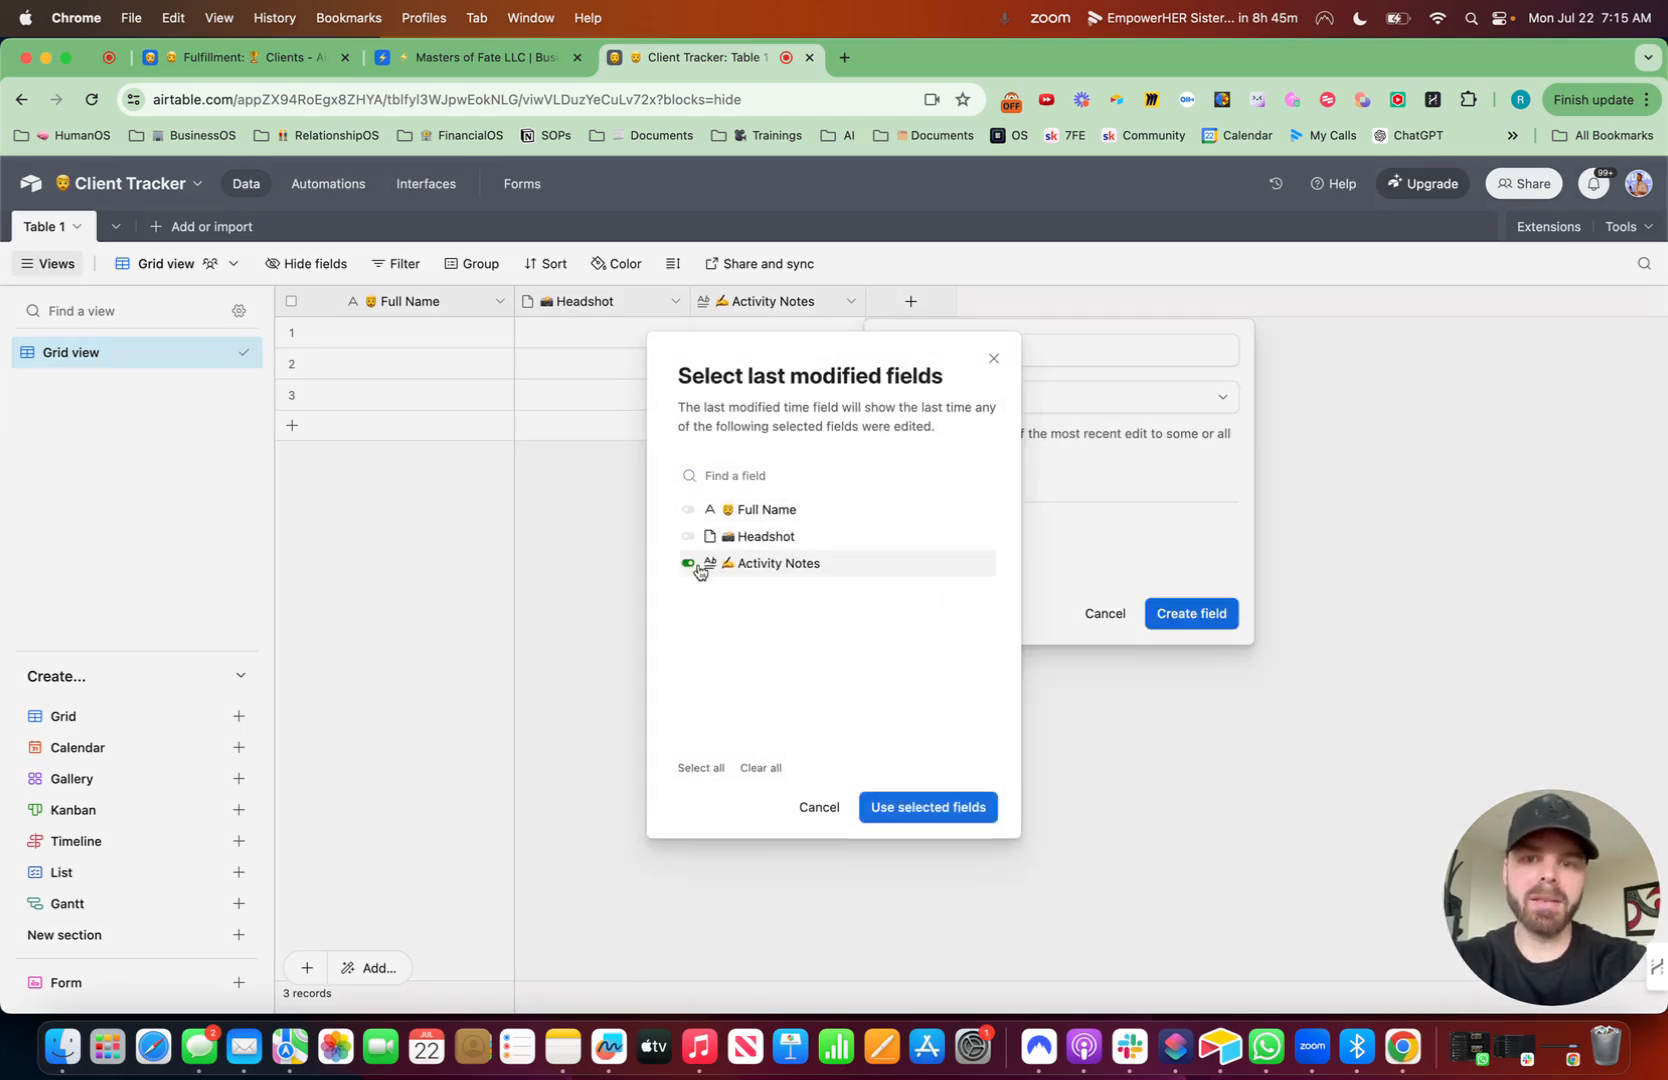
click(914, 806)
click(1205, 678)
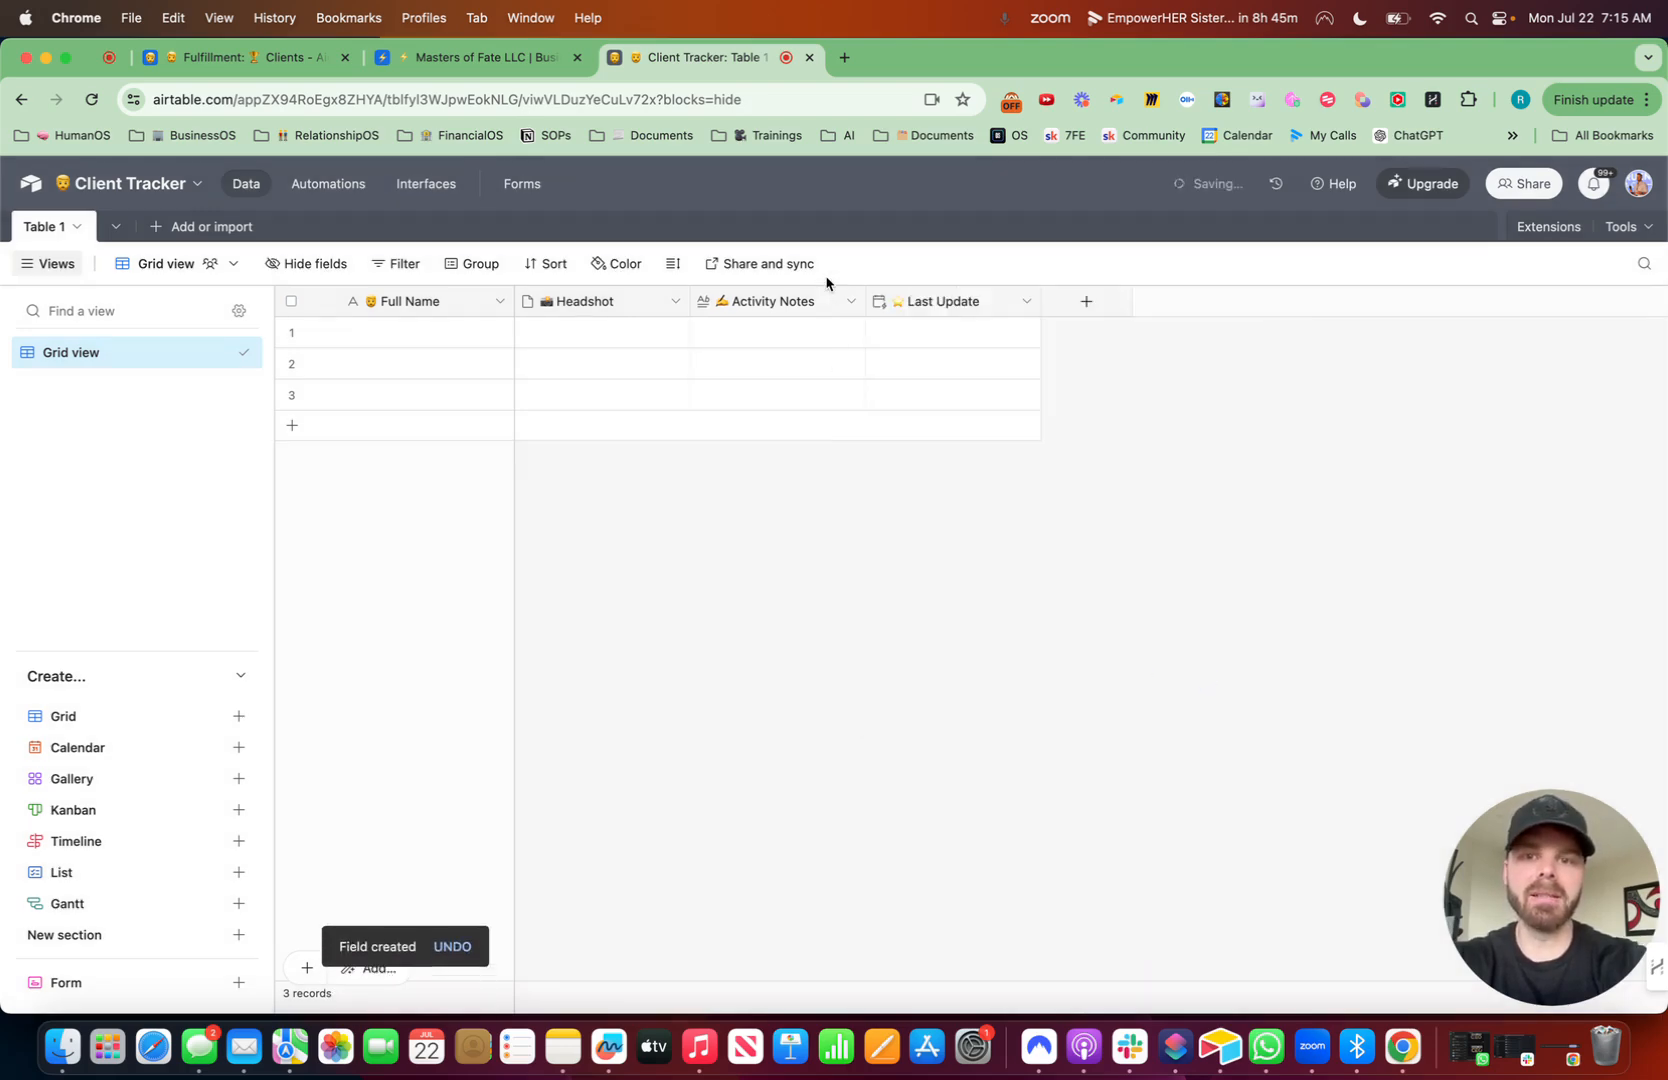
- Add a "Responsible" User field labelled with a person emoji found by searching "man"
click(1091, 309)
key(ctrl+super+space)
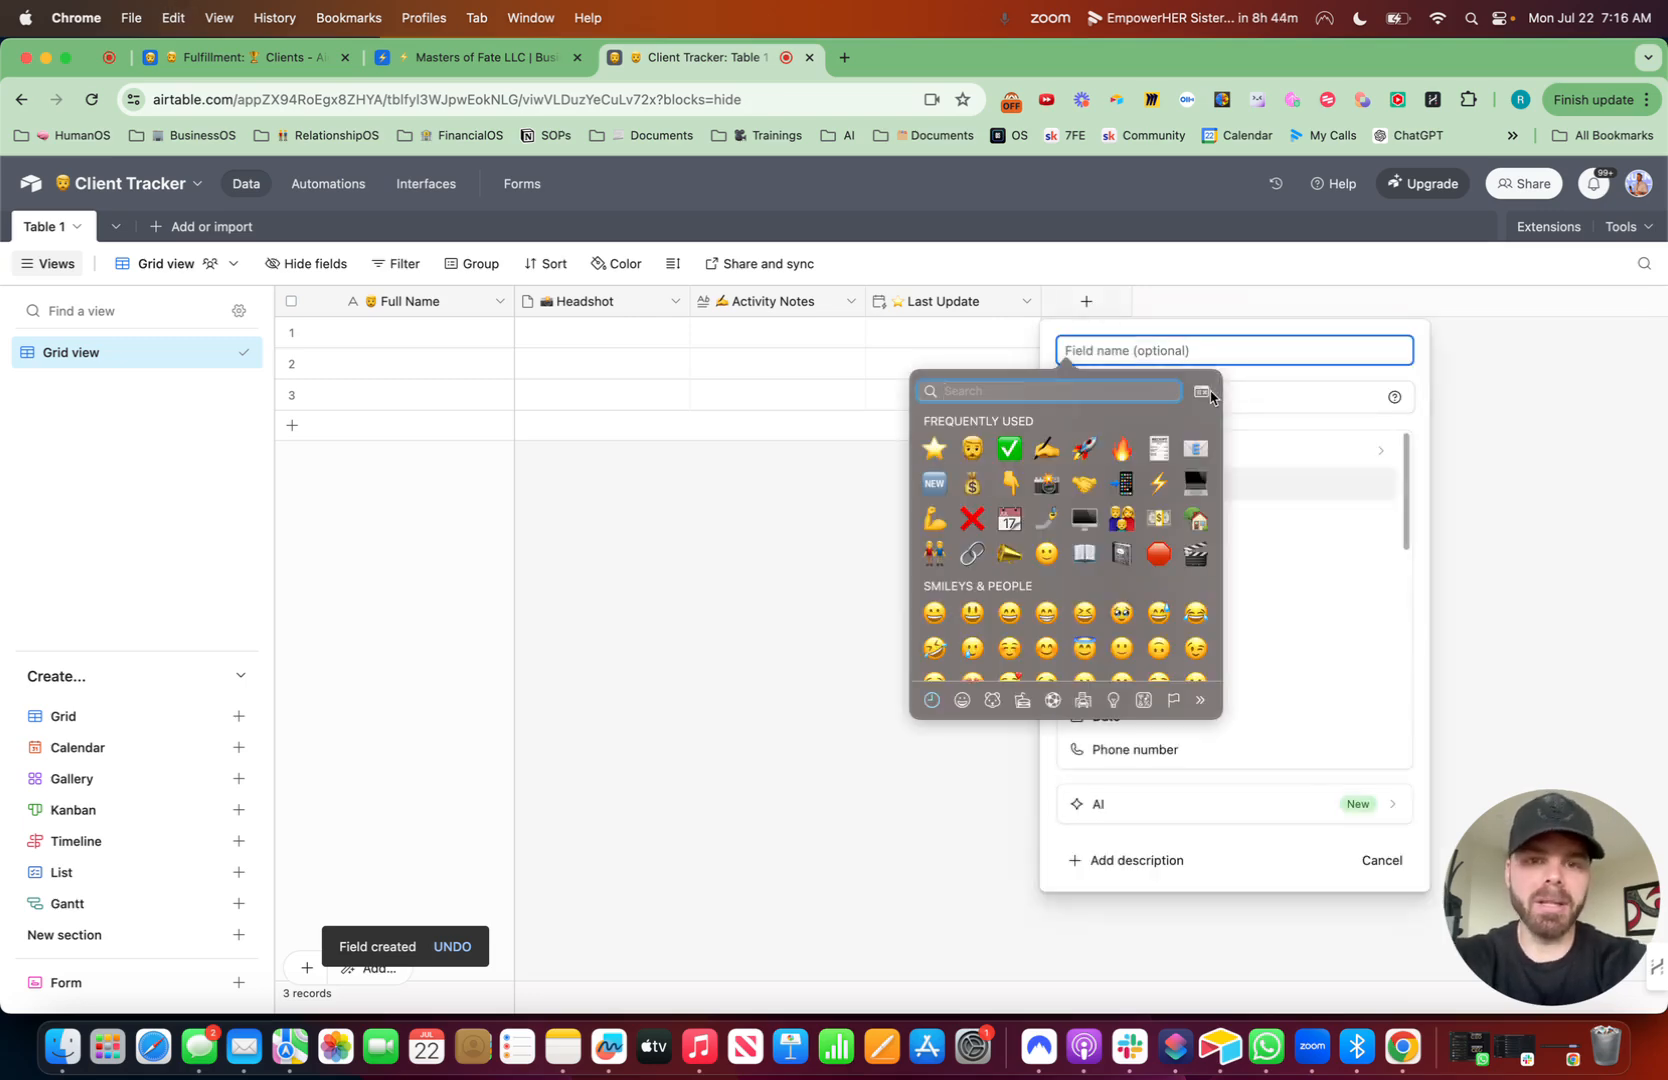
text(m)
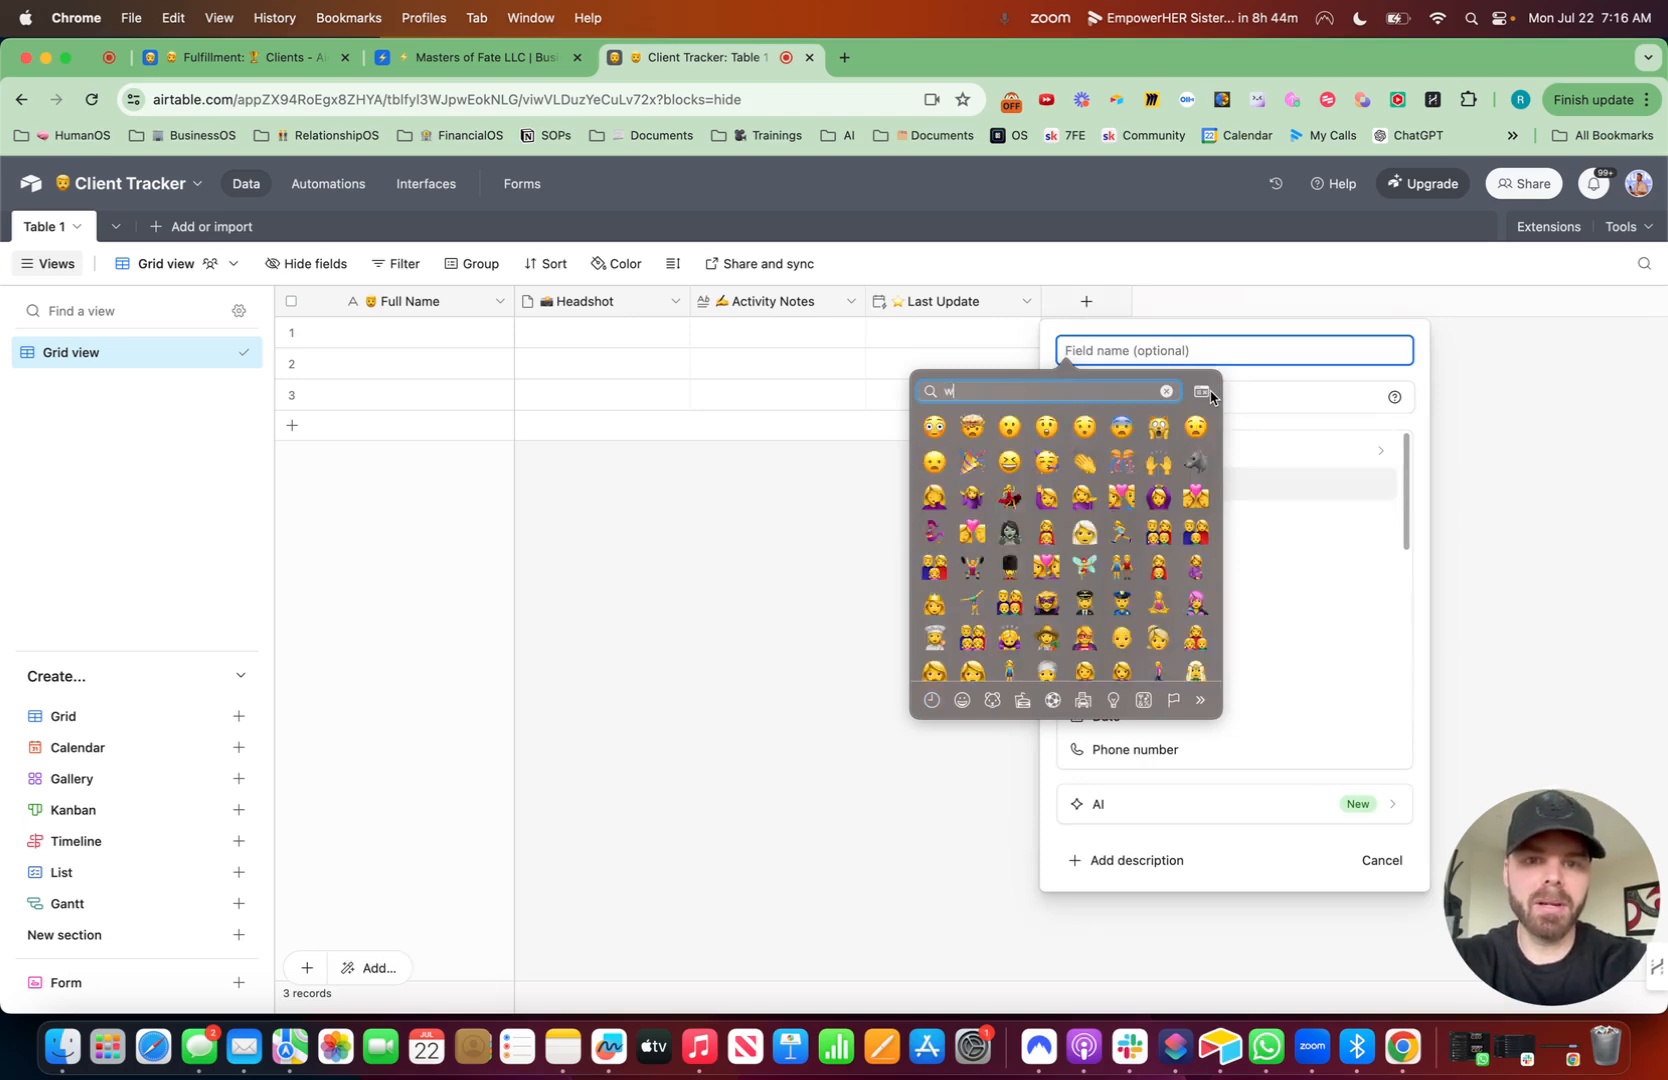
text(an)
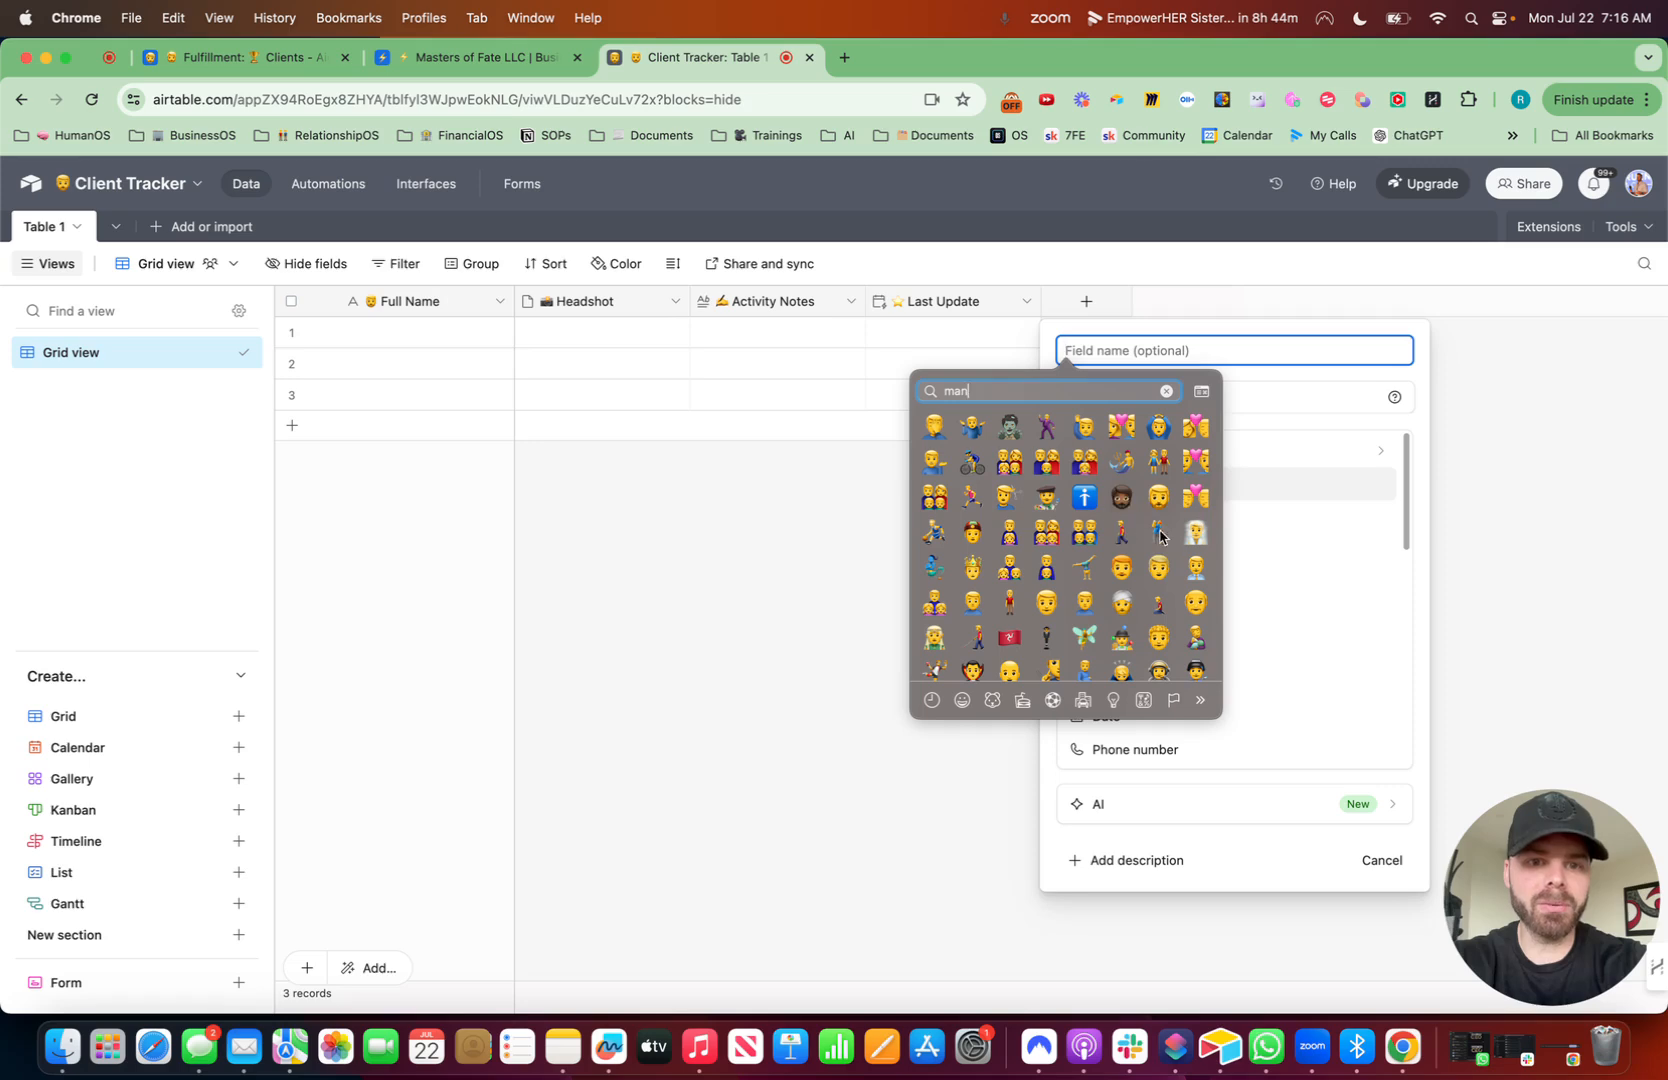
click(1122, 568)
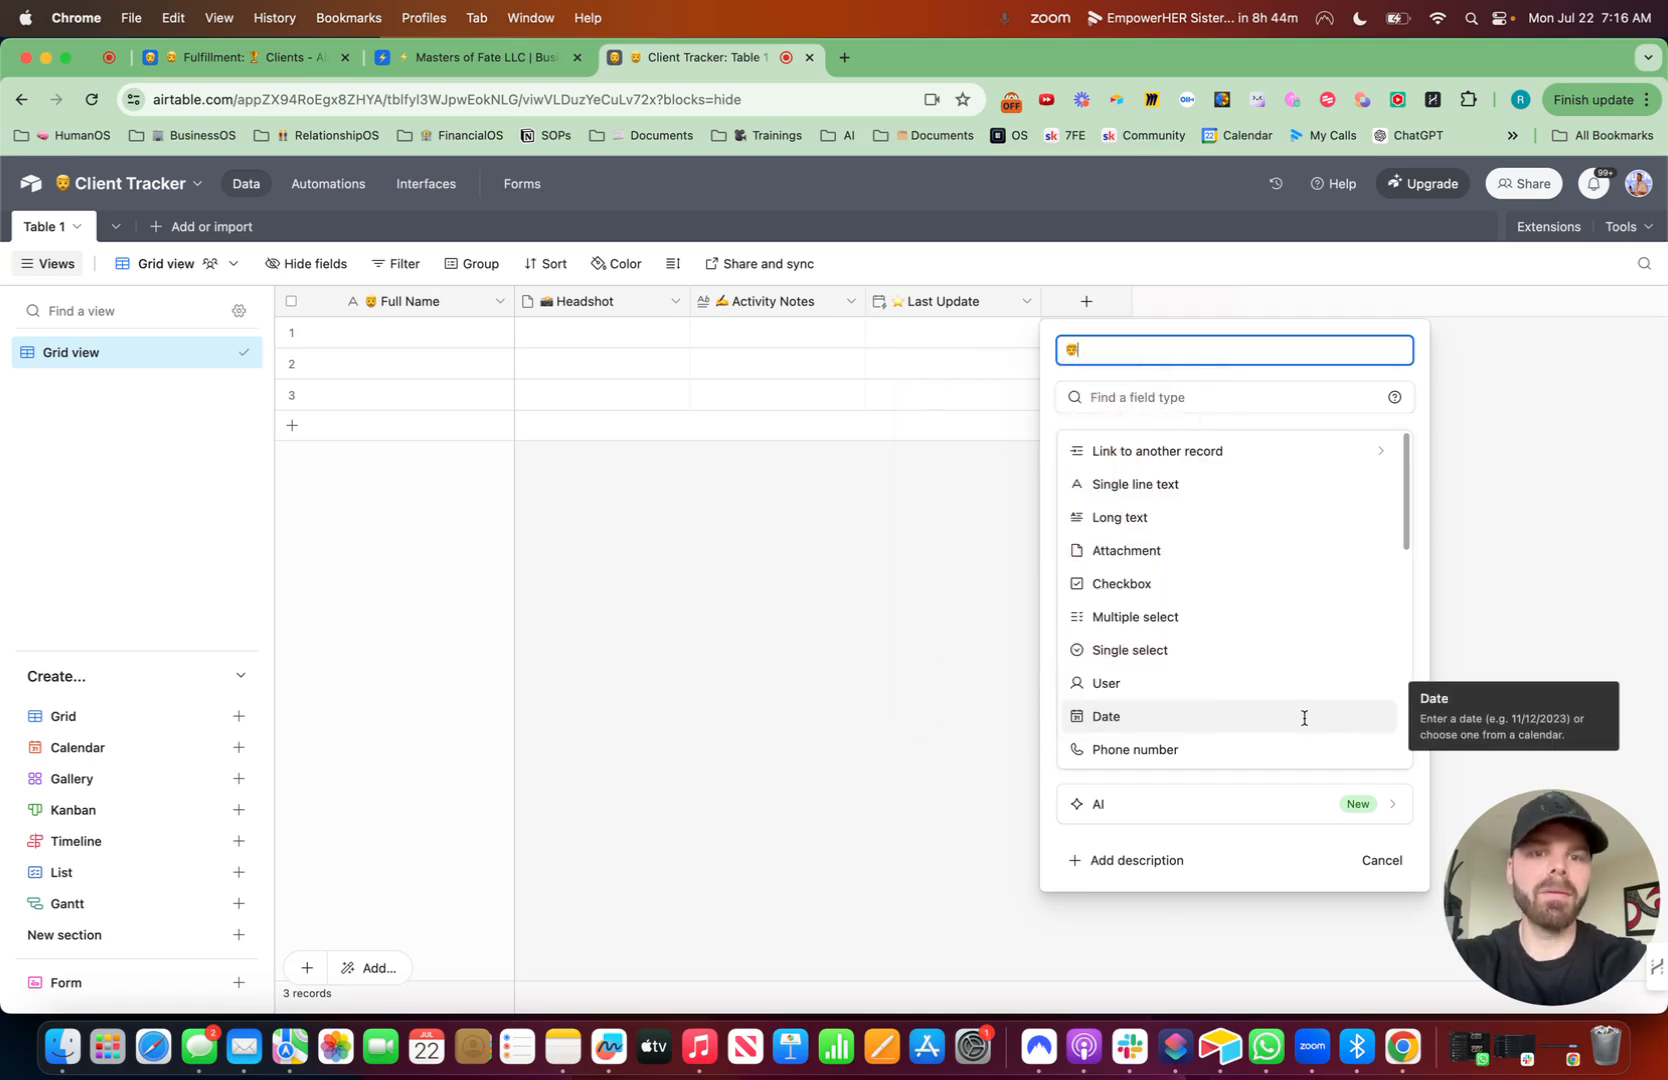
text(Responsible)
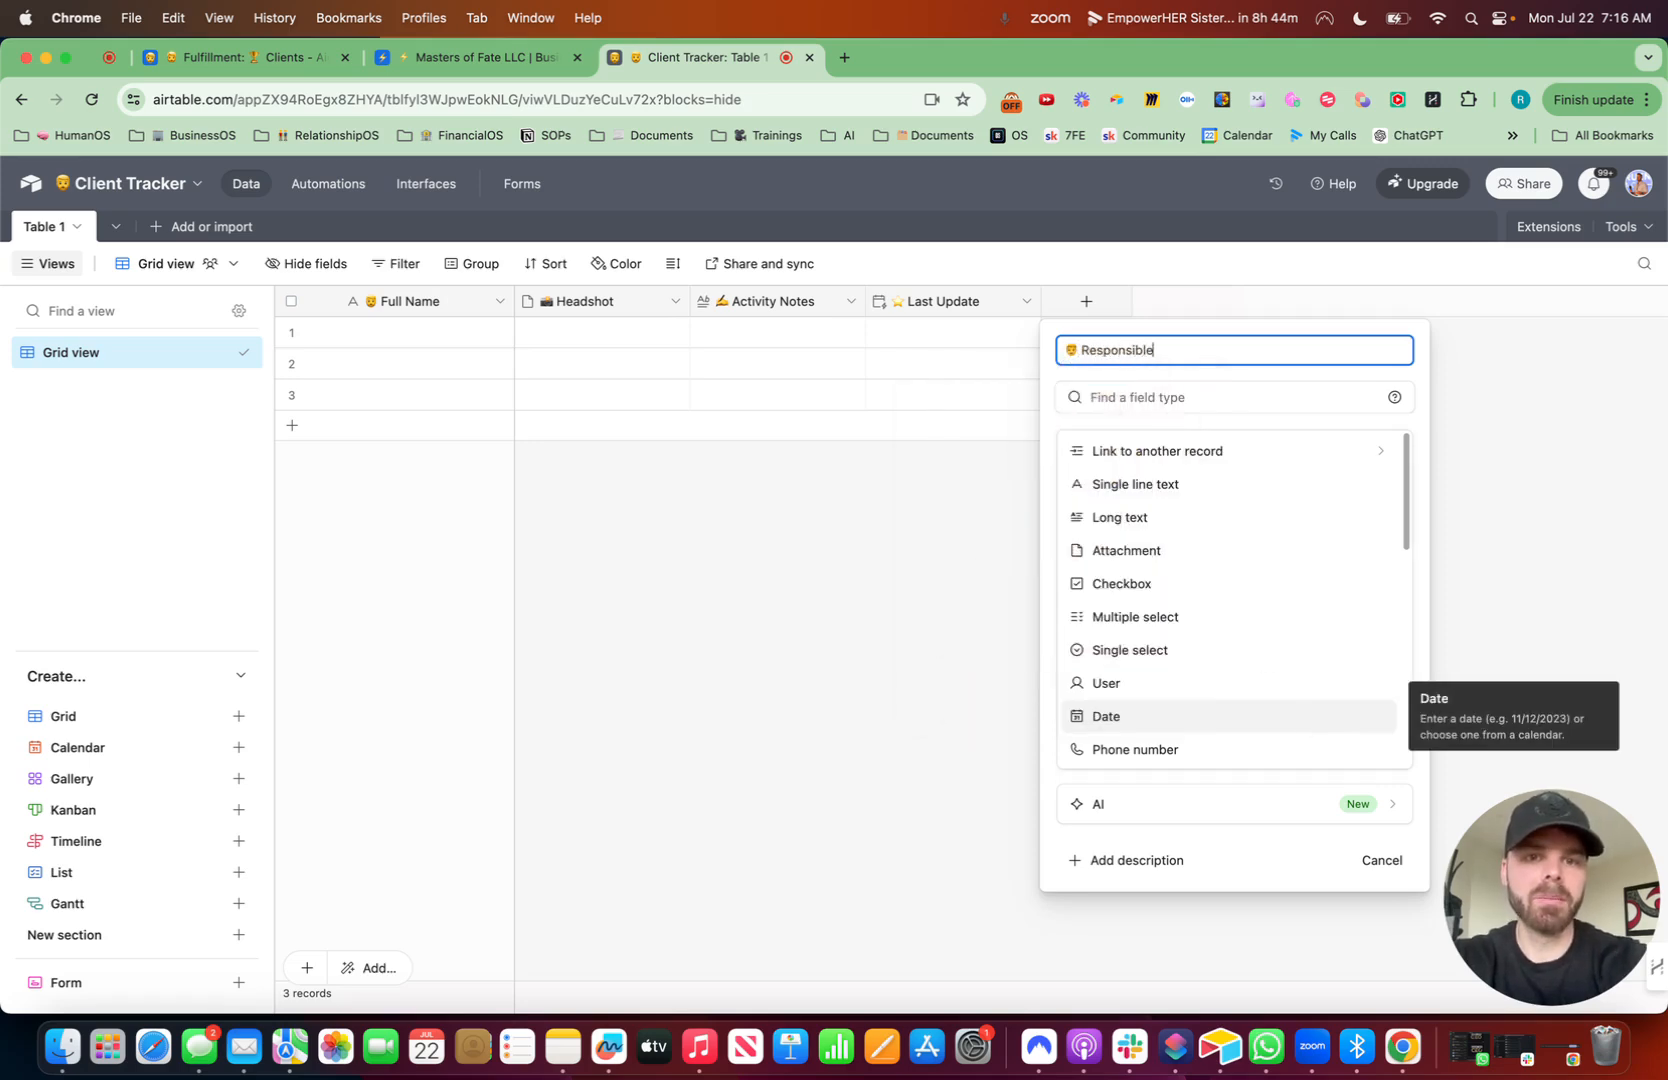
click(1140, 397)
text(us)
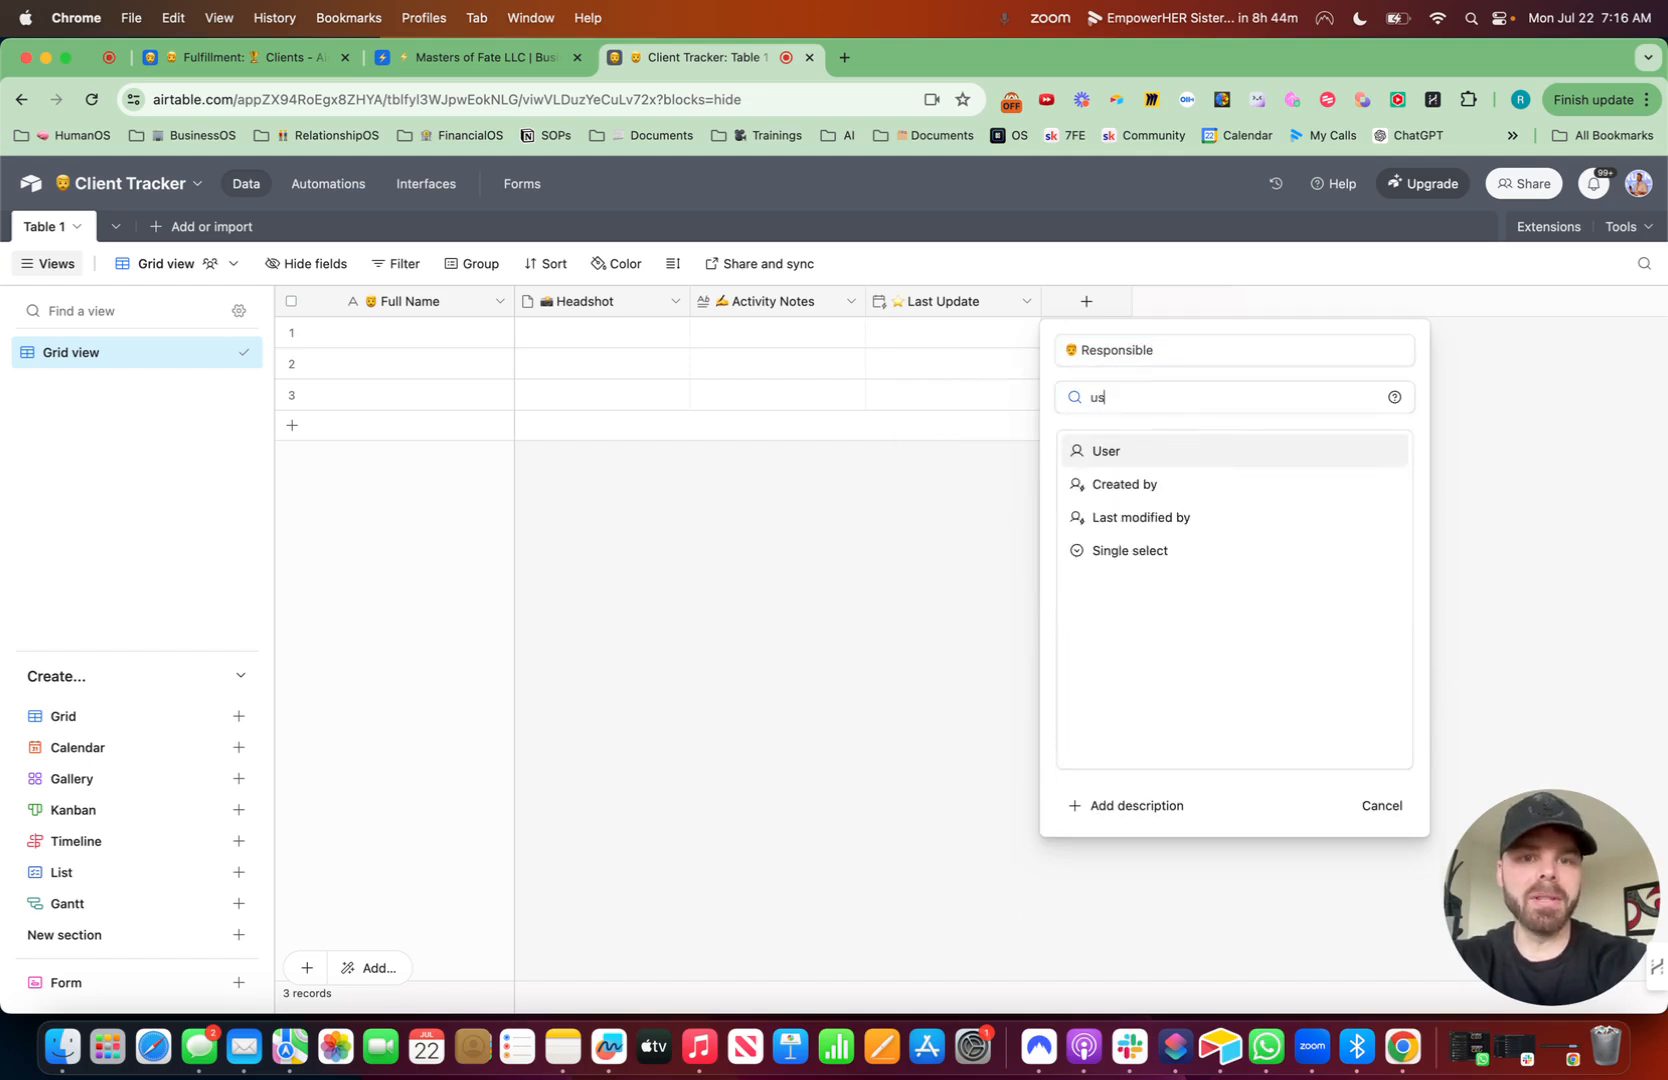
click(1141, 462)
click(1400, 632)
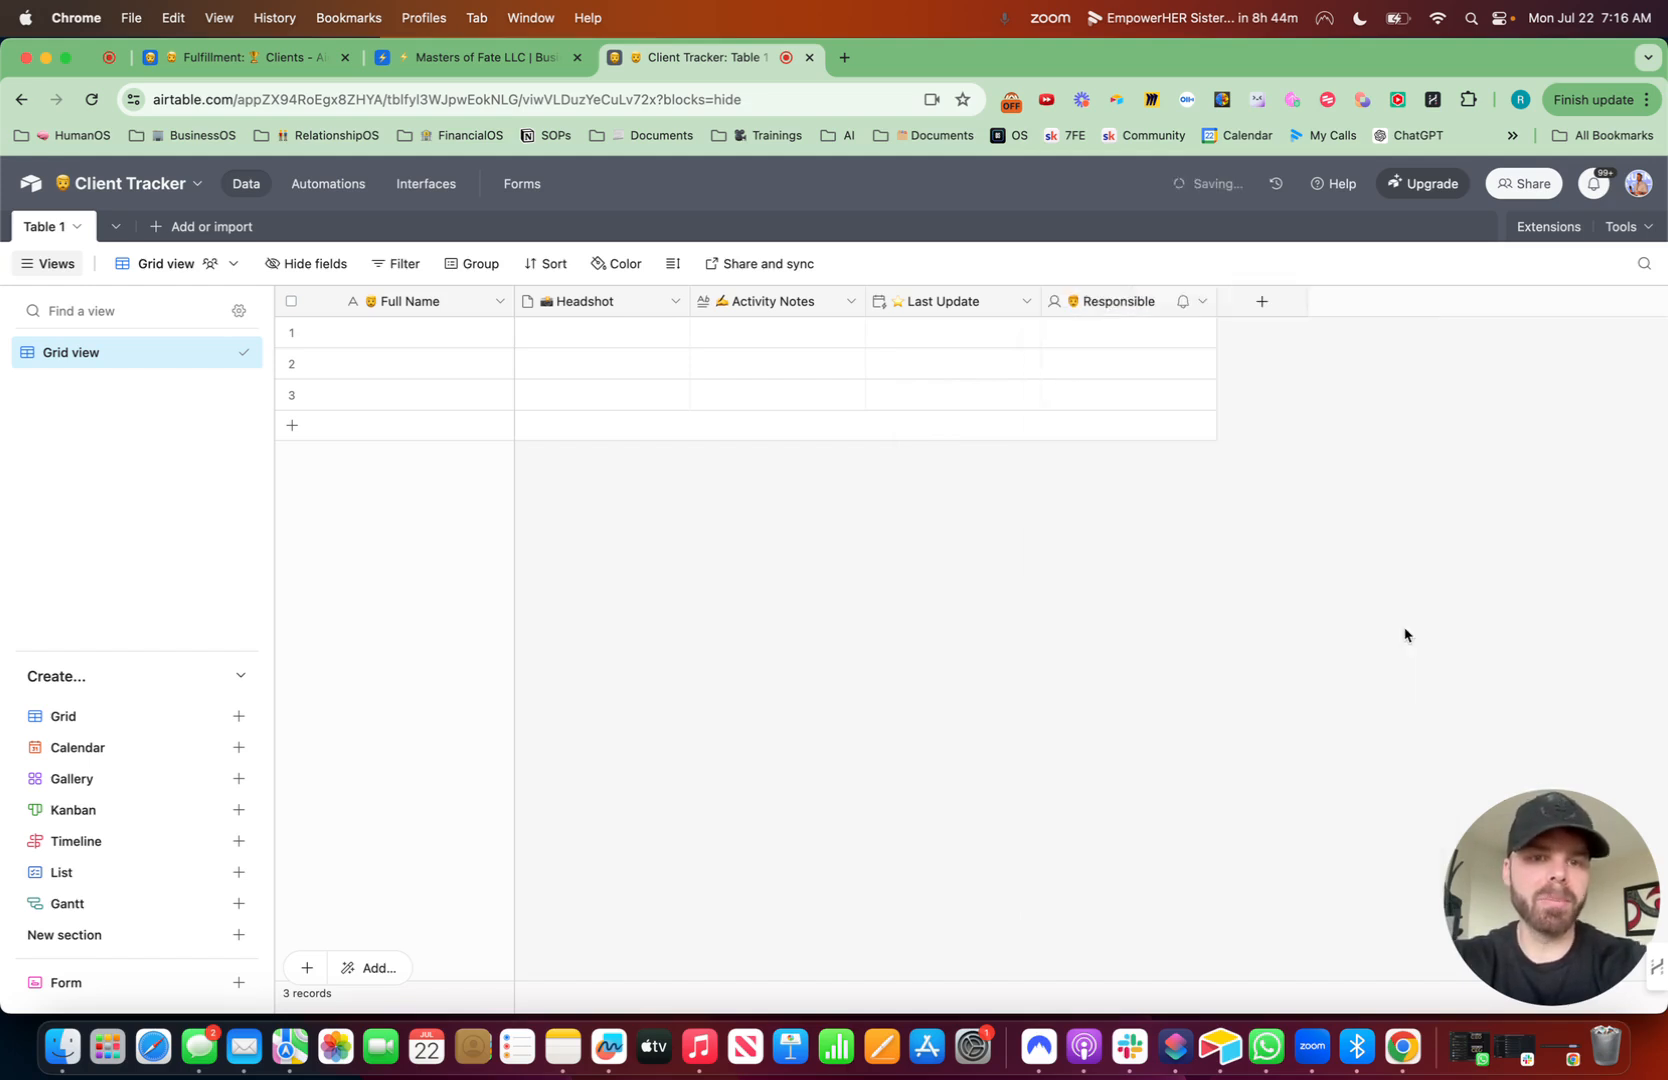
- Assign a collaborator as Responsible in the first record
click(1121, 342)
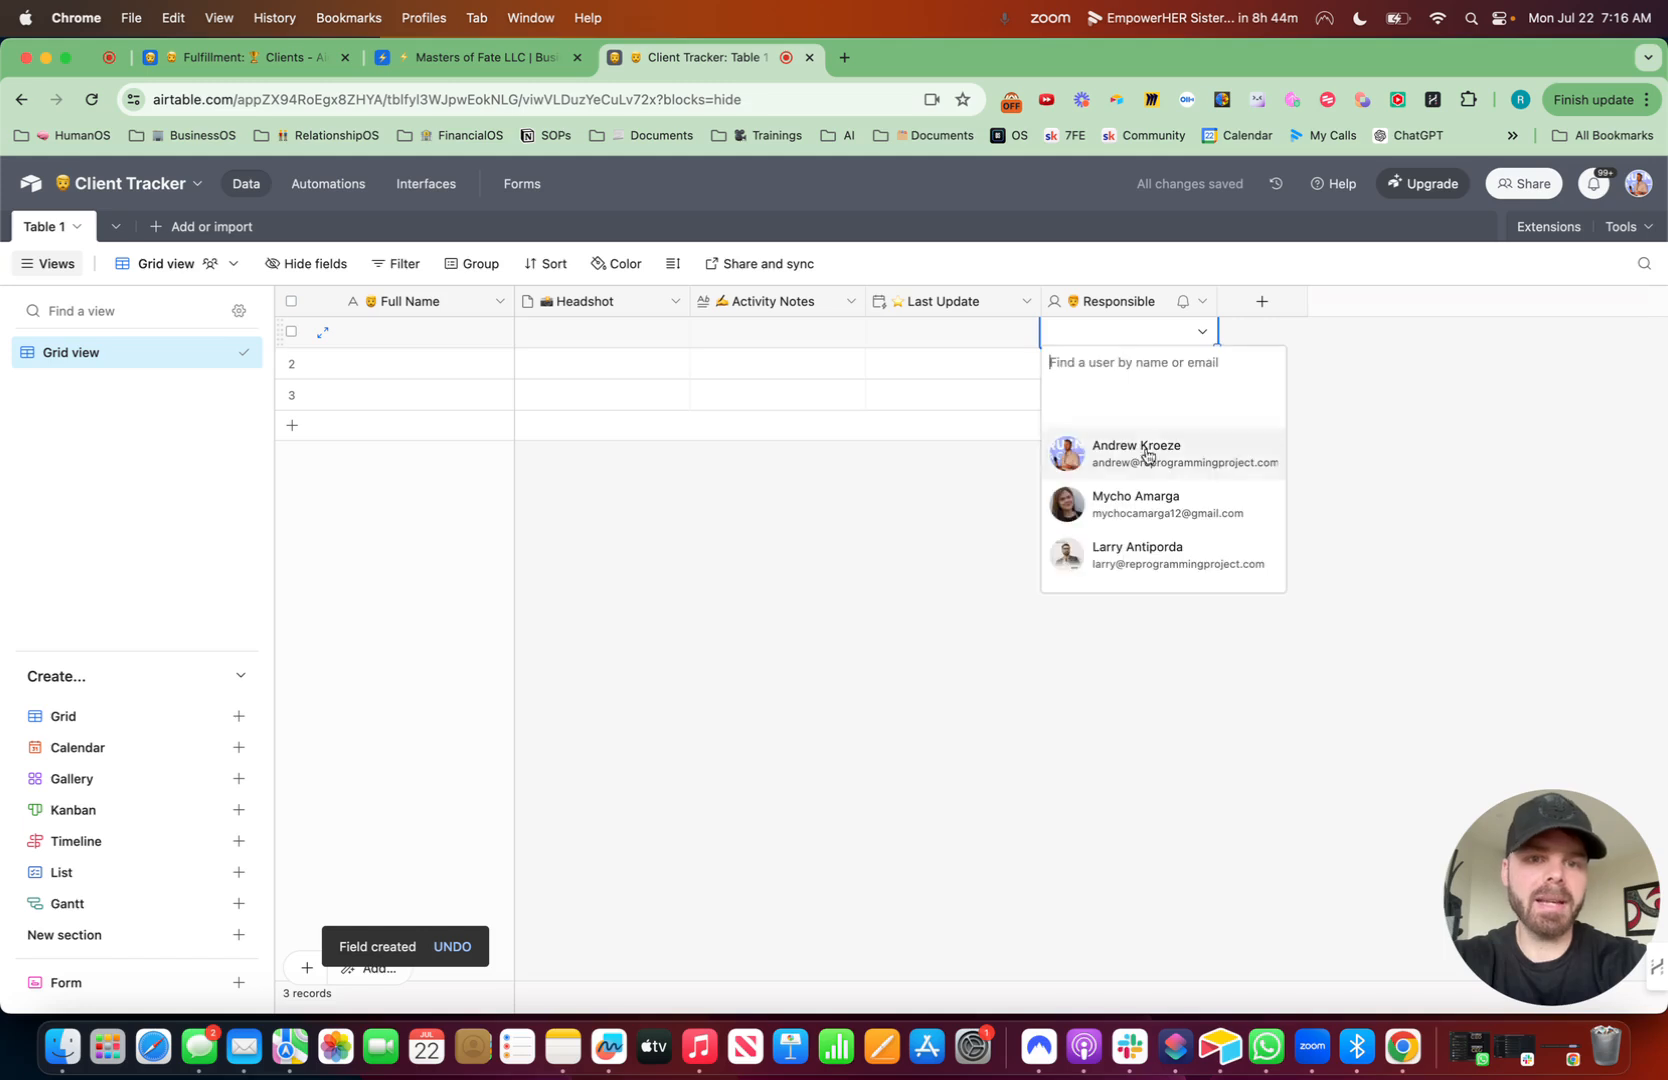
click(1145, 516)
click(1128, 340)
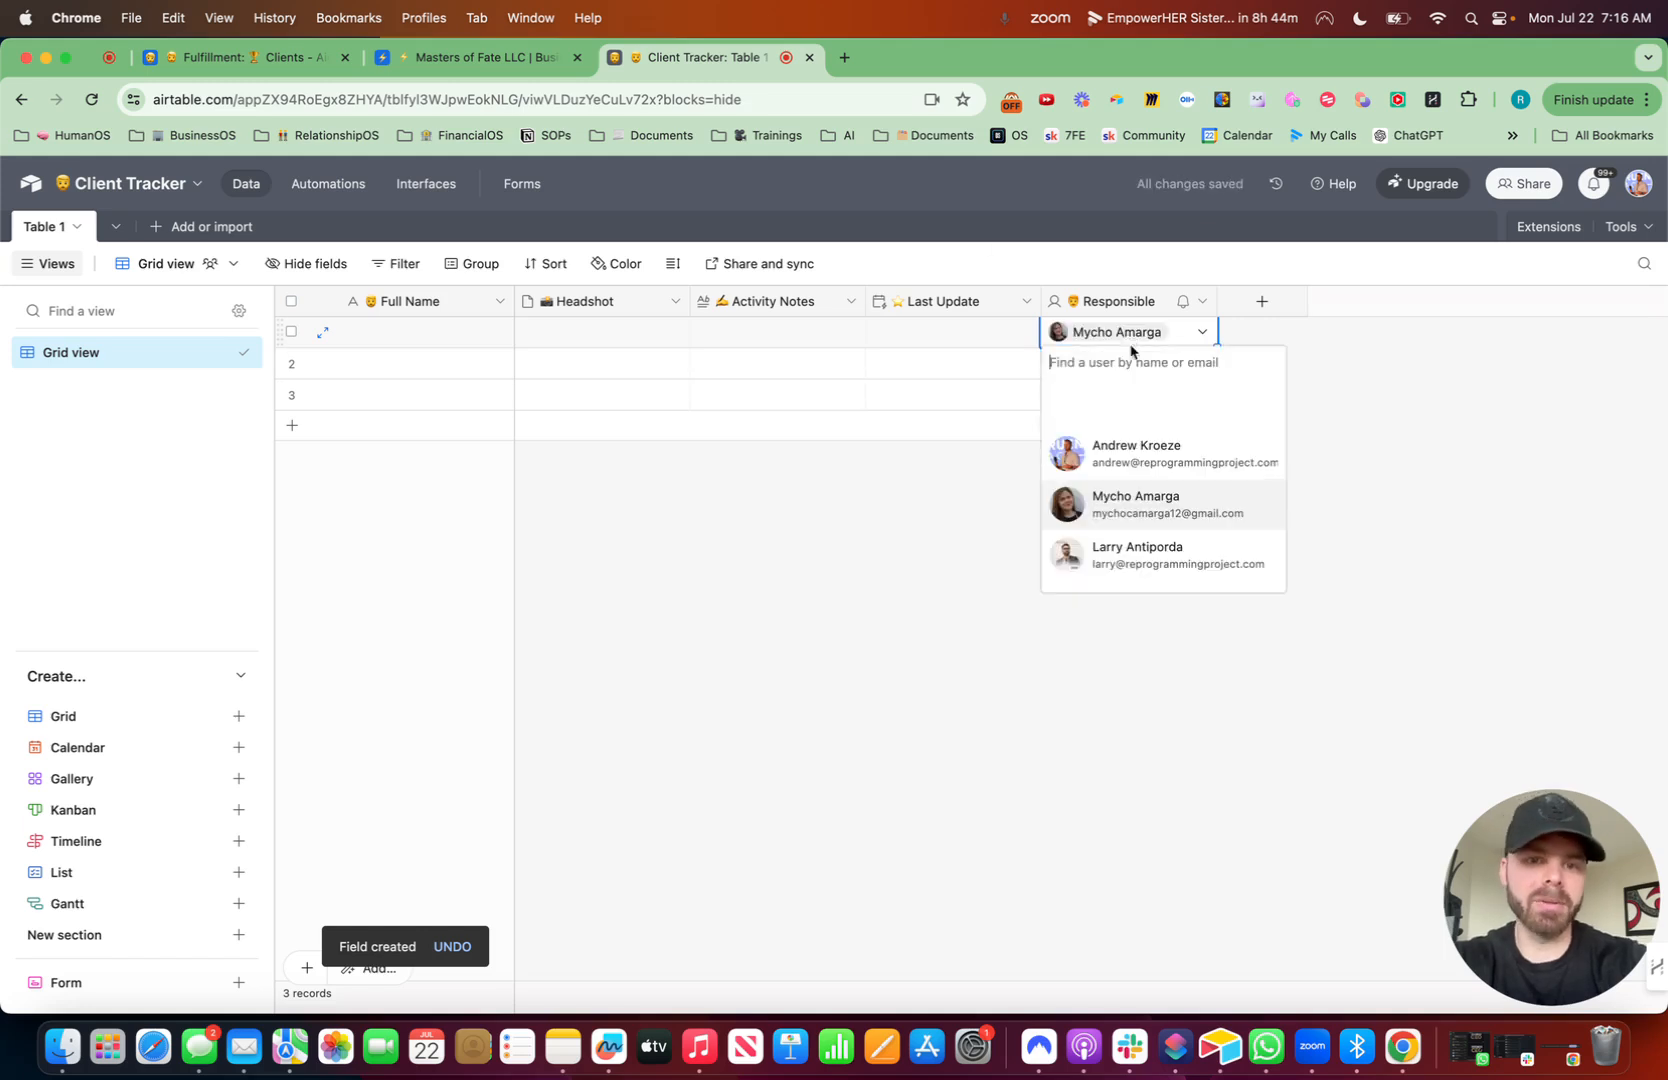
click(1163, 558)
click(1183, 340)
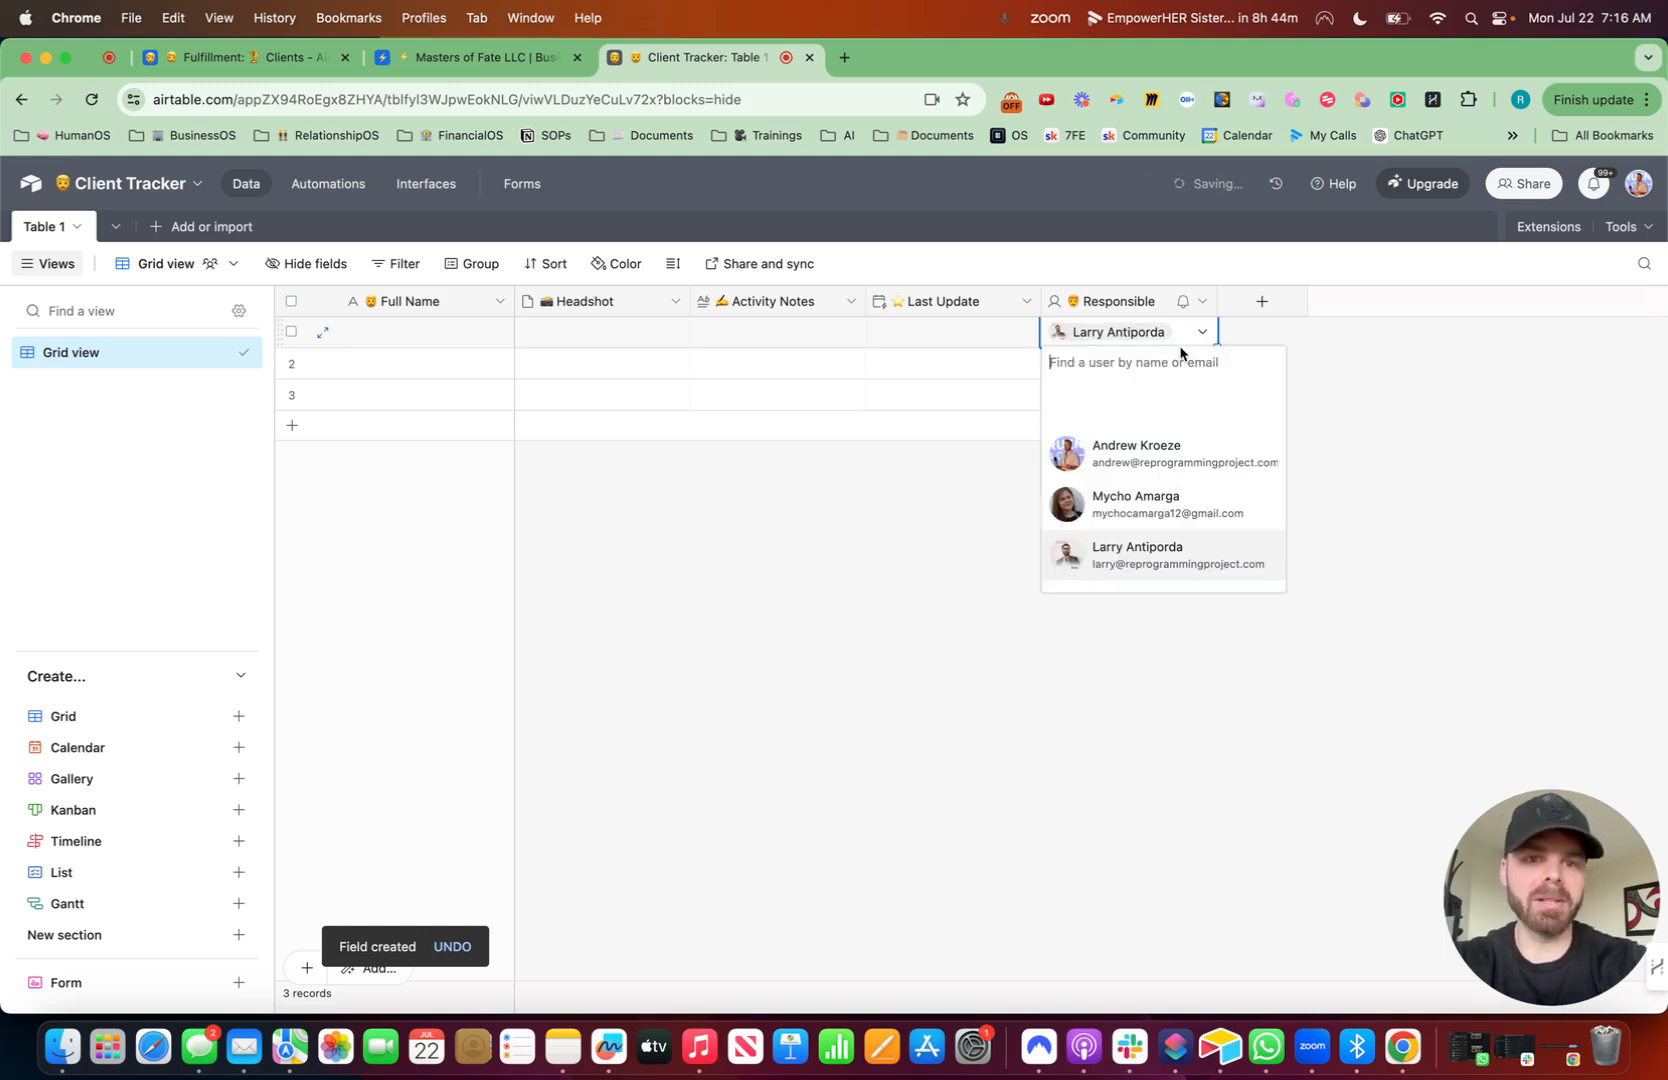
click(1140, 446)
click(1310, 437)
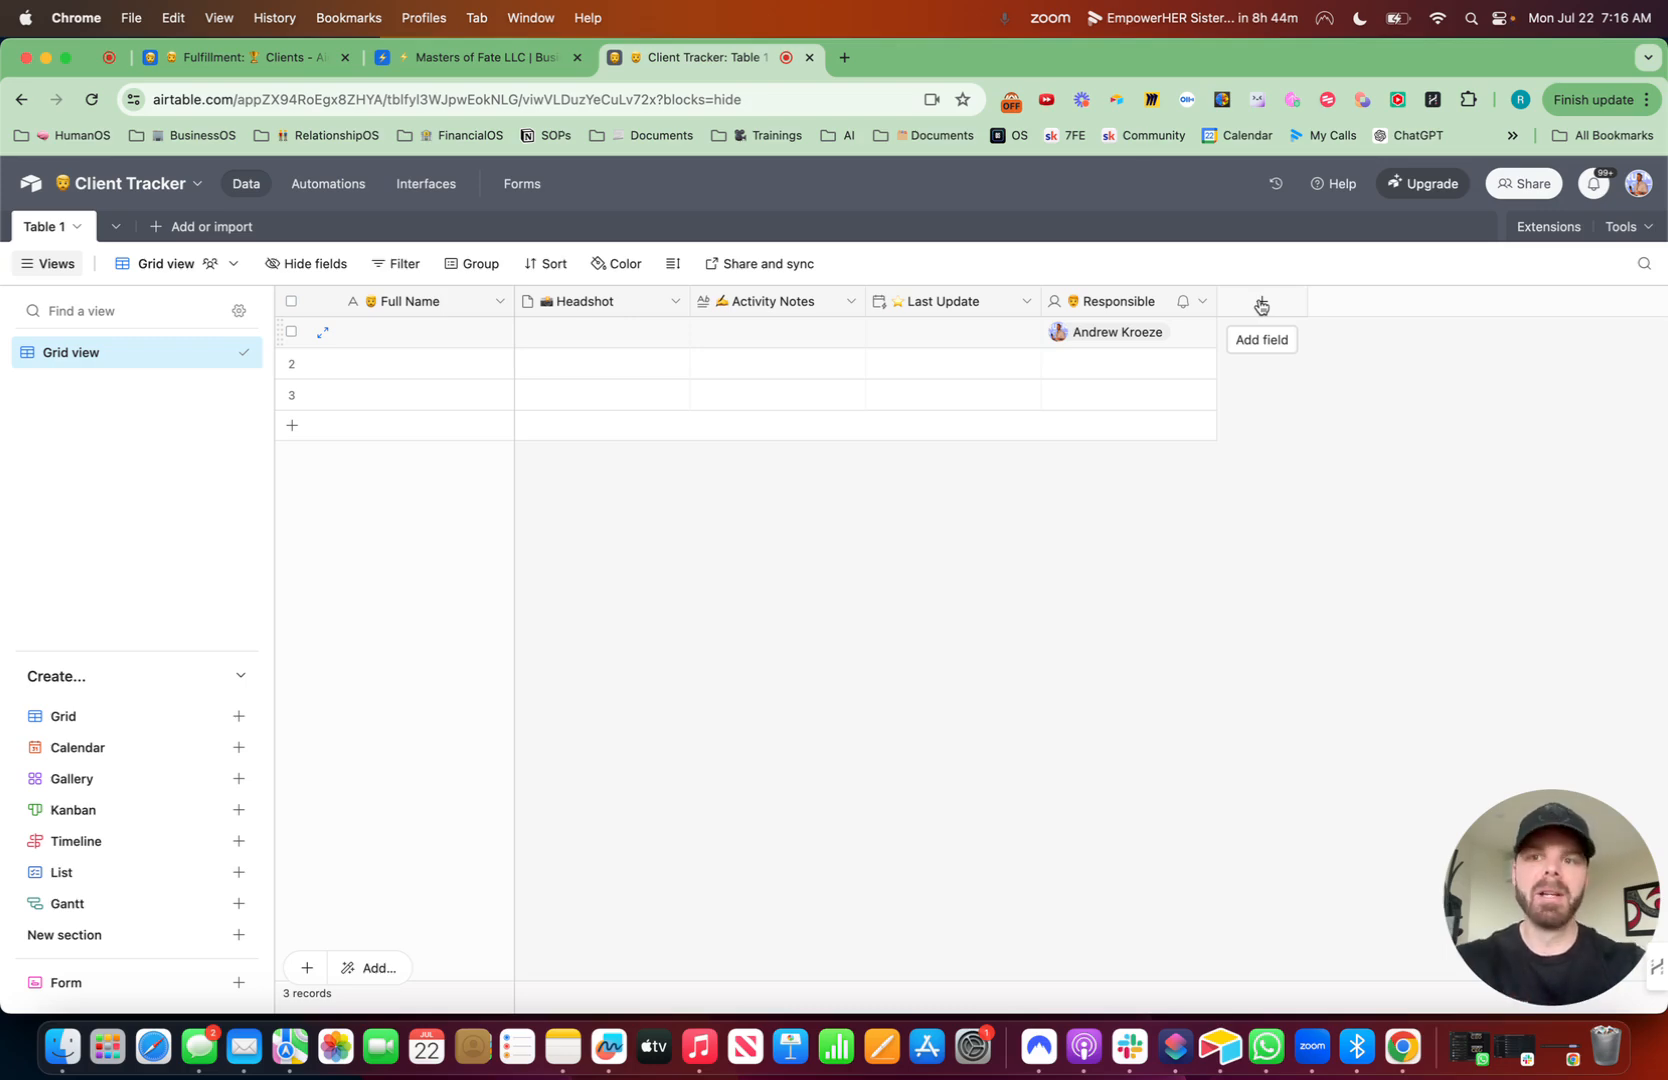
- Copy the first client's "Not Started" Progress cell from the Clients table in the Masters of Fate base
click(488, 57)
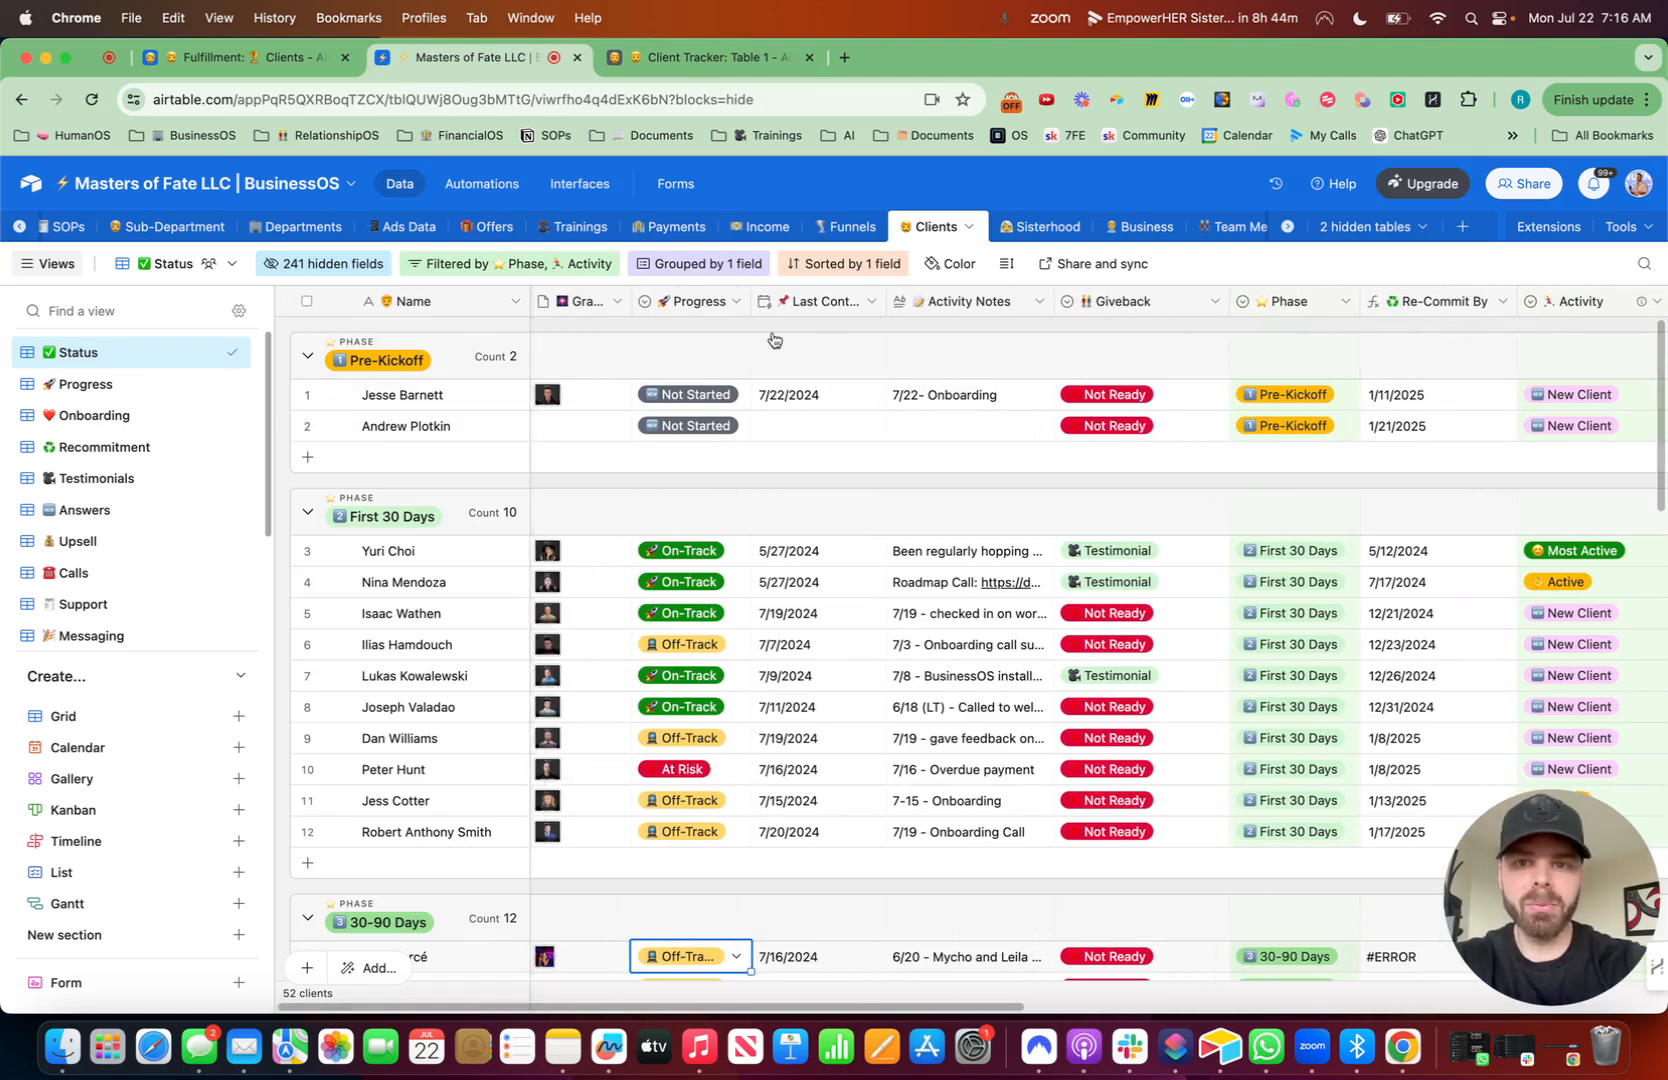
click(695, 405)
key(super+c)
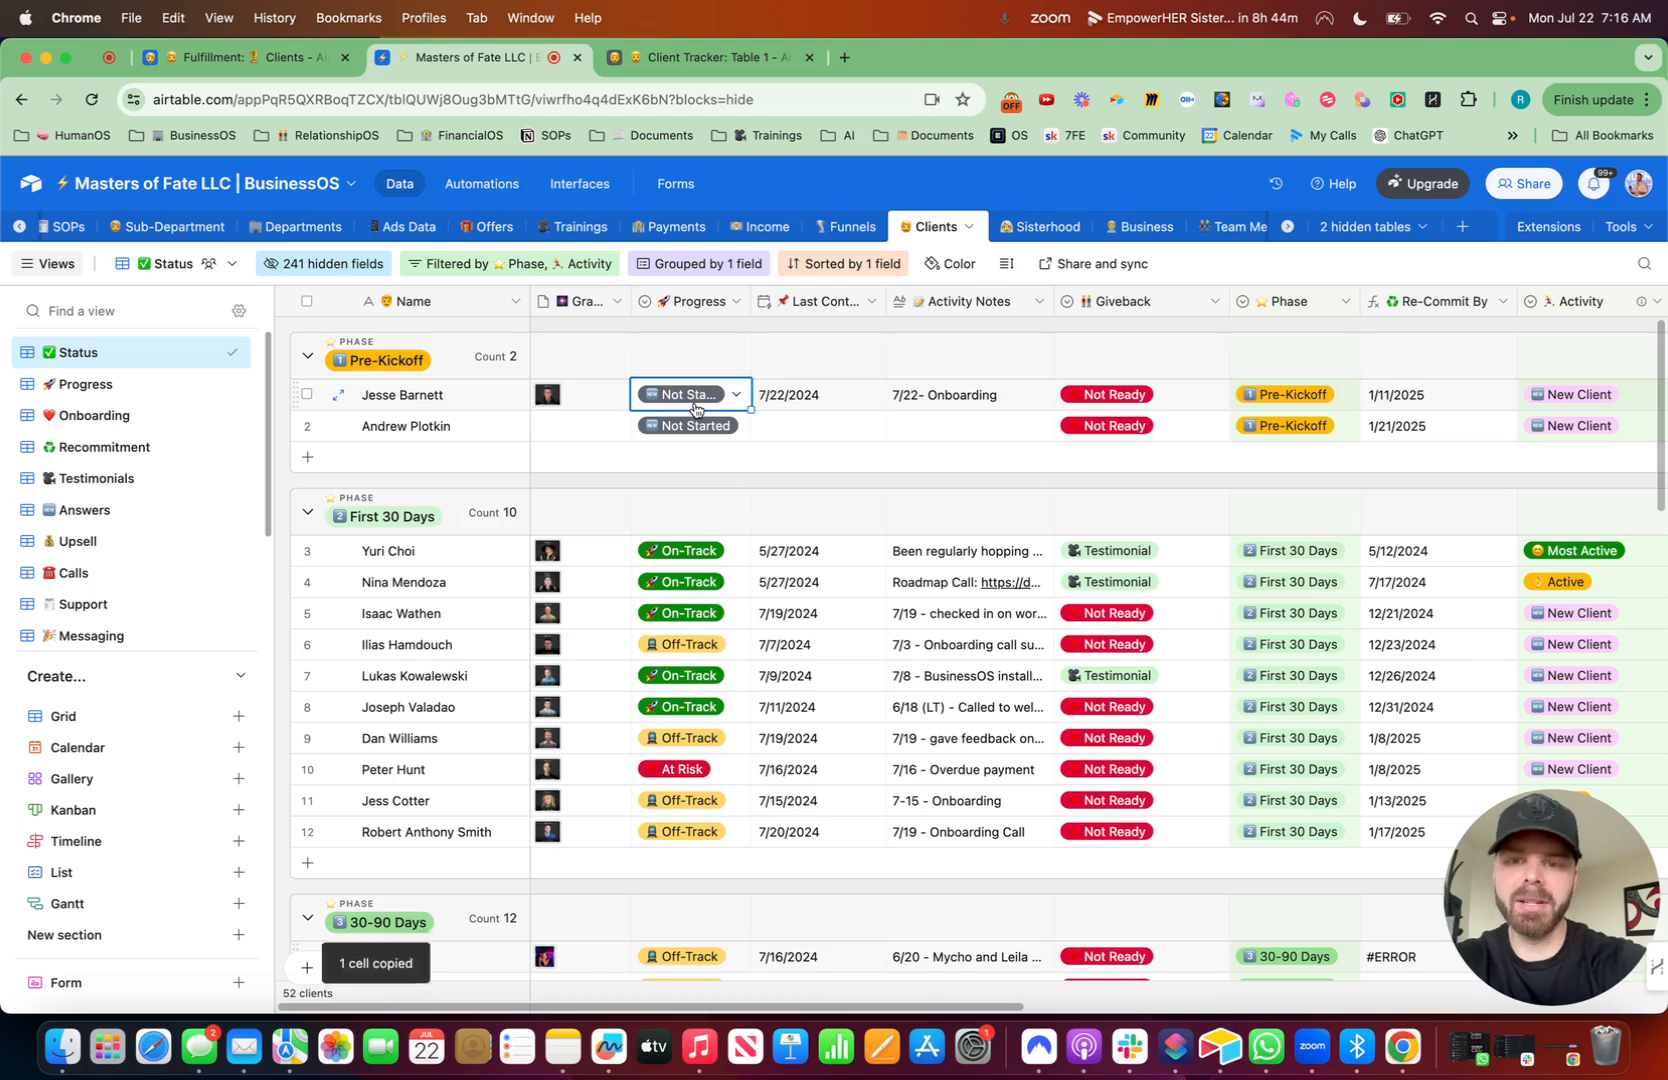
click(727, 412)
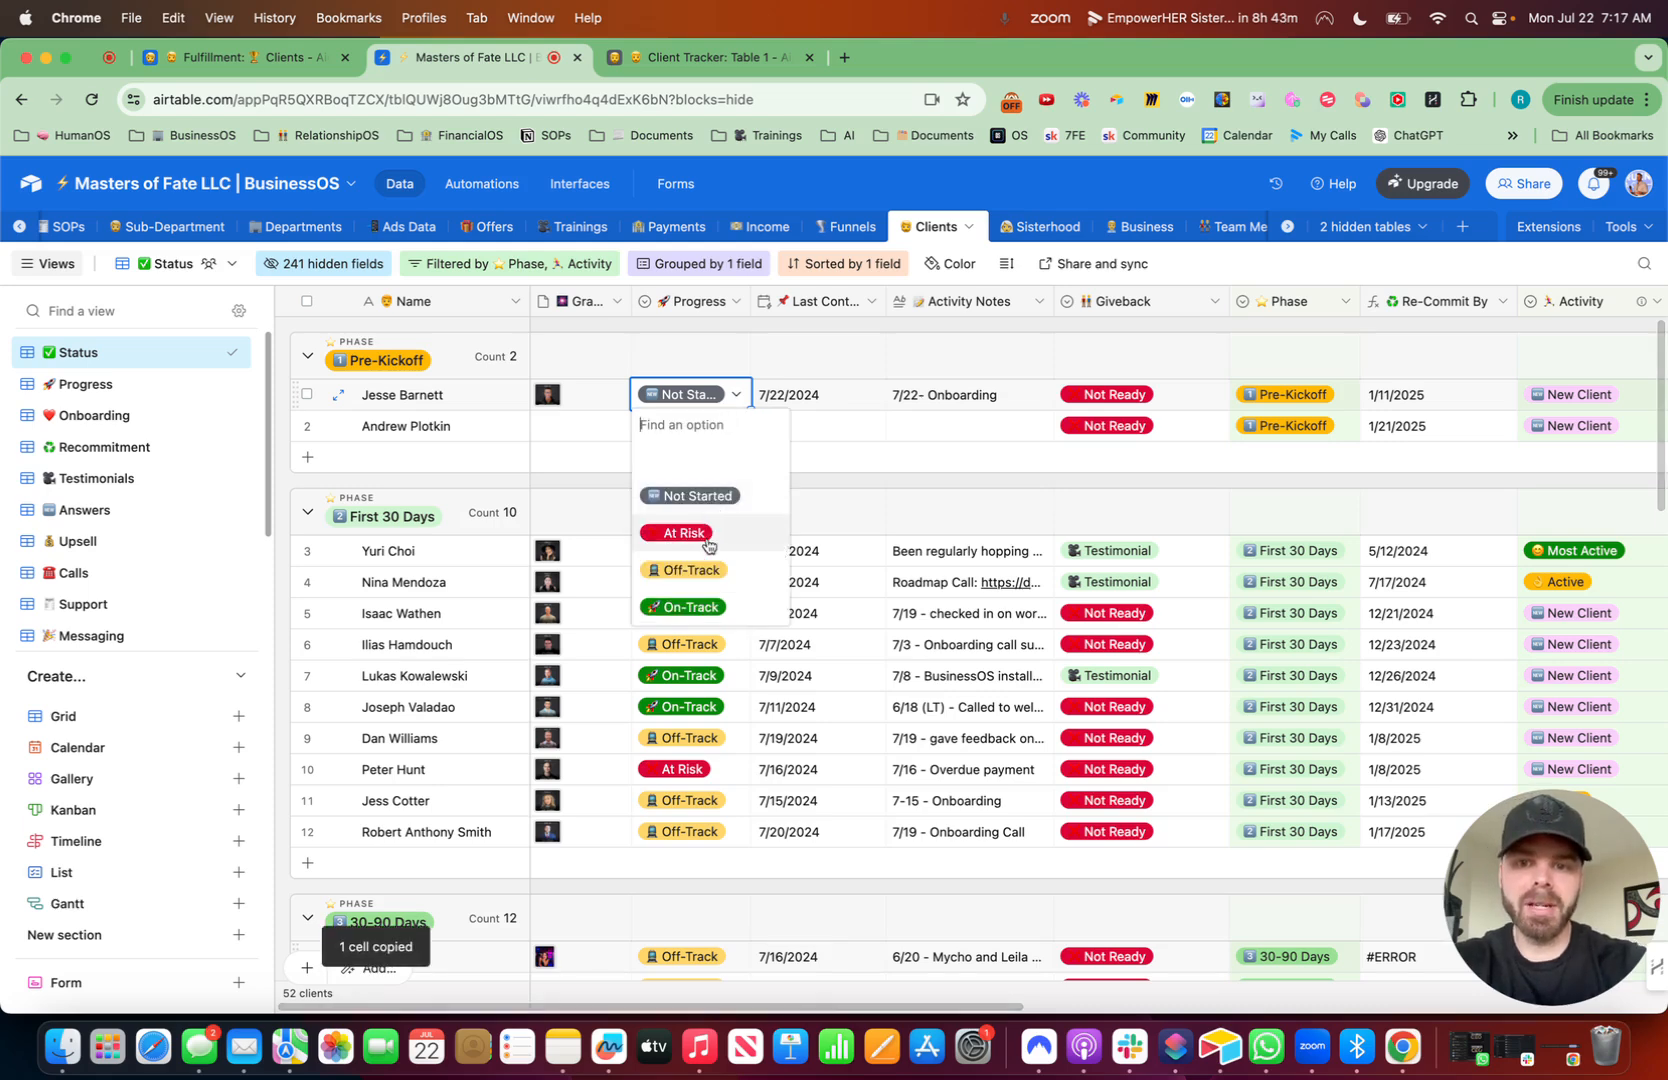
click(722, 60)
- Add a rocket-emoji "Status" field of type Single line text
click(1268, 307)
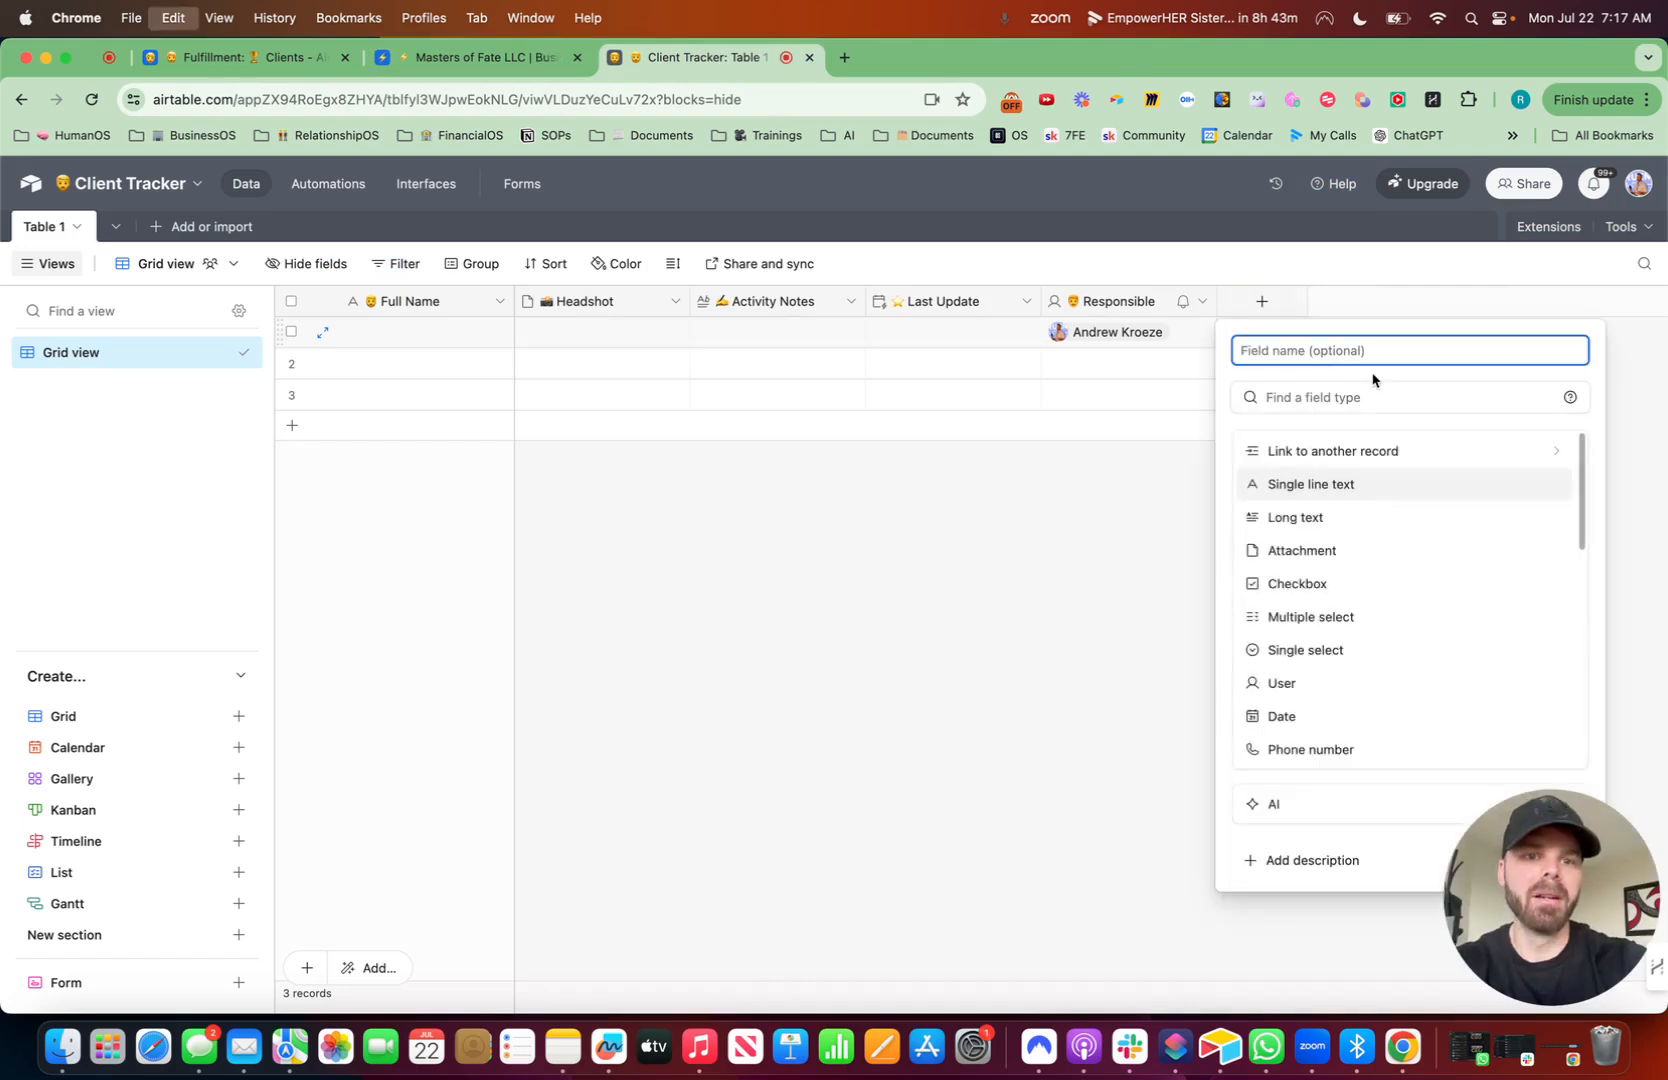
key(ctrl+super+space)
click(1262, 449)
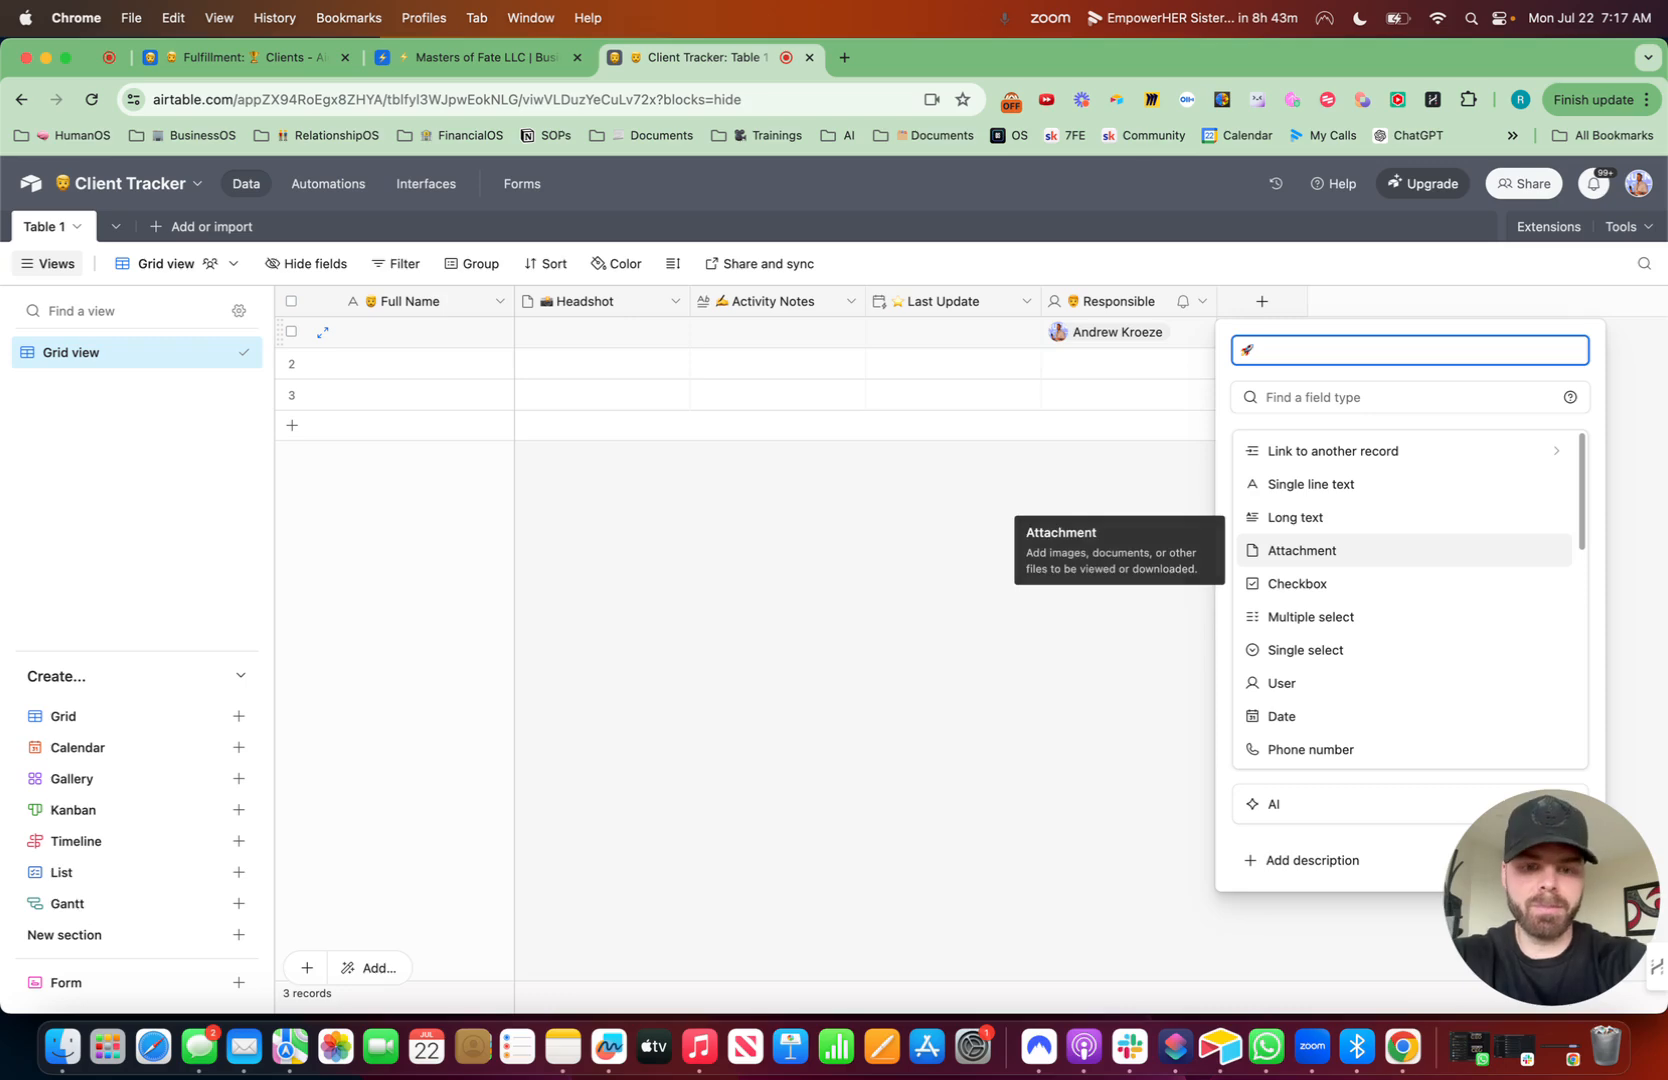
click(1330, 397)
text(ur)
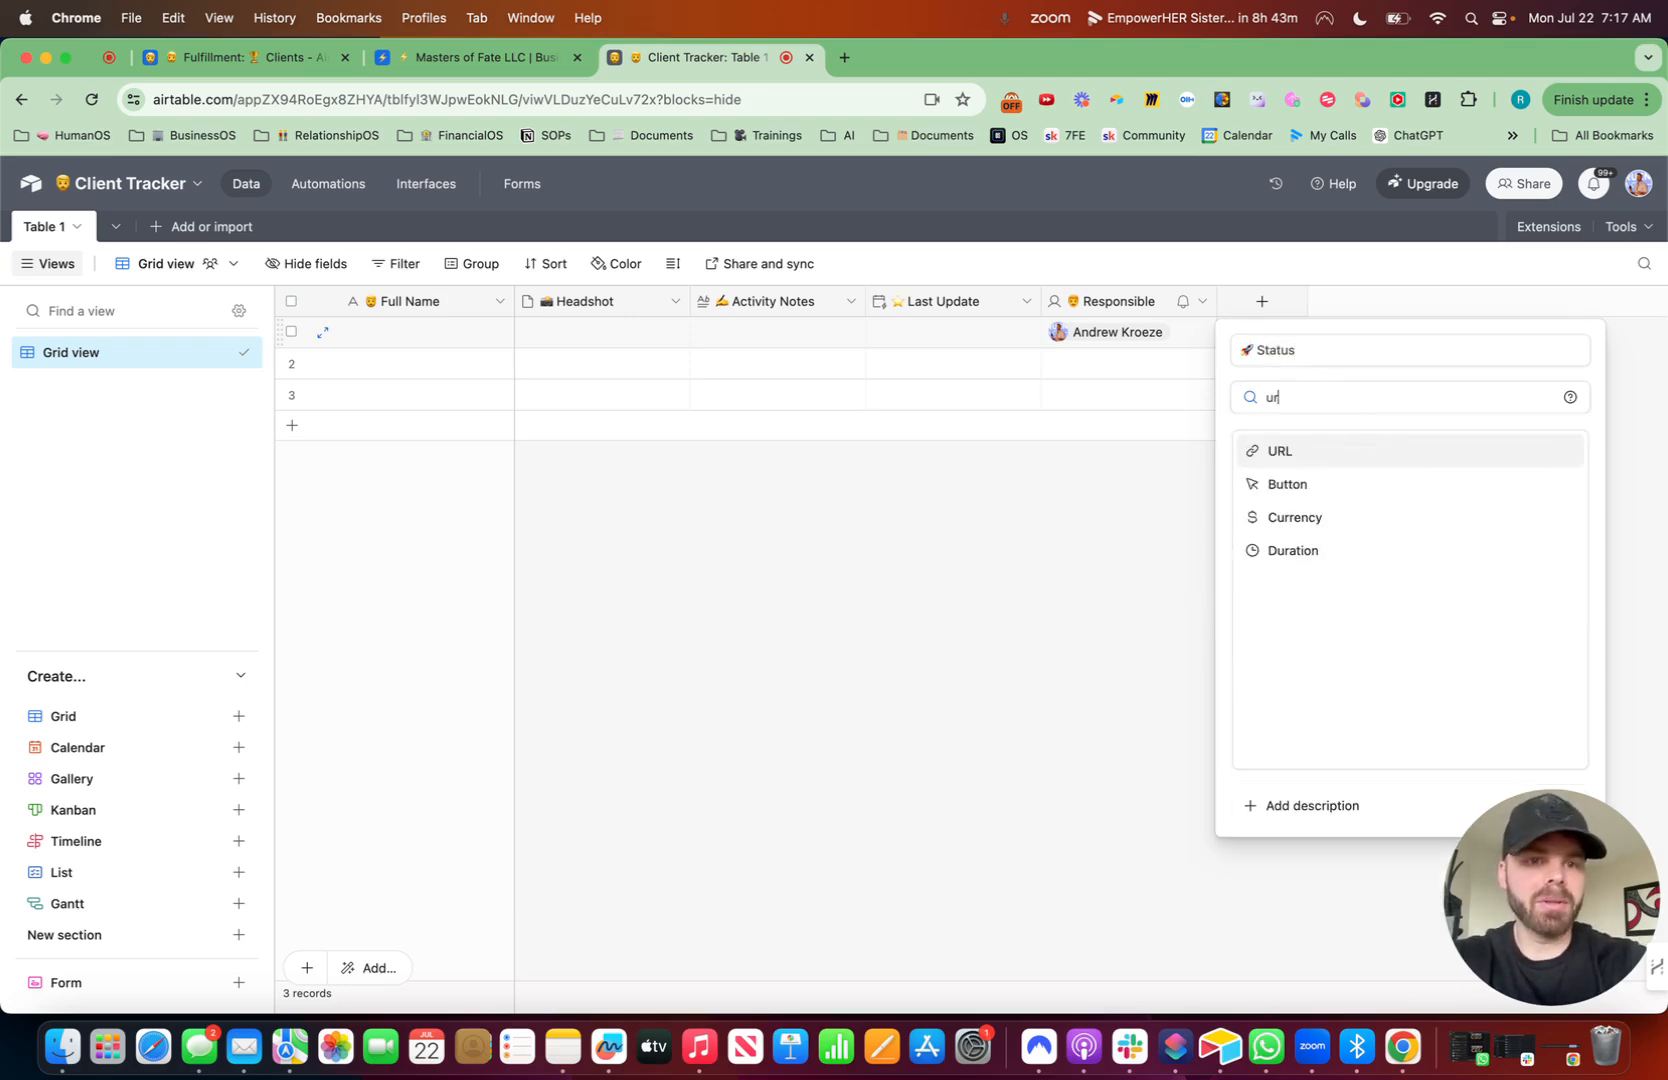
key(BackSpace)
key(BackSpace)
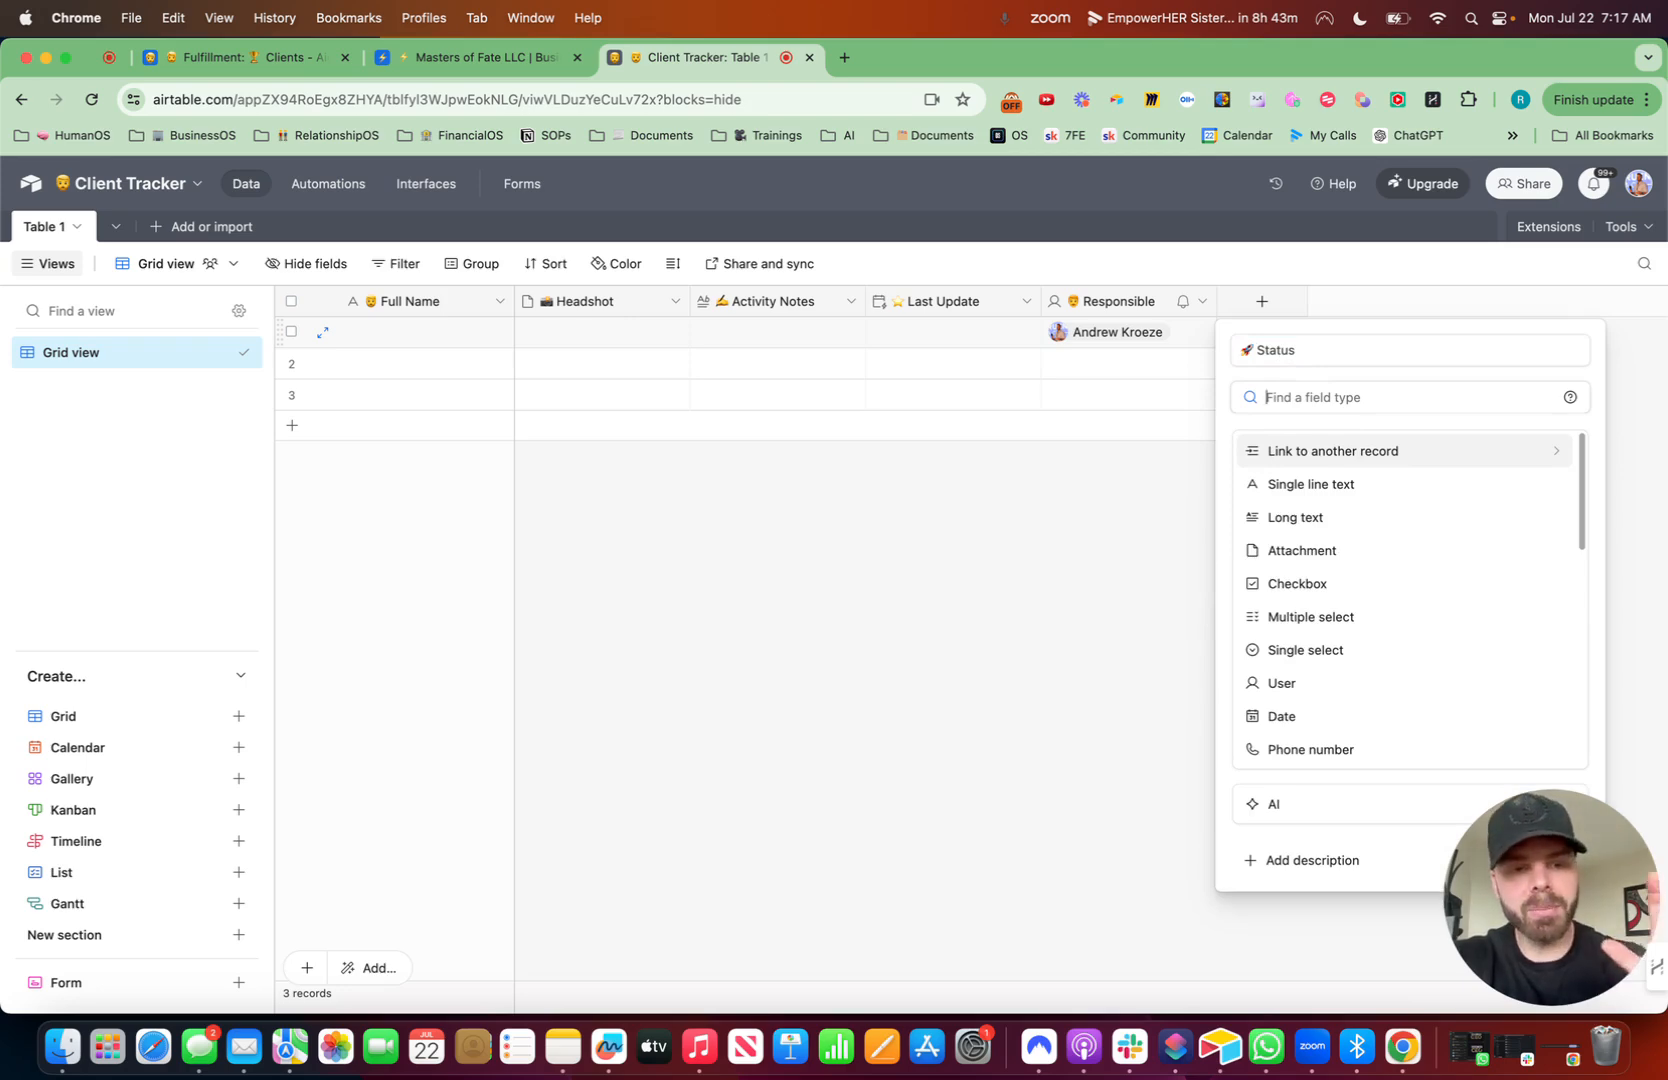
text(single)
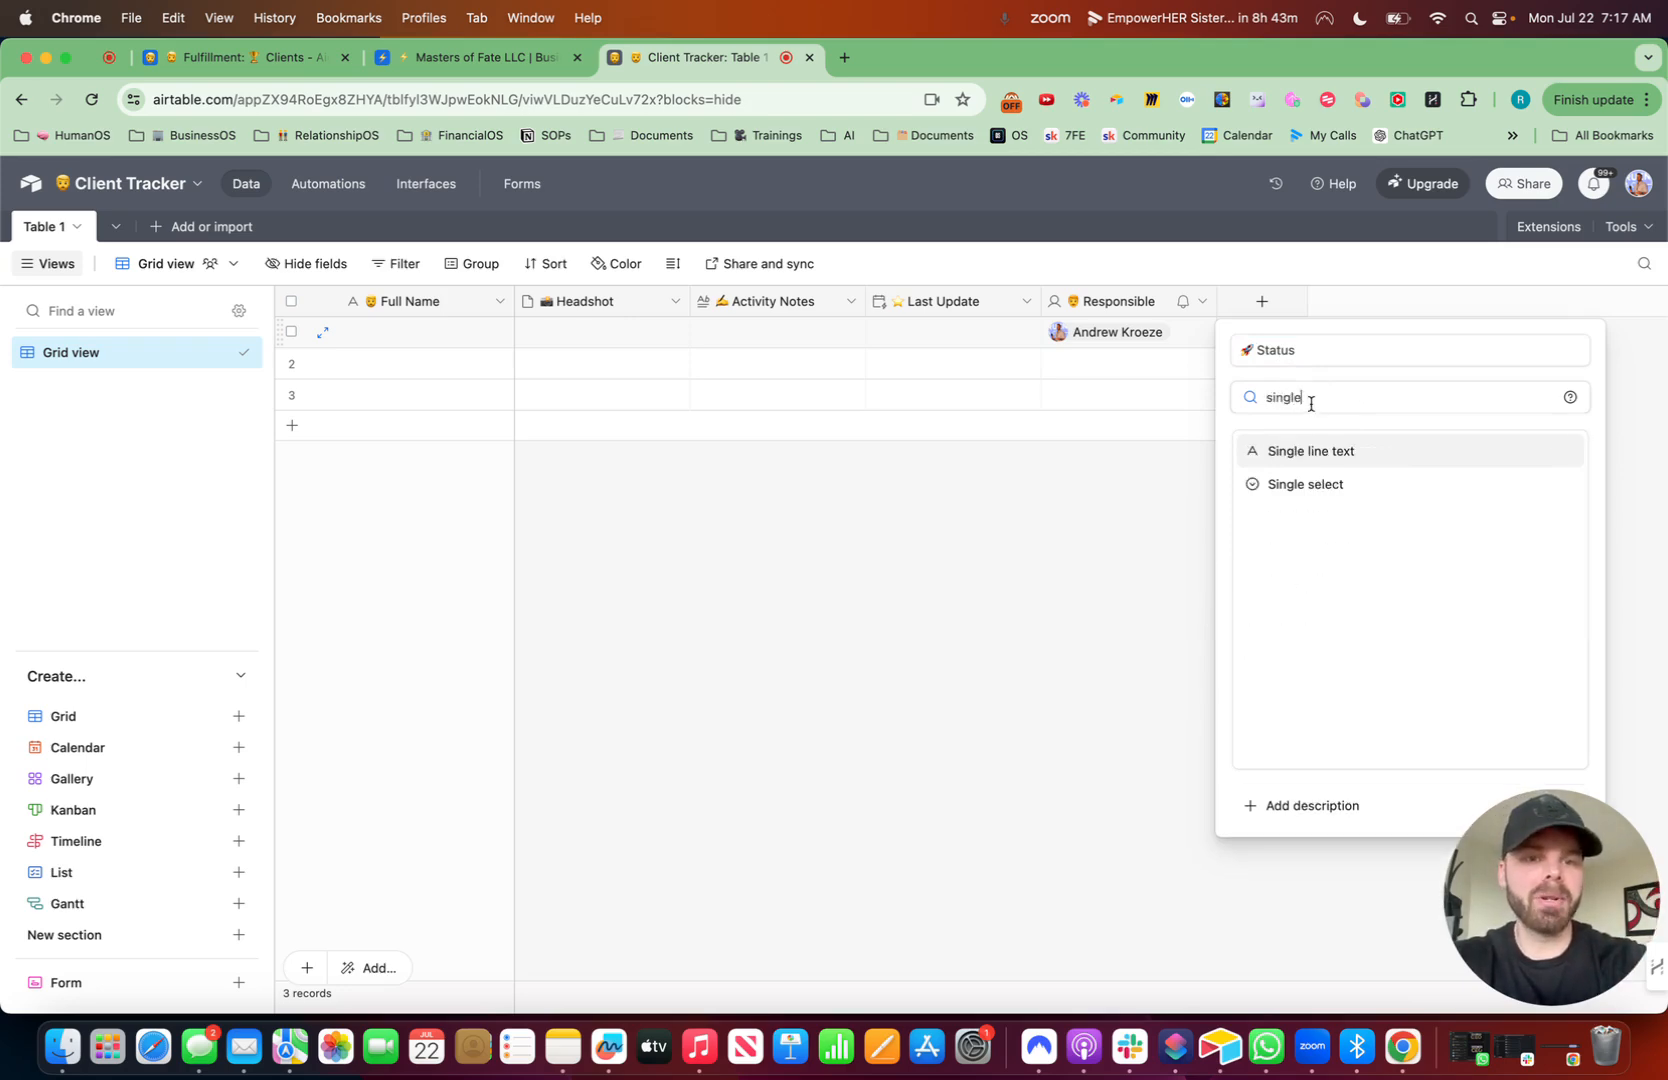
click(1322, 452)
click(1546, 543)
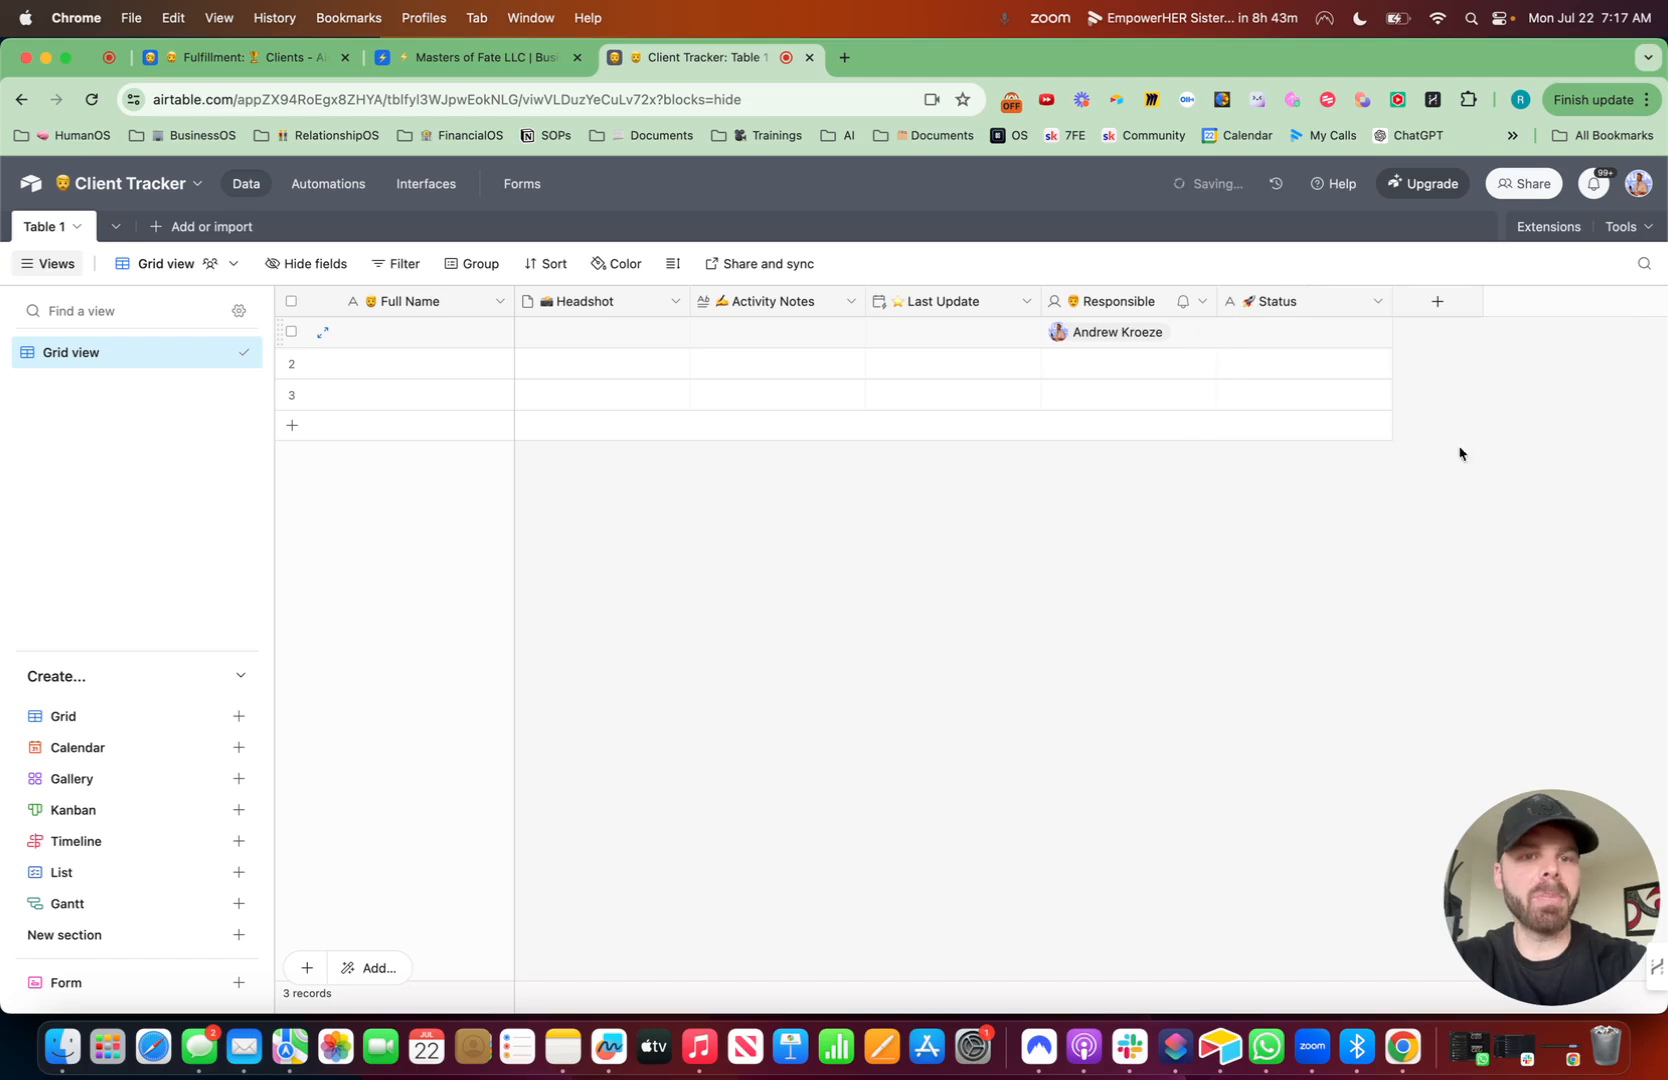
- Paste the copied "Not Started" status into the first record's Status cell
click(1310, 335)
key(super+v)
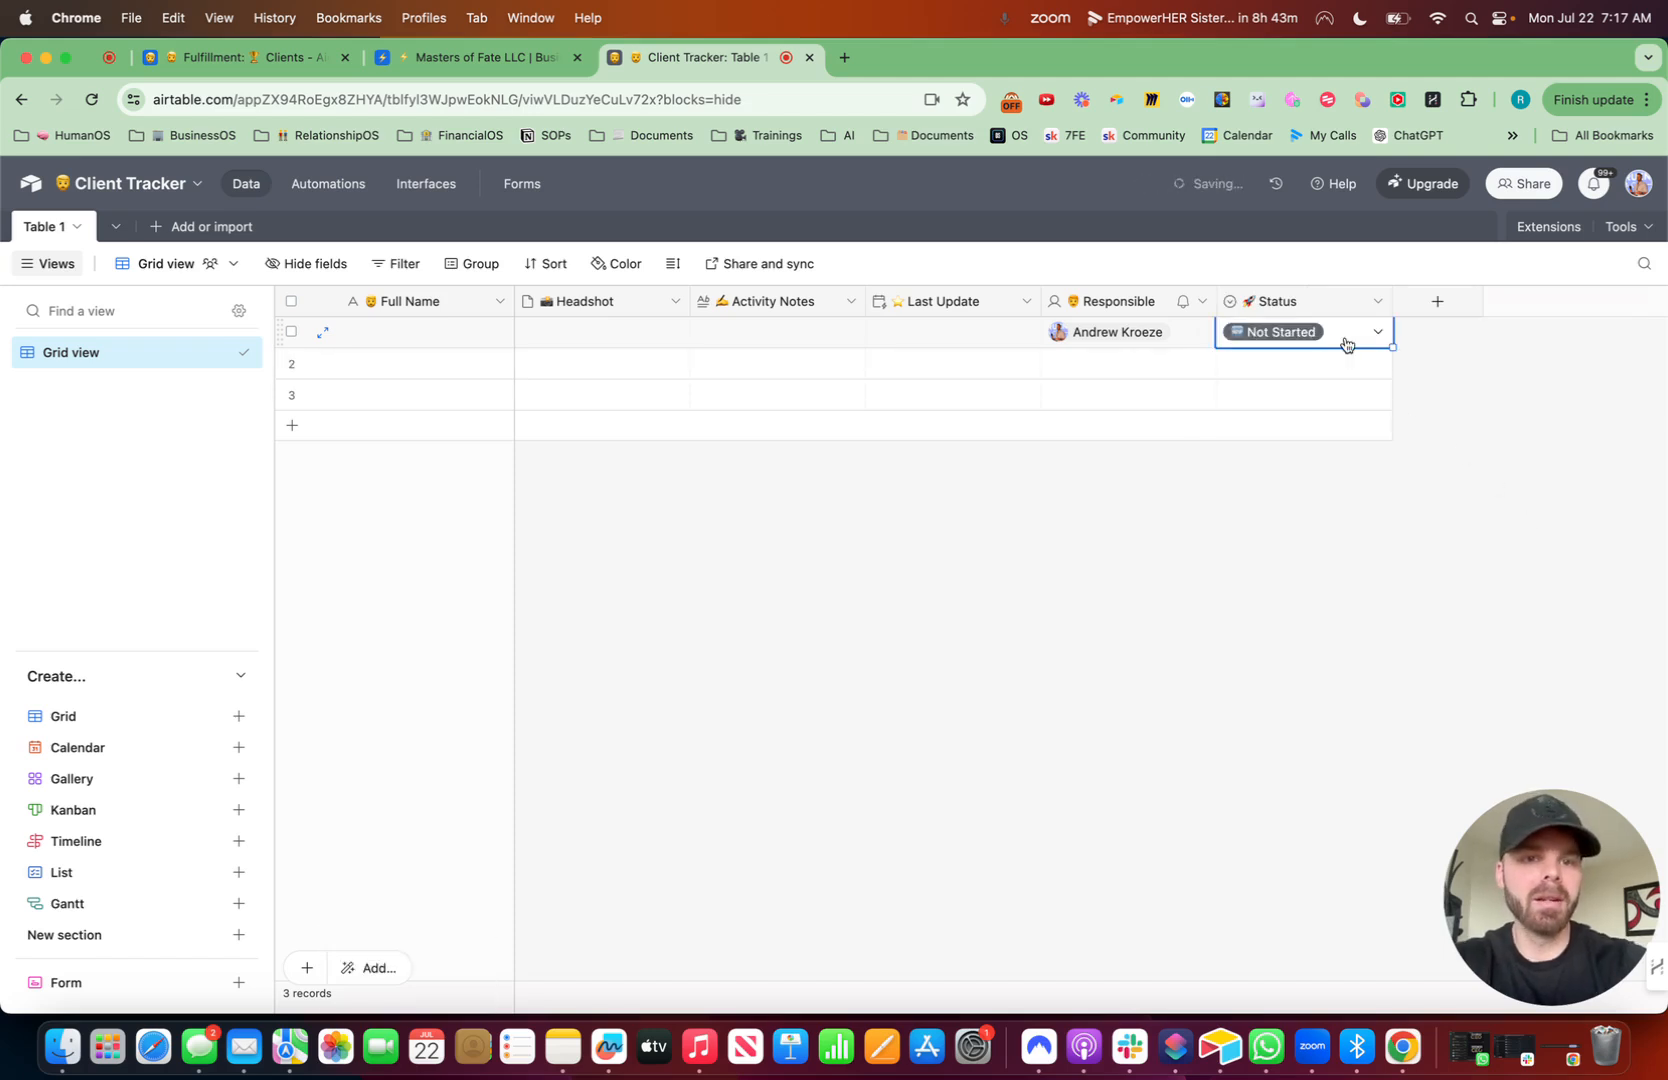
click(1347, 343)
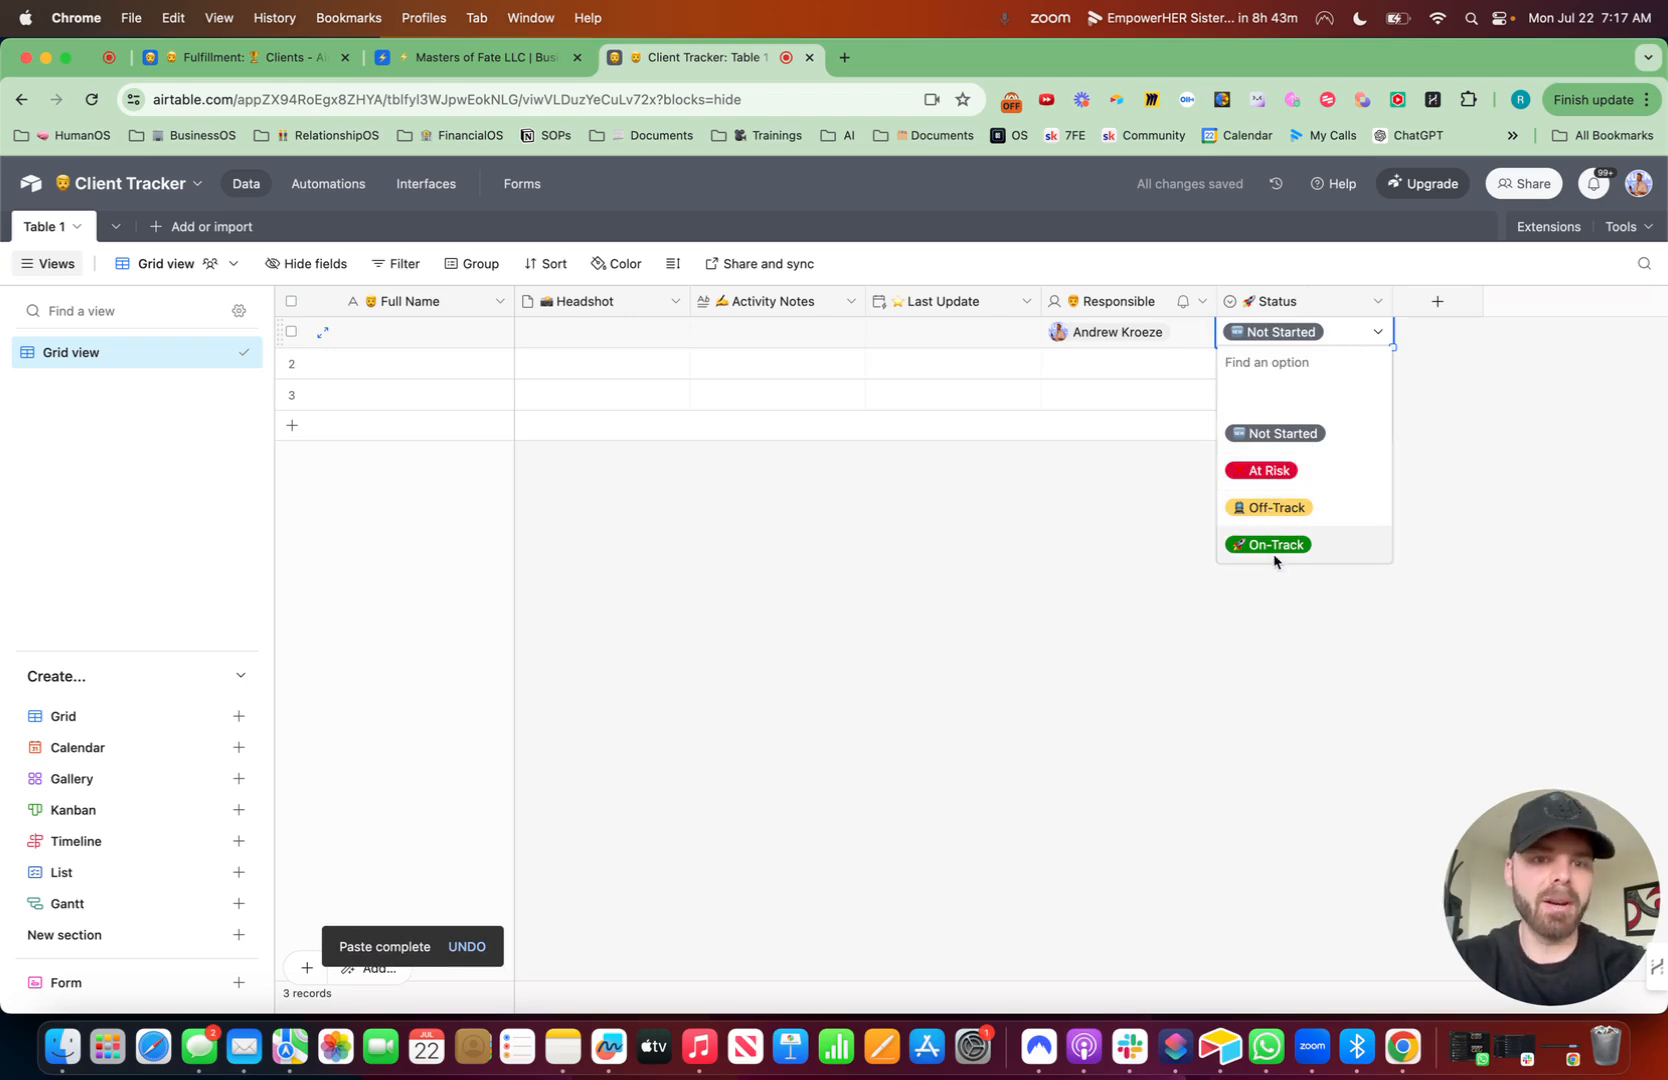
click(1131, 656)
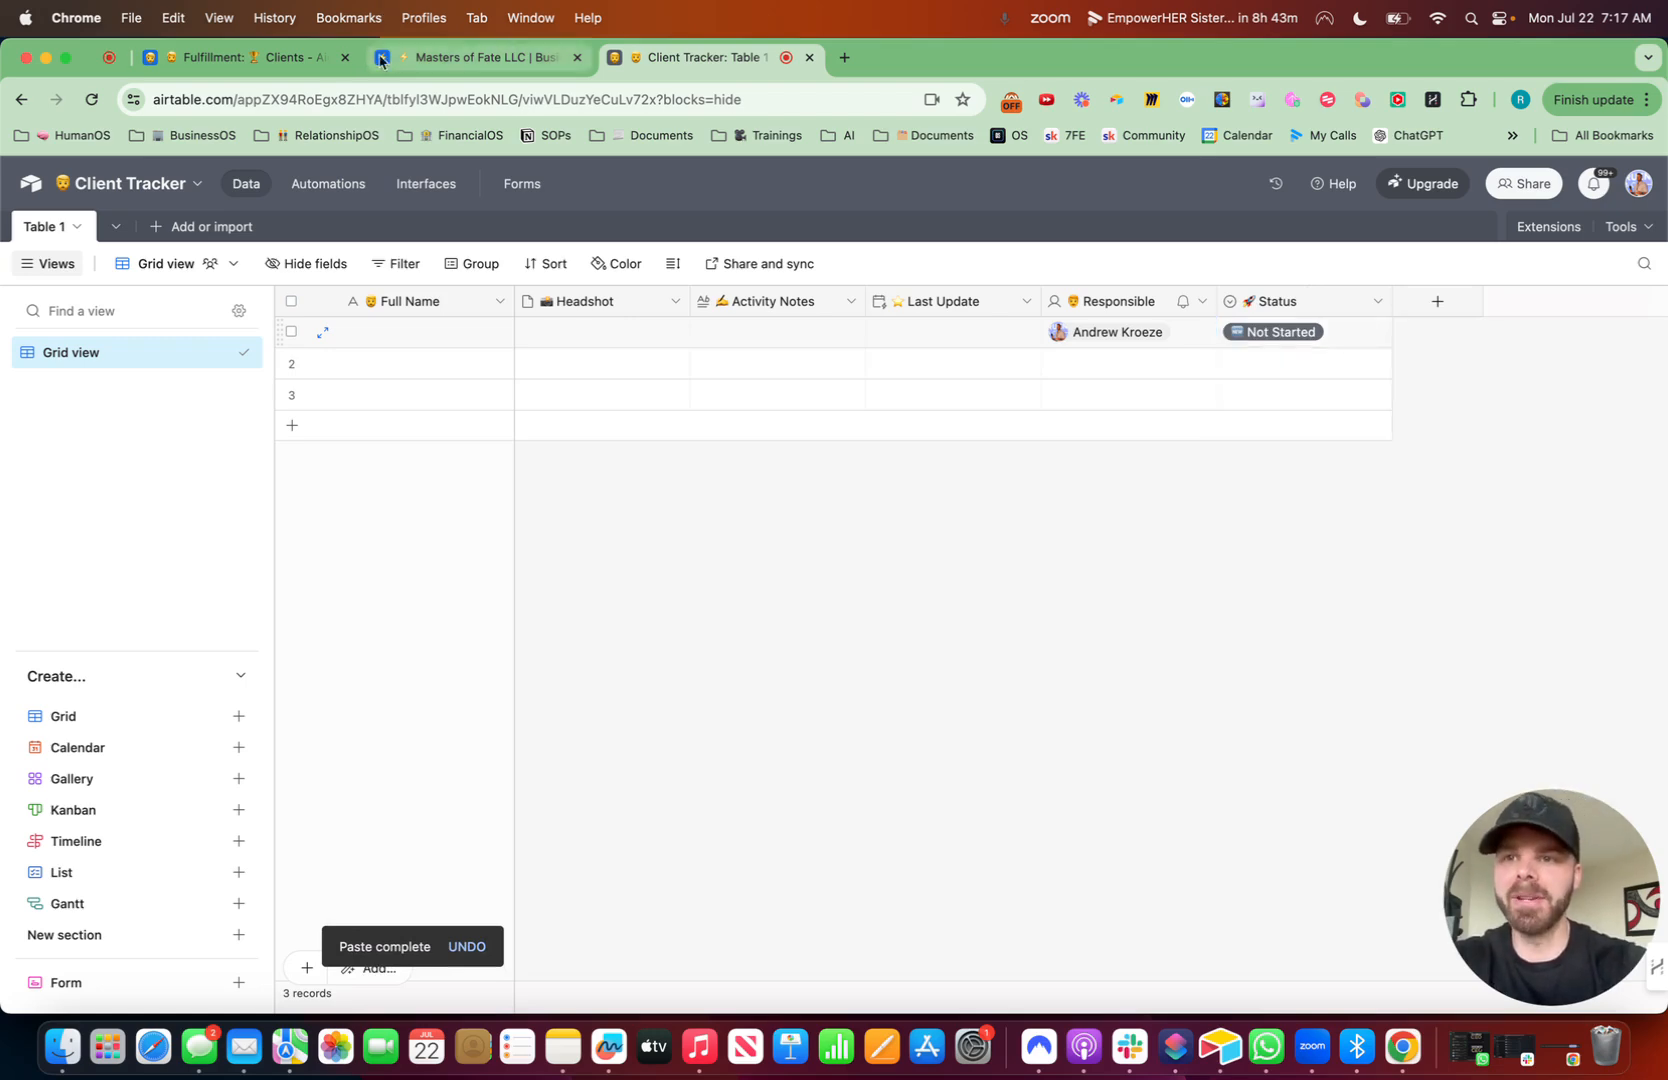
- Copy the first client's "Pre-Kickoff" Phase cell from the Masters of Fate Clients table
click(427, 57)
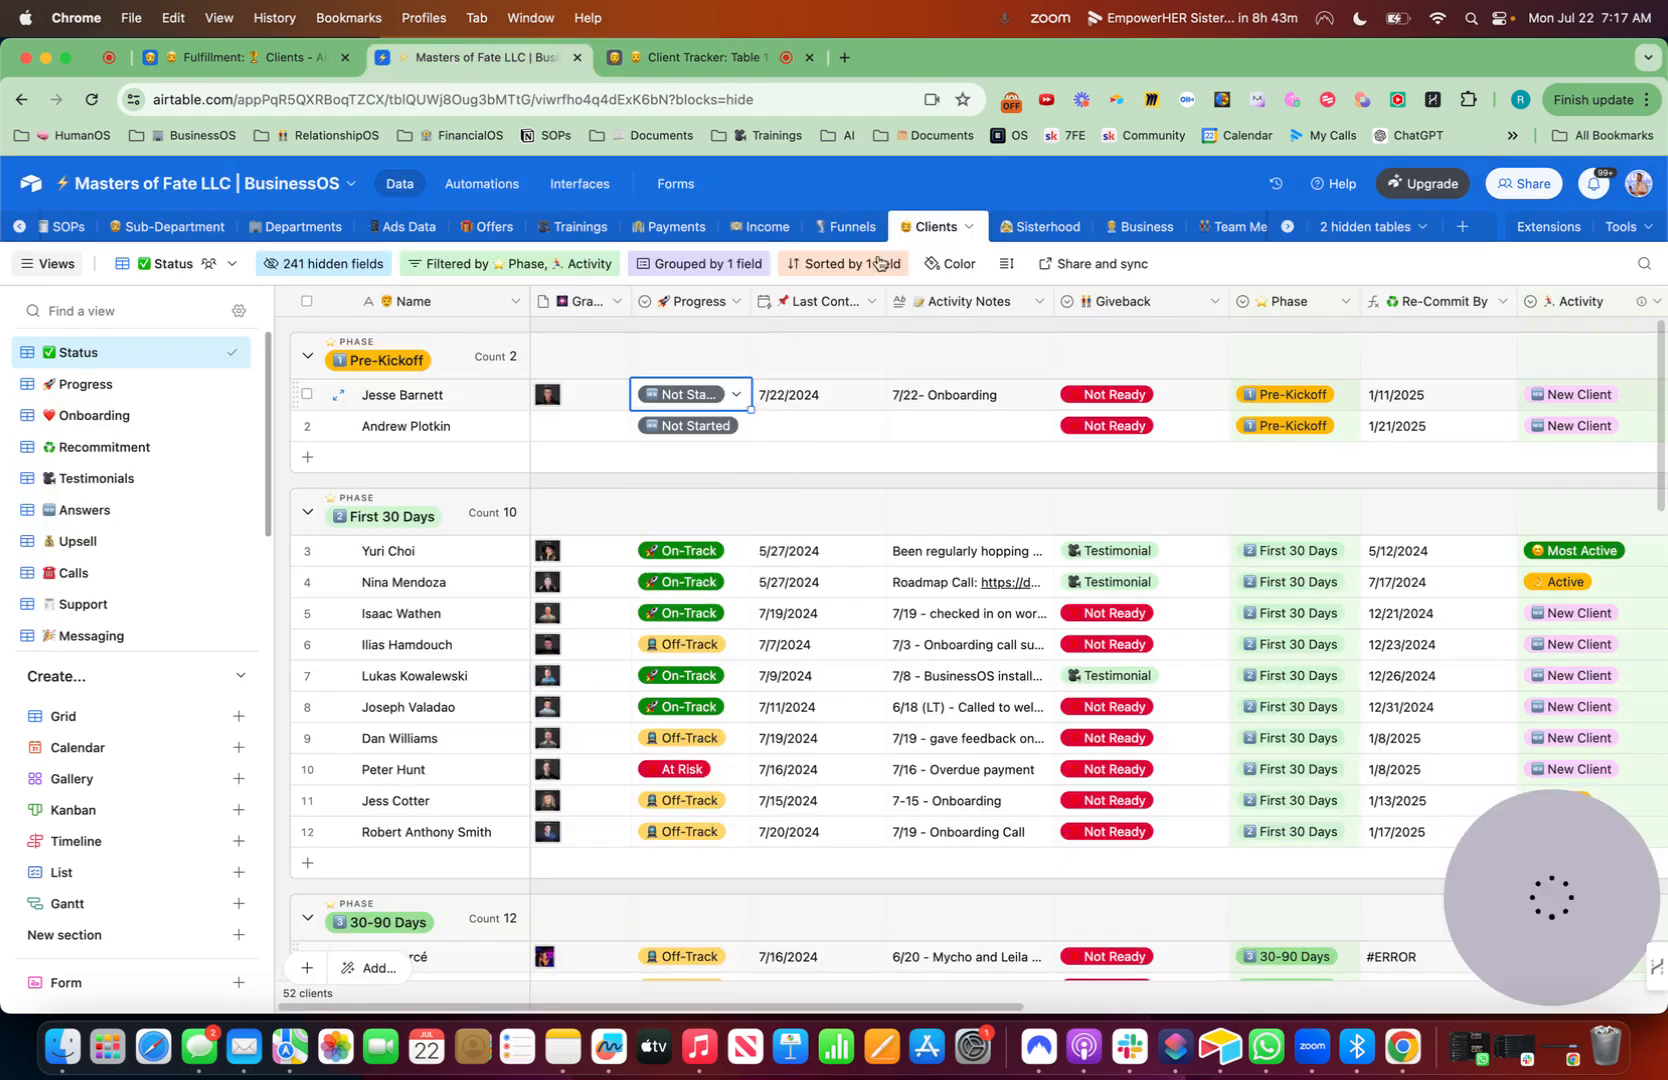
click(1189, 405)
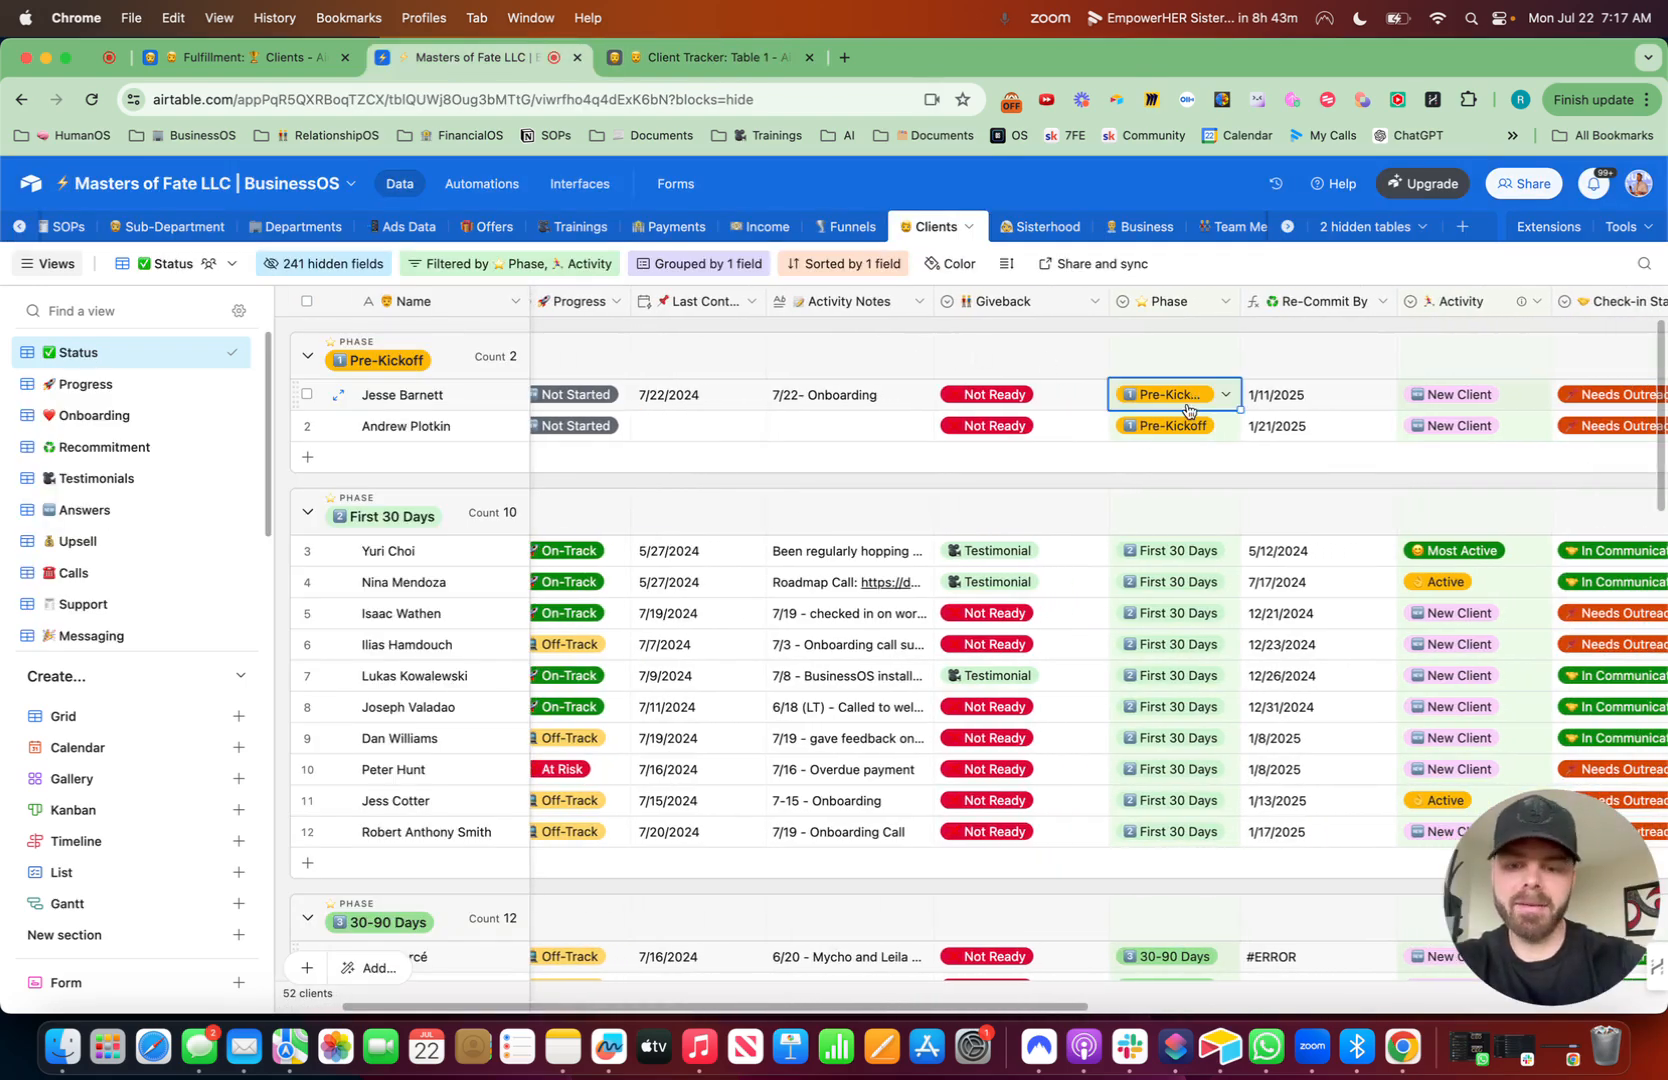
key(cmd+c)
click(1189, 408)
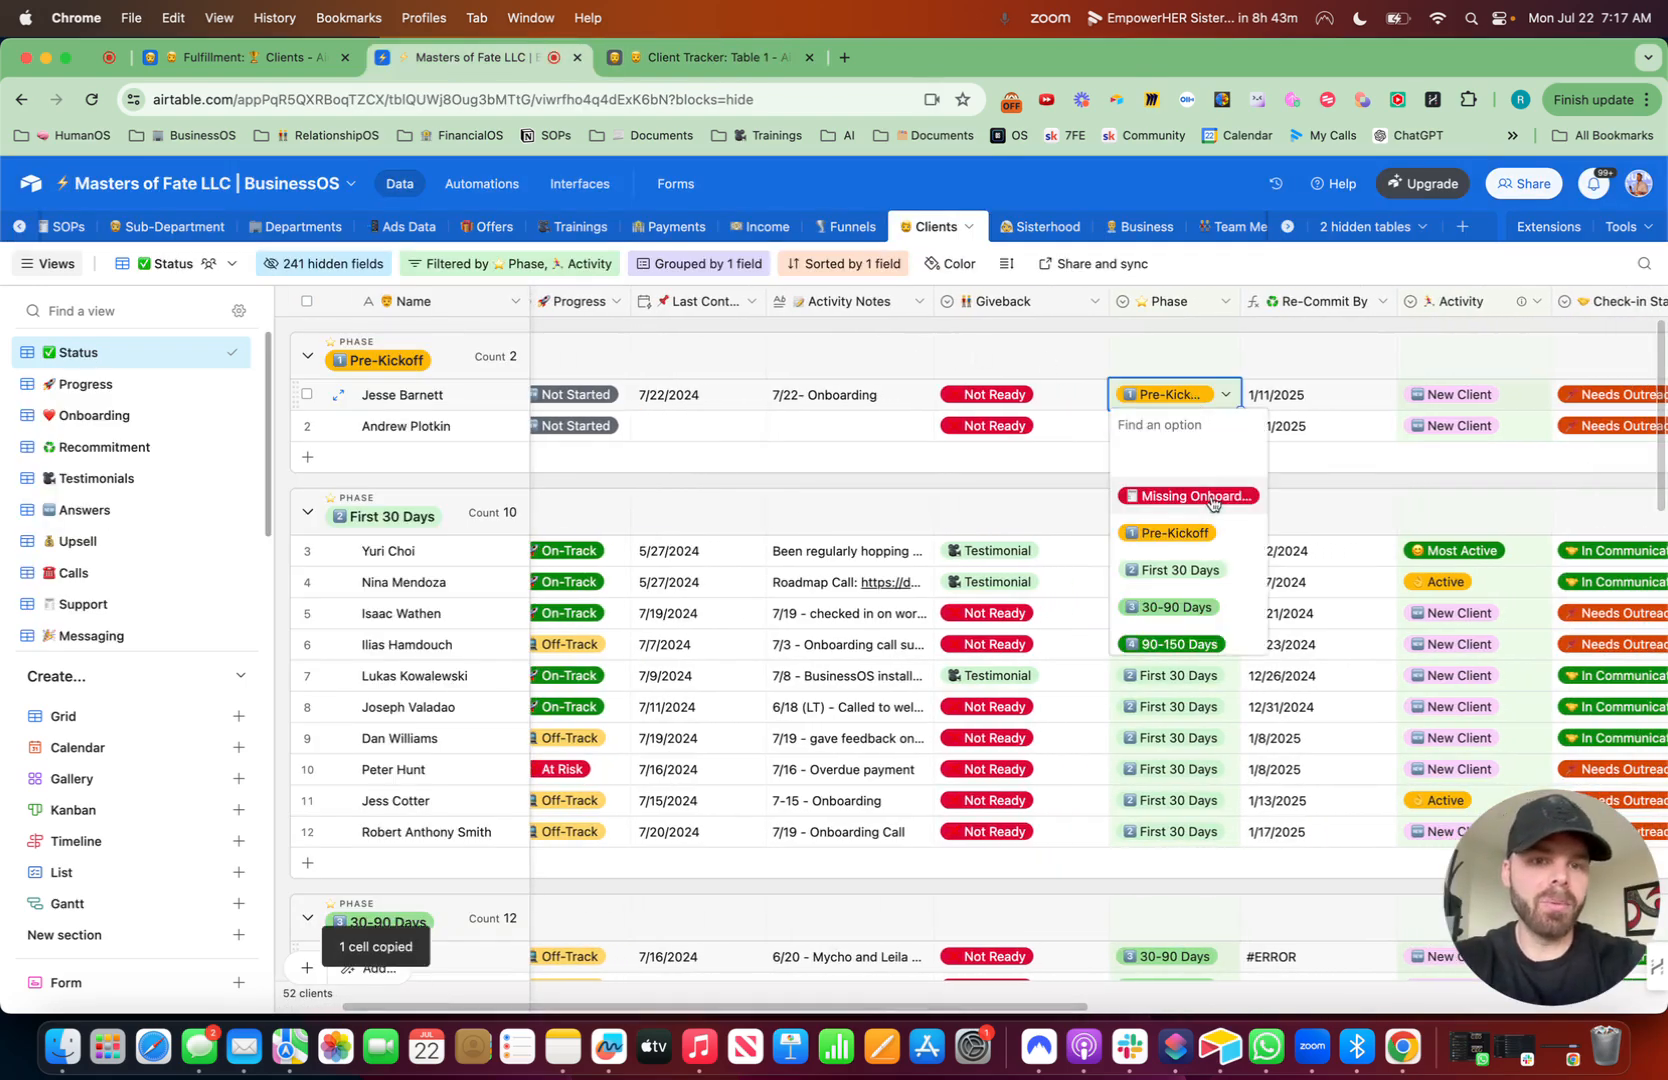
- Add a fire-emoji "Phase" field of type Single line text to the Client Tracker table
scroll(1175, 553, down, 3)
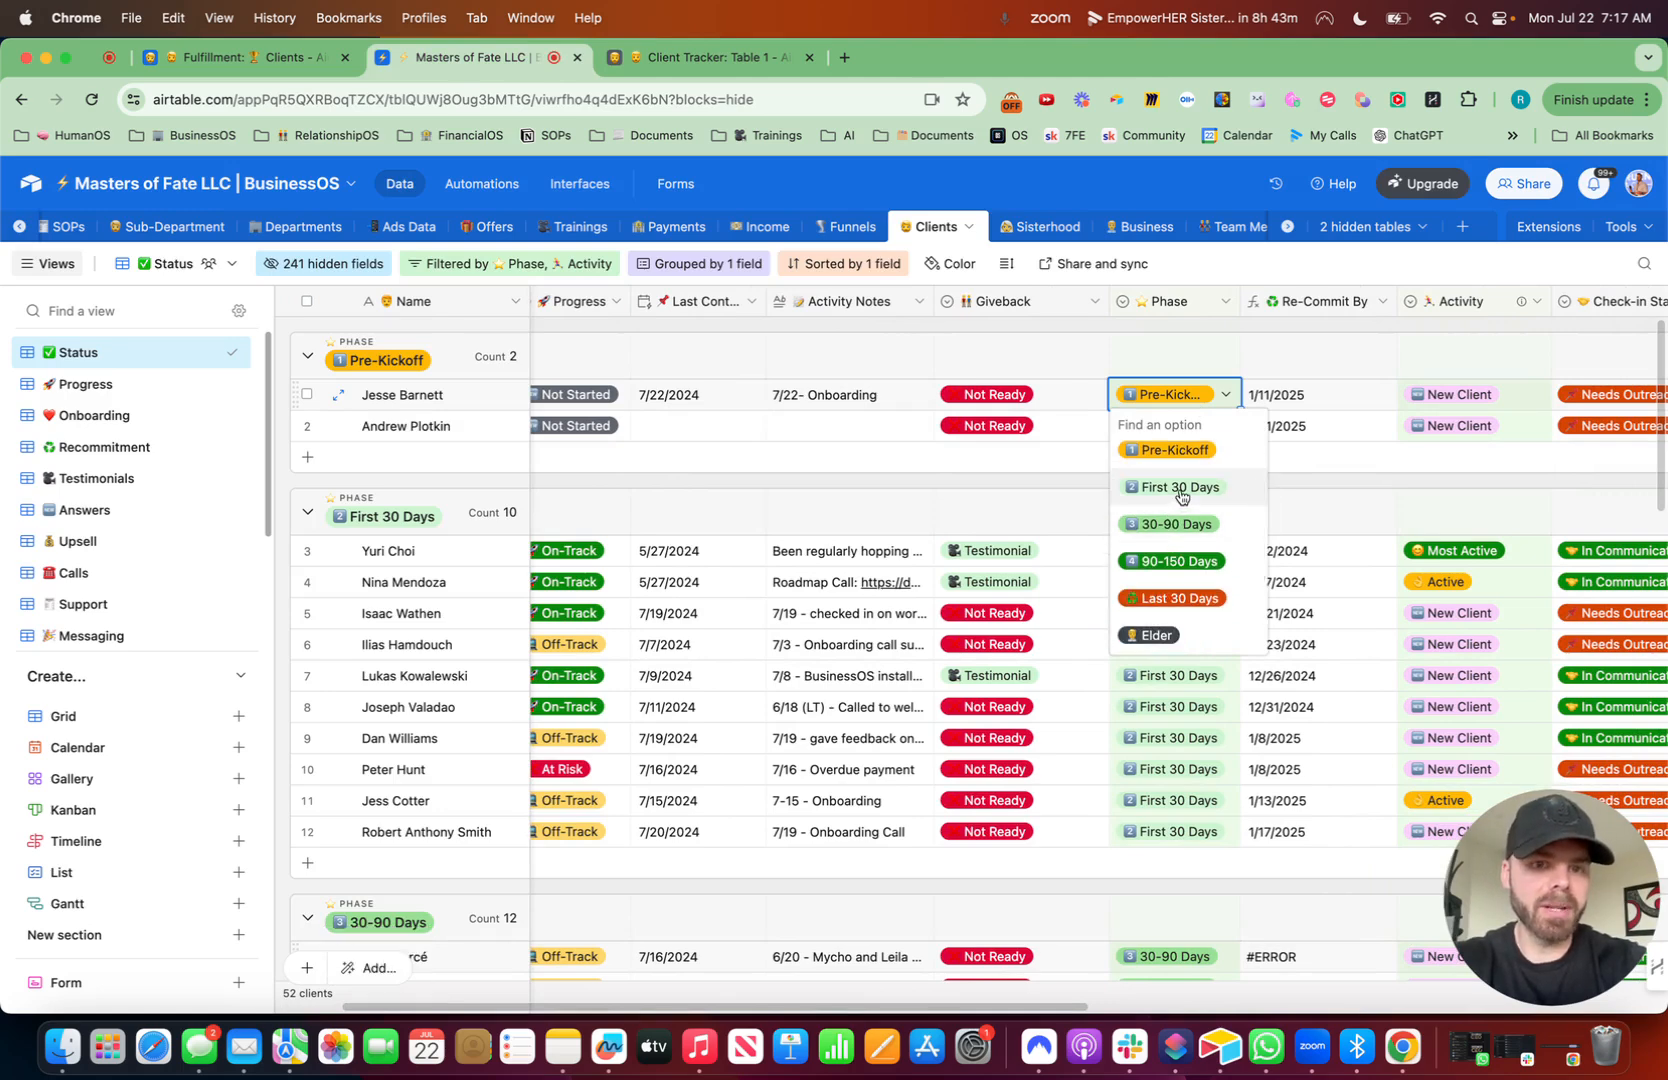
scroll(1178, 519, down, 1)
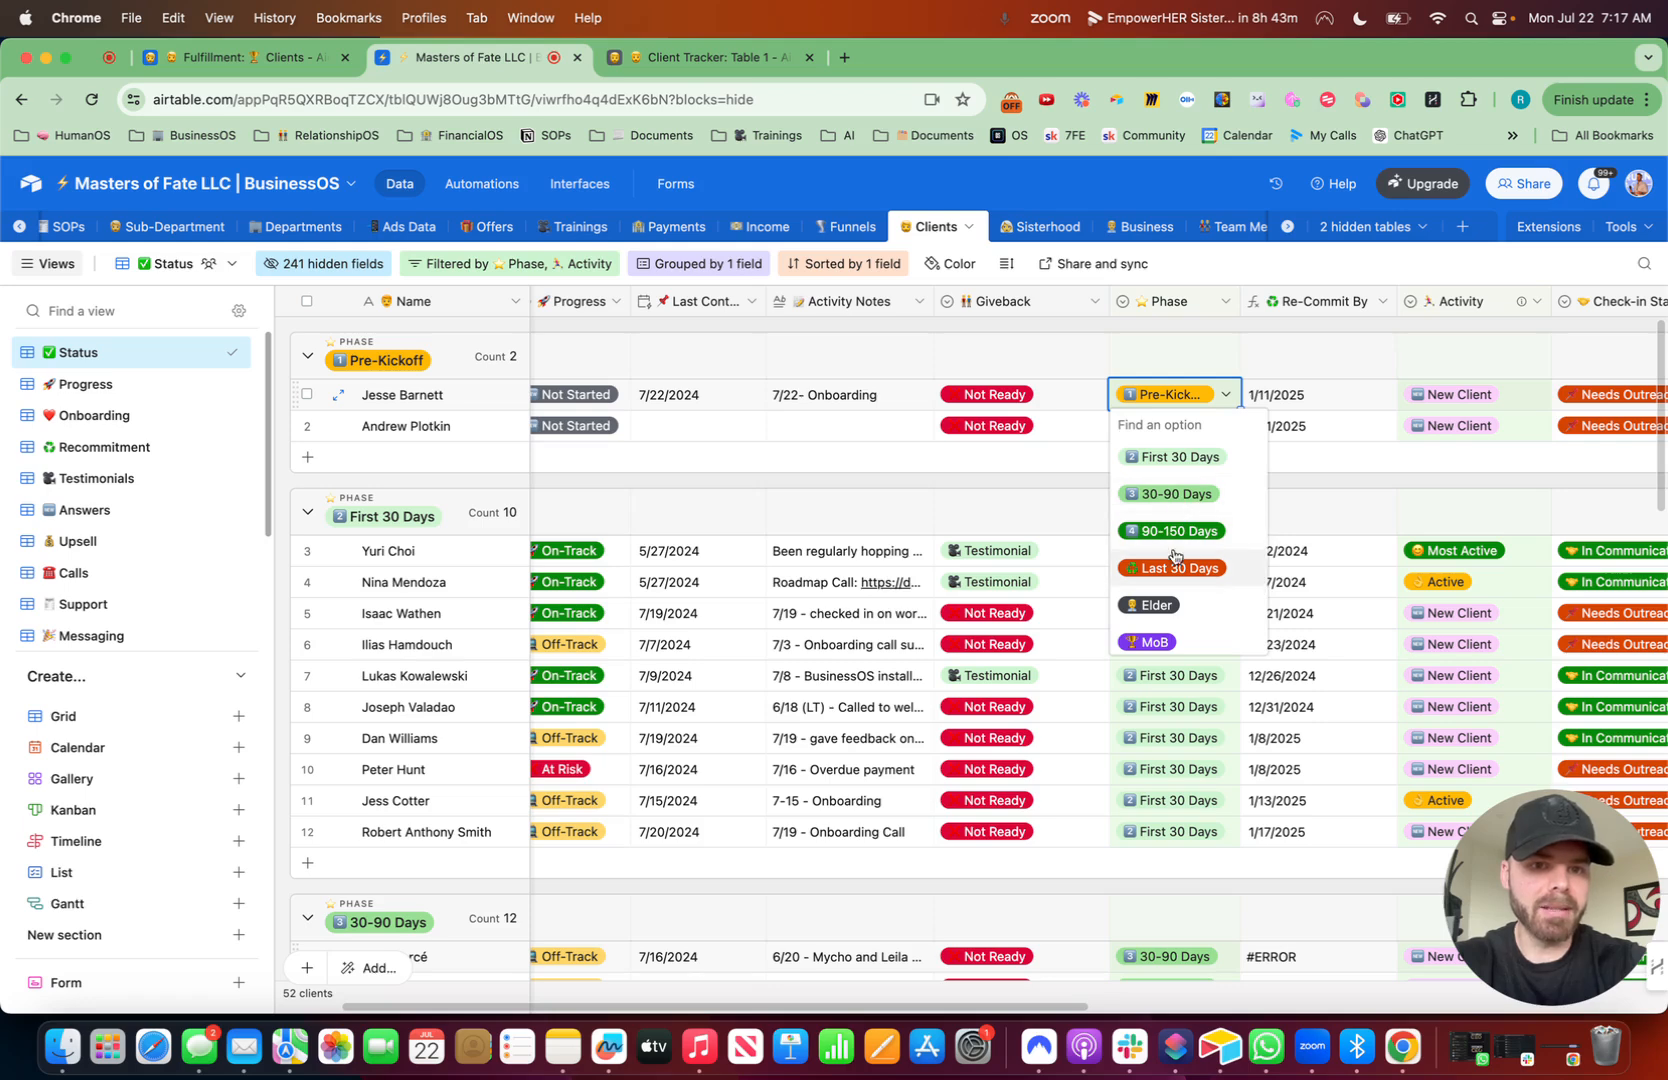
click(721, 60)
click(1437, 303)
key(ctrl+super+space)
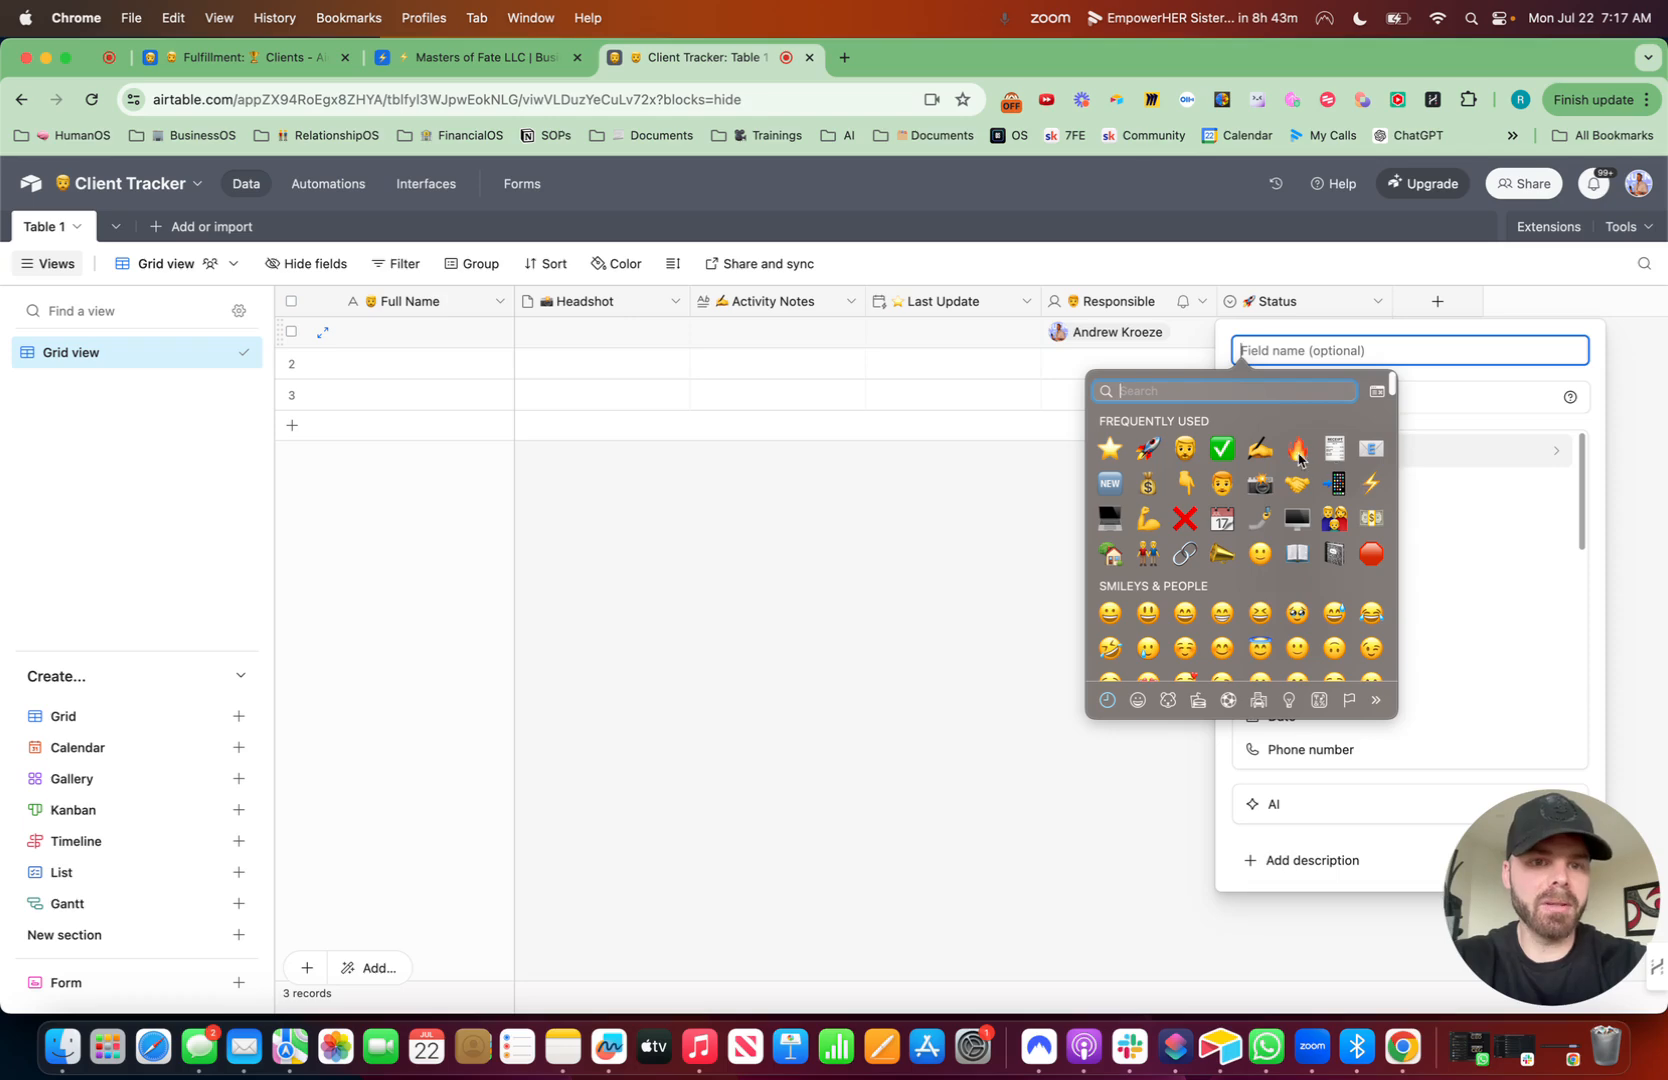
click(1297, 449)
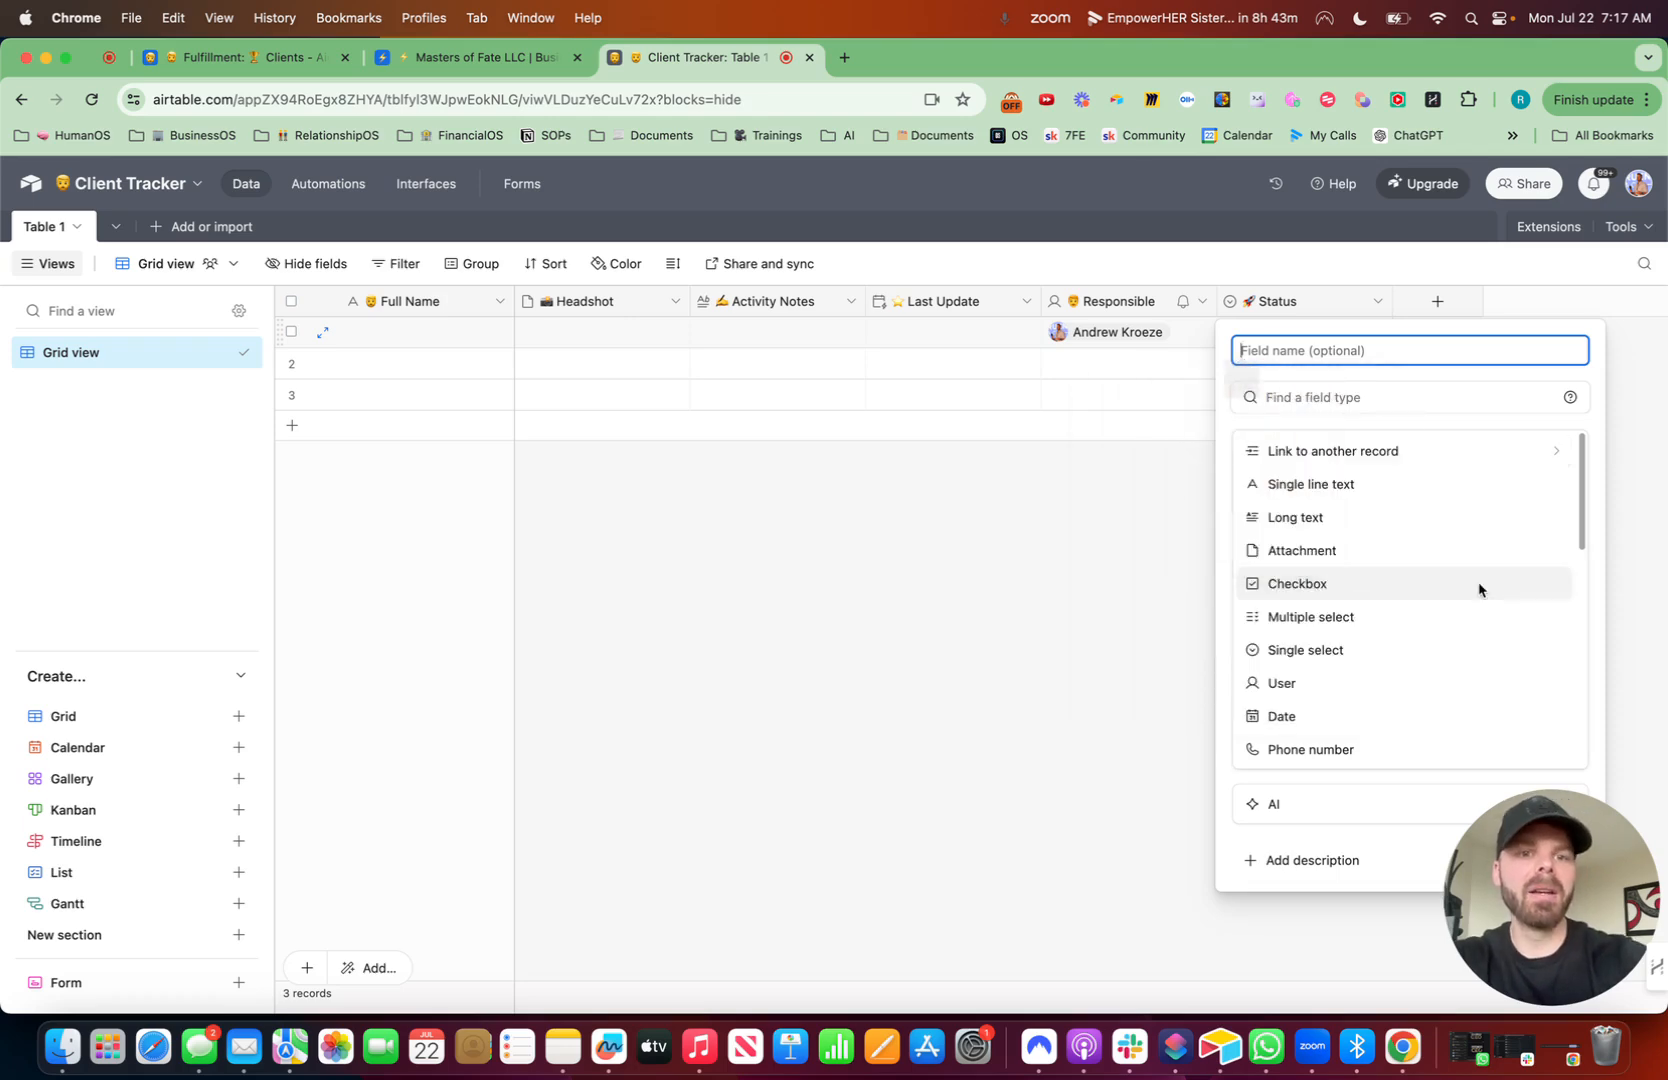
click(1360, 400)
click(1308, 486)
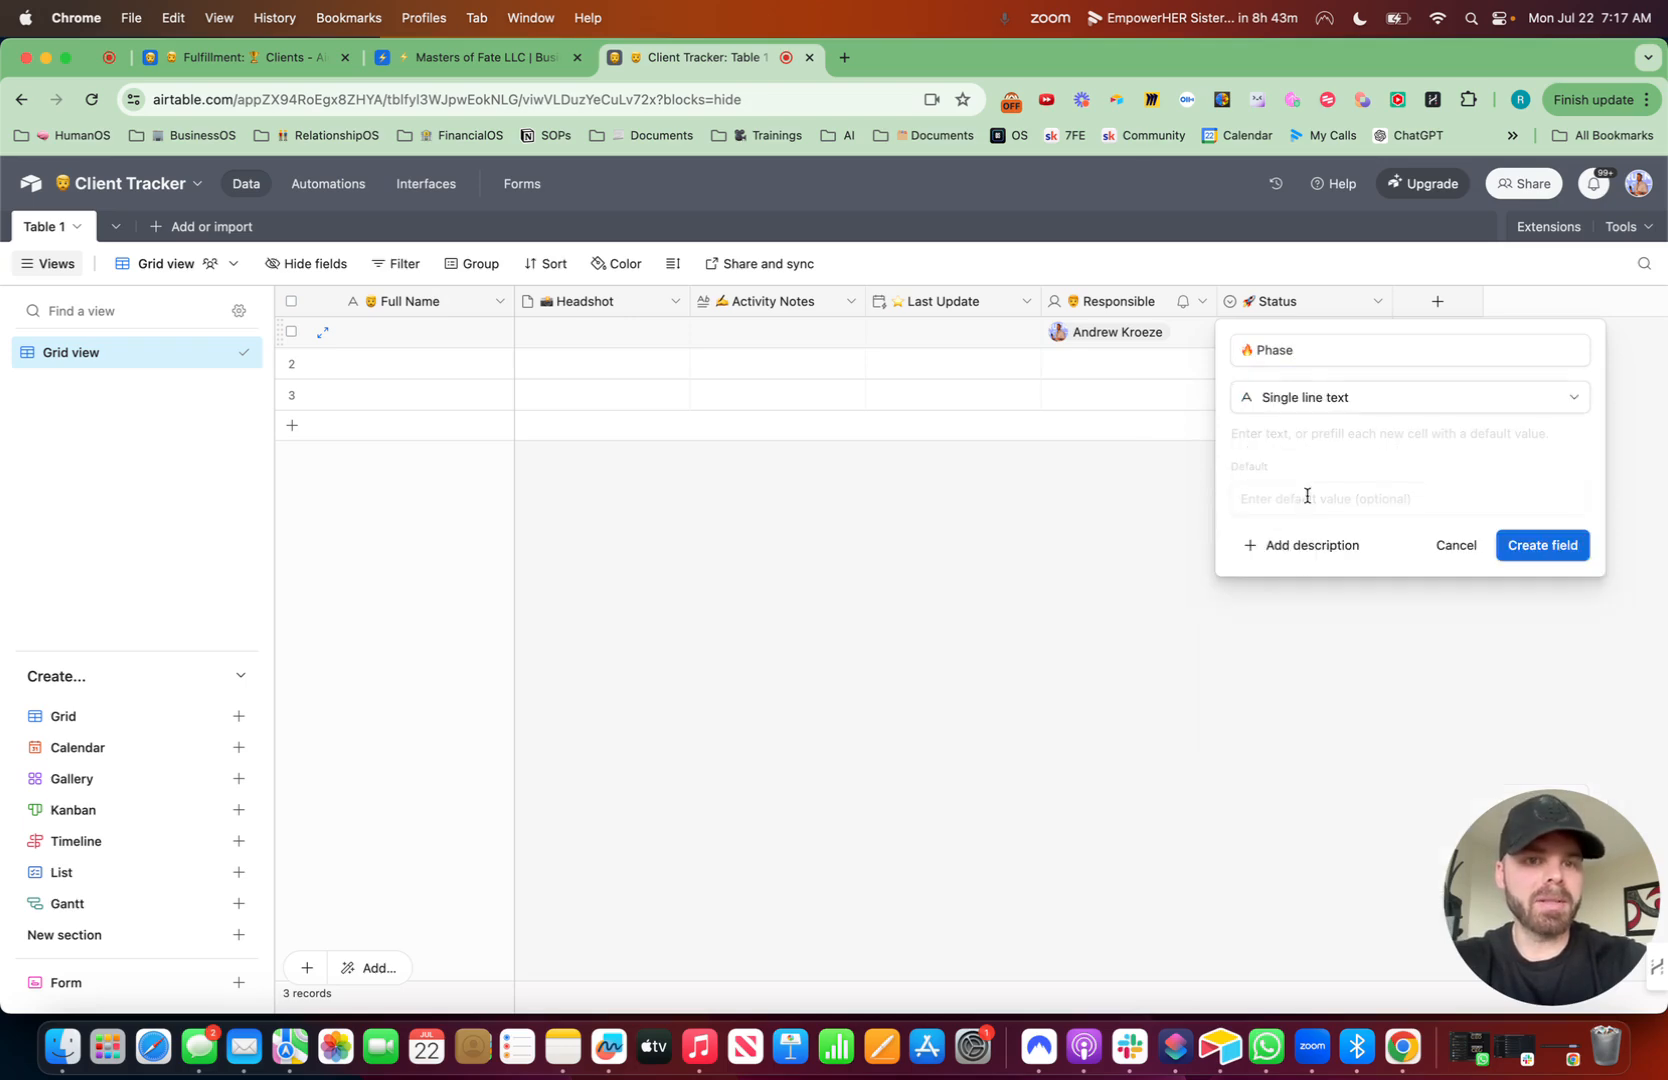
click(1550, 560)
- Paste the copied "Pre-Kickoff" phase into the first record's Phase cell
double_click(1453, 333)
click(1422, 465)
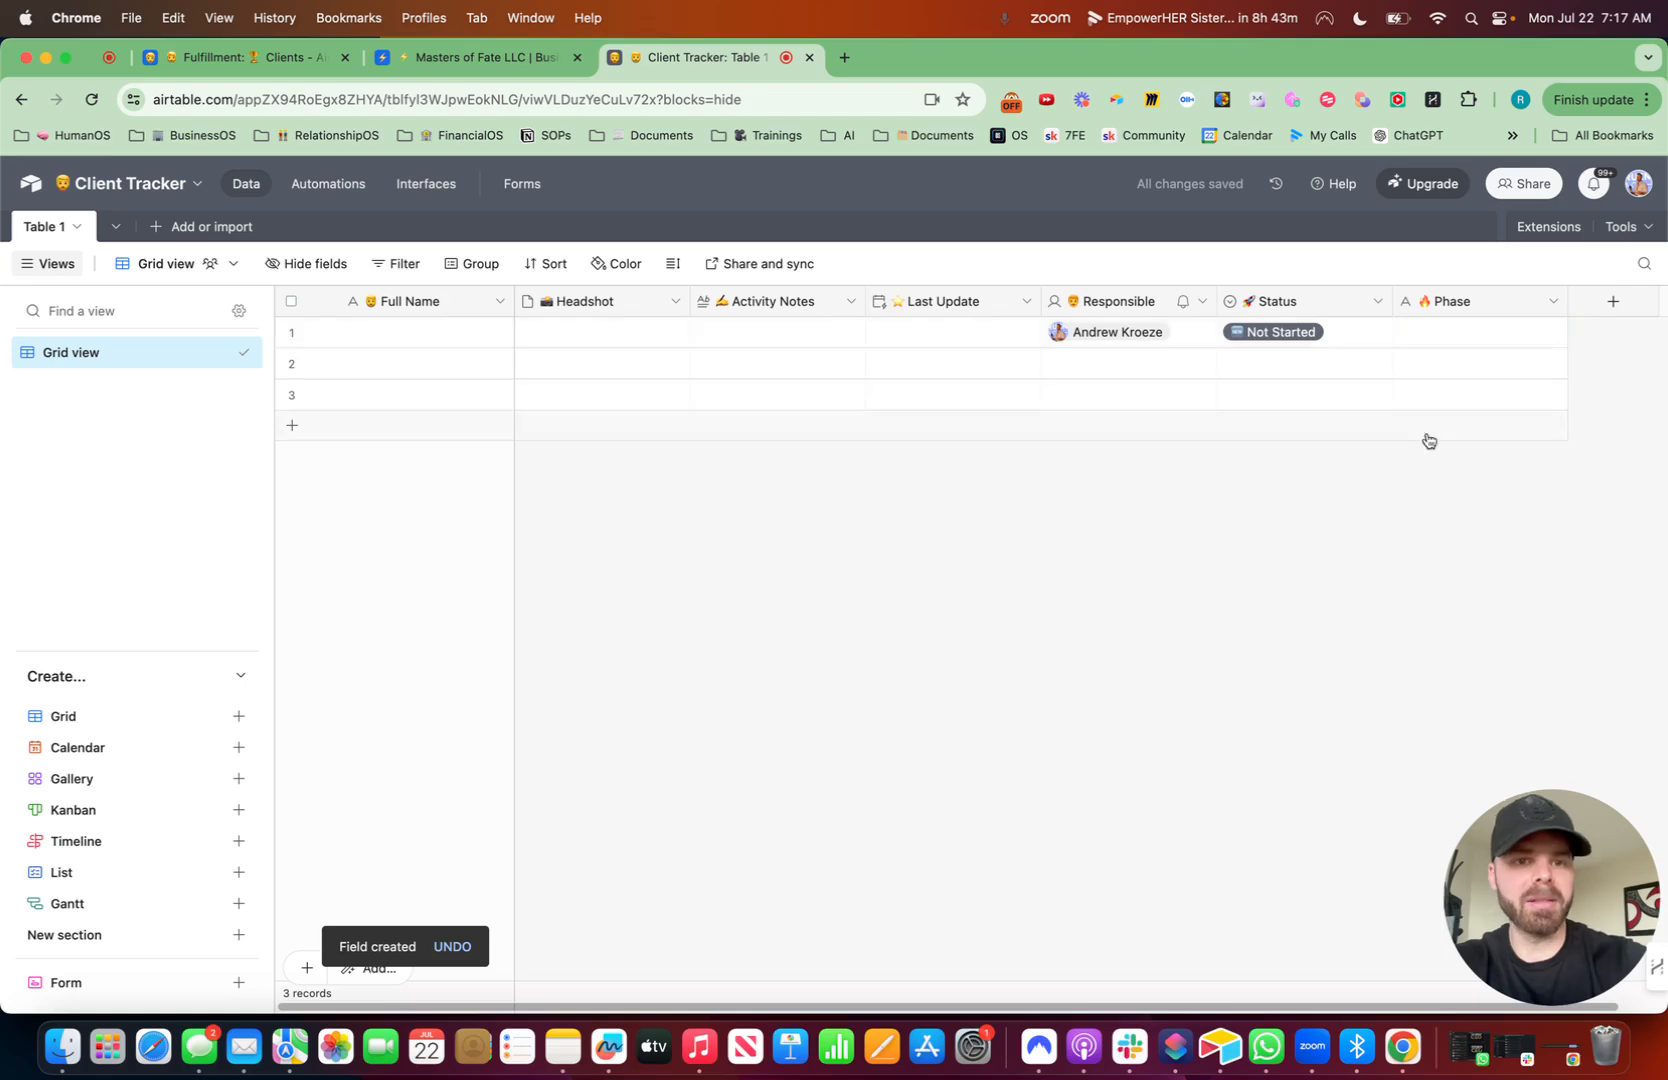
click(1453, 341)
key(super+v)
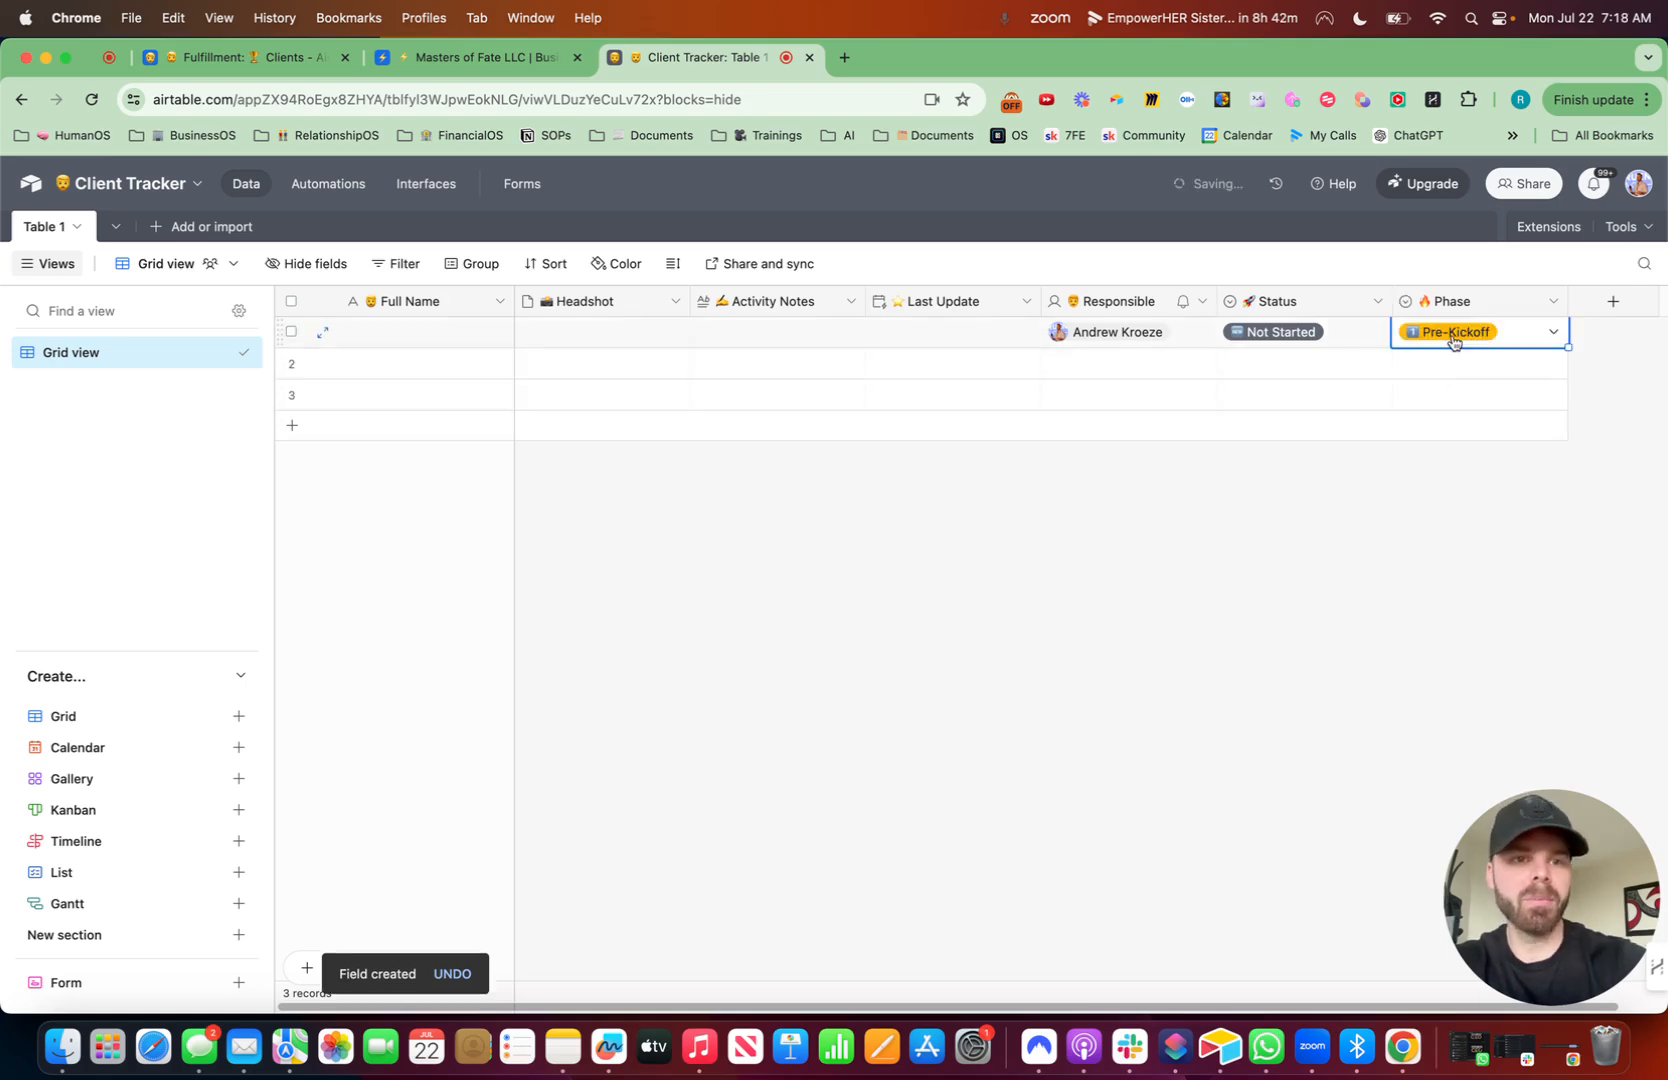
- Group the Client Tracker grid by the Phase field
drag(1567, 301, 1555, 301)
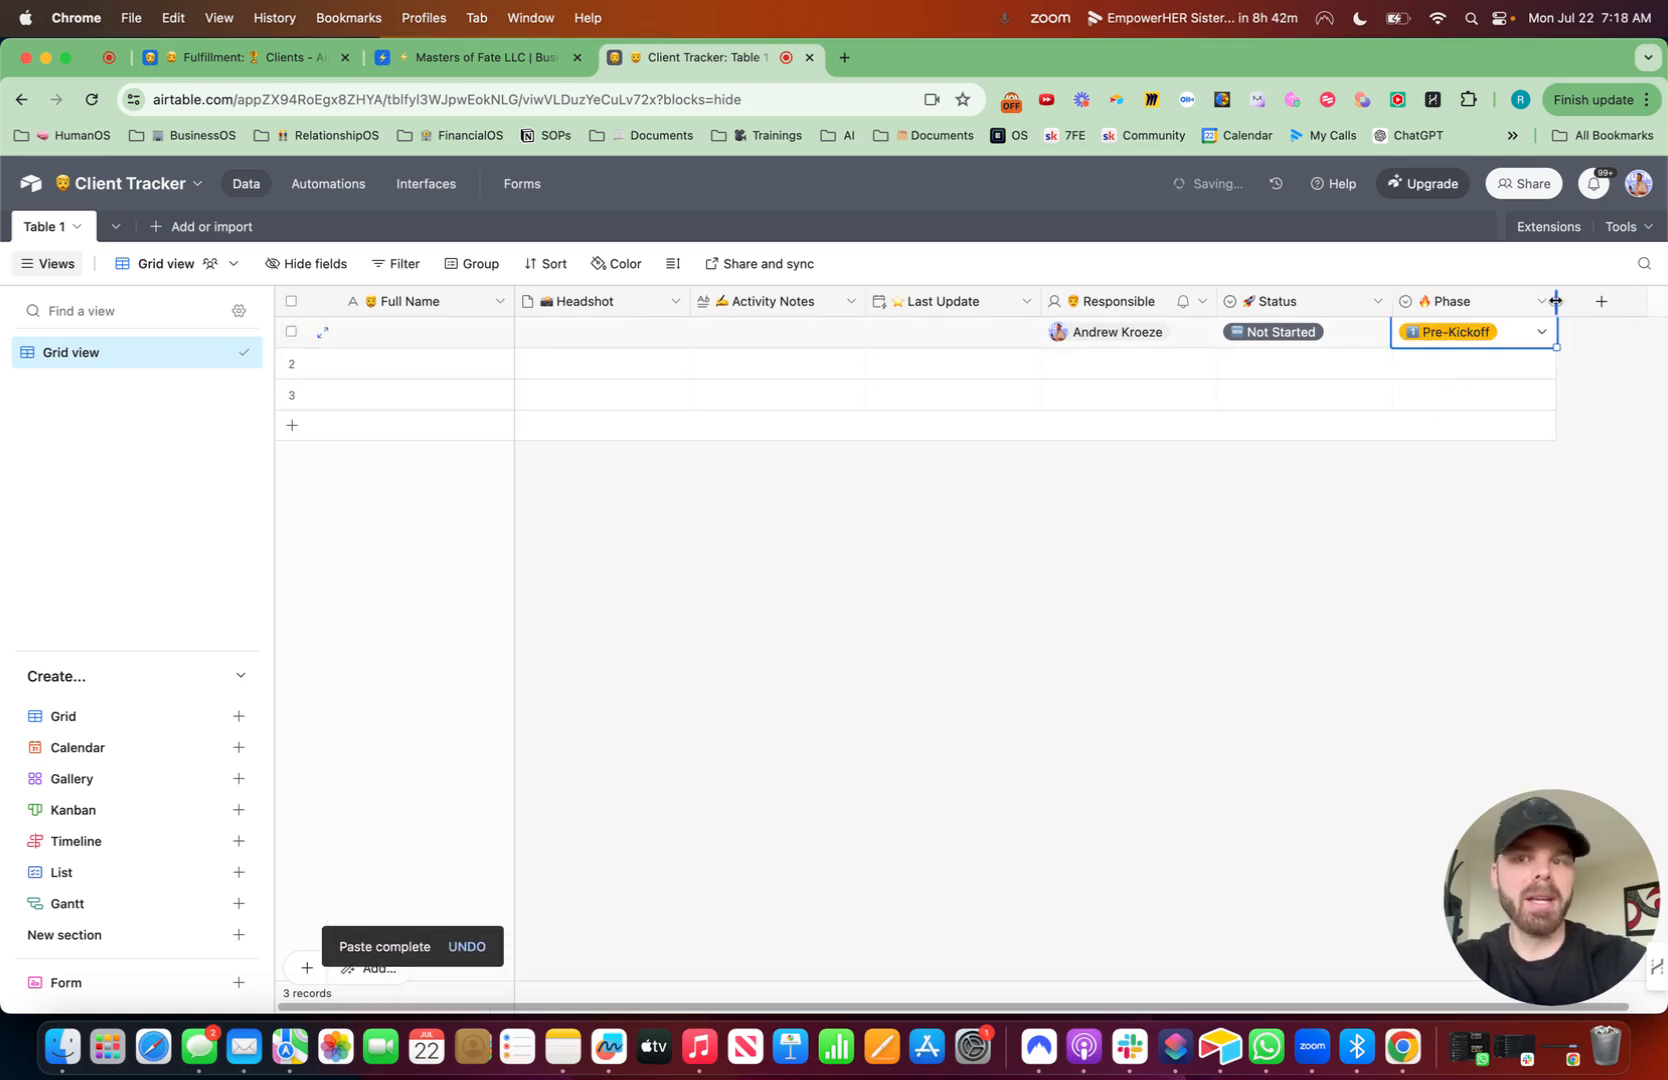
click(480, 270)
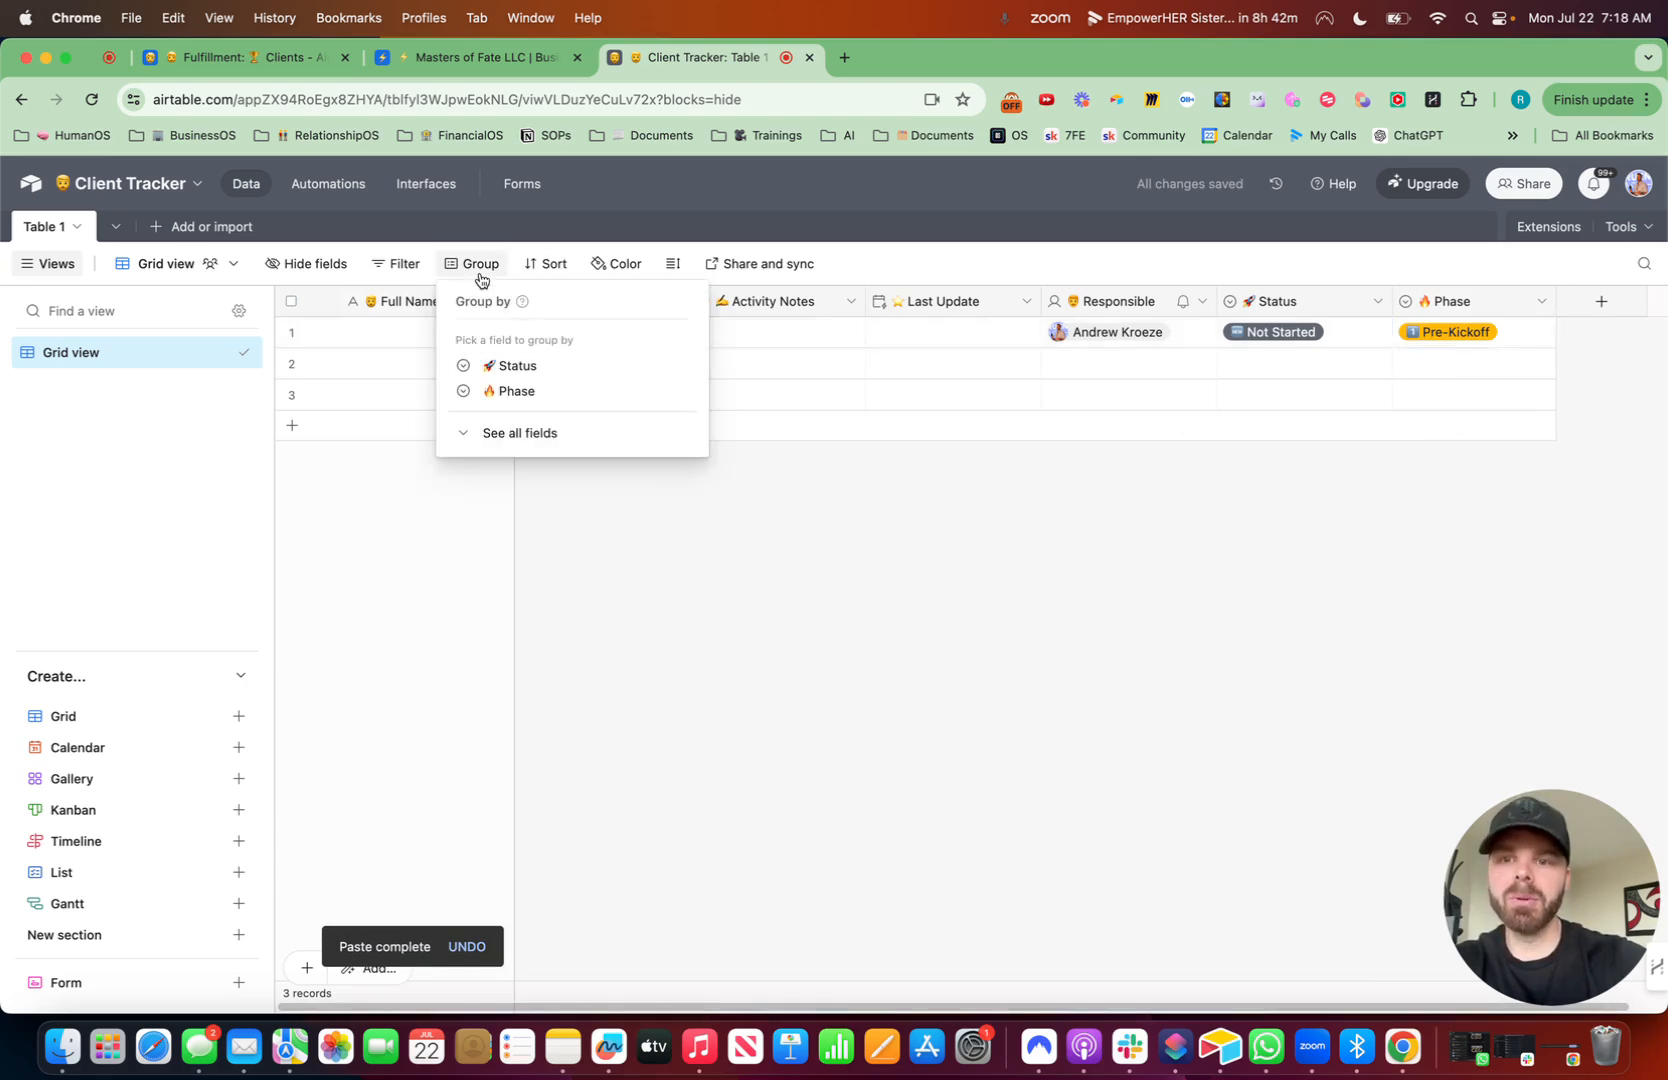
click(516, 392)
click(763, 681)
- Delete the two empty records from the table
click(307, 425)
click(307, 394)
right_click(308, 399)
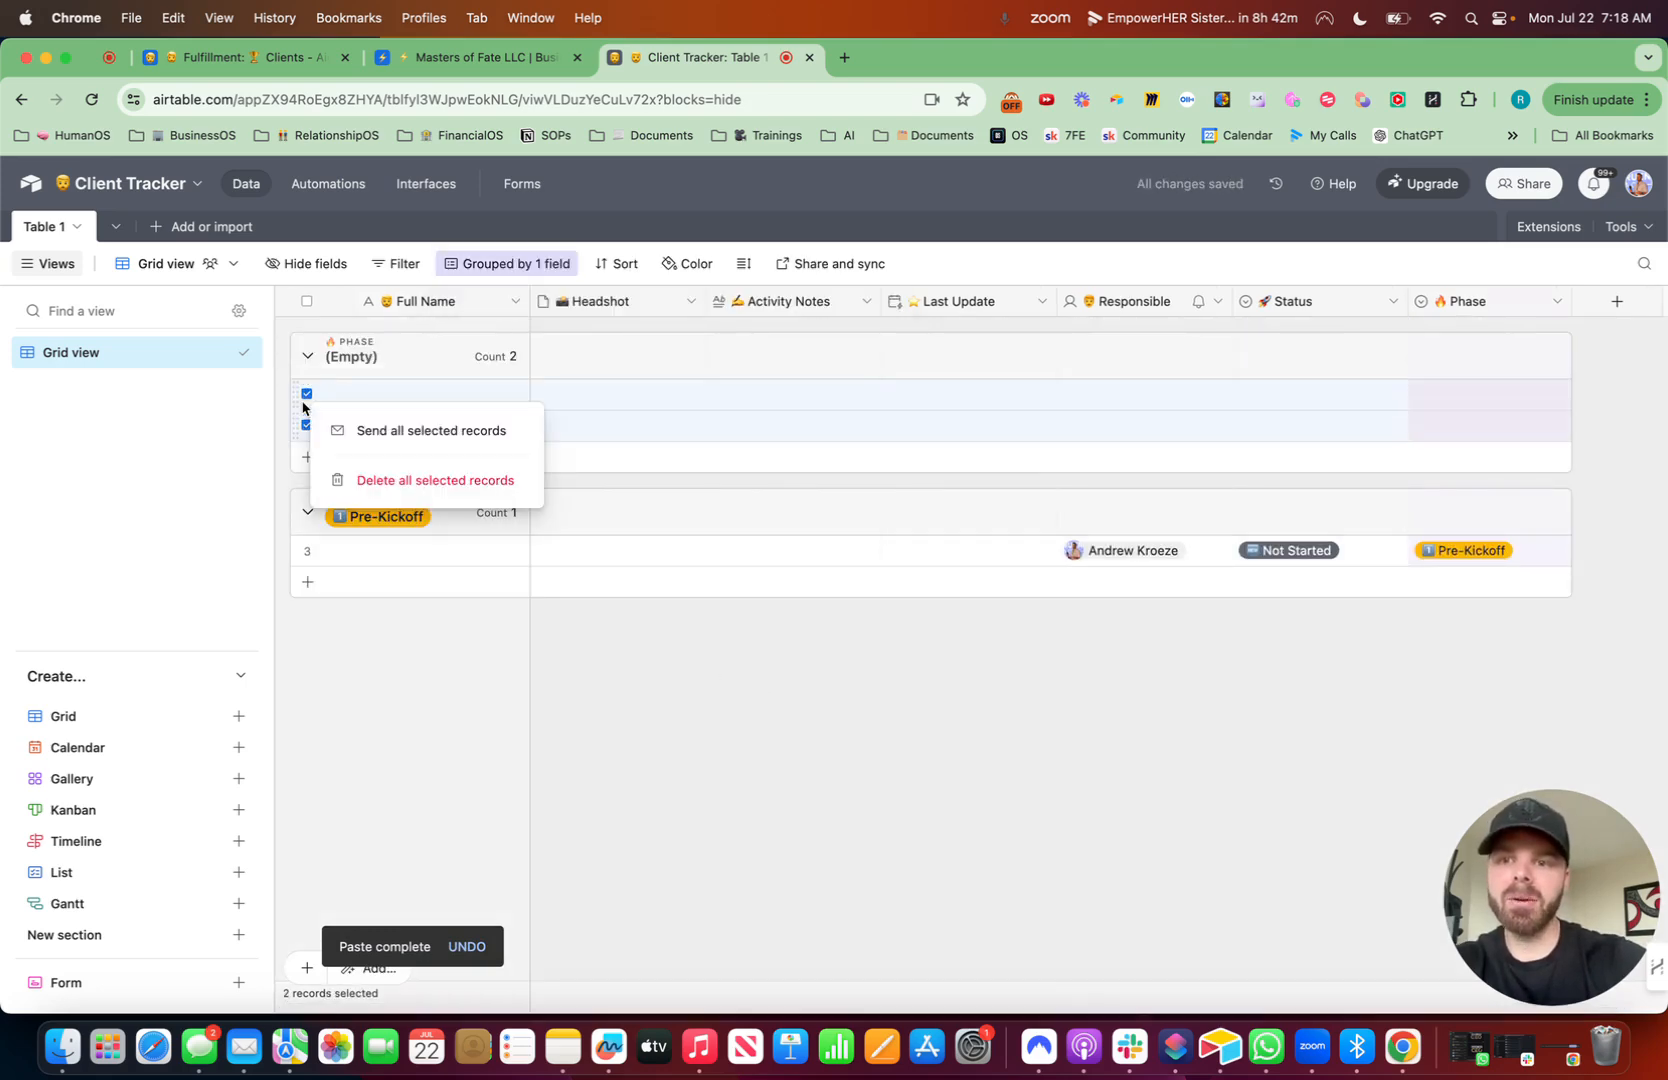
click(402, 484)
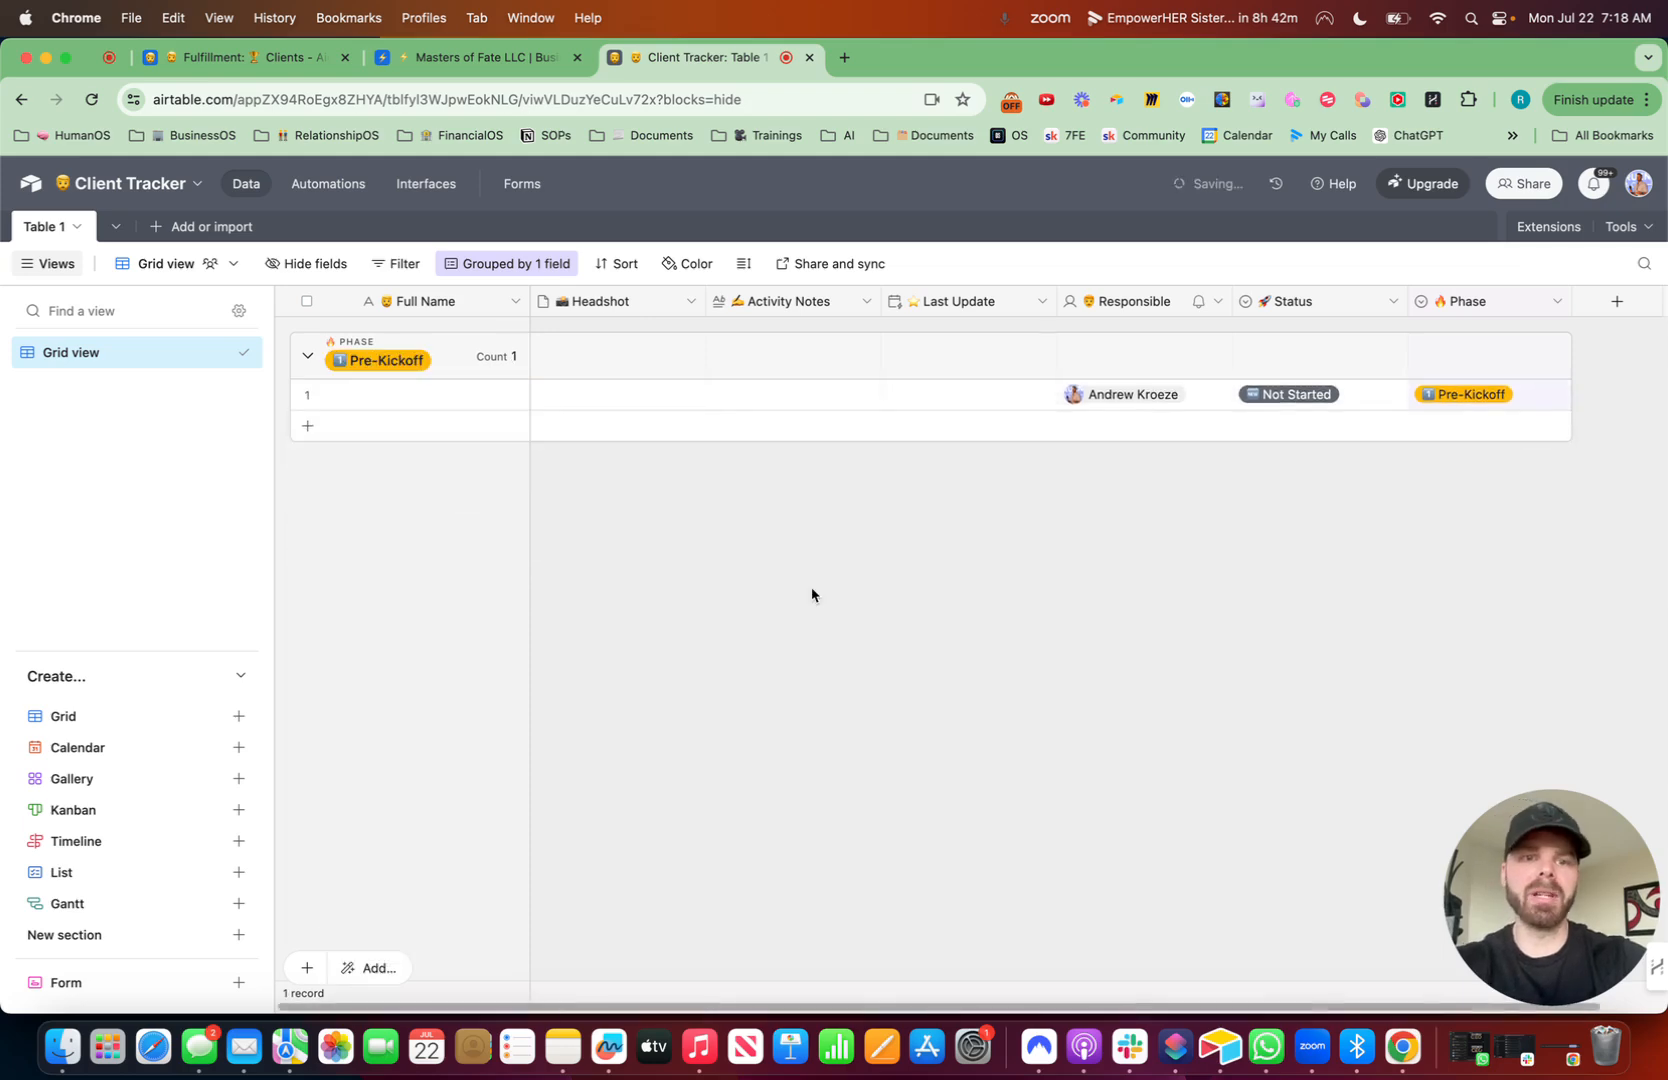
- Copy the first client's "New Client" Activity cell from the Masters of Fate Clients table
click(509, 59)
scroll(1262, 451, right, 2)
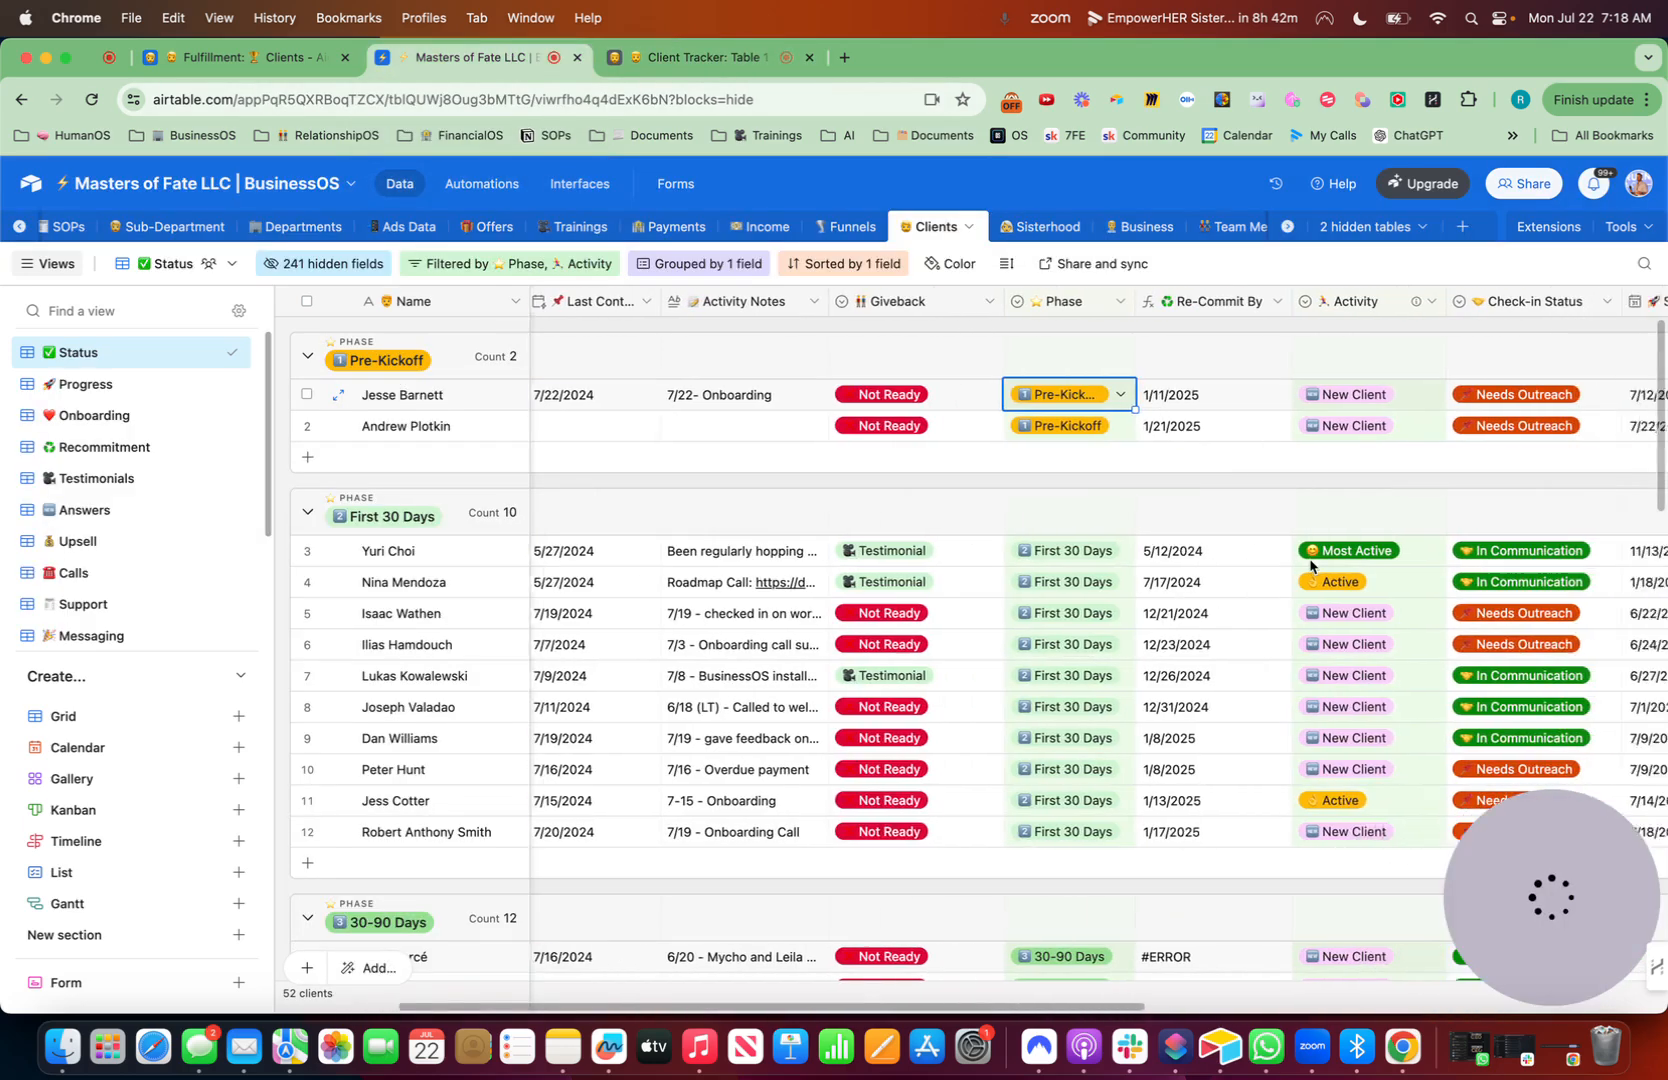
click(1265, 394)
key(super+c)
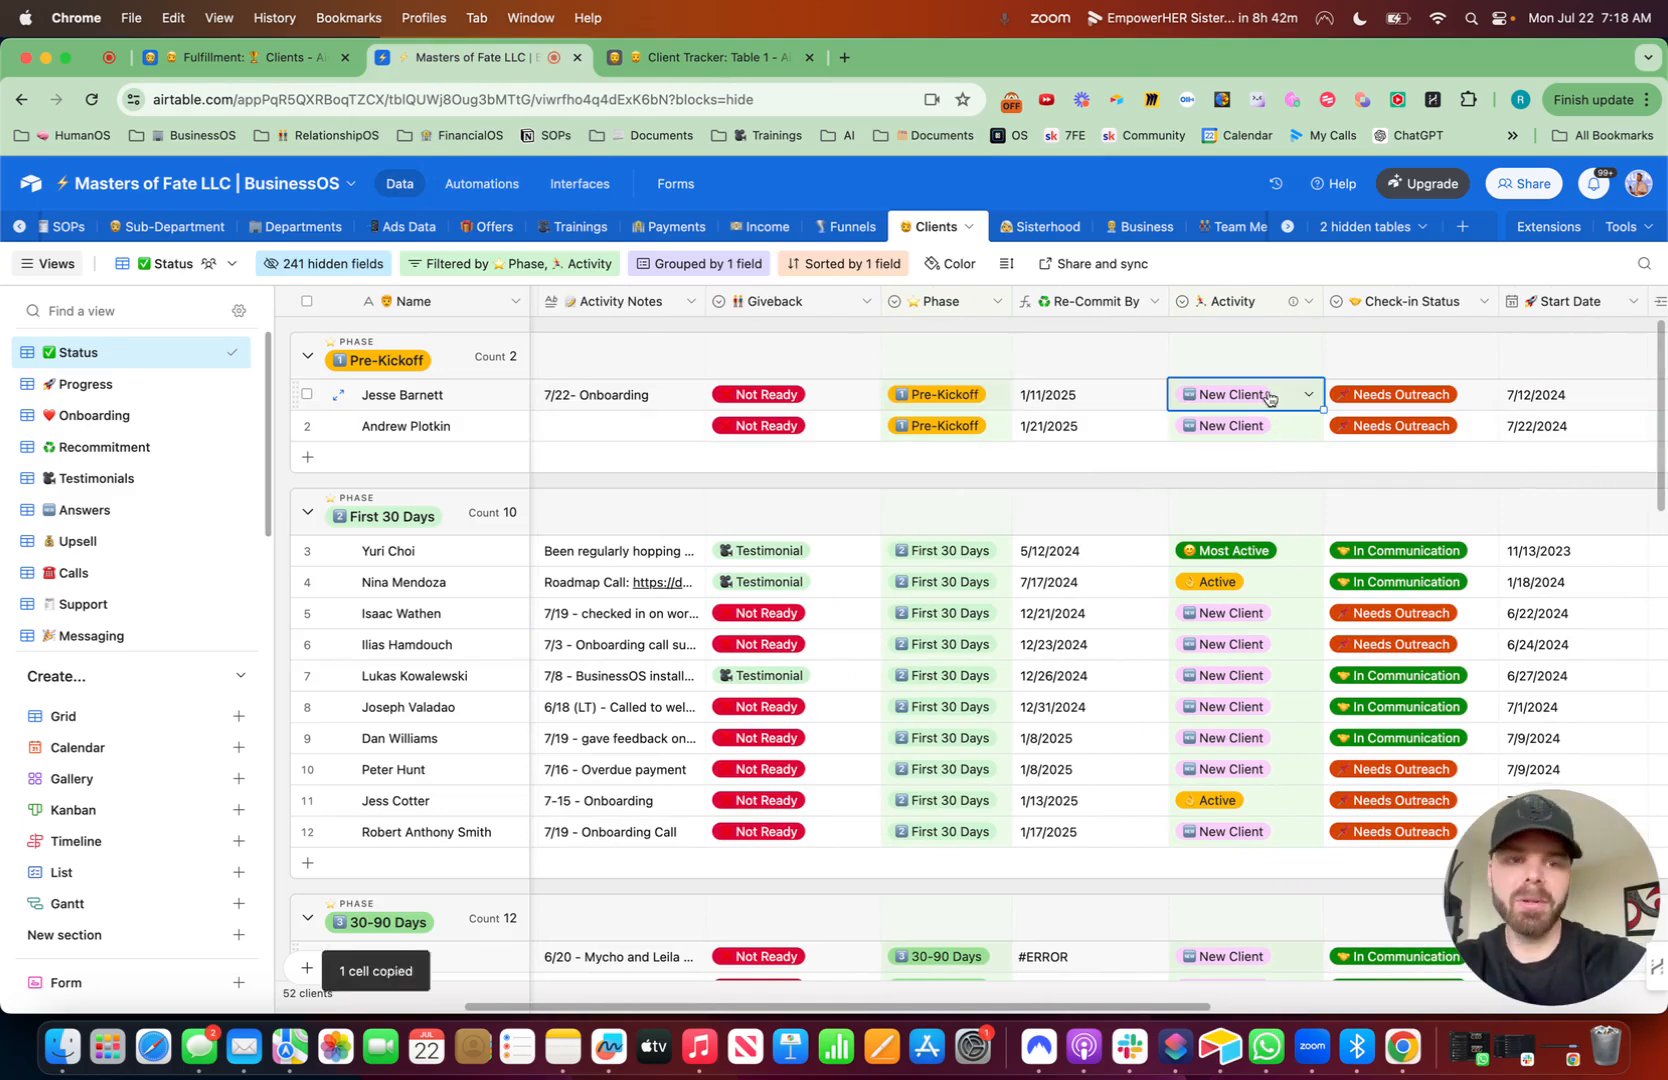
- Add a running-person-emoji "Activity" field of type Single line text to the Client Tracker table
click(795, 62)
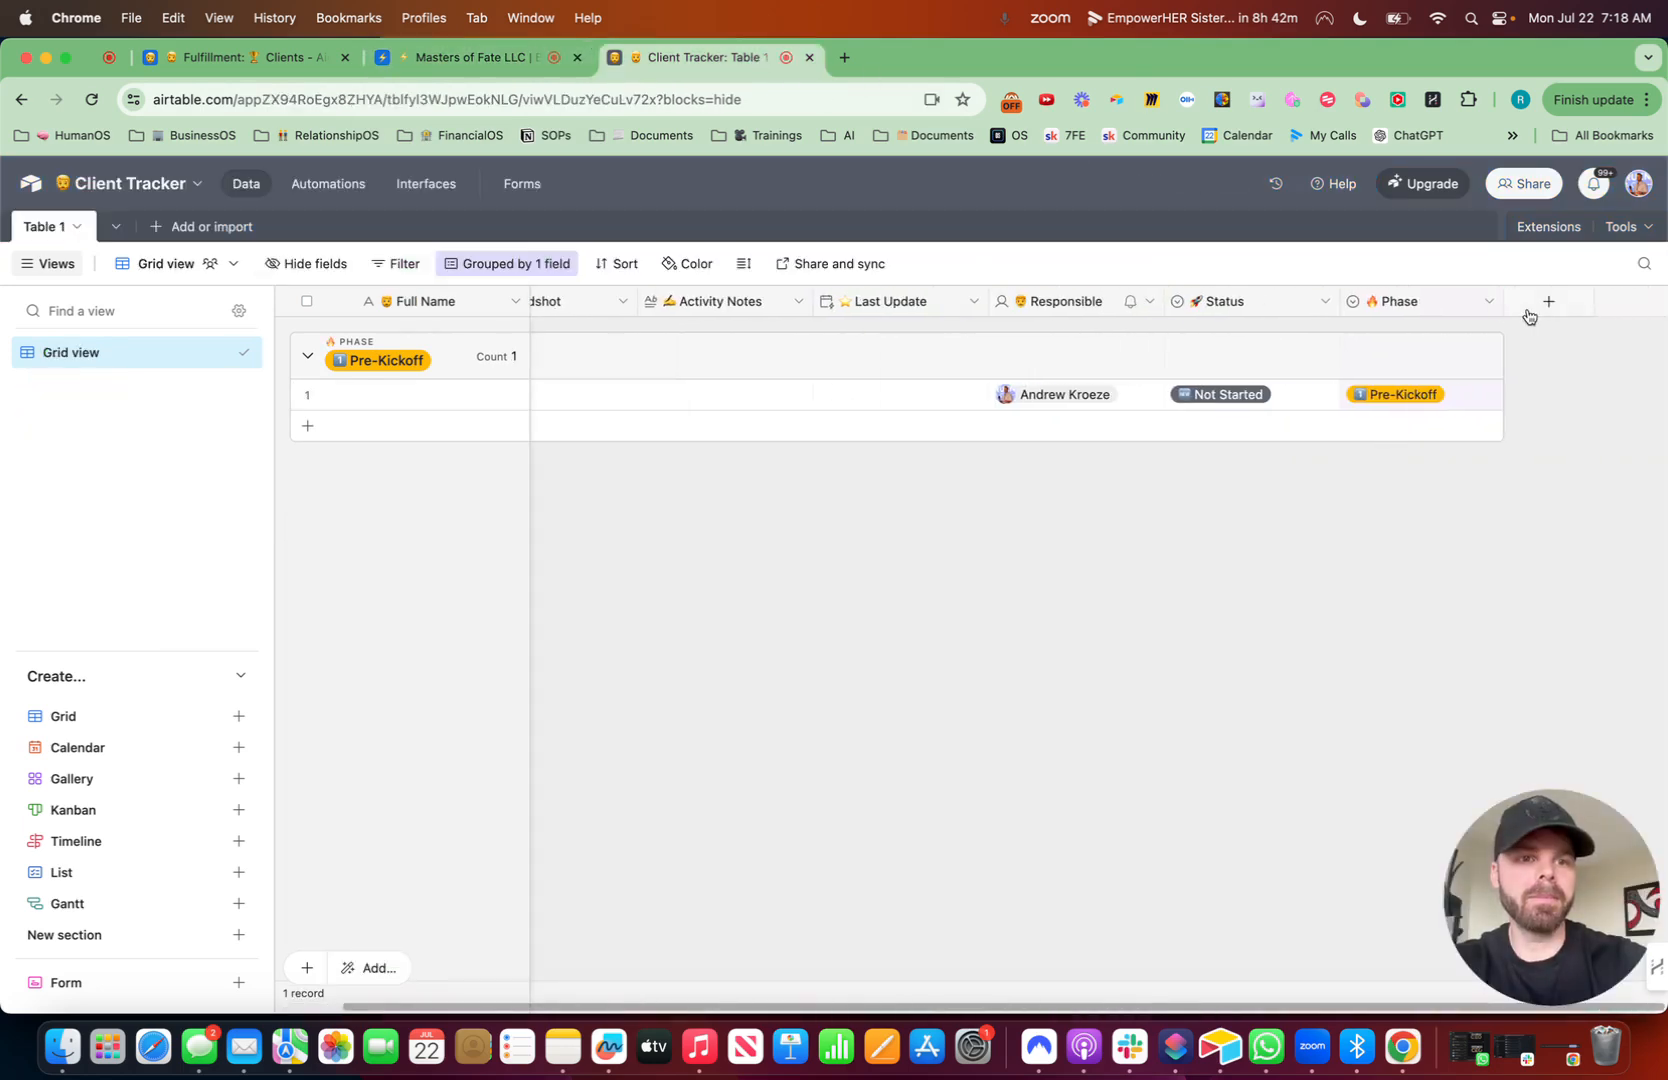
click(1548, 302)
key(ctrl+super+space)
text(w)
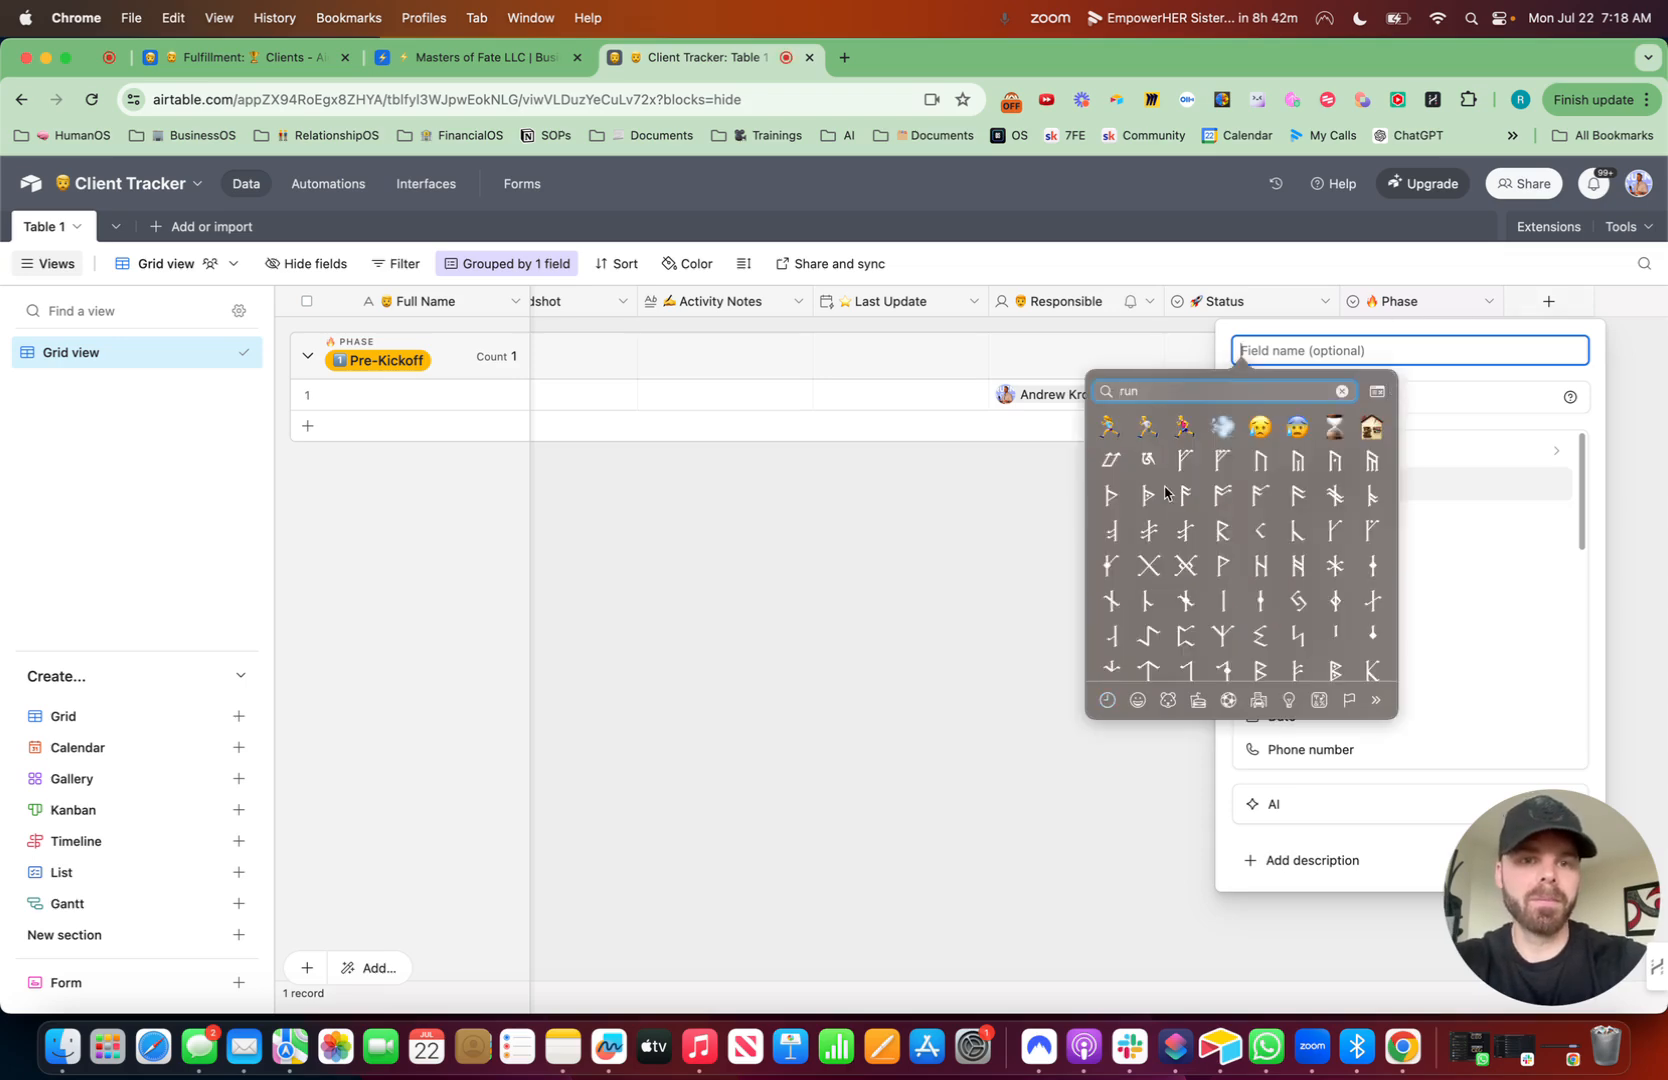
click(1184, 425)
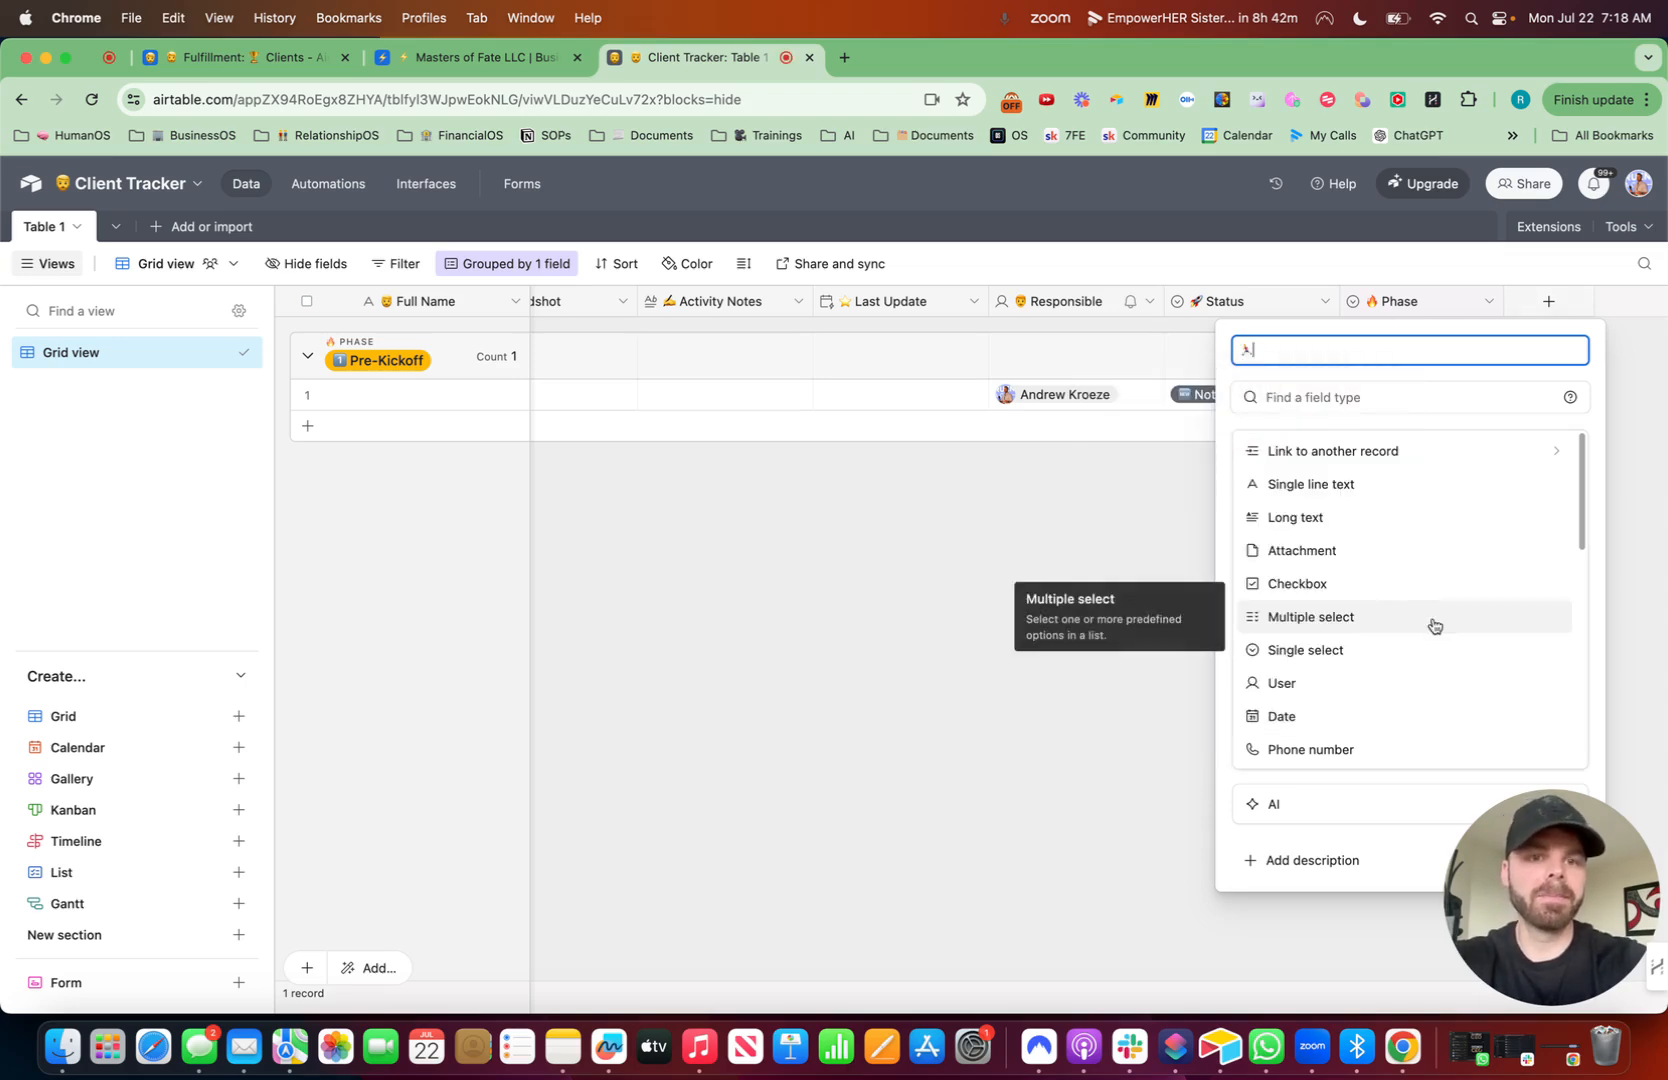
click(1330, 488)
click(1545, 546)
- Paste the copied "New Client" activity into the first record's Activity cell and review its options
click(1510, 404)
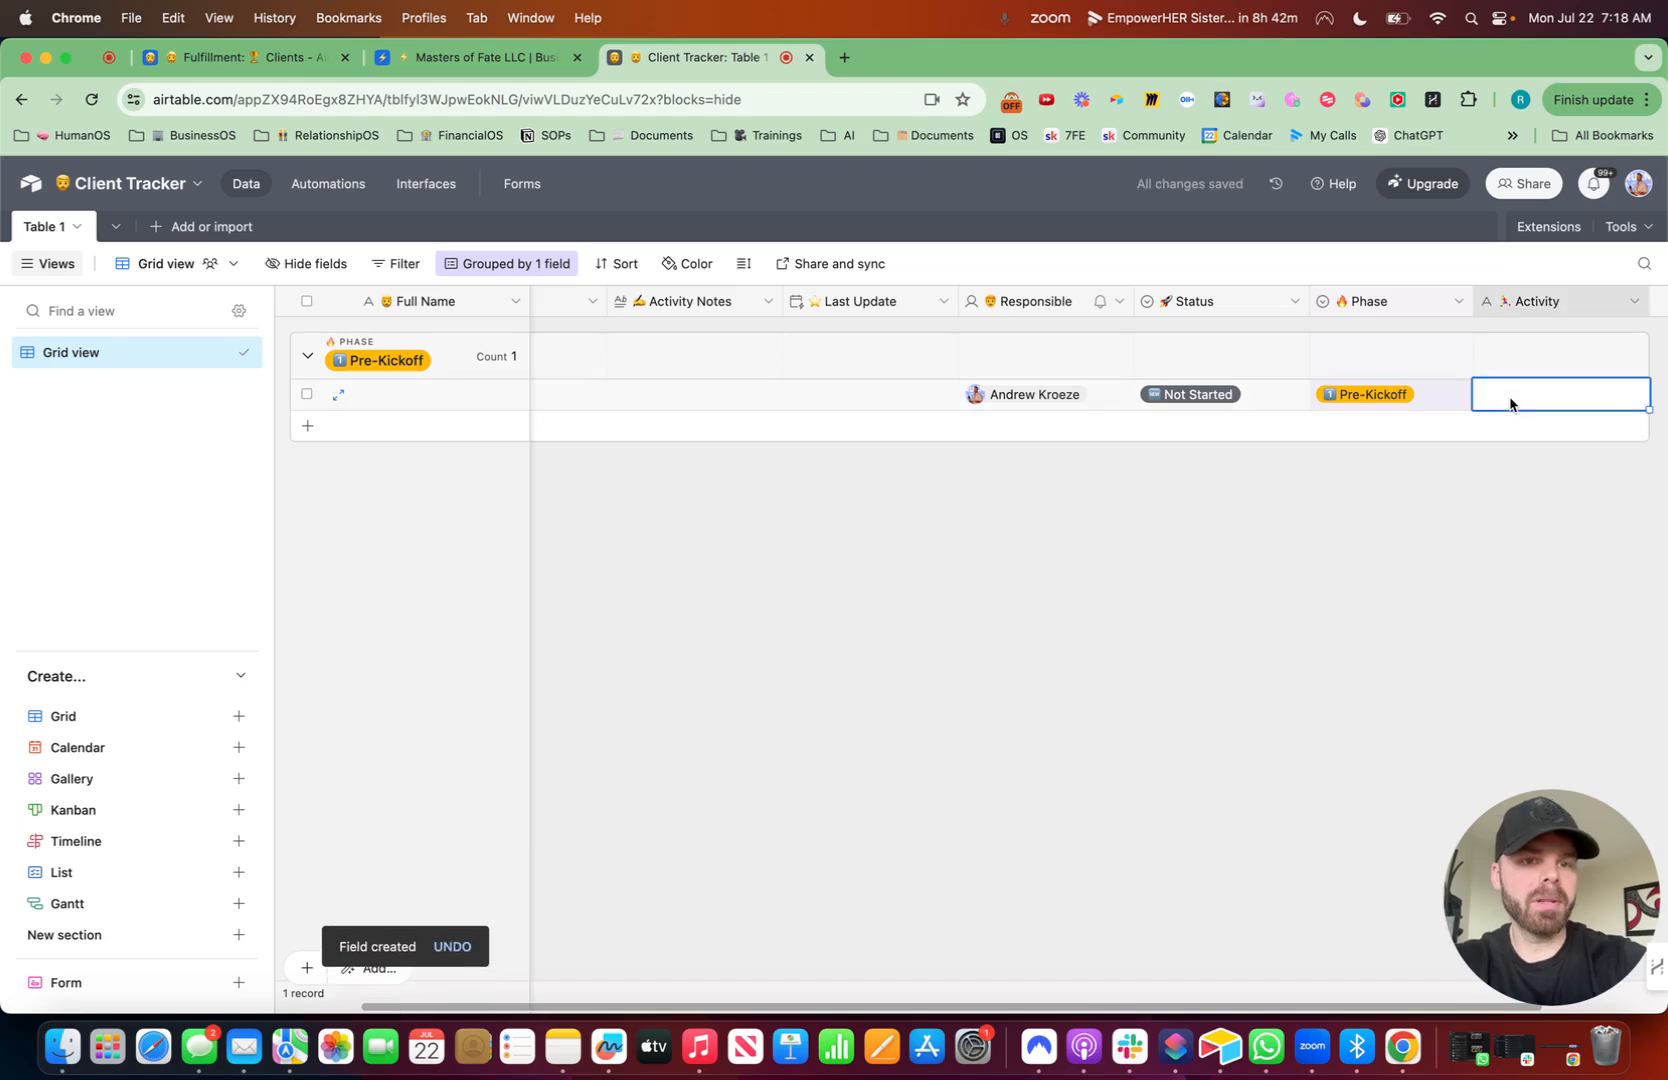
key(super+v)
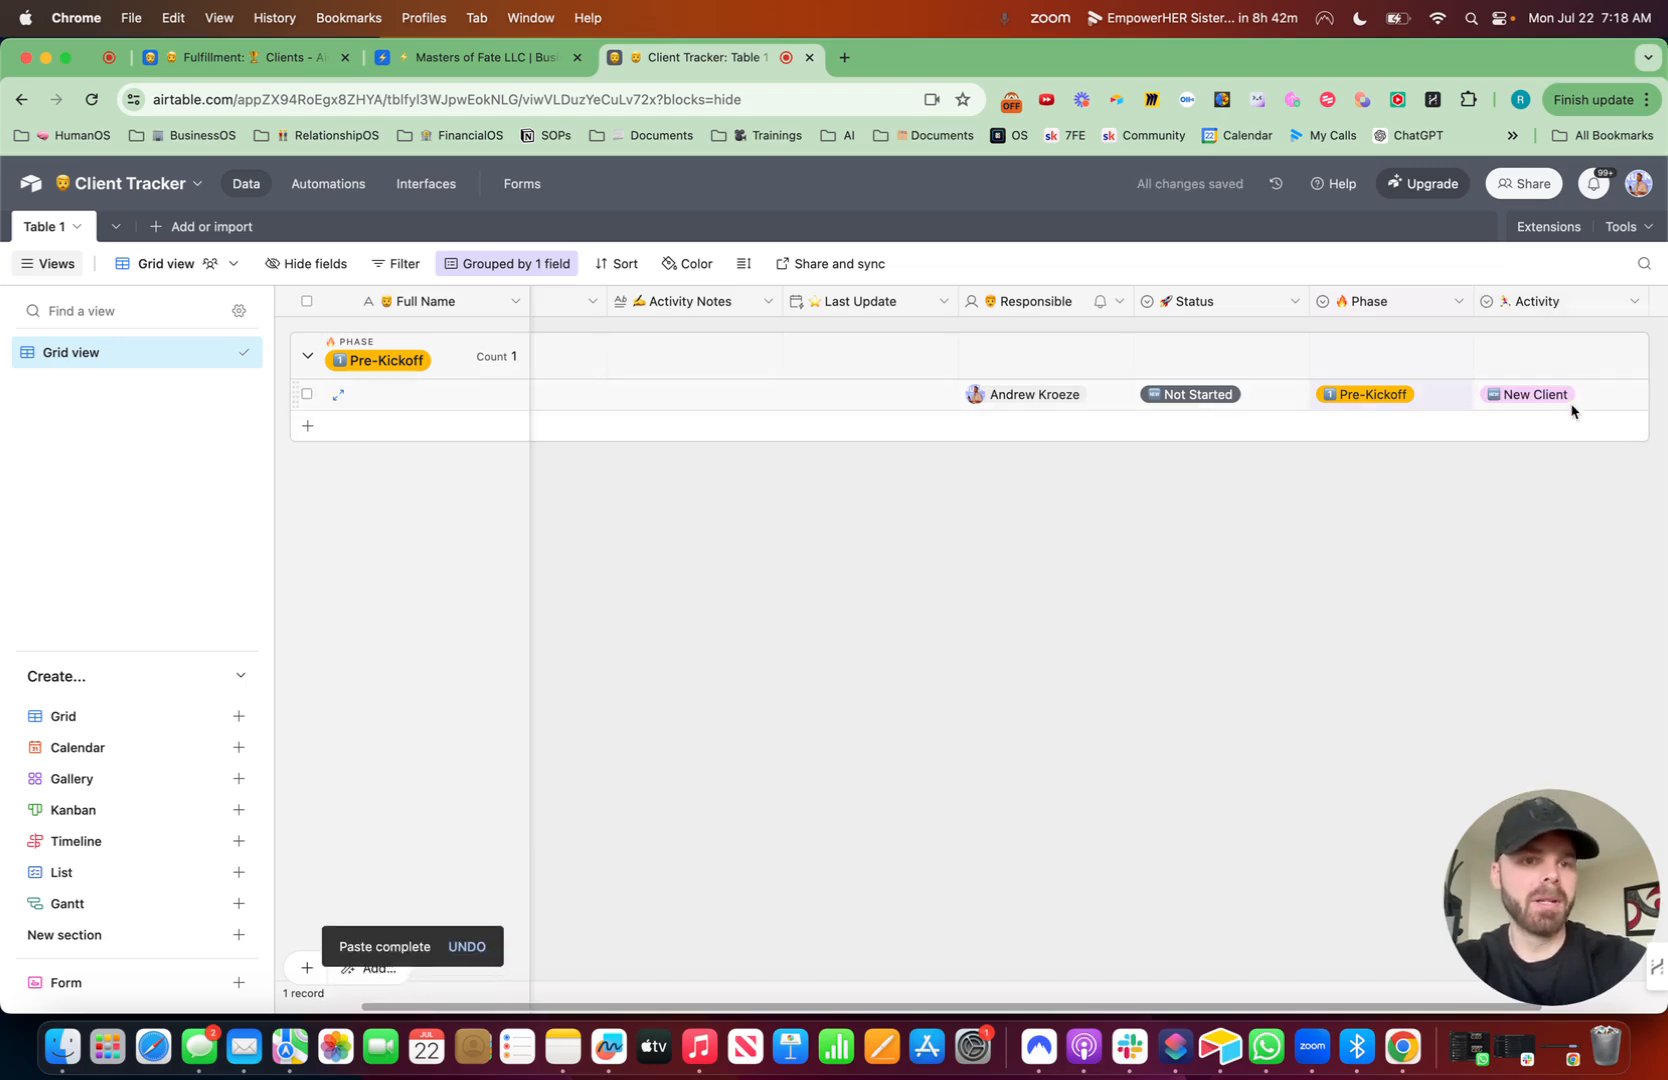
click(1565, 396)
scroll(1570, 540, down, 2)
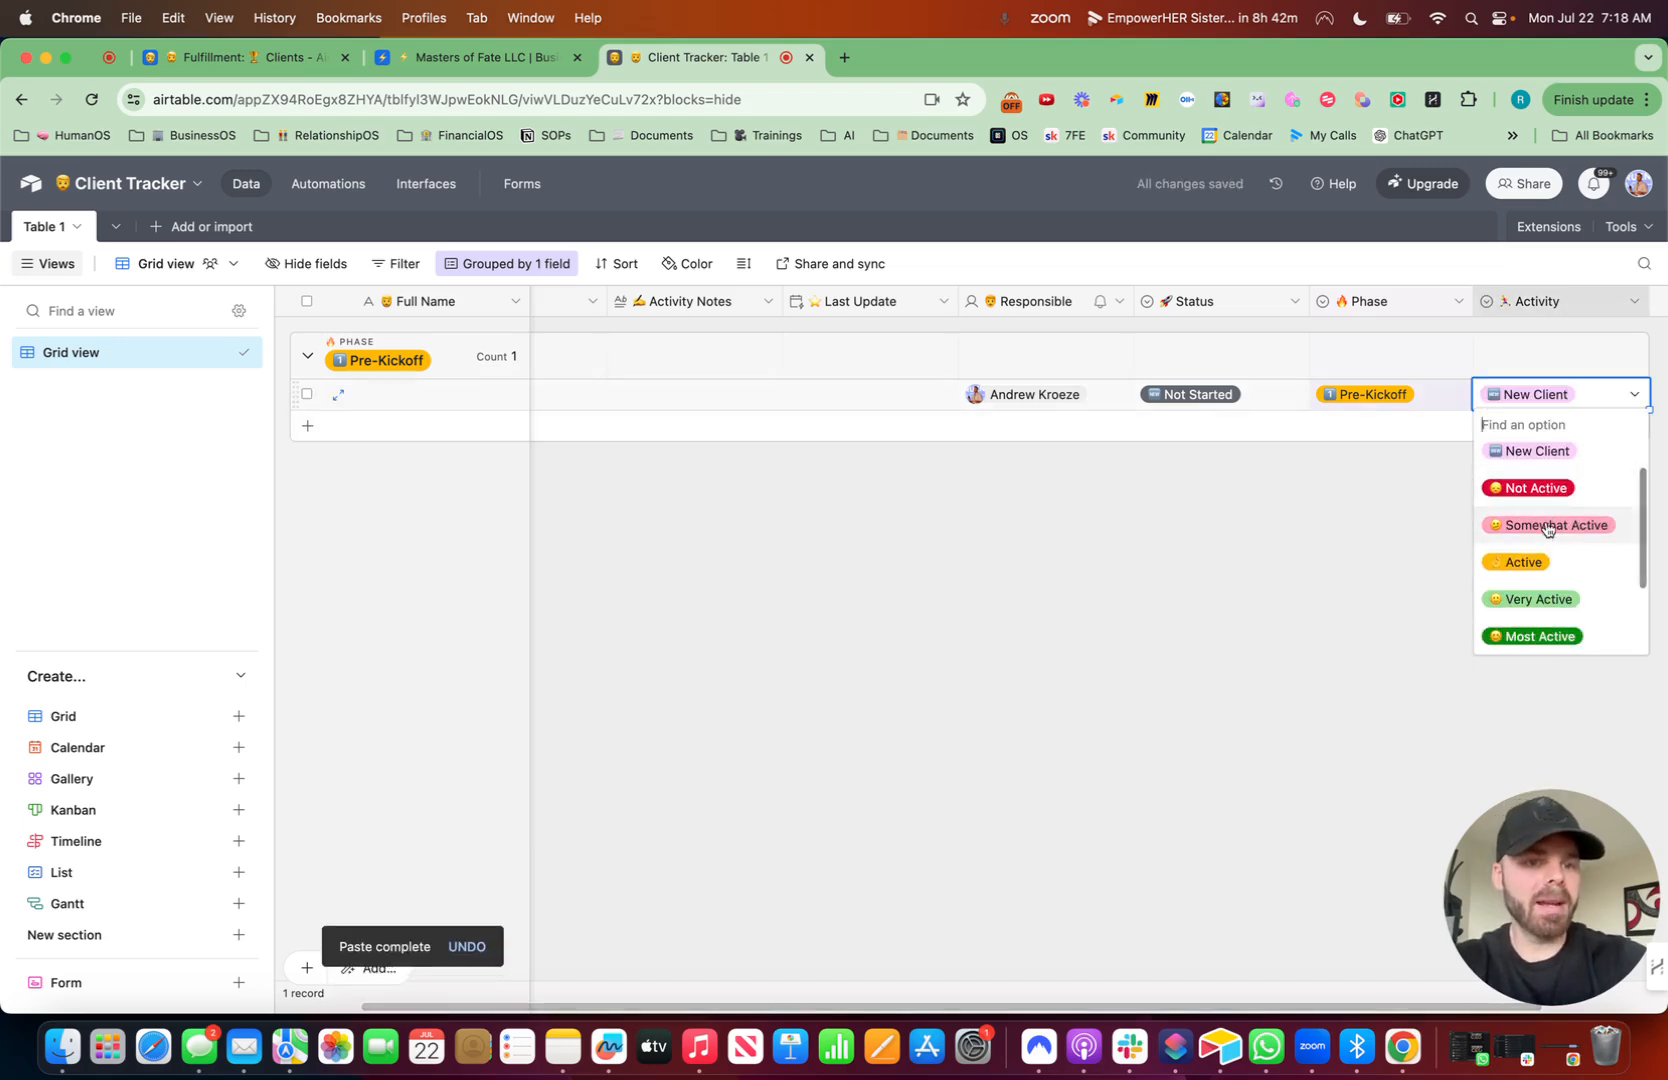
scroll(1535, 573, down, 1)
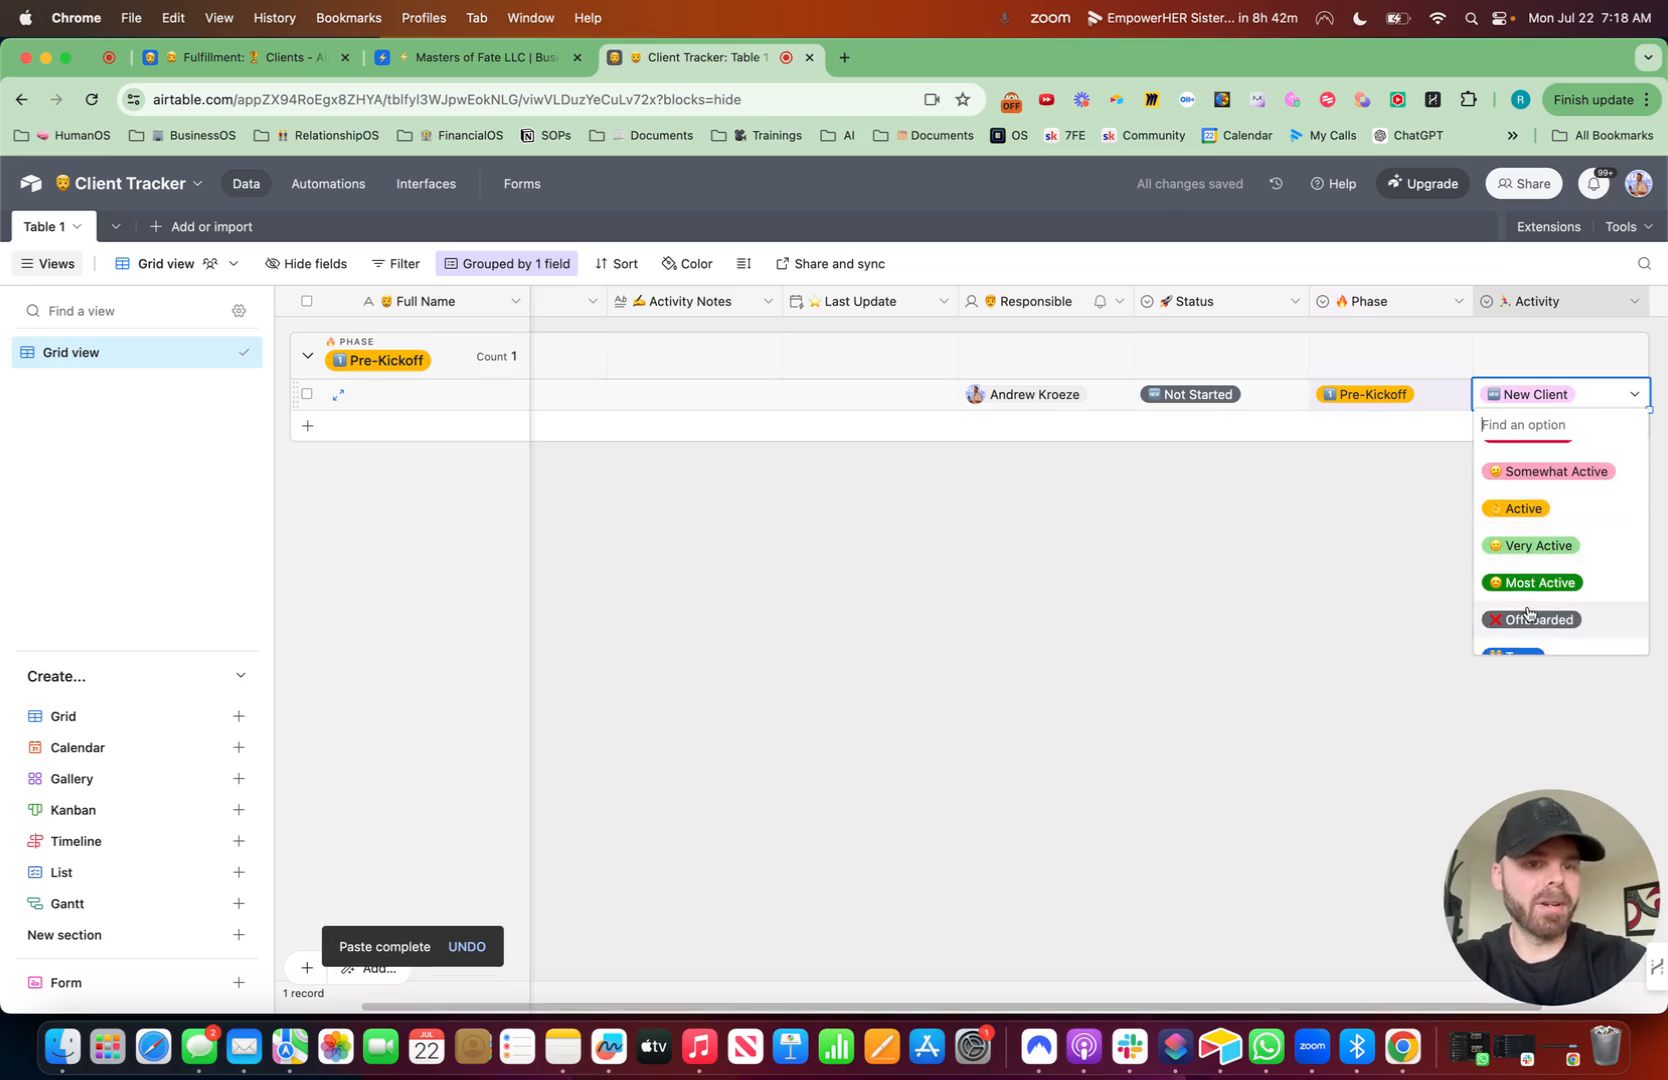
click(1307, 615)
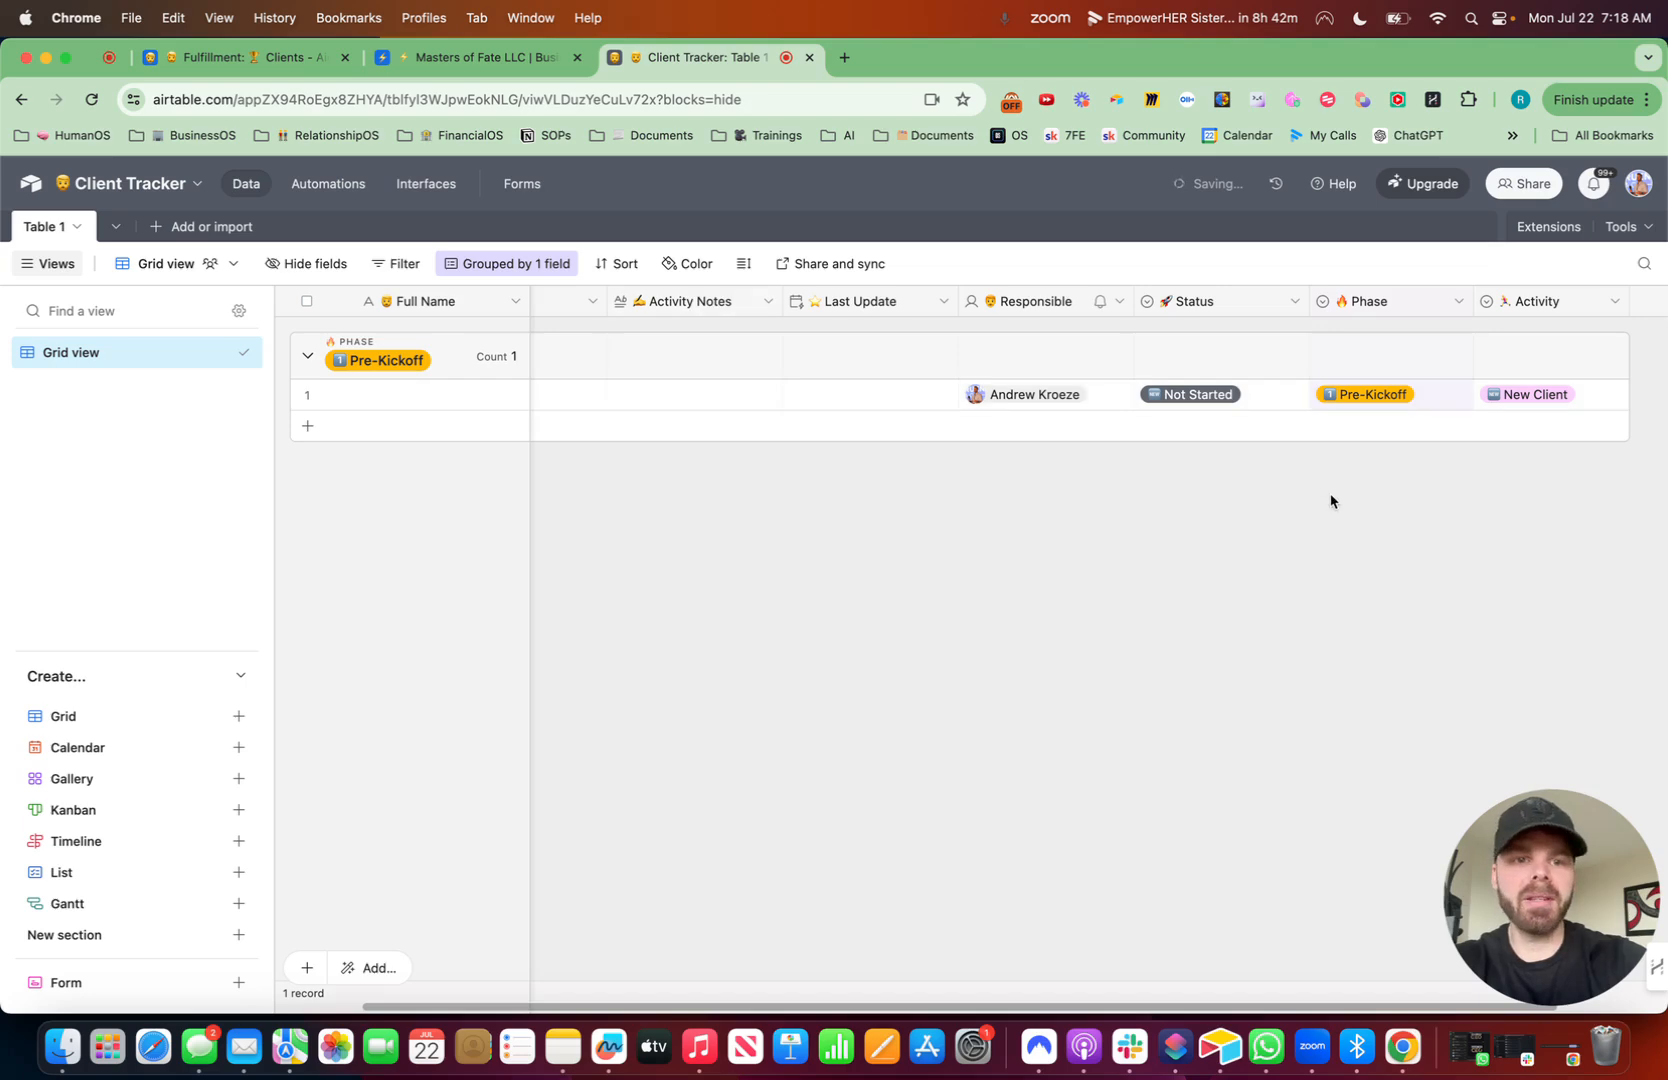
- Edit the Activity field: set the default option to New Client and remove the New Sister and Team options
click(1615, 302)
click(1493, 358)
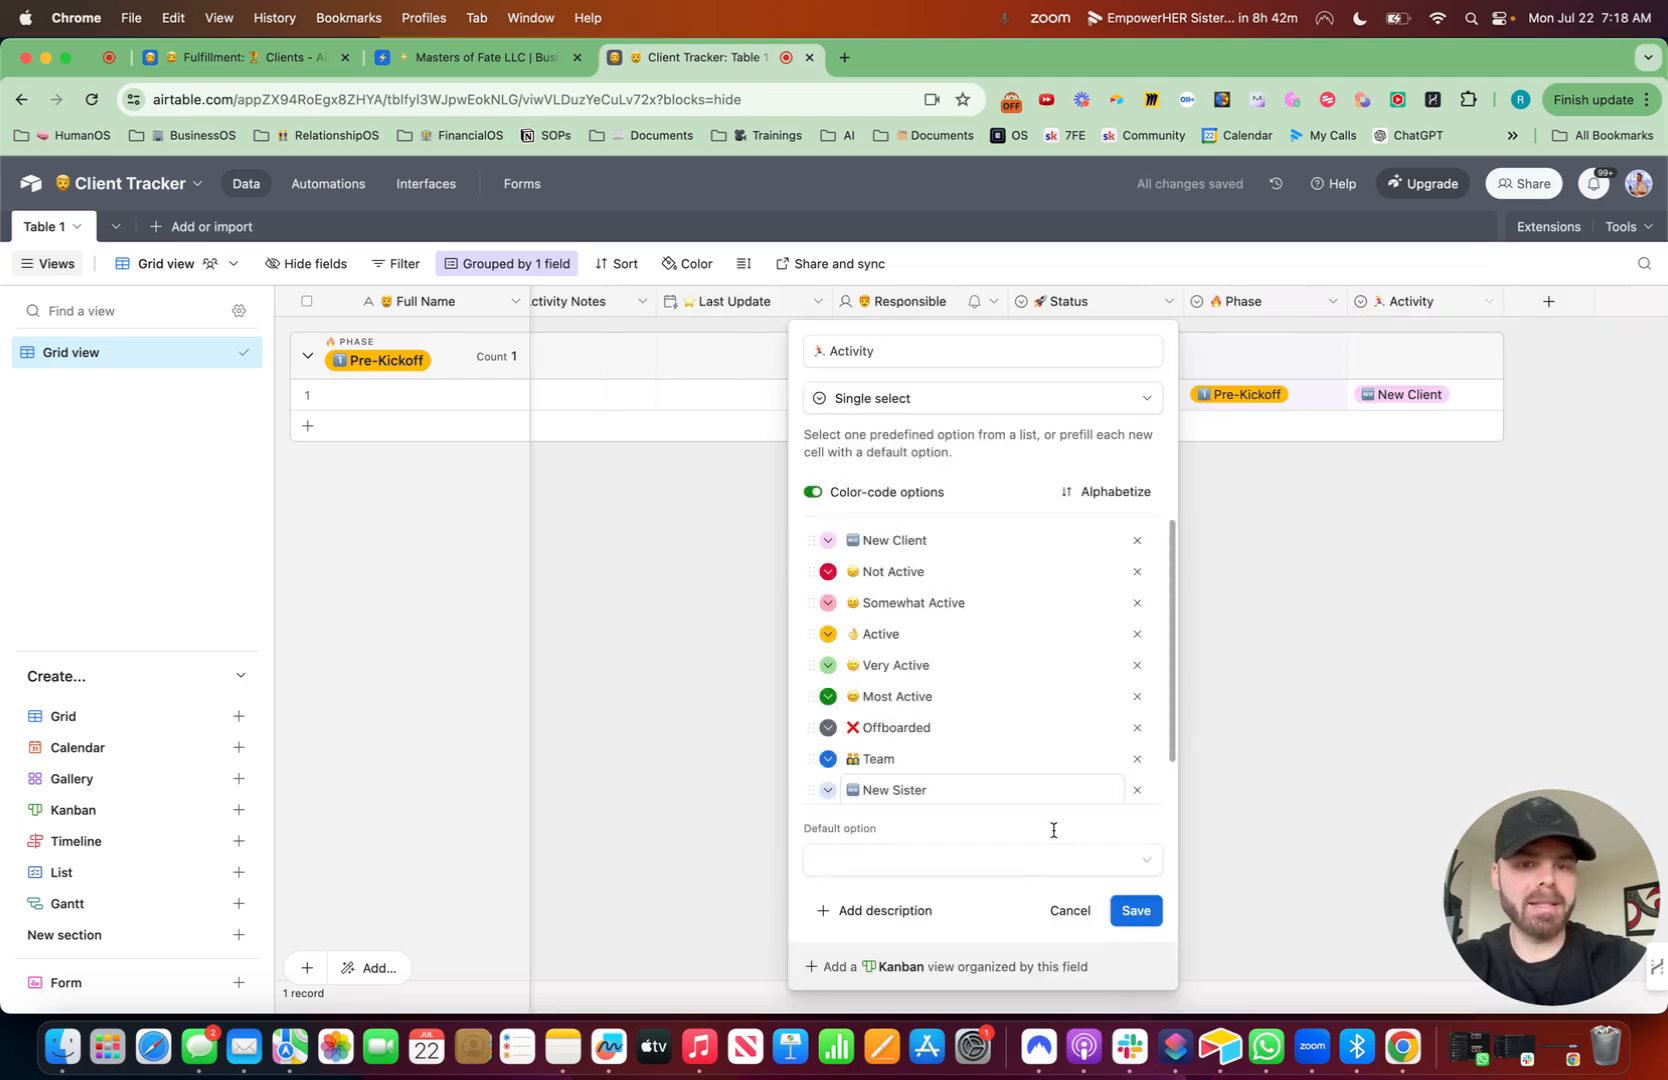
click(950, 870)
click(897, 845)
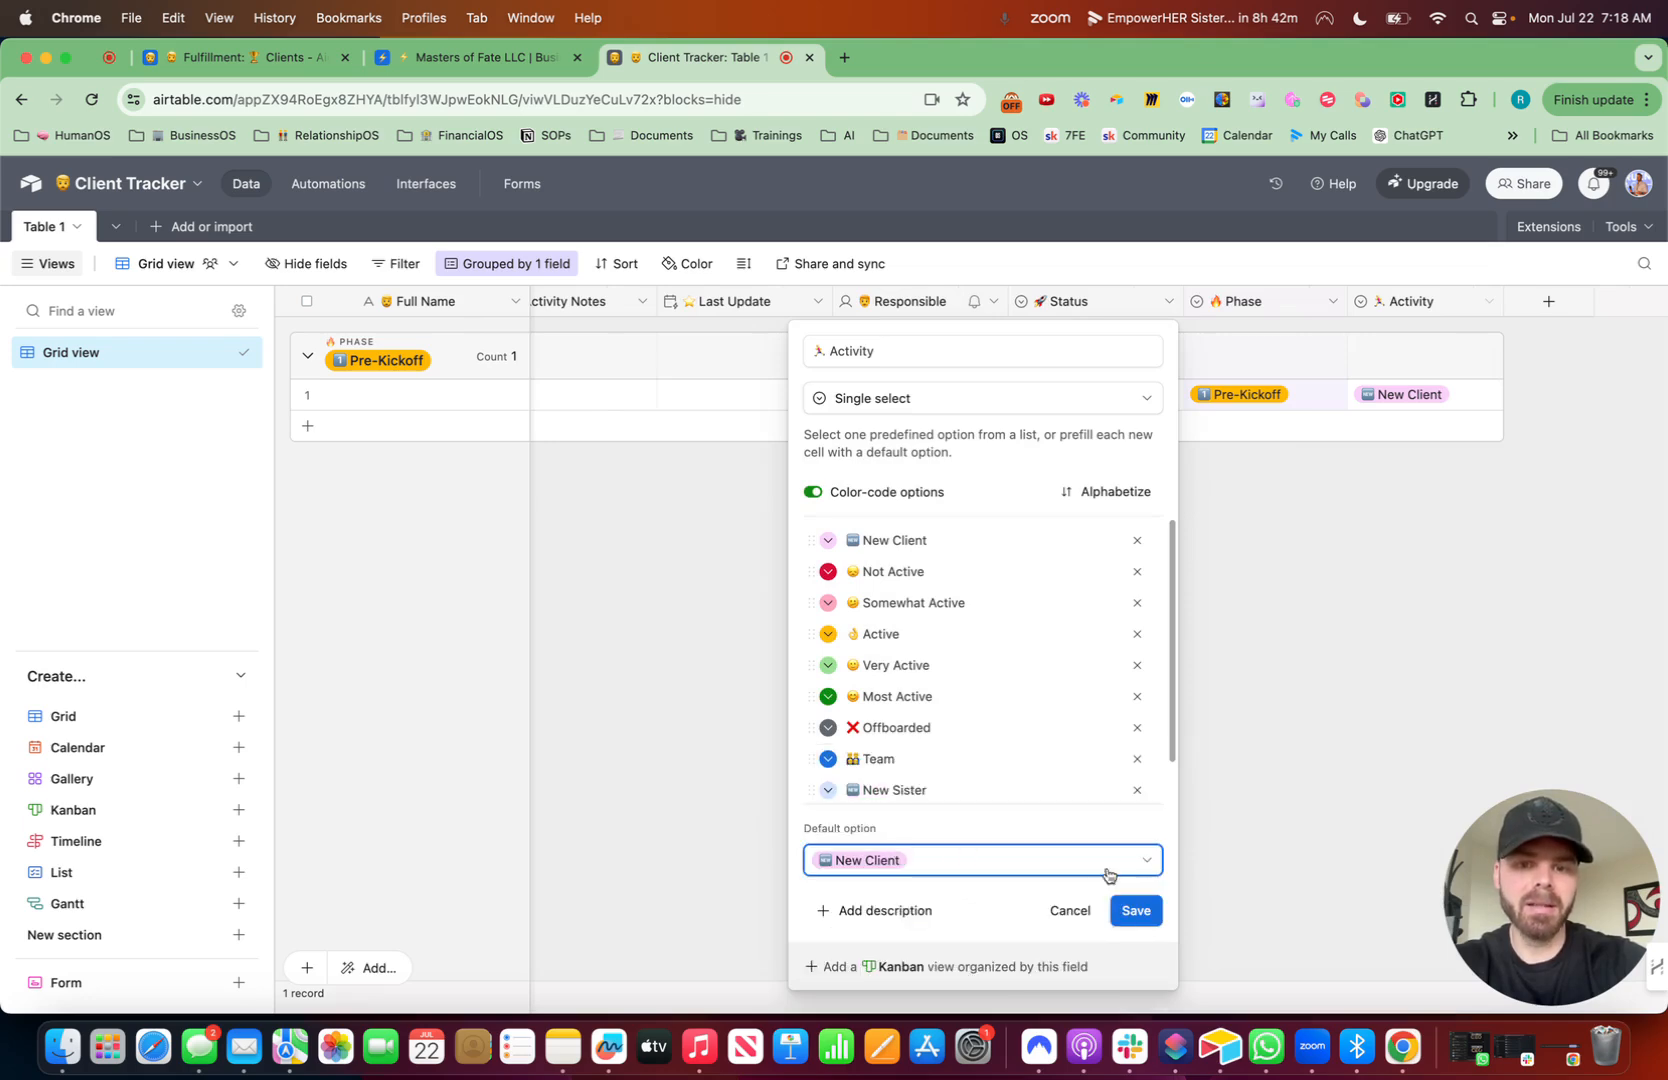
click(1137, 790)
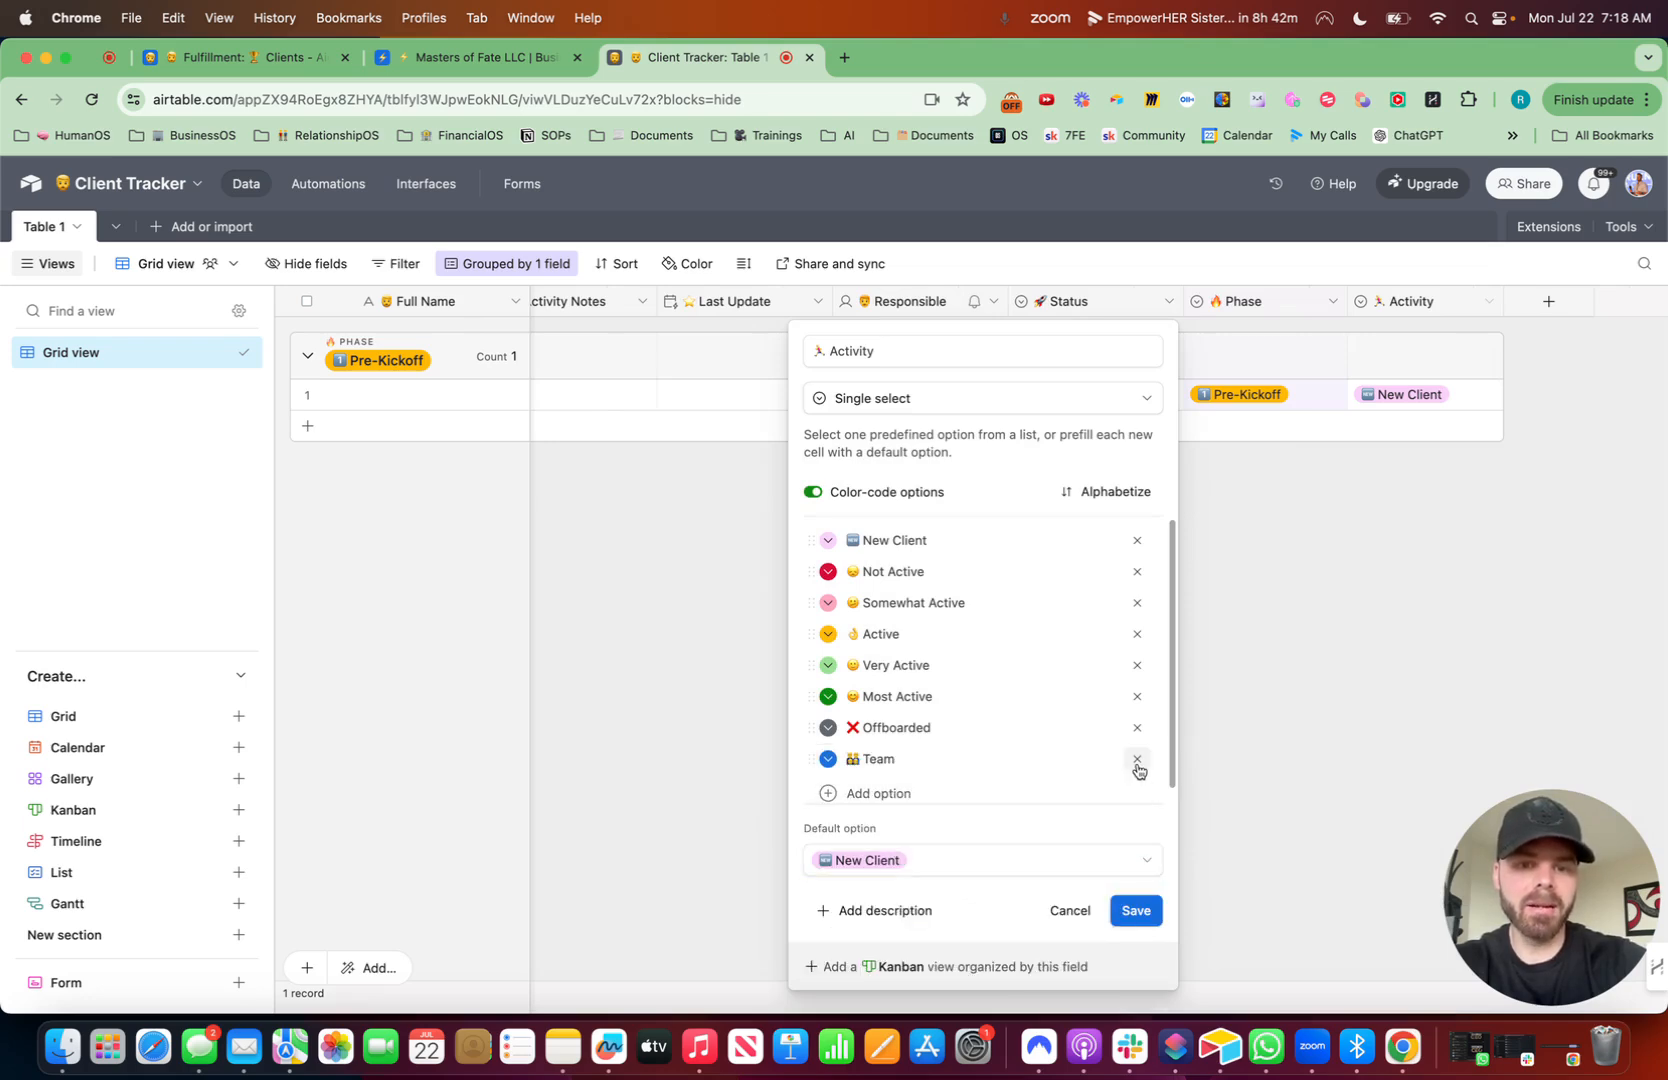
click(1137, 768)
click(1141, 892)
click(1017, 680)
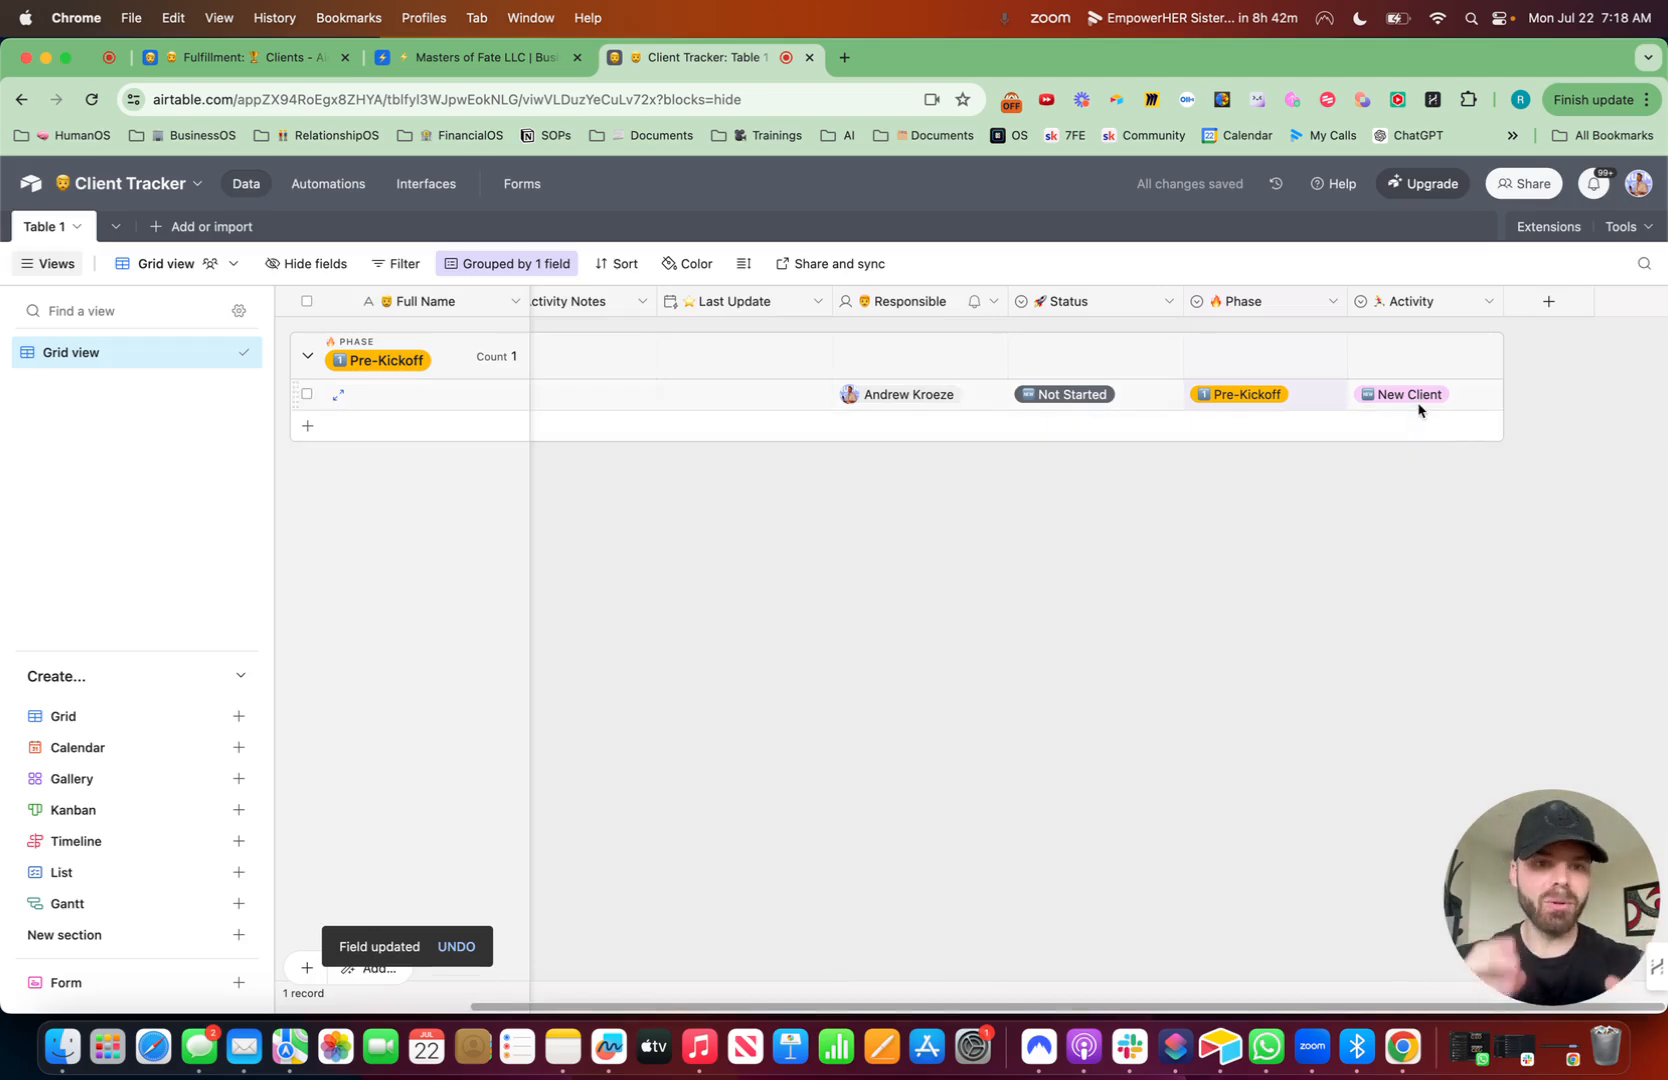
- Edit the Phase field: set the default option to Pre-Kickoff, remove the MoB and Elder options, and confirm
click(1333, 301)
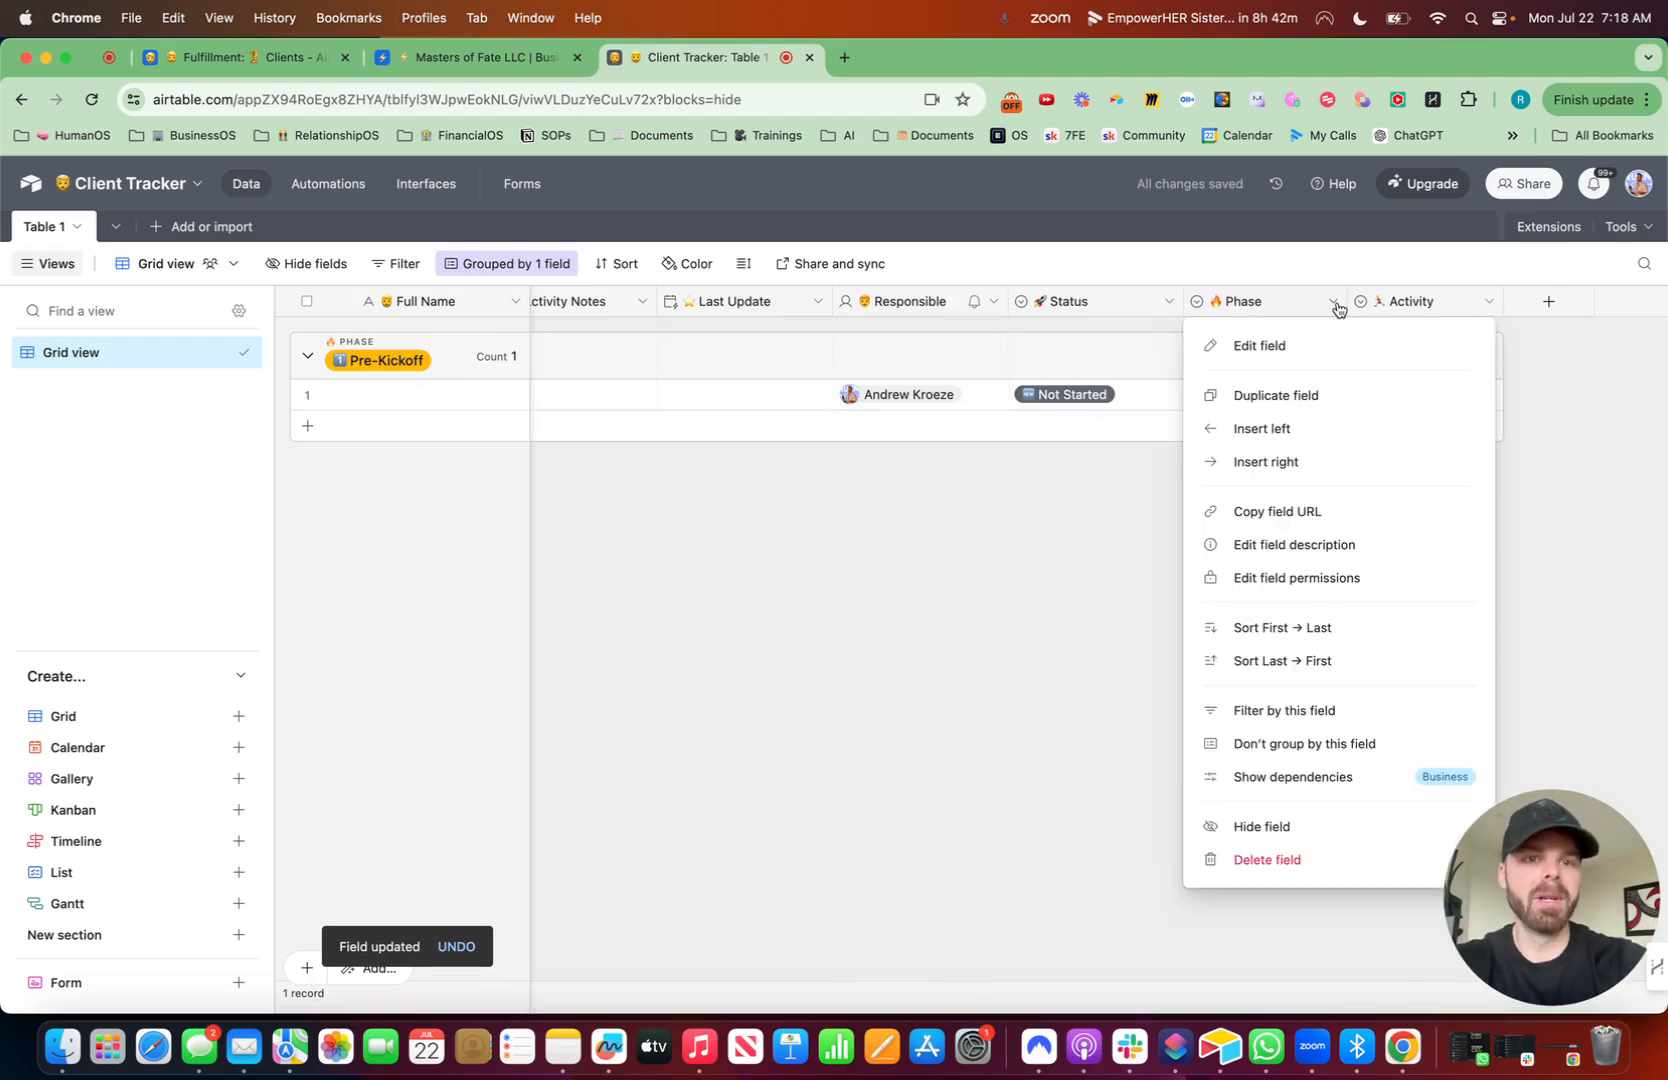
click(1298, 352)
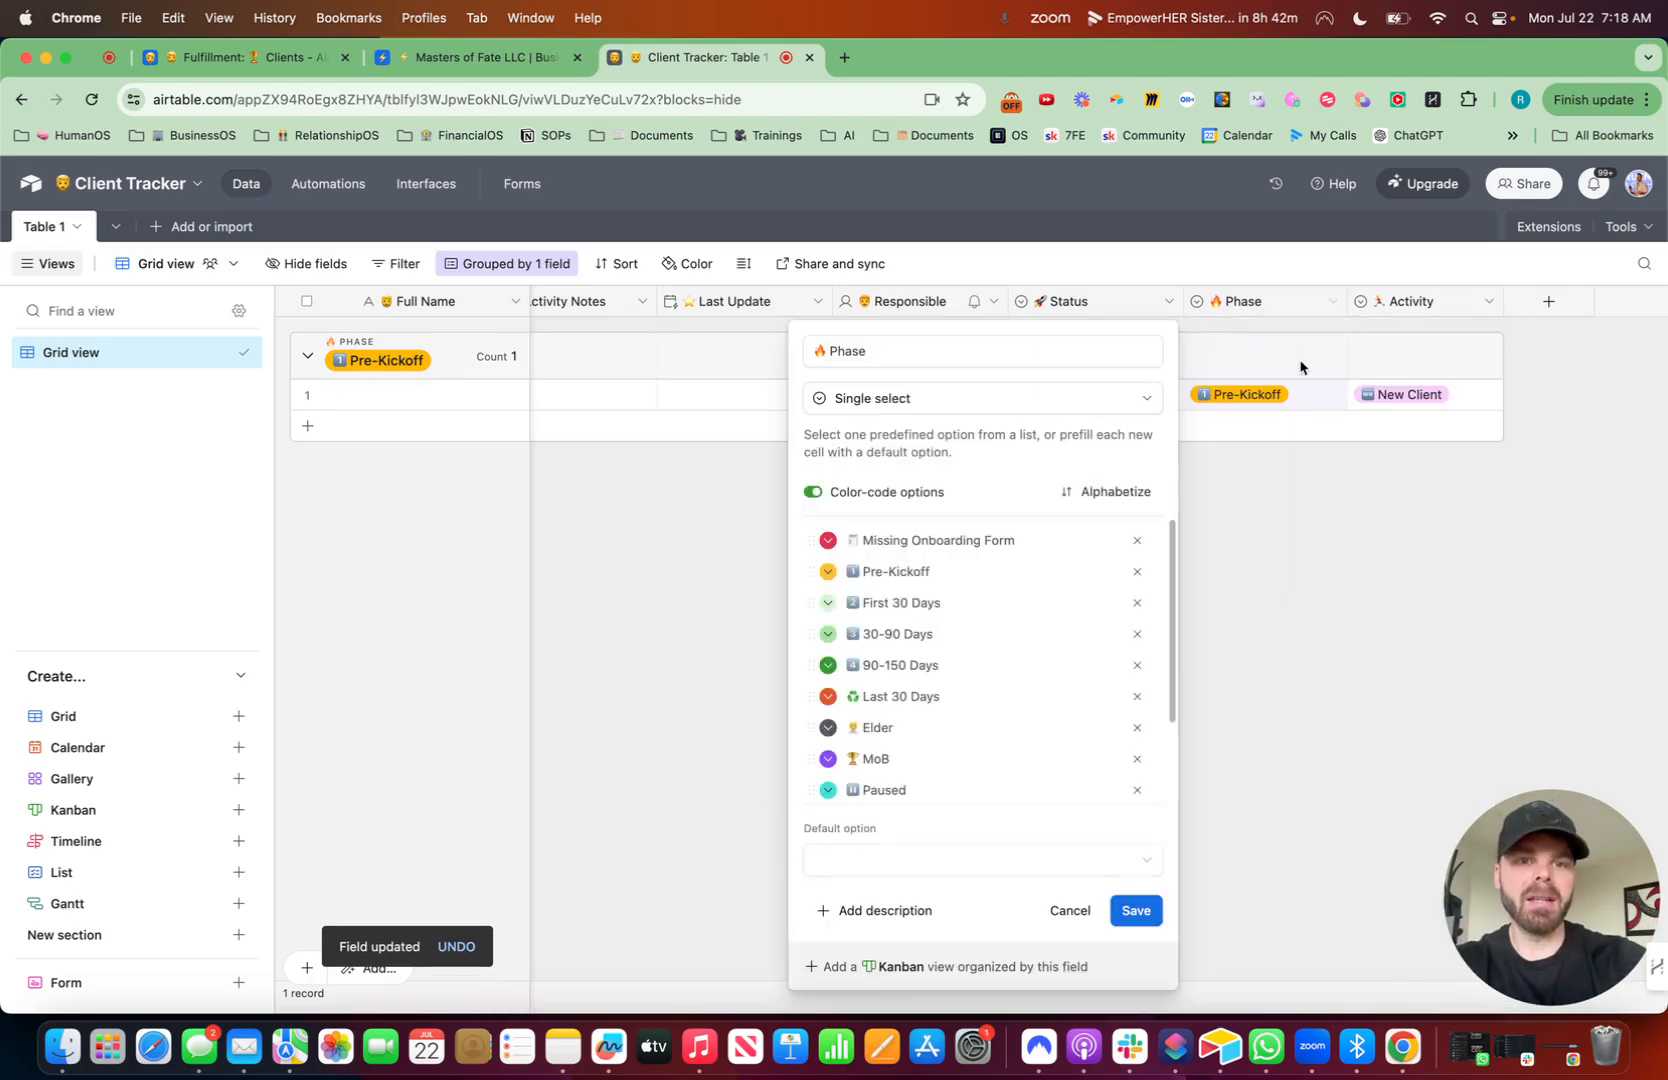
click(874, 863)
click(894, 885)
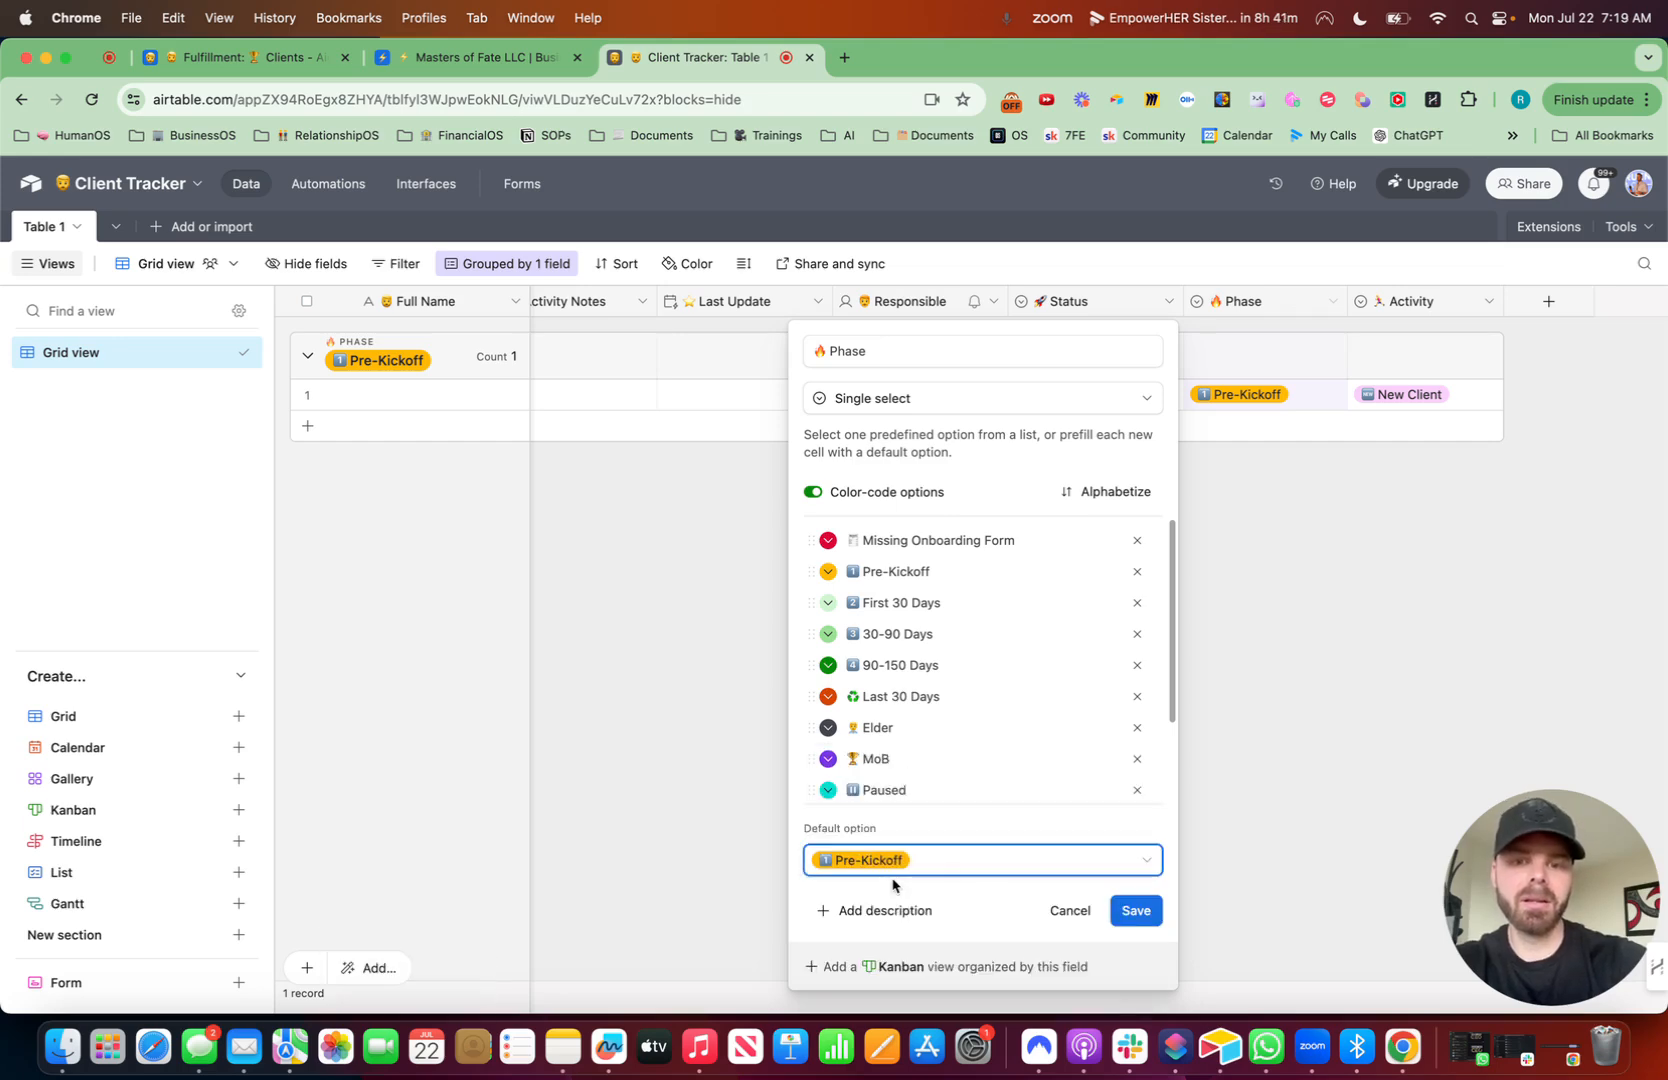
click(1137, 758)
click(1137, 728)
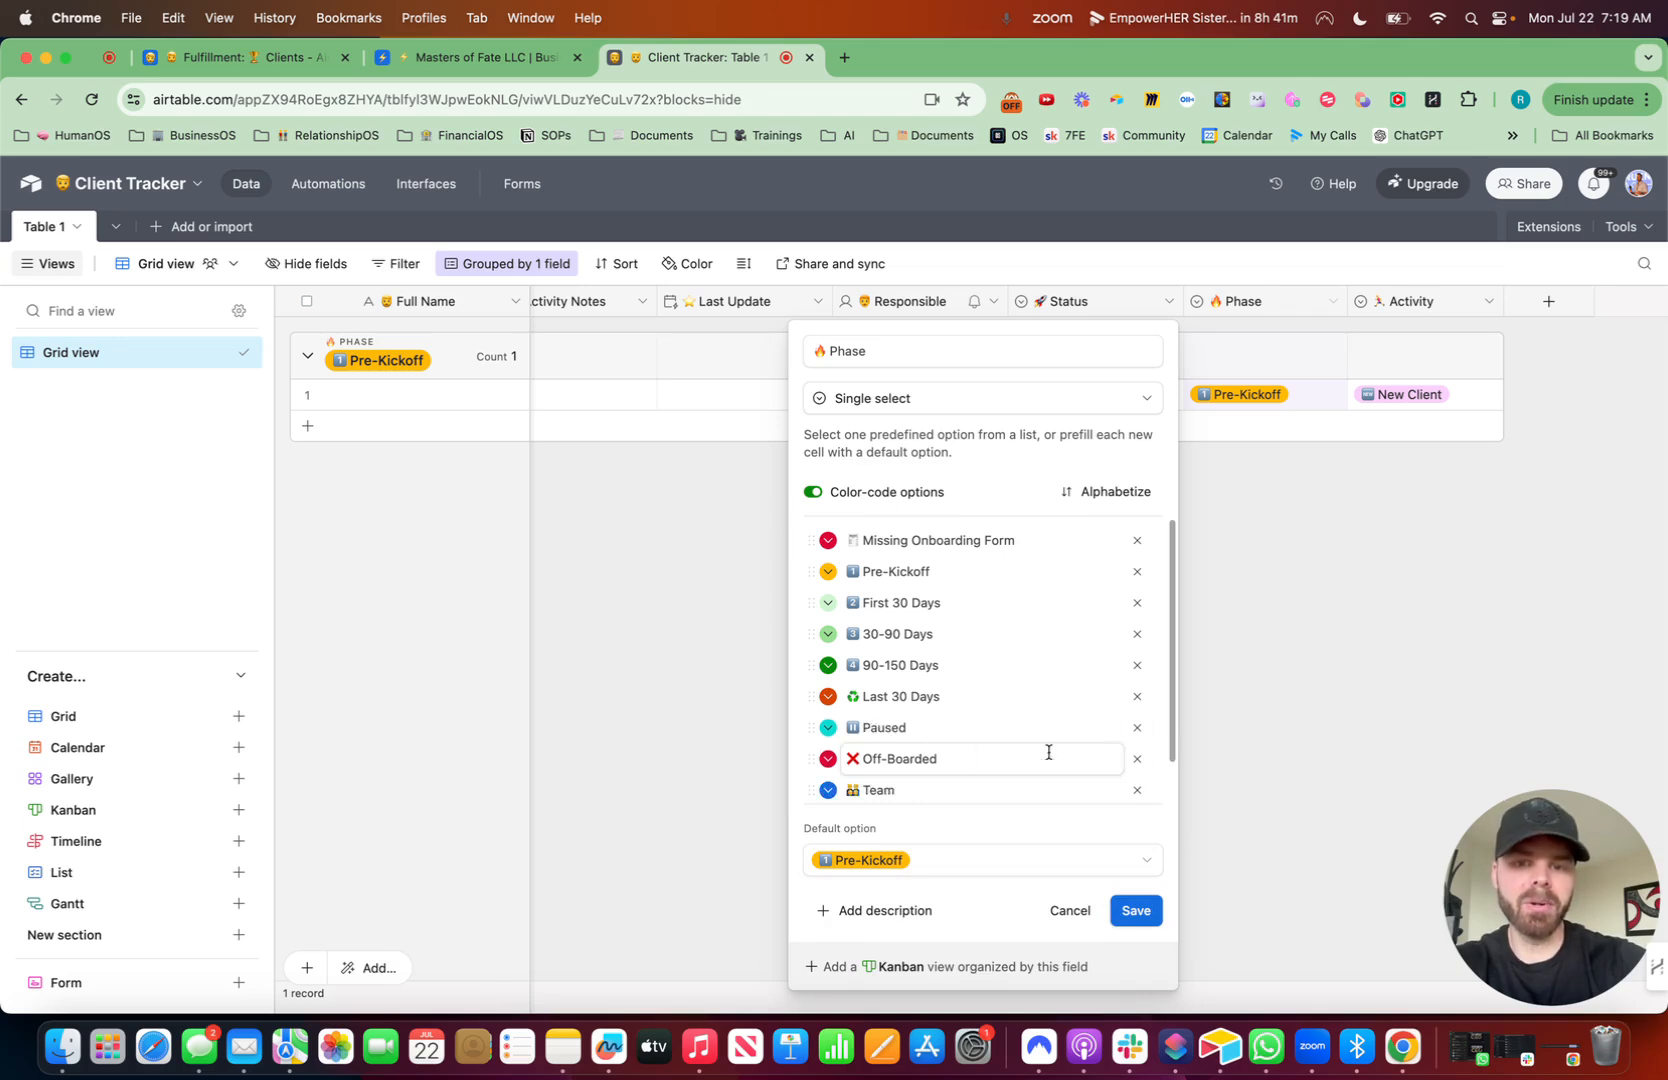
scroll(998, 708, down, 1)
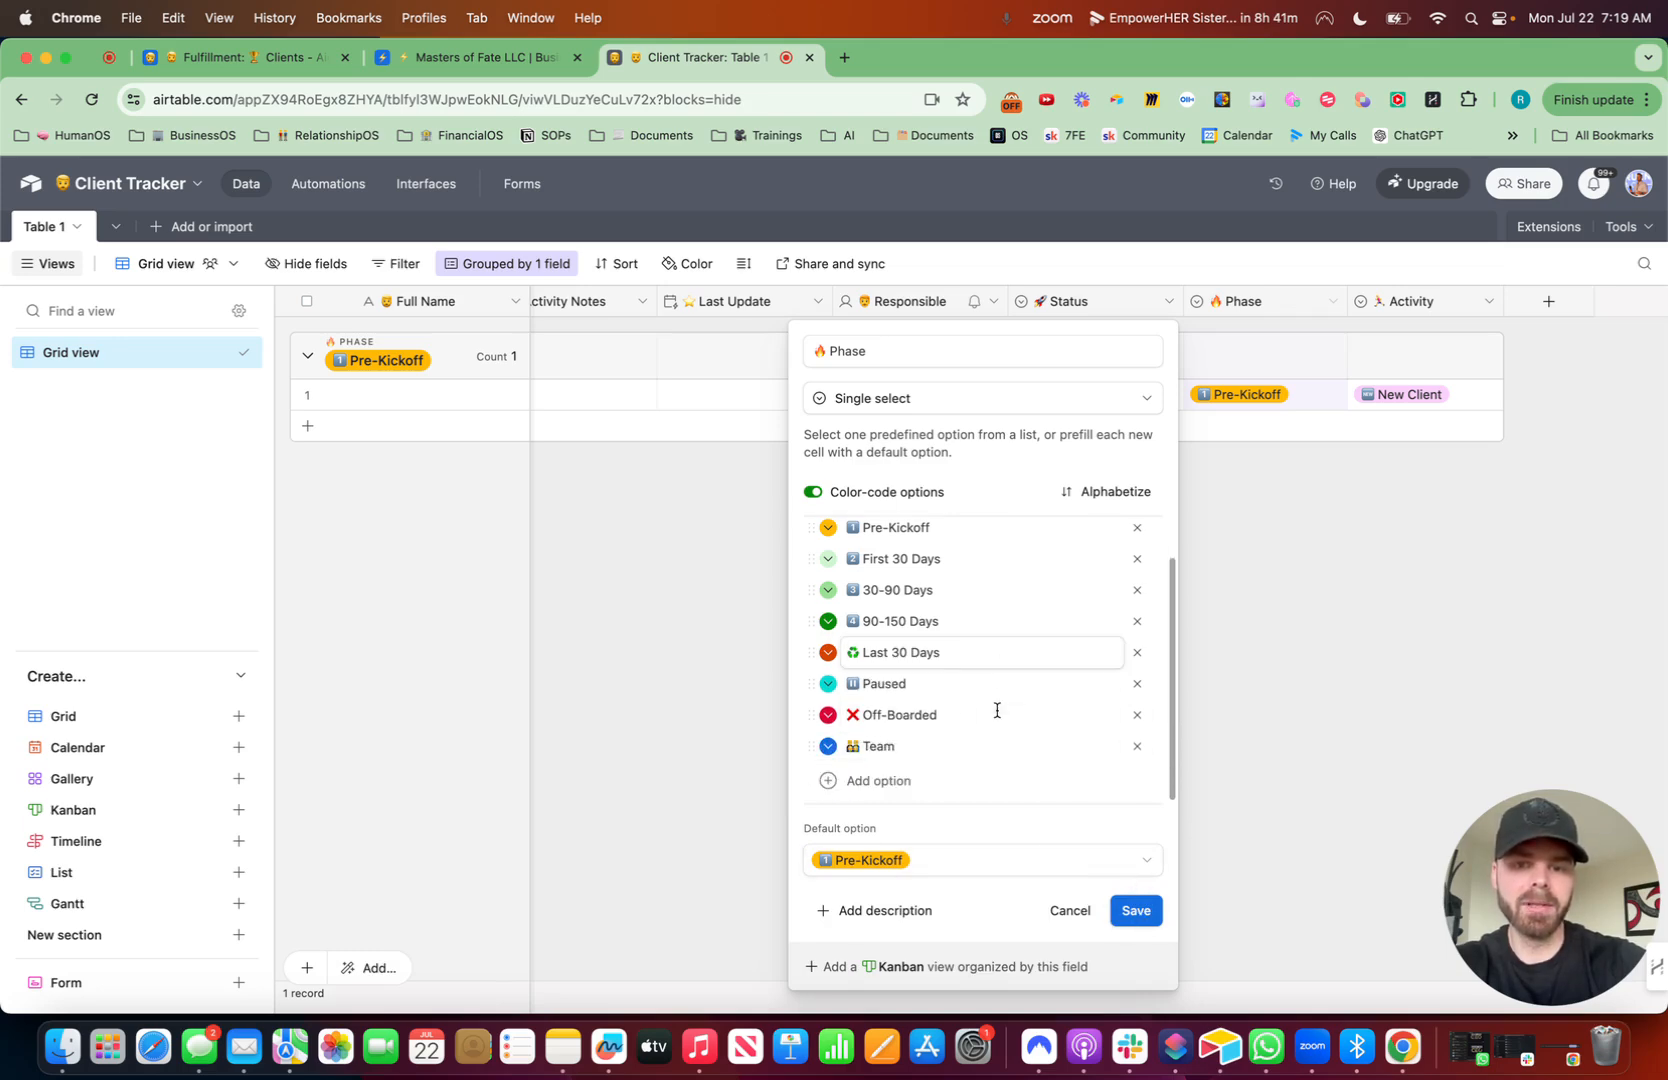
click(1136, 910)
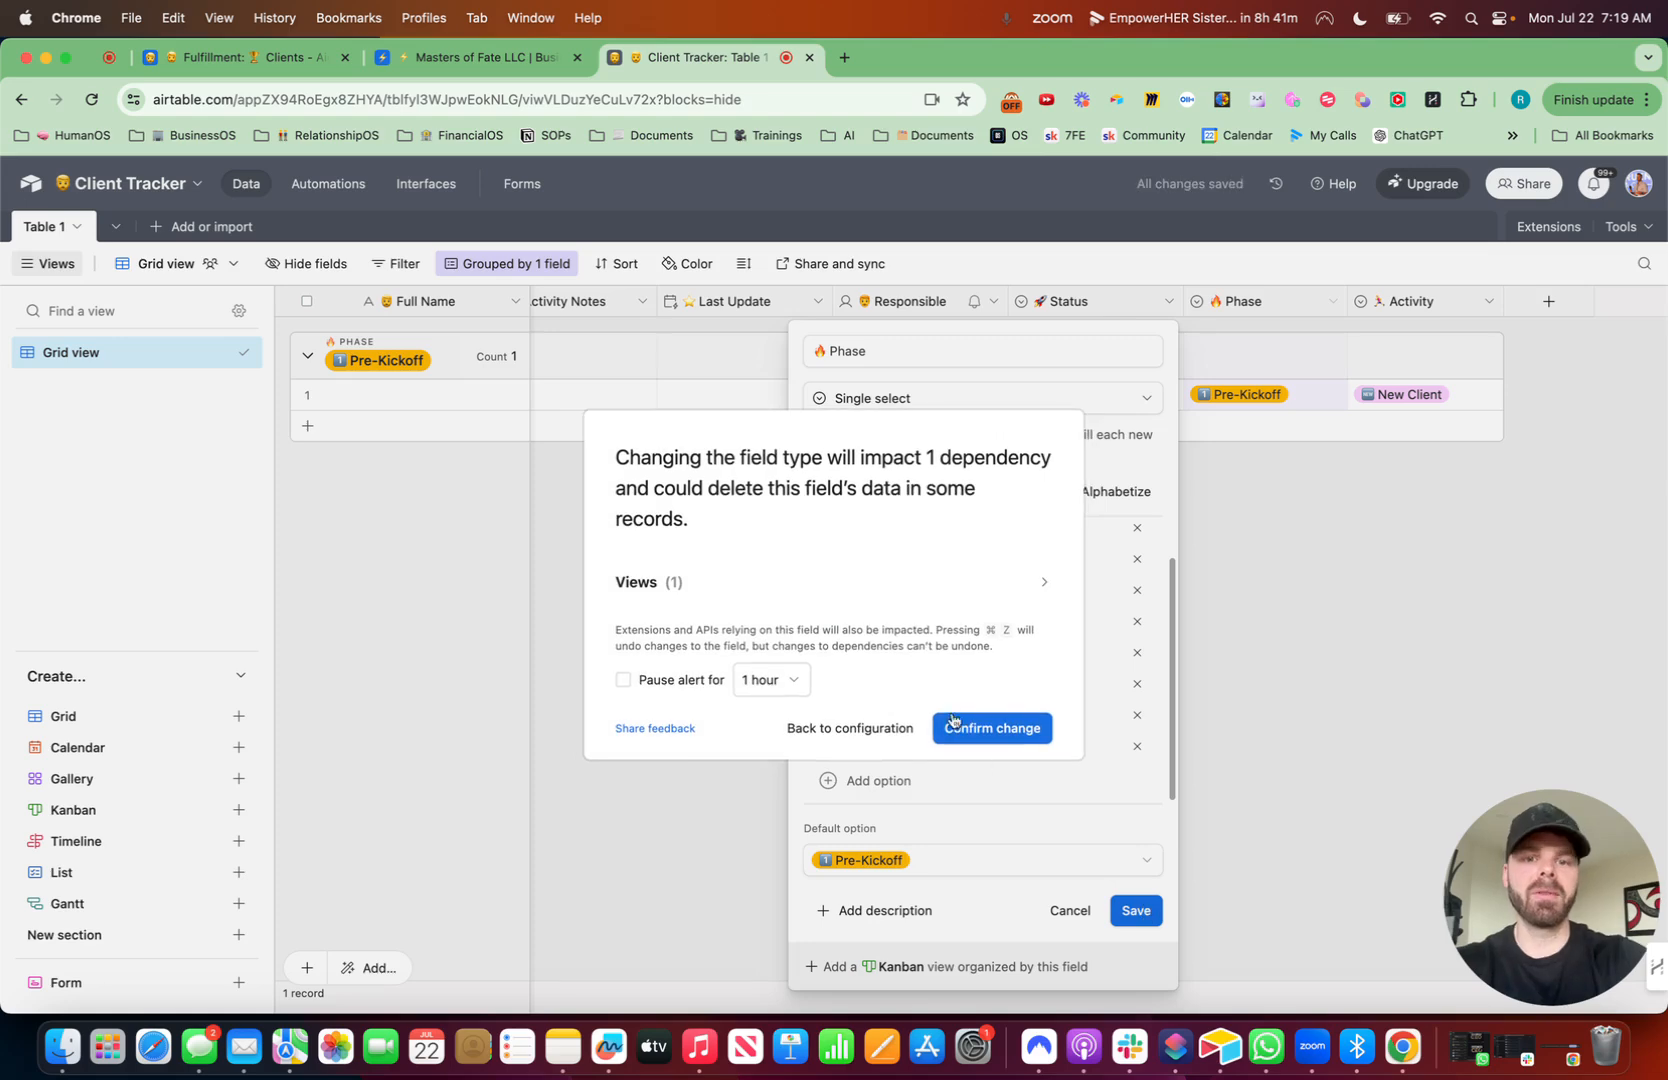
click(984, 730)
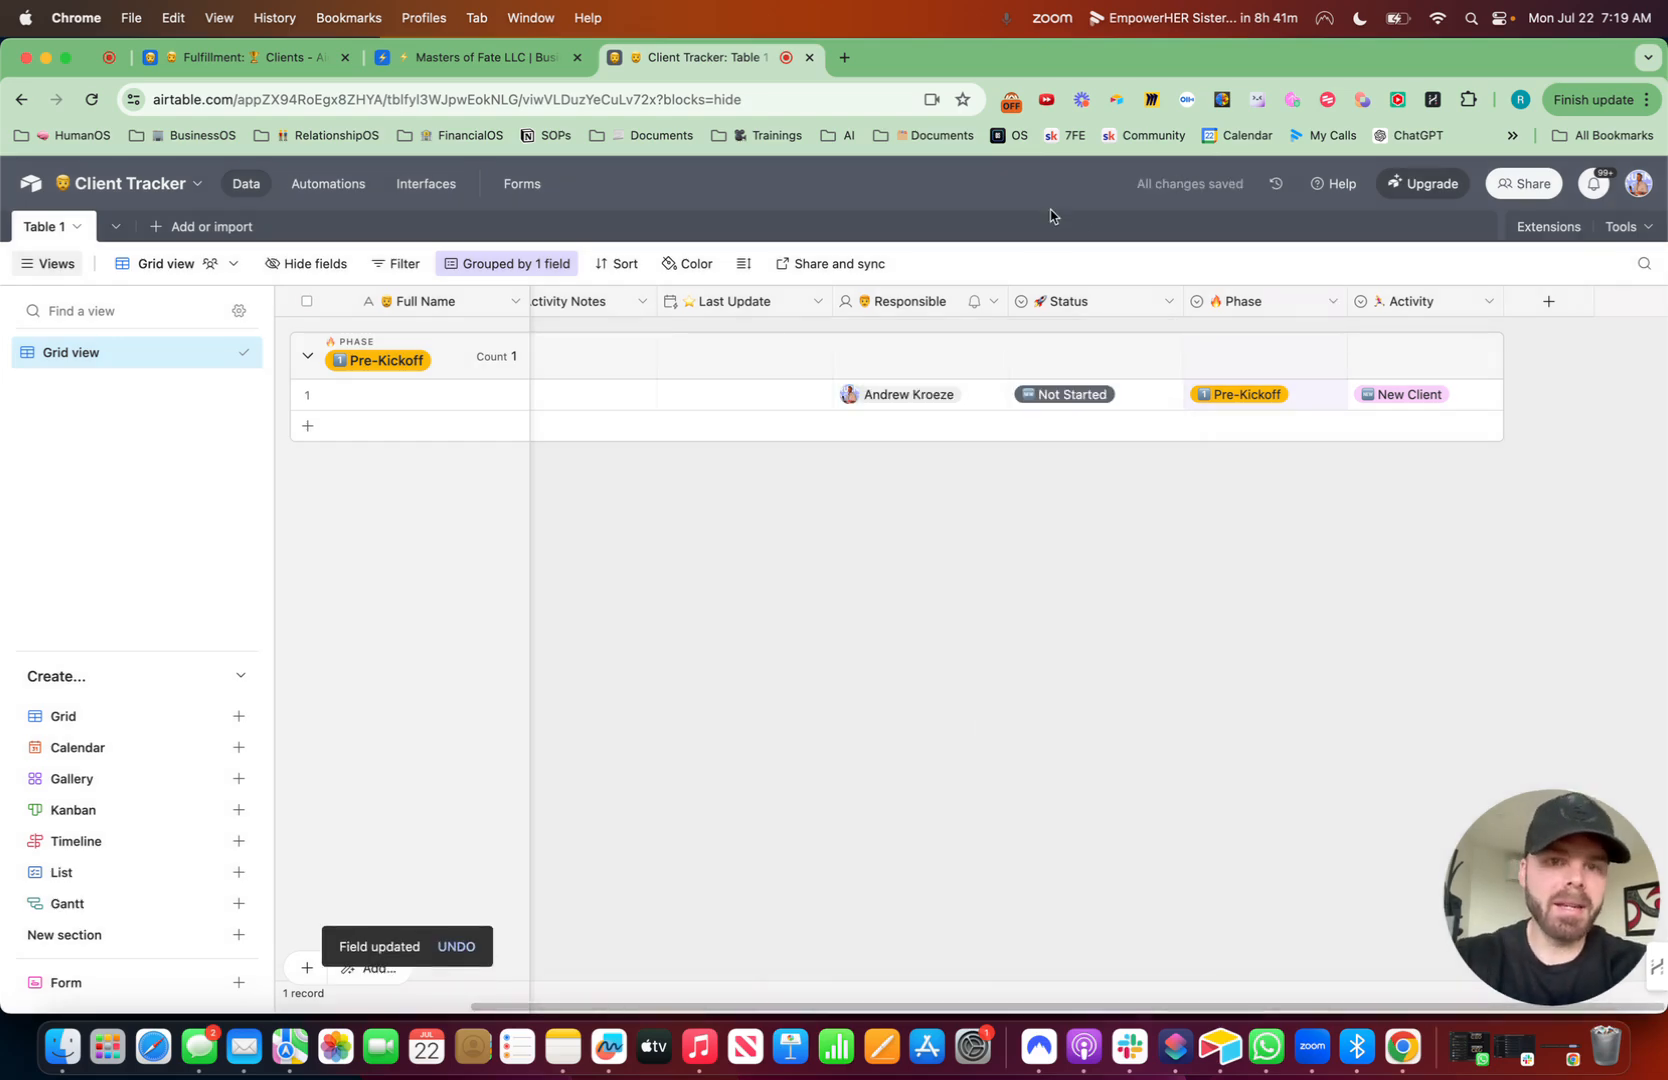
- Set the Status field's default option to Not Started
click(1165, 301)
click(1085, 343)
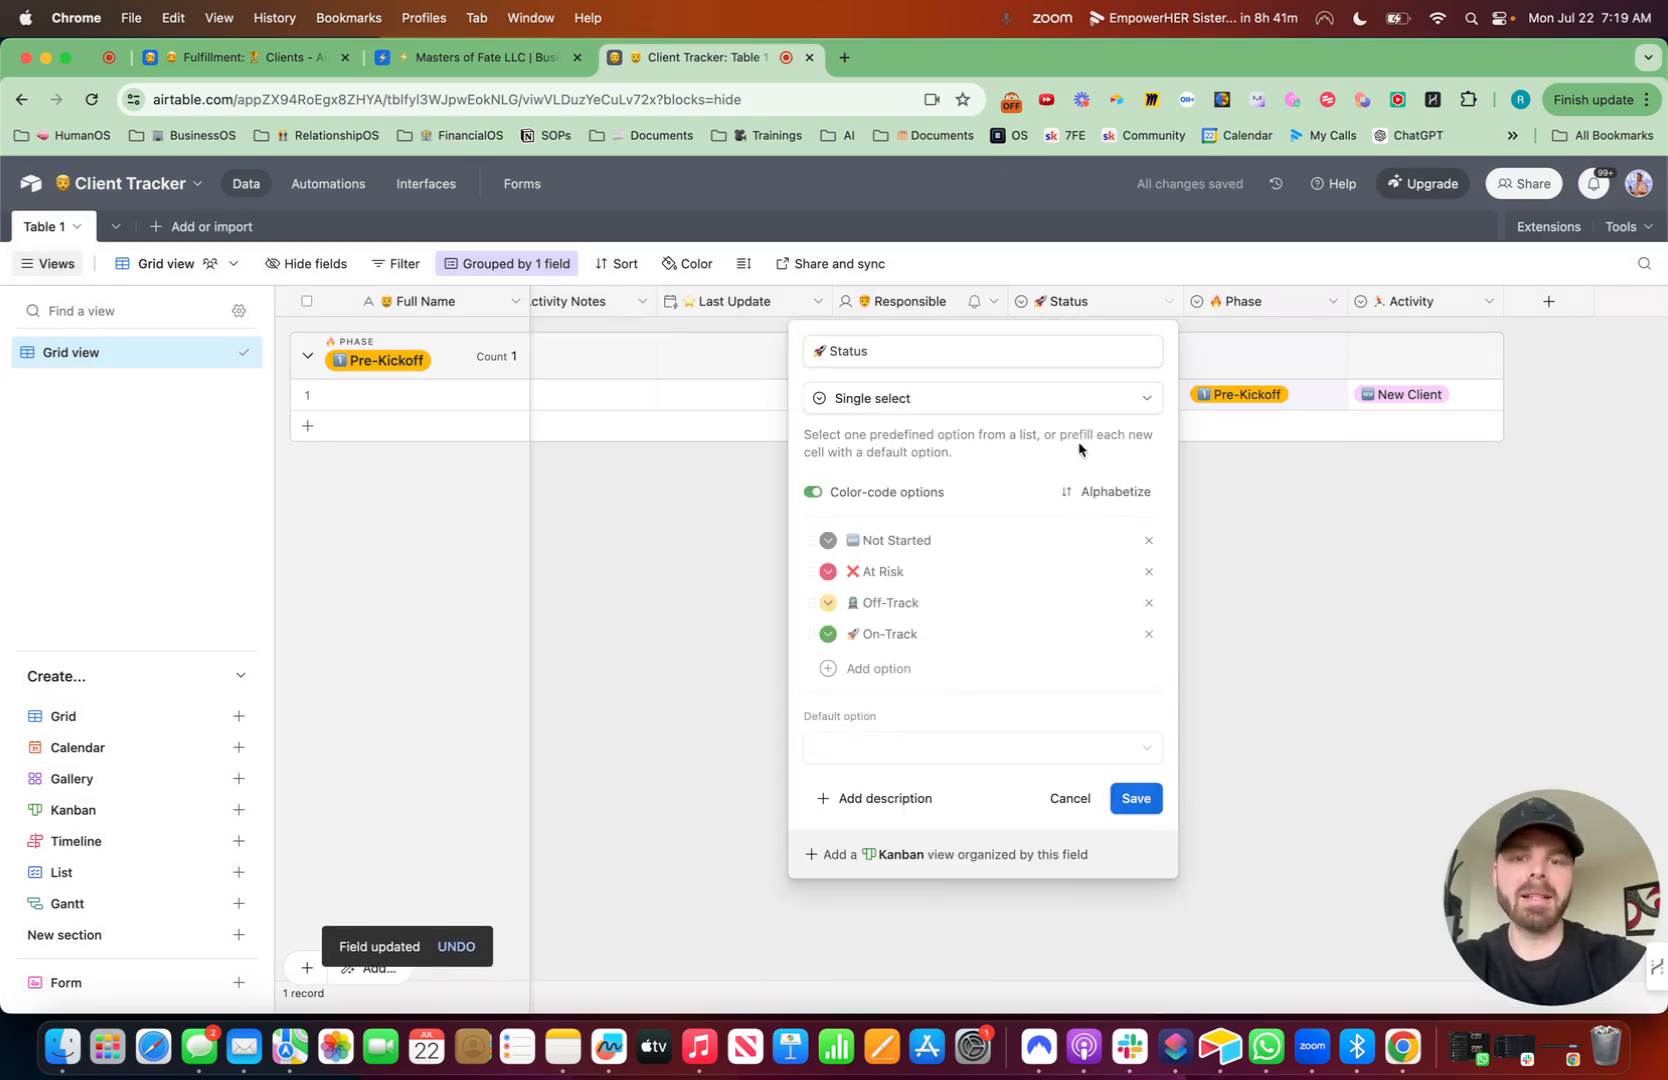
click(882, 752)
click(867, 858)
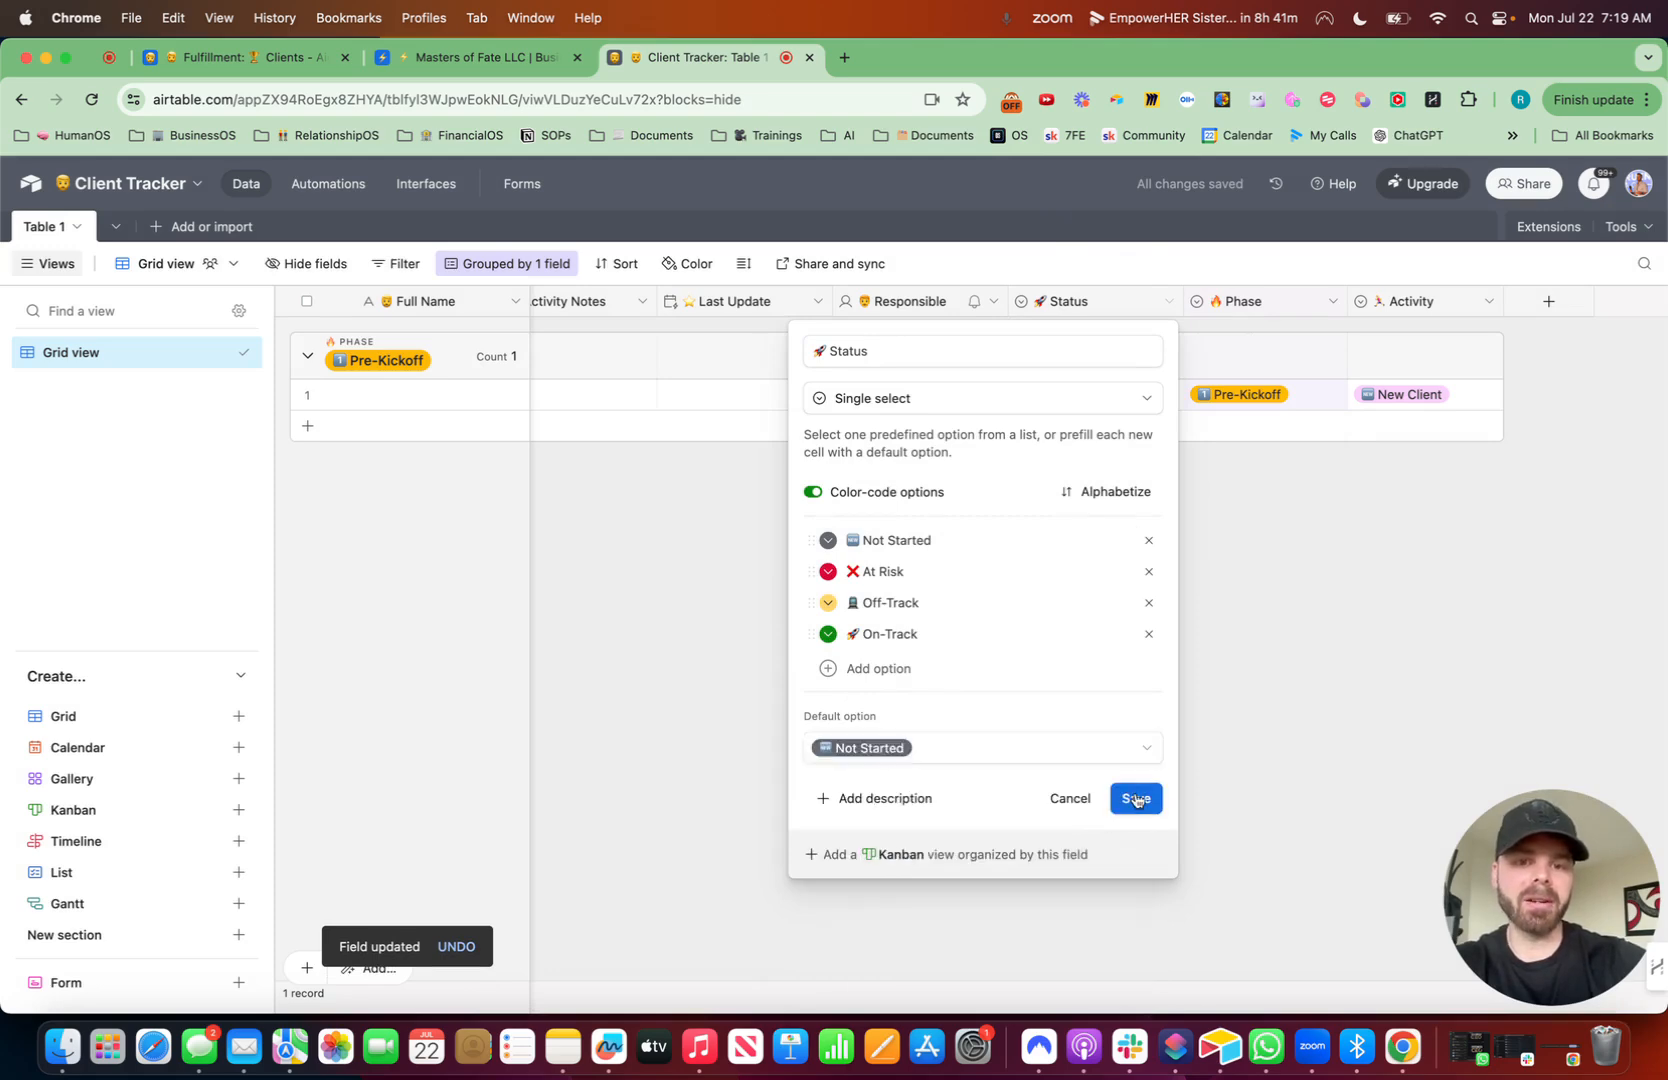
click(1135, 798)
- Copy a Needs Outreach Check-in Status cell from the Clients table in the Masters of Fate base
click(481, 58)
scroll(1152, 388, right, 5)
click(1143, 400)
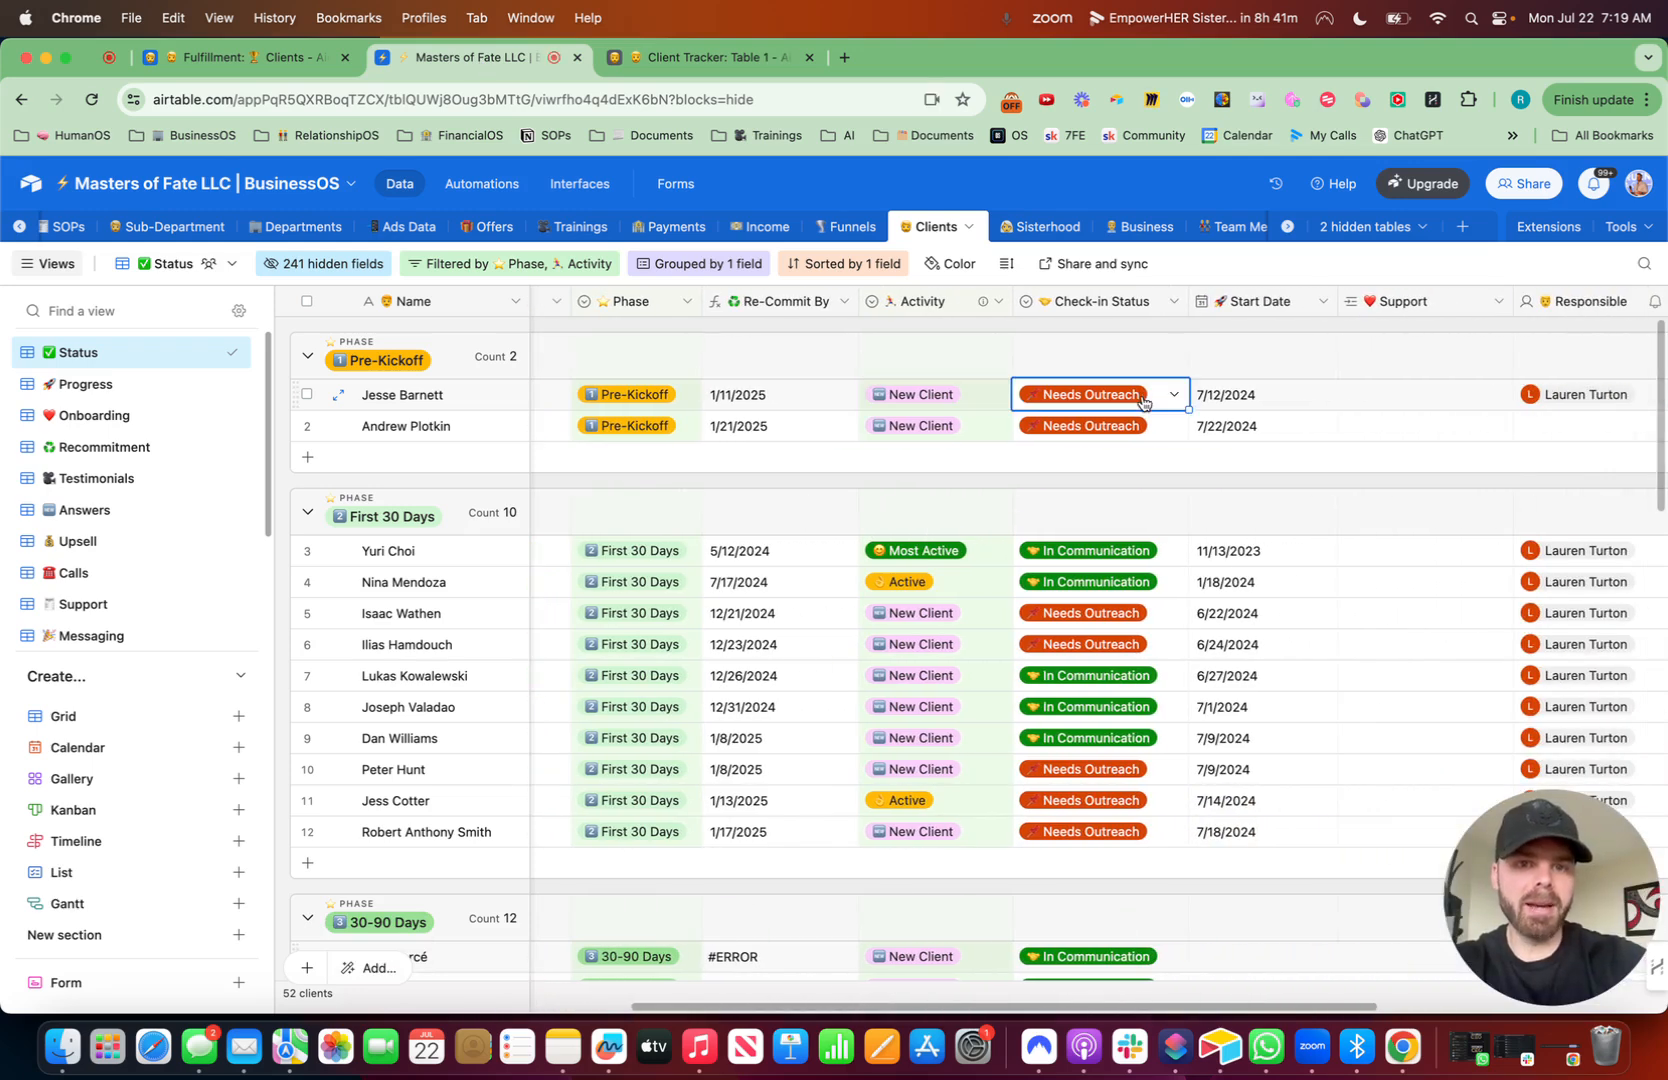
key(cmd+c)
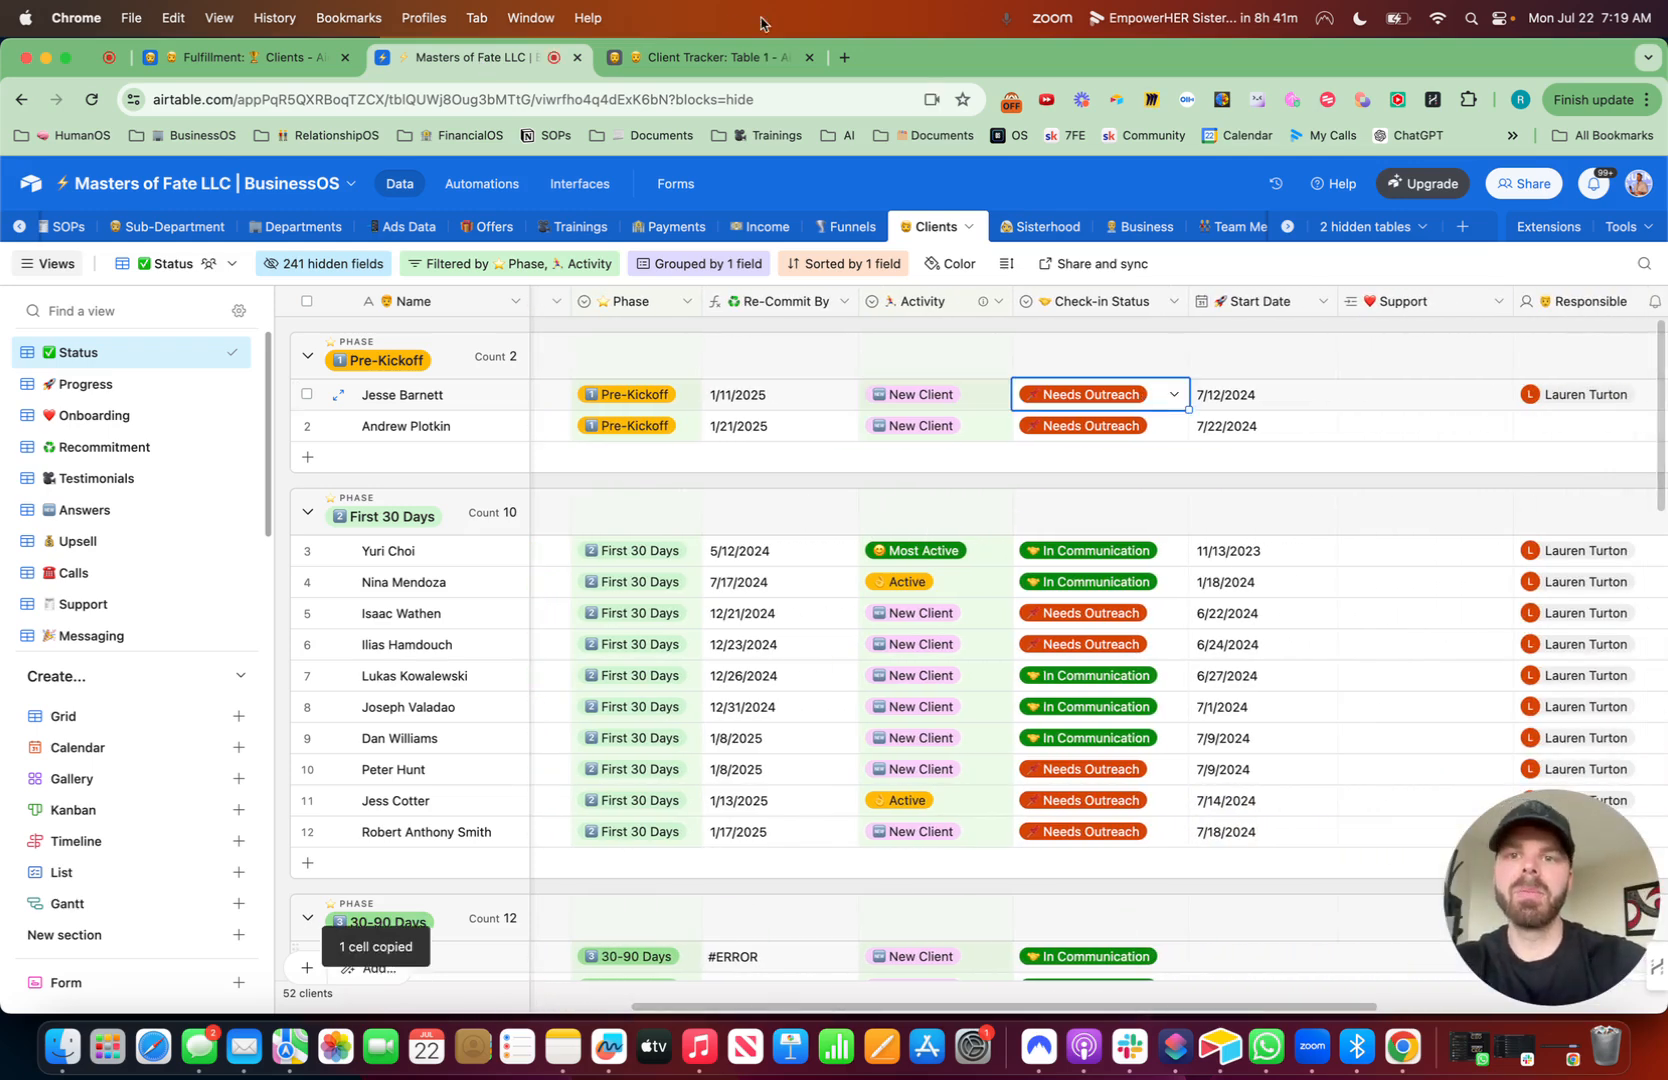
- Add a single line text field named "🤝 Check In Status" to the Client Tracker table
click(700, 57)
click(1550, 308)
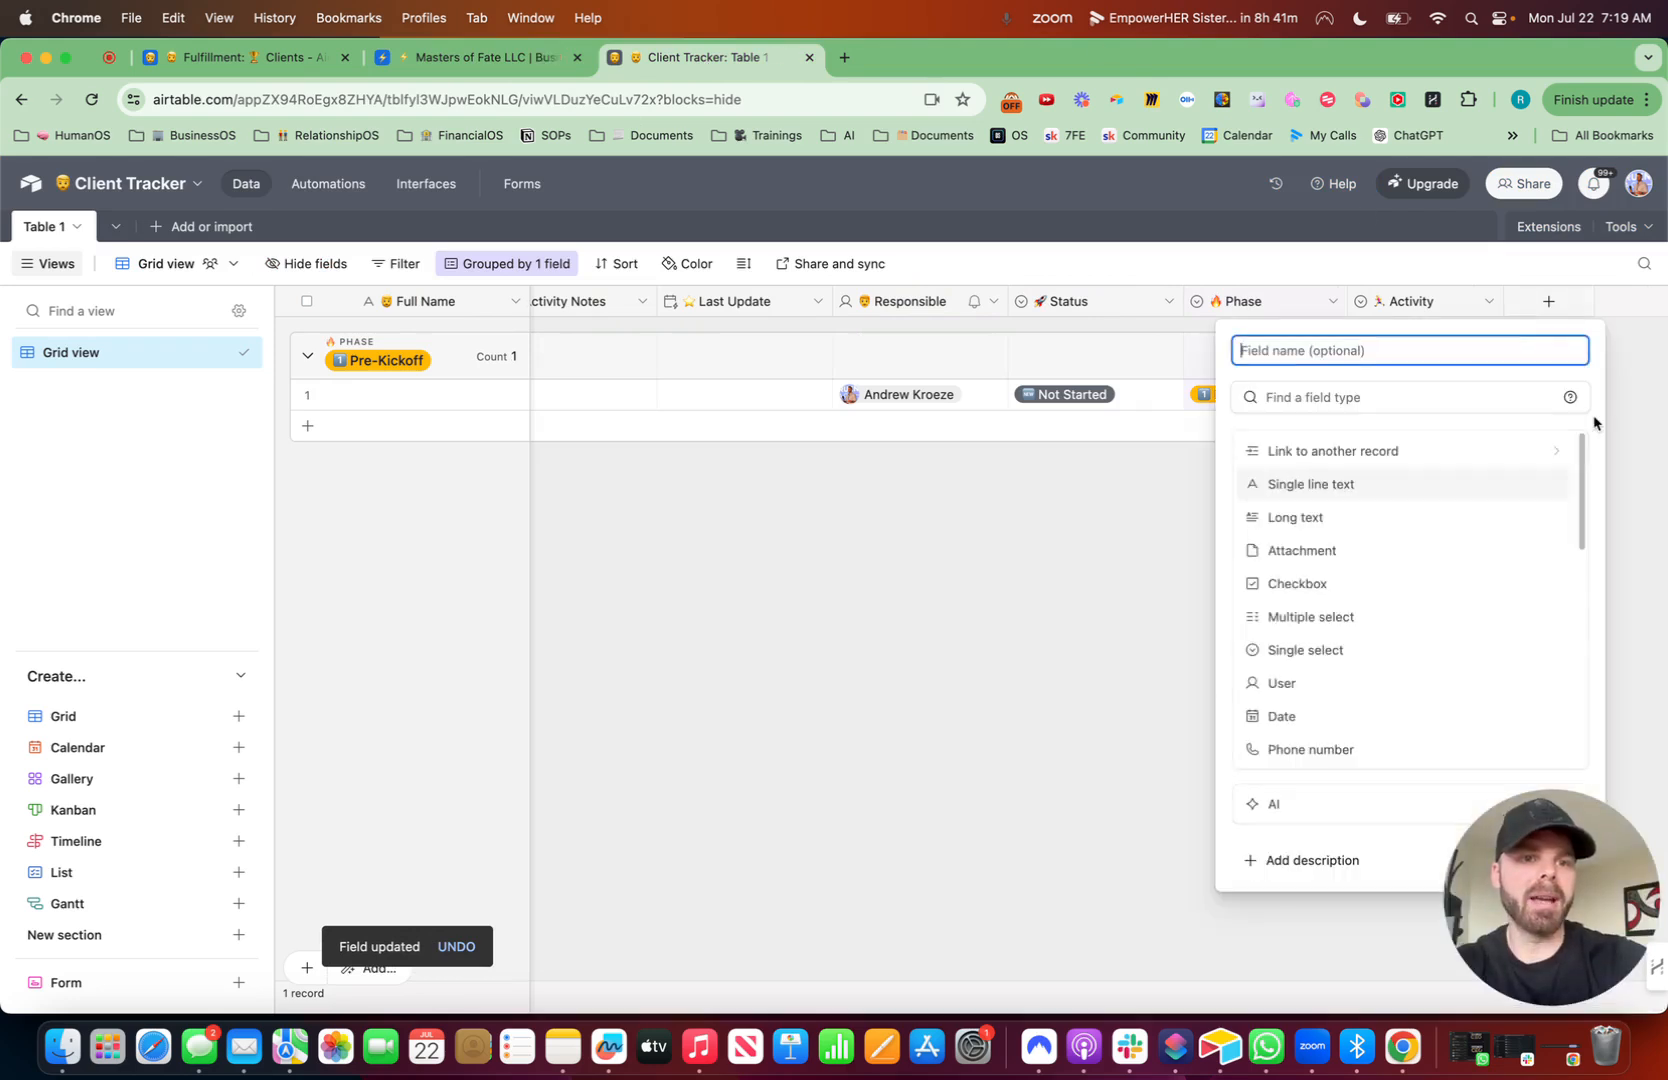
key(ctrl+super+space)
text(shake)
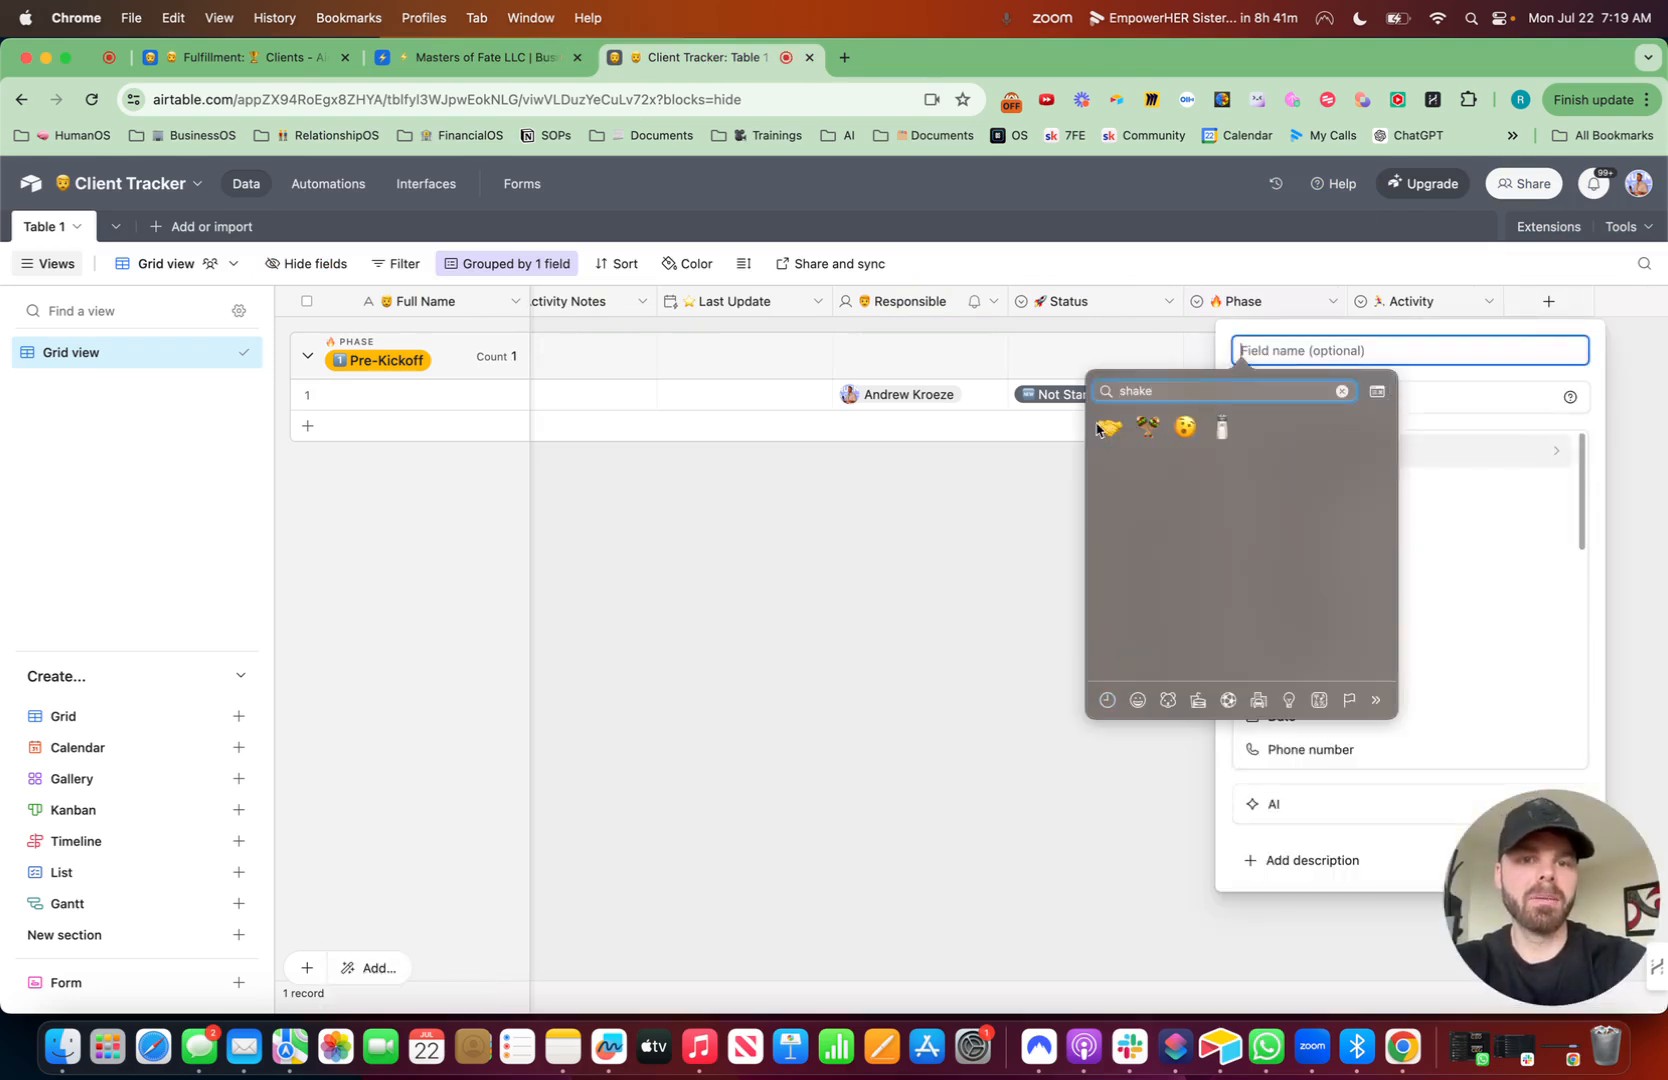
key(Escape)
text(Check In St)
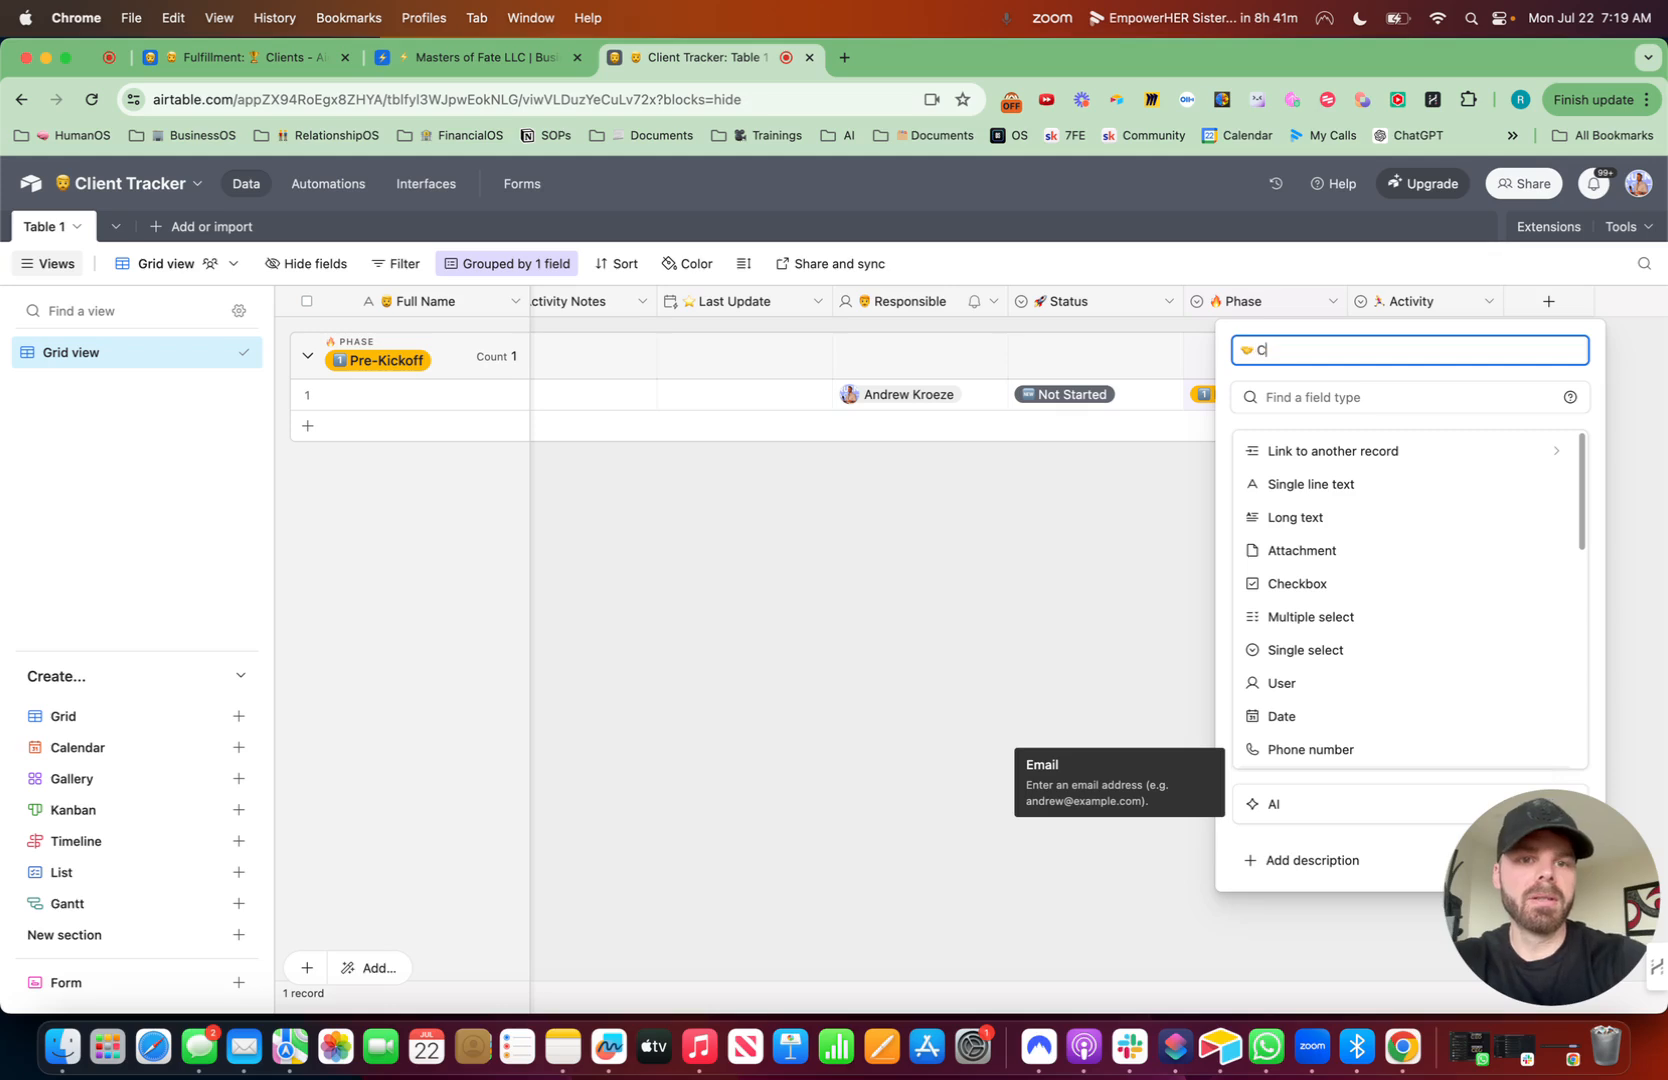
text(atus)
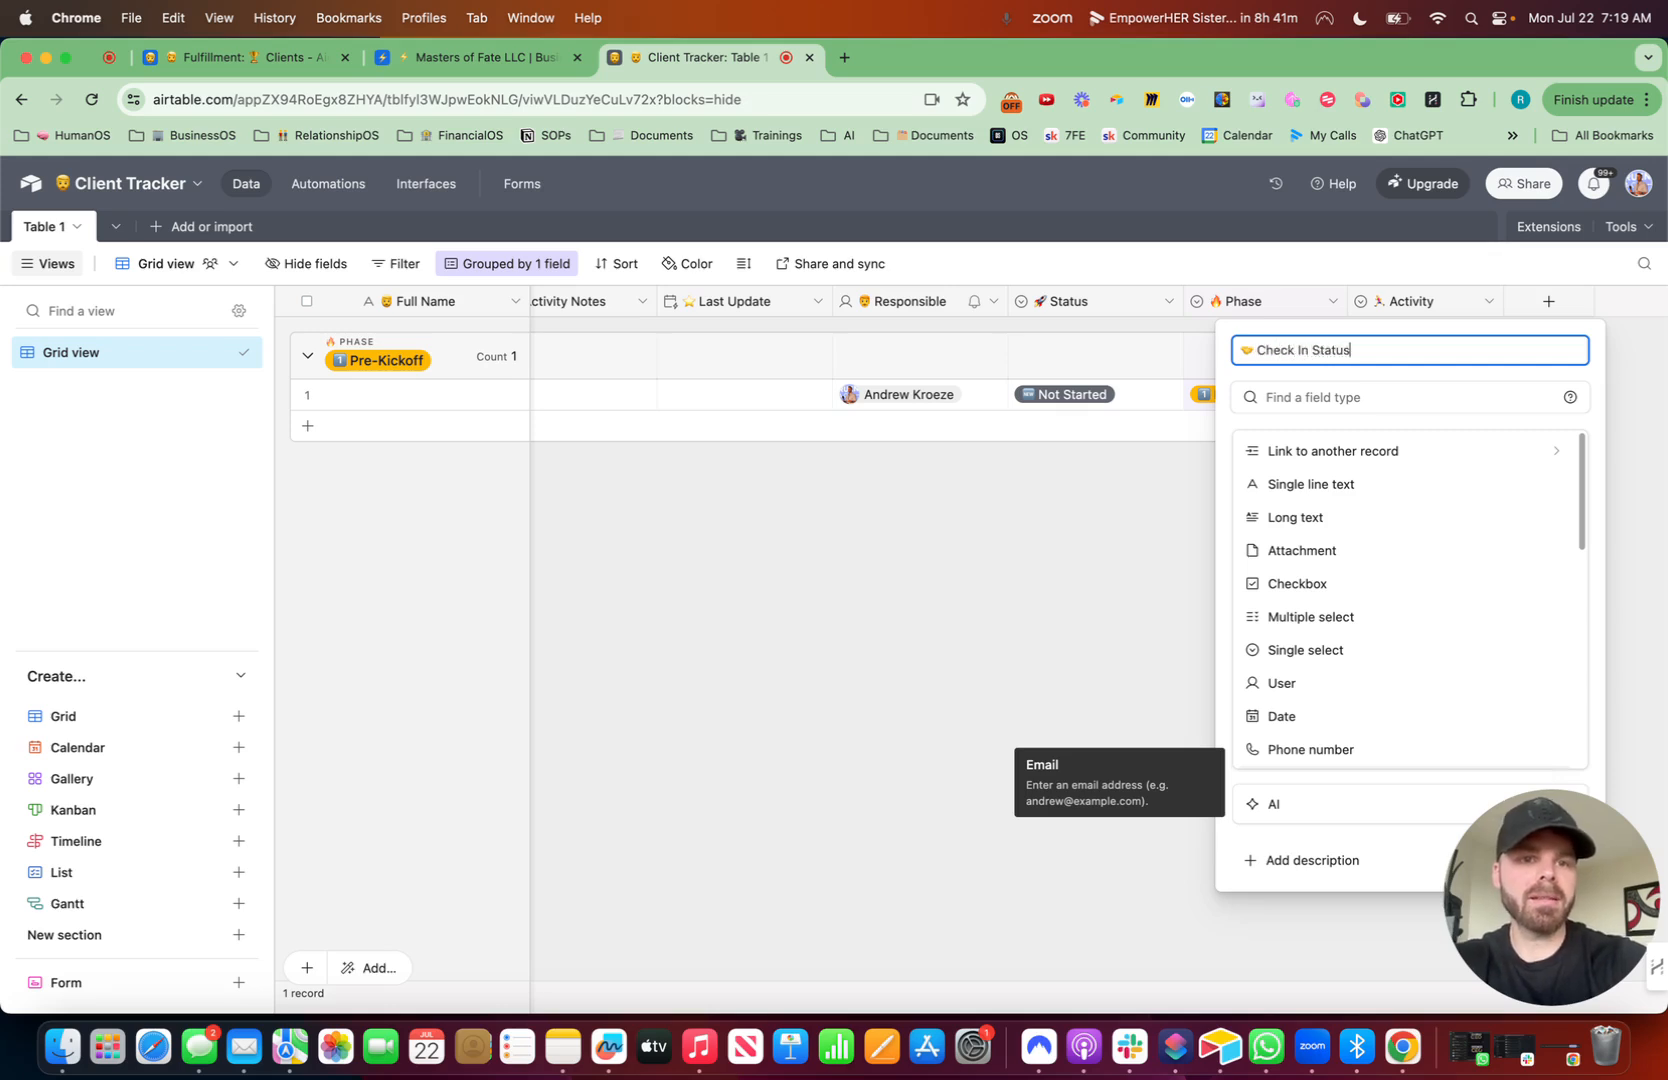
click(1340, 483)
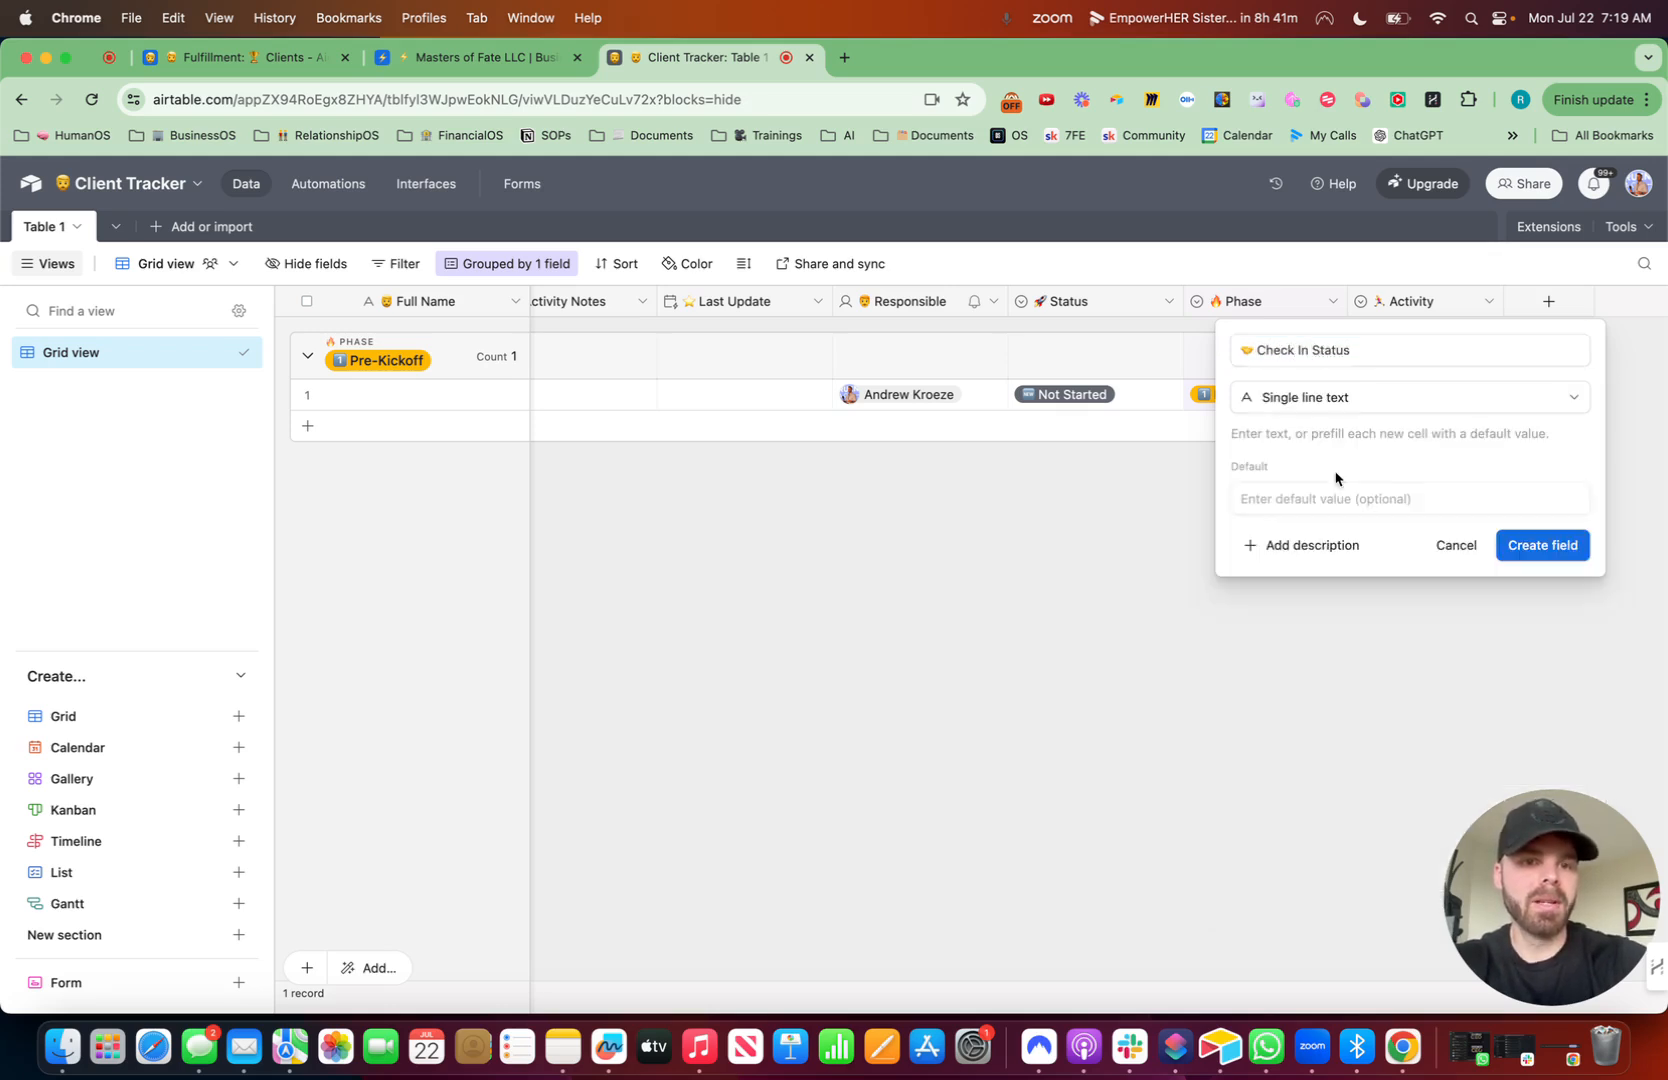
click(1542, 545)
- Paste the copied Needs Outreach value into the first record's Check In Status cell and review its options
click(1519, 396)
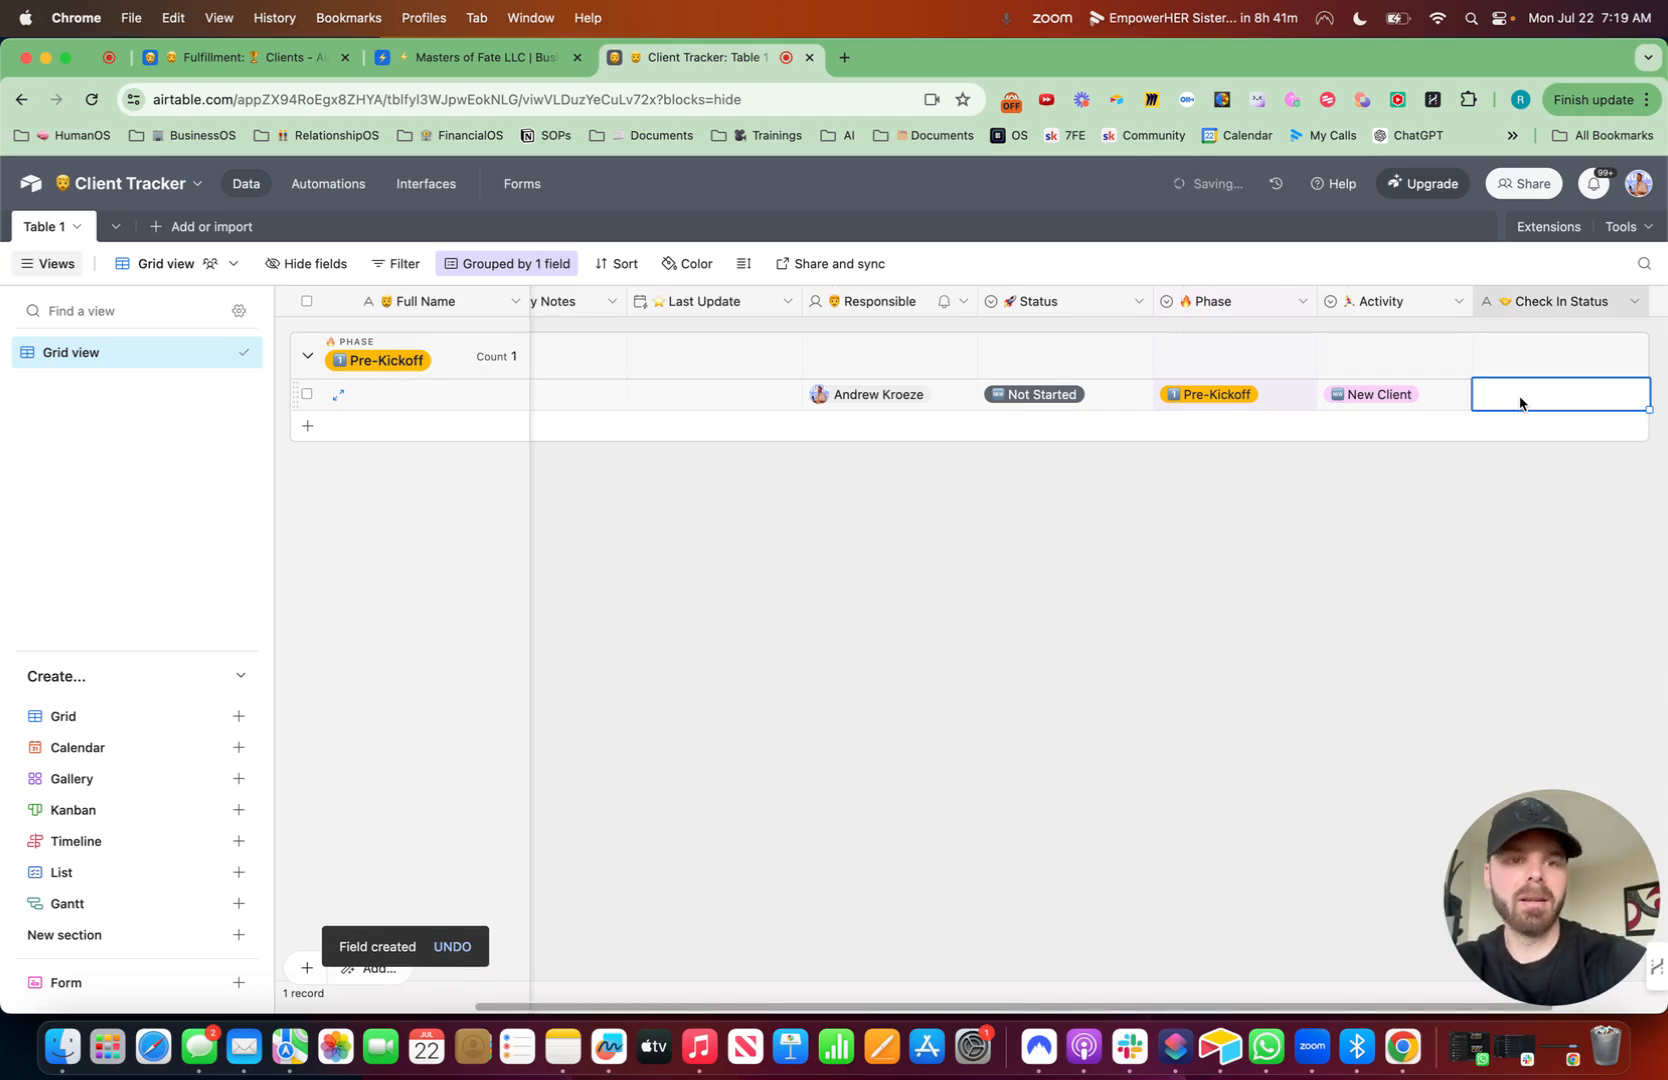
key(super+v)
click(1621, 399)
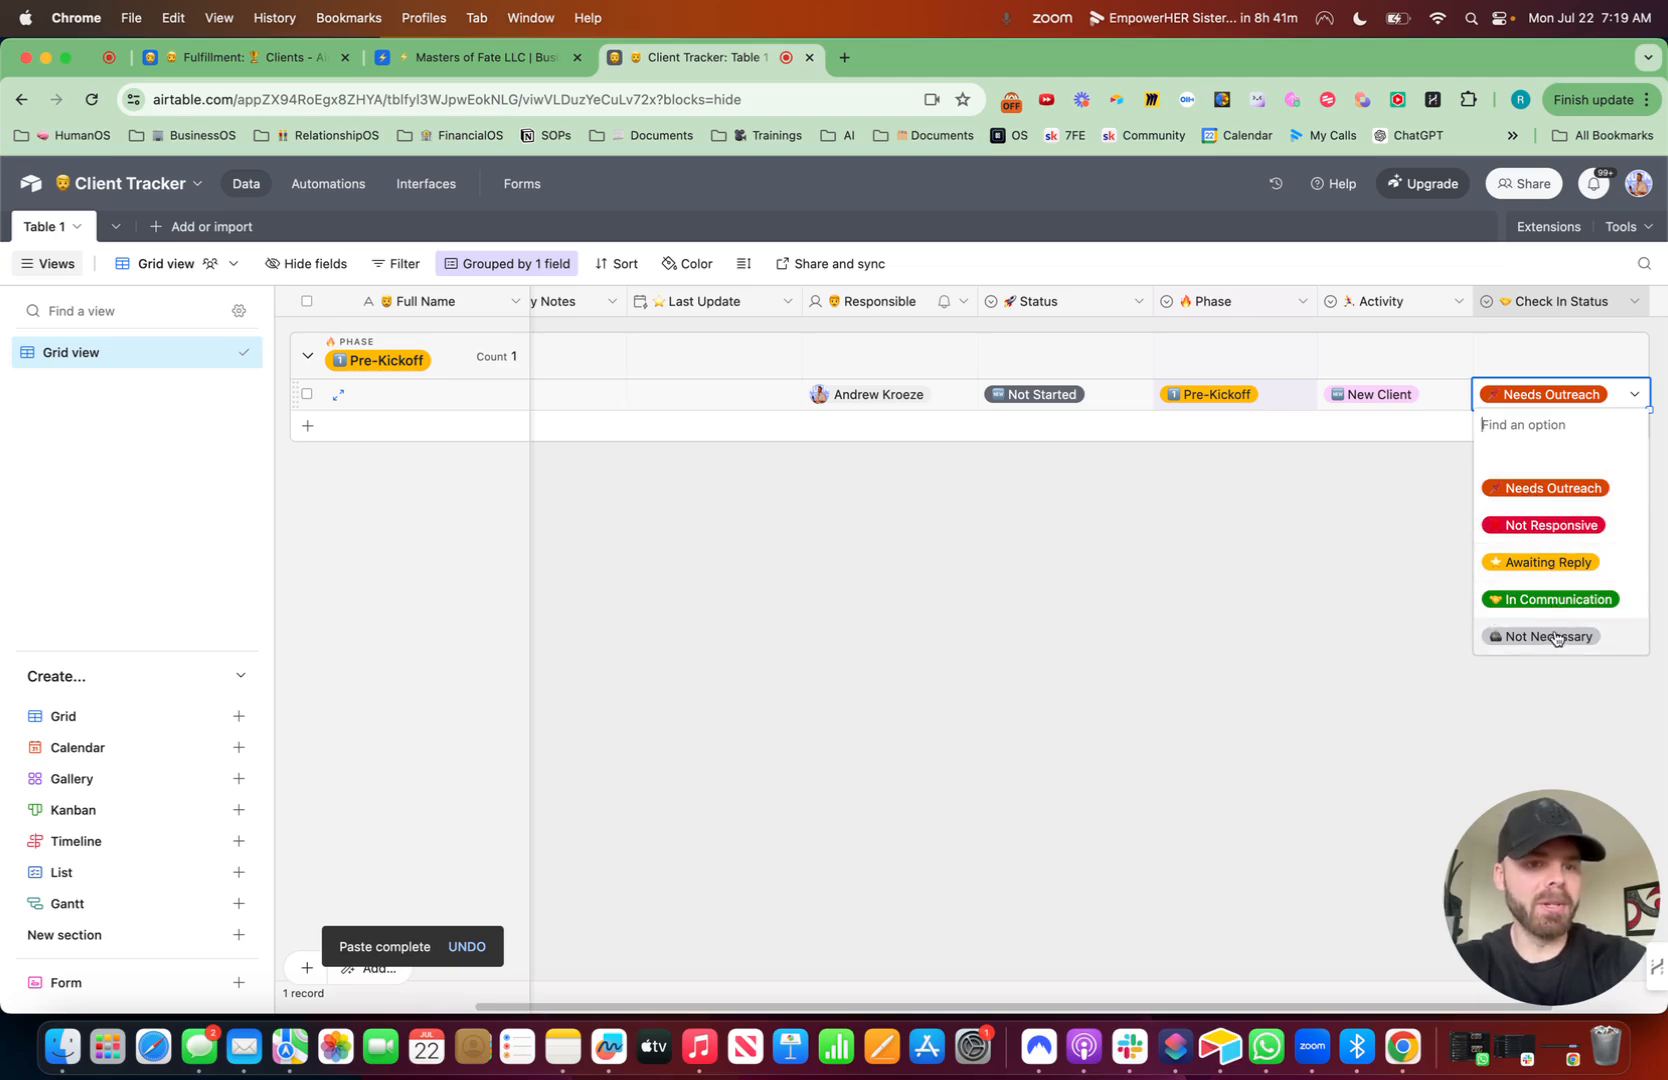
click(1203, 610)
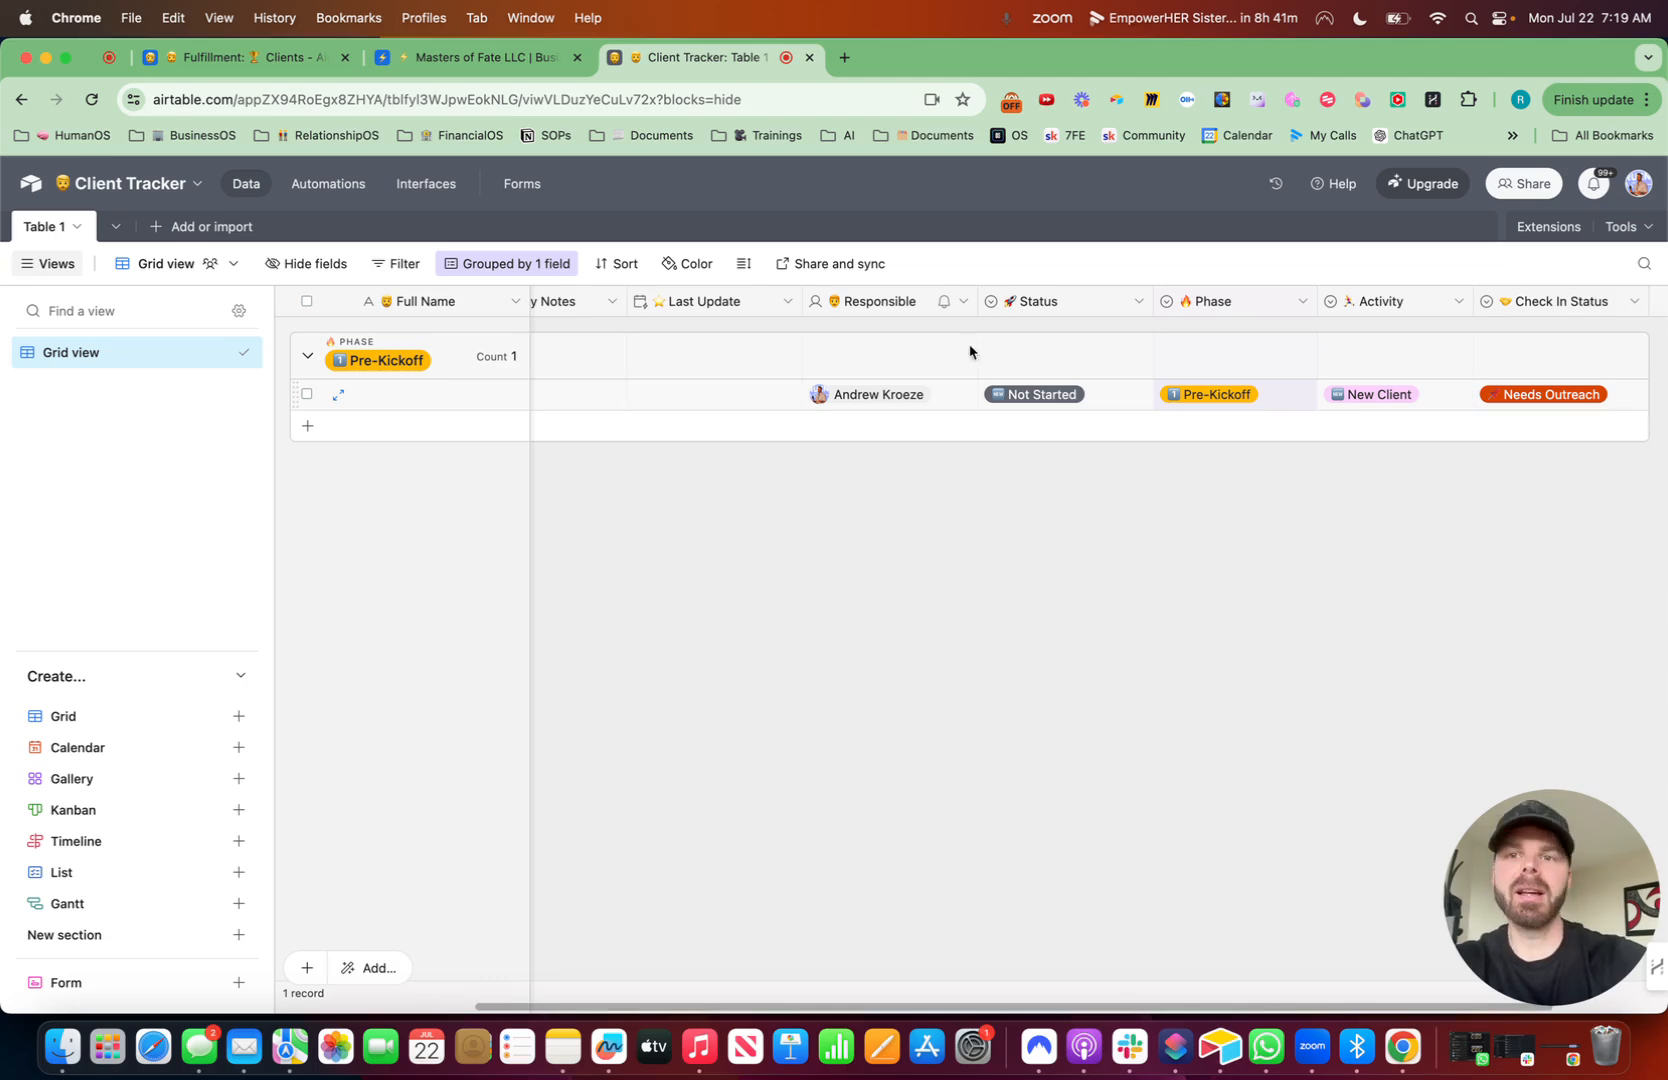
- Review the remaining fields of the Clients table in the Masters of Fate base
click(496, 62)
scroll(1064, 497, right, 5)
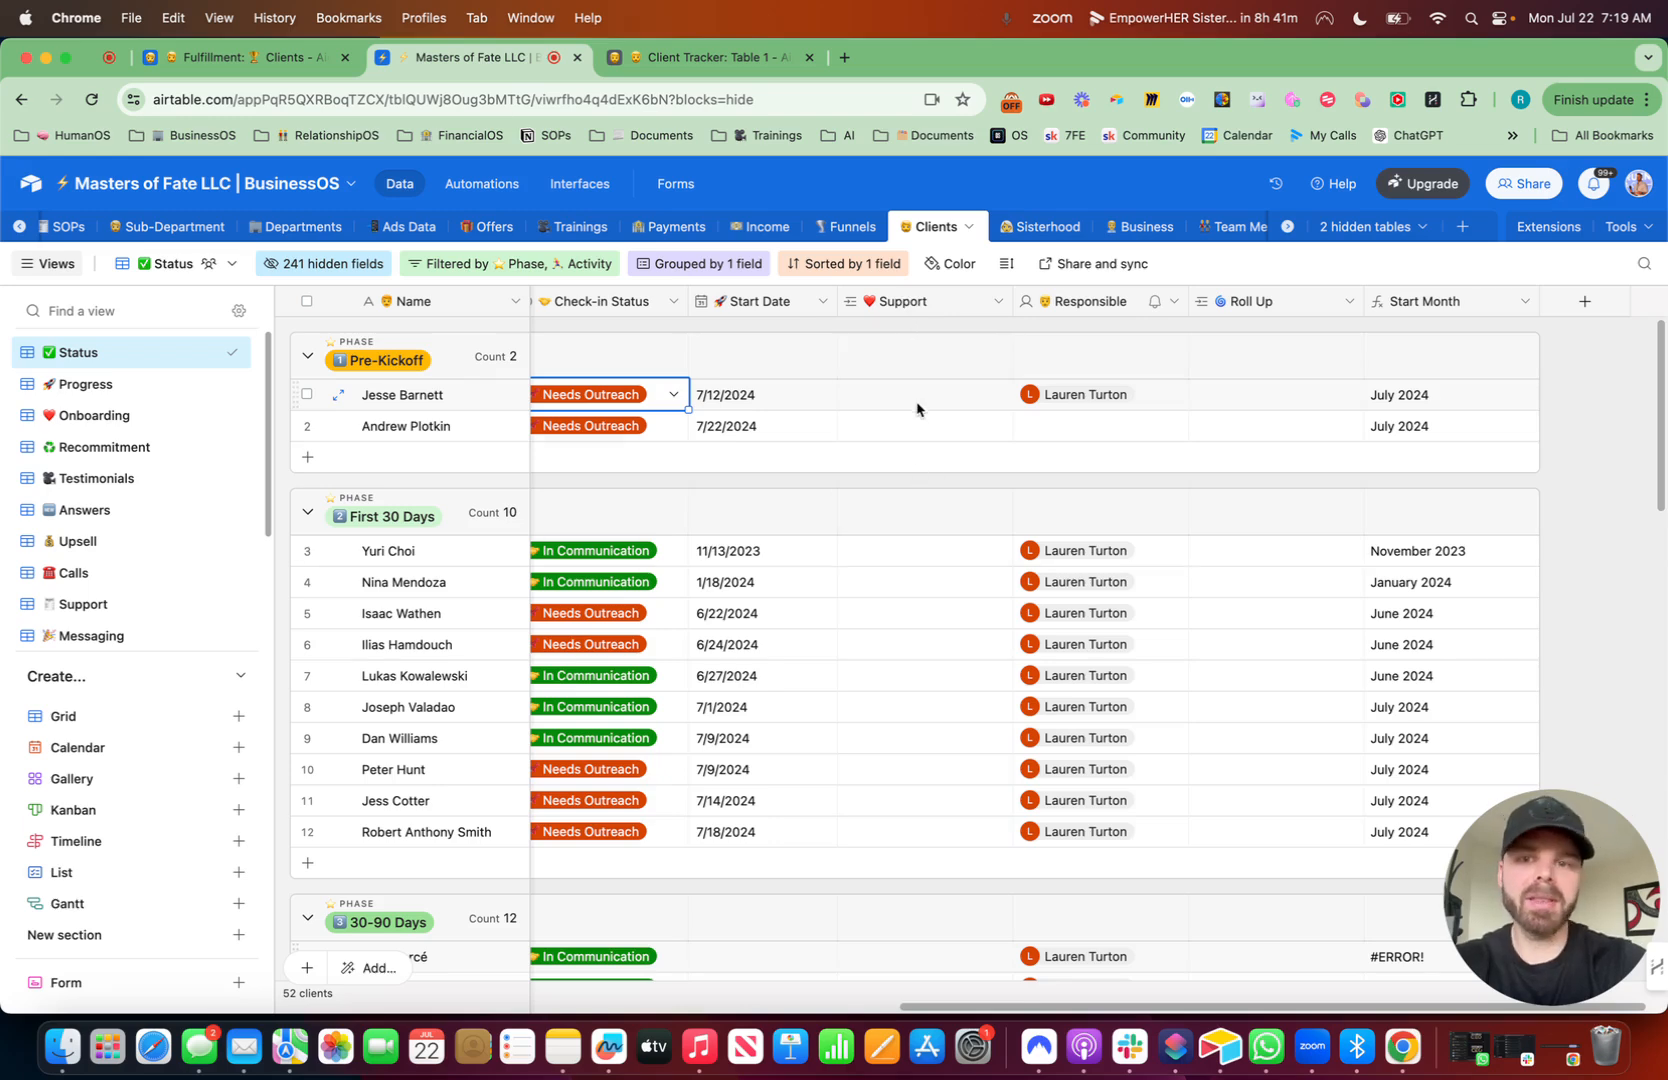
scroll(916, 408, left, 10)
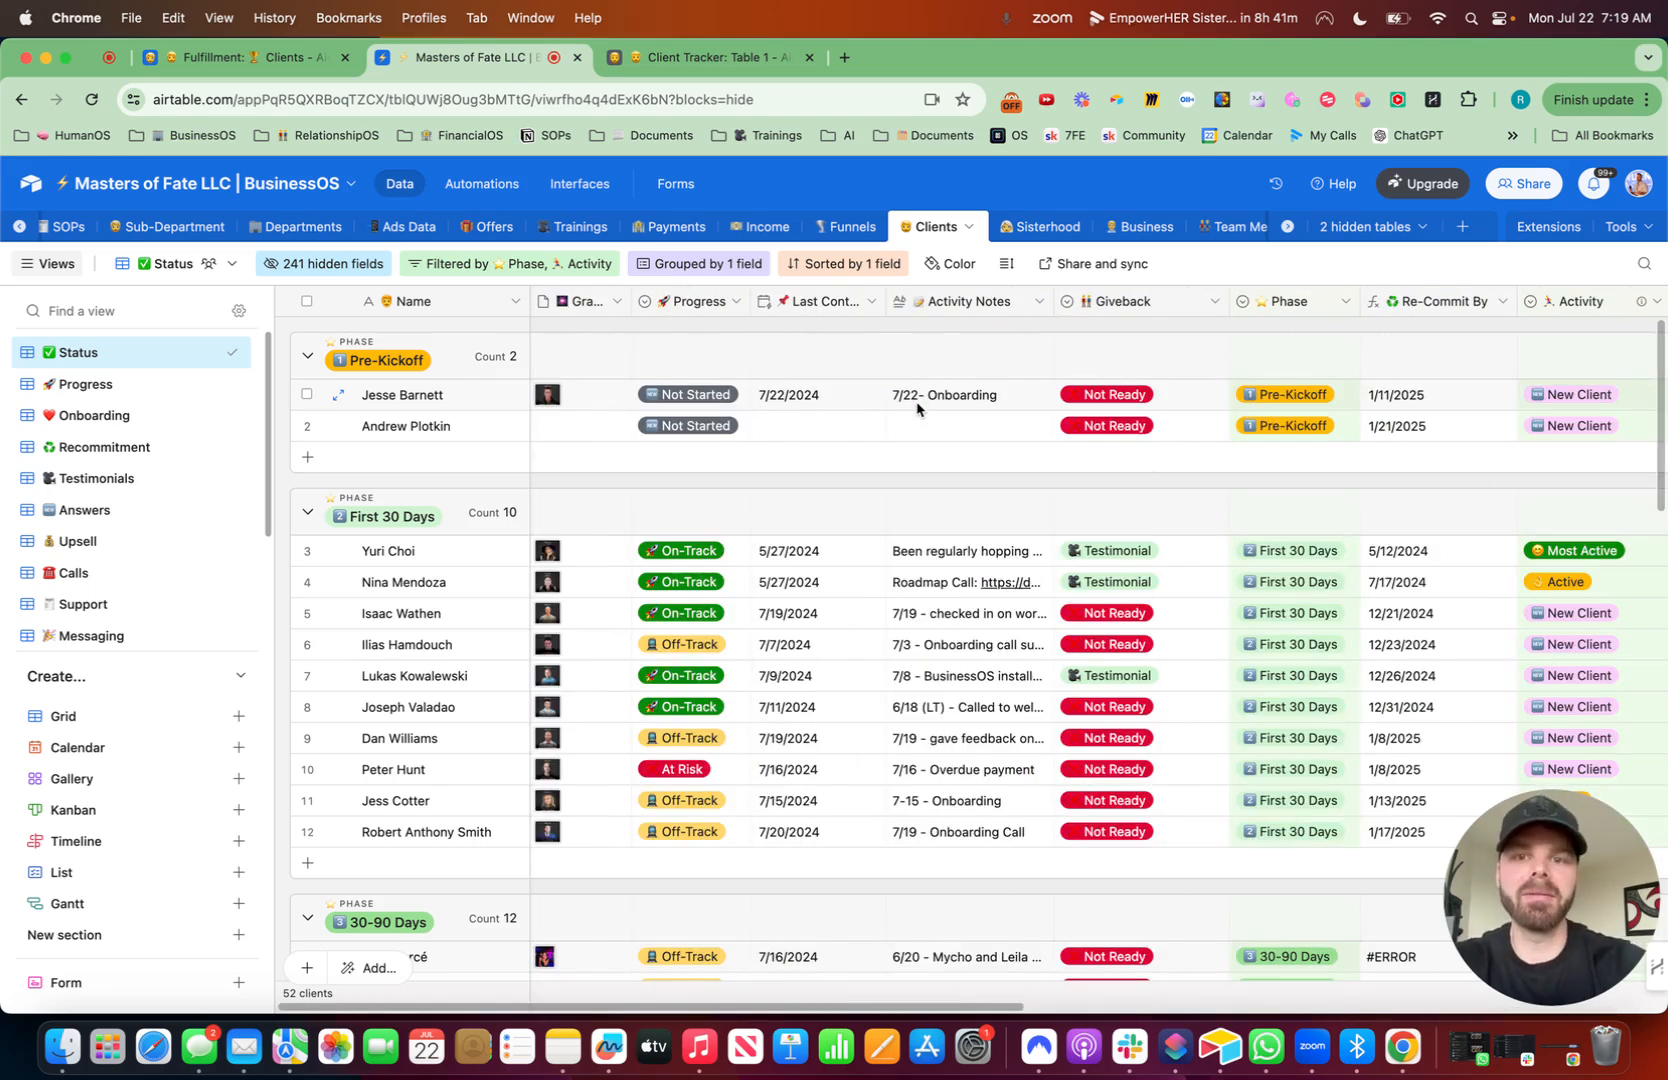
click(730, 62)
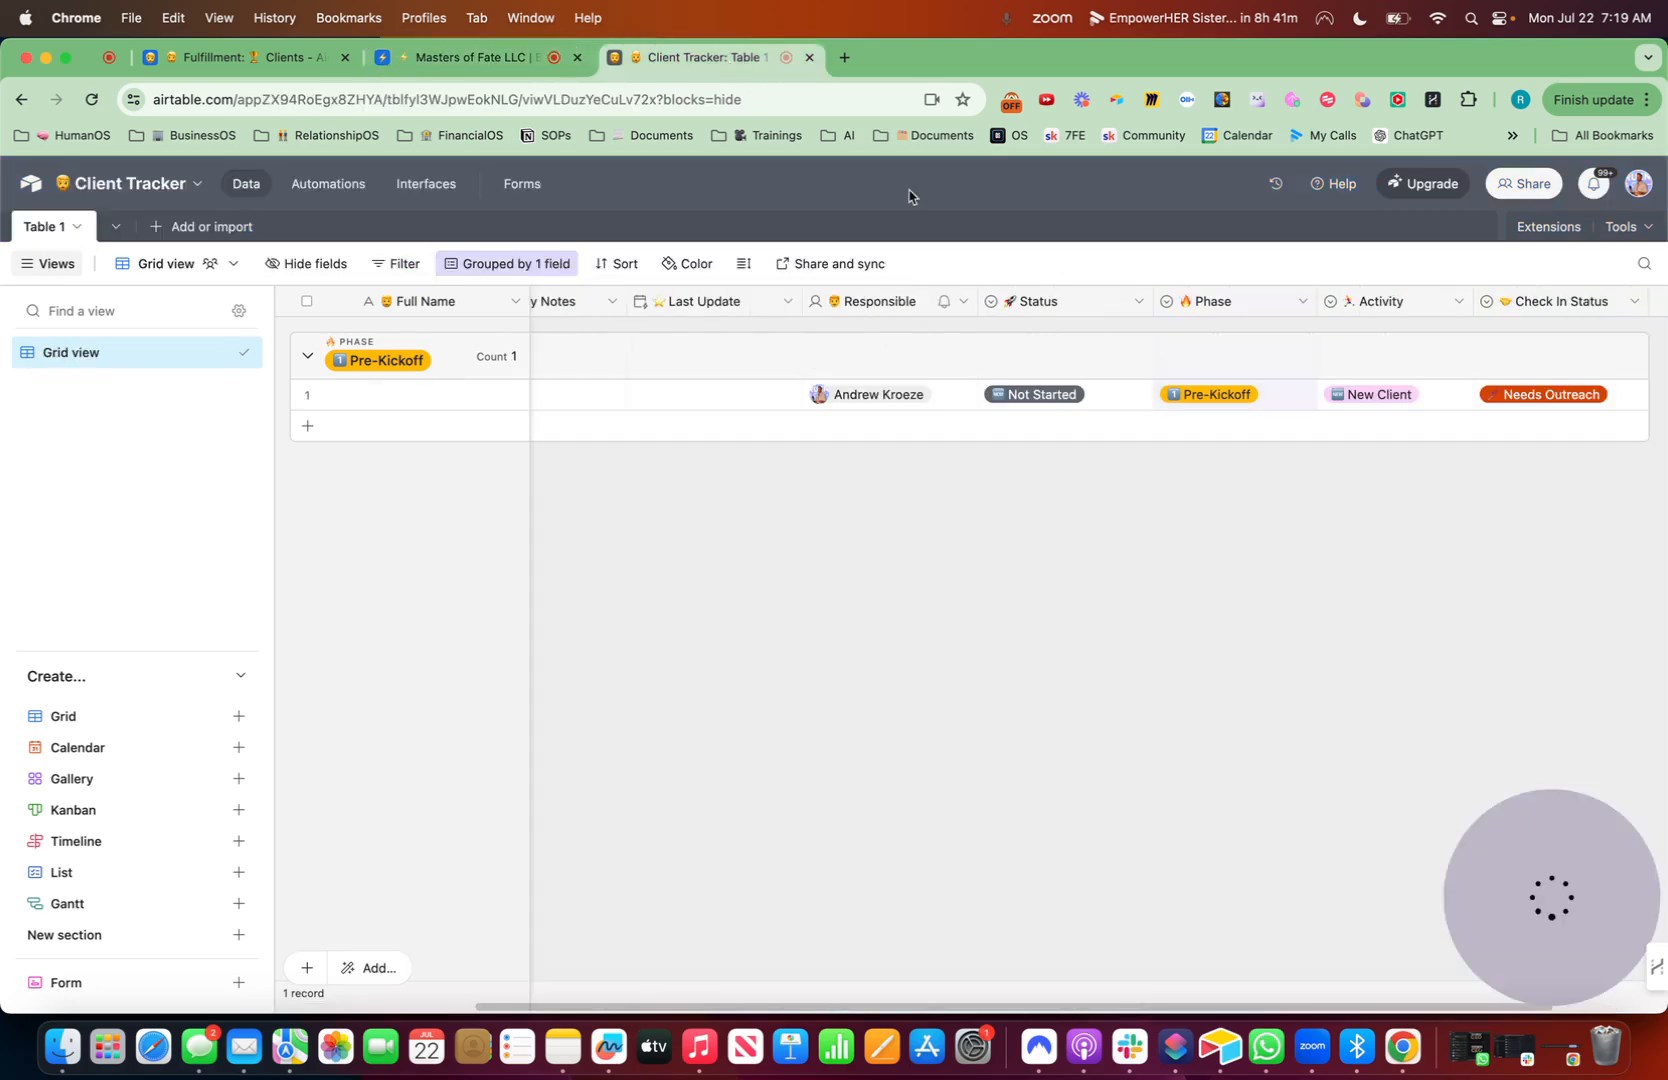
- Add a "🚀 Start Date" field of type Created time with the Include time option turned off
click(1548, 303)
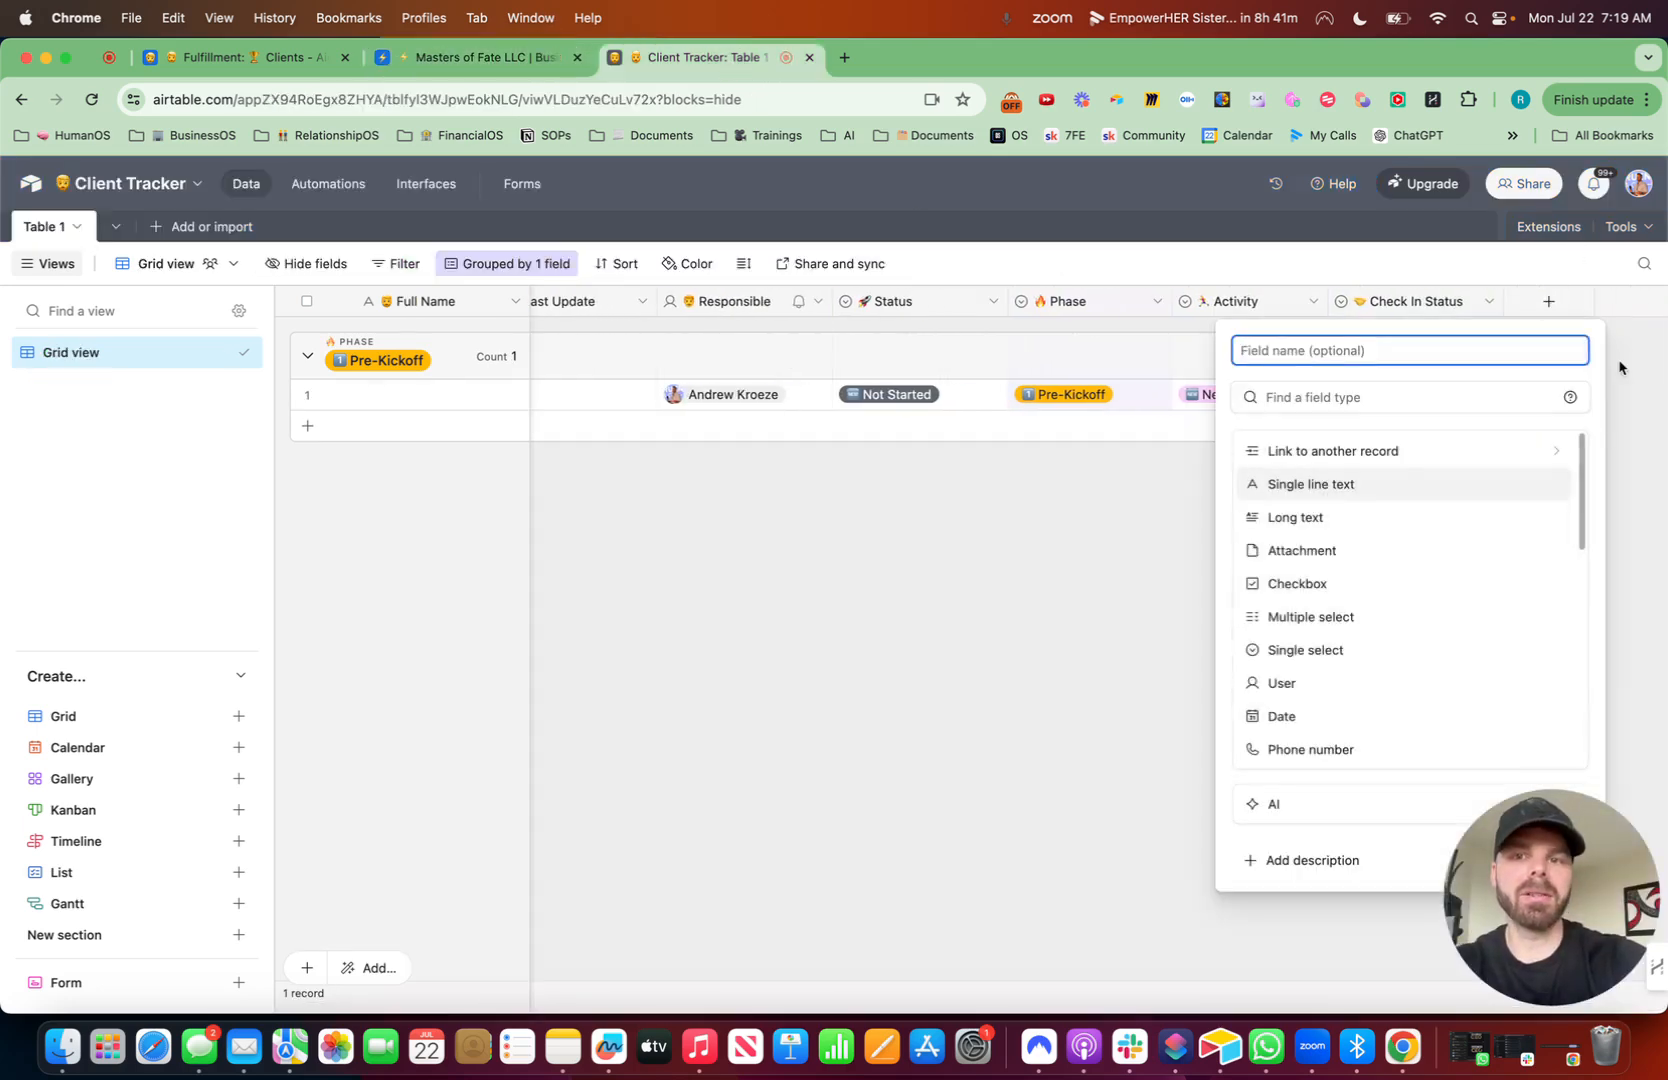
key(ctrl+super+space)
text(ro)
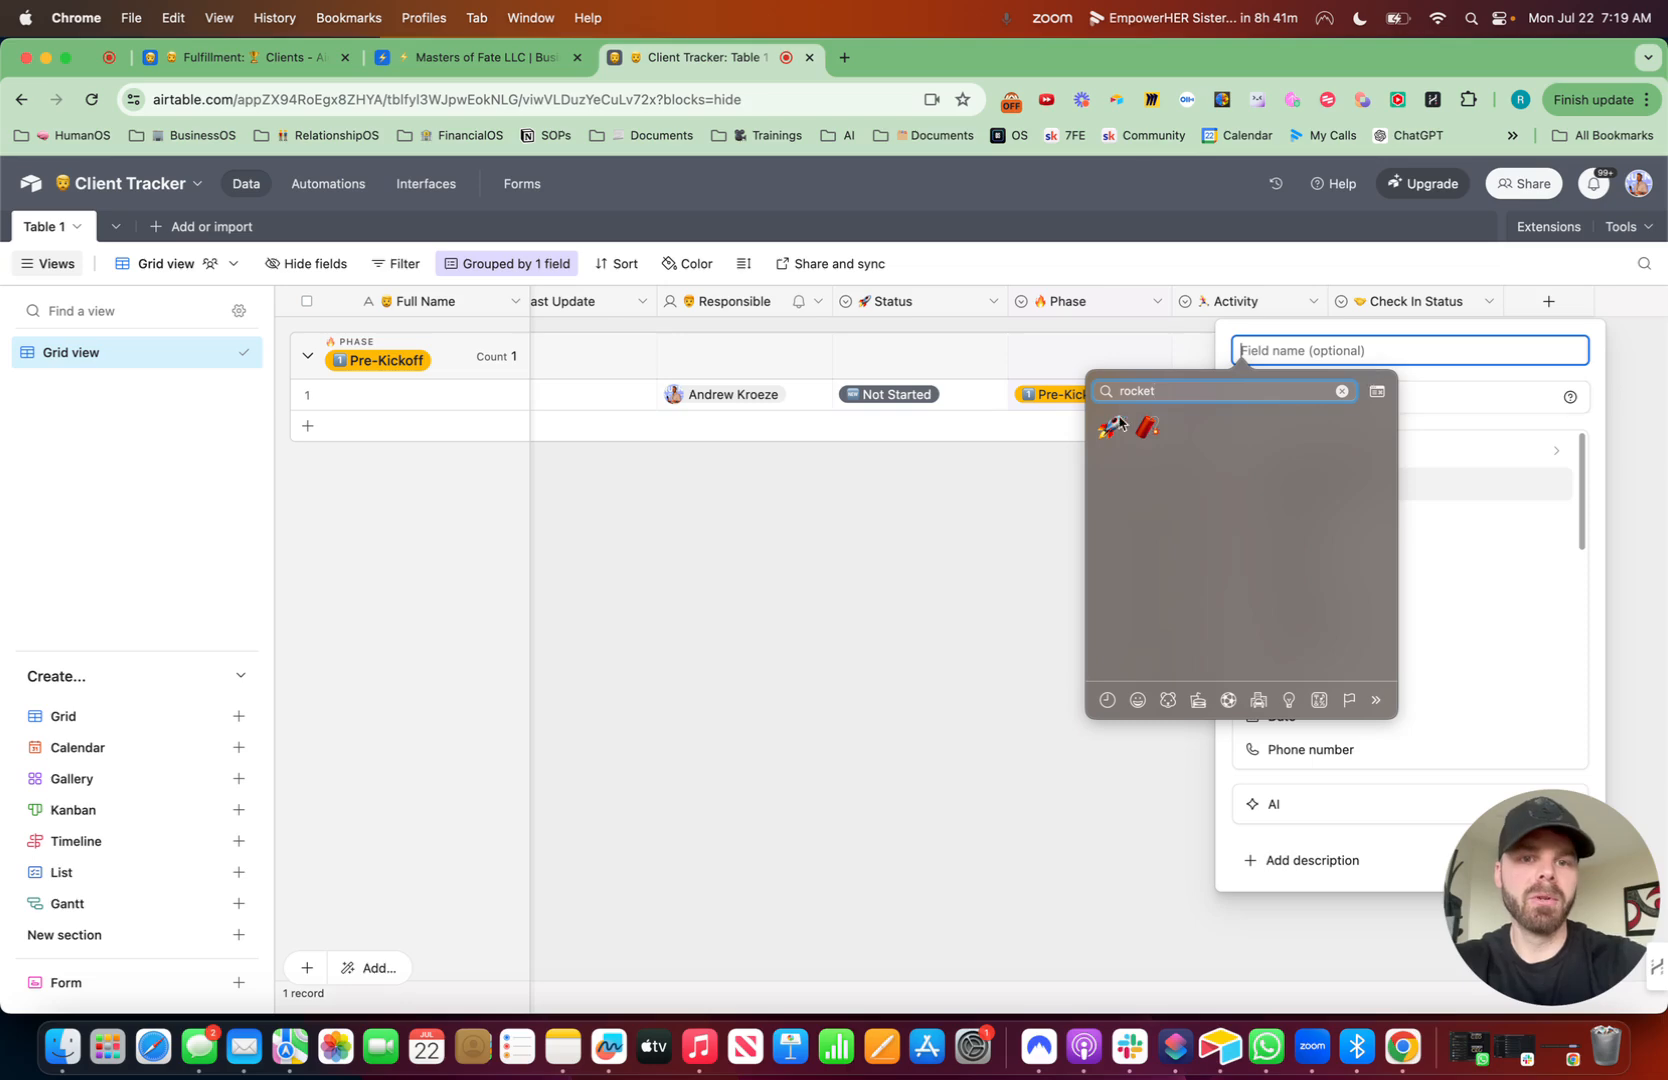
key(Return)
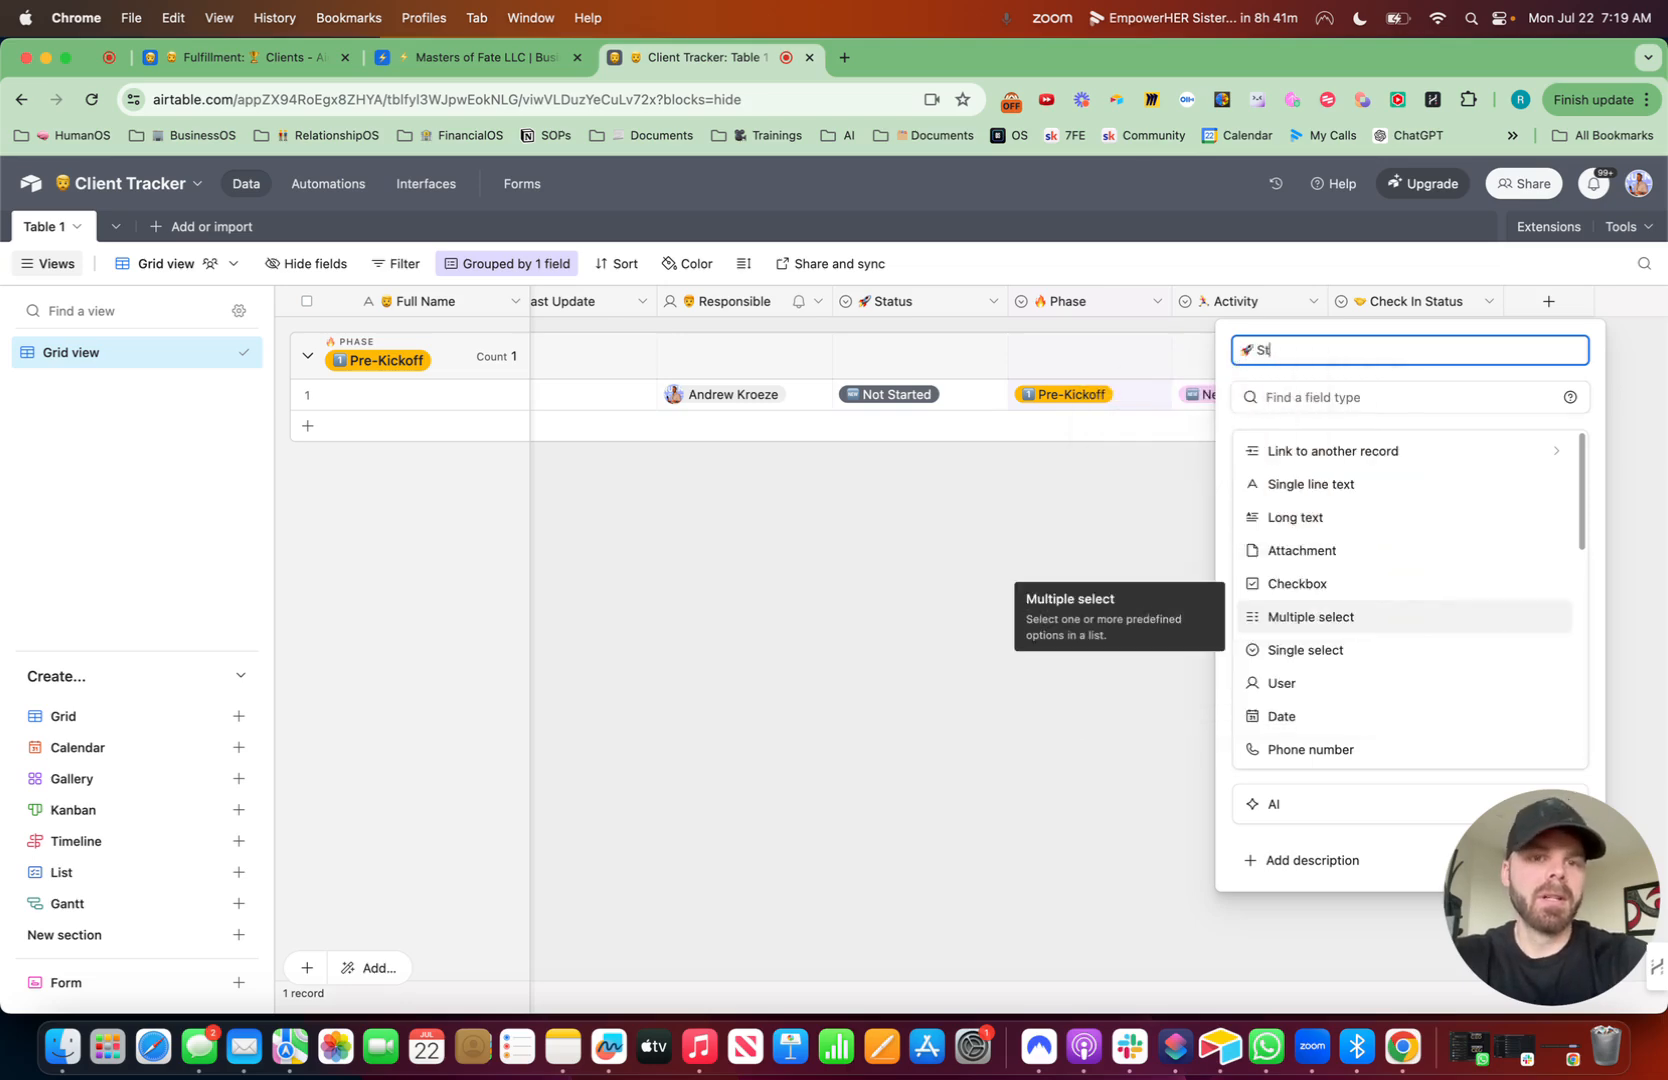
text(Start Date)
click(1322, 396)
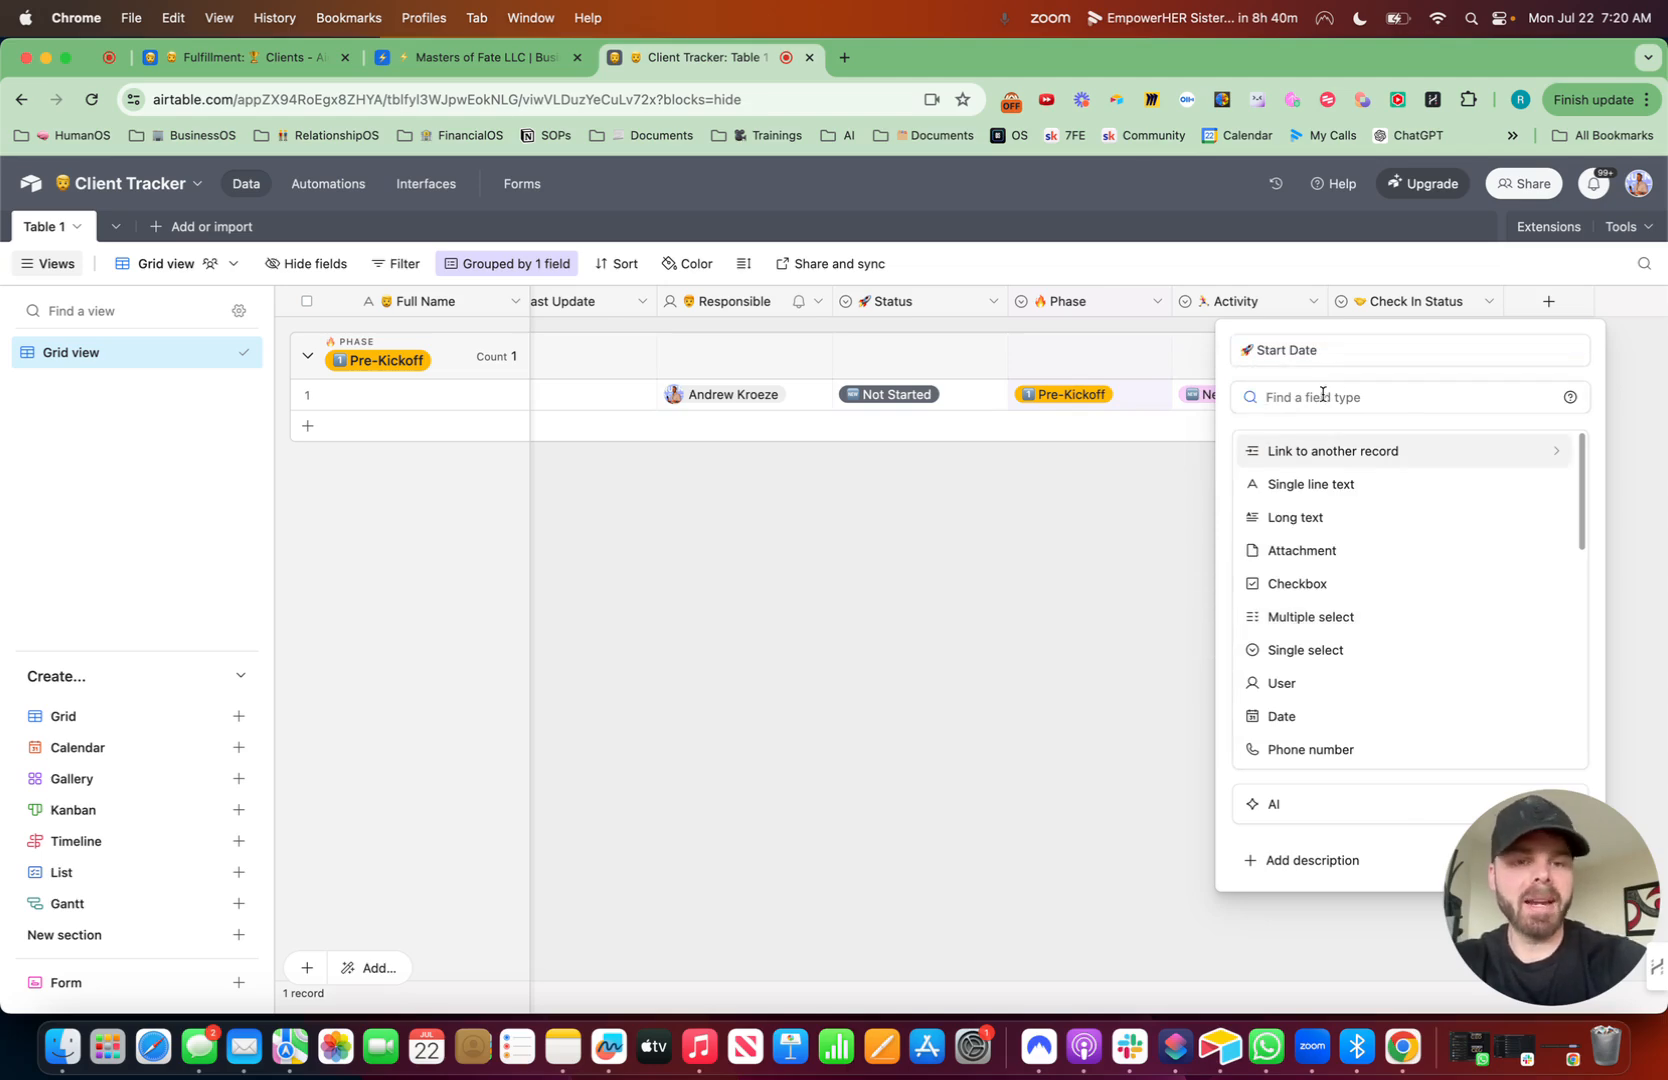
text(time)
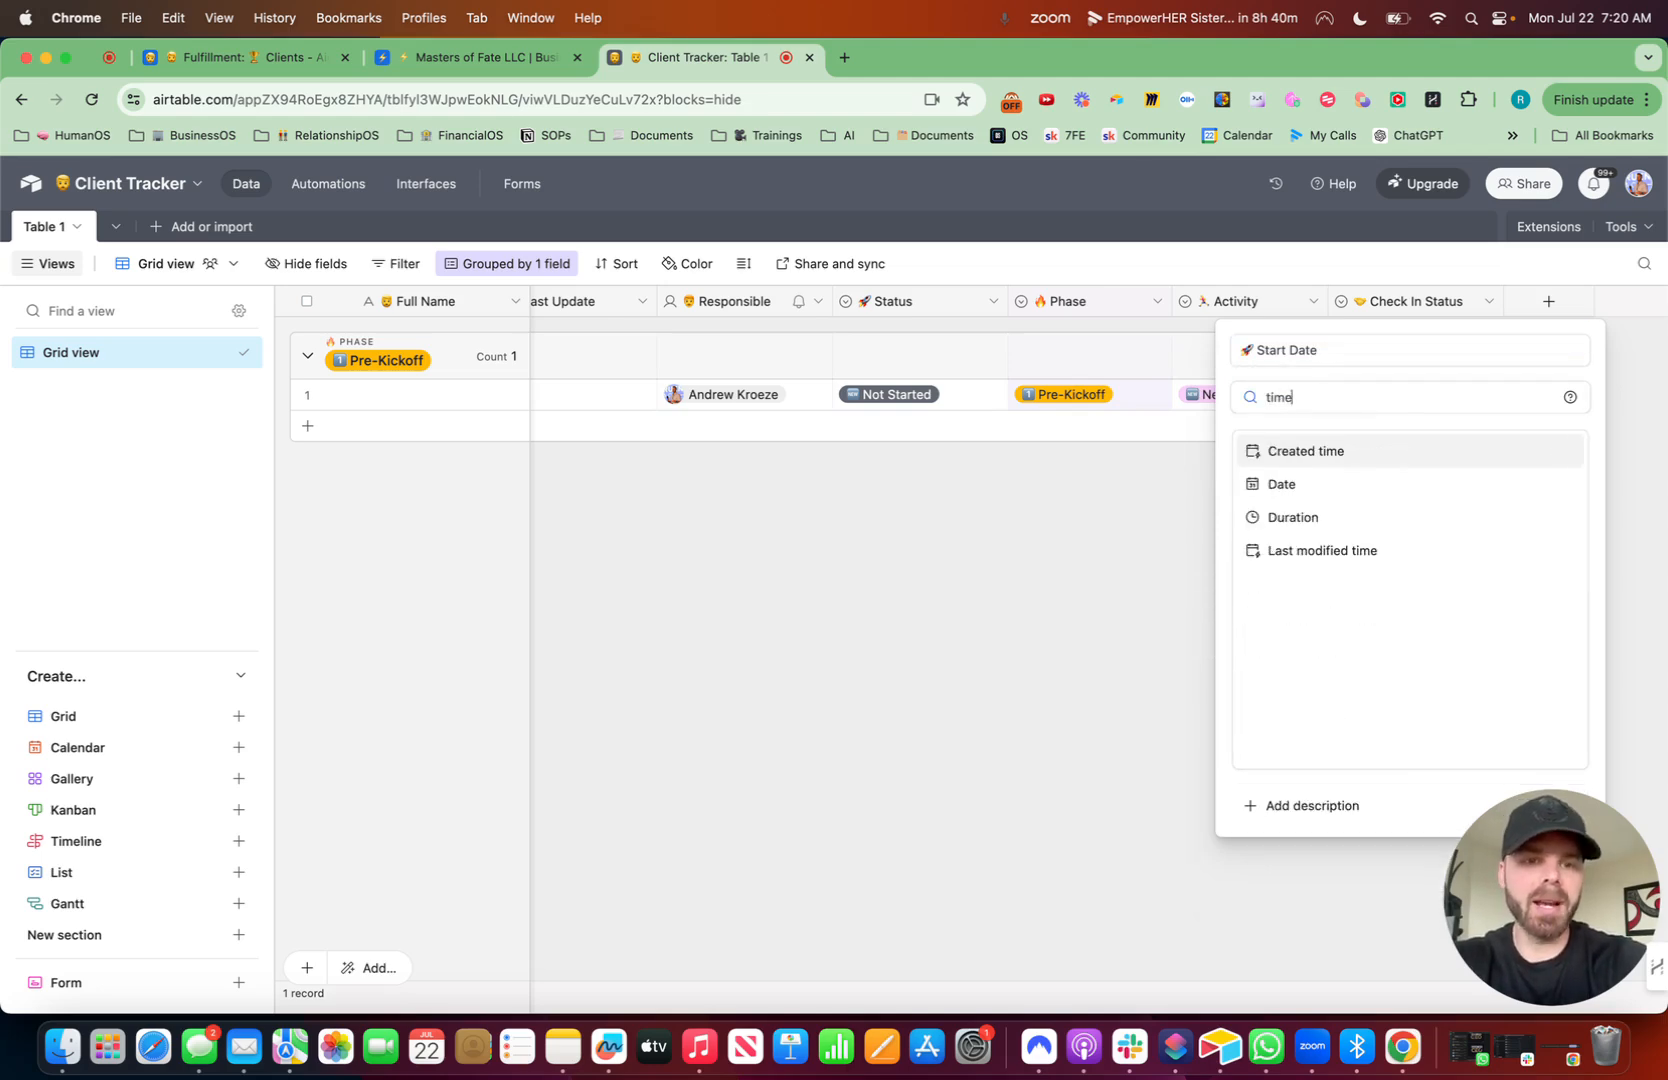
click(1299, 456)
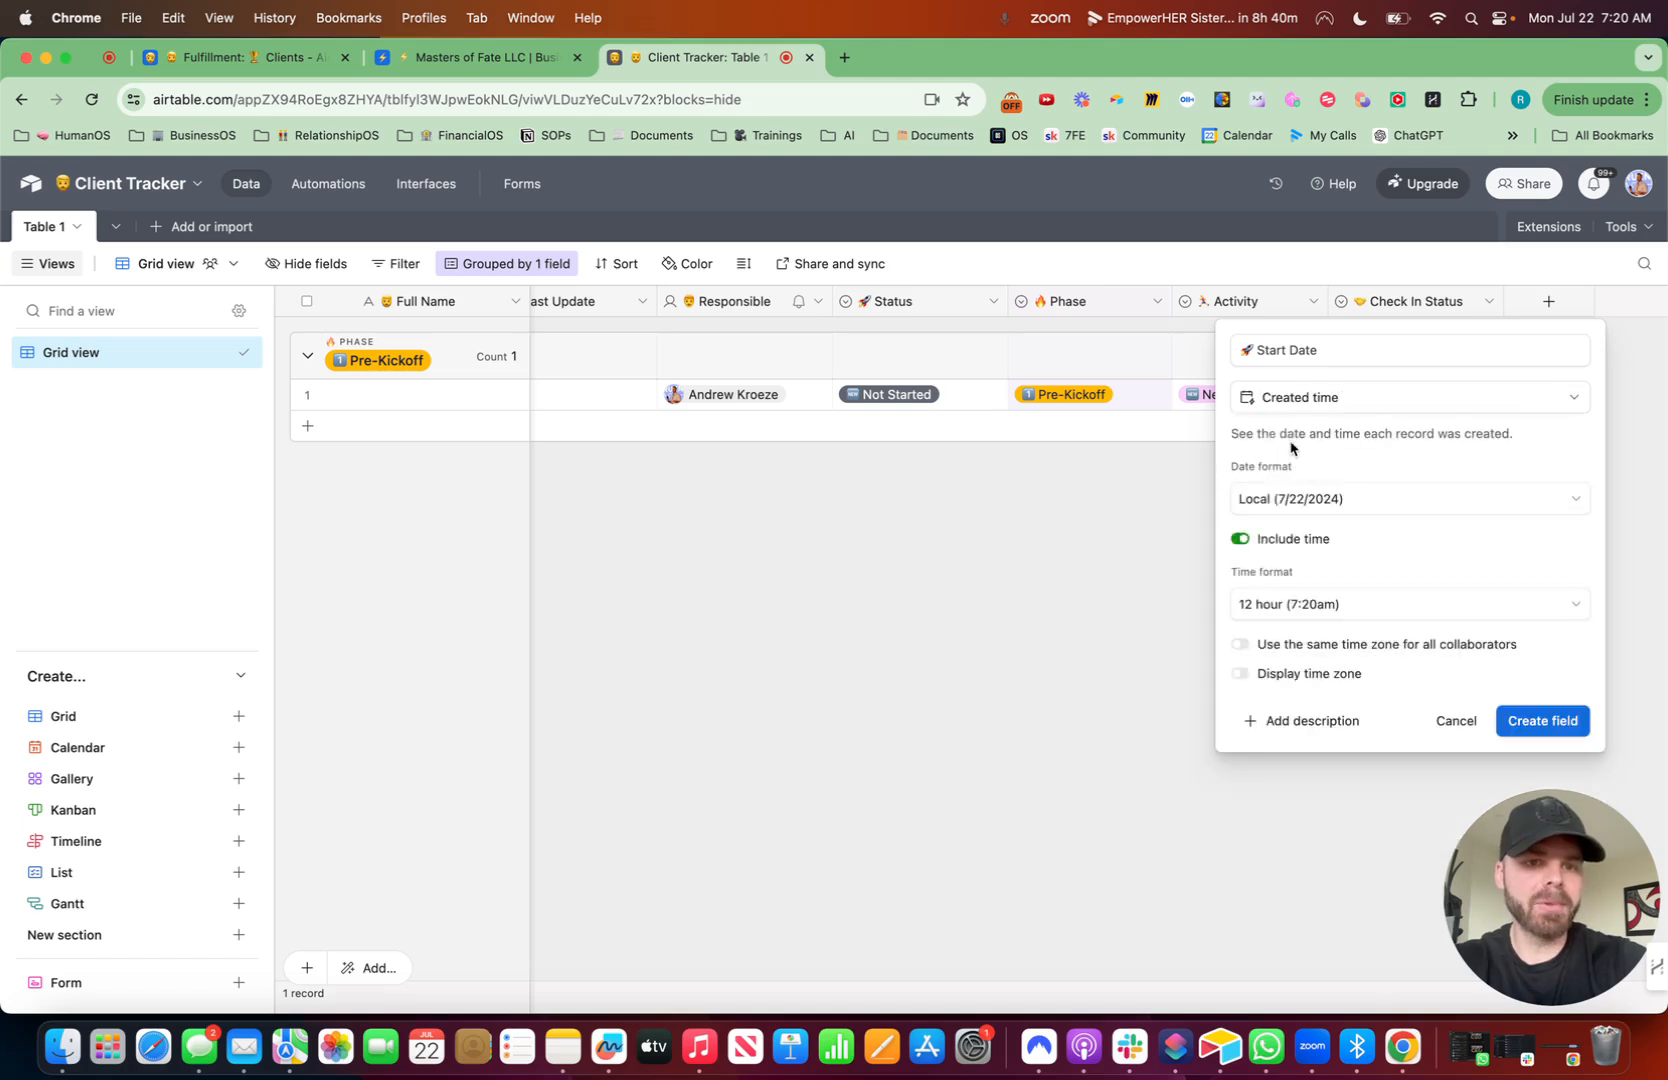
click(1245, 541)
click(1560, 644)
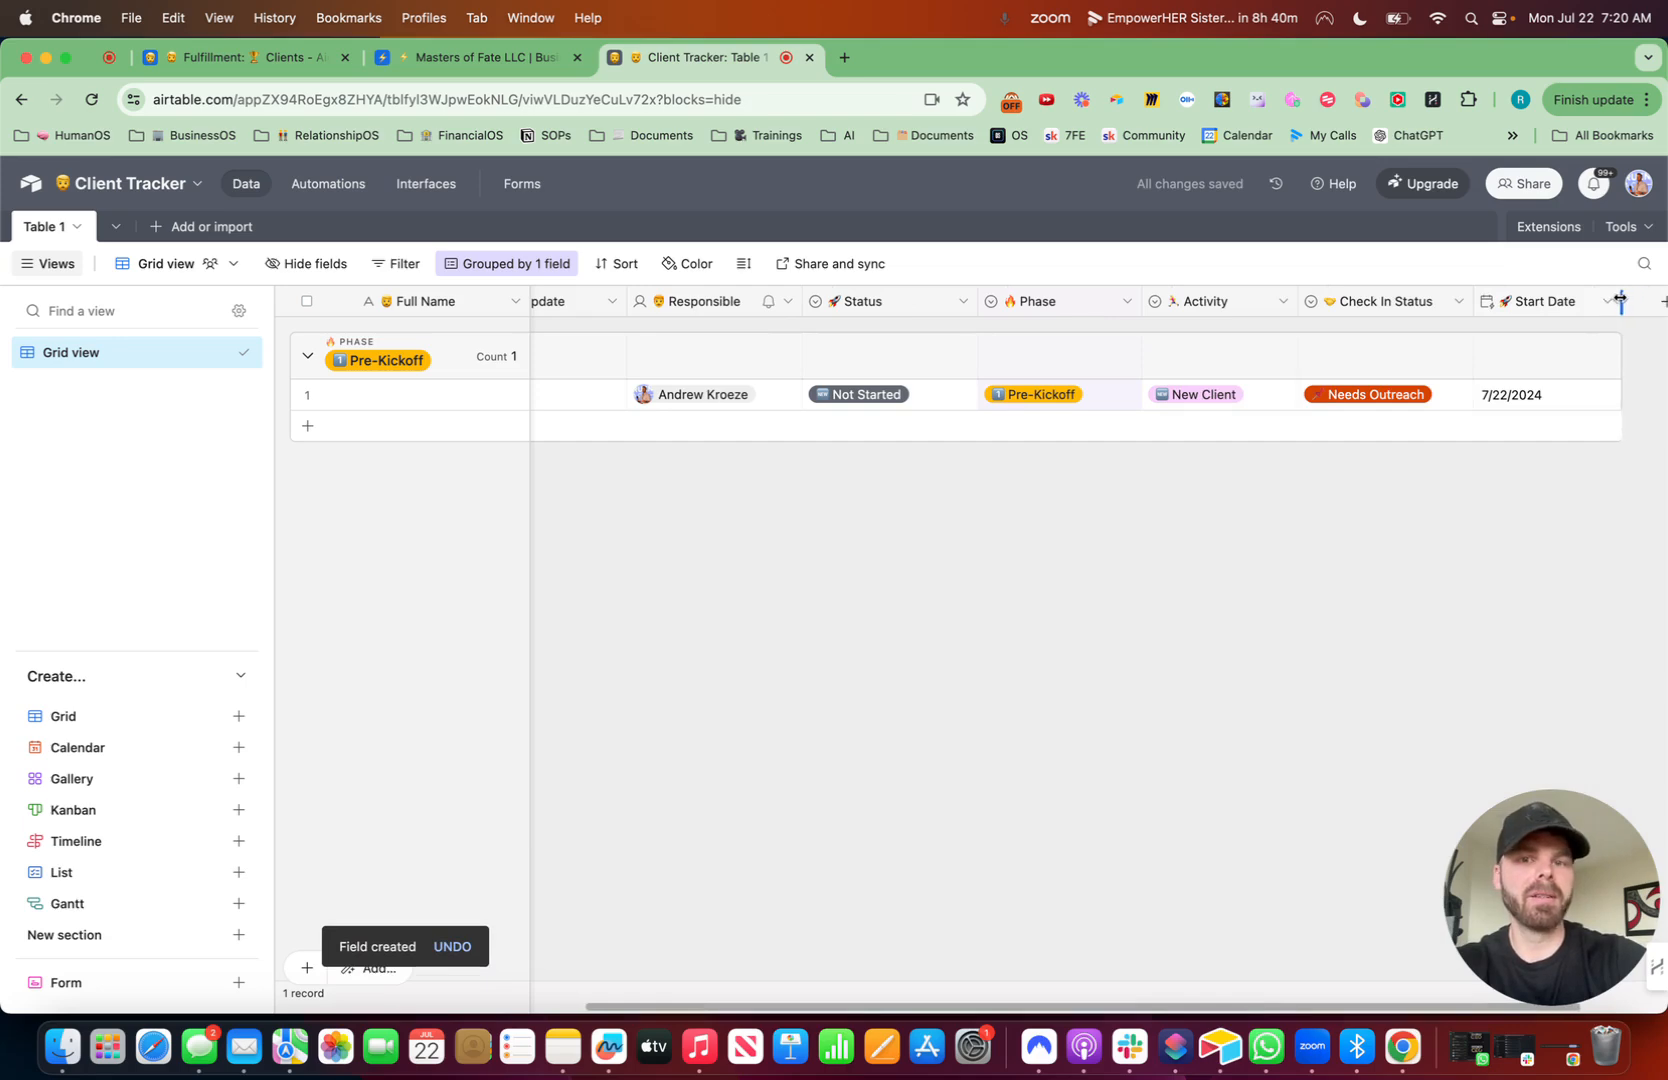
- Narrow the Headshot column and enter a sample client's full name in the first record
scroll(1225, 556, left, 5)
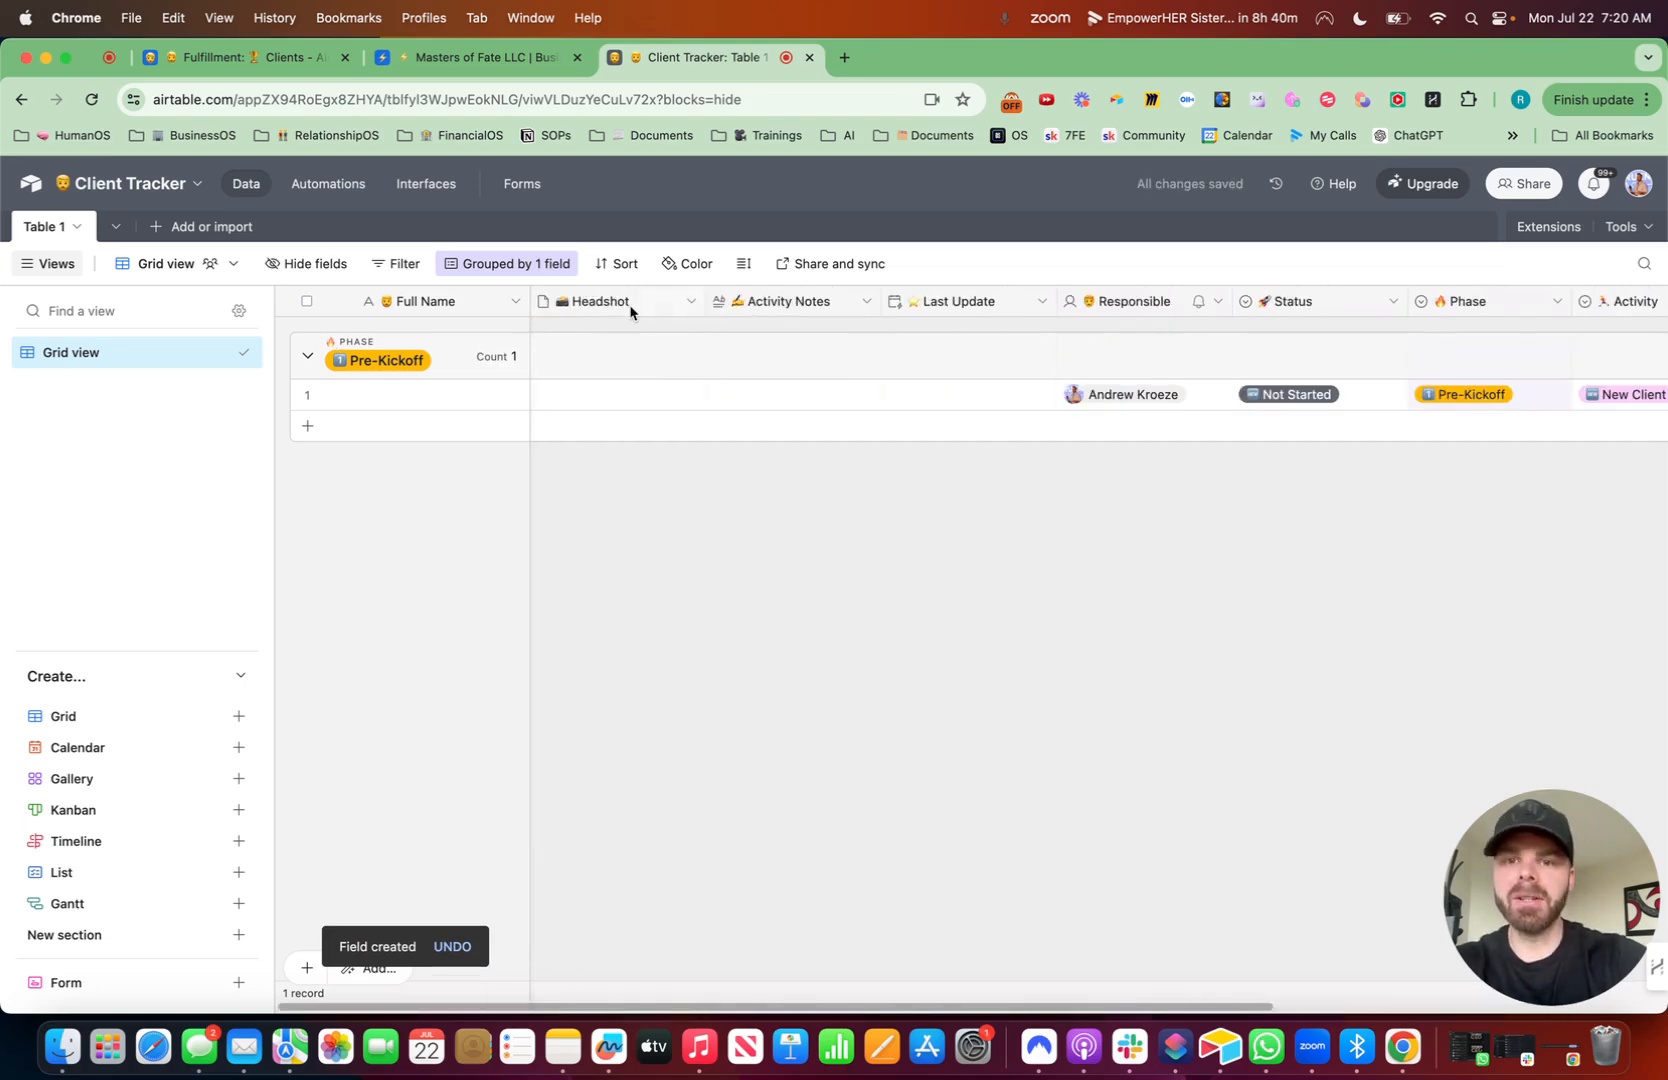
drag(705, 301, 659, 301)
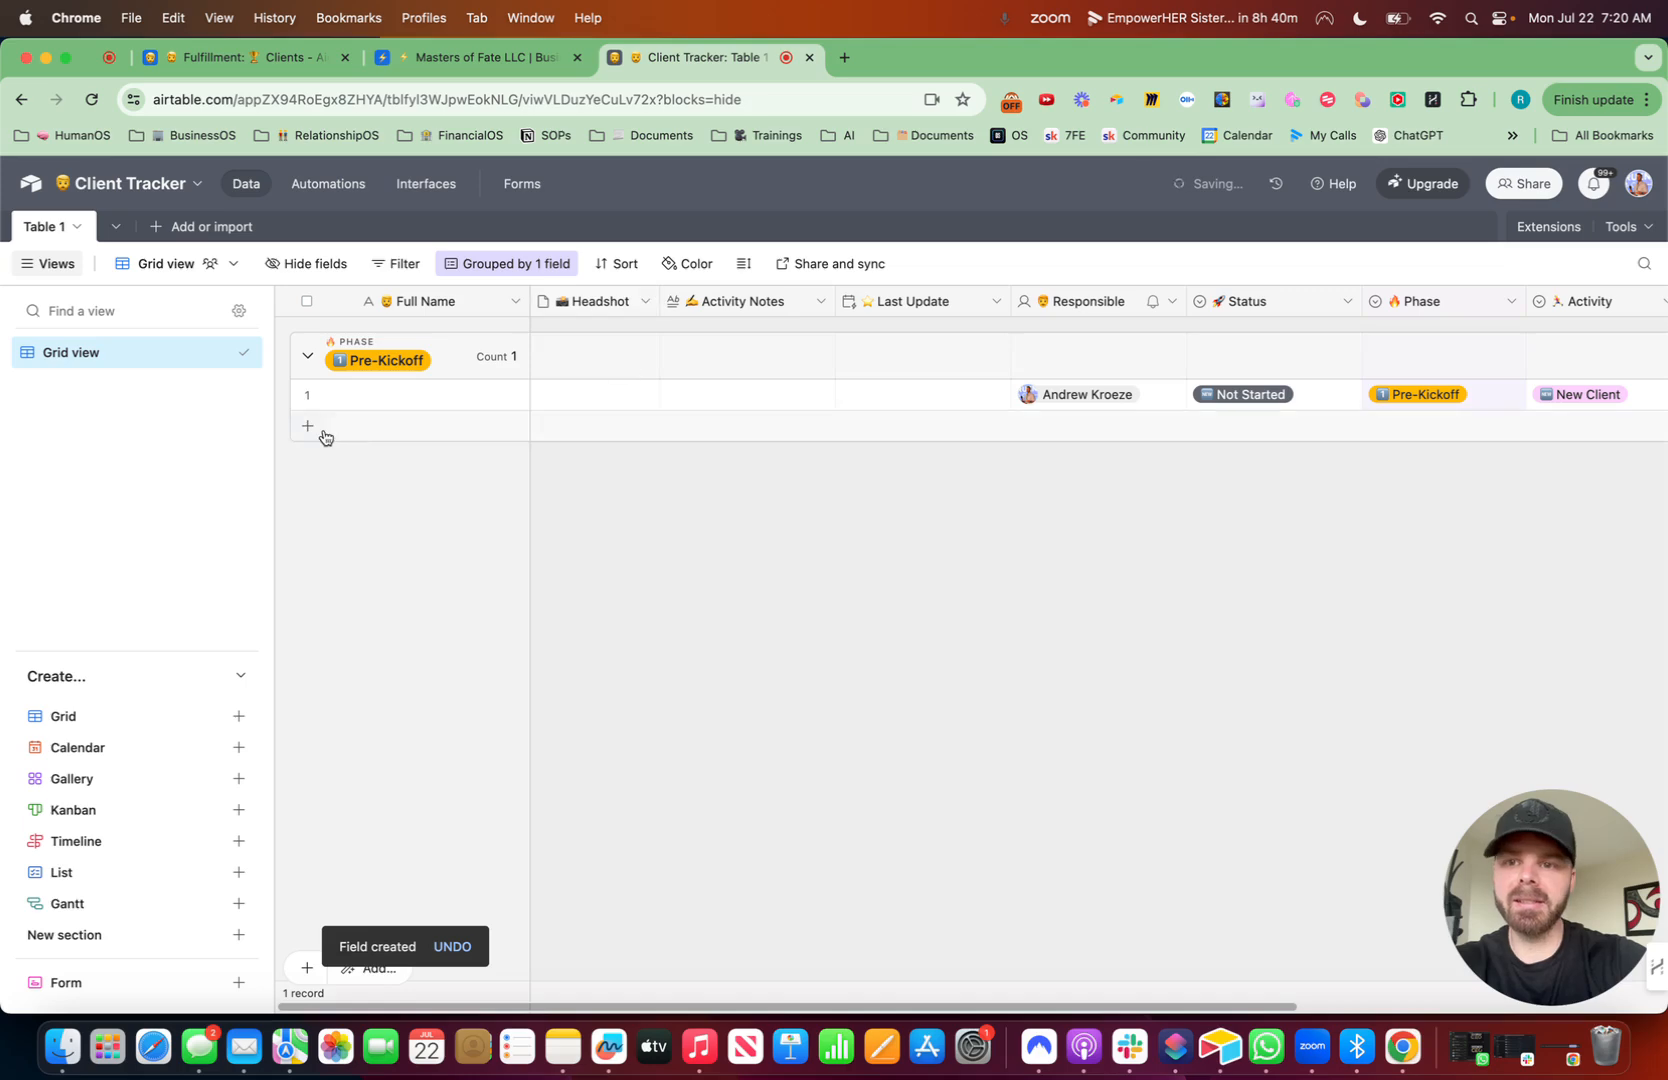
double_click(409, 388)
text(HJ)
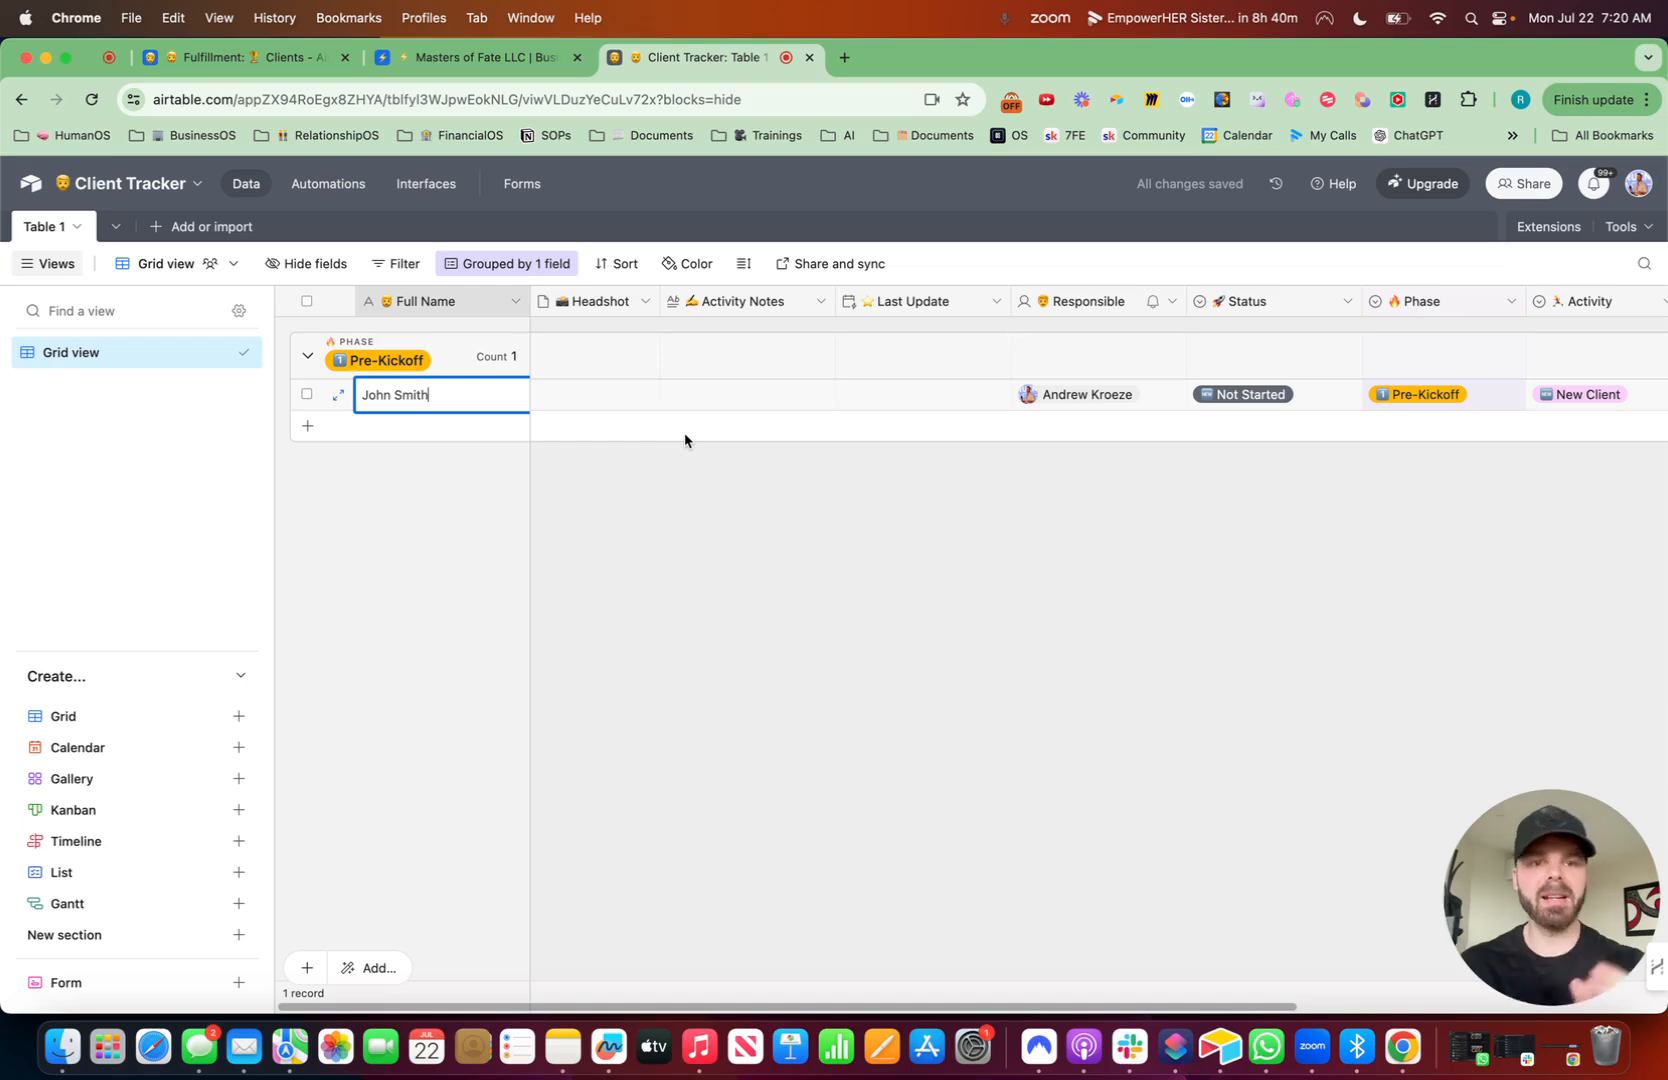
- Enter "Great guy!" in the record's Activity Notes and narrow the Last Update column
double_click(721, 398)
text(Great guy!)
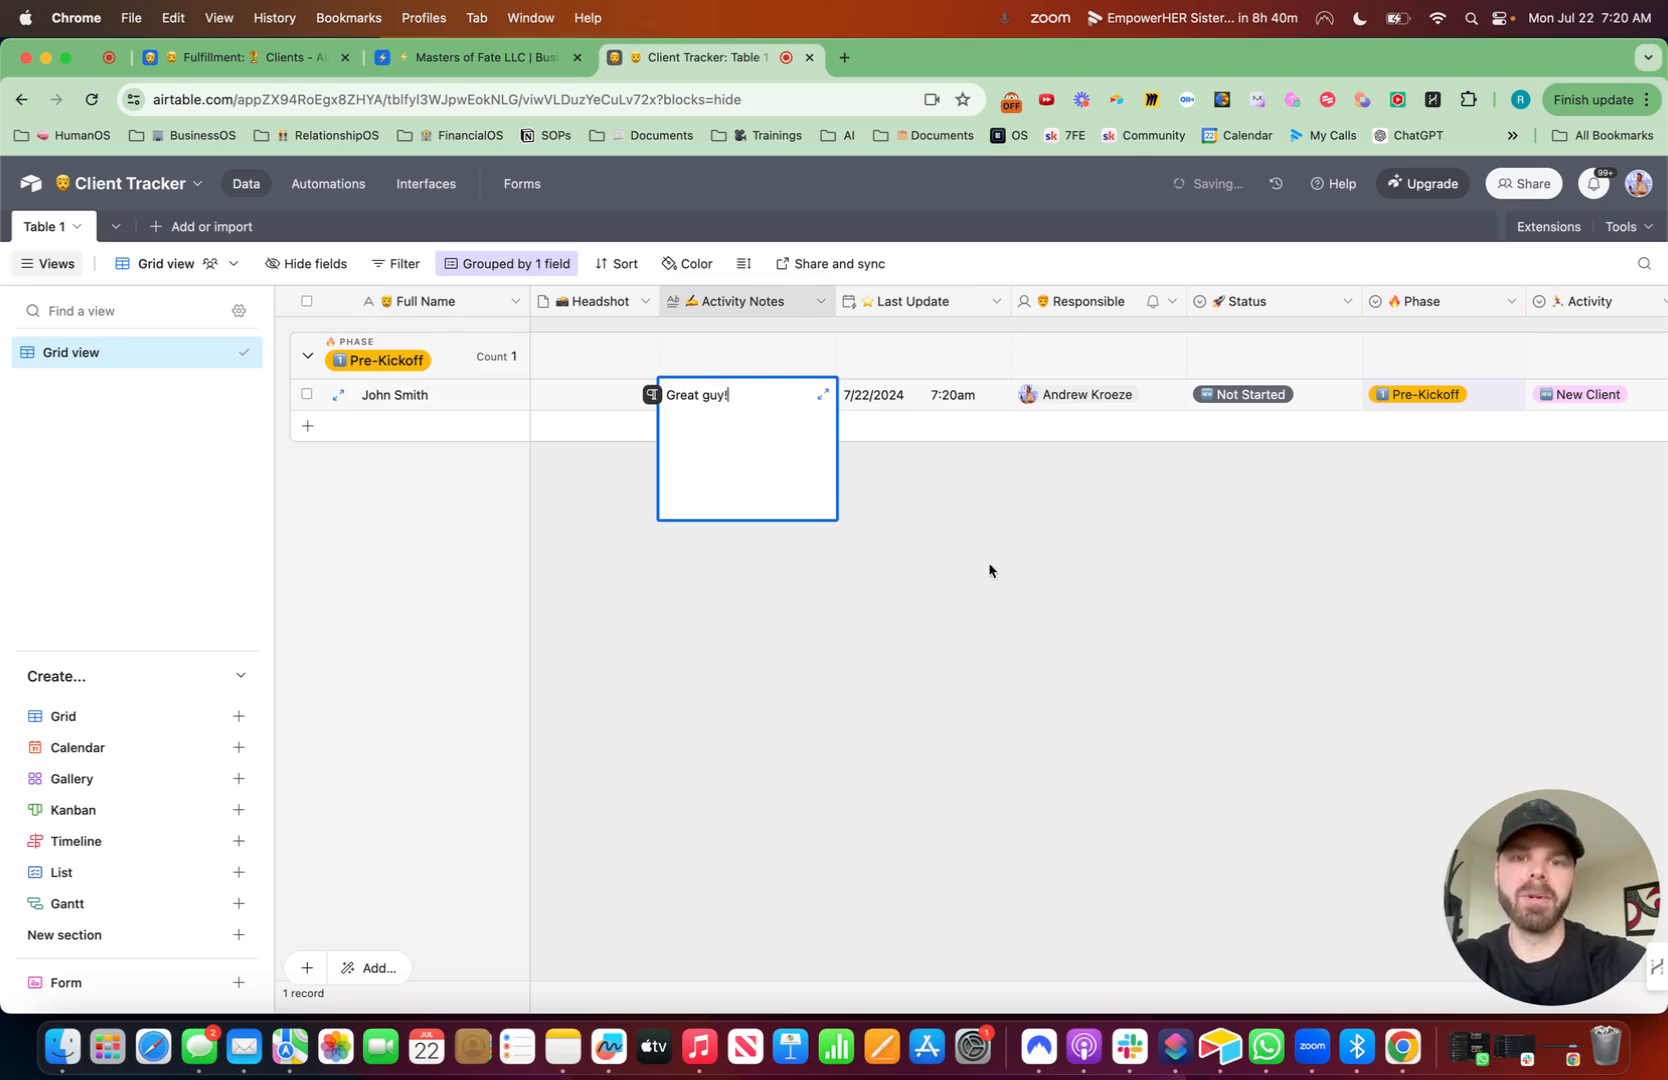
click(1144, 693)
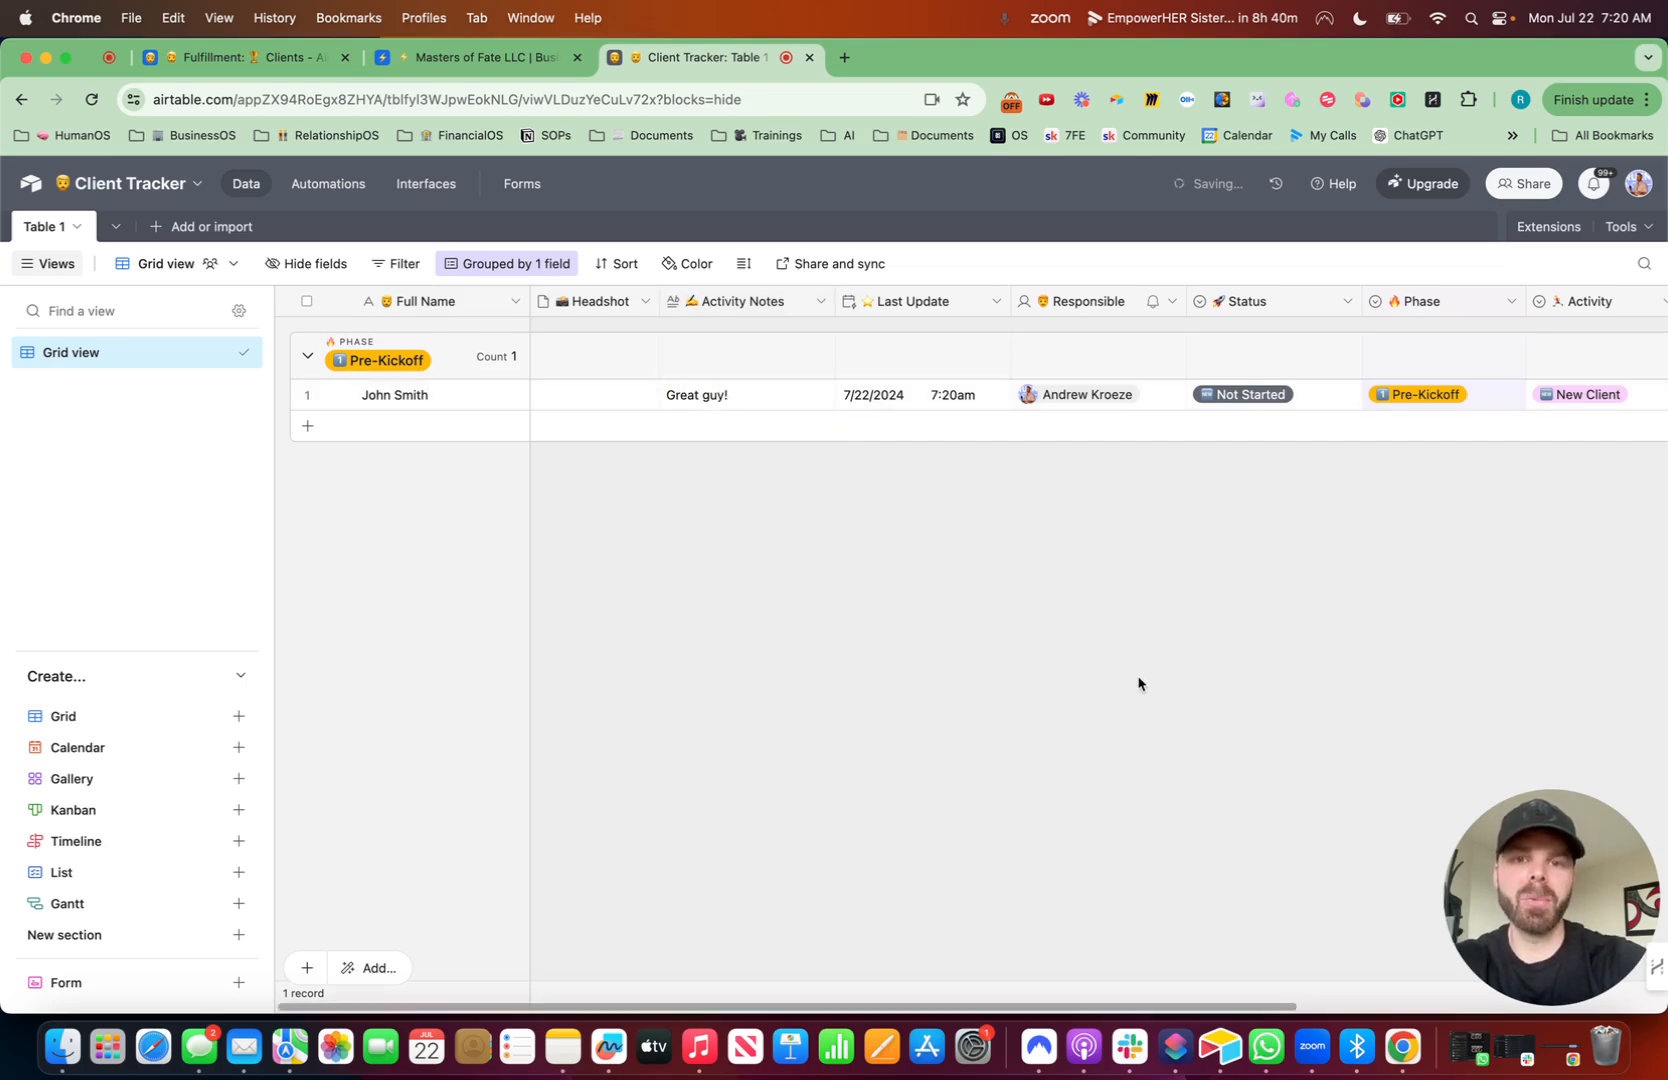
drag(1005, 308, 985, 303)
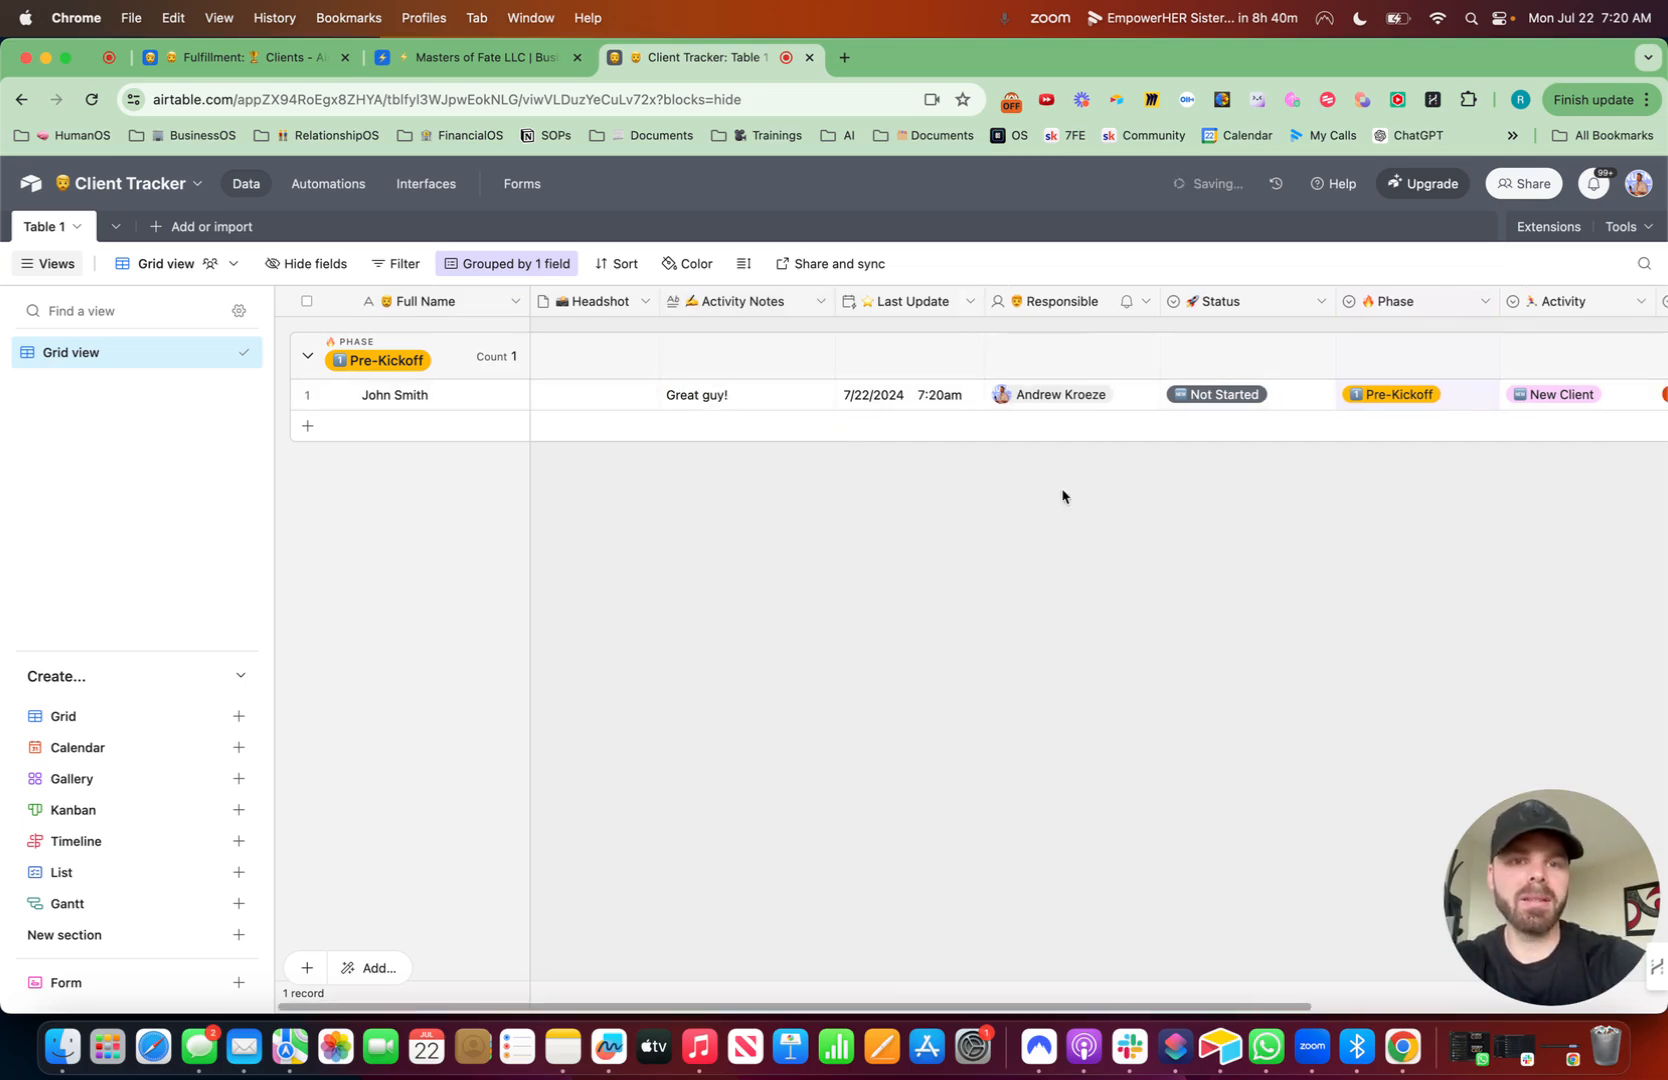
- Switch the record's Phase to First 30 Days and 30-90 Days, then back to Pre-Kickoff
click(1408, 400)
click(1408, 400)
click(1397, 572)
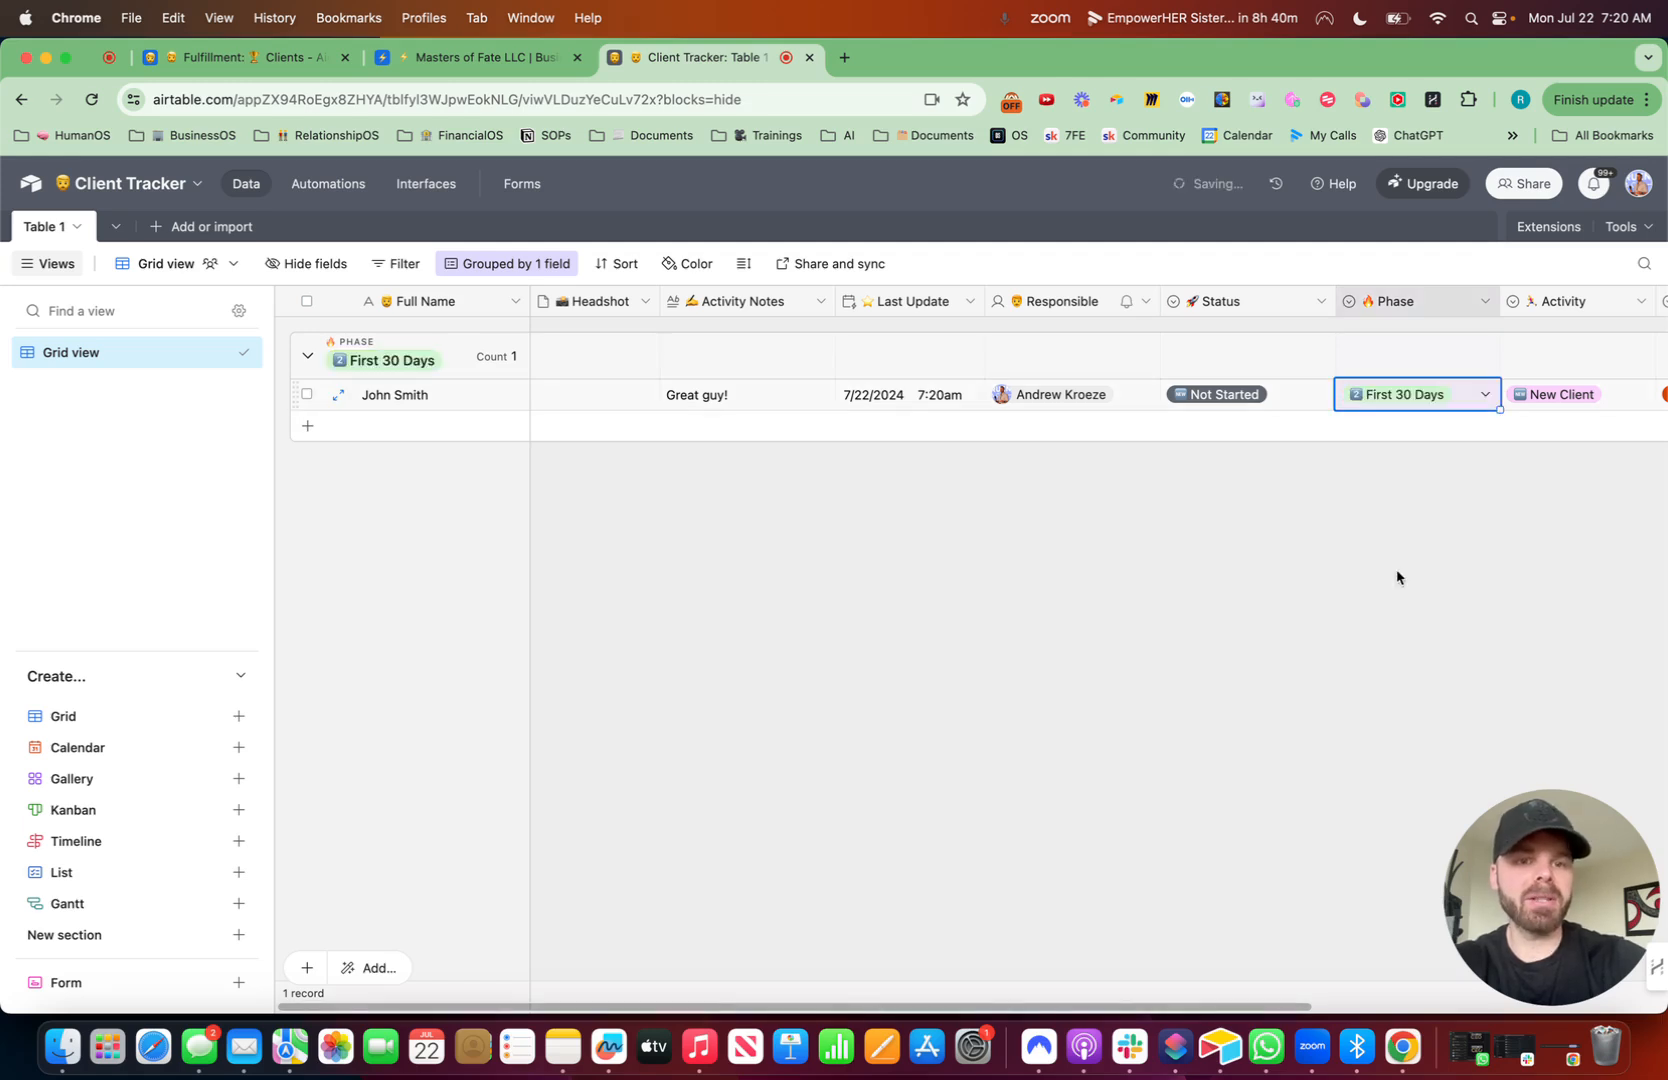
click(1411, 415)
click(1405, 607)
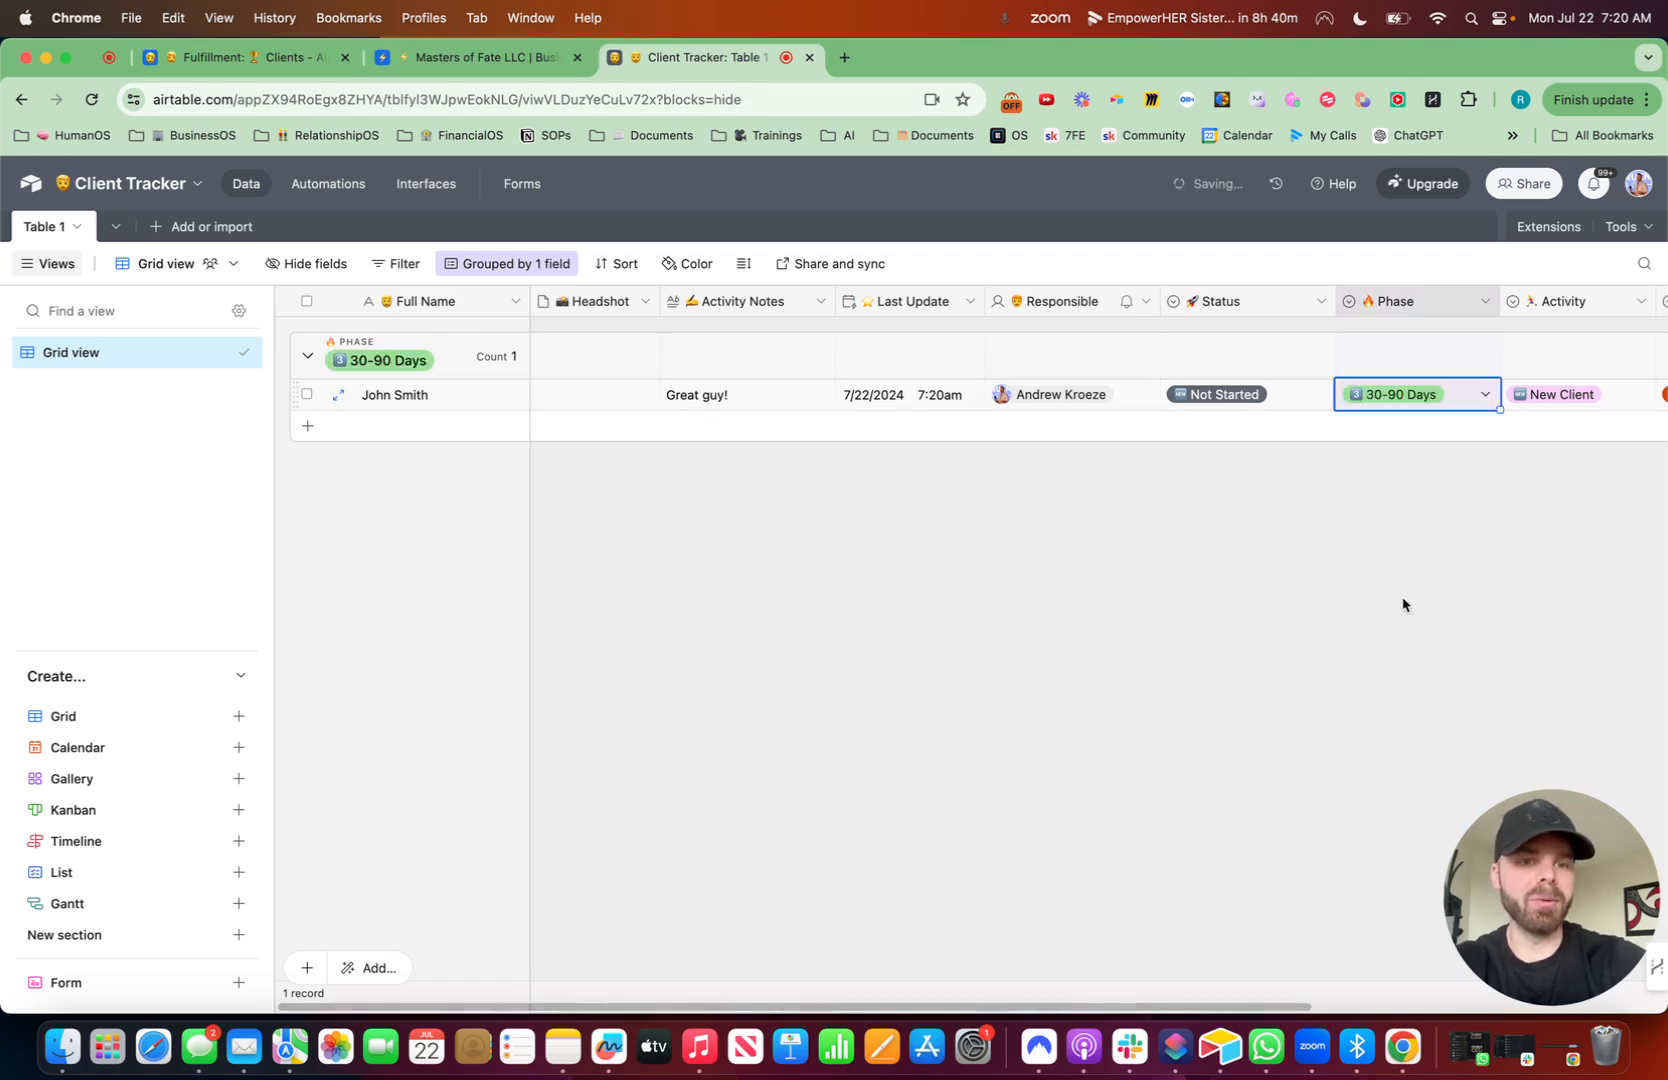
click(1410, 400)
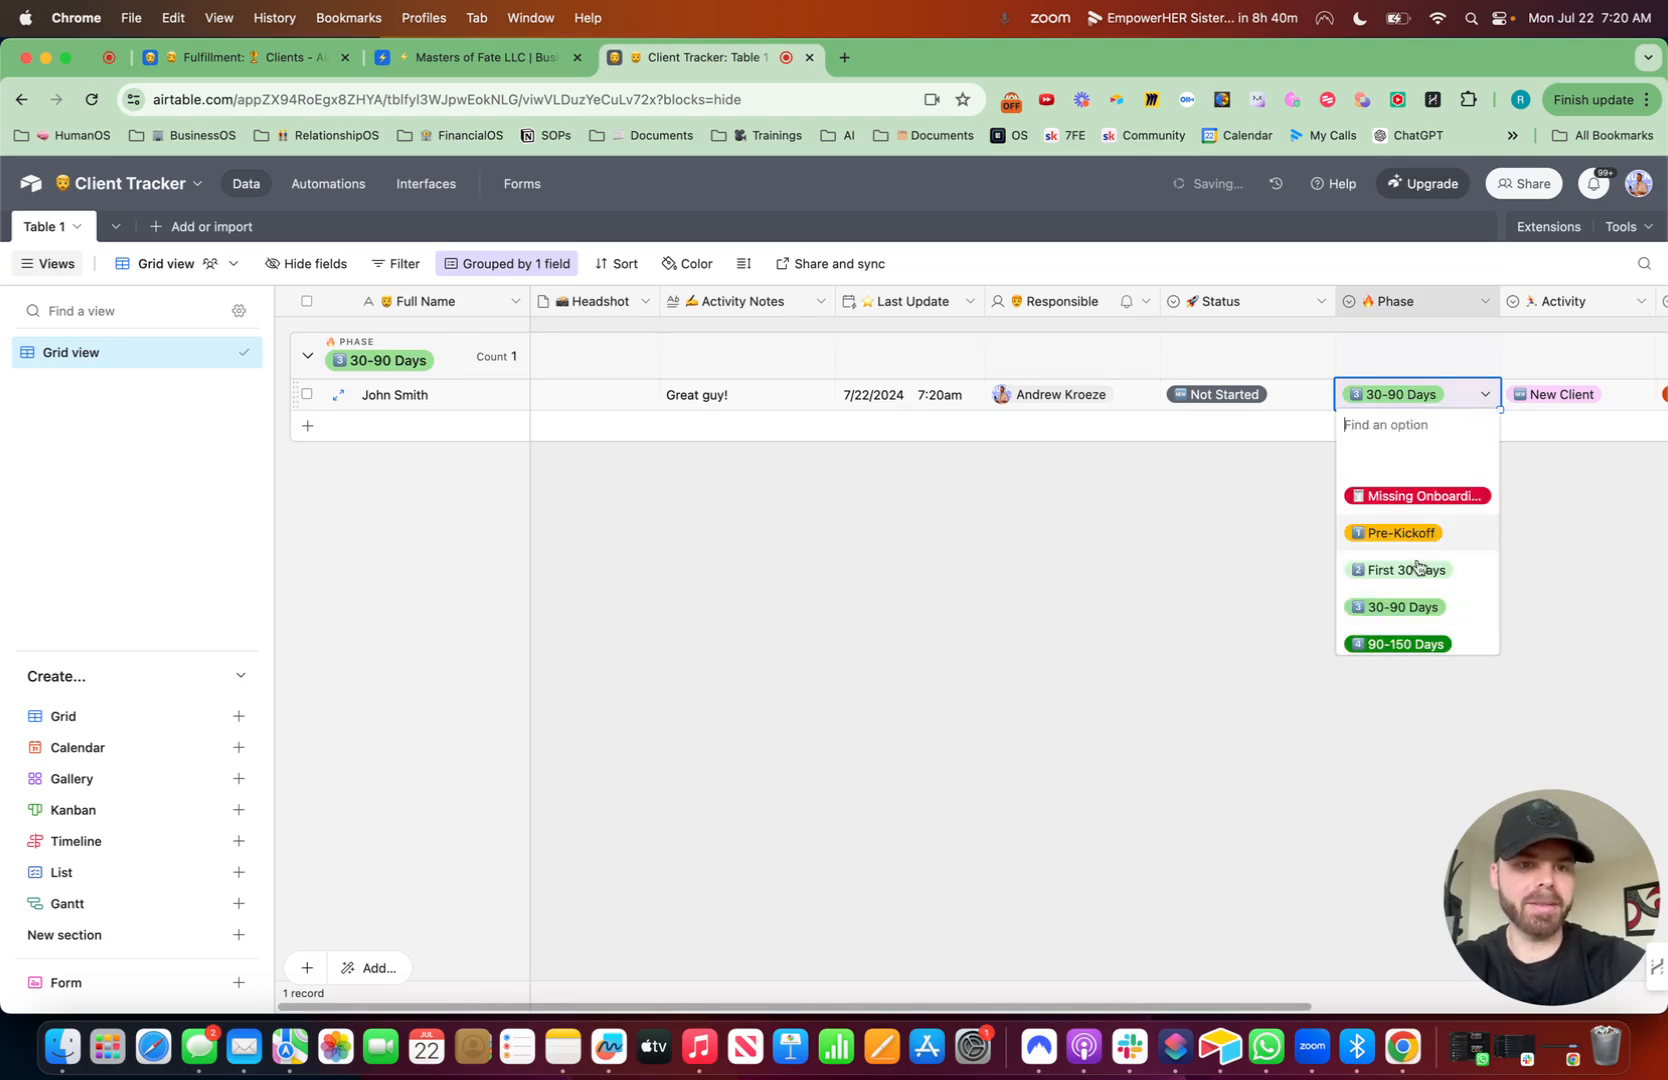
click(1318, 614)
scroll(1143, 584, right, 5)
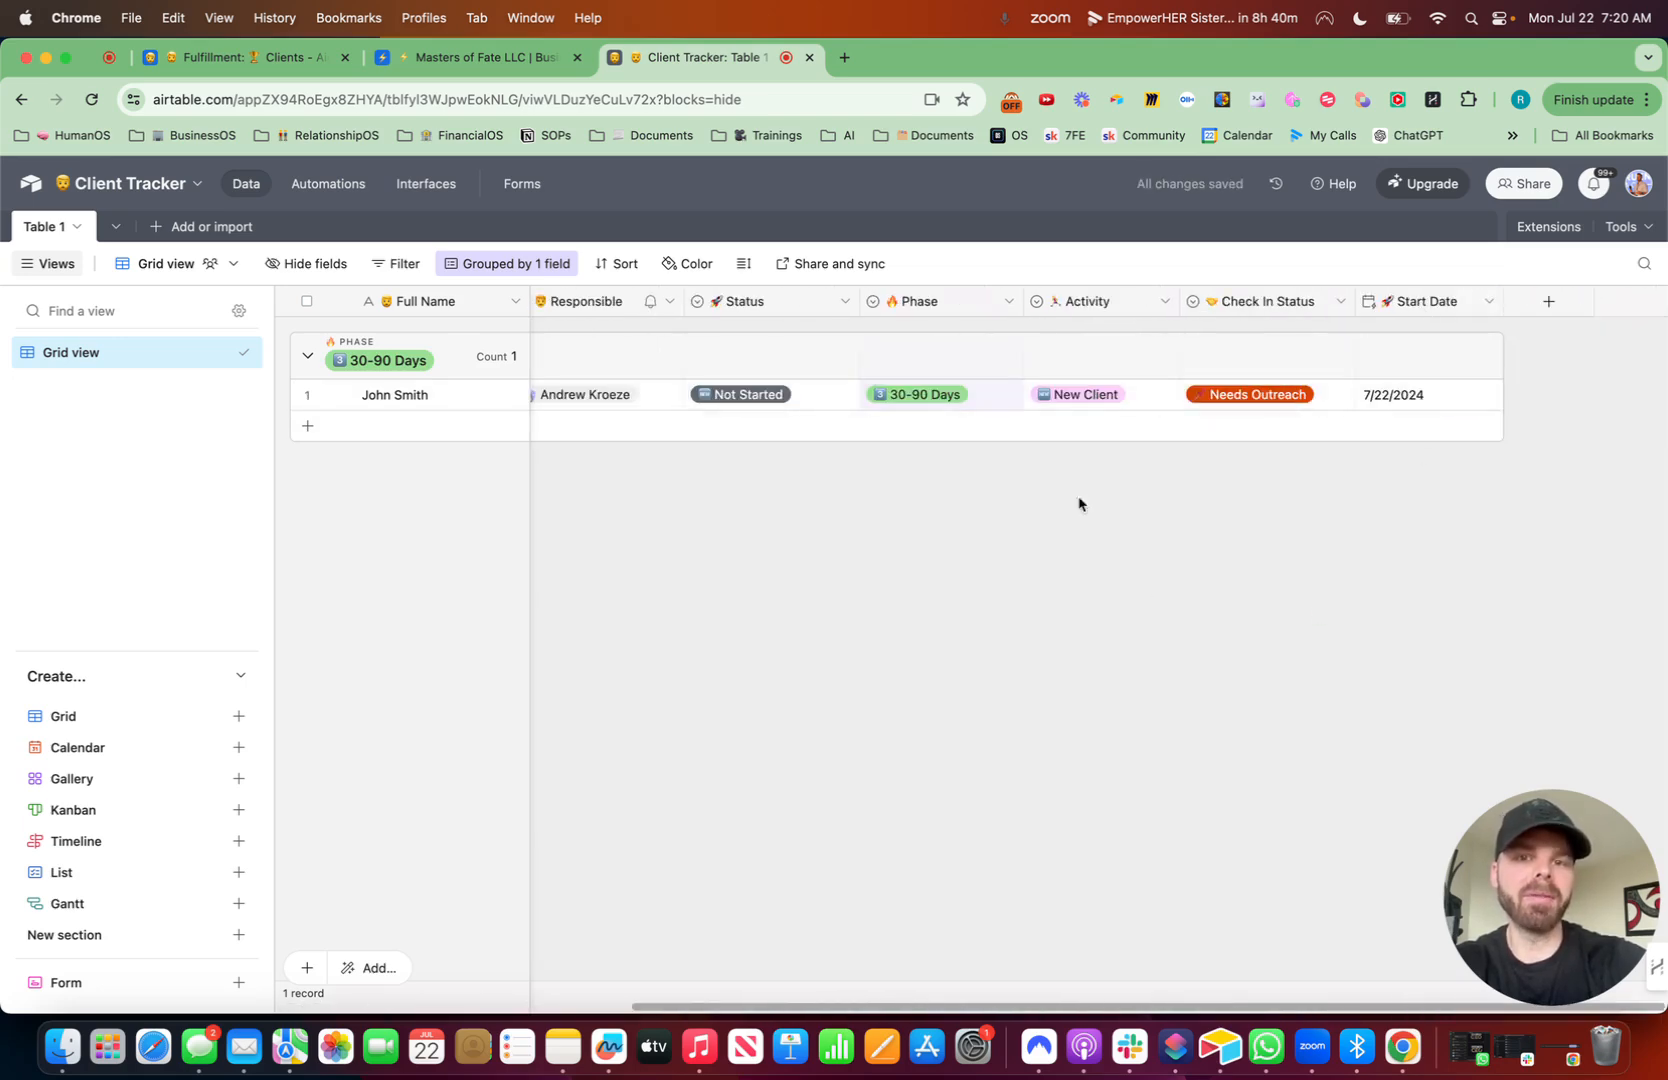
scroll(870, 428, left, 4)
scroll(858, 428, left, 2)
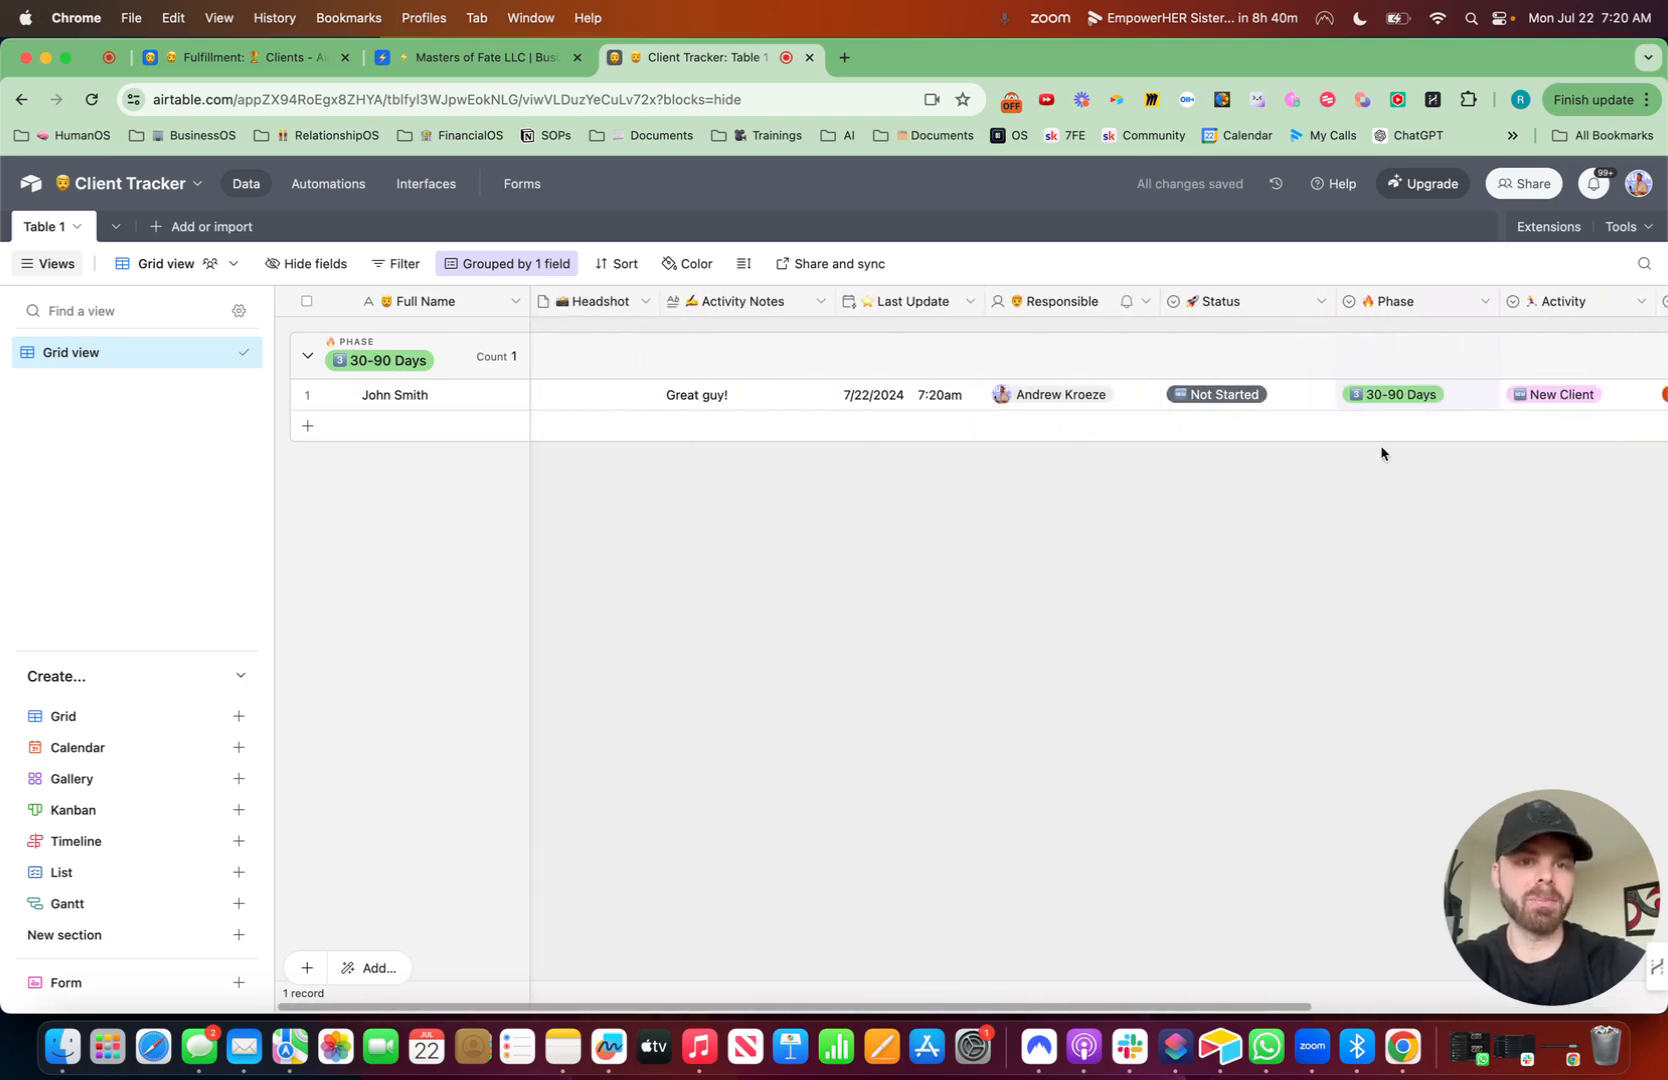
double_click(1408, 396)
click(1410, 532)
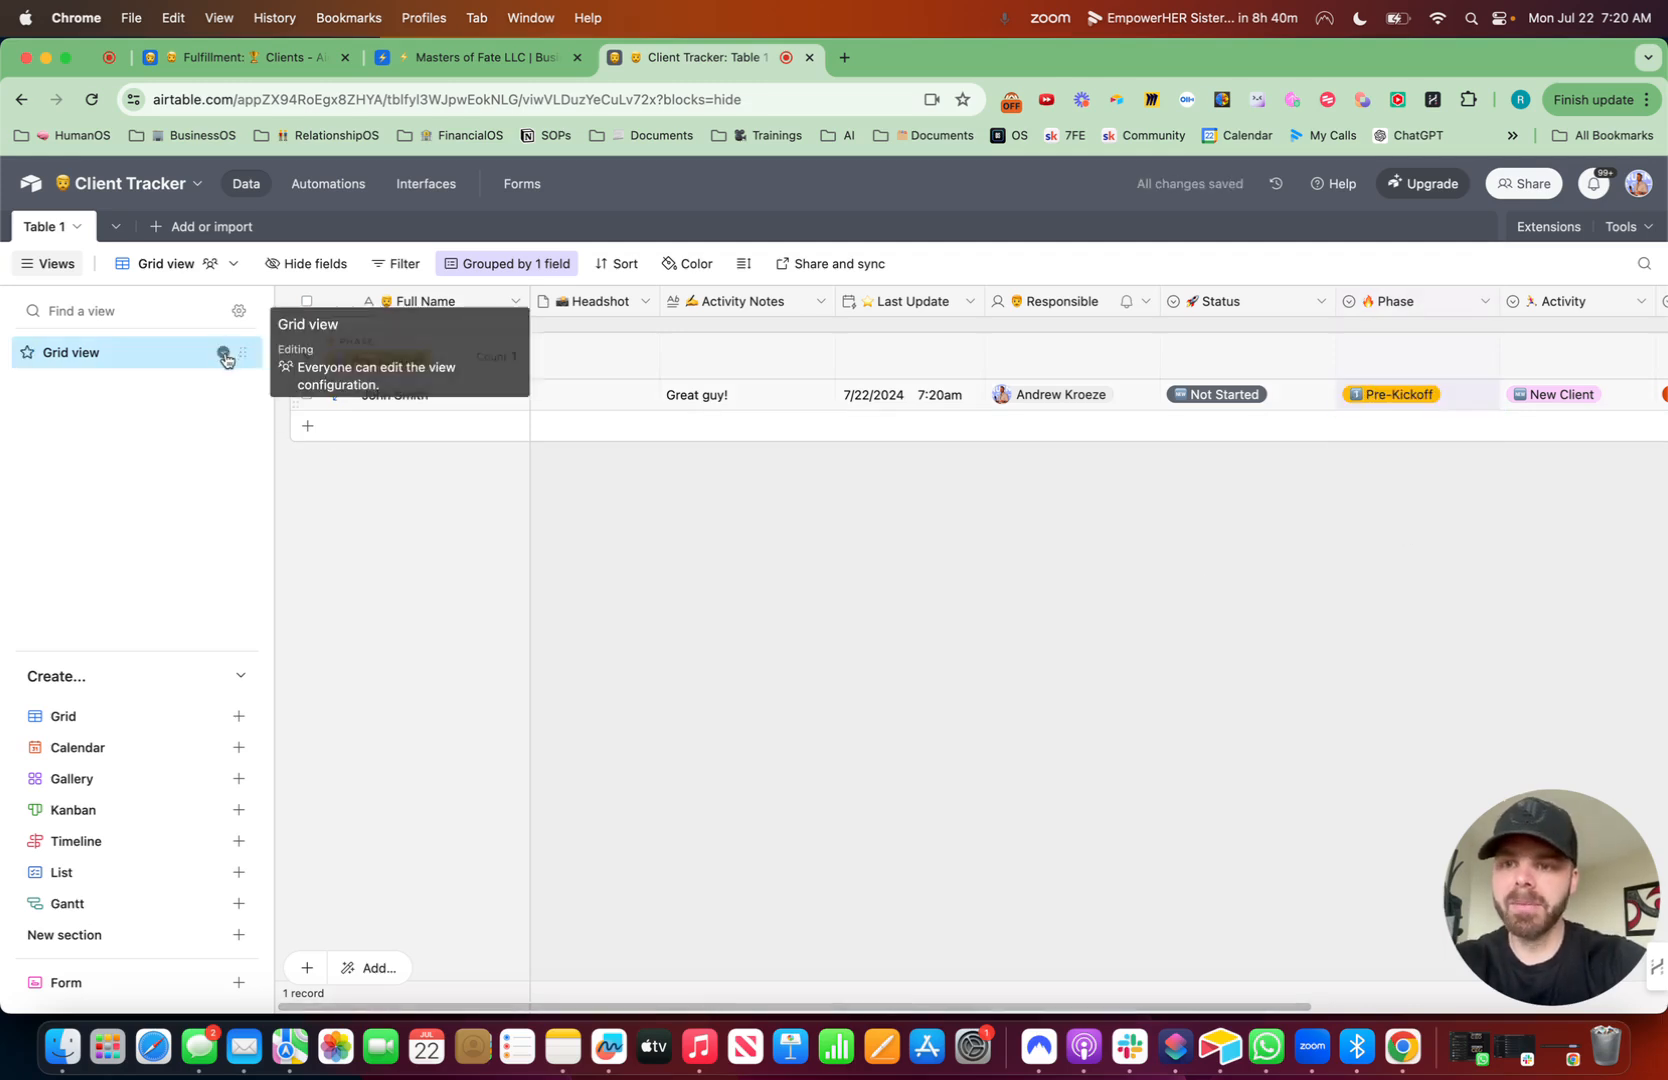
- Rename the grid view to Client Tracker with a leading emoji
click(223, 352)
click(297, 446)
key(ctrl+super+space)
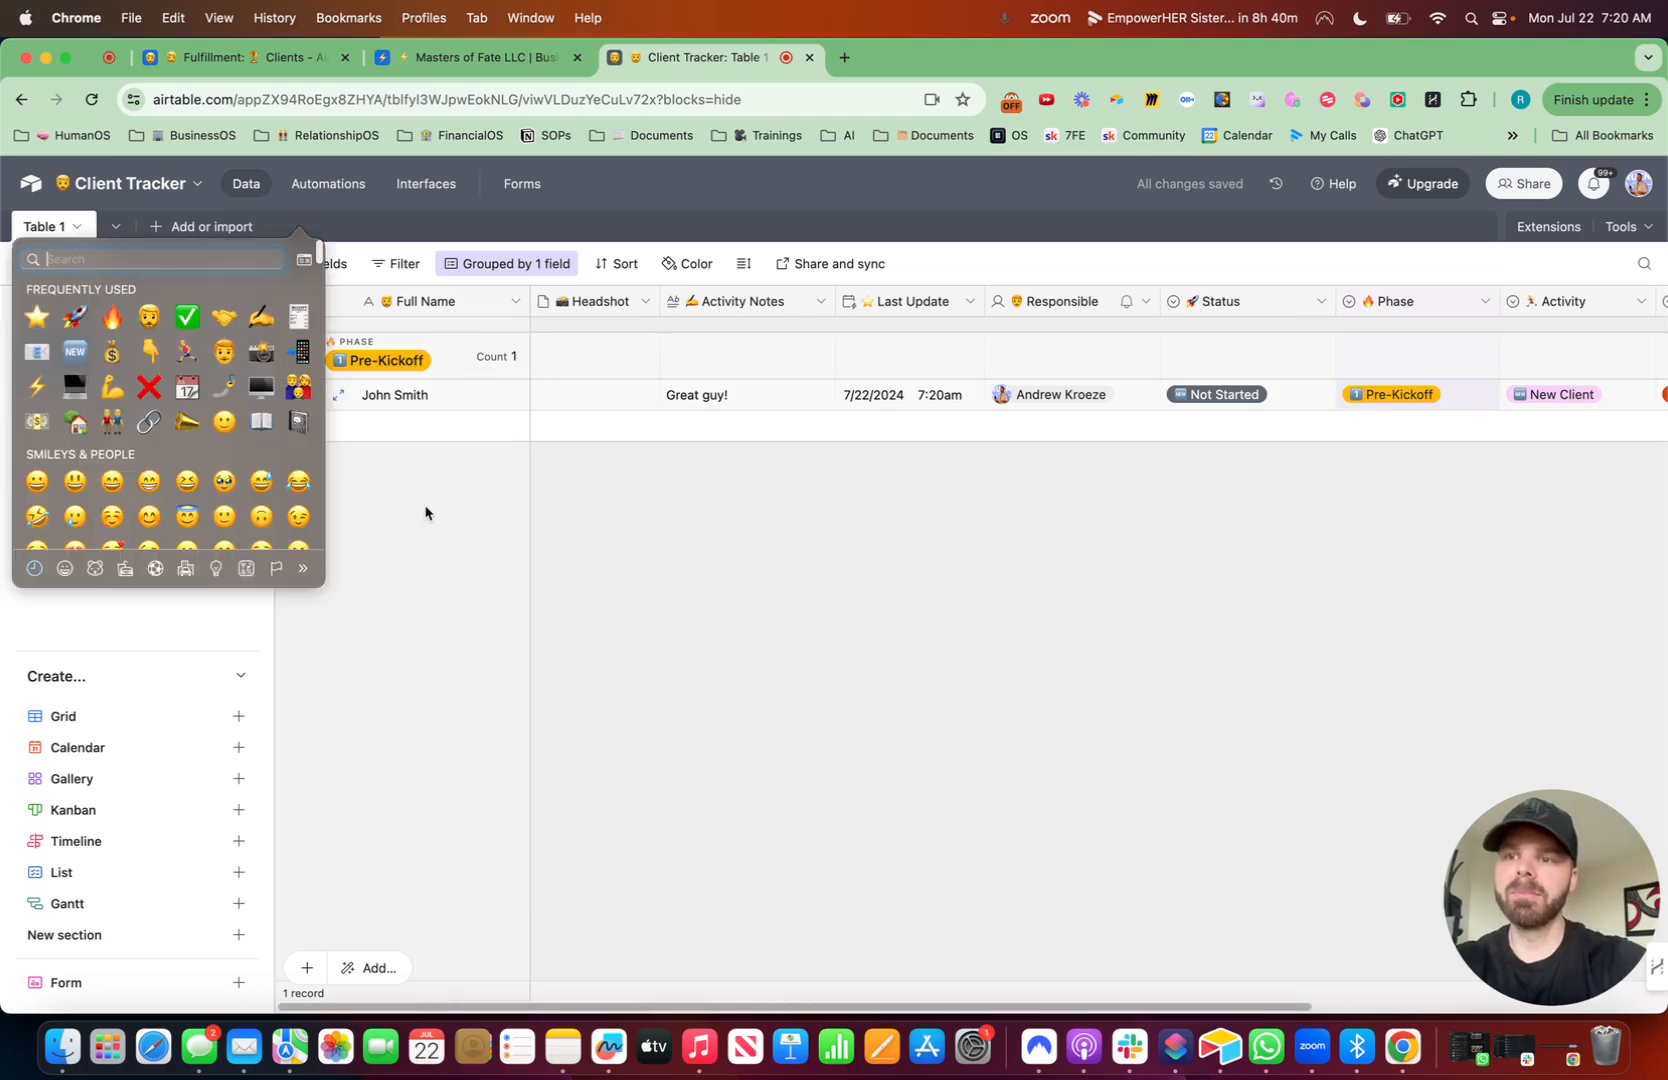
click(149, 318)
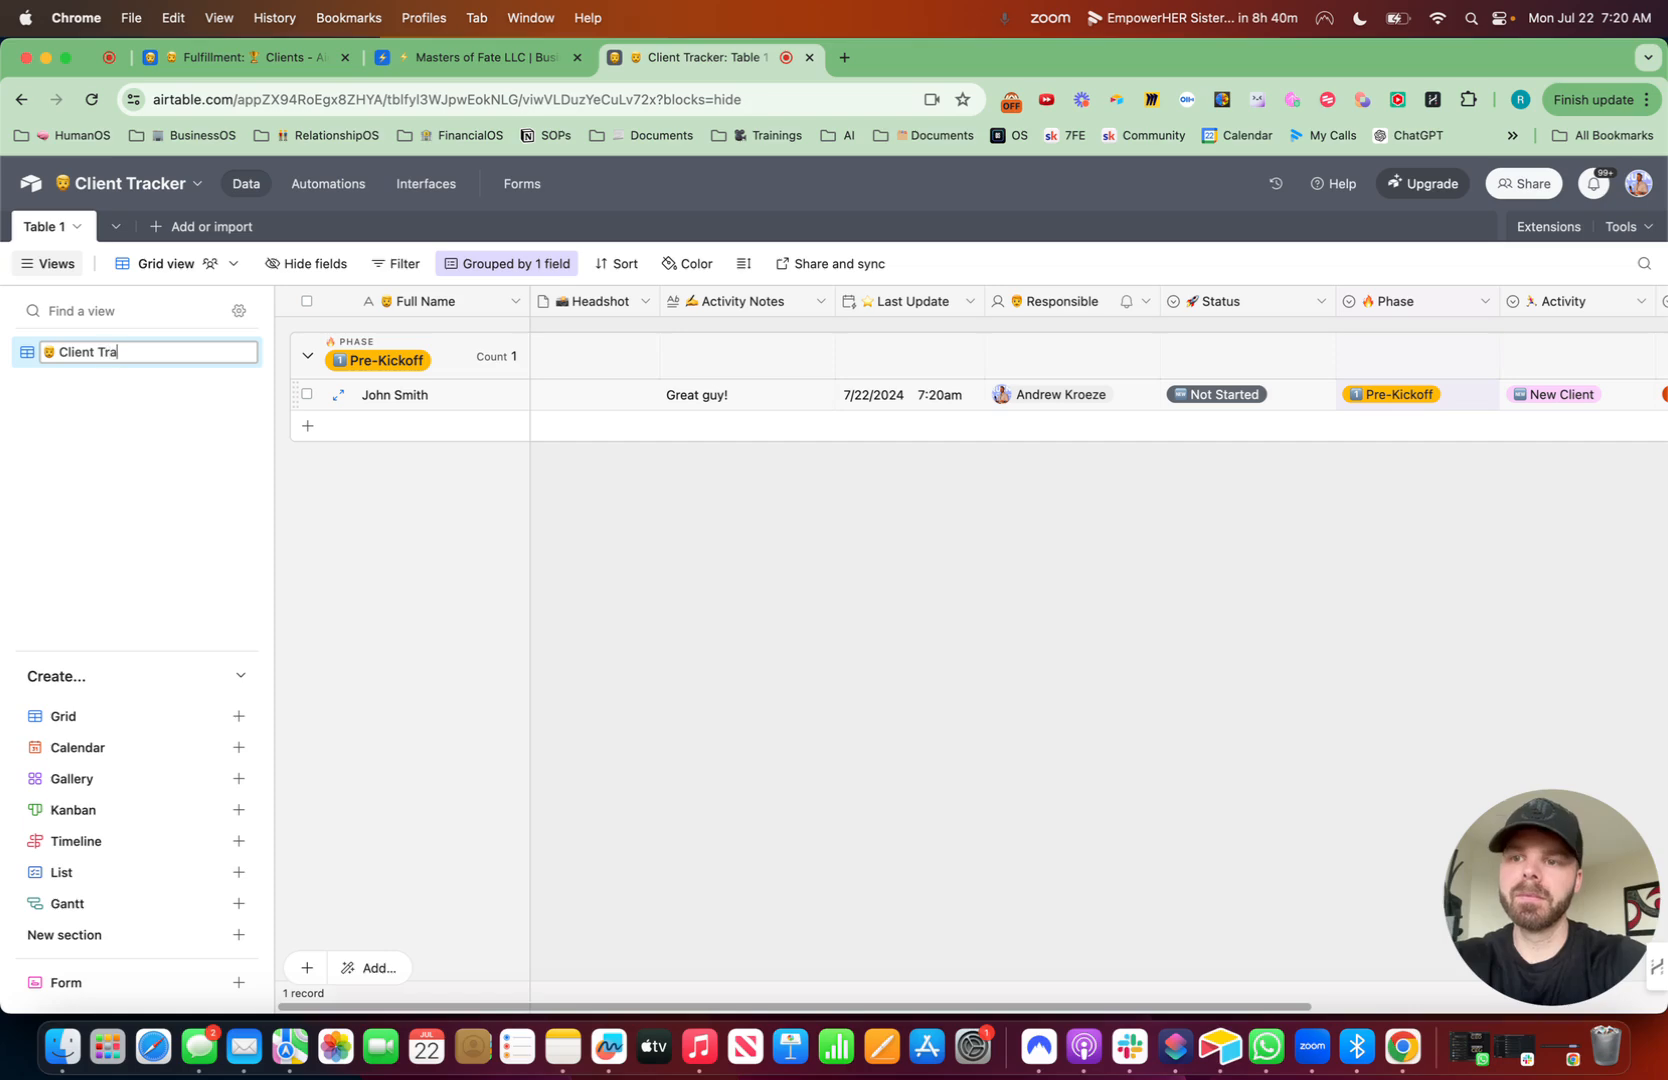
key(Return)
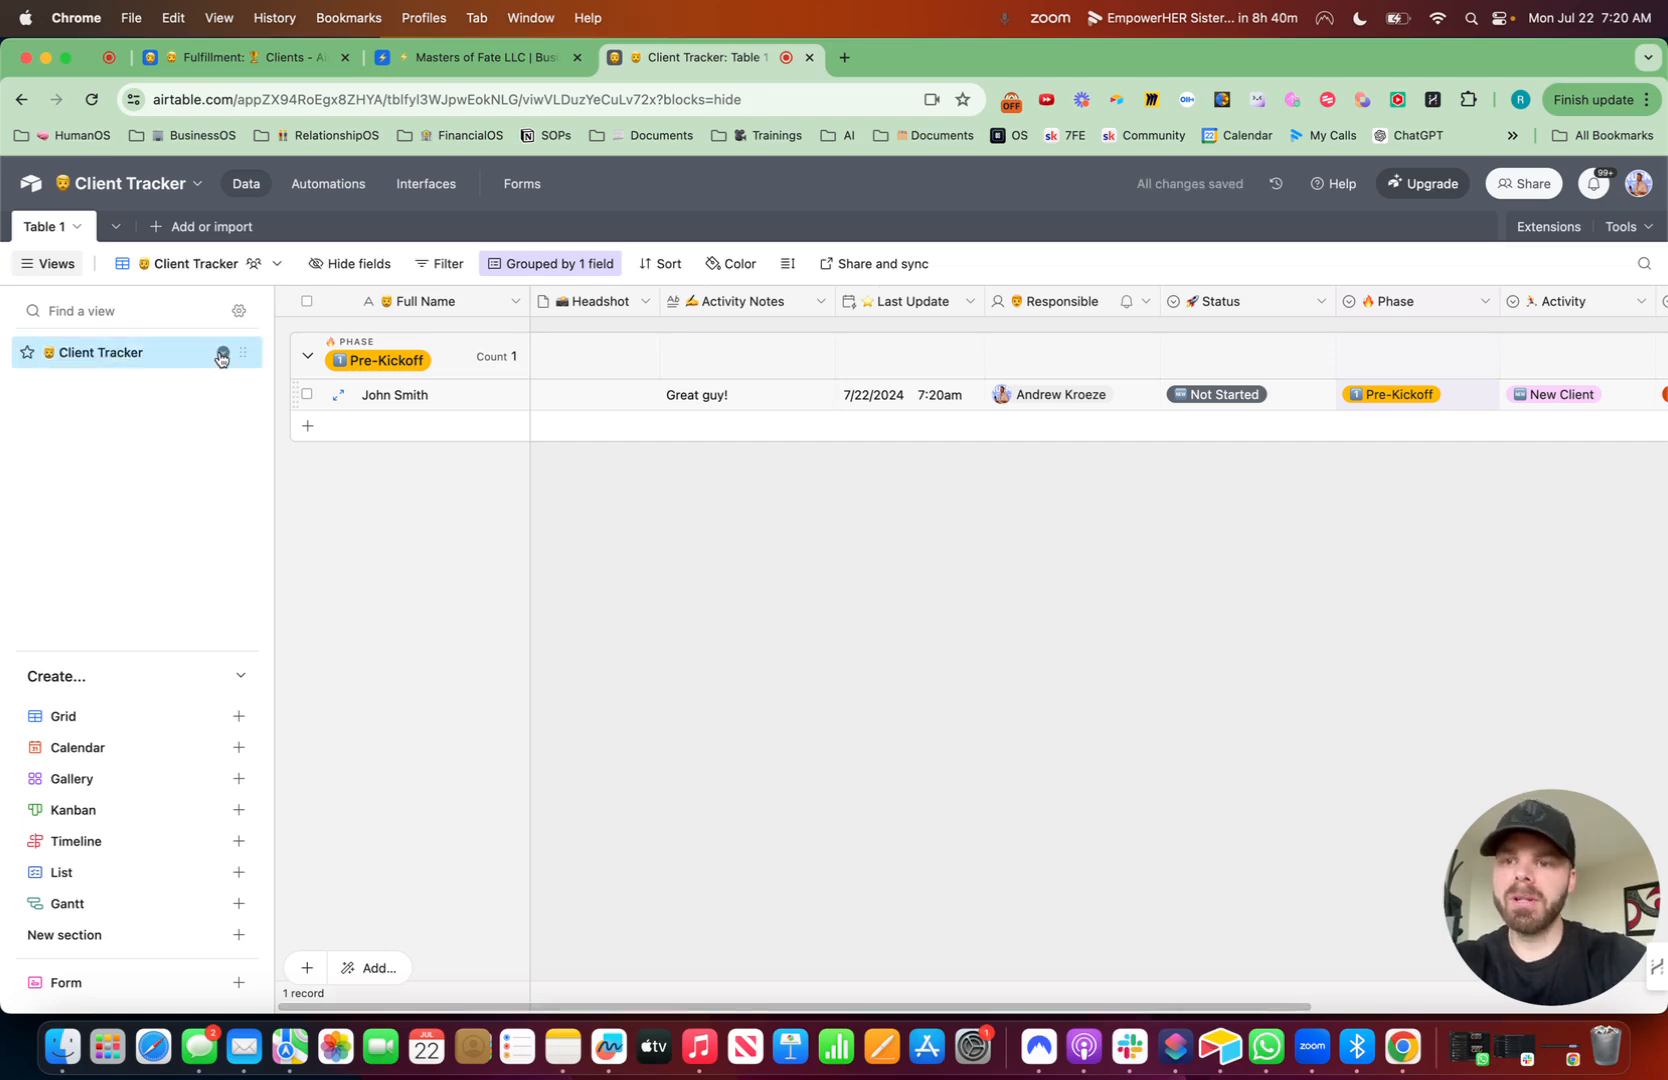
- Duplicate the Client Tracker view and rename the copy to Onboarding Responses with a leading emoji
click(222, 353)
click(272, 483)
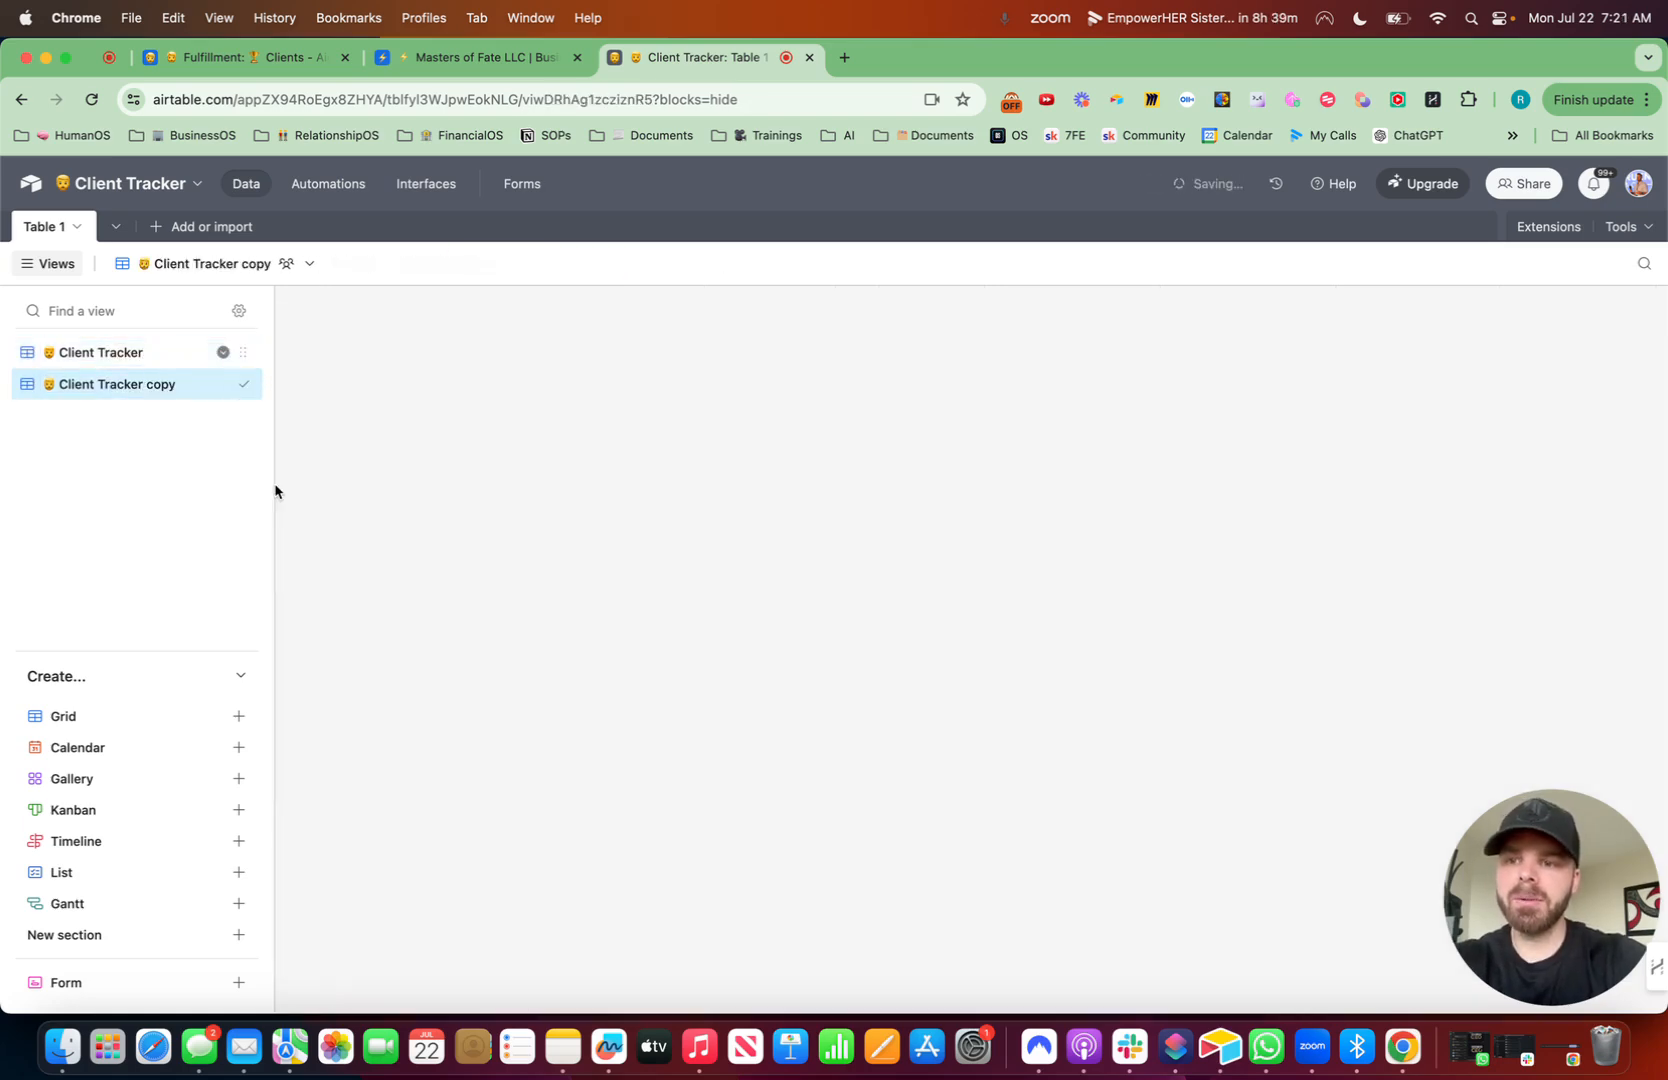
key(ctrl+super+space)
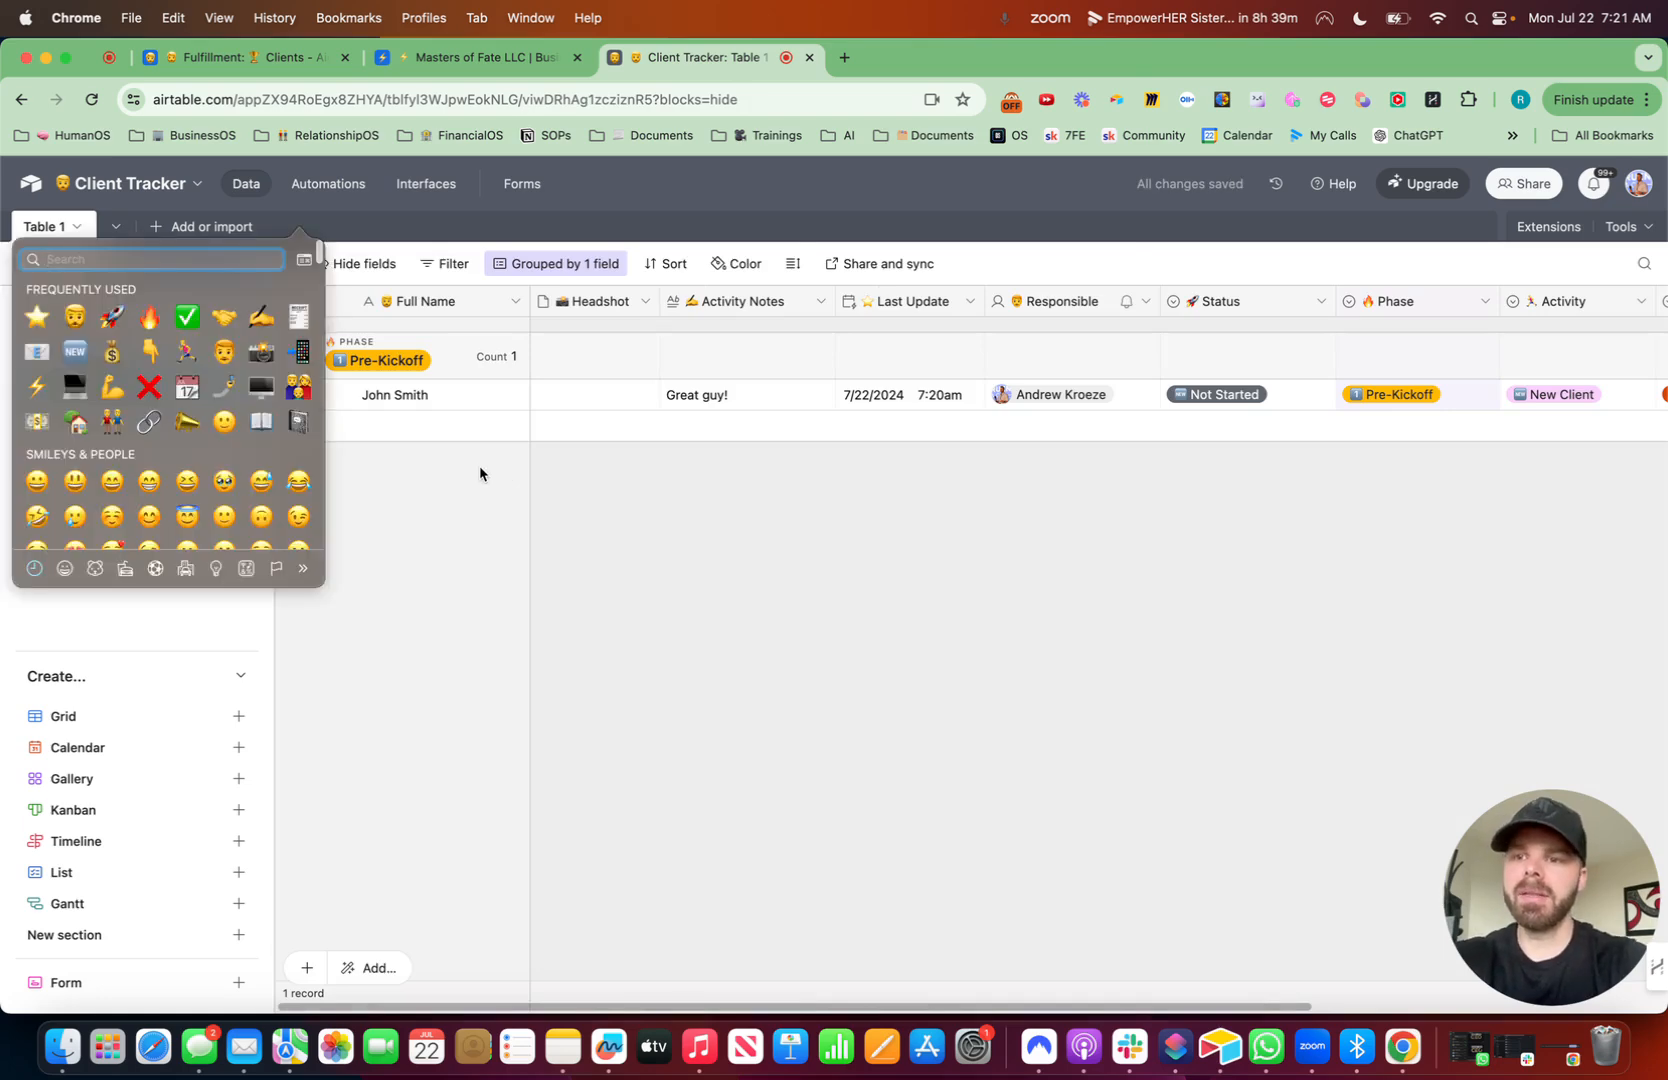
key(Escape)
key(BackSpace)
text(Onboarding REs)
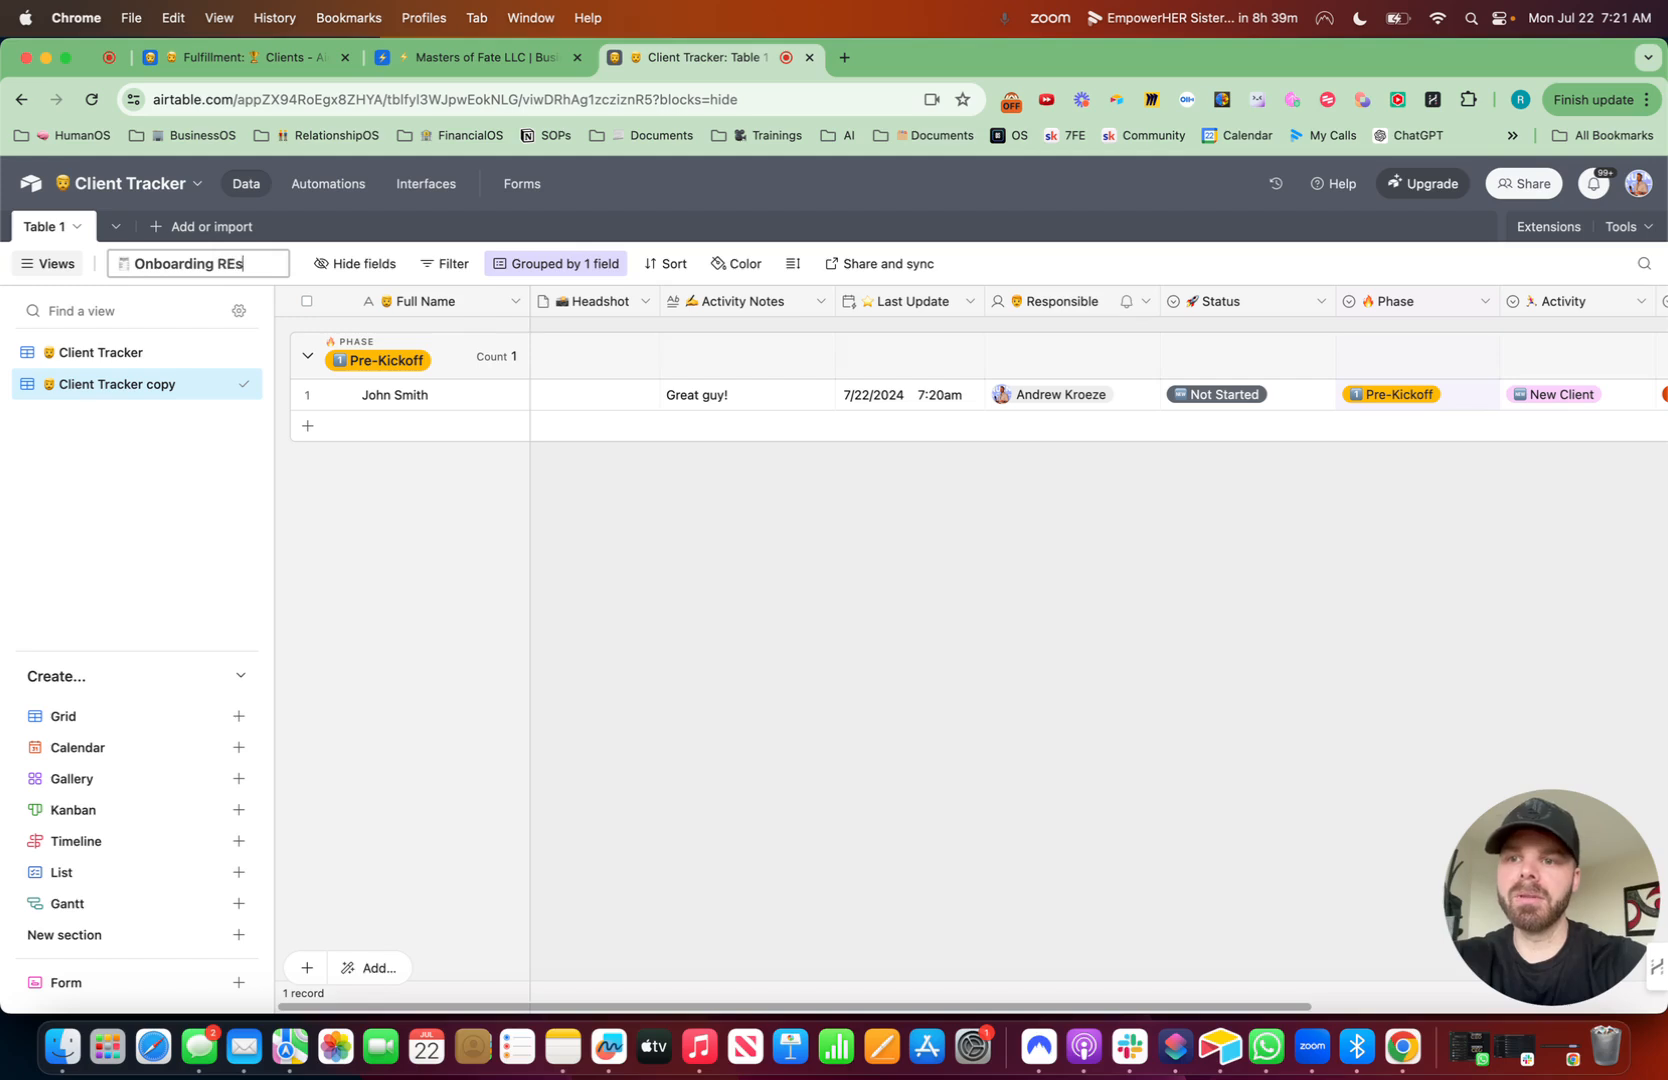
text(ponses)
click(1026, 893)
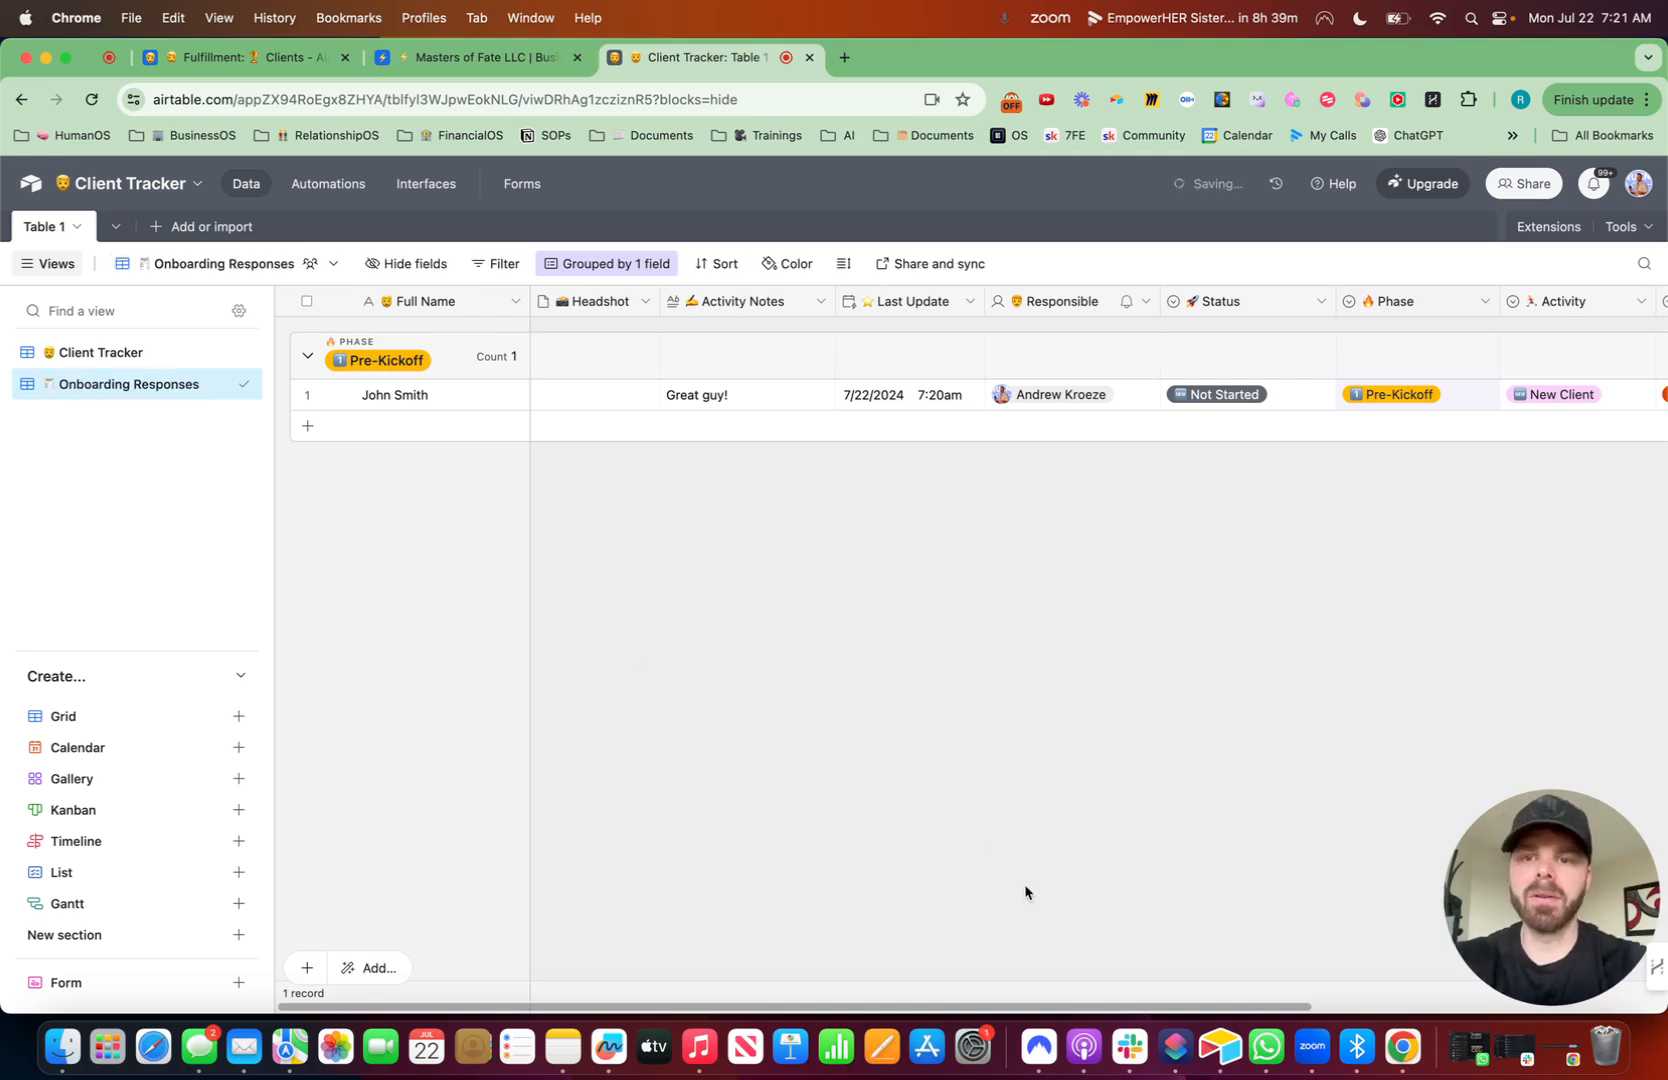
- Hide every field except Full Name and Start Date in the Onboarding Responses view, narrowing the Start Date column
click(422, 265)
click(445, 593)
click(382, 550)
click(863, 582)
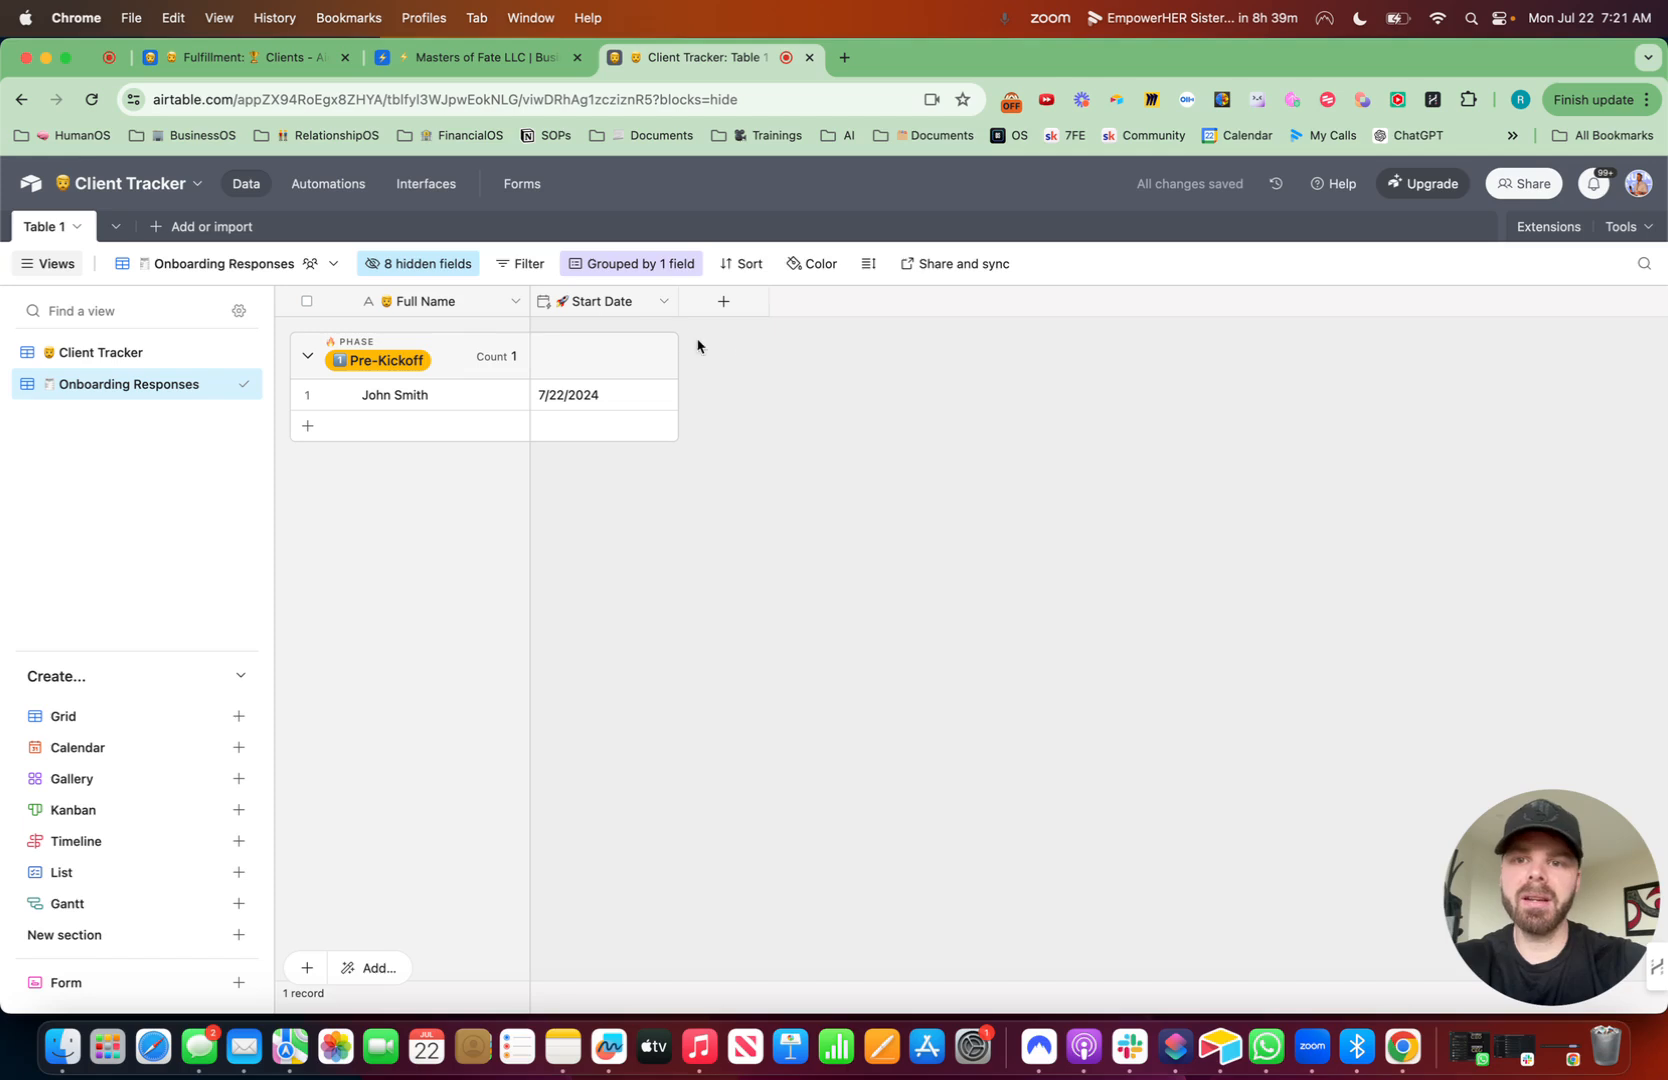
drag(678, 300, 670, 300)
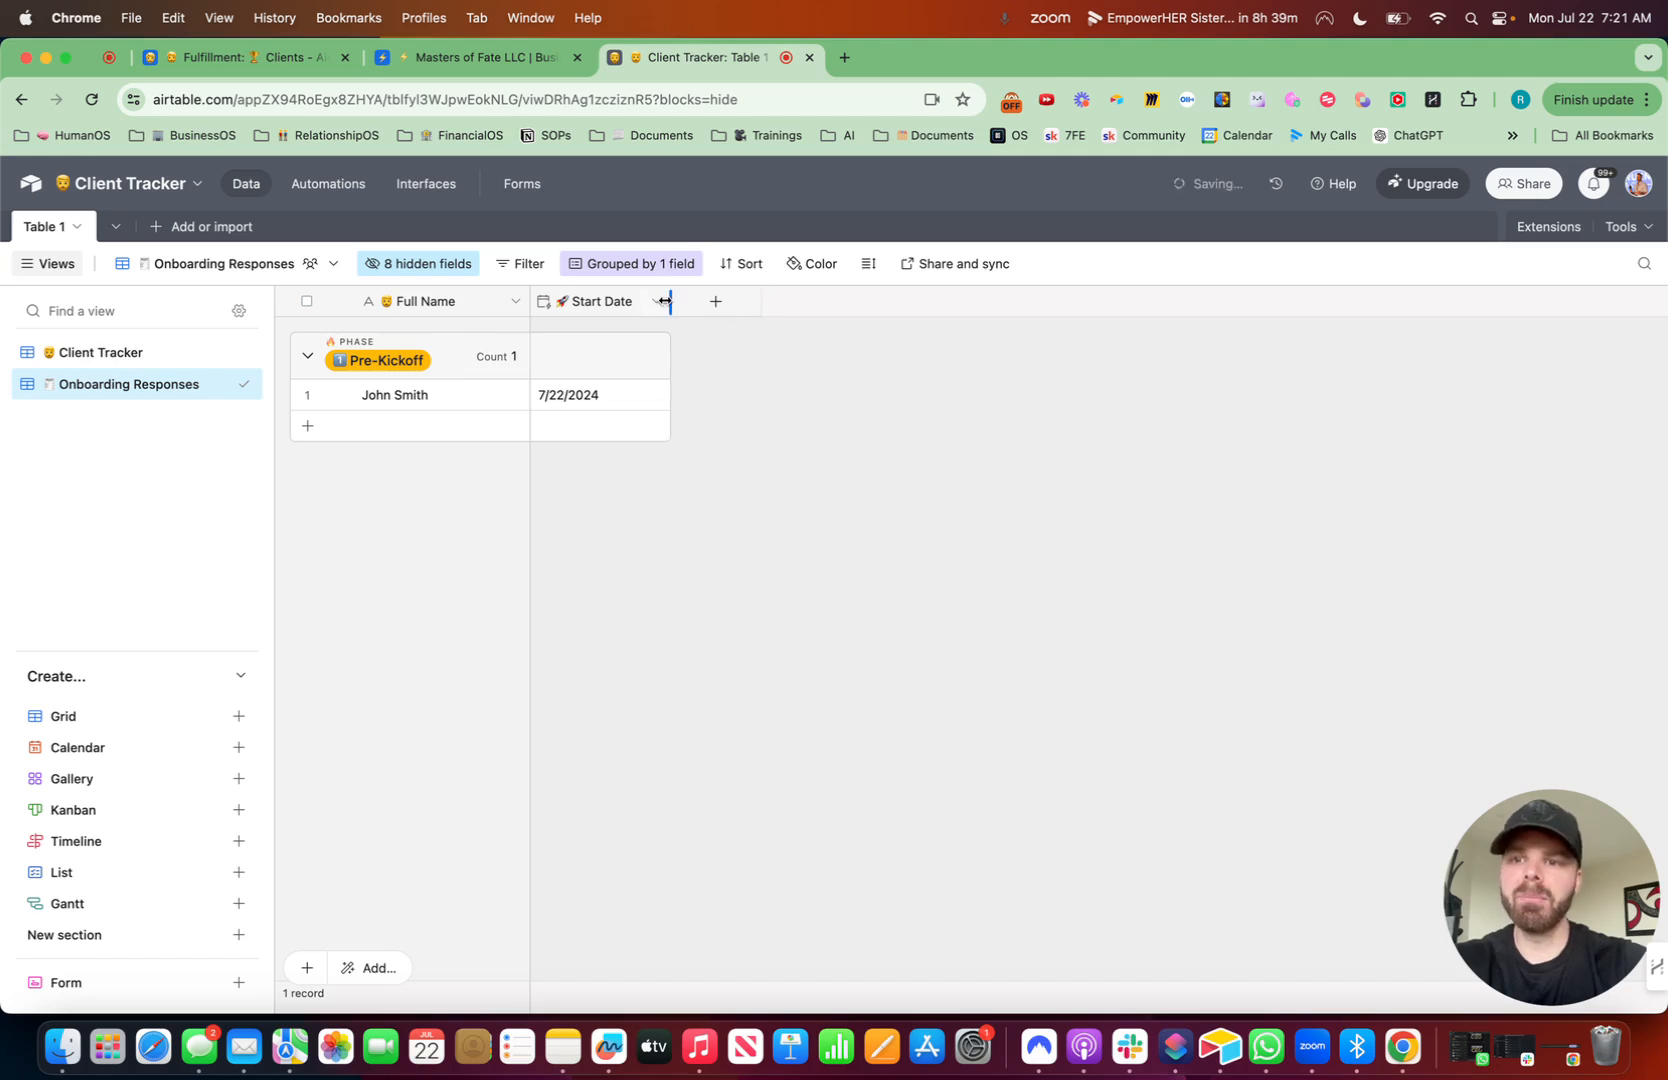
- Unhide the Responsible field in the Onboarding Responses view
click(398, 262)
text(re)
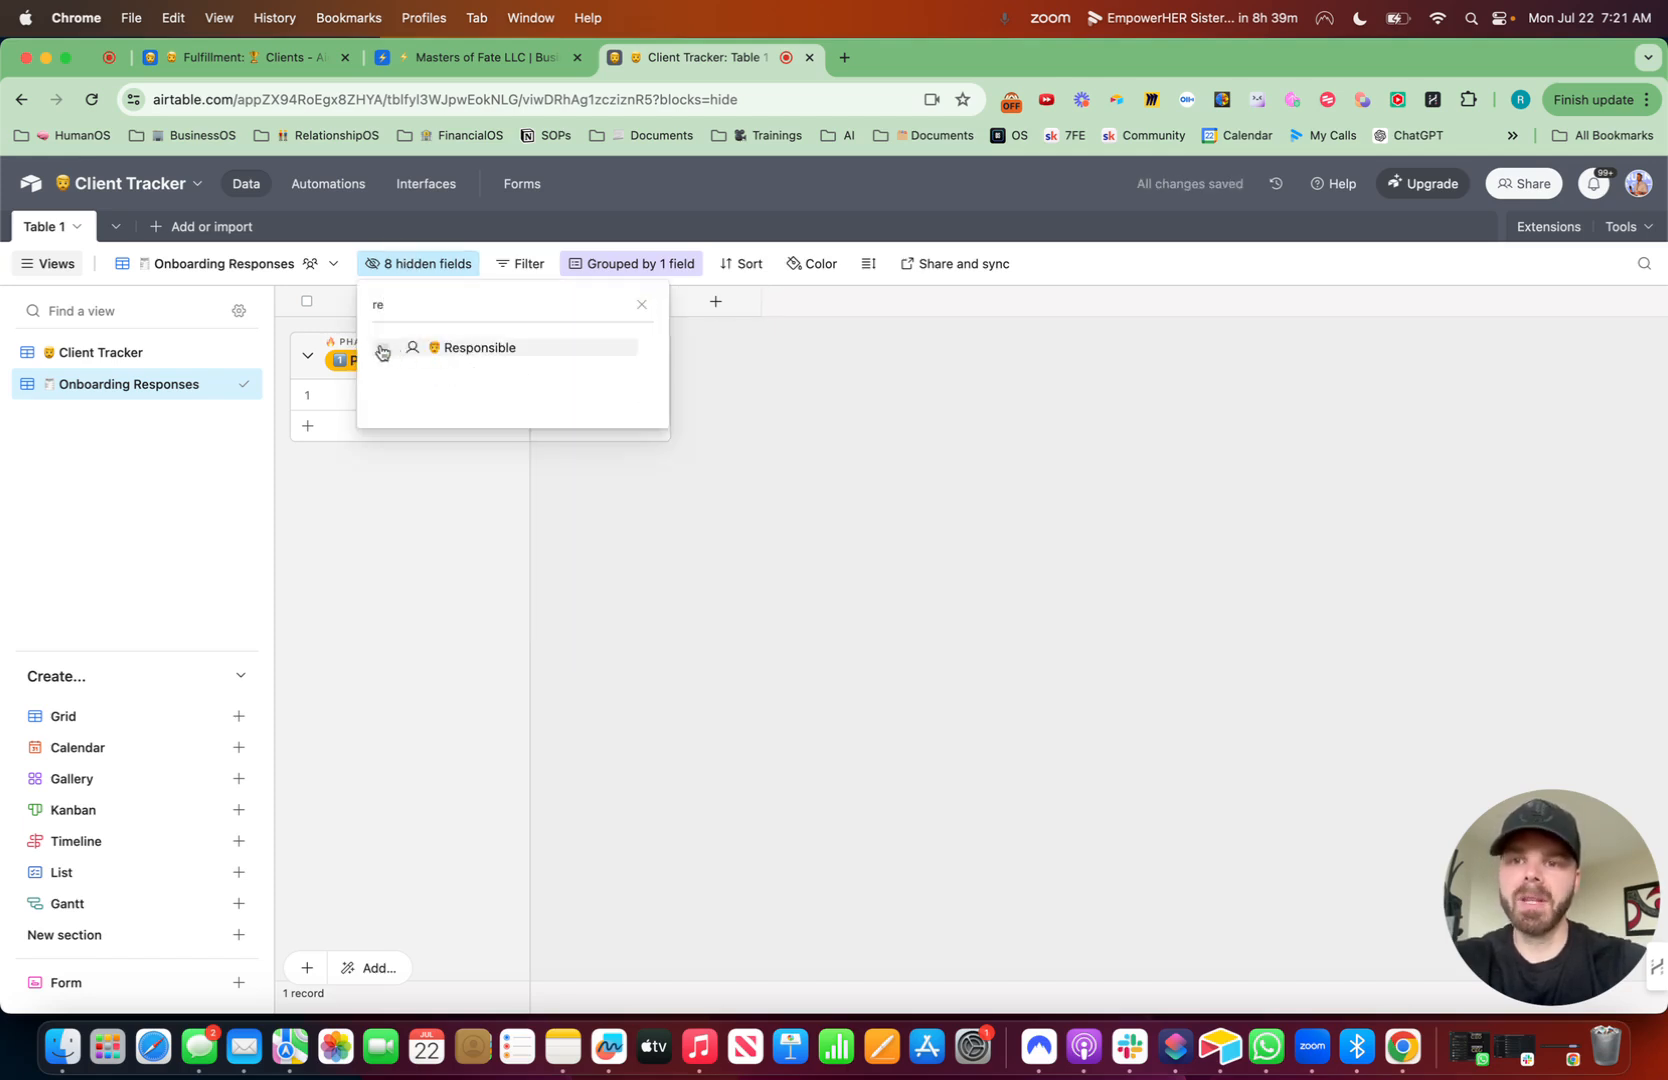
click(382, 350)
click(927, 343)
- Add a long text field named #1 Goal with a star emoji and rich text formatting enabled
click(890, 302)
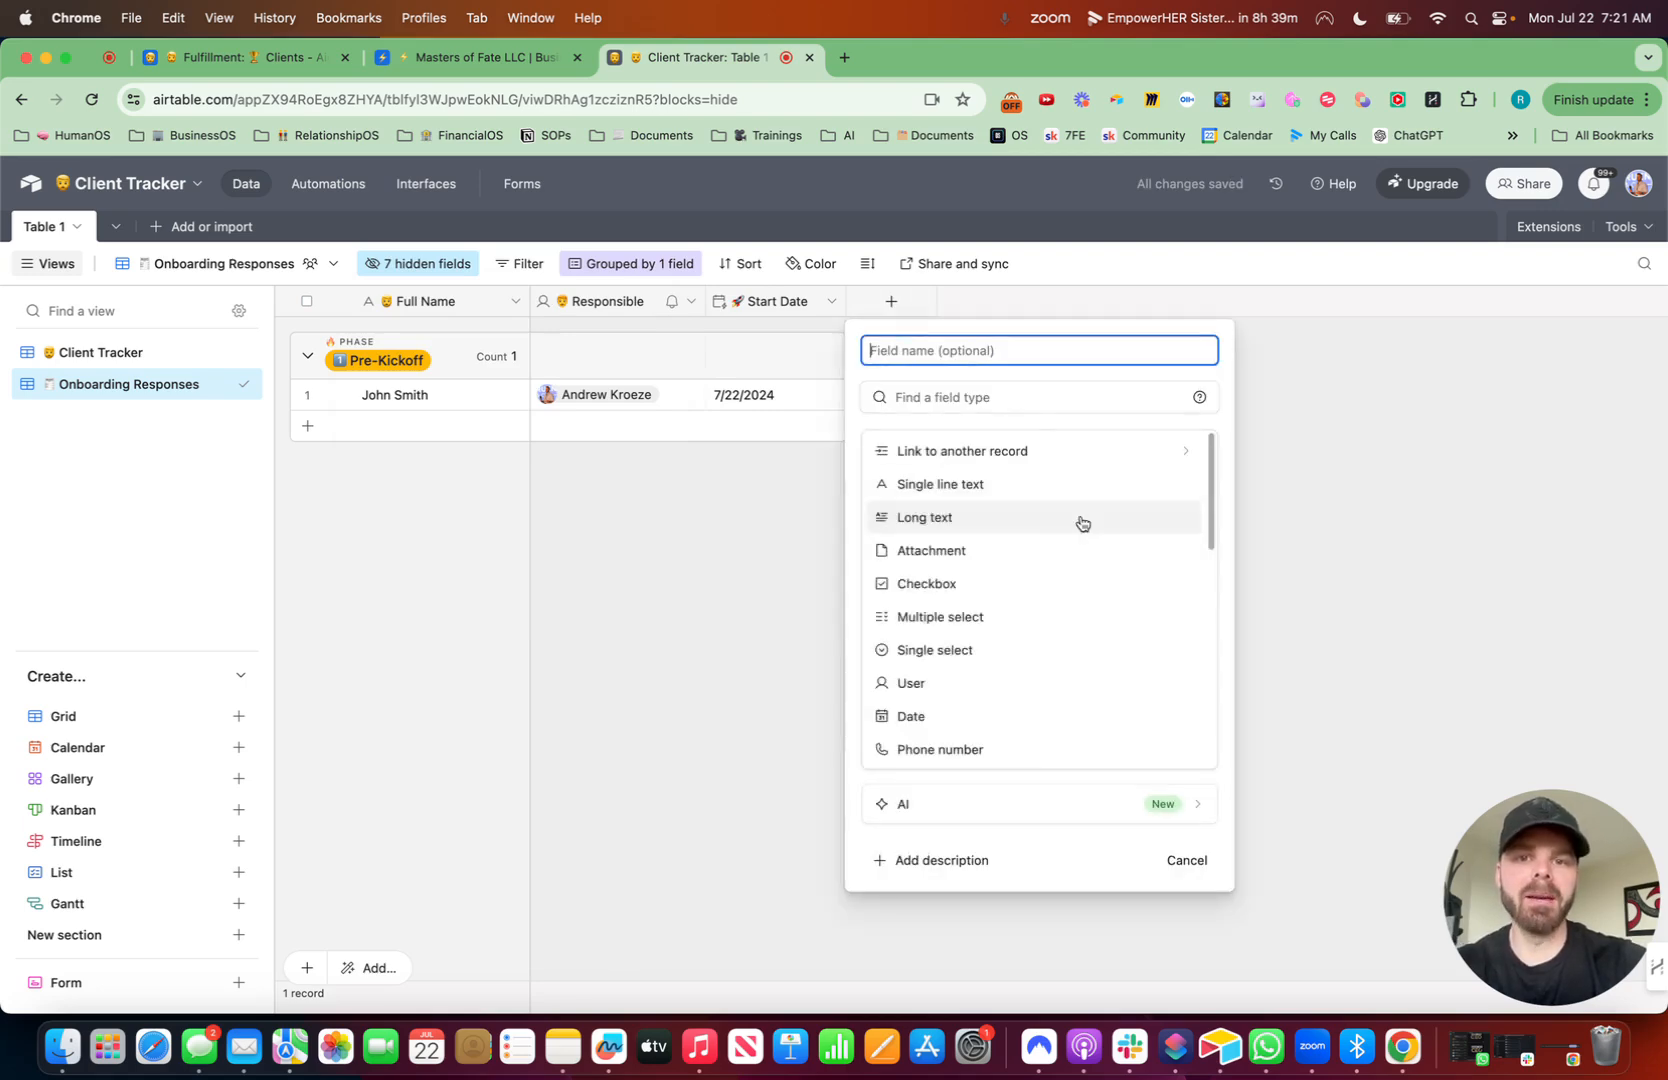
key(ctrl+super+space)
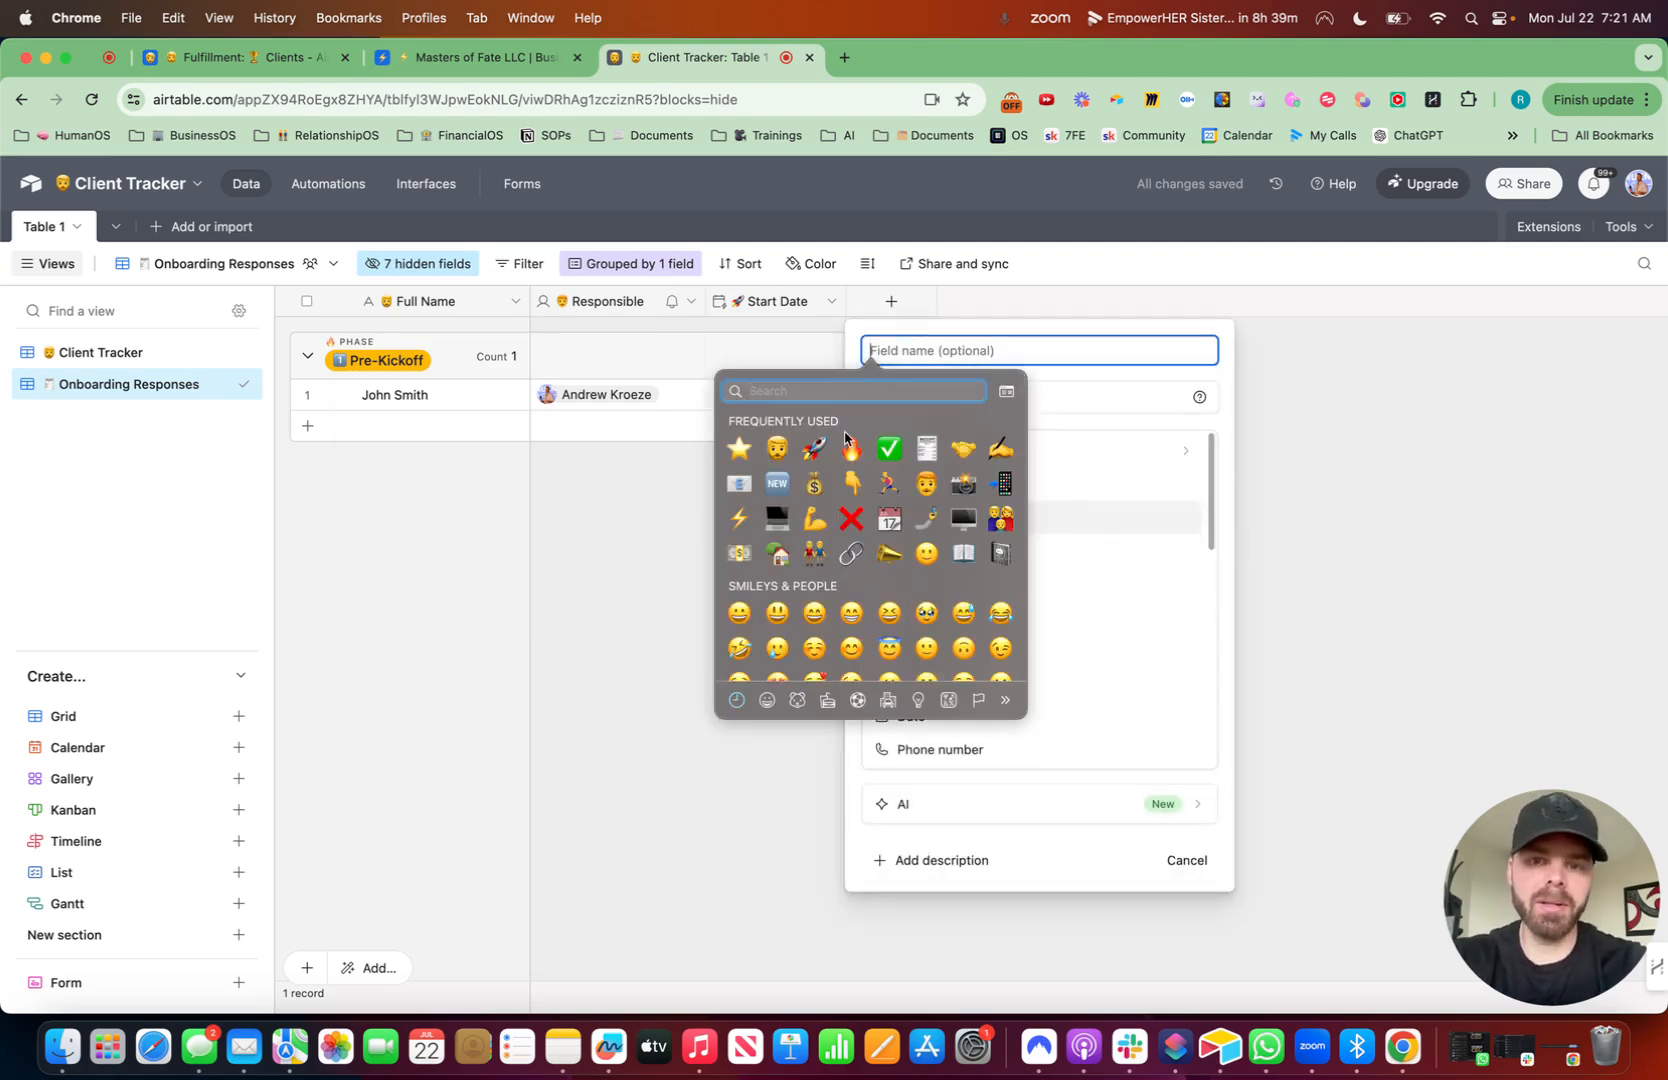
click(1047, 532)
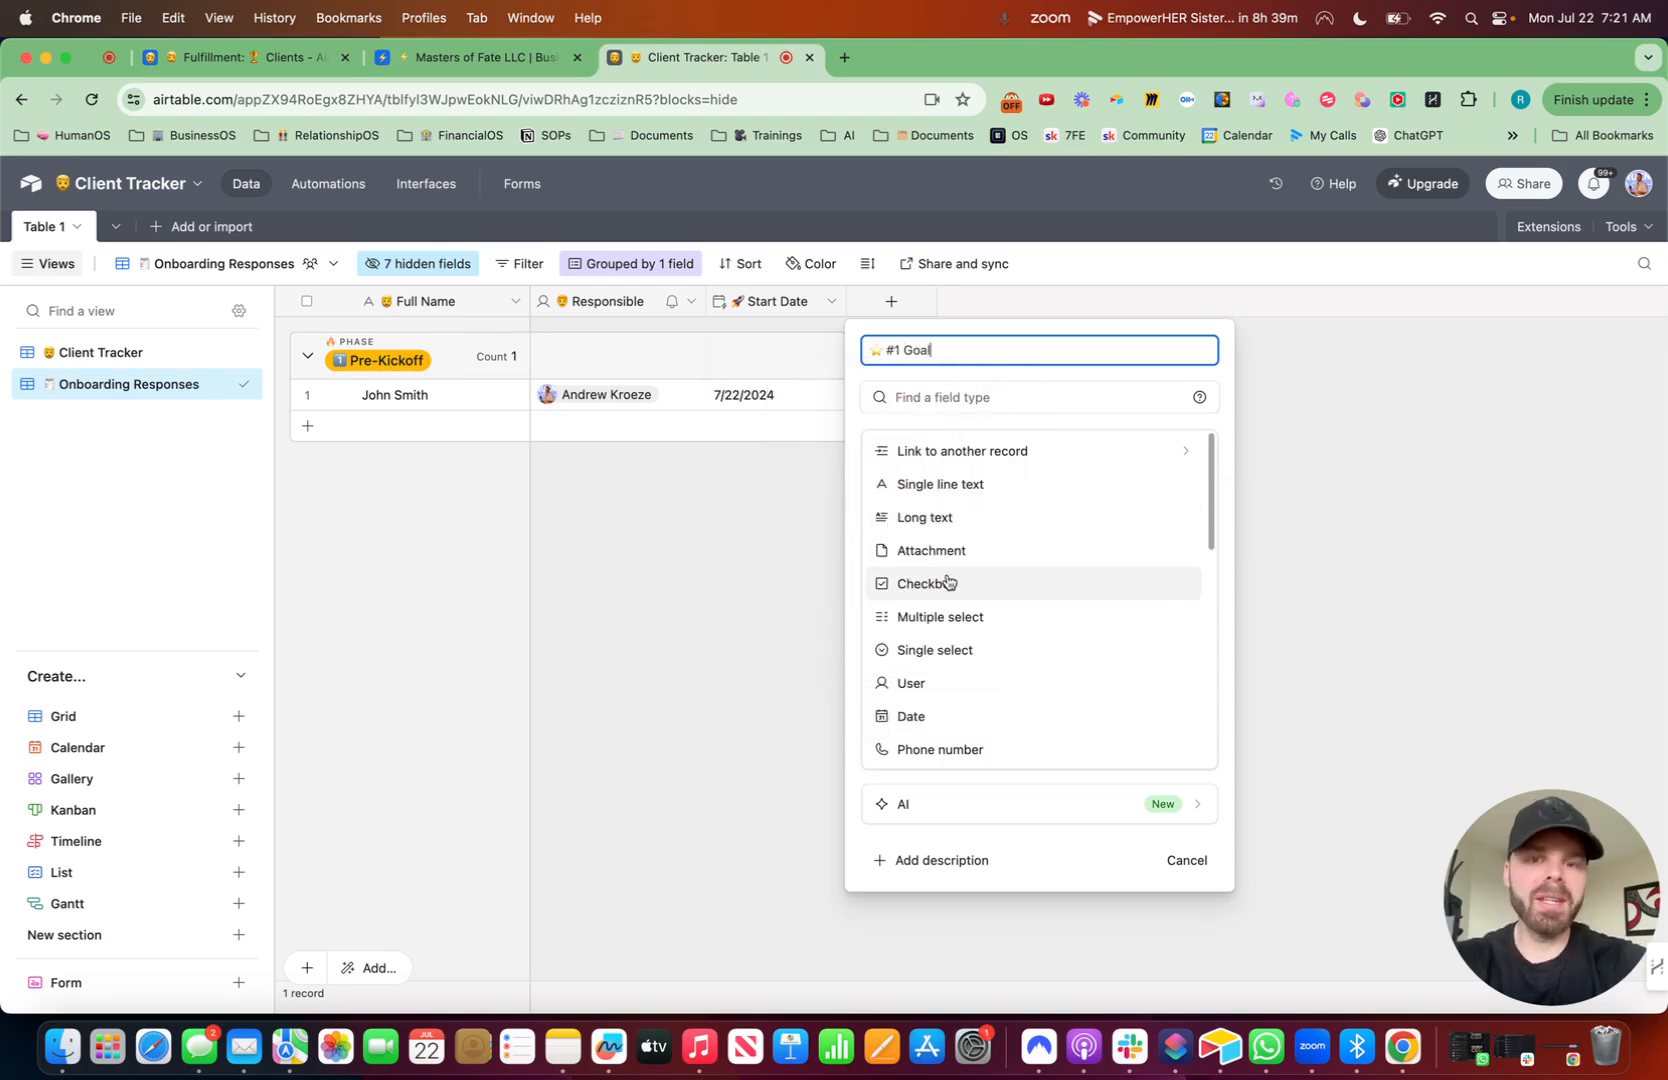
click(938, 516)
click(869, 469)
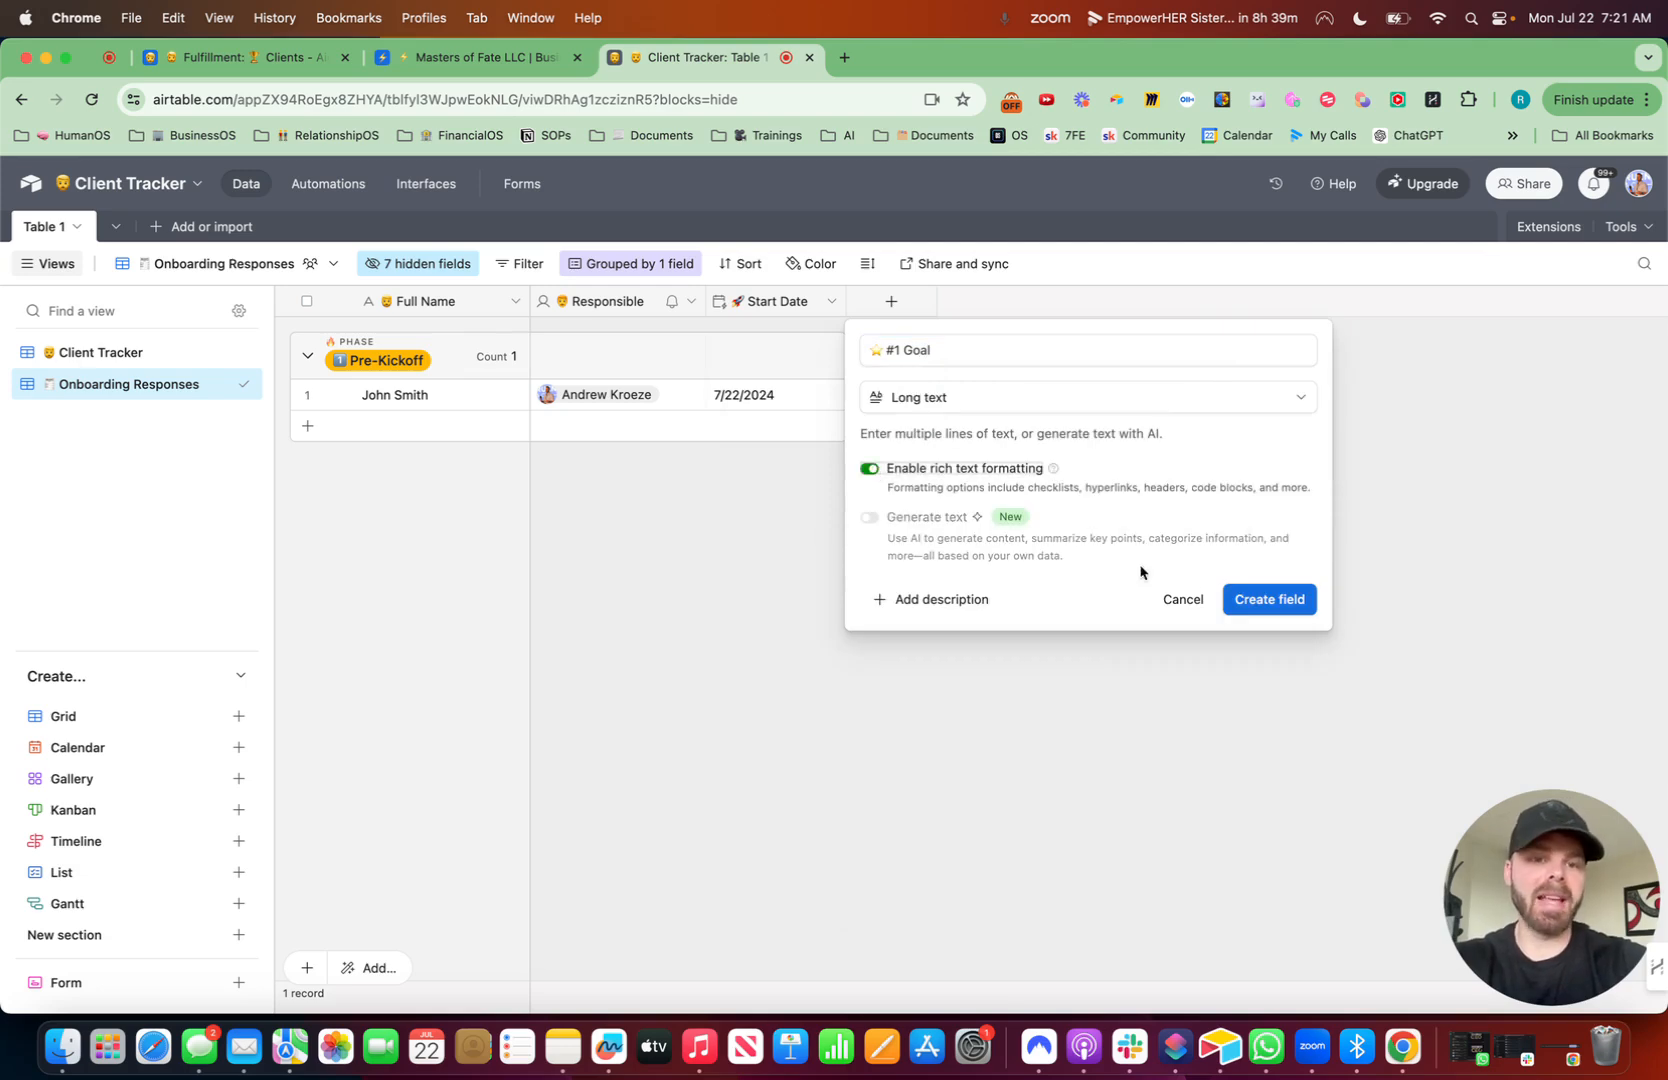
click(1252, 598)
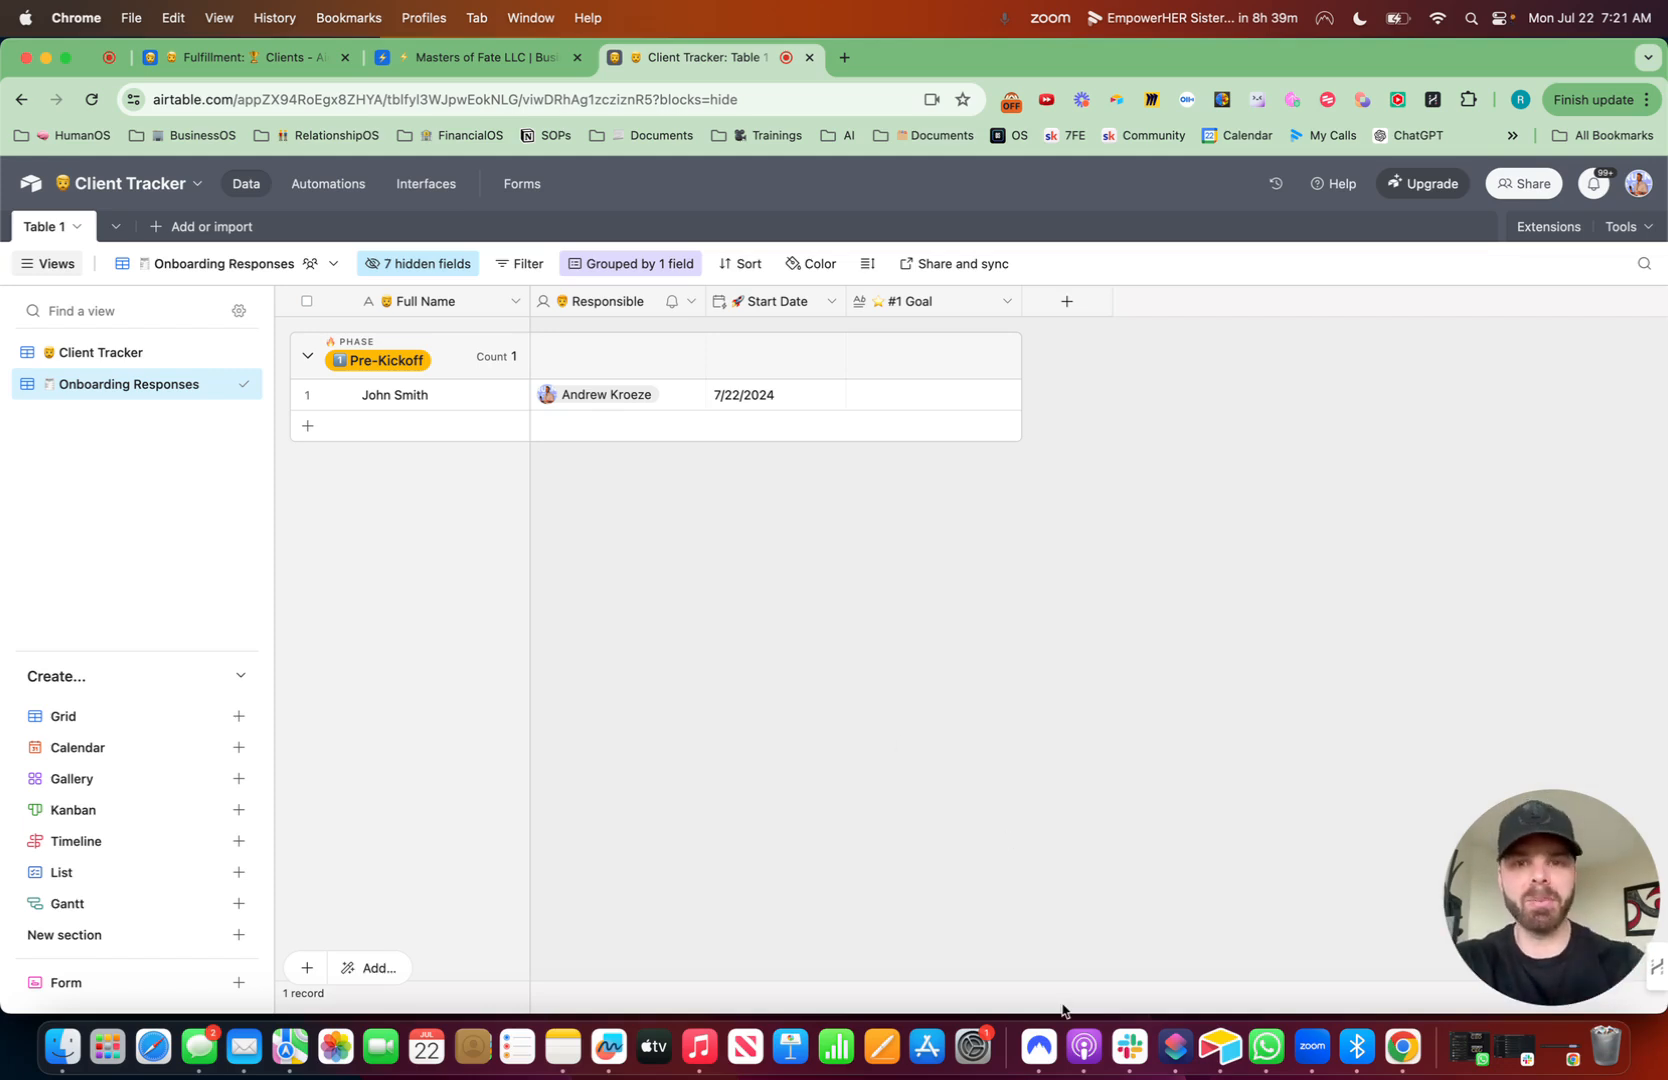
- Add a long text field named #1 Fear with a fearful-face emoji and rich text formatting enabled
click(1067, 301)
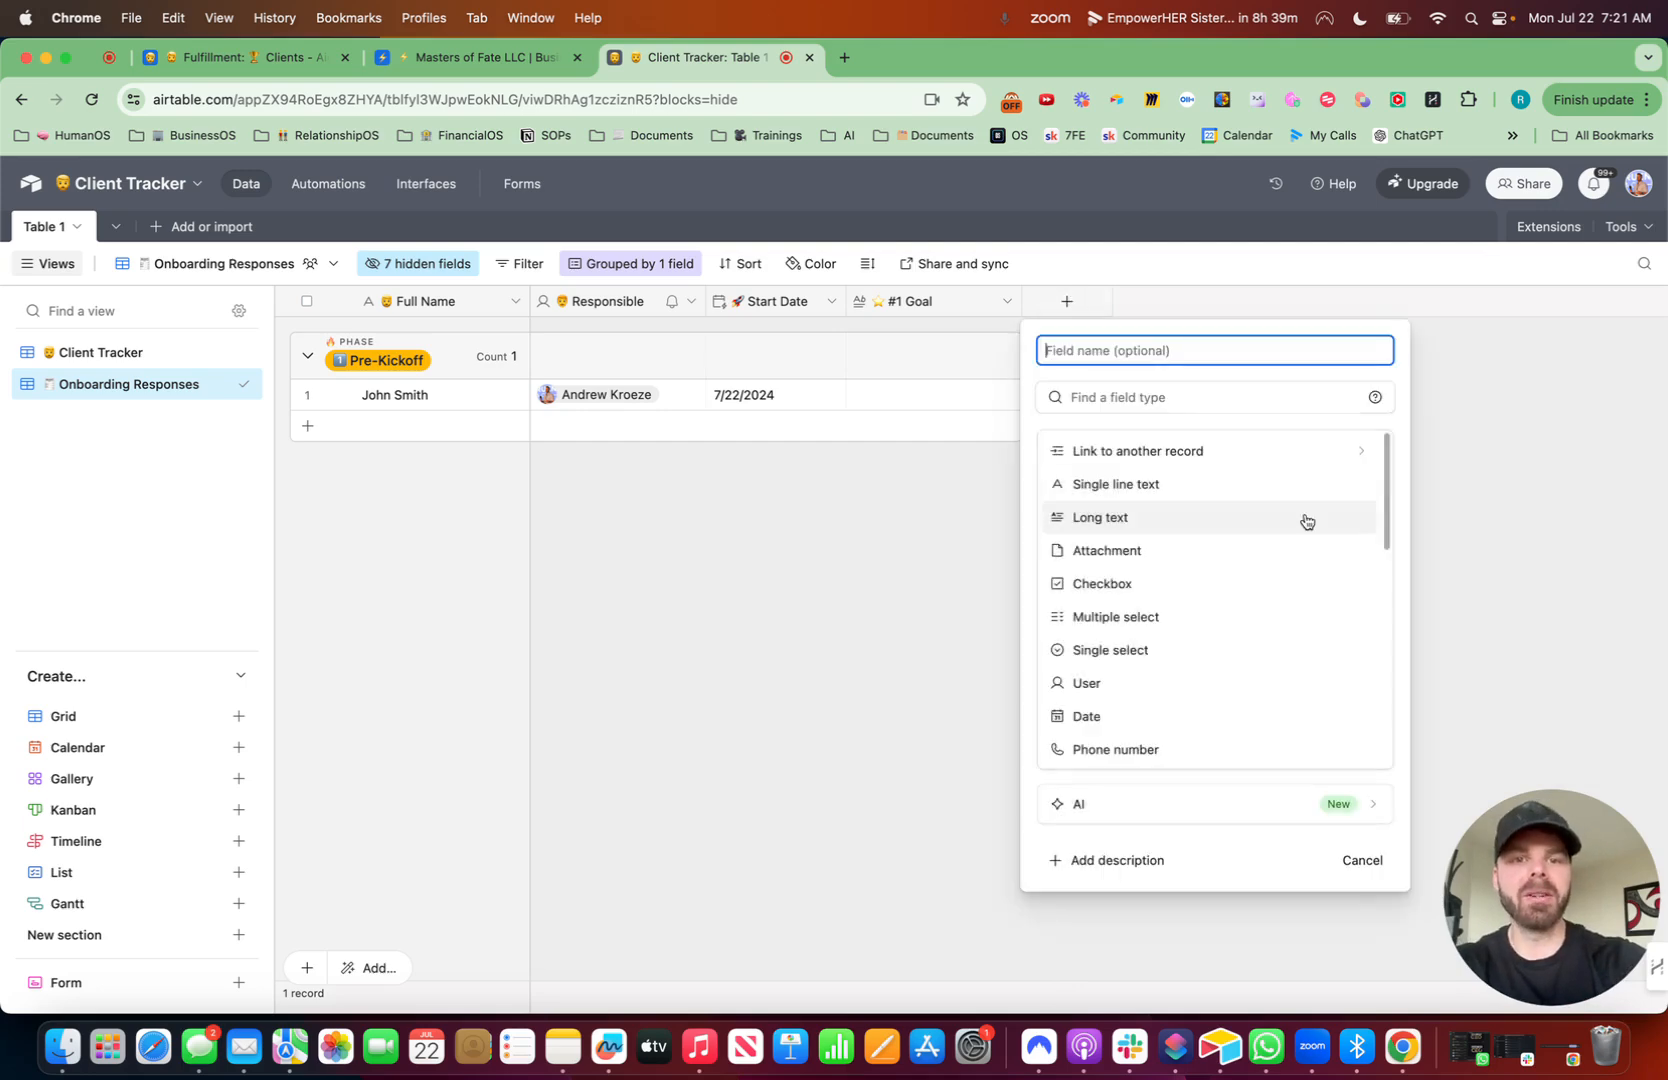
key(ctrl+super+space)
text(fear)
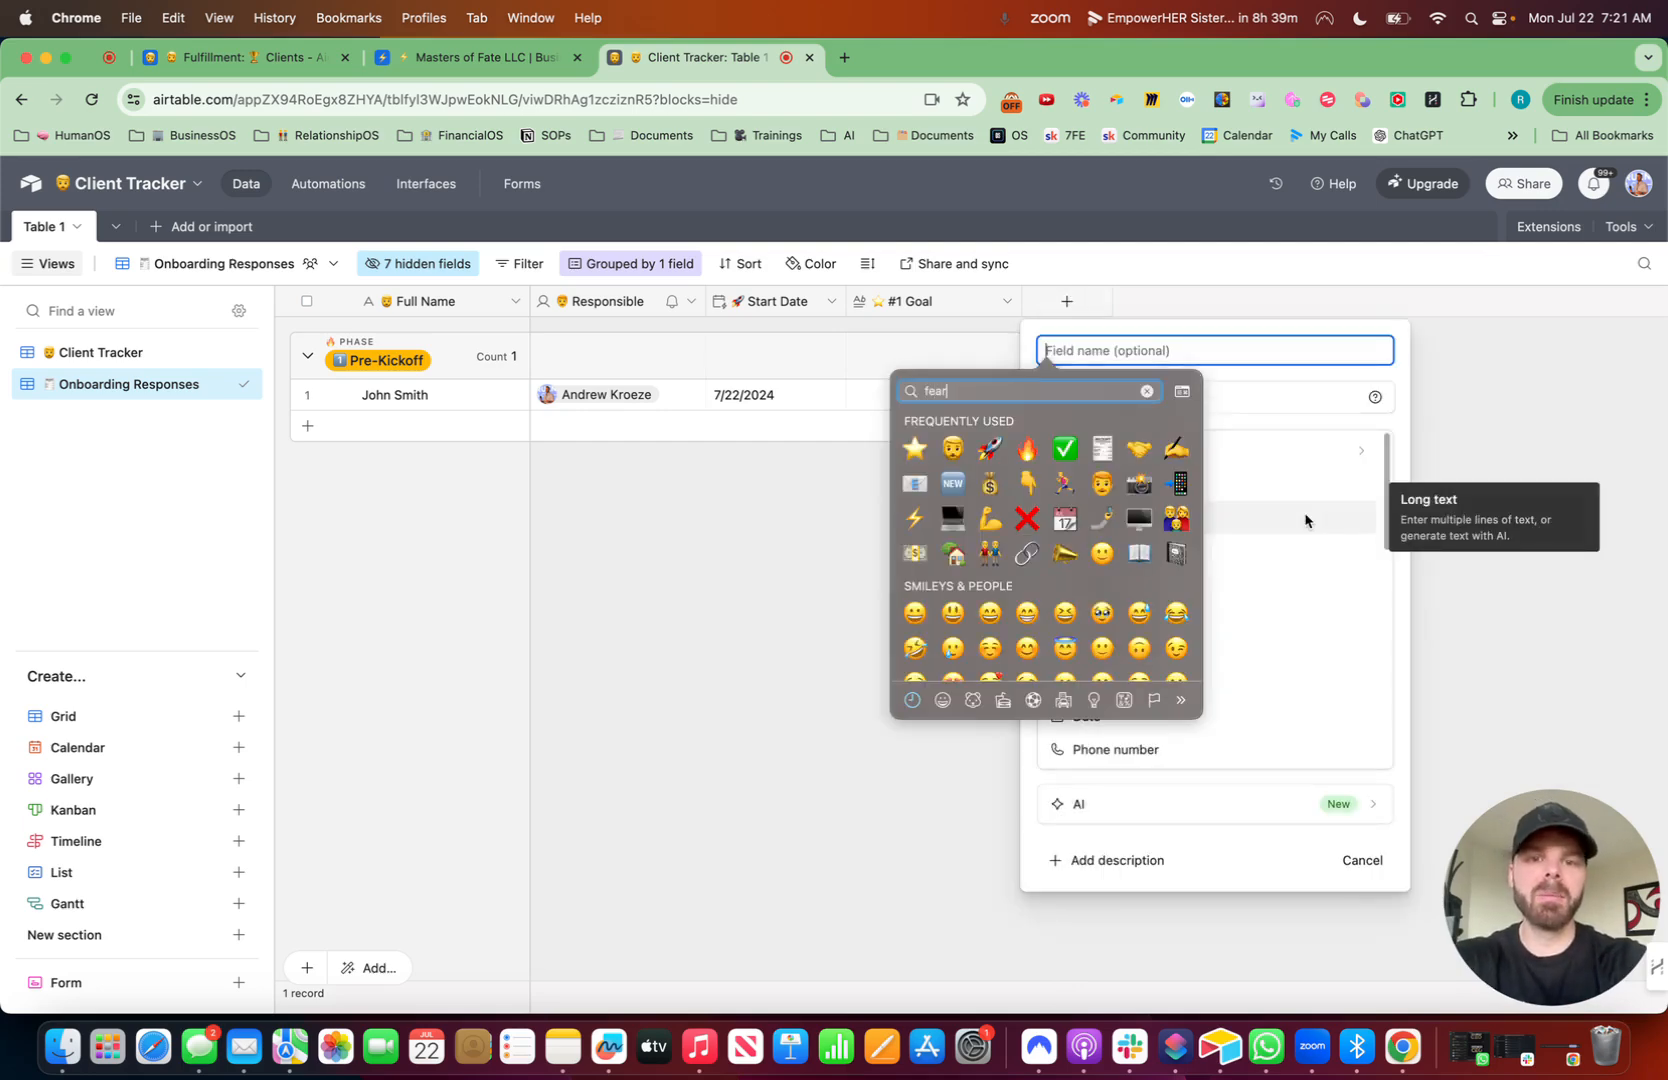
click(916, 433)
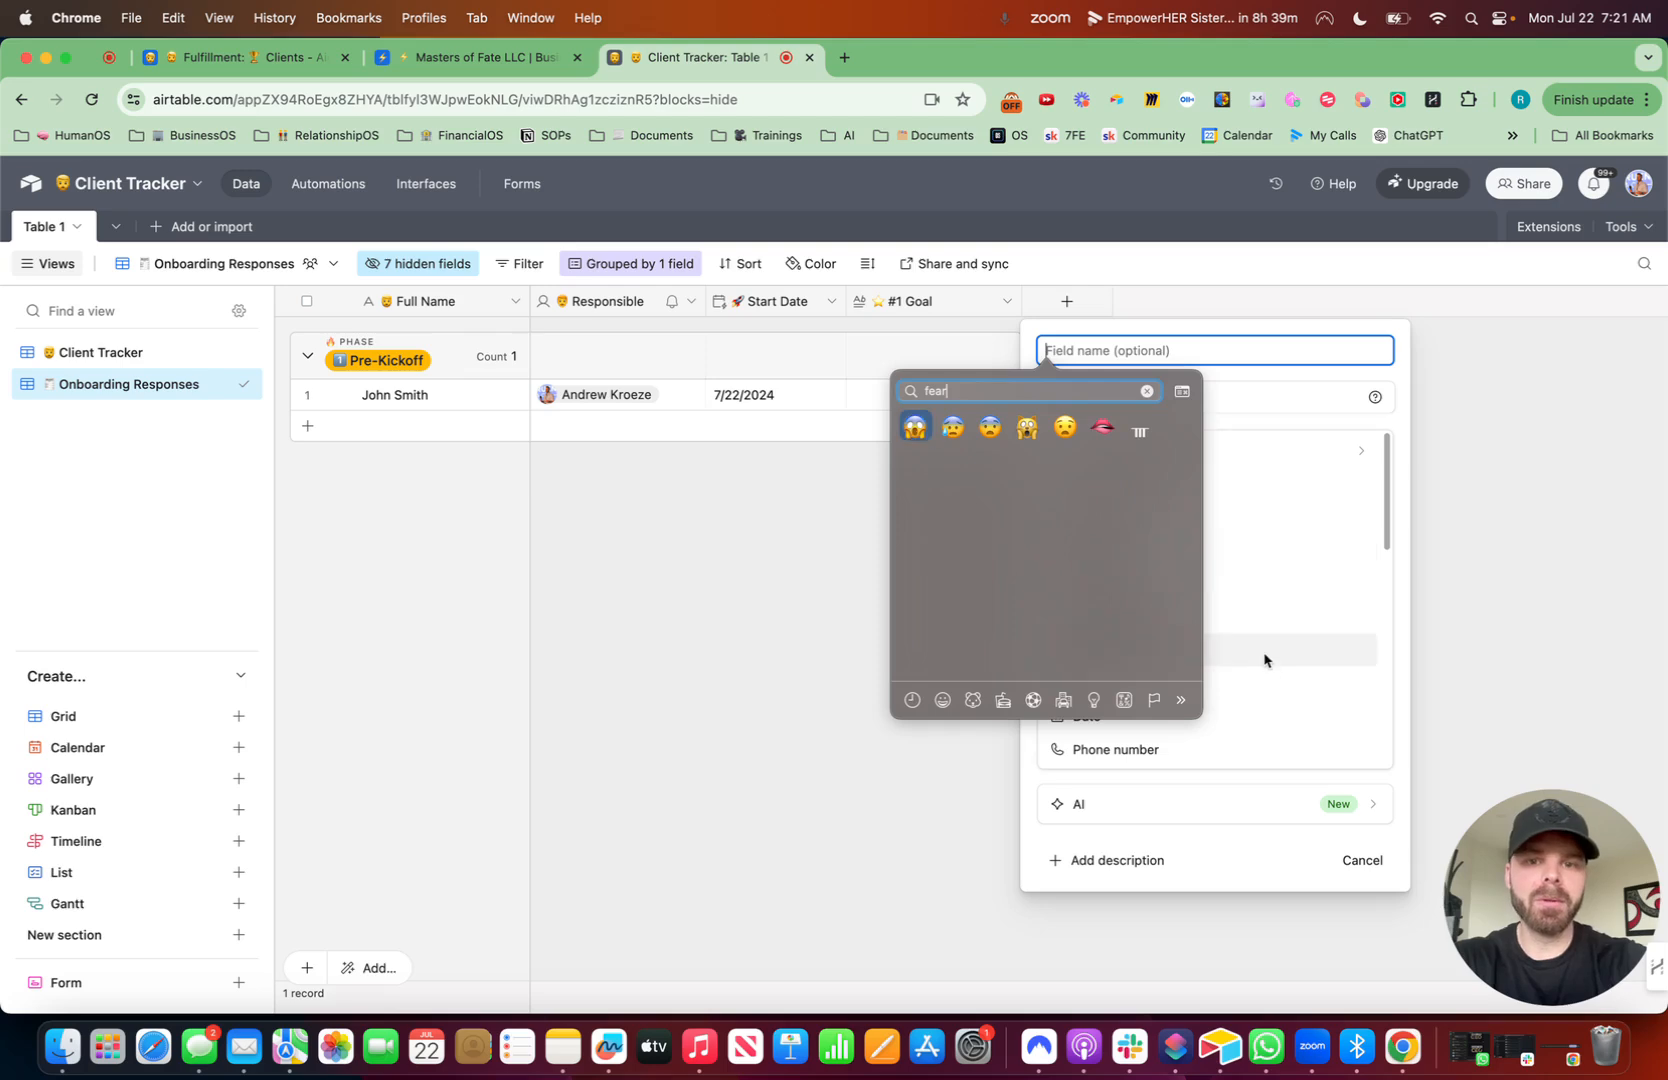
text(#1 Fear)
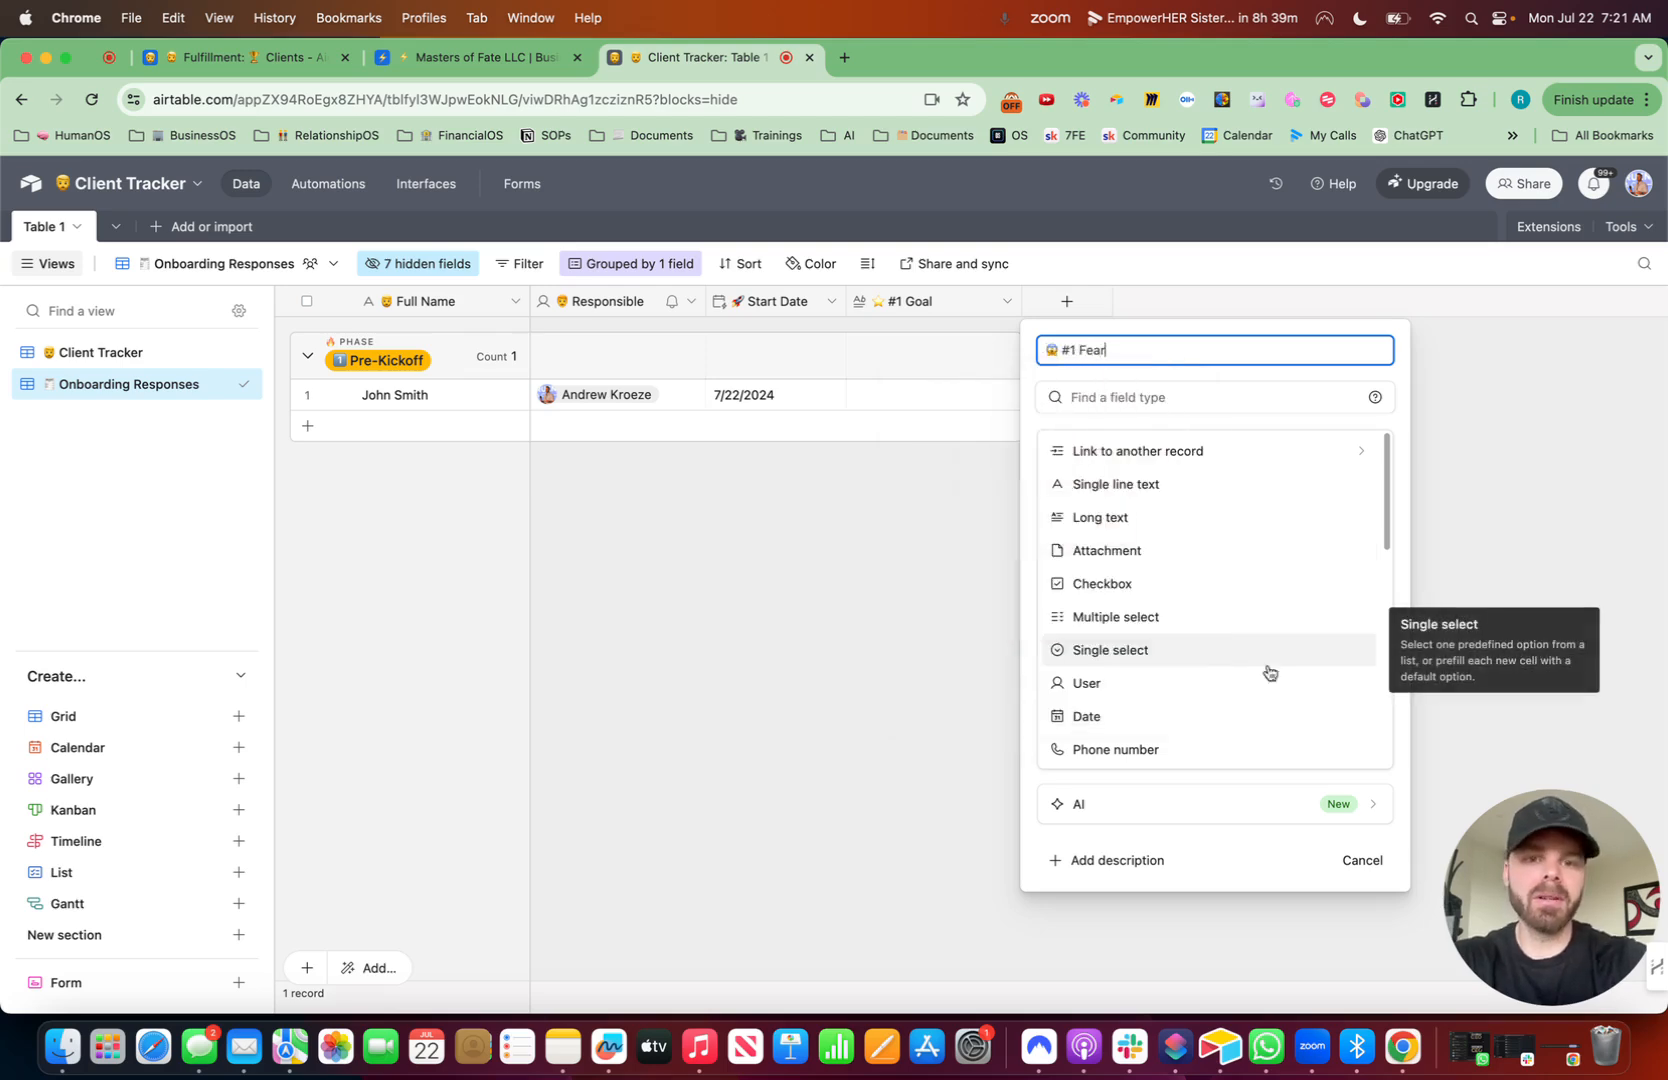
click(1150, 517)
click(1045, 468)
click(1445, 603)
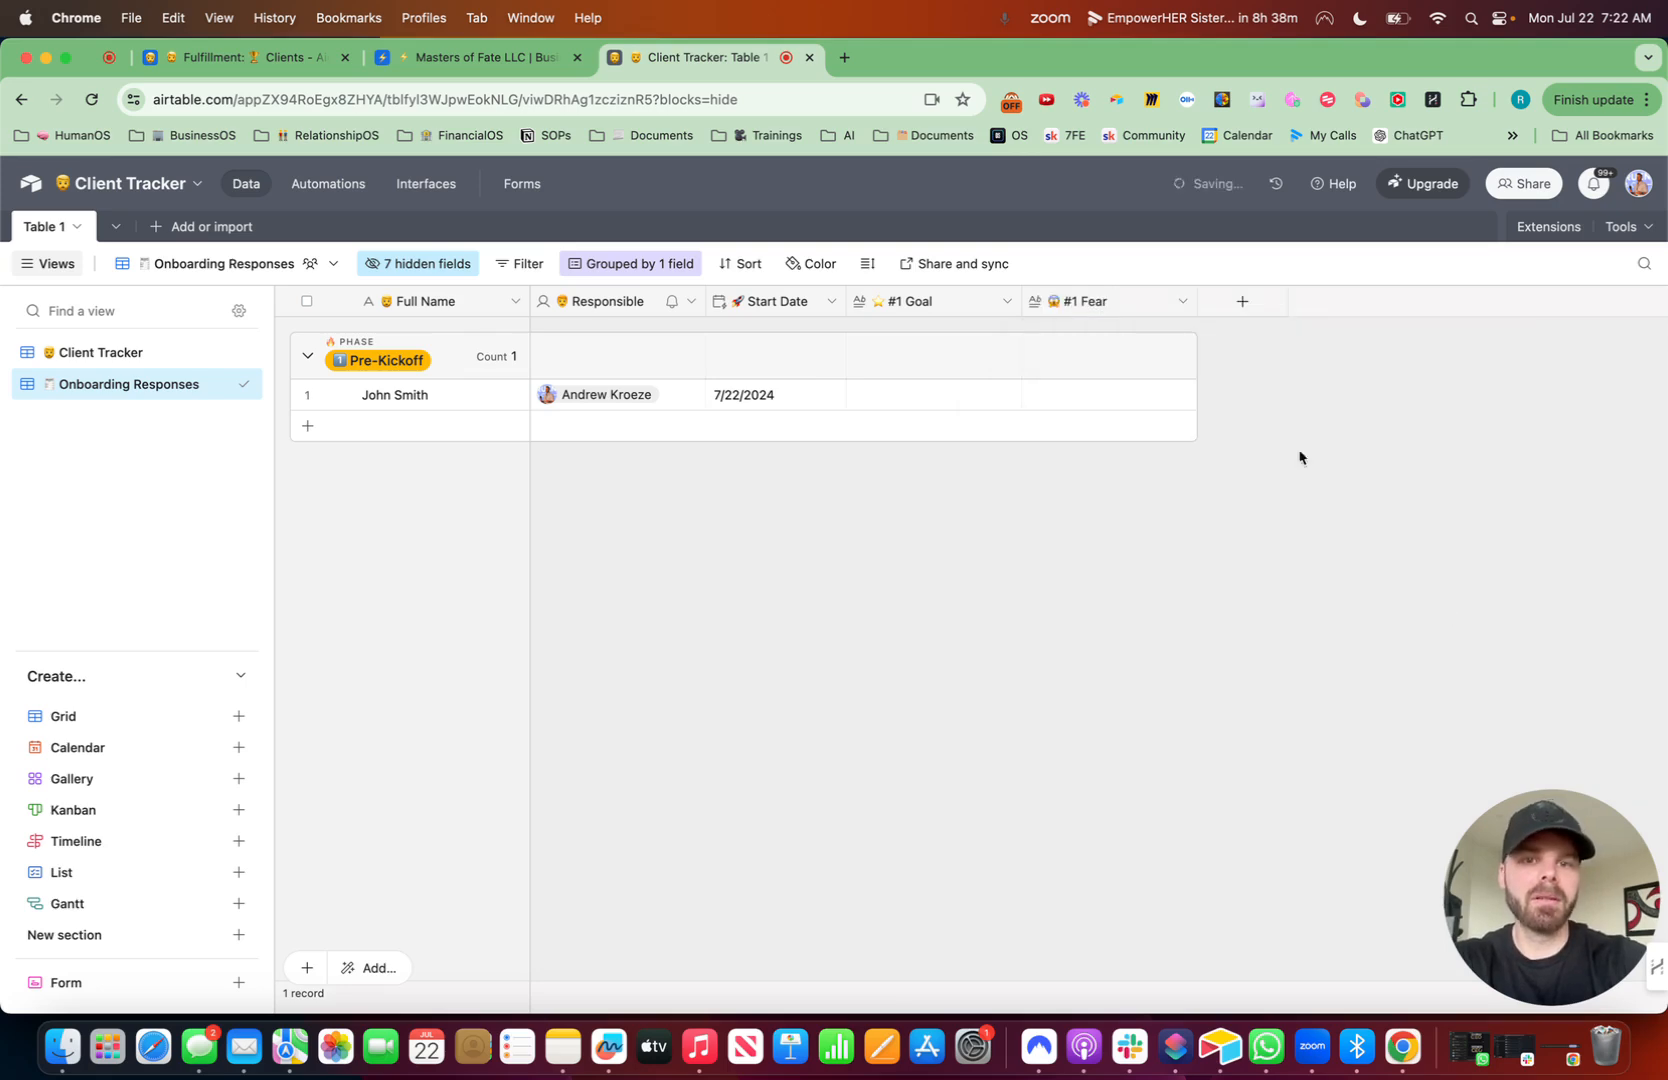
- Add a long text field named #1 Learn with a thinking-face emoji and rich text formatting enabled
click(1244, 303)
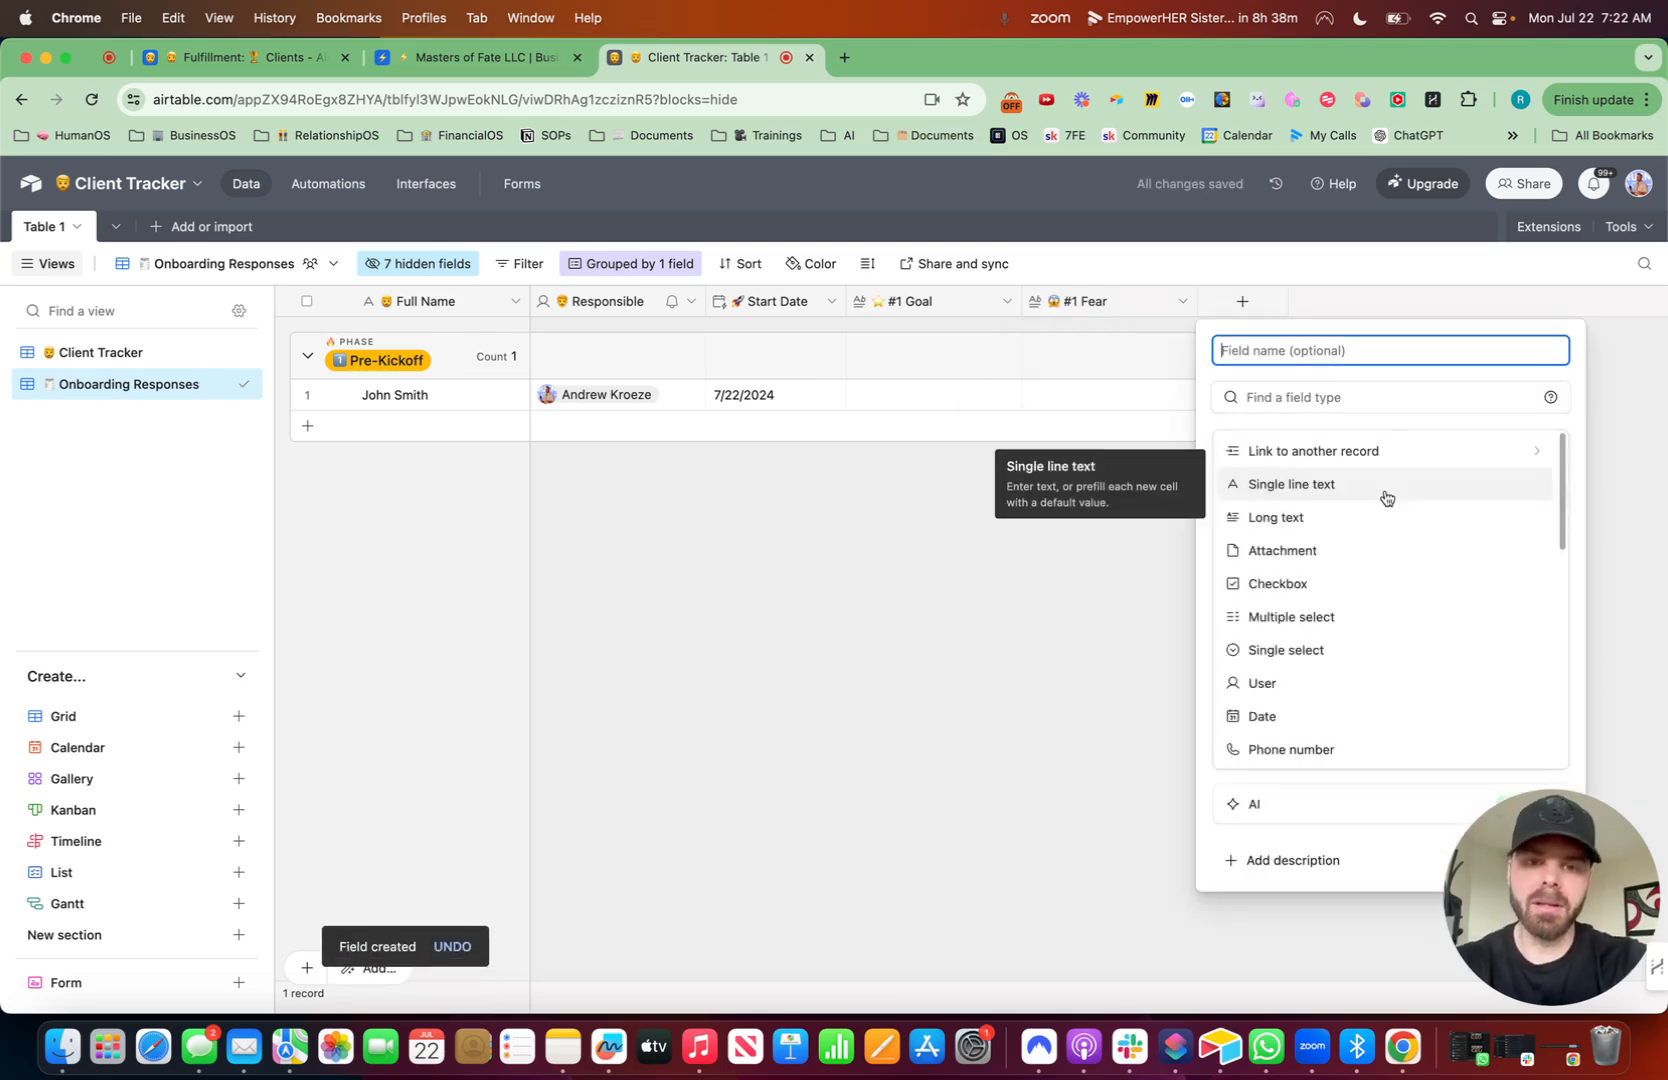
key(ctrl+super+space)
text(think)
click(1100, 427)
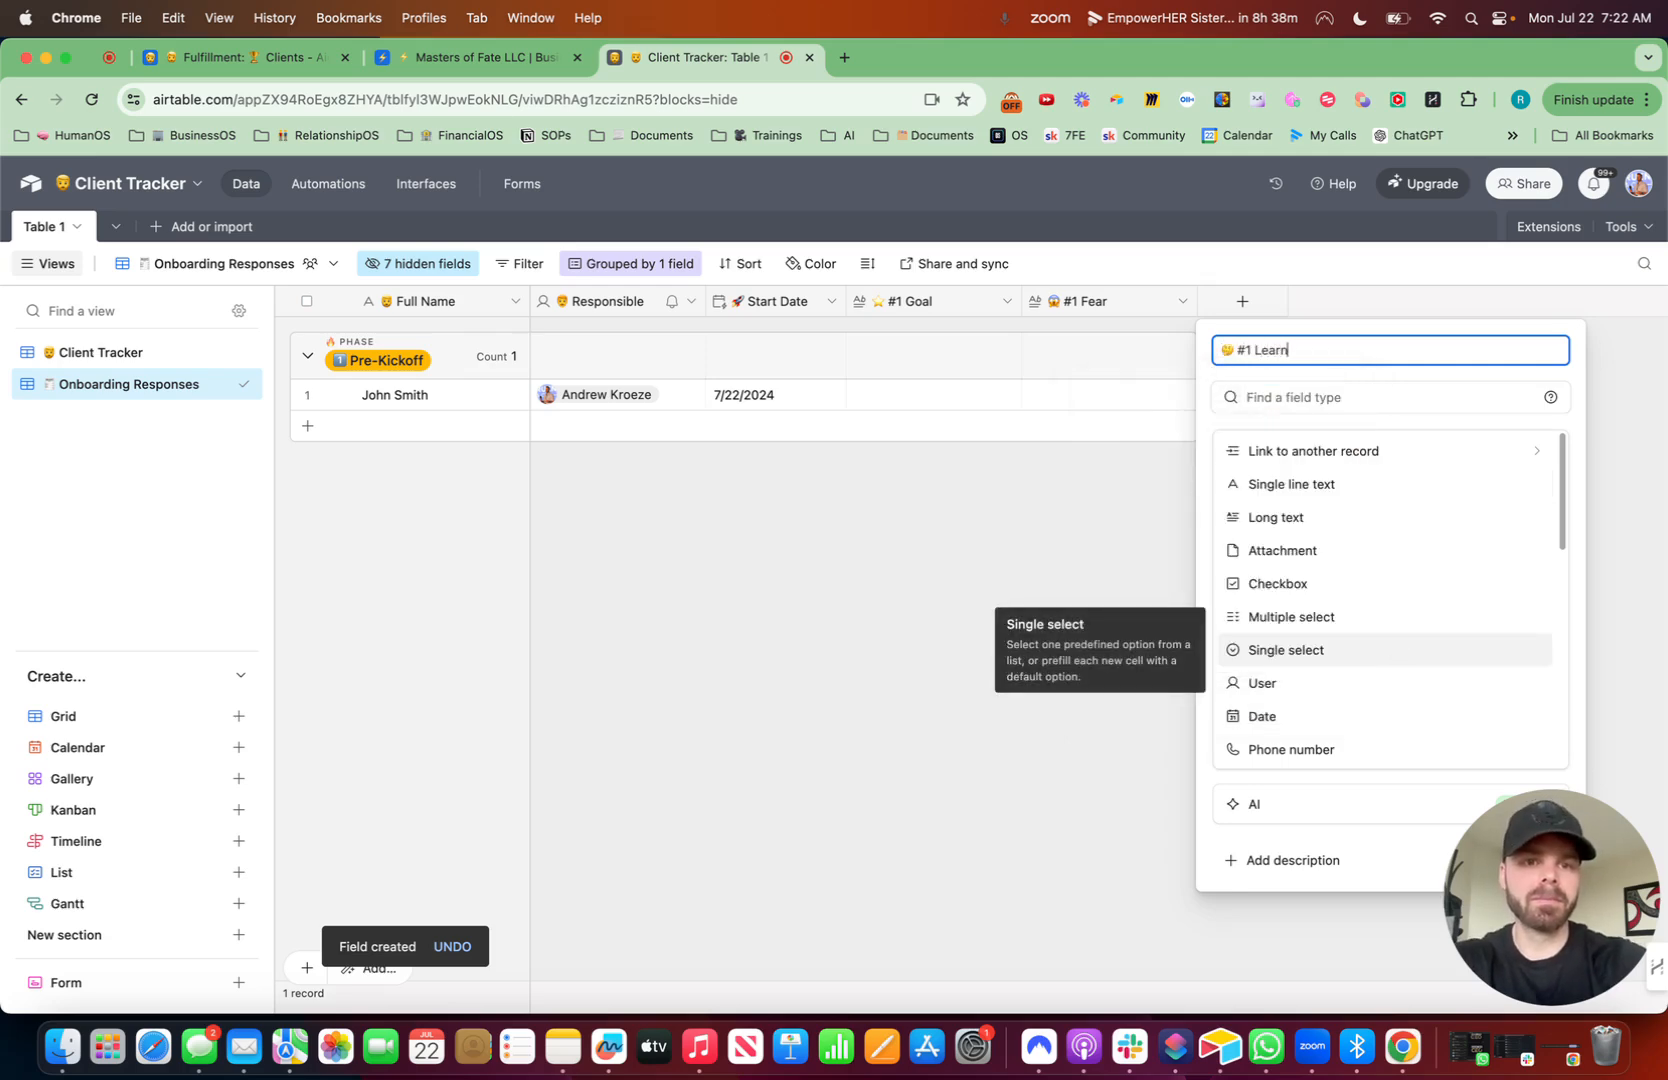
text(#1 Learn)
click(1275, 517)
click(1143, 468)
click(1543, 599)
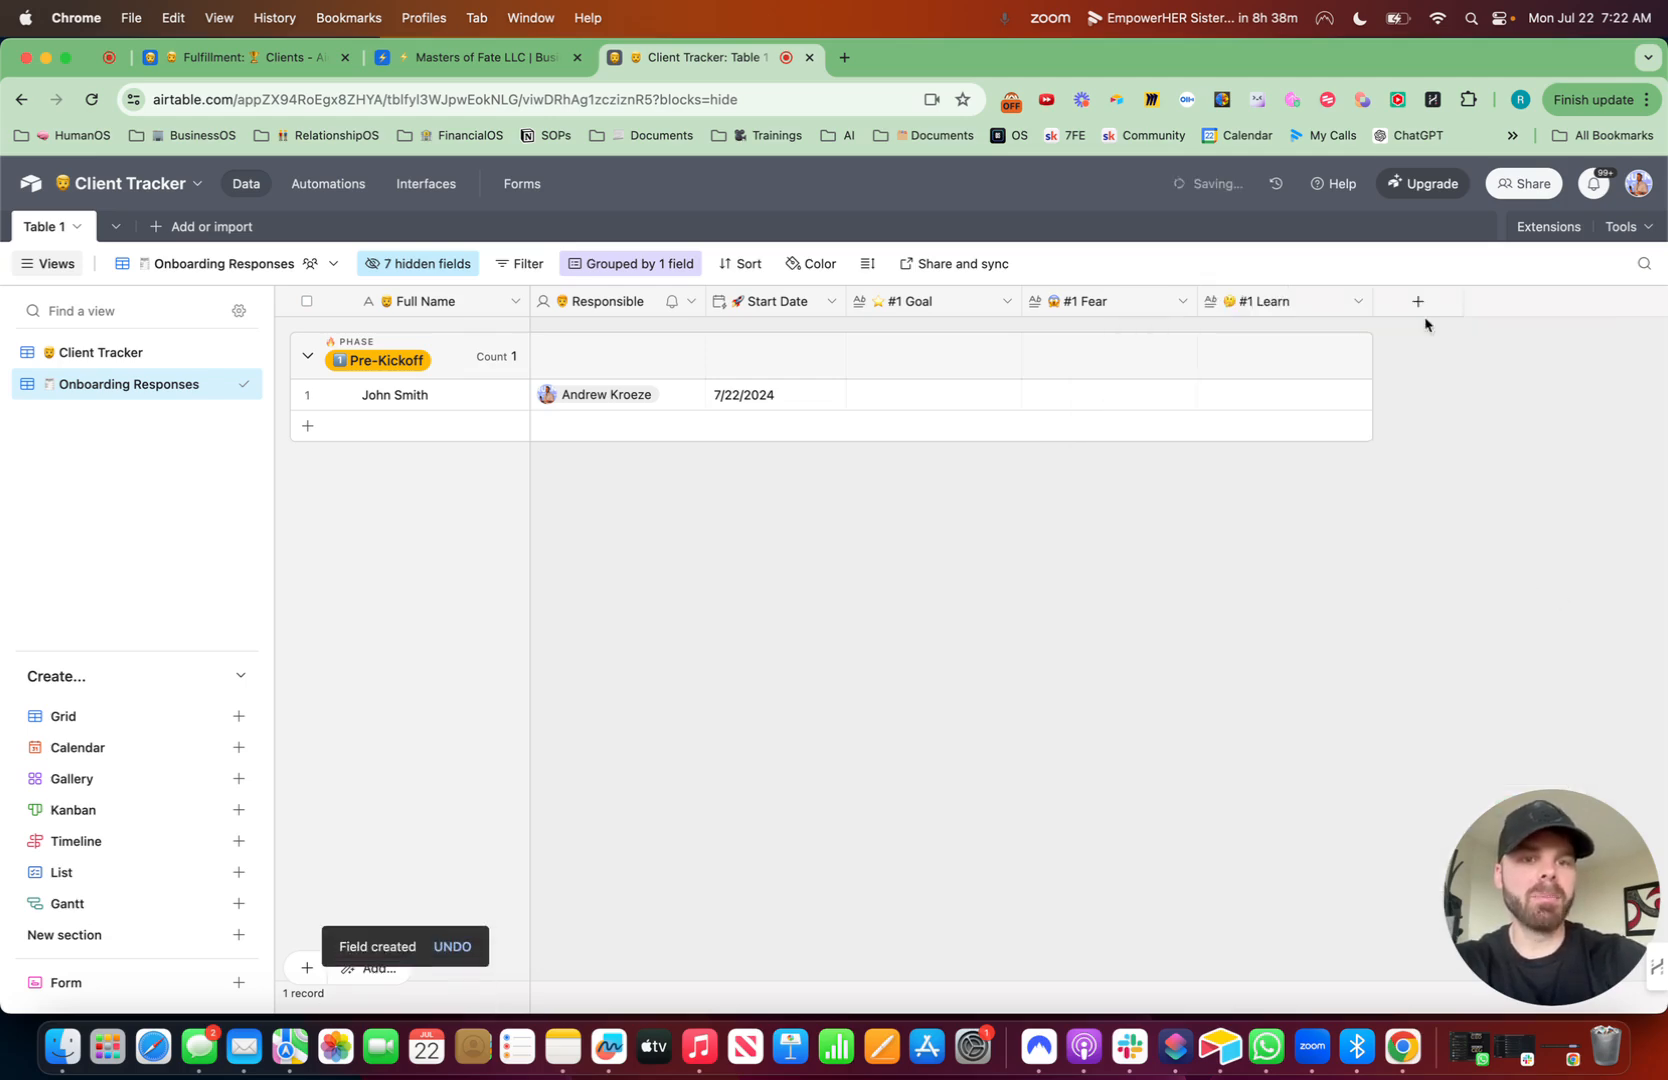
- Add a long text field named #1 Roadblock with a car emoji and rich text formatting enabled
click(1417, 303)
key(ctrl+super+space)
text(road)
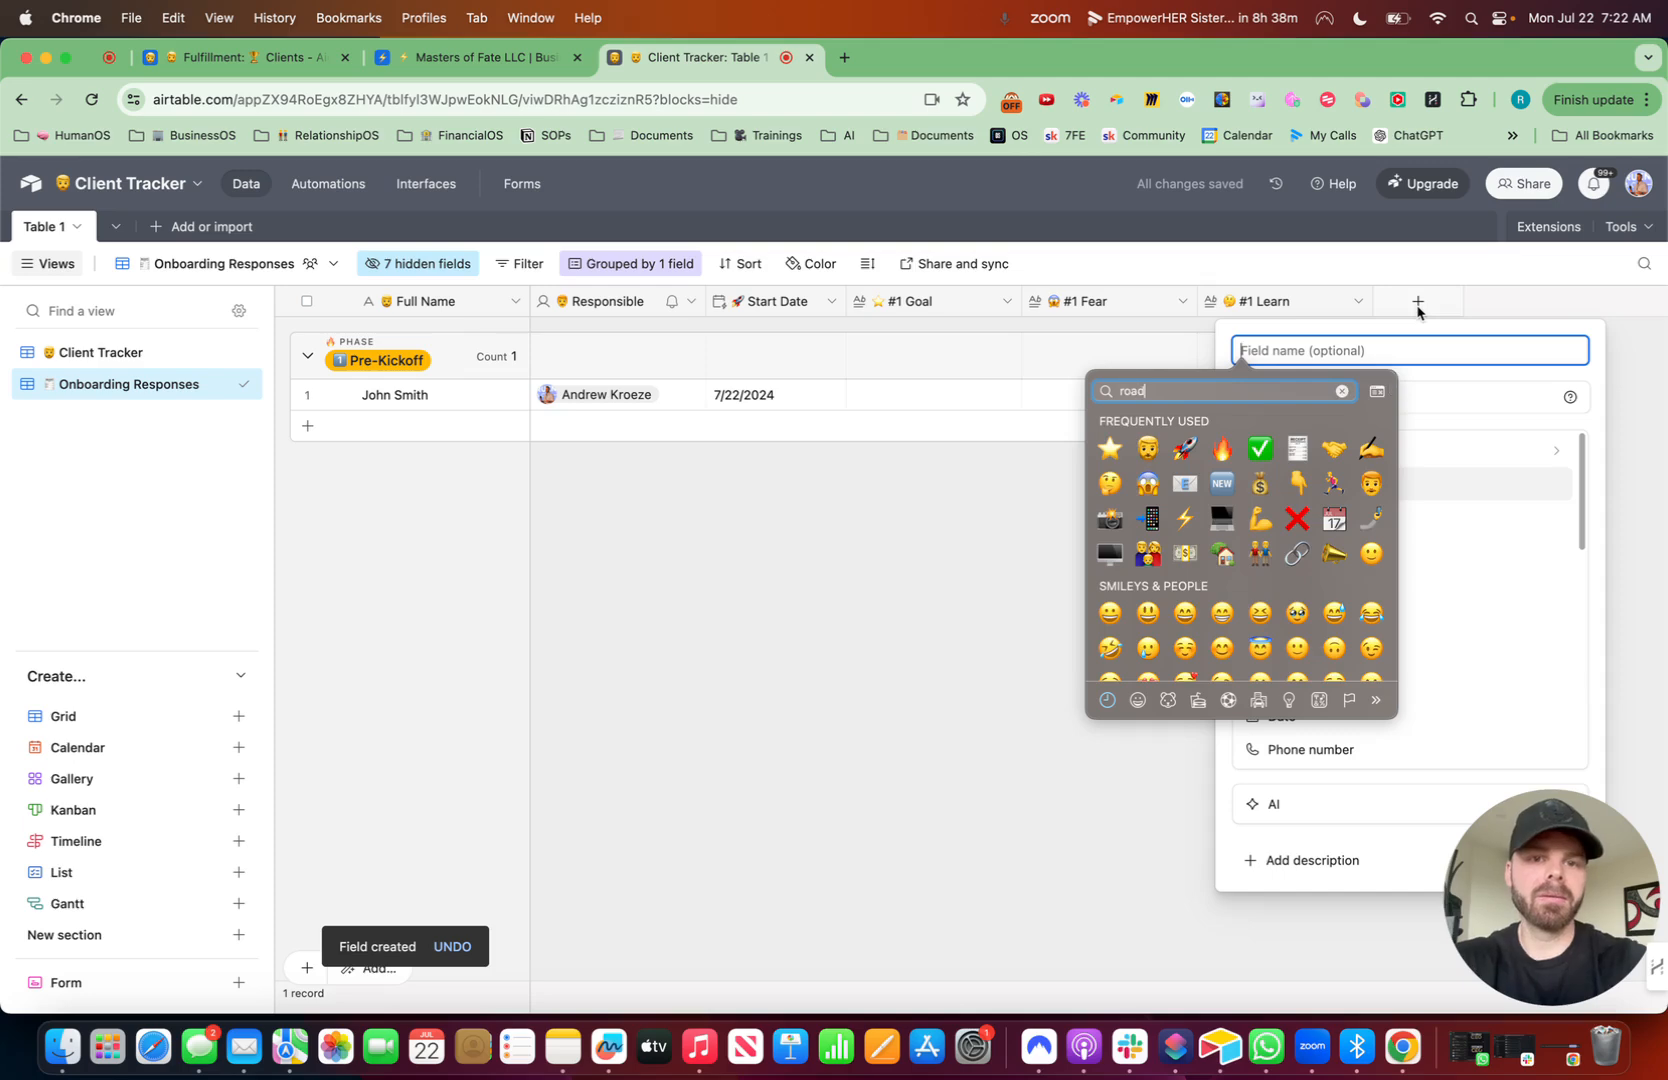
click(1404, 717)
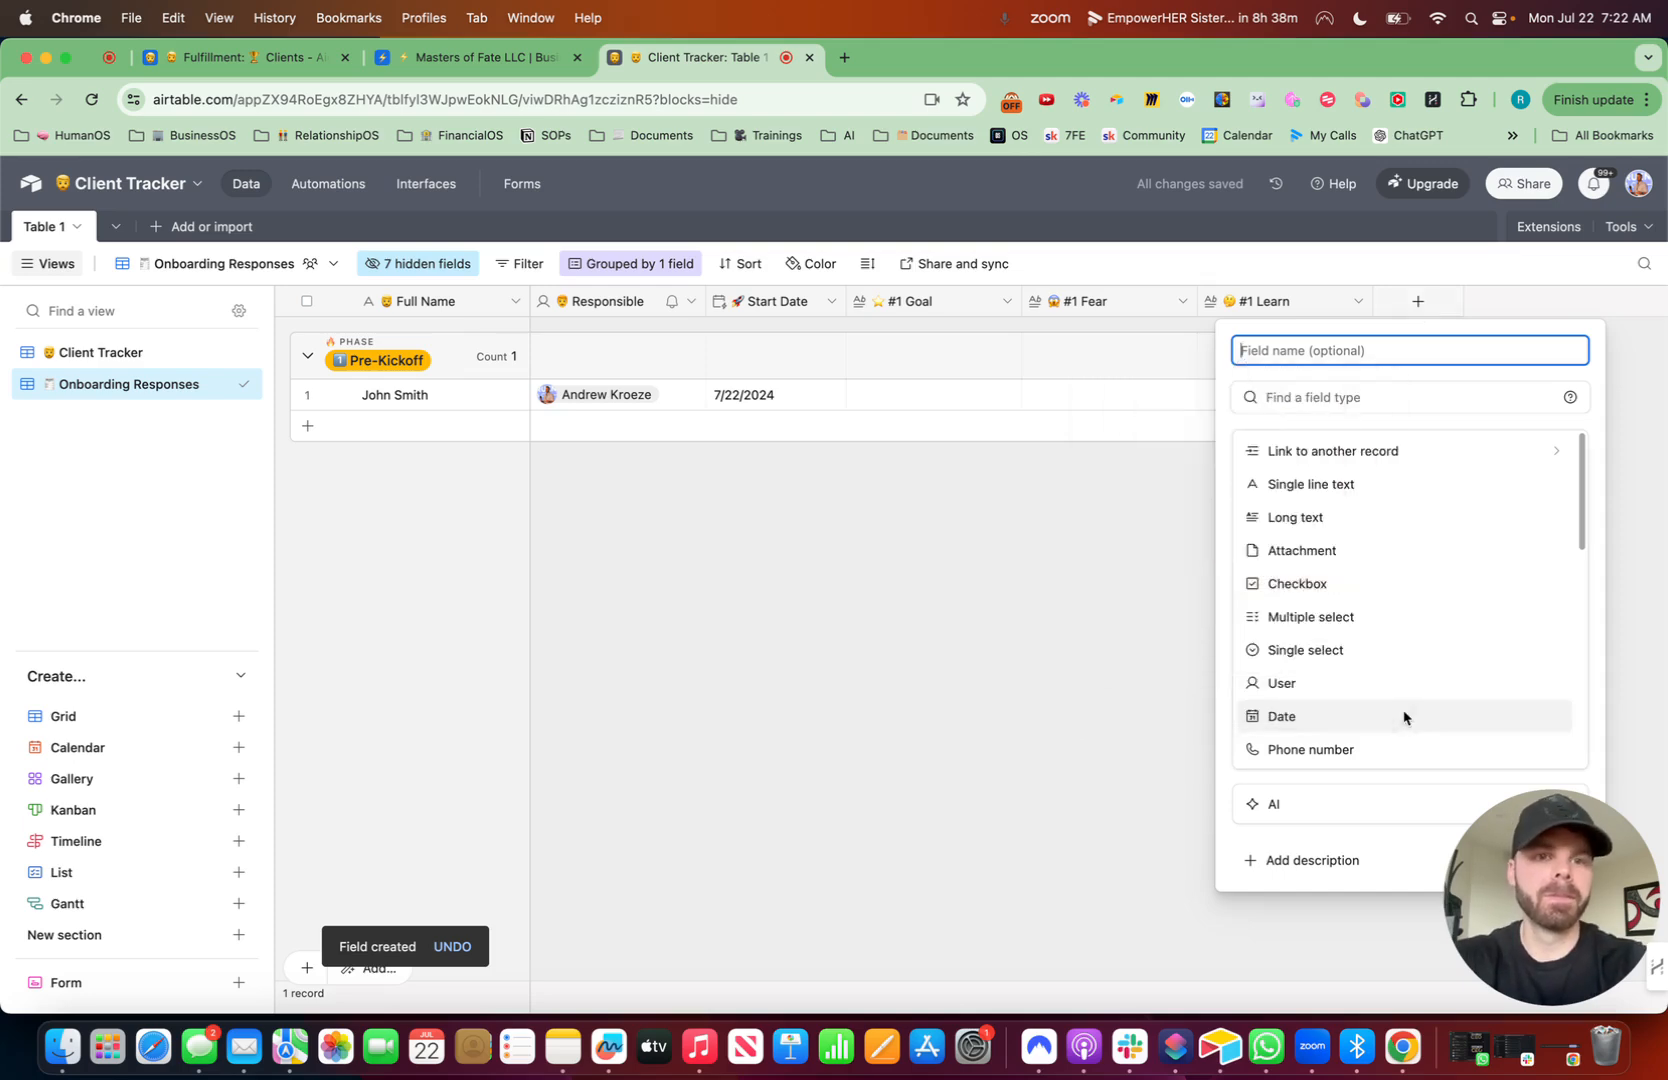
text(Road )
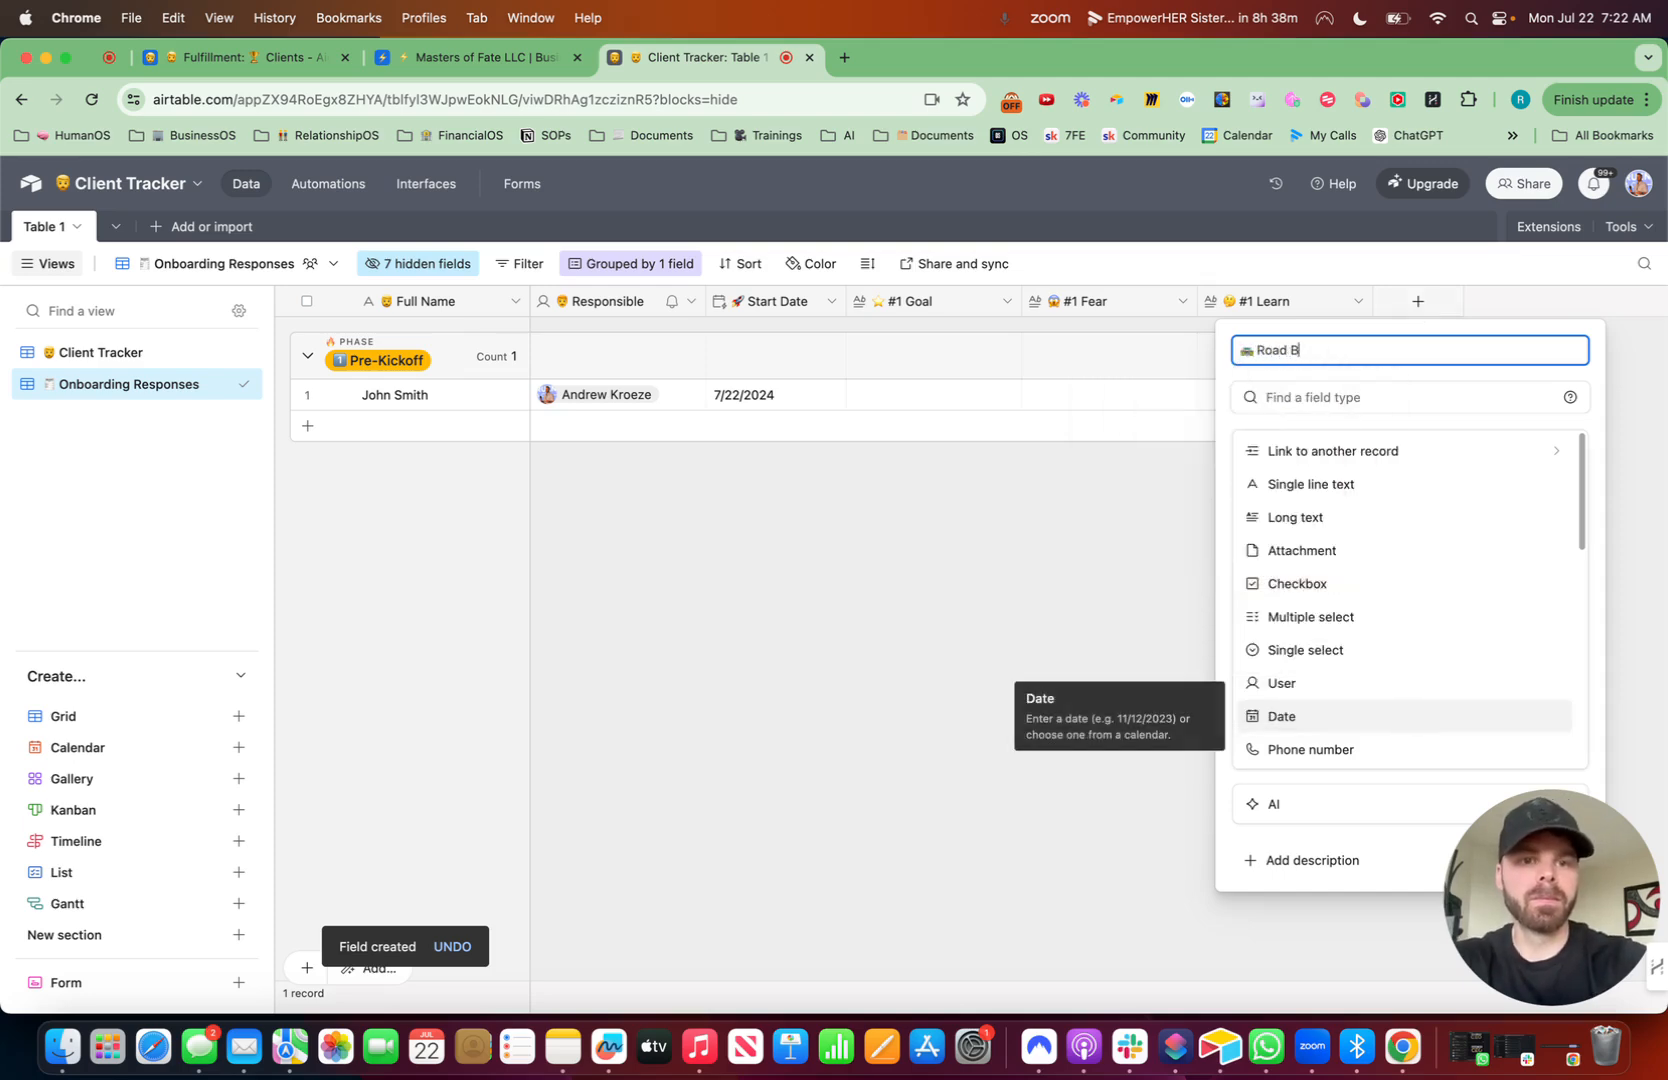
text(block)
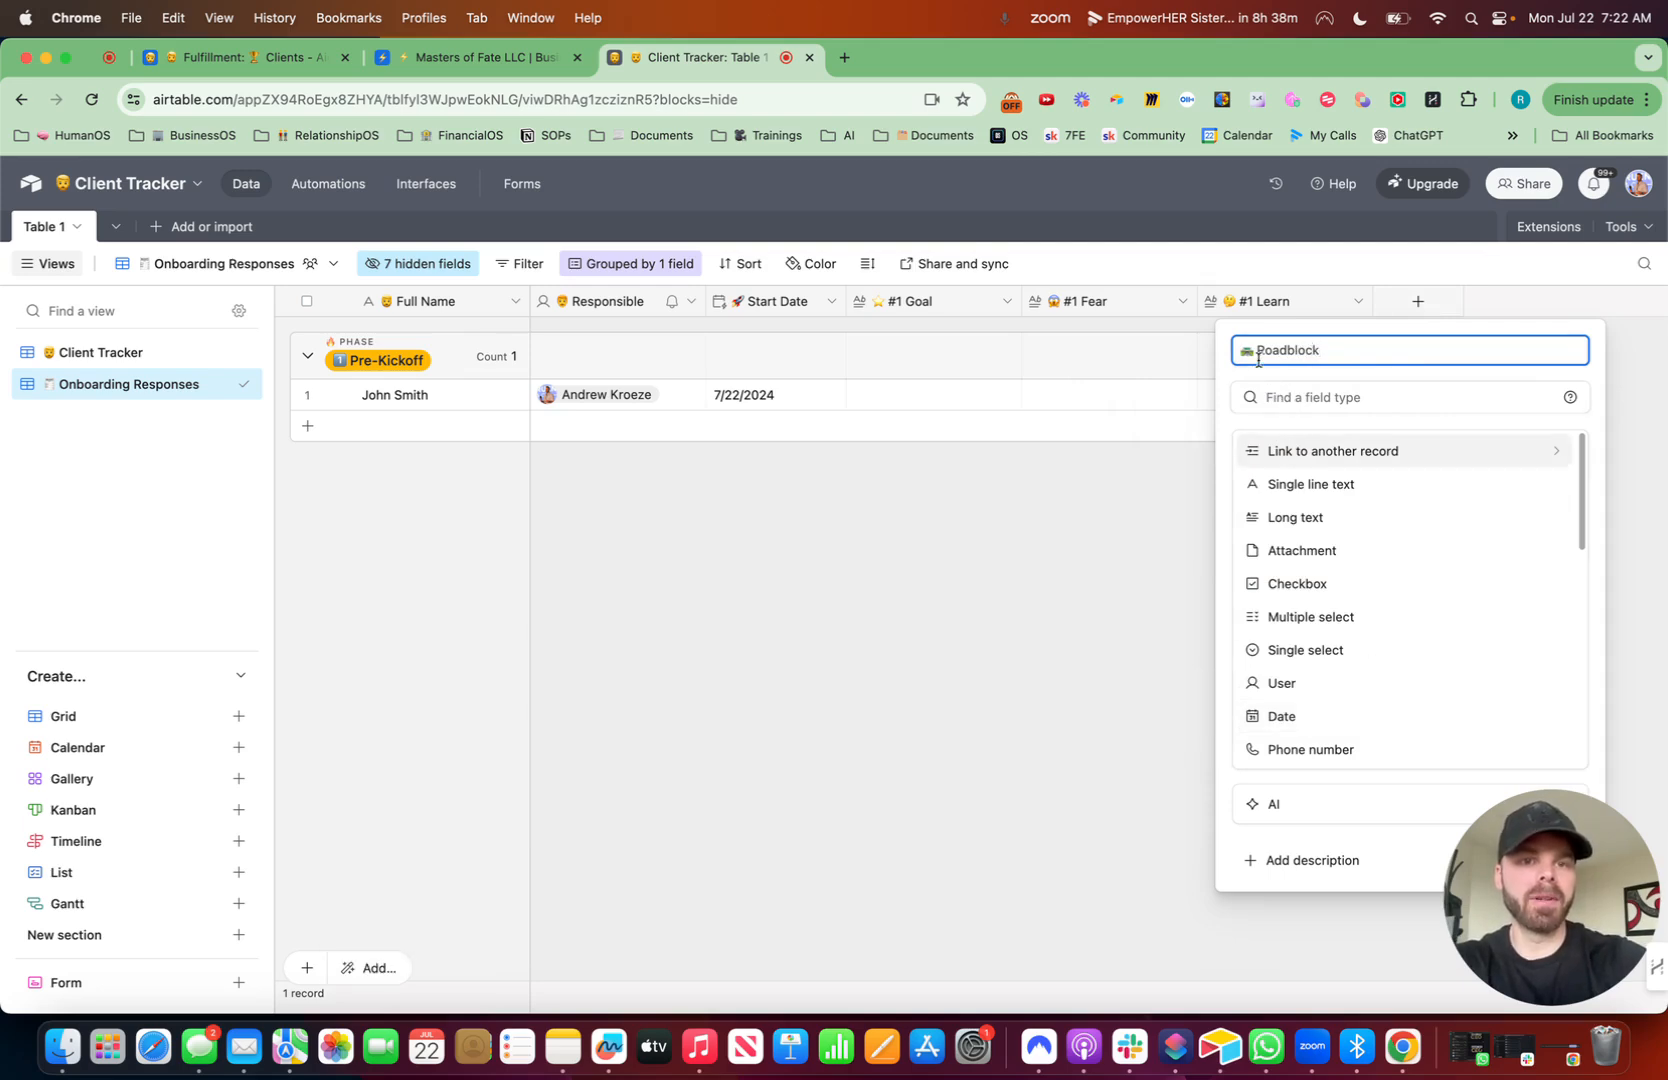
click(1257, 351)
text(#1)
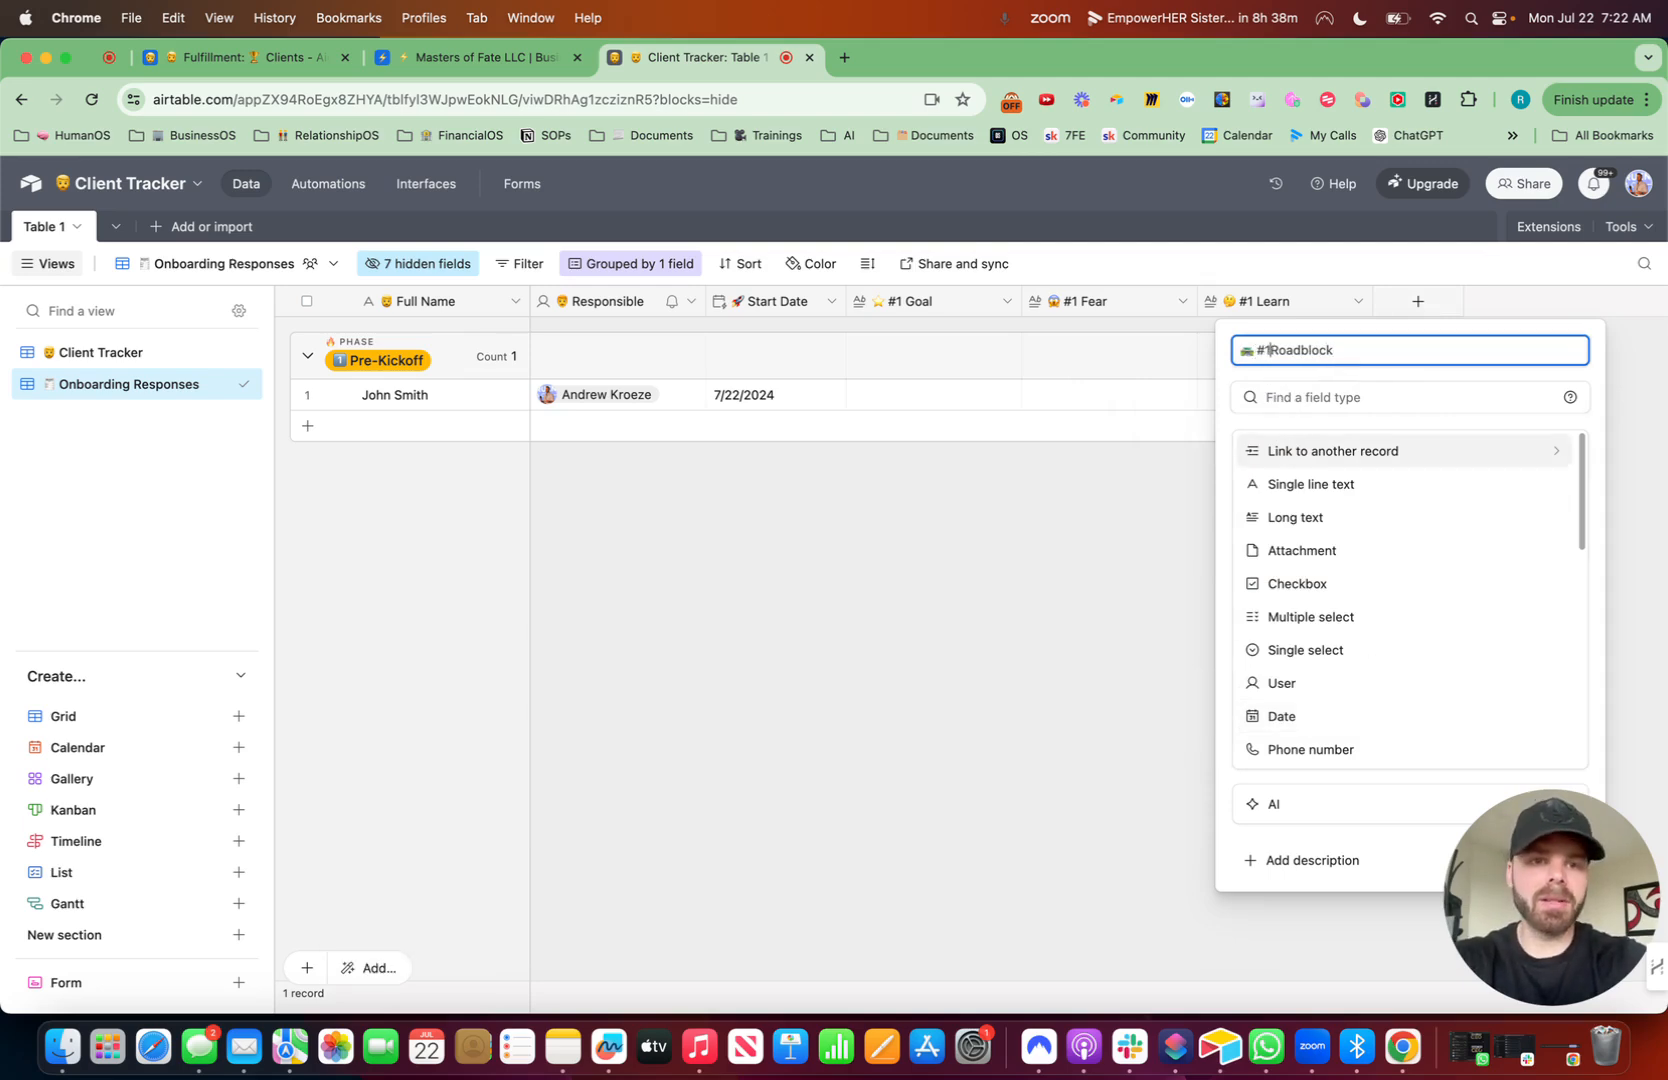
click(1357, 398)
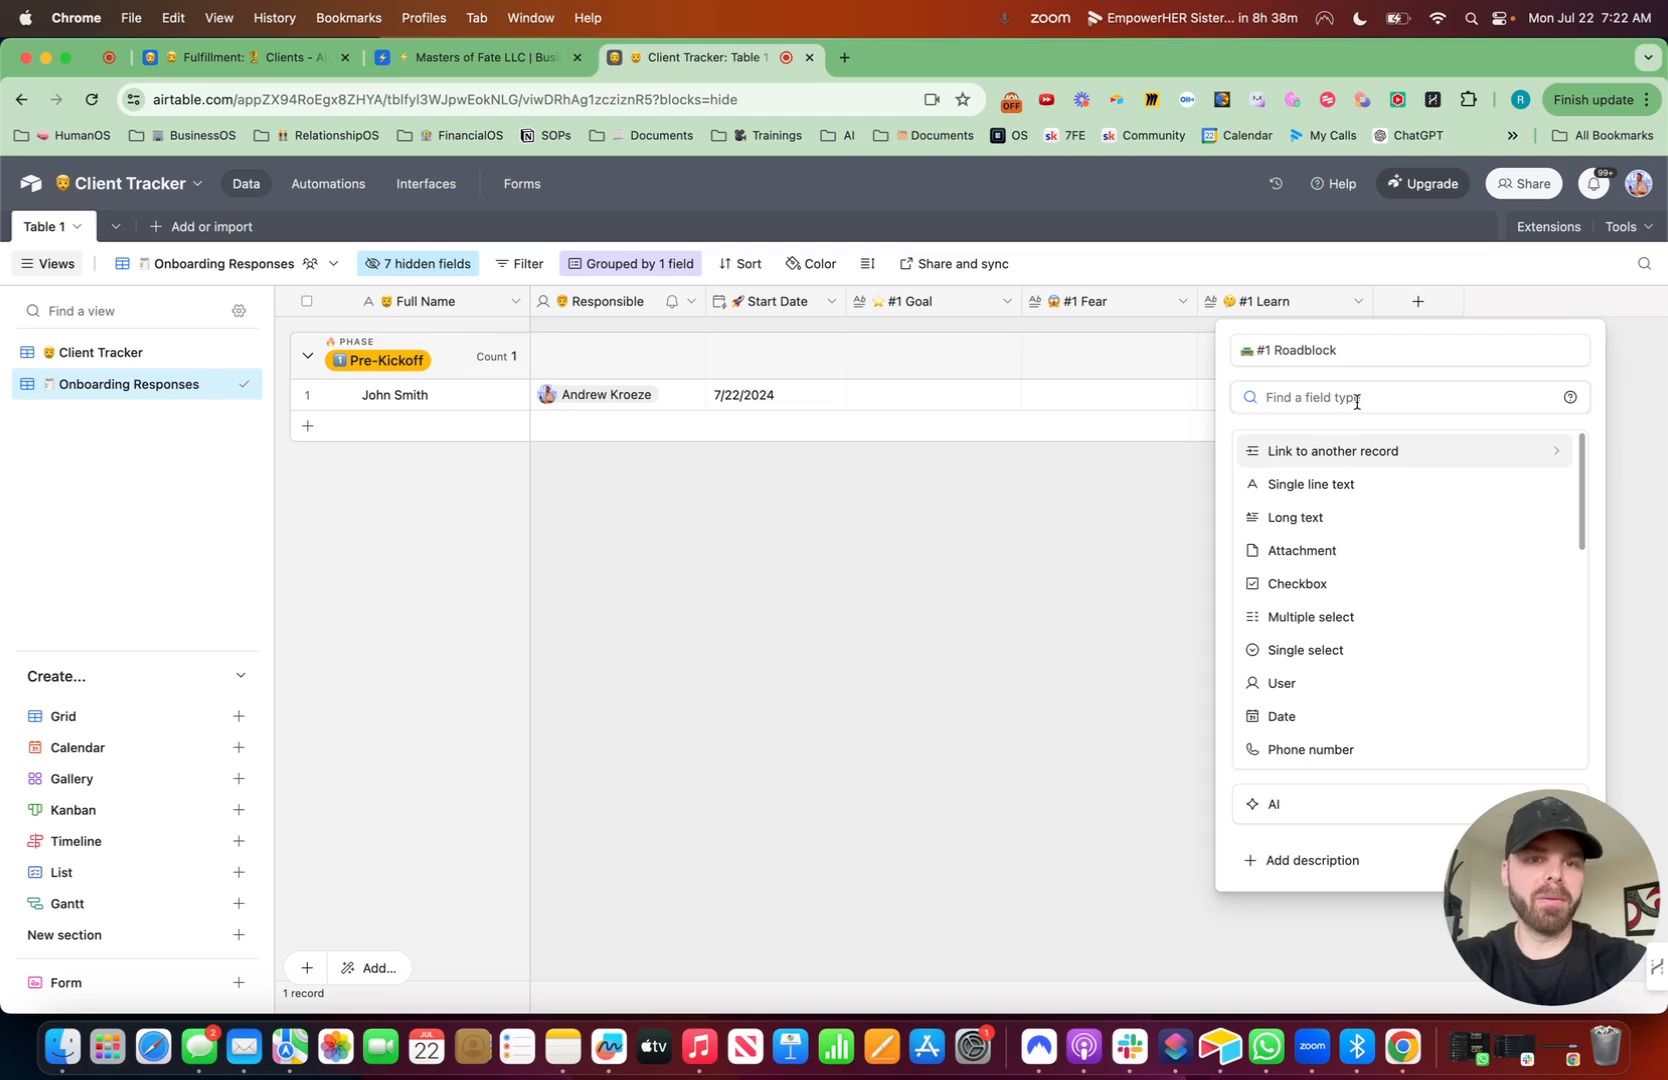
click(1310, 517)
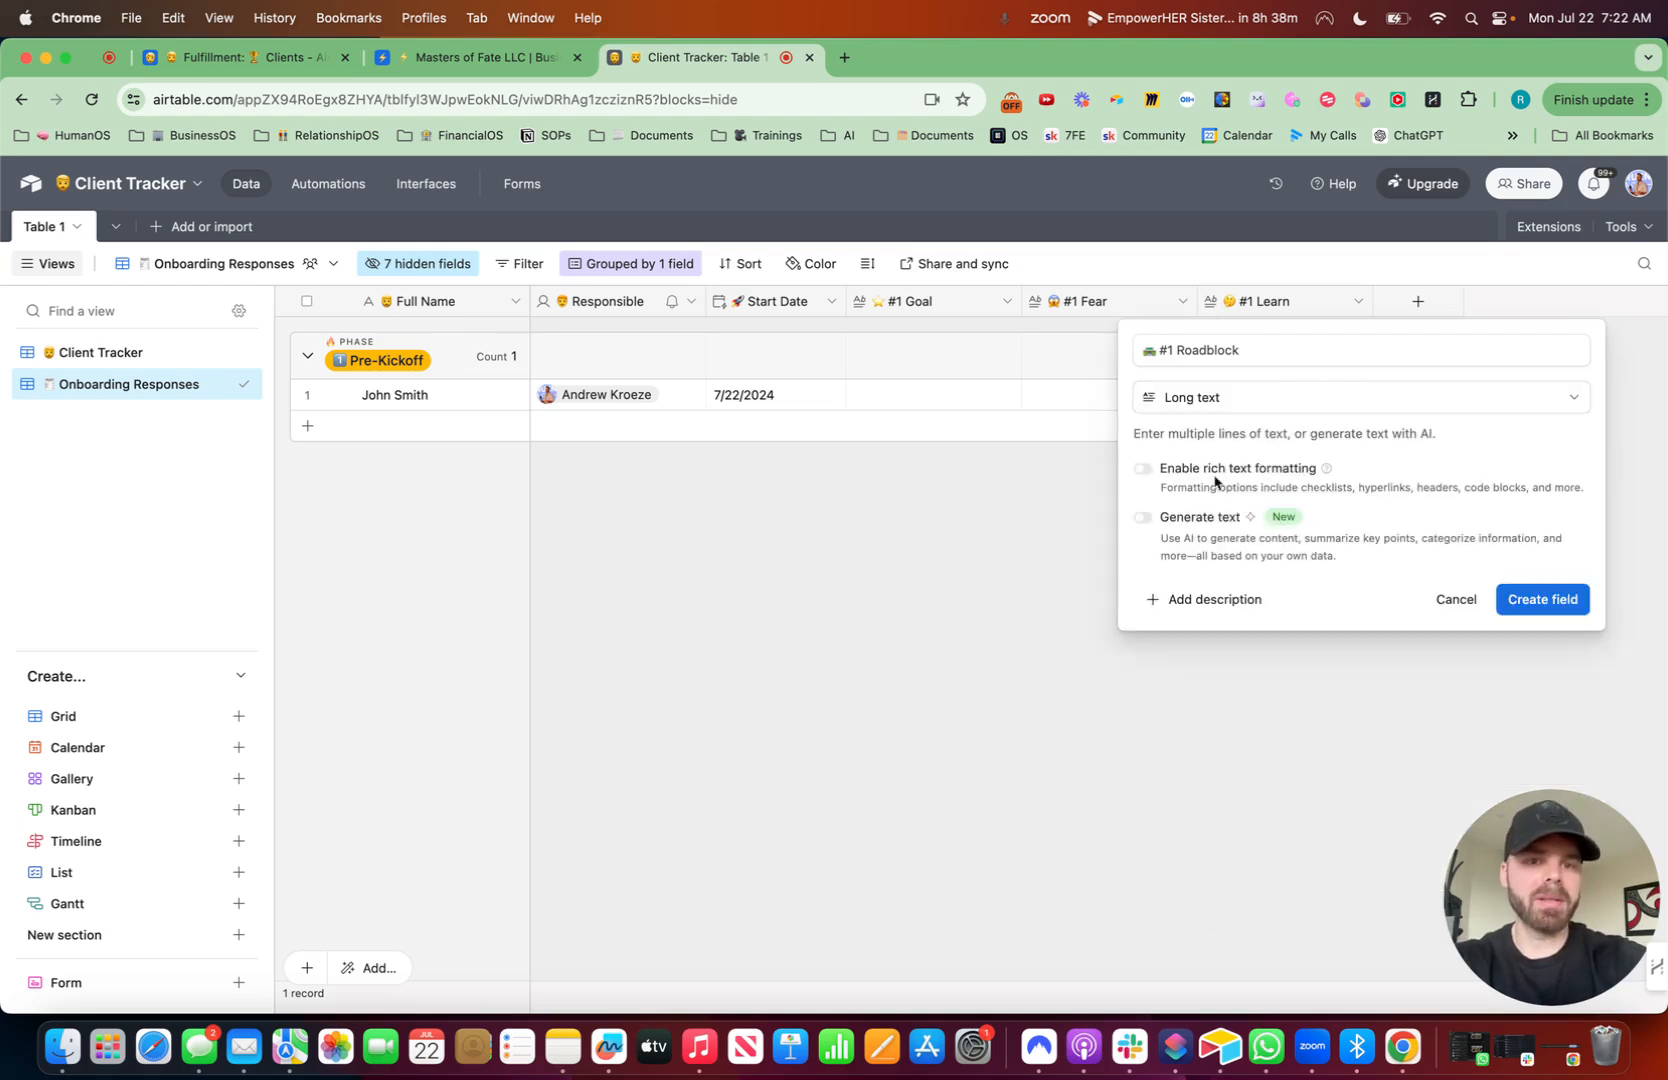
click(1143, 470)
click(1556, 598)
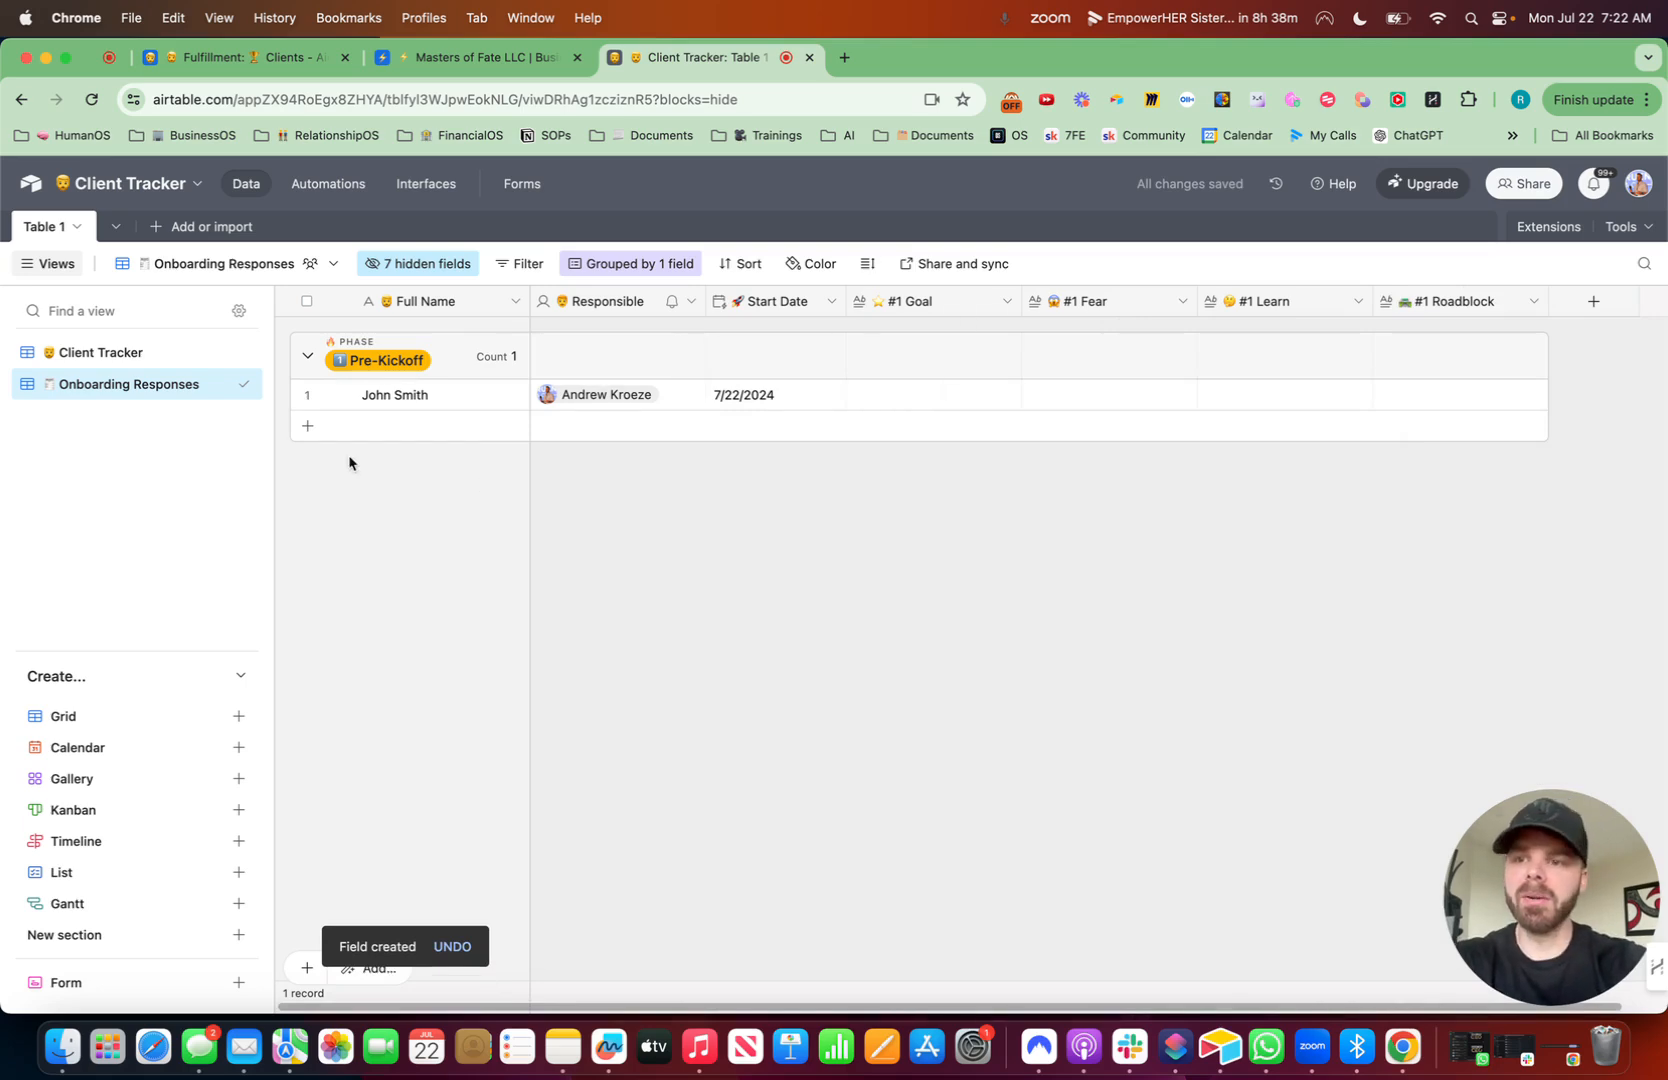
- Create a collaborative form view named Client Onboarding Form with a leading rocket emoji
click(115, 980)
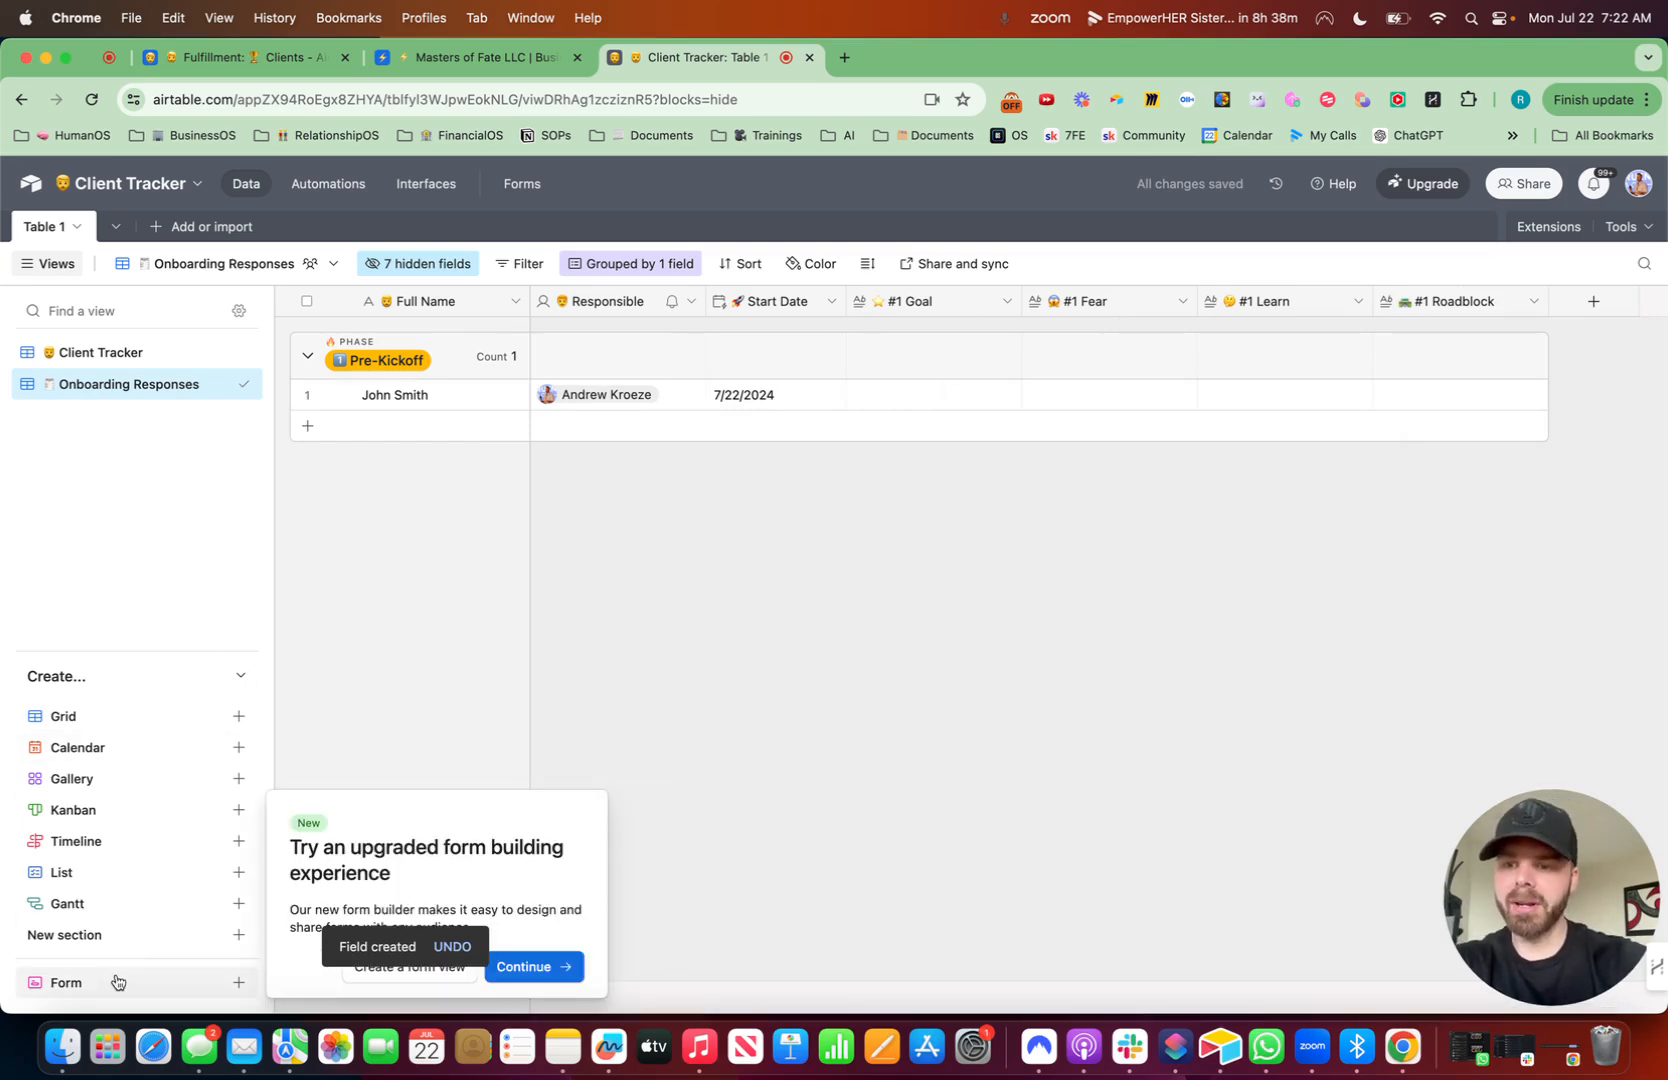
click(395, 970)
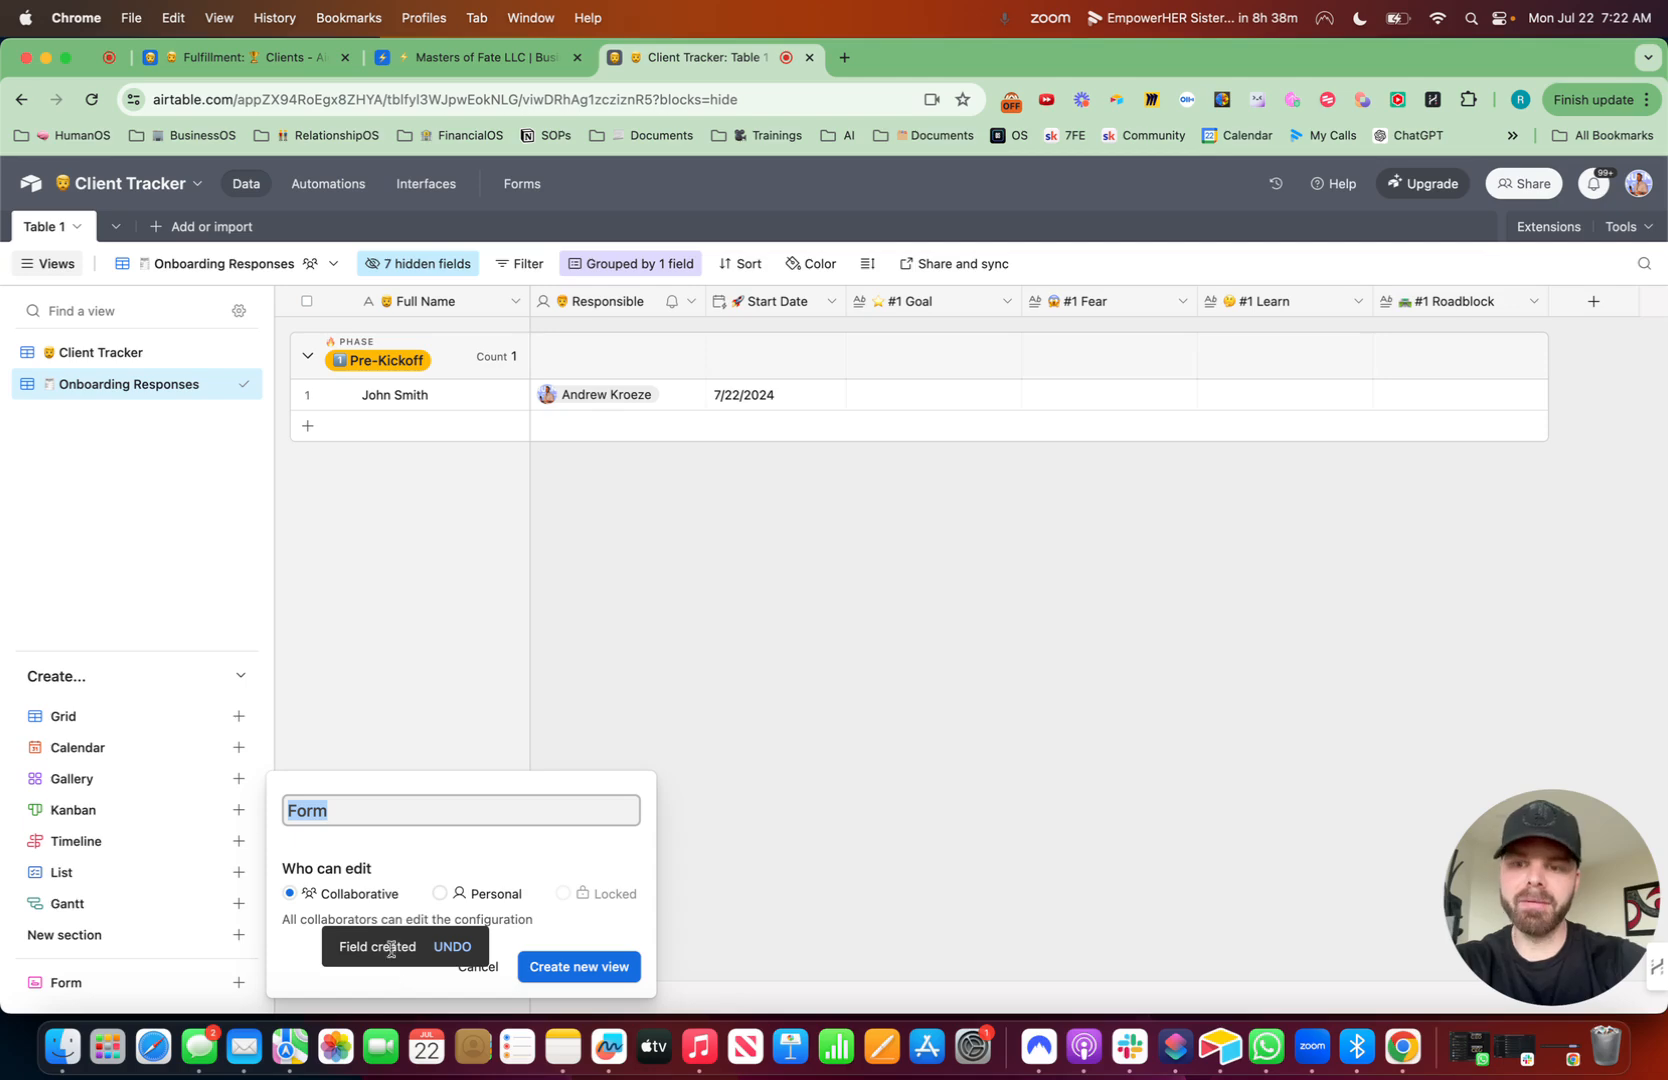
key(ctrl+super+space)
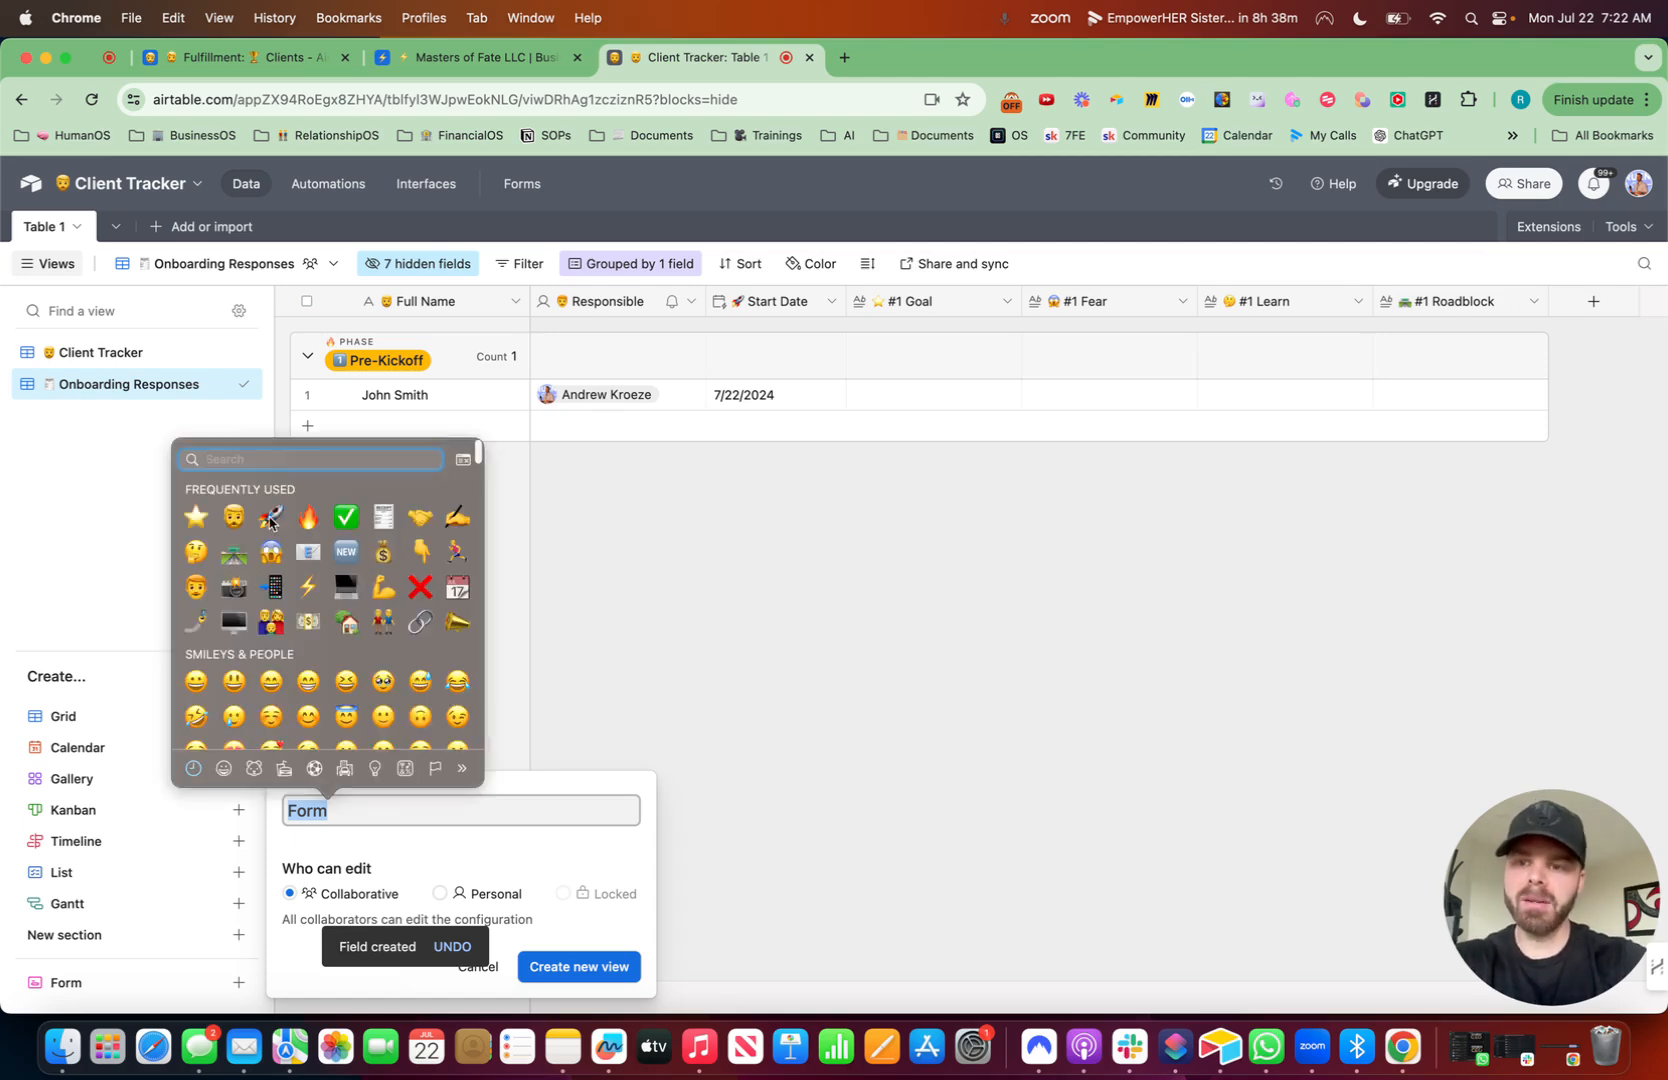
key(Escape)
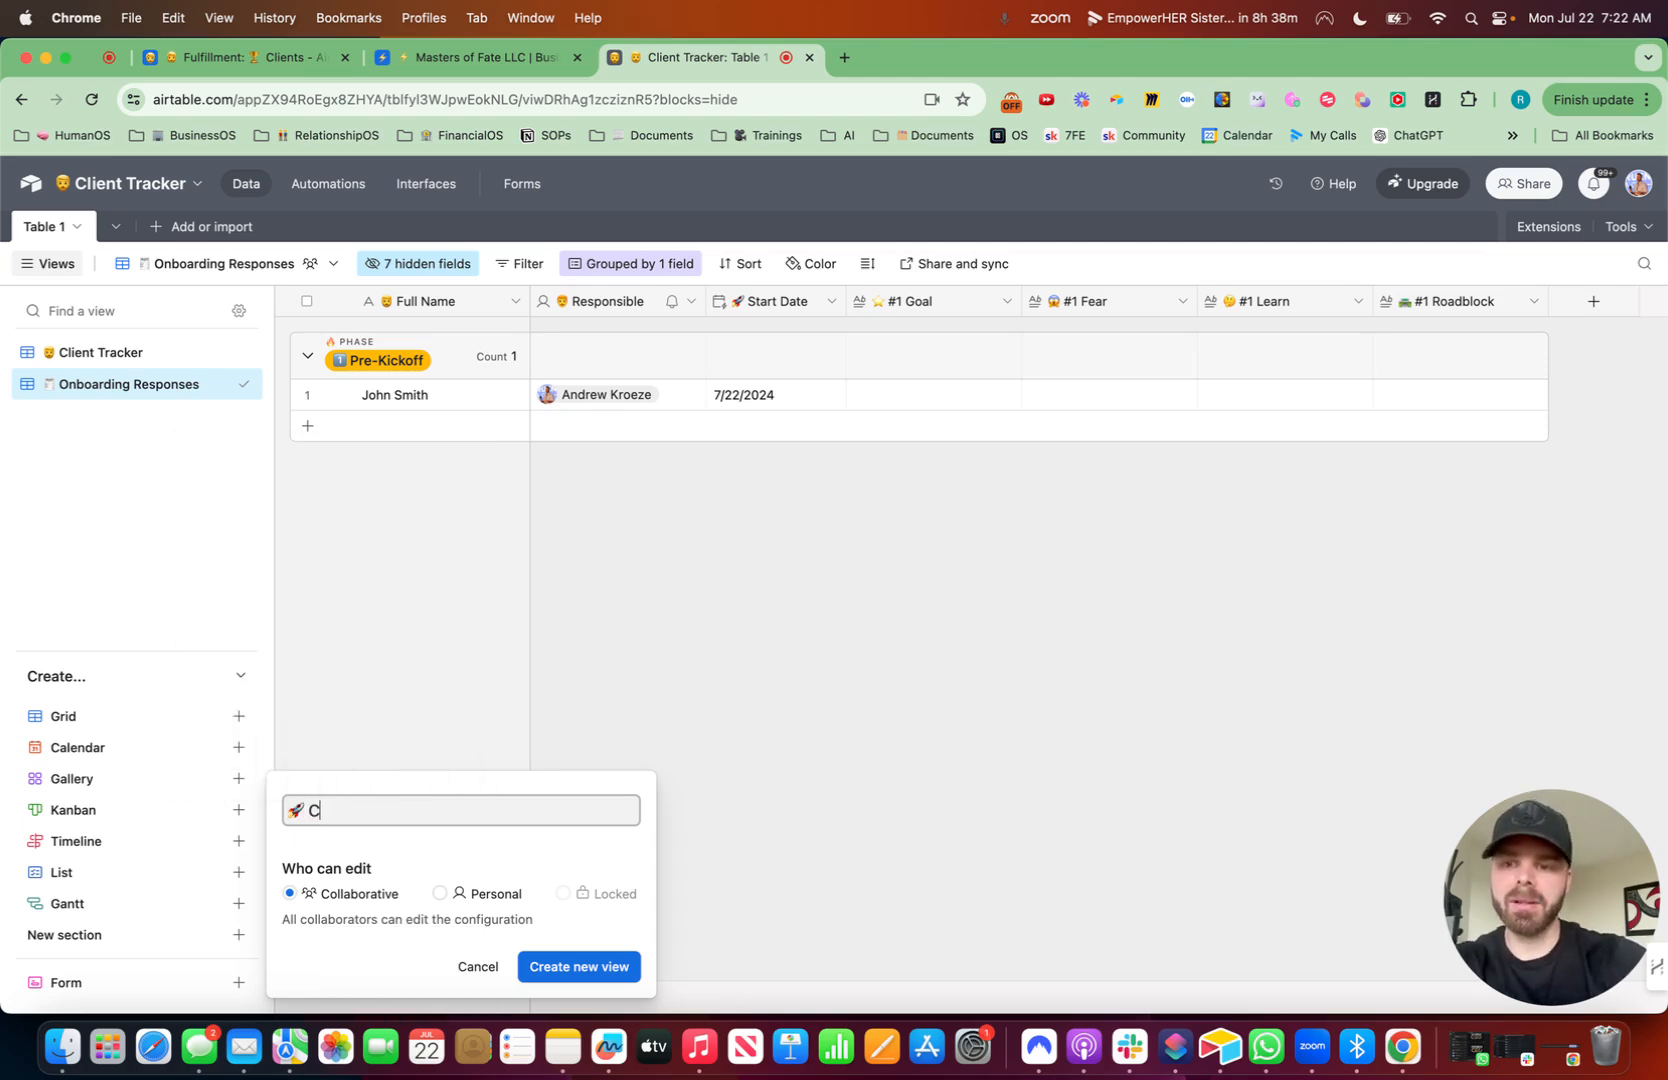
text(Client Onboarding Form)
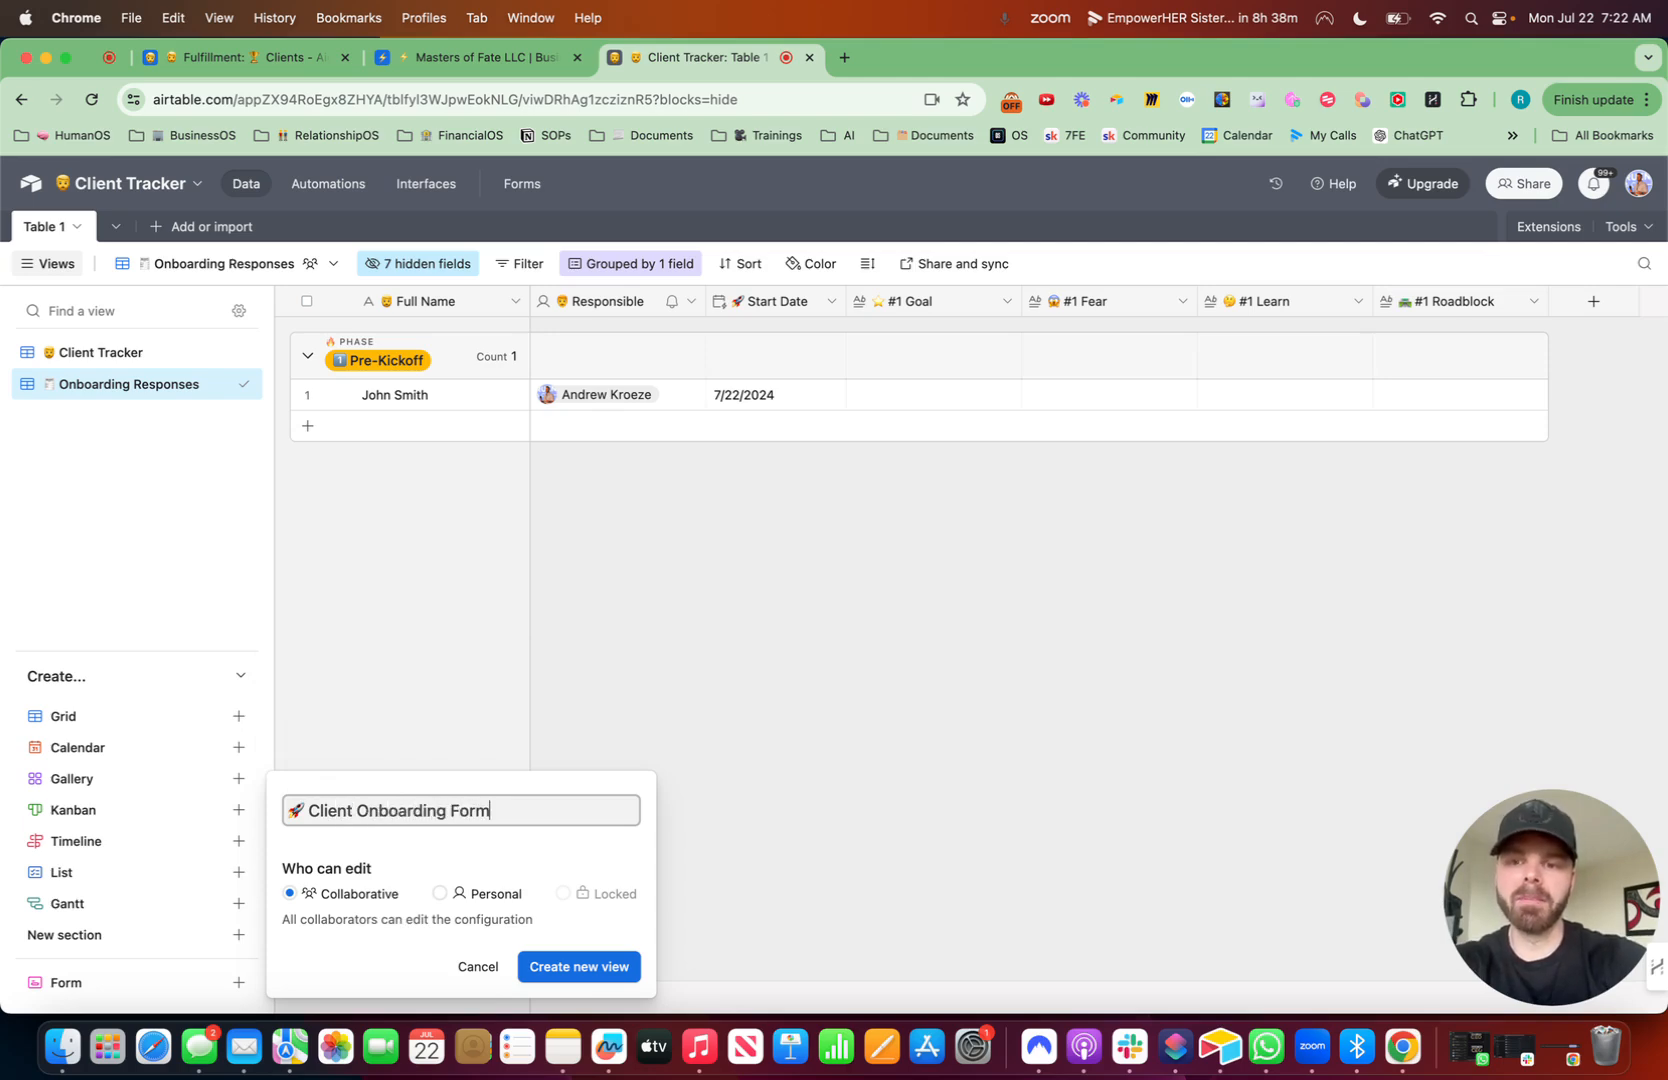
click(607, 968)
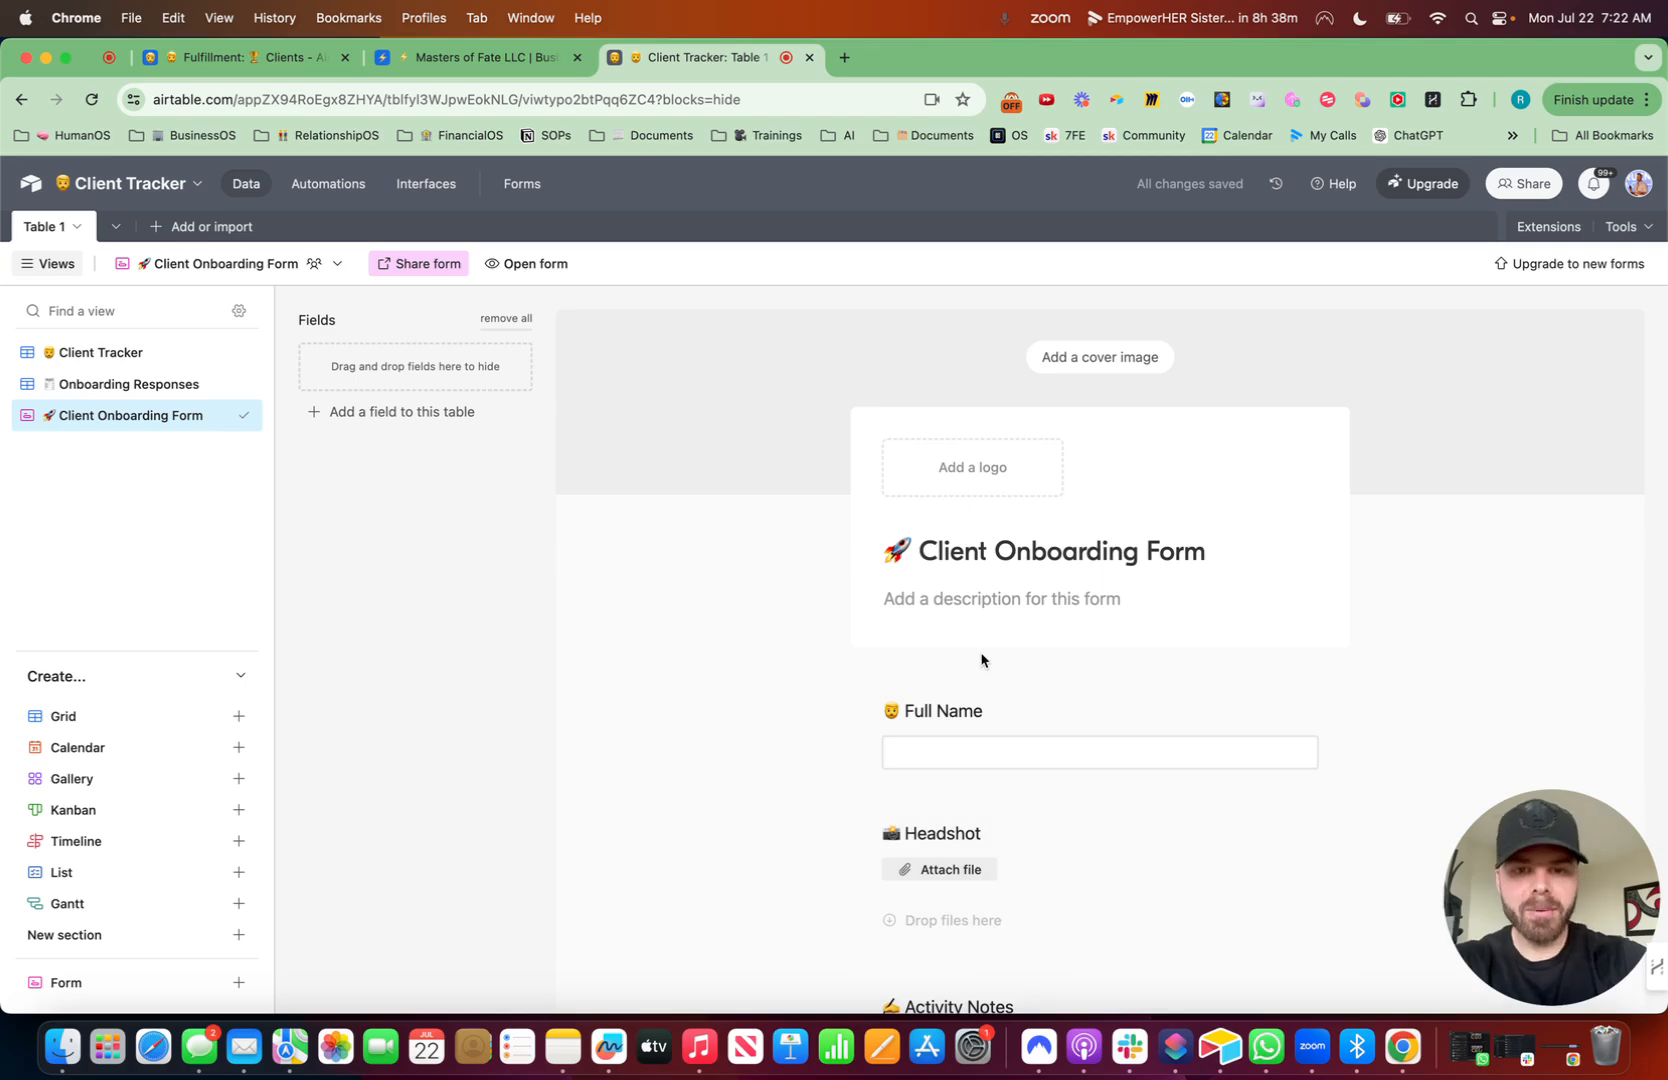
- Give the Full Name form field the help text "Please add your full name." and make it required
scroll(981, 660, down, 2)
click(1016, 587)
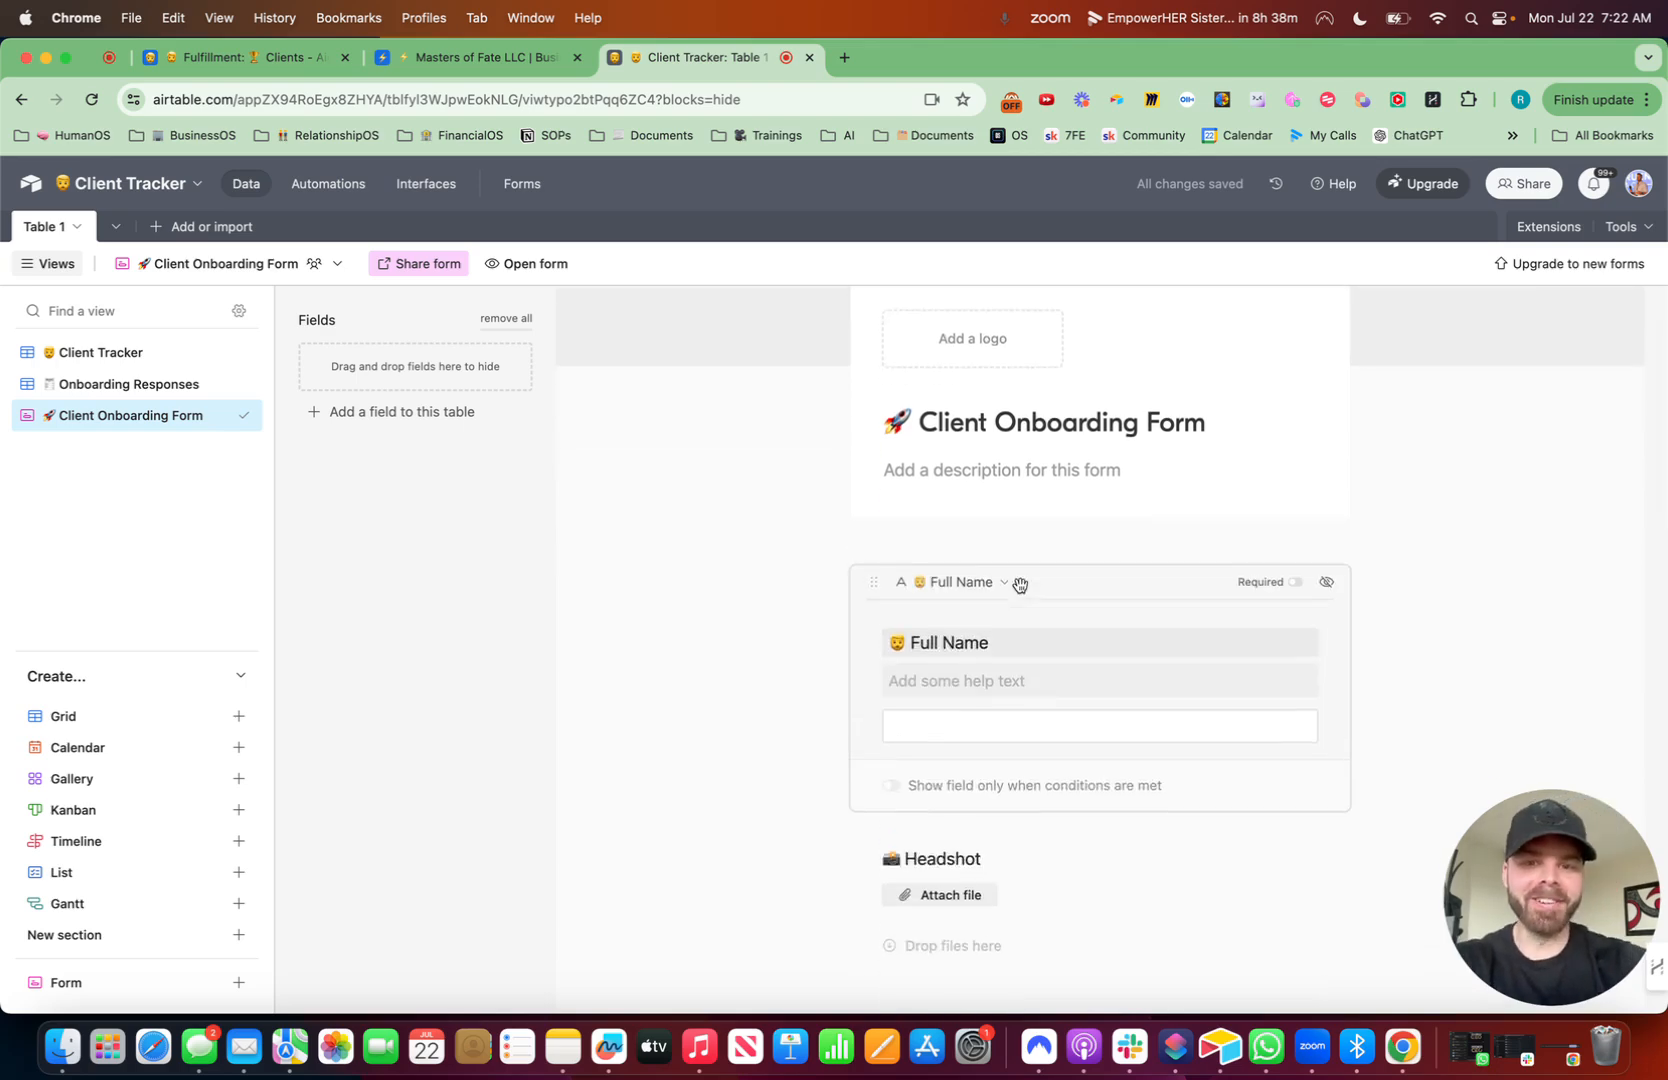
click(978, 684)
text(P)
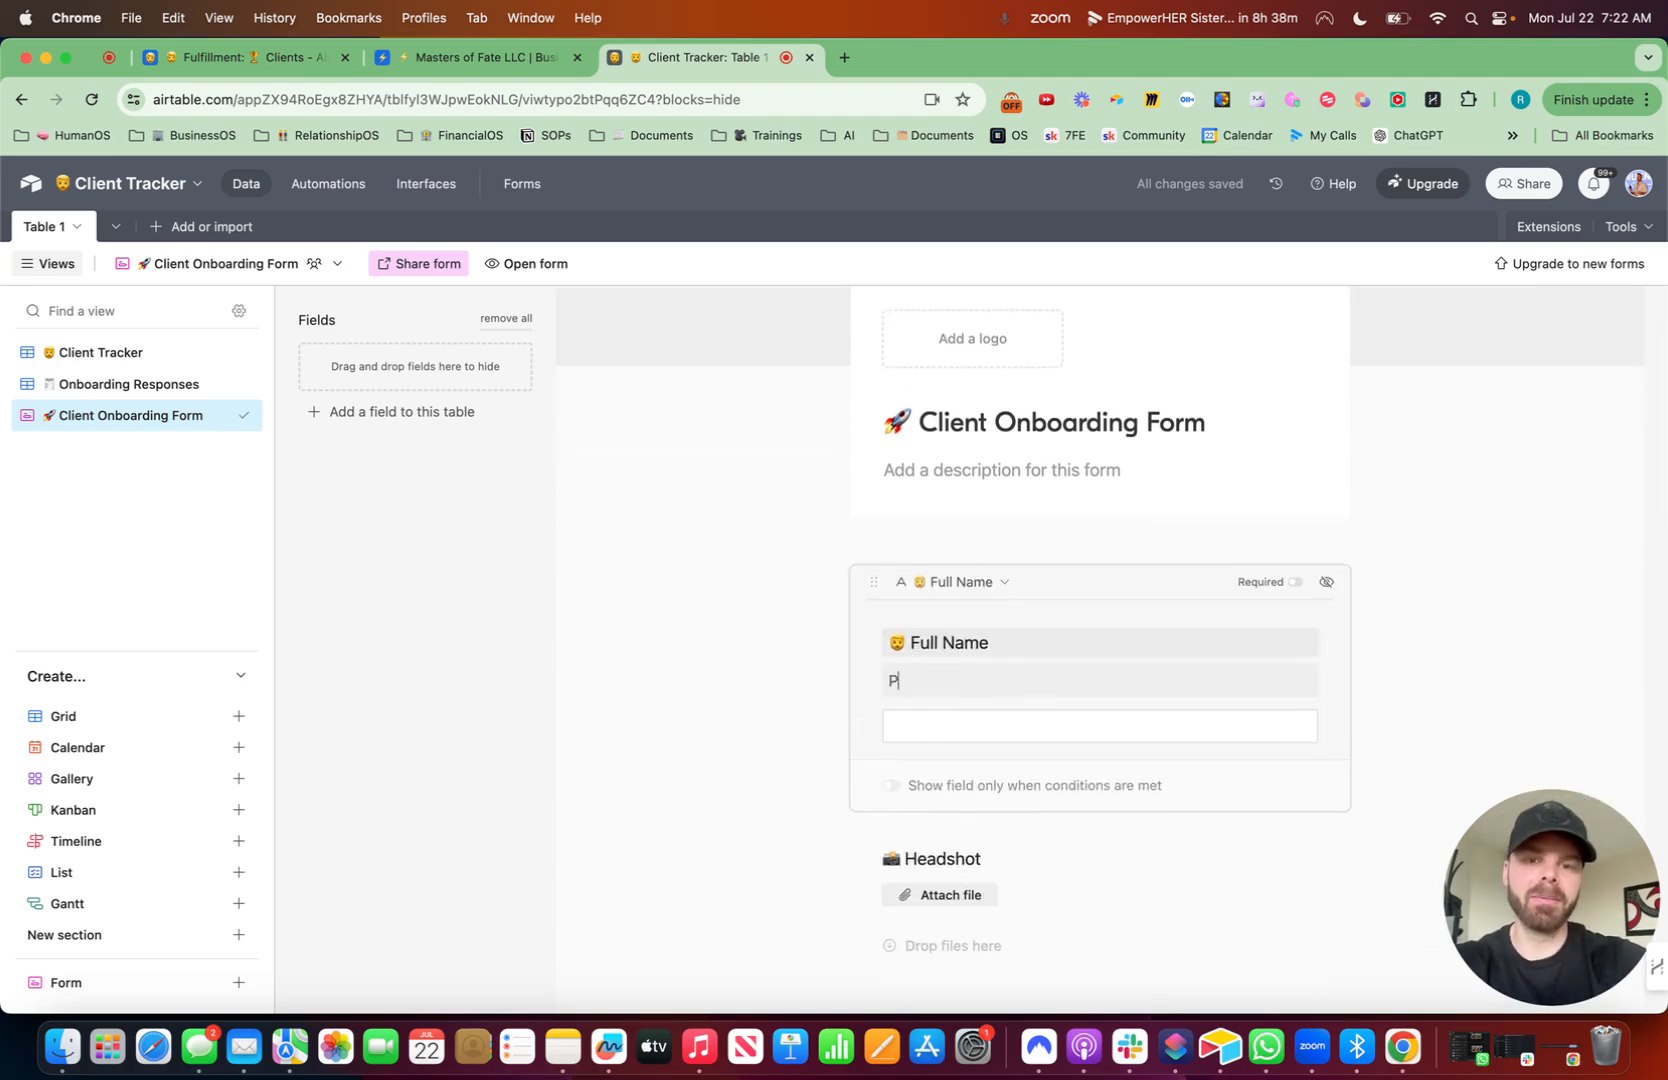
key(BackSpace)
text(Please)
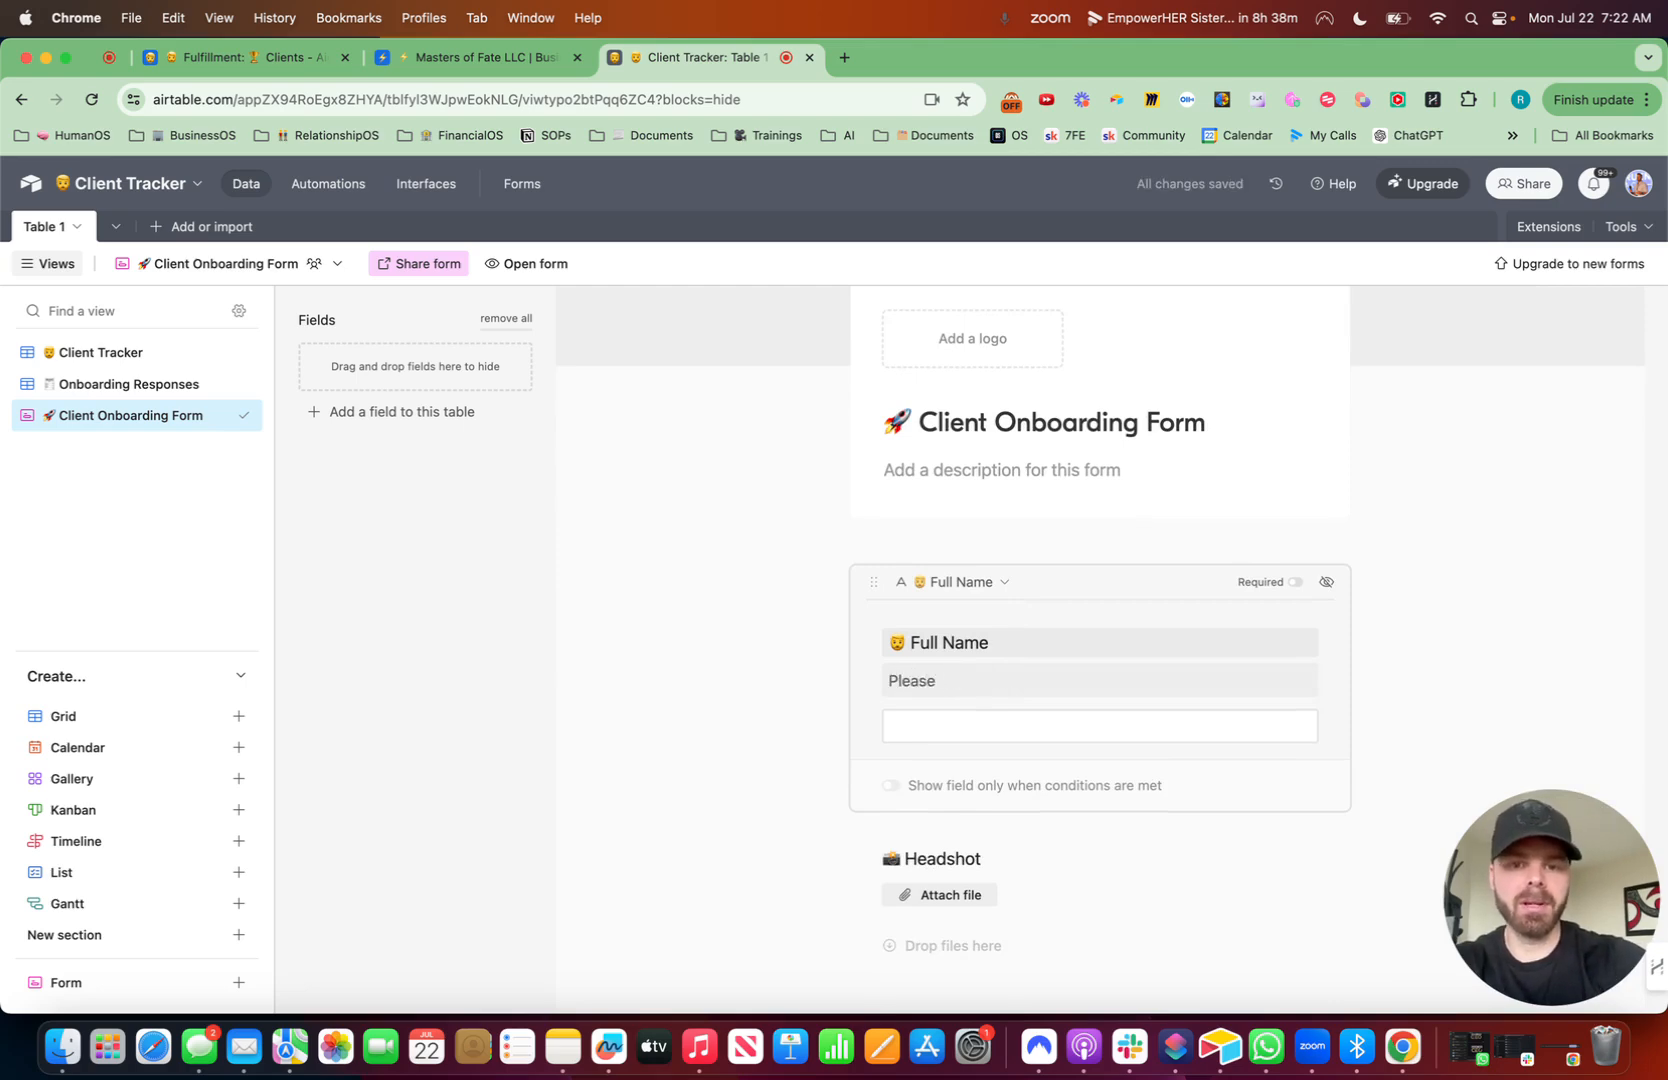
text( add your full name.)
click(1293, 585)
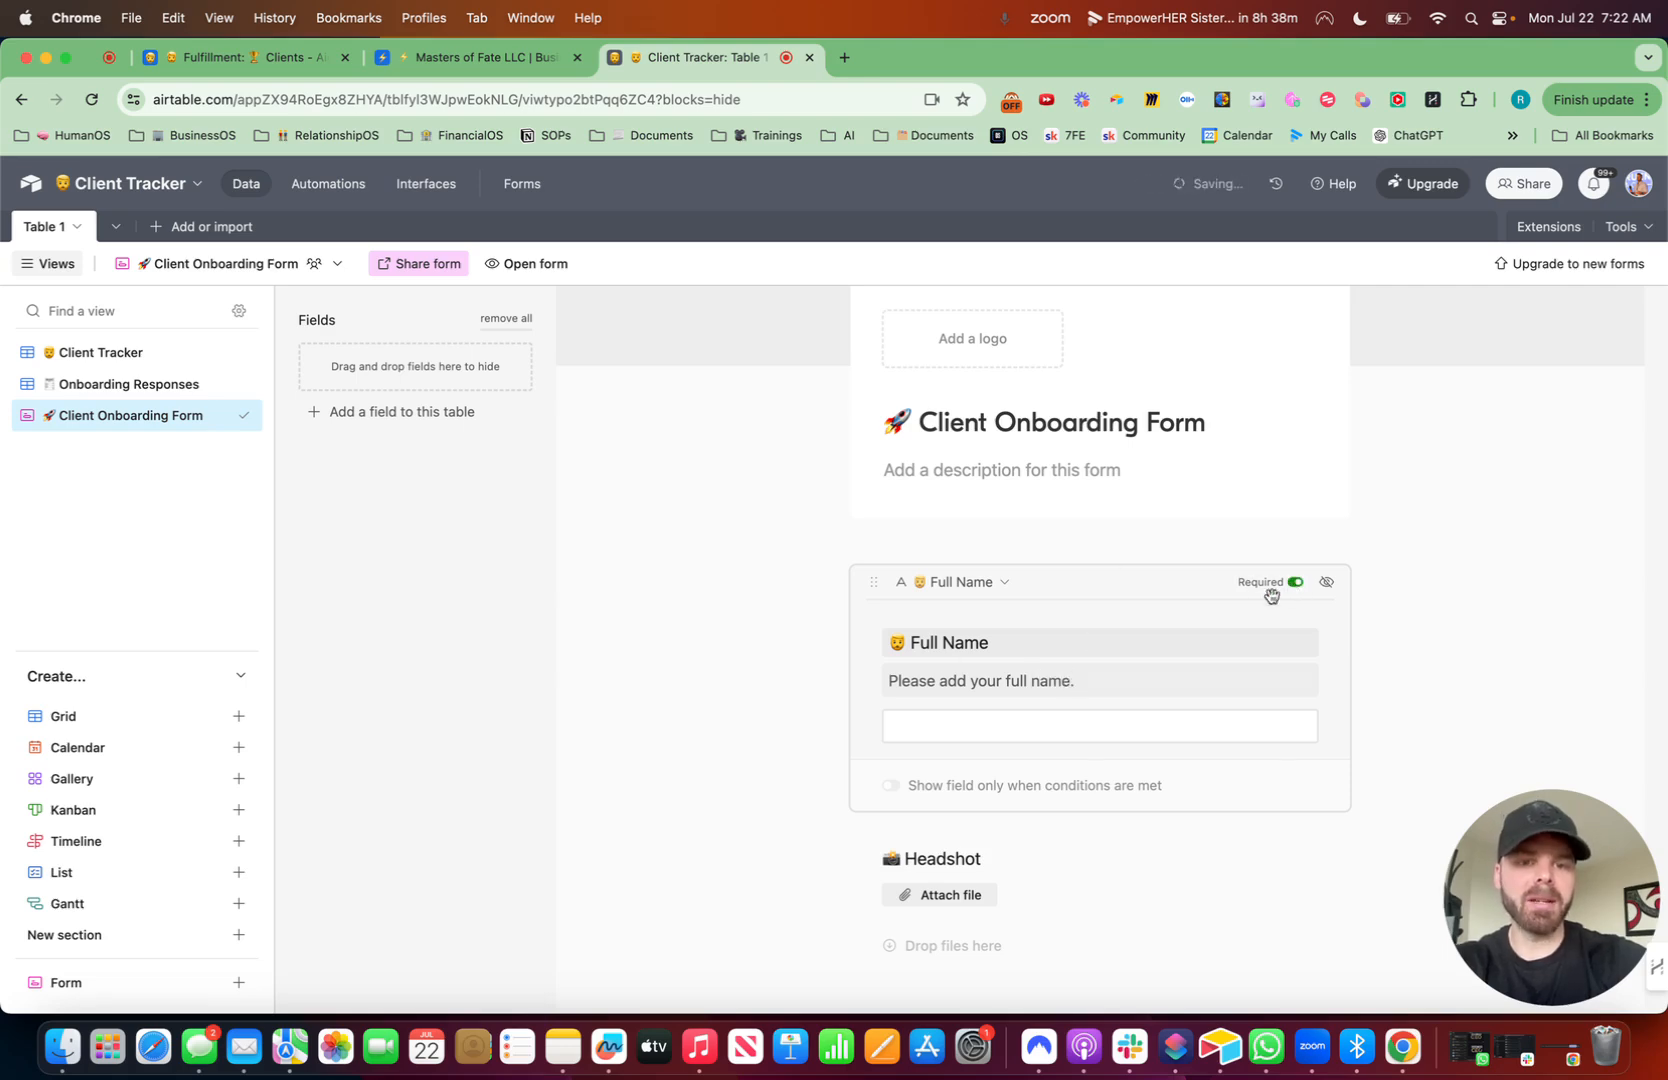
- Make the Headshot form field required and add the help text "Please Add Your Best Headshot"
scroll(1083, 645, down, 3)
click(1177, 585)
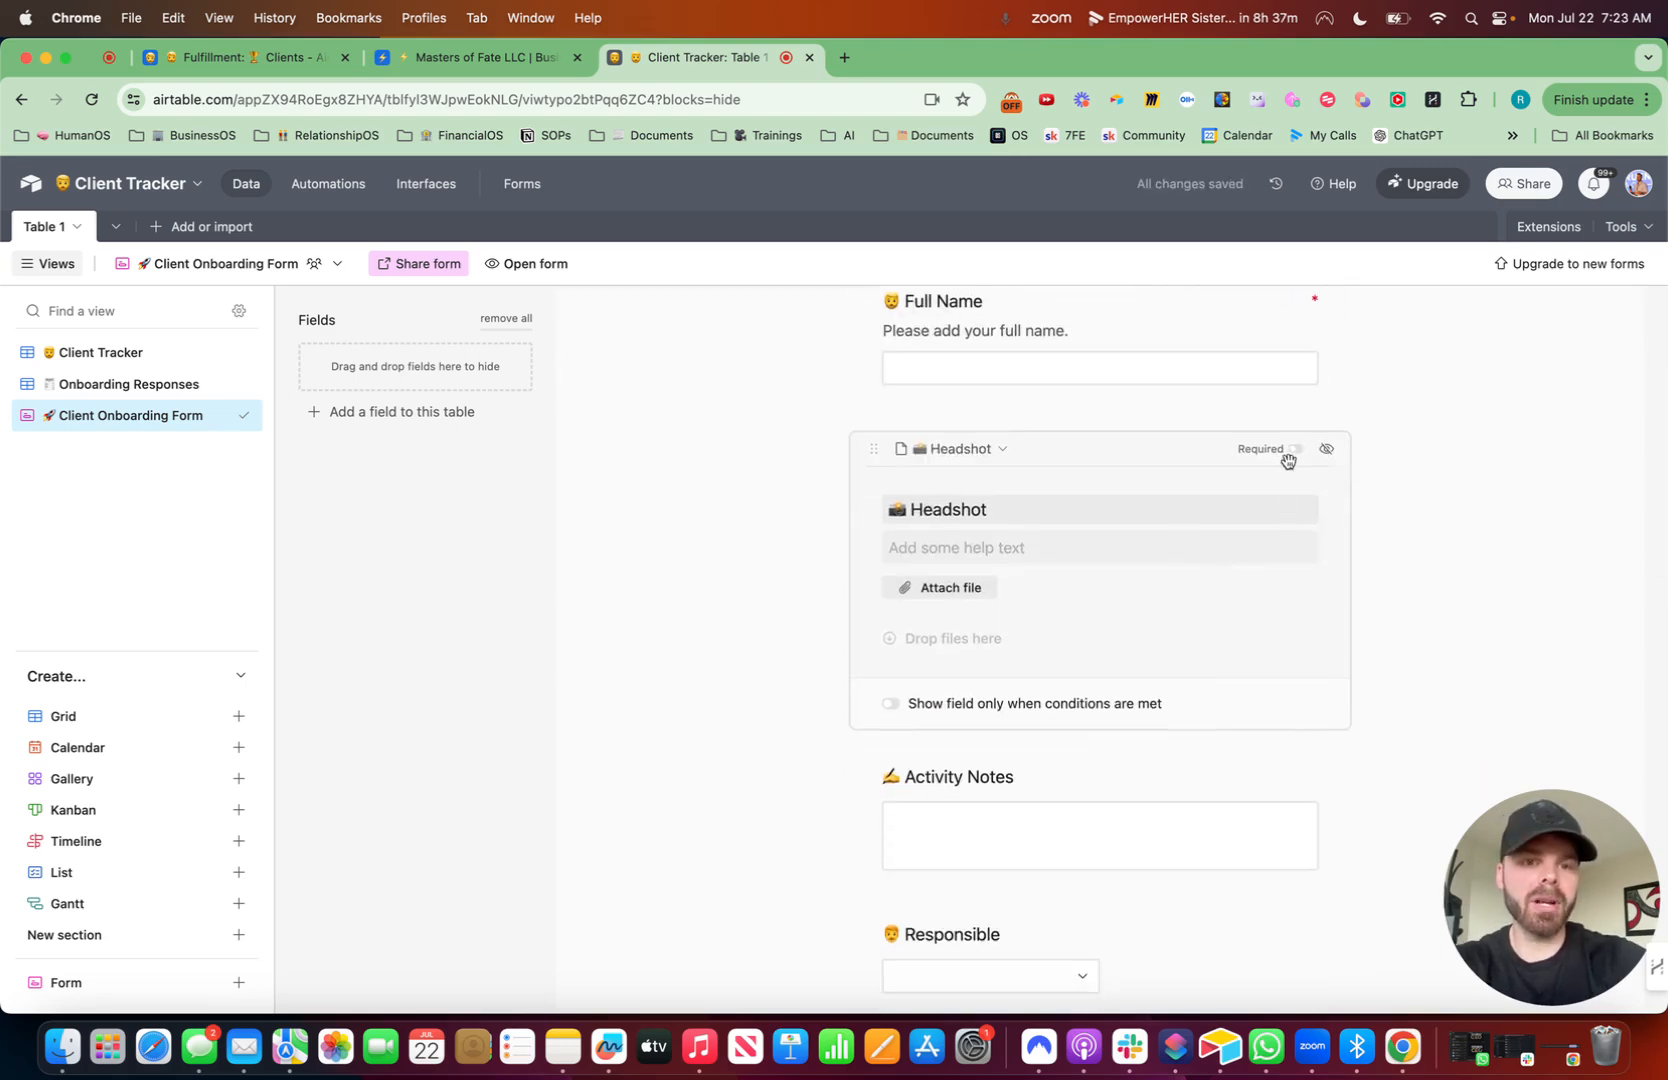
click(1295, 449)
click(1133, 559)
text(Plea)
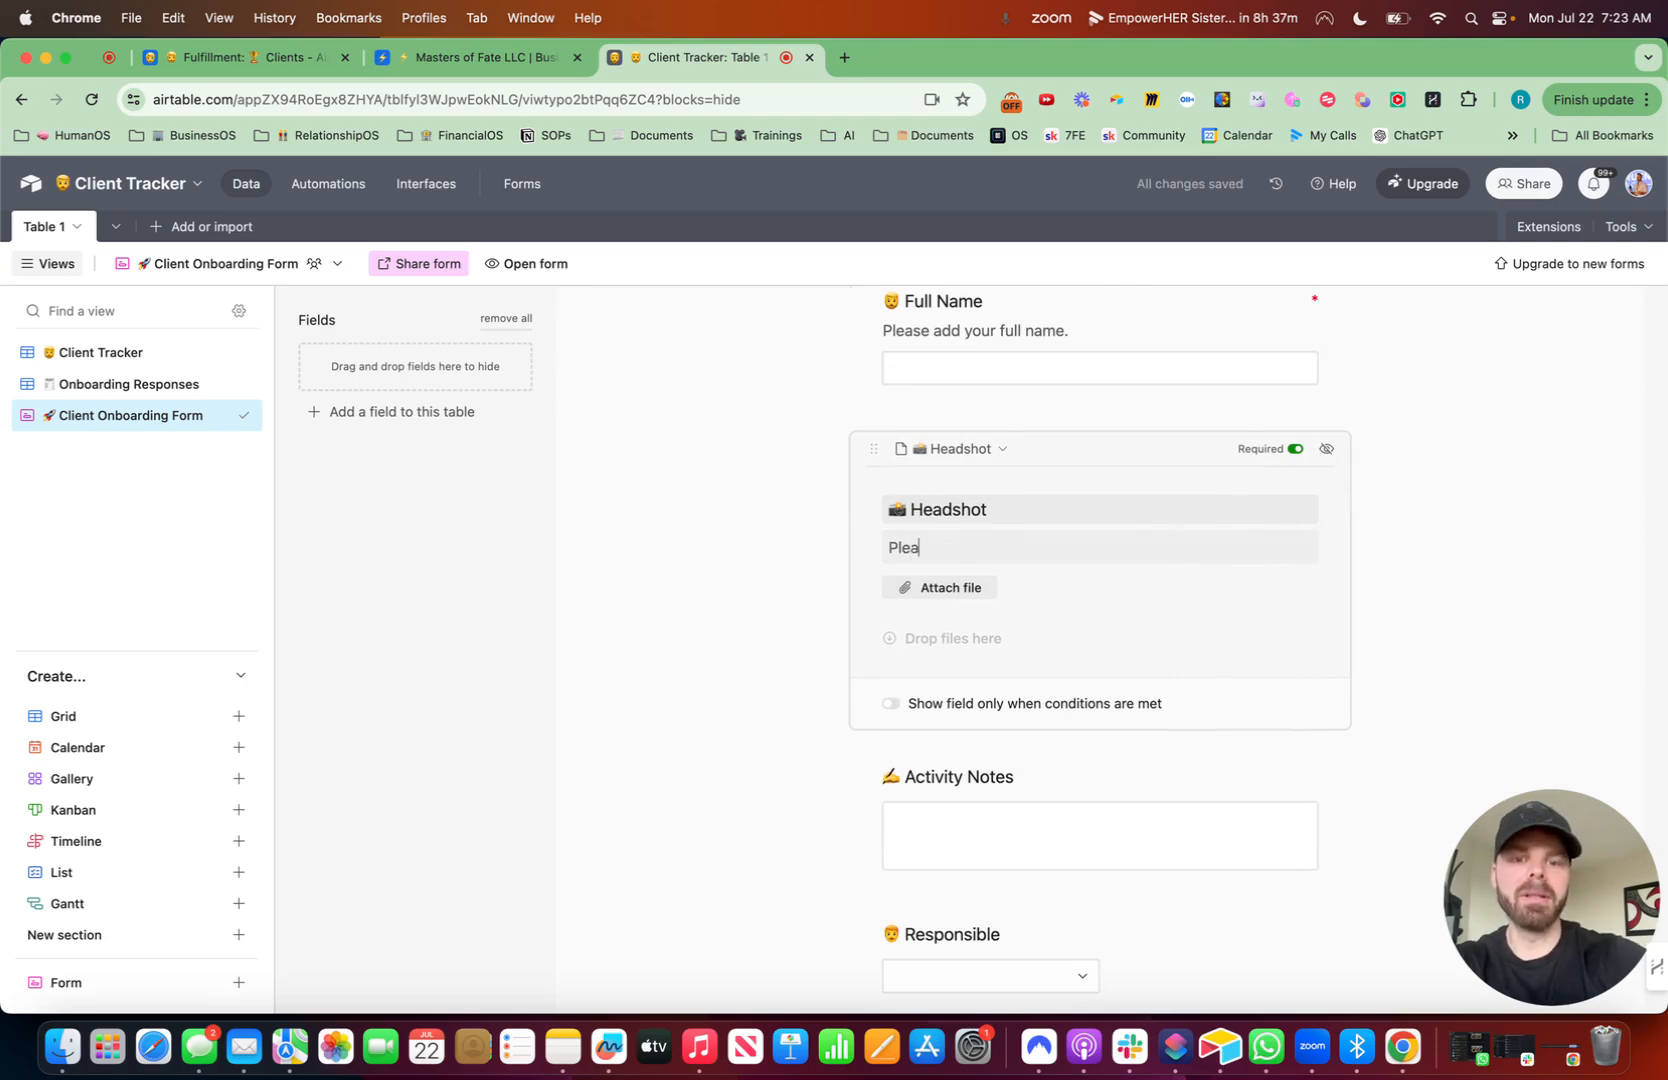
text(se Add Your Best Headshot)
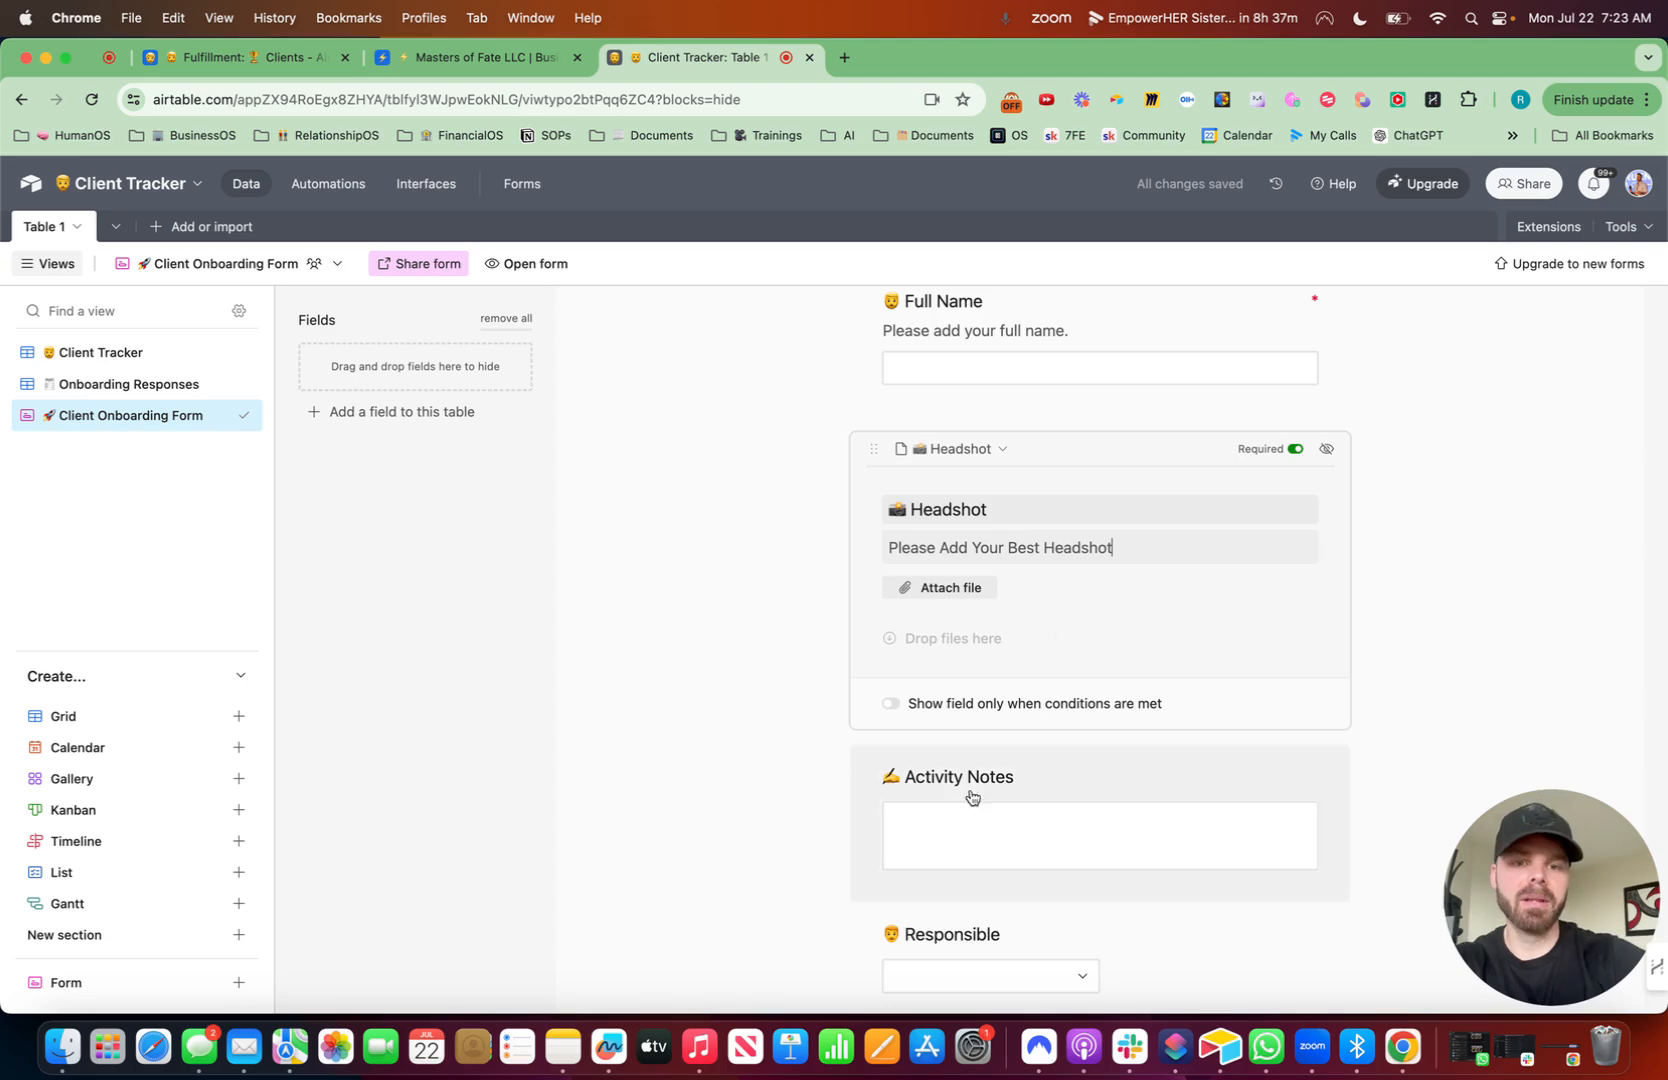
- Hide the Activity Notes, Responsible, Phase, Activity and Check In Status fields from the form
drag(1091, 775, 487, 596)
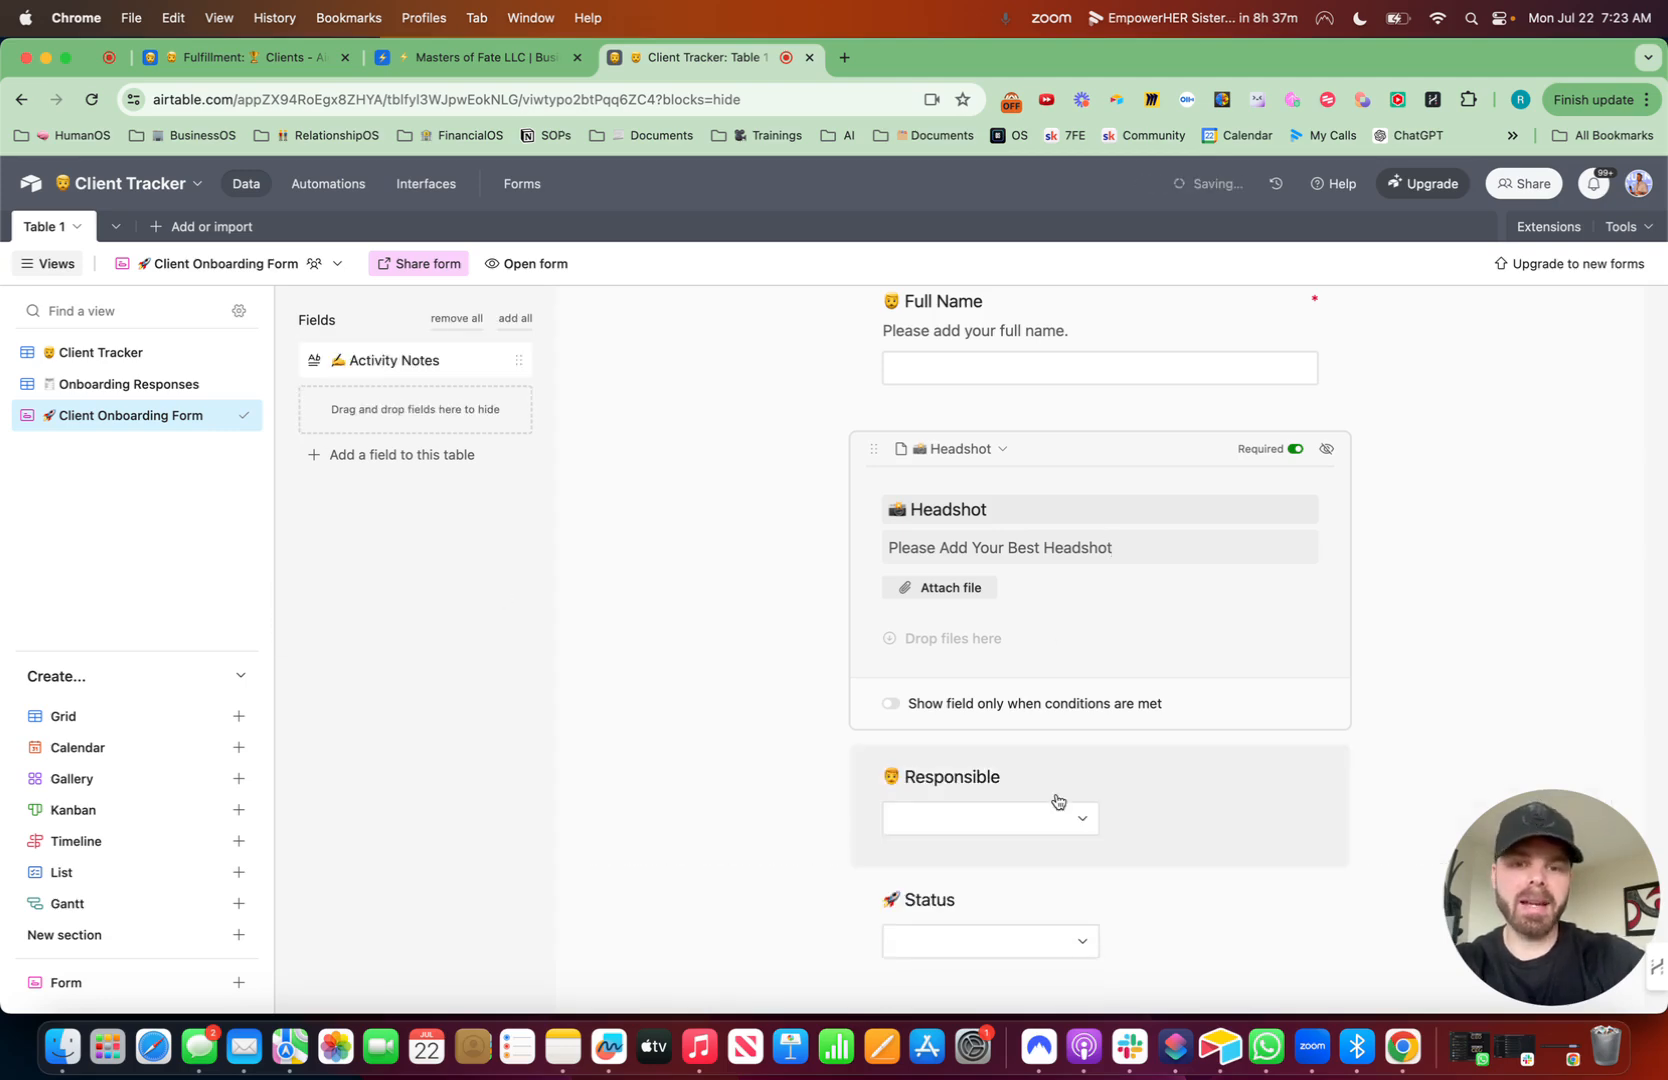
drag(1091, 786, 505, 628)
drag(1054, 775, 575, 620)
drag(1066, 793, 525, 681)
drag(1127, 786, 495, 704)
drag(1128, 793, 600, 707)
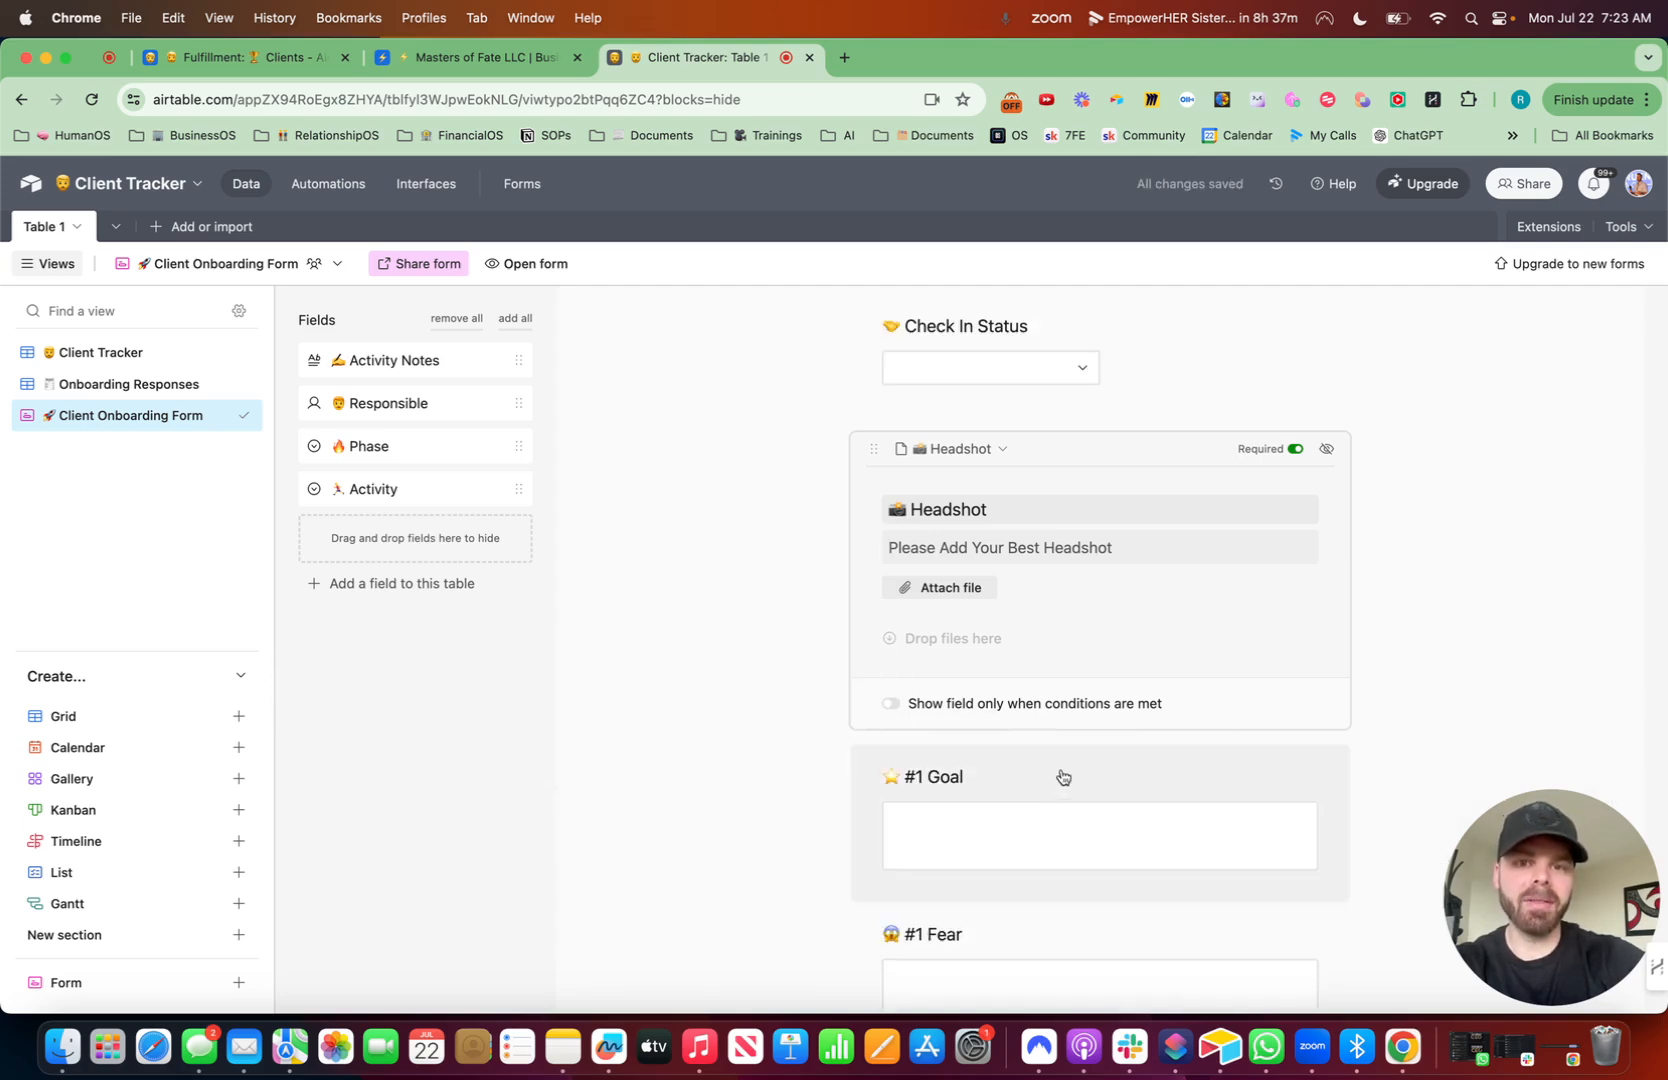
drag(1091, 350, 503, 532)
- Add the help text "What is your #1 goal?" to the #1 Goal form field
click(1168, 681)
click(1040, 635)
text(What is your)
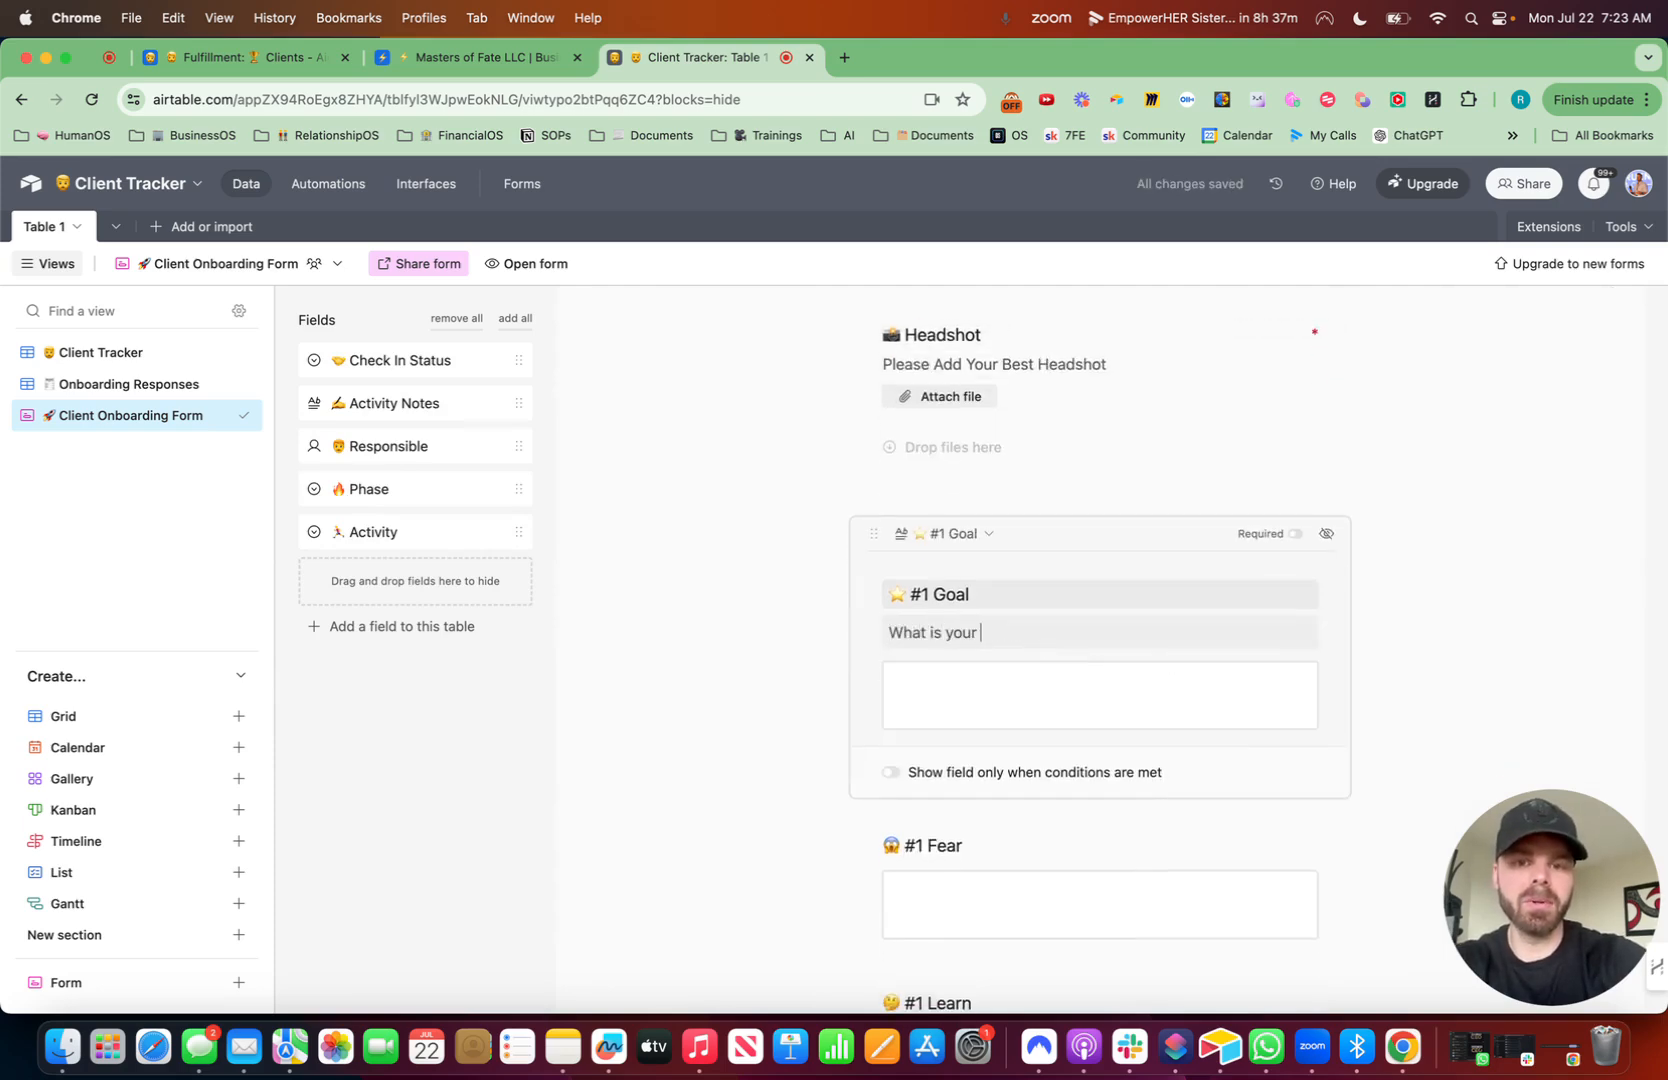
text( #1 goal?)
- Add the help text "What is your #1 fear?" to the #1 Fear form field
scroll(1100, 733, down, 3)
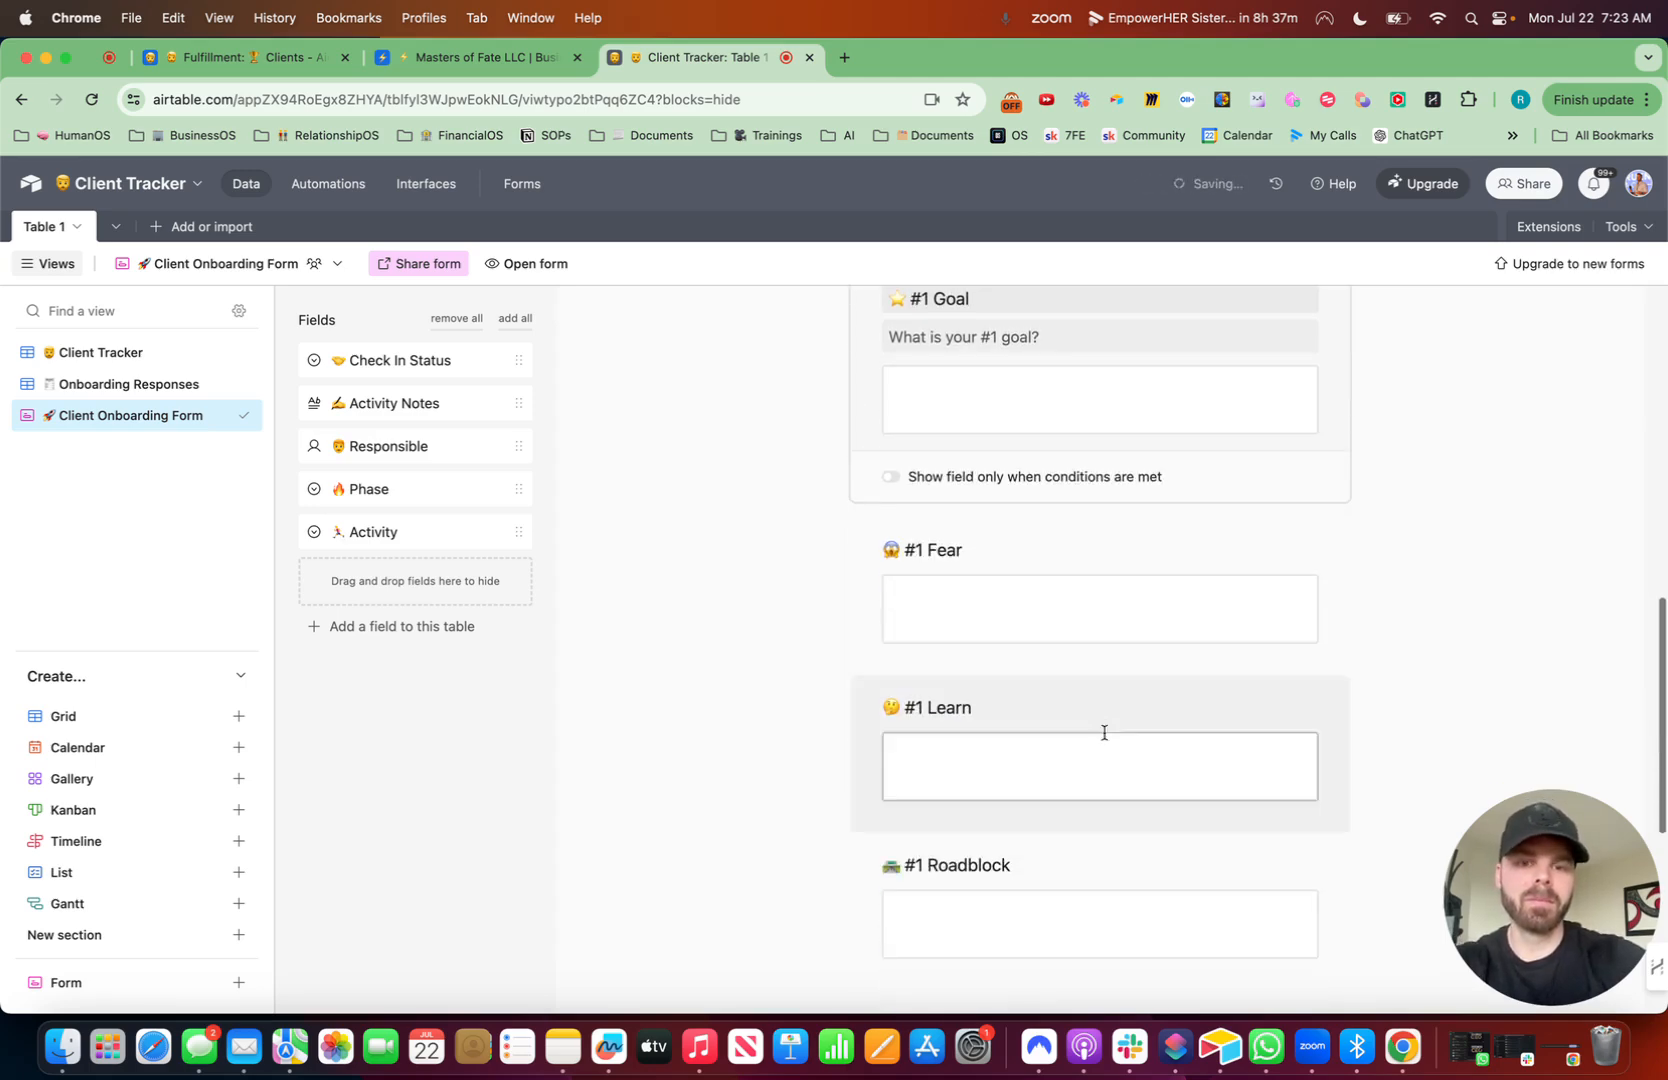
click(1030, 570)
click(986, 522)
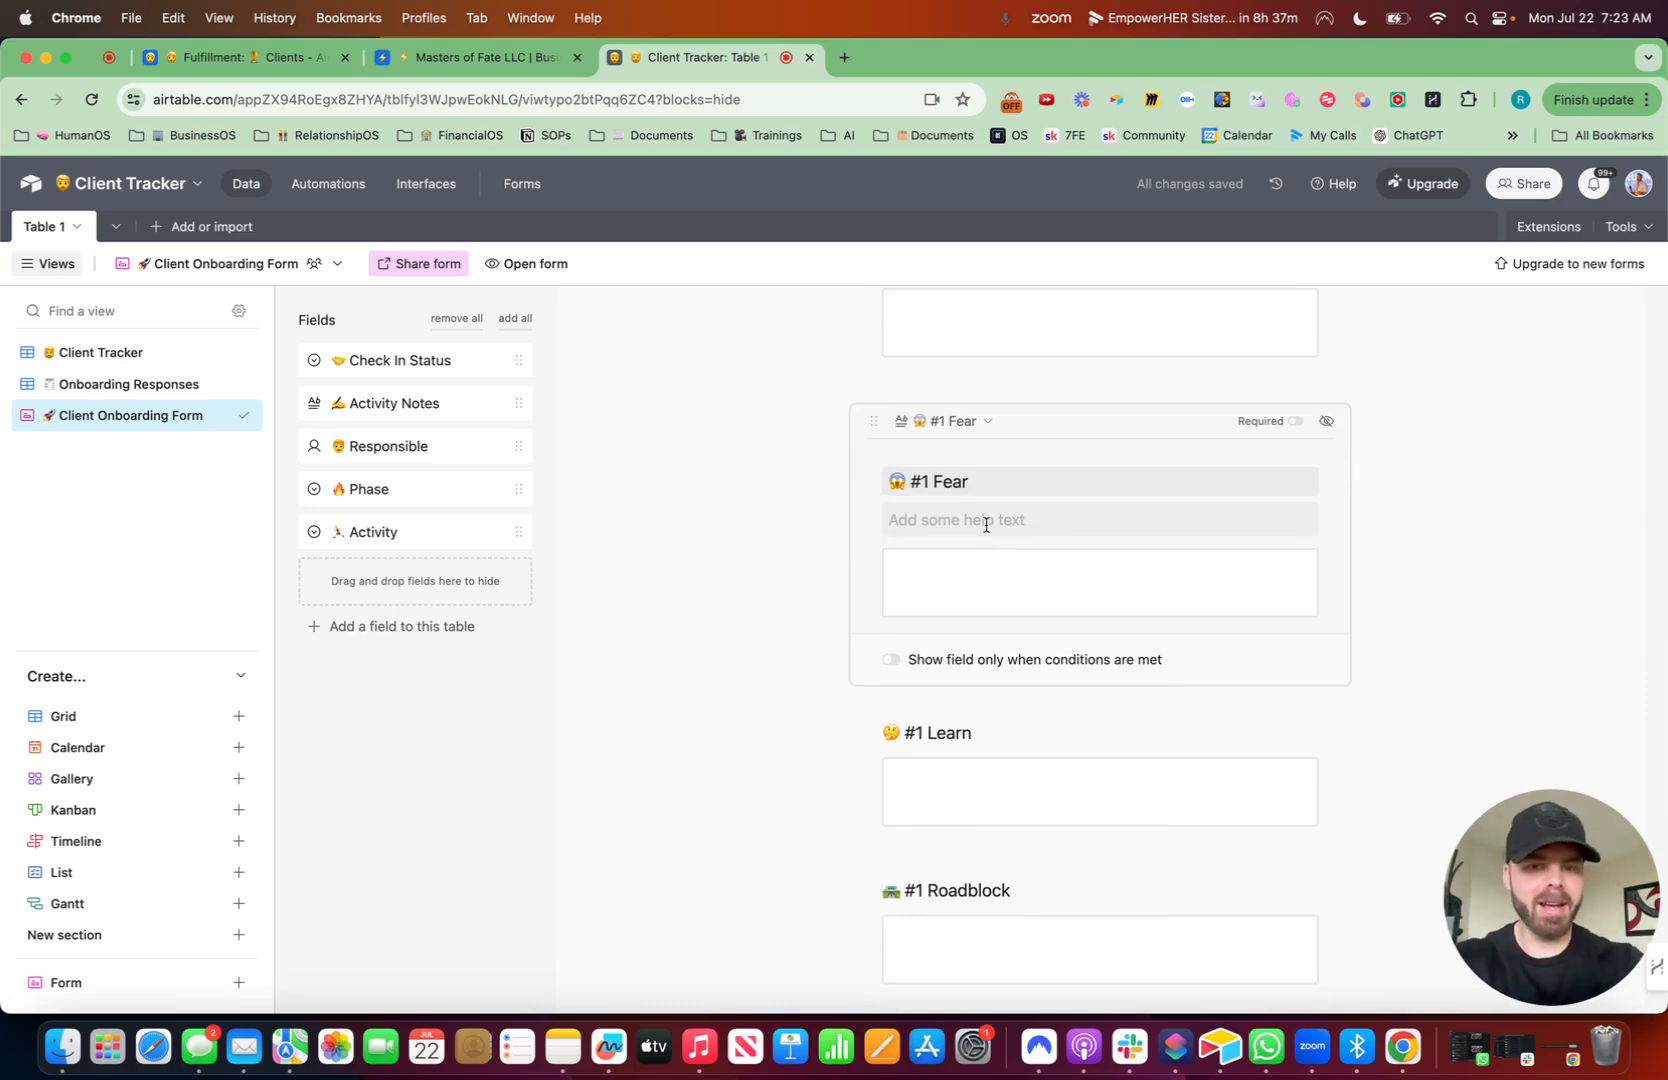
text(What )
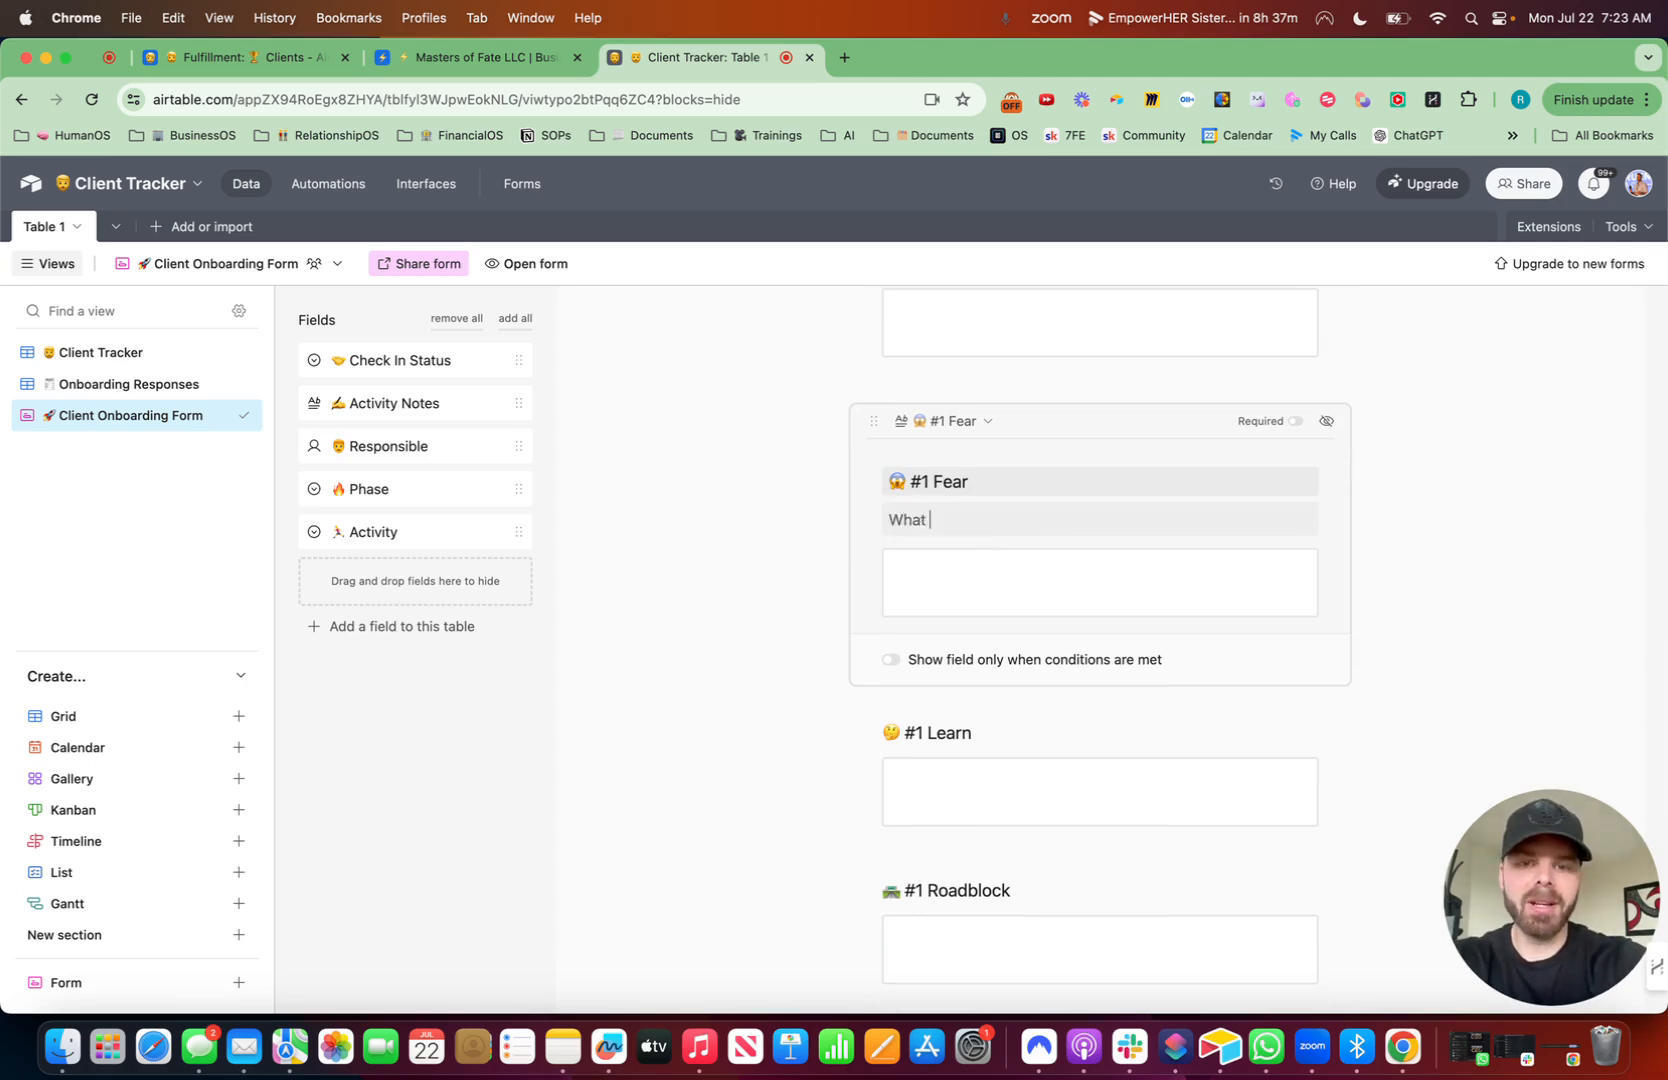
text(is your #1 F)
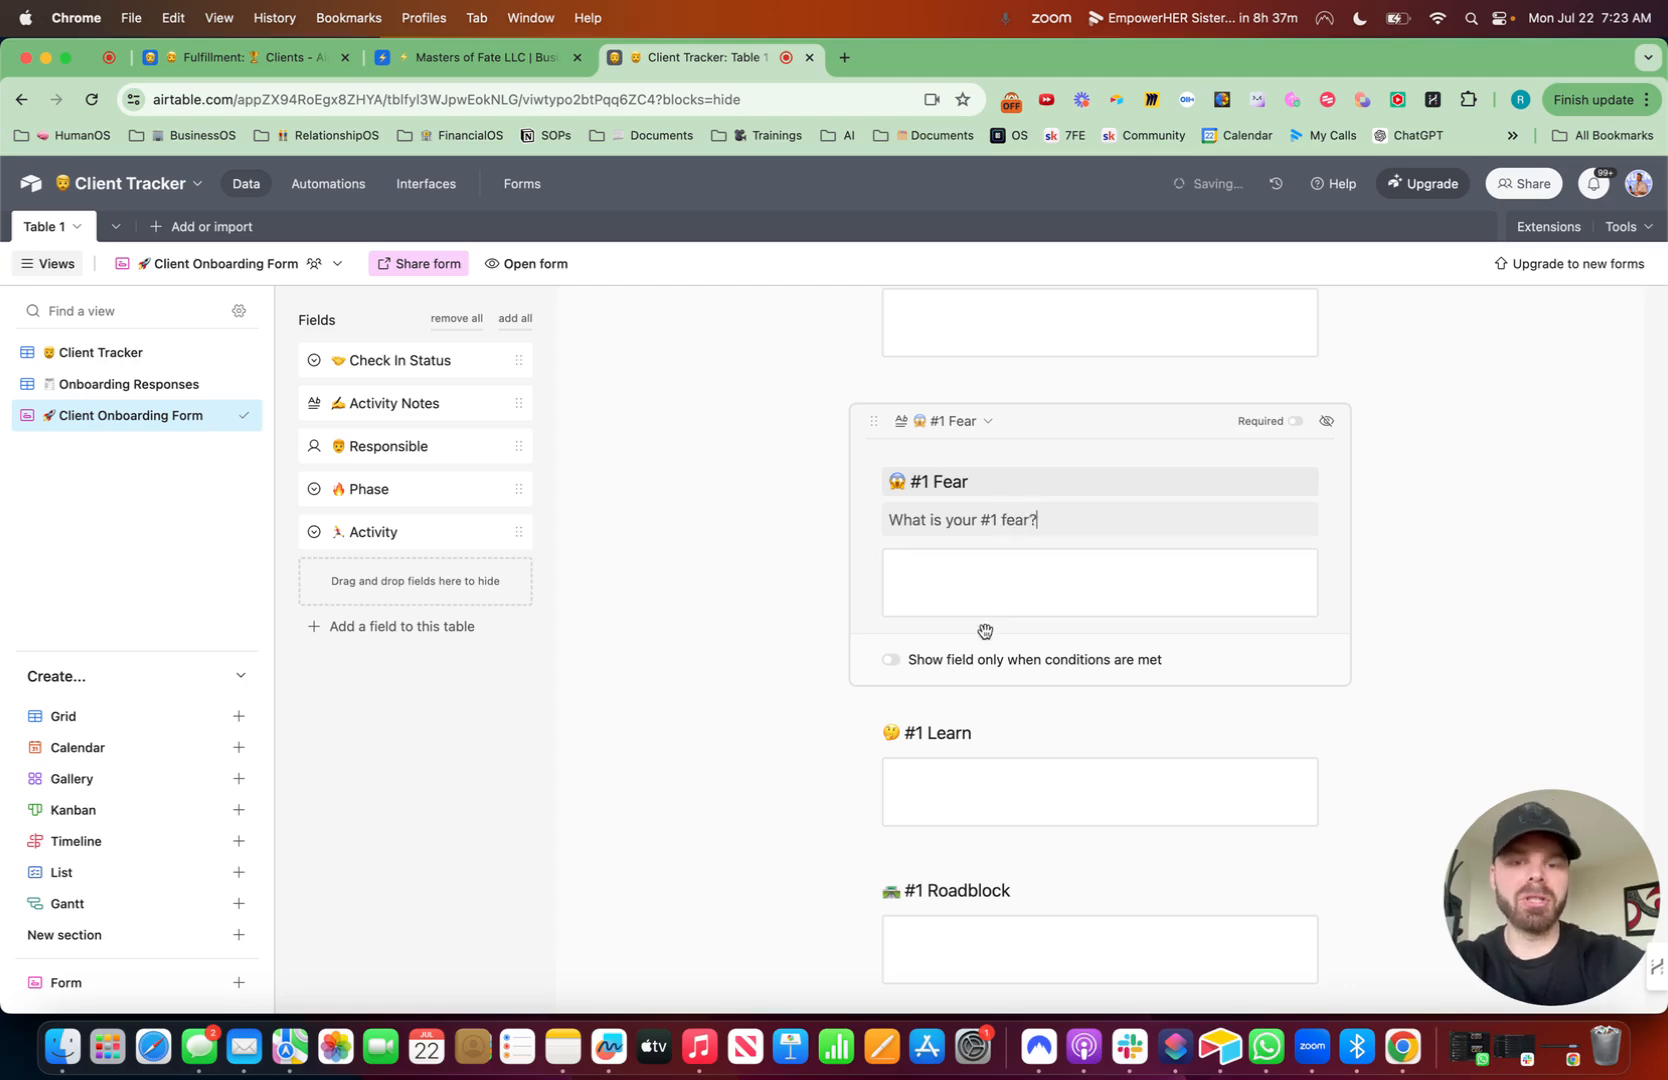
- Add the help text "What is the #1 thing you want to learn?" to the #1 Learn form field
scroll(984, 626, down, 2)
click(1020, 632)
text(What is the #1)
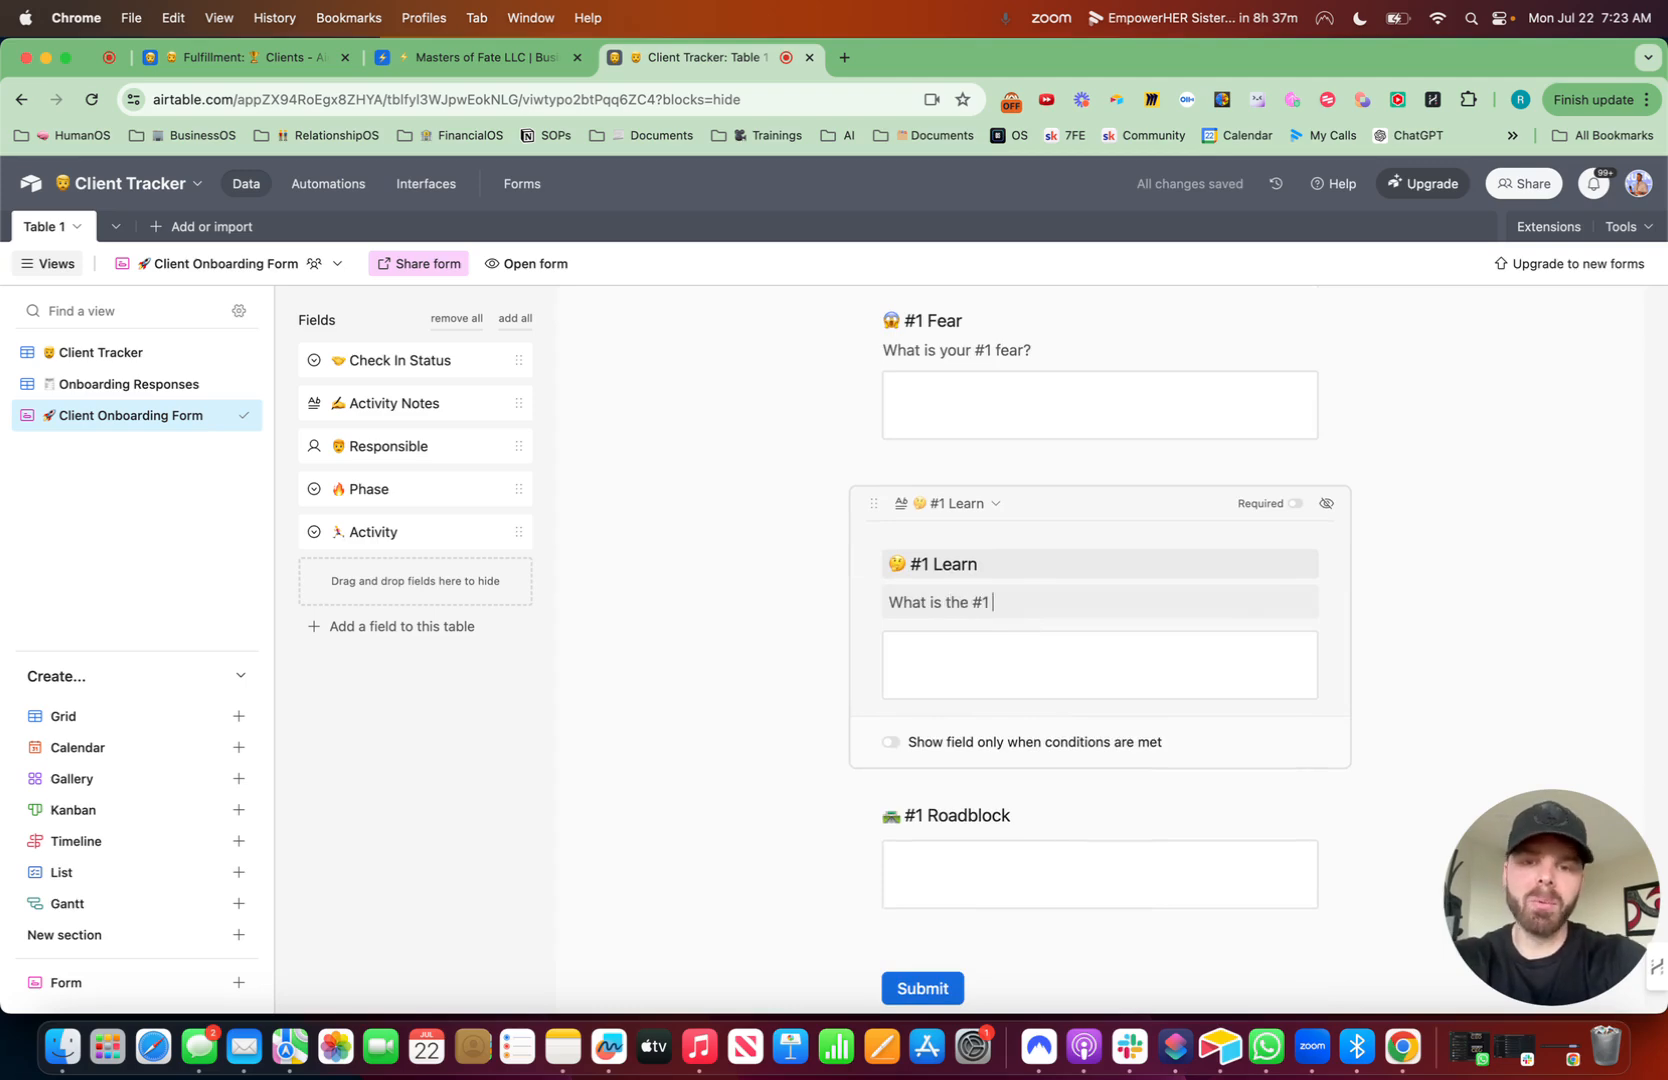
text( thing you want to learn?)
- Add the help text "What is your #1 roadblock?" to the #1 Roadblock form field
click(1045, 860)
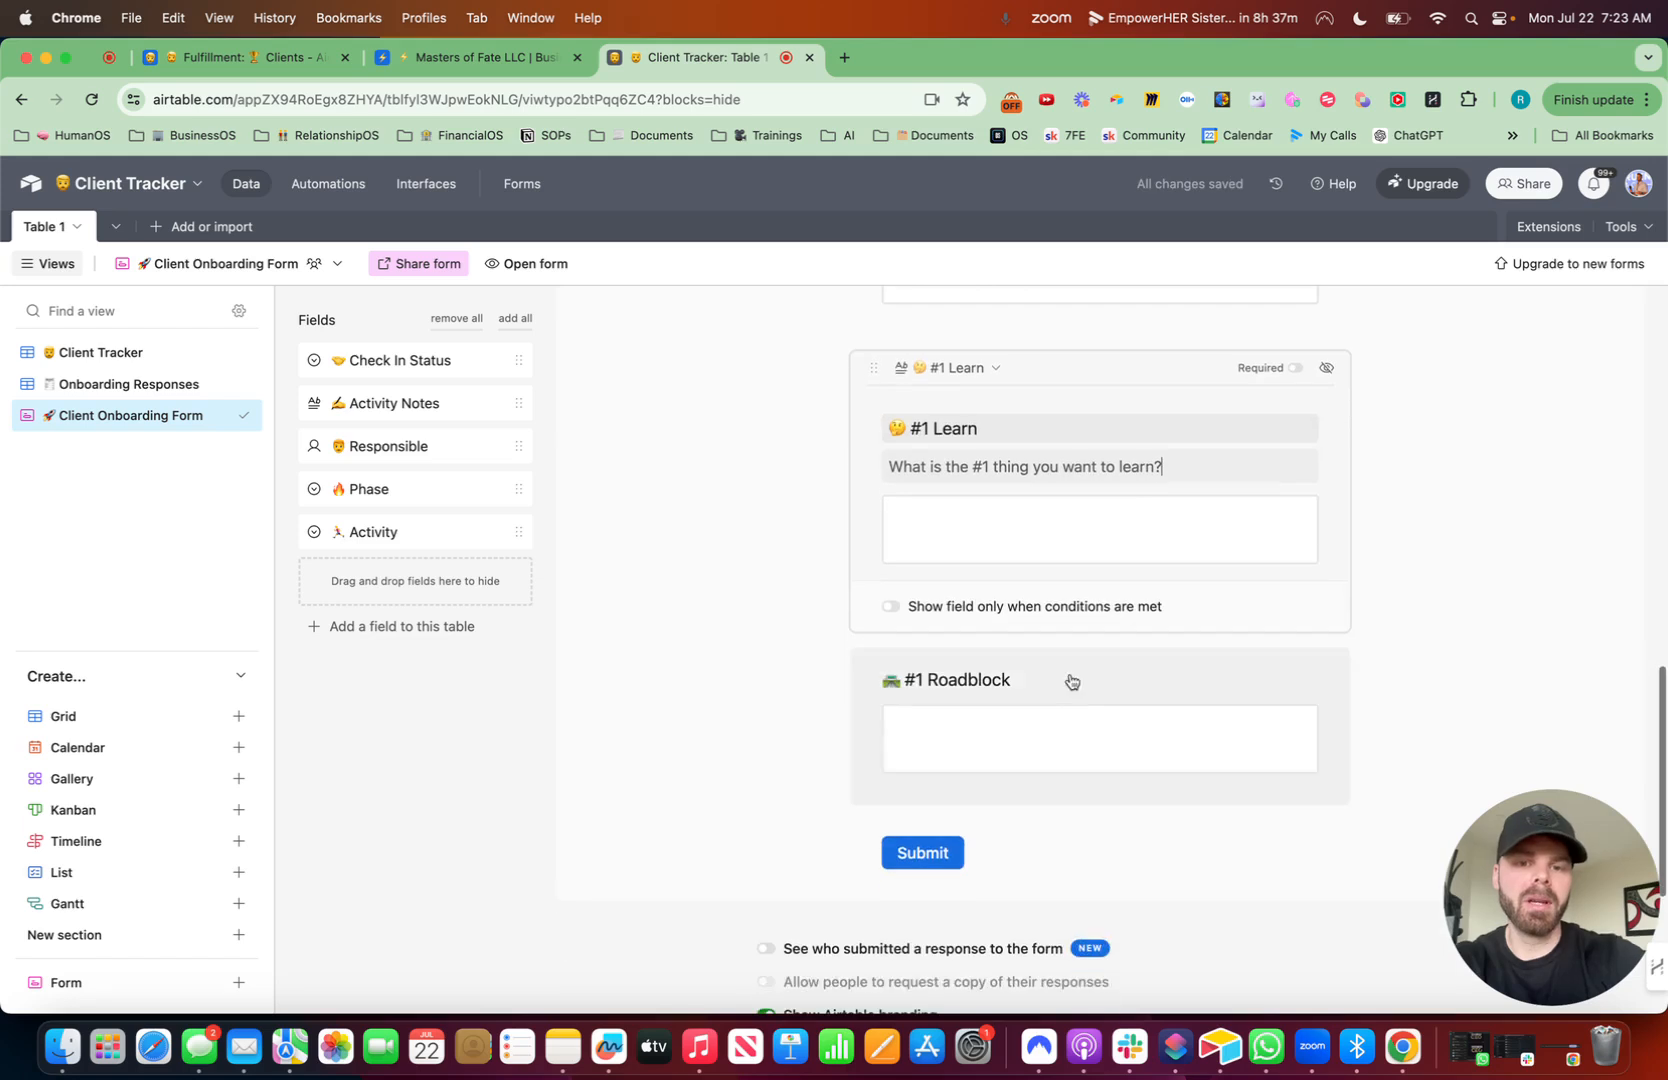
click(1002, 652)
text(What is y)
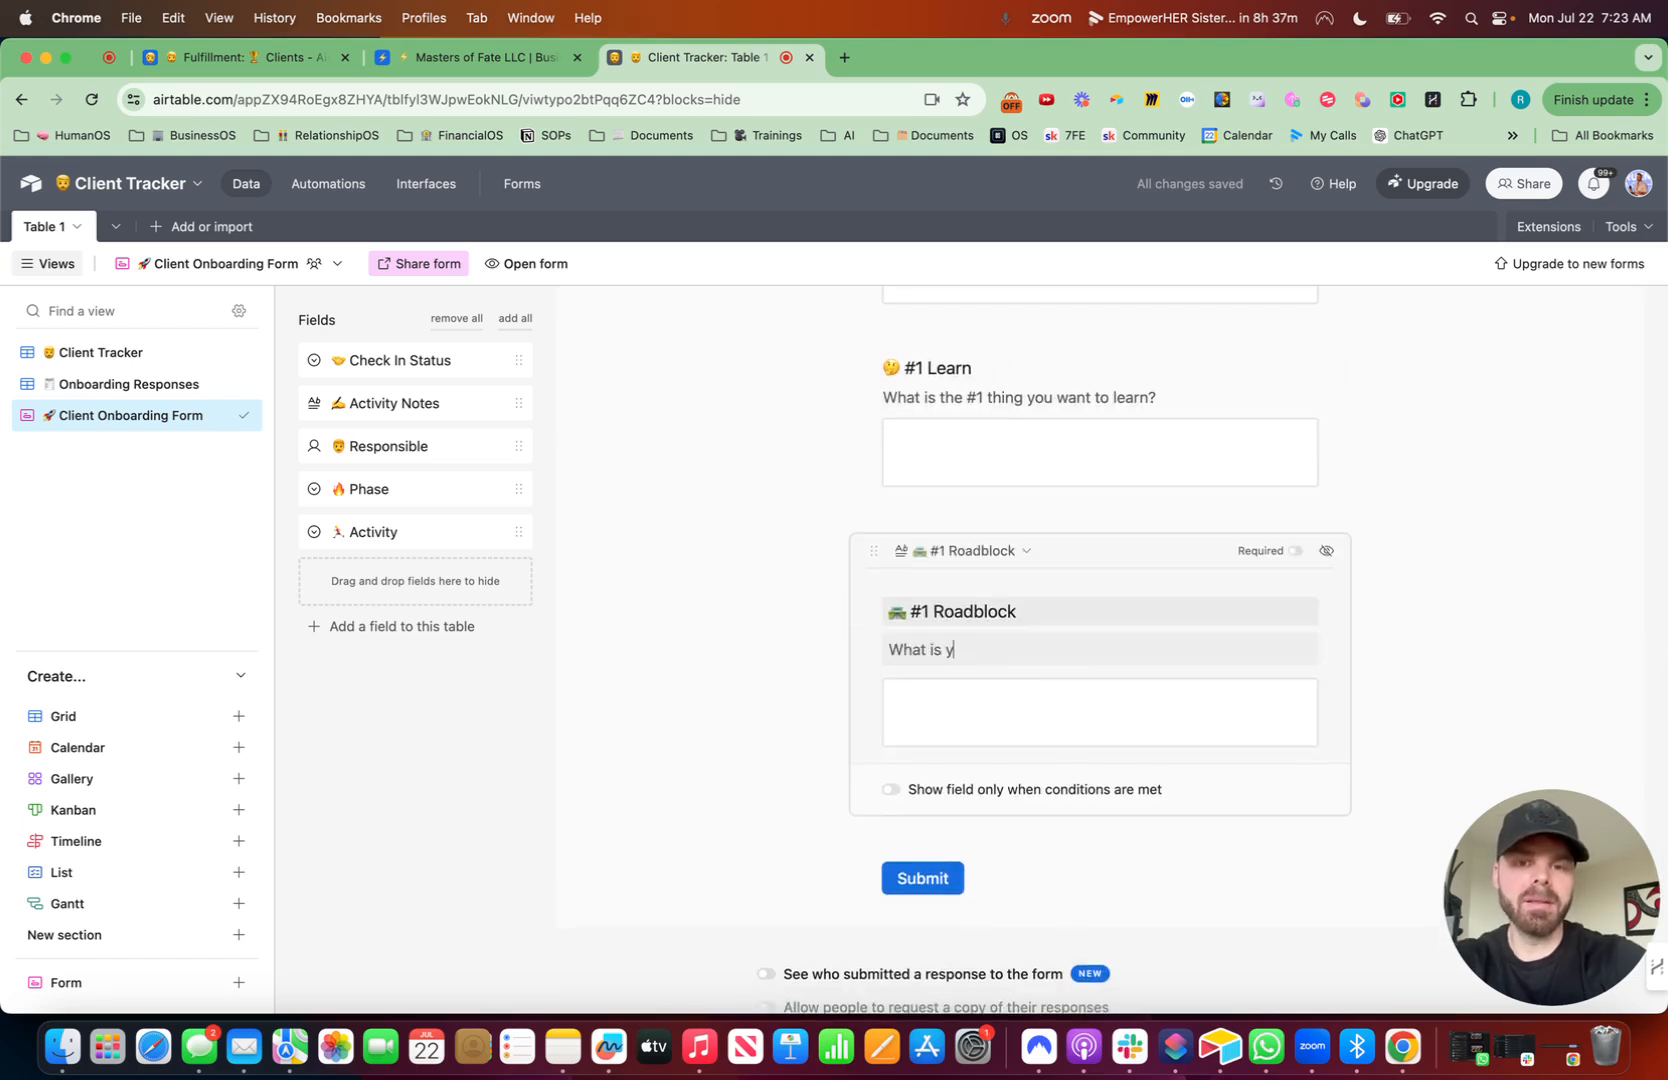
text(our #1 Road)
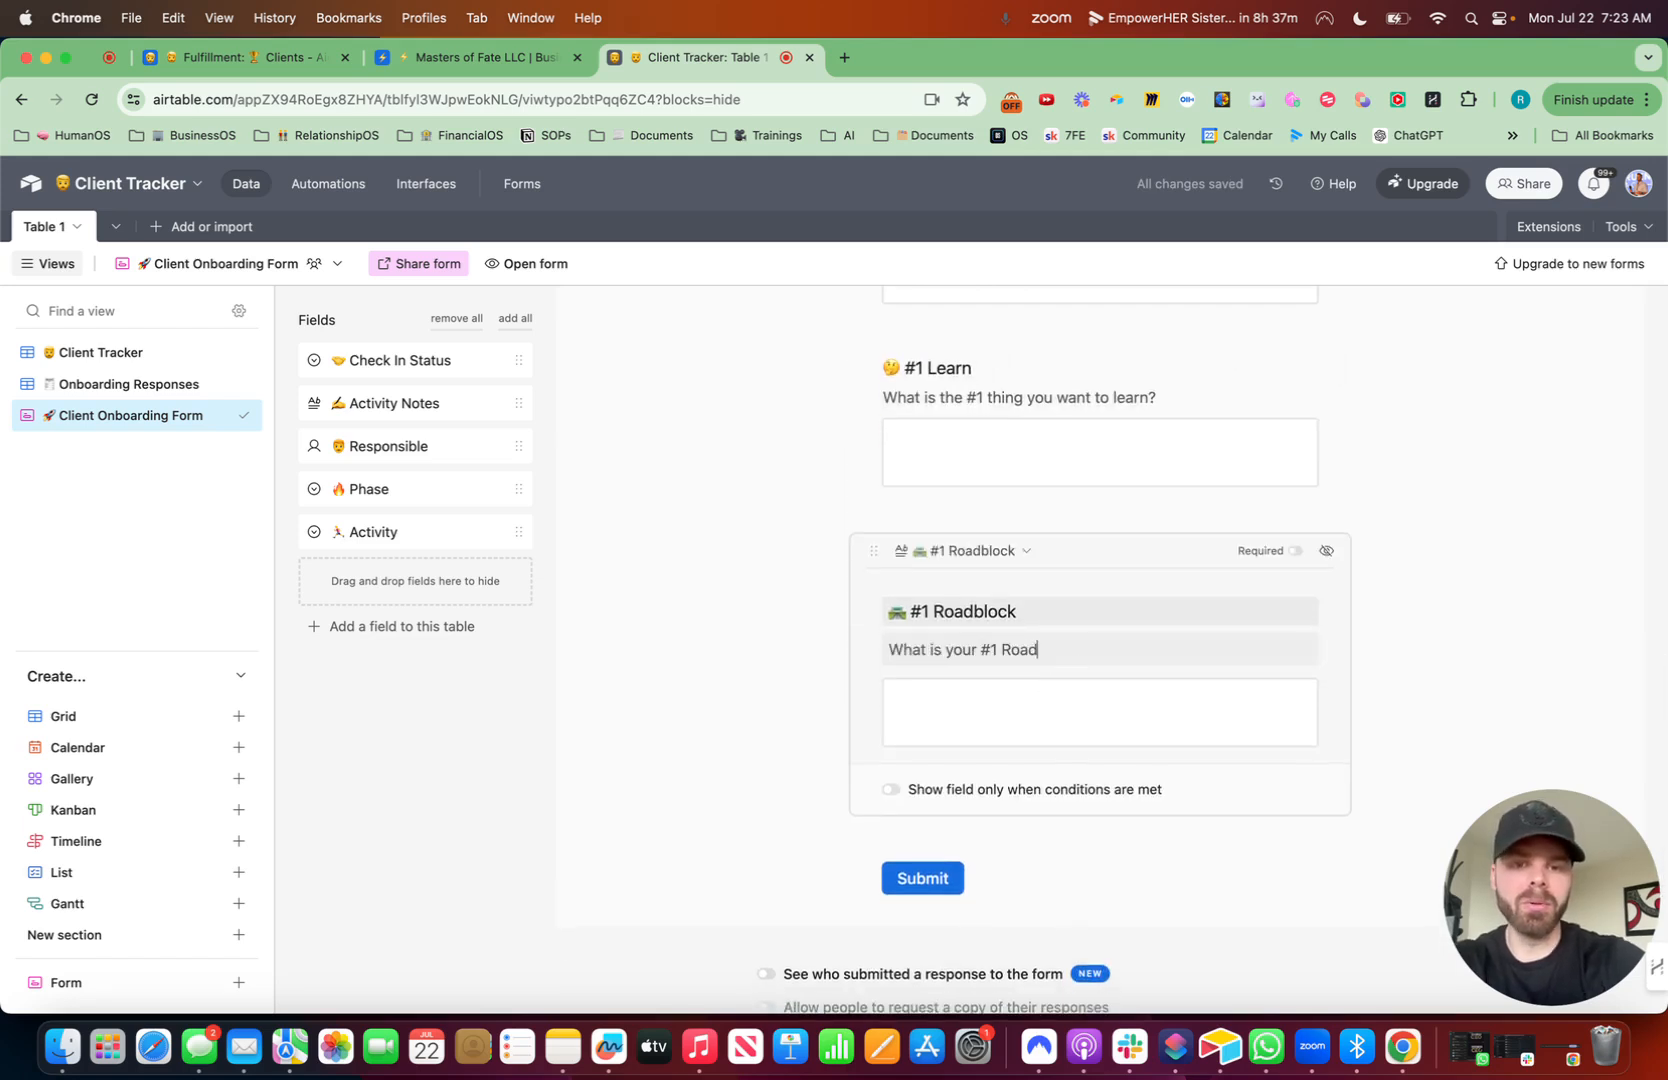
key(BackSpace)
text(ra)
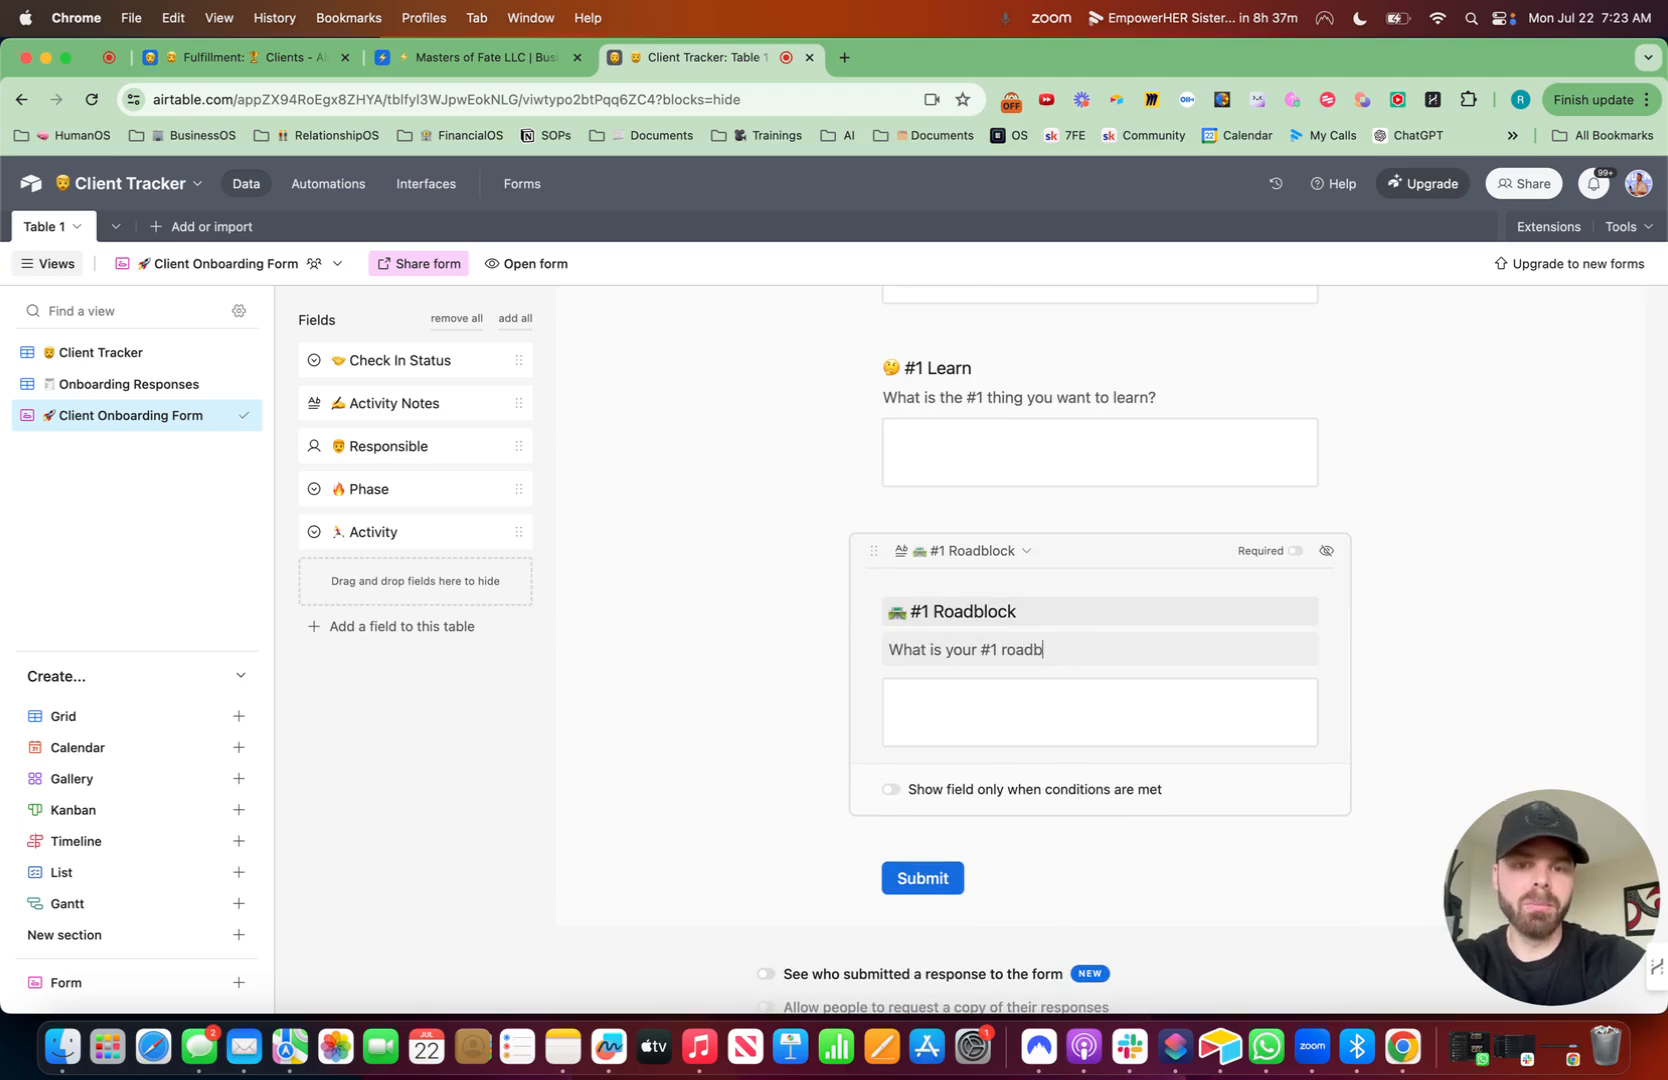
text(adblock?)
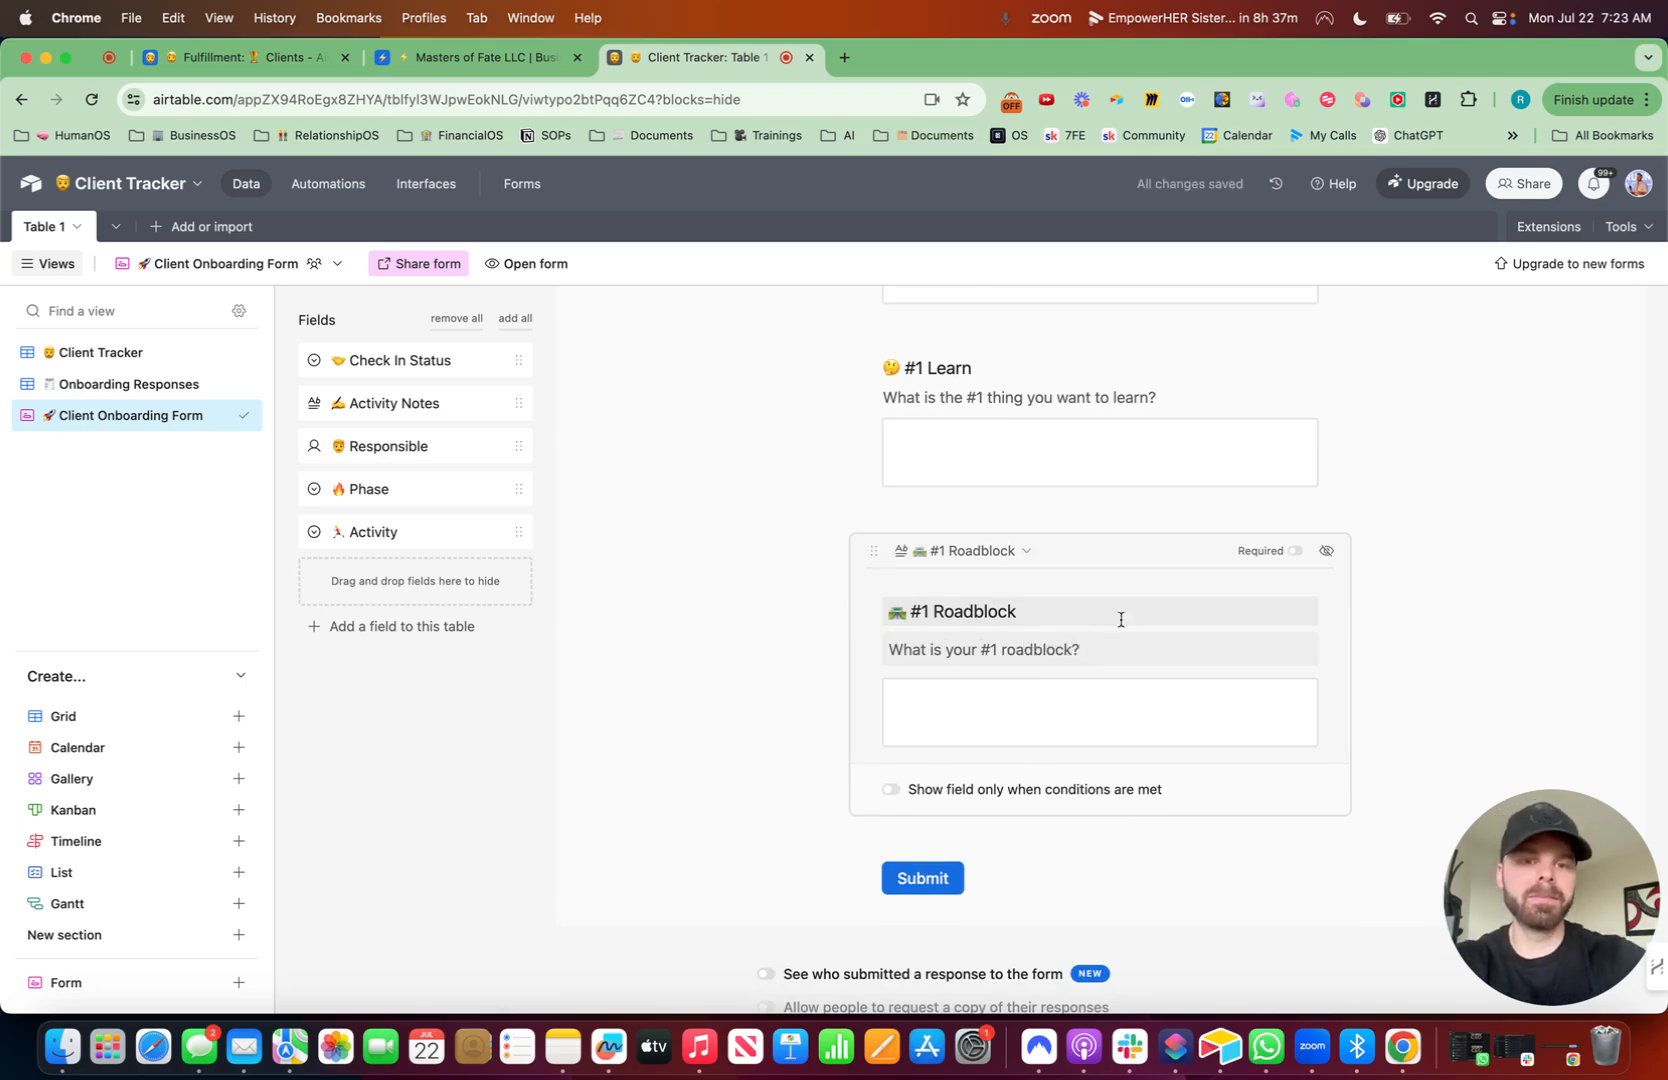
- Make the #1 Roadblock, #1 Learn, #1 Fear and #1 Goal form fields required
click(1295, 551)
scroll(1298, 558, up, 2)
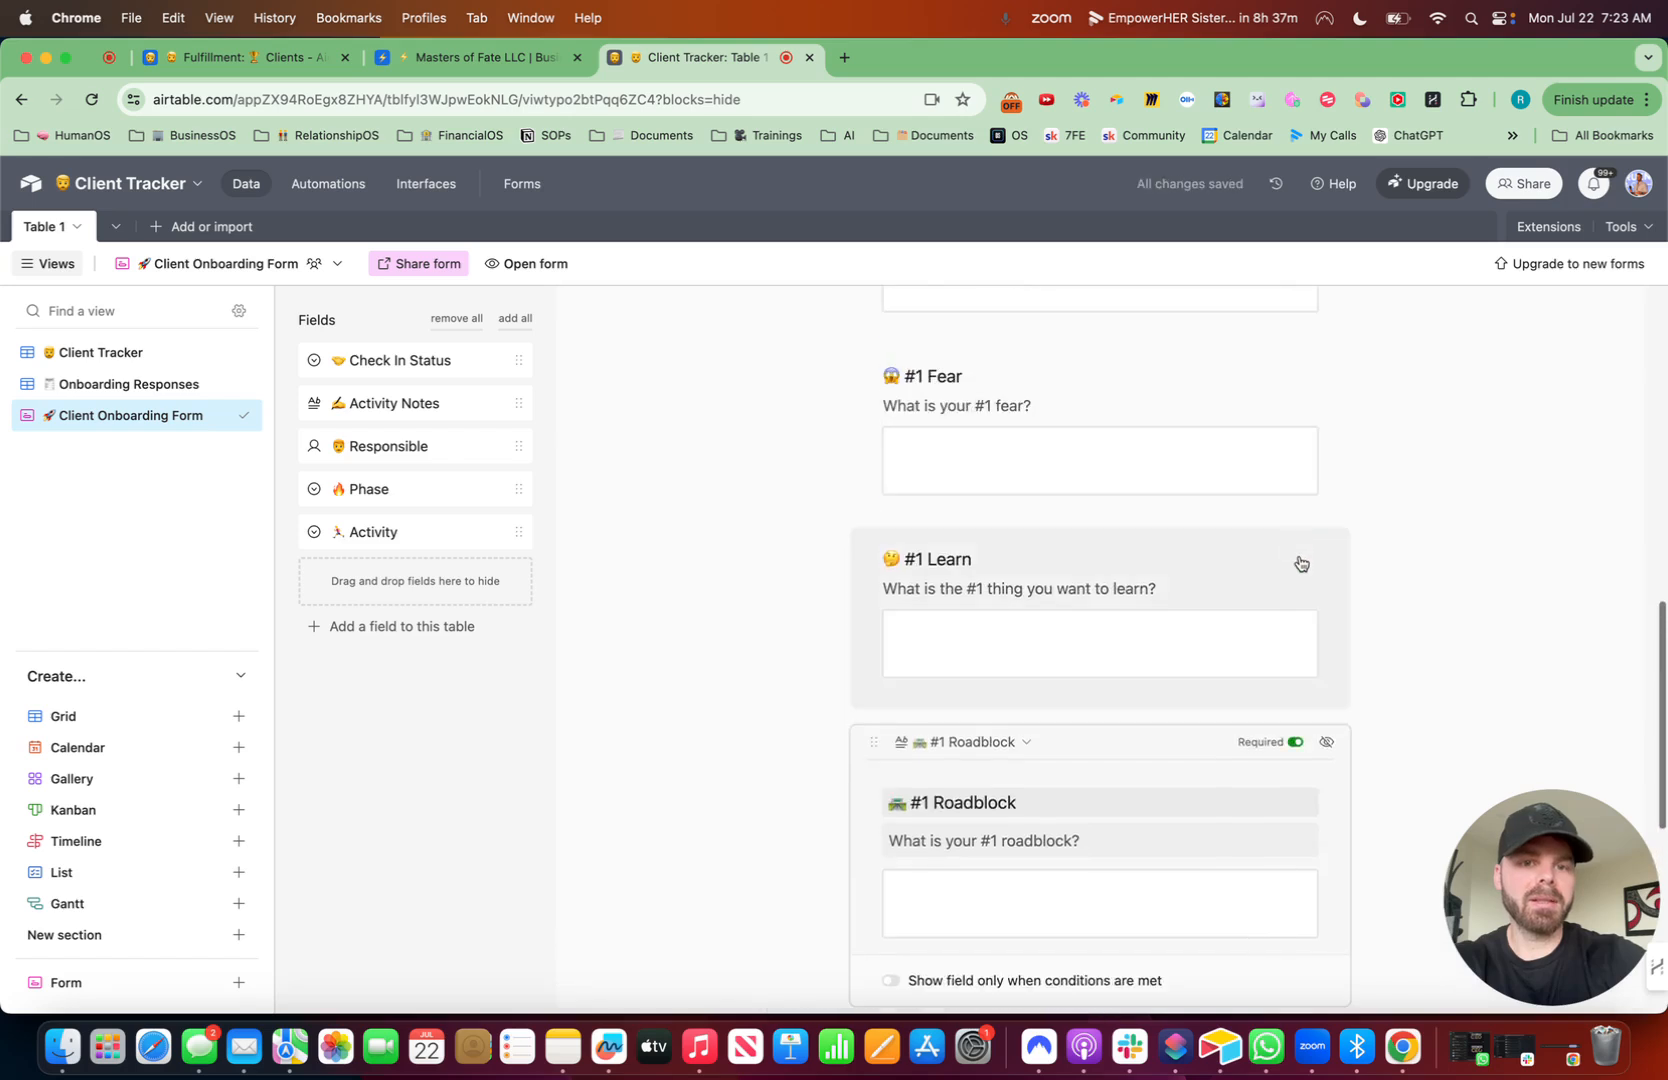
click(1296, 557)
click(1295, 560)
click(1270, 440)
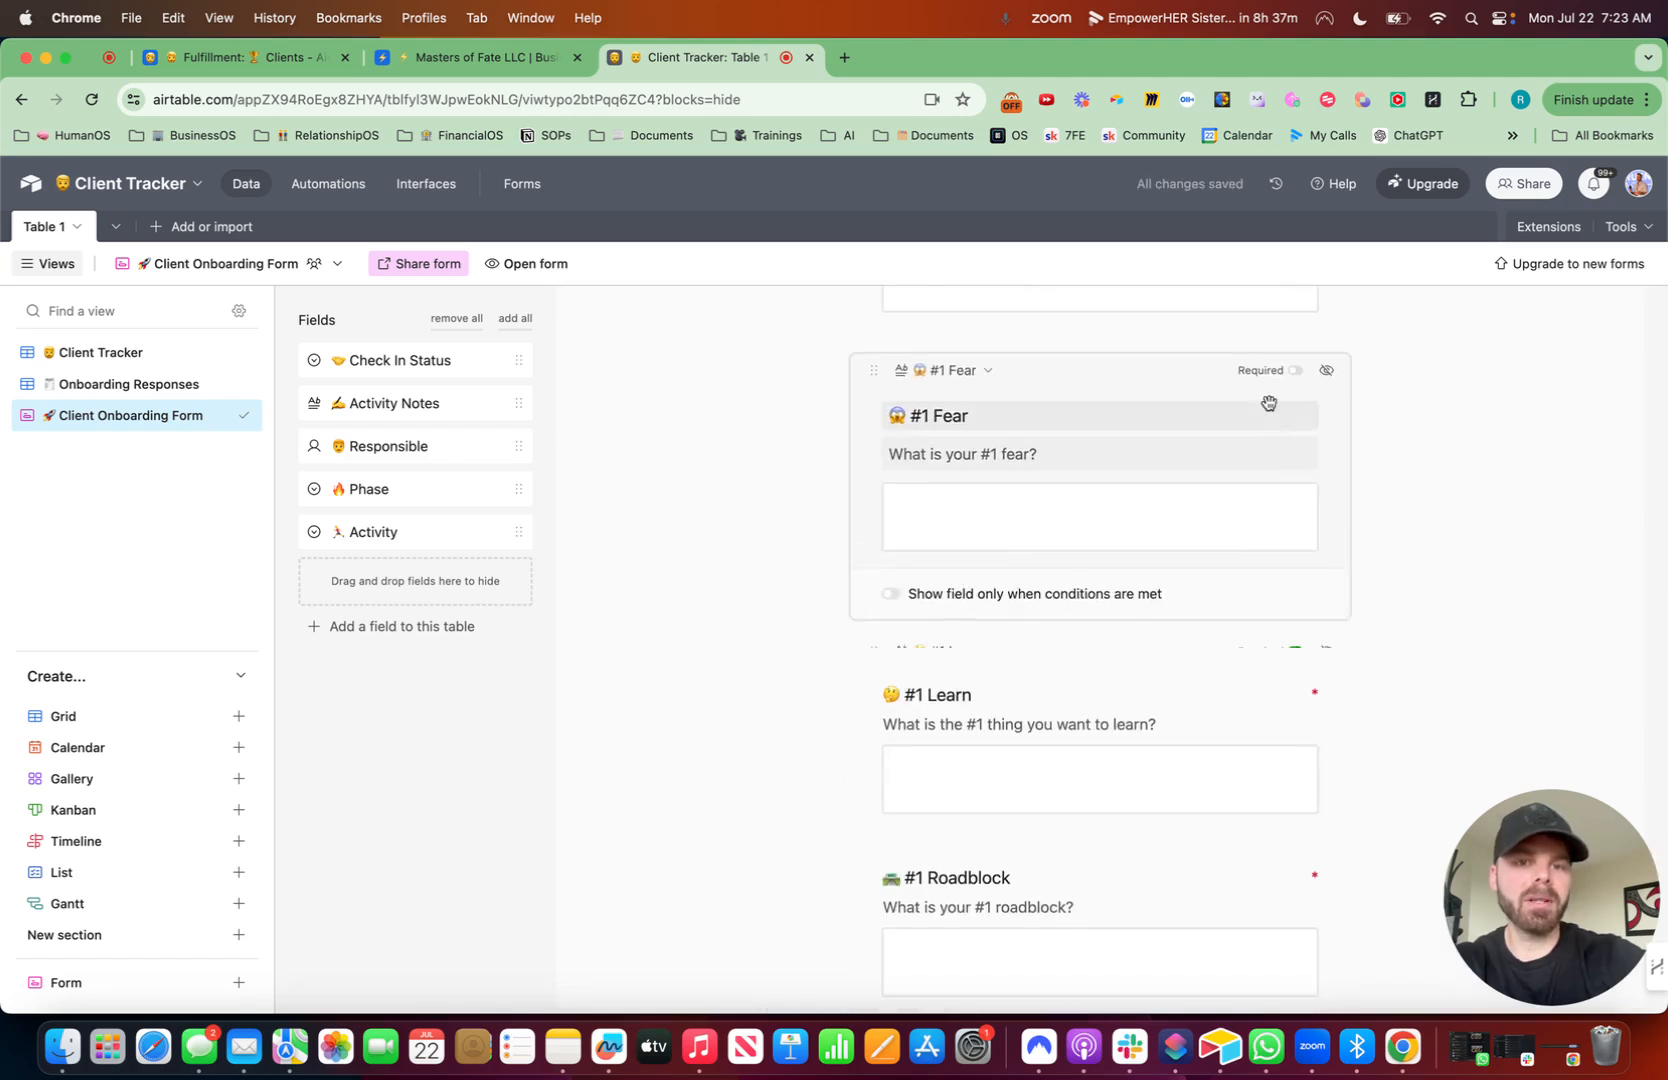
click(1292, 377)
scroll(1280, 430, up, 3)
click(1243, 515)
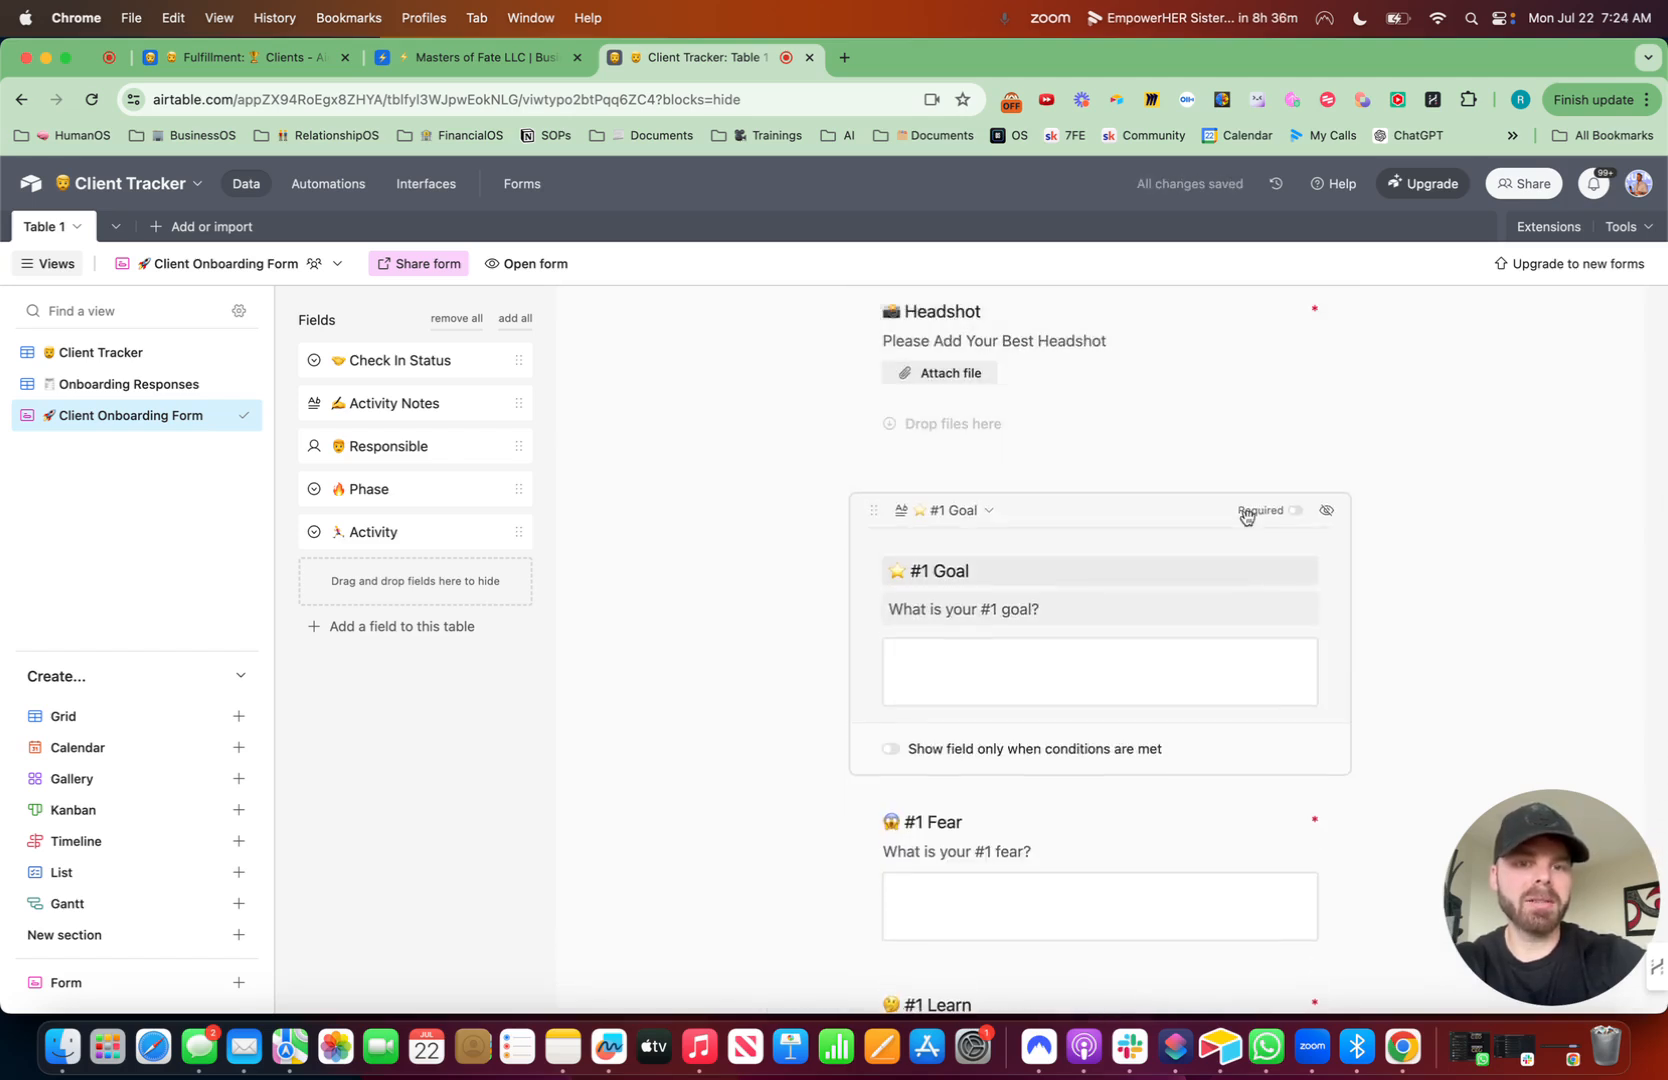
click(1295, 512)
- Add a new long text field named Anything else? with a red question mark emoji to the form
scroll(1296, 512, down, 10)
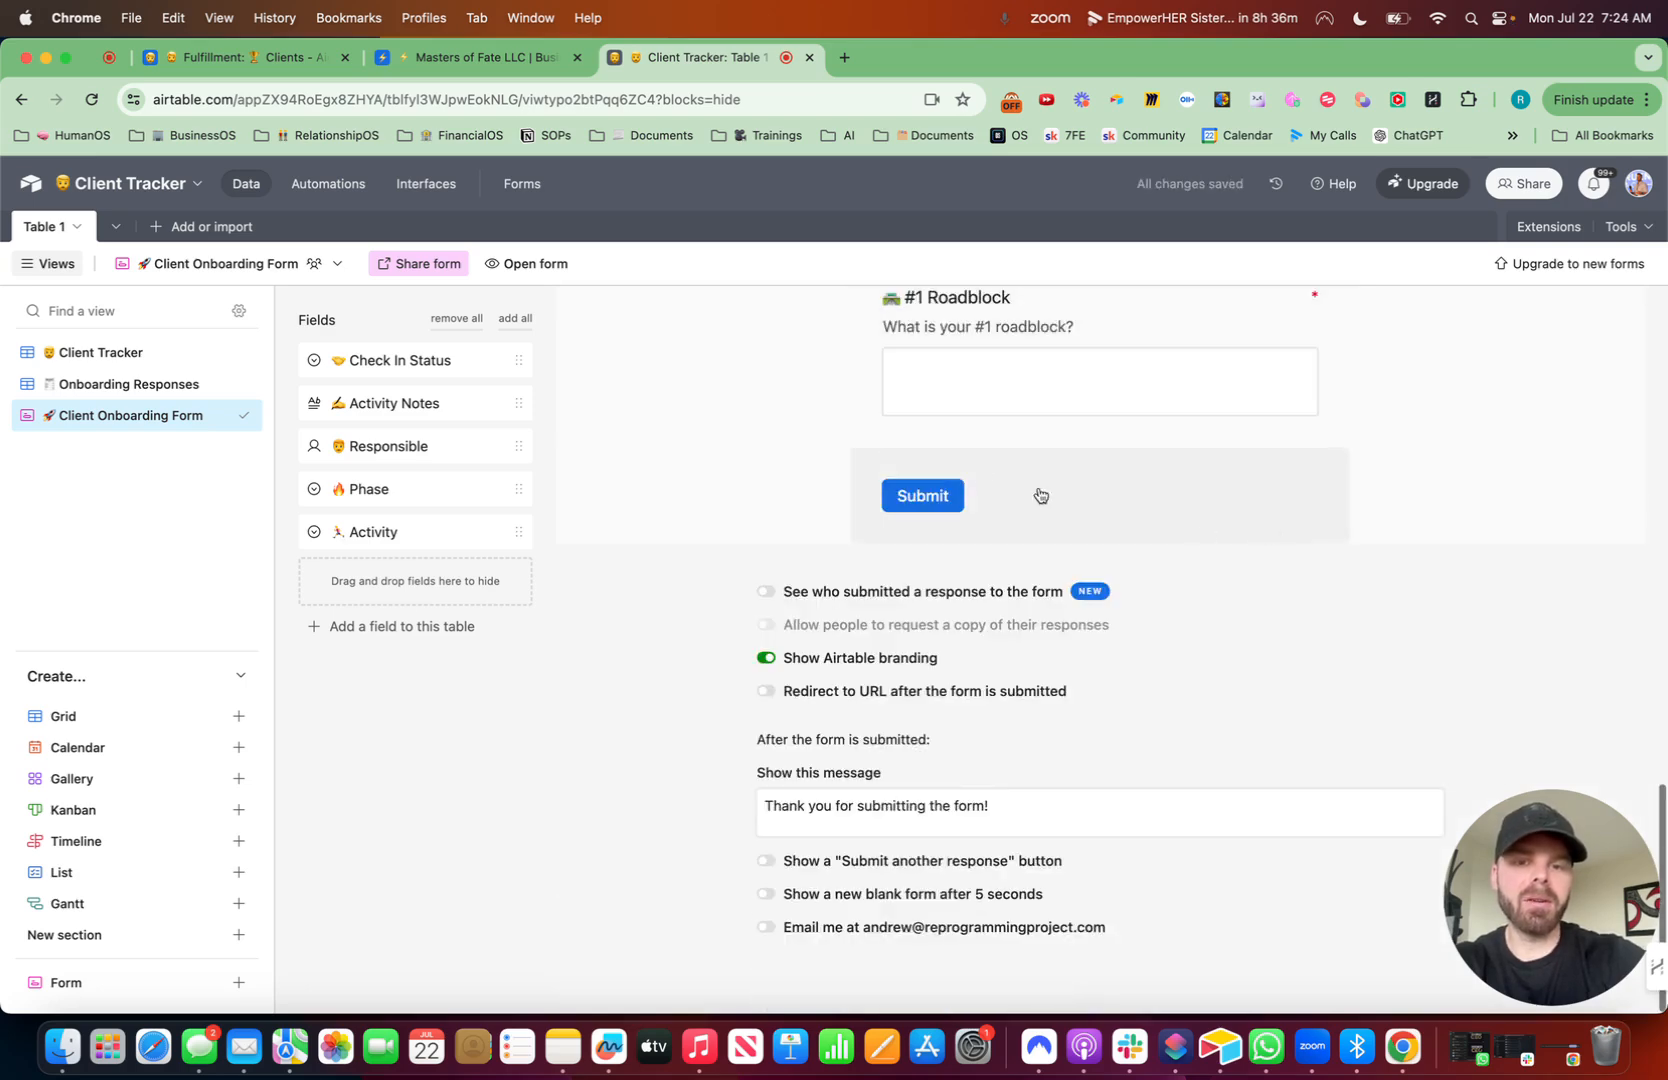
click(393, 630)
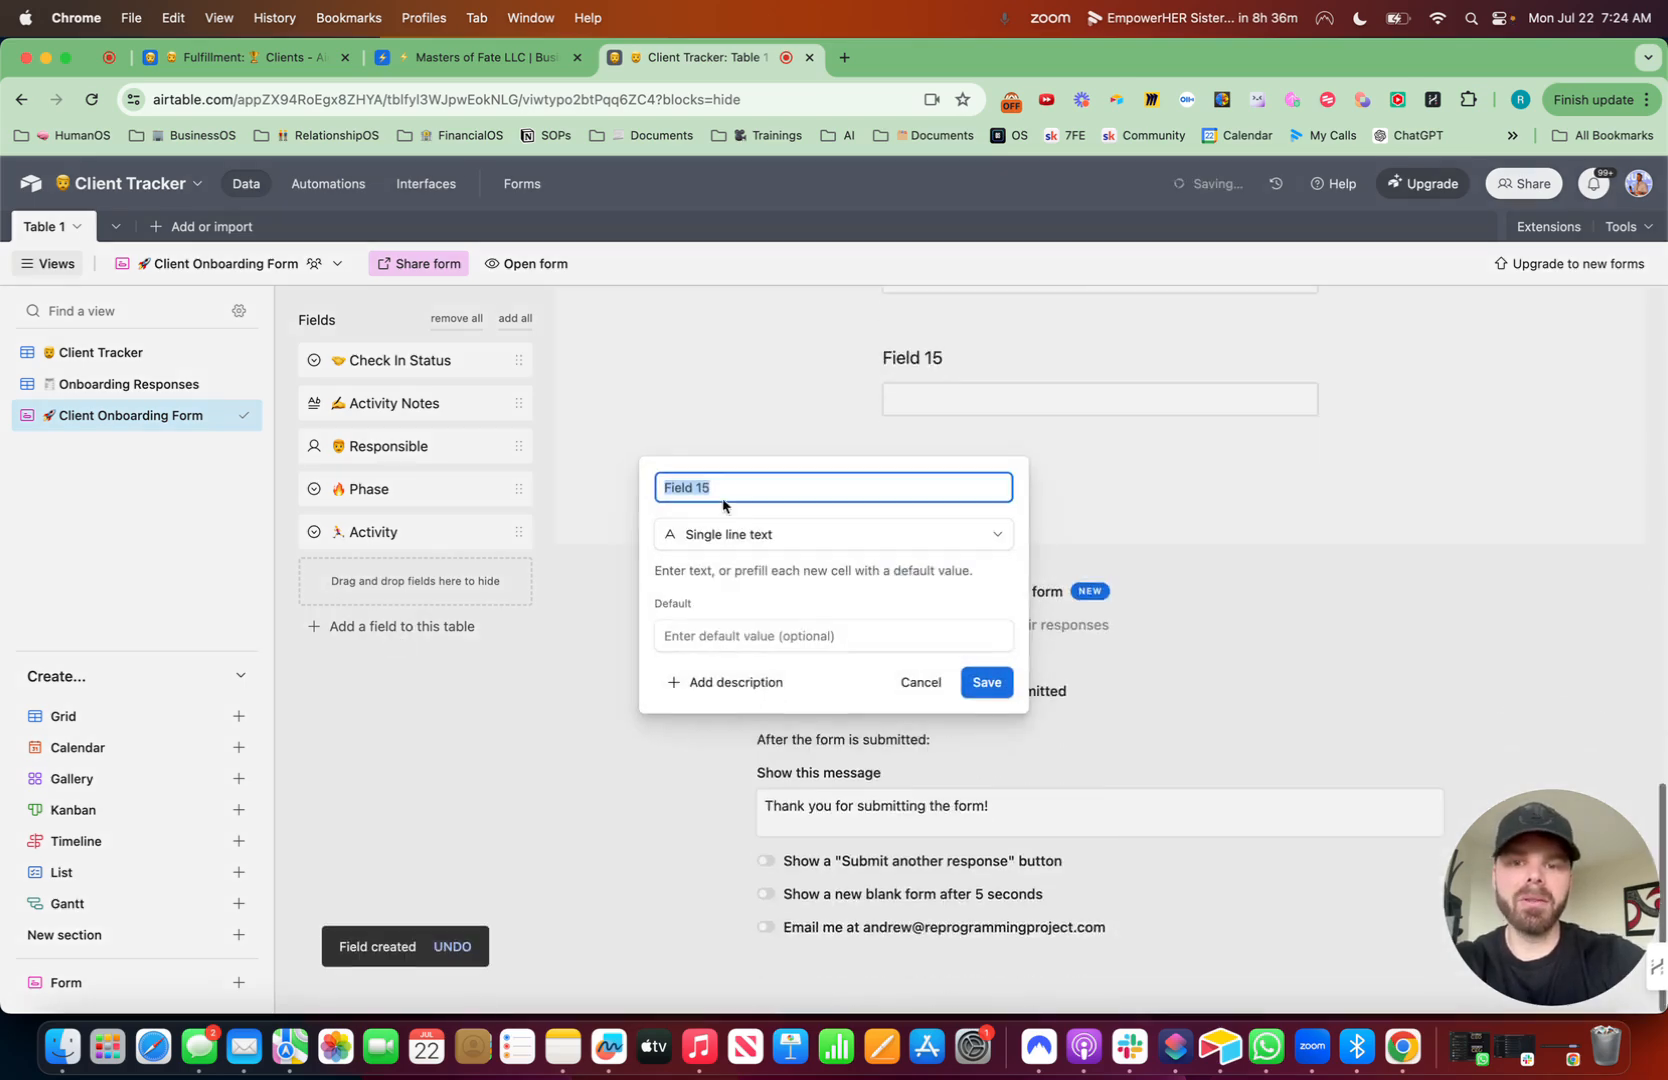
key(ctrl+super+space)
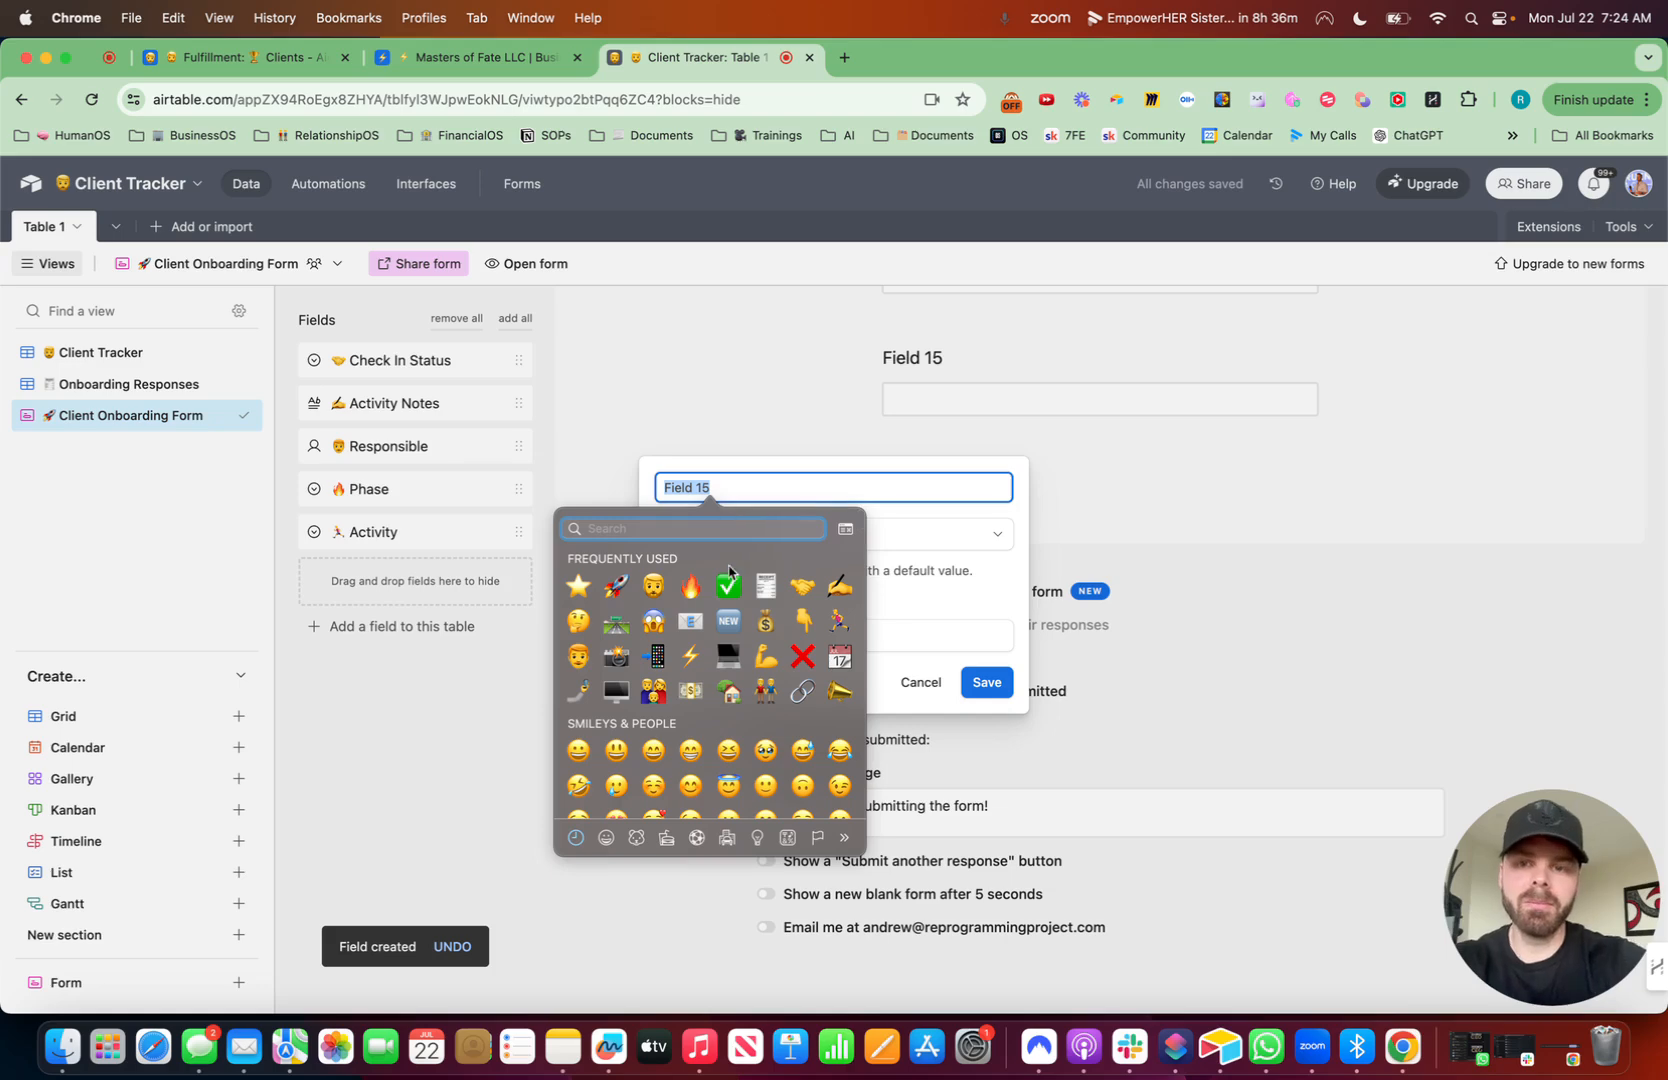
text(on)
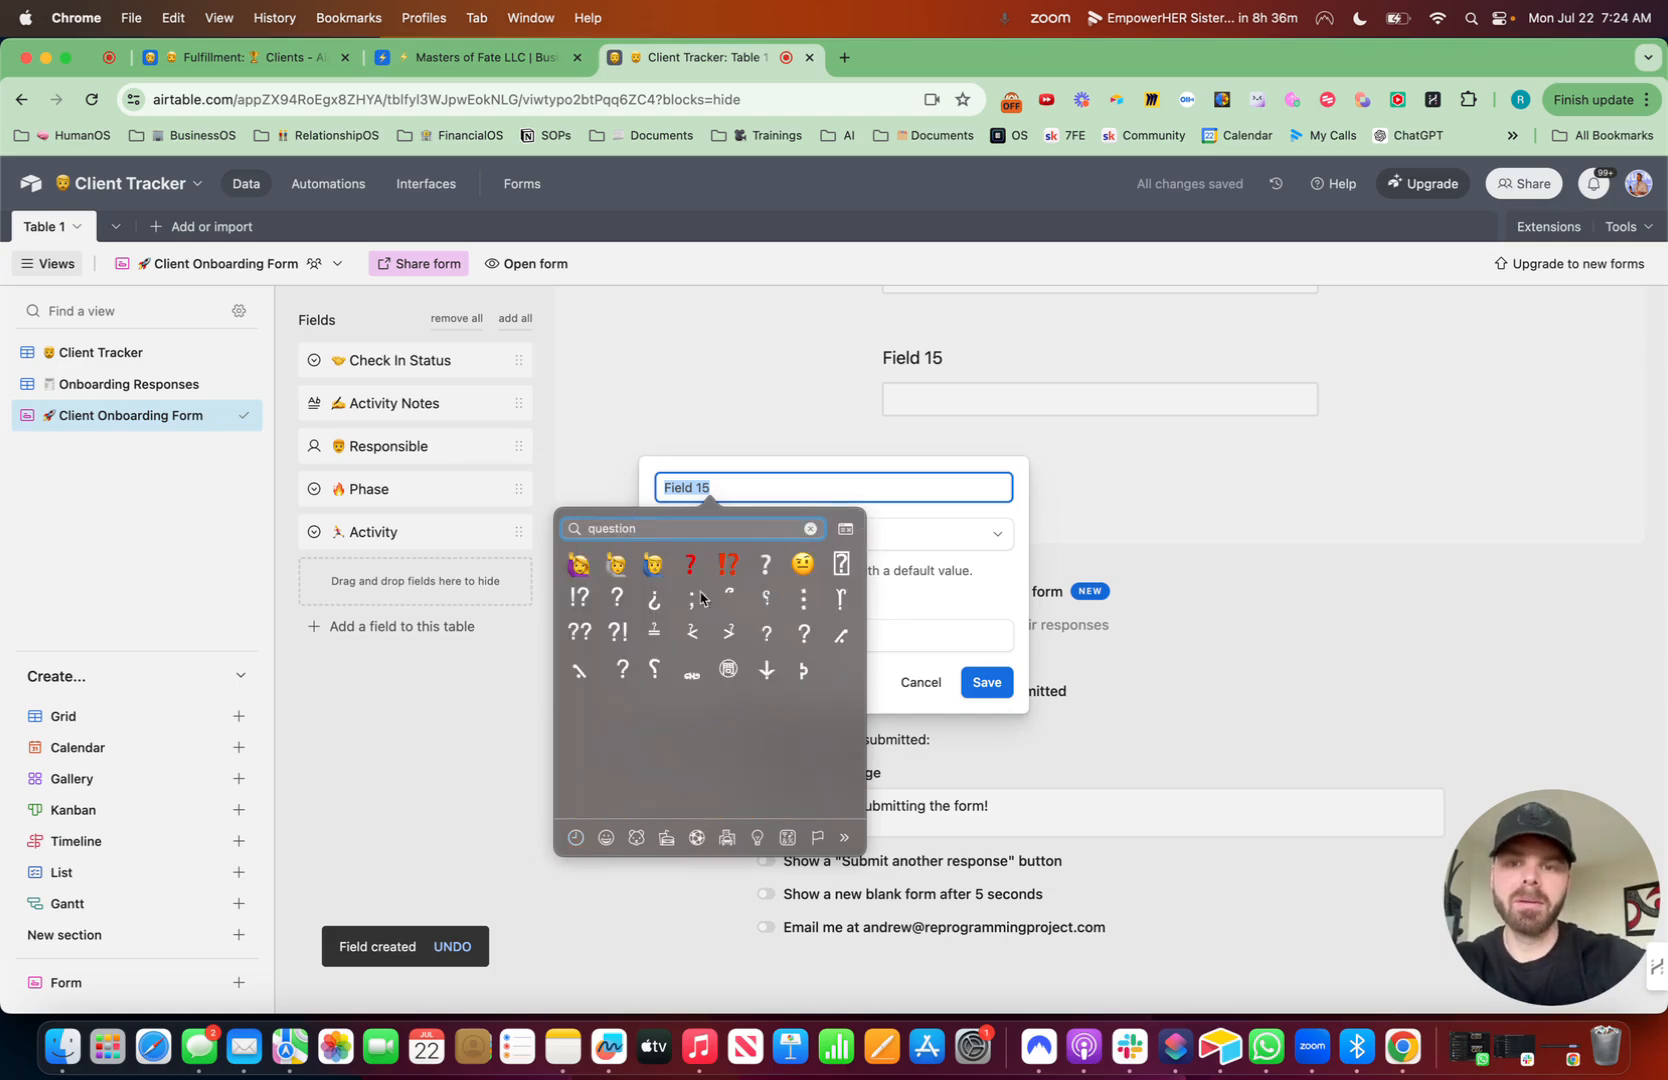
click(689, 567)
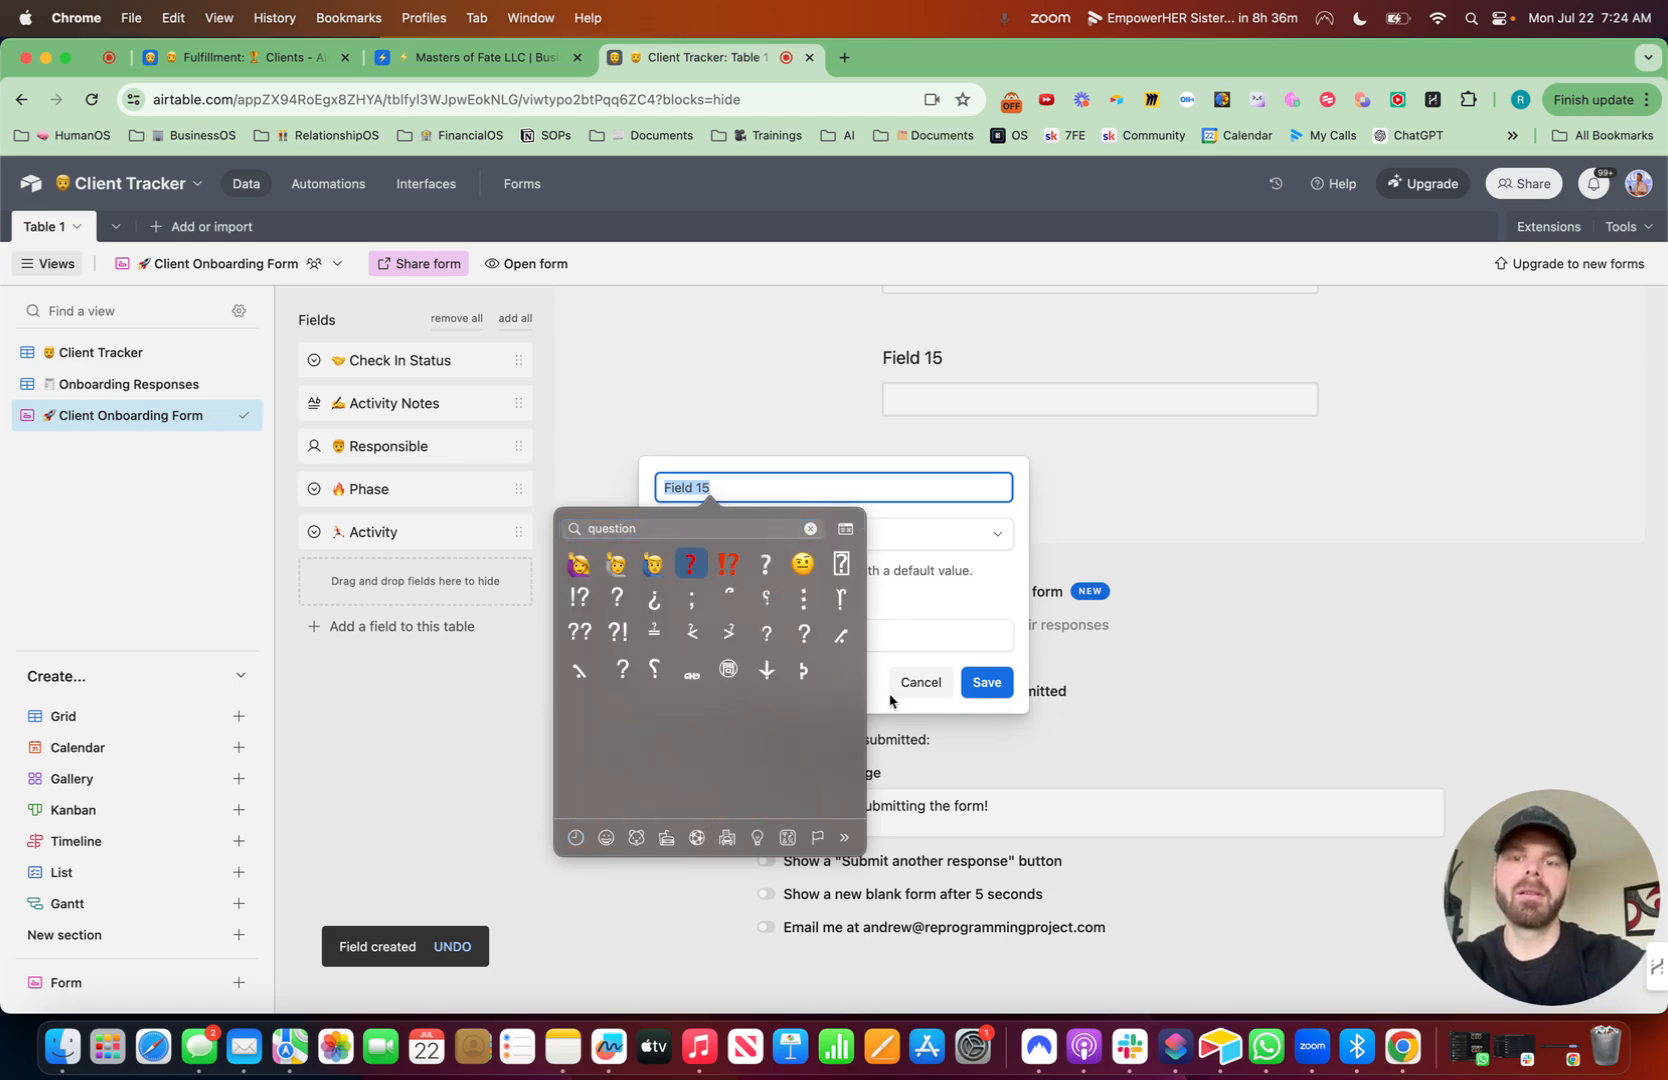
text(Anything else?)
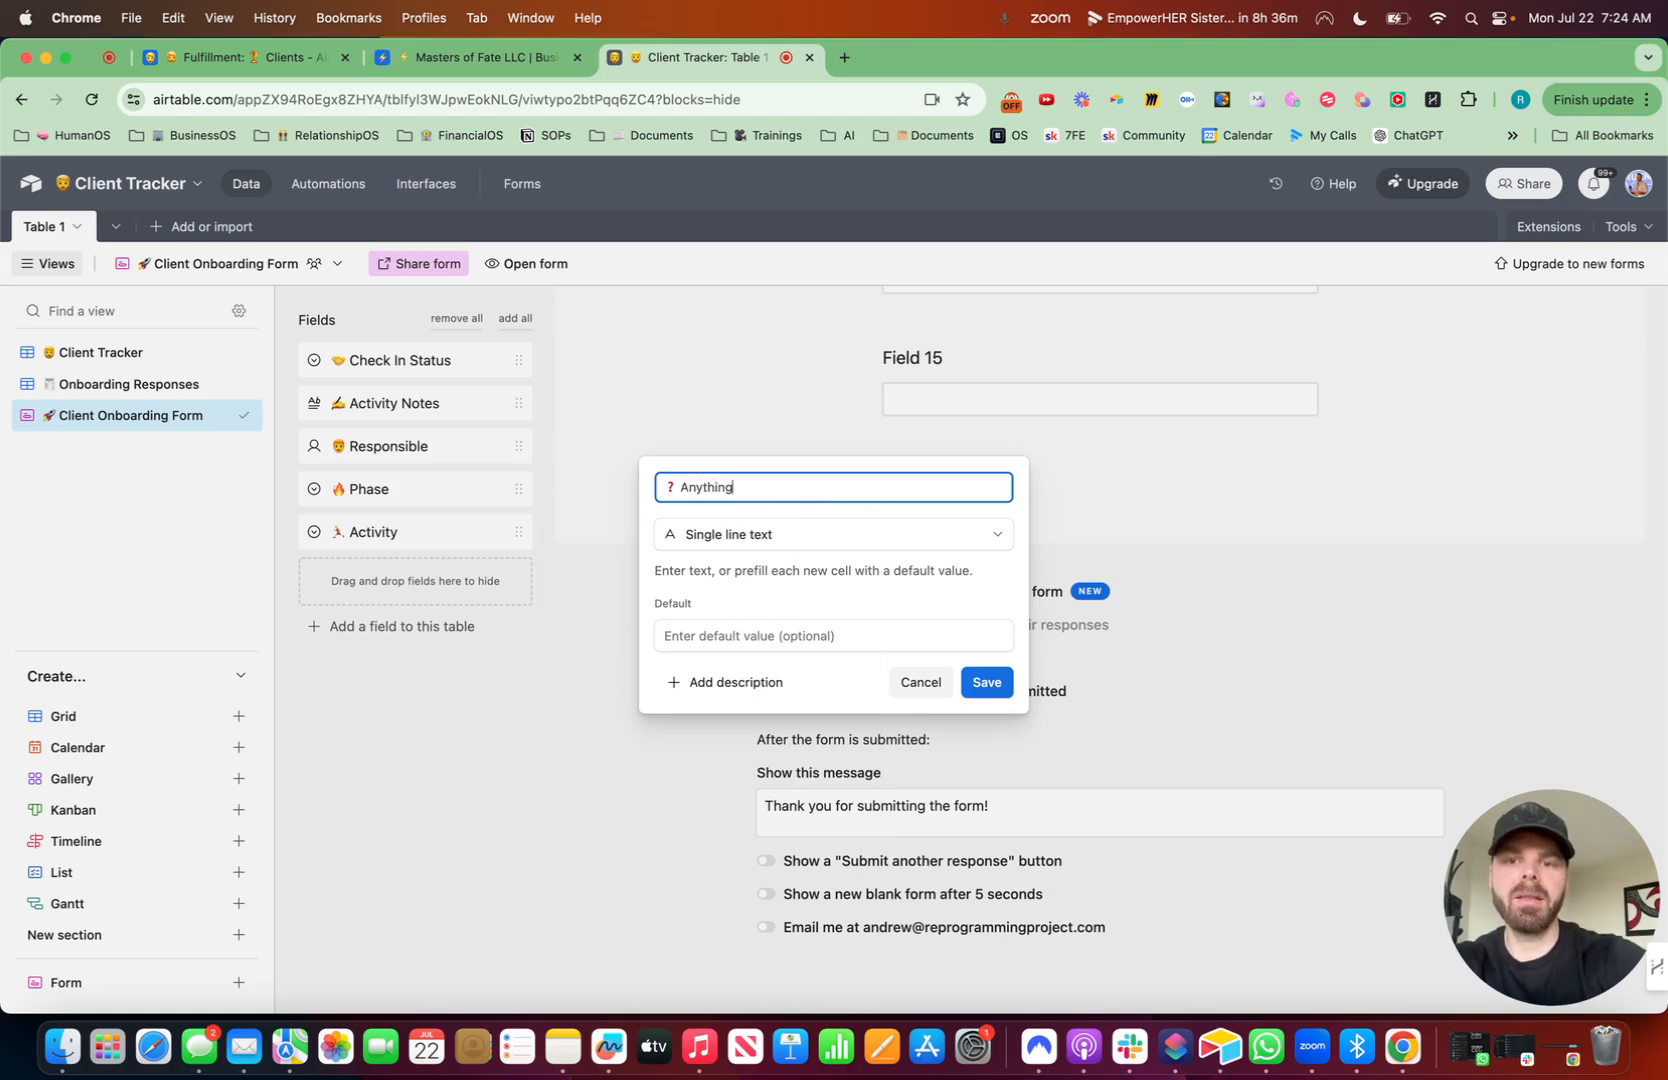
click(759, 532)
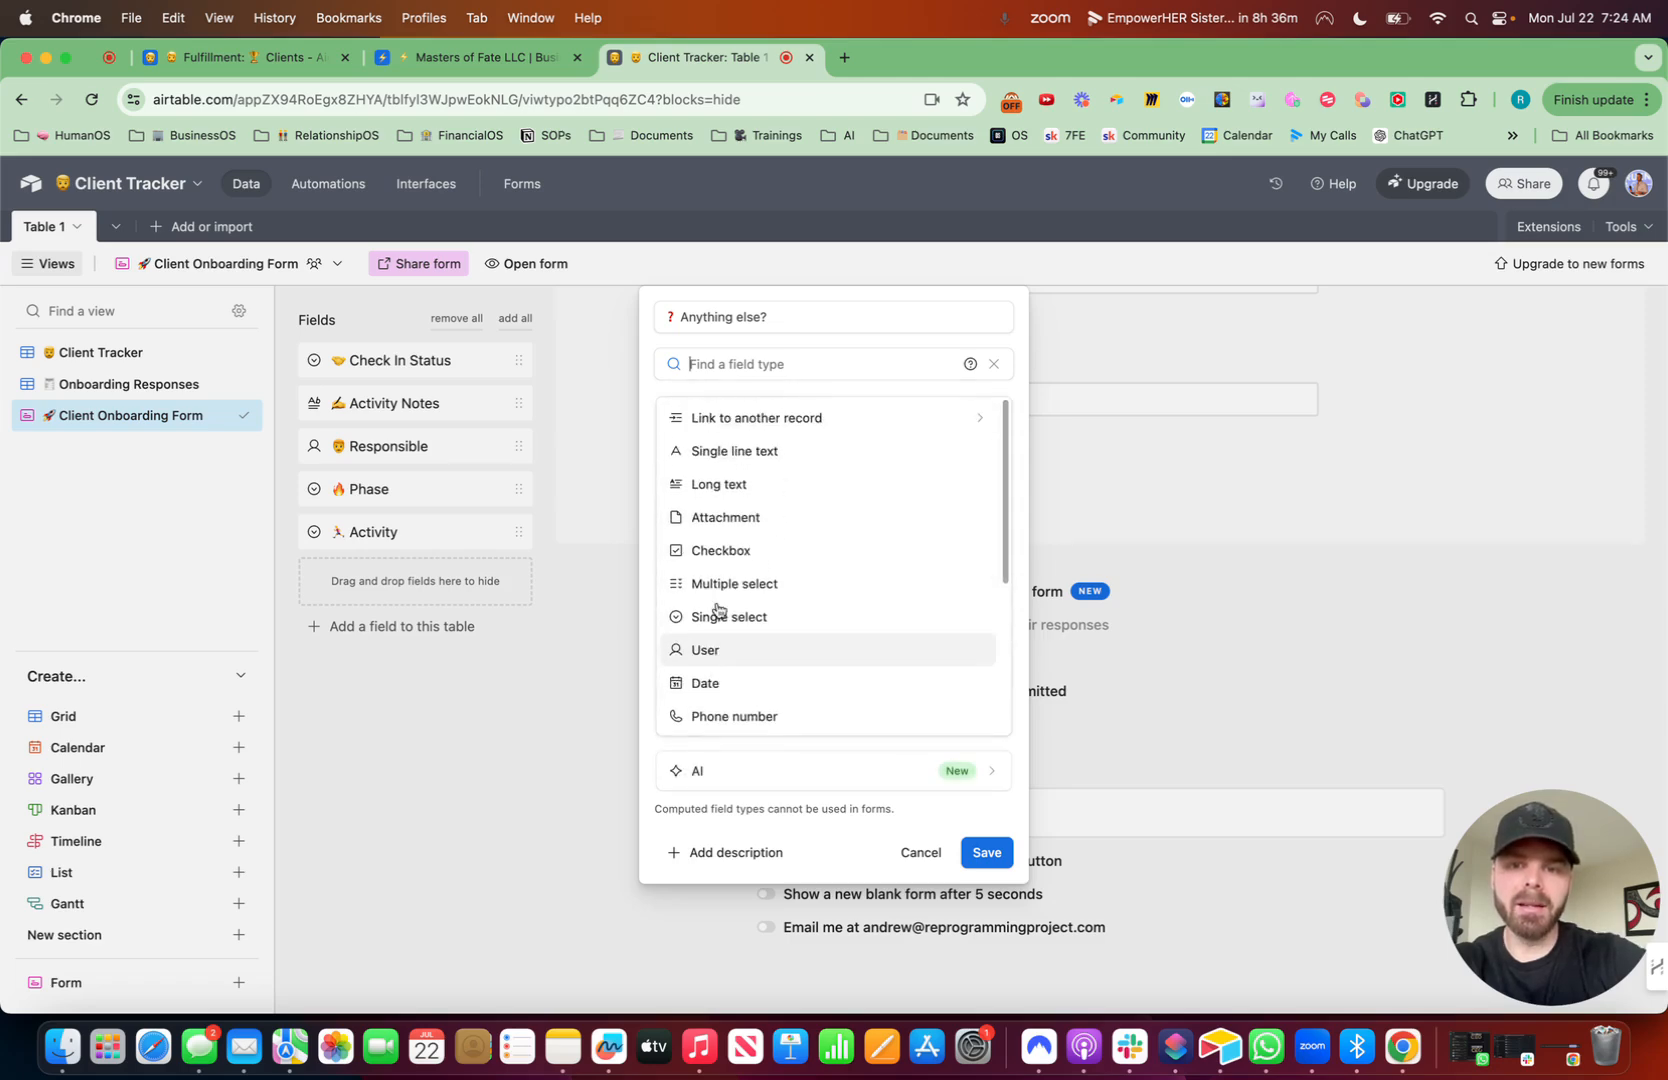
click(747, 485)
click(615, 579)
click(1037, 710)
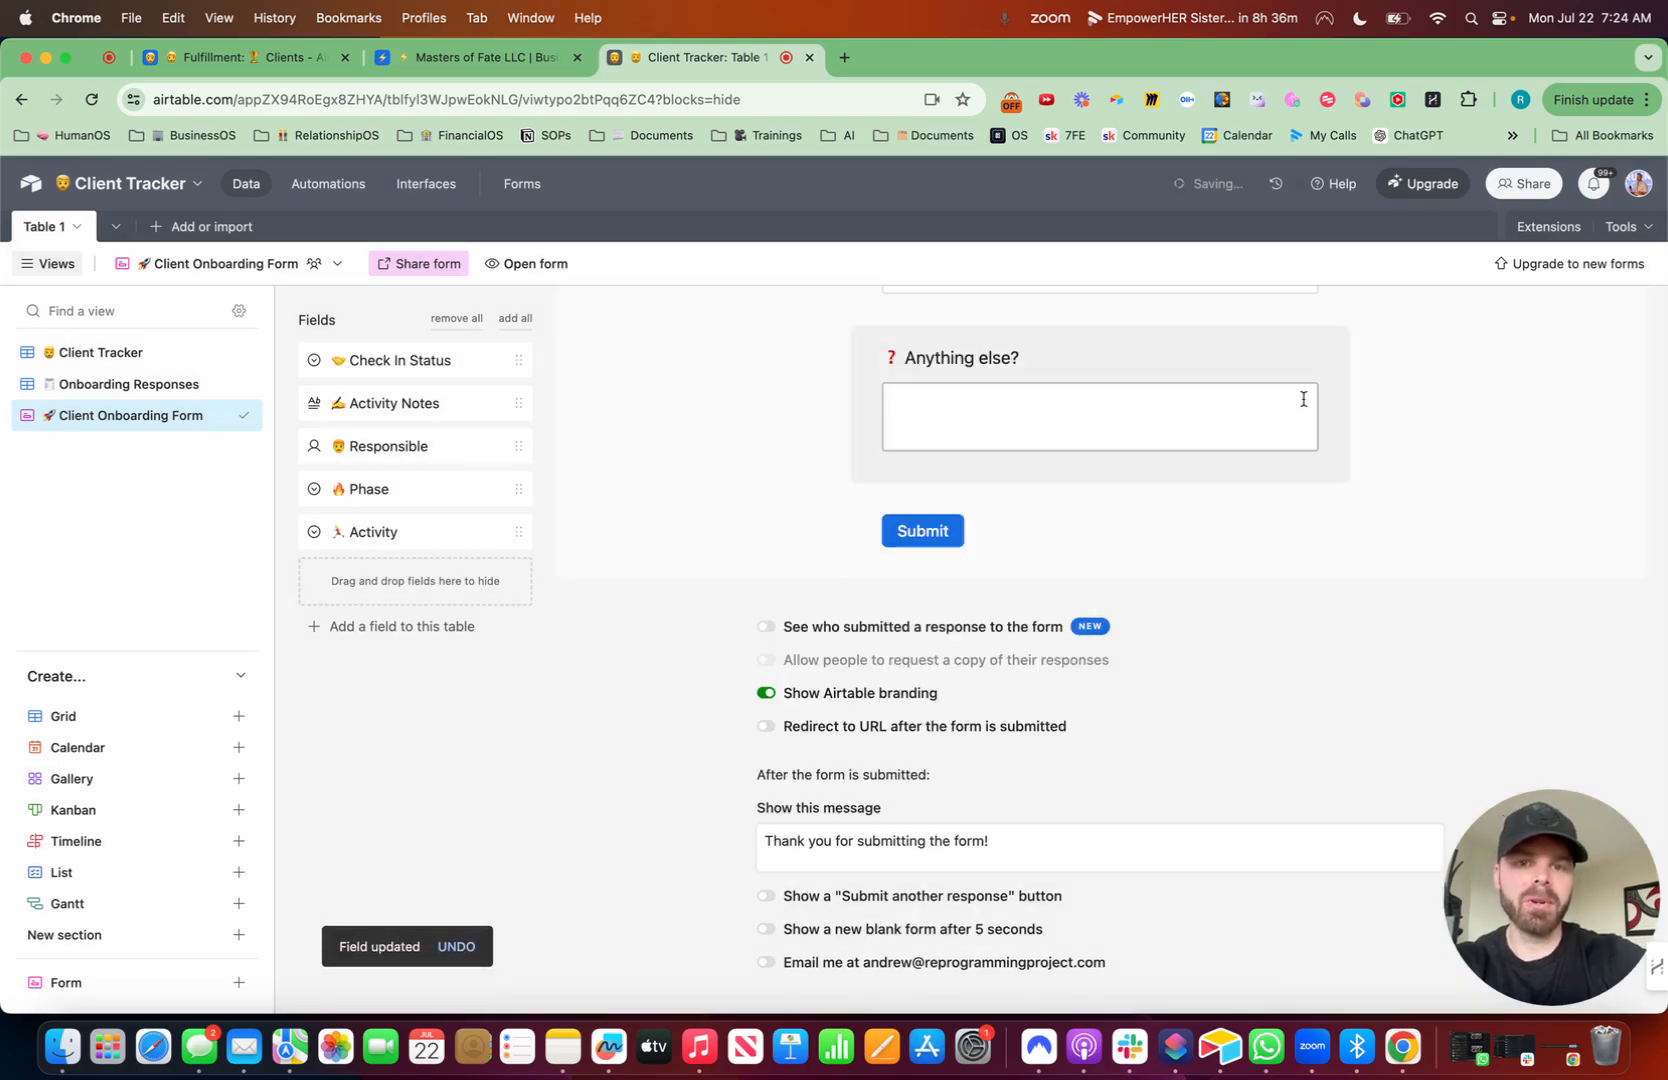
- Give the Anything else? field the help text "Is there anything else we should know?"
text(Is )
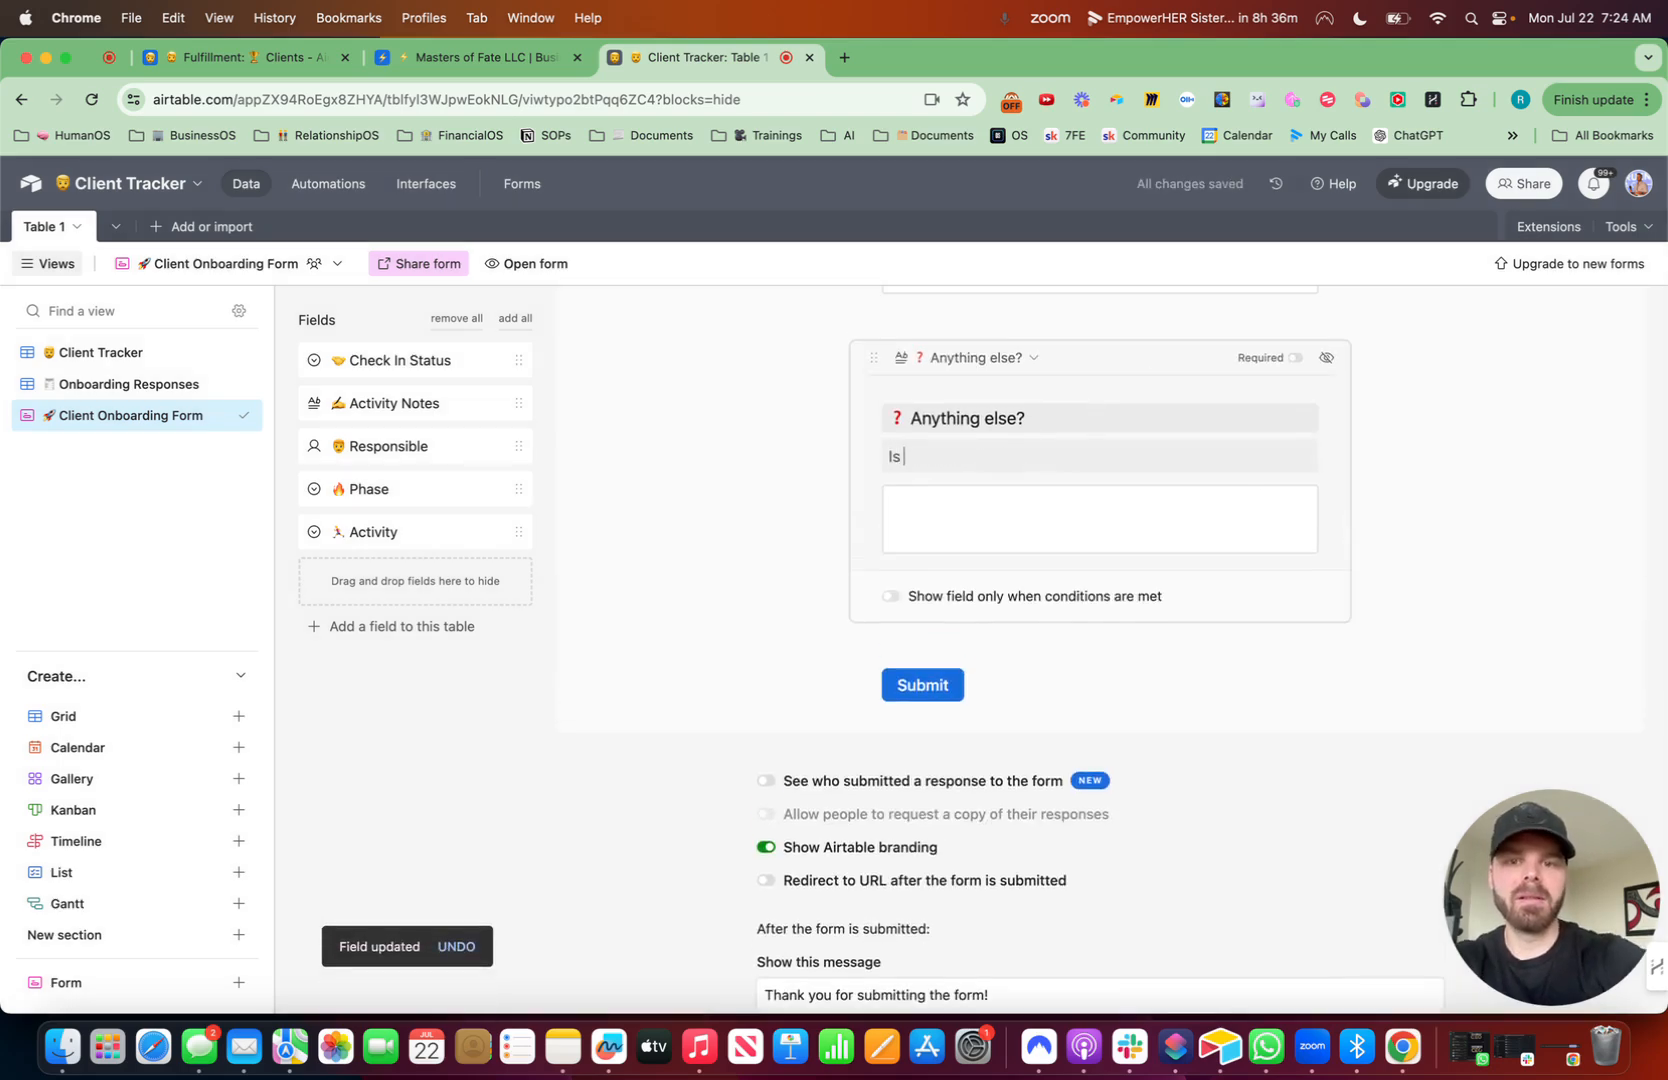
text(there anything else we should know)
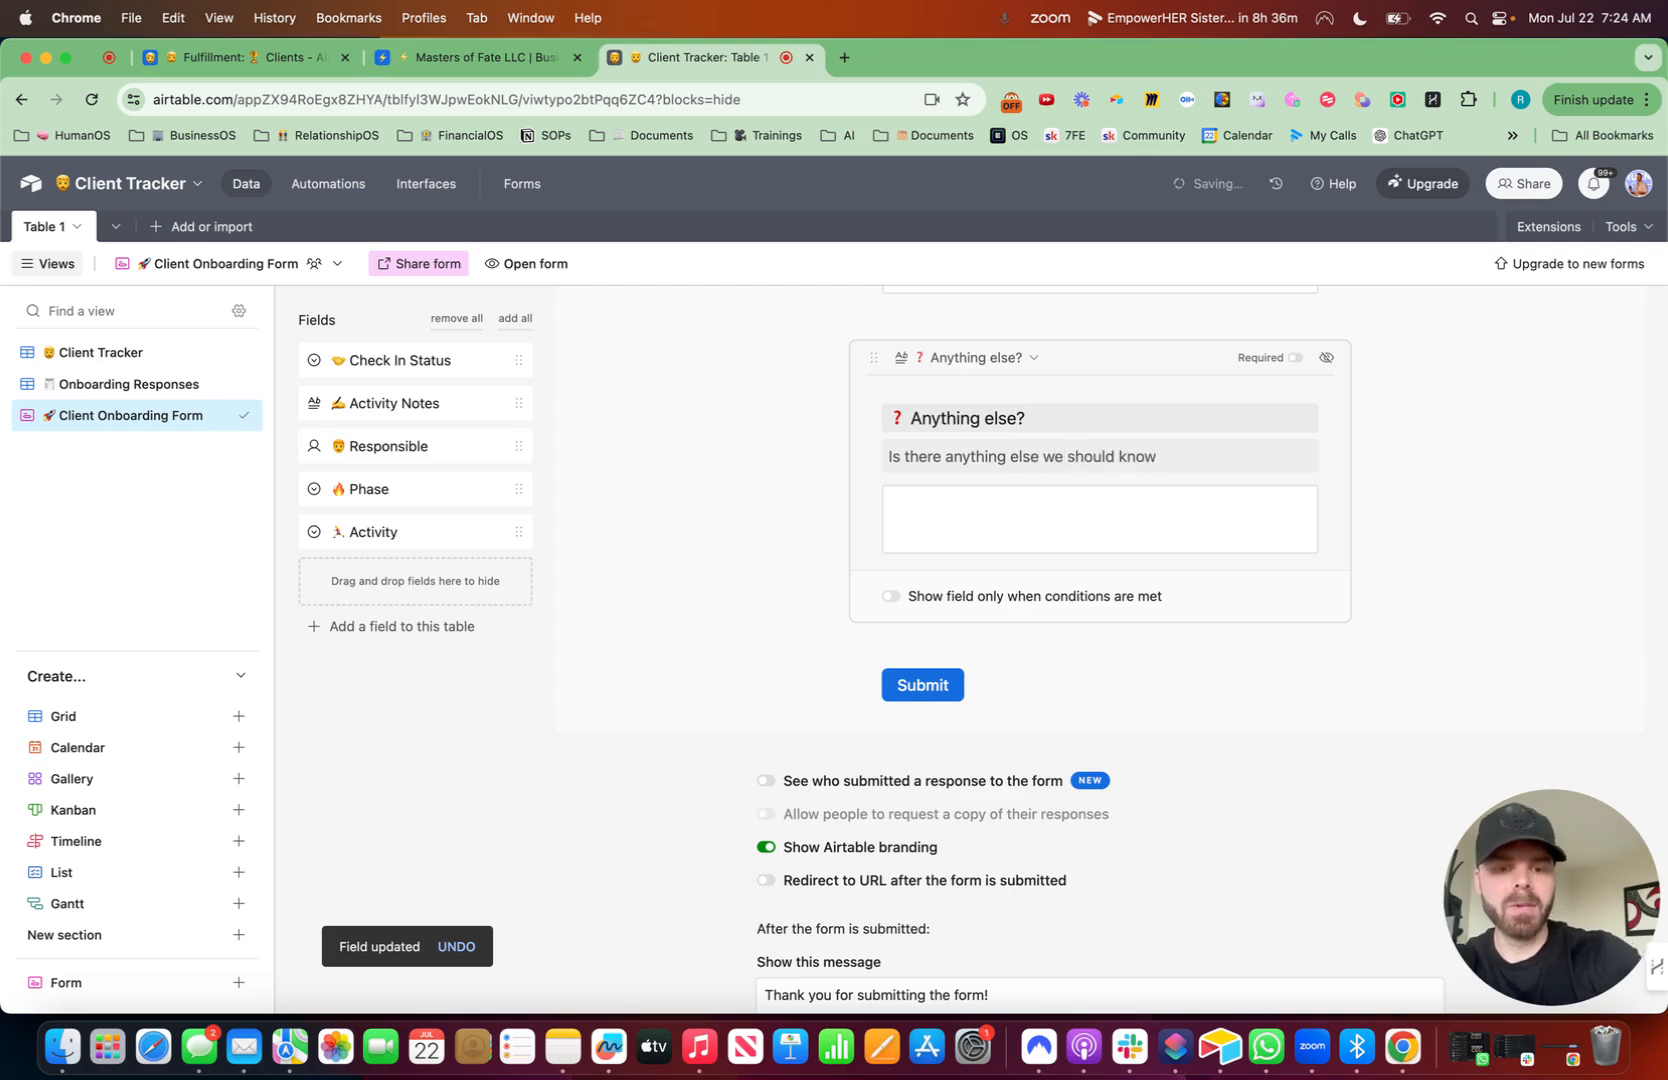
- Turn off the Show Airtable branding option in the form settings
scroll(1193, 372, up, 3)
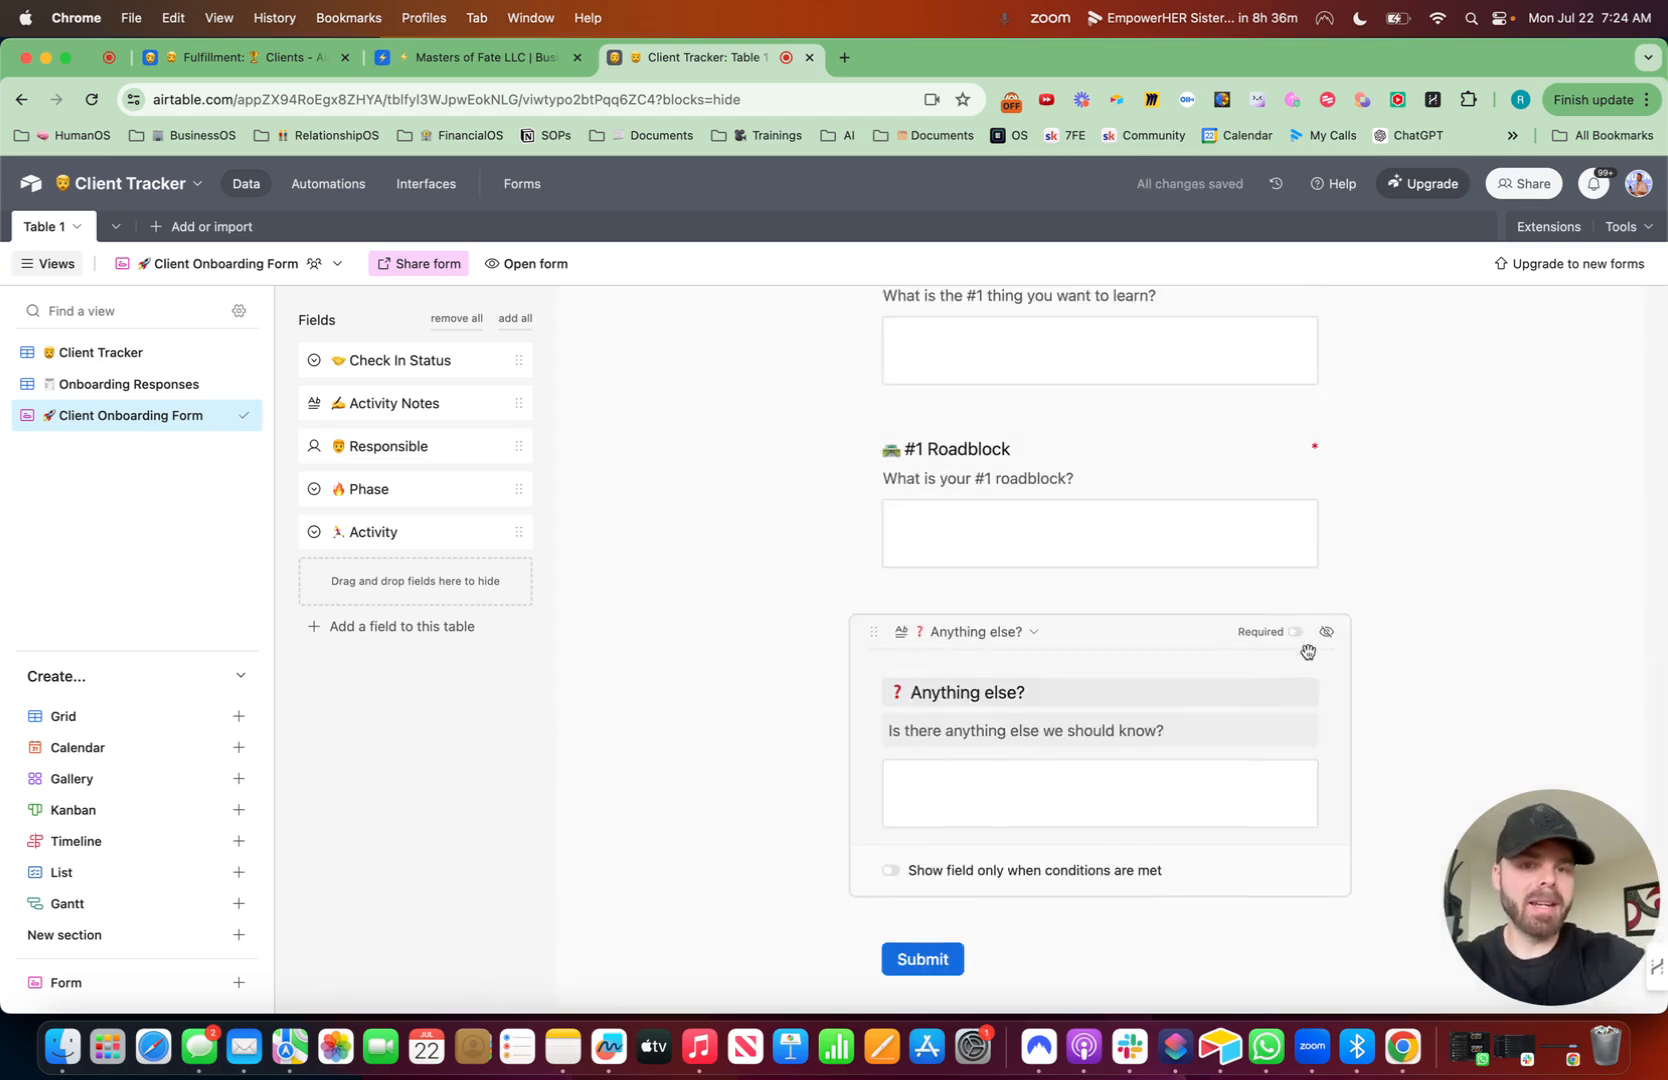
scroll(1295, 640, down, 2)
scroll(1301, 757, down, 3)
click(766, 740)
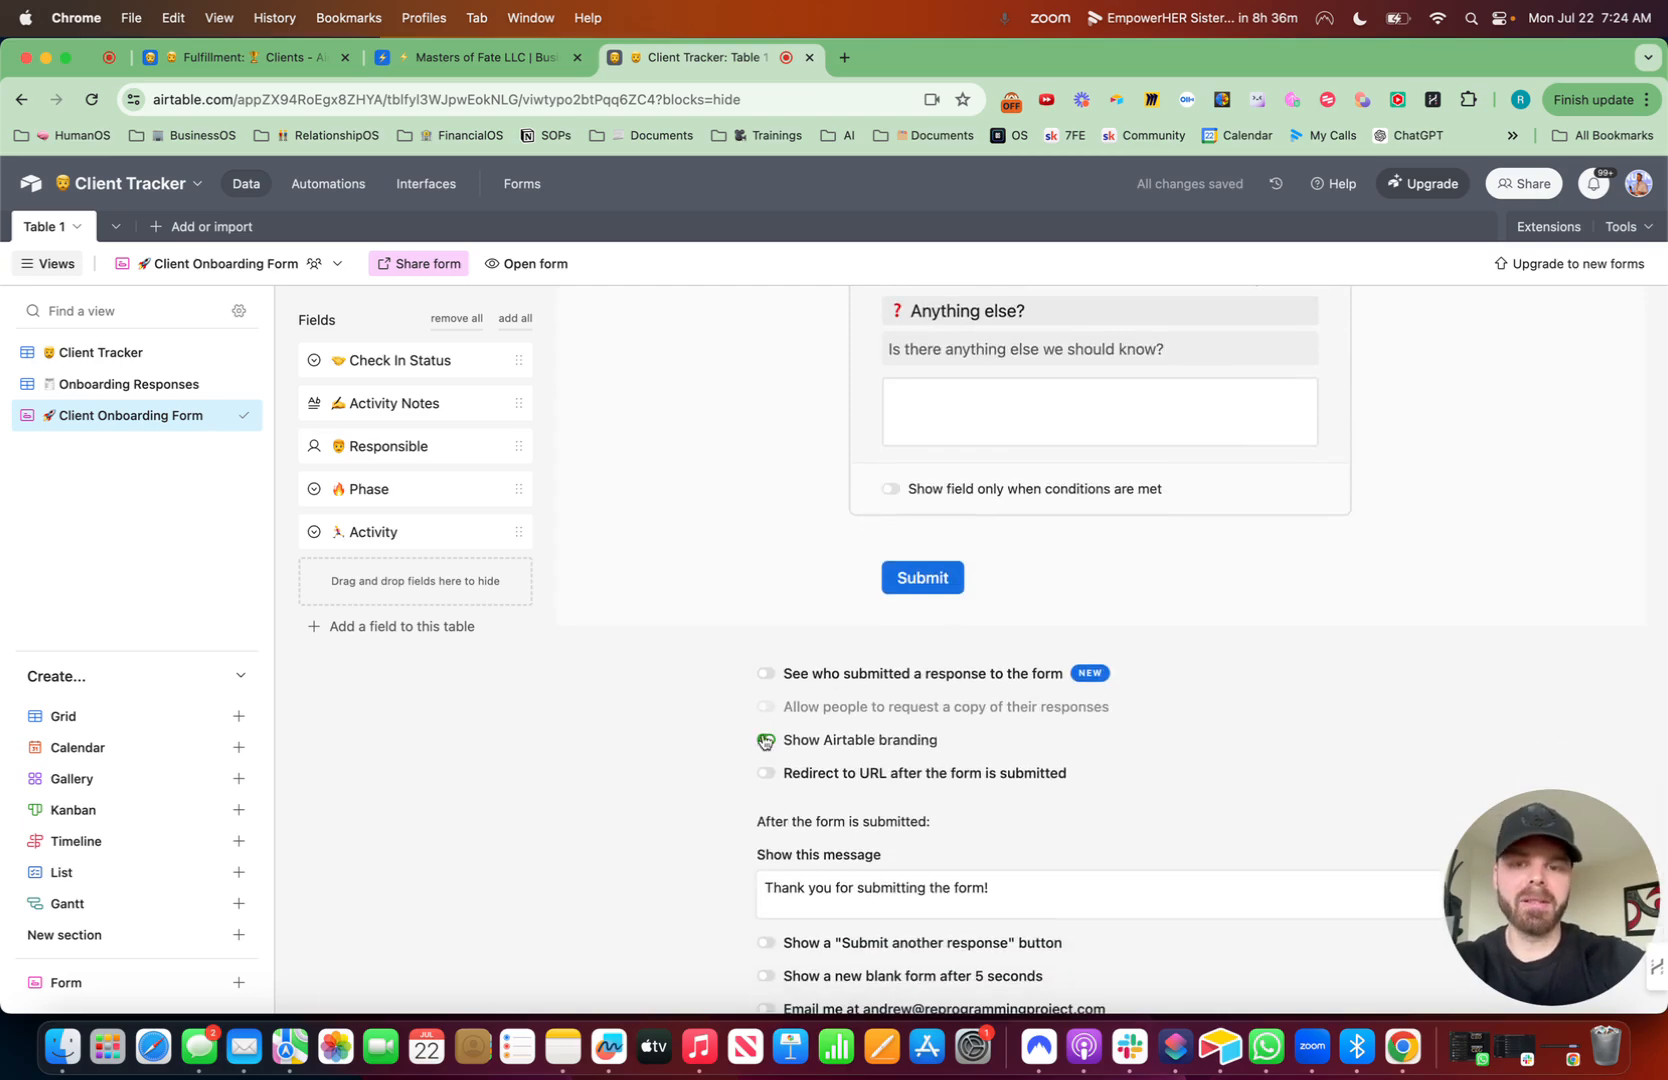
- Copy the Client Onboarding Form's share link and open it in a new browser tab
scroll(760, 740, down, 1)
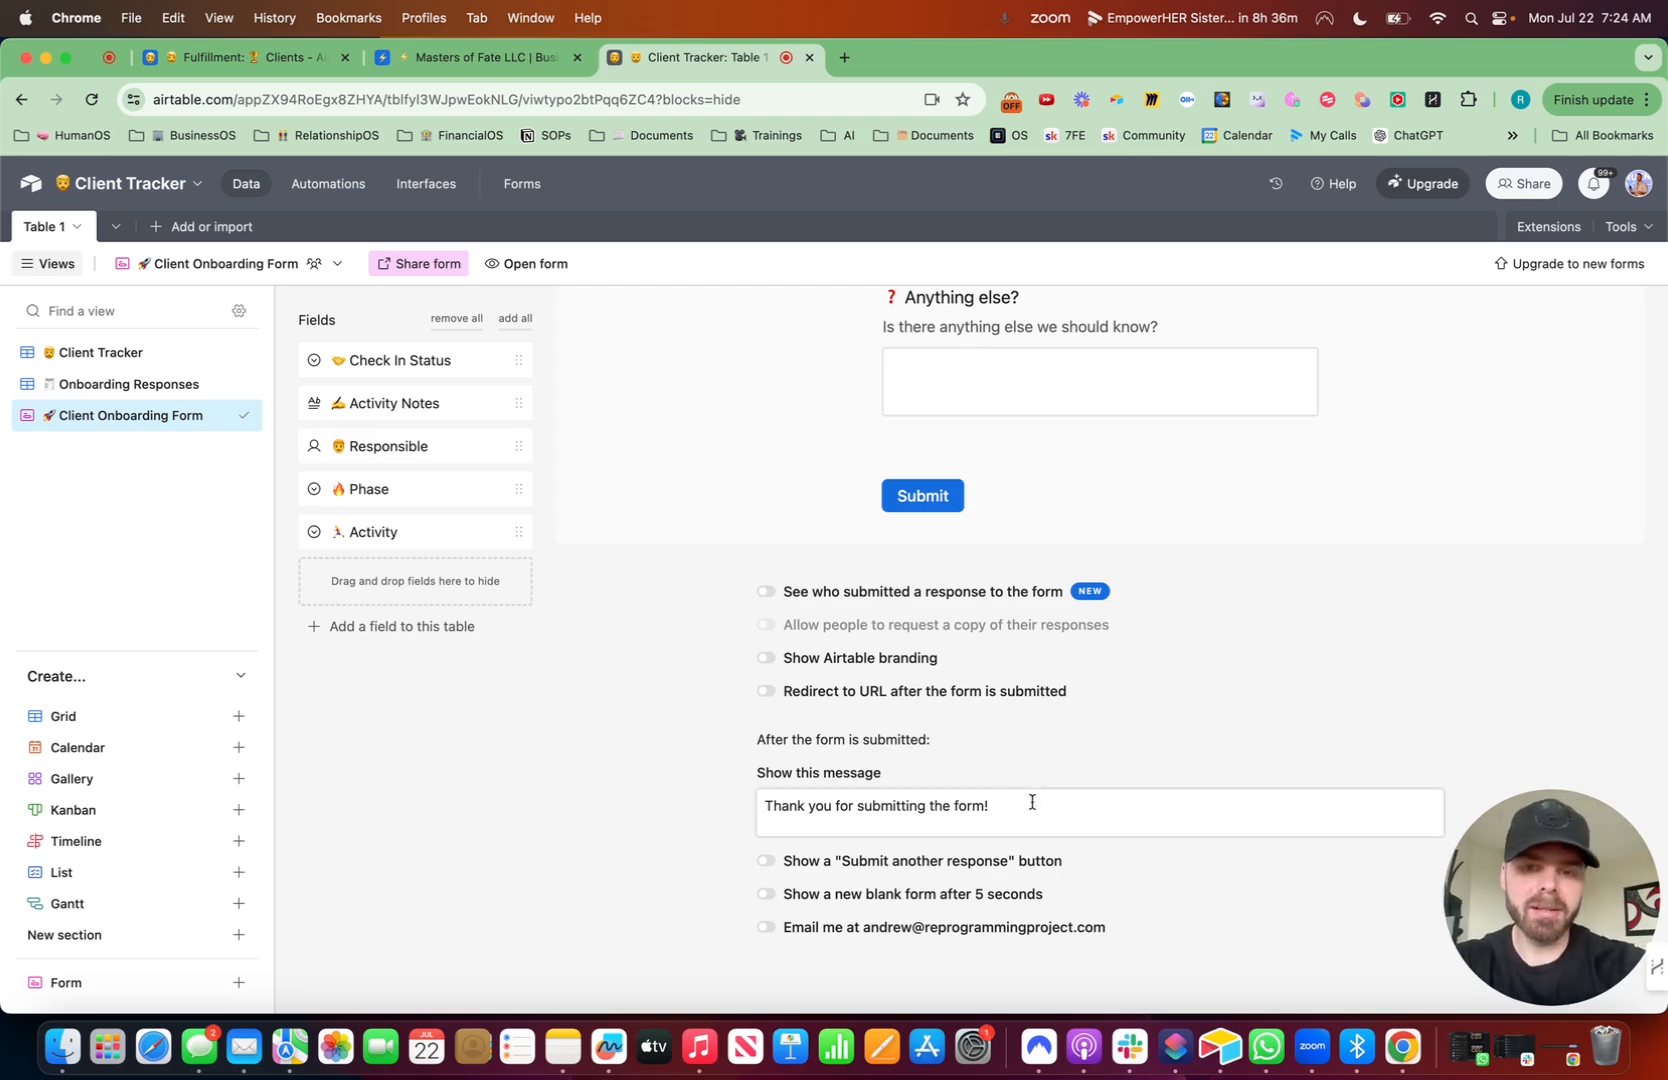
drag(1012, 804, 744, 804)
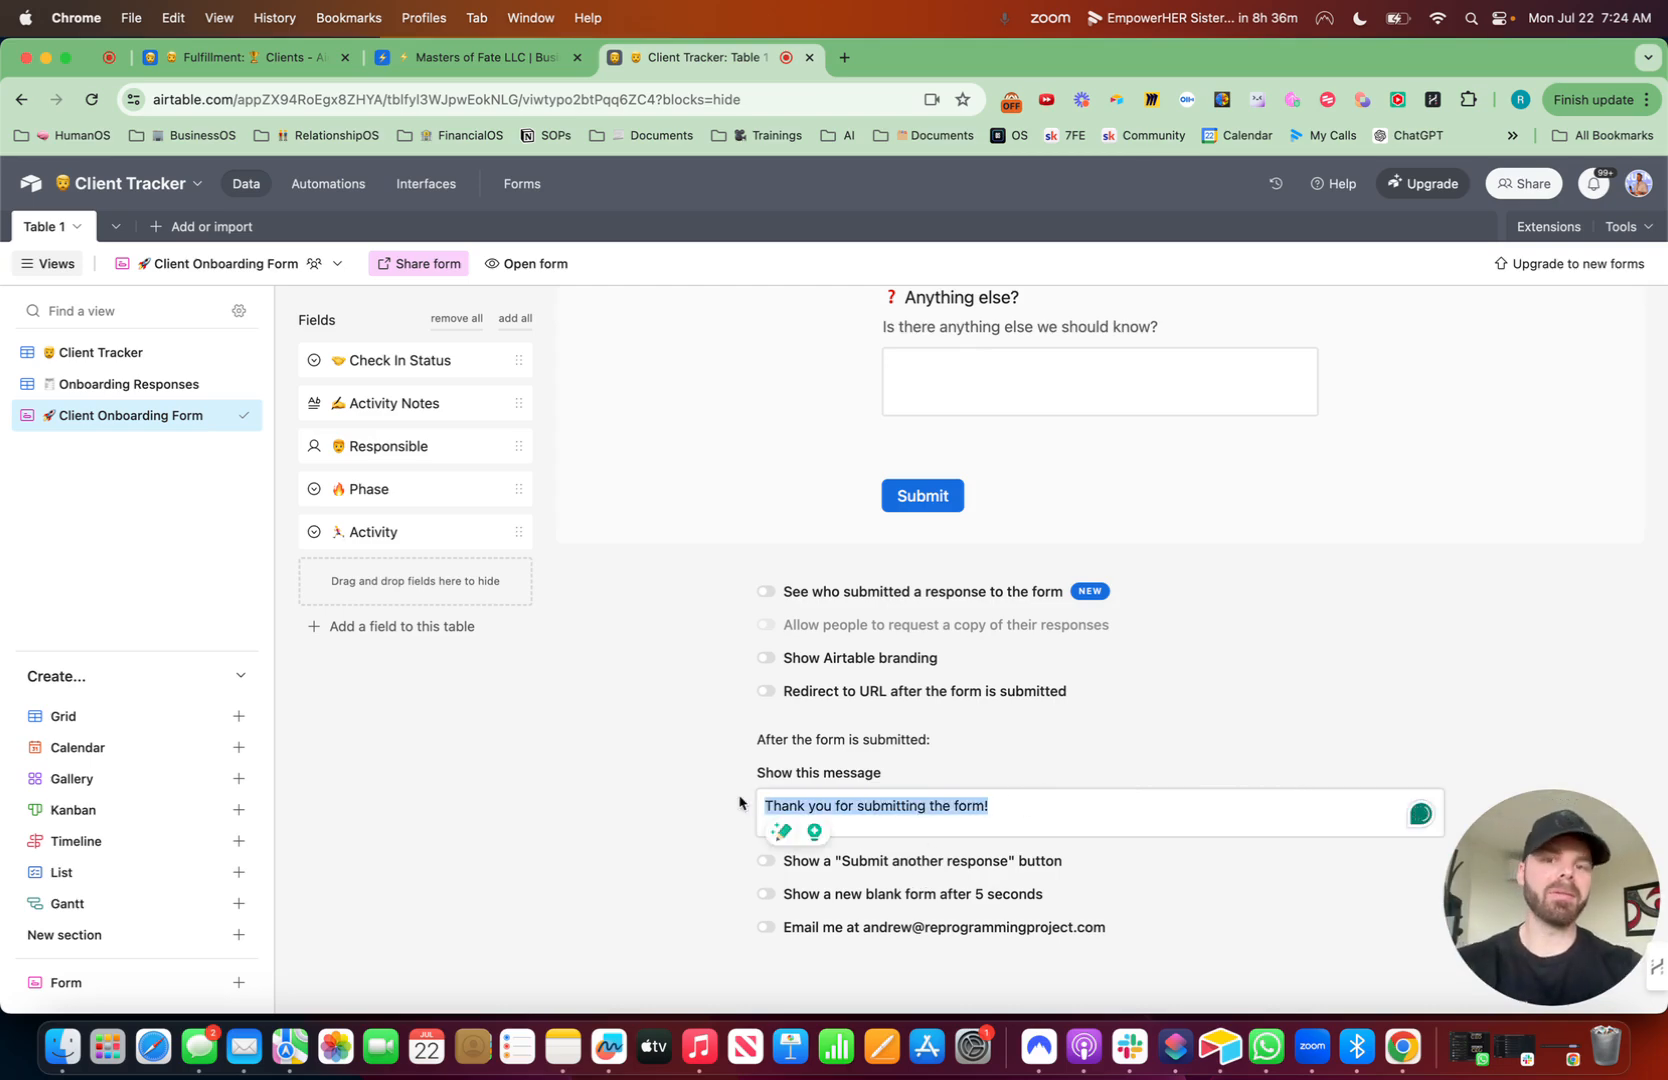
scroll(857, 576, up, 20)
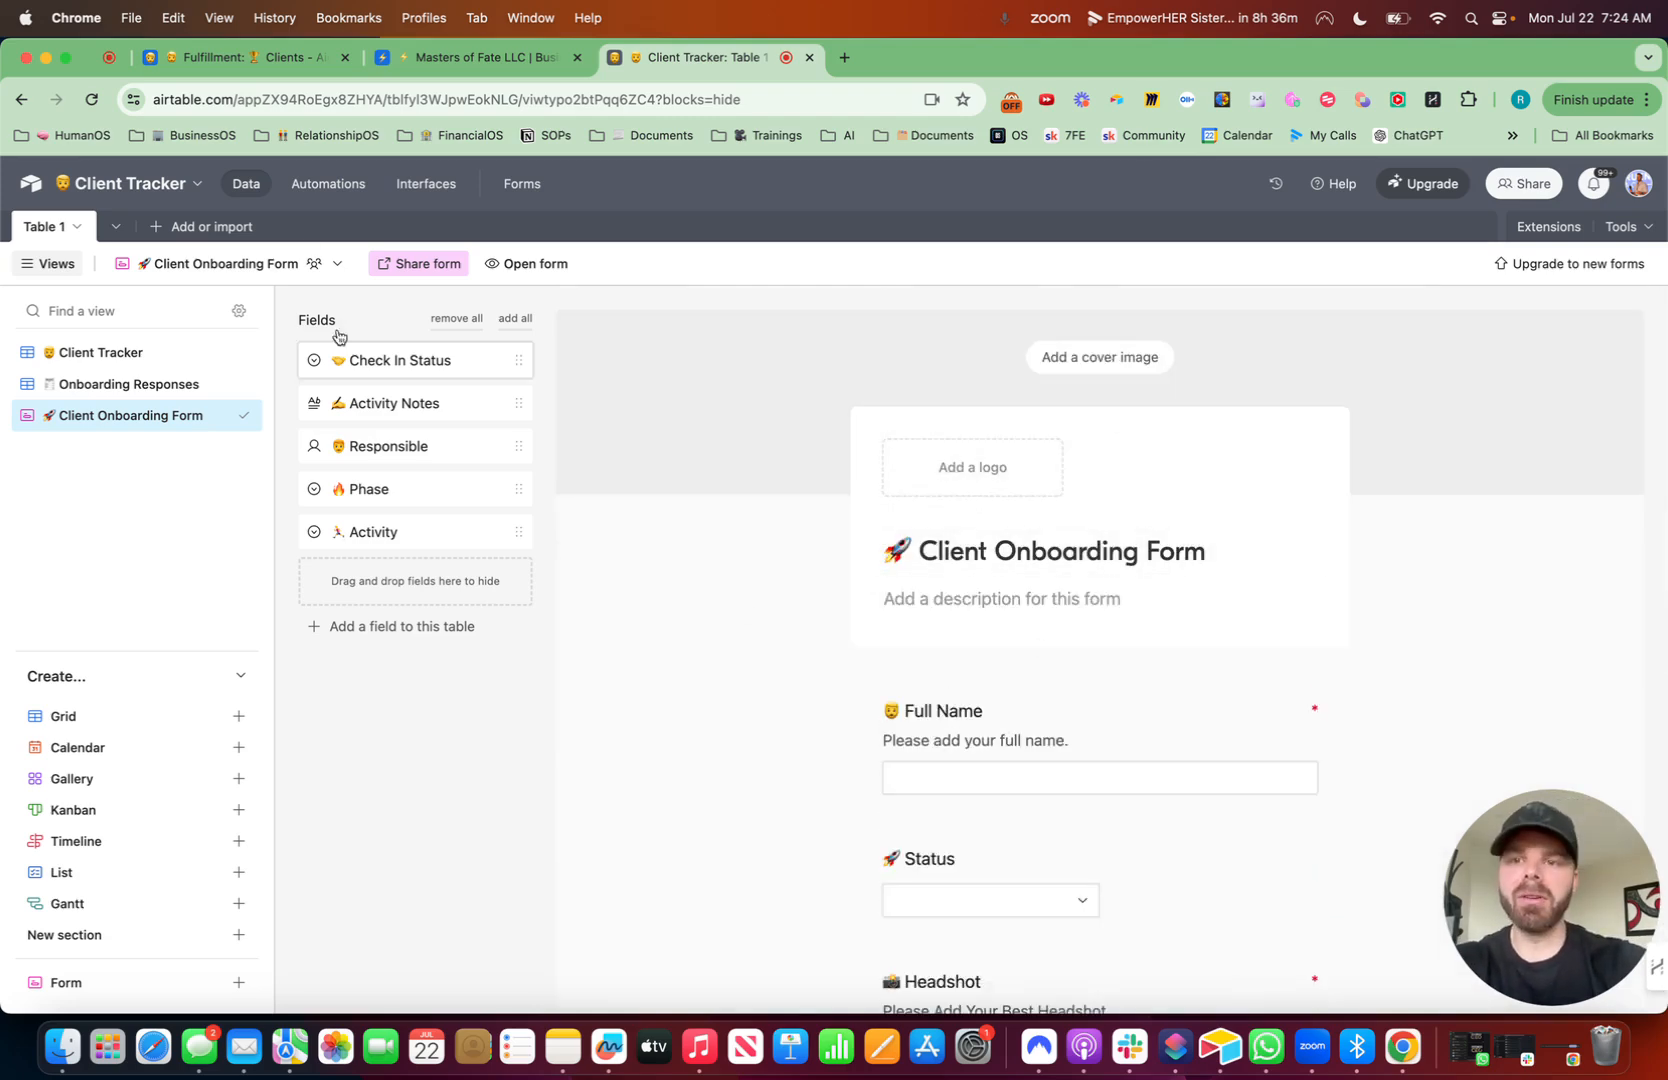
click(420, 263)
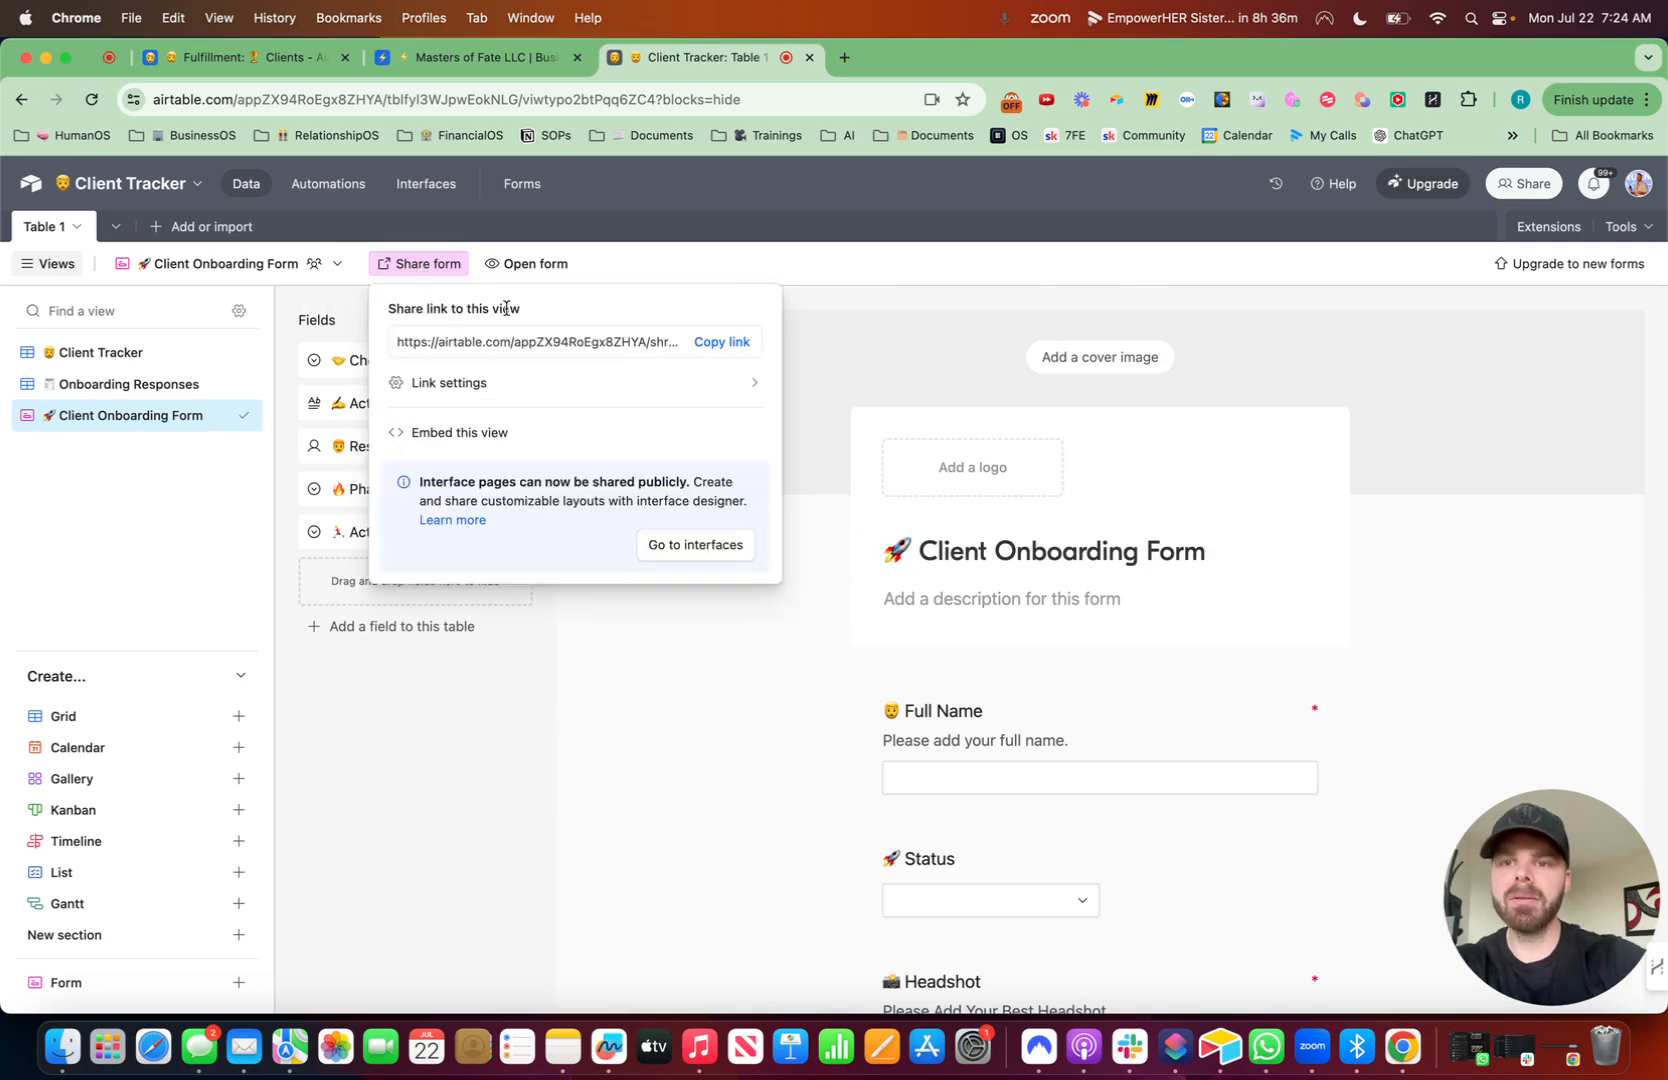
click(738, 343)
key(super+t)
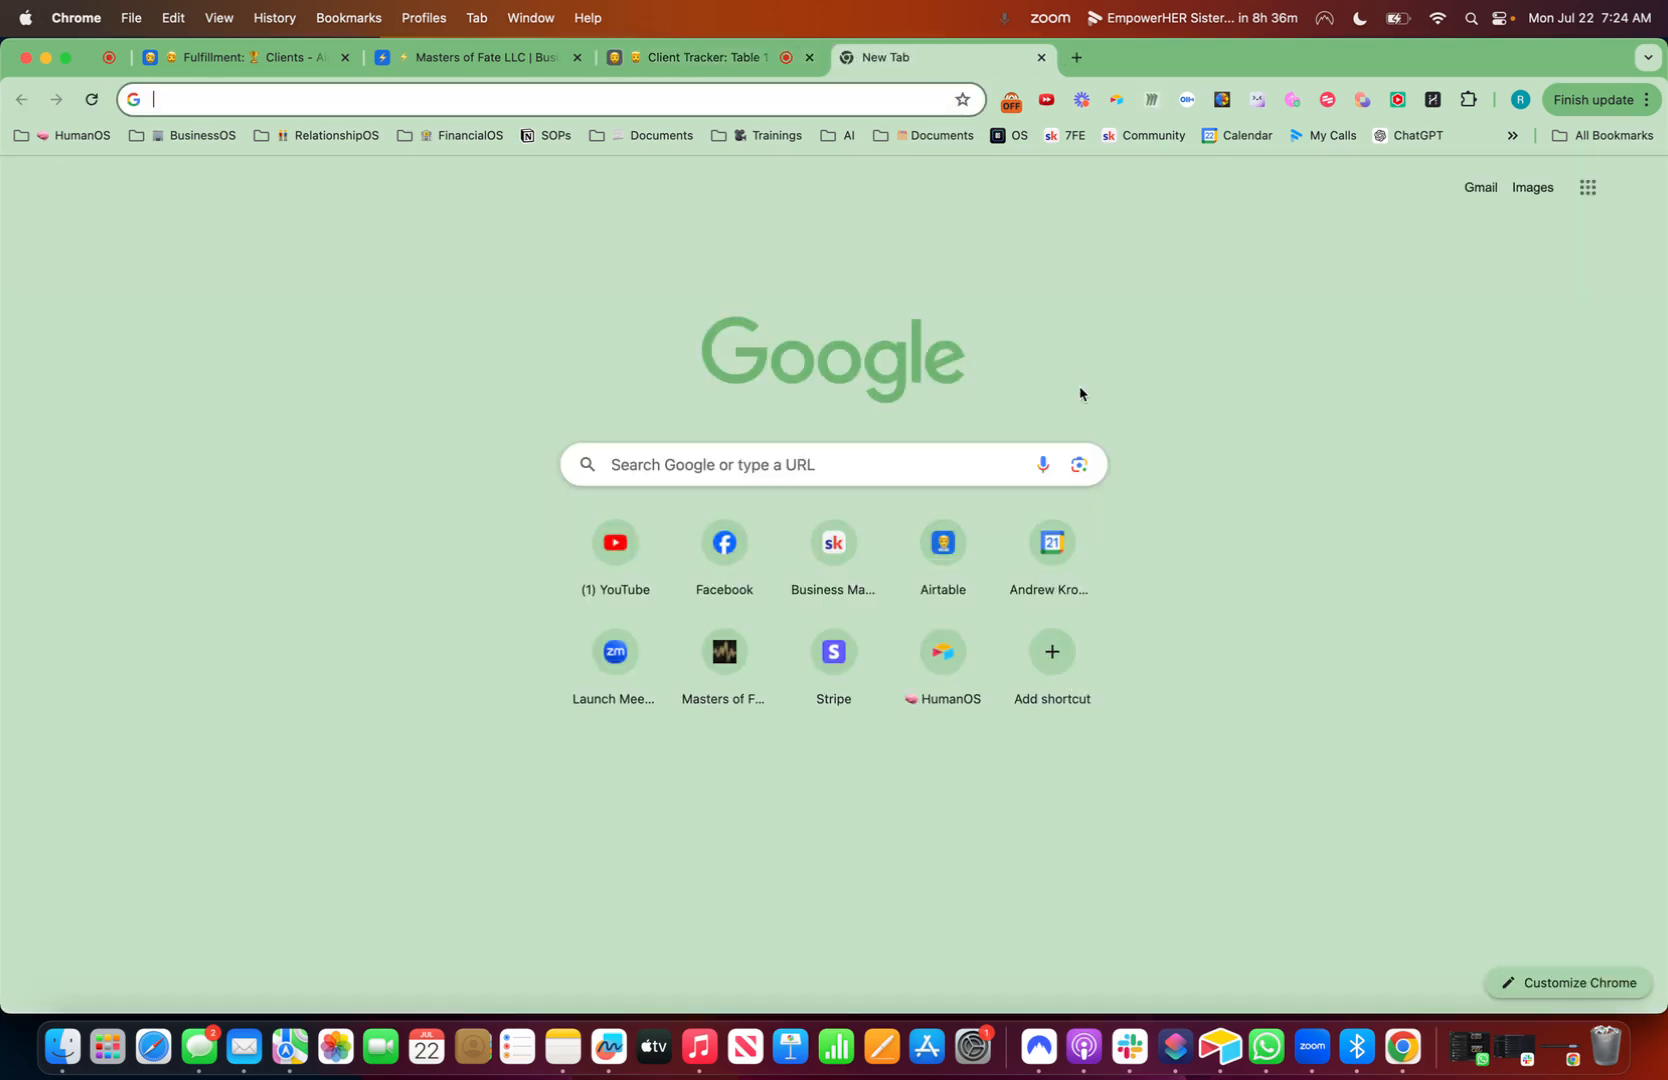
key(super+v)
key(Return)
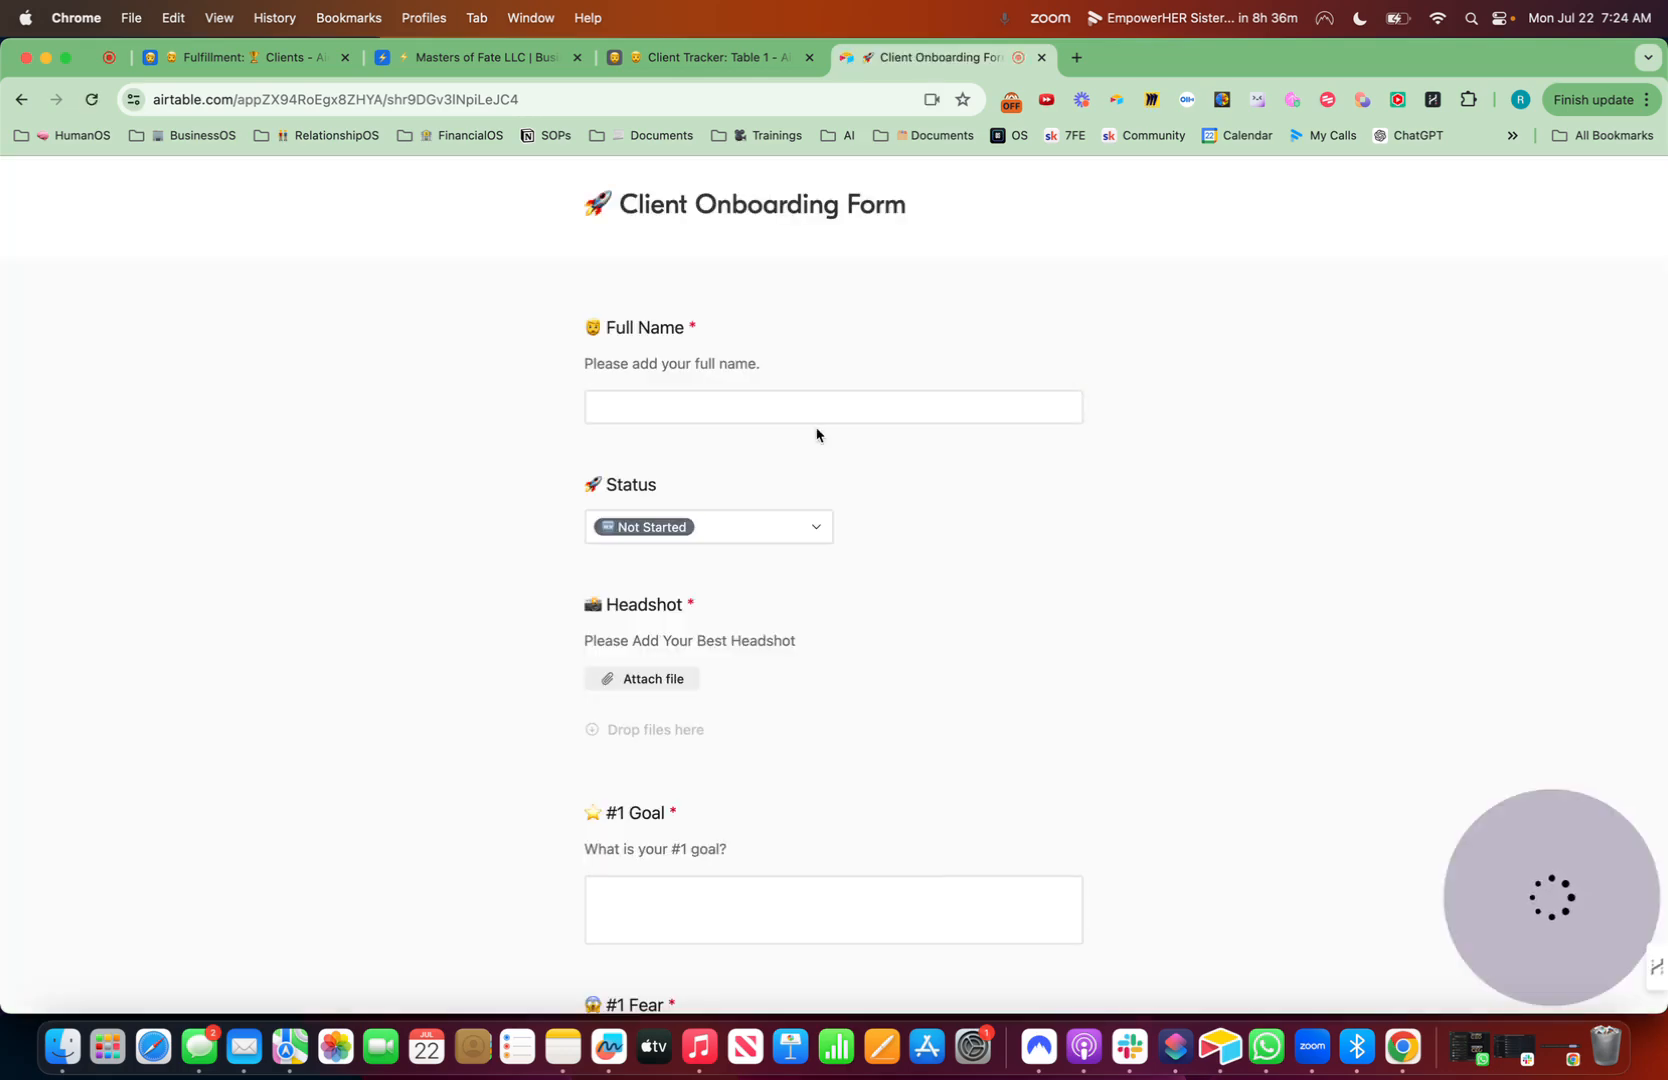
- Remove the Status field from the Client Onboarding Form by moving it to the hidden fields list
click(752, 57)
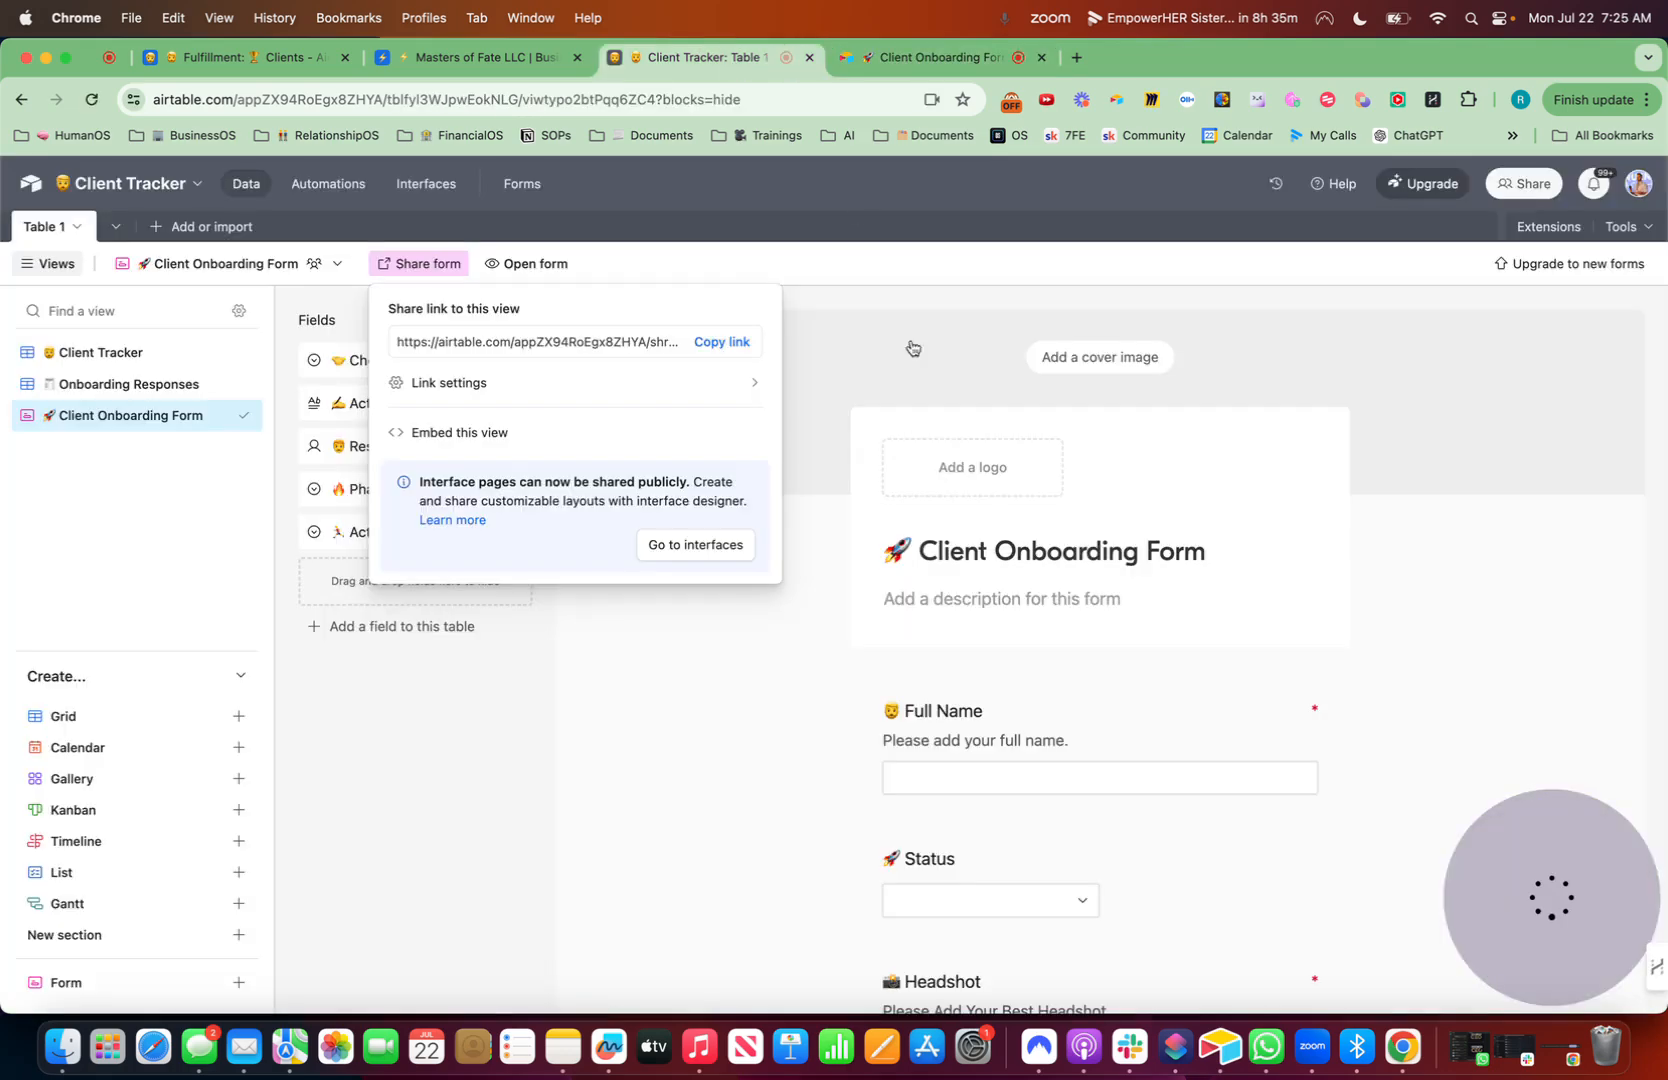
click(1165, 845)
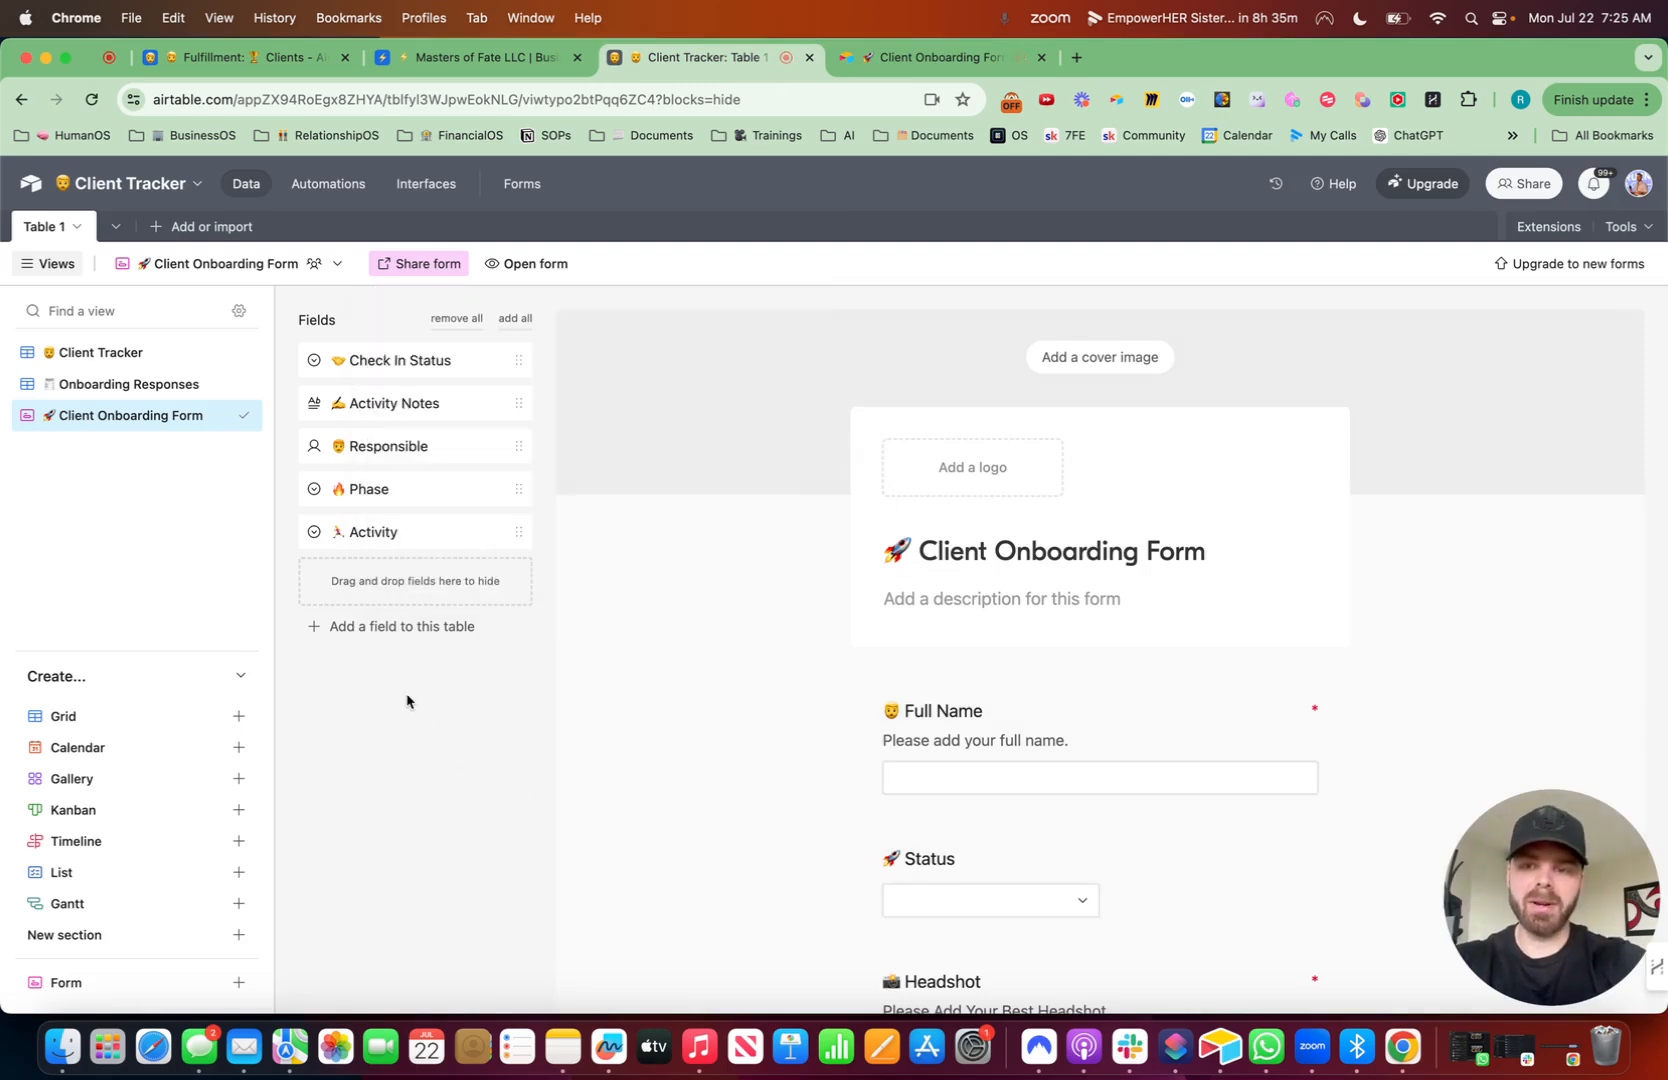
drag(1080, 882, 503, 628)
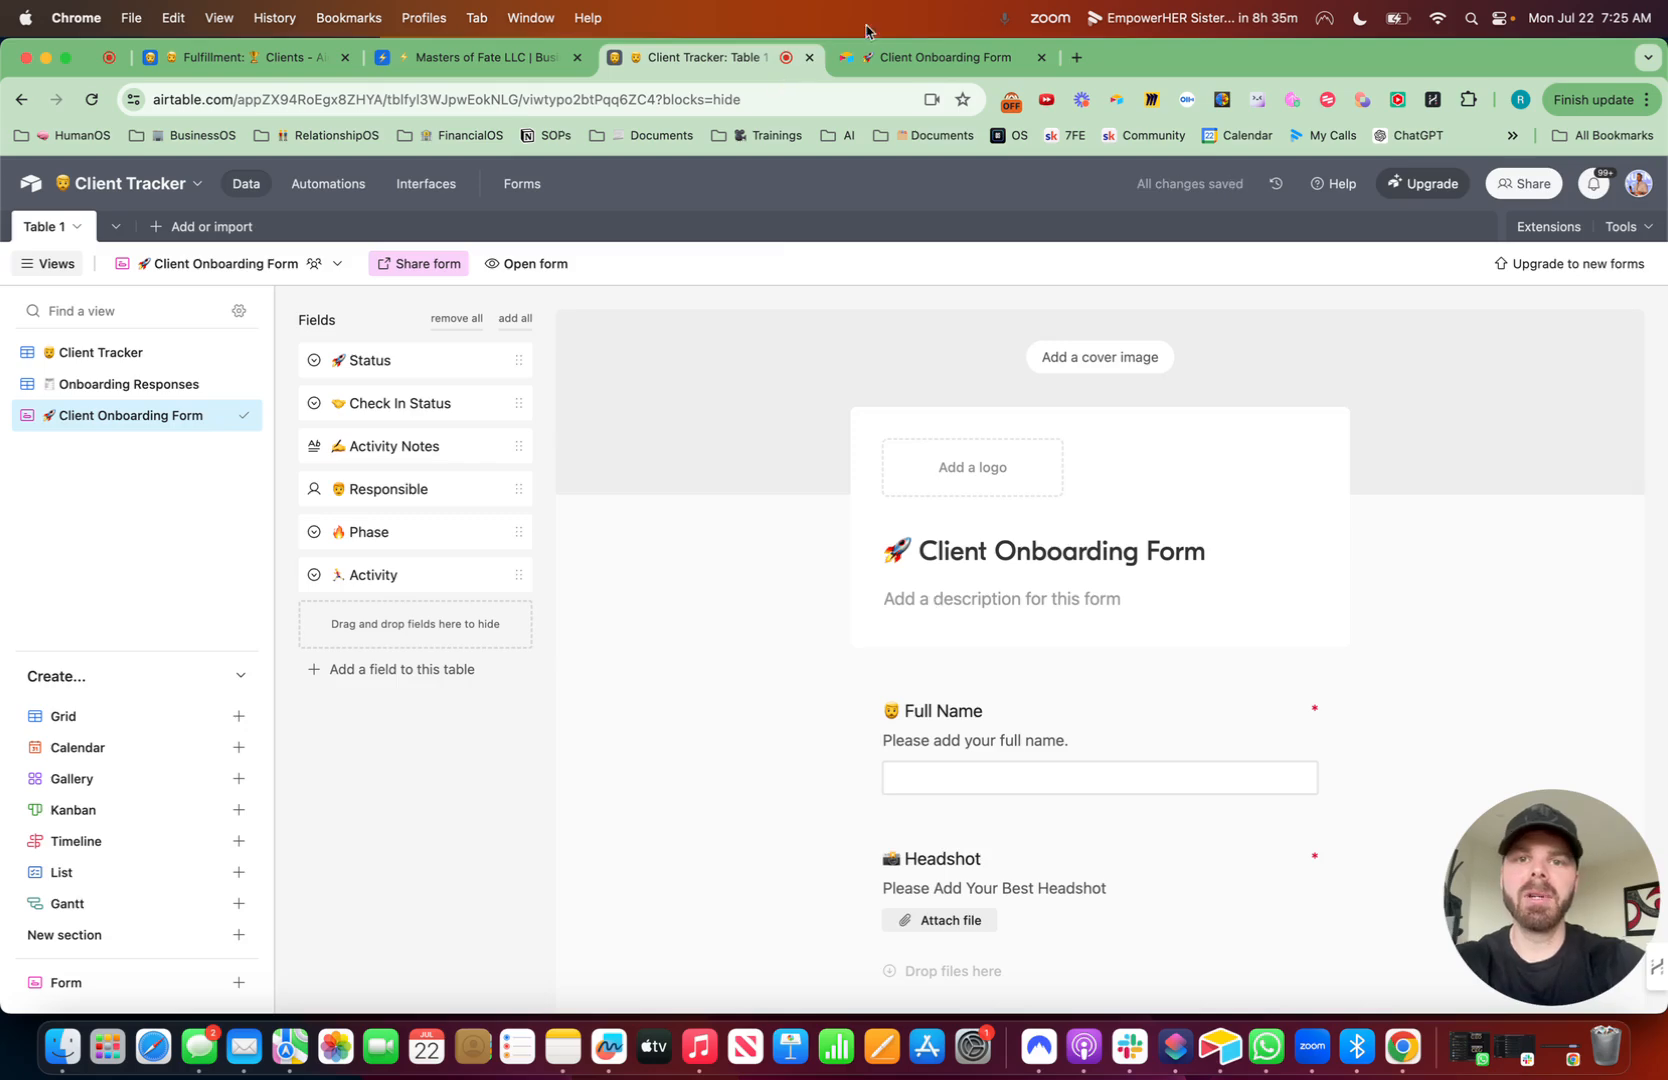
- Reload the shared form and enter a sample client's full name in the Full Name field
click(900, 57)
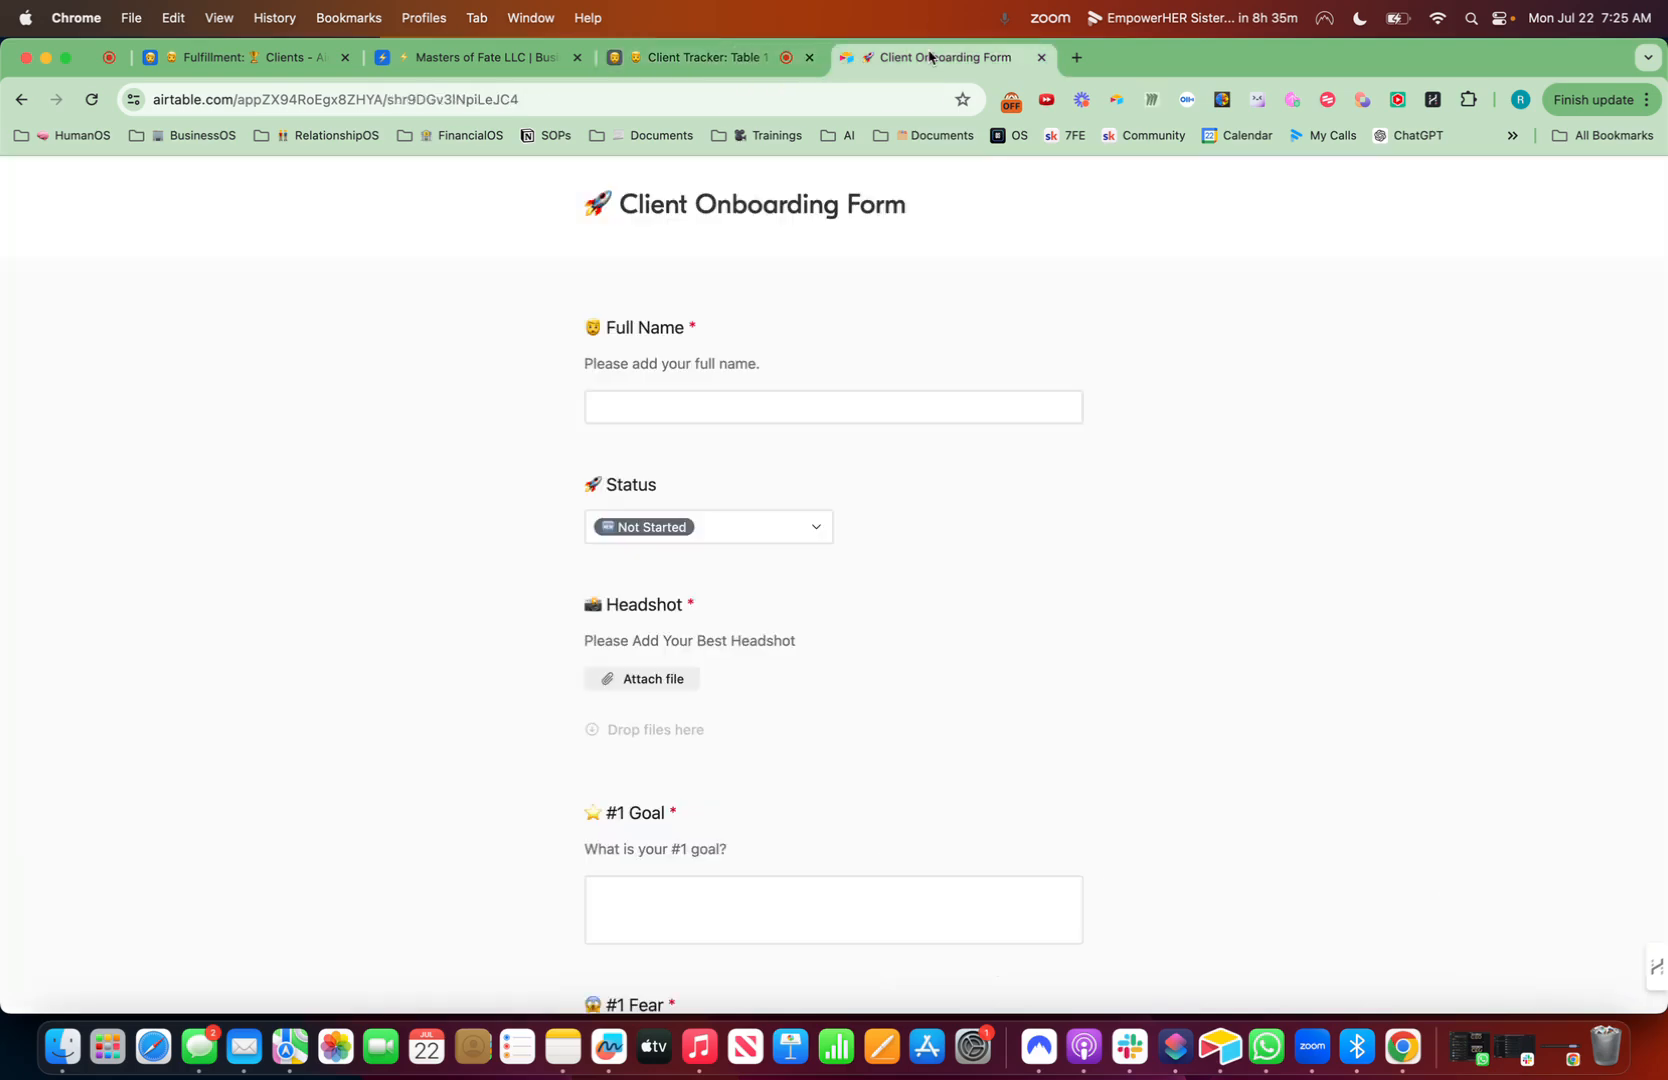
click(91, 99)
click(677, 396)
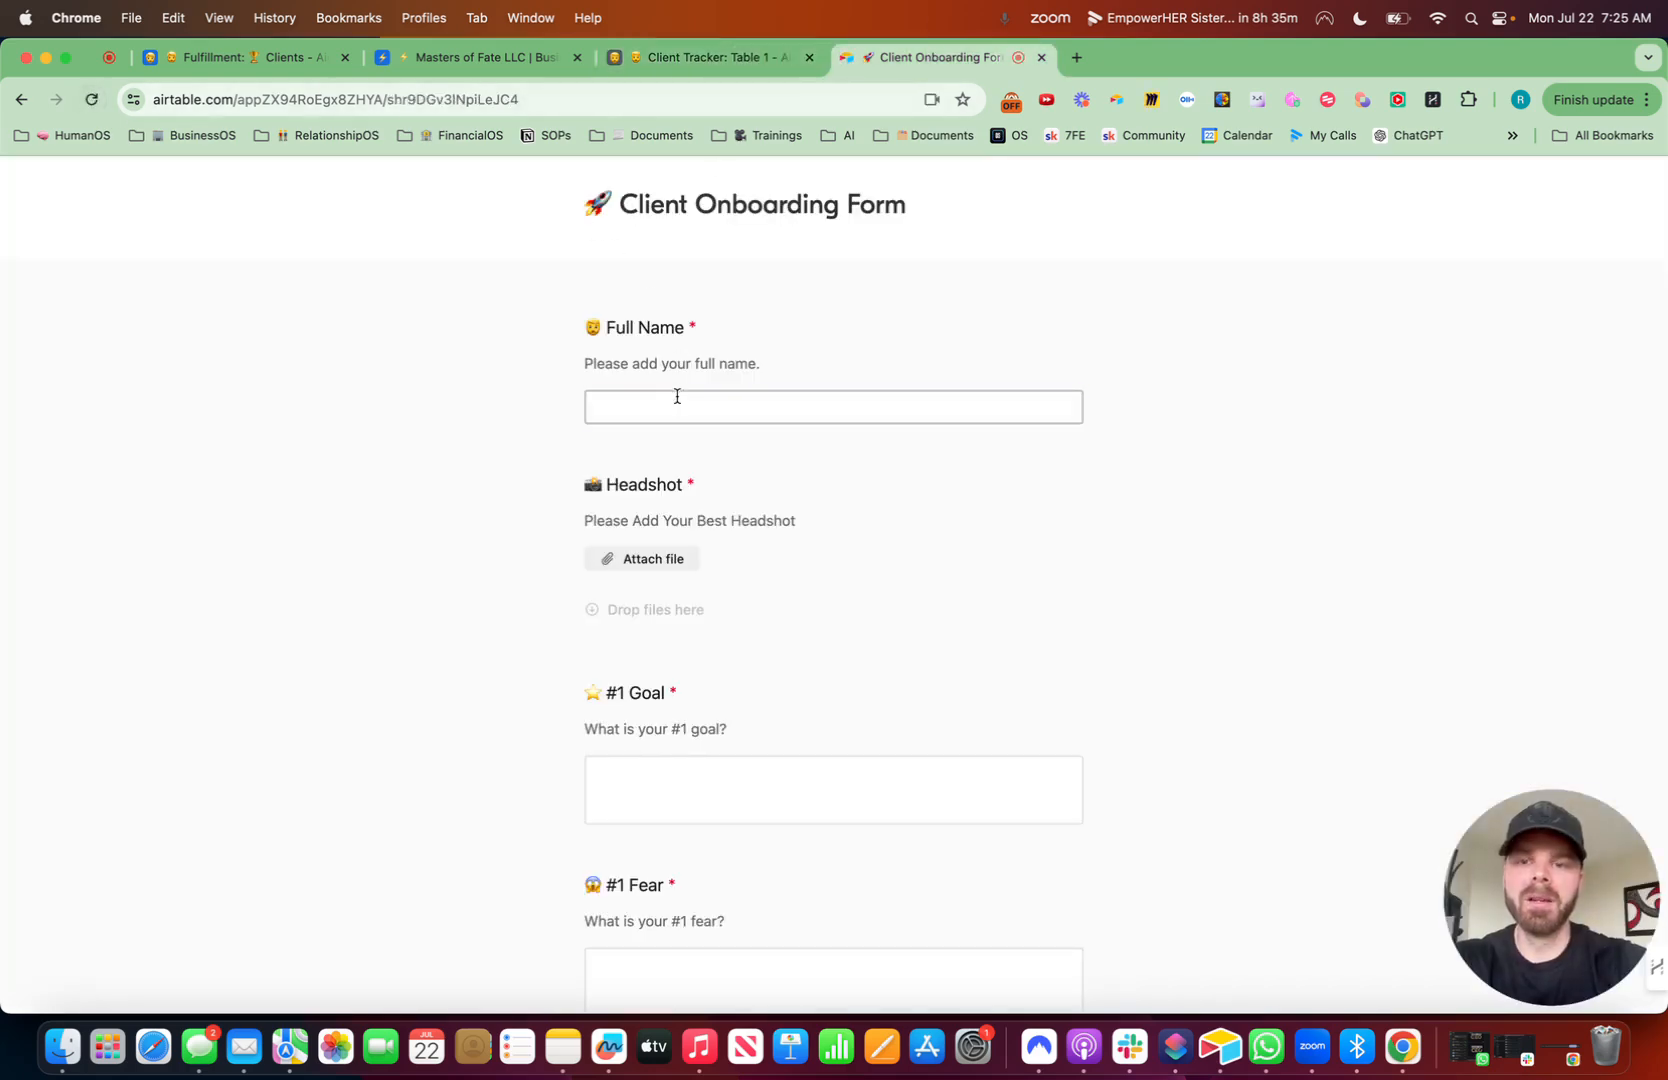
text(John Smith)
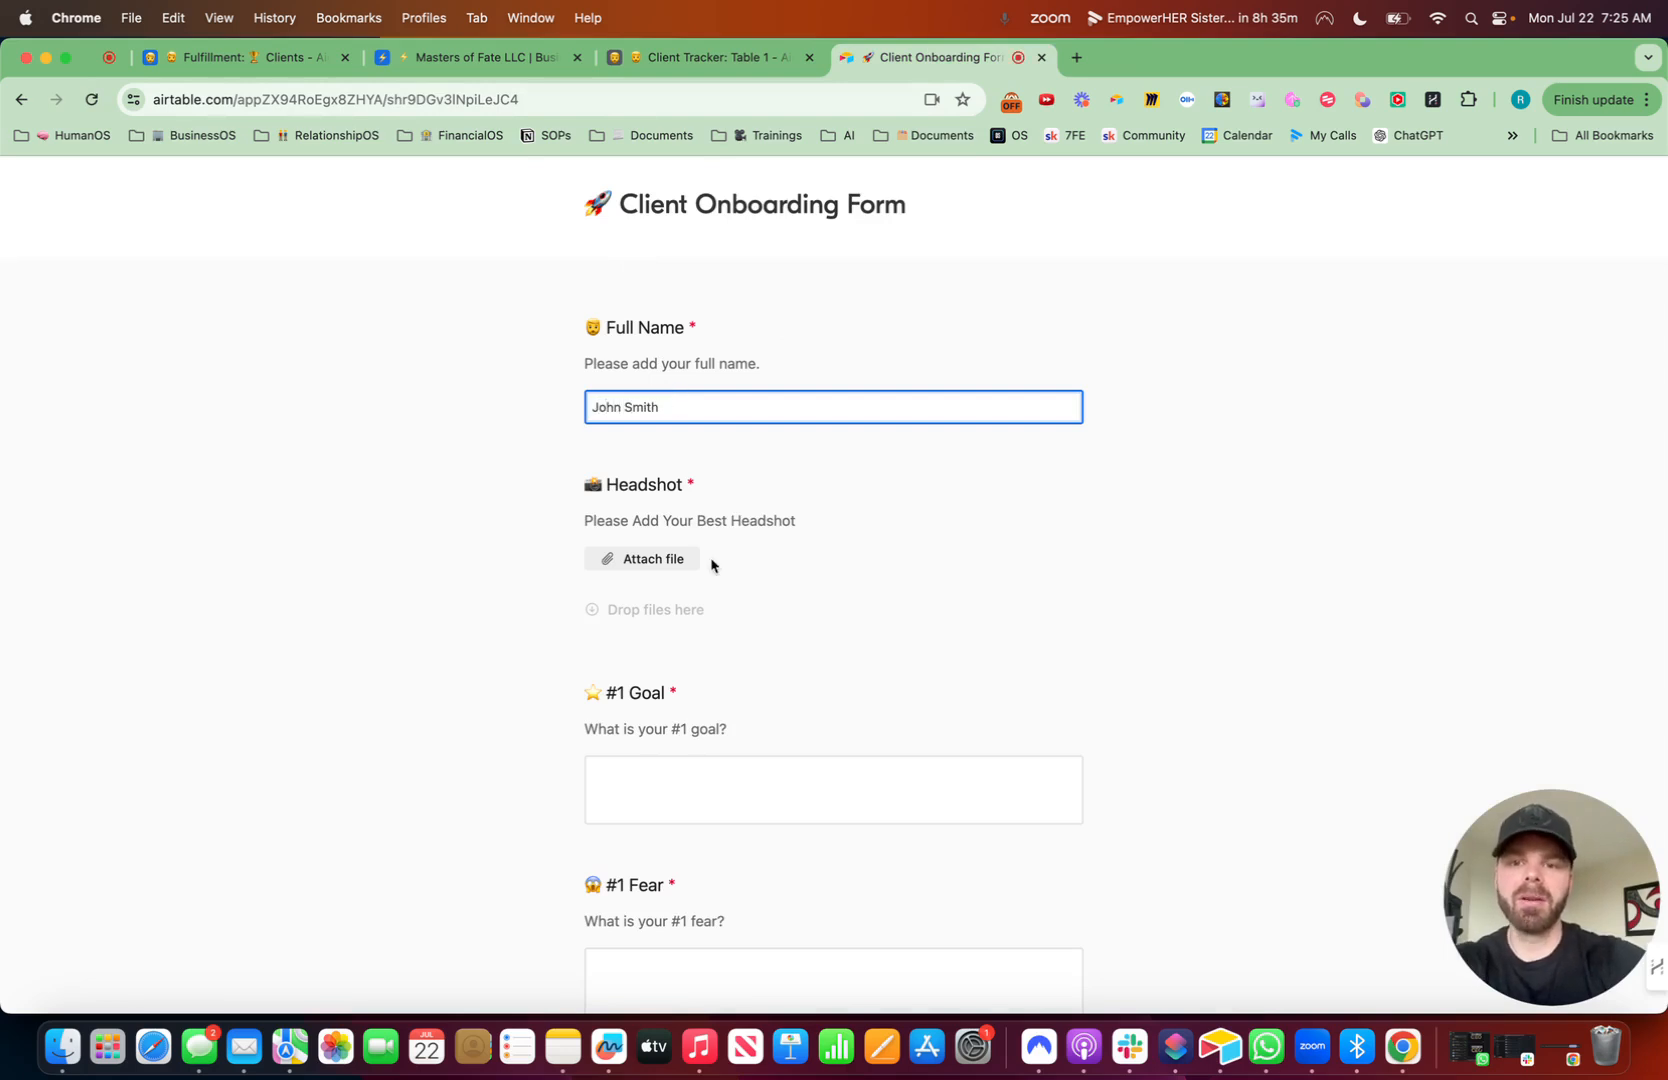
- Attach a headshot image from the Photos library to the Headshot field
click(676, 562)
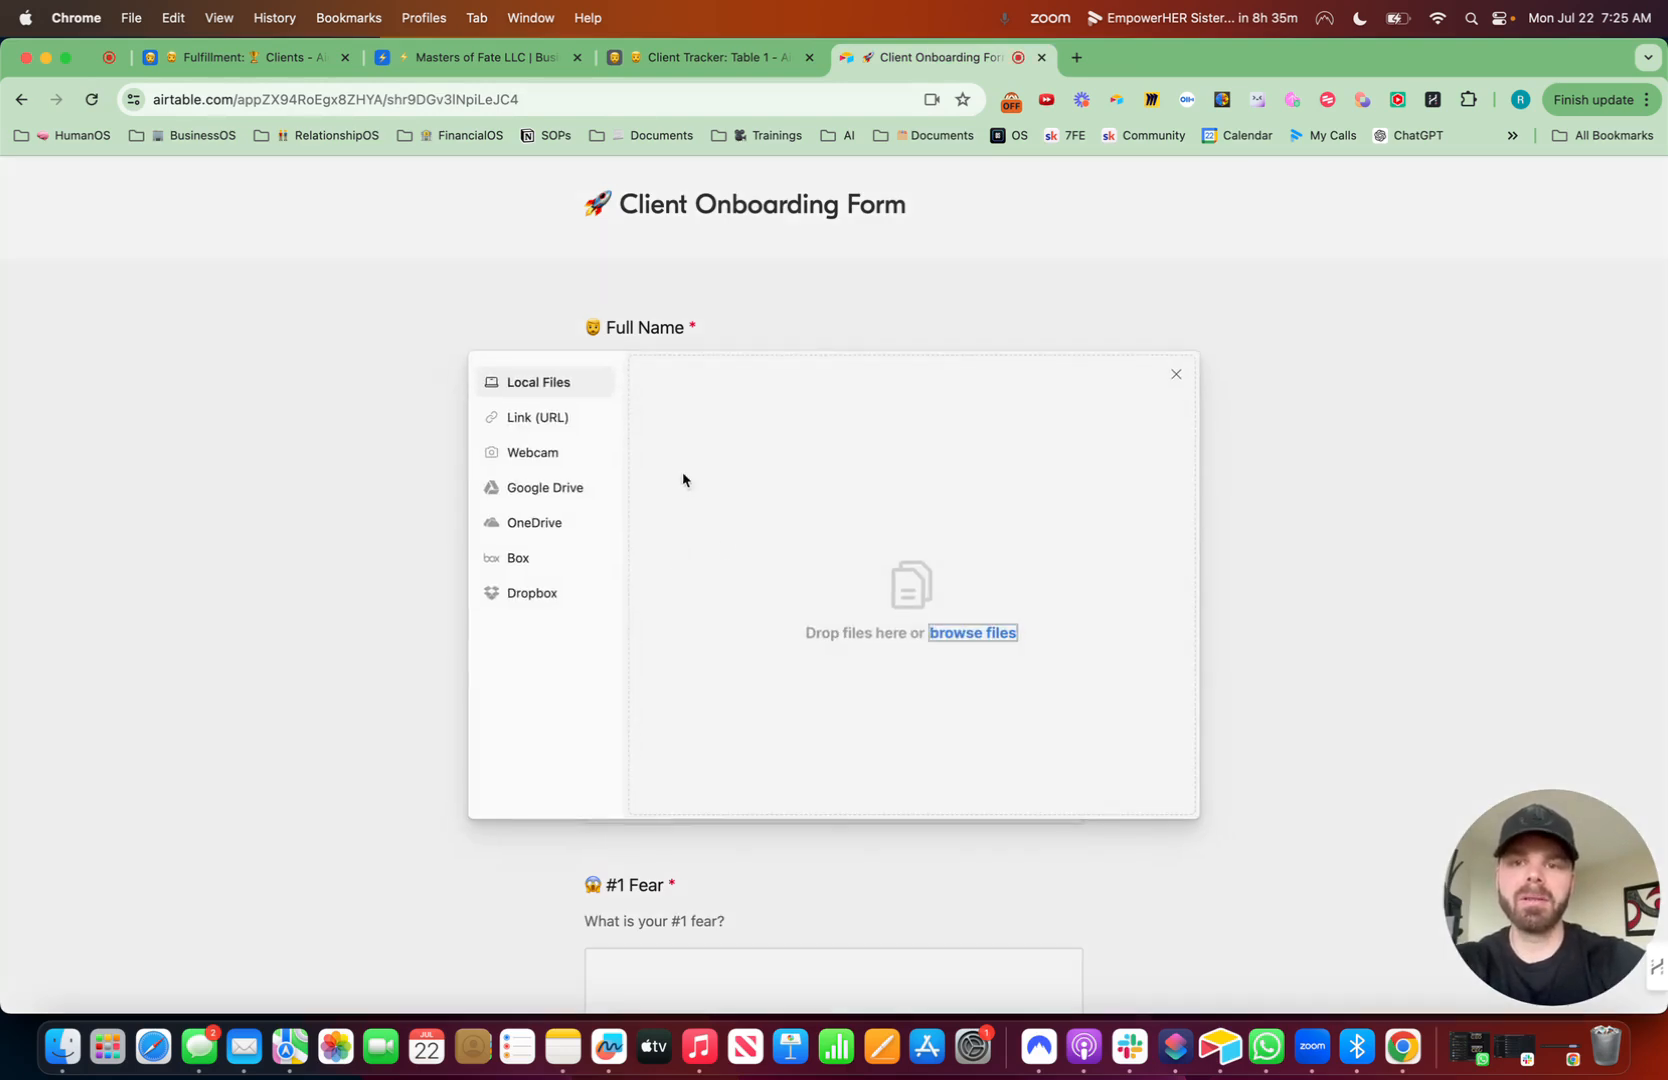
click(955, 635)
scroll(540, 517, down, 5)
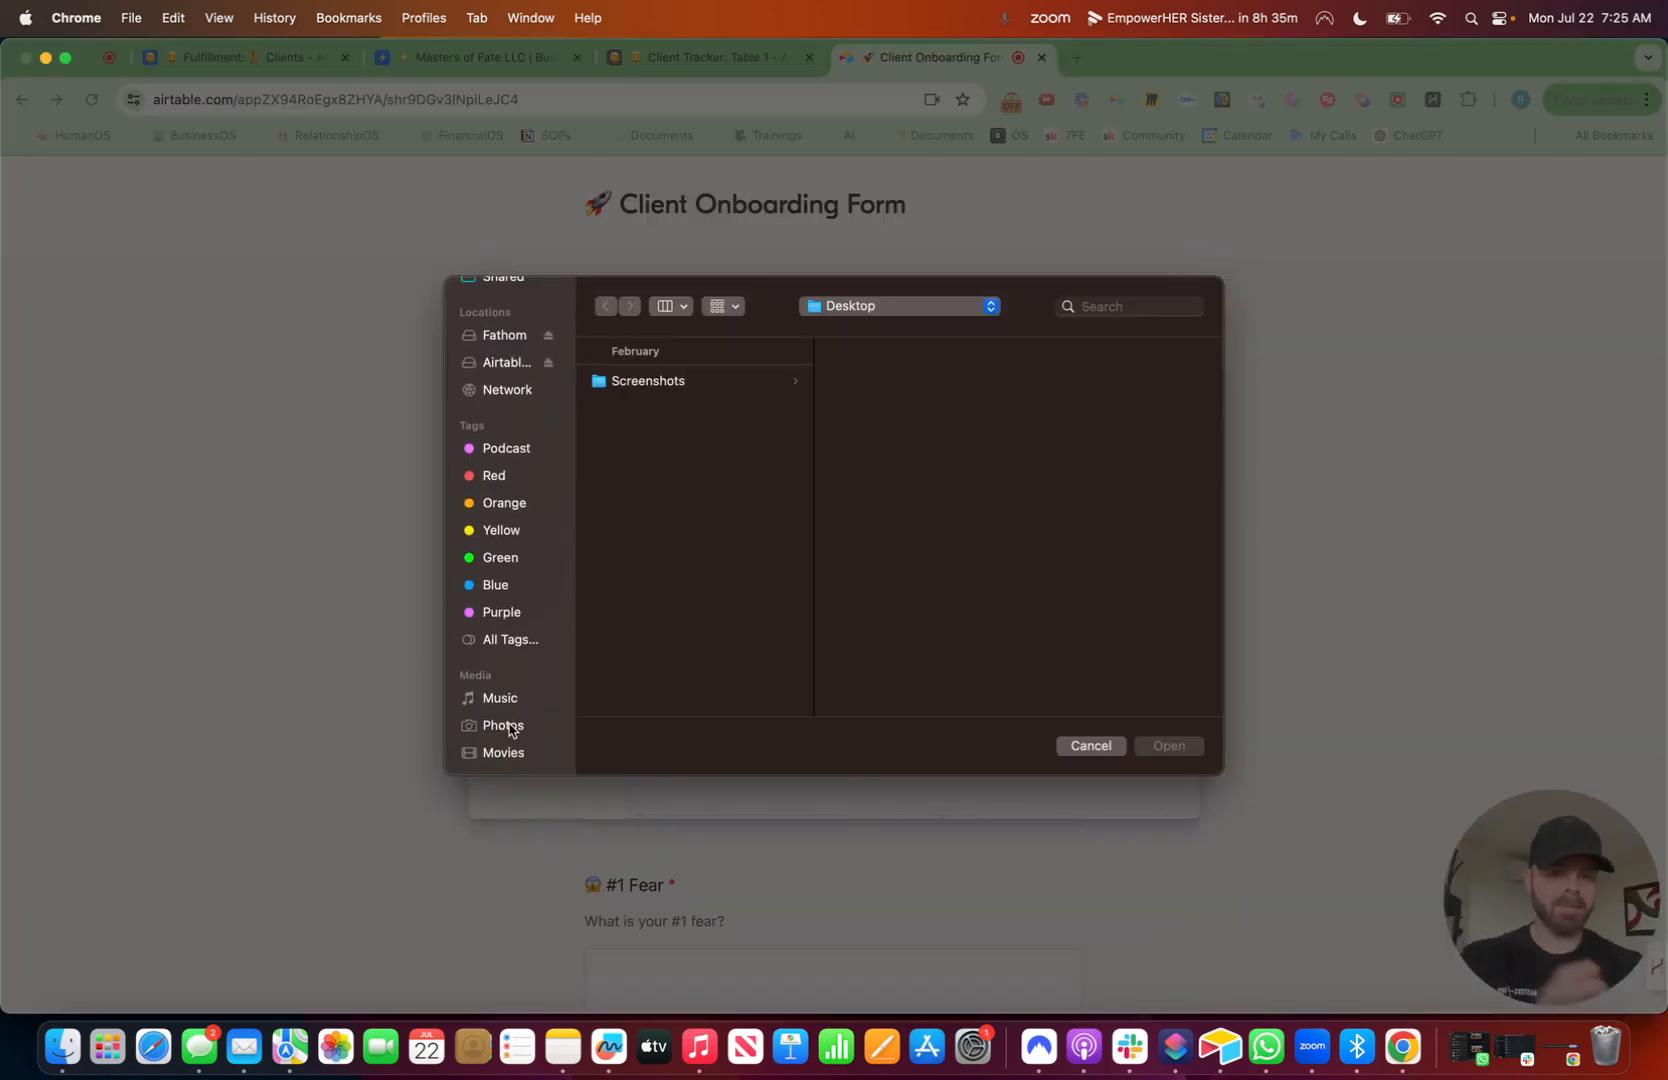
click(503, 726)
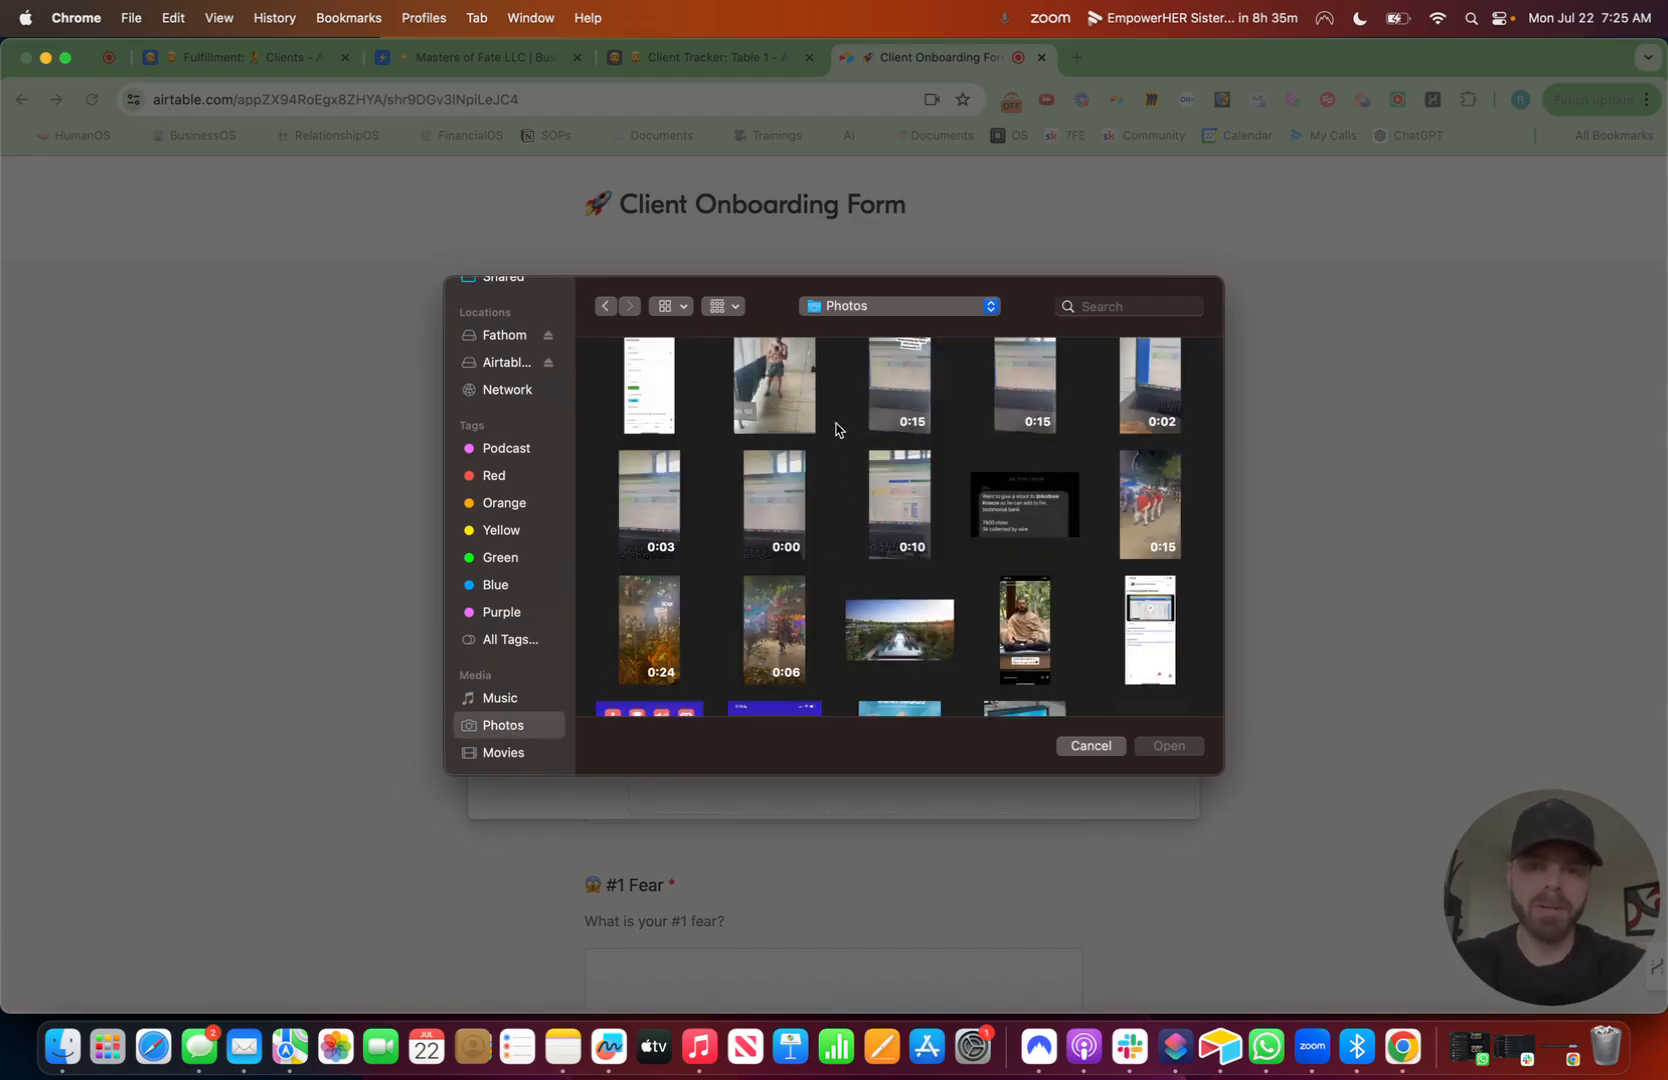
click(783, 389)
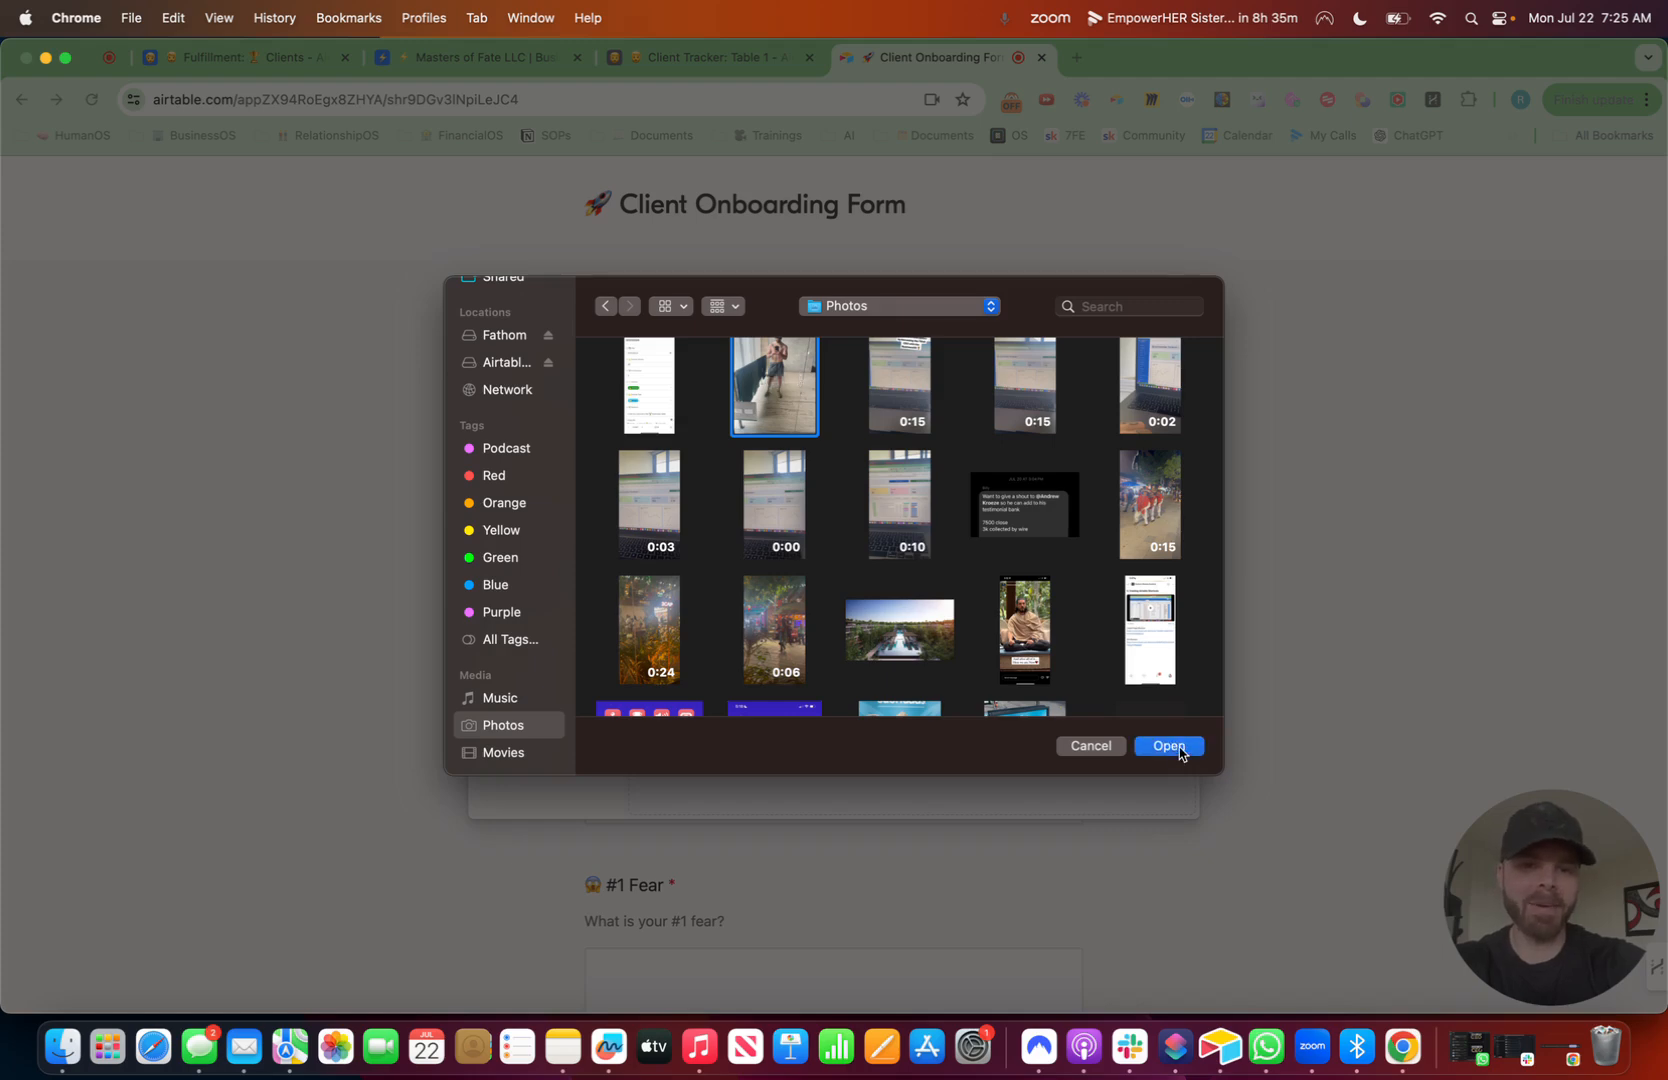
click(1169, 746)
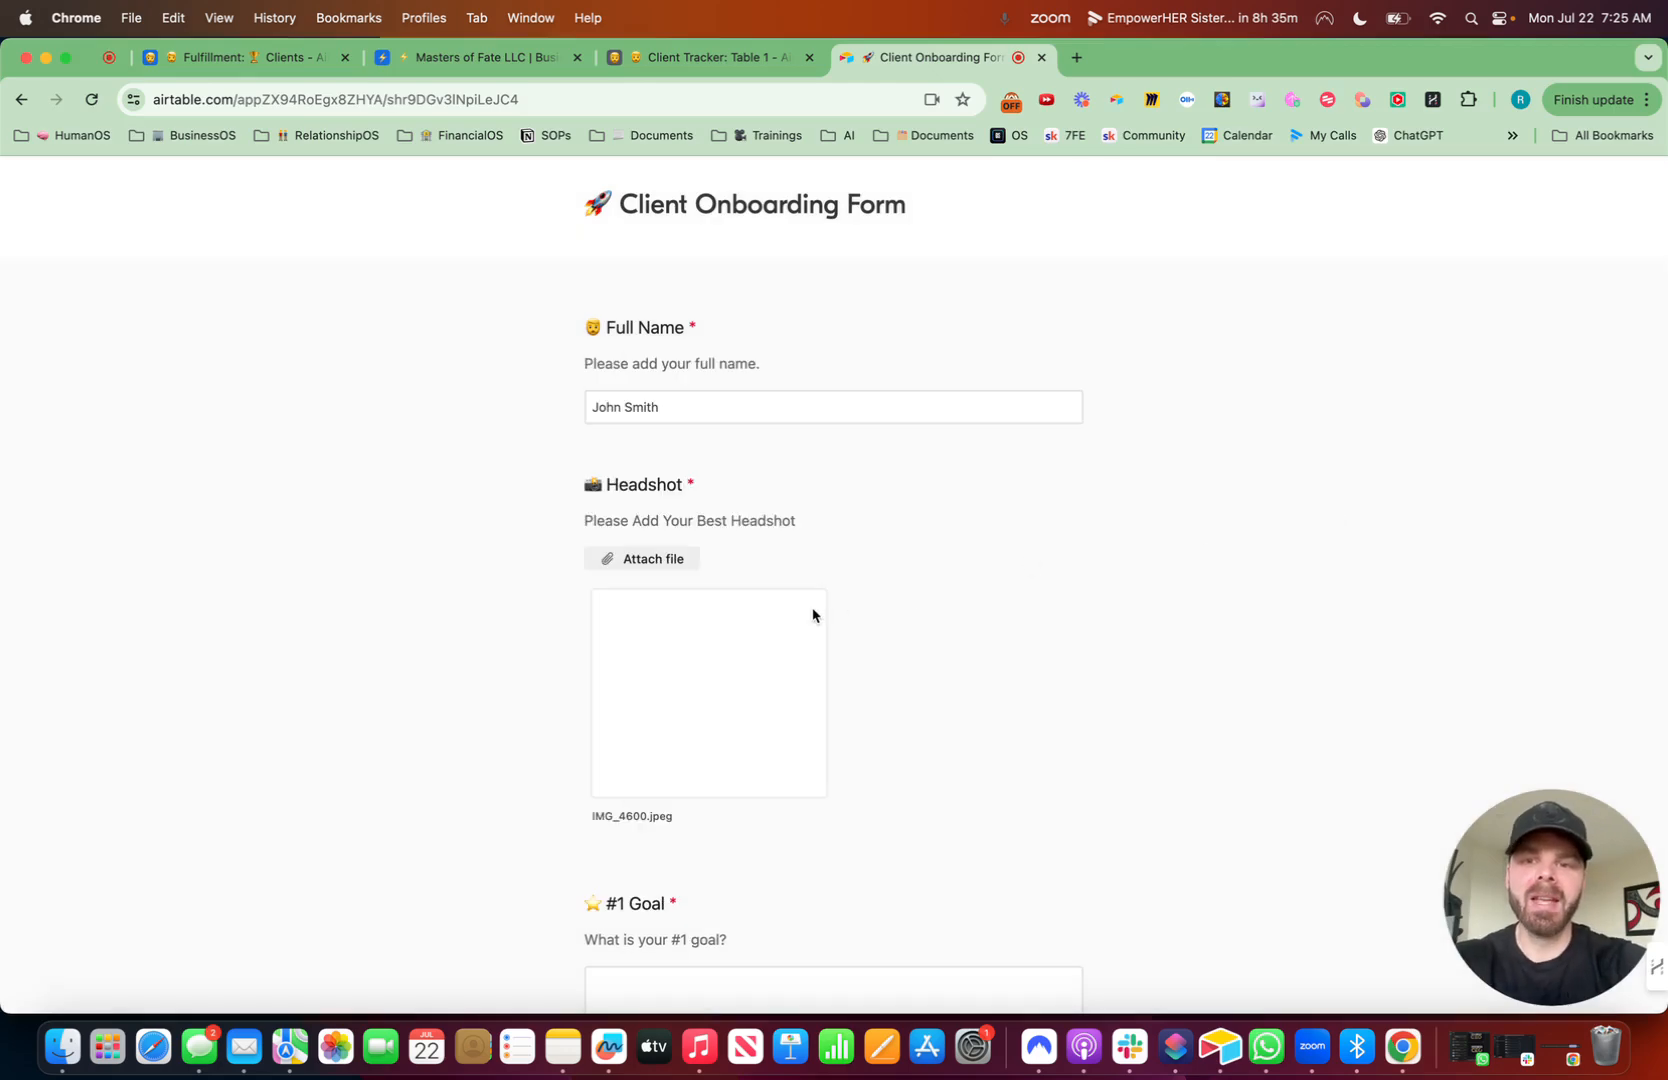
- Replace the surname in the Full Name field with a different sample last name
scroll(812, 615, down, 3)
scroll(793, 559, up, 3)
drag(703, 412, 640, 412)
text(Carter)
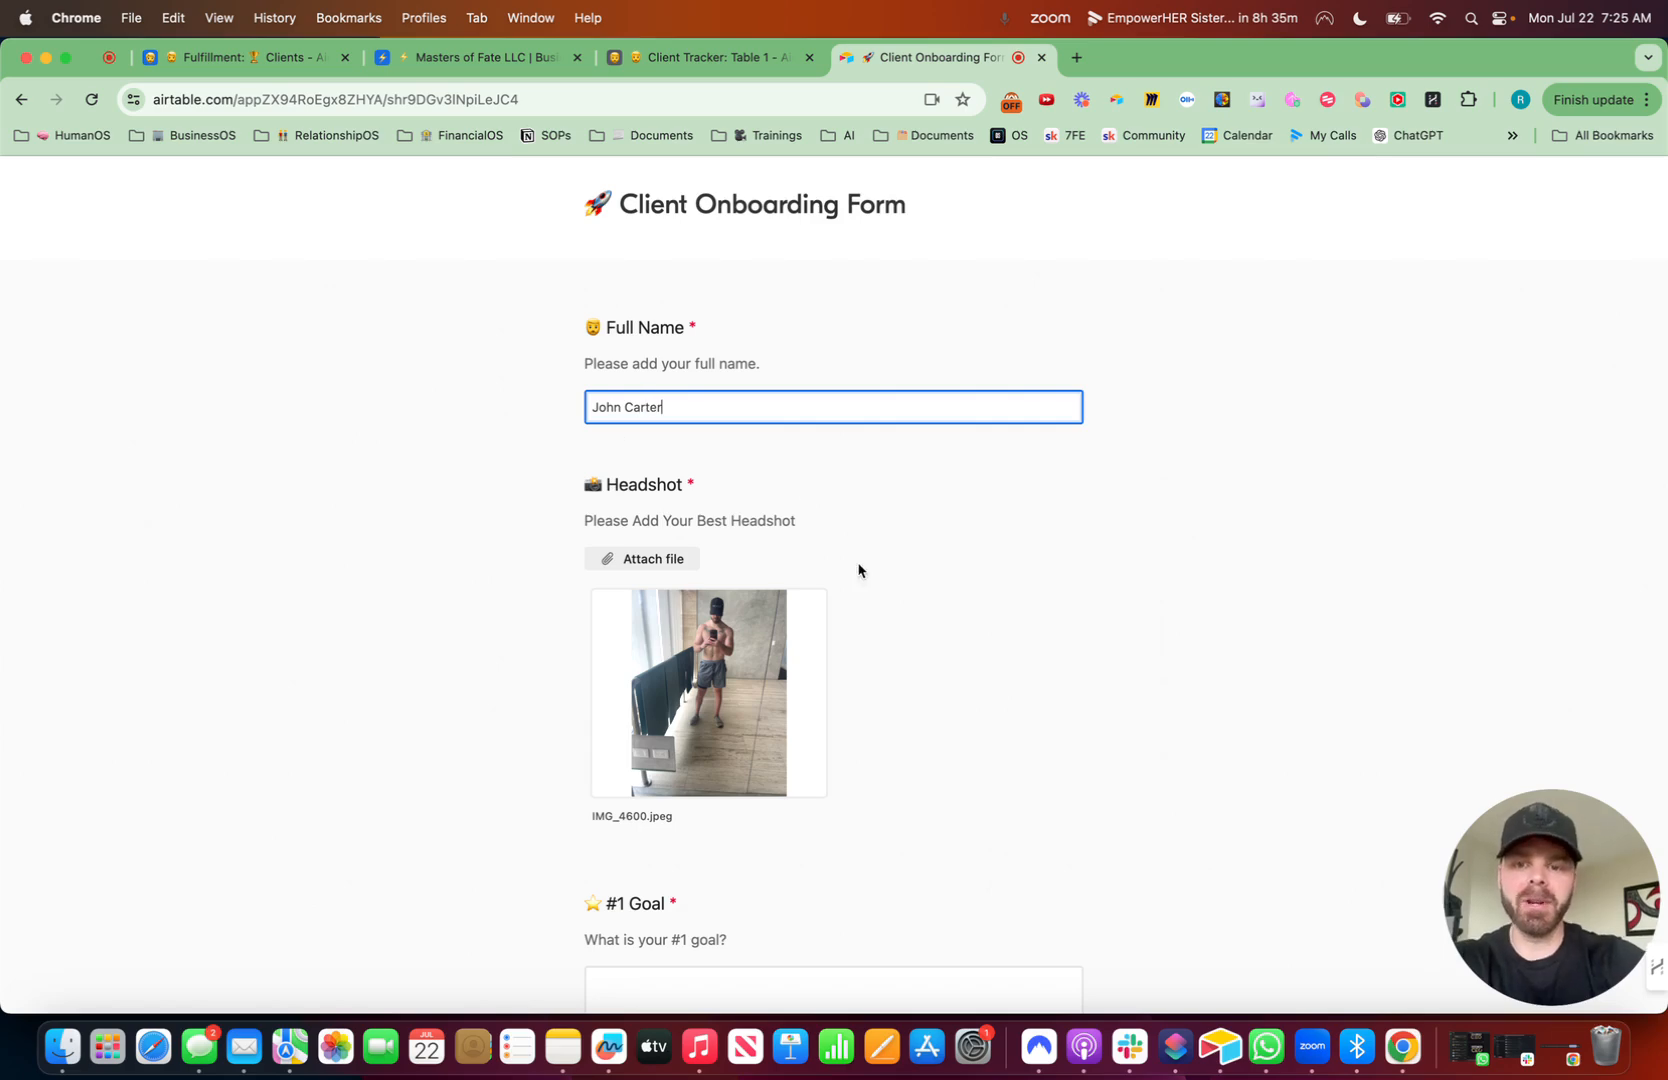
- Answer #1 Goal with "Getting shit done" and #1 Fear with "Overcoming my fear"
scroll(855, 566, down, 4)
click(732, 590)
text(Getting shit d)
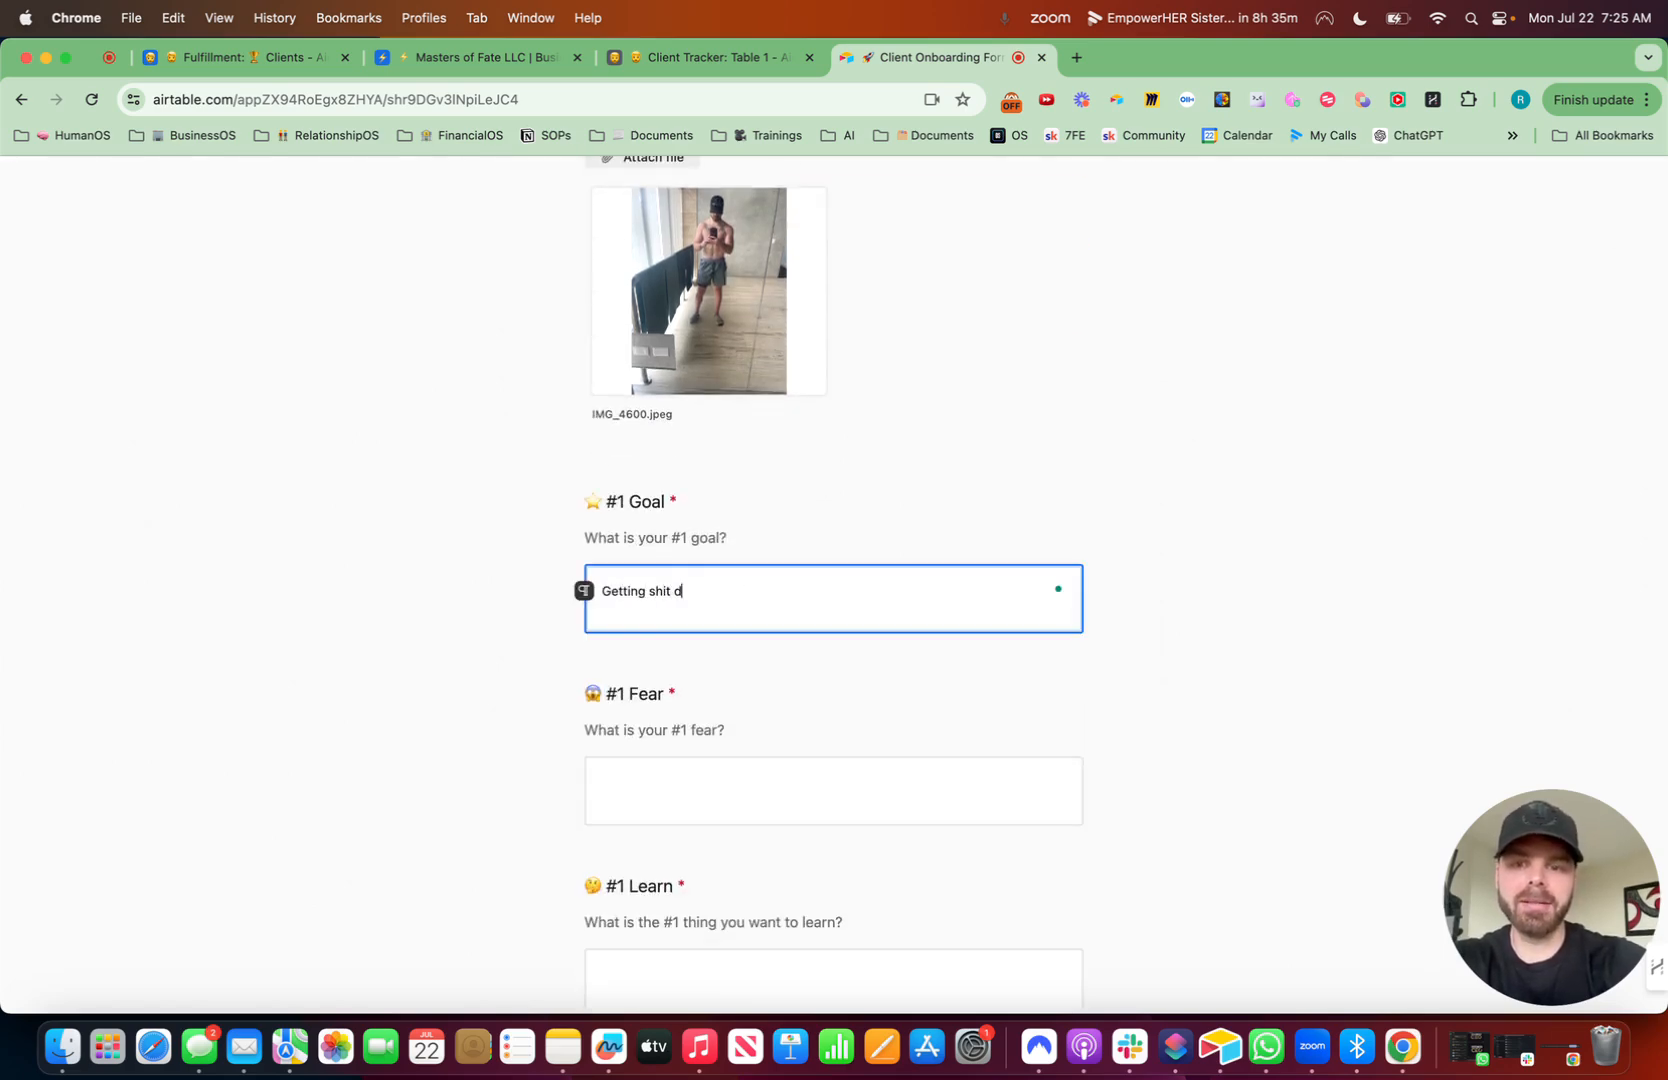
click(660, 808)
text(Overcoming my fear)
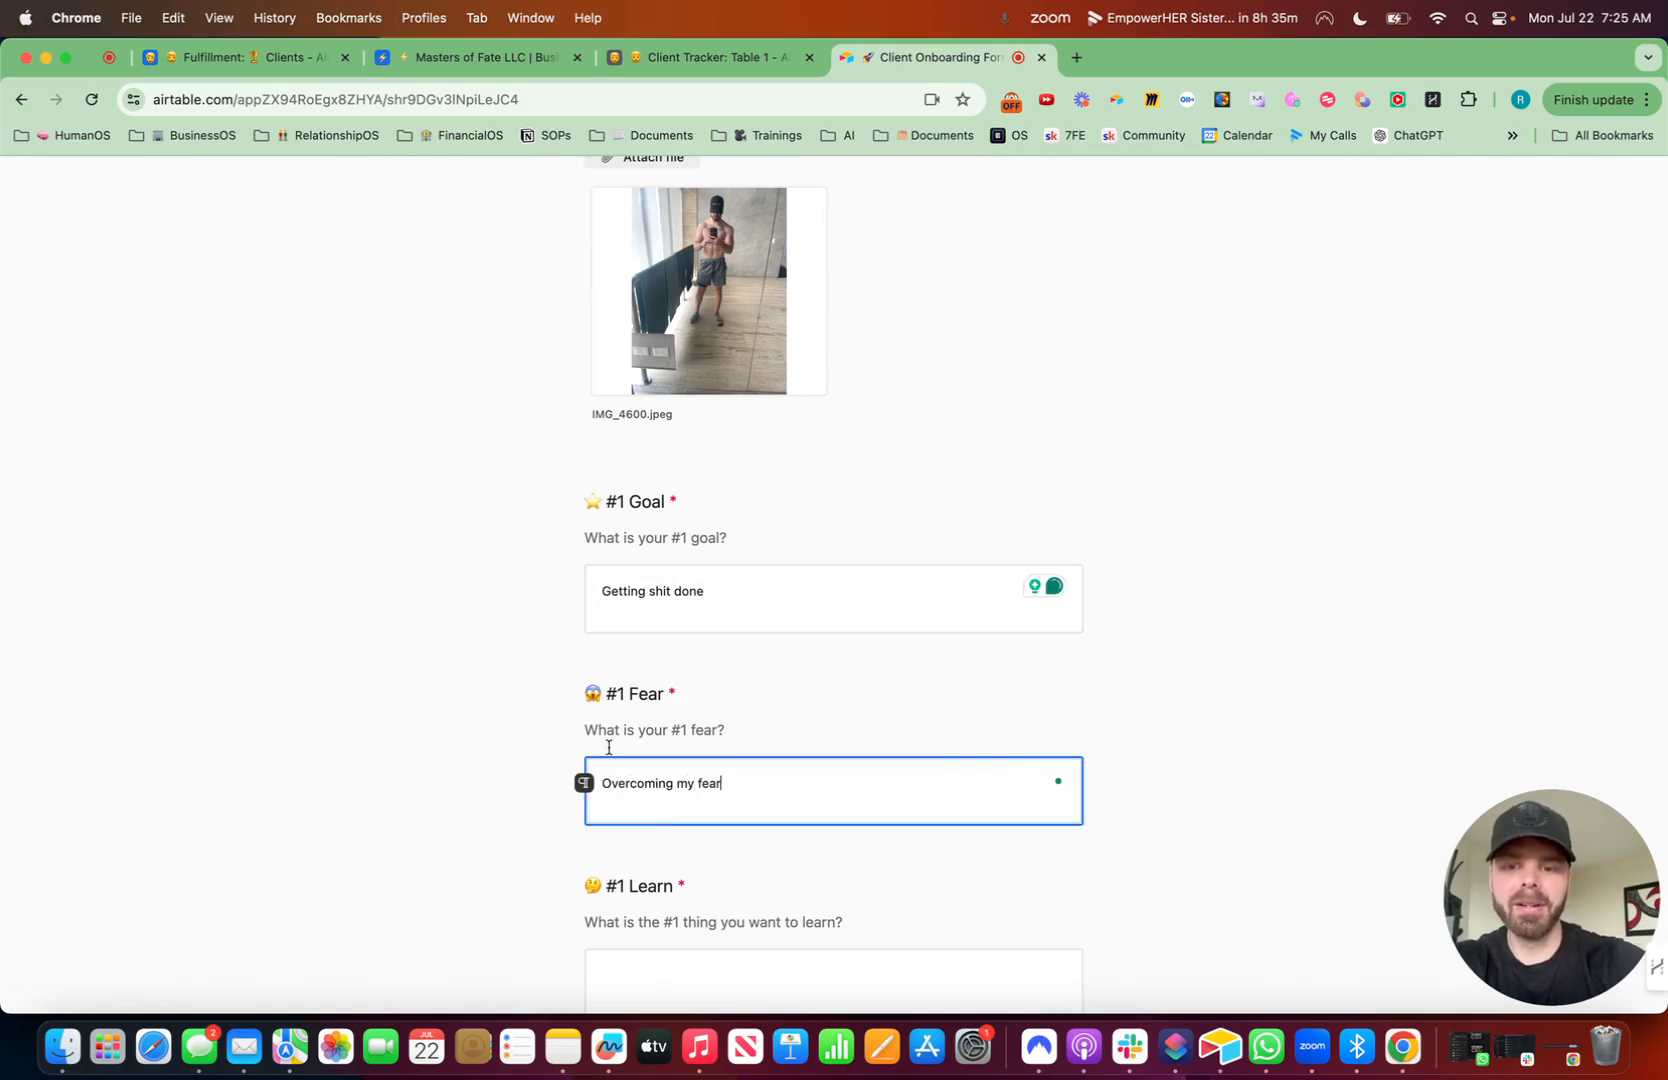
- Answer #1 Learn with "everything you know" and #1 Roadblock with "things getting in the way"
scroll(666, 711, down, 3)
click(680, 616)
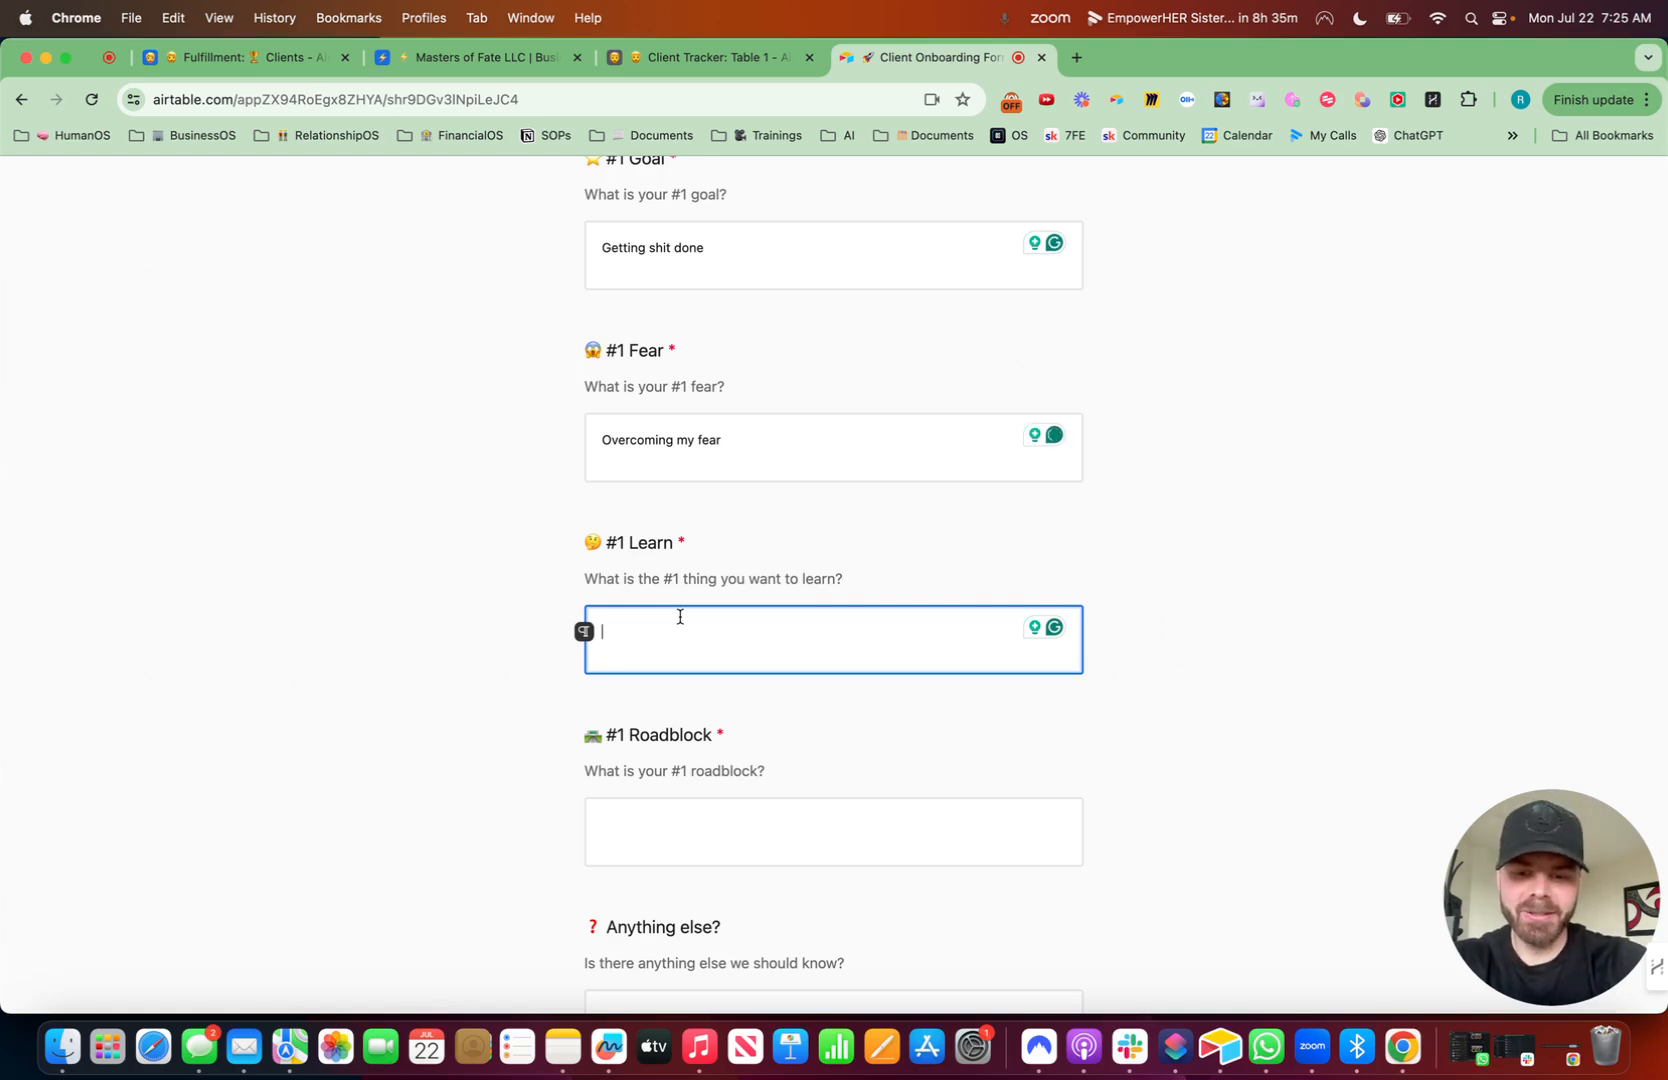
text(everything you know)
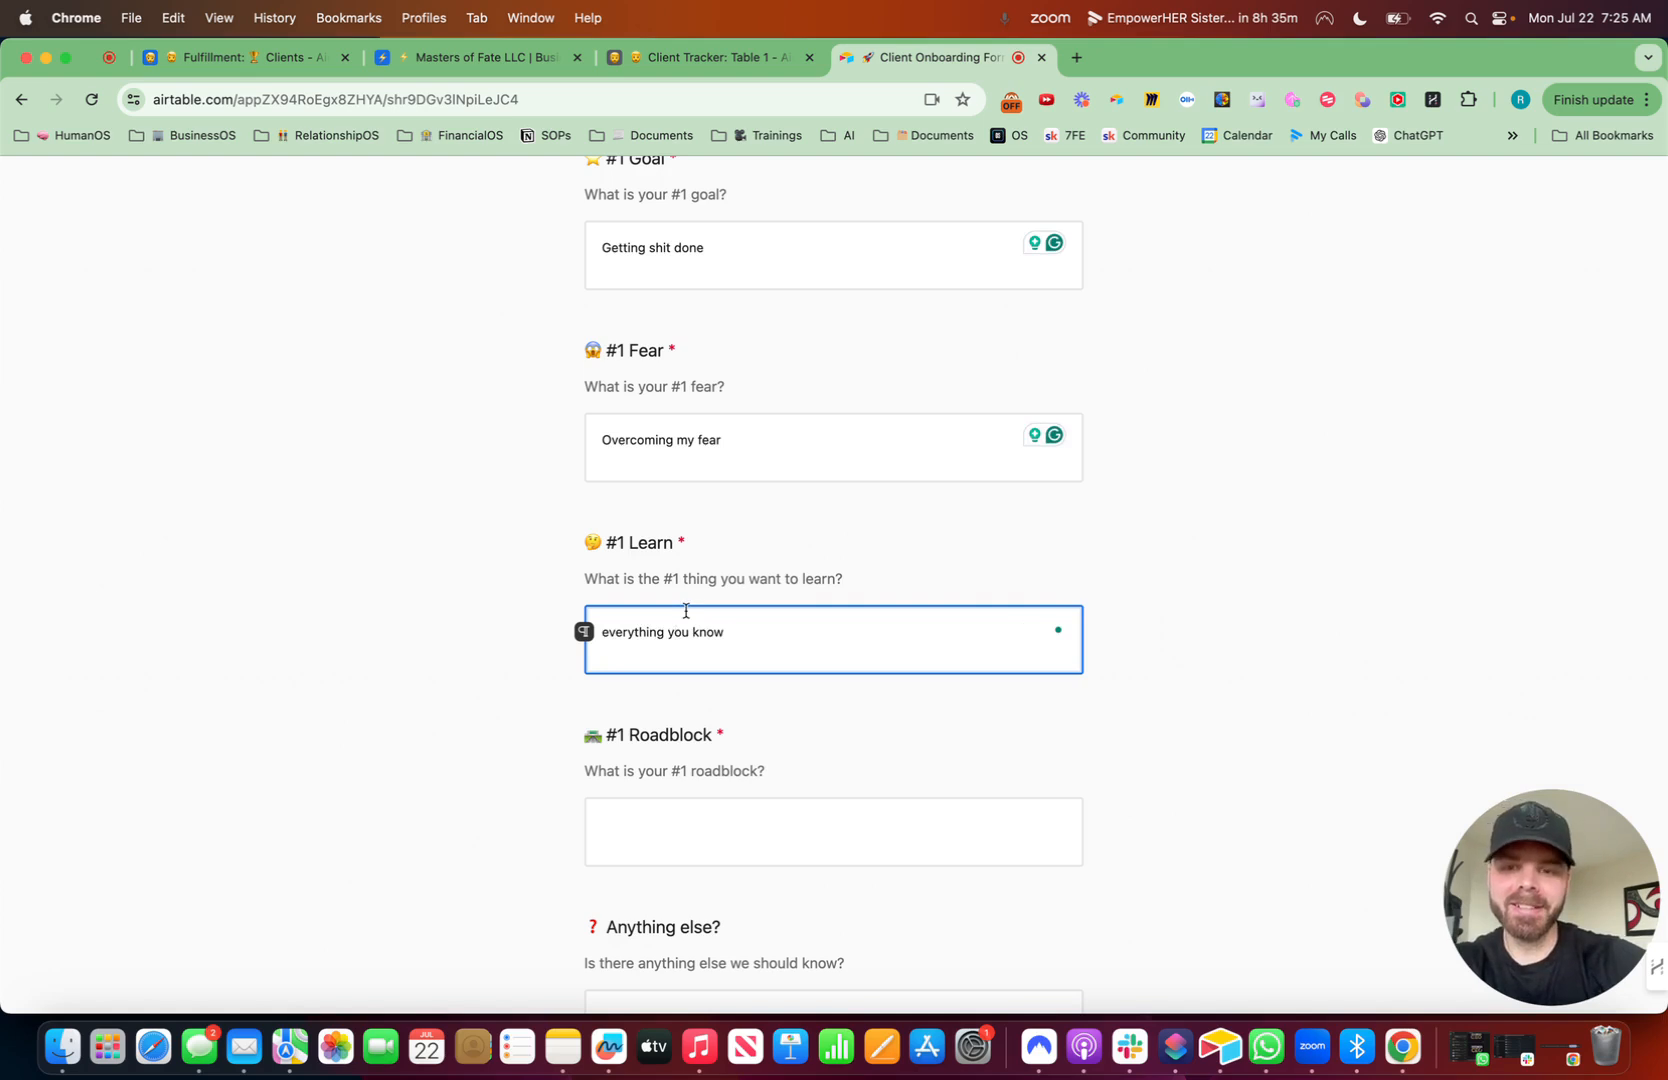
scroll(686, 610, down, 2)
click(685, 596)
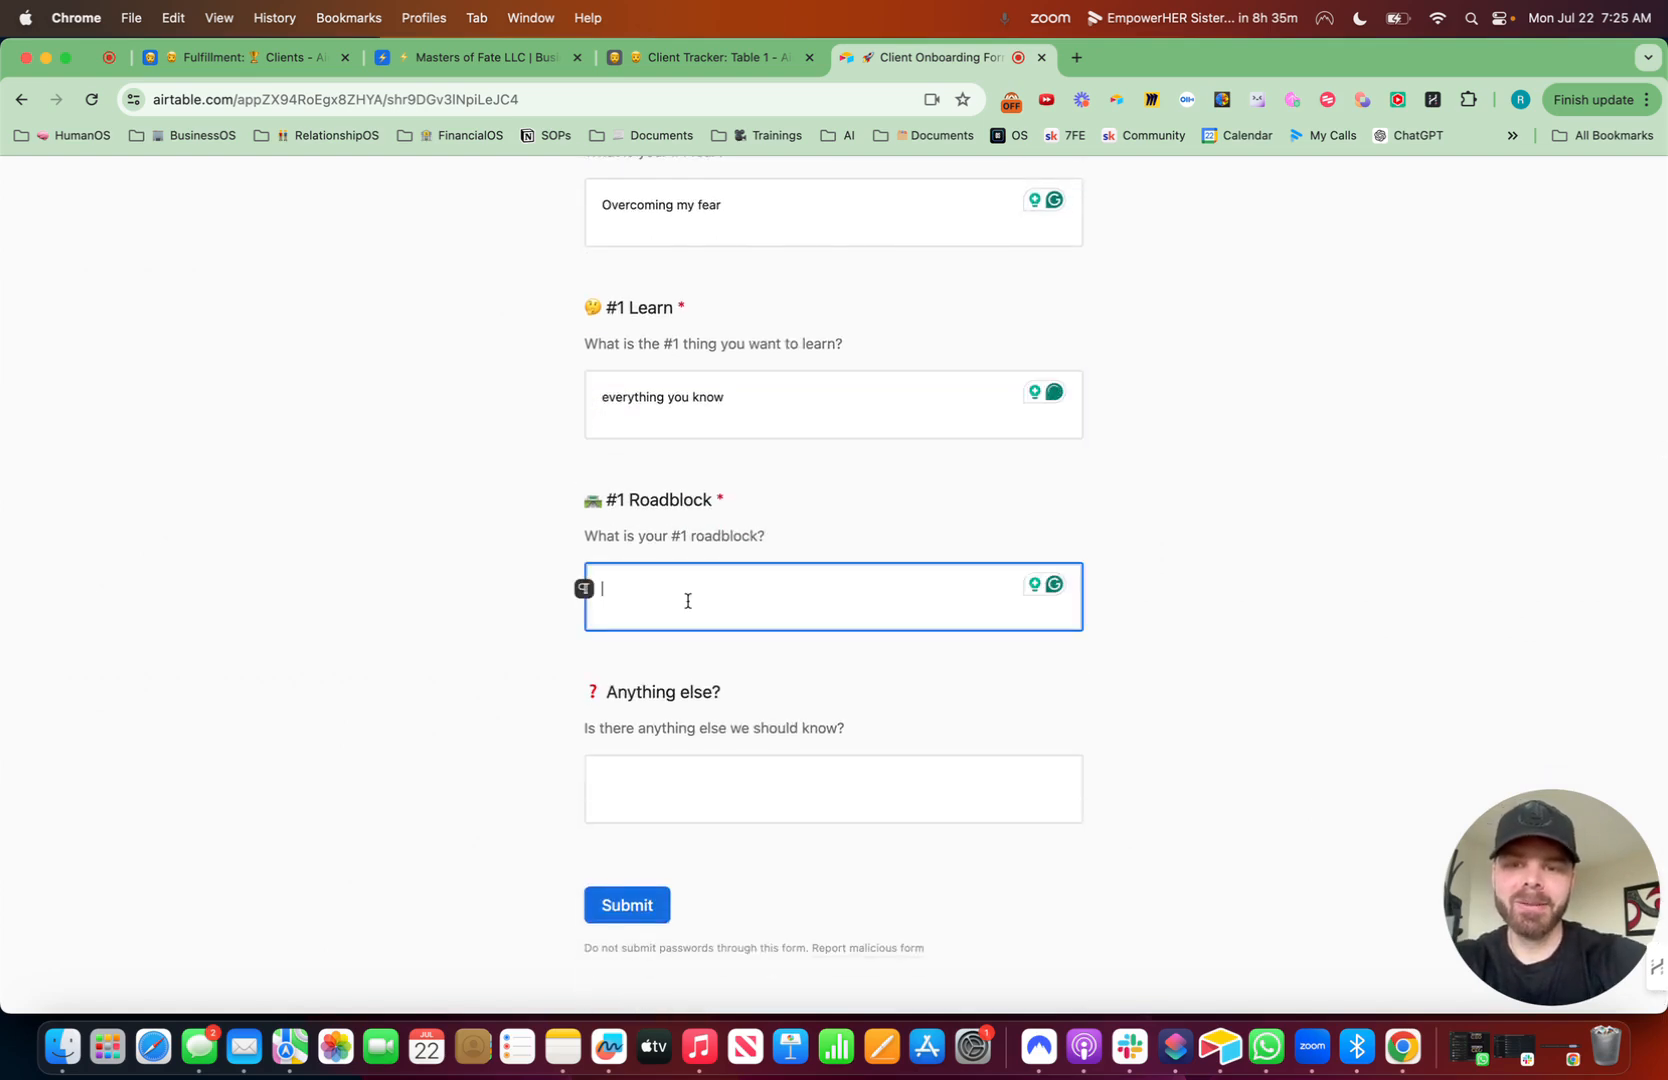
text(things getting in the way)
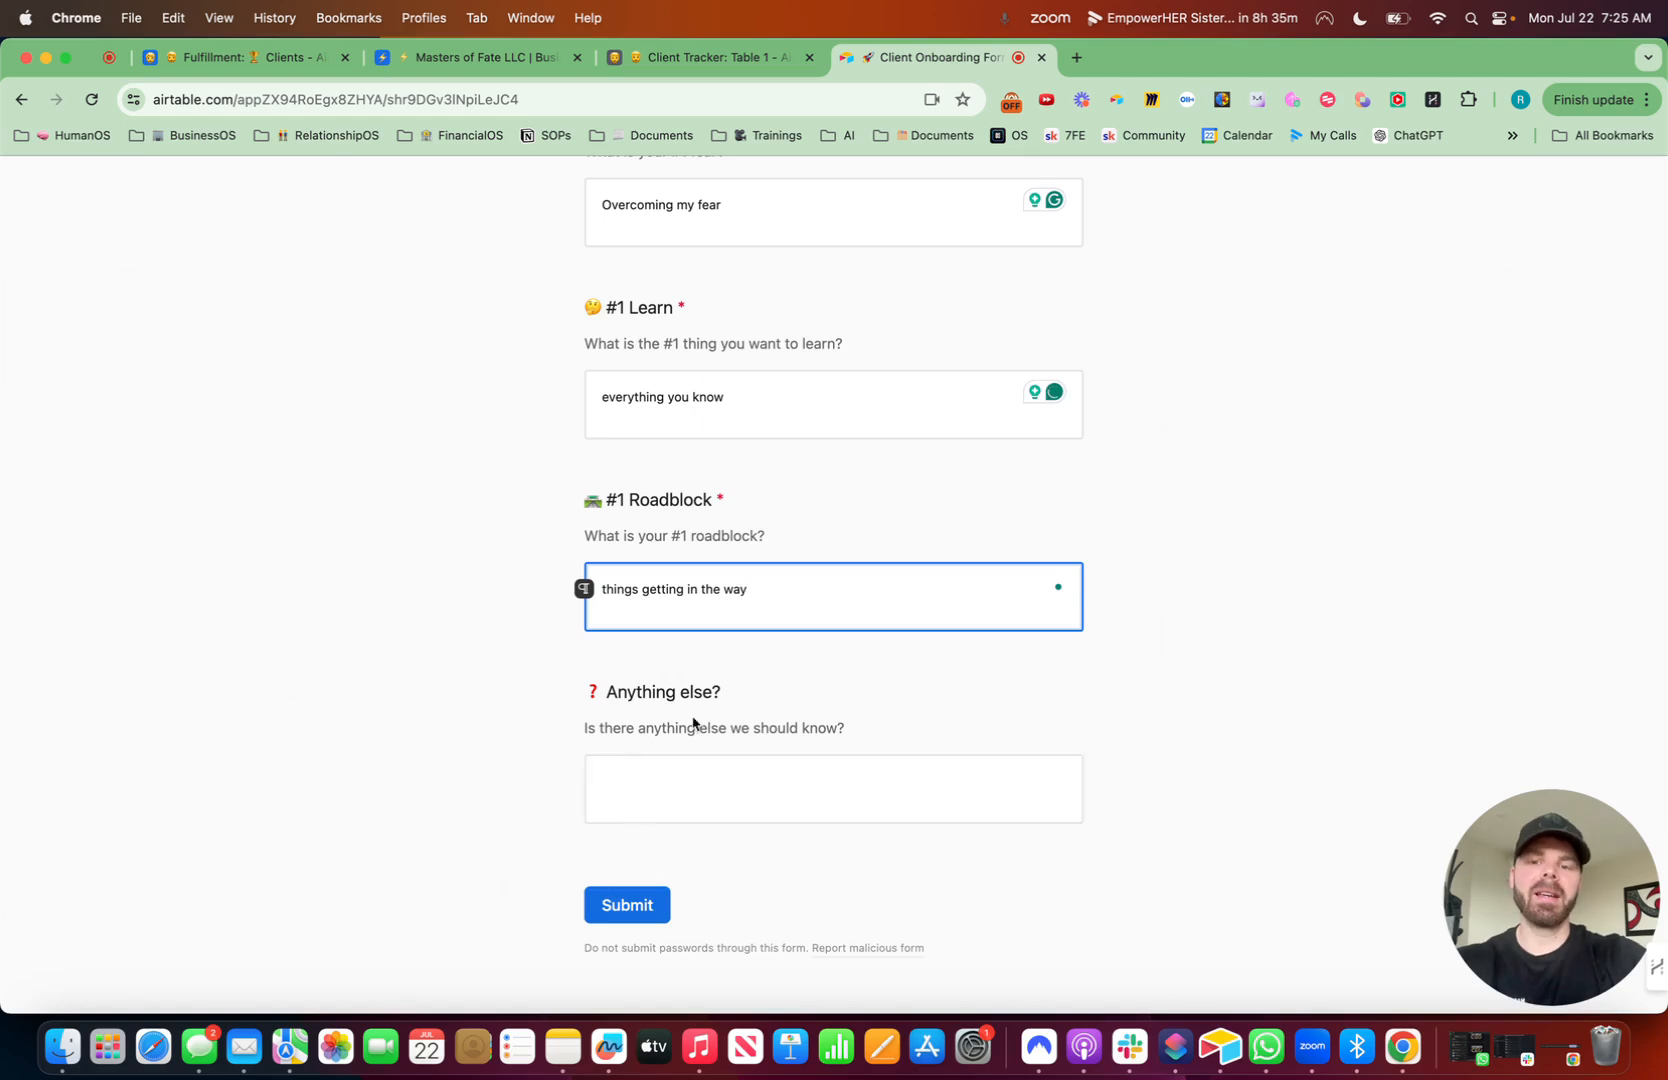
- Submit the form and review the new record in the Client Tracker grid view
click(644, 906)
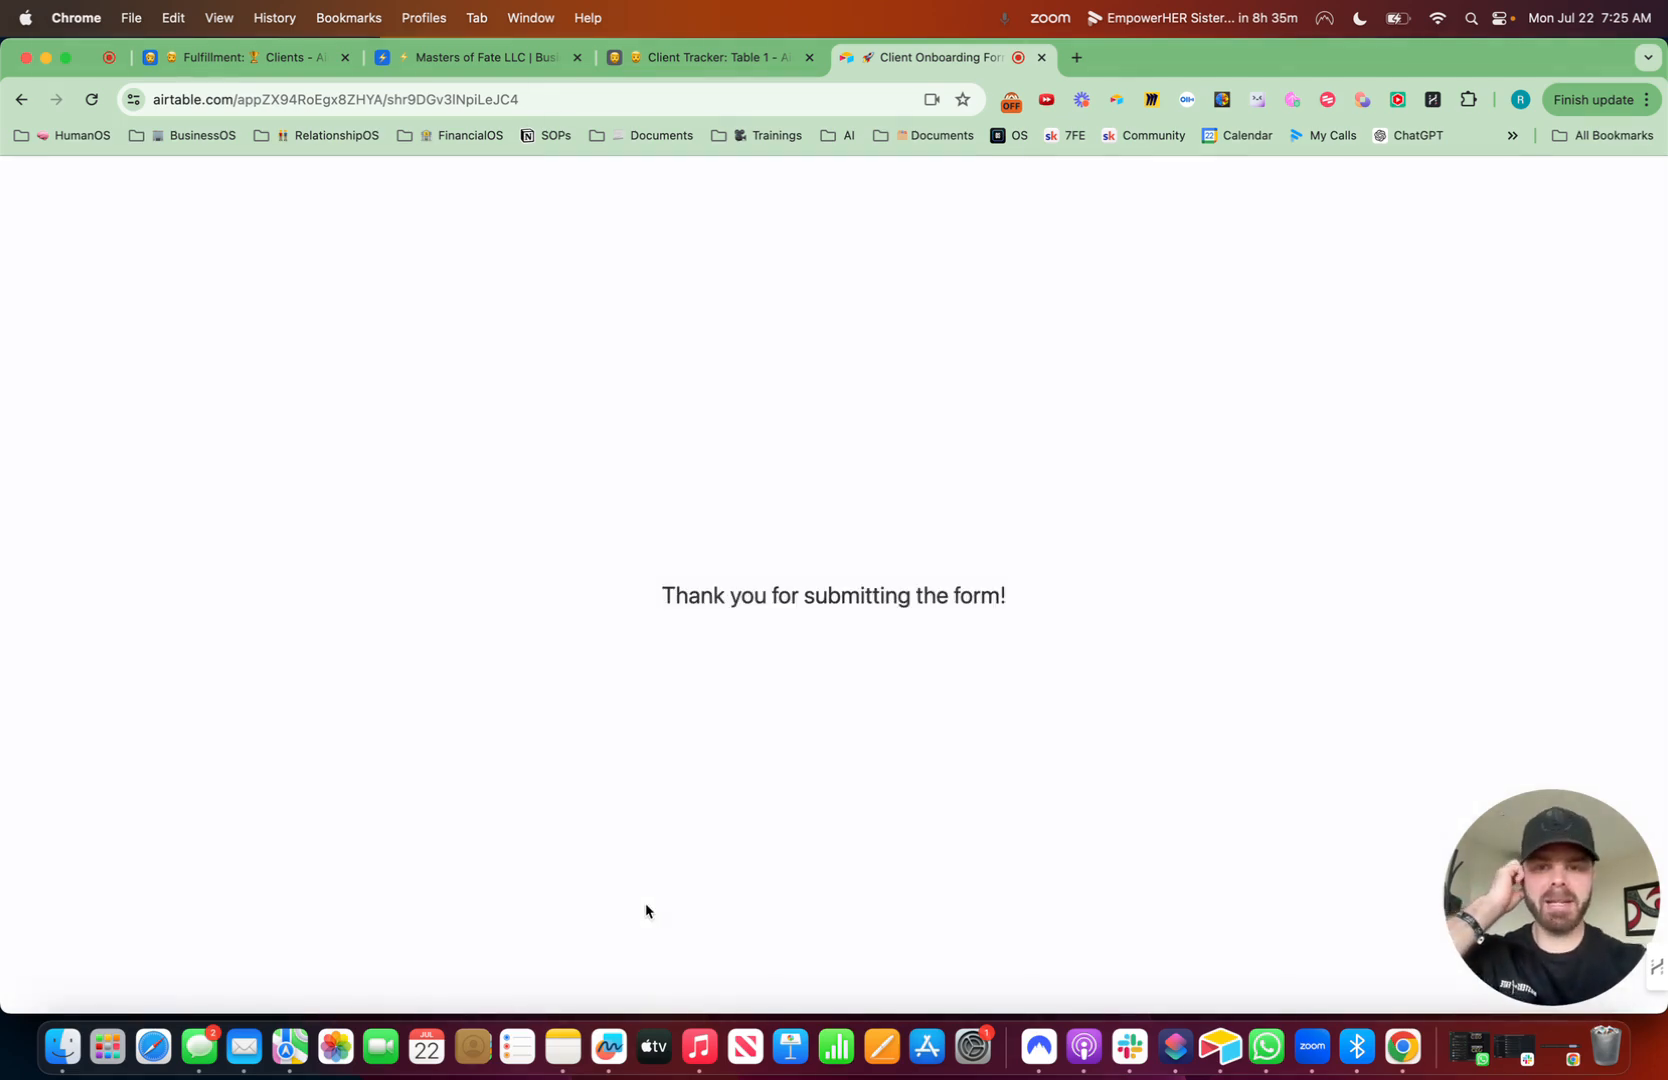
click(669, 62)
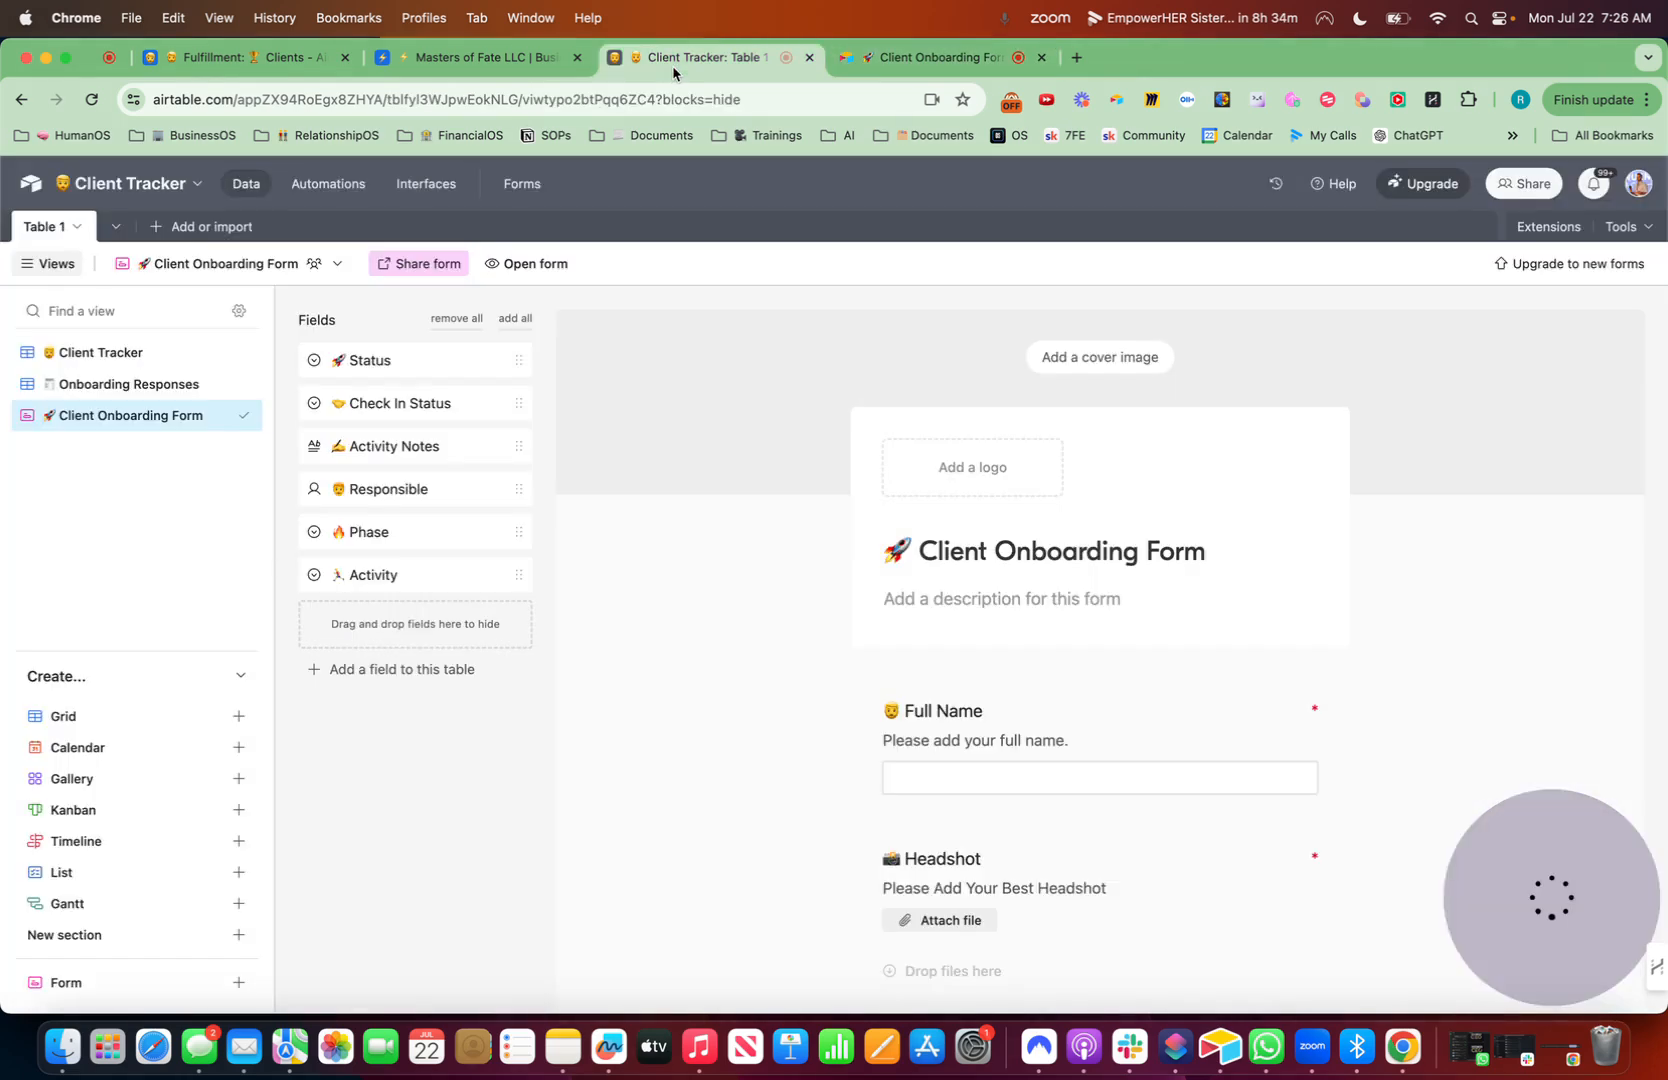
click(104, 355)
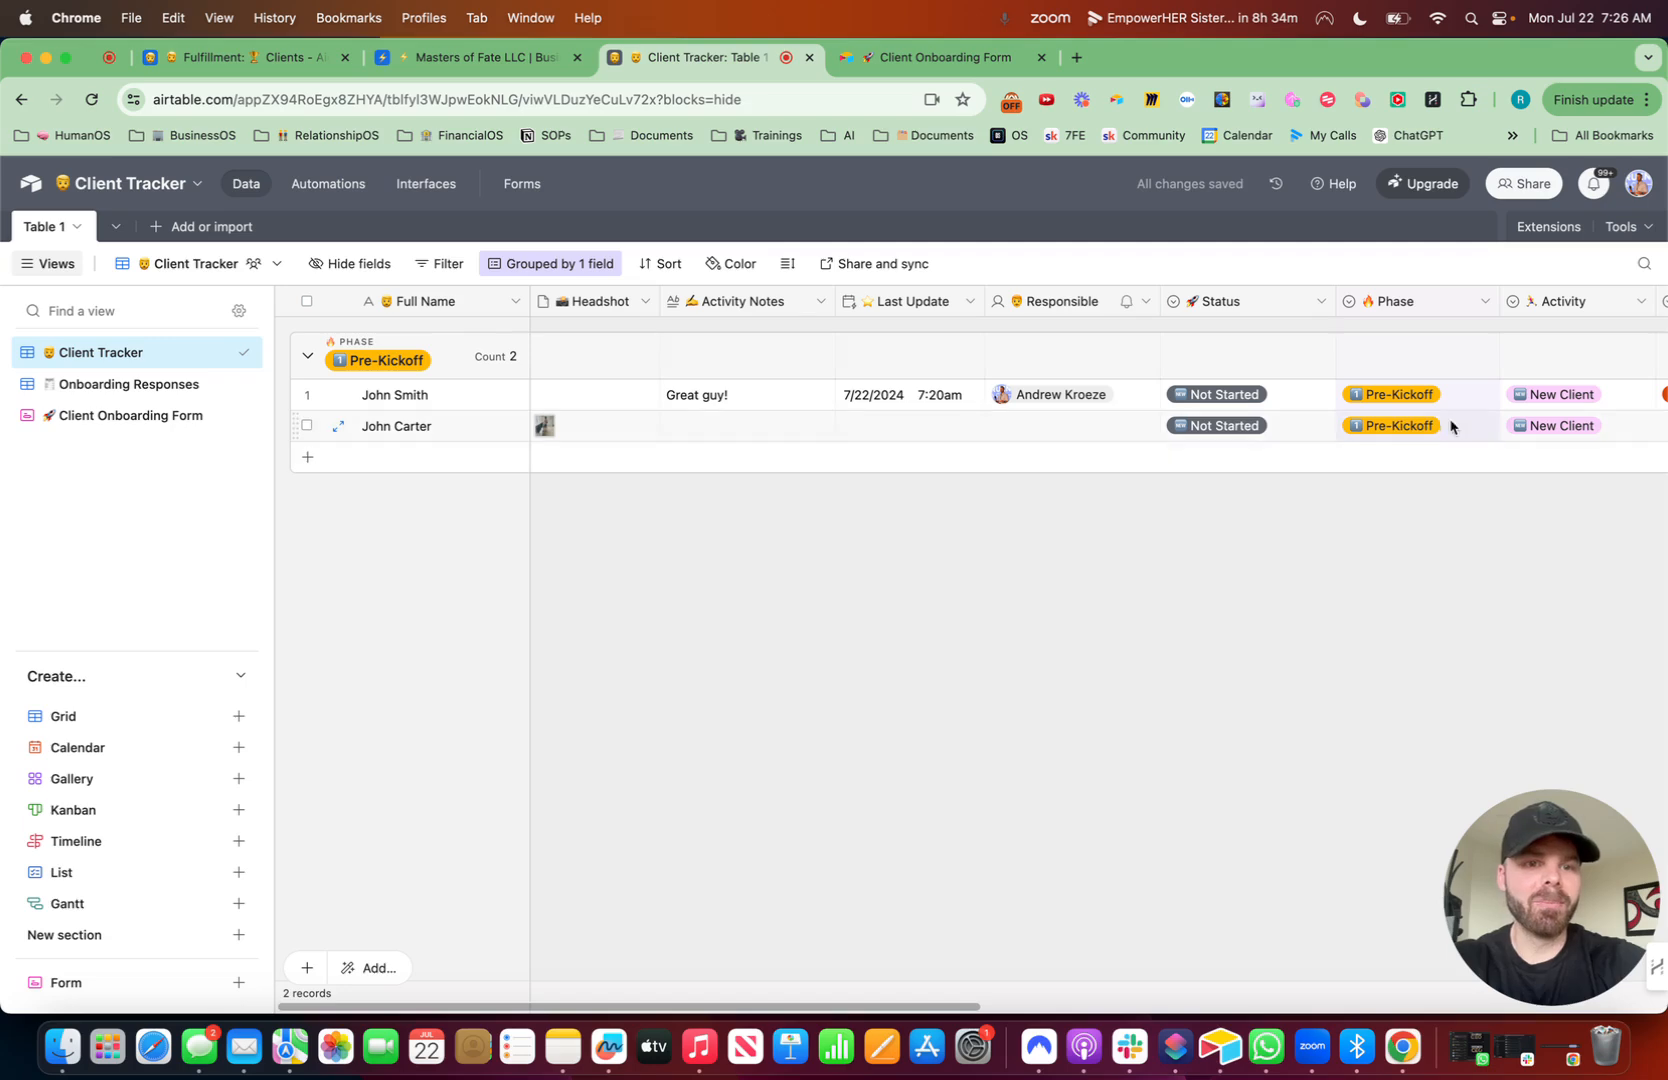
scroll(1403, 432, right, 3)
scroll(1403, 432, right, 1)
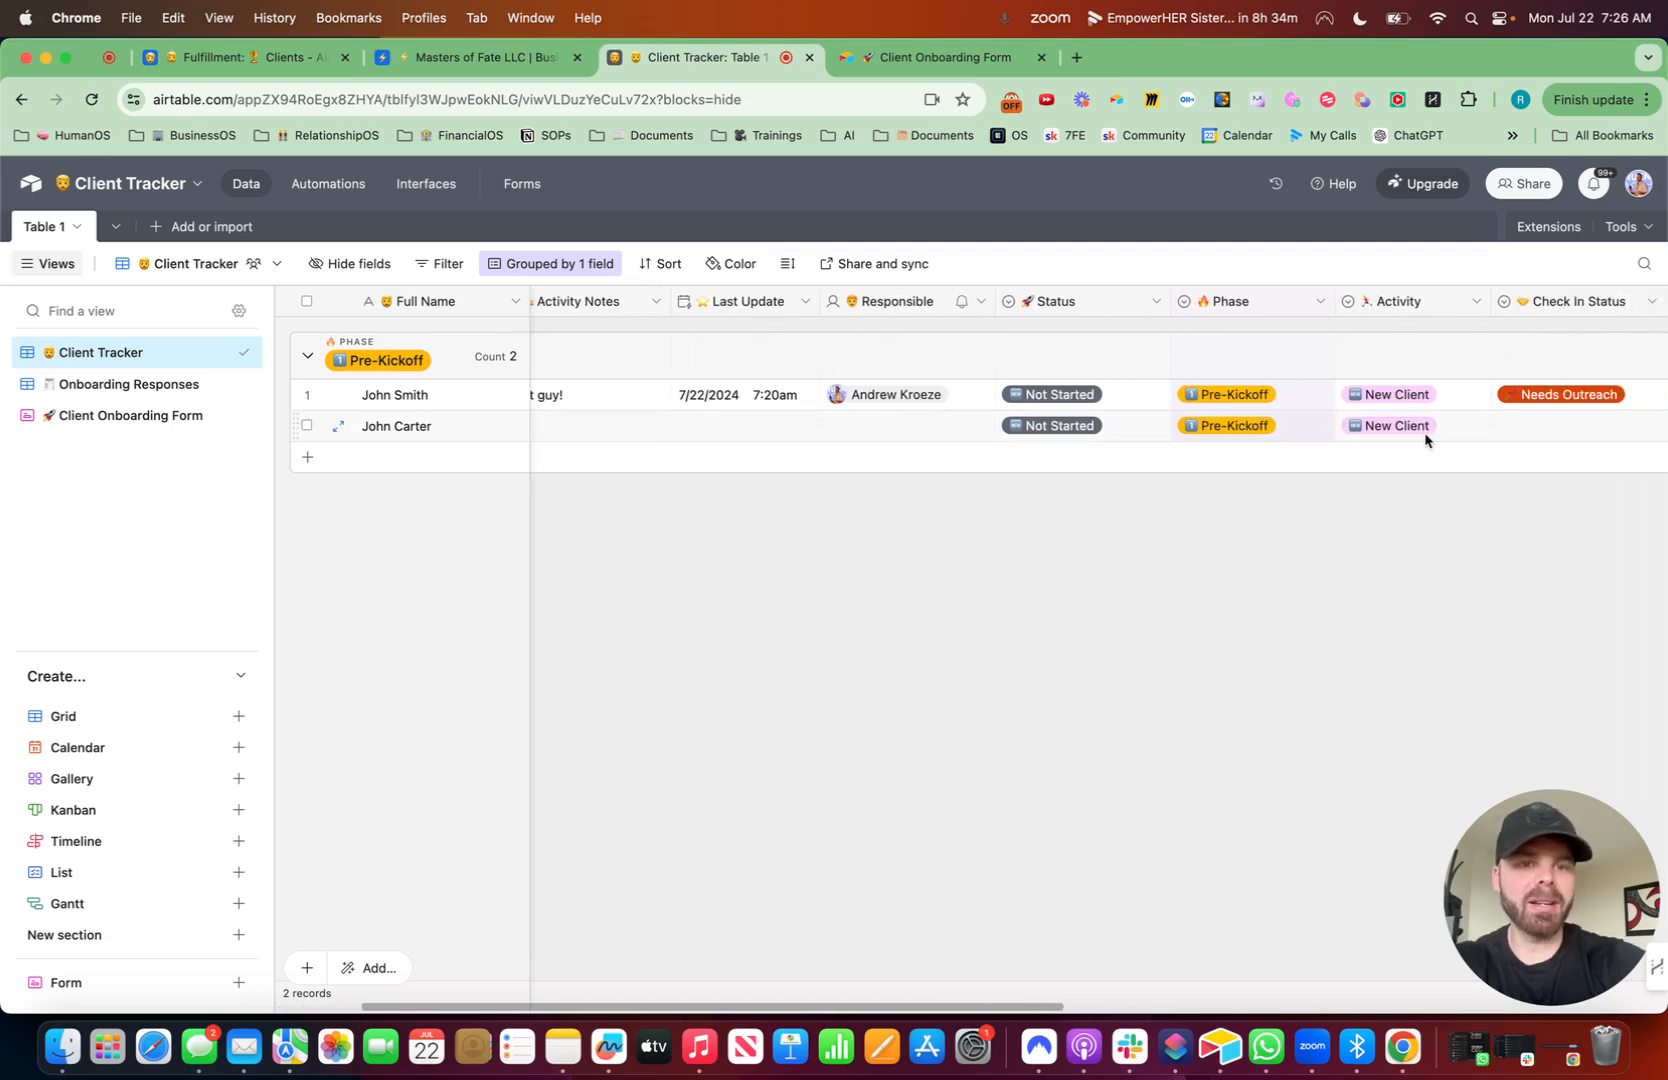
scroll(1427, 440, right, 3)
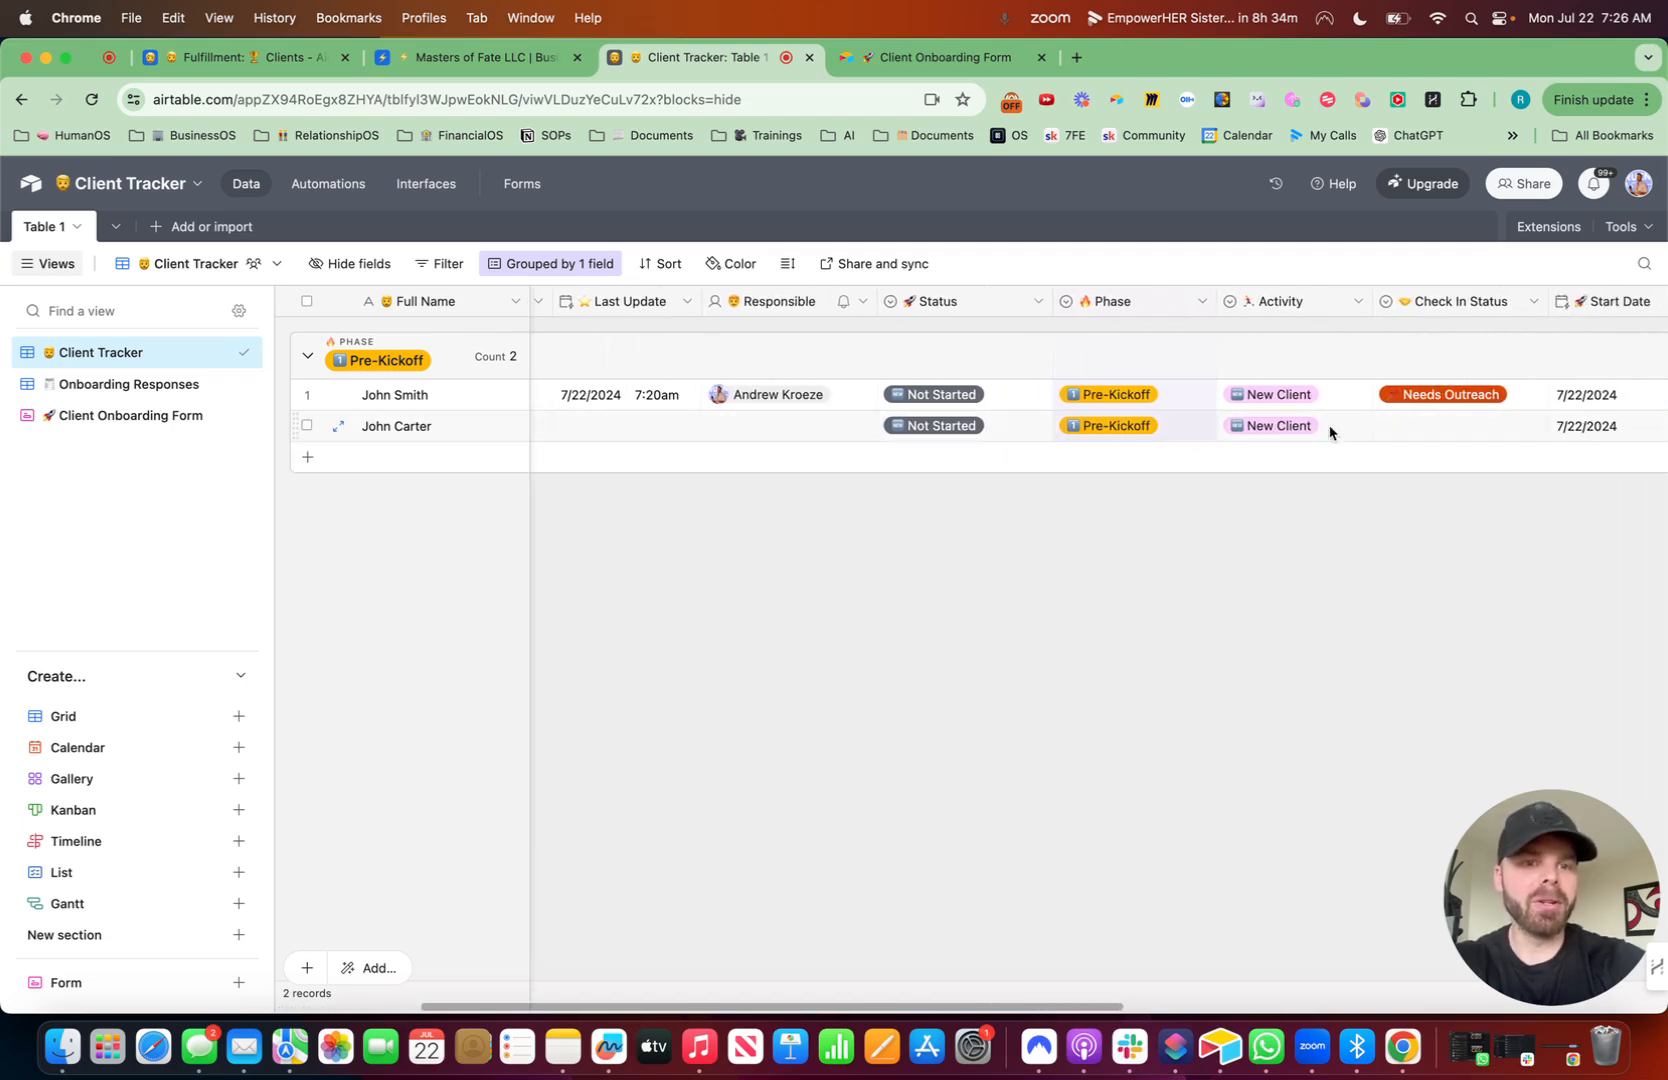
- Edit the Check In Status field to use Needs Outreach as its default option
click(1534, 302)
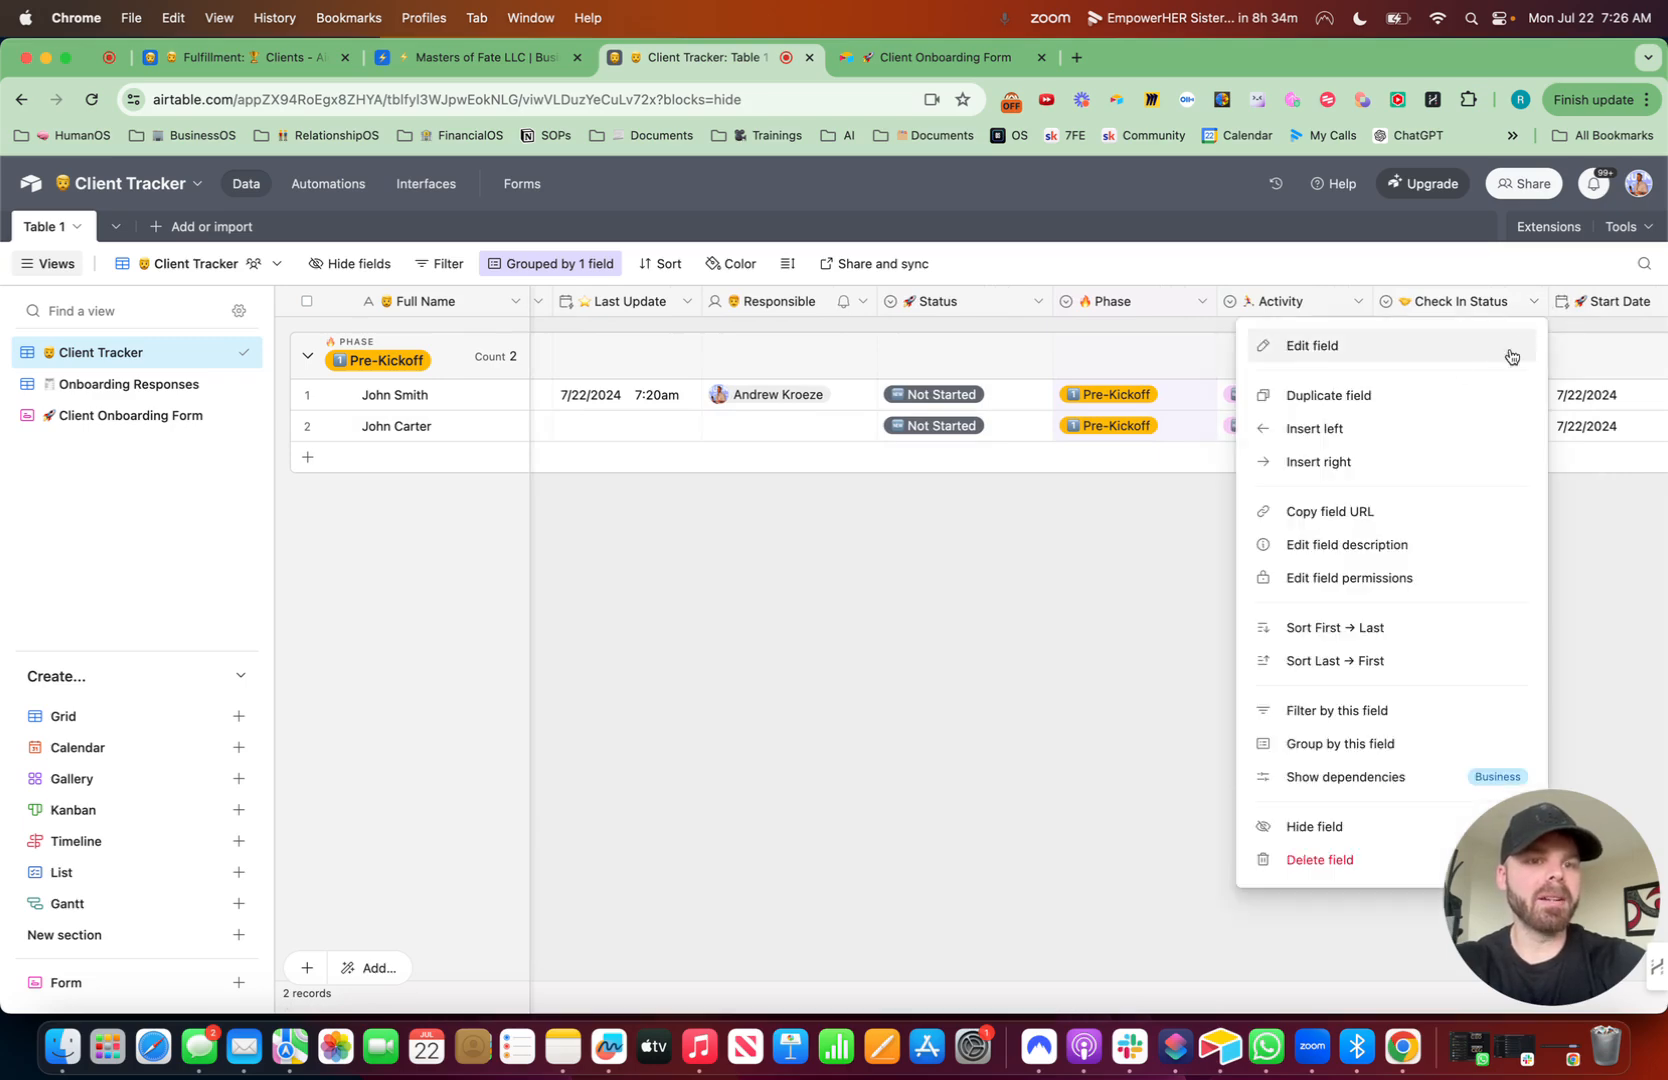
click(1428, 362)
click(945, 781)
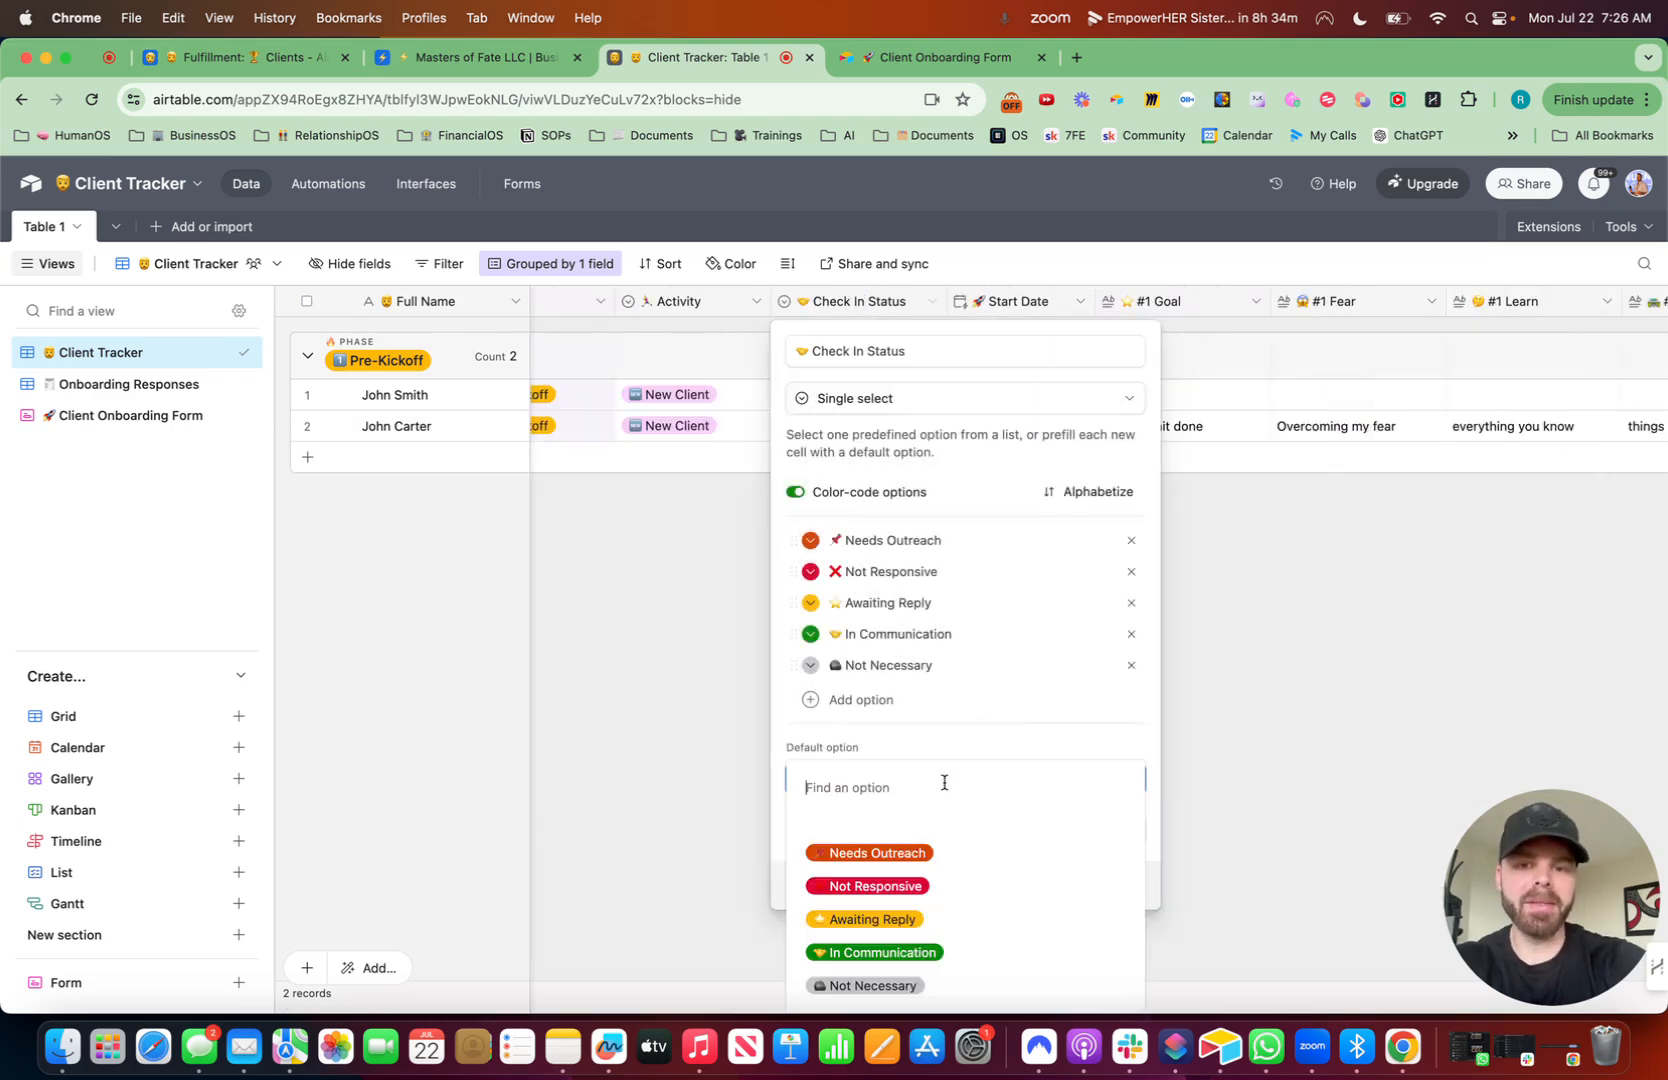
click(918, 868)
click(1128, 826)
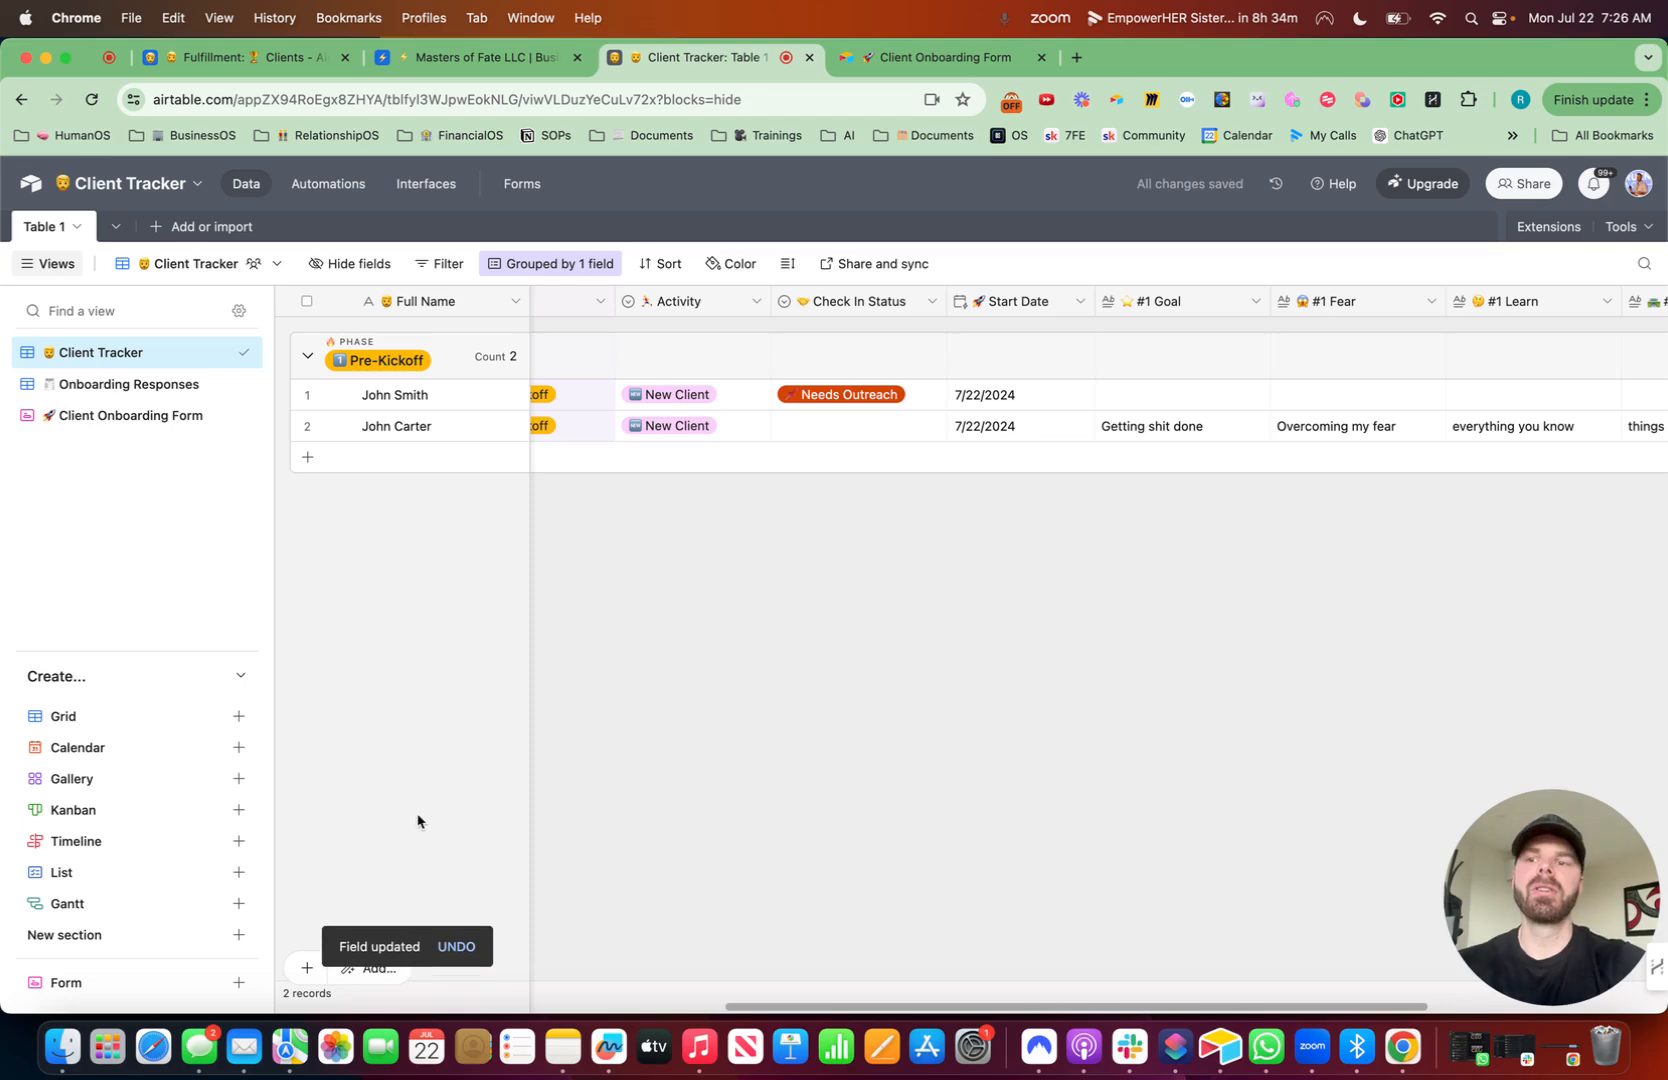
- Set the submitted record's Check In Status to Needs Outreach
scroll(915, 624, left, 10)
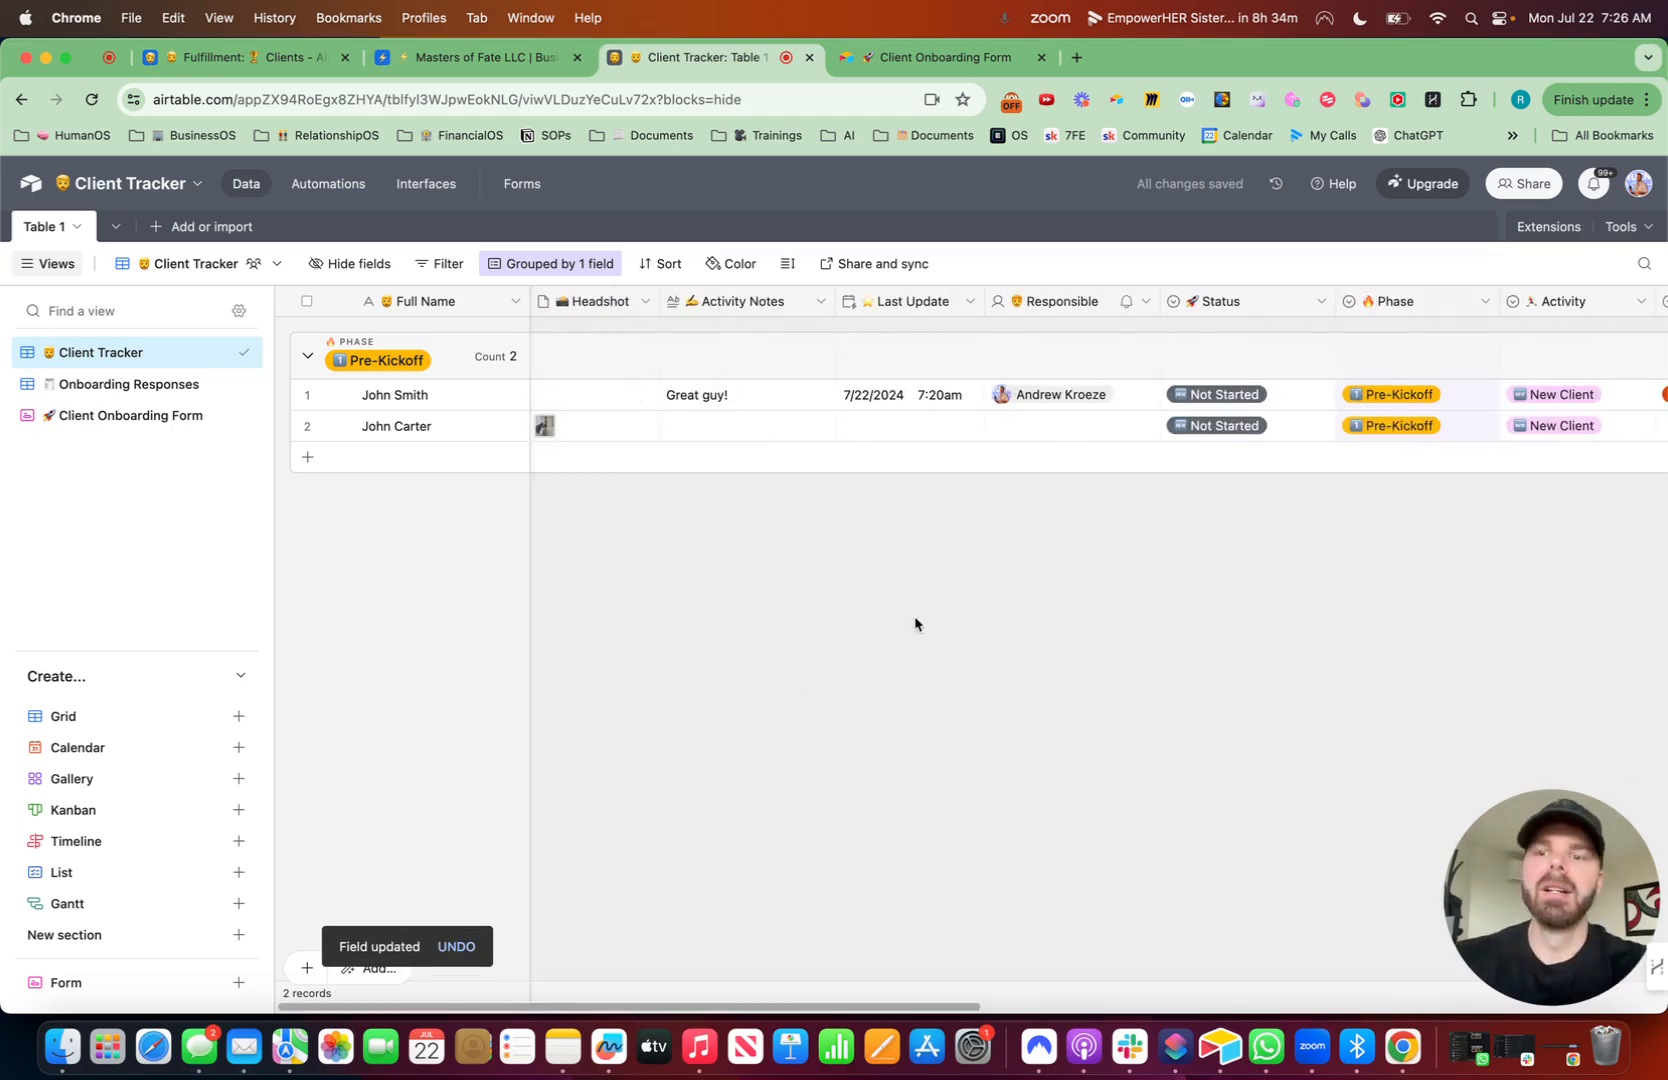
scroll(1046, 652, right, 5)
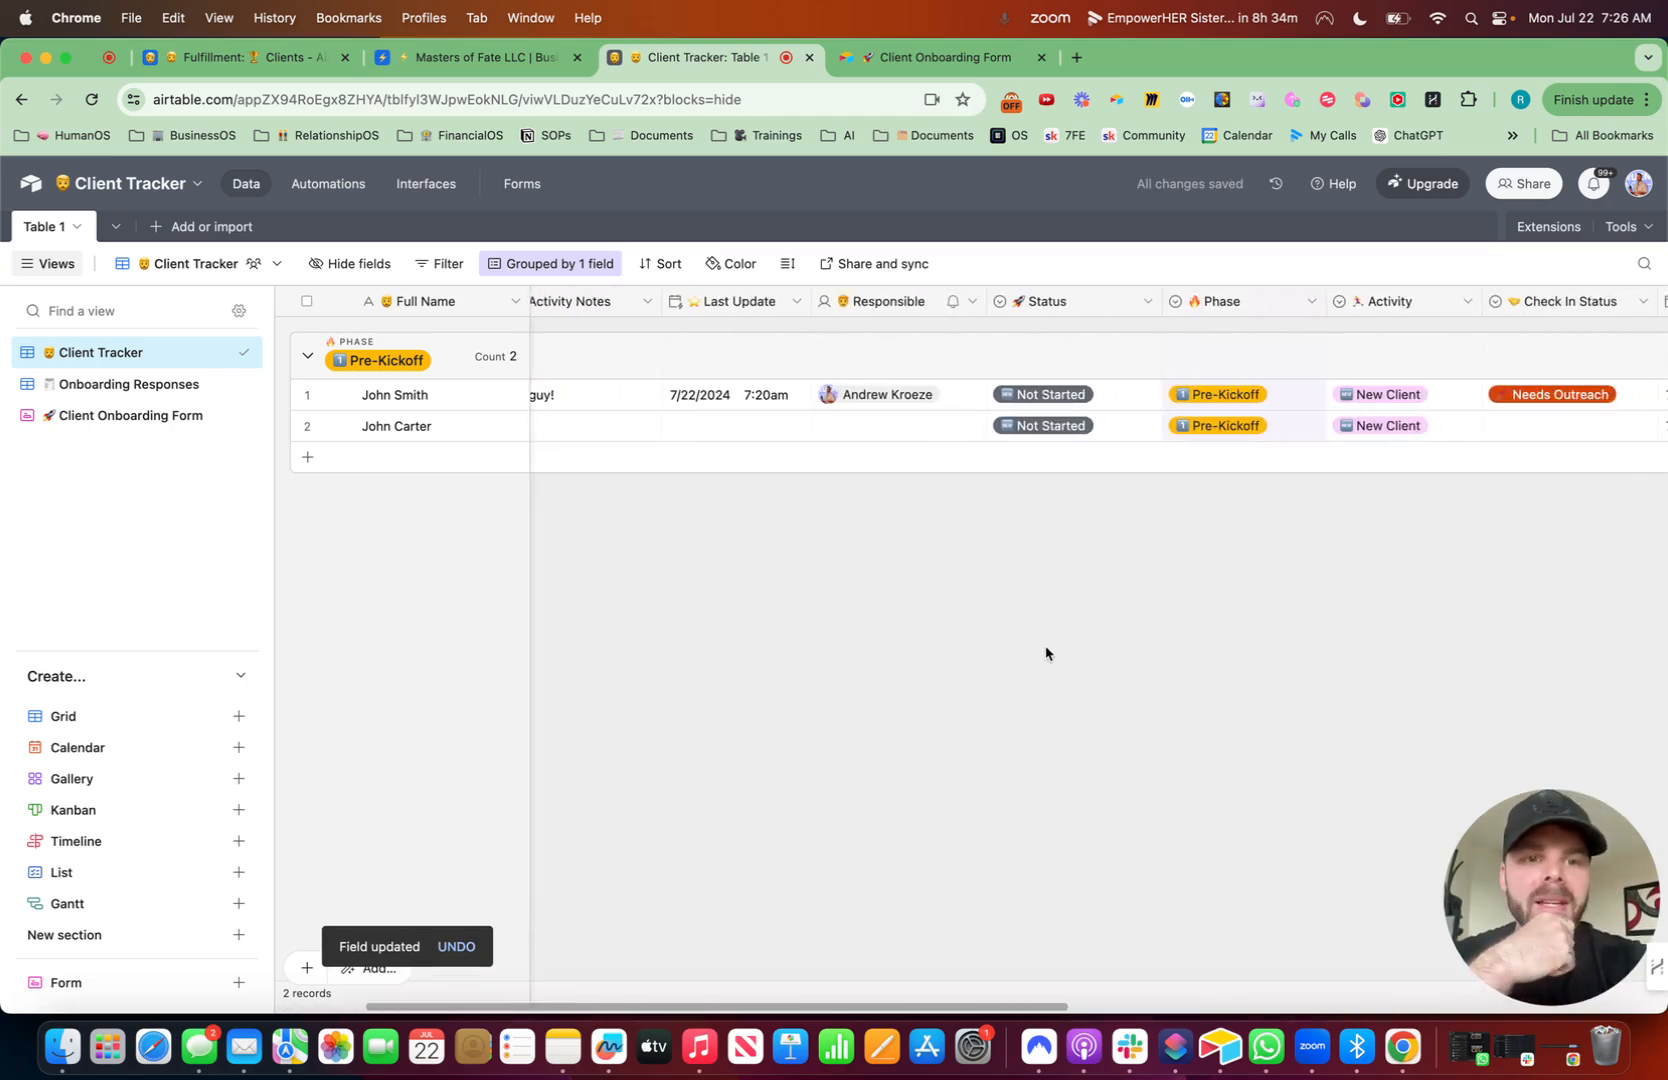
click(1430, 432)
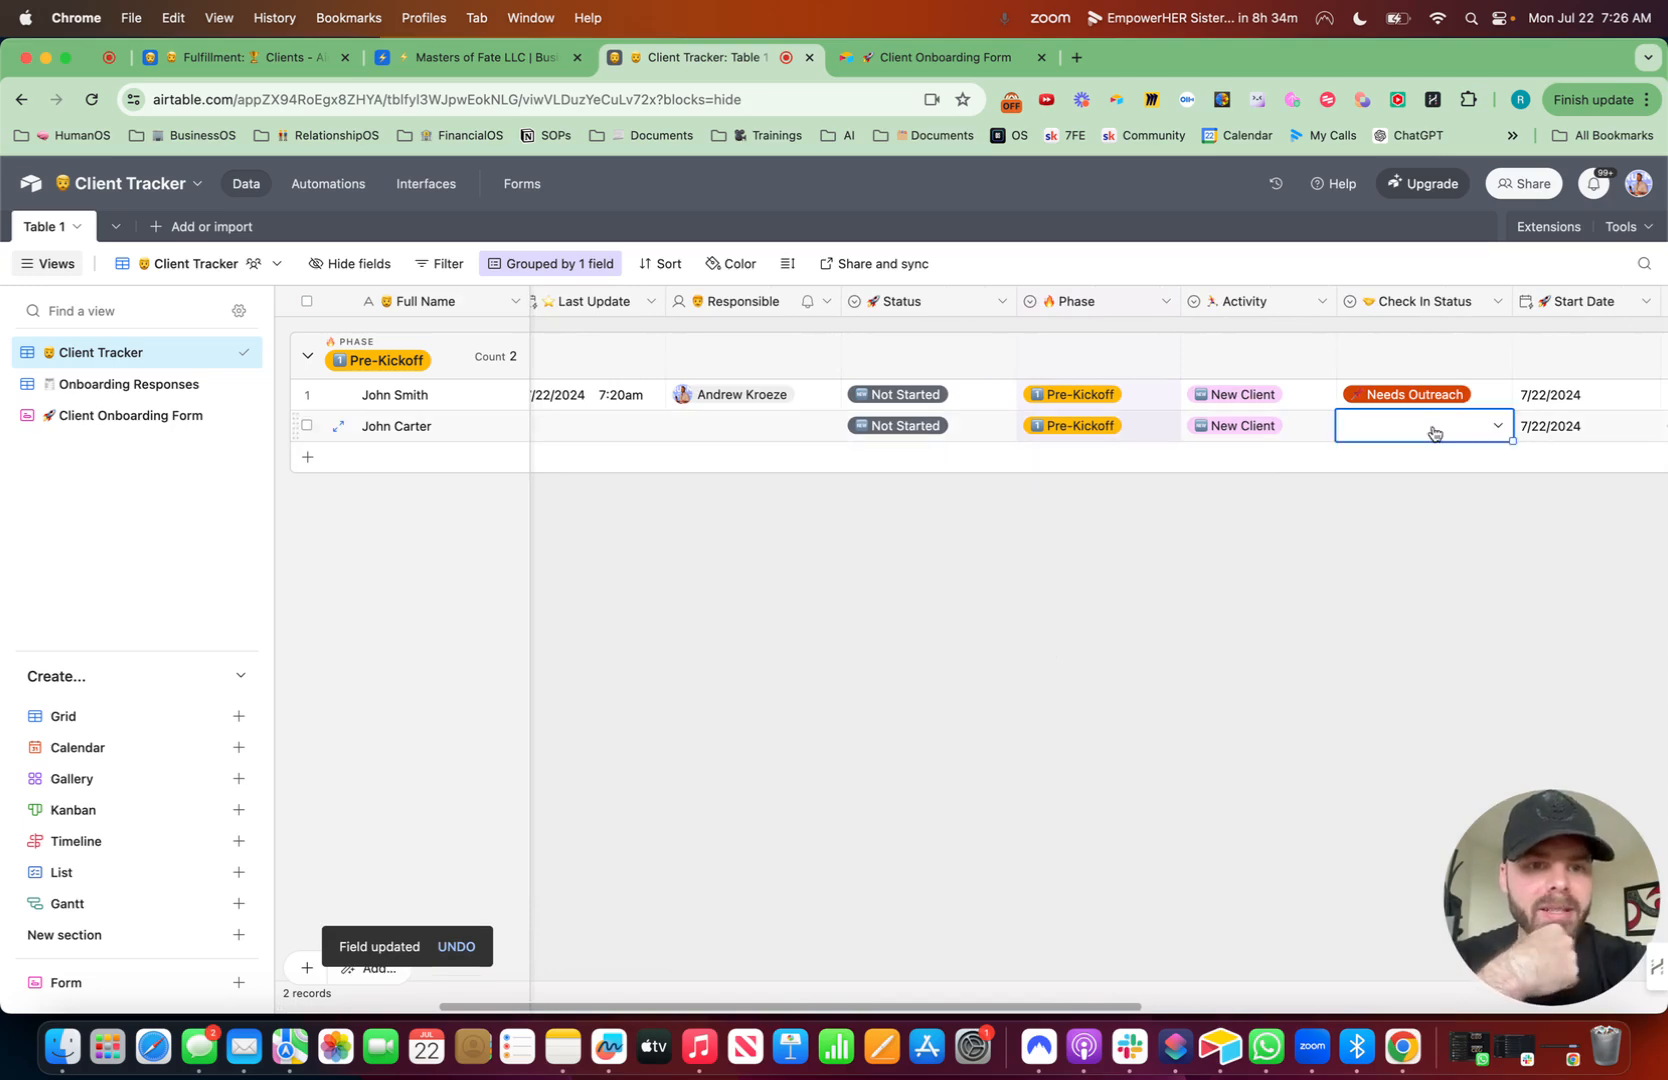
click(1430, 432)
click(1408, 525)
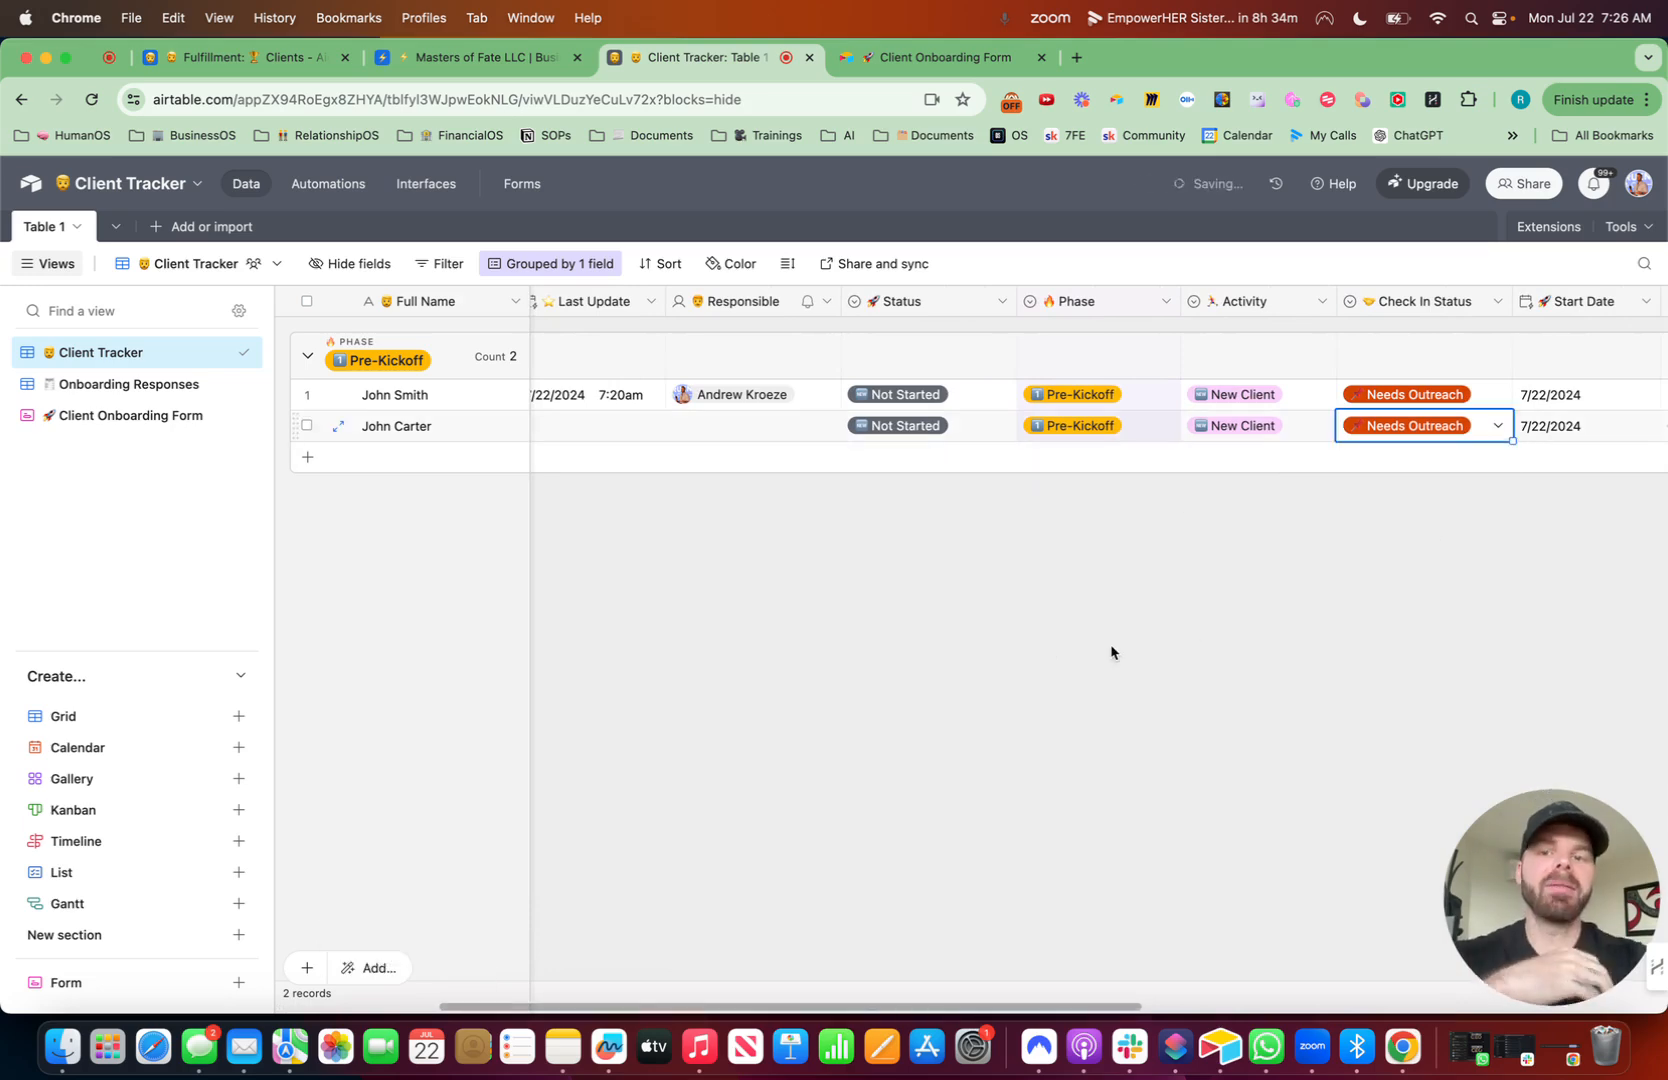
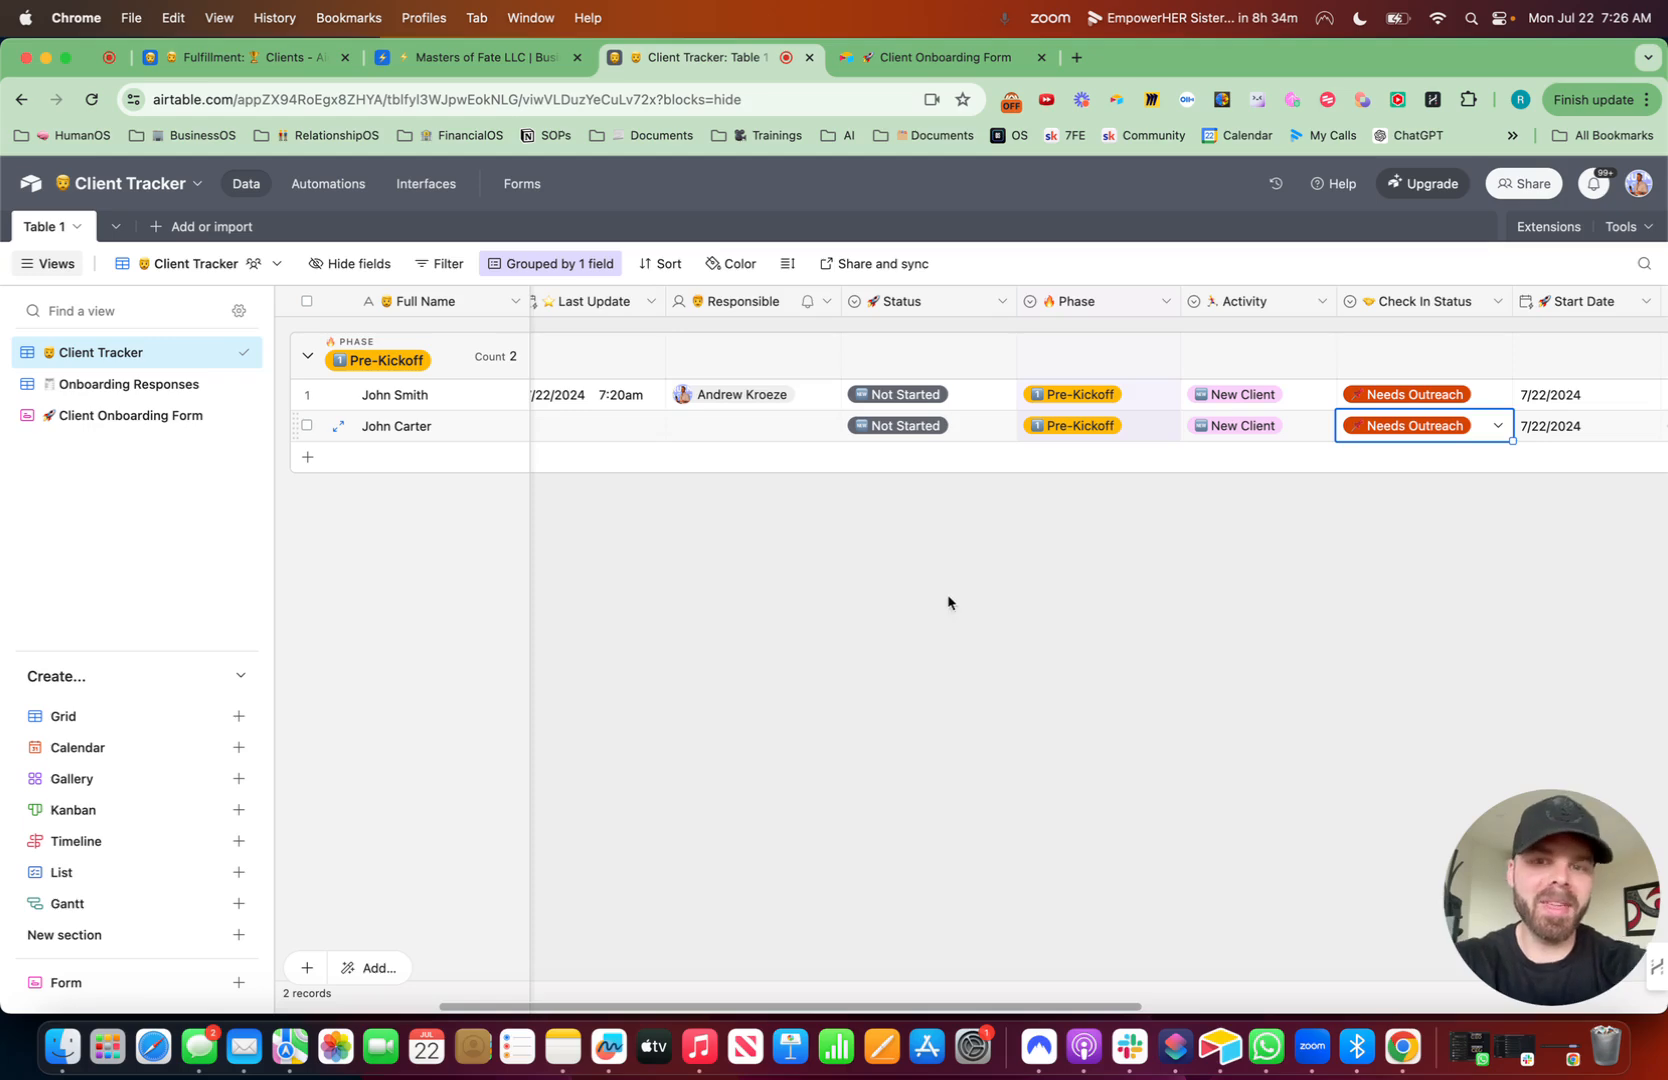
- Assign a team member as Responsible on the submitted client record
scroll(920, 584, left, 5)
click(1042, 432)
click(1042, 432)
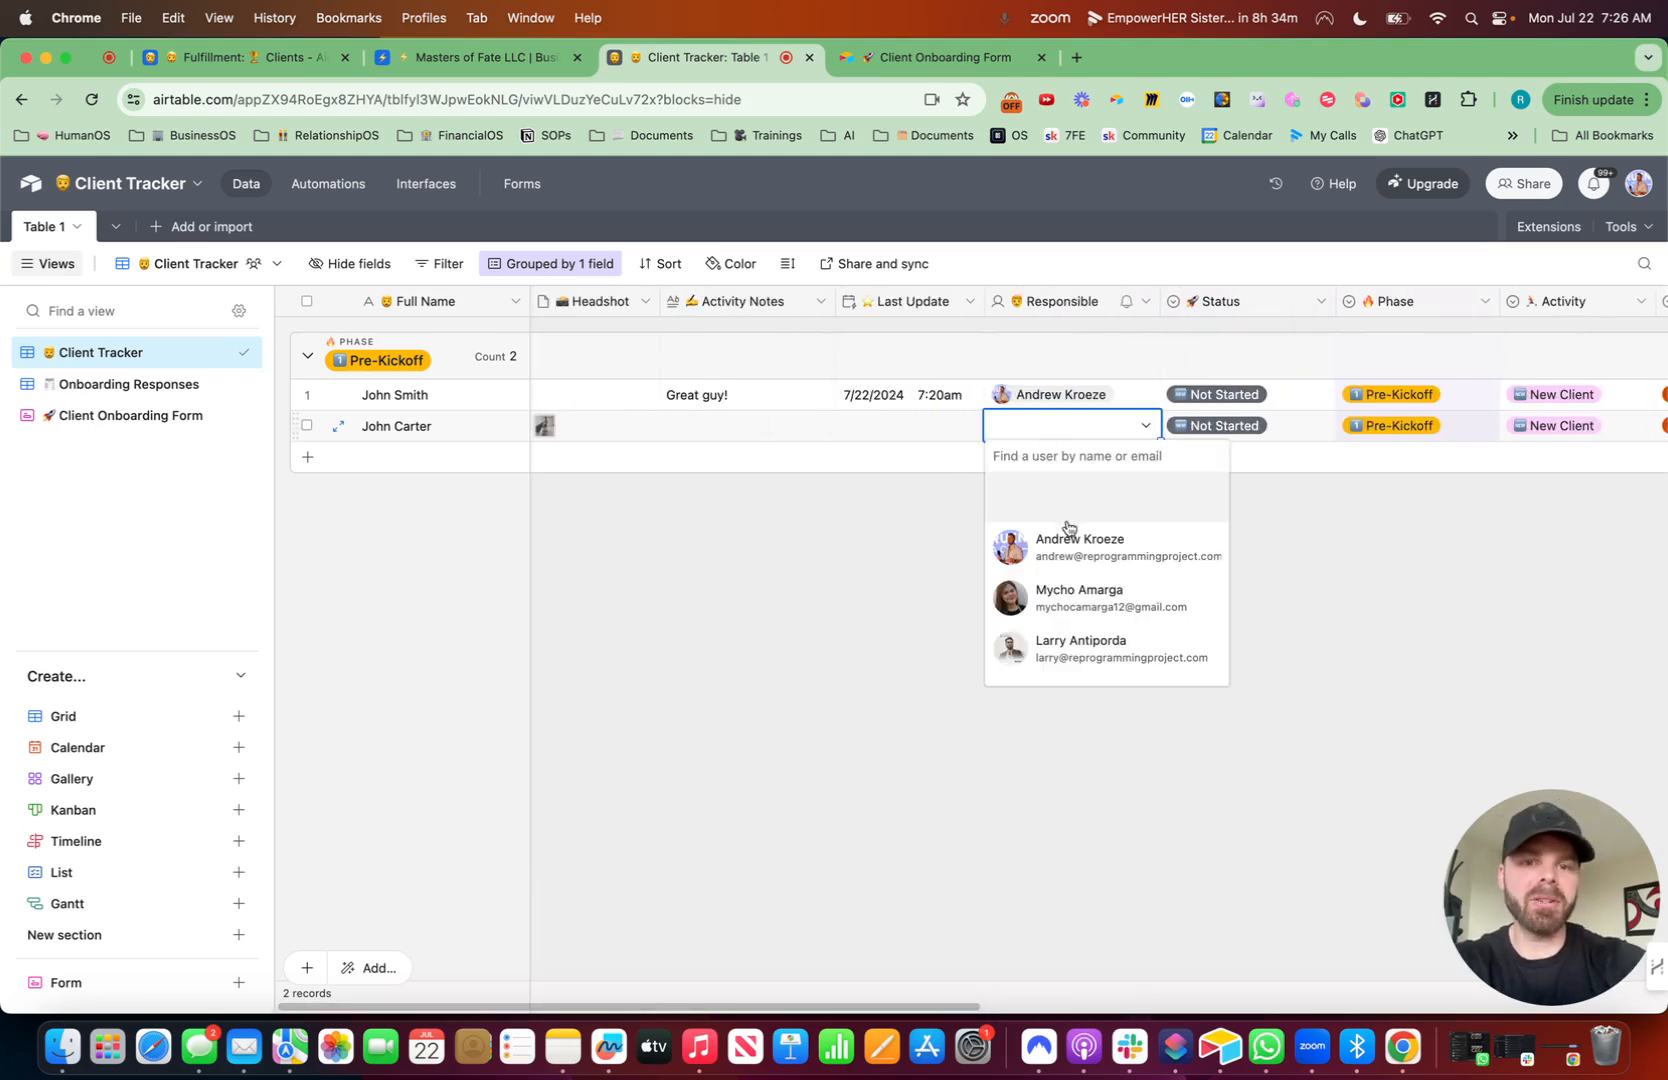
click(1068, 542)
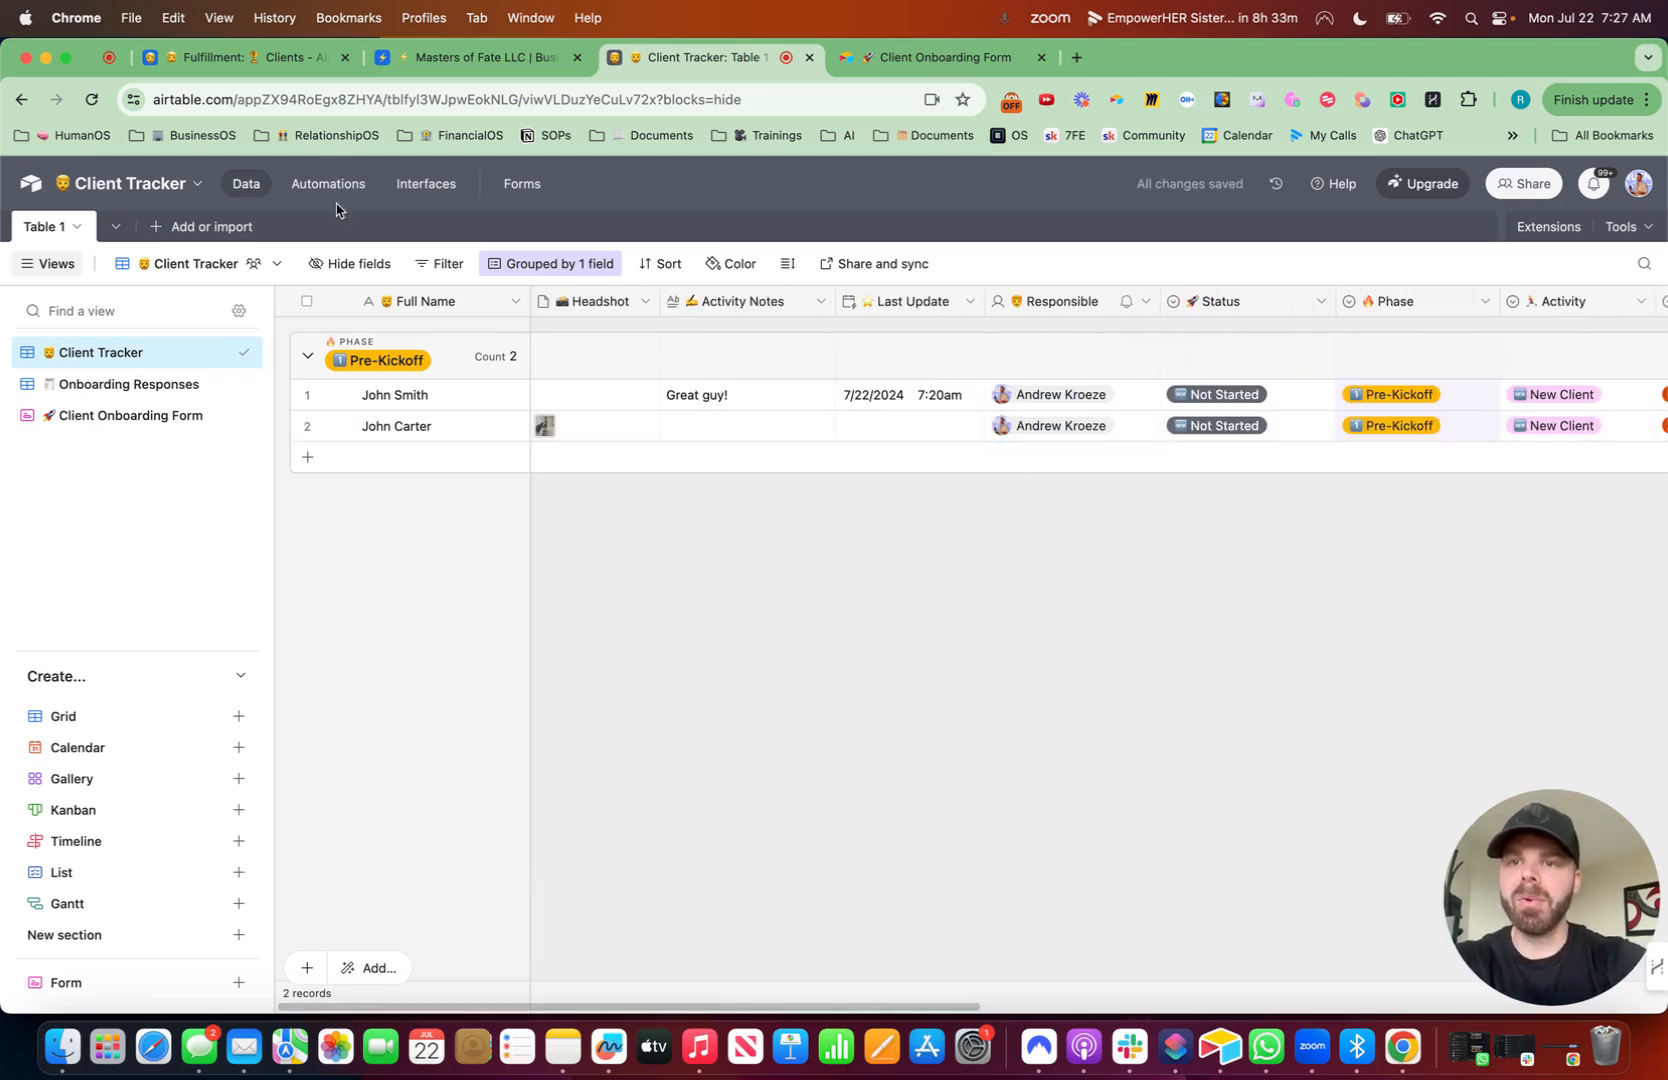
- Create an automation with a 'When a record matches conditions' trigger on Table 1
click(355, 183)
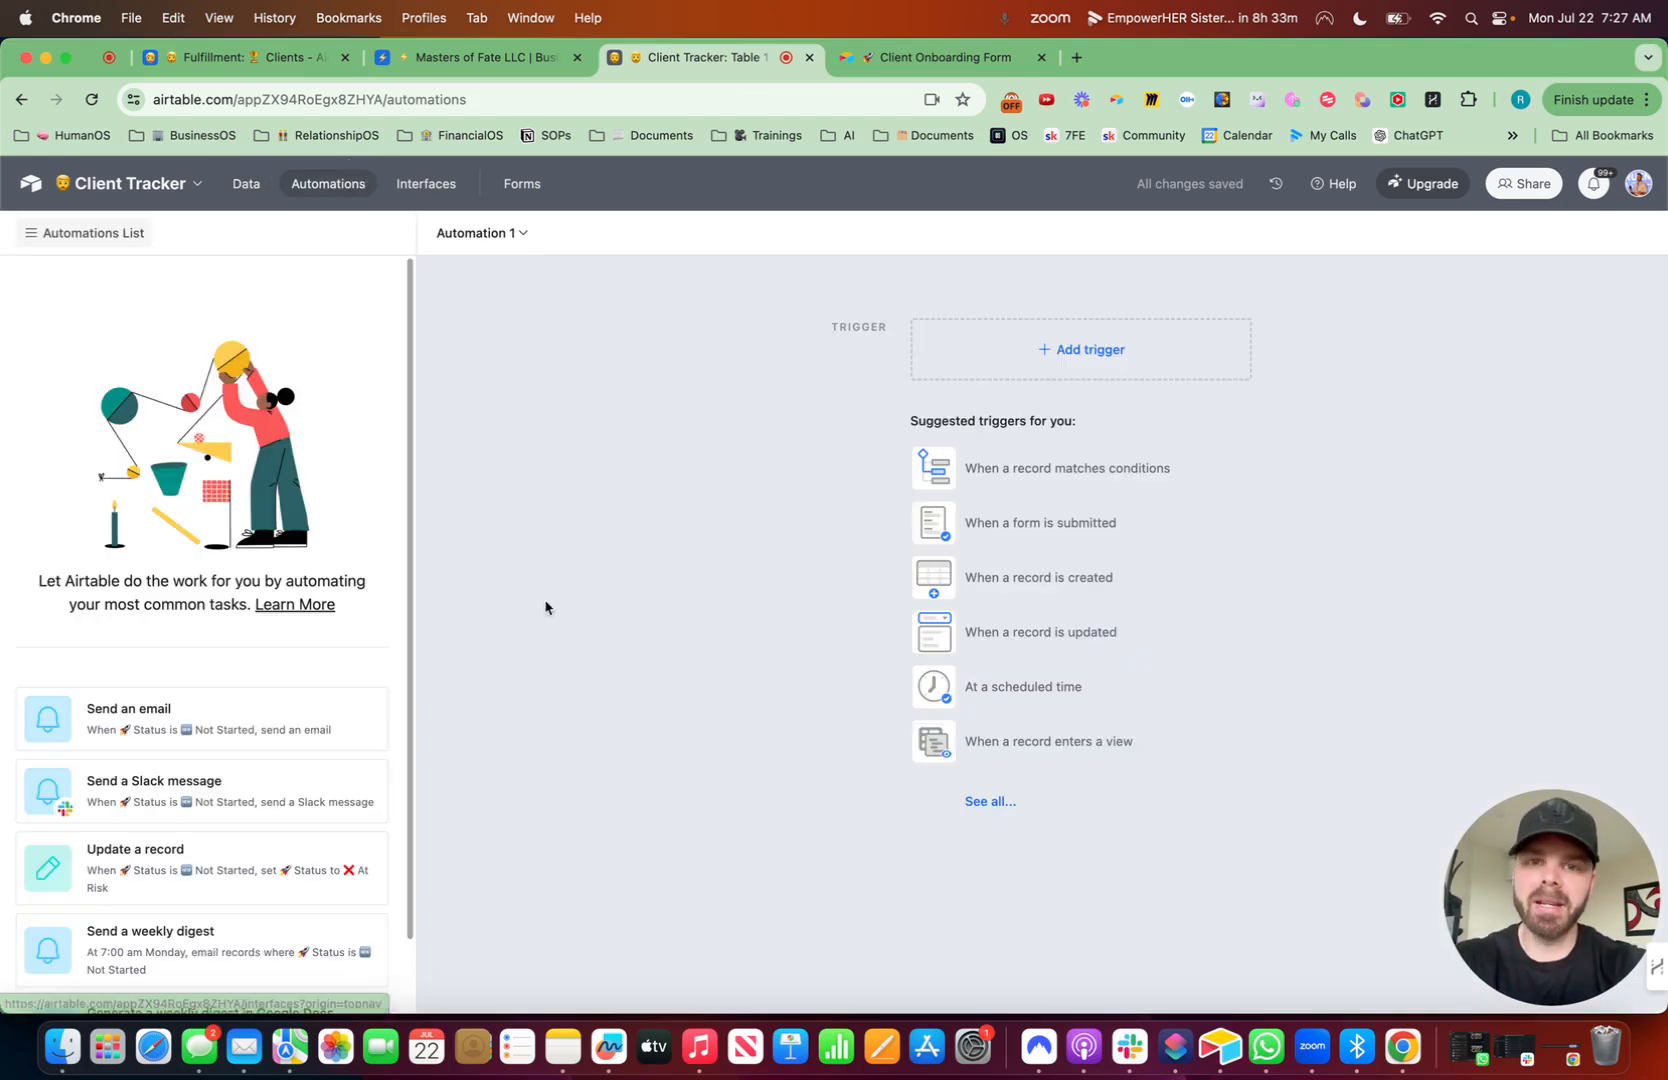
click(1105, 358)
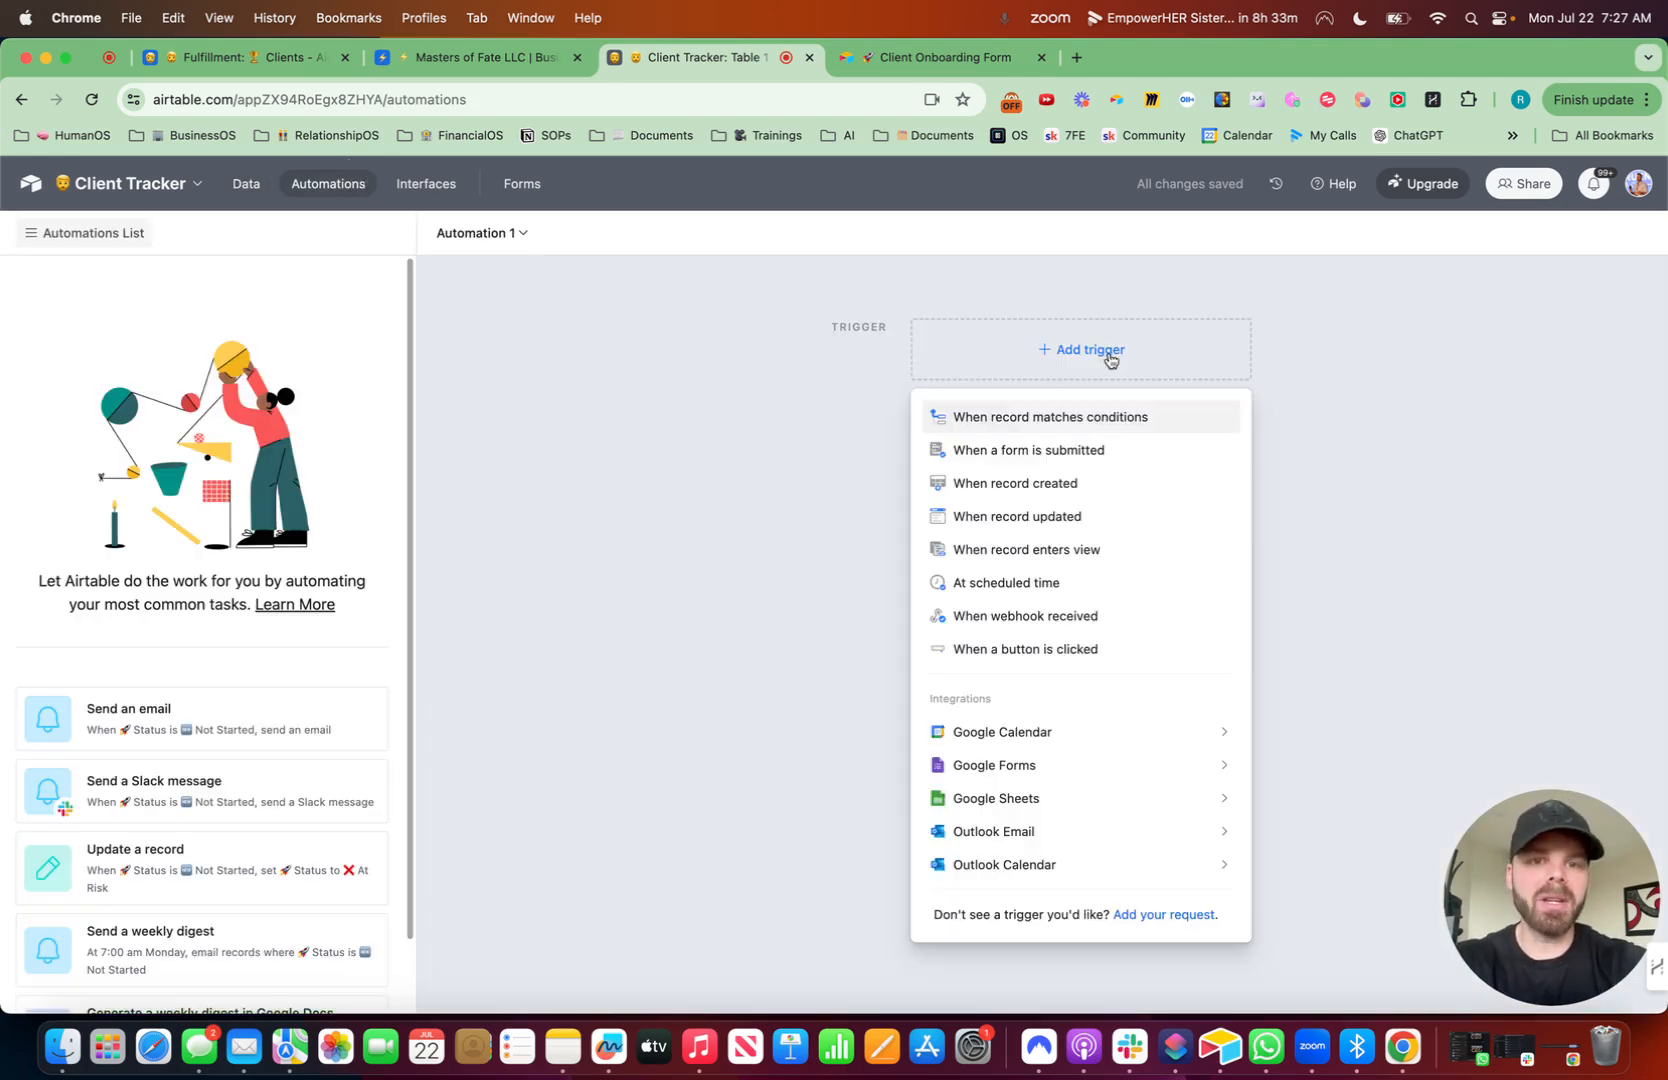
click(1098, 418)
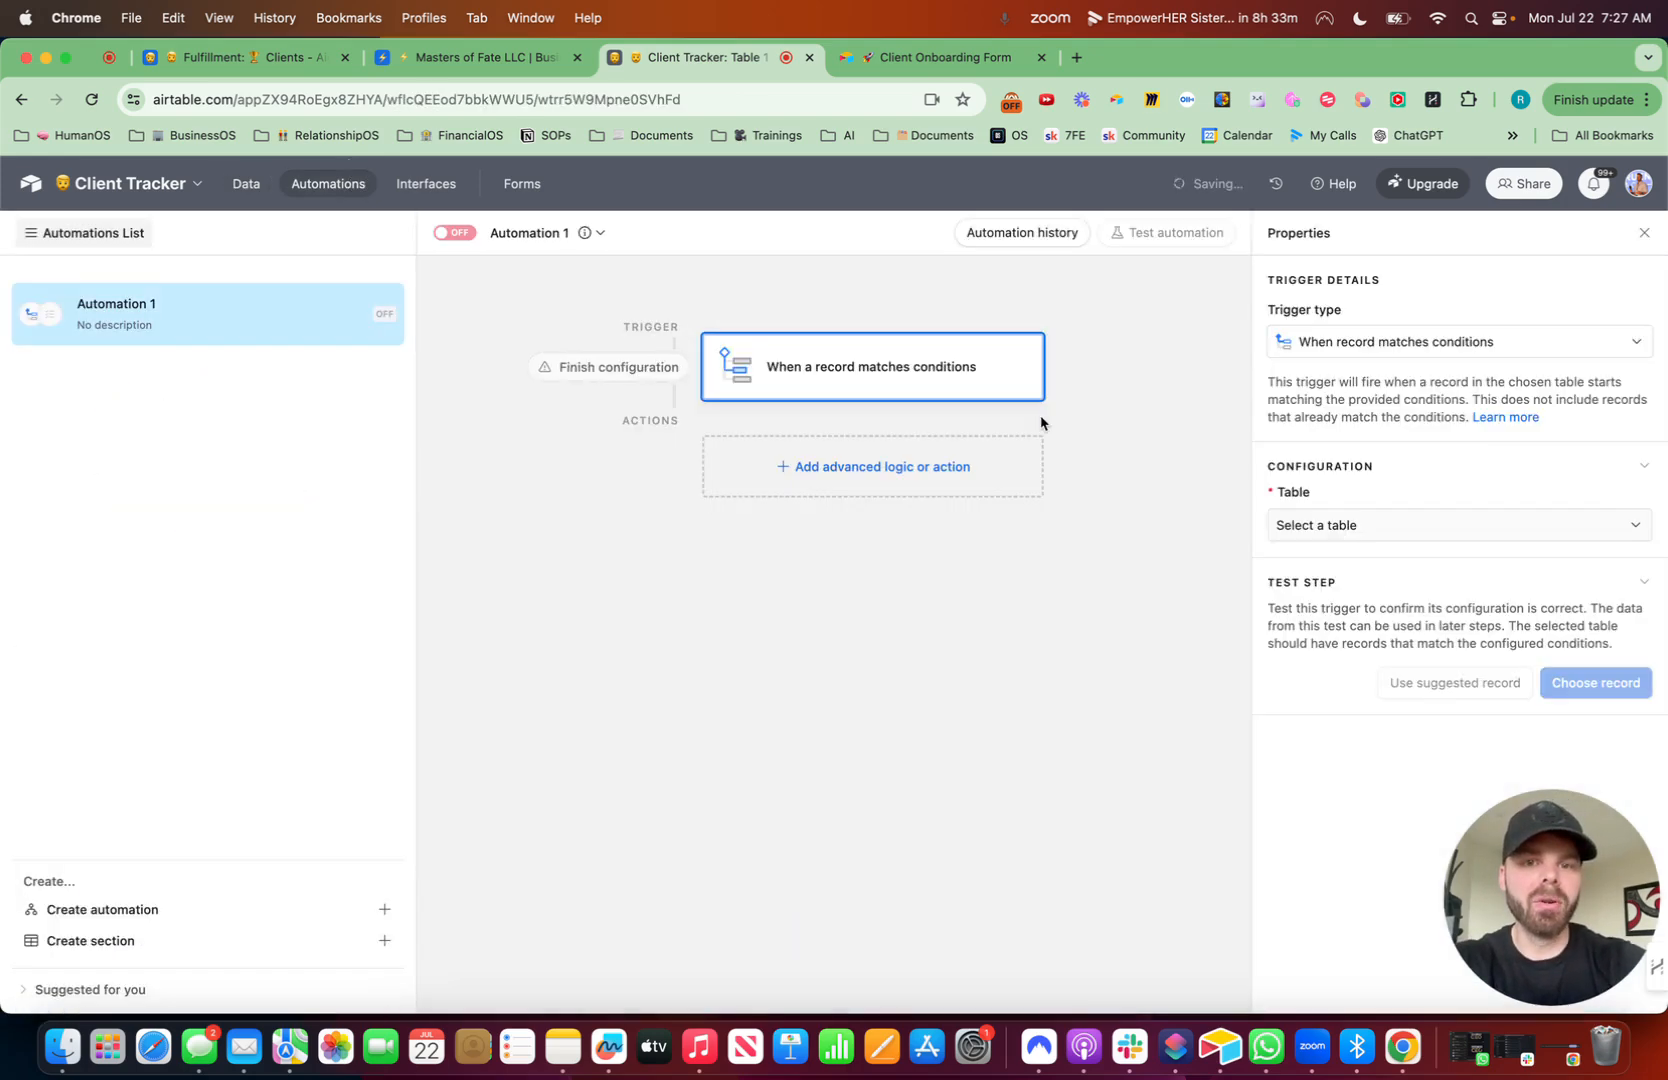
click(1378, 526)
click(1350, 594)
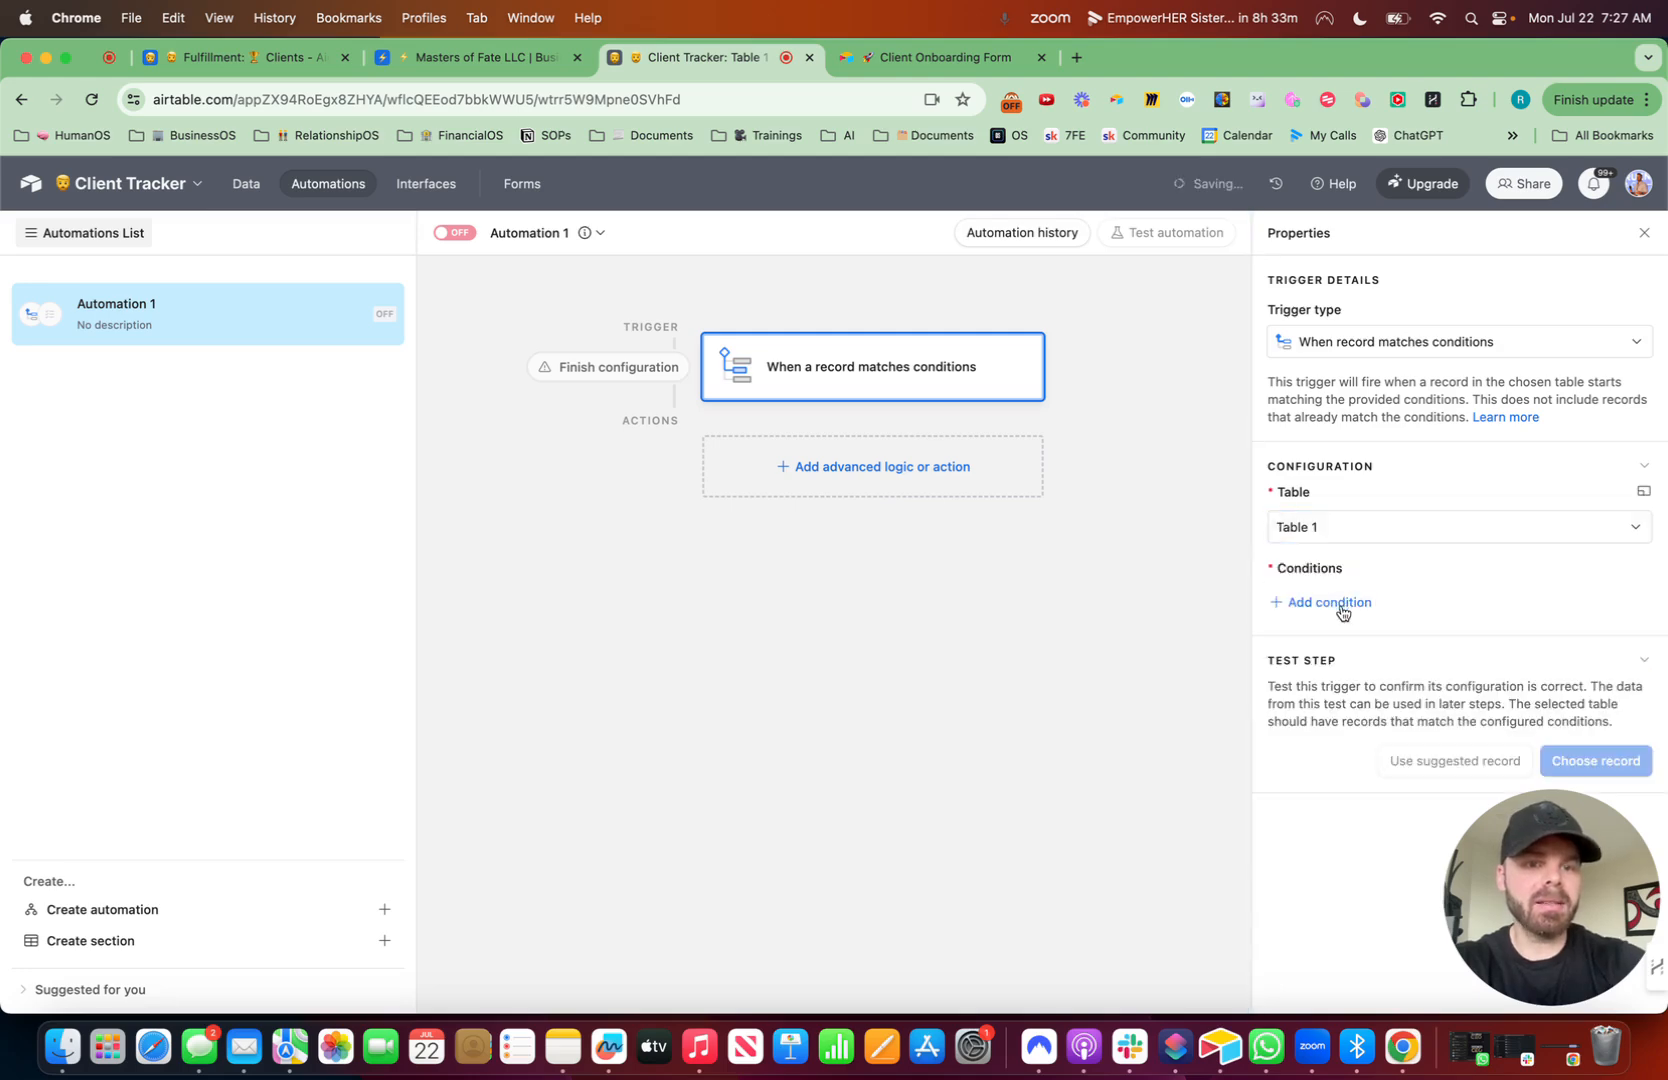
- Add a trigger condition that Status is At Risk
click(1343, 603)
click(1398, 604)
scroll(1398, 741, down, 3)
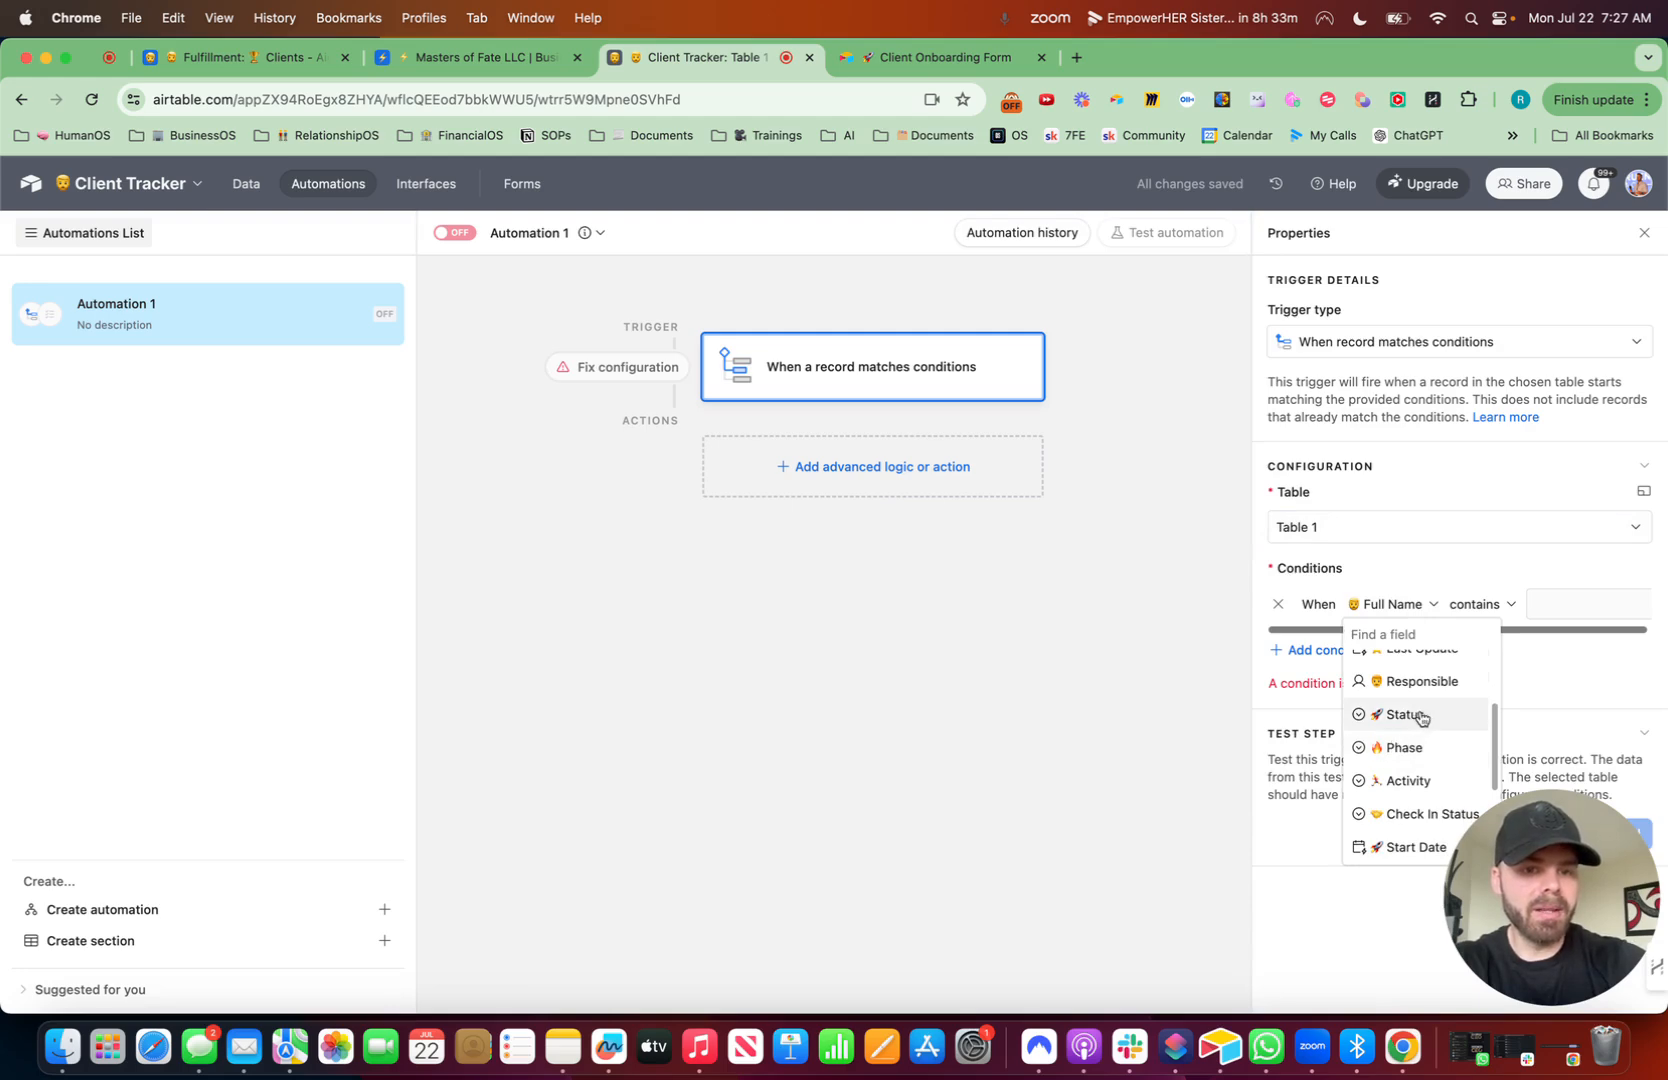
click(1405, 714)
click(1525, 610)
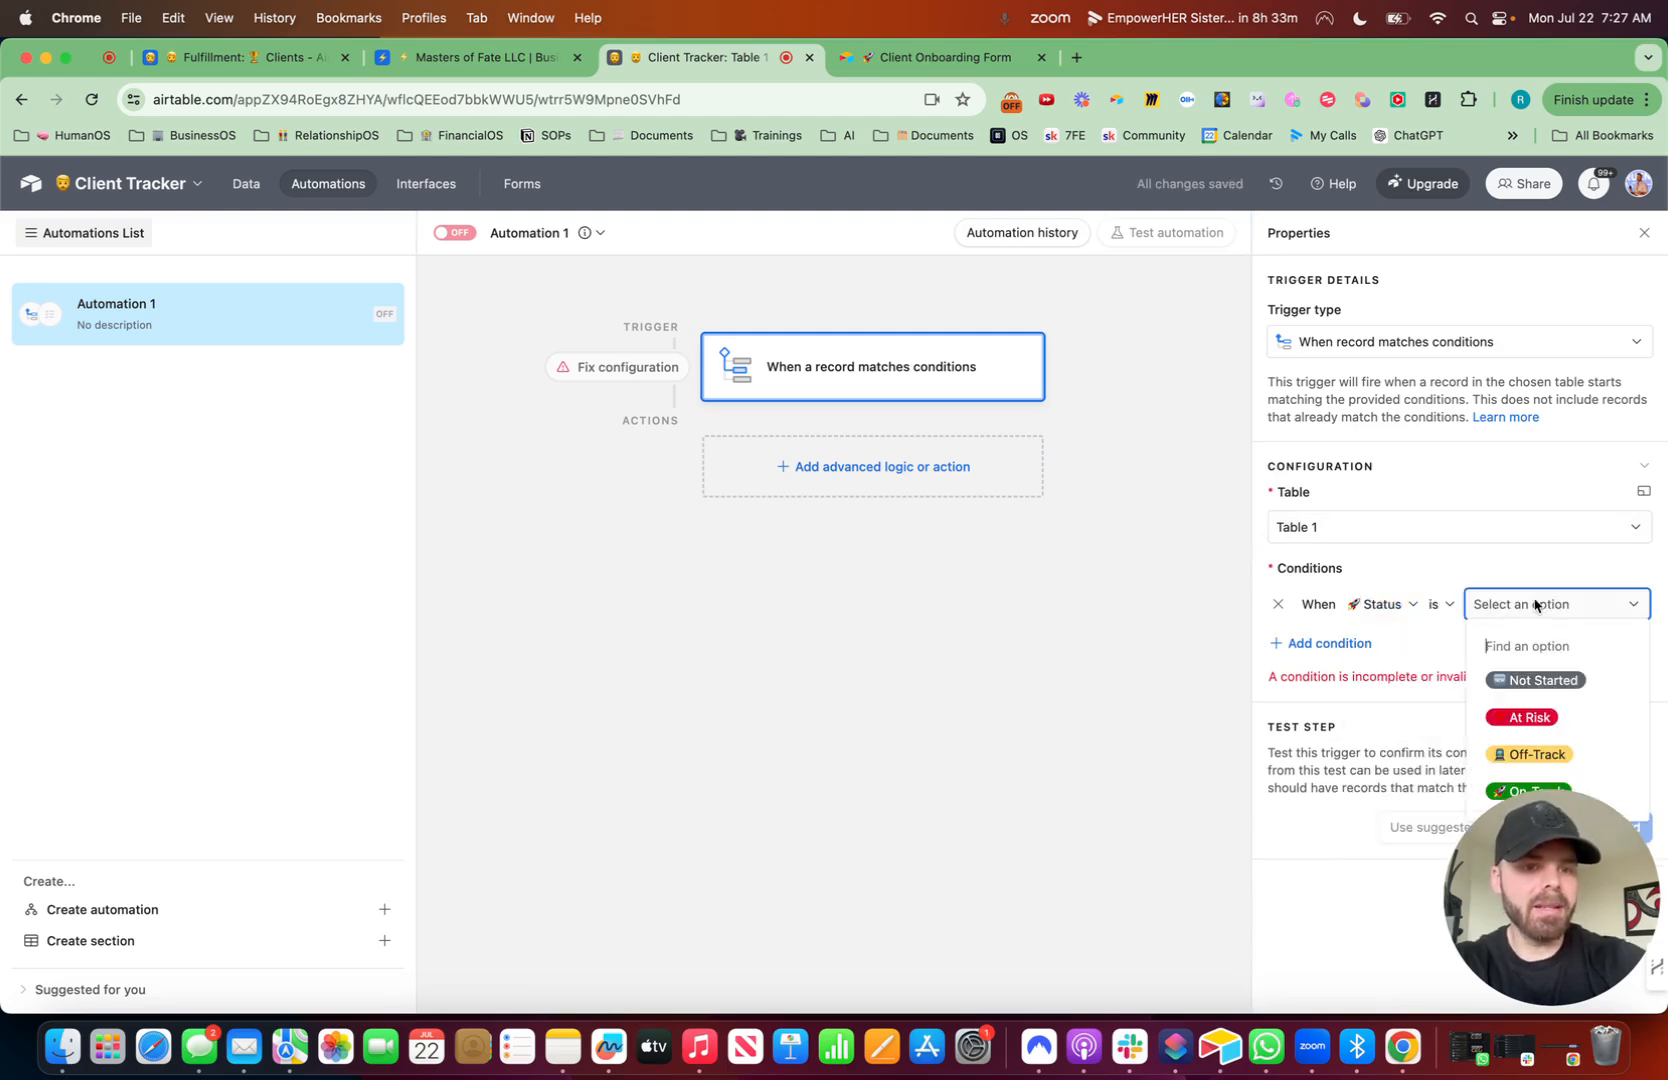
click(1530, 716)
drag(1556, 865, 767, 862)
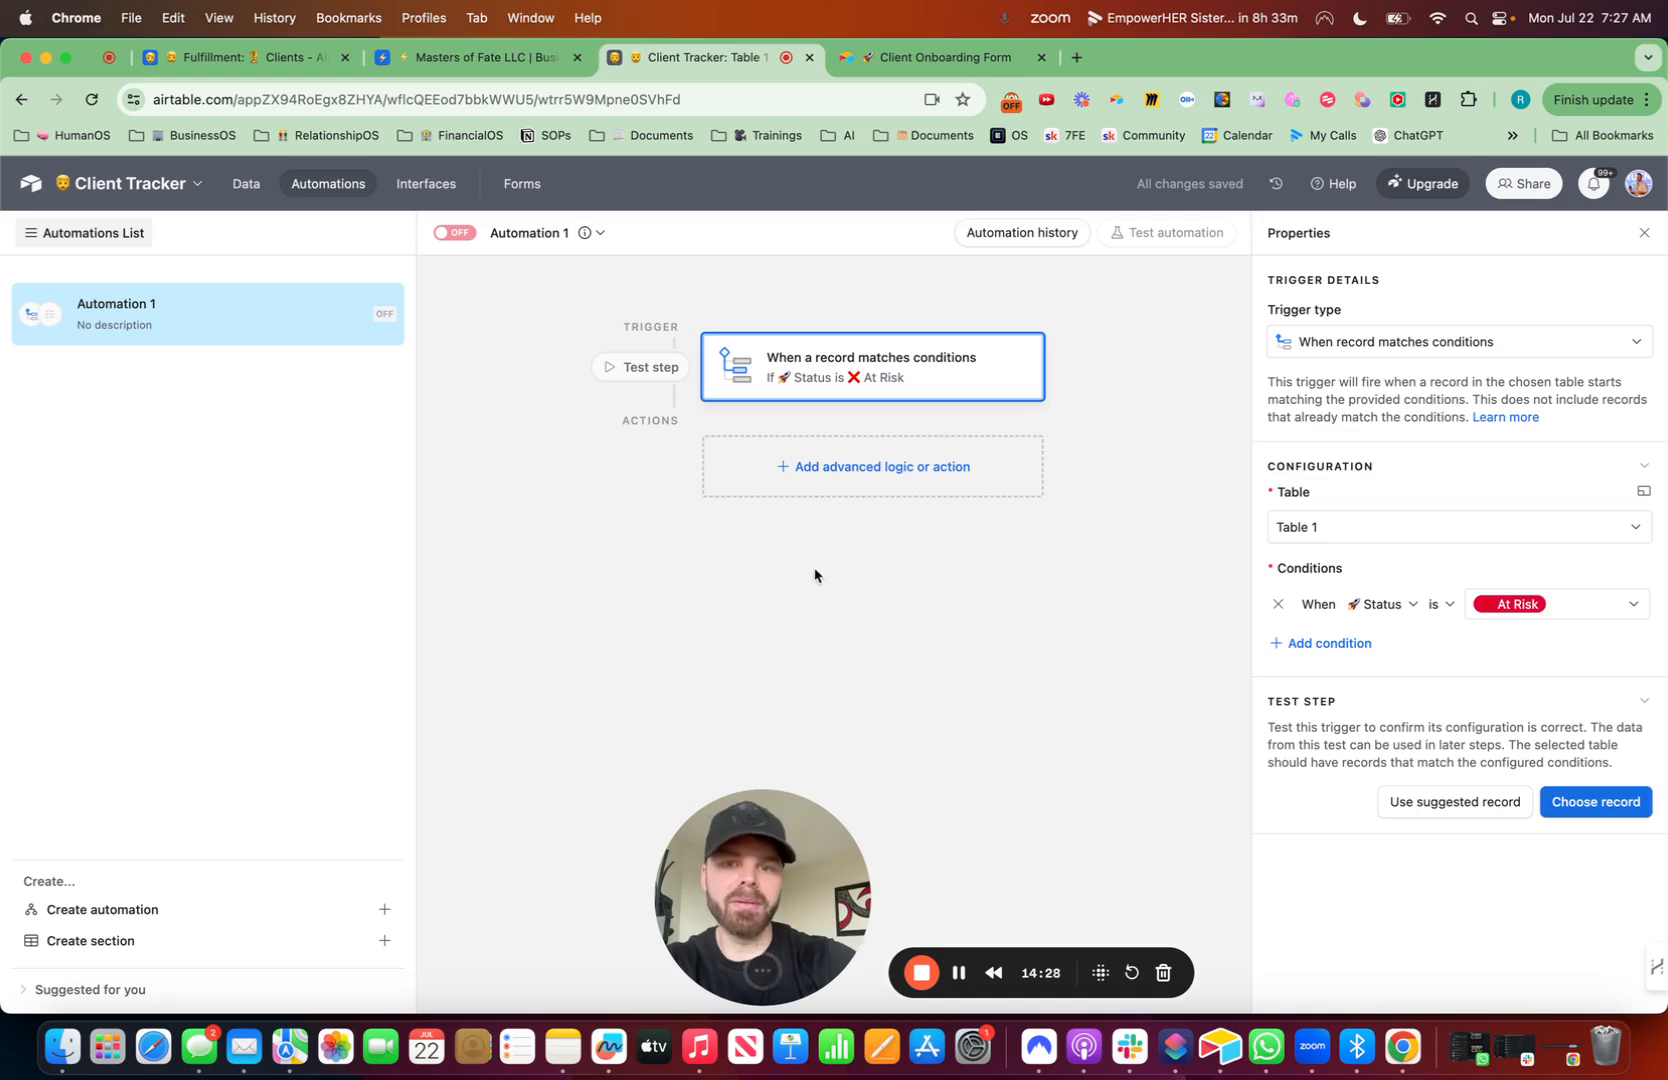
- Add a Slack 'Send message' action to the automation
click(893, 467)
click(257, 704)
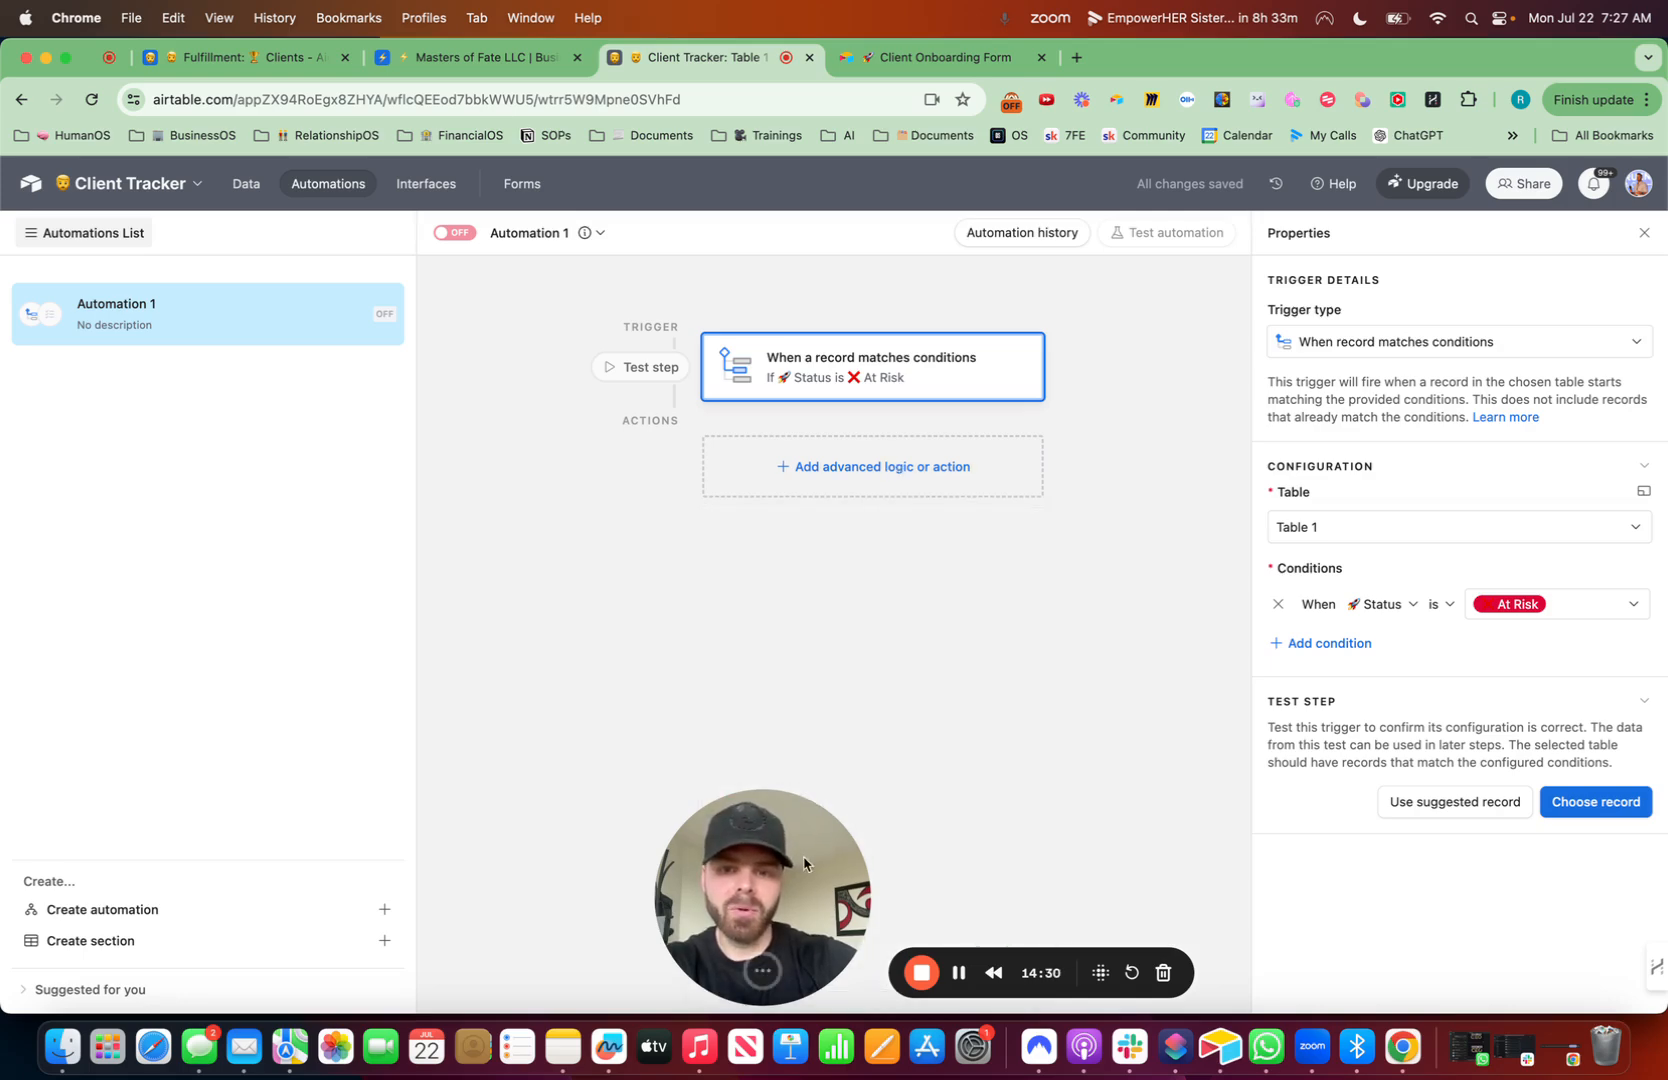
drag(828, 914, 174, 708)
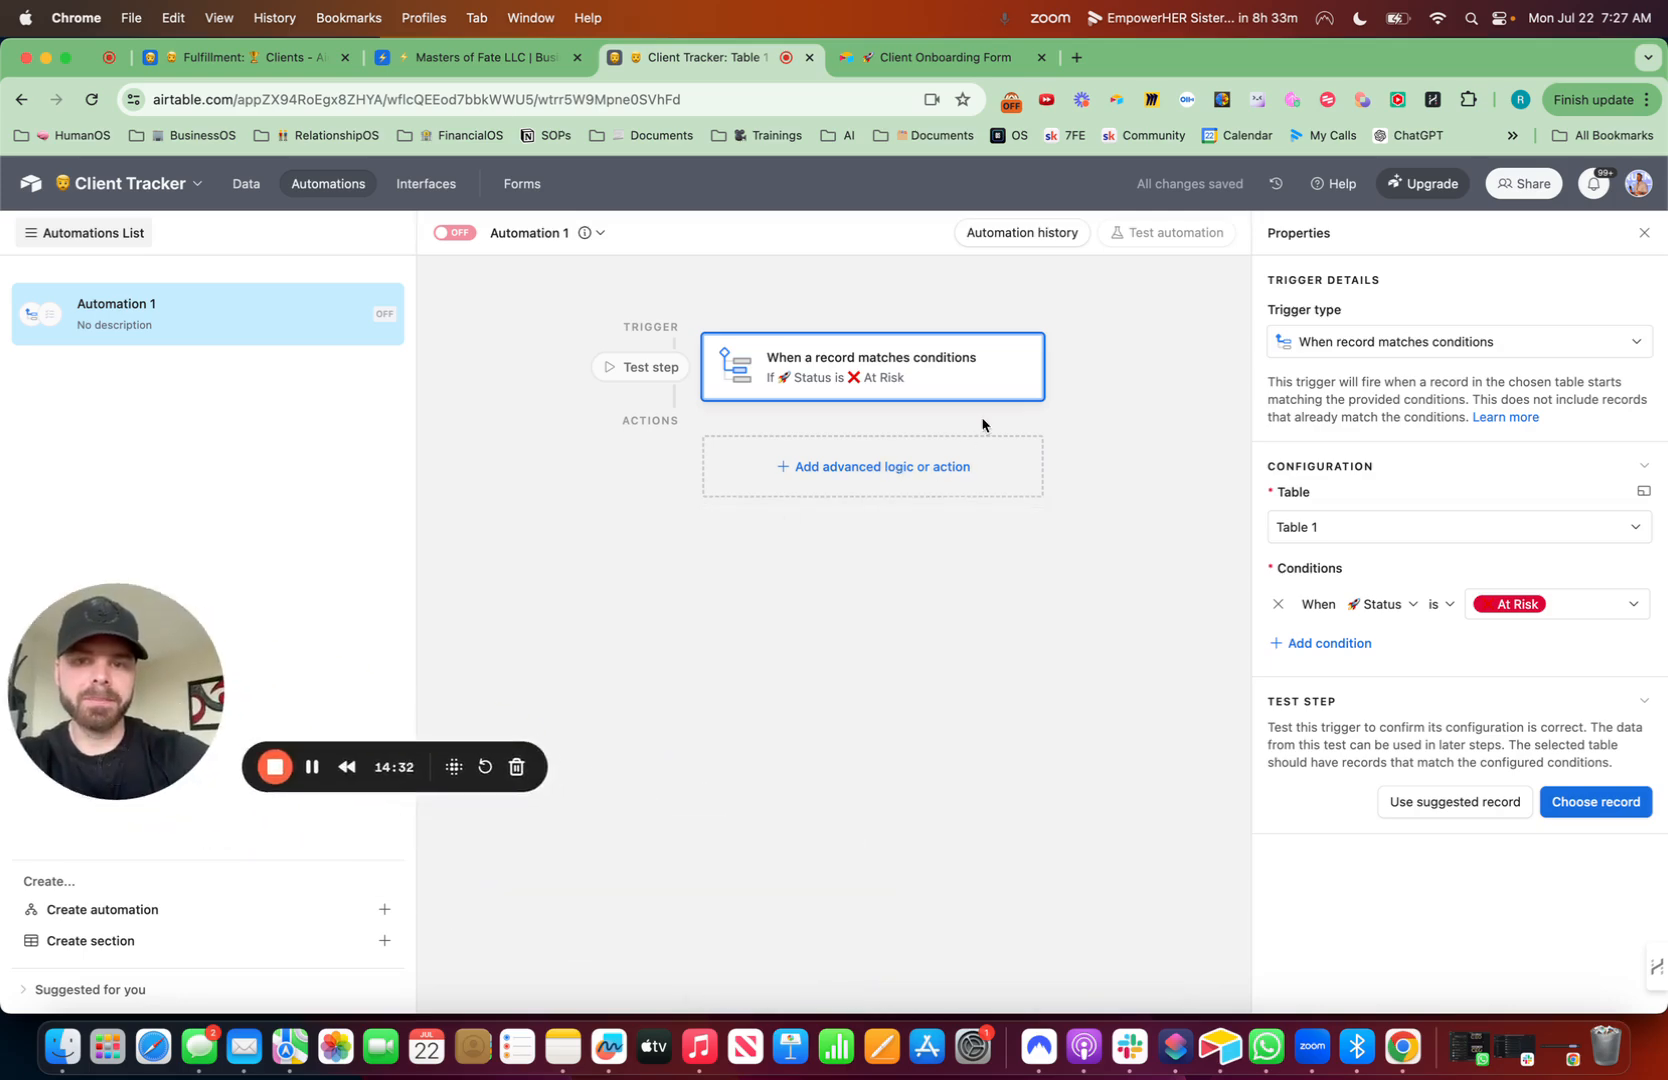
click(903, 470)
scroll(800, 720, down, 3)
mouse_move(850, 808)
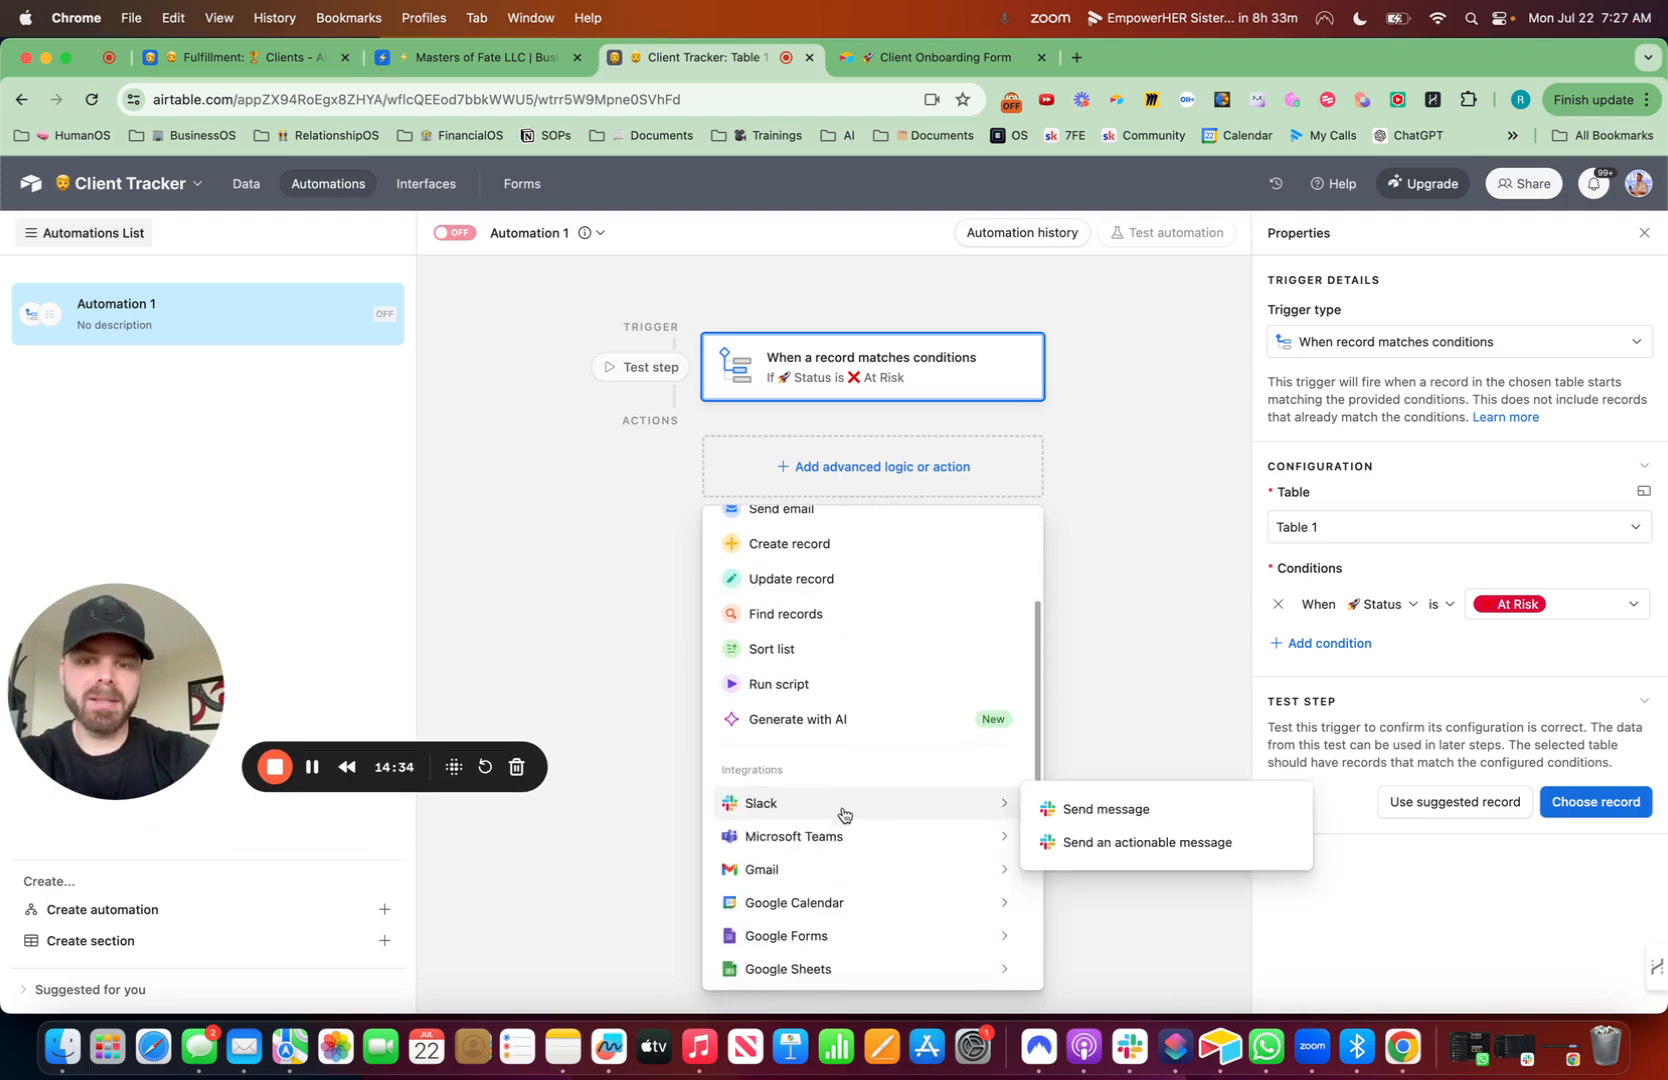
click(1093, 812)
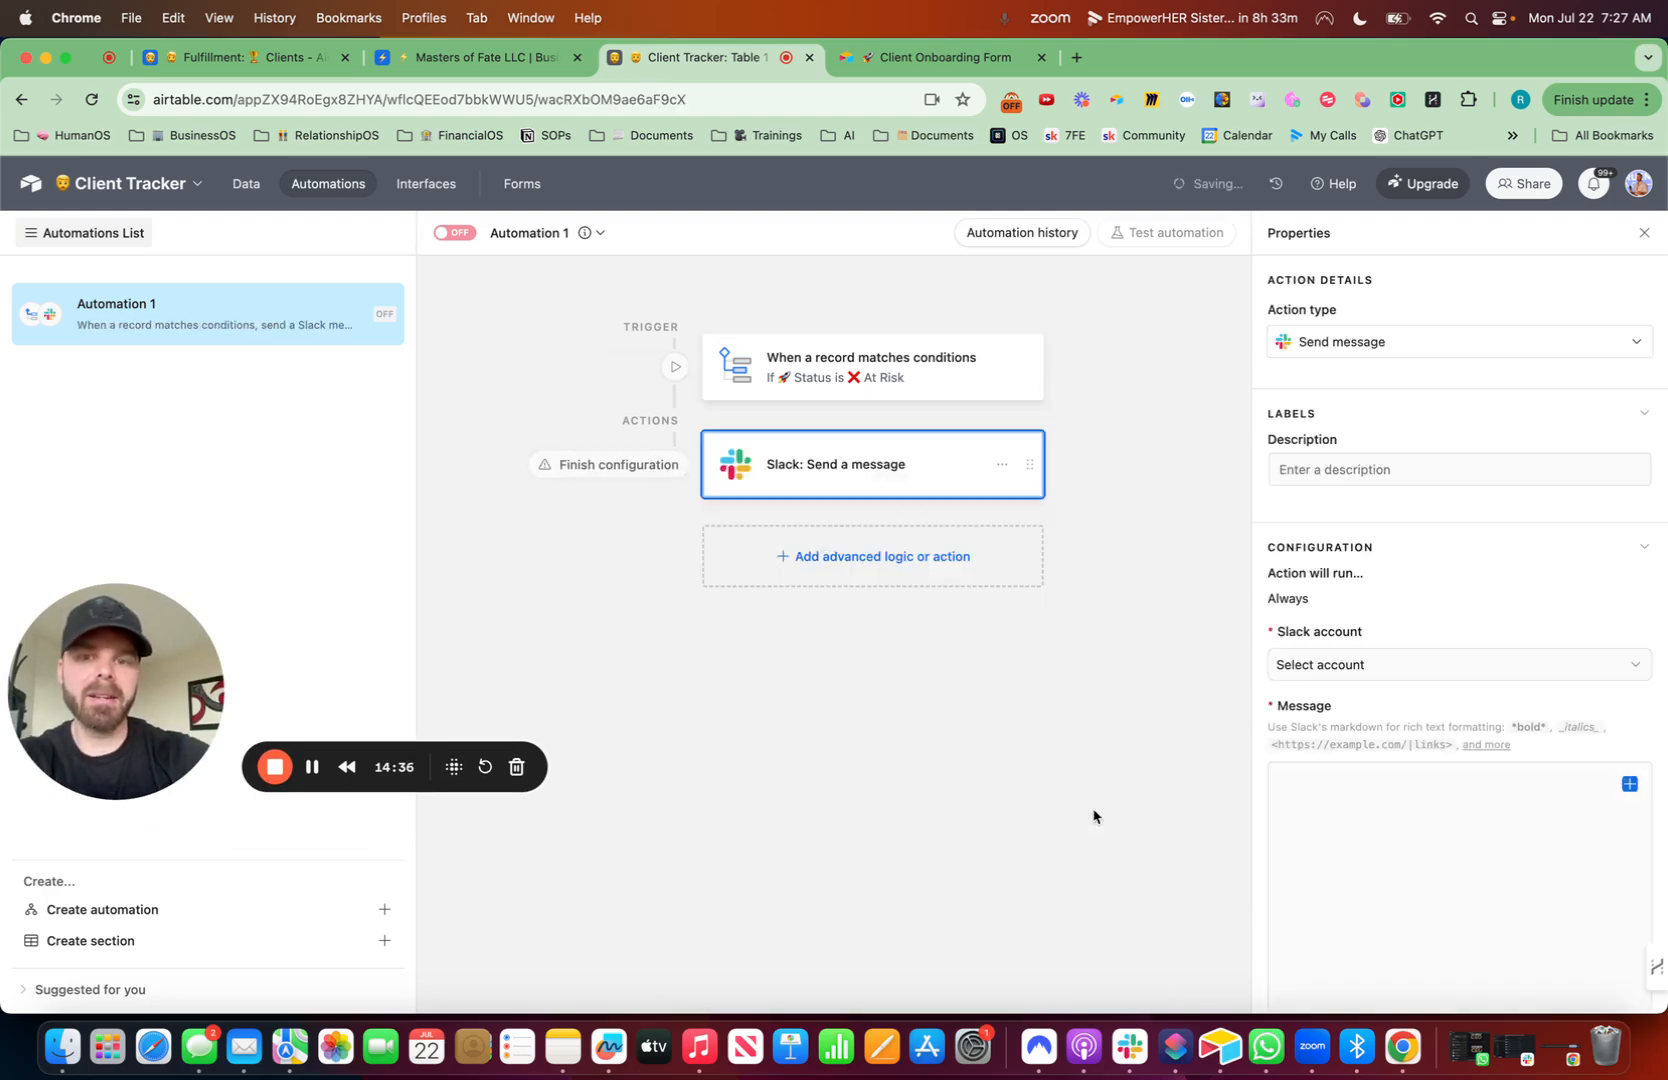
- Choose the Slack account and set the channel to ops-newtask
click(1365, 664)
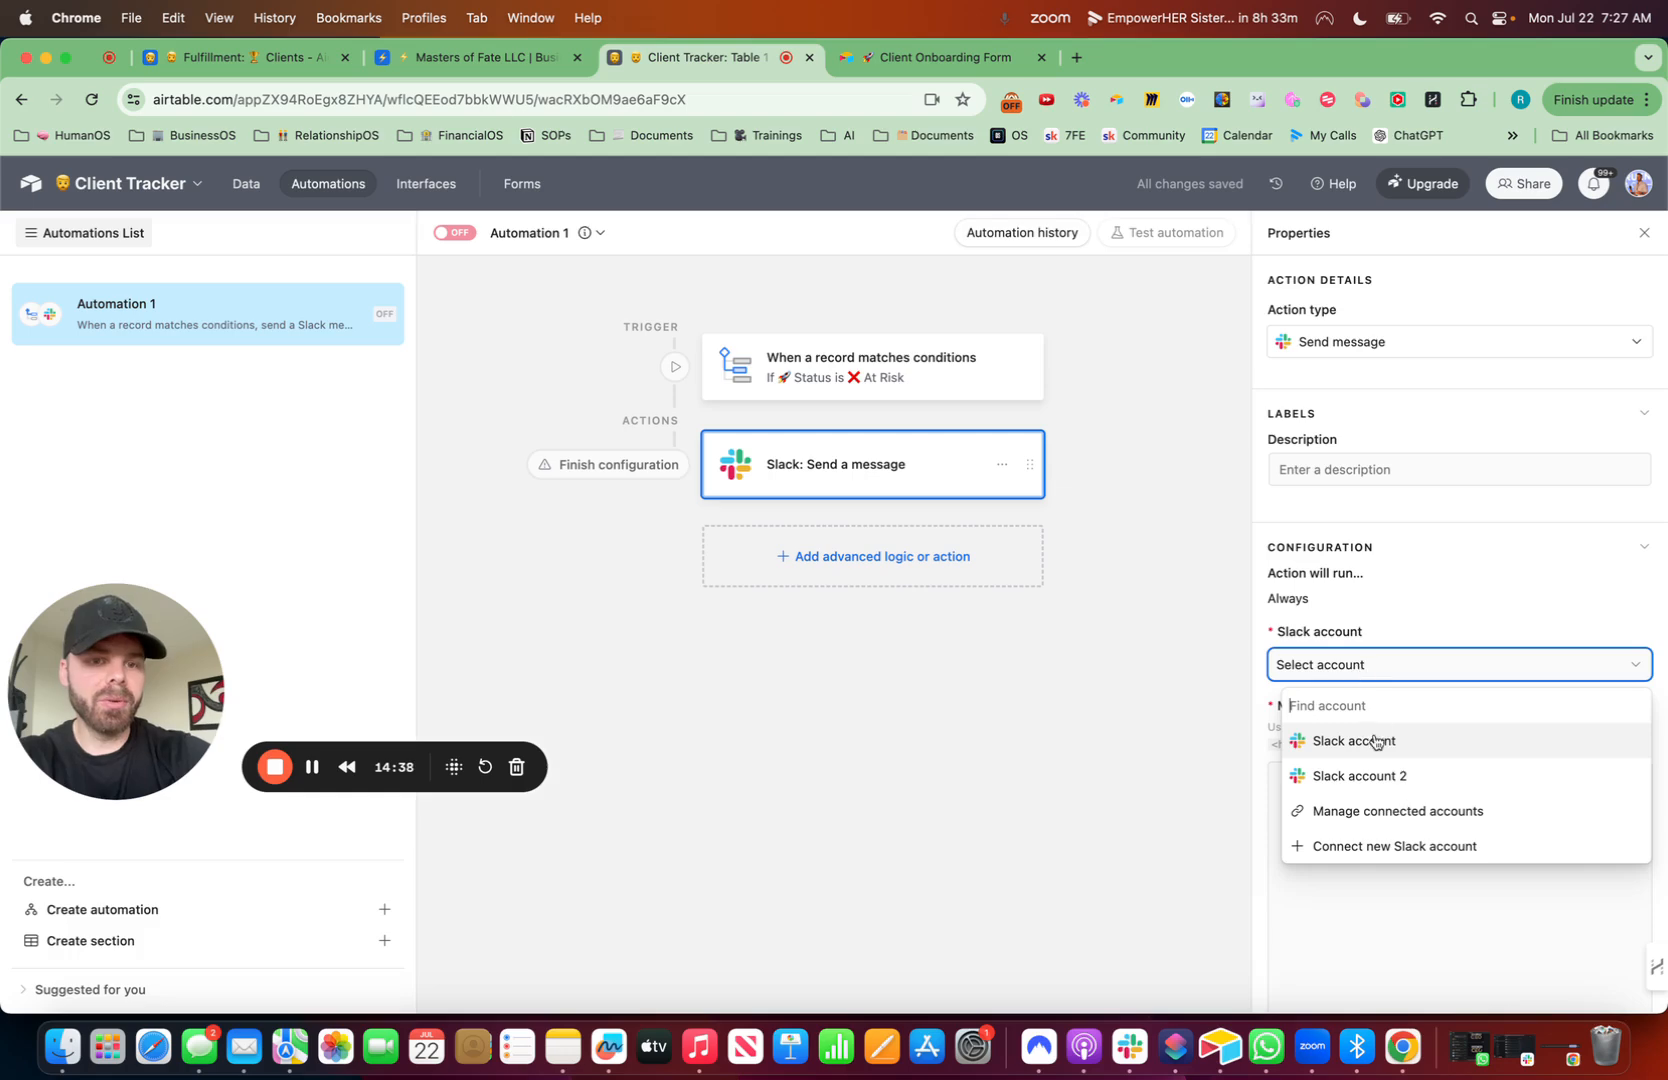
click(1376, 741)
click(1370, 739)
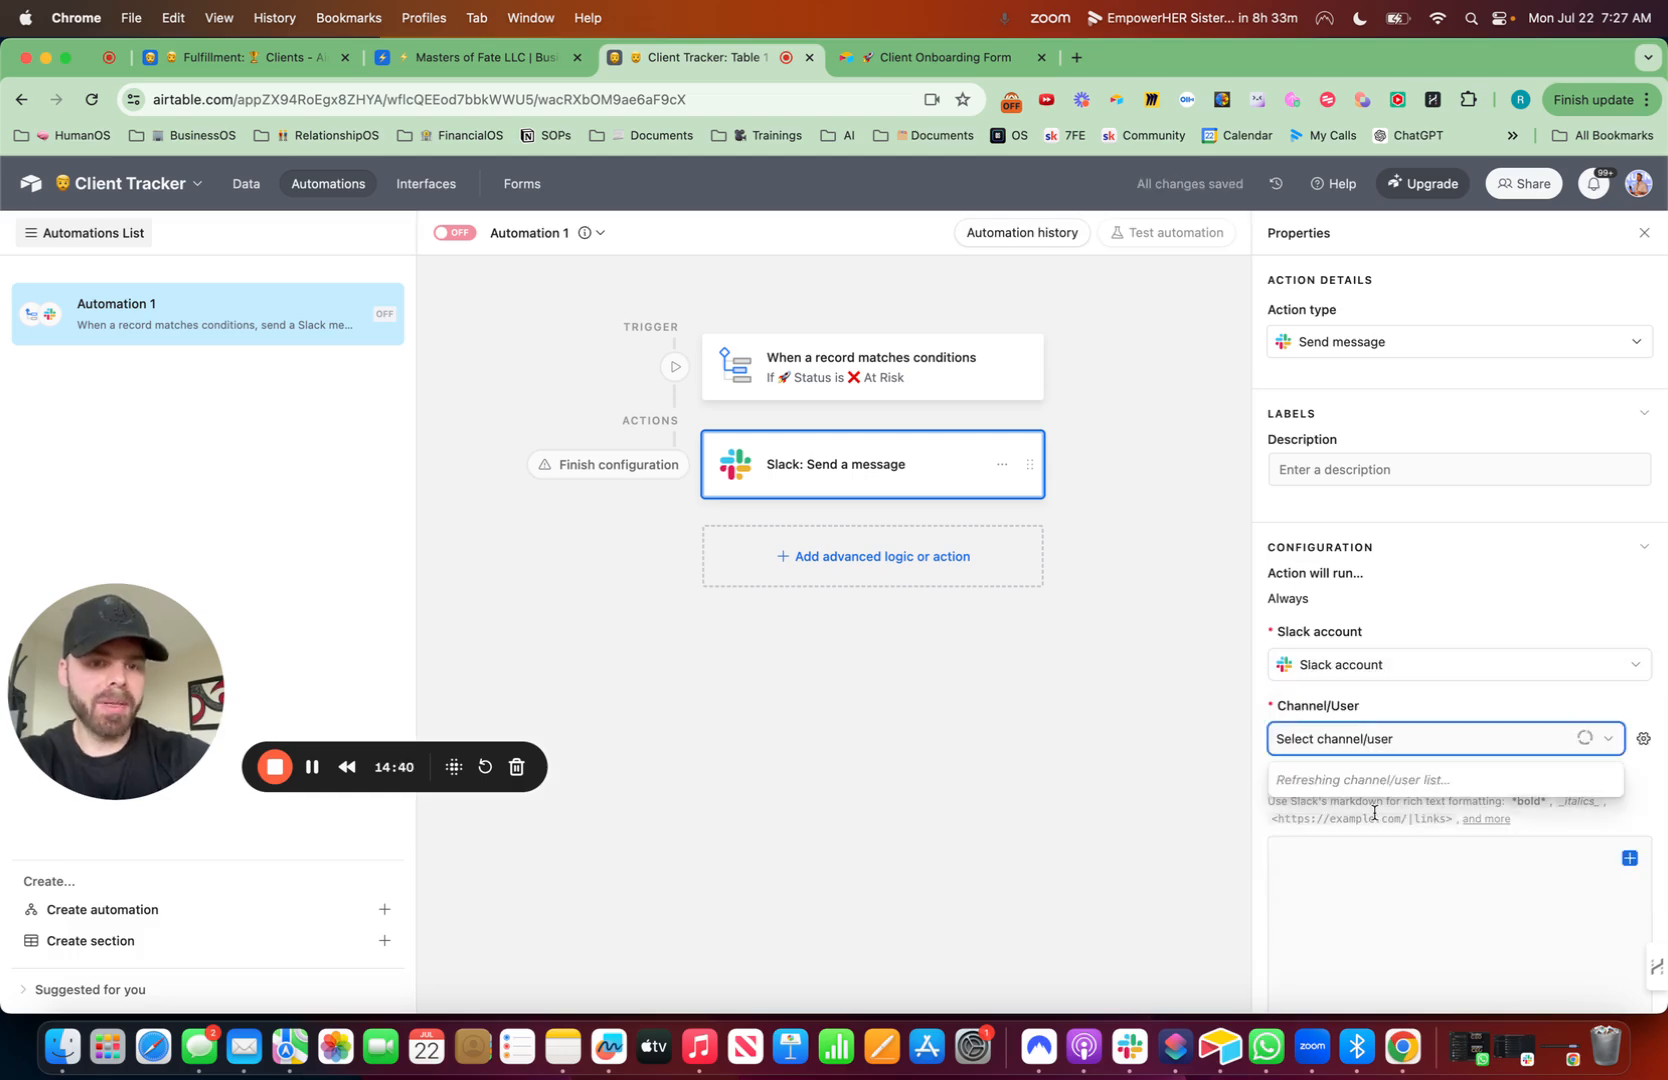
text(op)
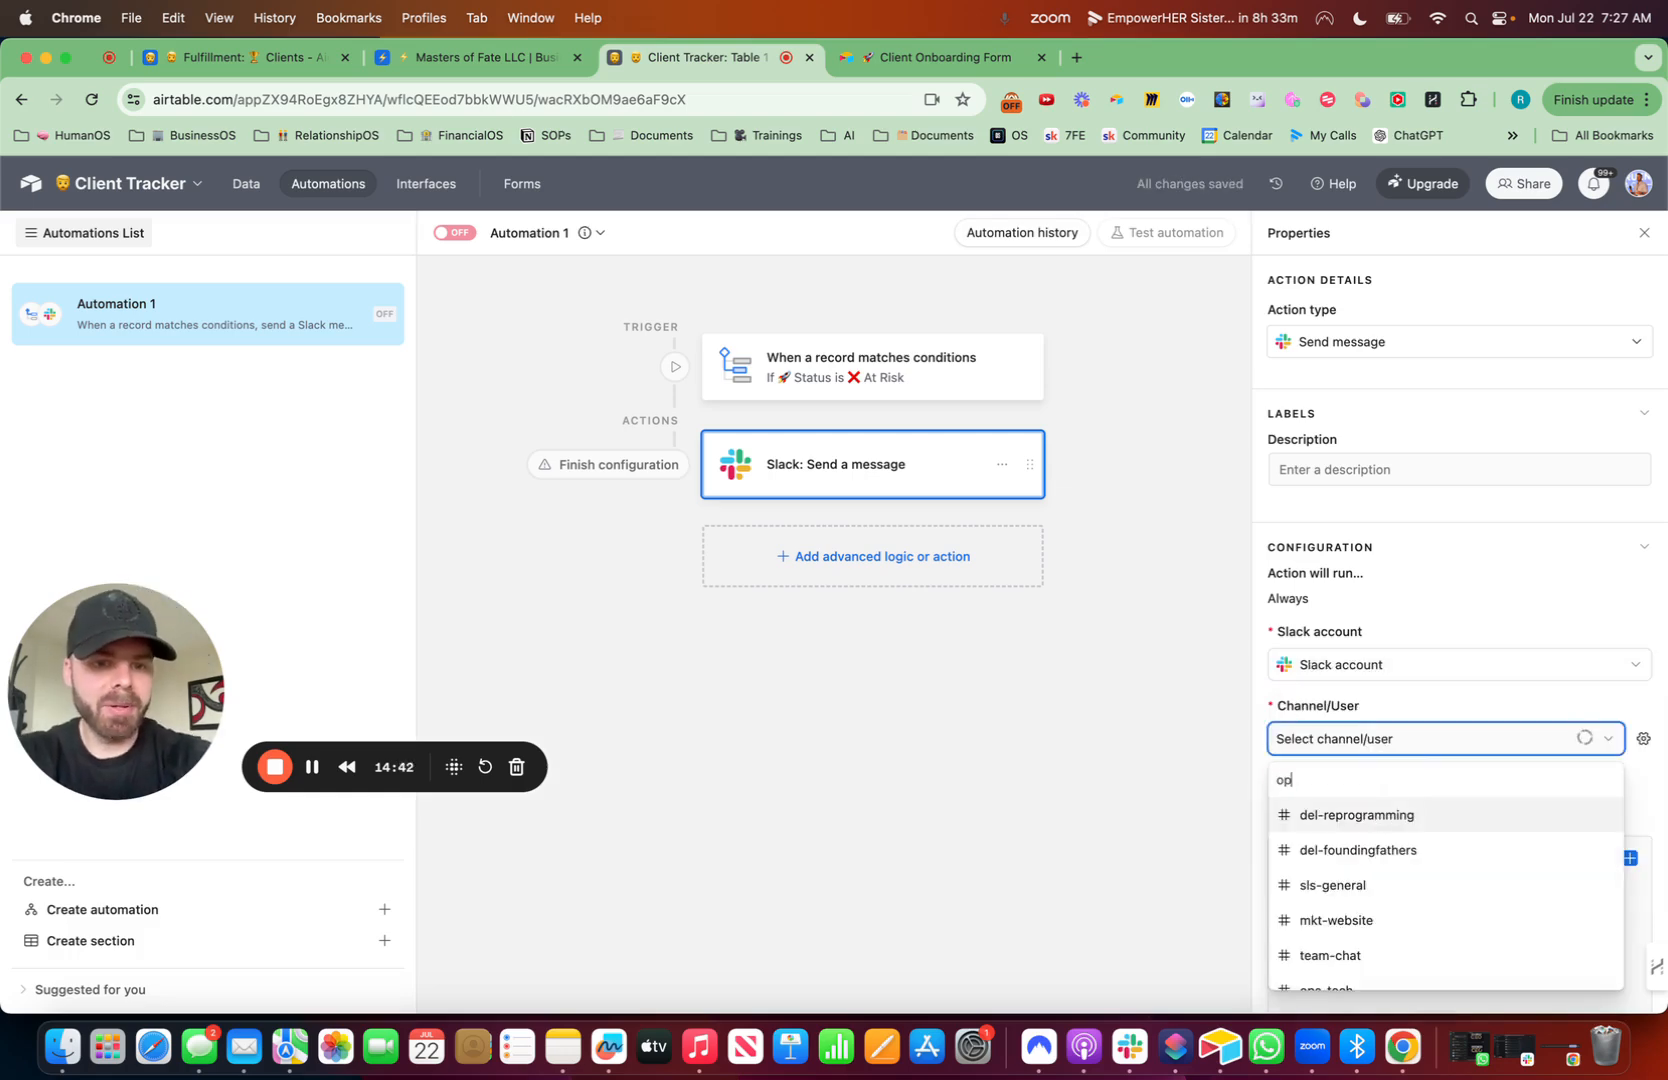
text(s)
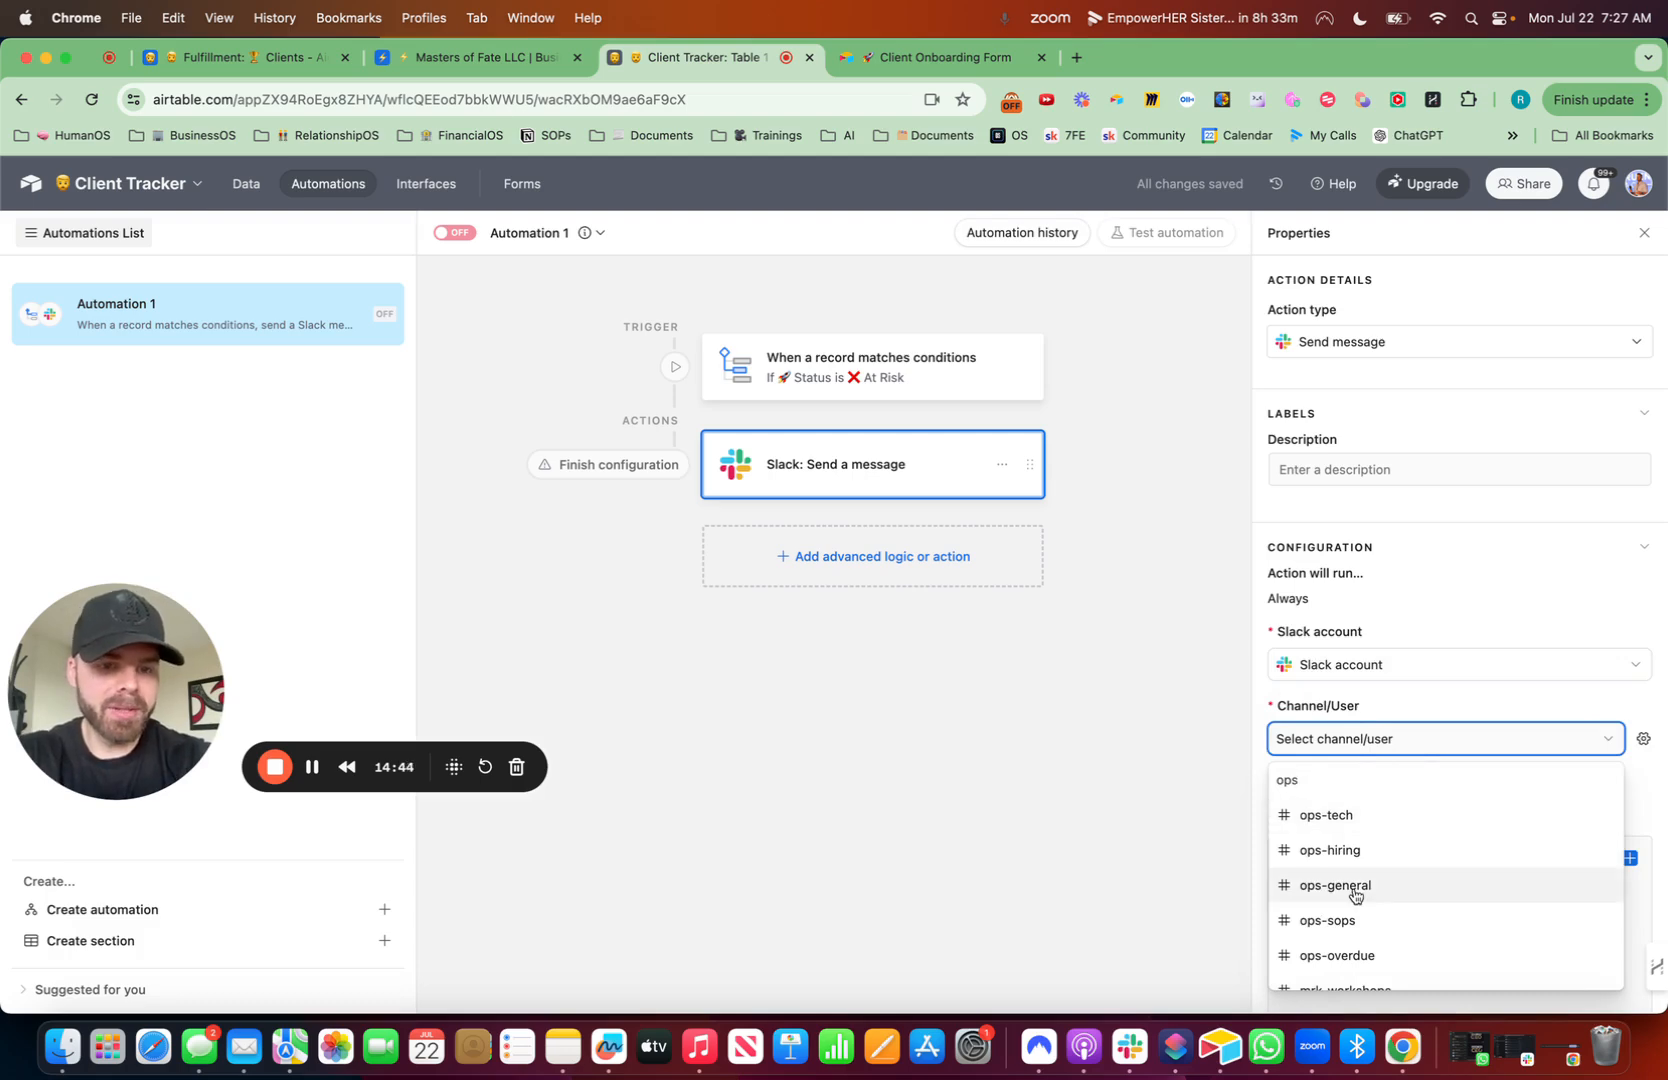
scroll(1355, 893, down, 1)
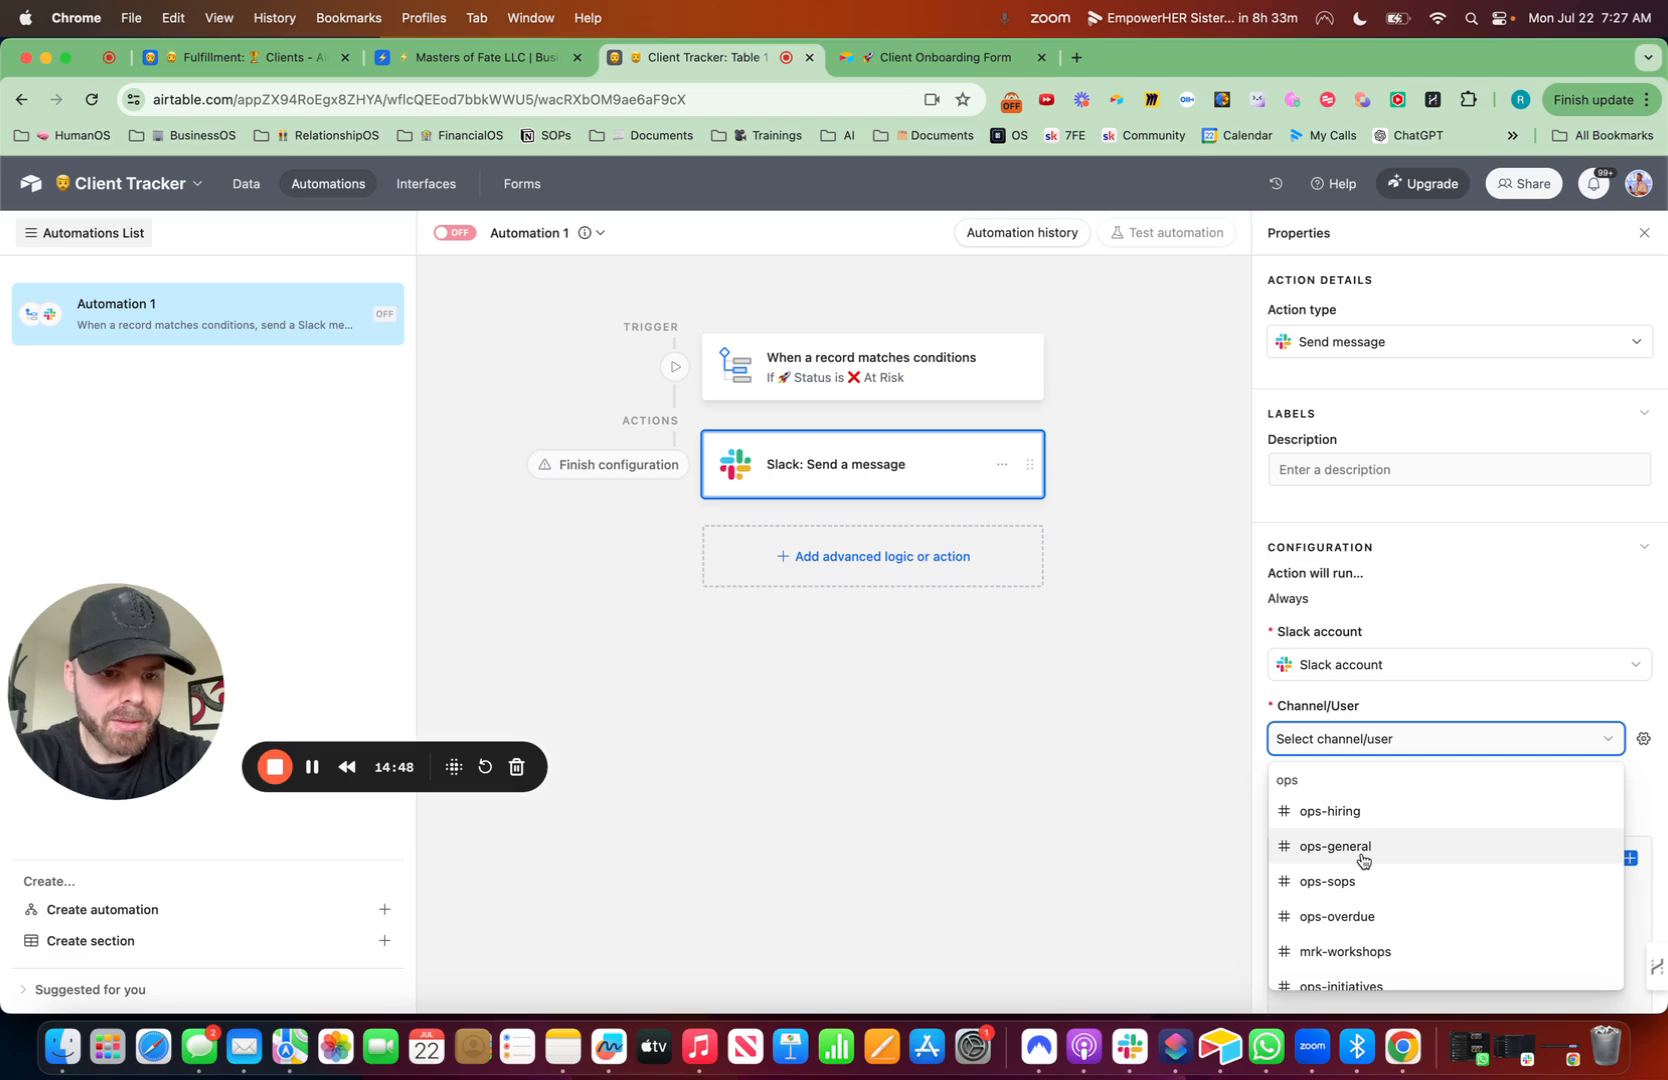
text(-t)
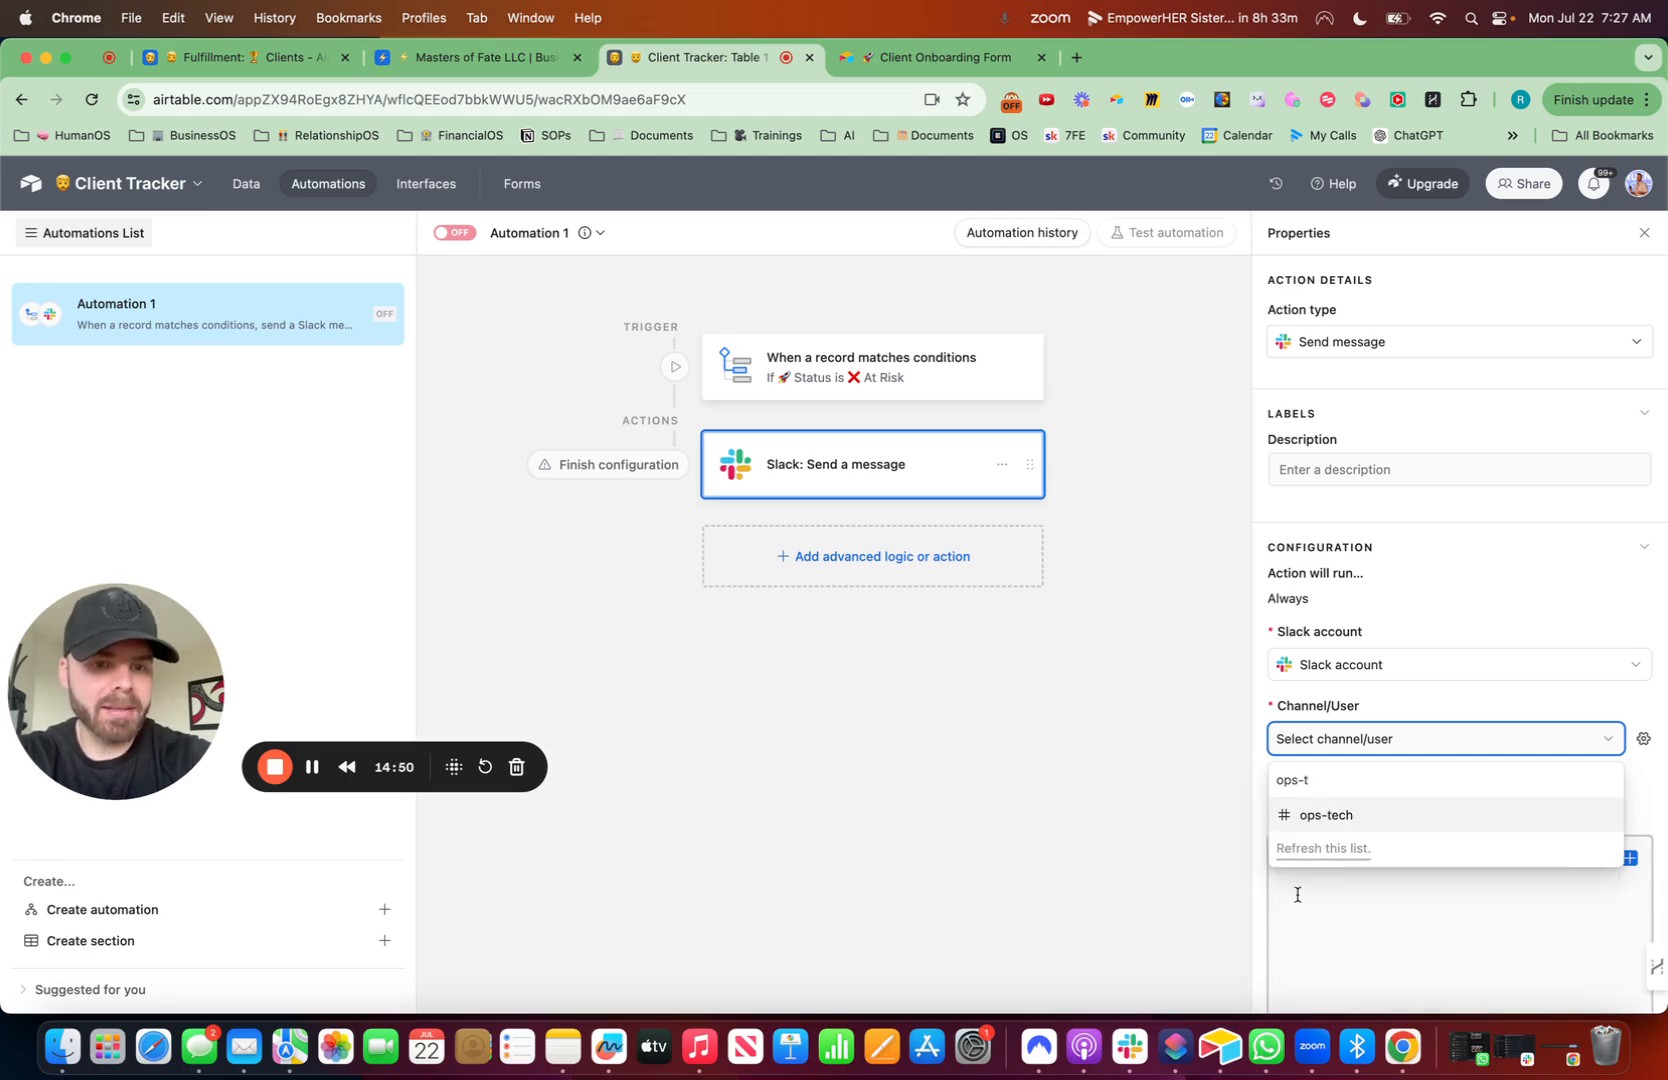
key(BackSpace)
text(new)
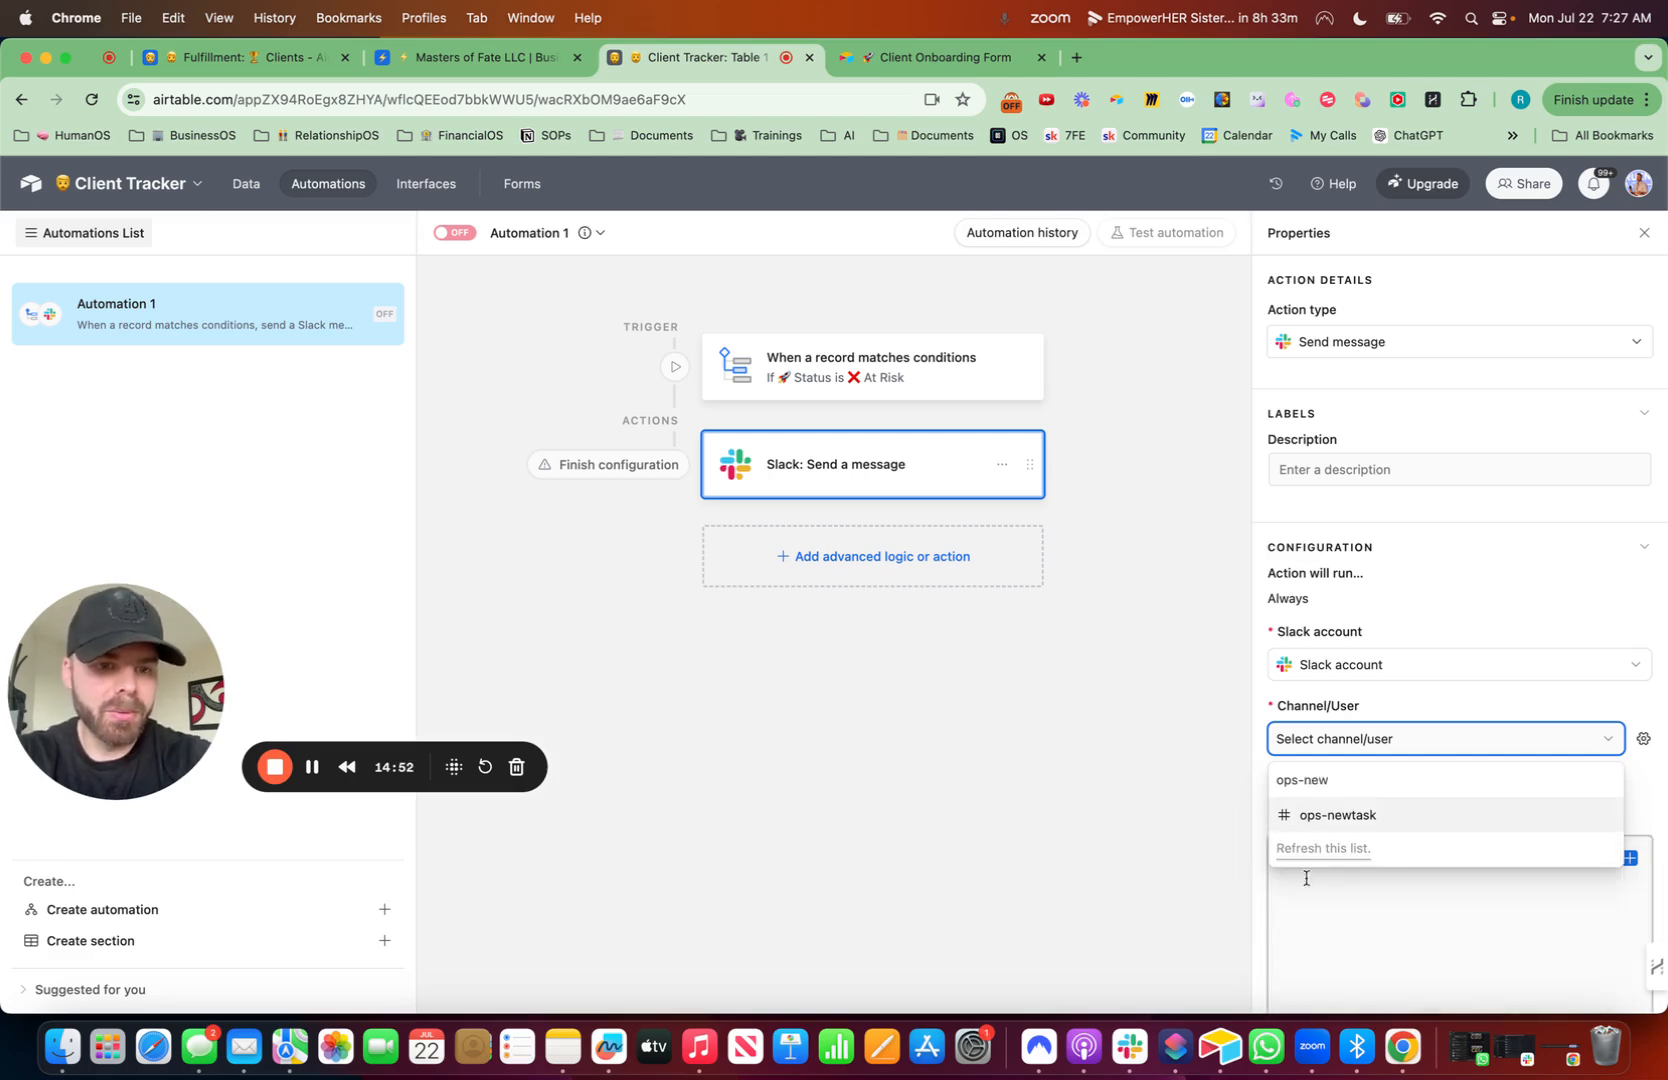
click(1355, 825)
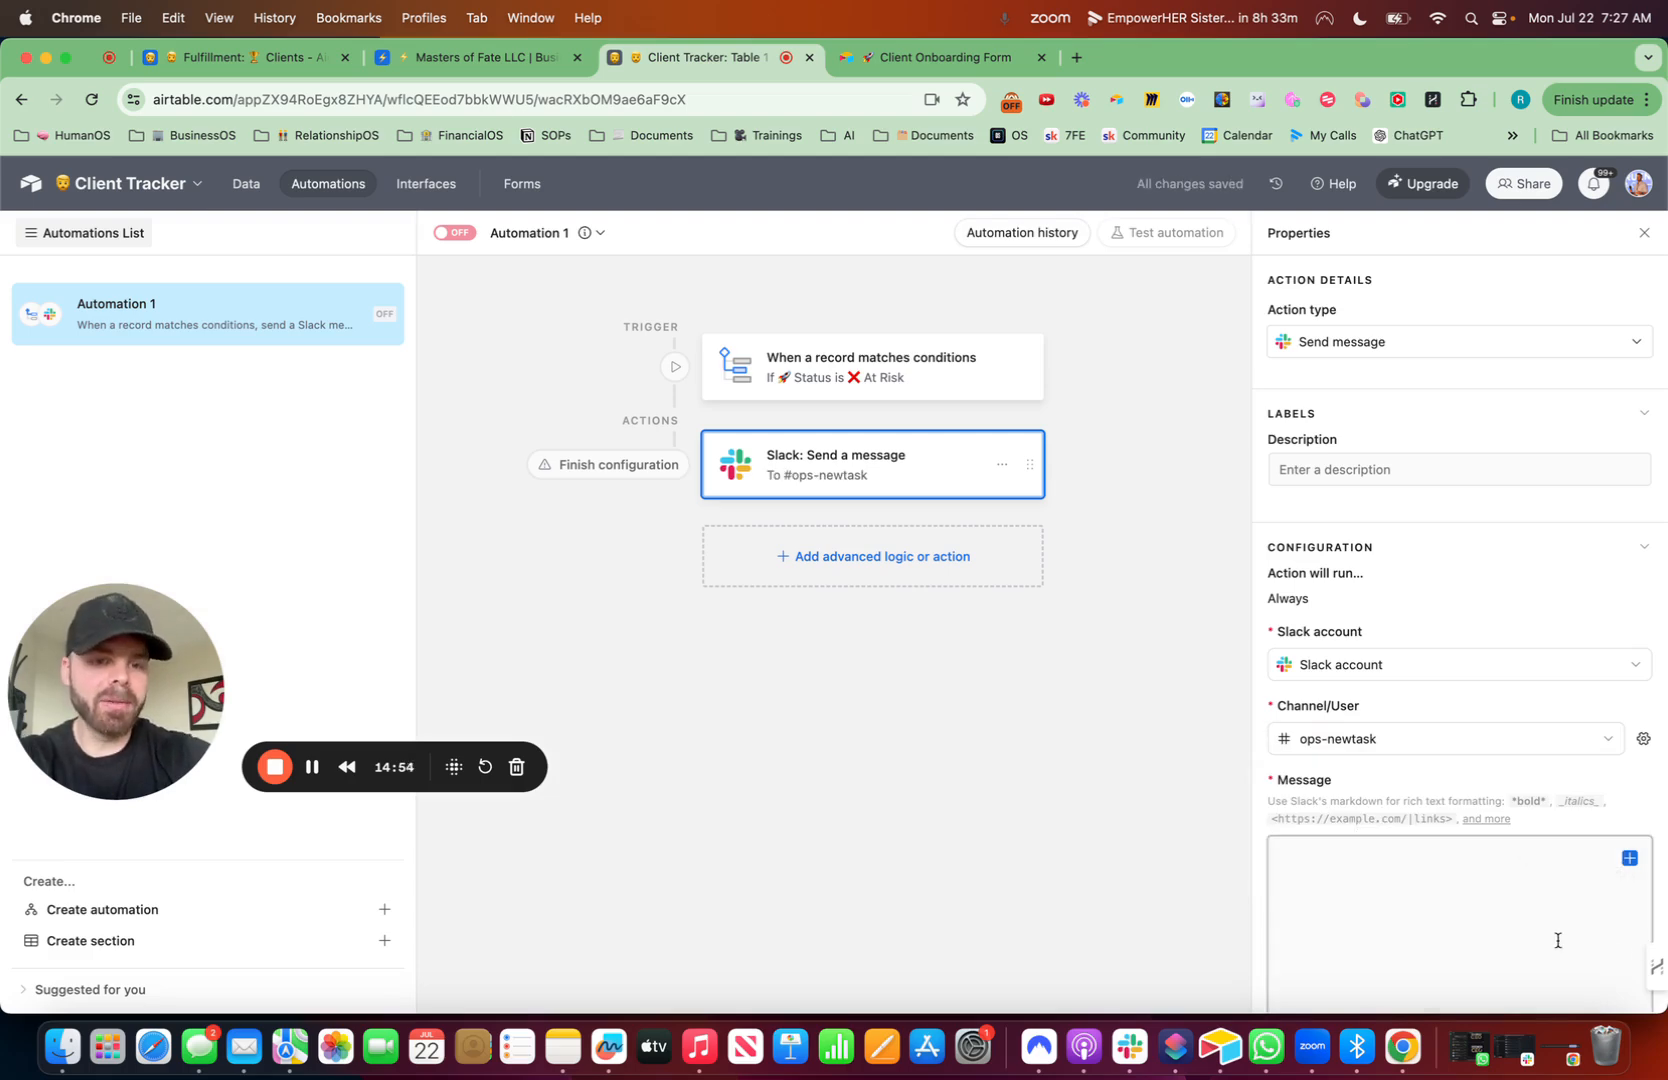
- Start the Slack message with the Full Name field followed by '- ❌ At Risk'
click(1415, 844)
scroll(1415, 844, down, 3)
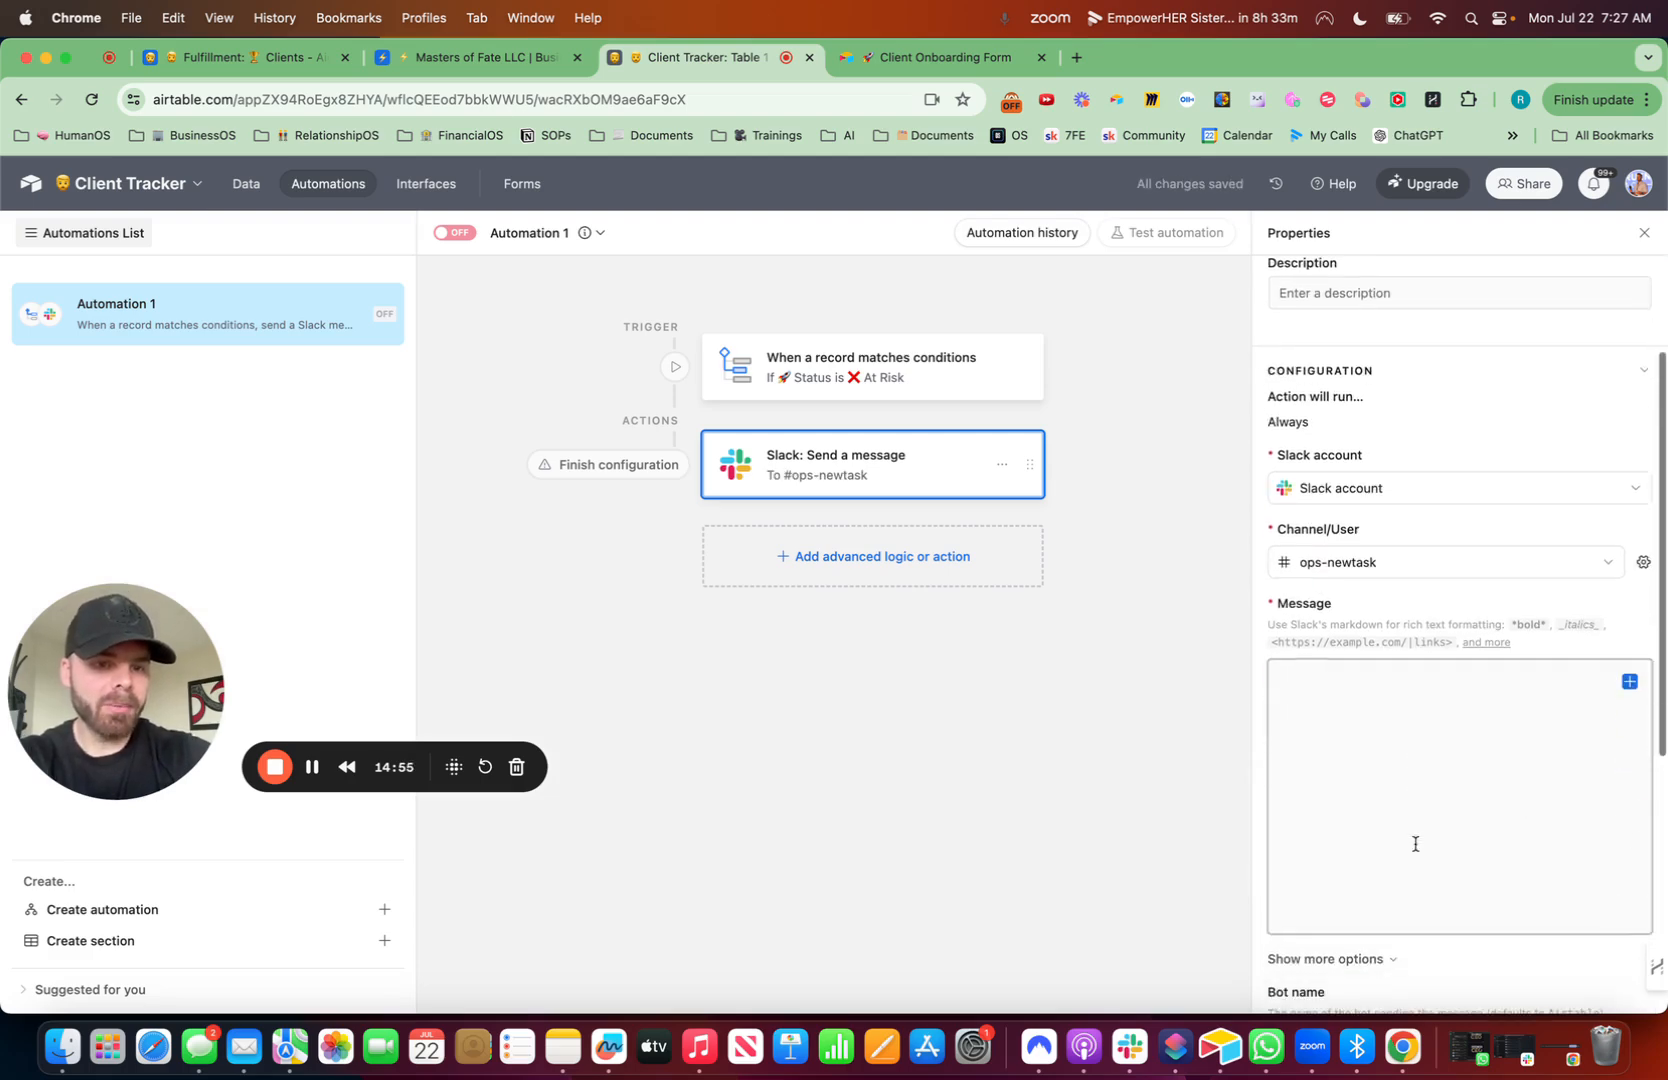
click(1629, 681)
scroll(1456, 880, down, 3)
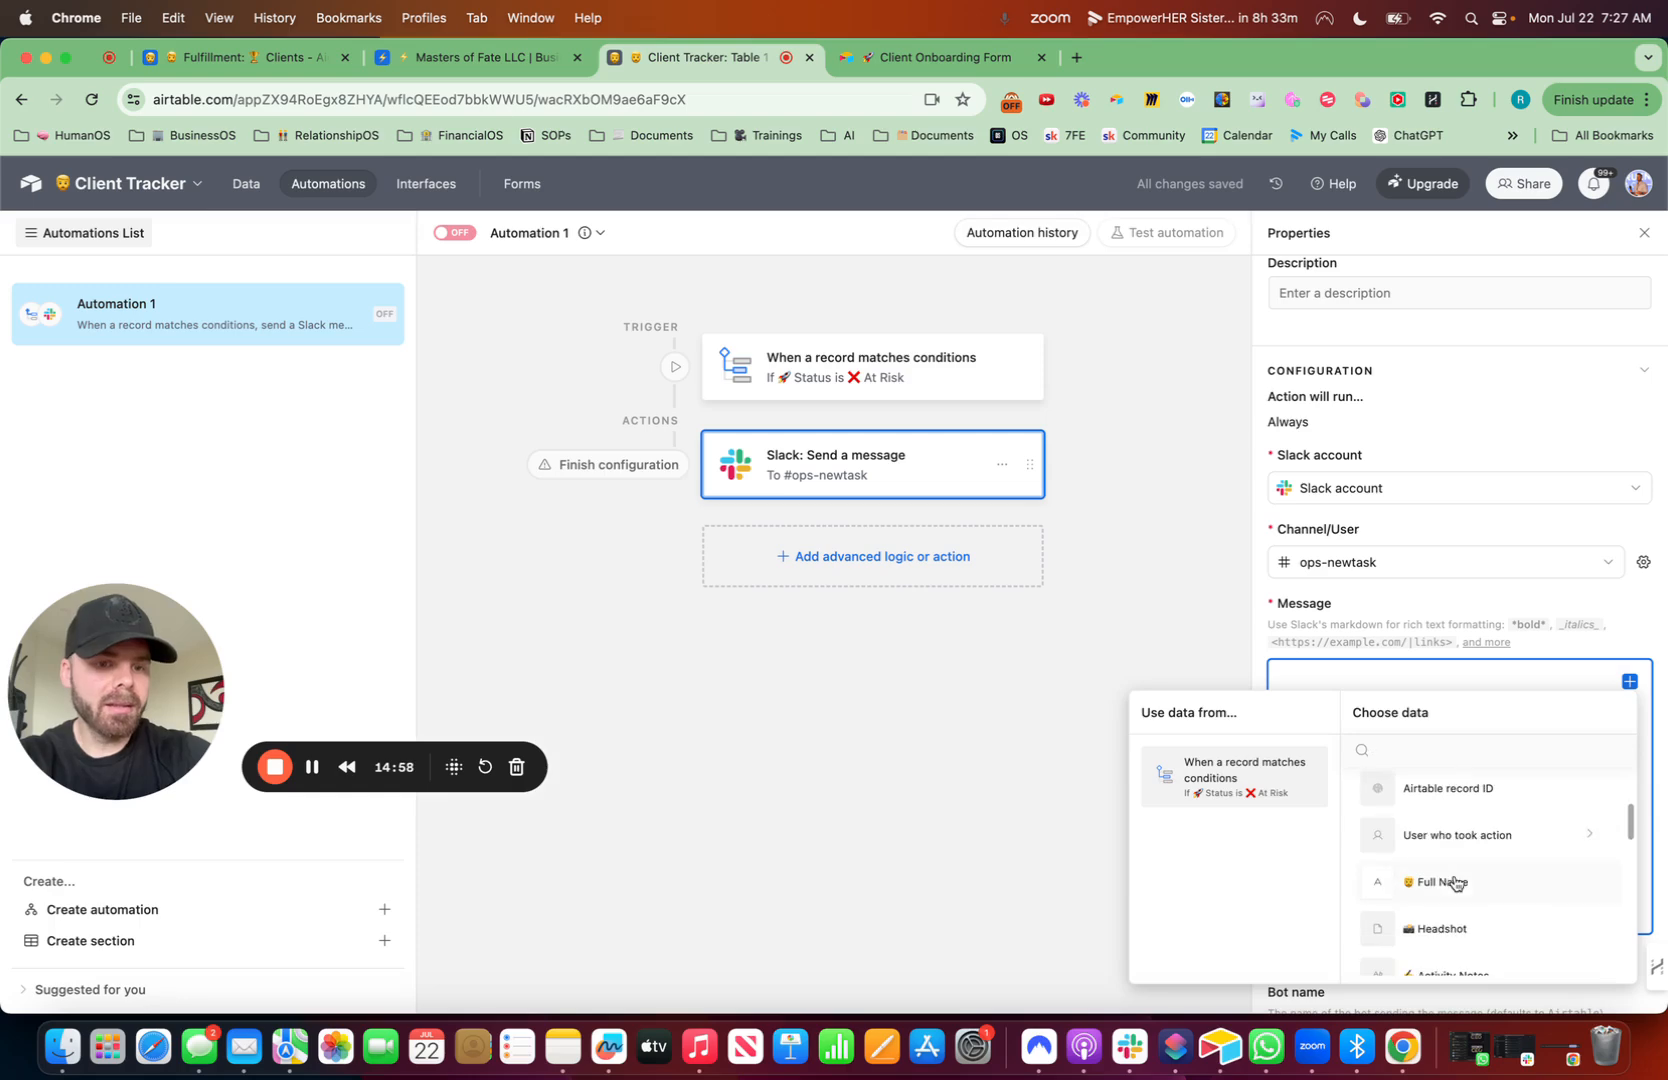
click(1456, 883)
text(-)
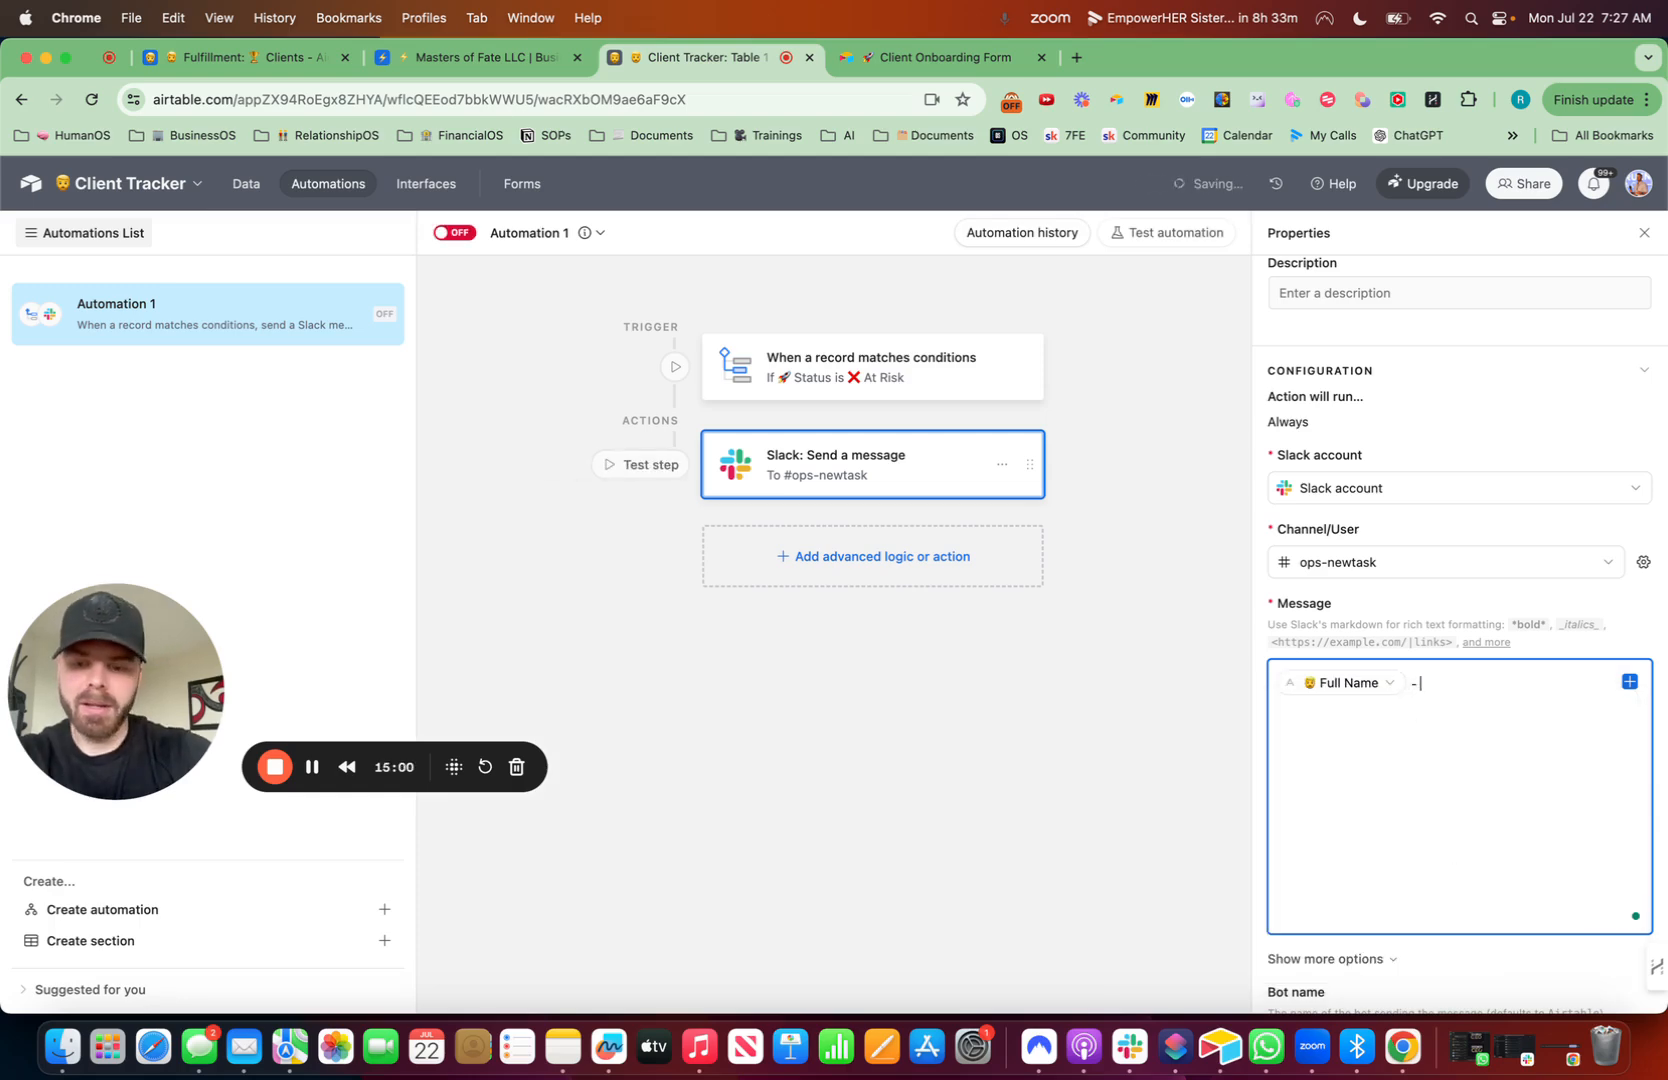
click(1550, 464)
text(At Risk  )
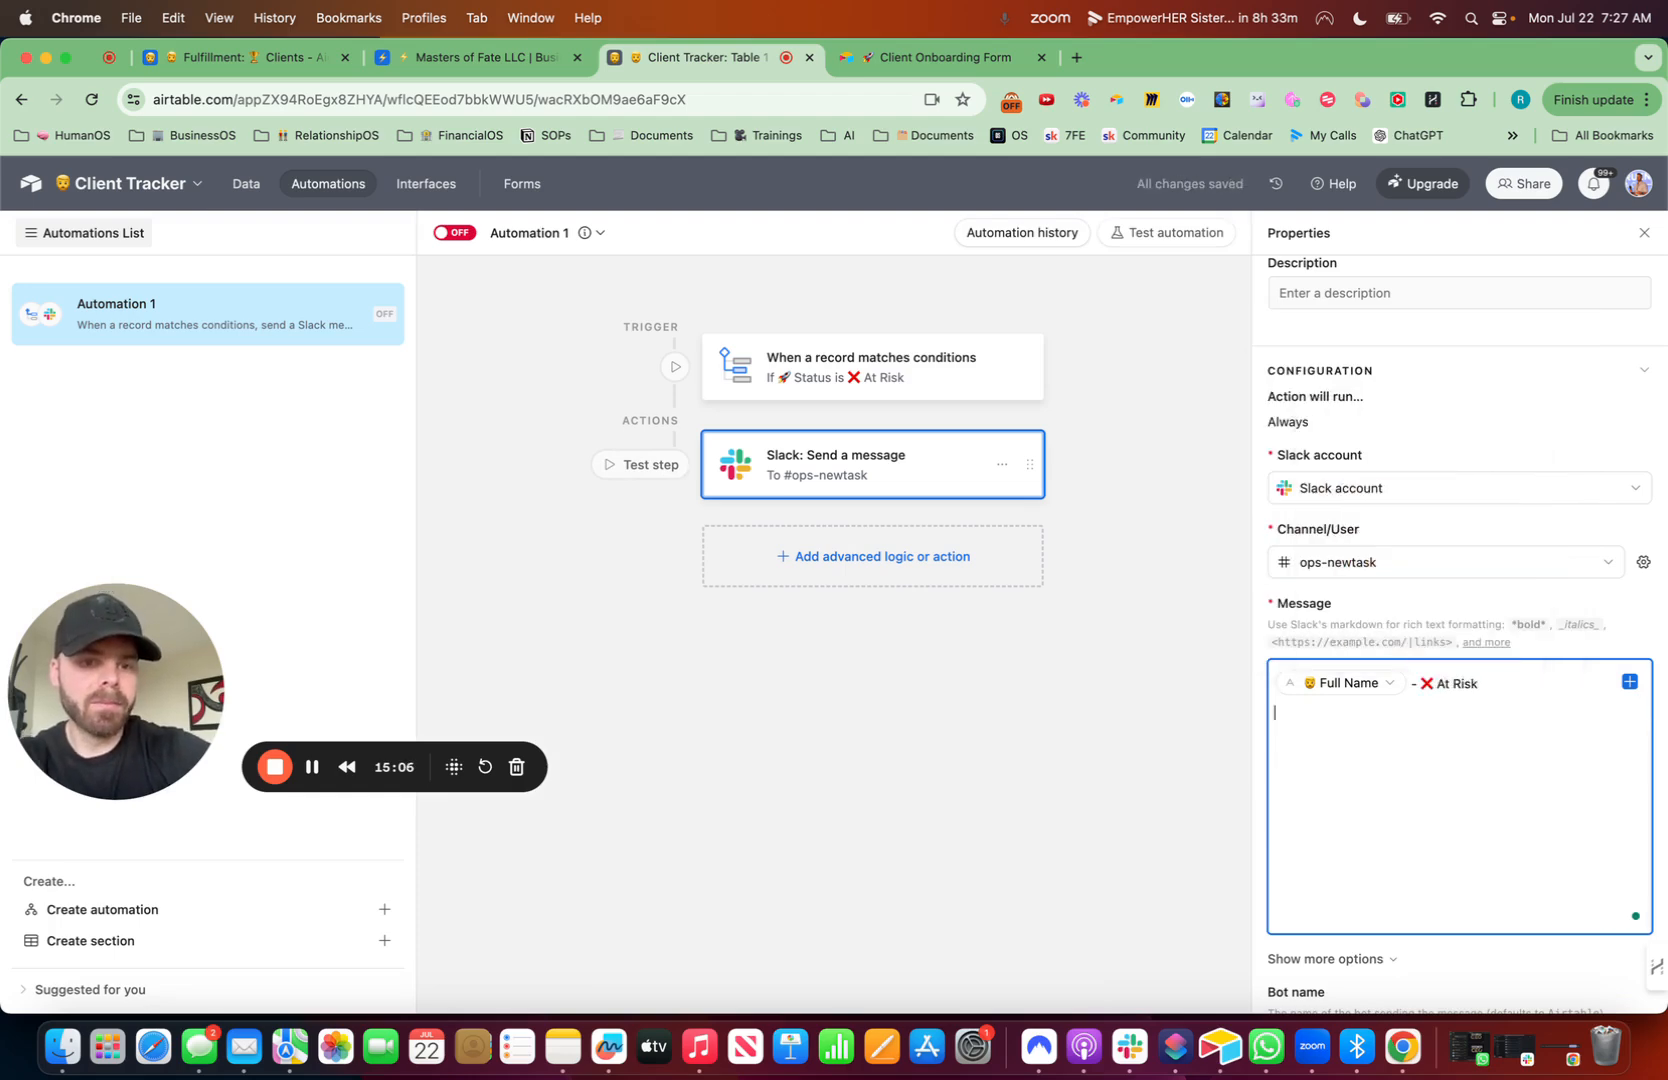
text(Follow u)
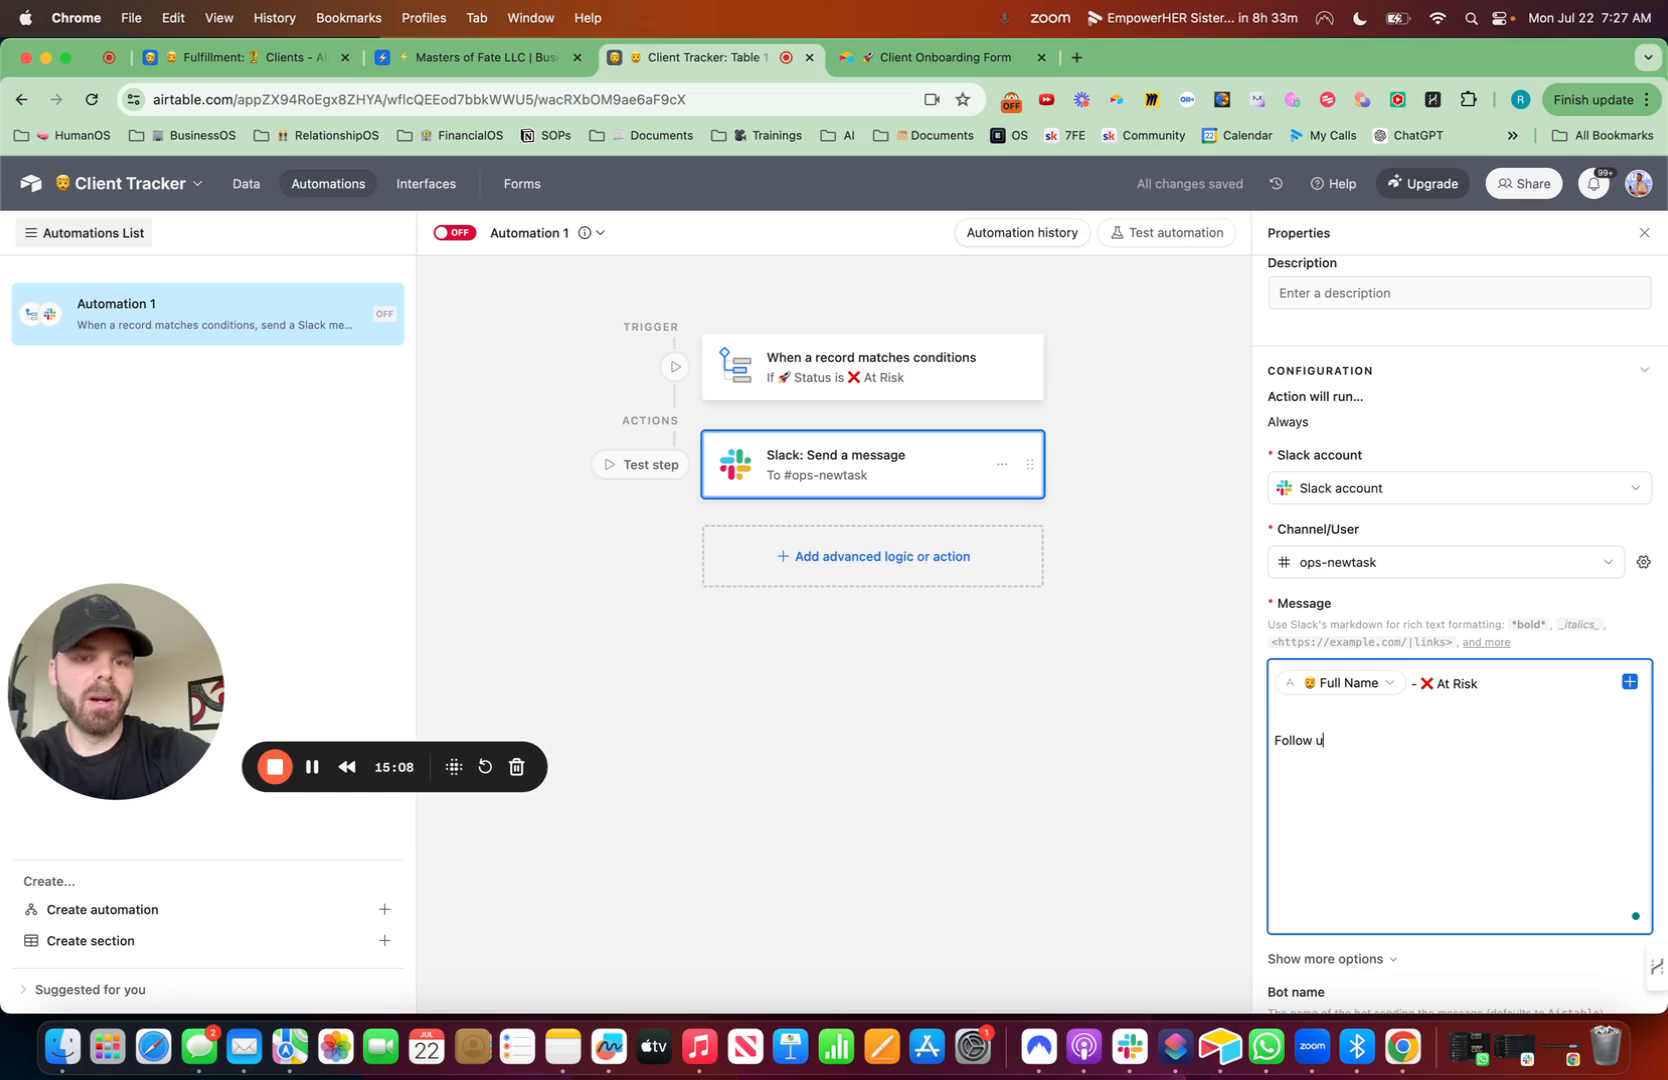
text(p today:)
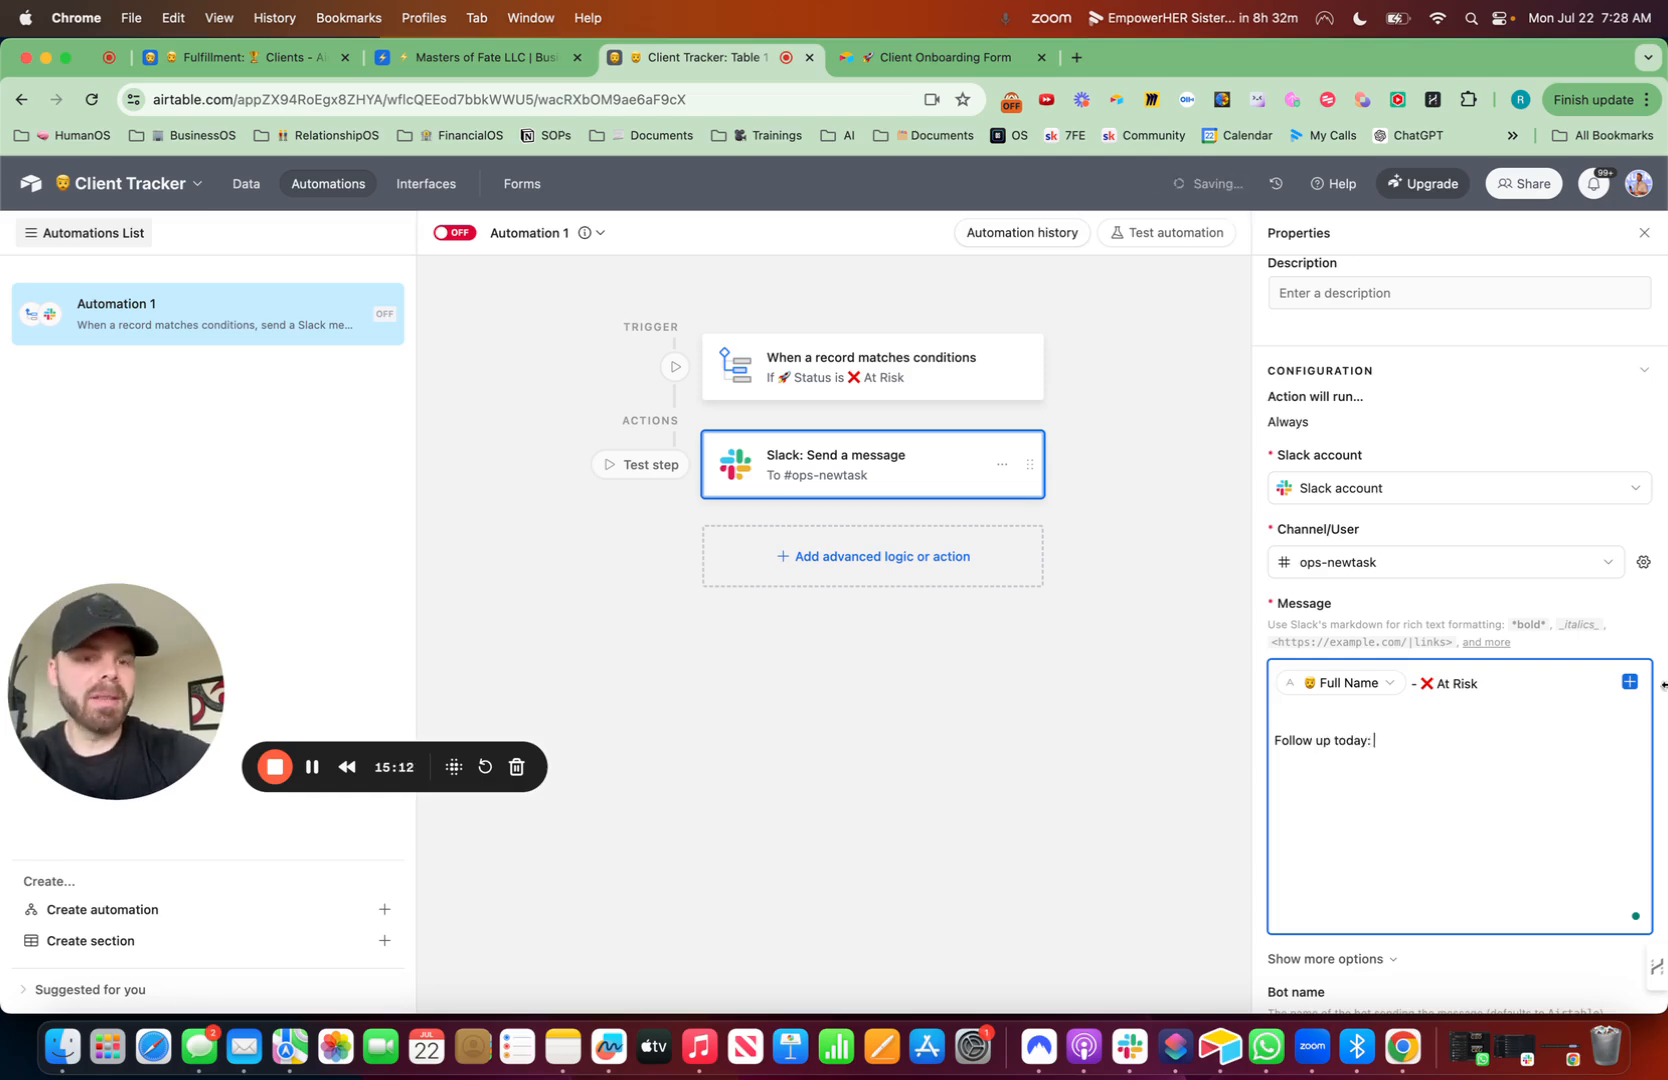
- Add a 'Follow up today:' line to the message followed by the Base record URL
click(1628, 681)
scroll(1463, 880, down, 2)
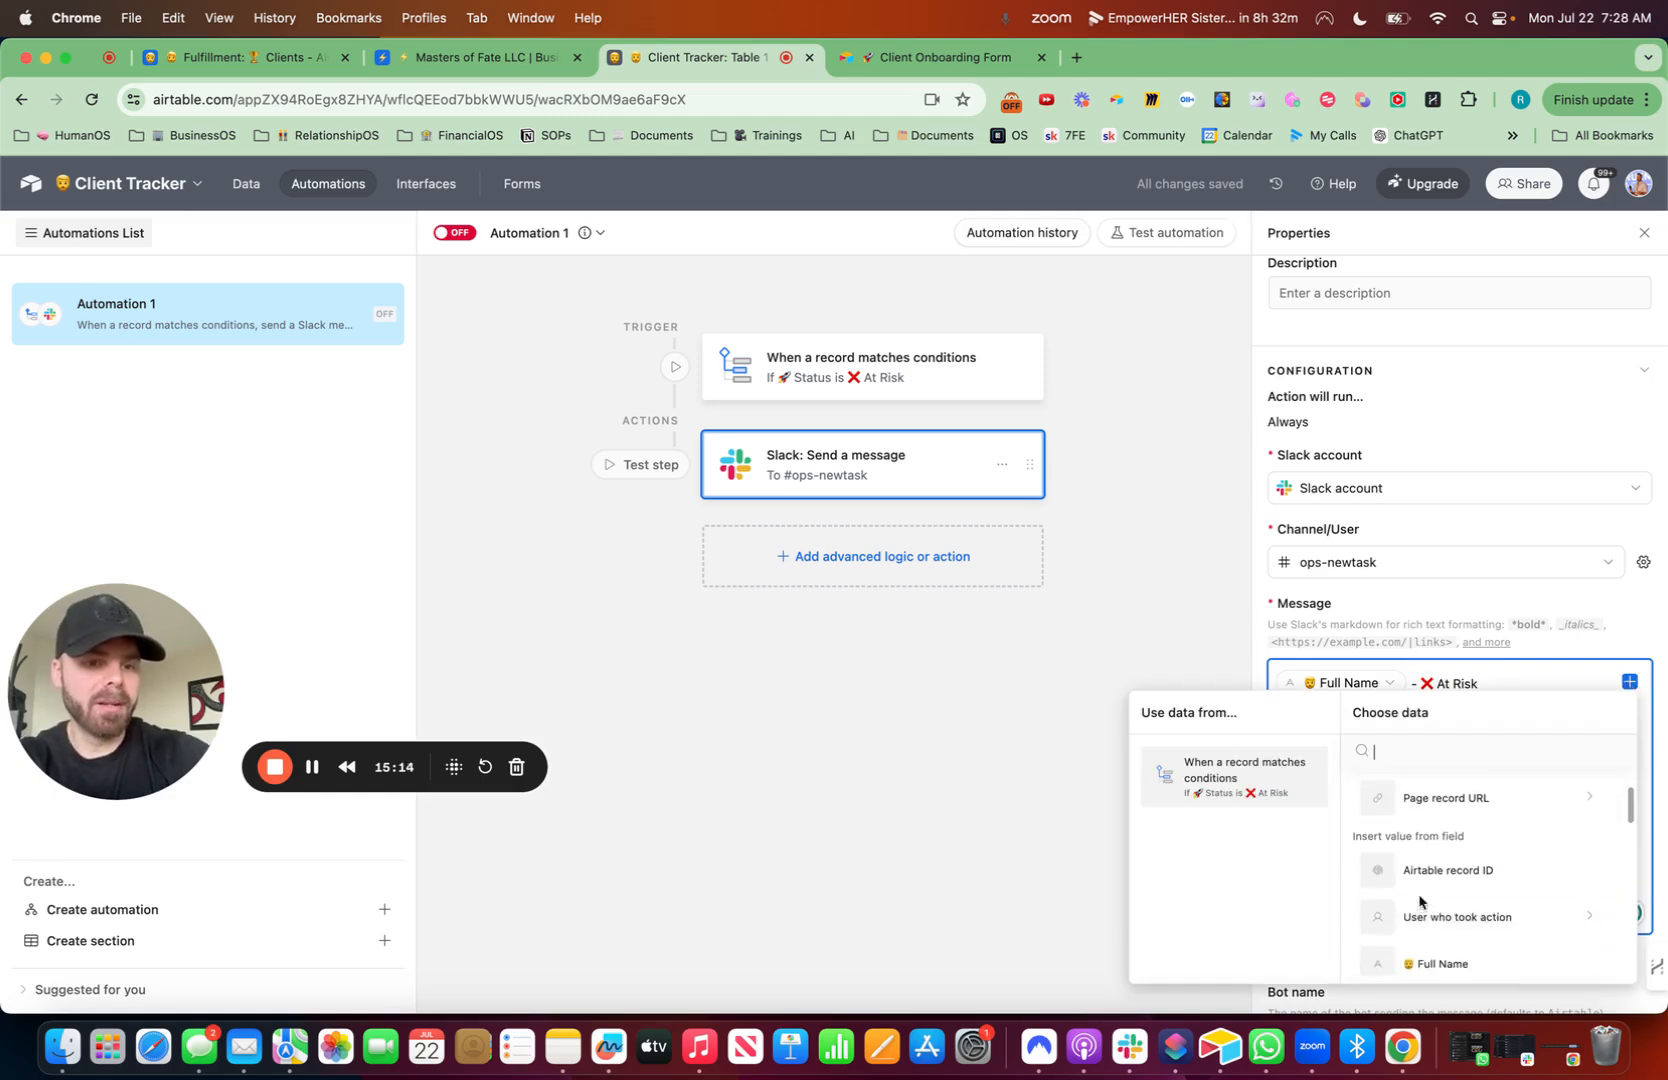
scroll(1463, 893, down, 2)
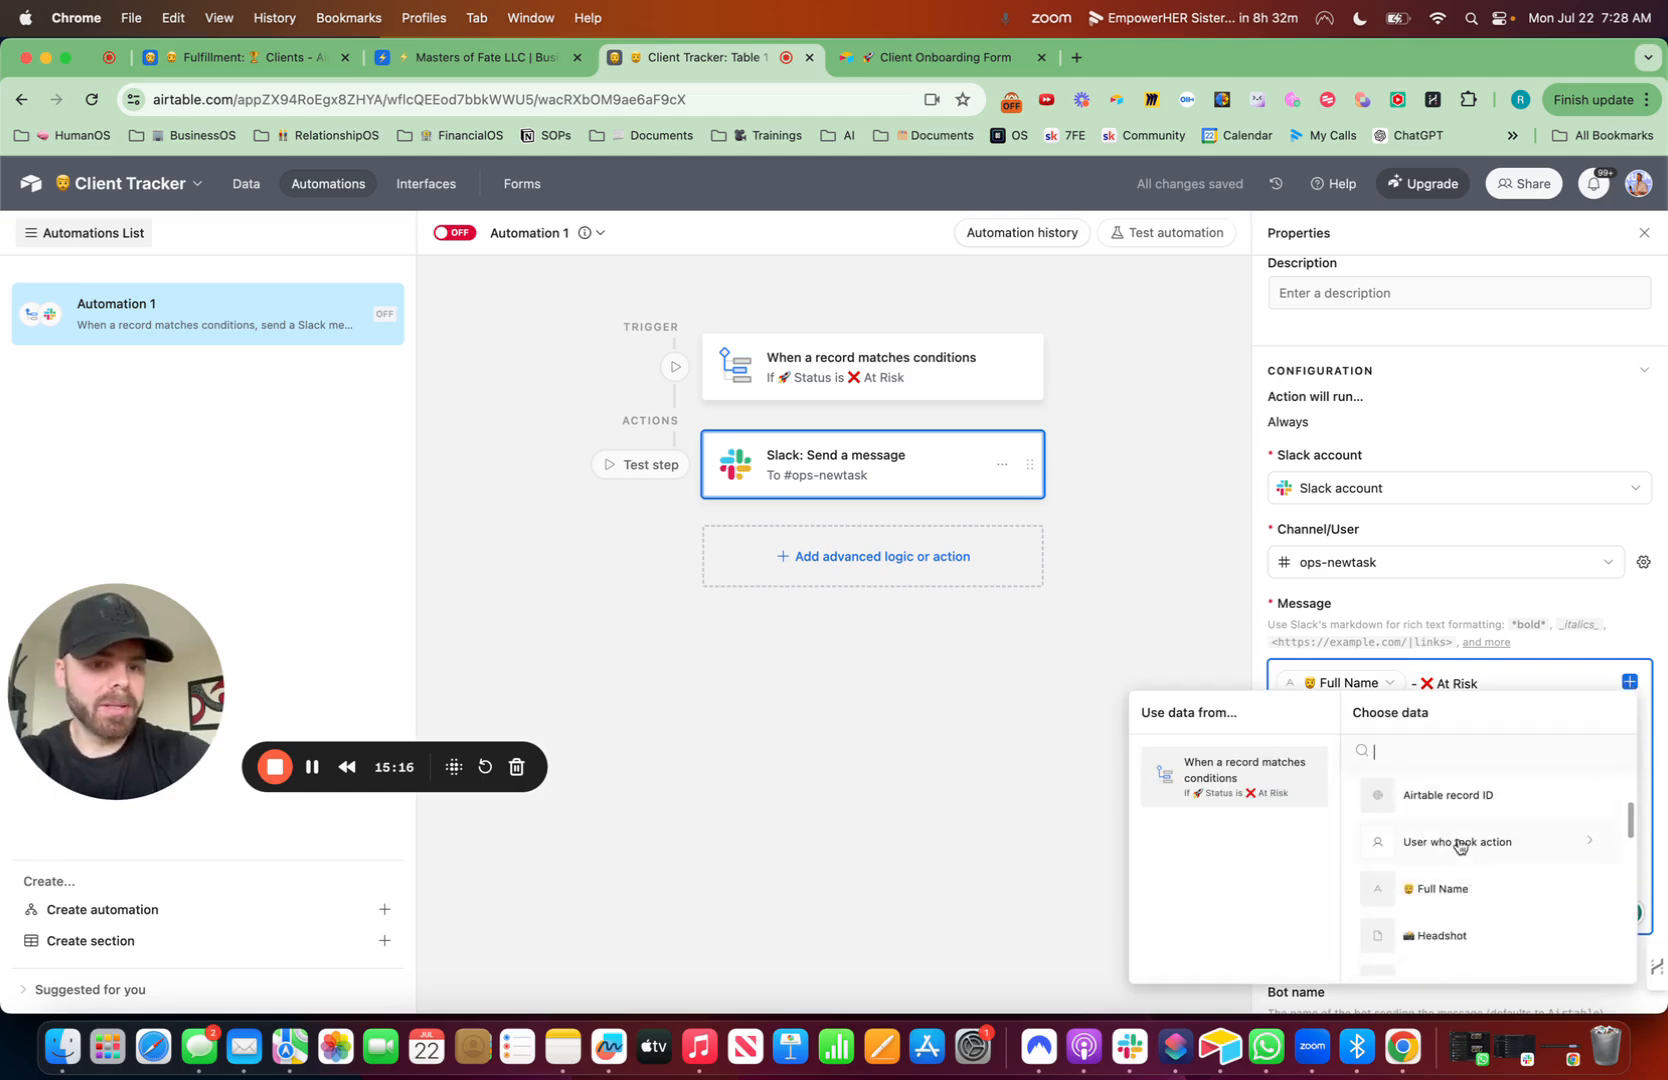
scroll(1460, 848, up, 3)
click(1460, 782)
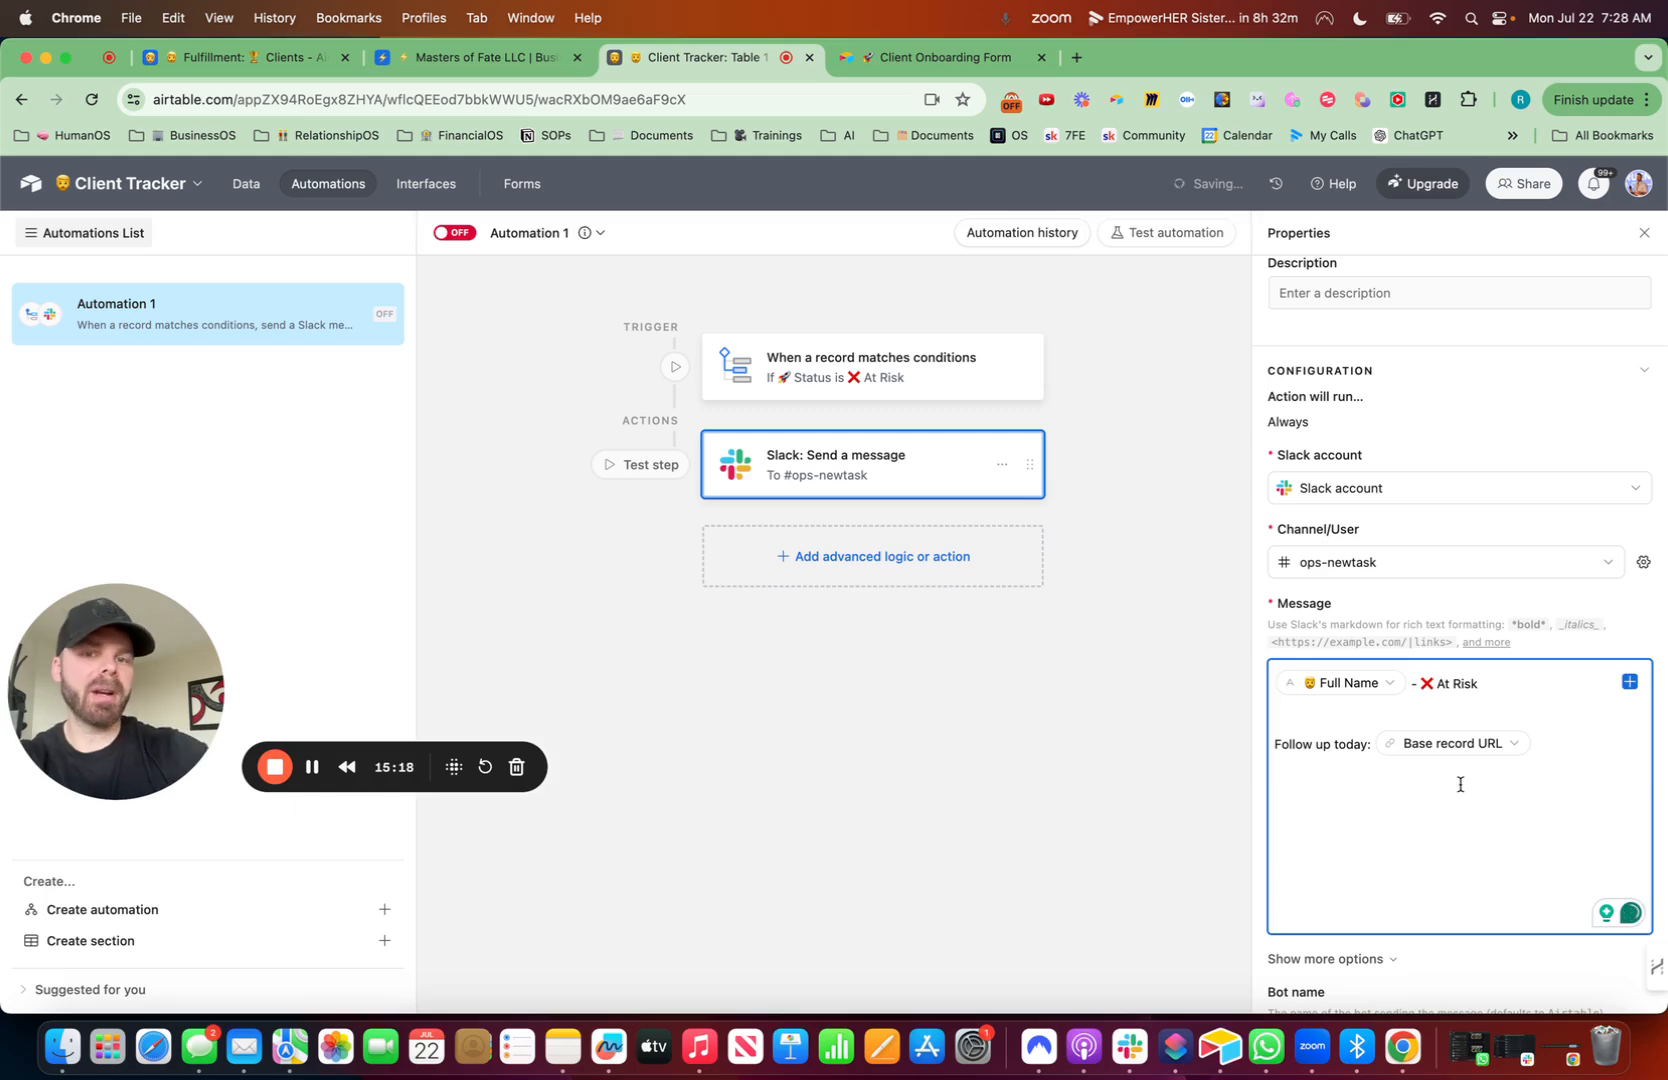
- Turn the automation on and rename it '❌ At Risk Client'
click(453, 233)
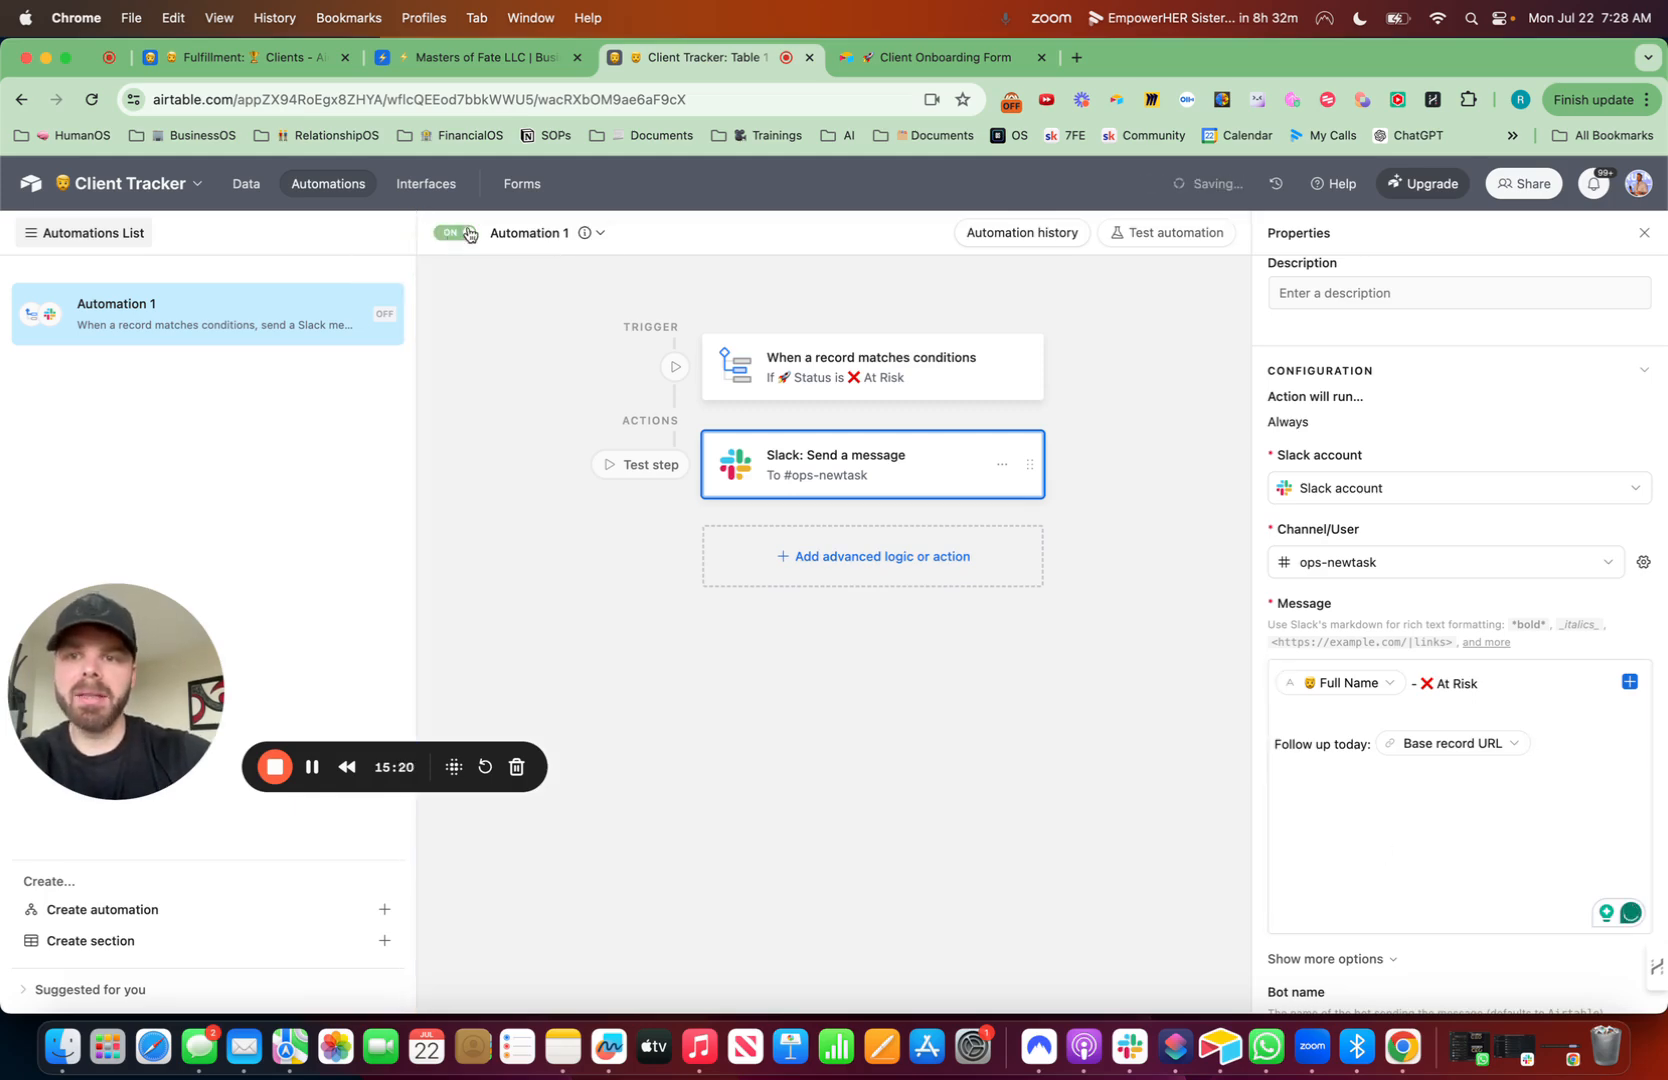
click(597, 233)
click(585, 279)
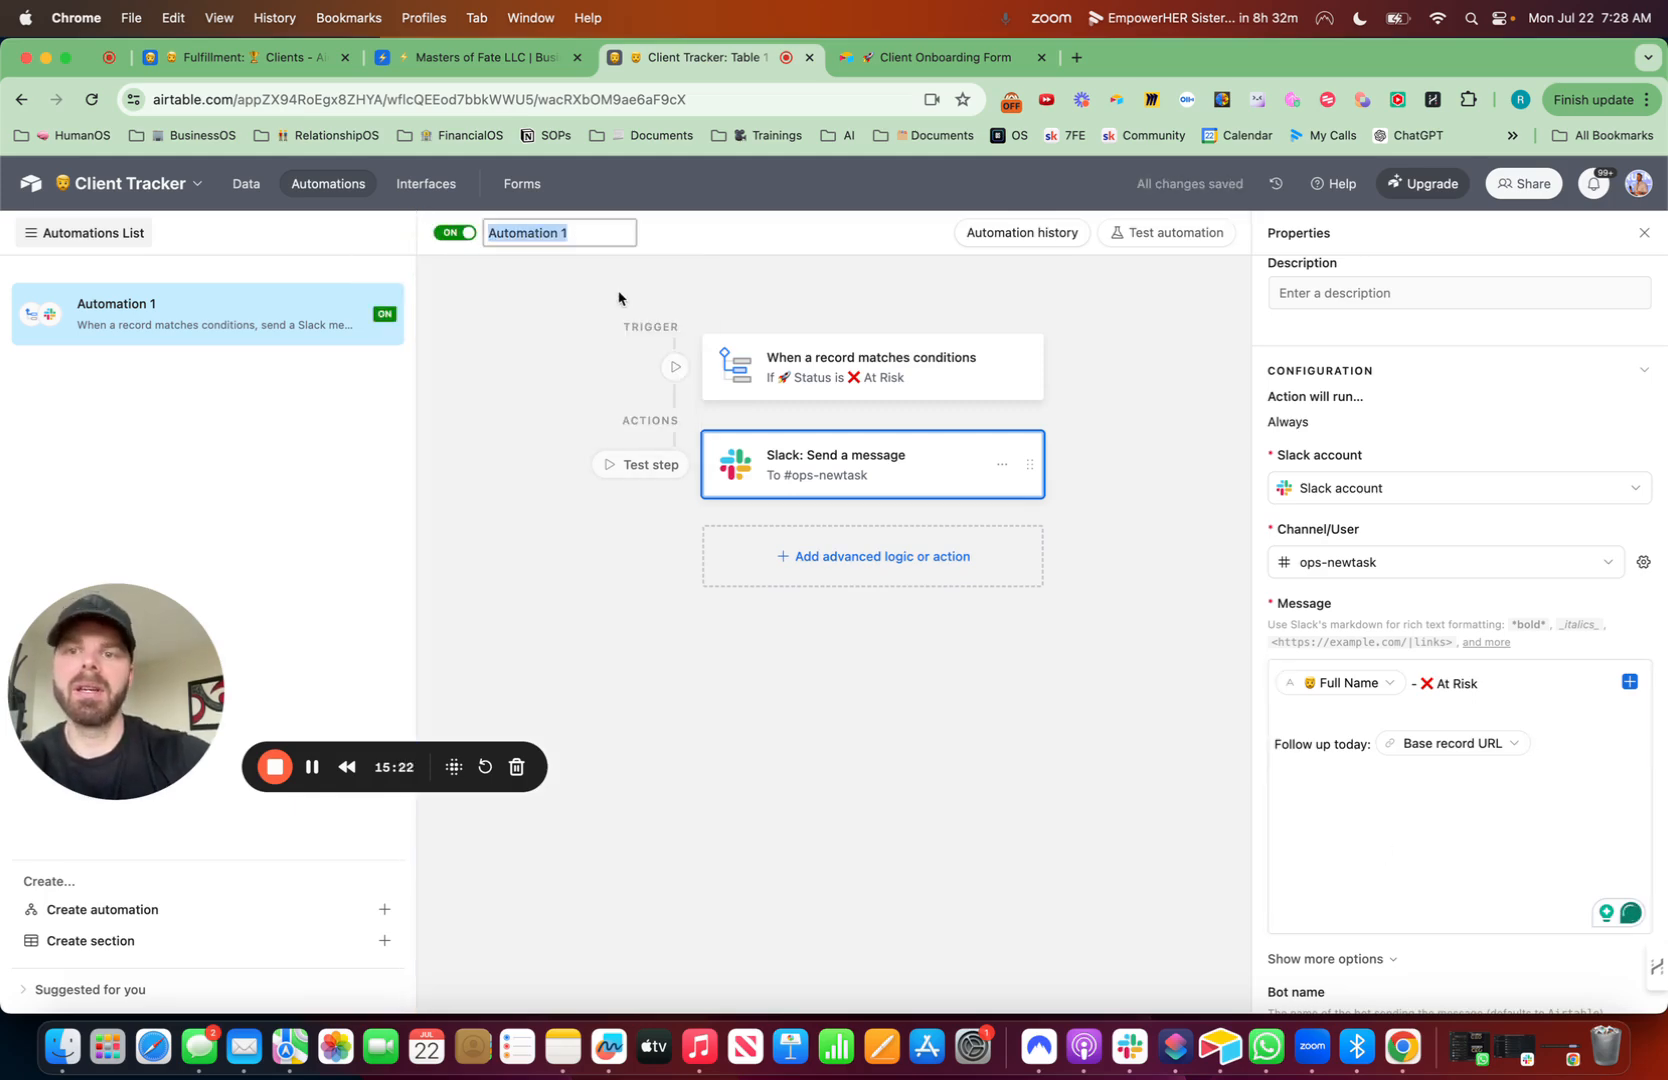
key(ctrl+super+space)
click(1323, 330)
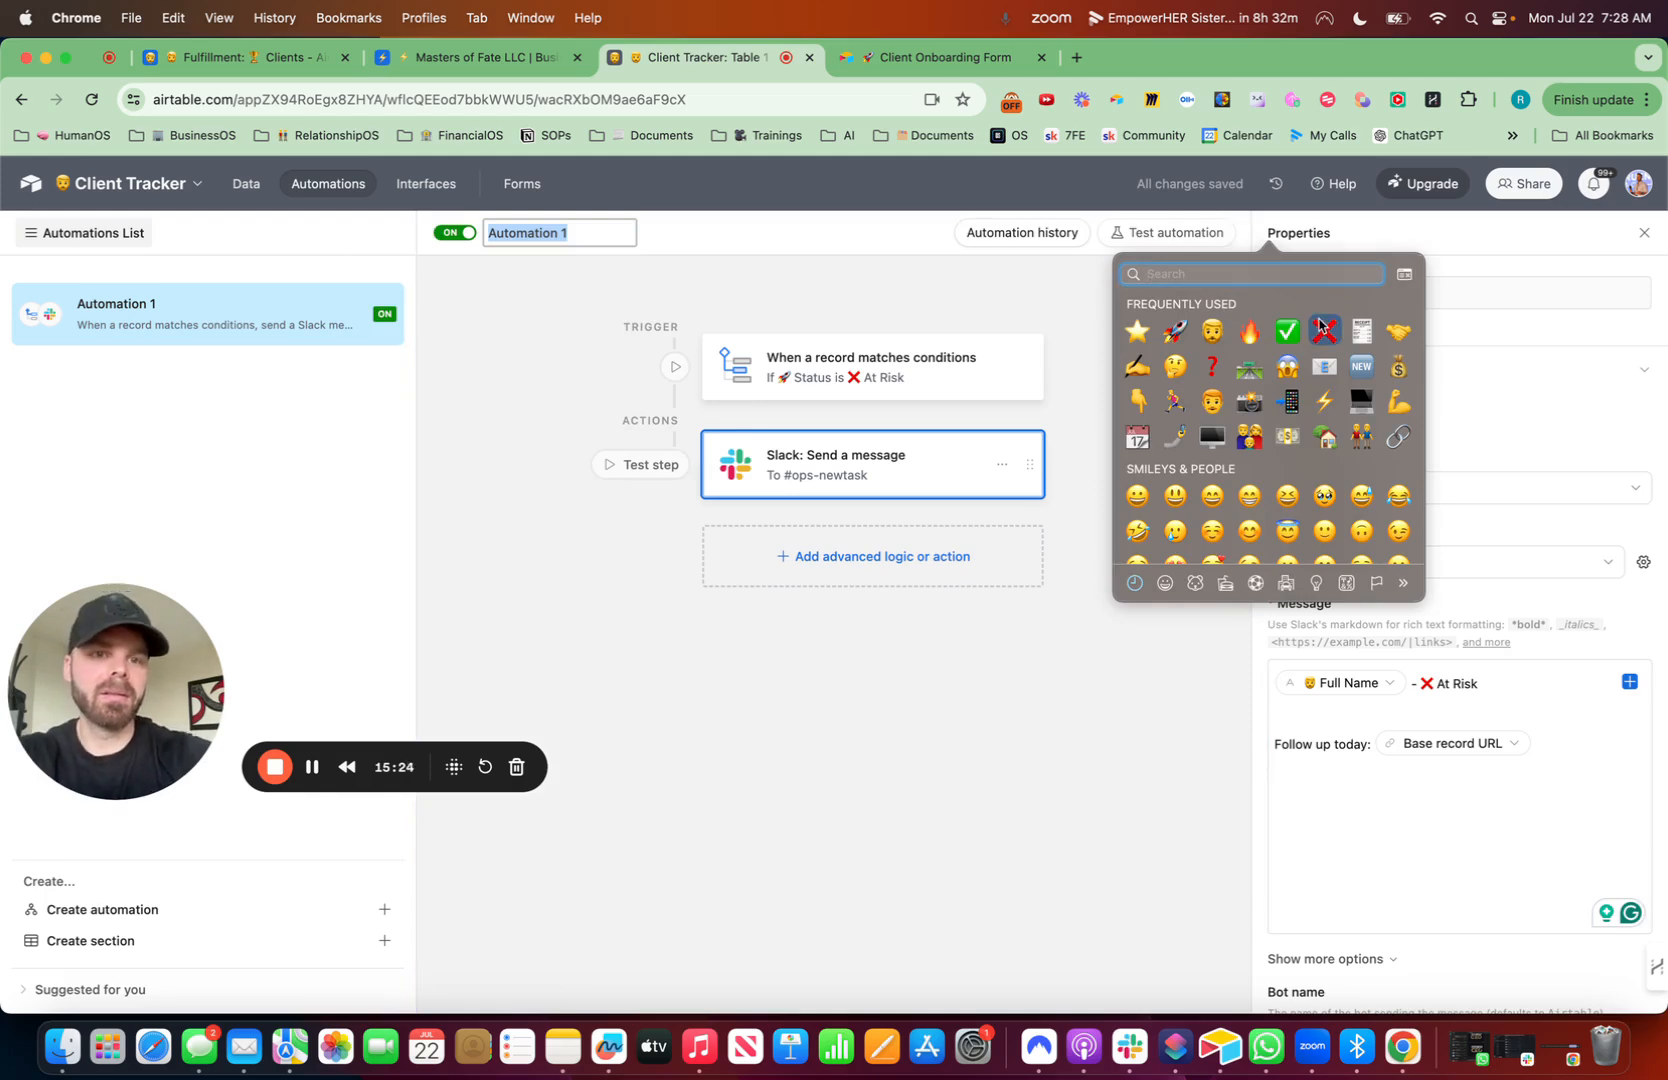
text(At Risk Client)
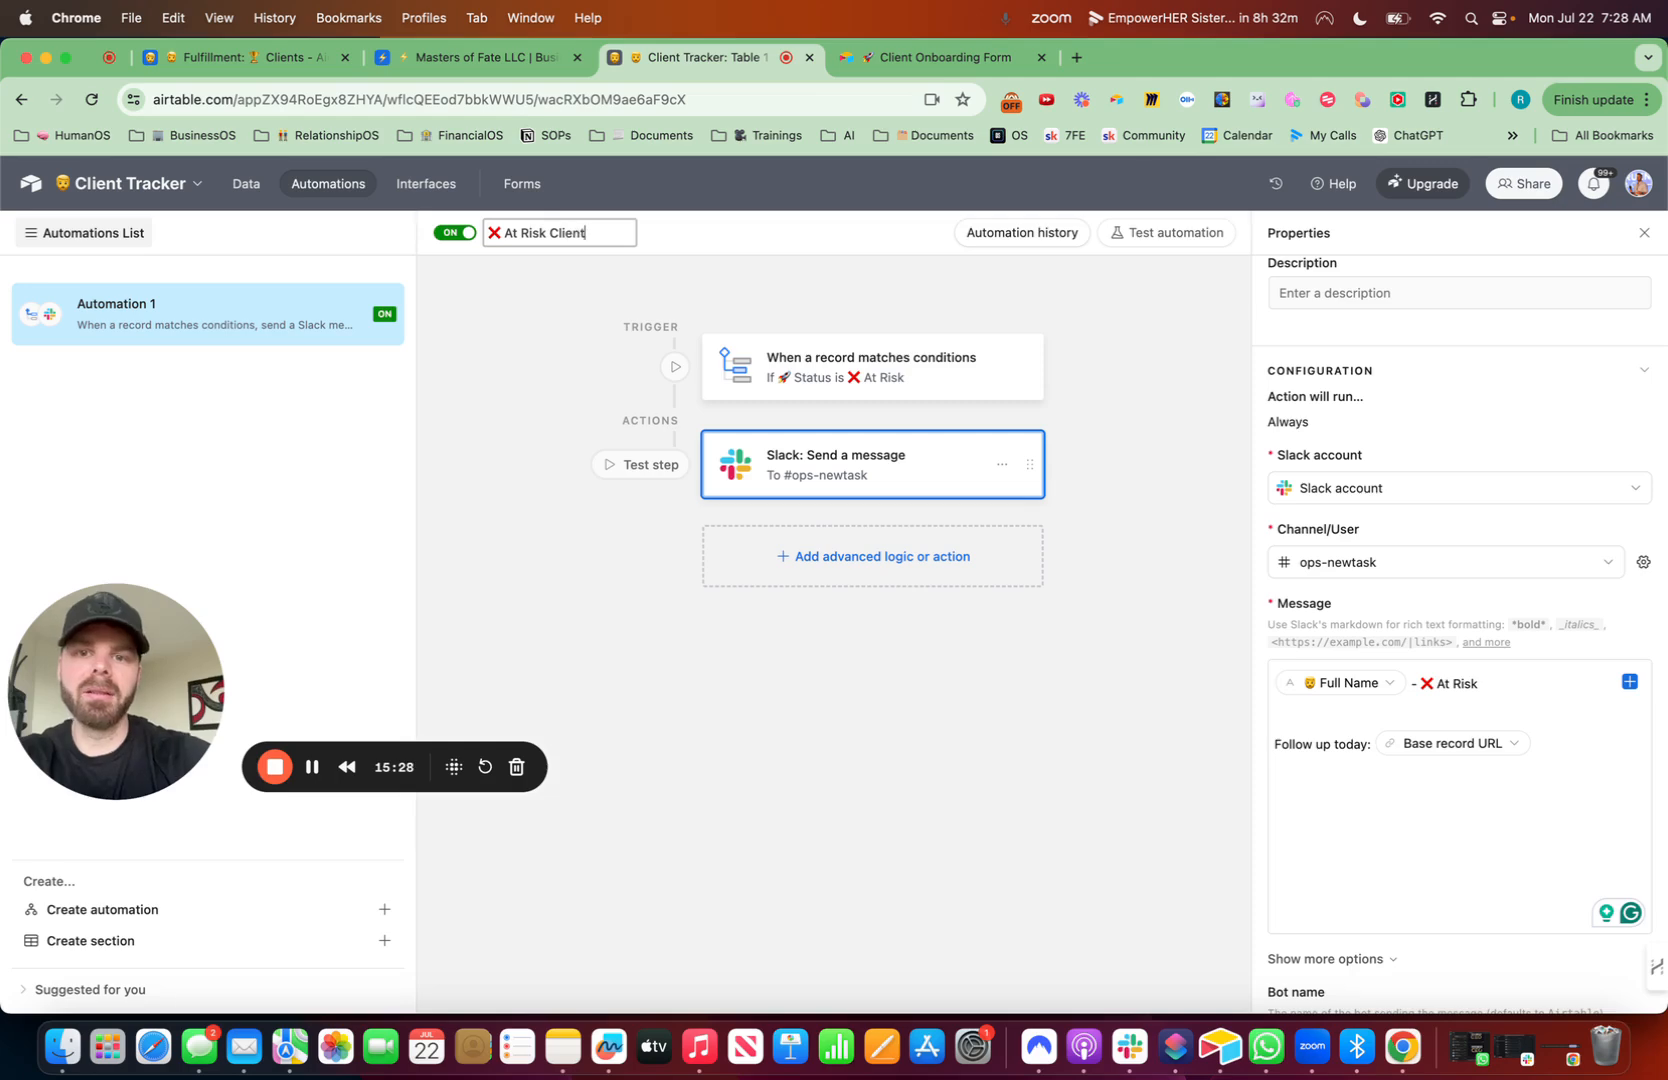
click(1180, 583)
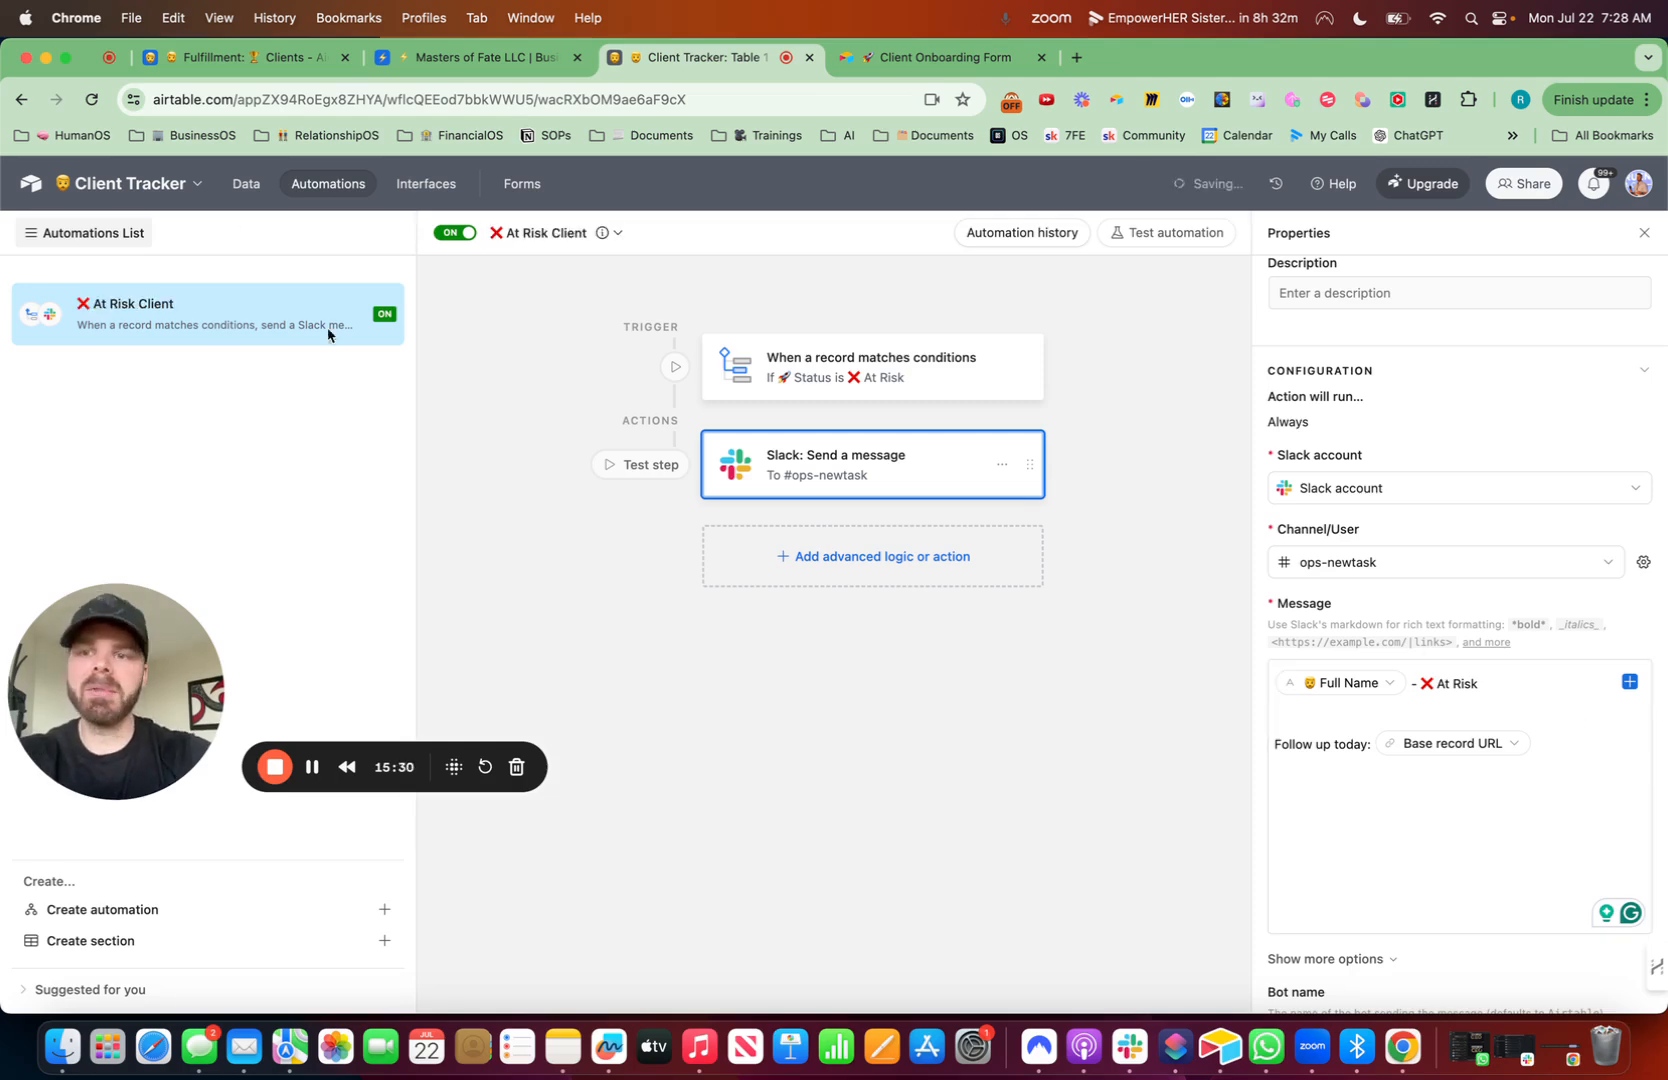
click(247, 182)
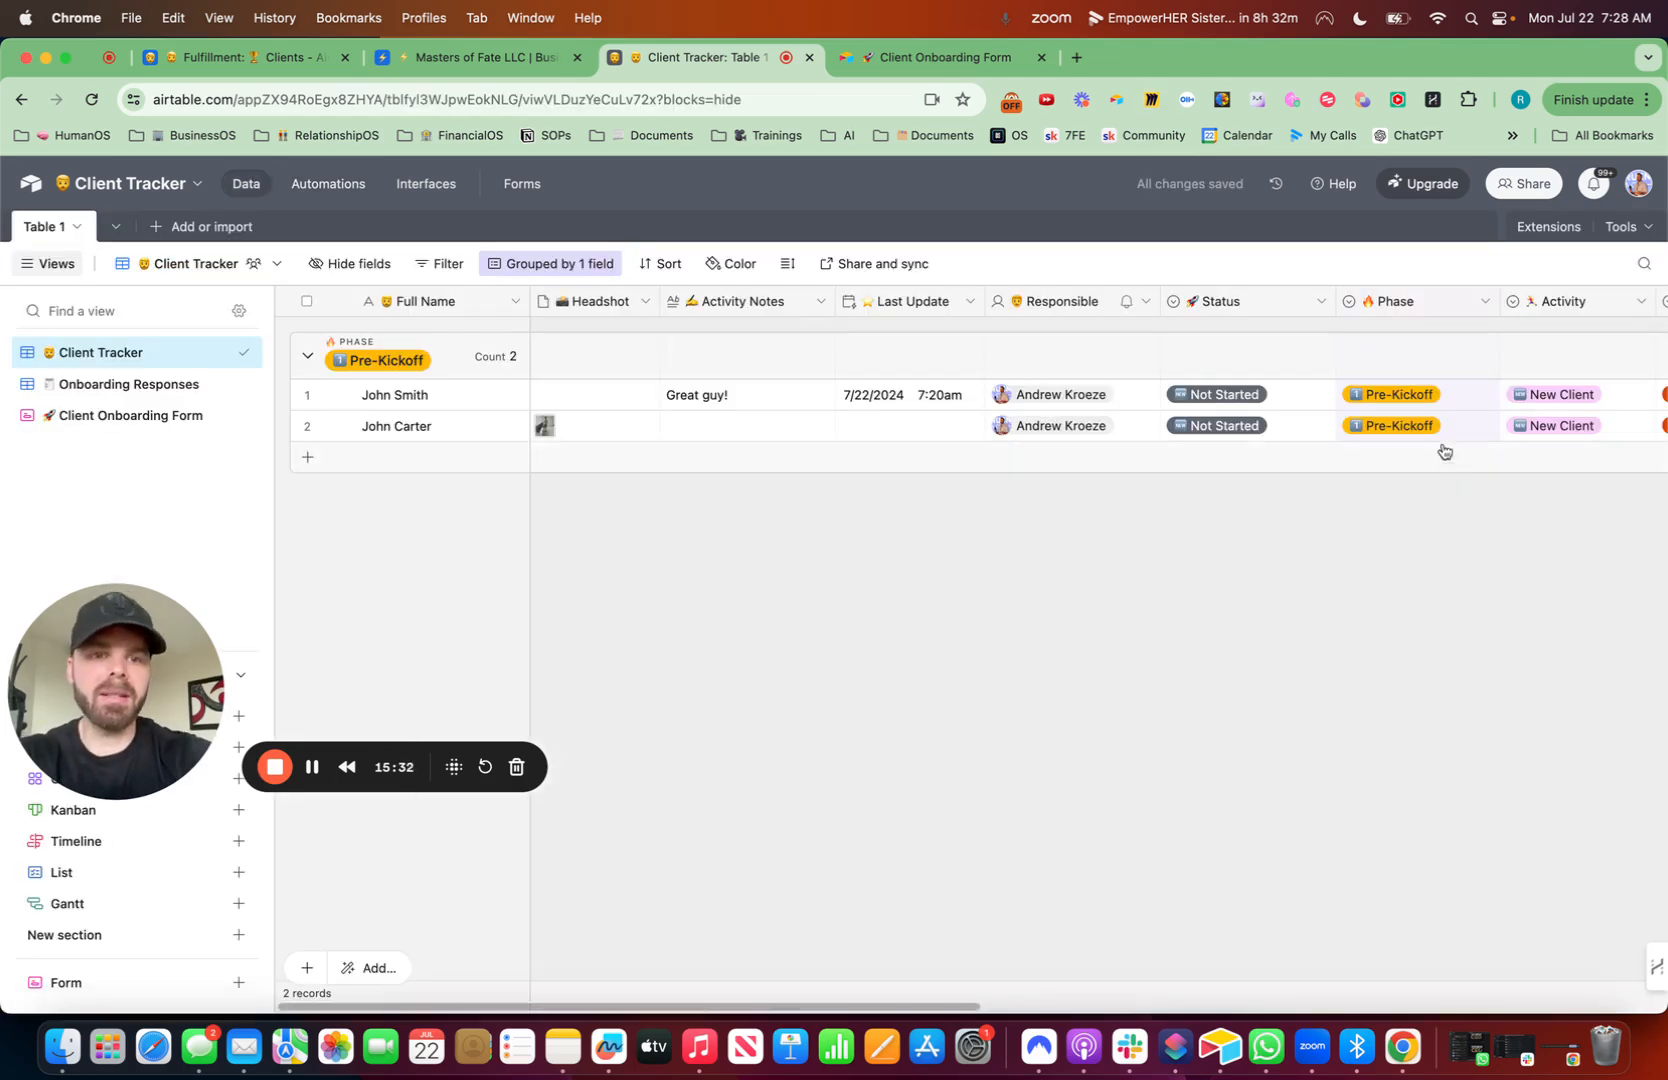
scroll(1425, 418, right, 2)
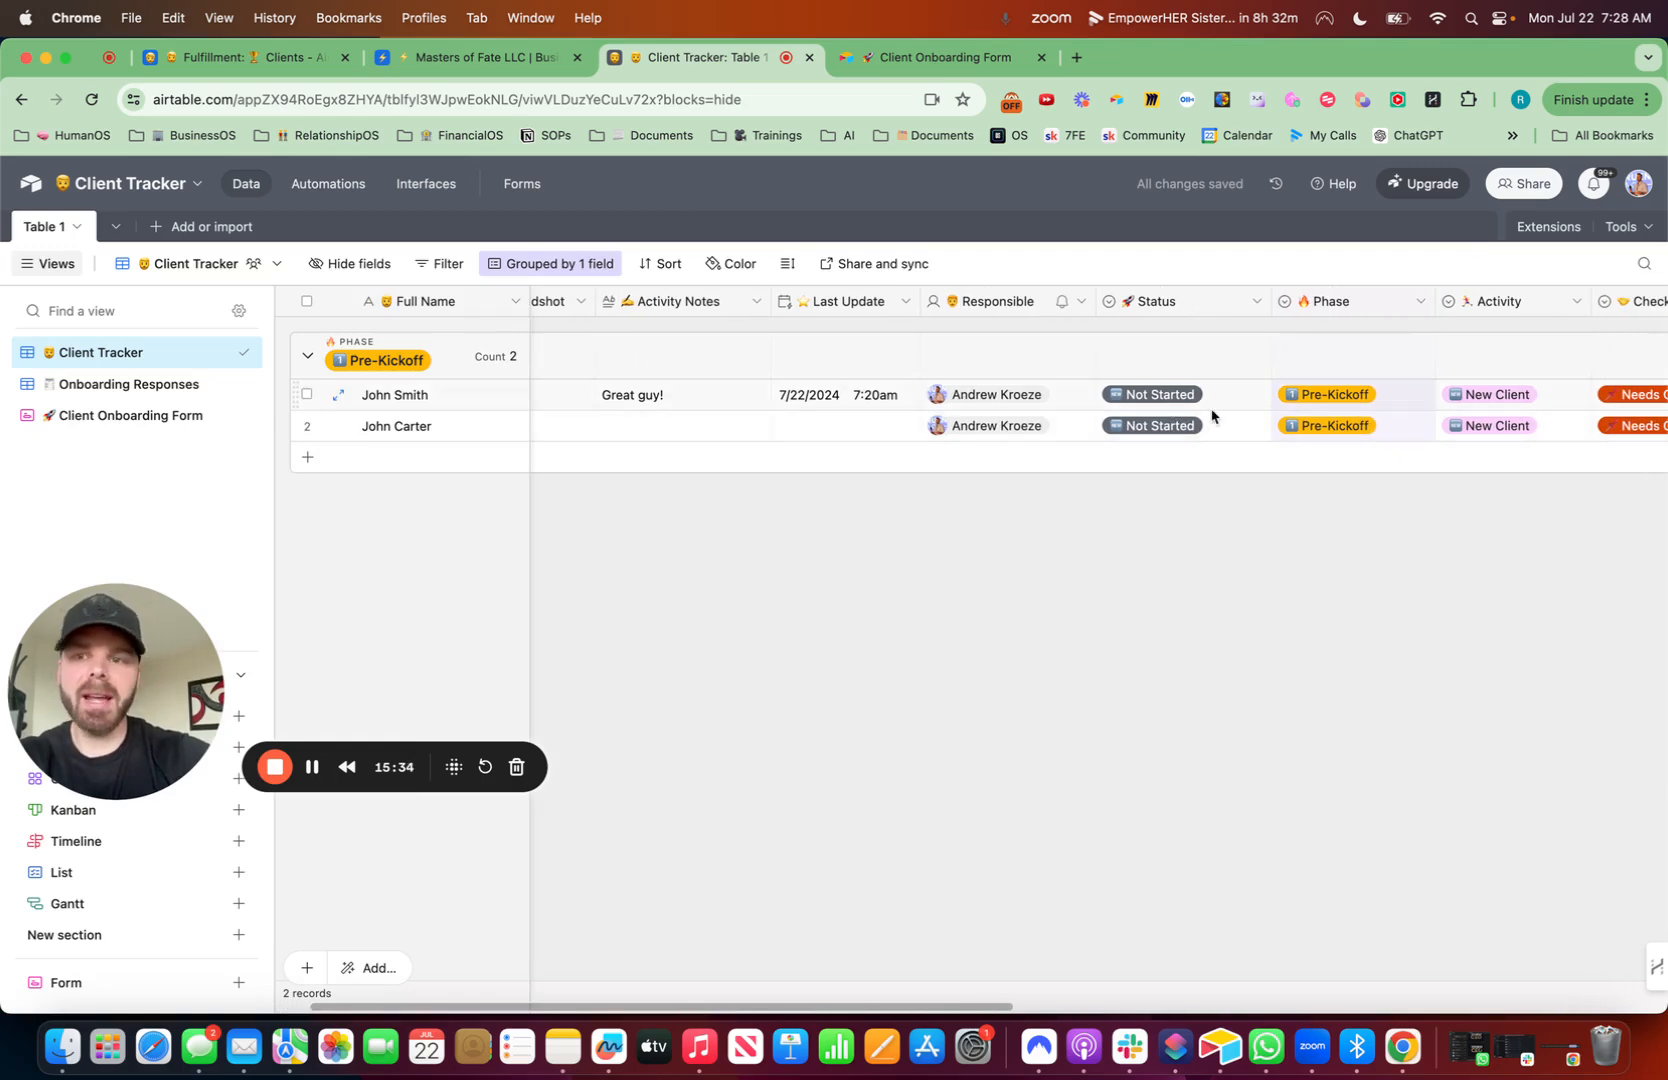
scroll(1211, 415, left, 2)
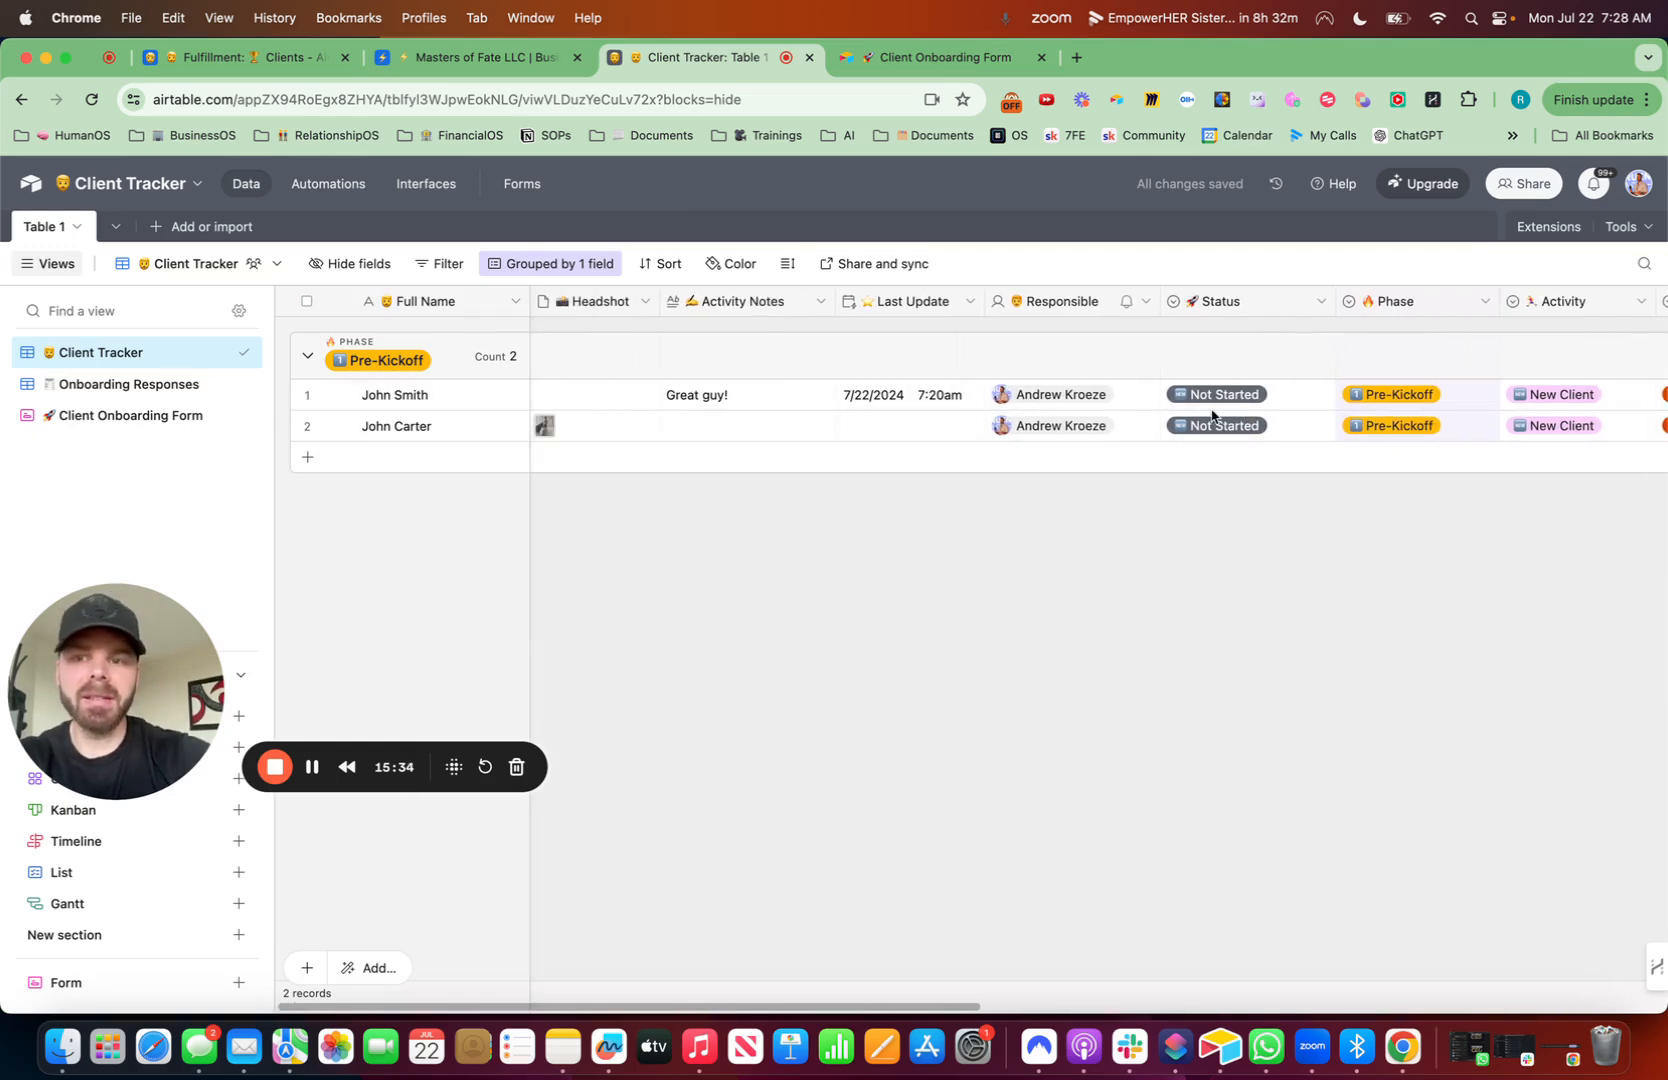
double_click(1265, 425)
click(1213, 565)
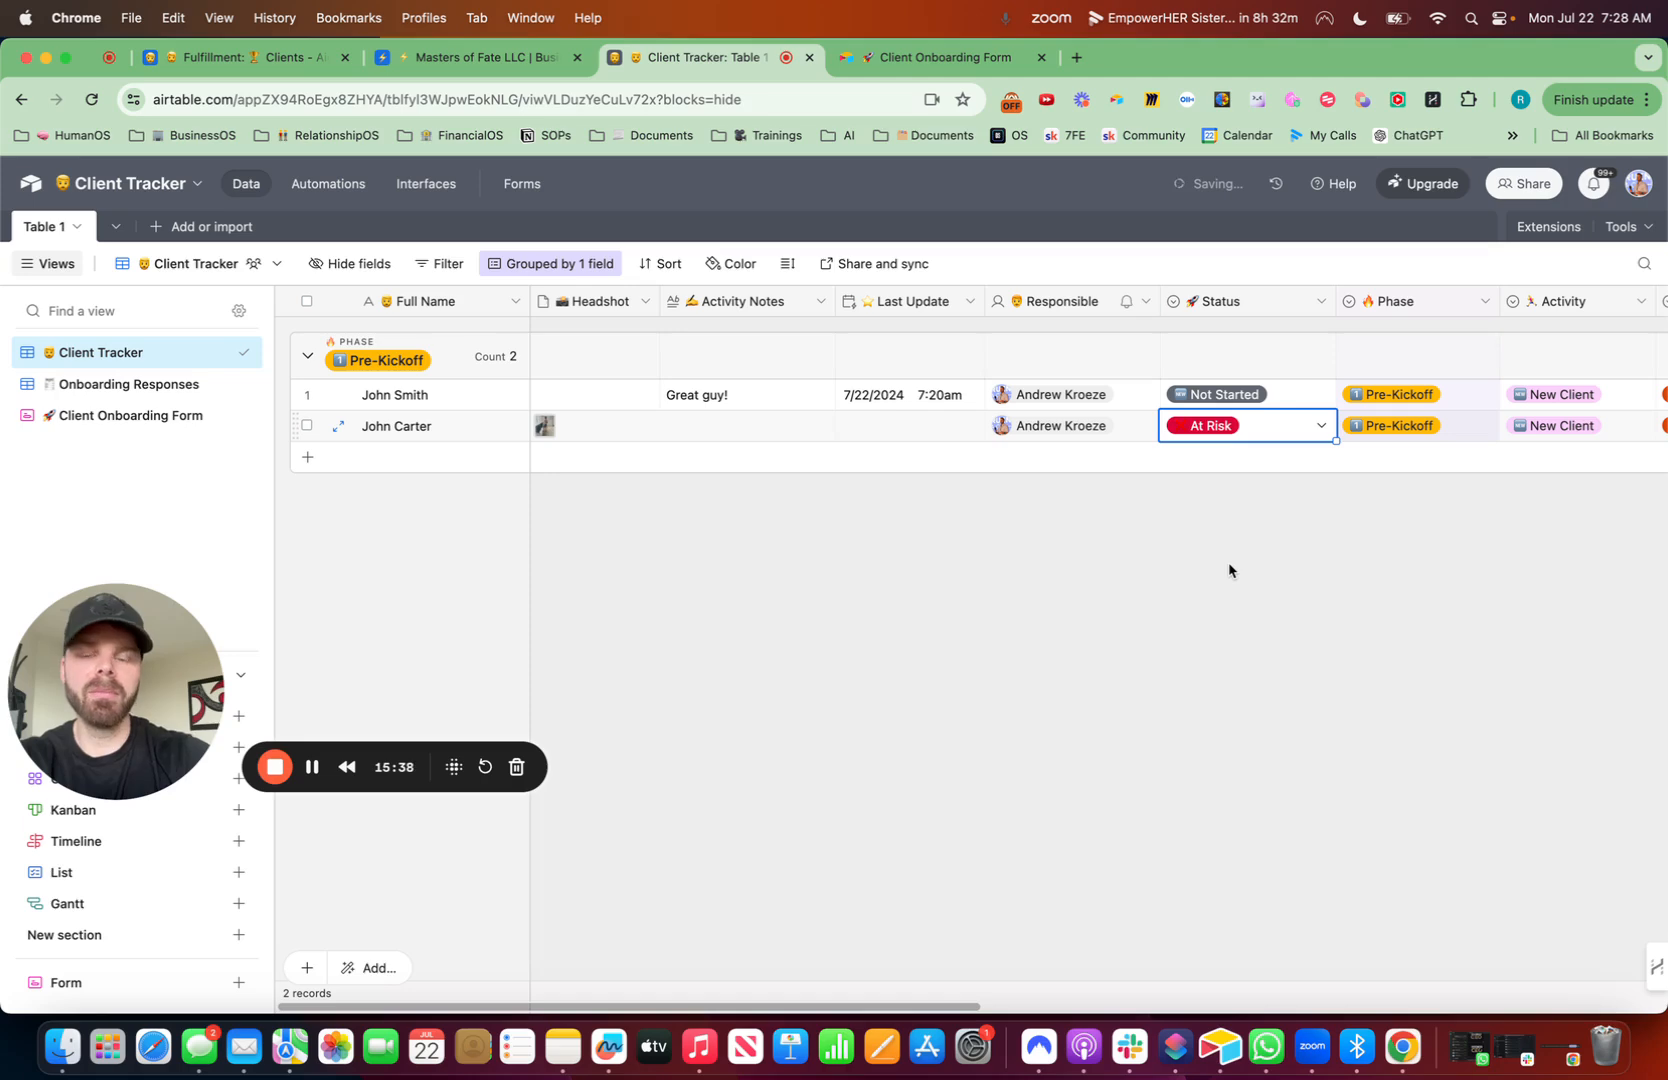
- Switch to Slack, check the ops-newtask channel for the At Risk alert and open its record link
click(1141, 1050)
scroll(225, 525, down, 20)
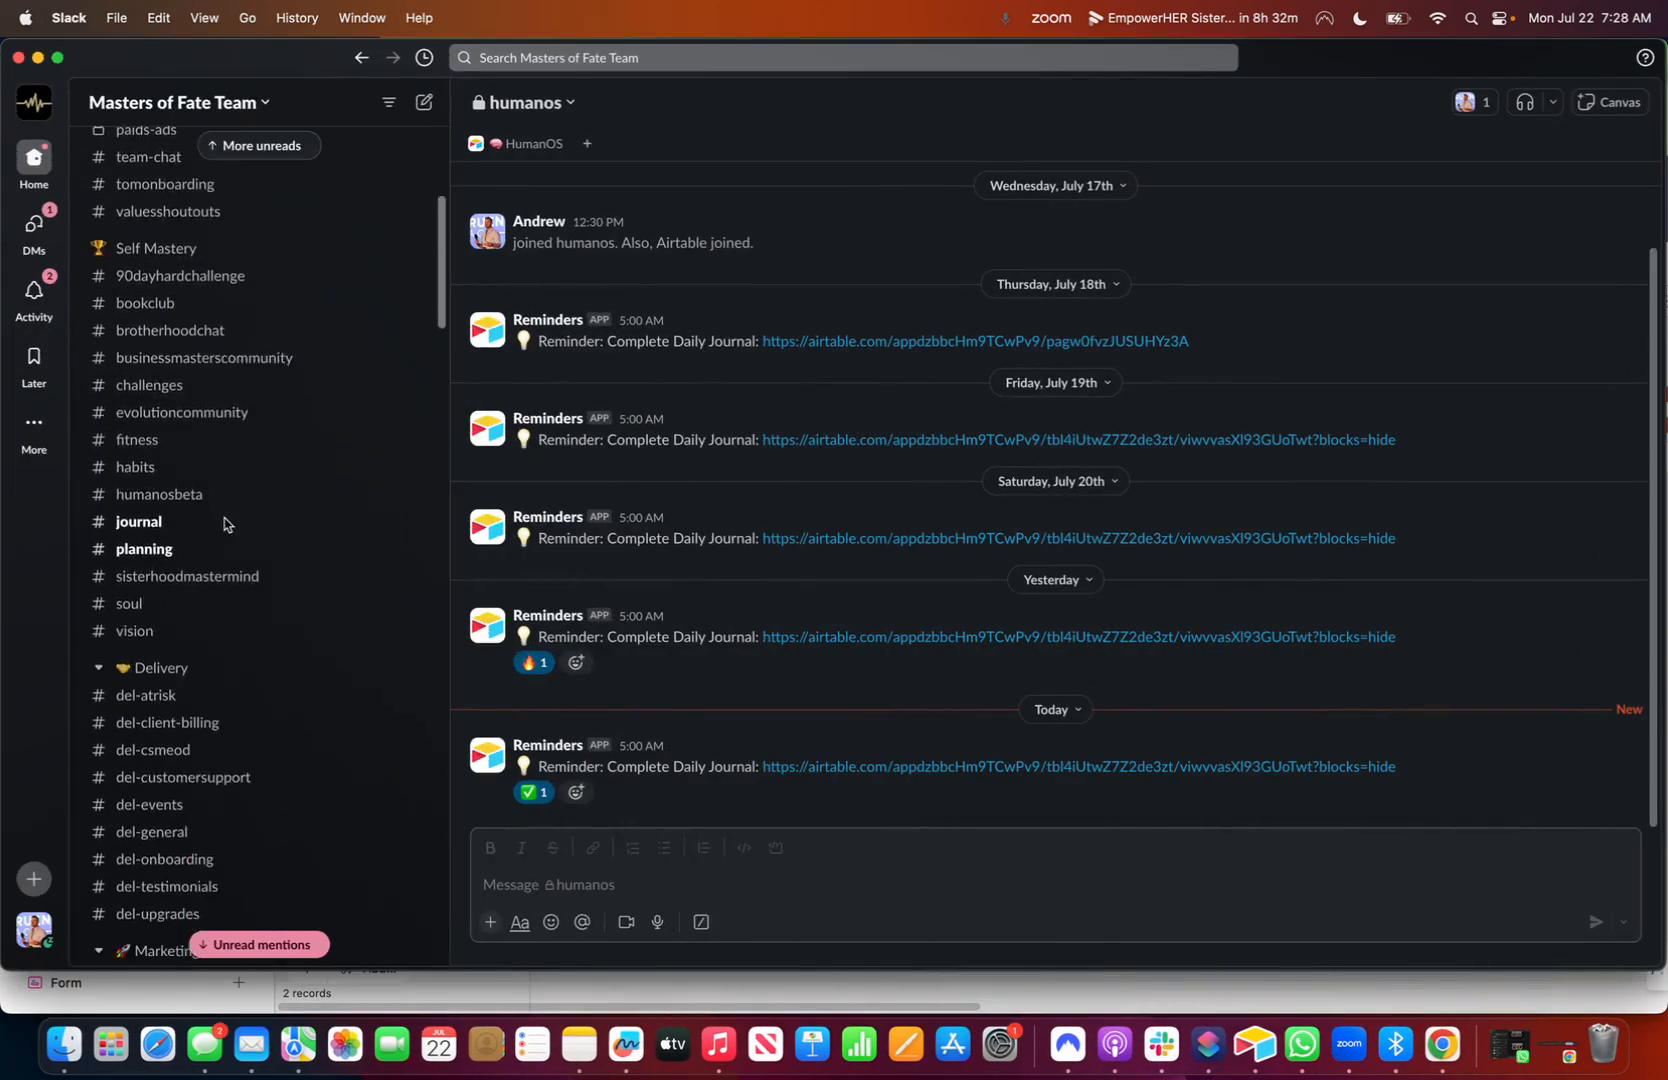
scroll(225, 525, down, 4)
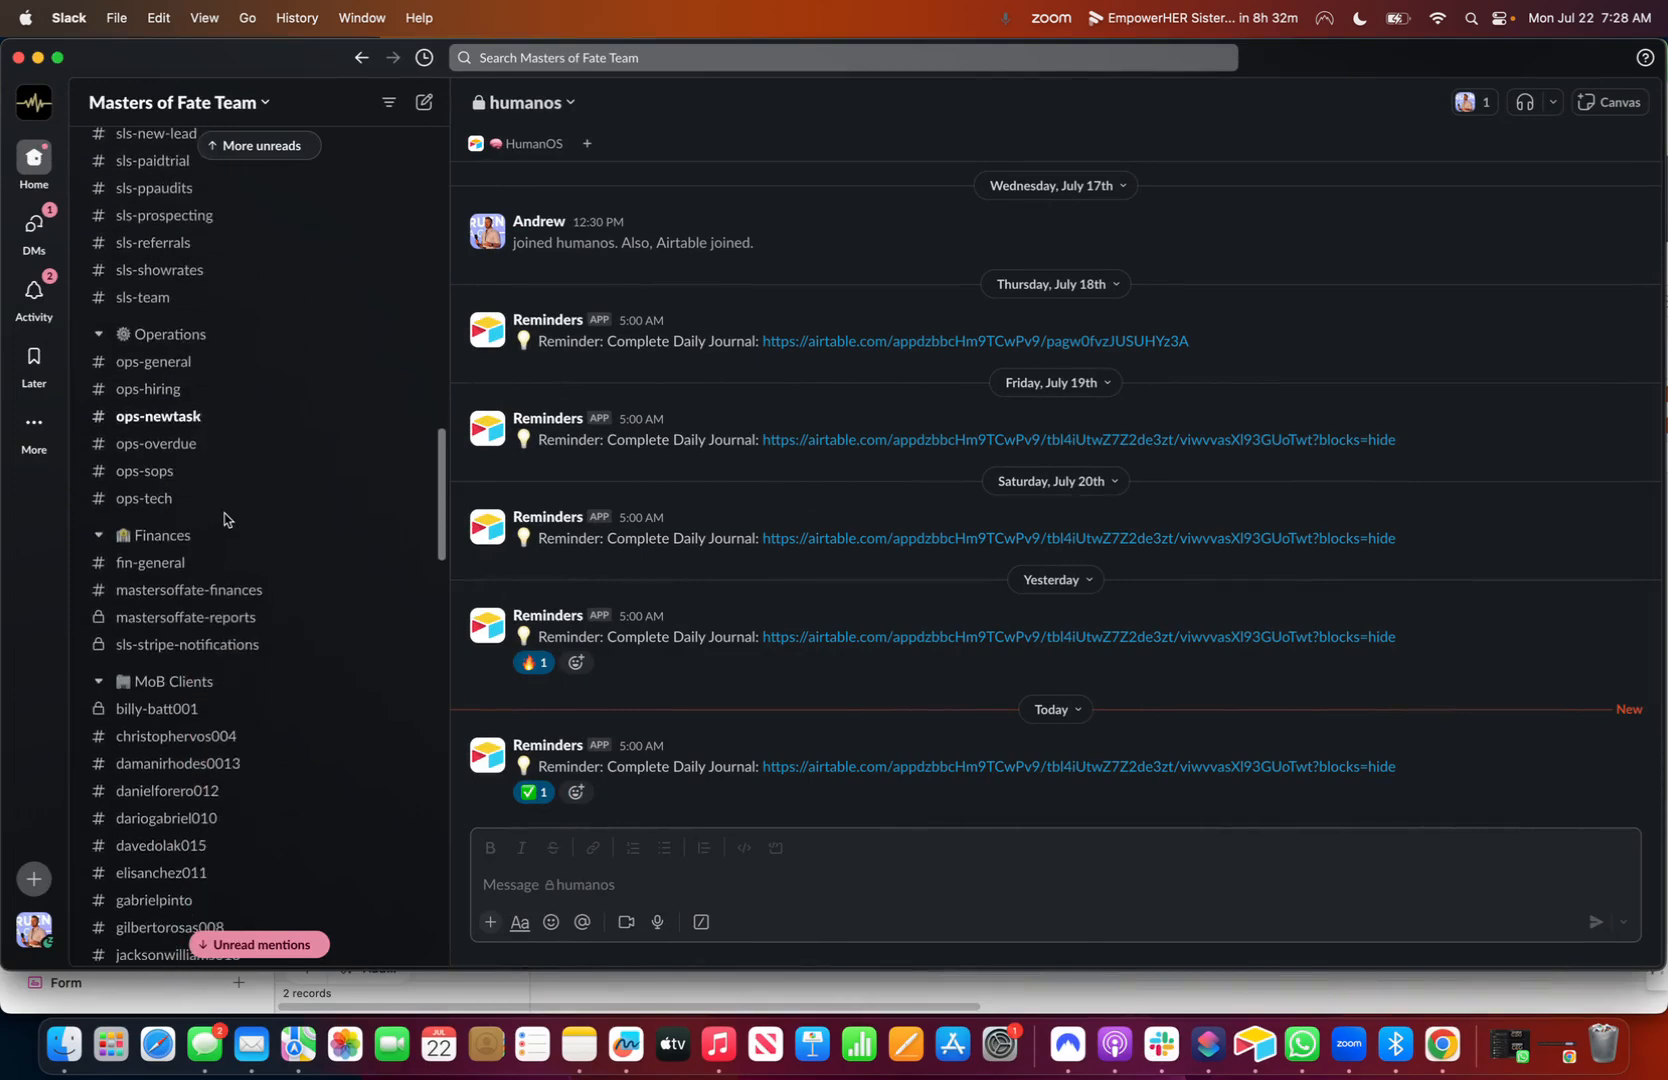
click(192, 418)
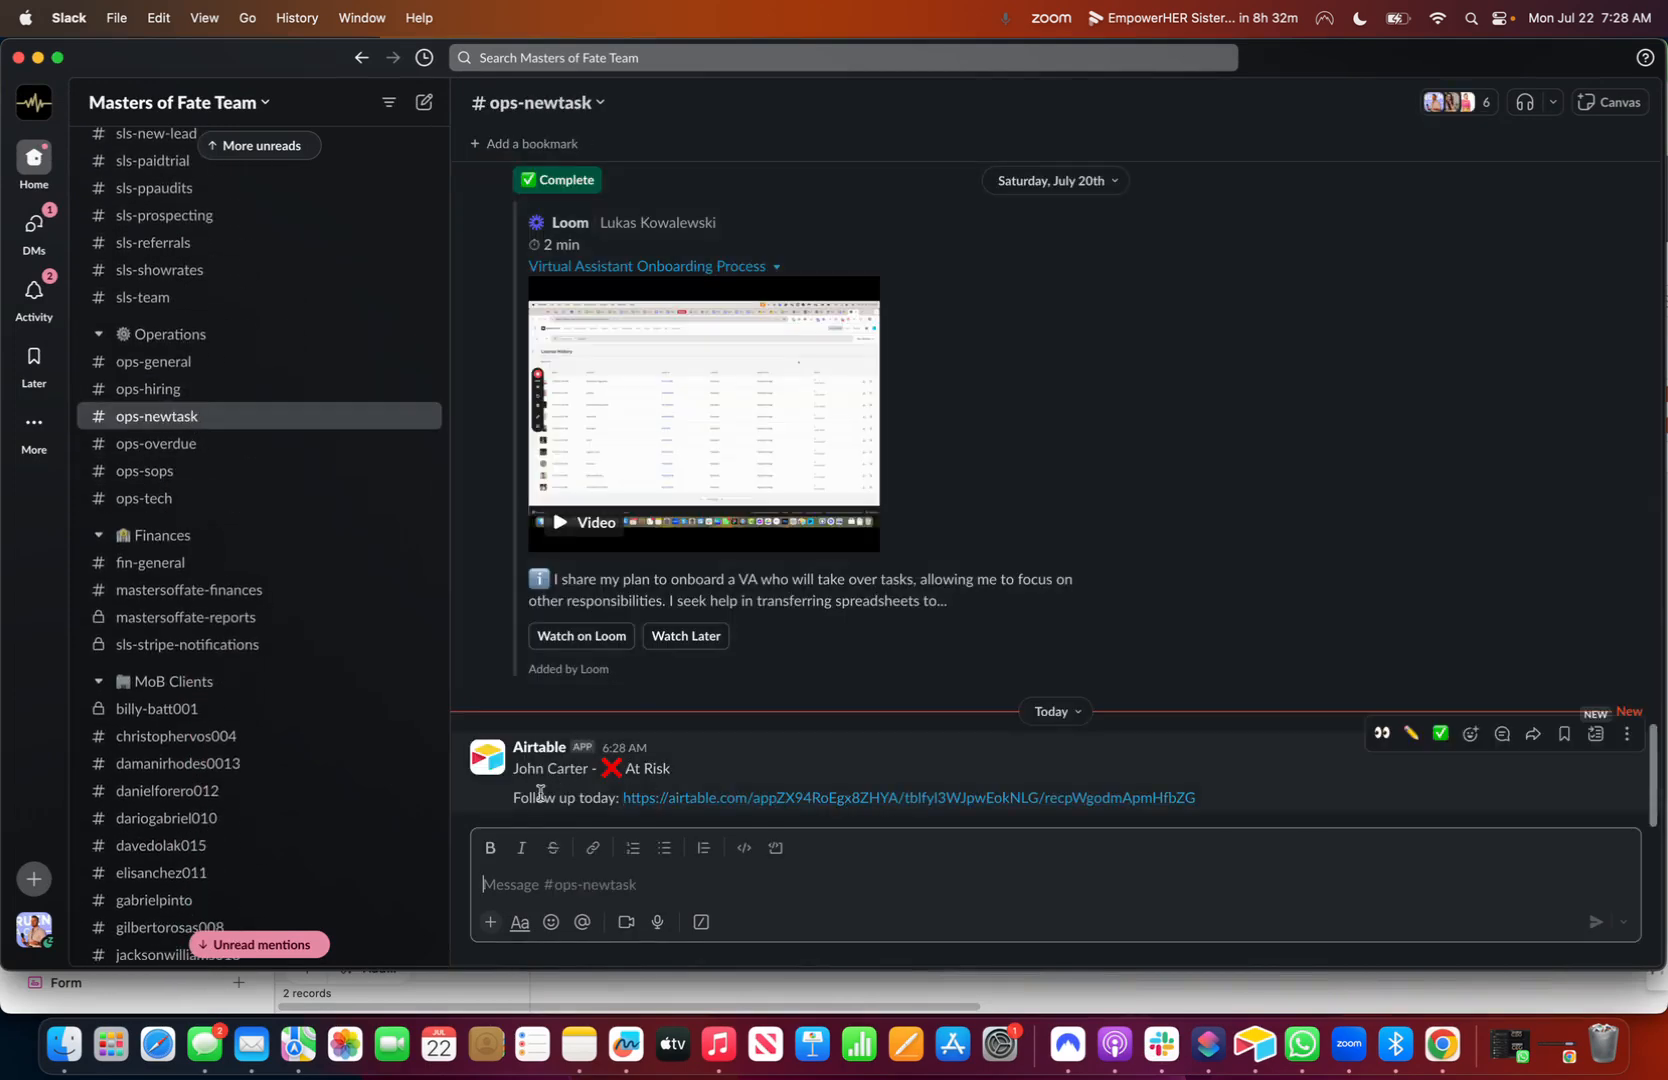
click(674, 804)
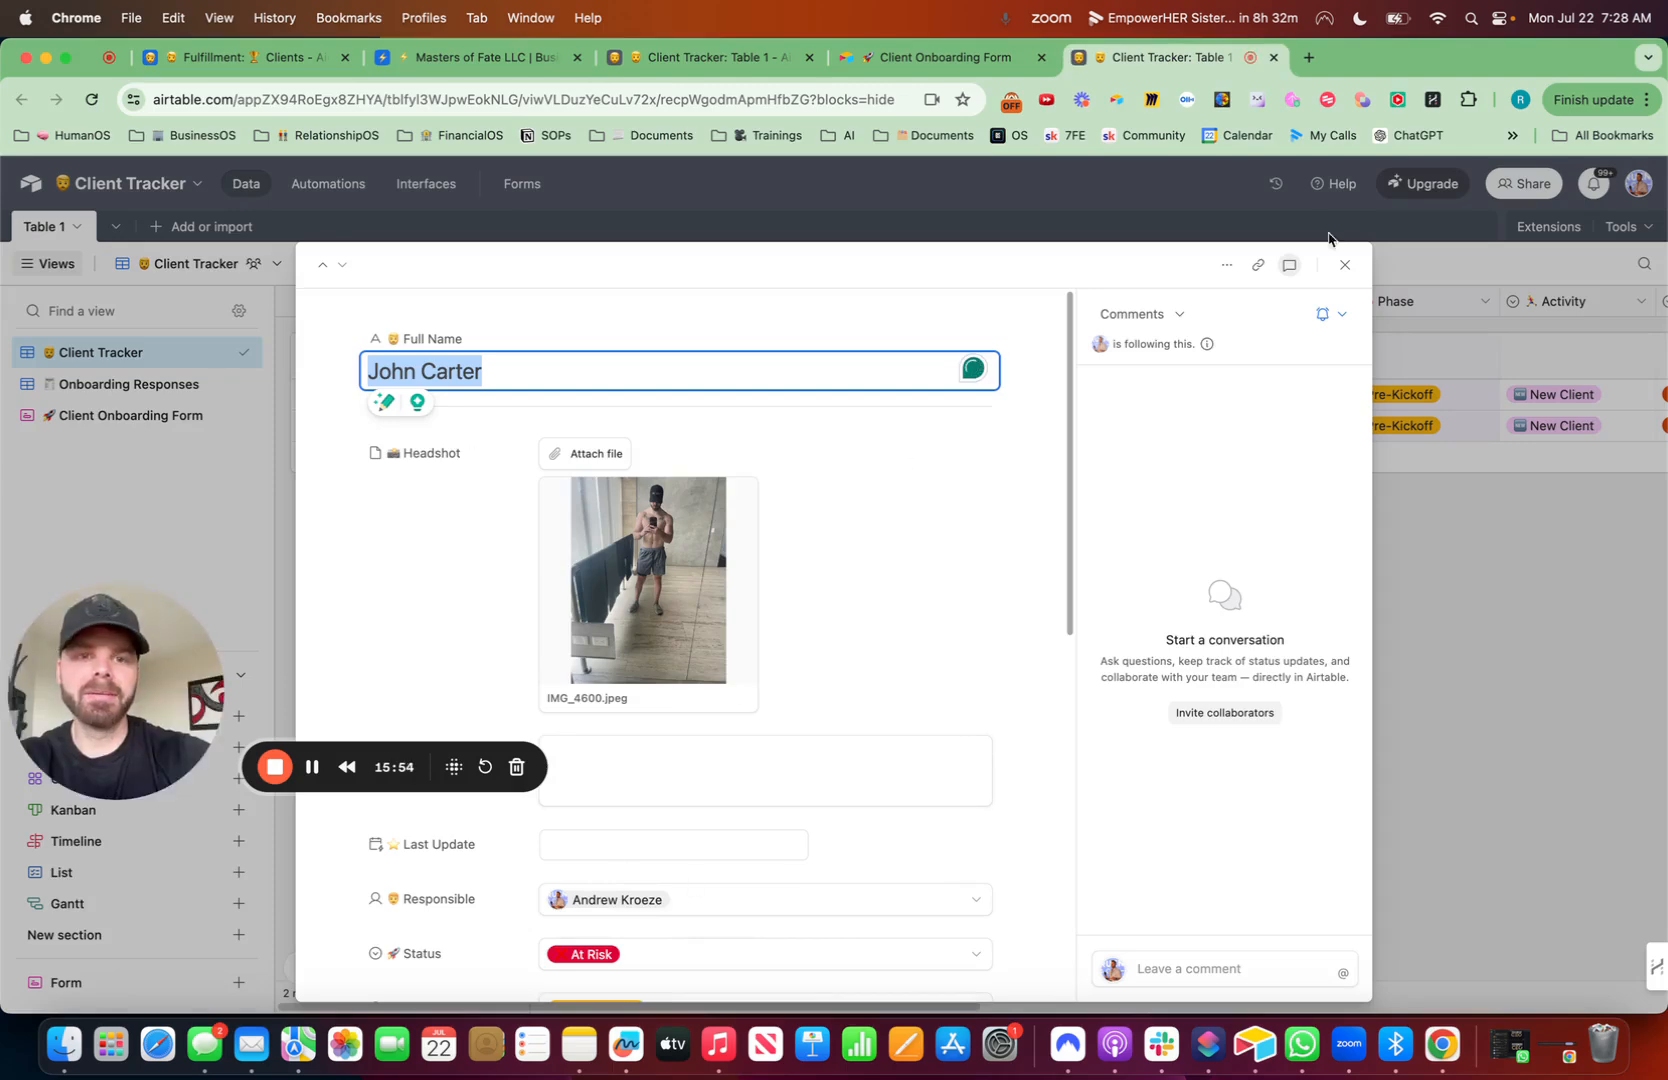
click(1344, 265)
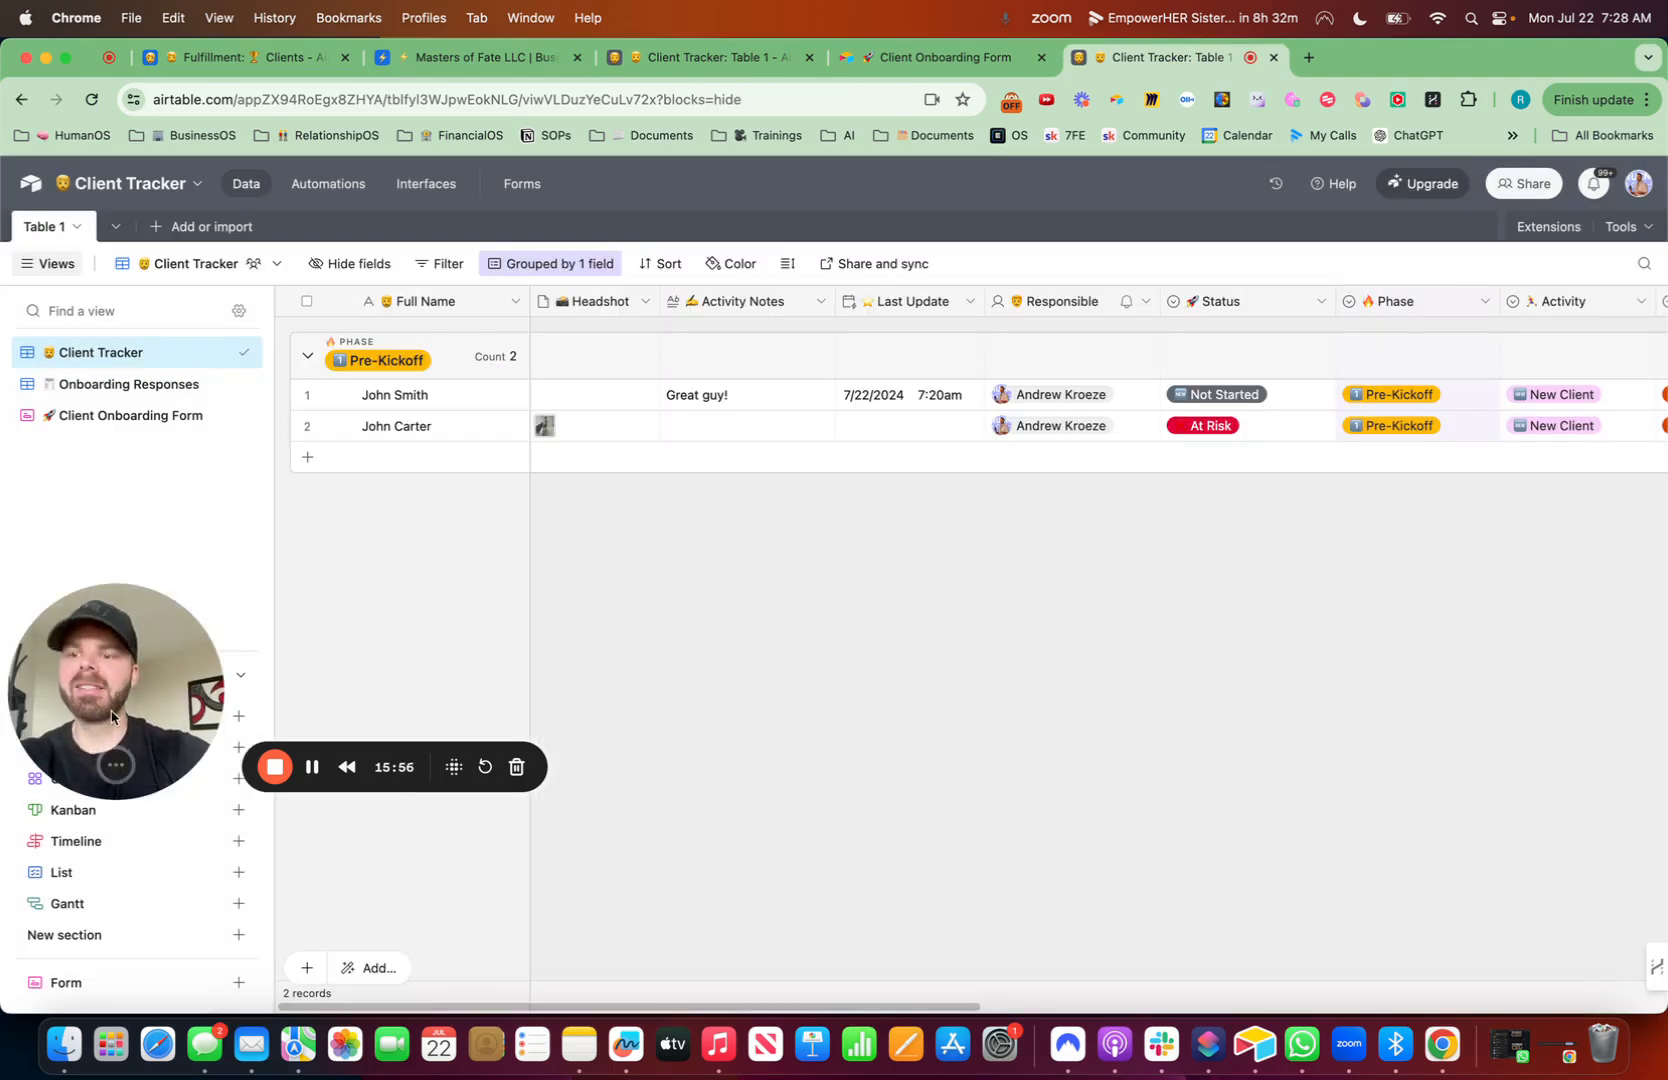
- Rename the table to Client Tracker, prefixed with the base's emoji, with records called Client
drag(115, 685, 1448, 897)
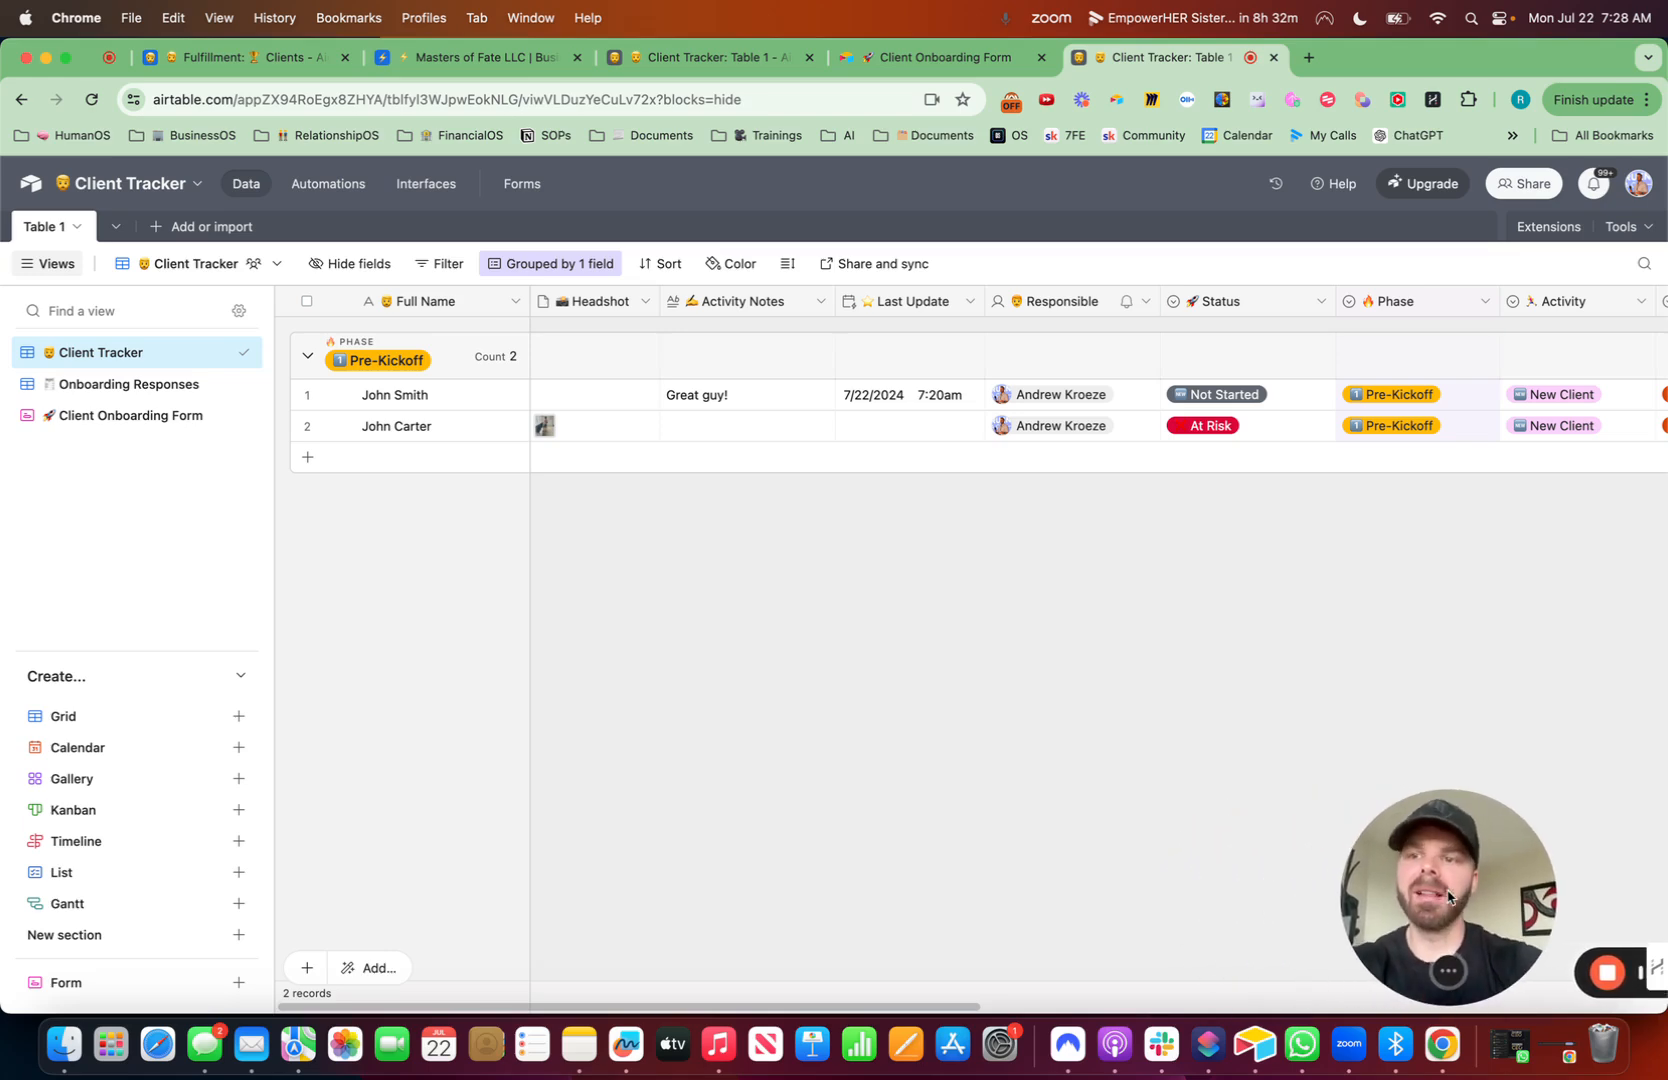
click(72, 227)
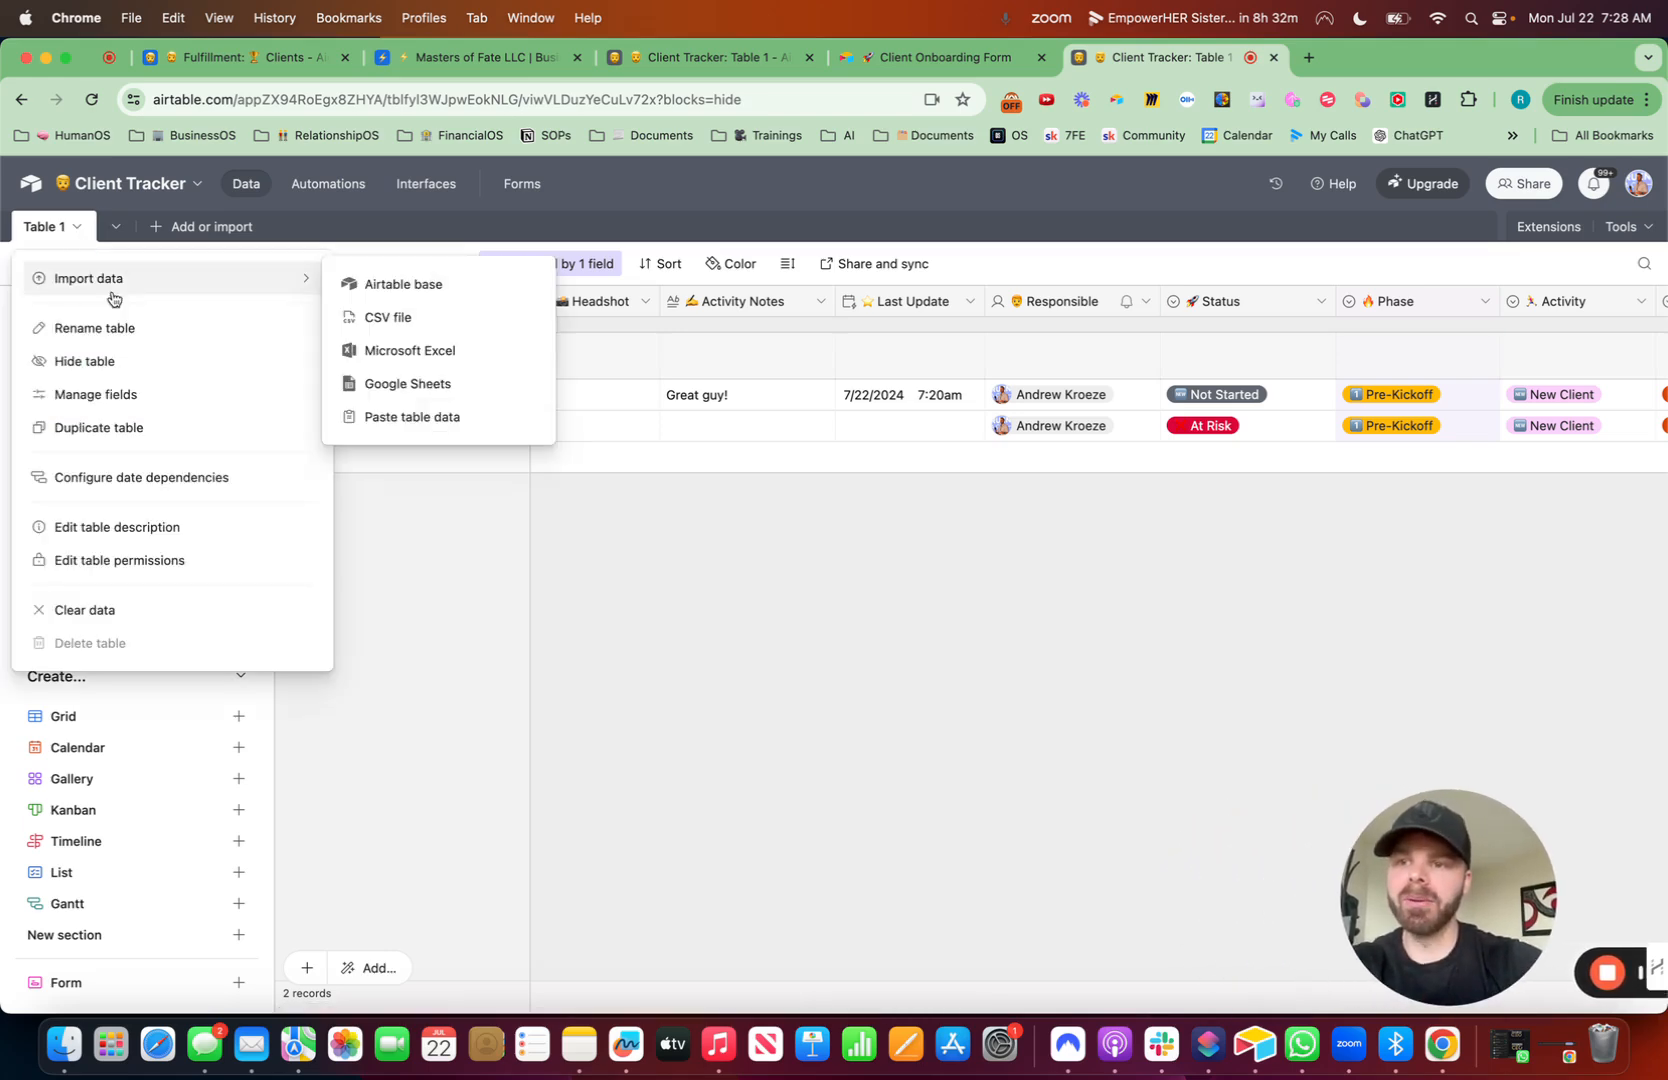
click(125, 329)
key(ctrl+super+space)
key(Return)
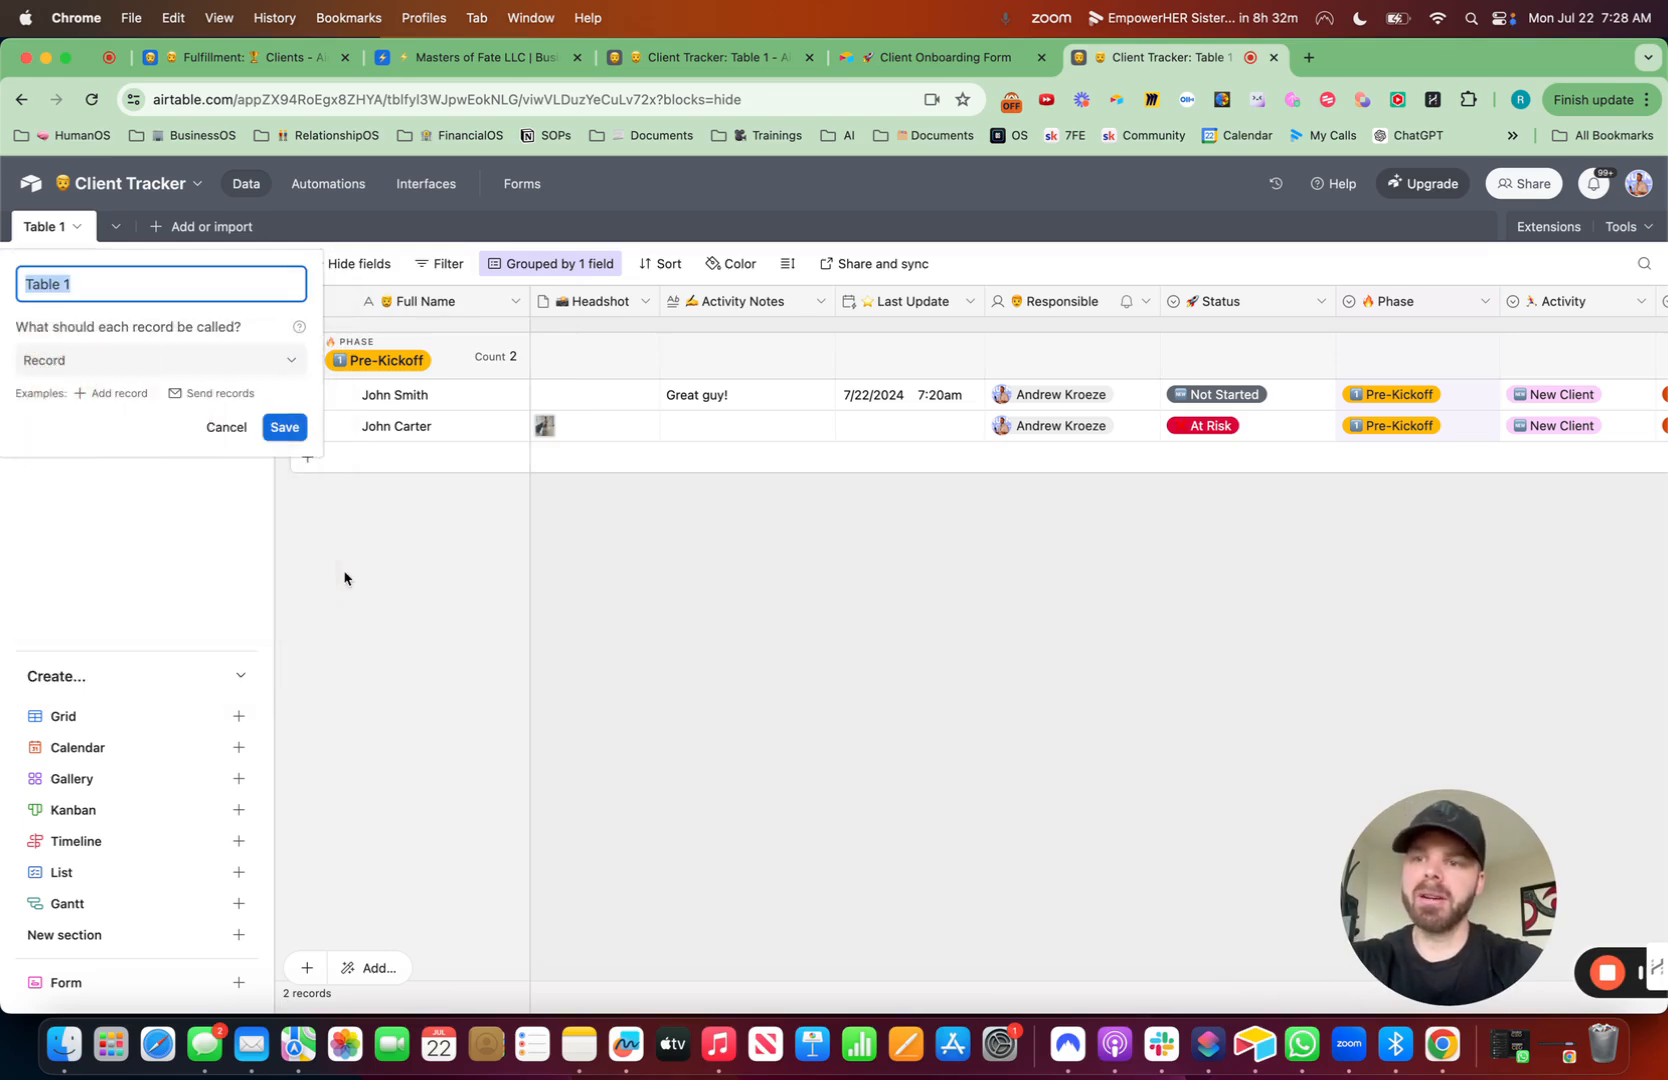
text(Client Tracker)
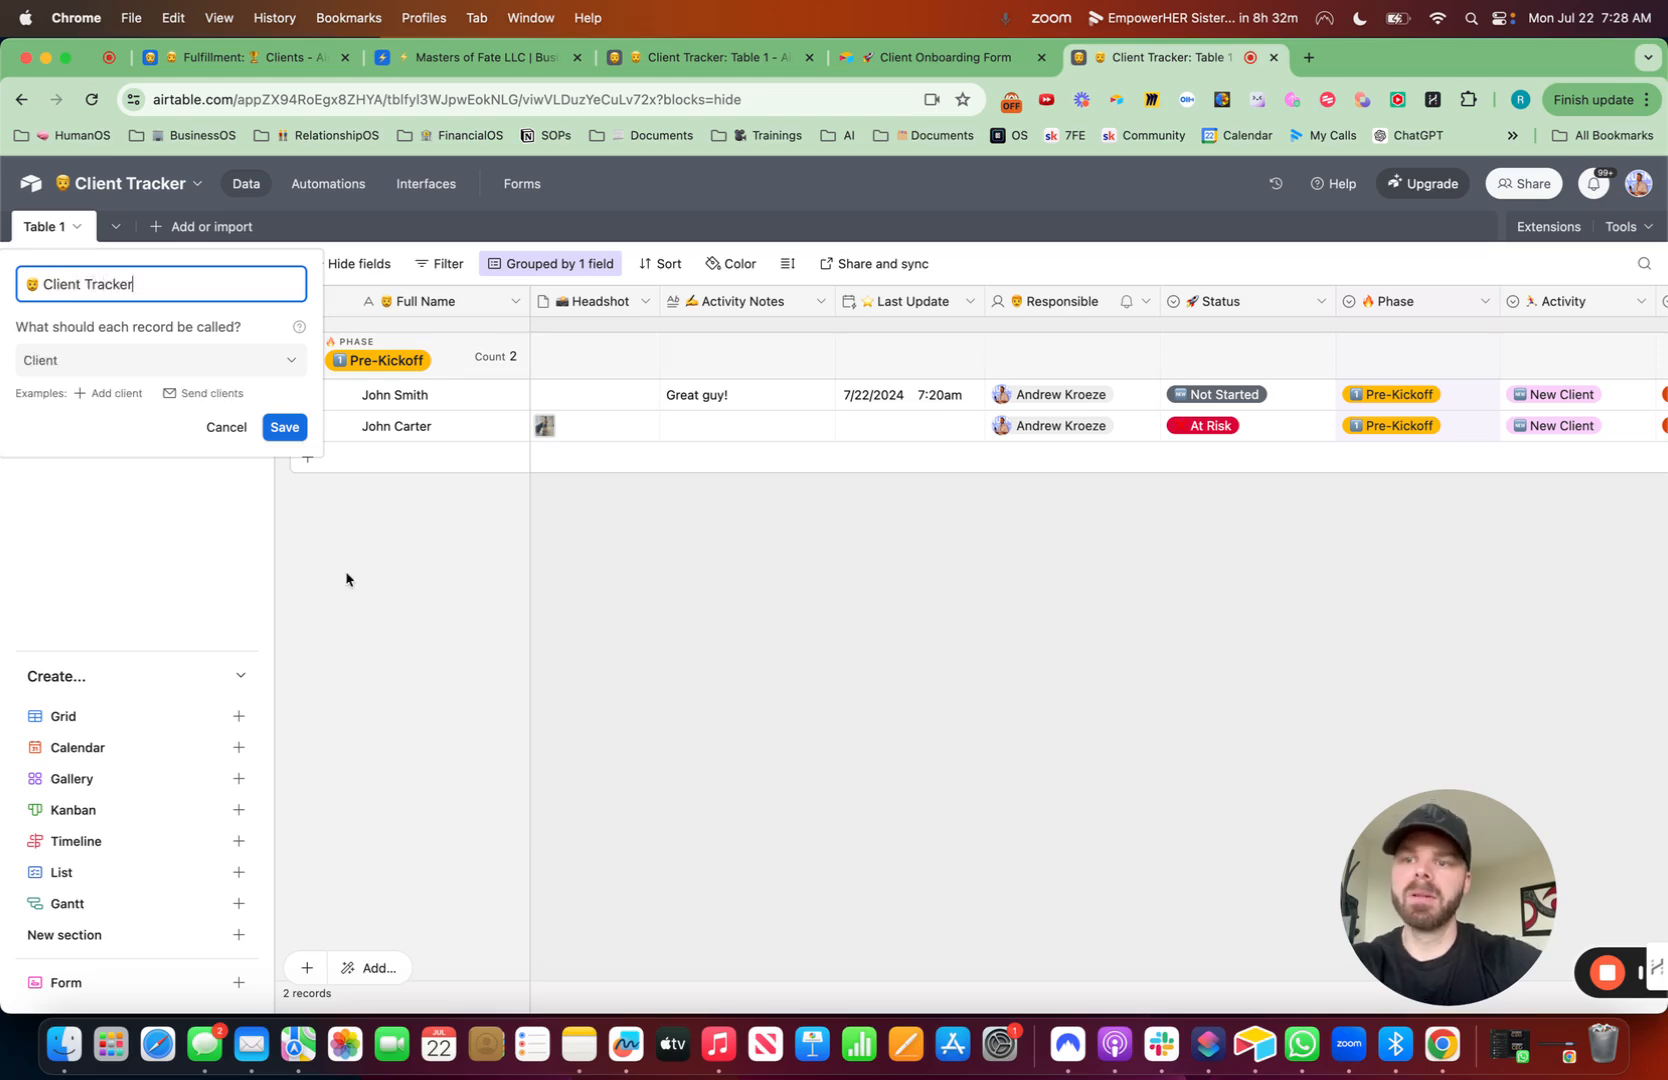
click(289, 426)
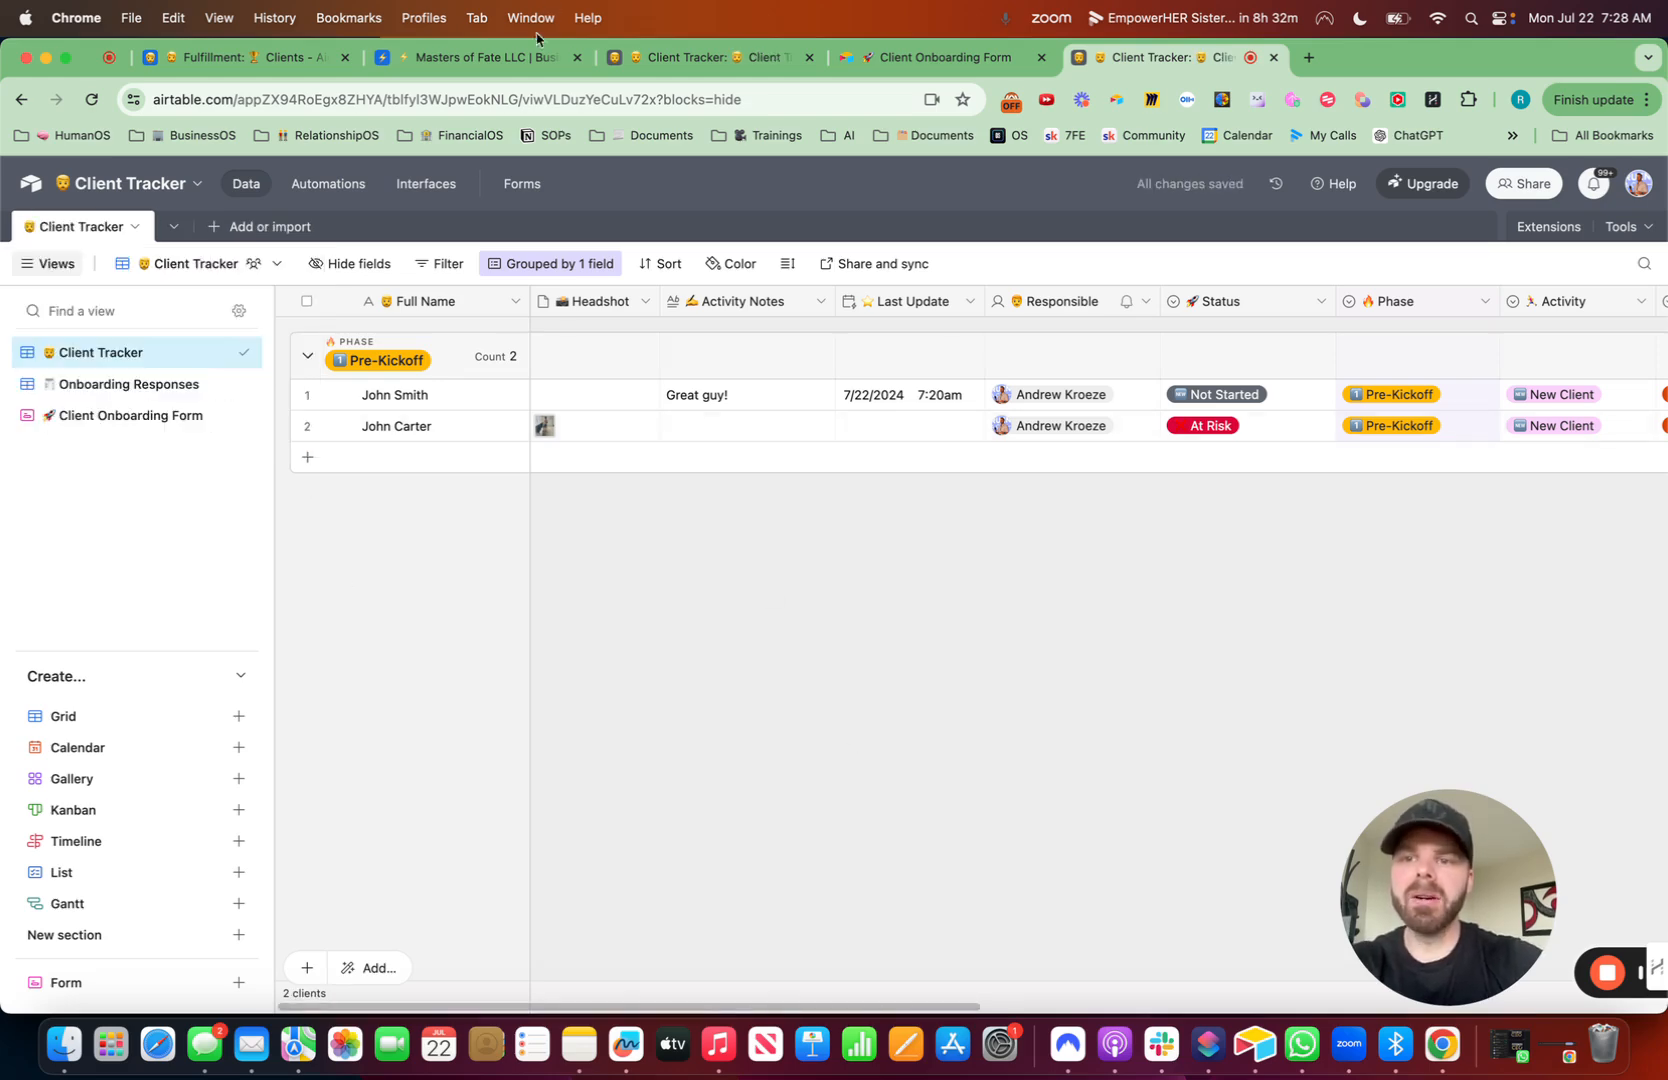
- Start a new interface named Client Tracker, prefixed with a man emoji, and use that emoji as its icon
click(422, 185)
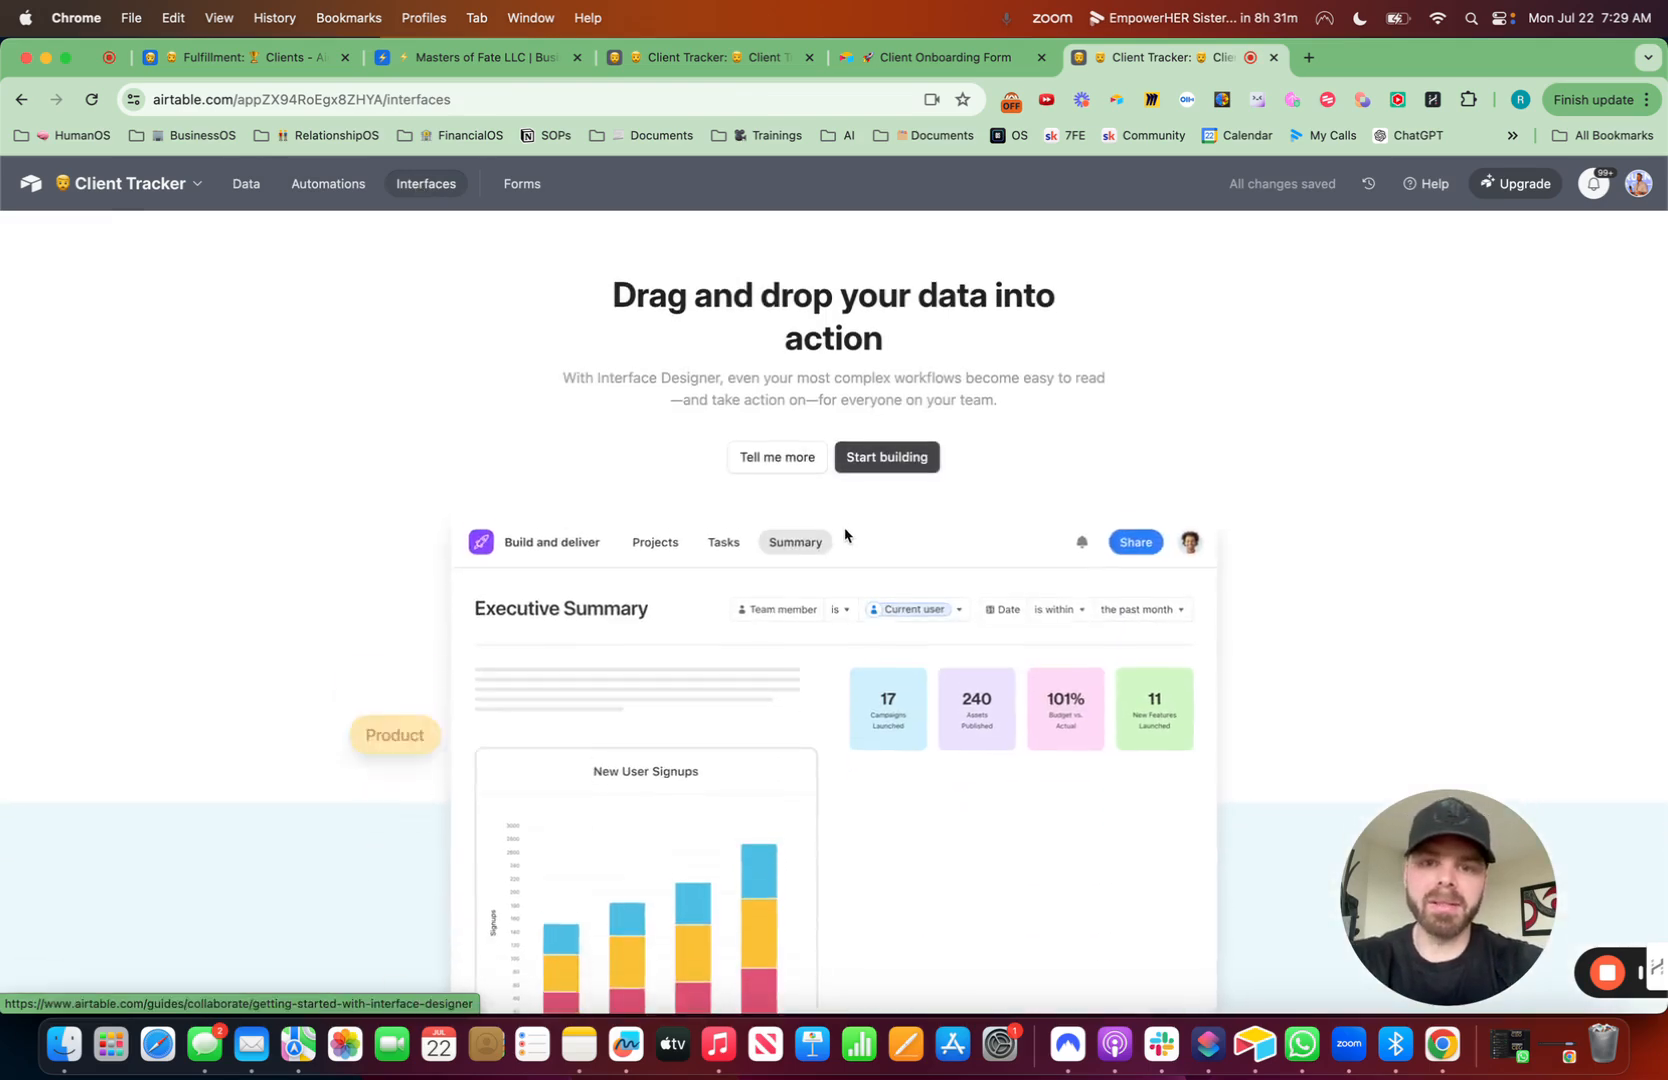
click(882, 461)
click(677, 631)
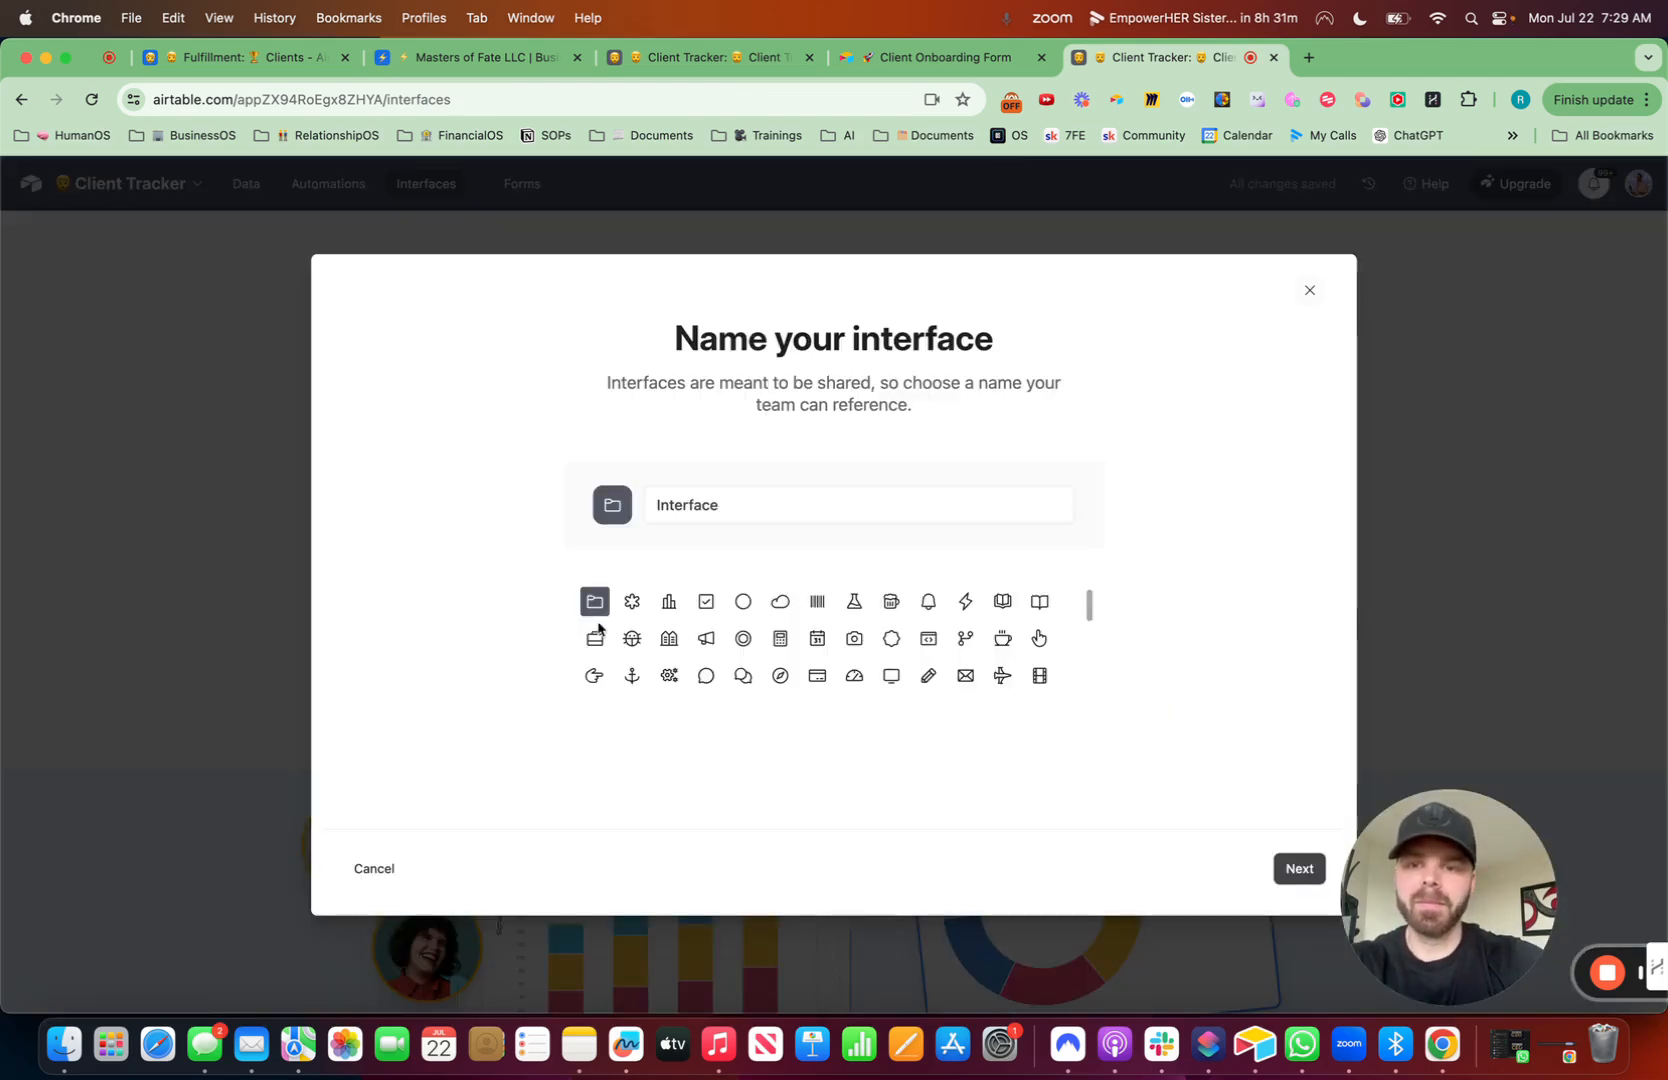
double_click(710, 507)
key(ctrl+super+space)
text(ma)
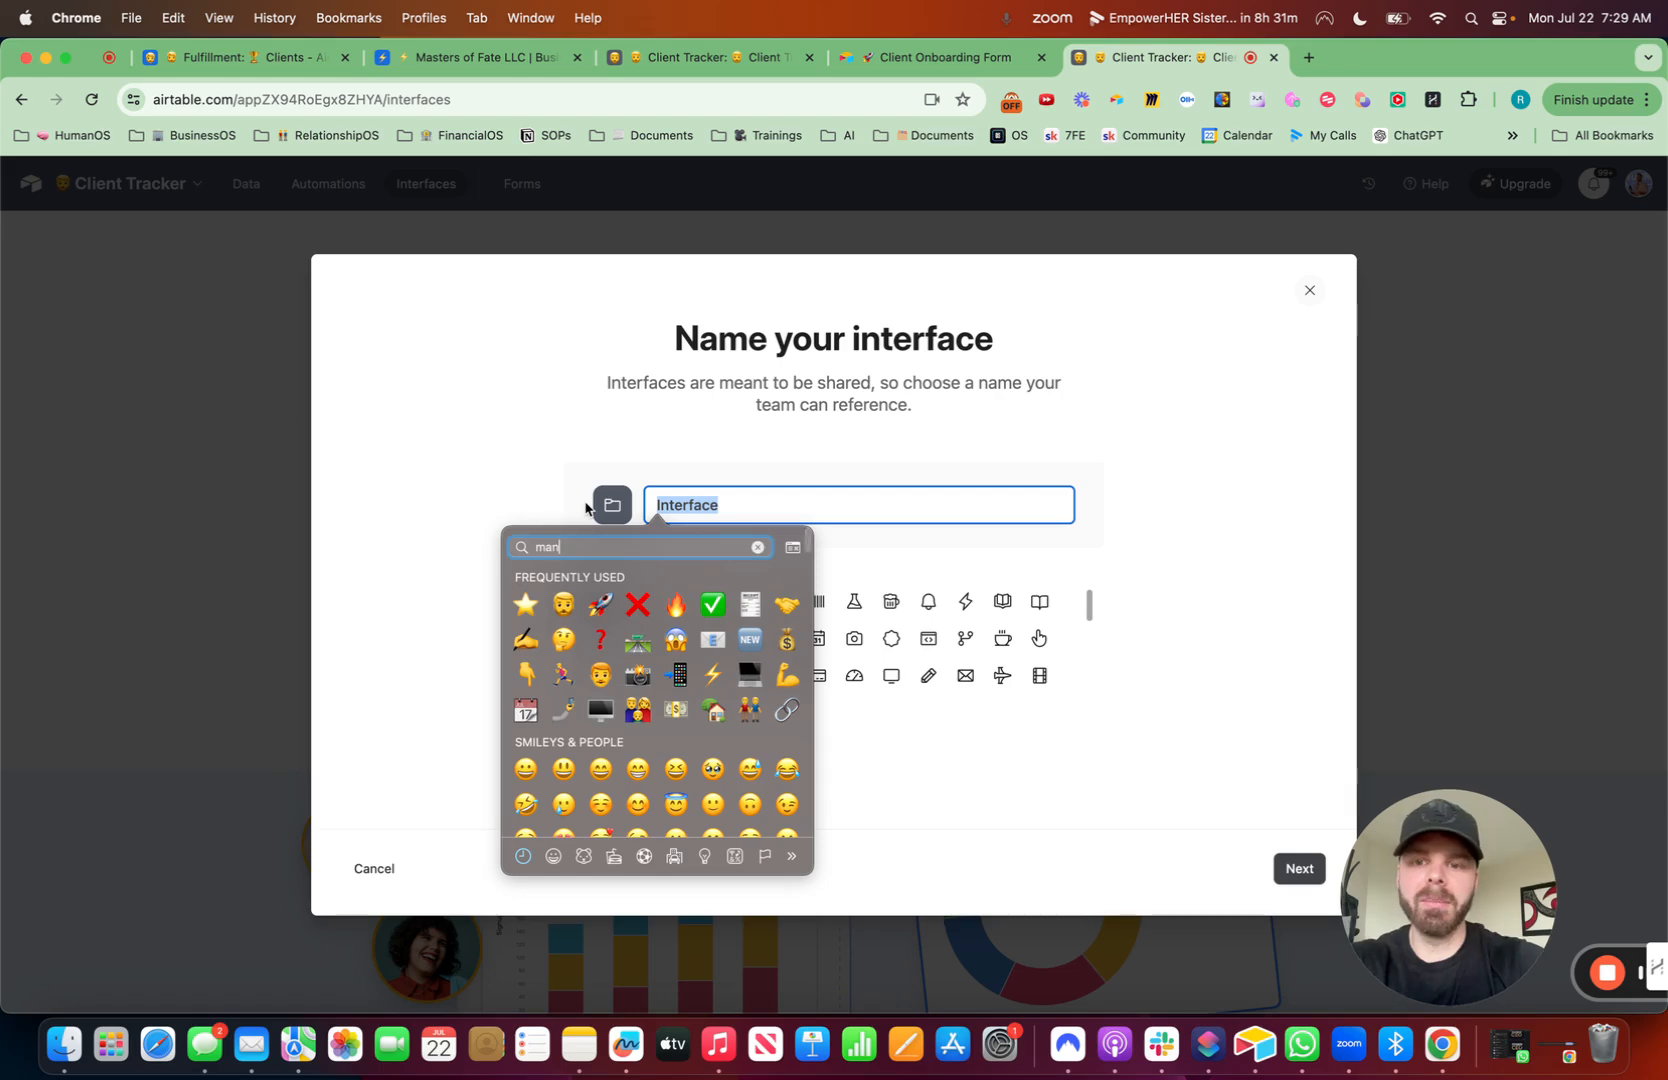
click(747, 652)
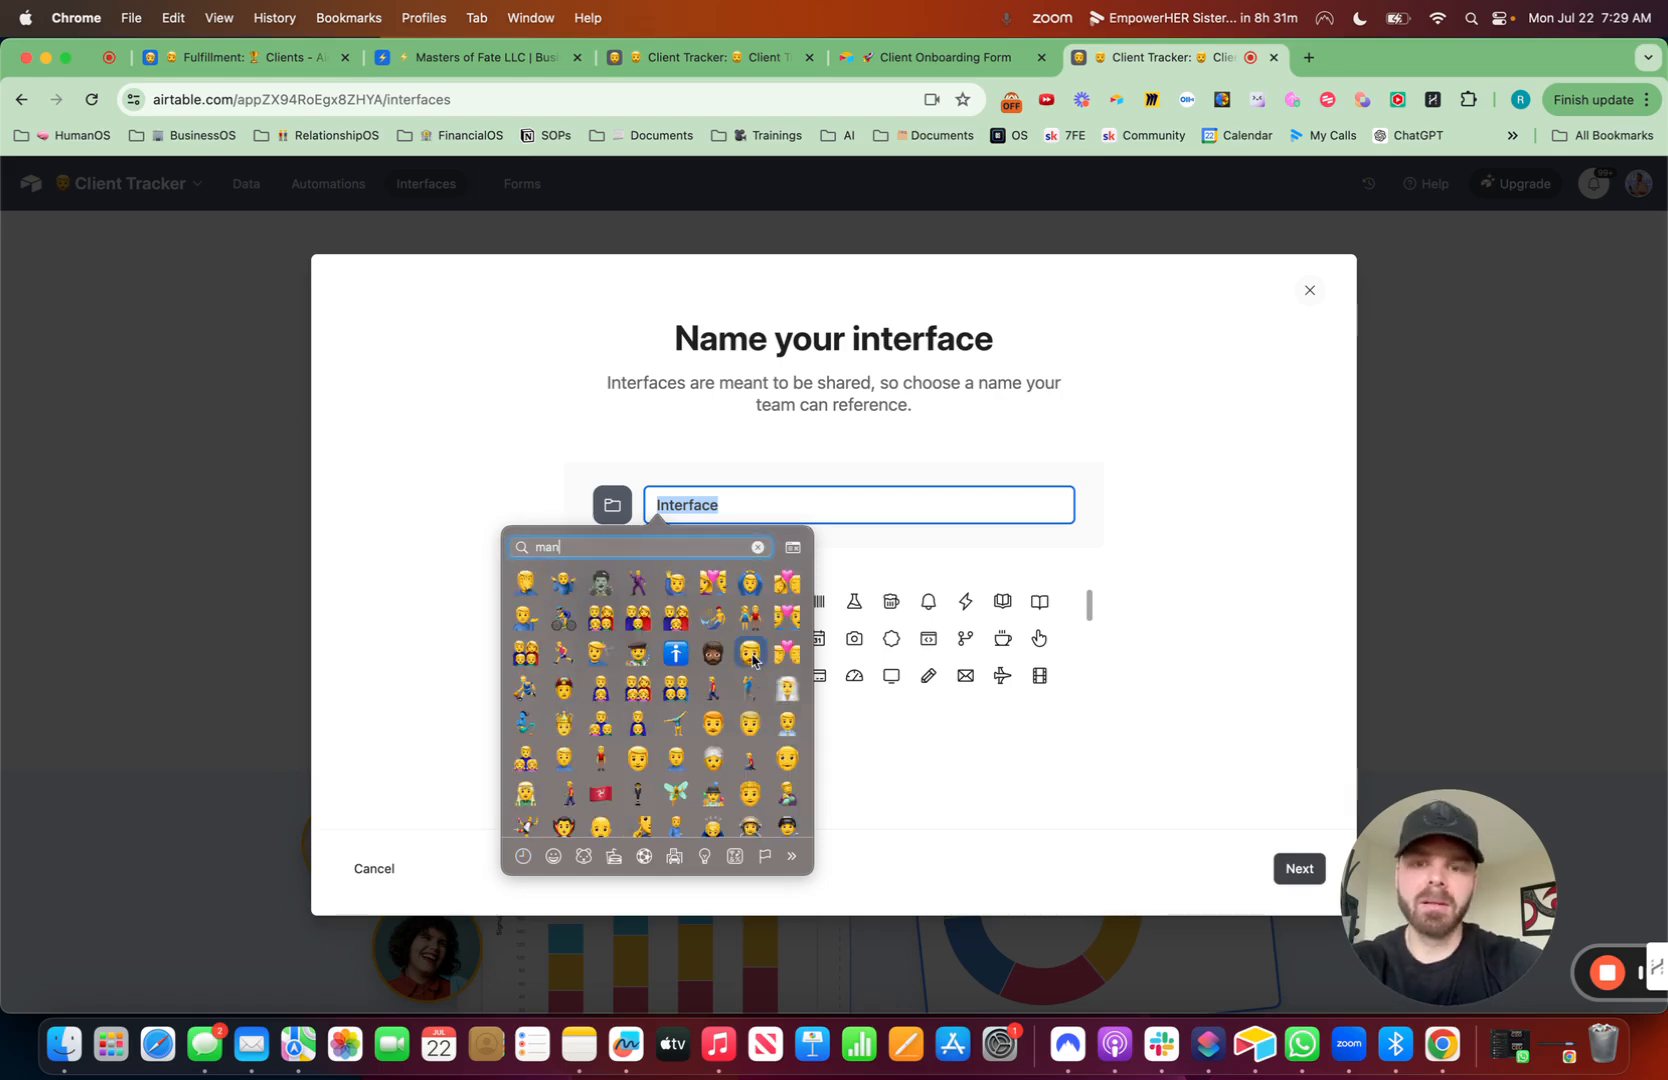
text(Client Tracker)
click(594, 601)
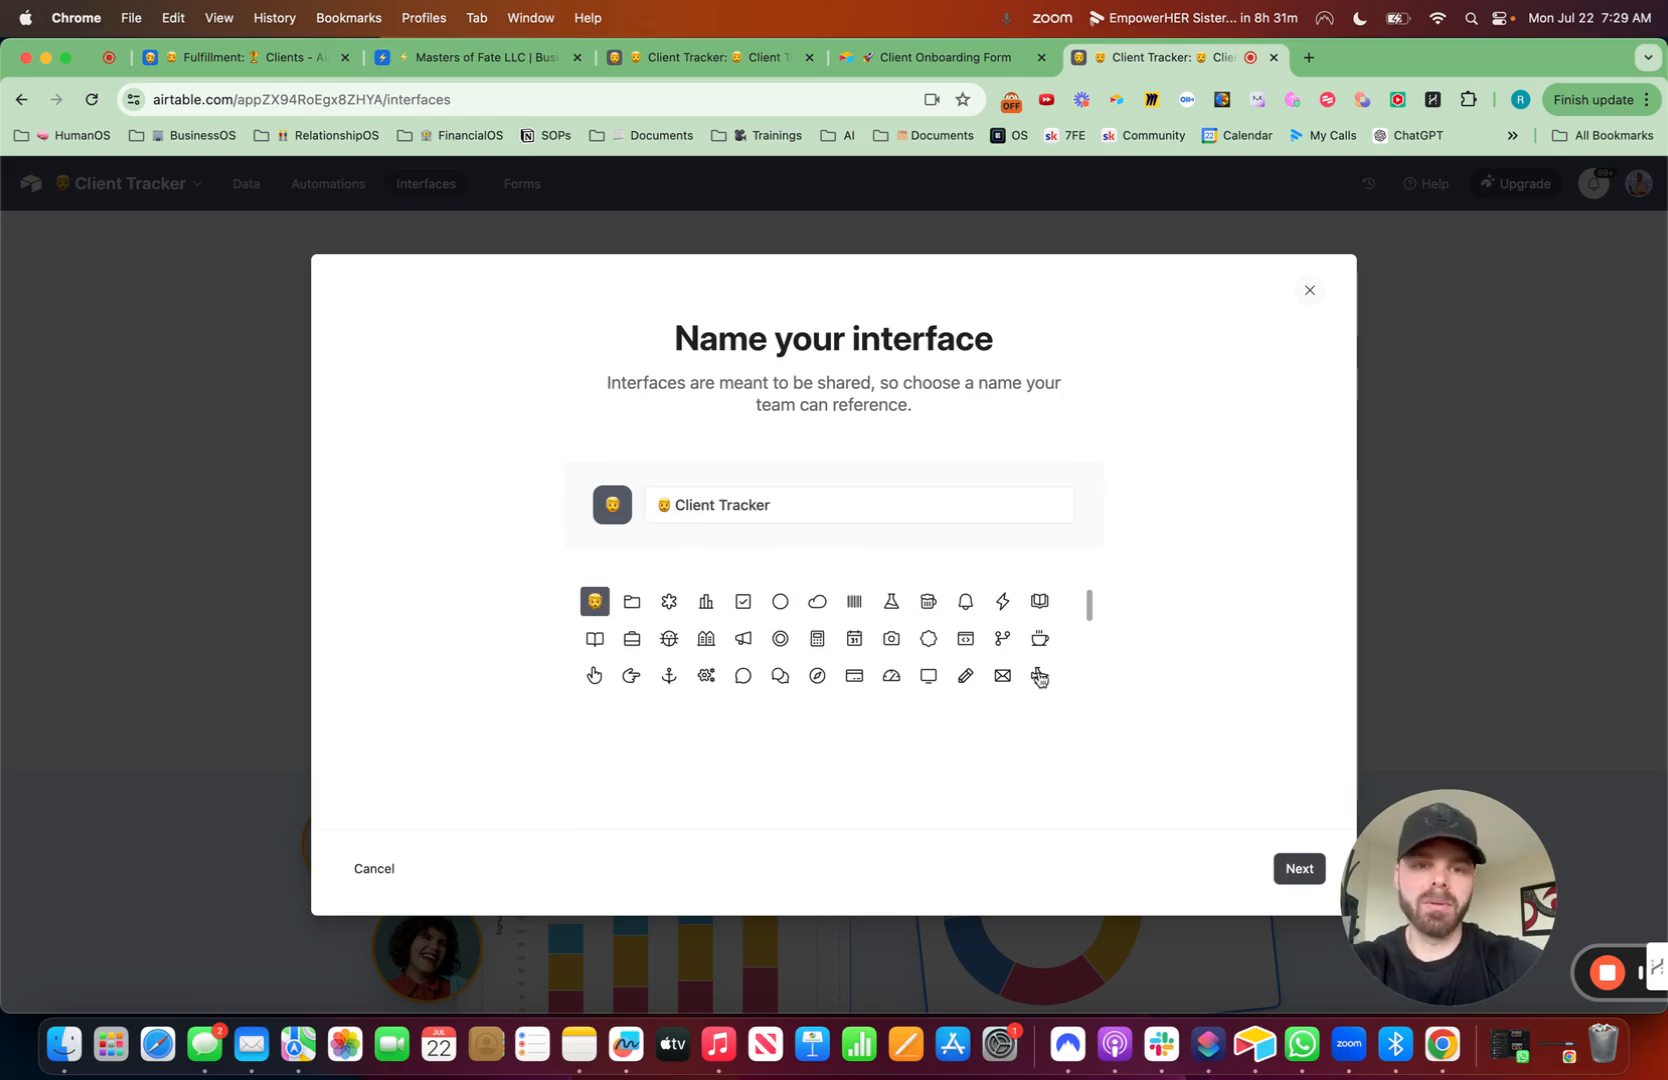
click(1295, 872)
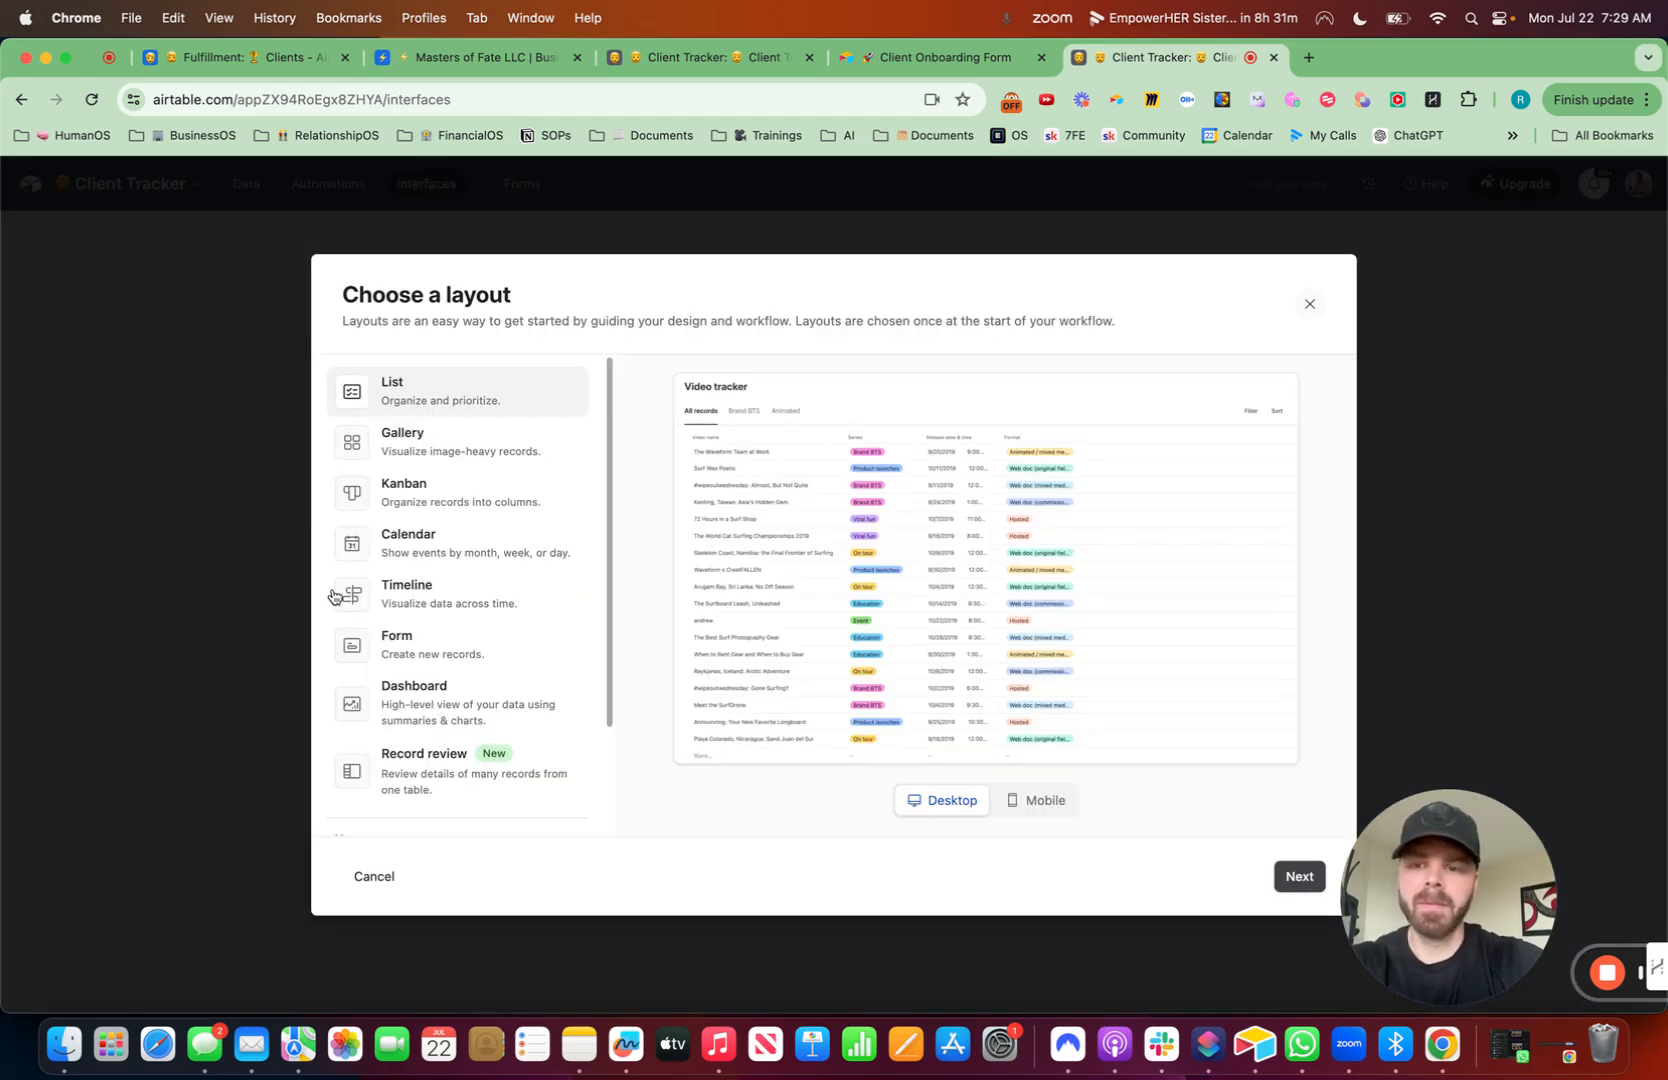
- Choose the Blank layout and finish creating the interface
scroll(334, 596, down, 3)
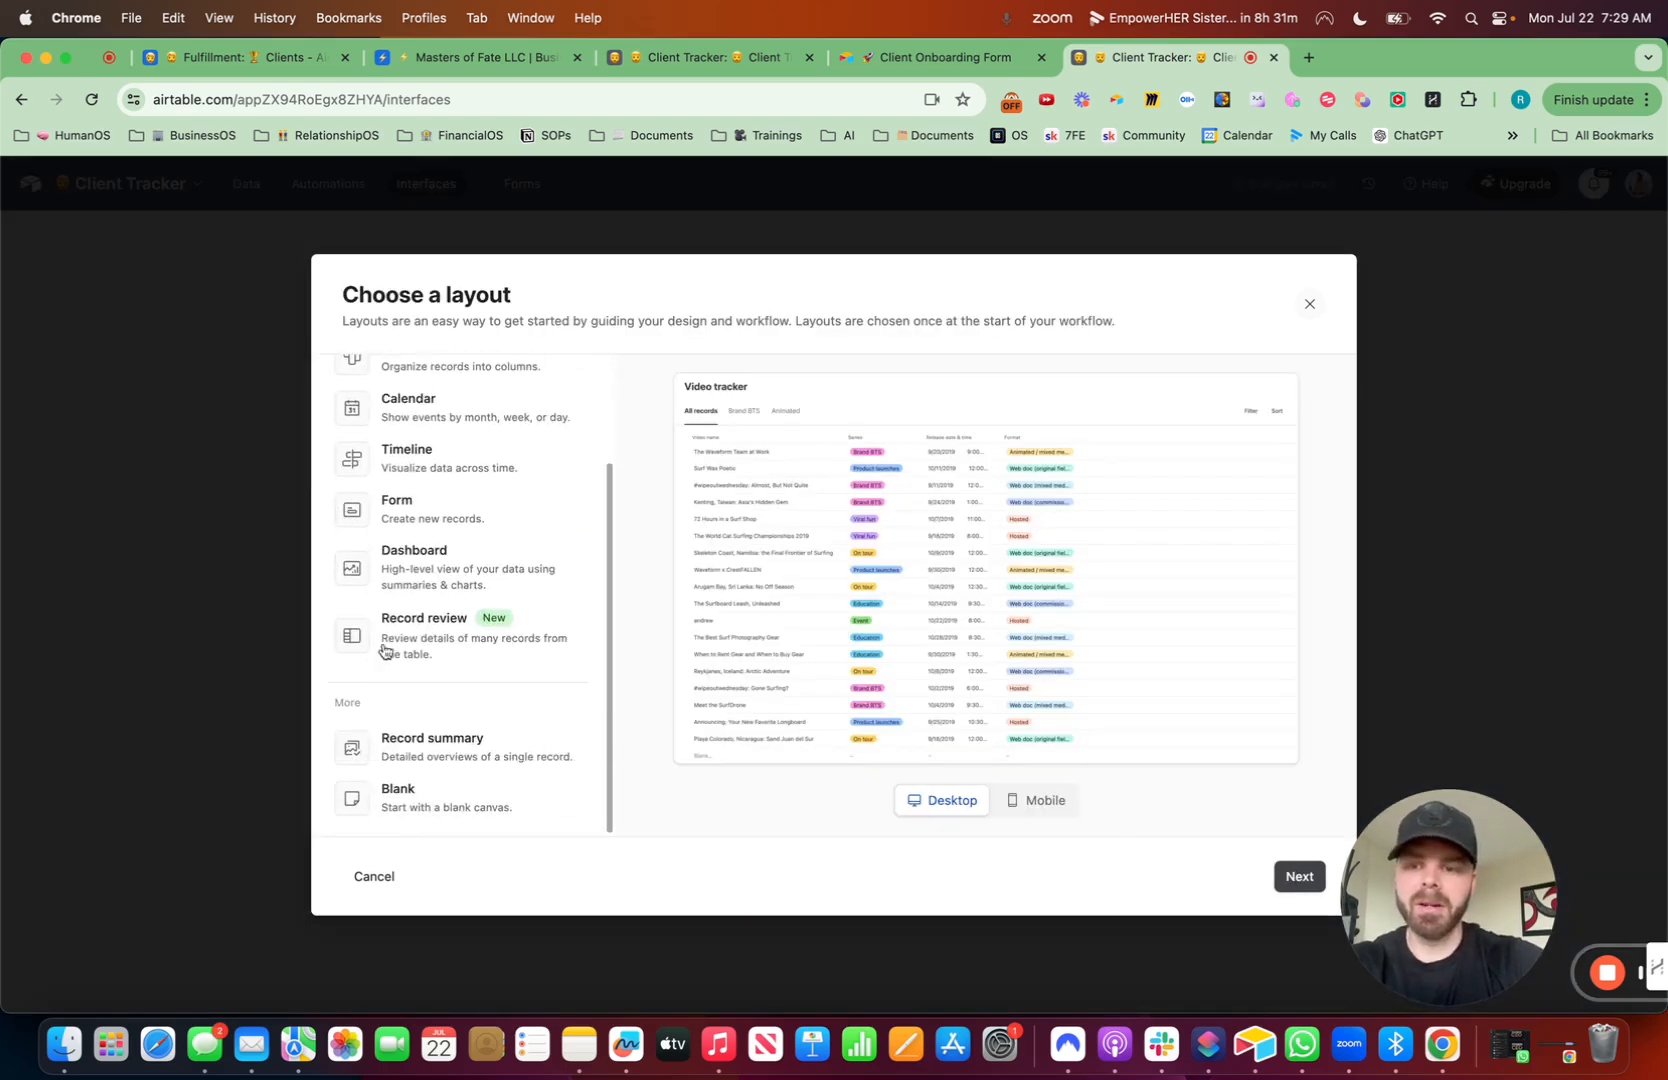
click(447, 804)
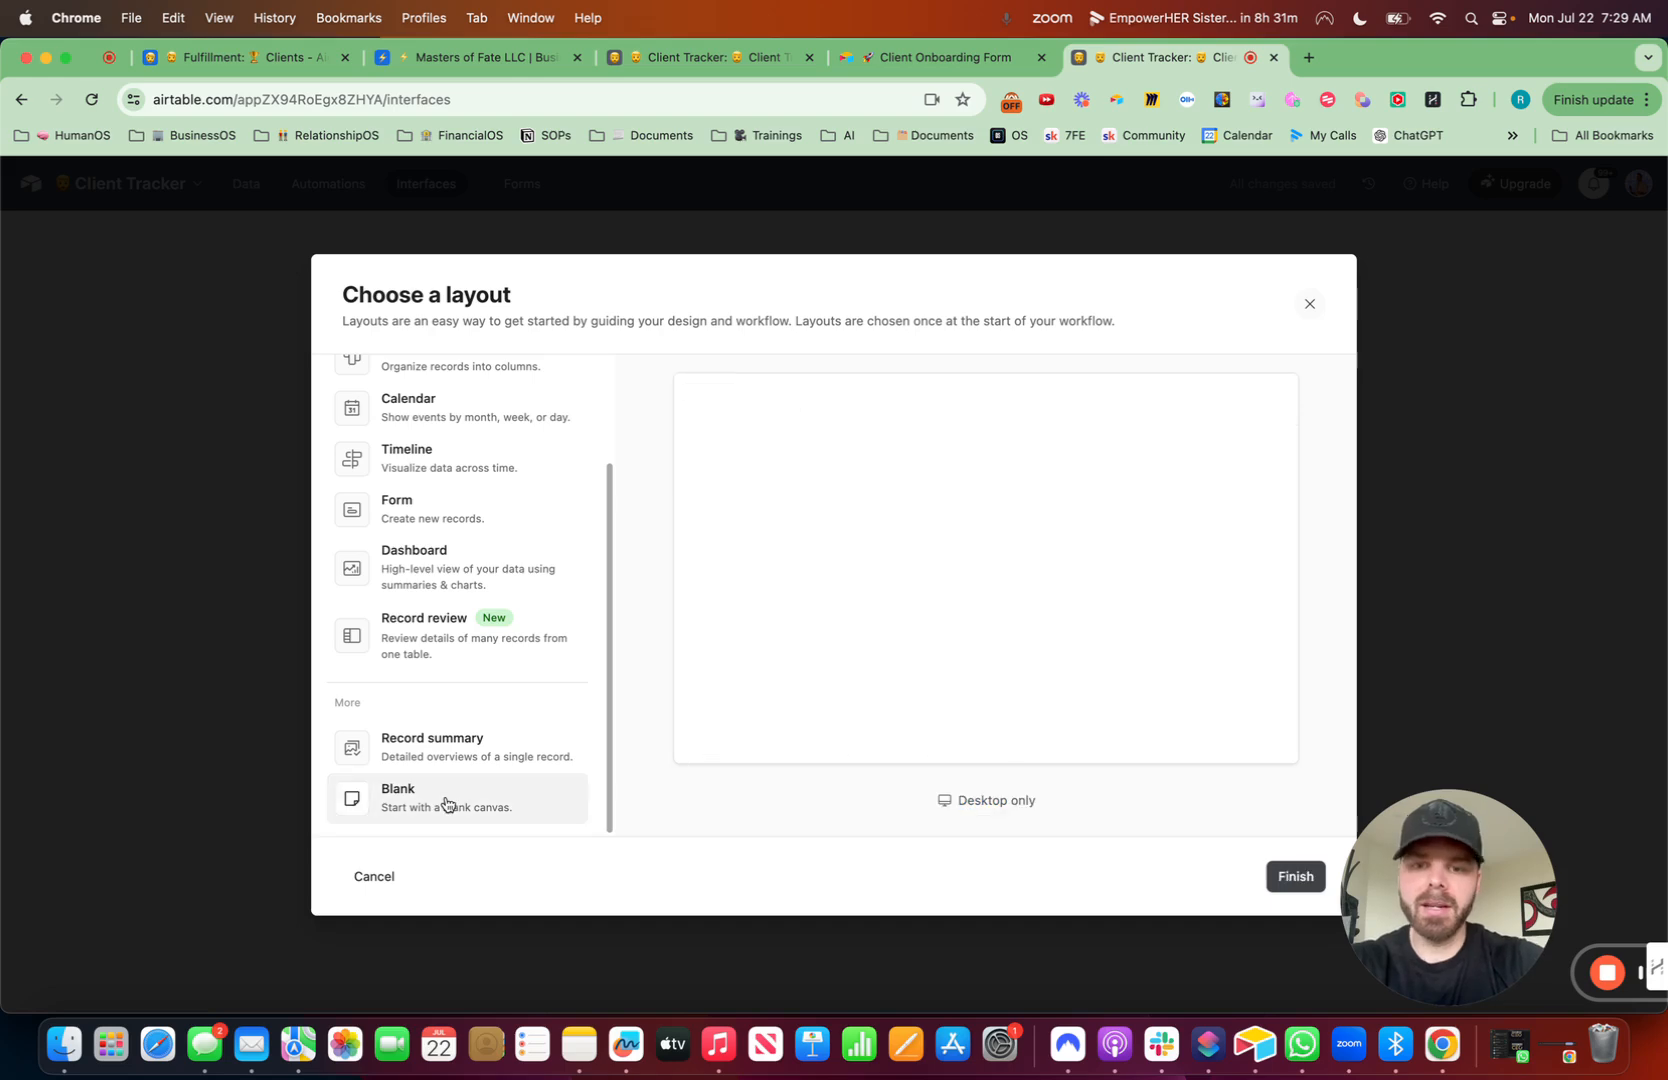
click(1293, 877)
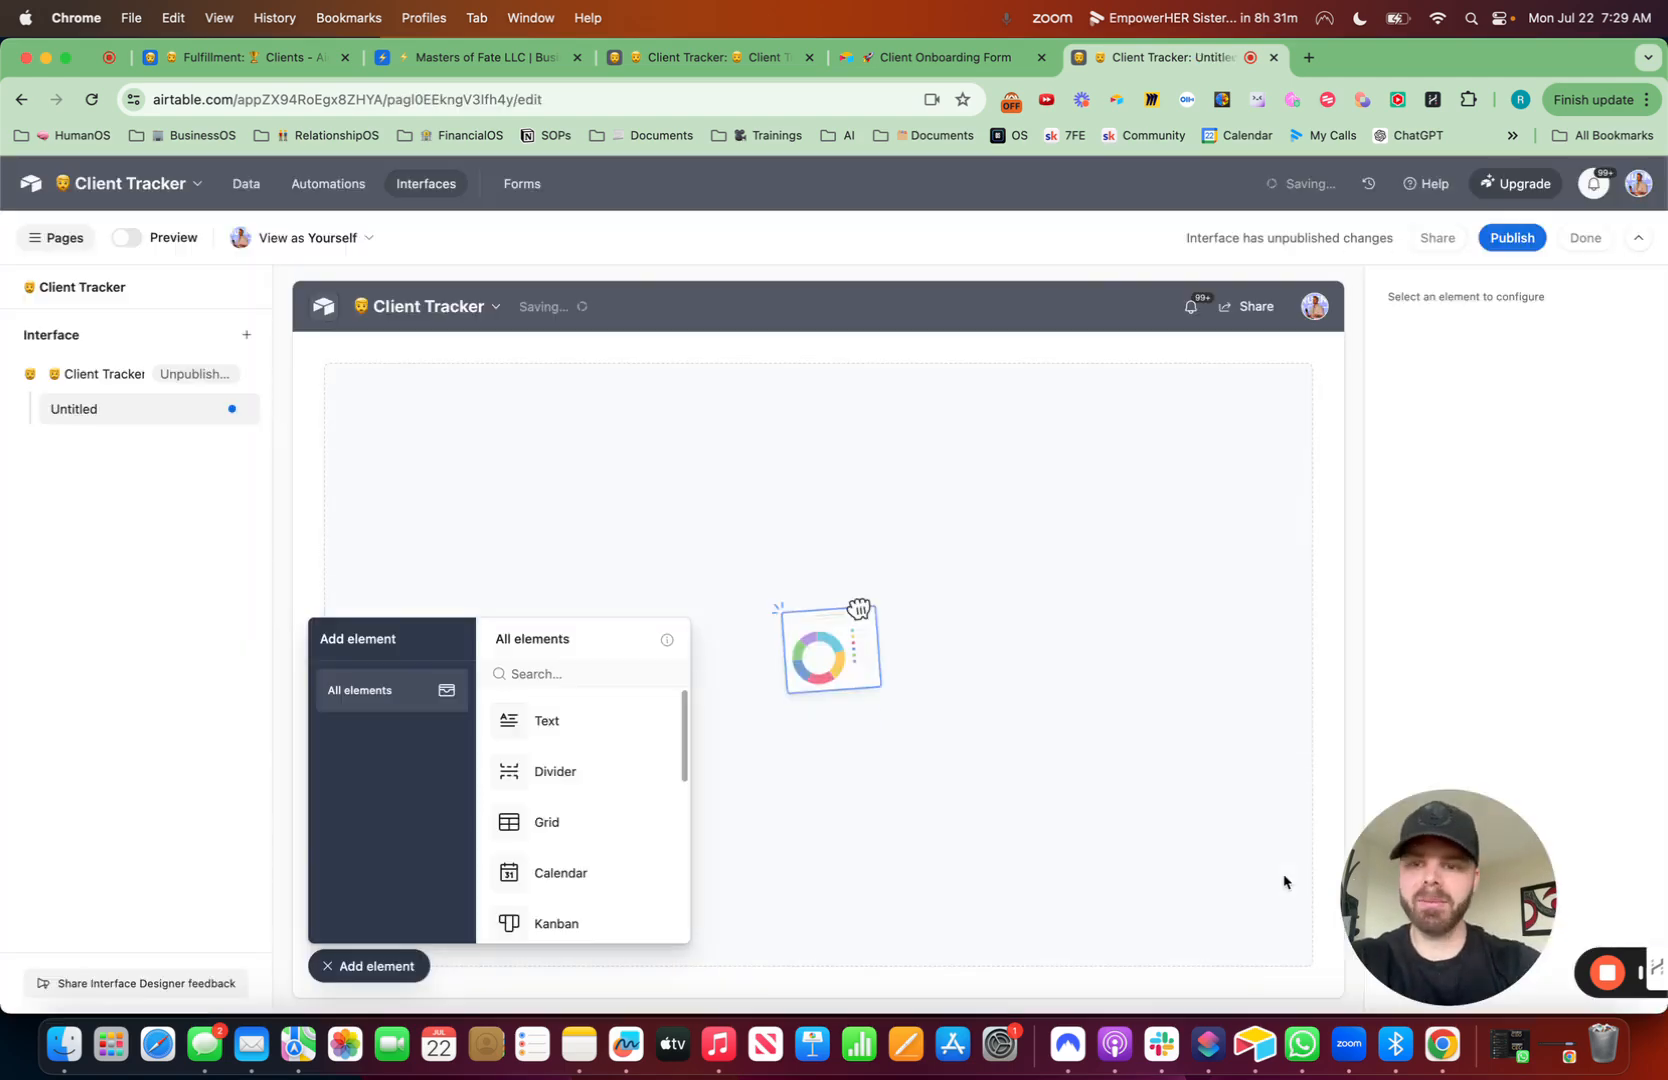
- Add a Grid element to the blank page and set it to full width
drag(551, 819, 600, 745)
click(332, 966)
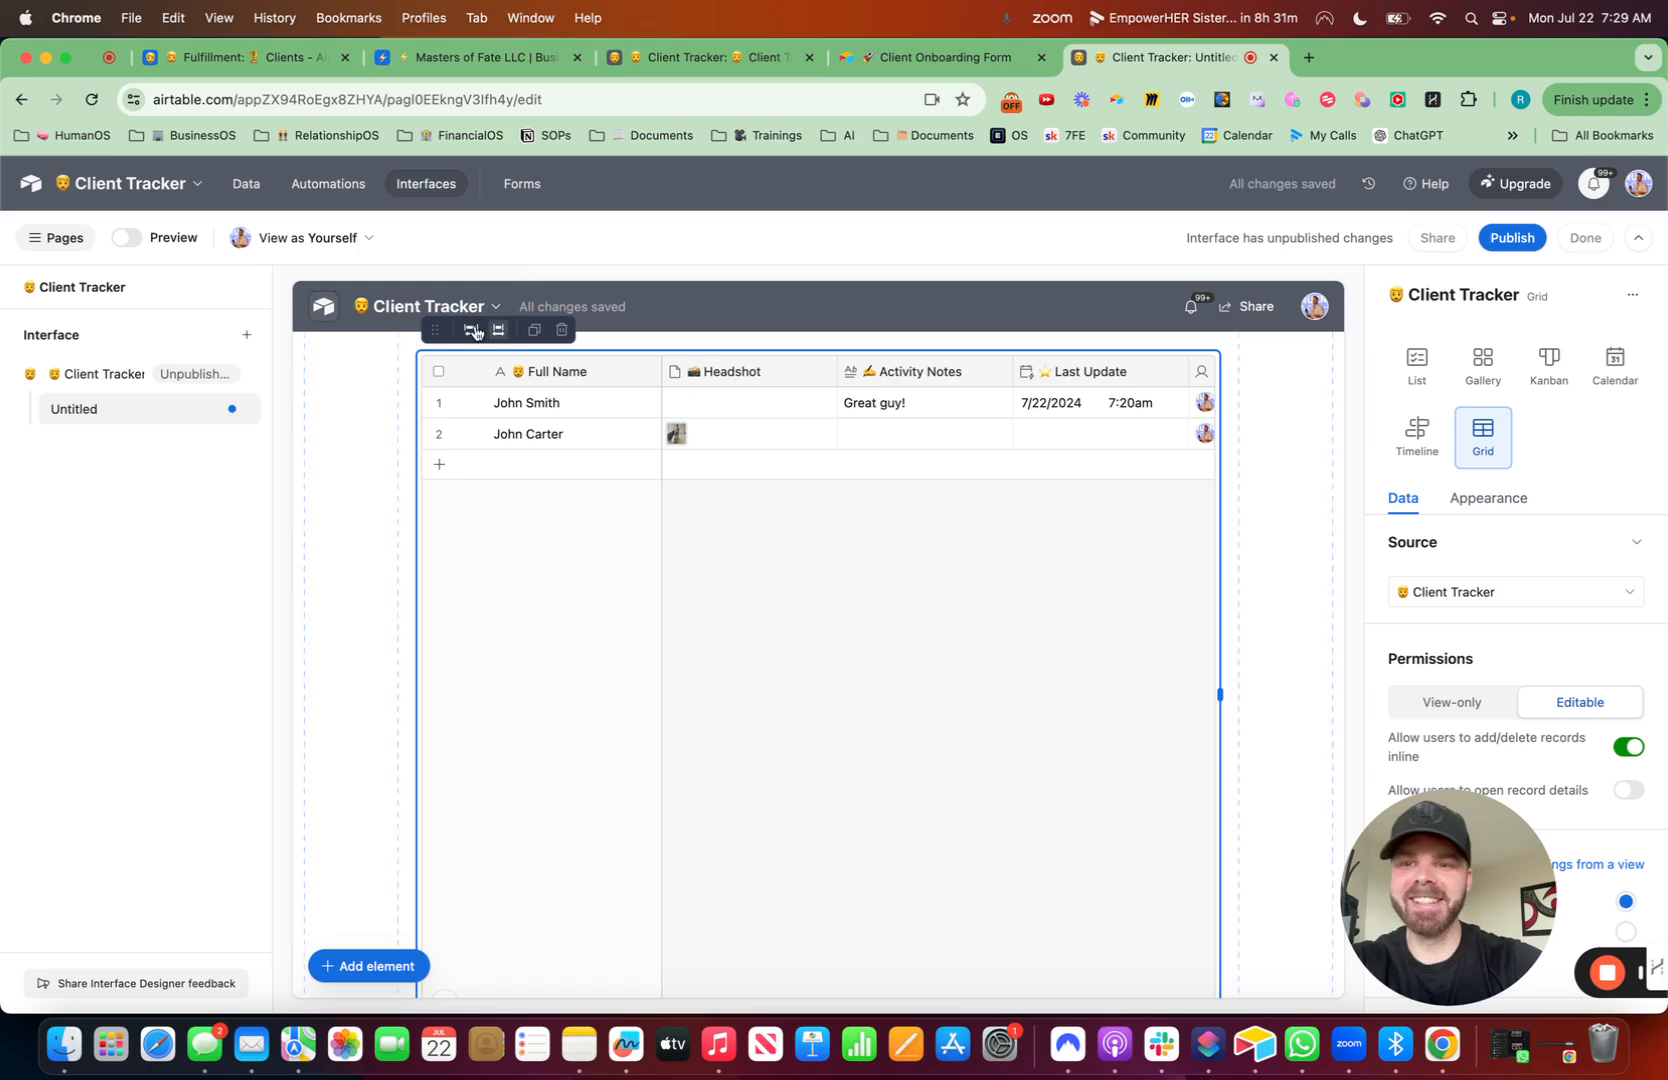
click(382, 967)
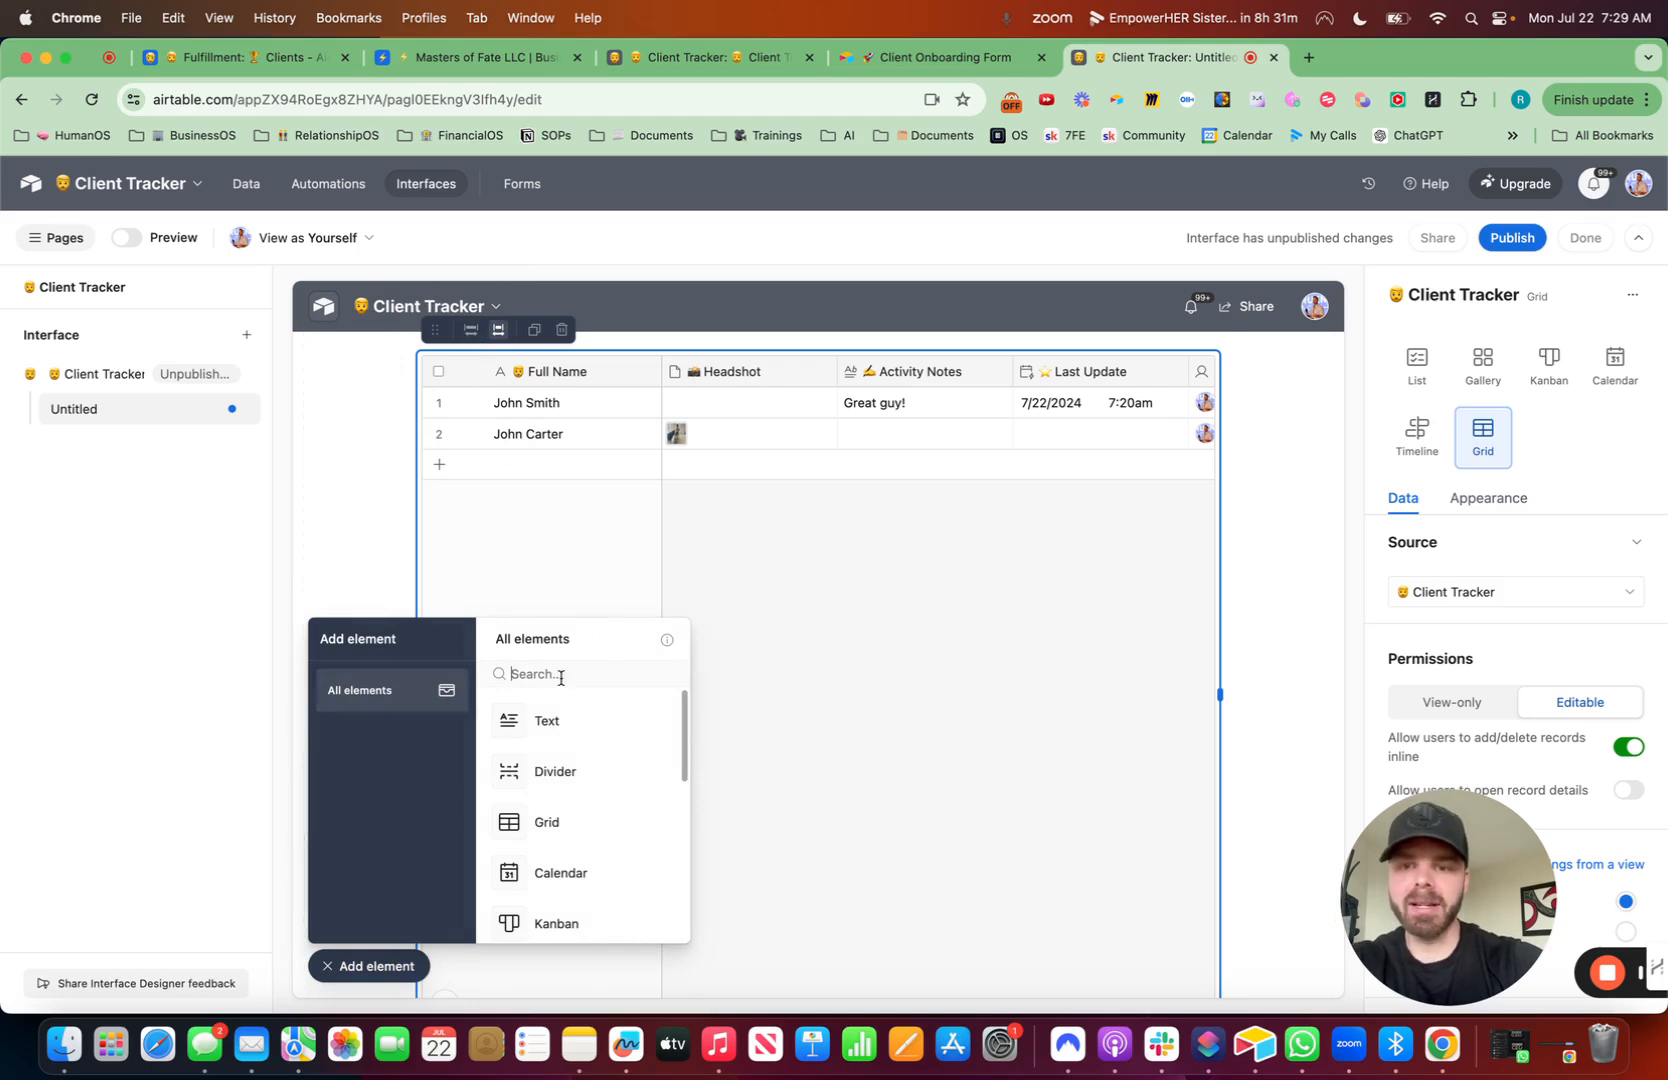
text(gri)
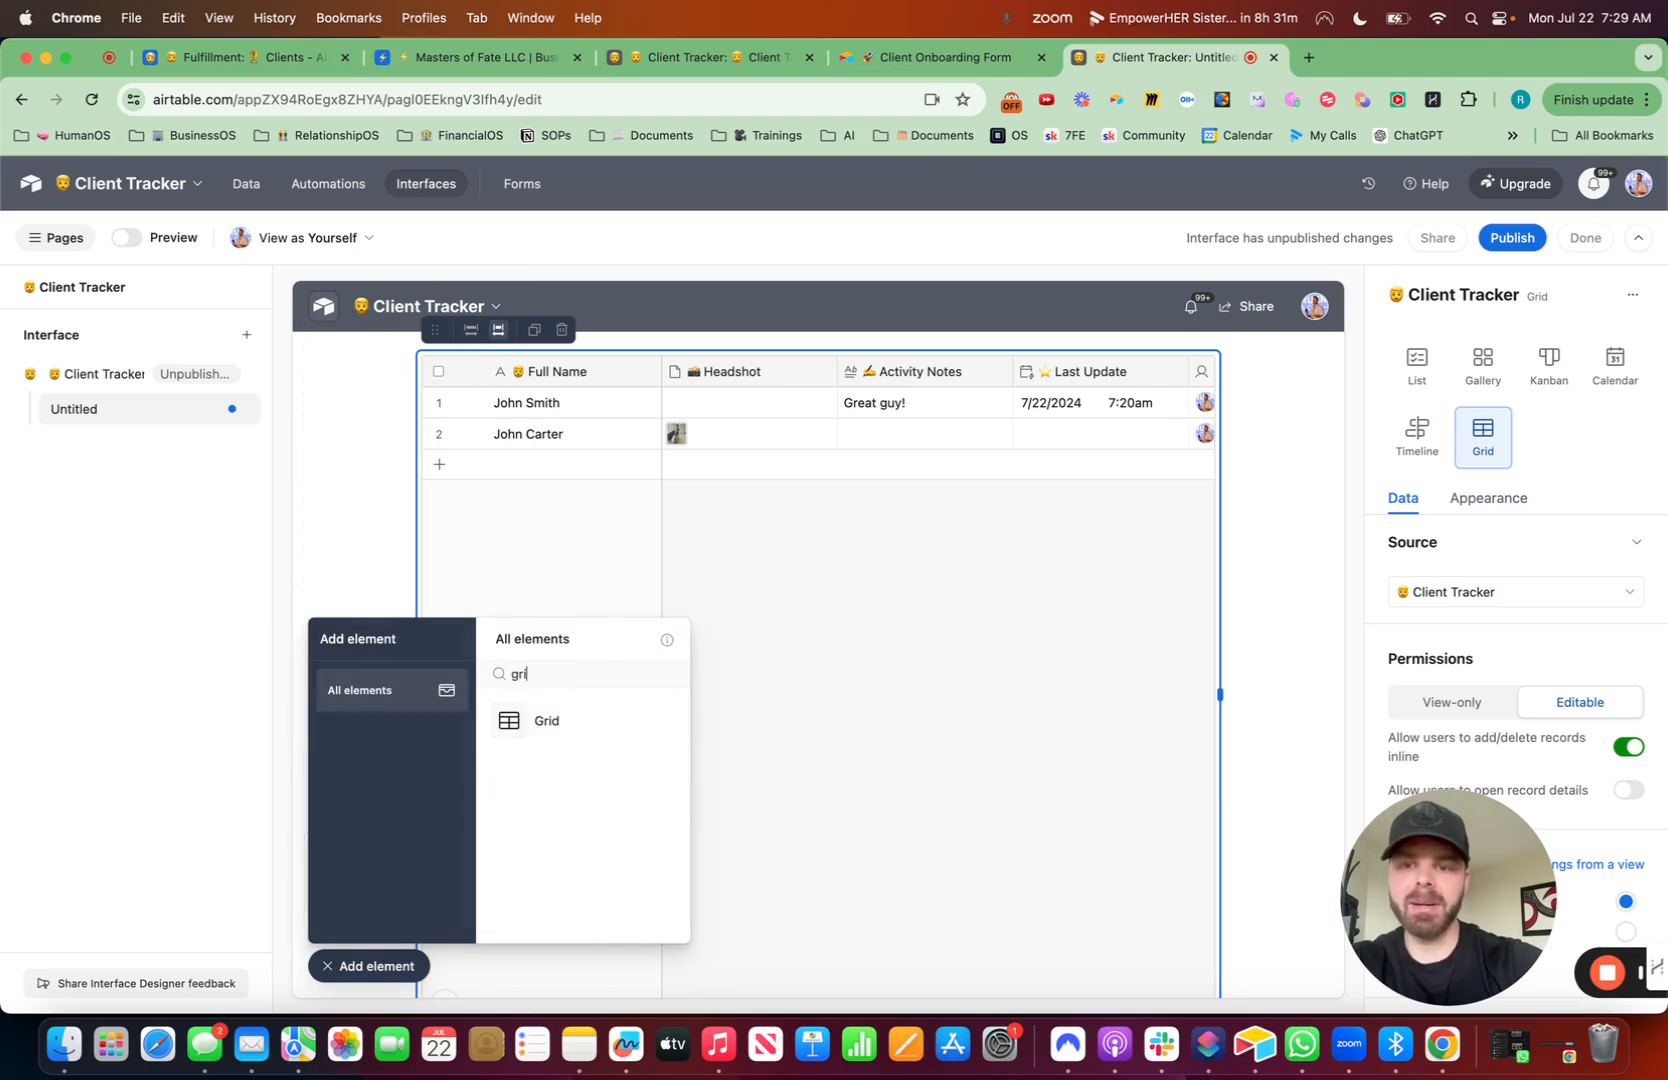
click(472, 332)
click(383, 967)
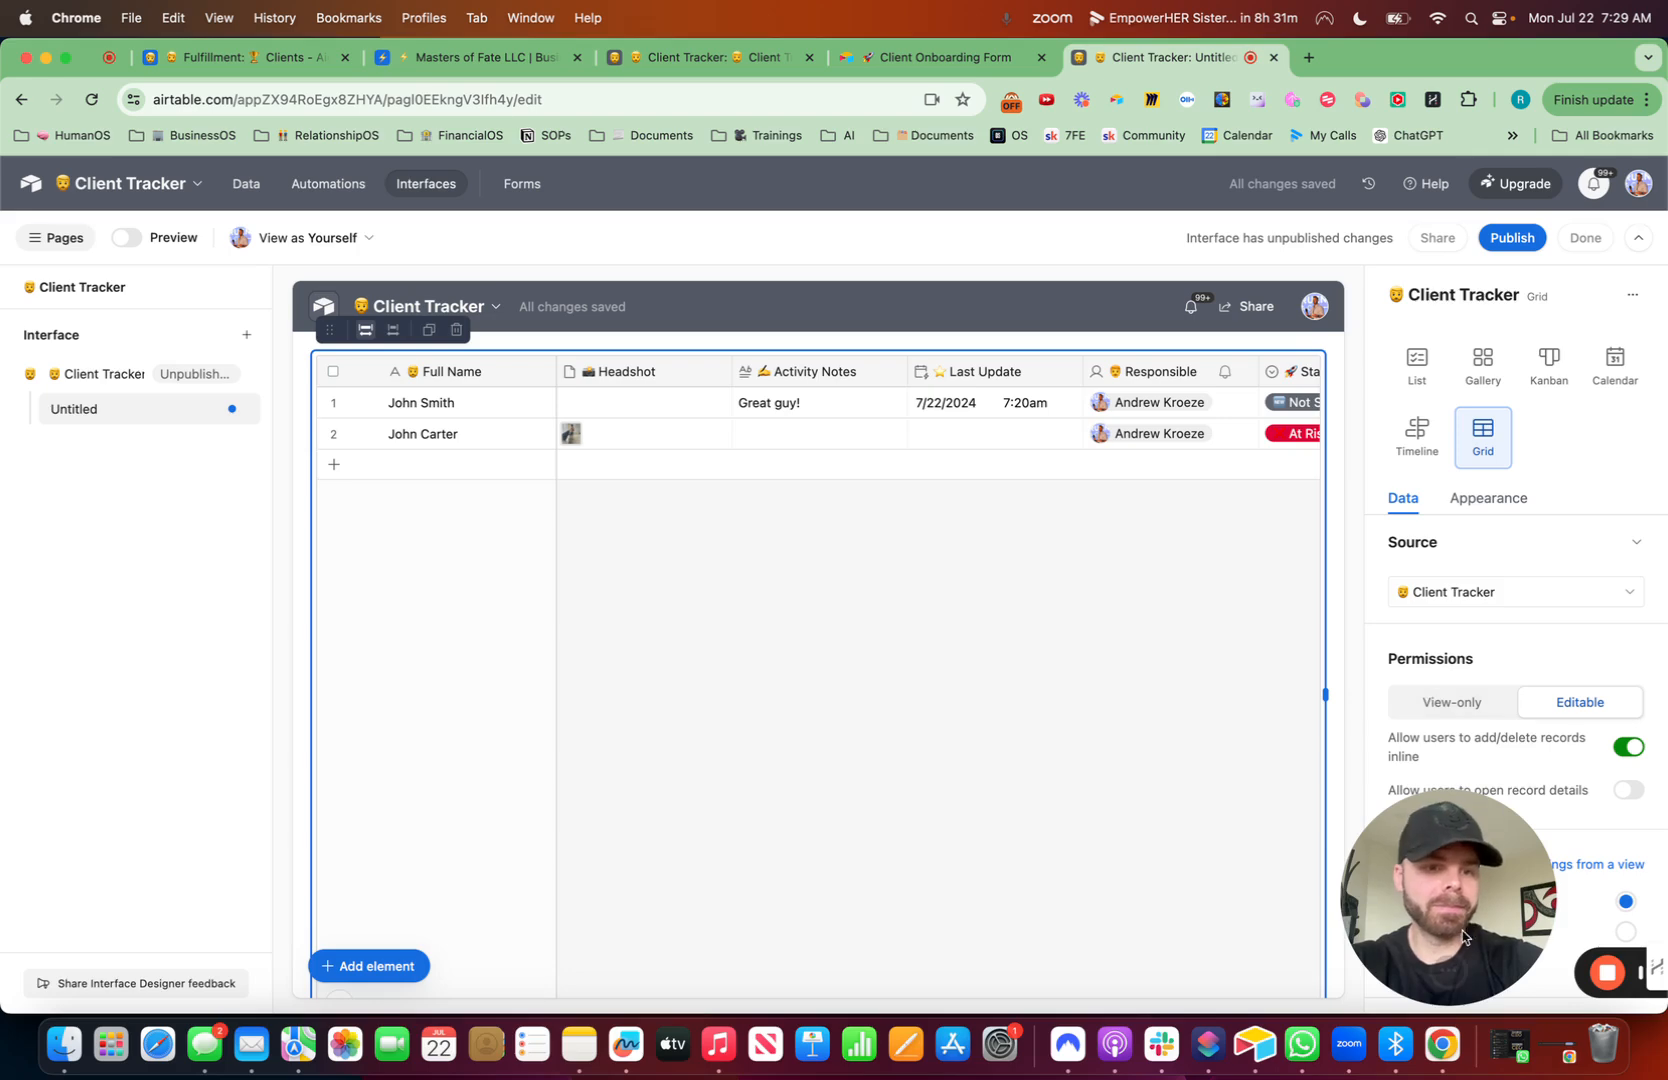
- Copy the grid's settings from the Client Tracker view
click(1565, 593)
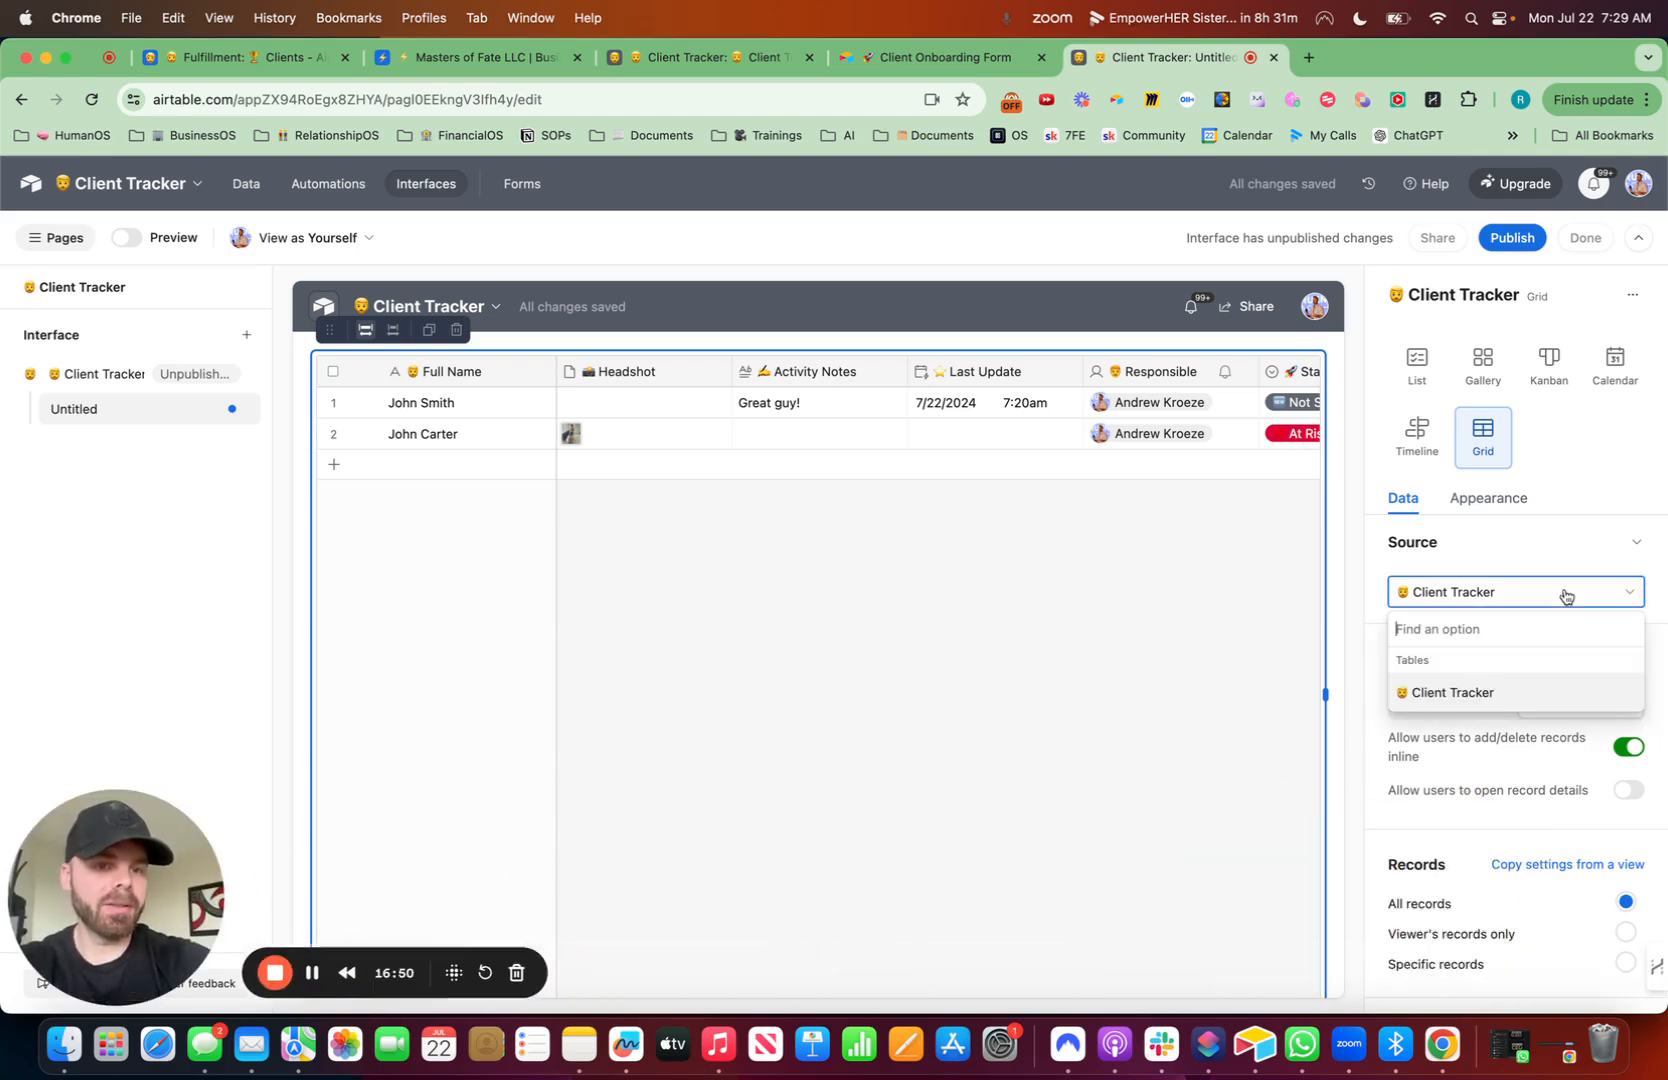
click(1545, 868)
click(1372, 771)
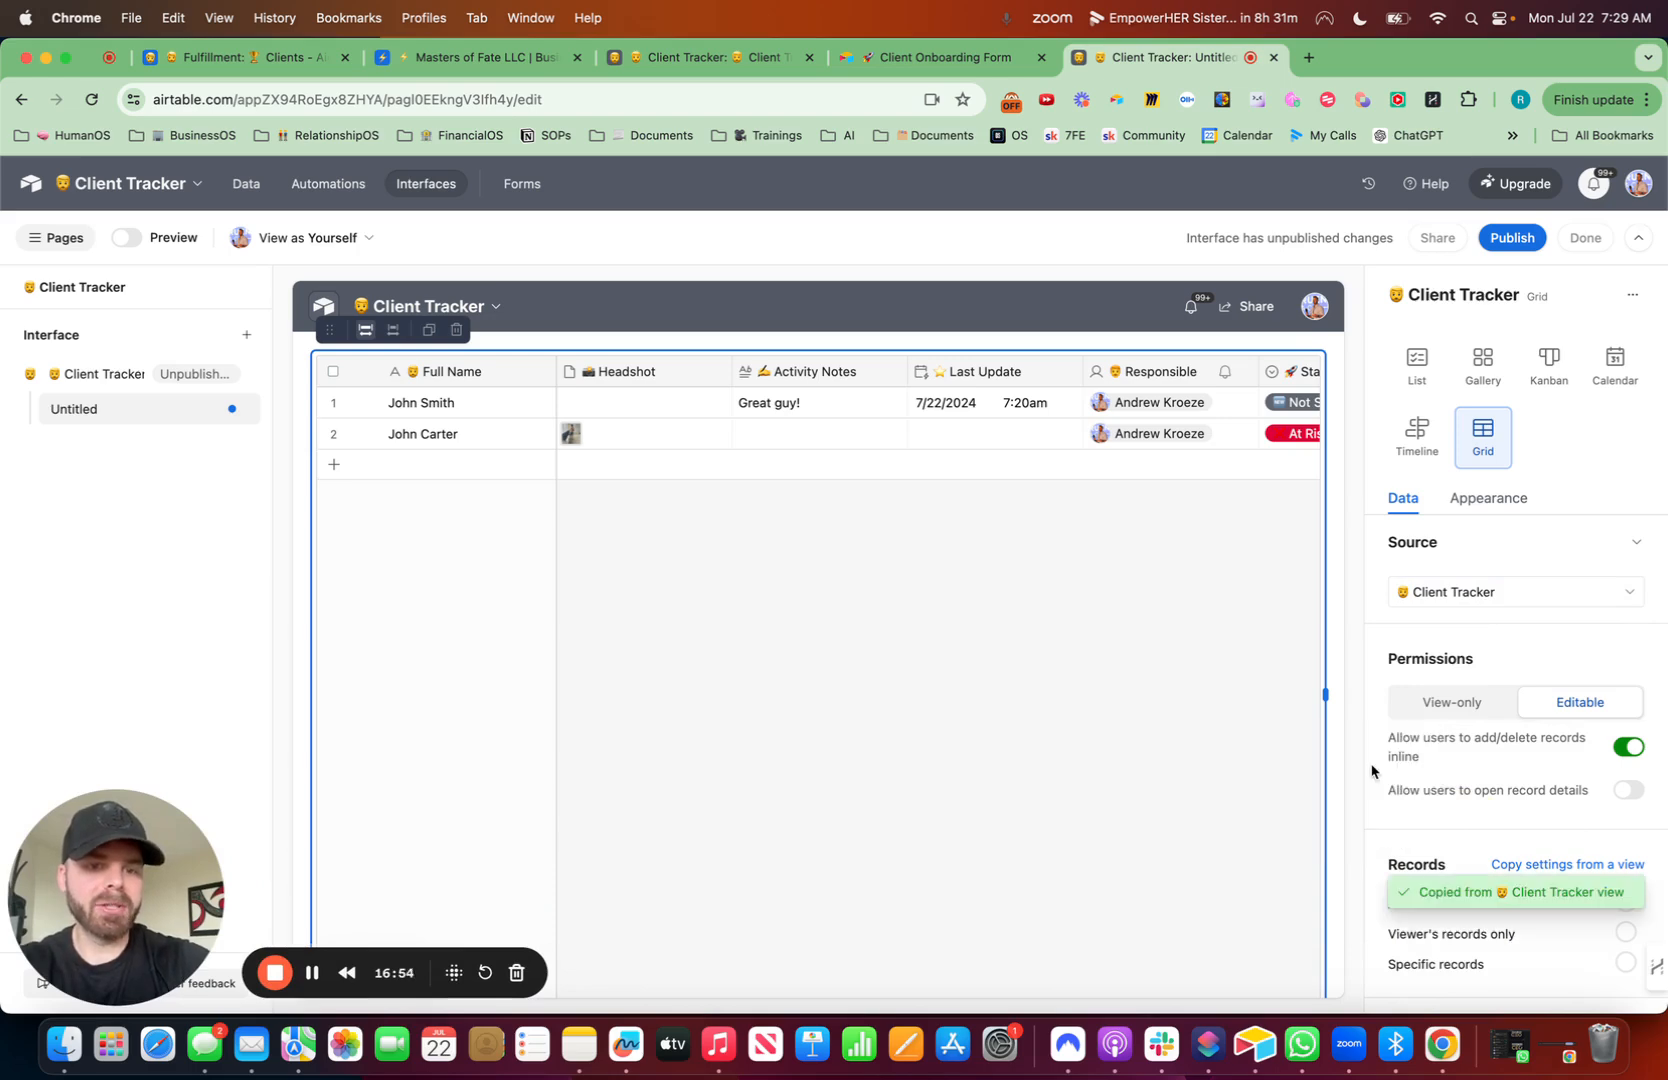
- Shorten the grid element to about half the page height
scroll(930, 750, down, 3)
drag(820, 780, 810, 553)
scroll(794, 547, up, 2)
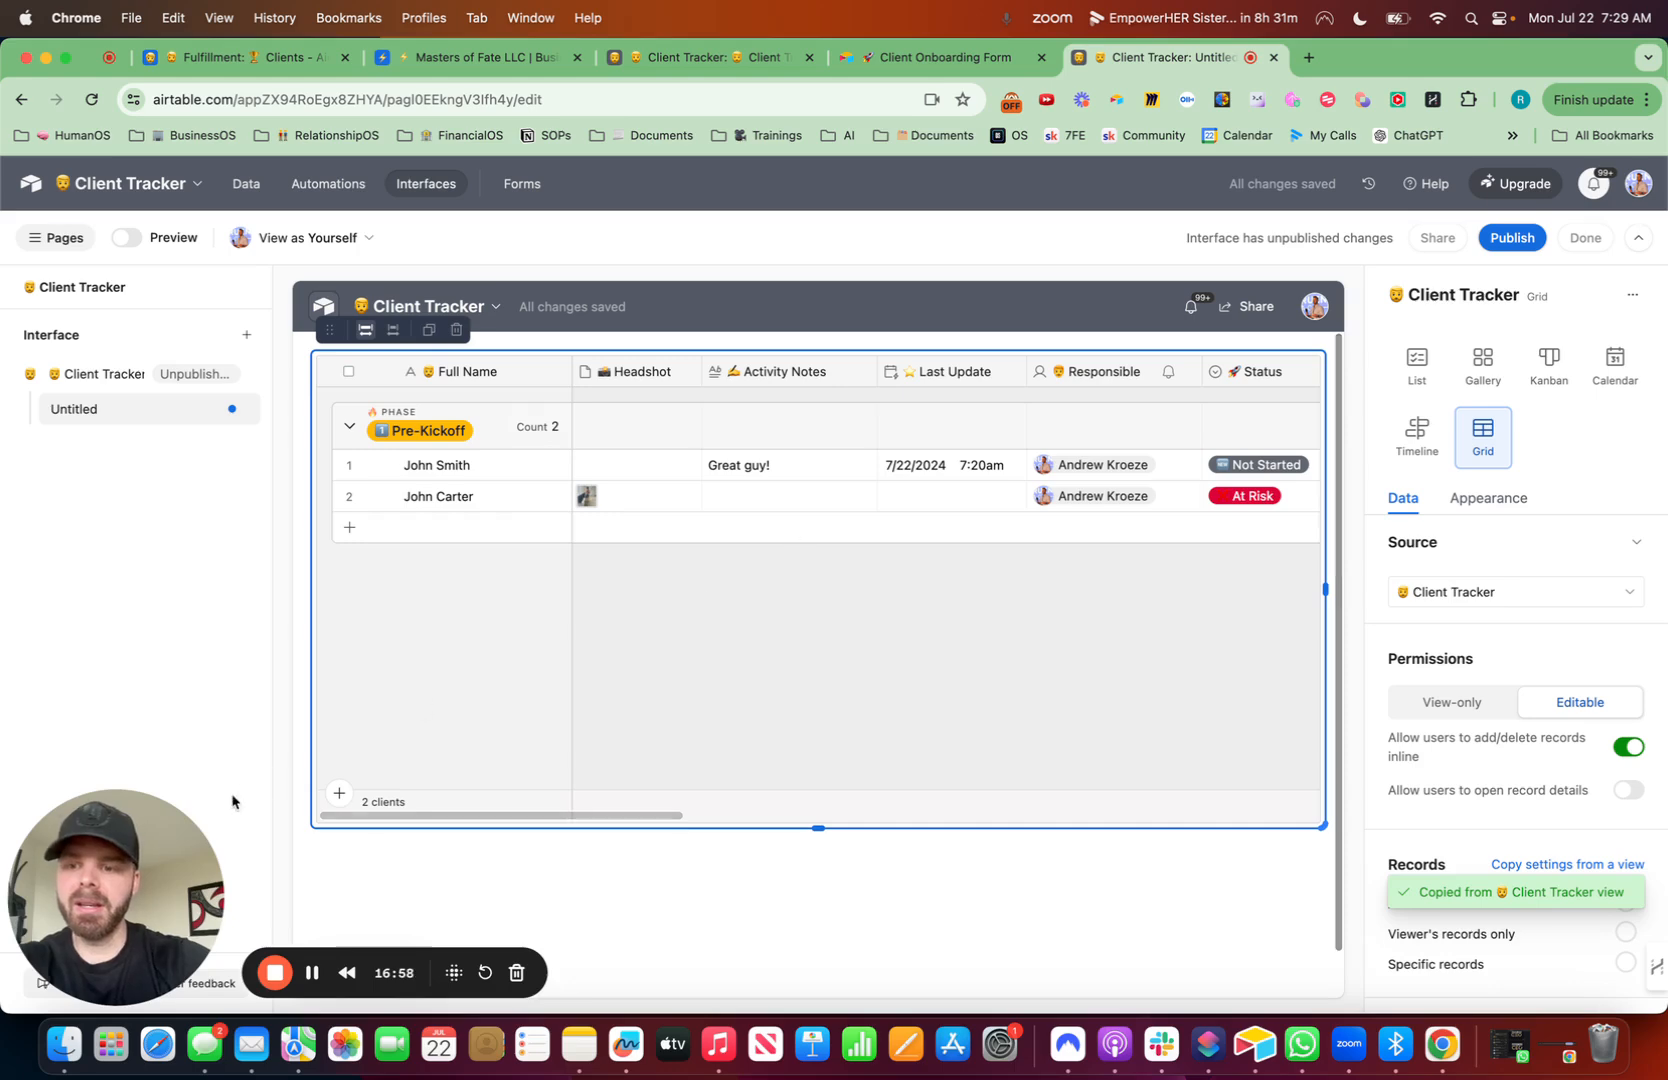
drag(146, 893, 1664, 1005)
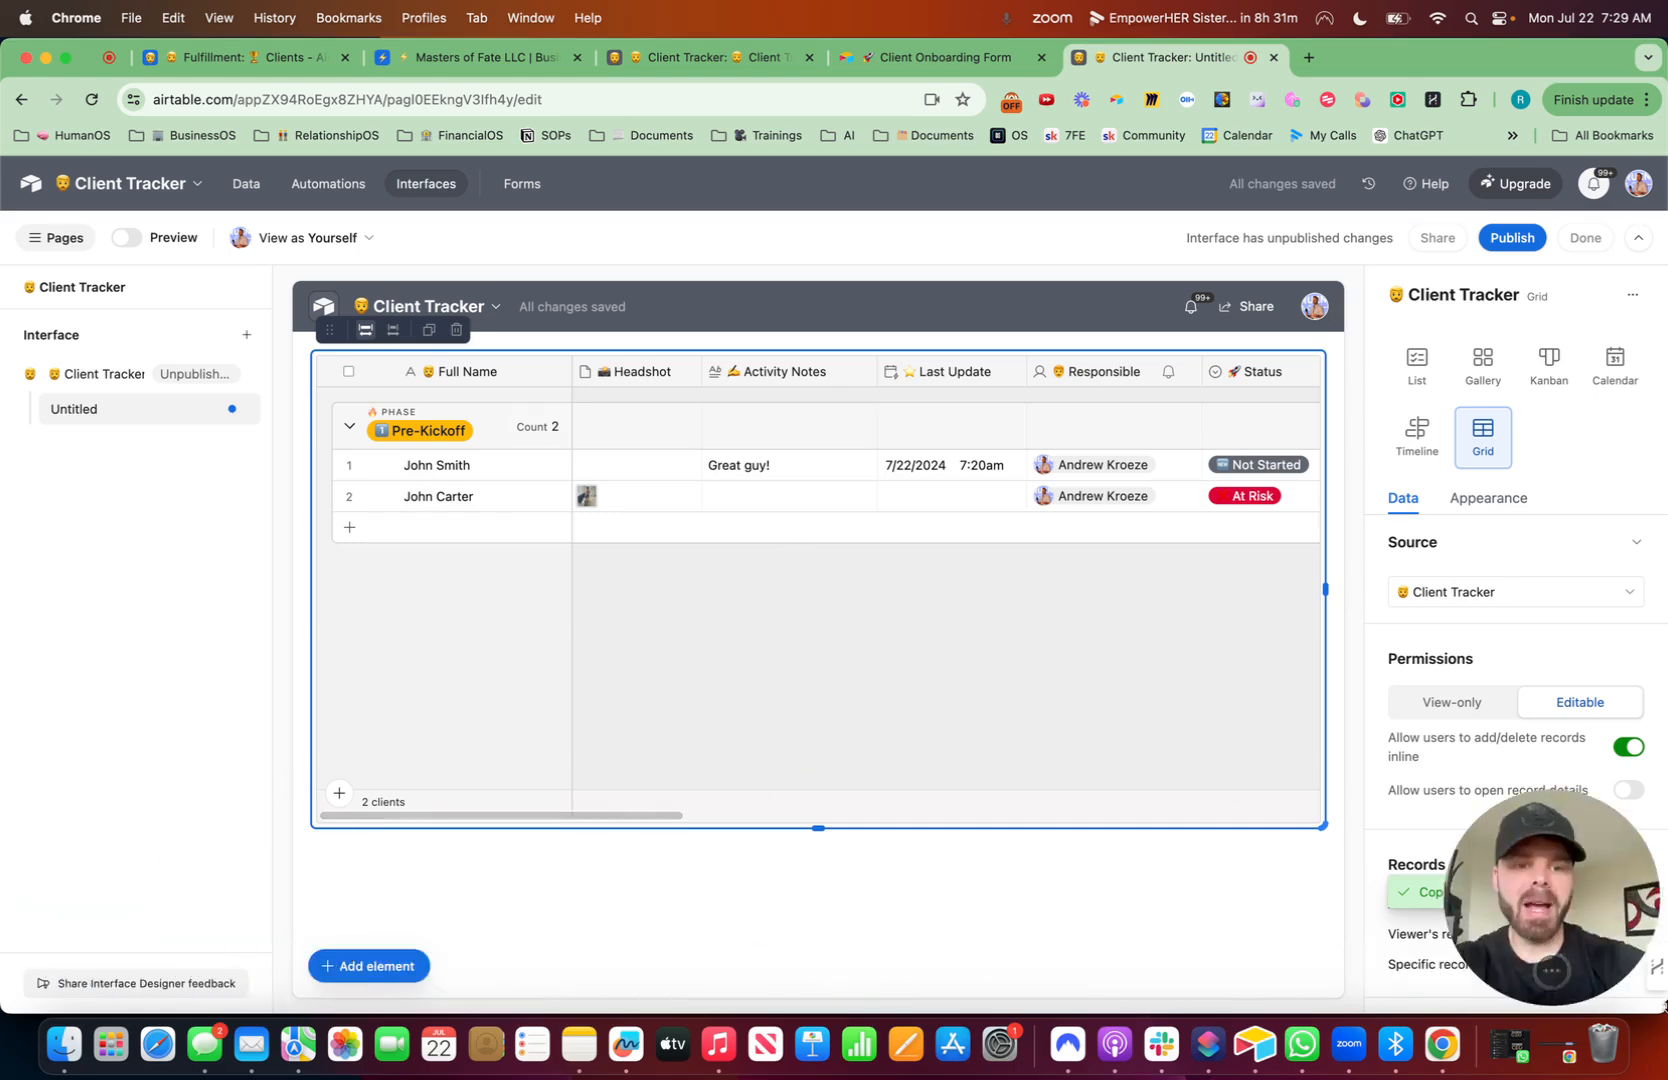
- Add a Text element above the grid
click(410, 966)
text(gri)
key(super+a)
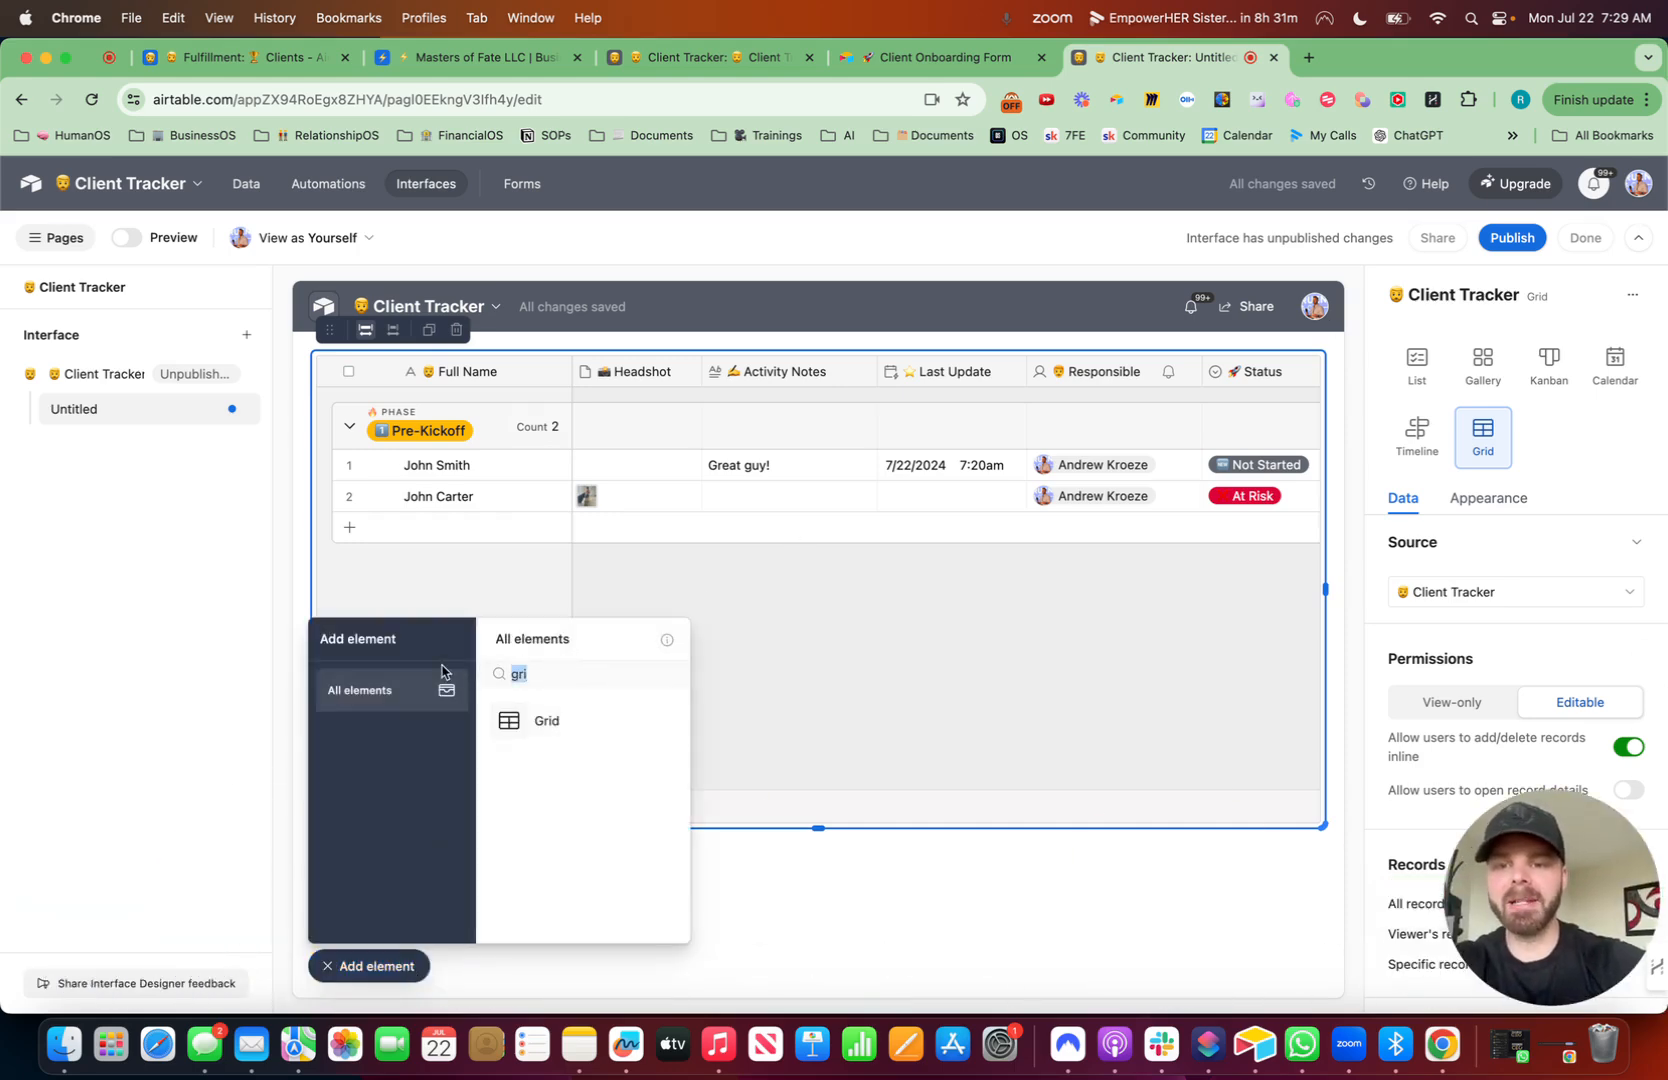
text(te)
click(540, 722)
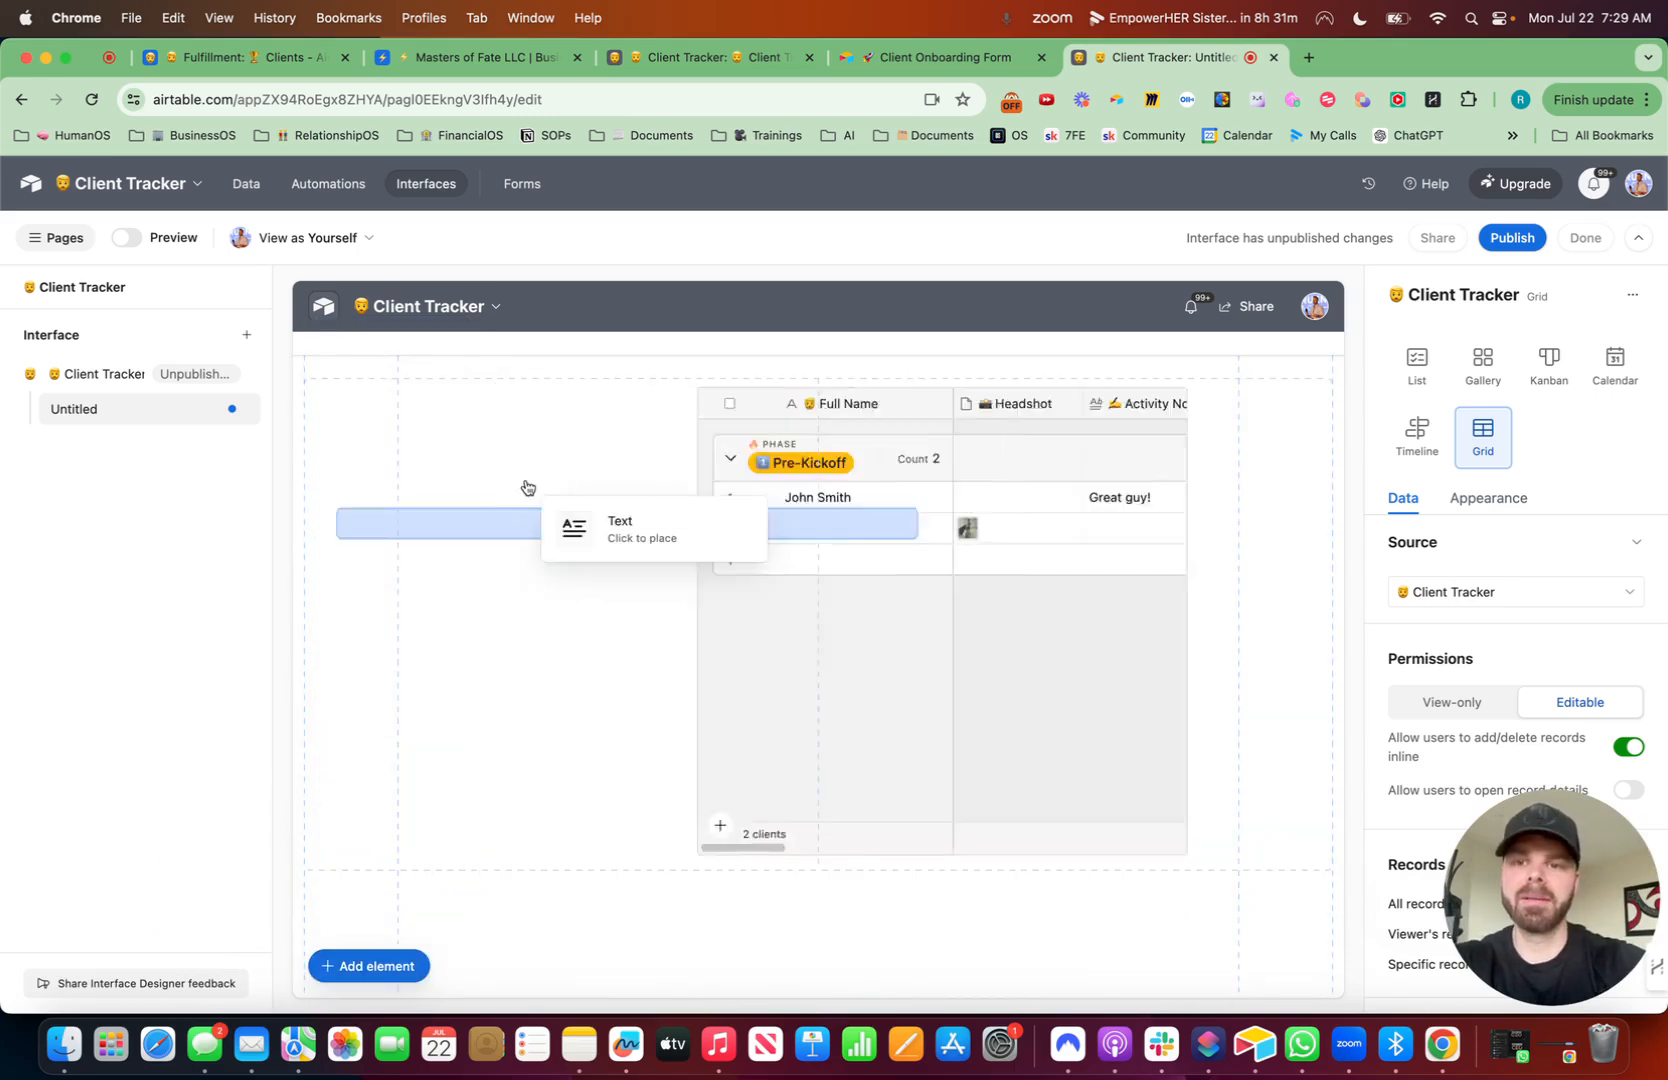
click(491, 366)
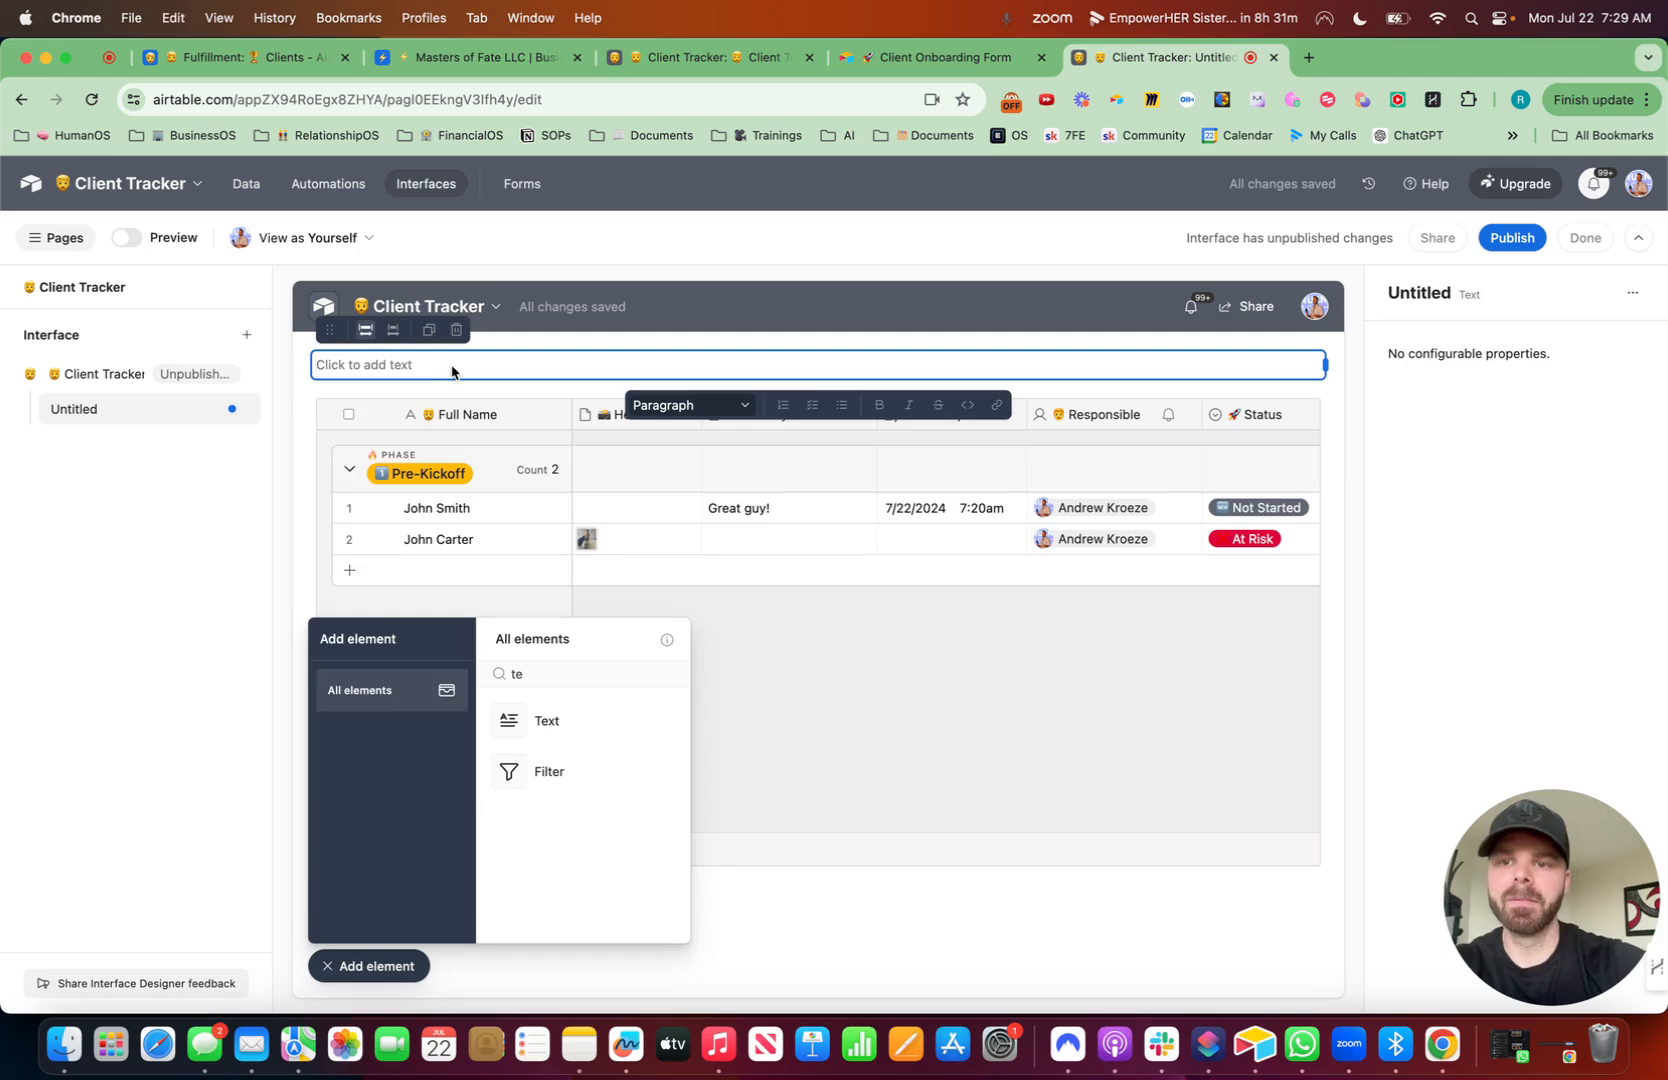
- Enter the heading text 'Client Tracker' with a man emoji and a pointing-down emoji, formatted as a Large heading
key(ctrl+super+space)
text(man)
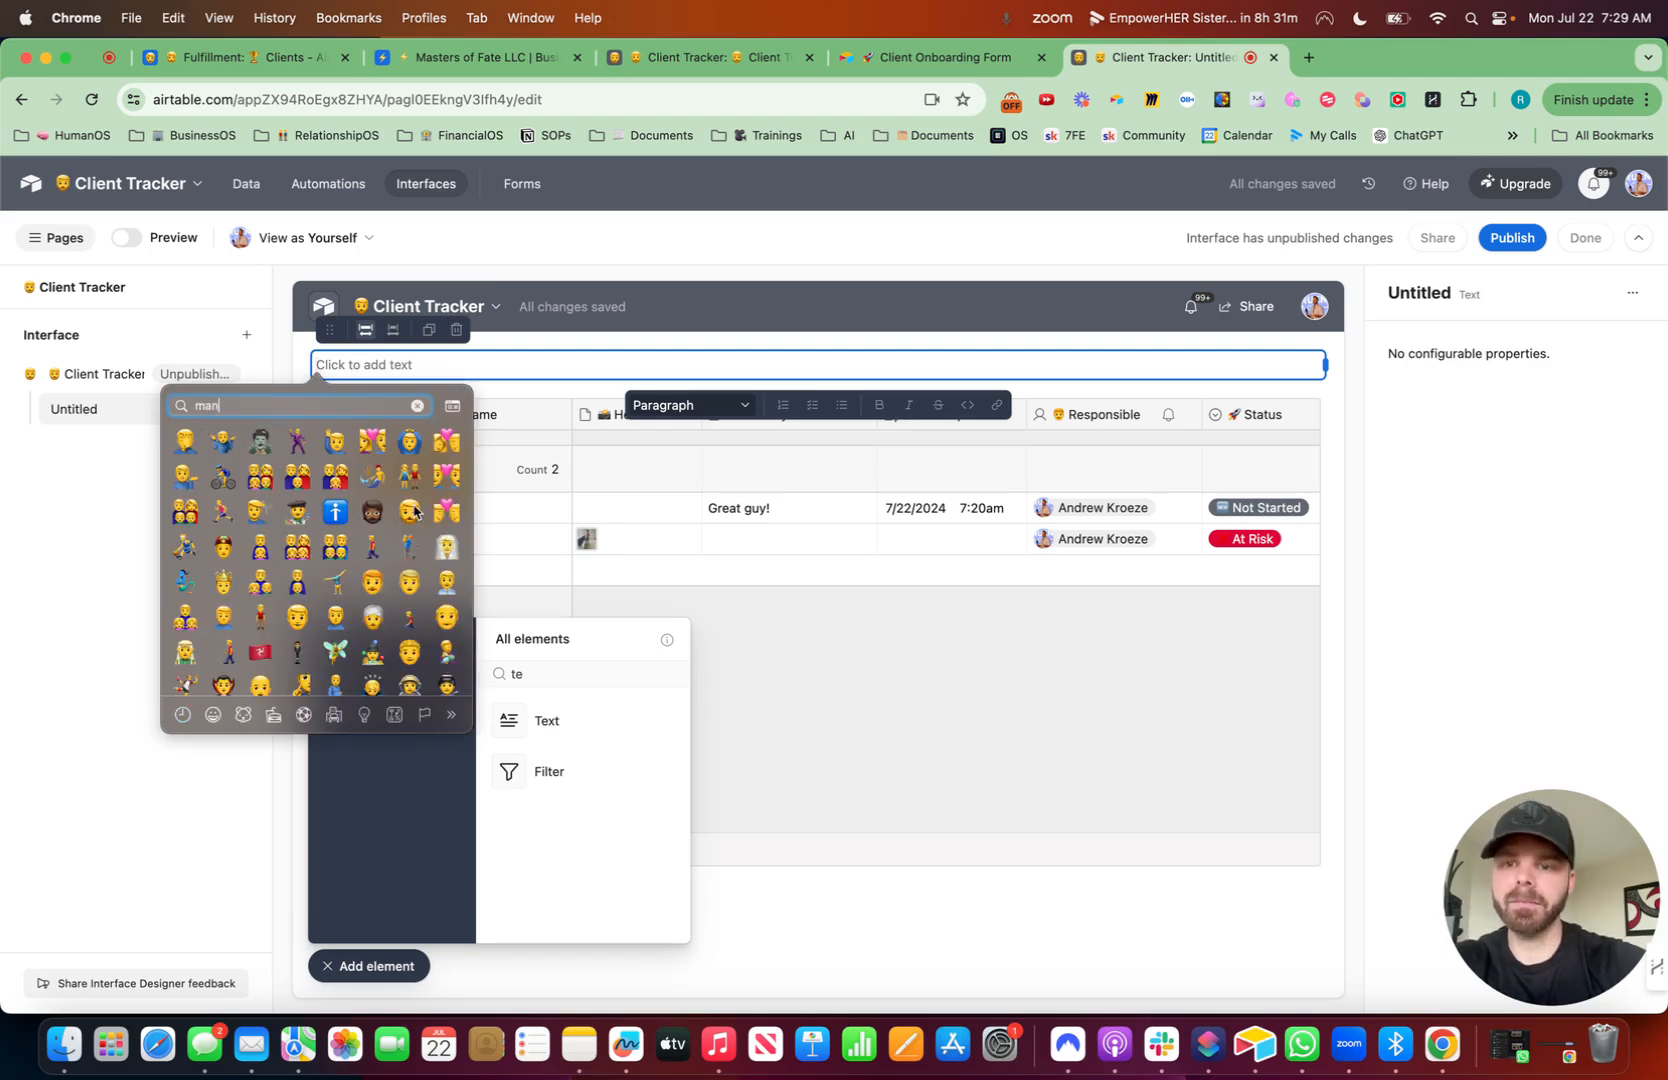
key(Escape)
text(Client Tracker)
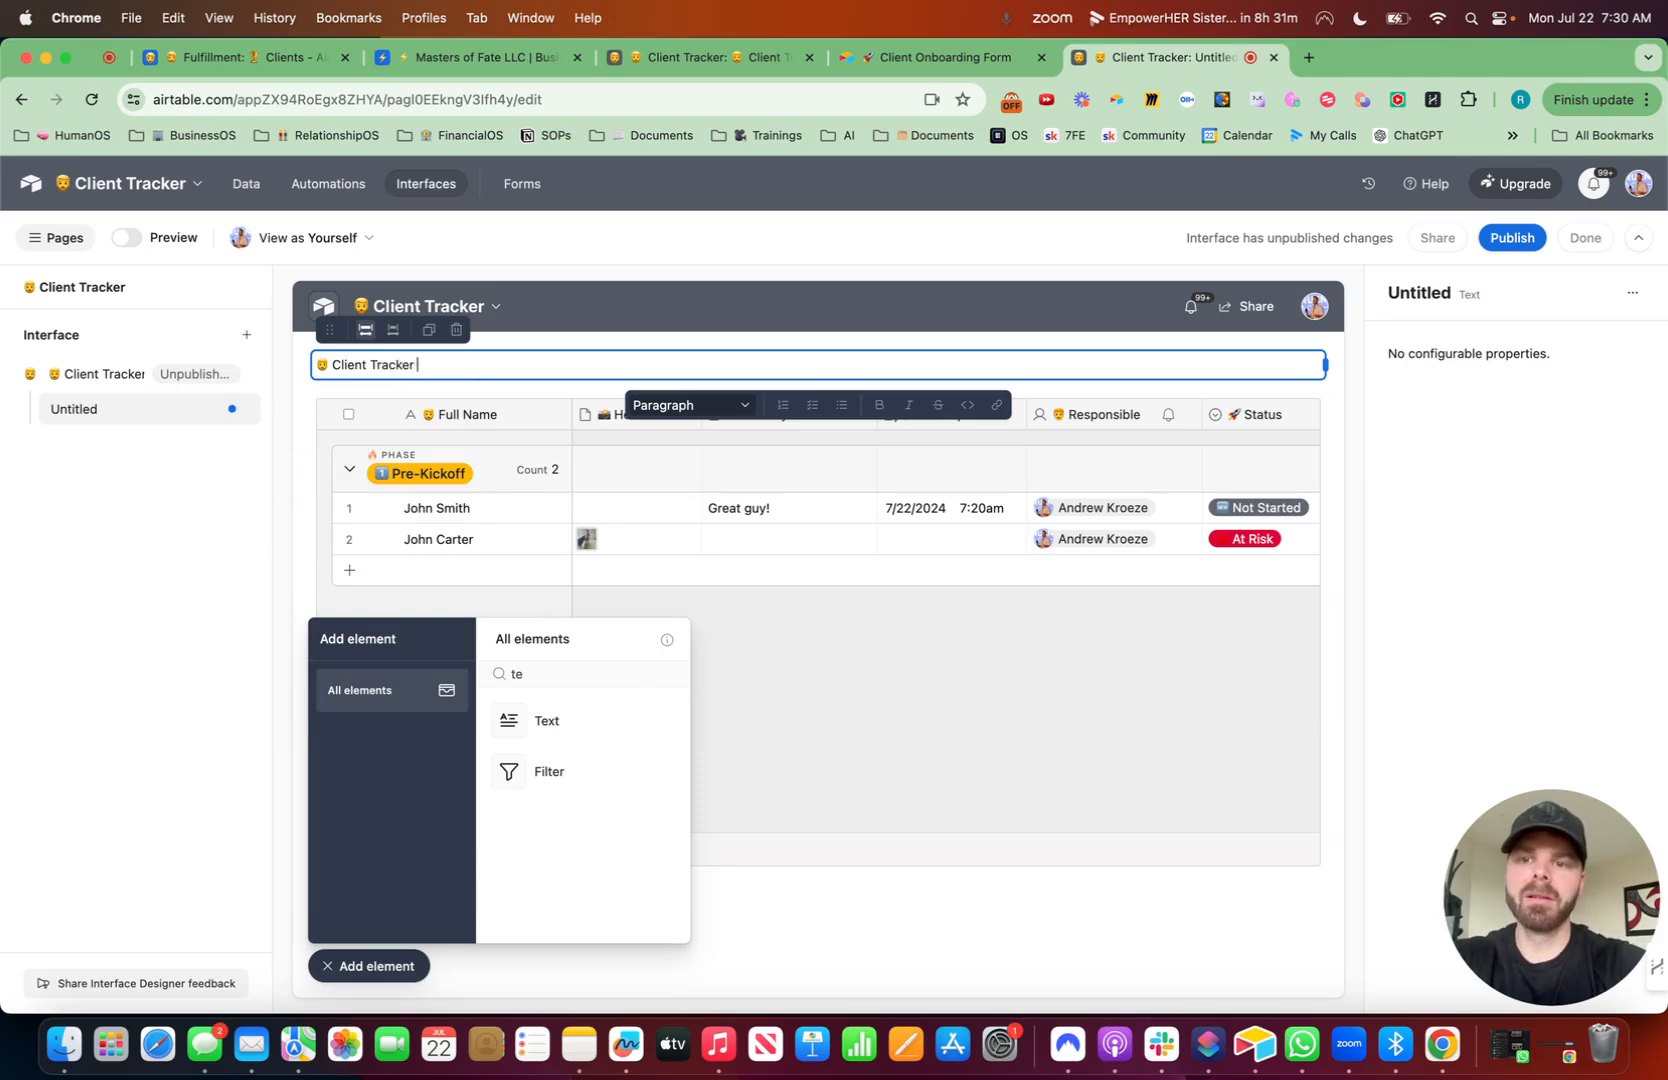
key(ctrl+super+space)
text(d)
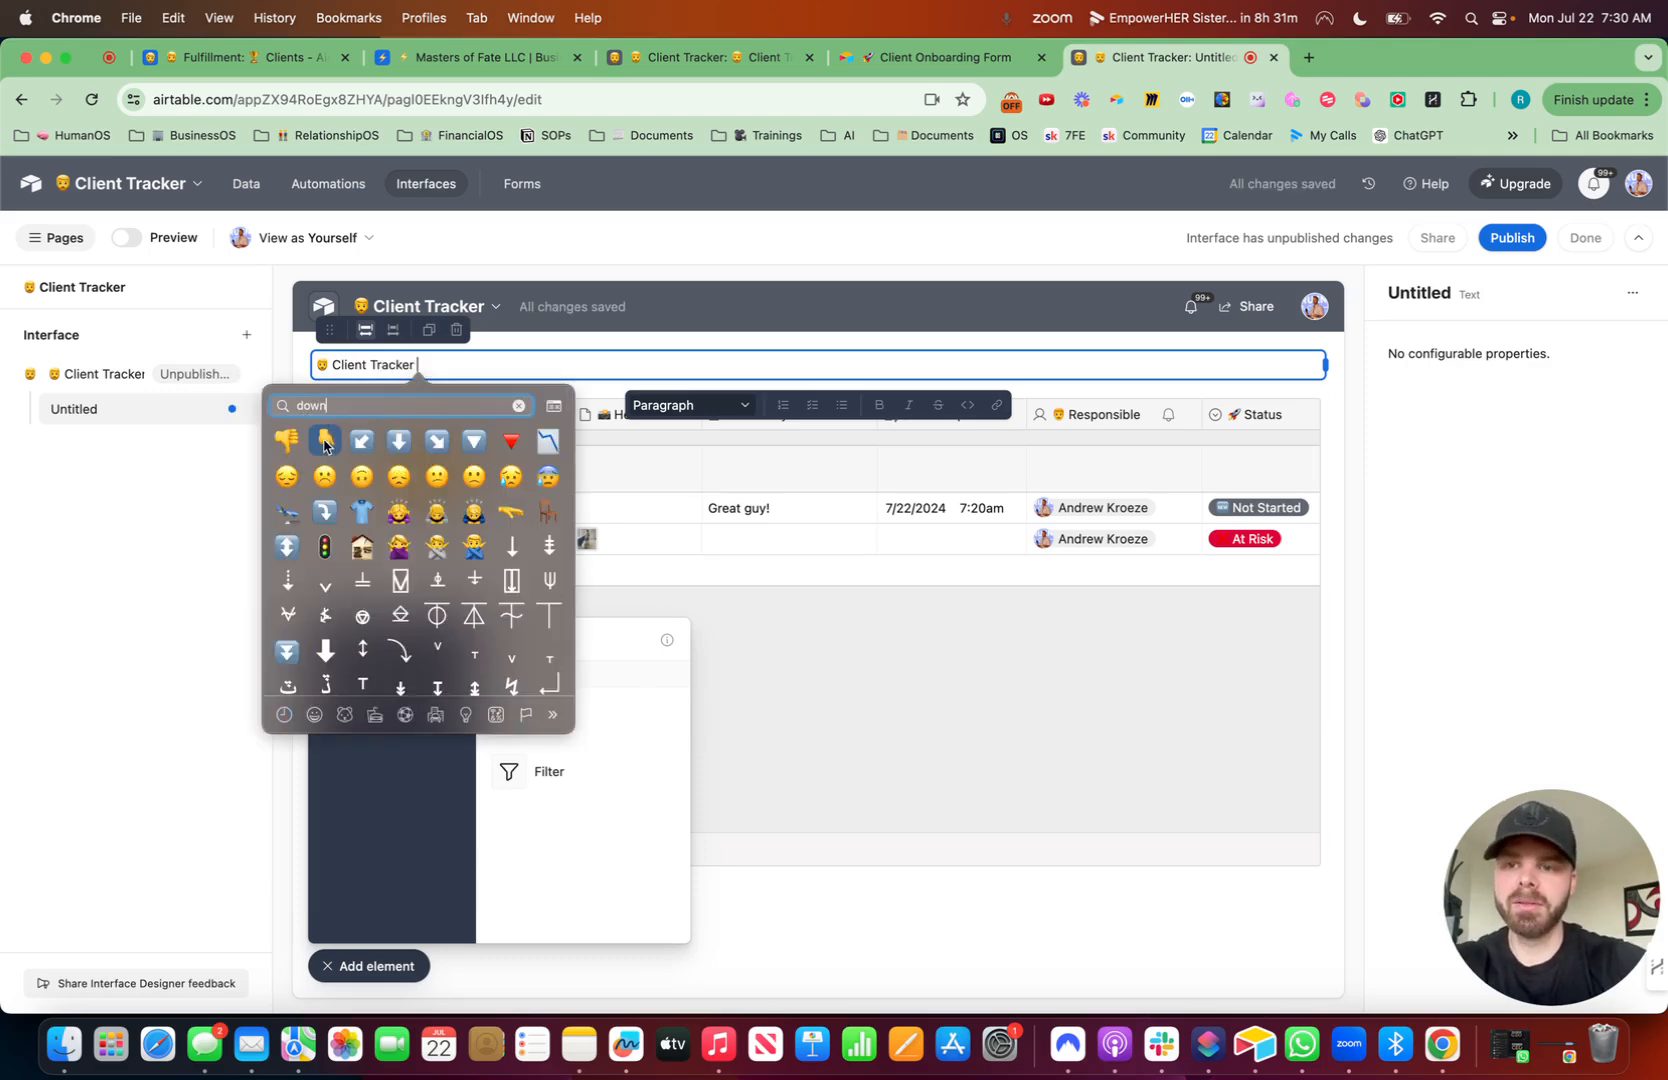
key(Return)
click(742, 419)
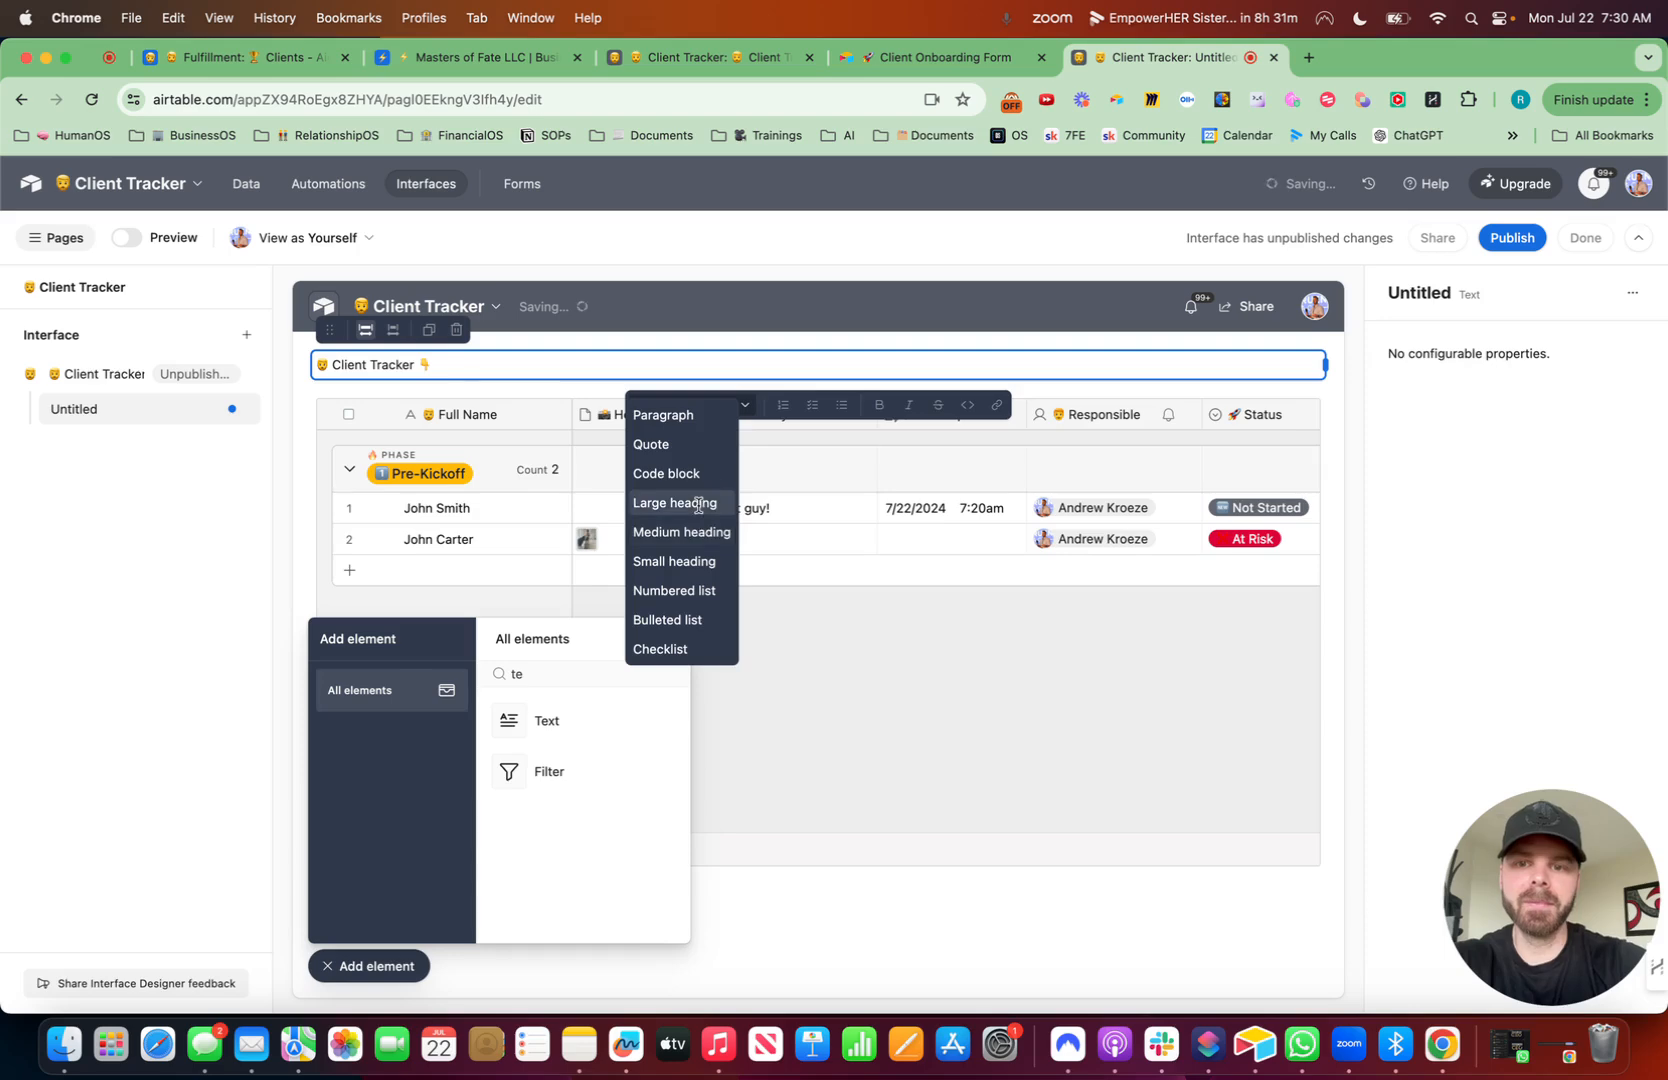
click(692, 500)
click(386, 963)
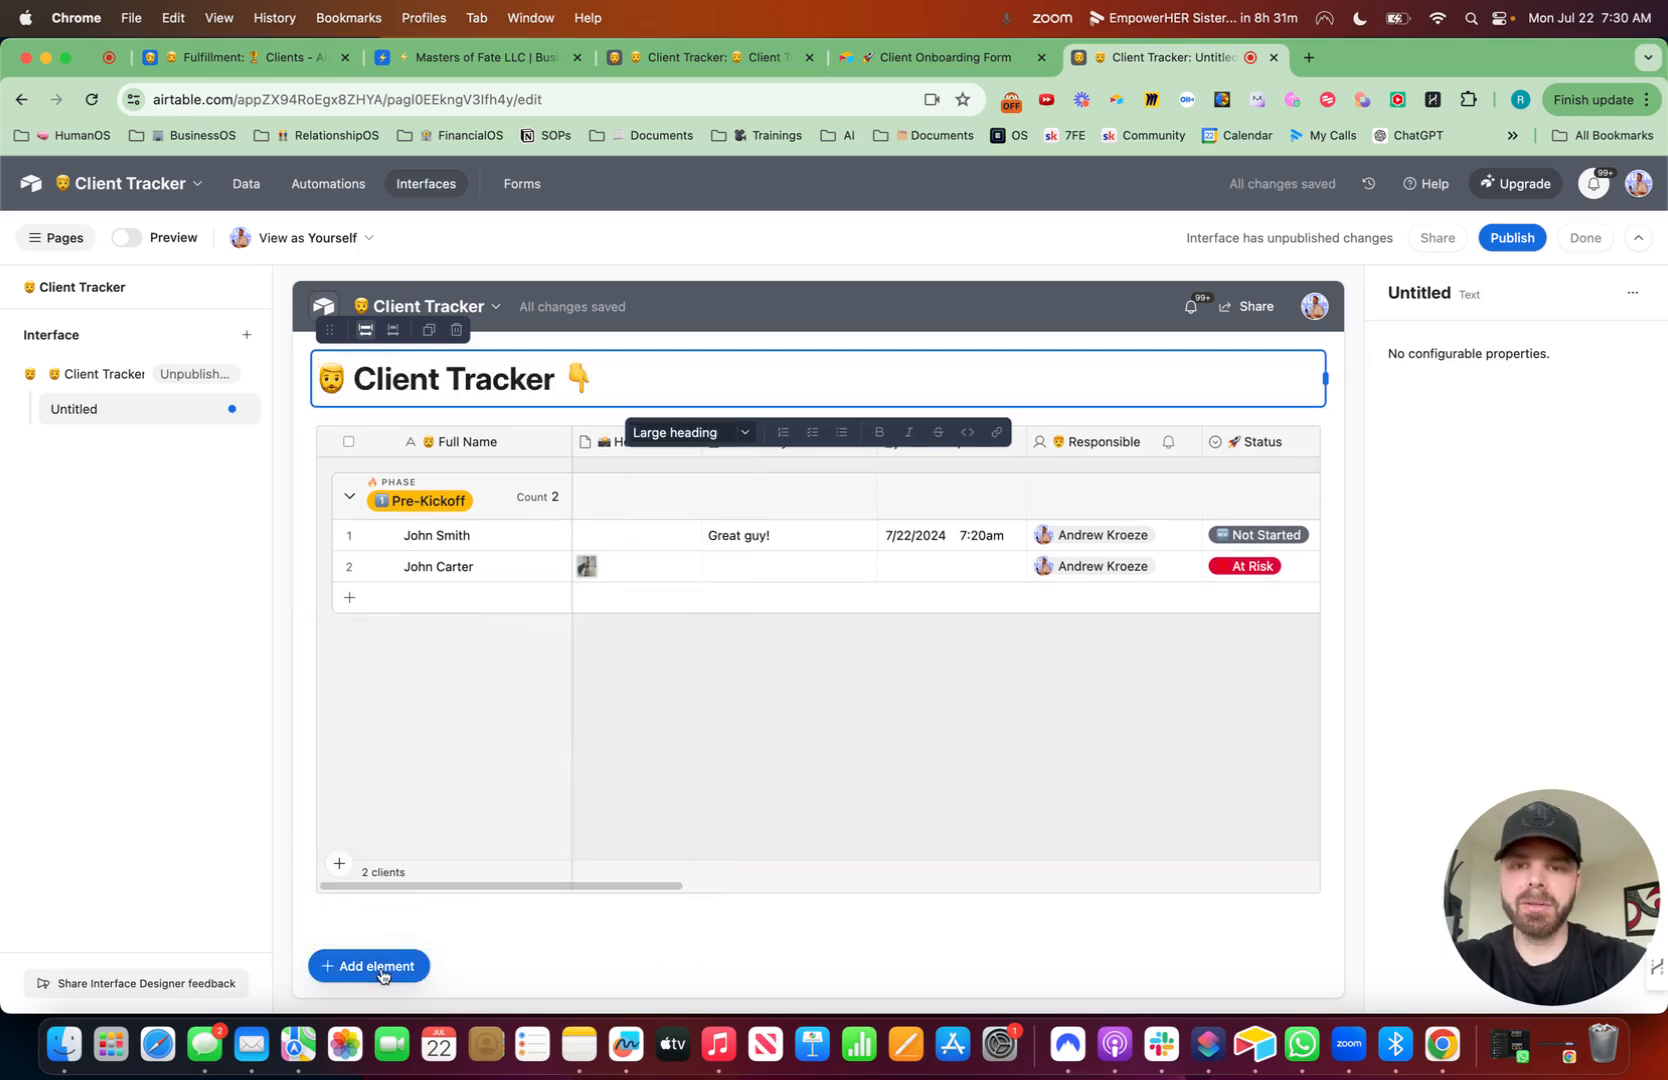
- Allow users to open record details from the grid element
click(778, 767)
click(380, 543)
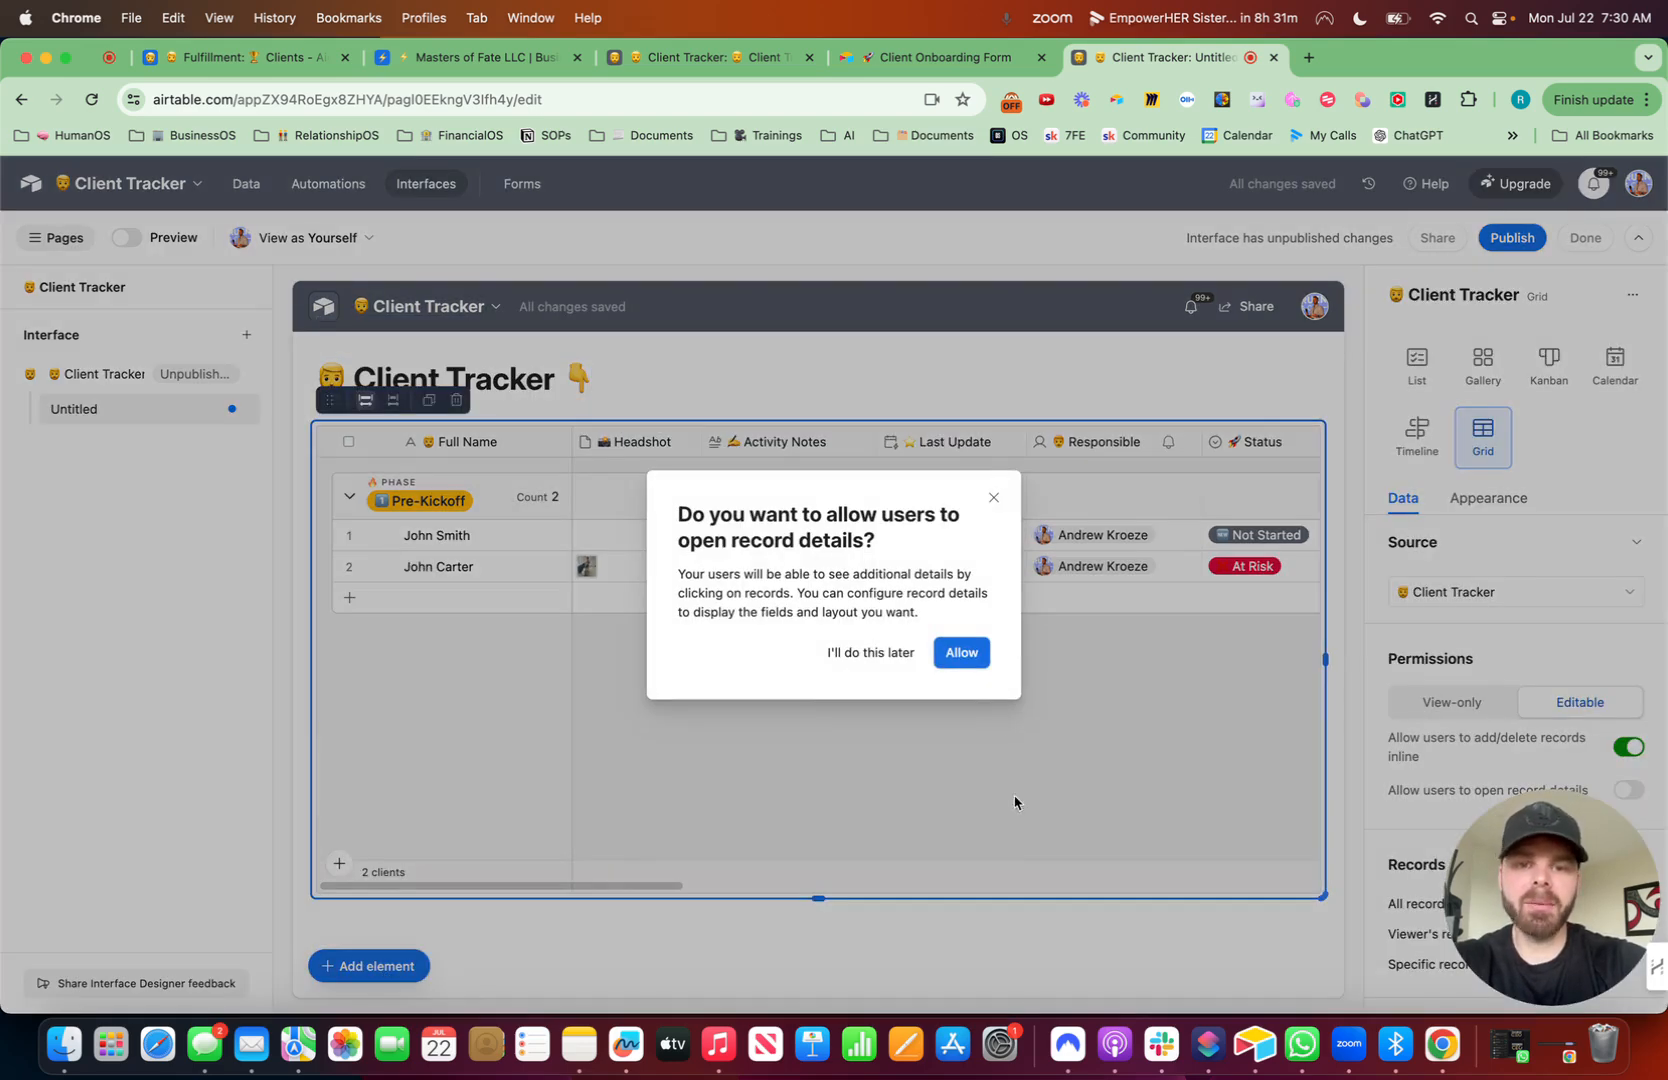
click(961, 652)
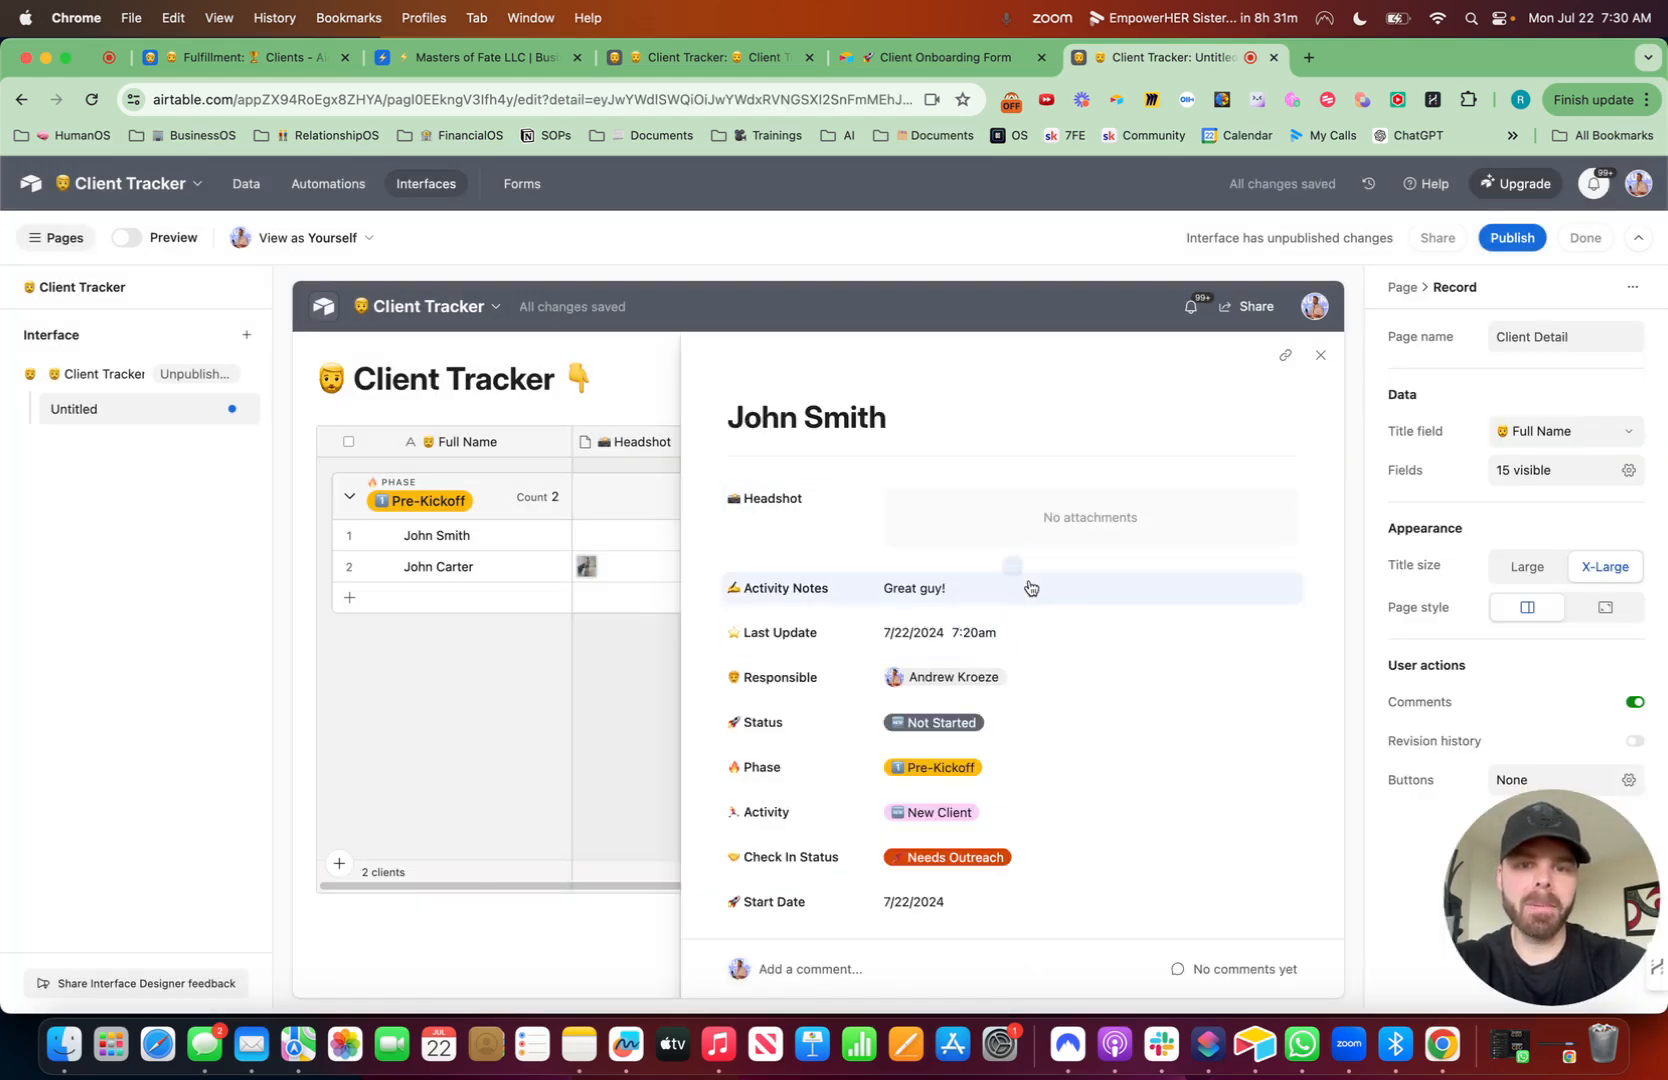
- Move the Headshot field to the end of the record detail layout and make Activity Notes editable
drag(840, 521, 853, 844)
scroll(920, 665, up, 5)
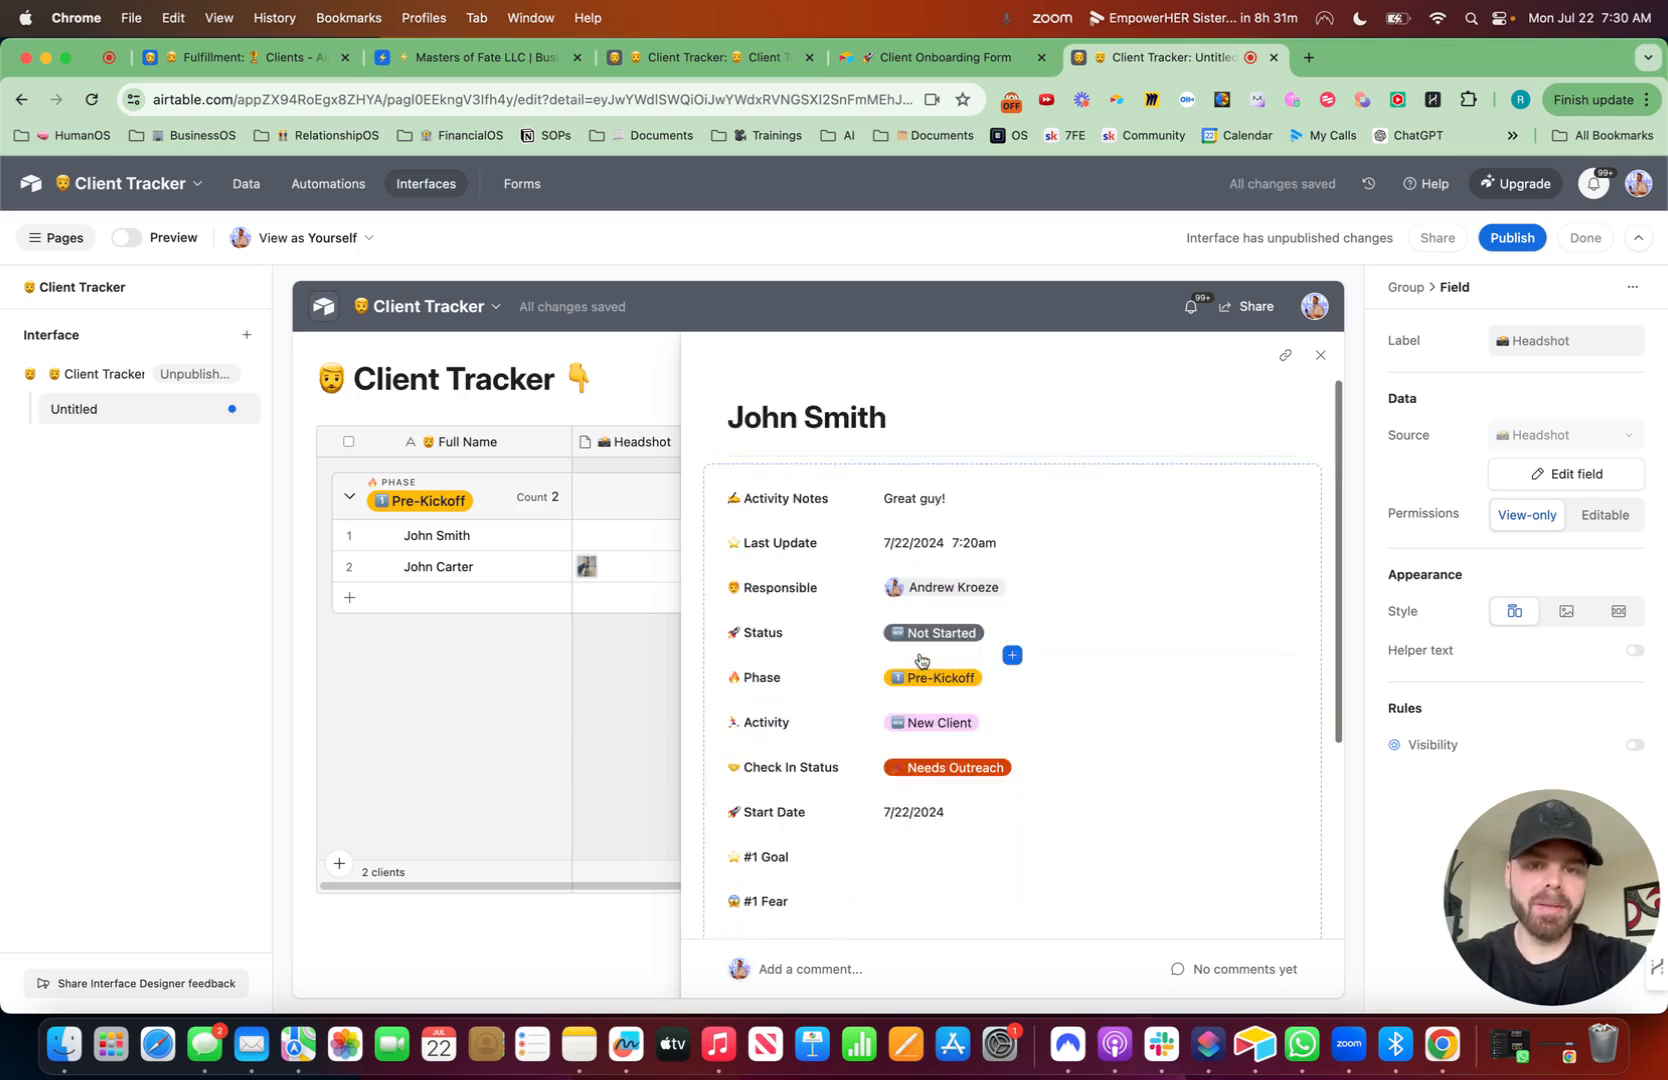
click(979, 504)
click(1615, 512)
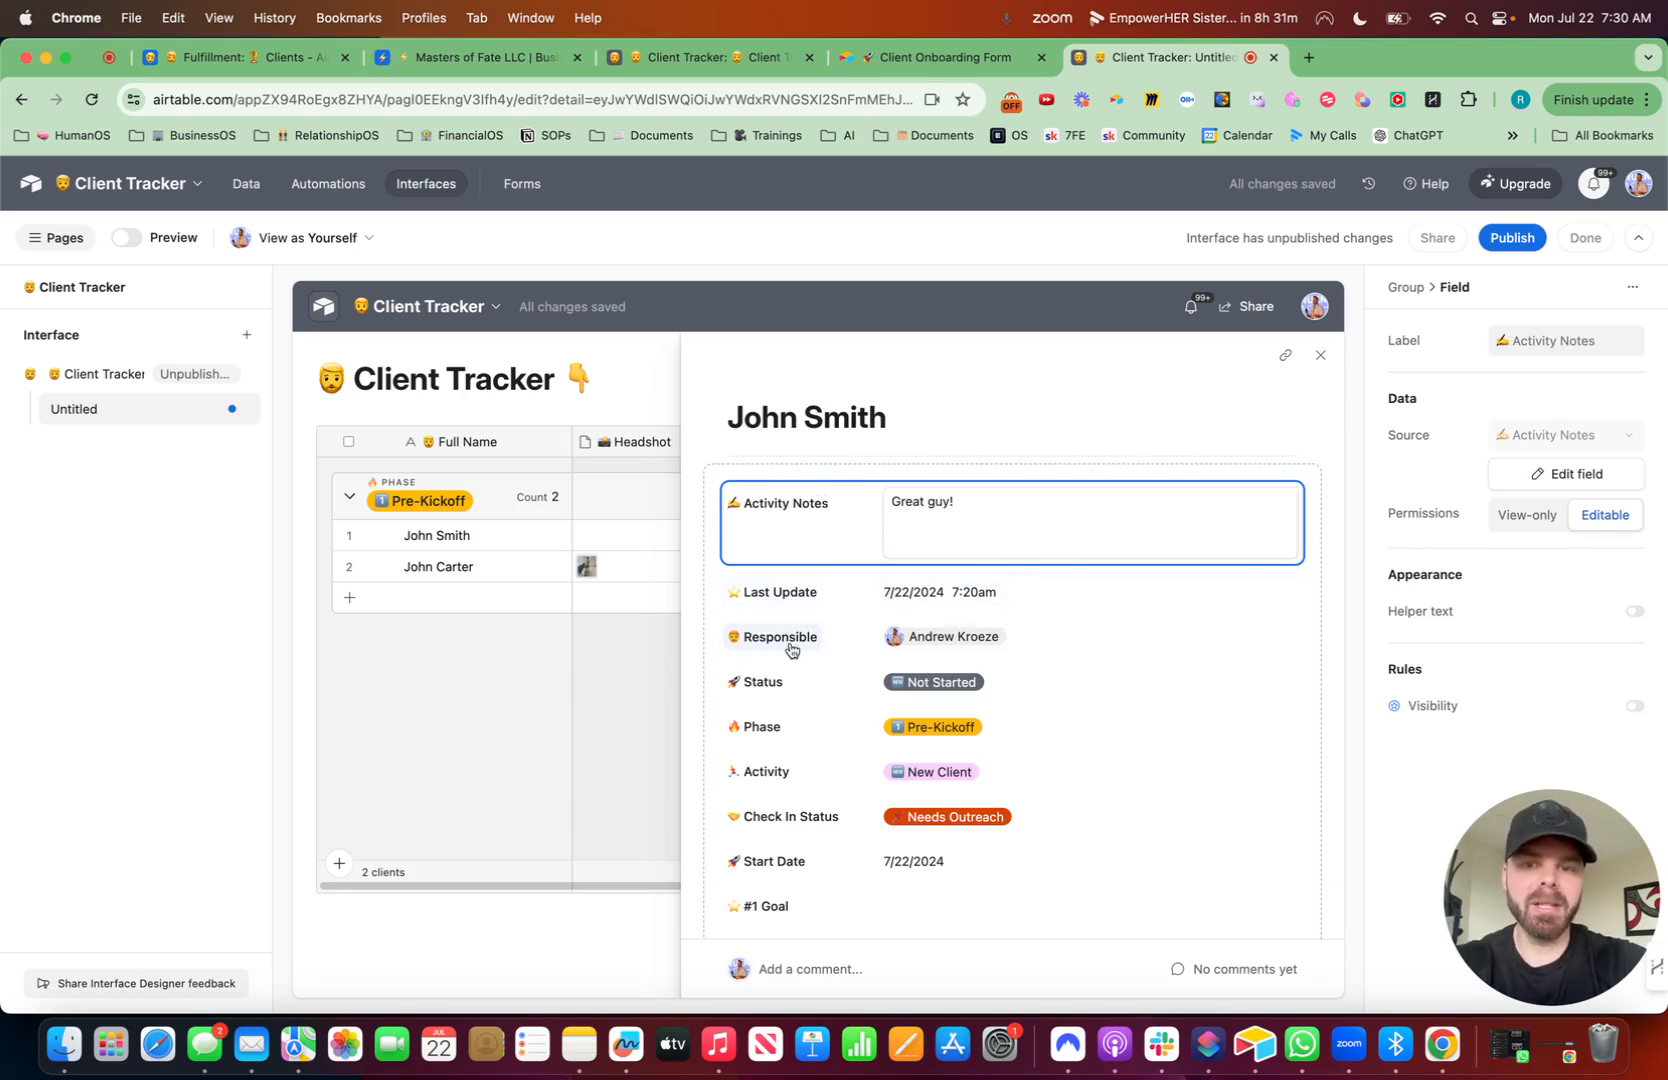
- Arrange Responsible beside Status, Check In Status beside Last Update, and Activity beside Phase in the record layout
drag(837, 648, 826, 490)
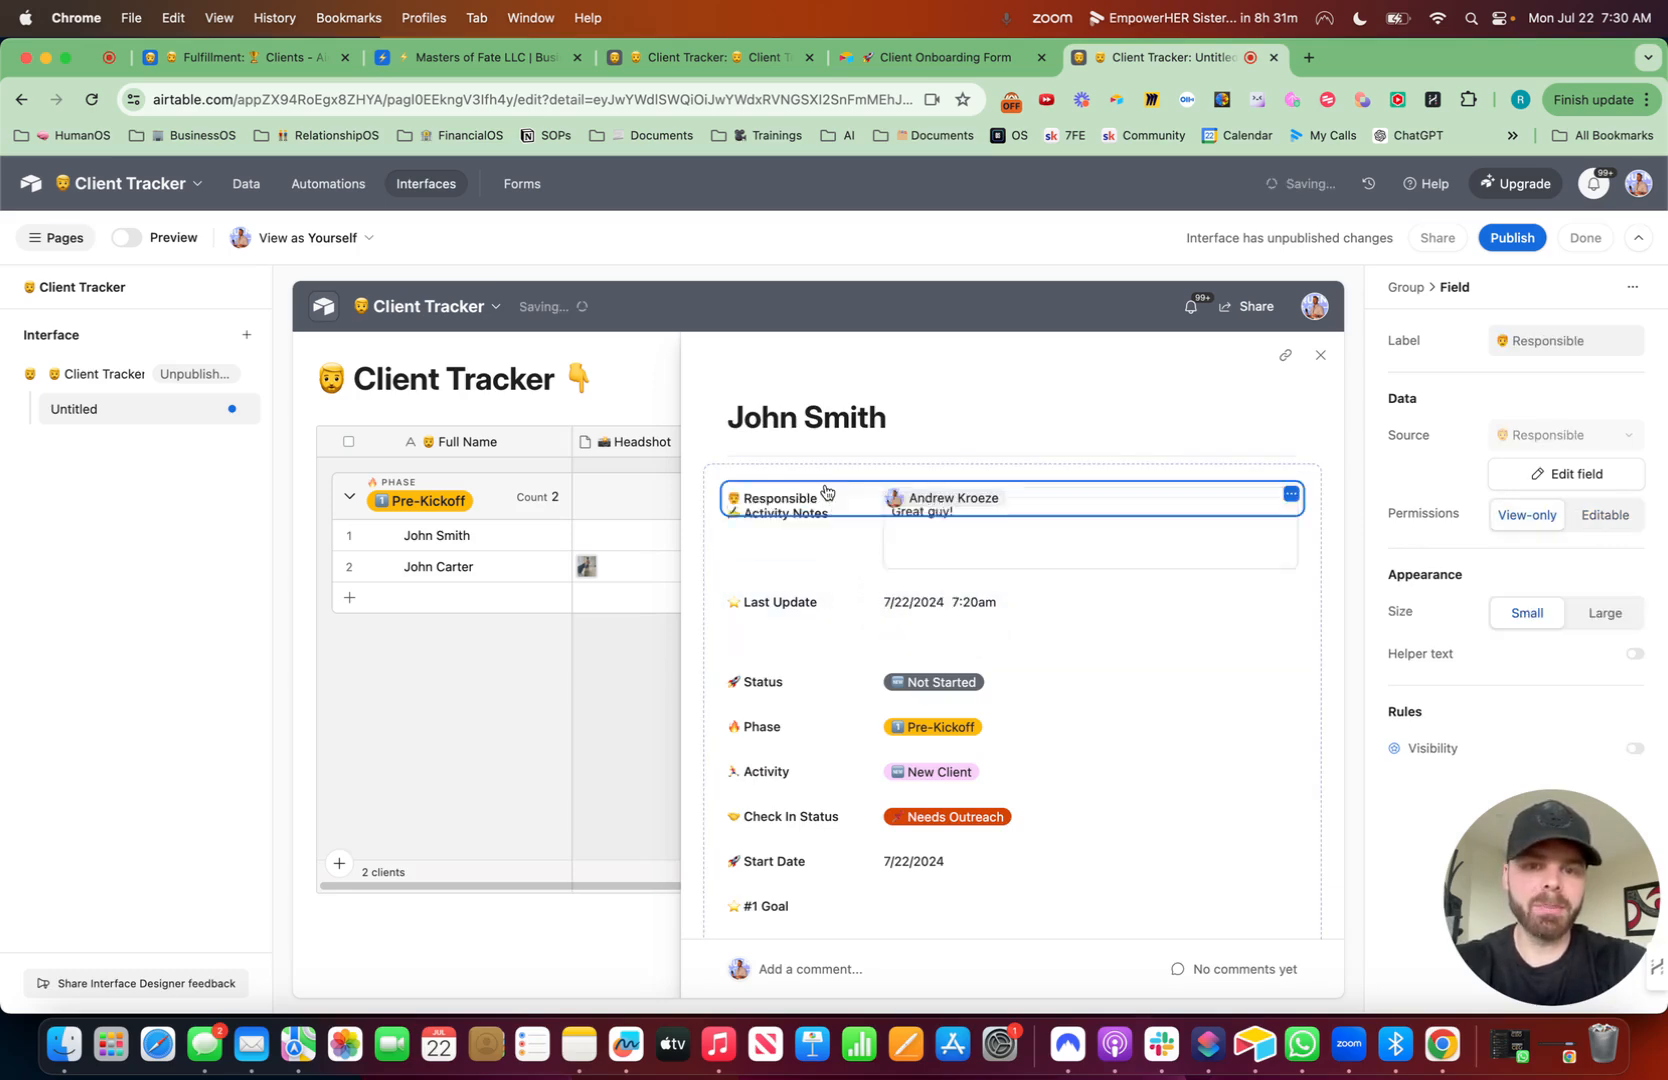
drag(820, 693, 1188, 505)
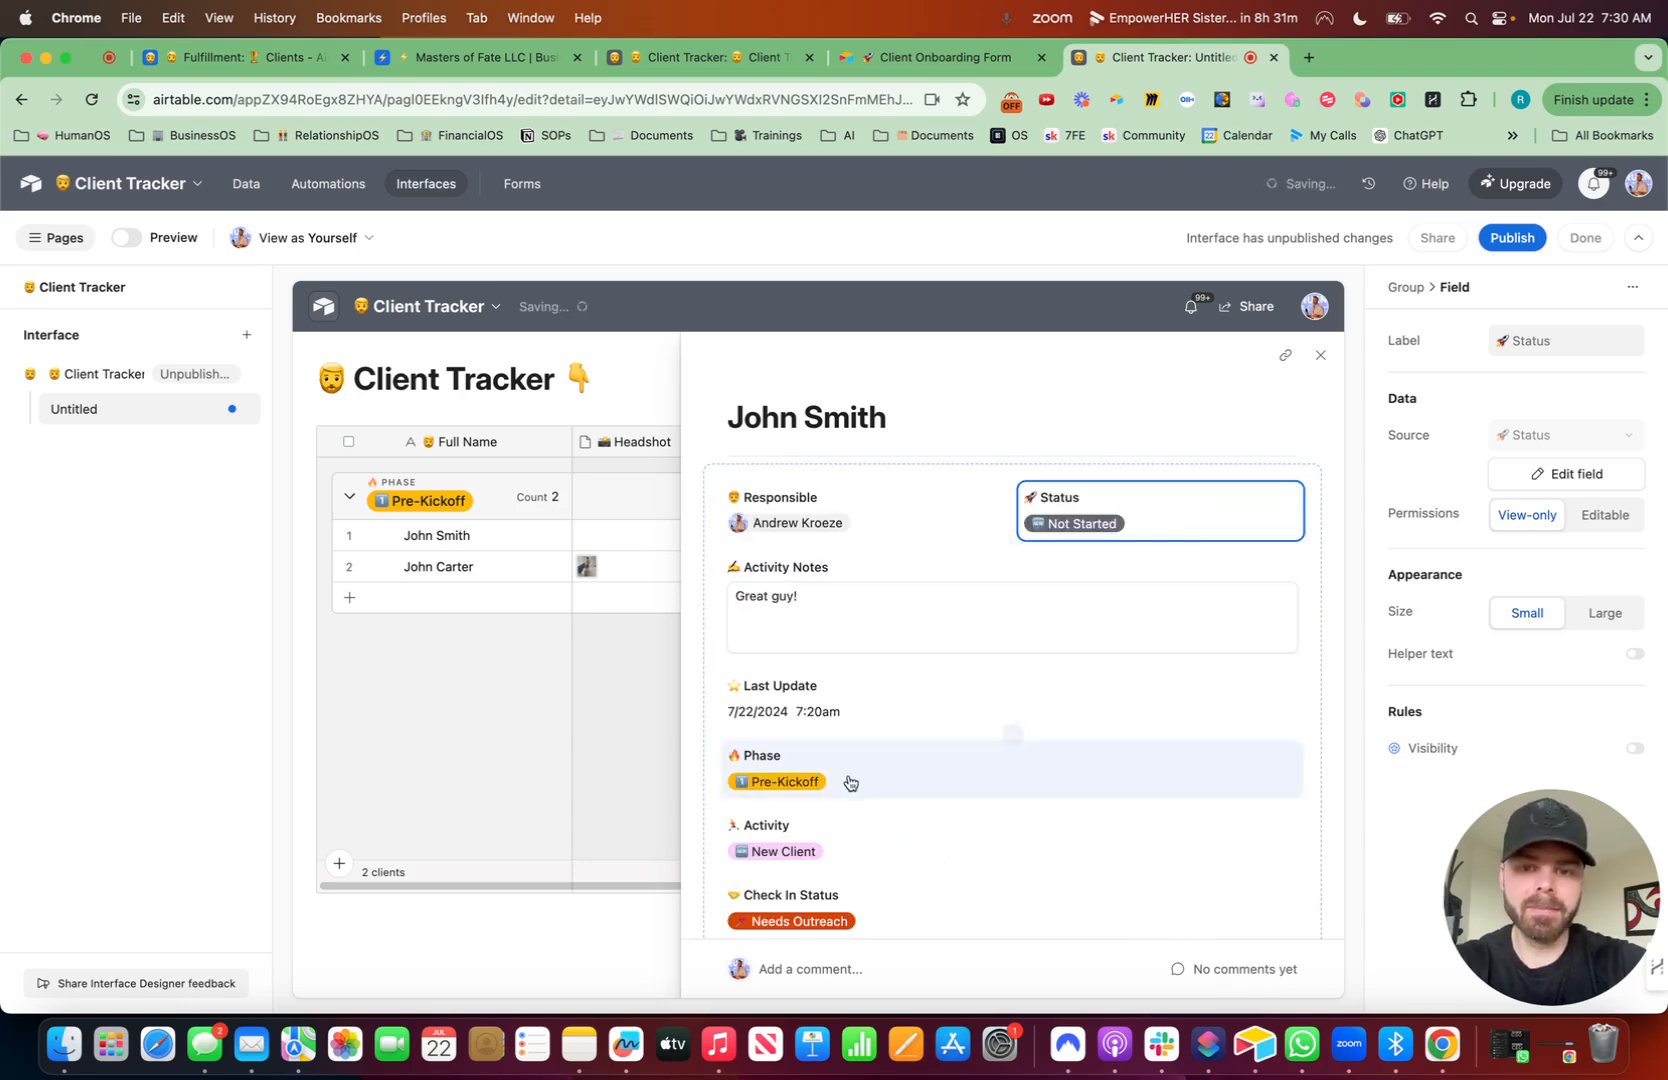
drag(878, 840, 1188, 758)
drag(902, 838, 1192, 705)
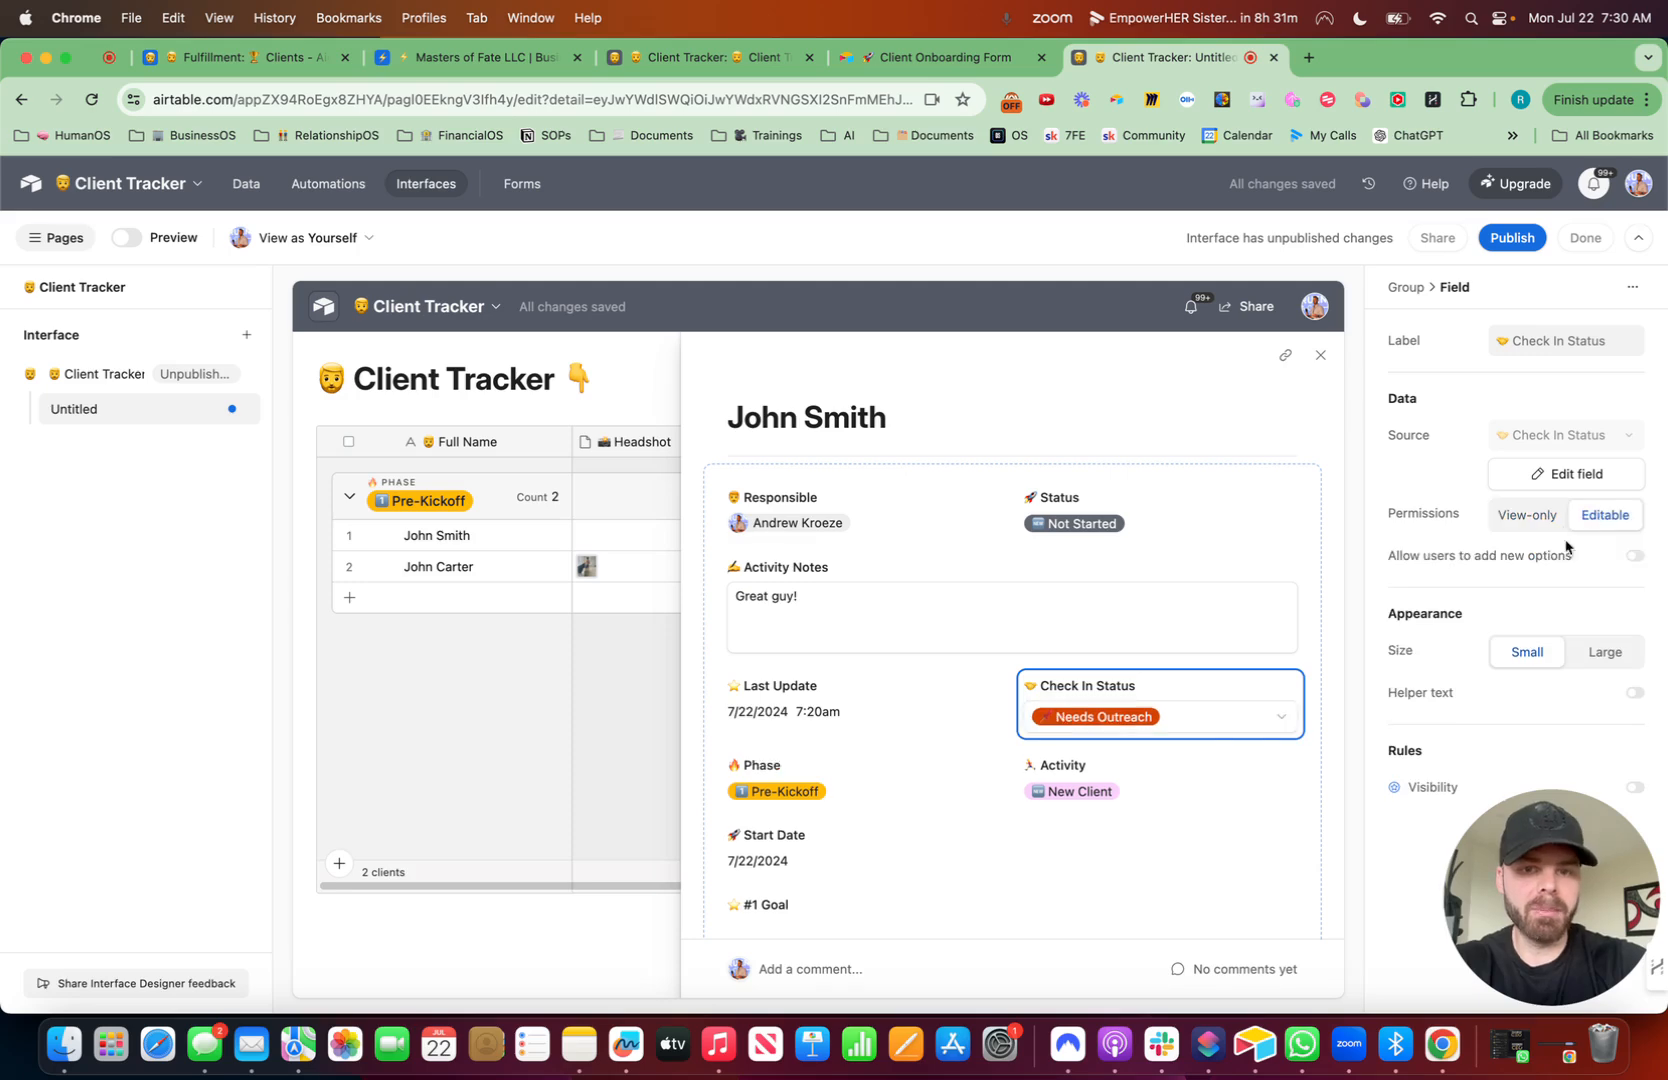
- Make the Activity, Phase, Status and Responsible fields editable, then close the record detail
click(1118, 786)
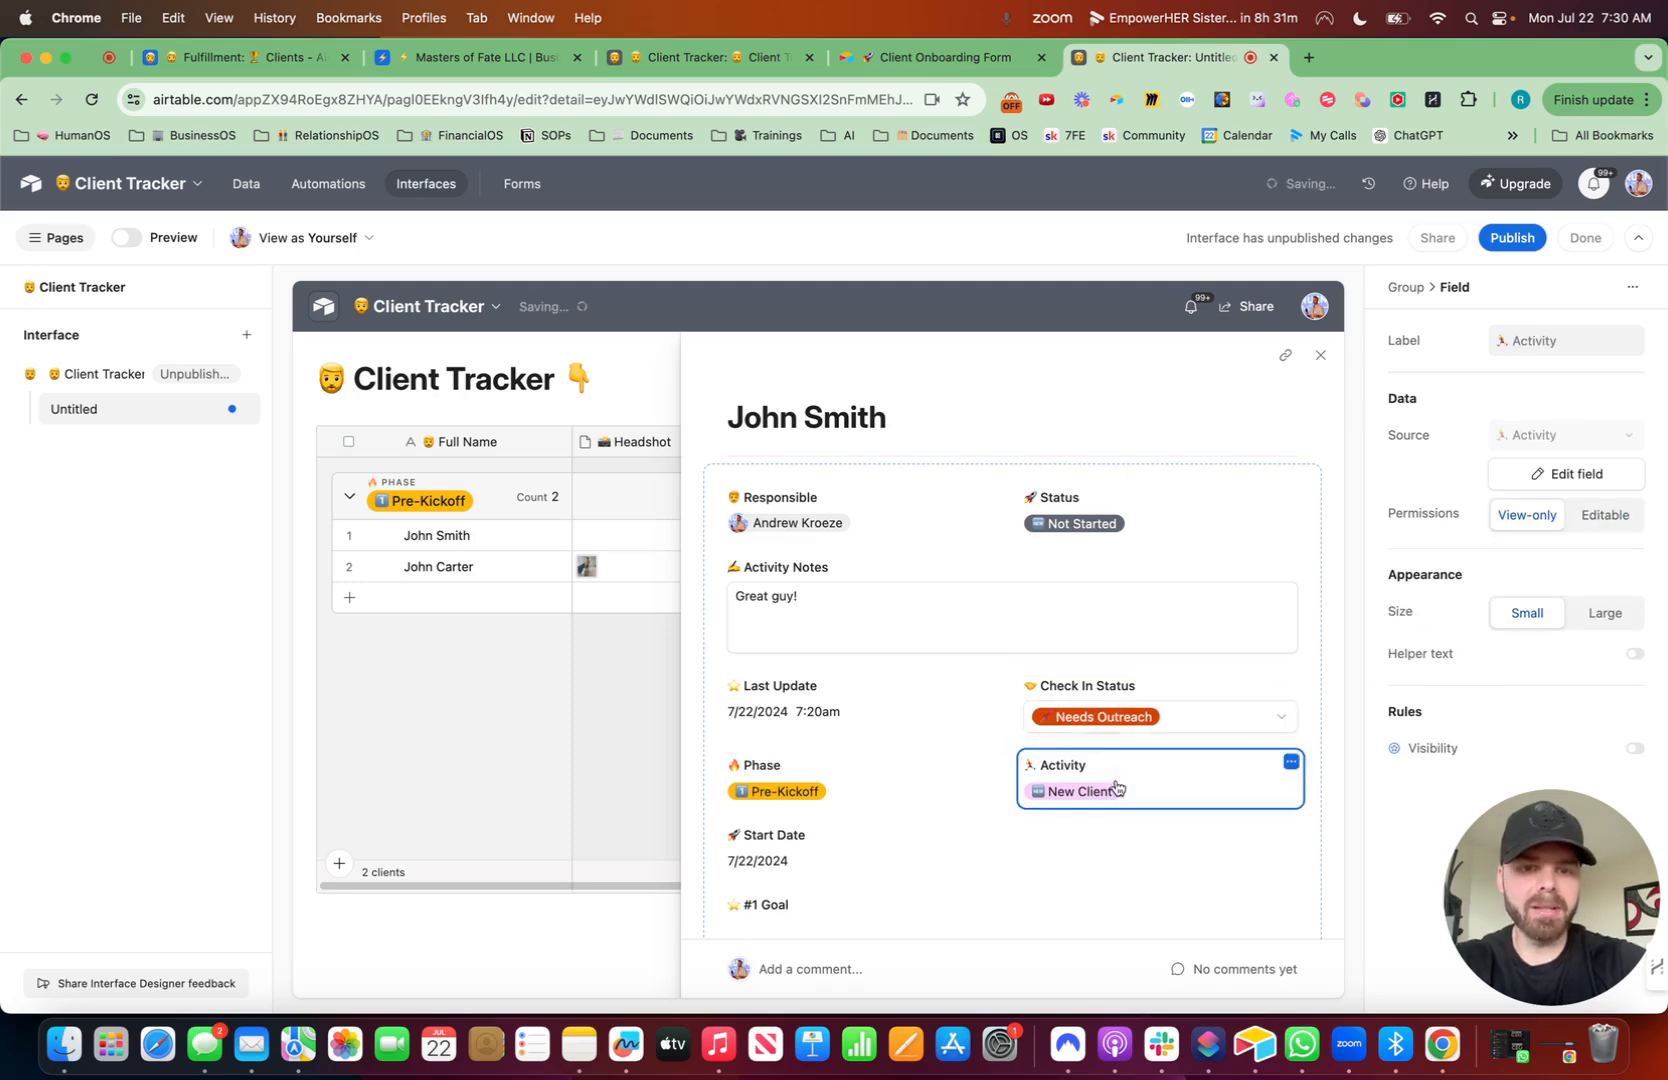
click(1620, 517)
click(838, 800)
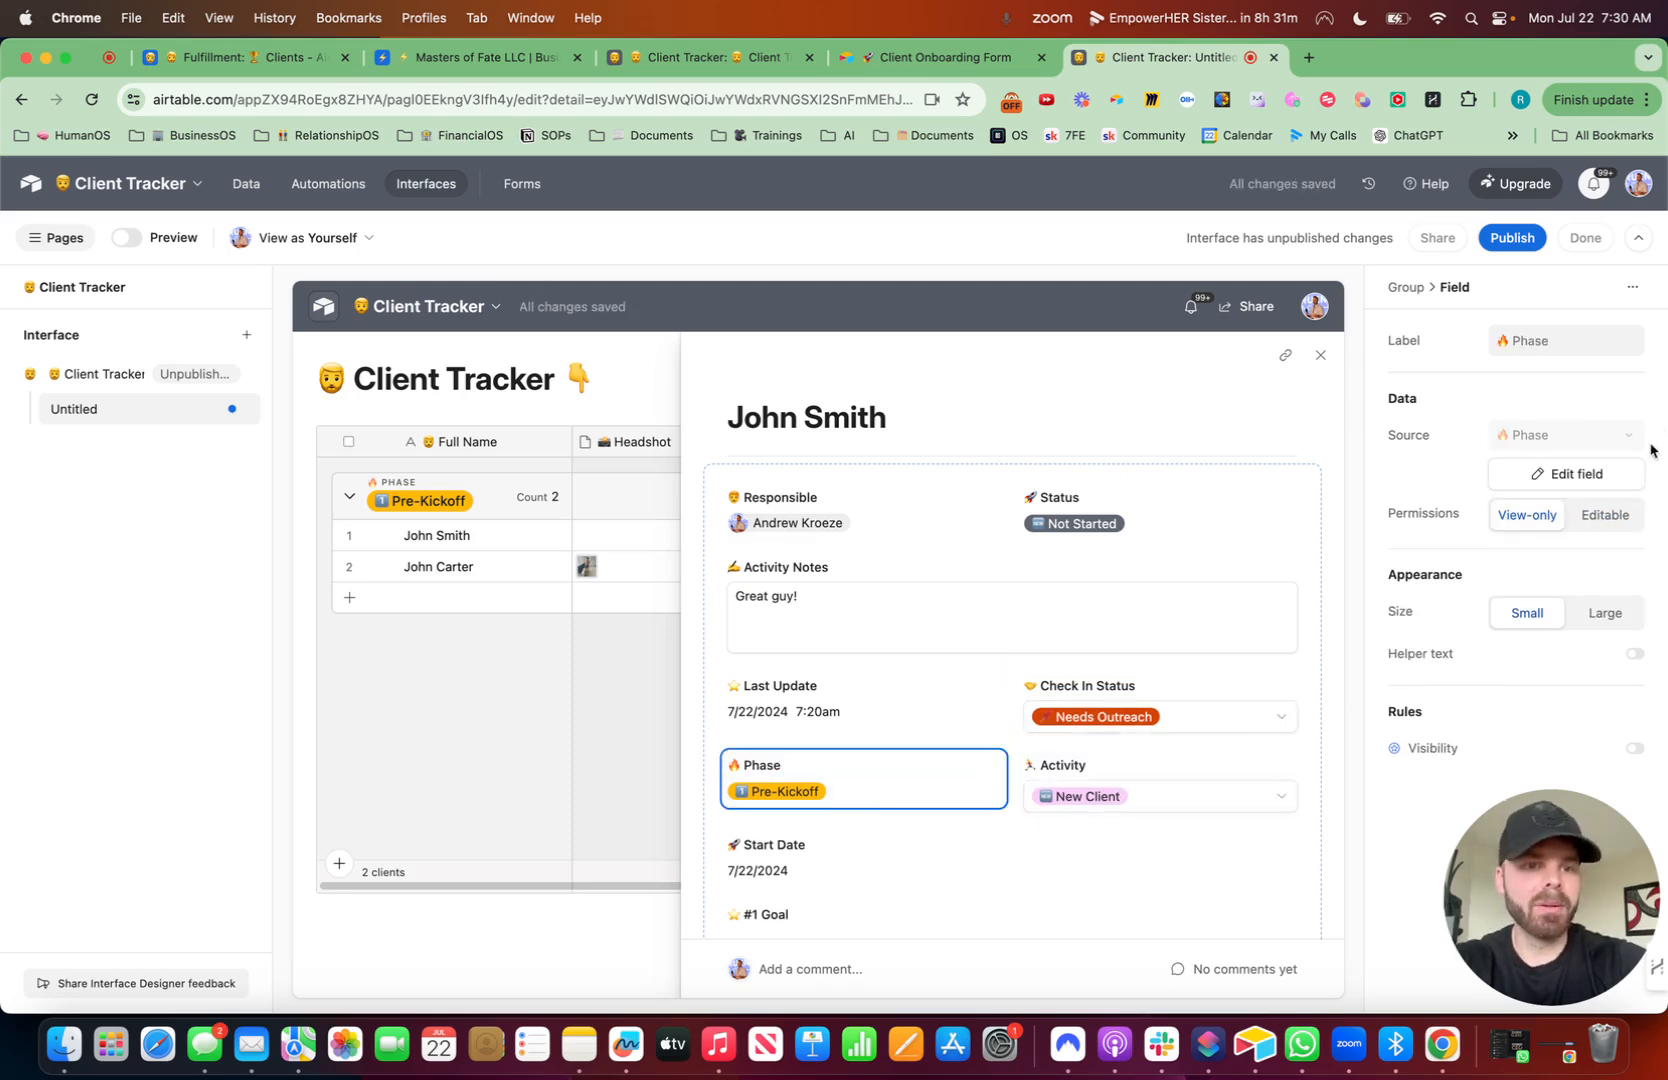
click(1605, 515)
scroll(990, 759, down, 4)
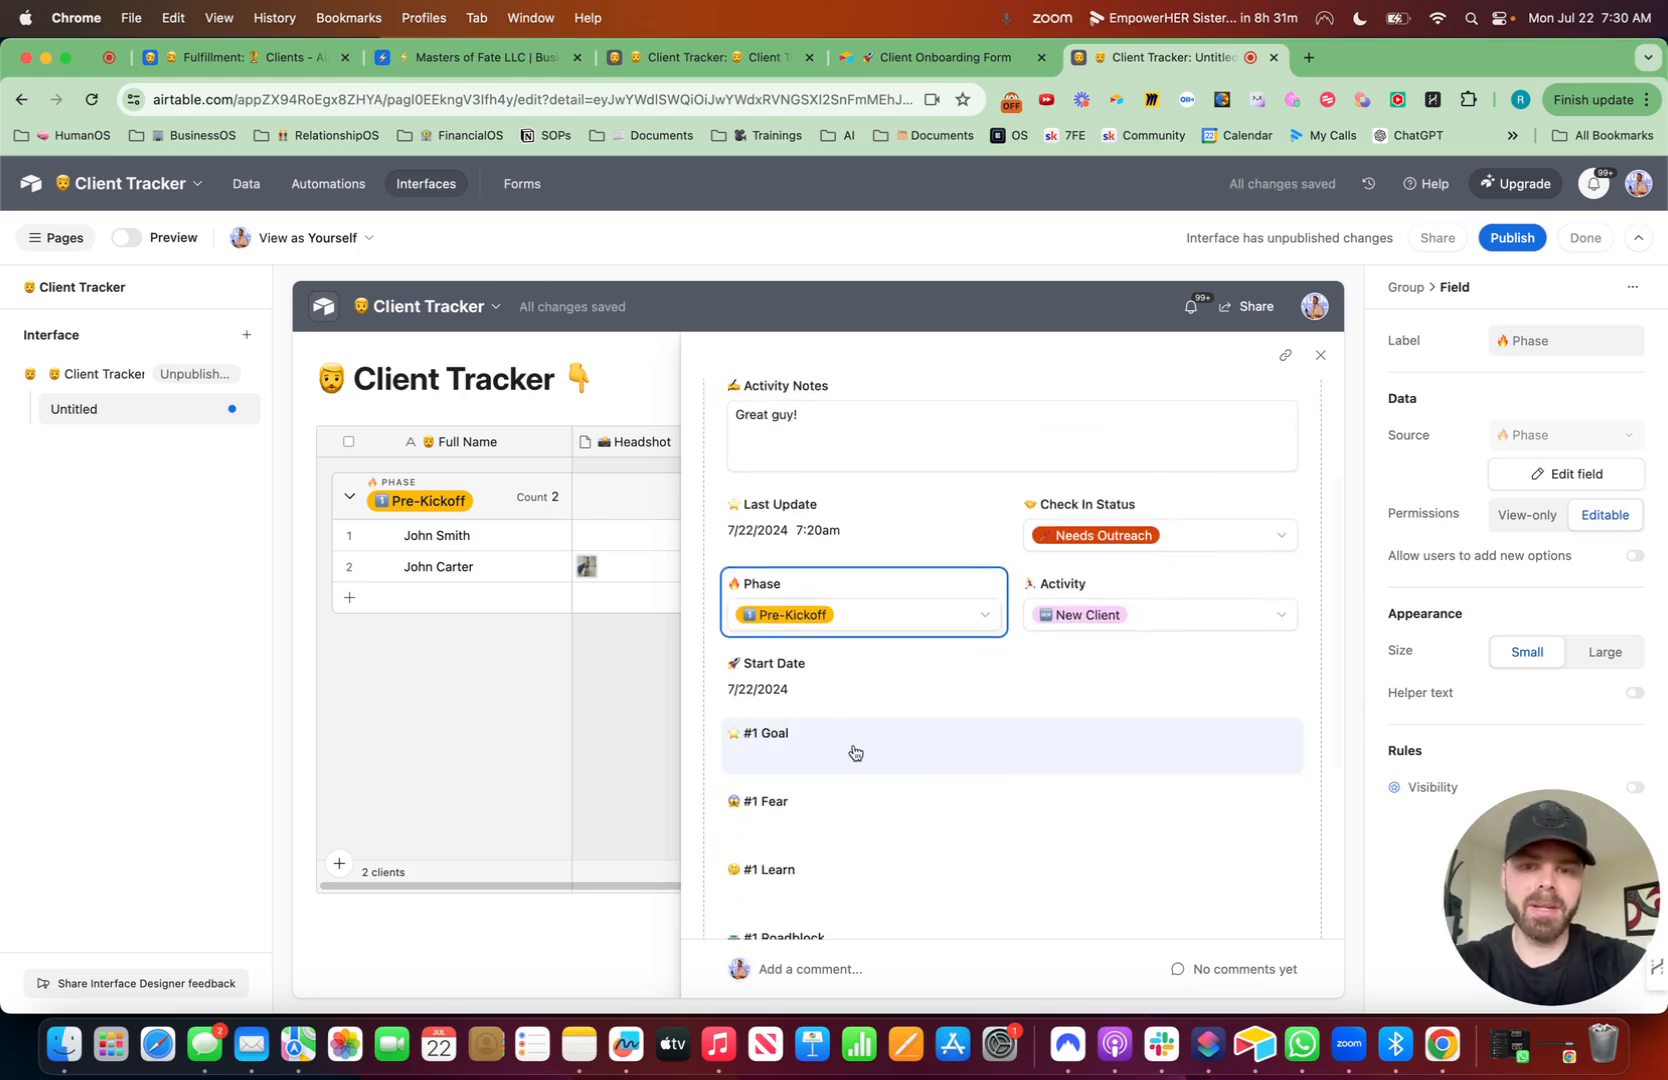
scroll(802, 747, down, 5)
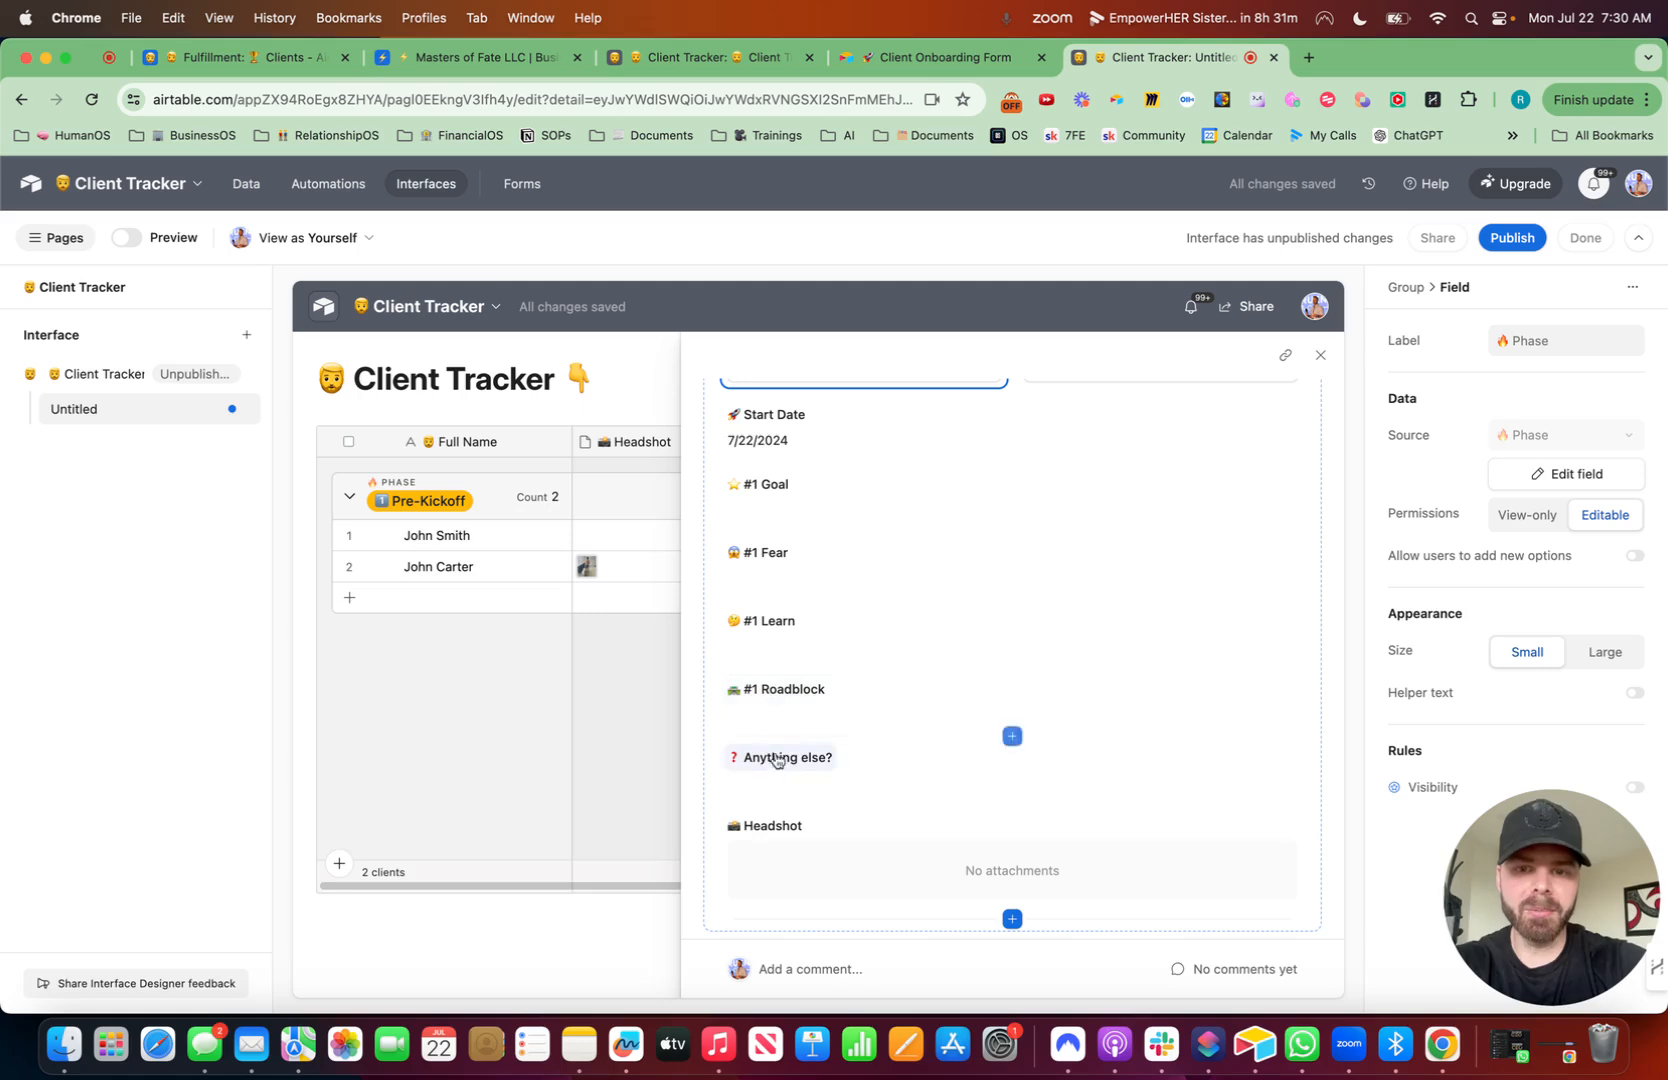
scroll(845, 765, up, 8)
click(1280, 500)
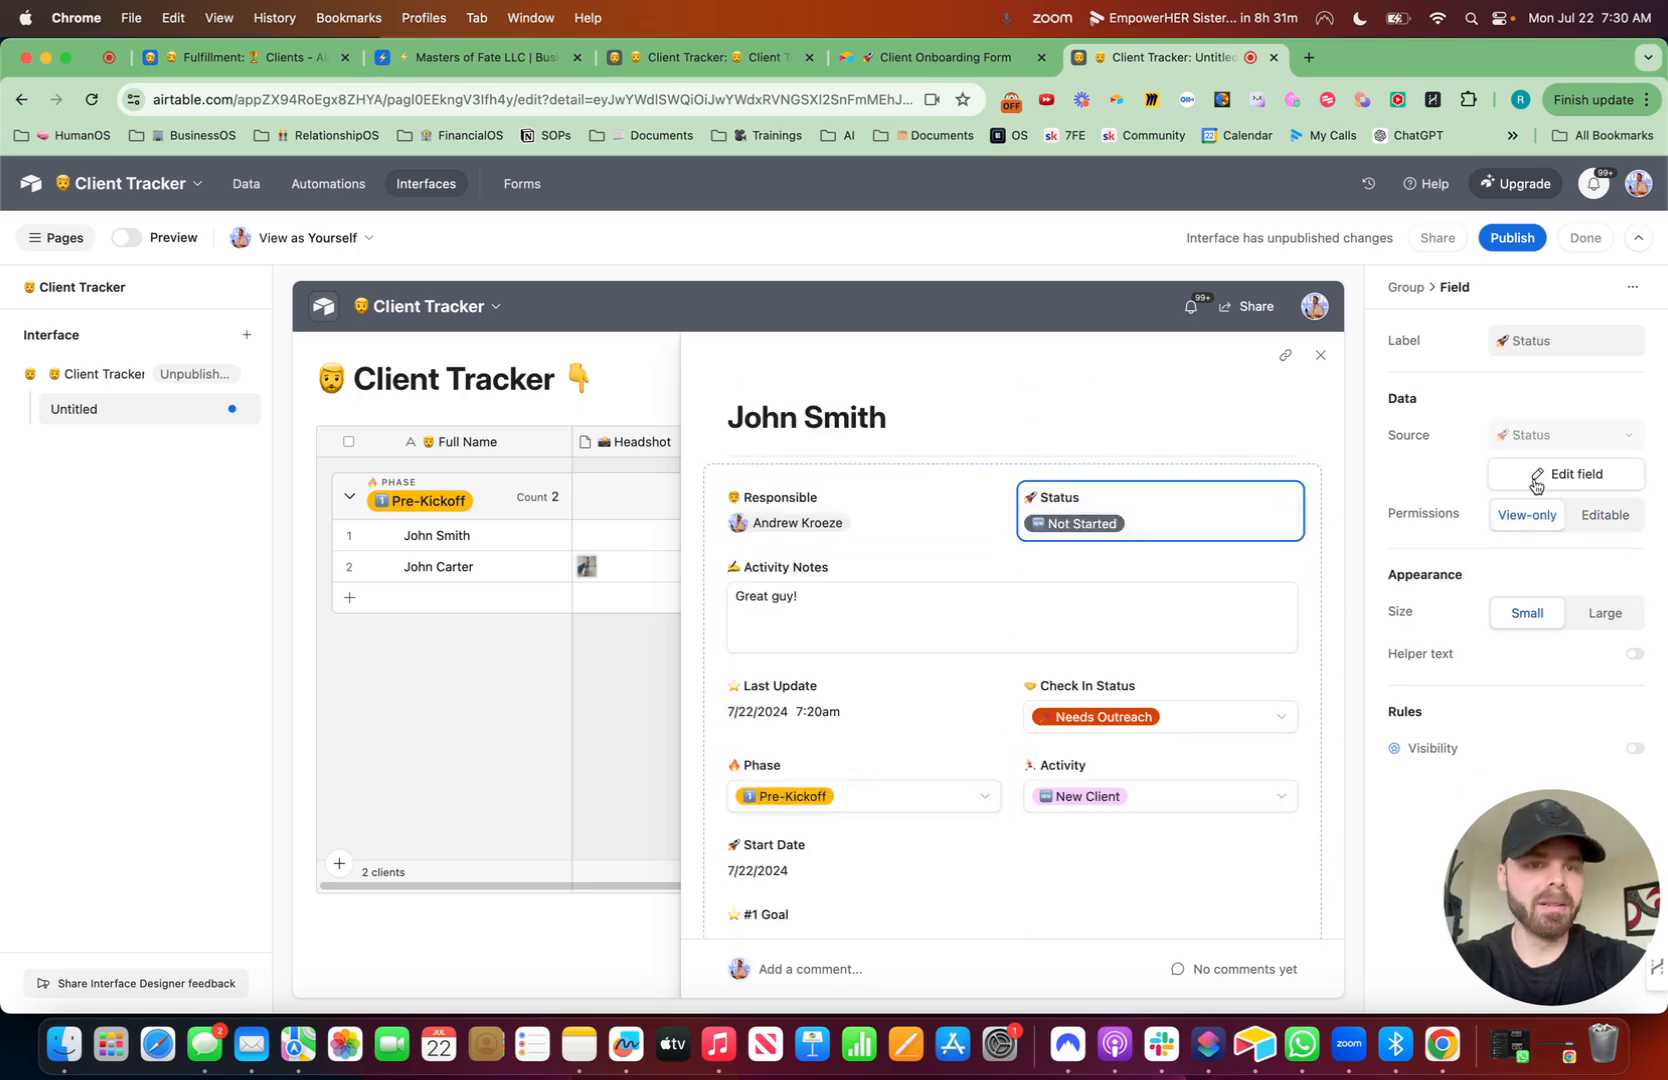
click(1605, 514)
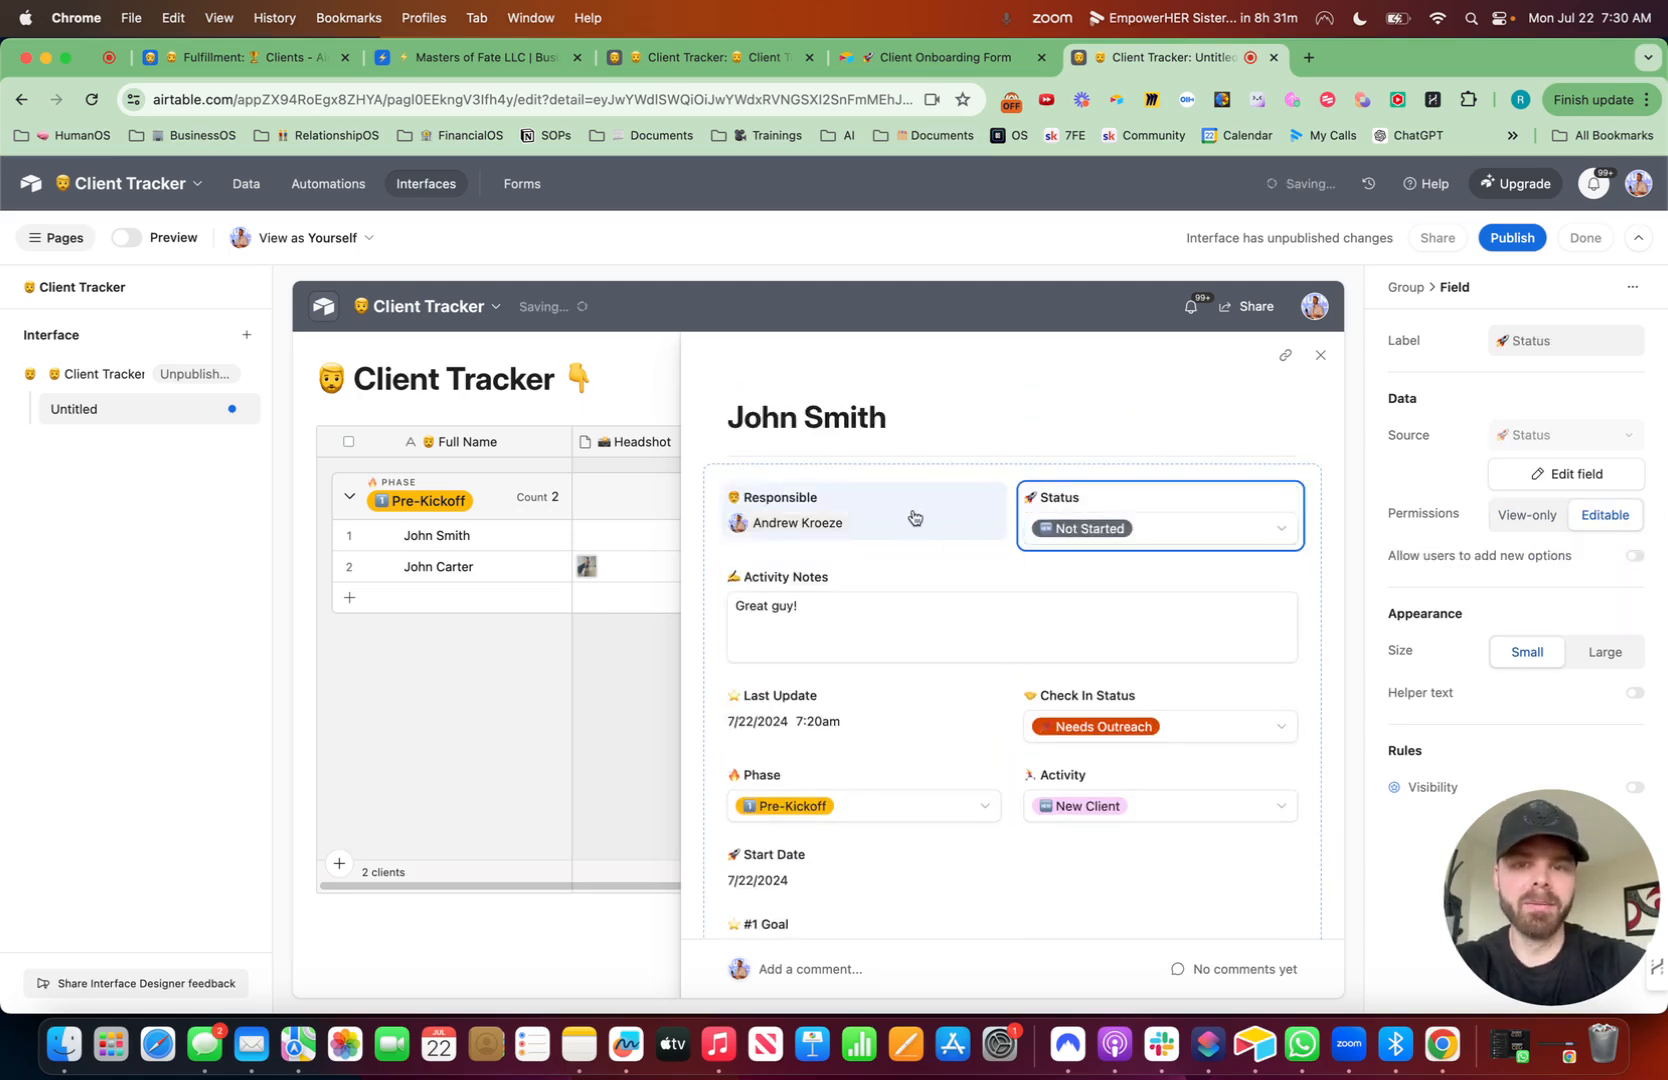
click(913, 517)
click(1607, 515)
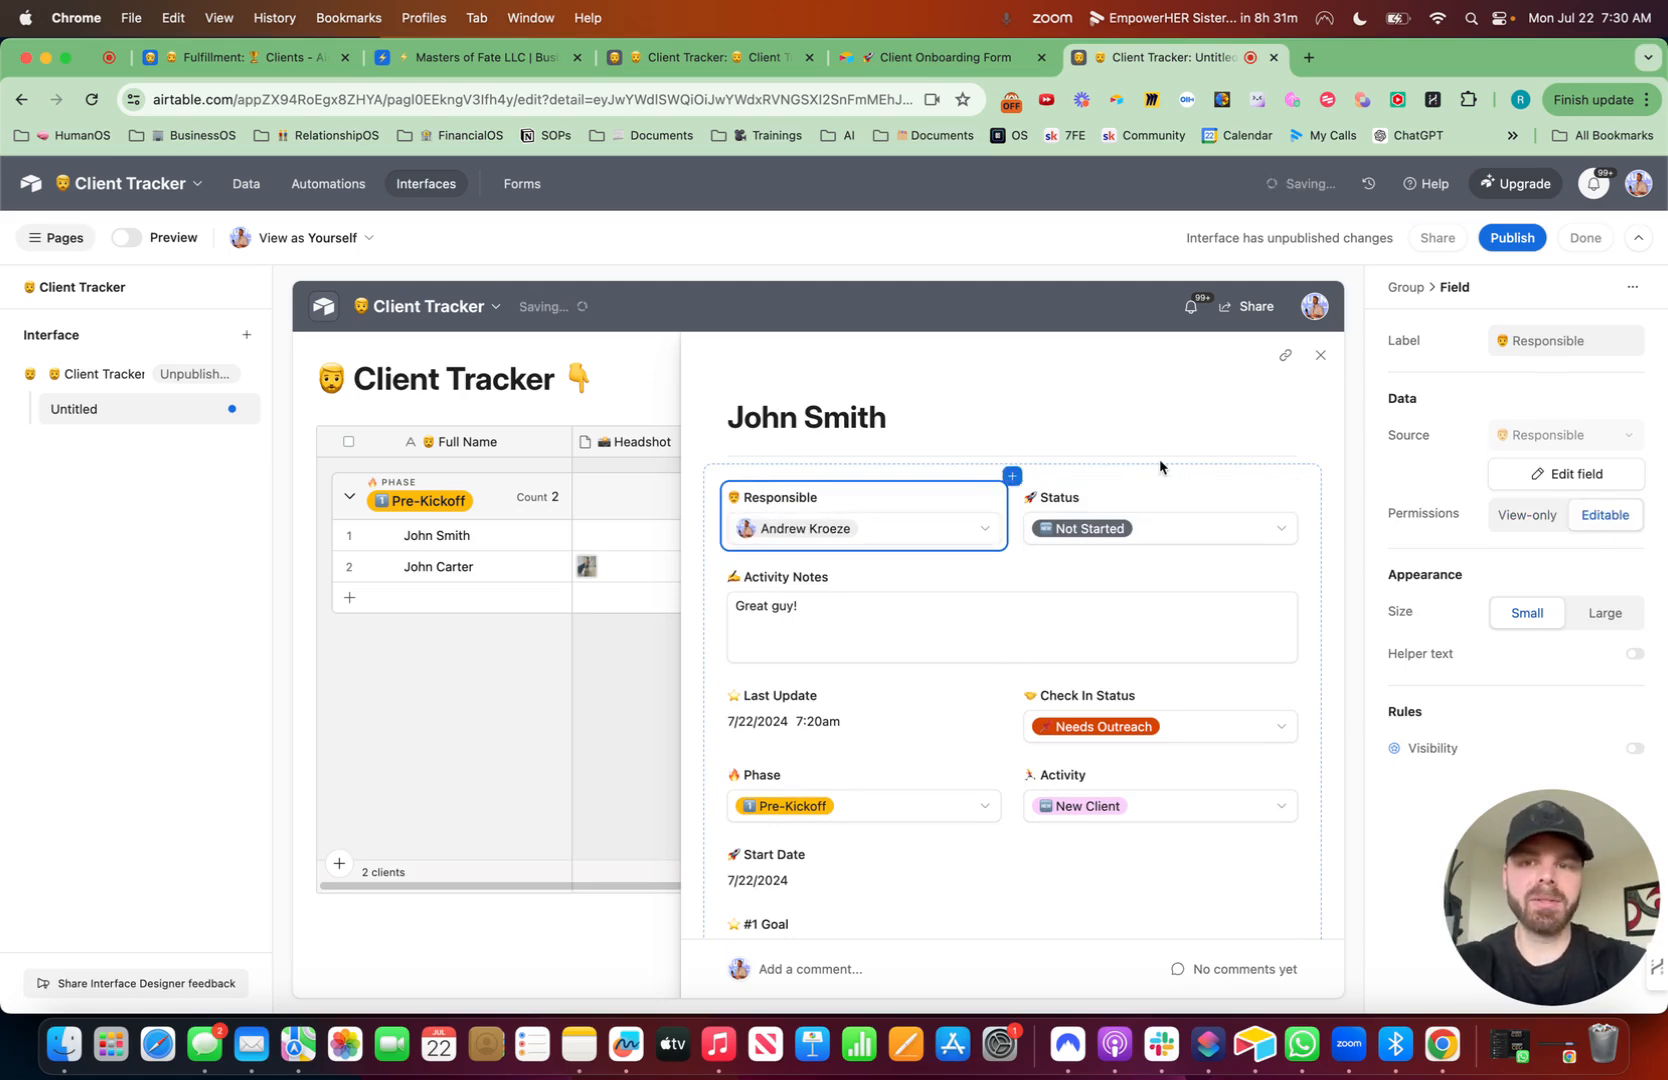
click(1319, 357)
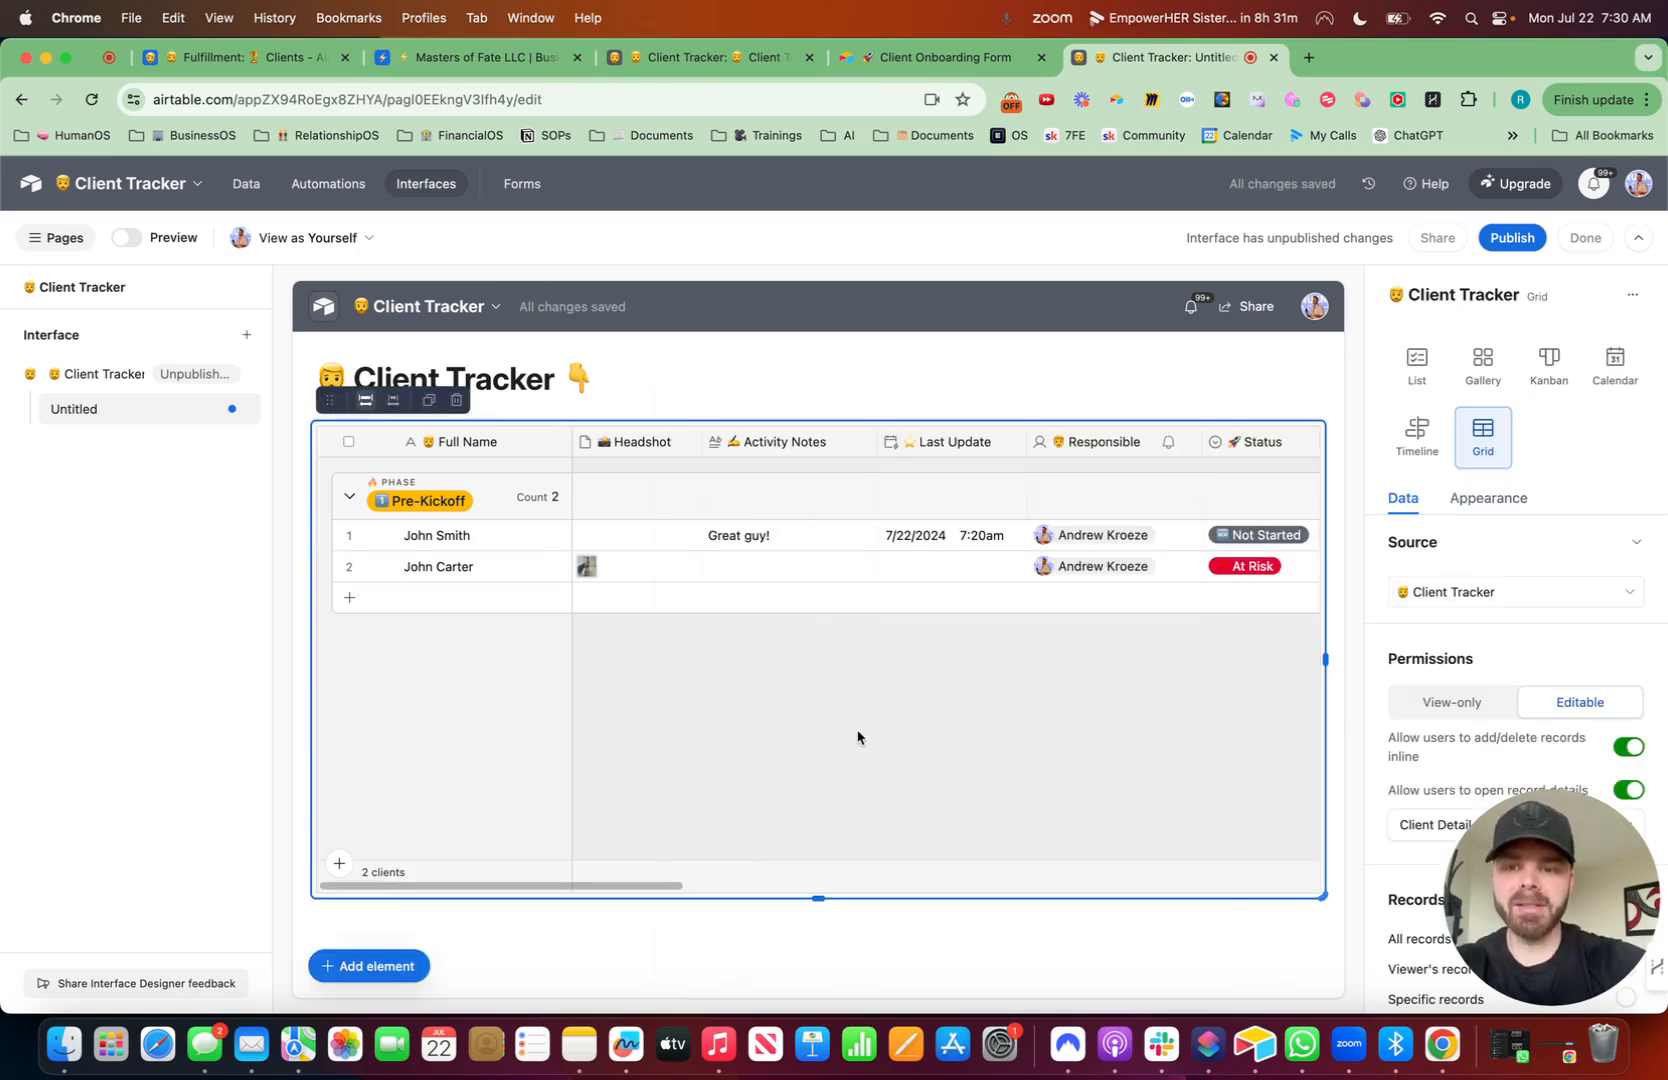
- Add a Number element between the heading and the grid
click(401, 967)
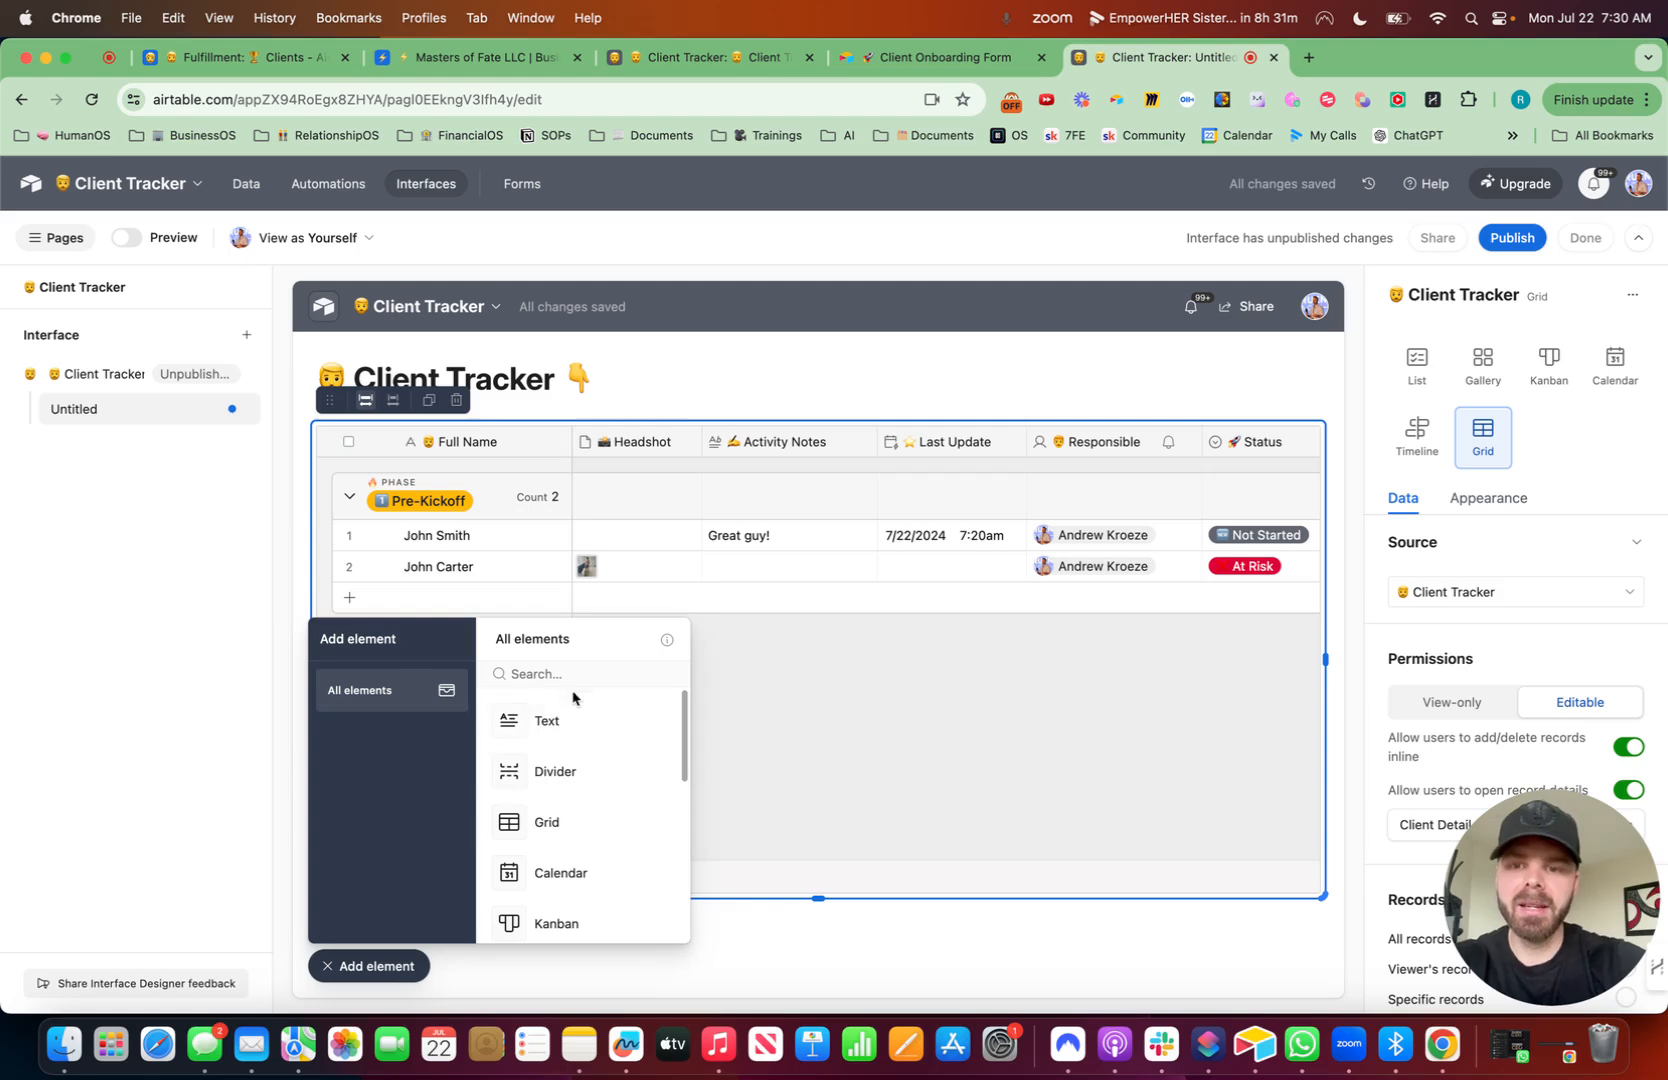
text(num)
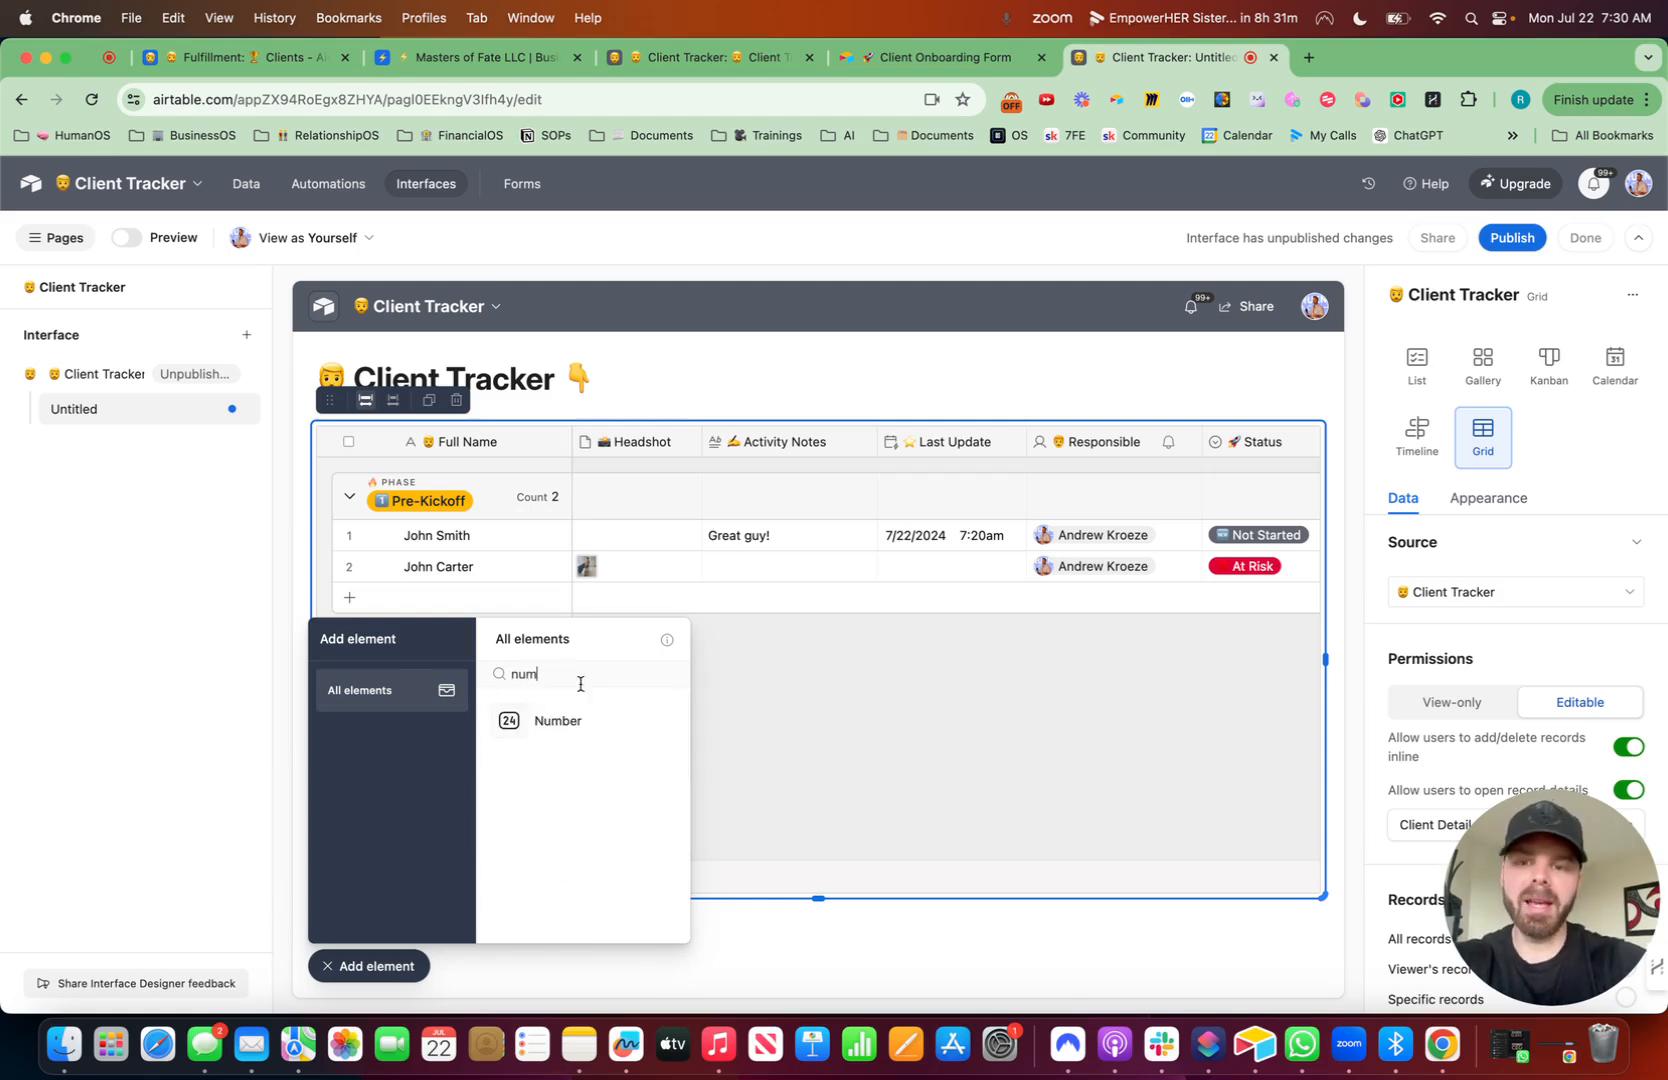
drag(570, 721, 476, 413)
click(399, 969)
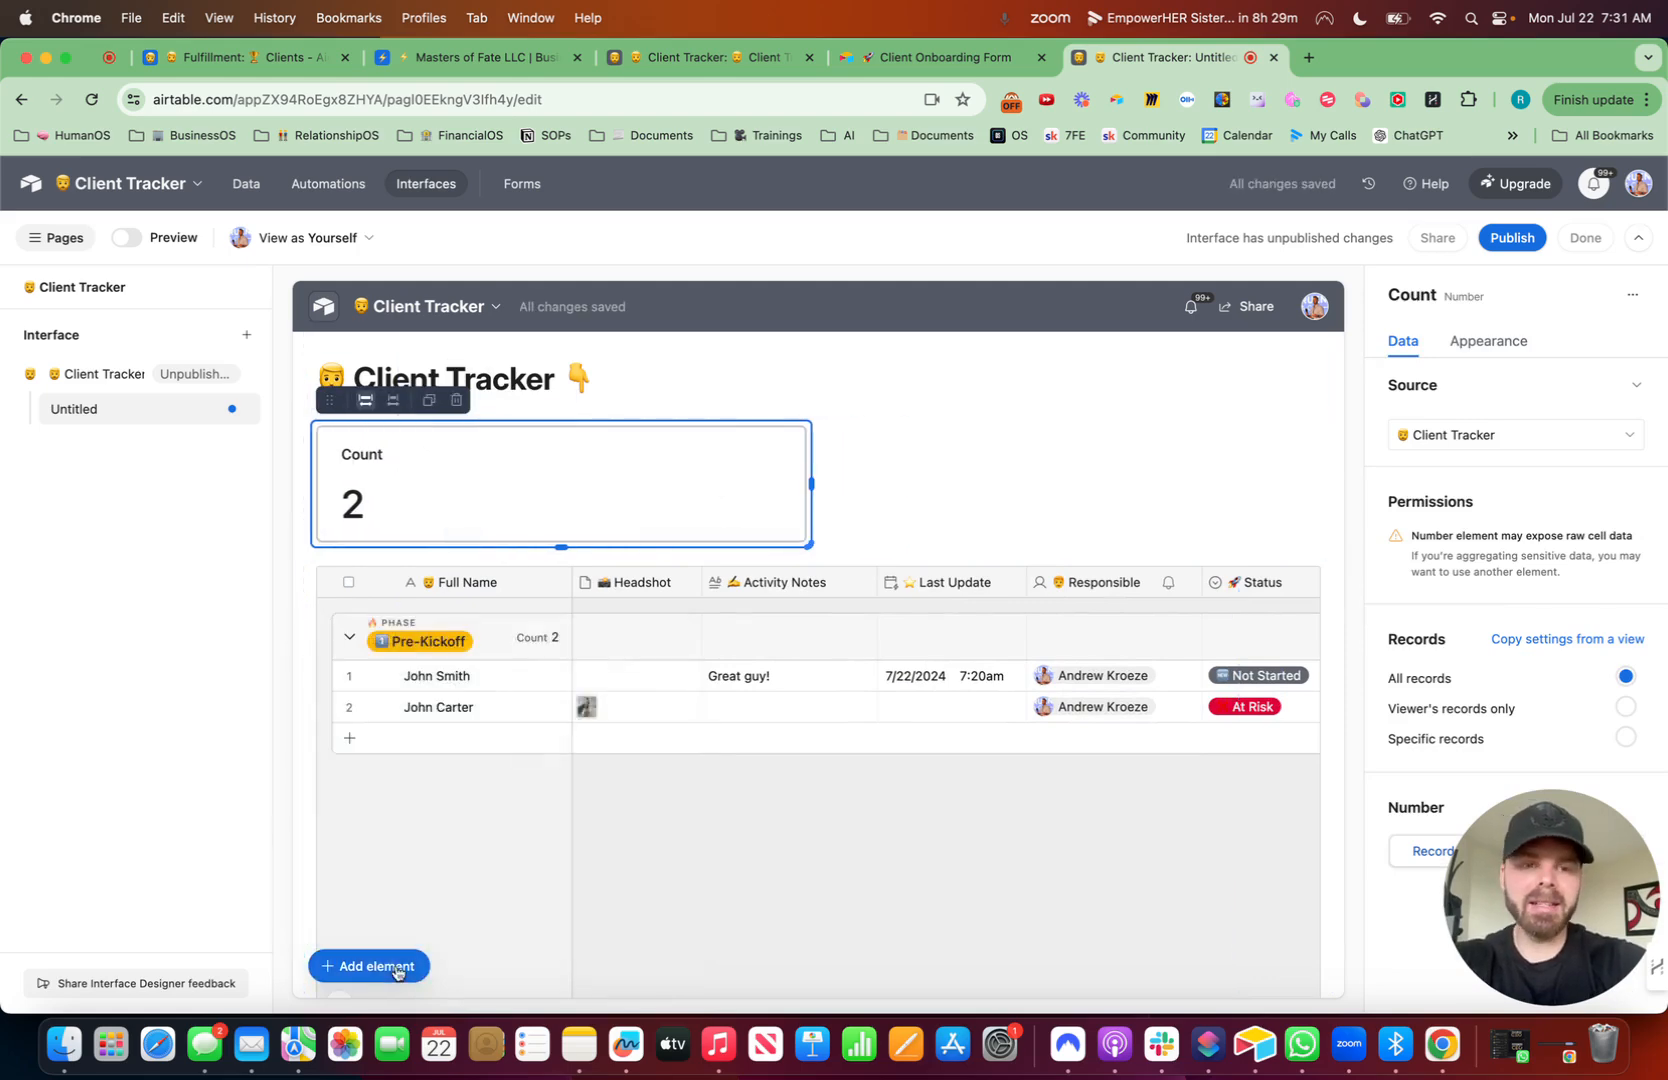
- Filter the number element to specific records where Status is At Risk
drag(1610, 931, 174, 928)
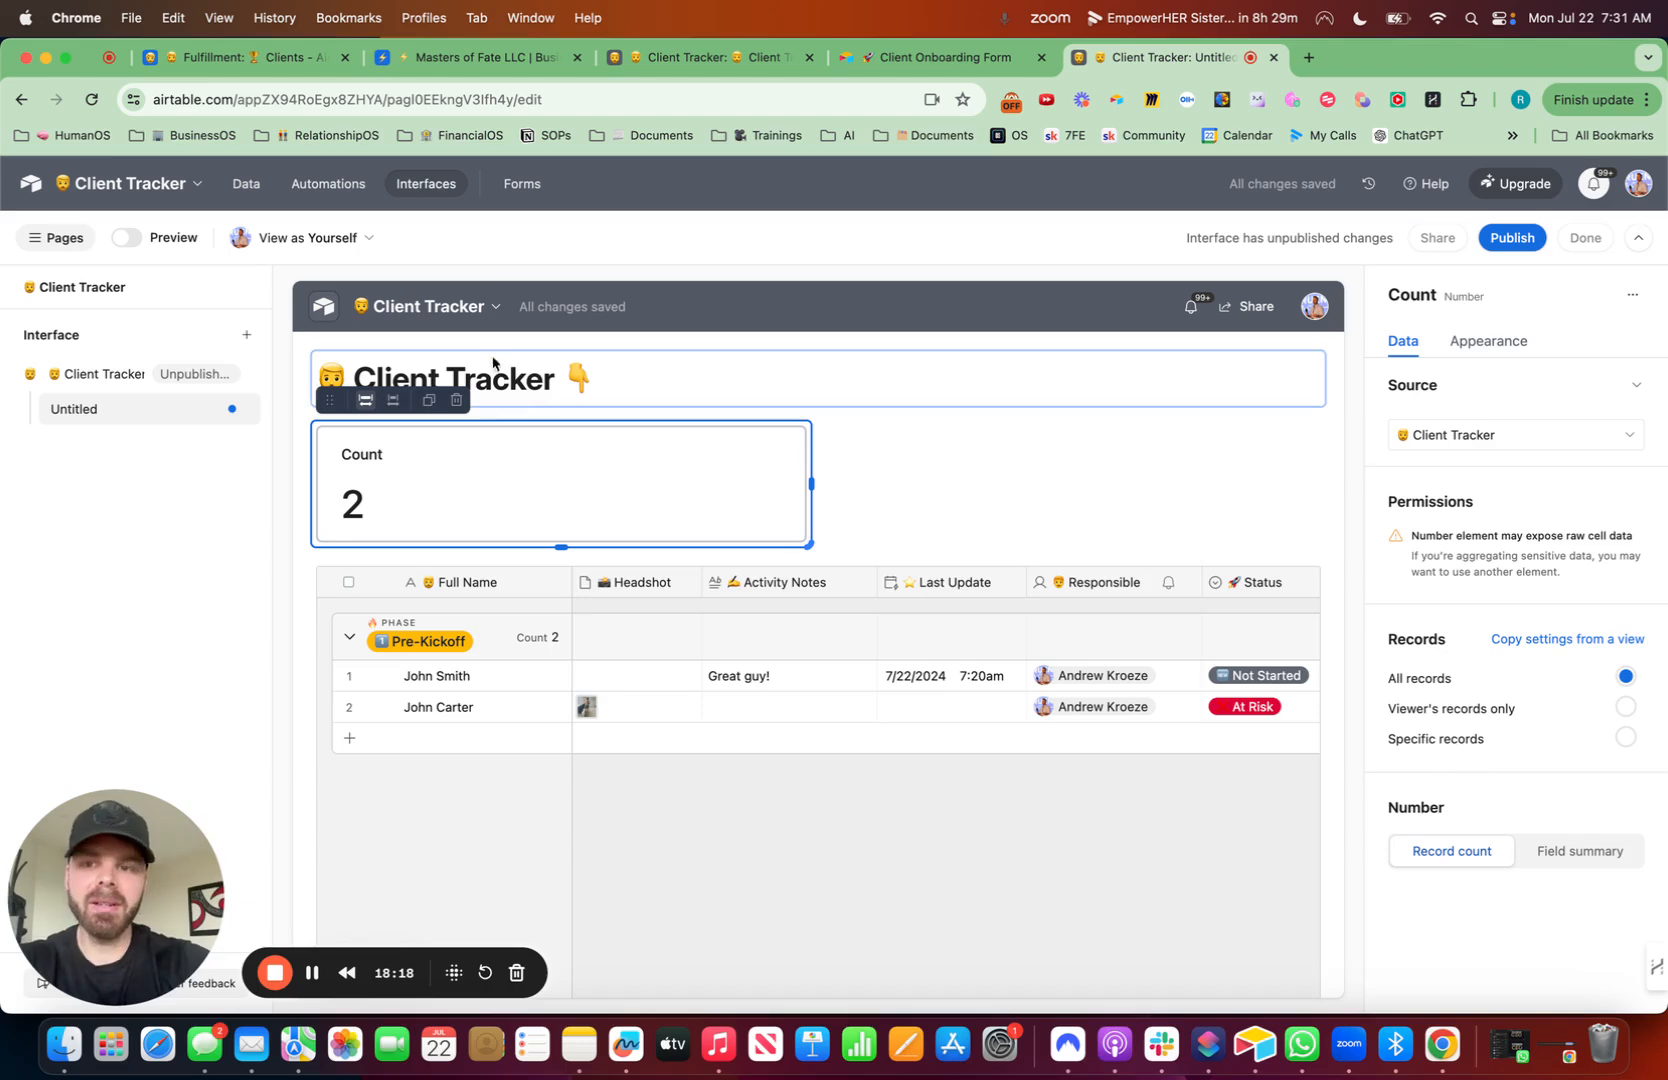
click(1440, 740)
click(1438, 758)
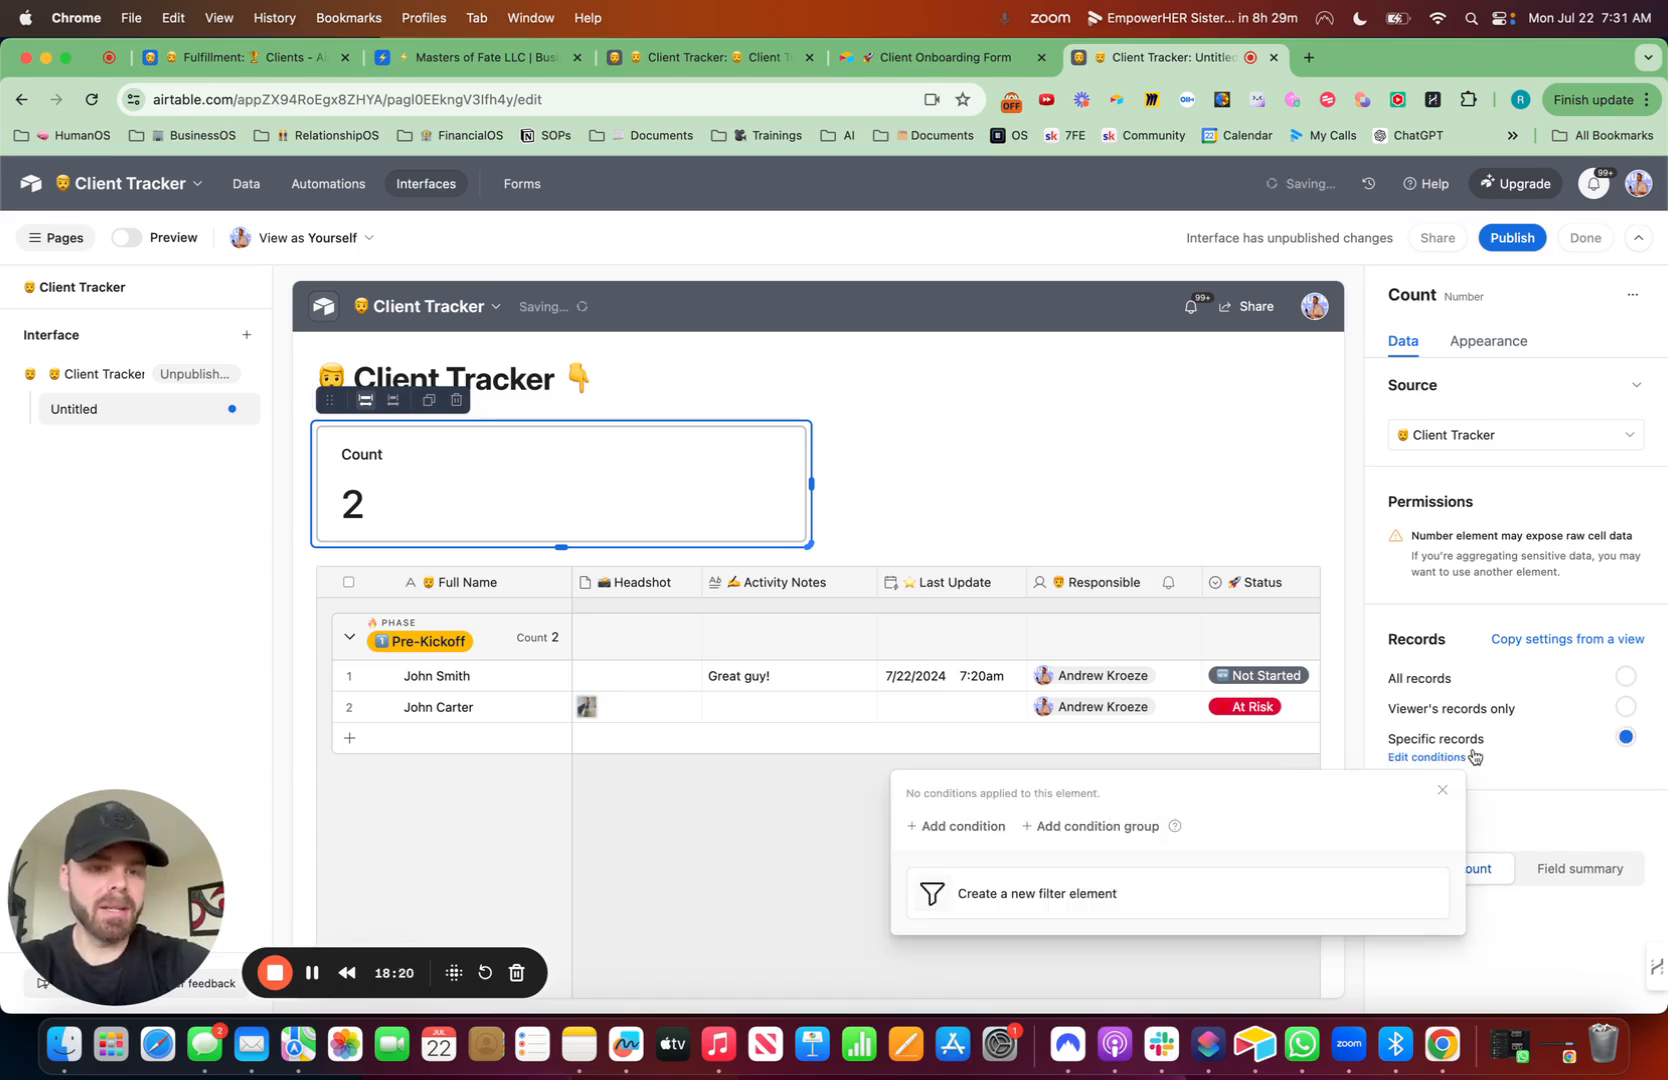
click(968, 829)
click(1050, 834)
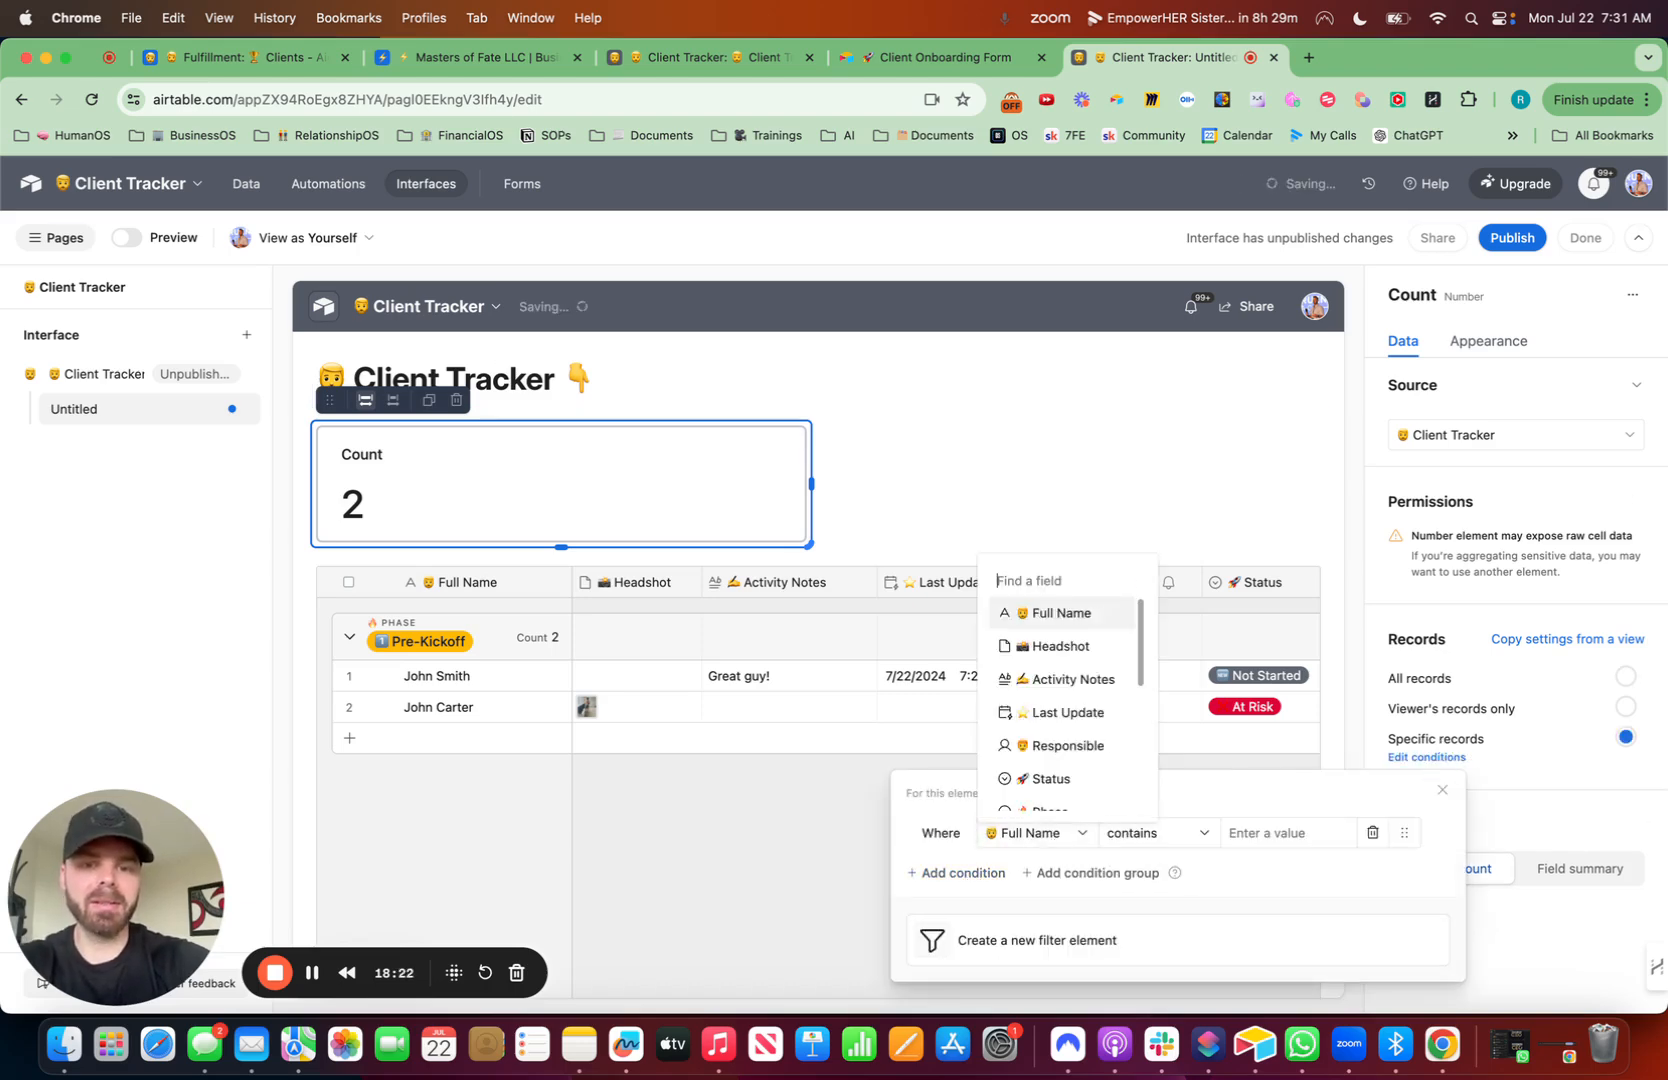
text(stat)
click(1056, 741)
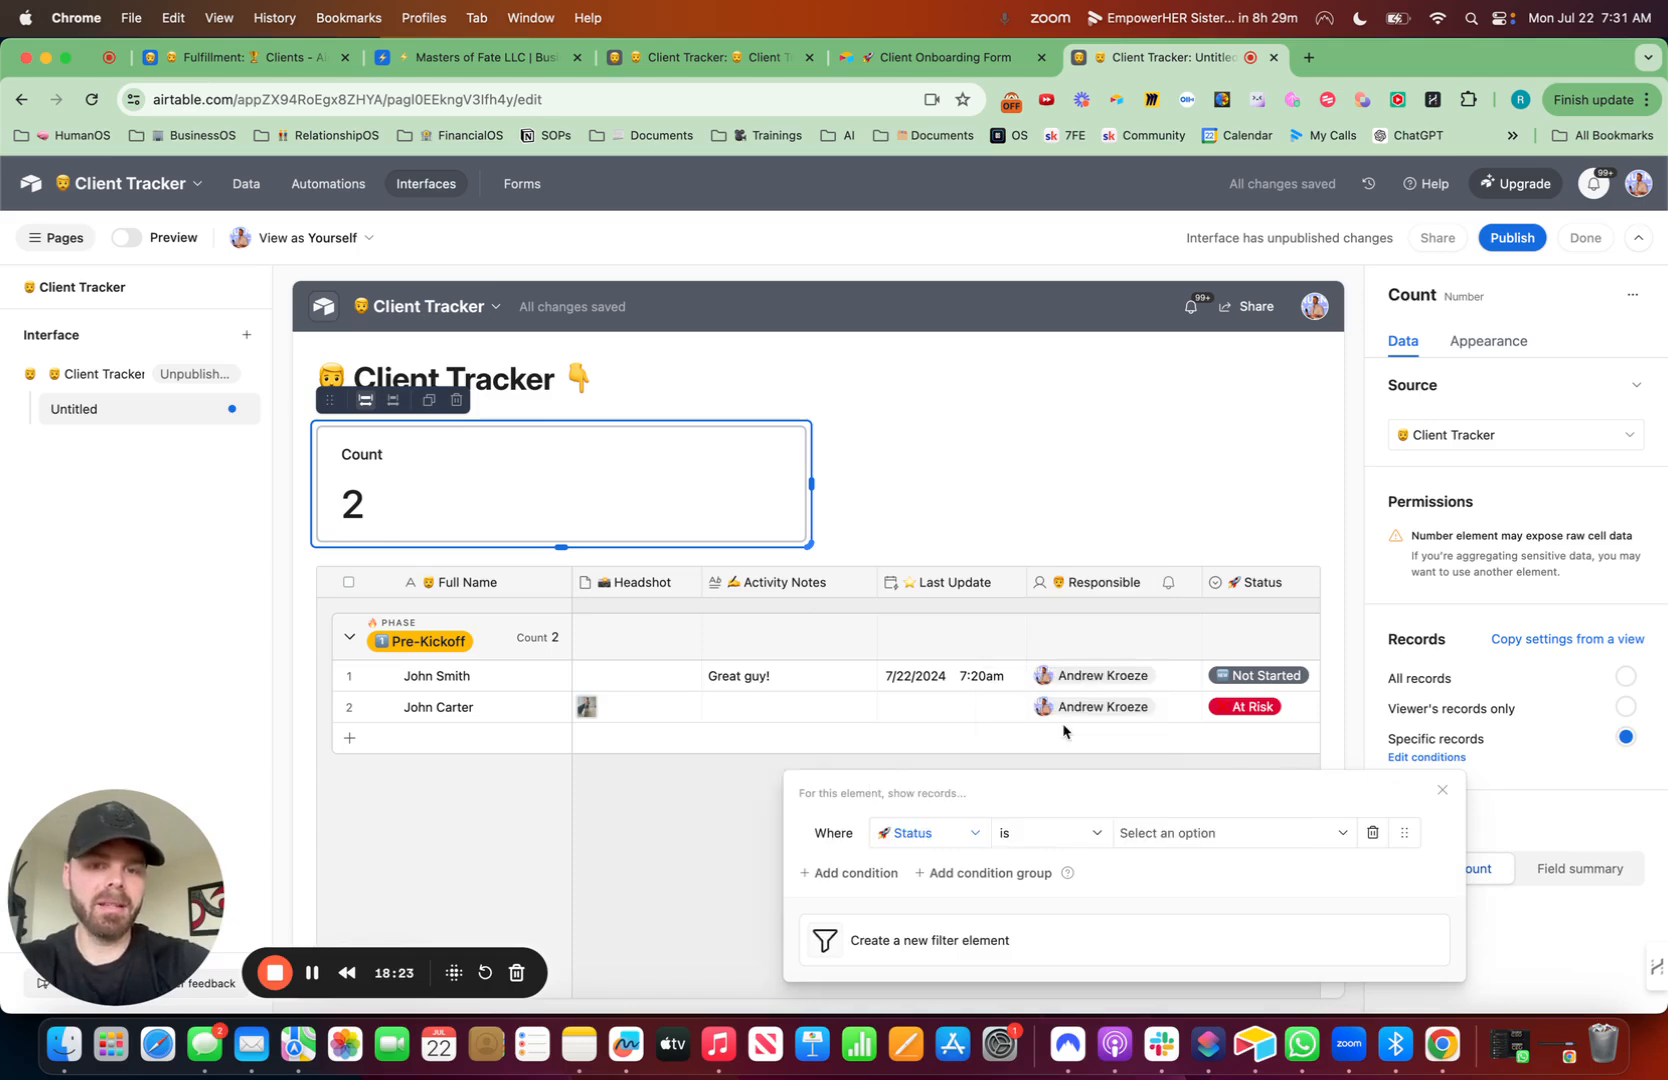
click(1192, 843)
click(1193, 712)
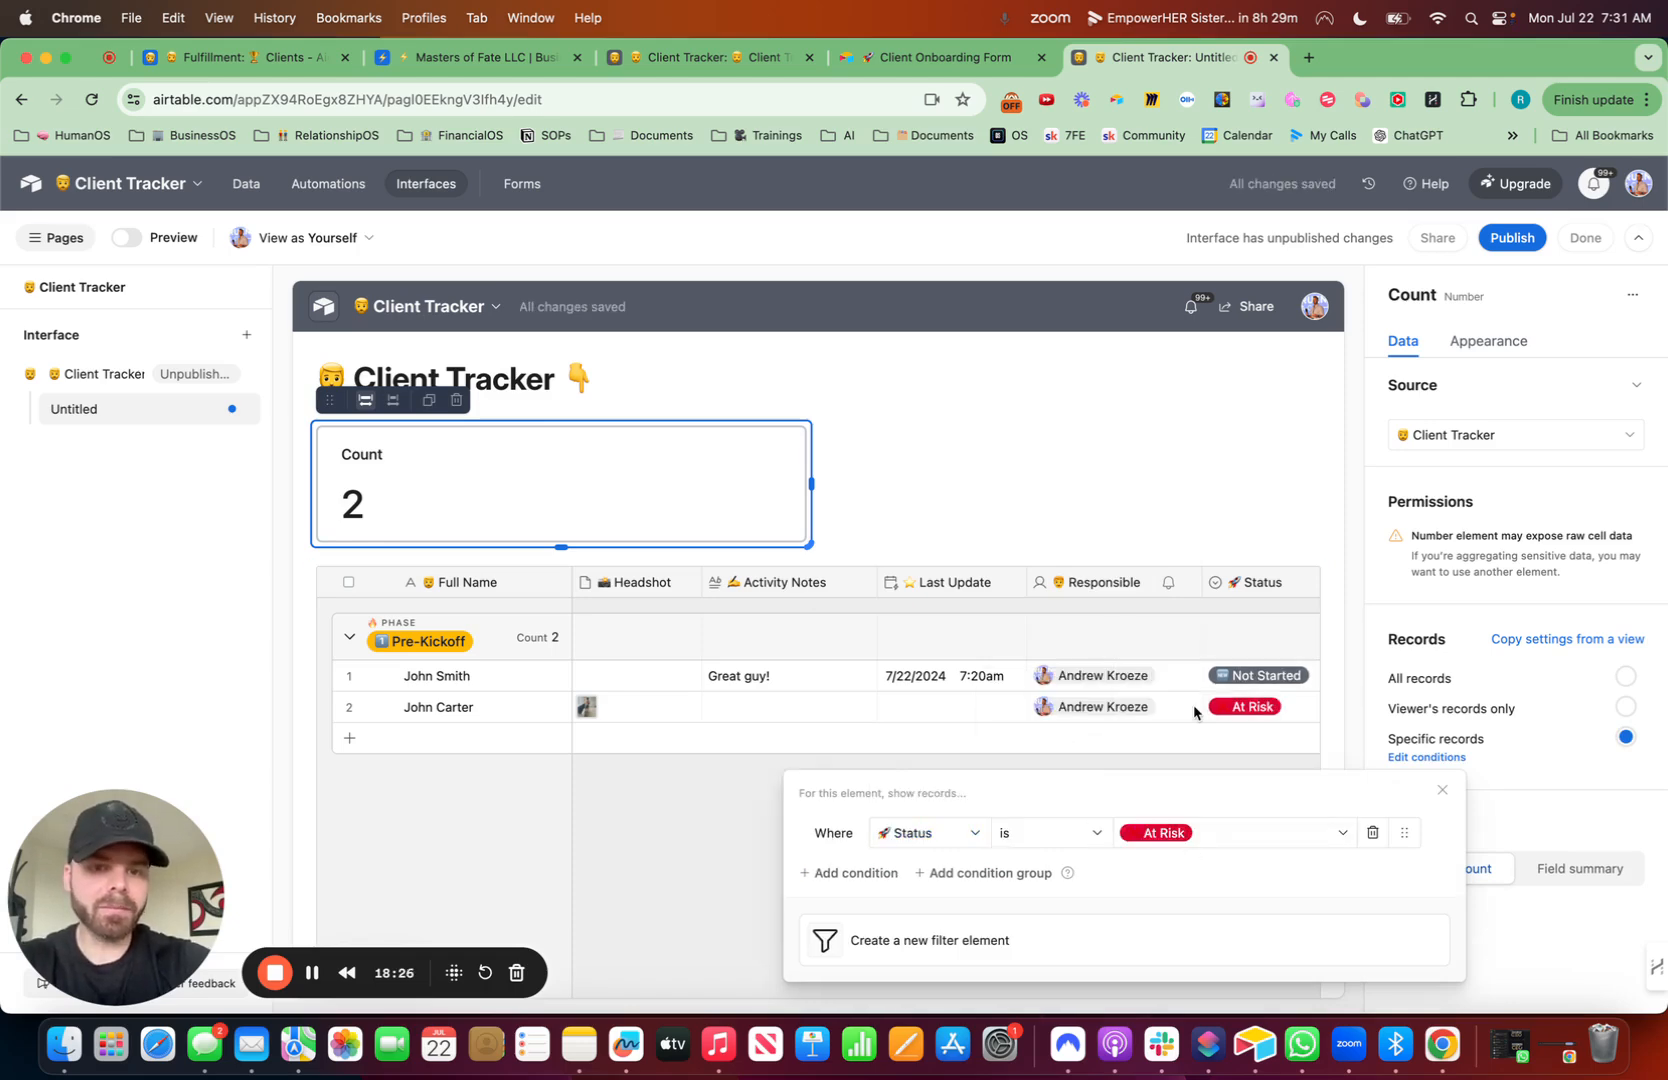
- Title the number element '❌ At Risk' and give it the Light red color
click(1499, 342)
drag(1568, 616, 1492, 620)
key(ctrl+super+space)
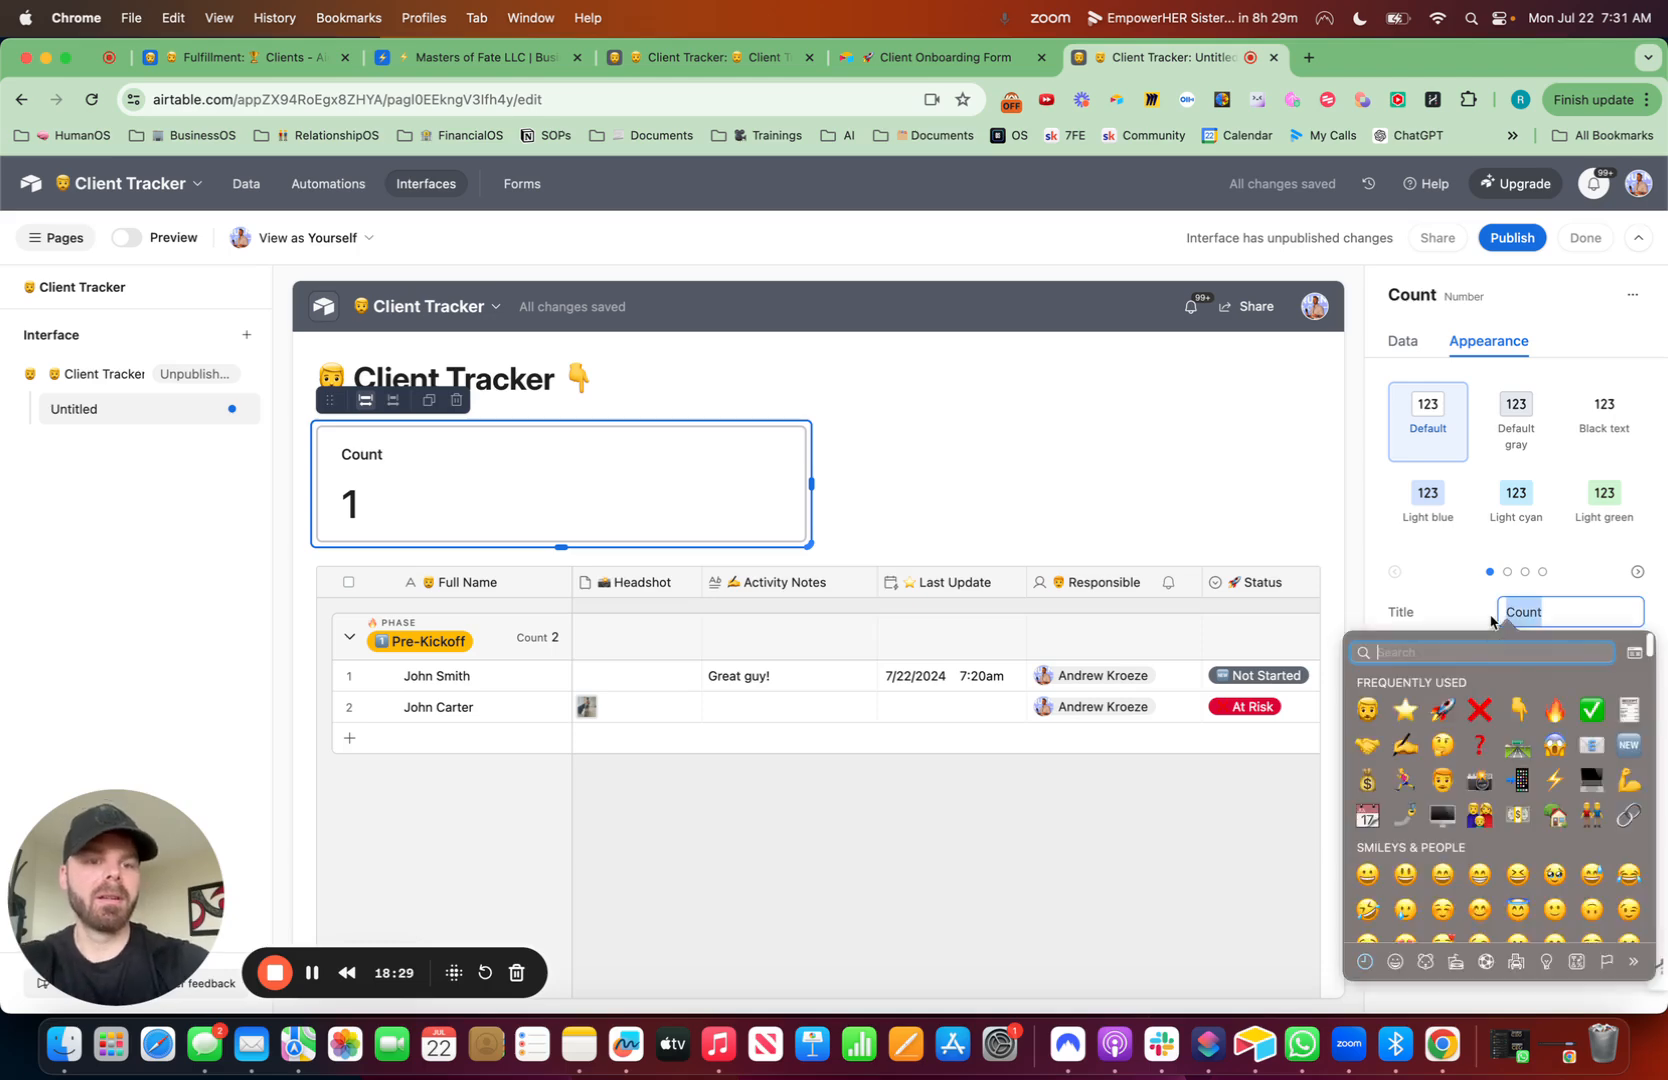
click(1480, 709)
text(At Risk)
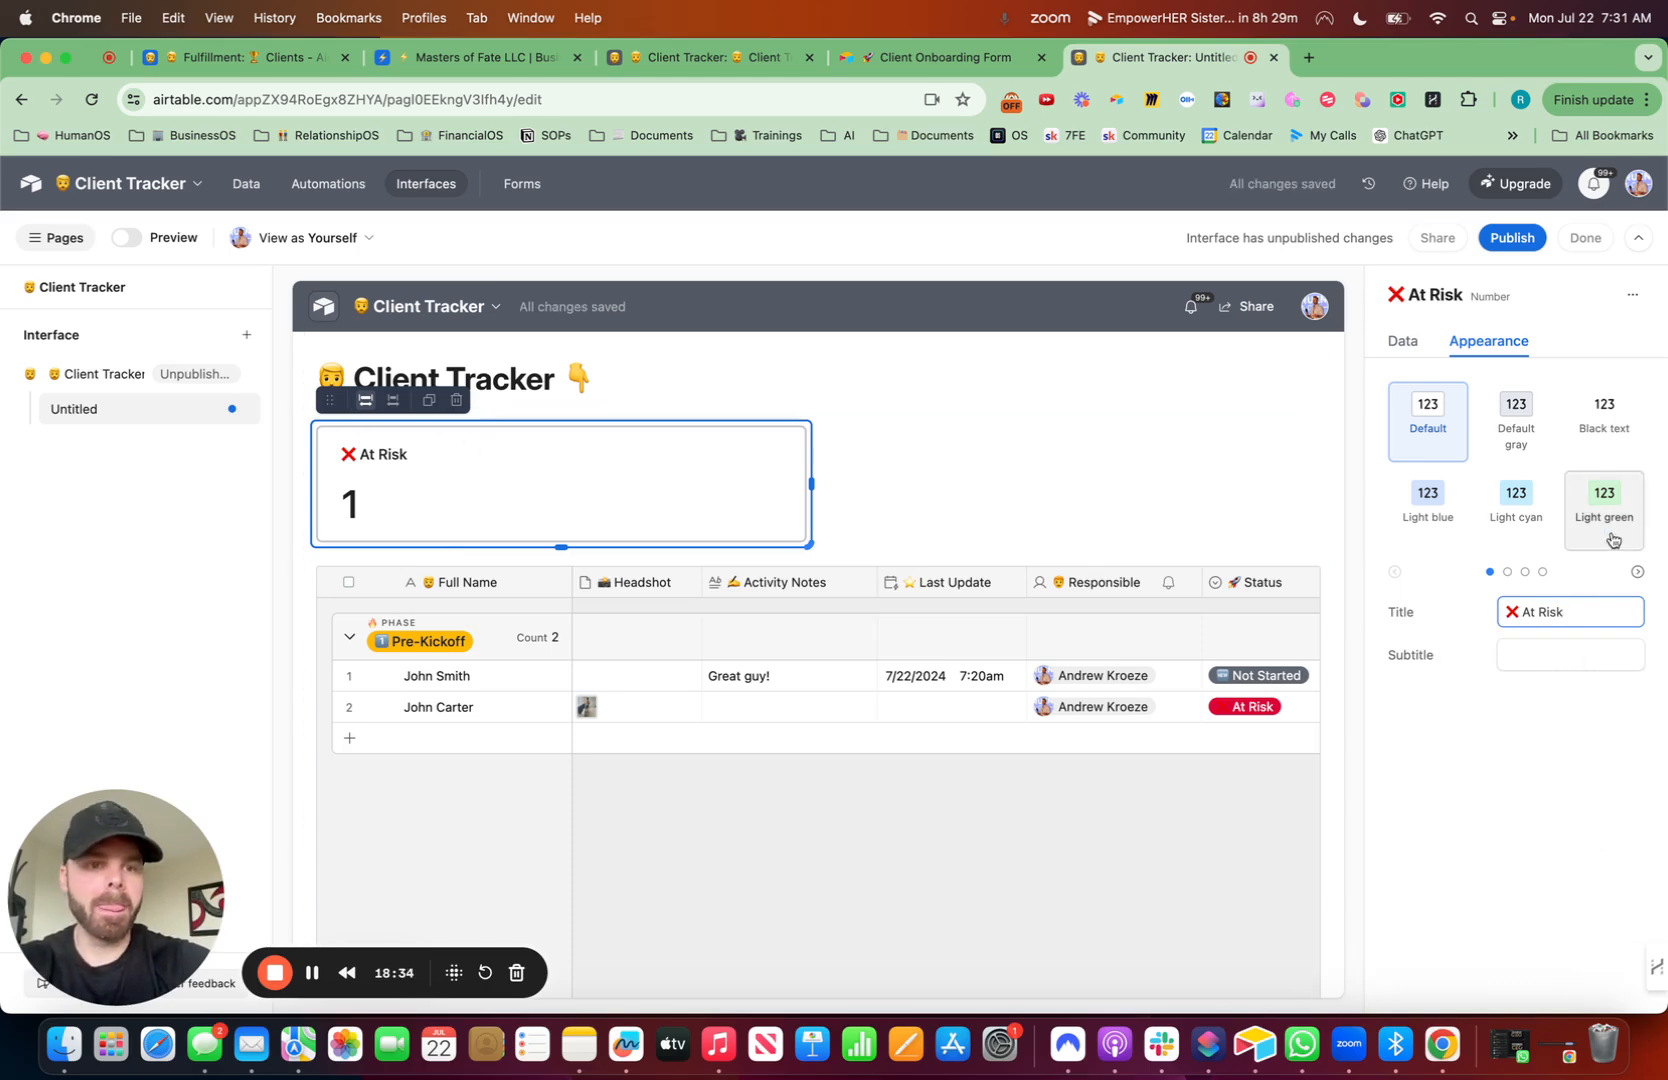
click(1507, 571)
click(1621, 402)
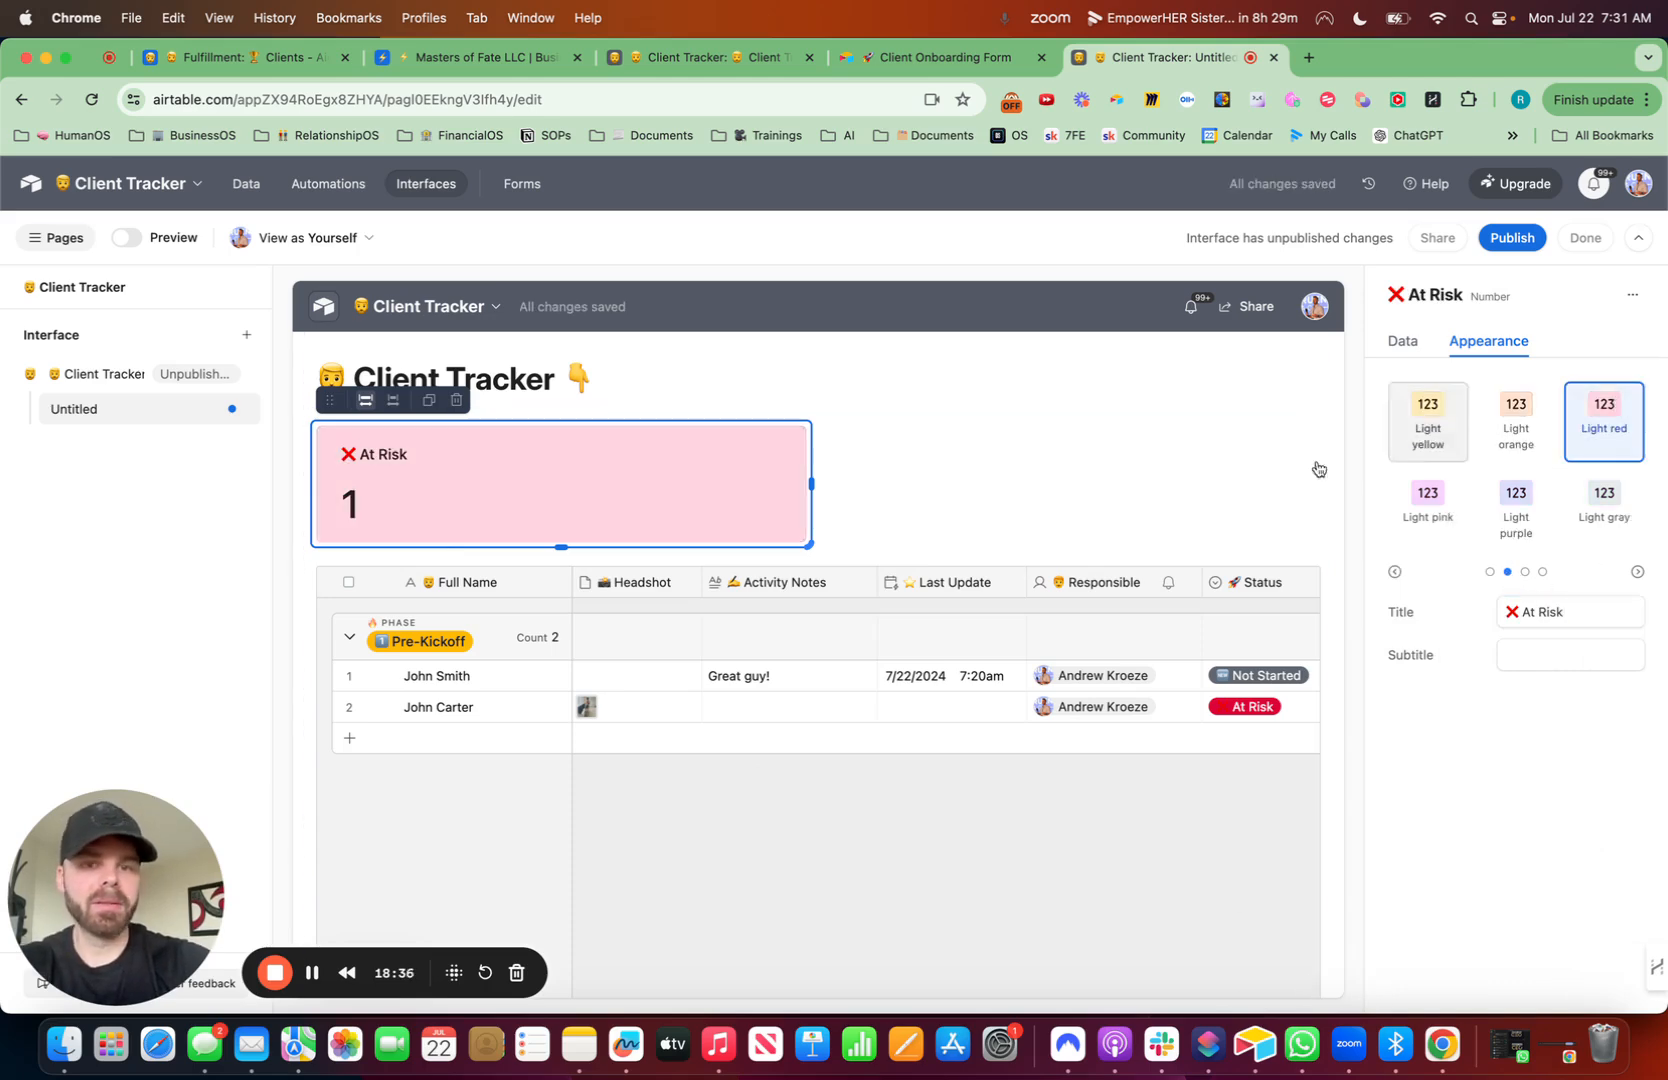
- Duplicate the At Risk number element and set its filter to Status is Off-Track
click(428, 401)
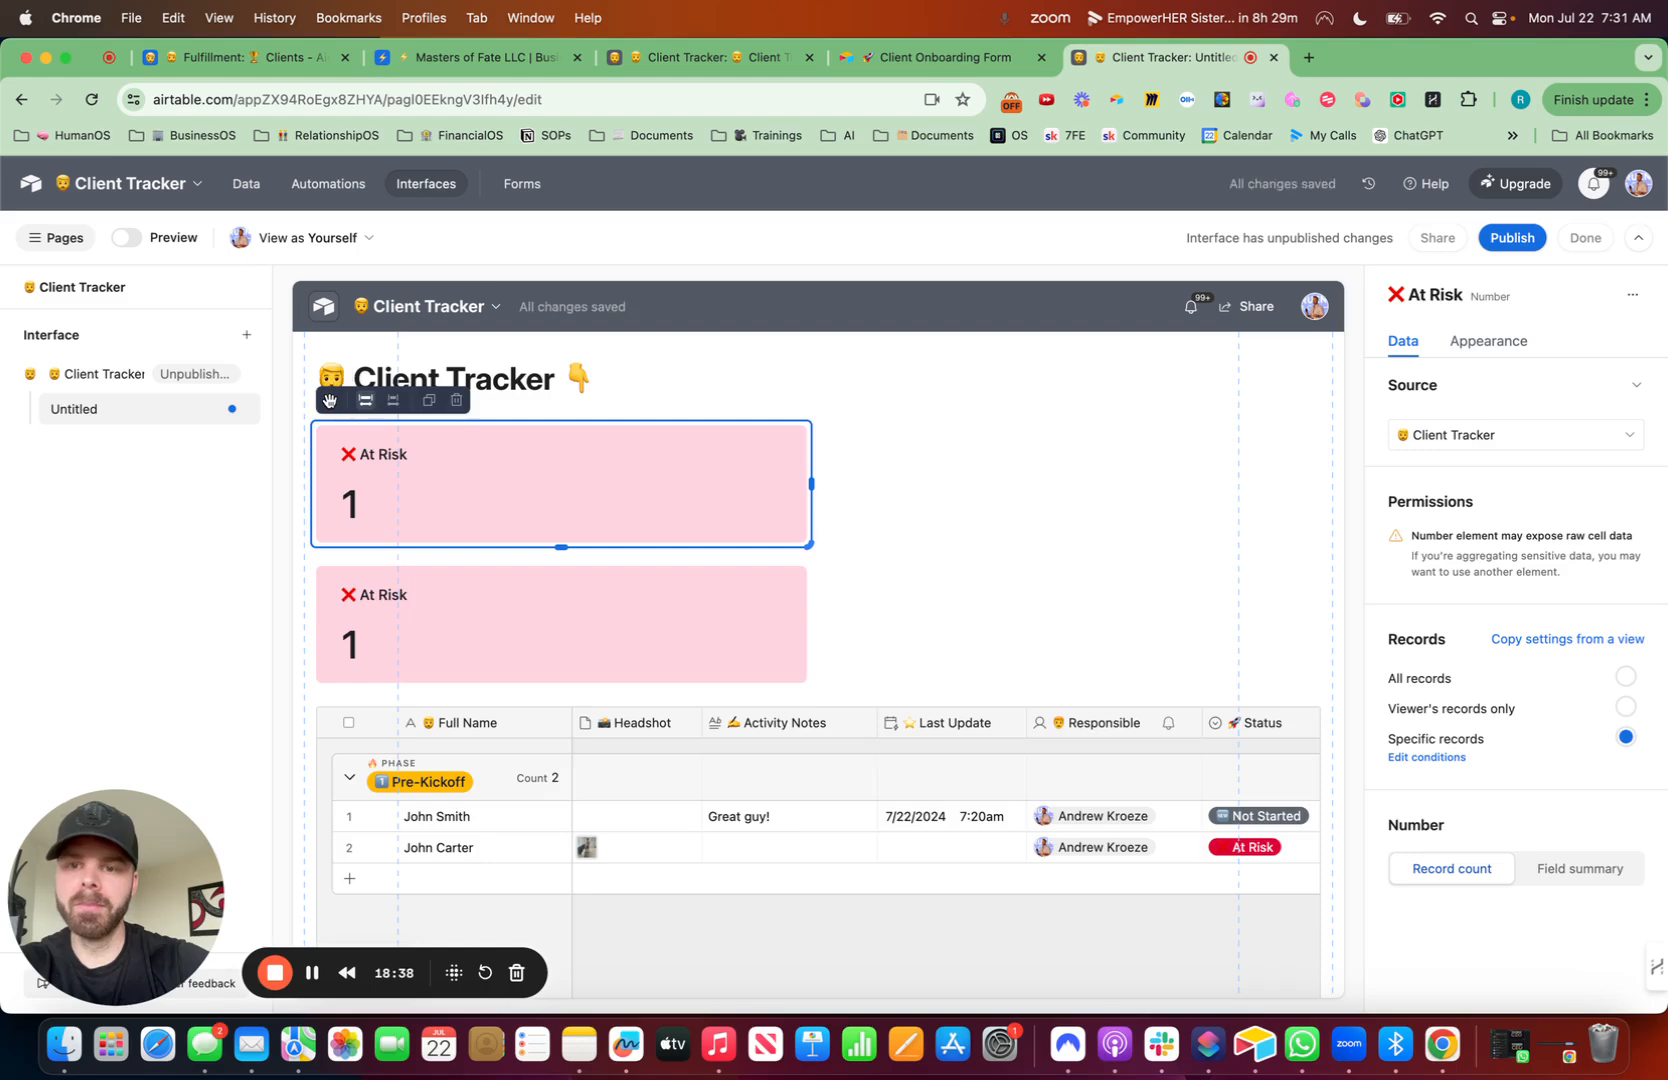
click(1437, 757)
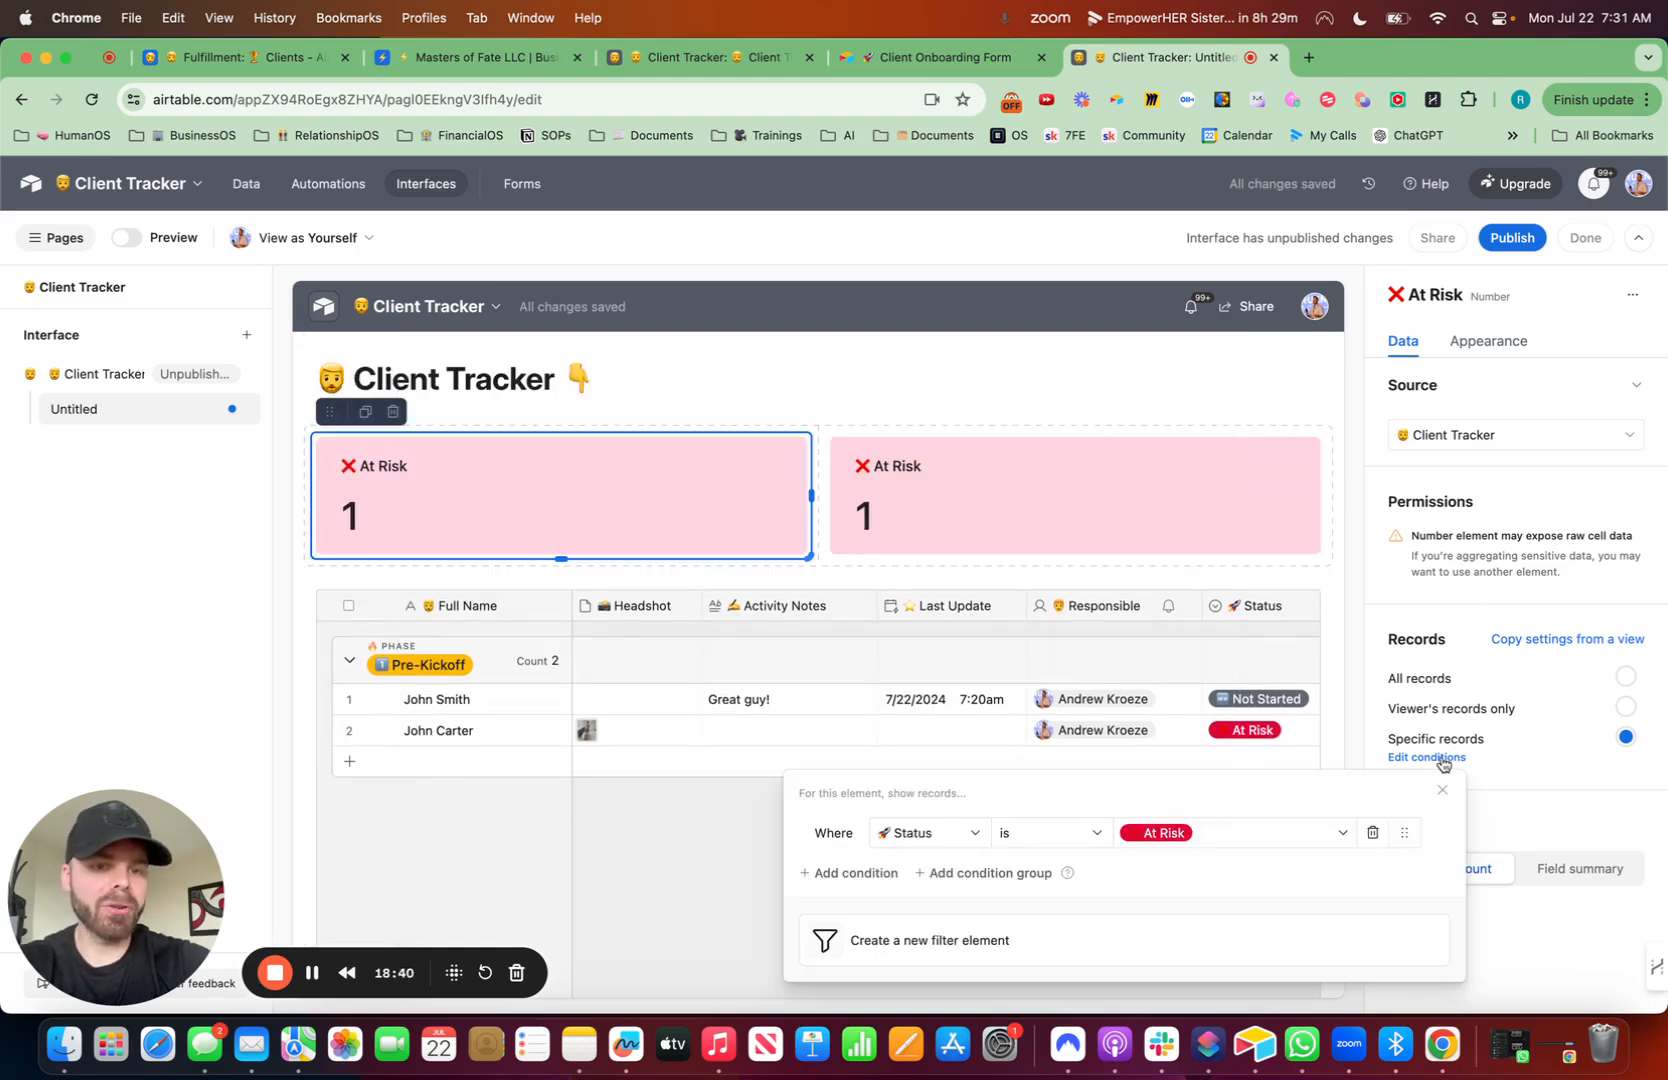
click(1206, 845)
click(1185, 755)
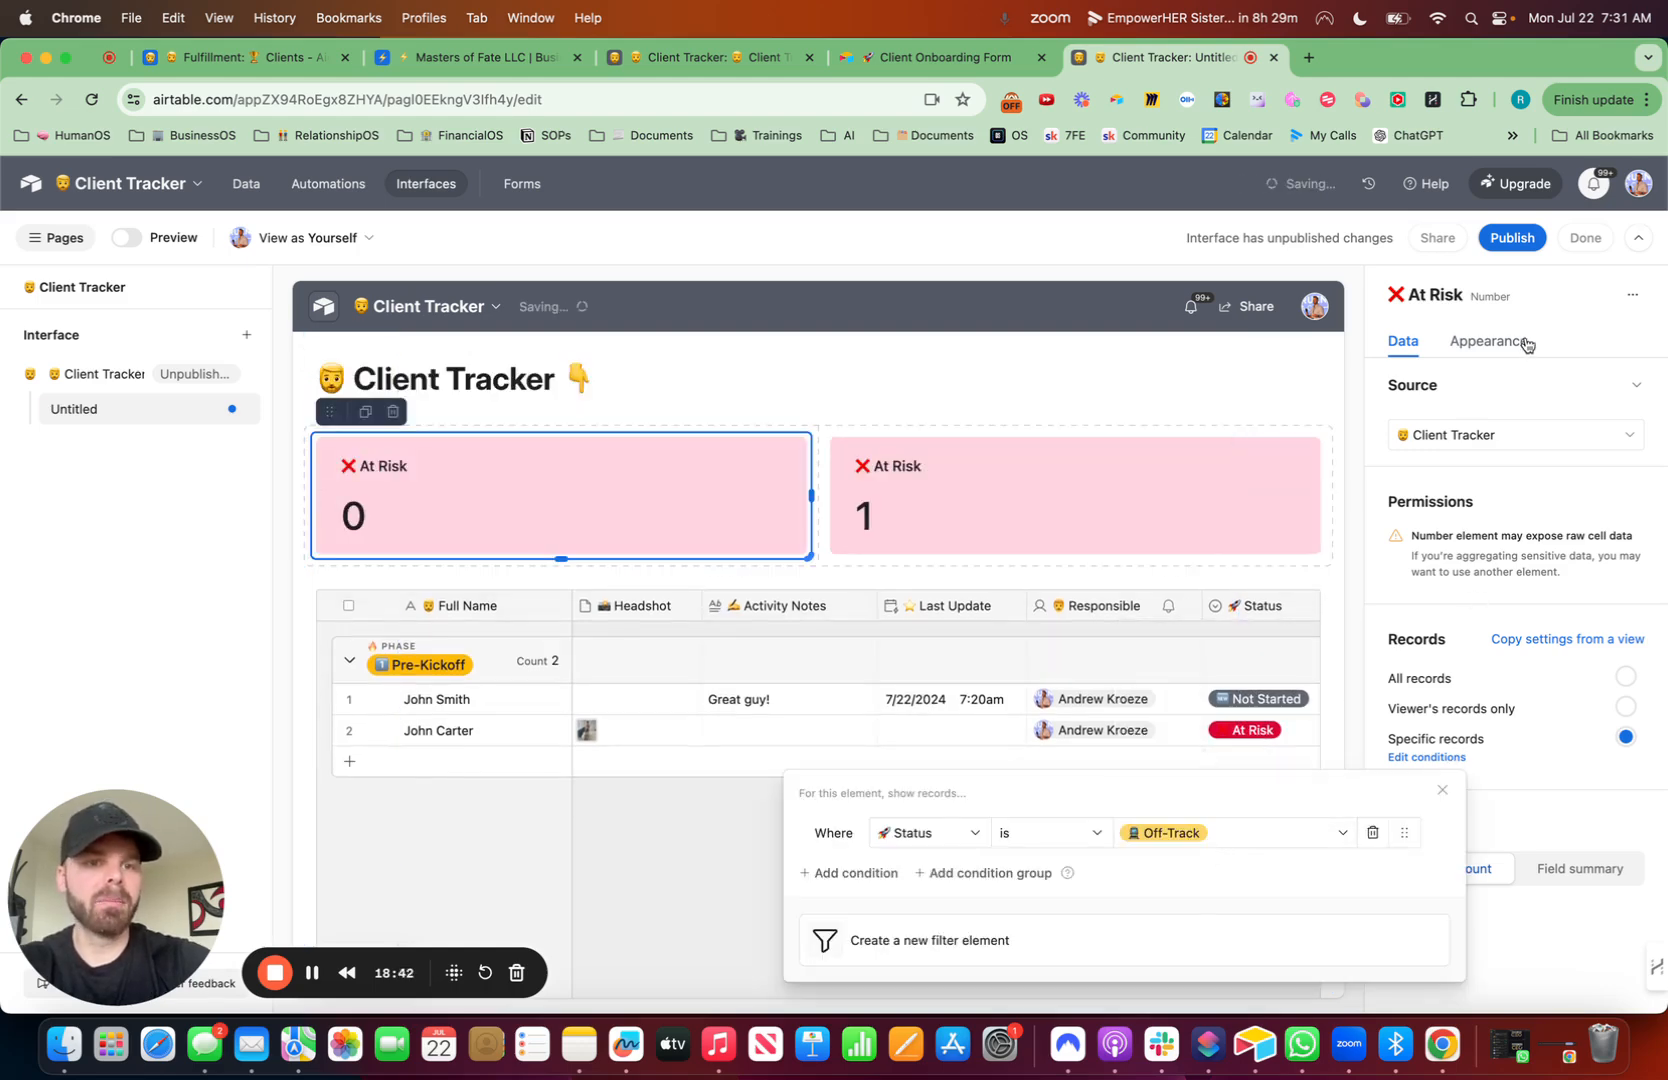
- Title the duplicated number element with a train emoji and 'Off Track', and give it the Light yellow color
click(1490, 342)
drag(1576, 611, 1433, 618)
key(ctrl+super+space)
text(trea)
key(BackSpace)
key(BackSpace)
text(rain)
click(1368, 690)
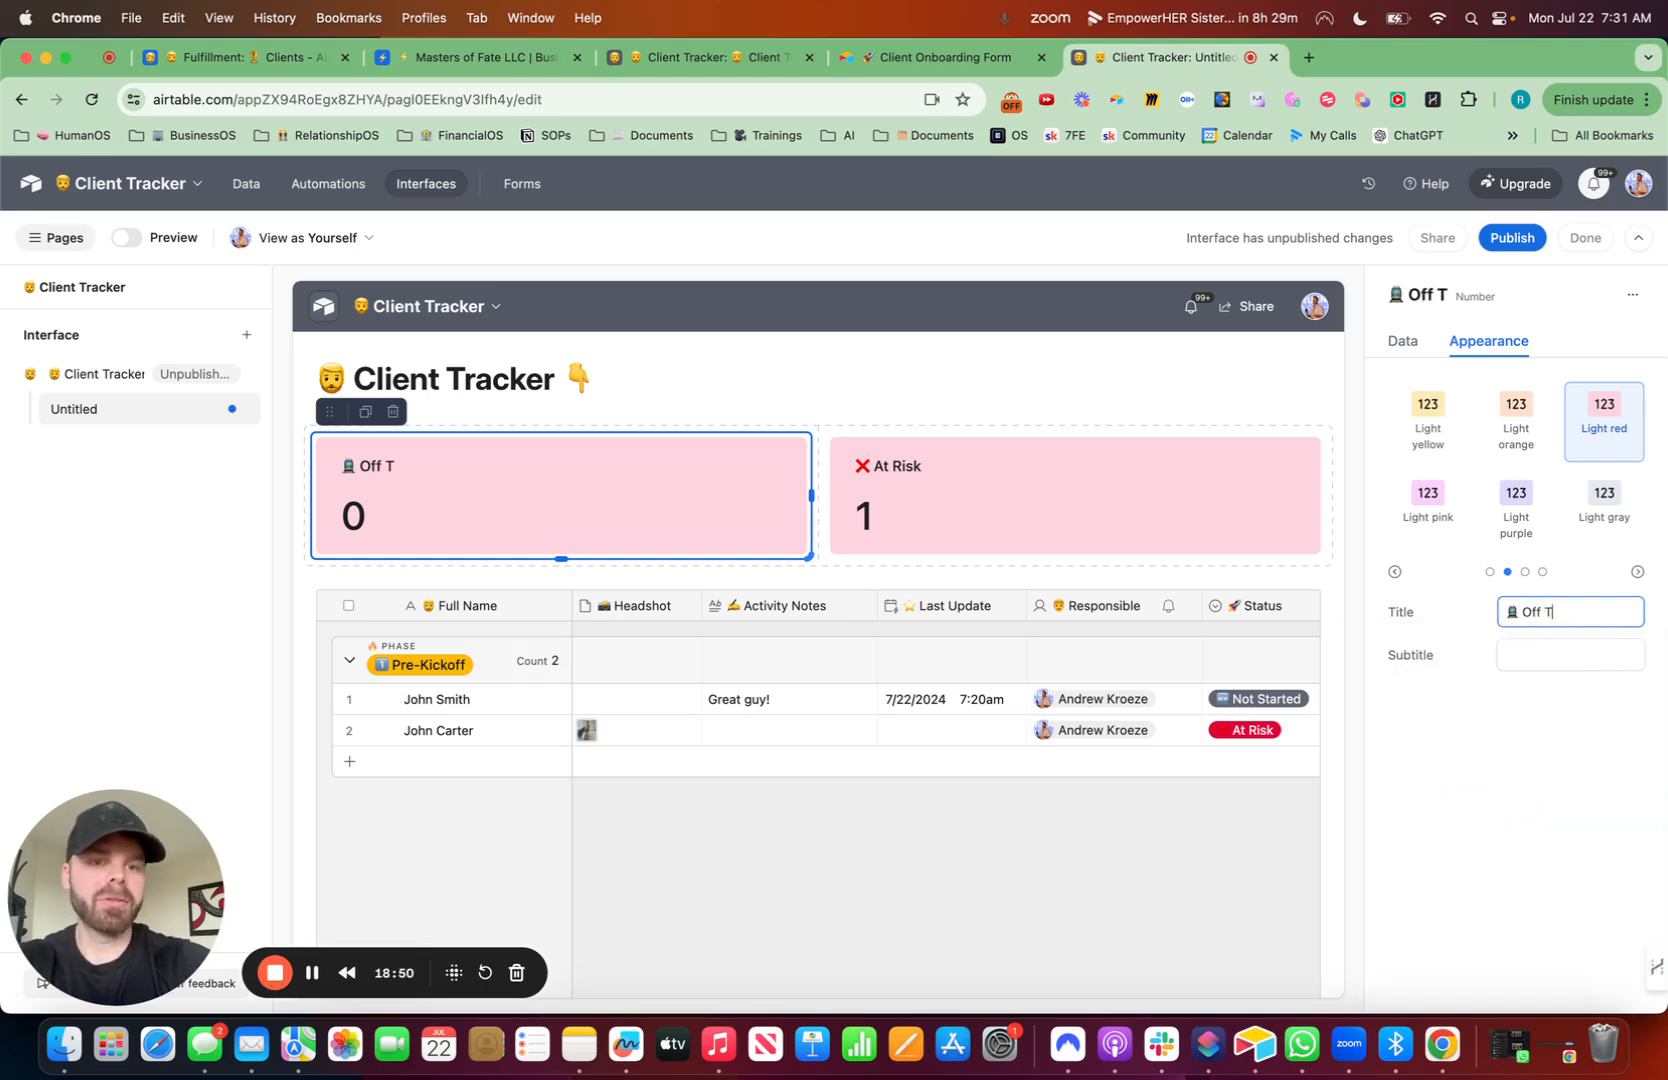
click(1427, 415)
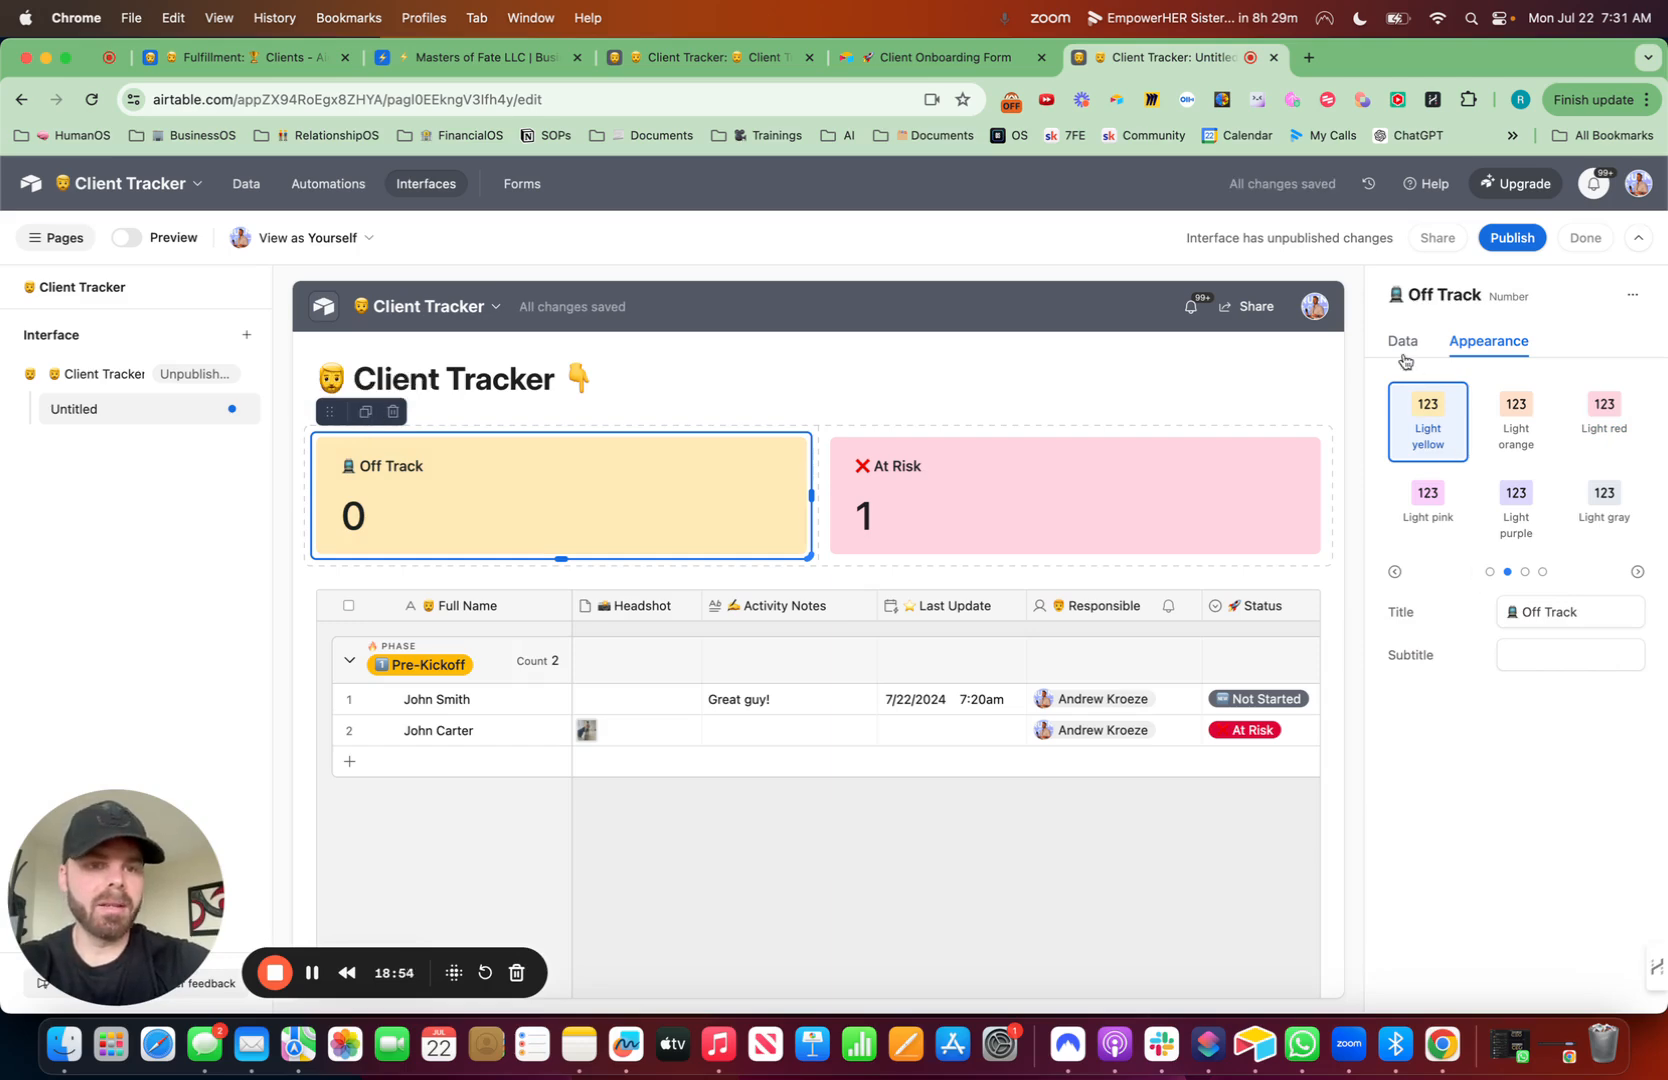
- Duplicate the Off Track number element and place the copy first in the row of counters
click(1403, 345)
click(1427, 757)
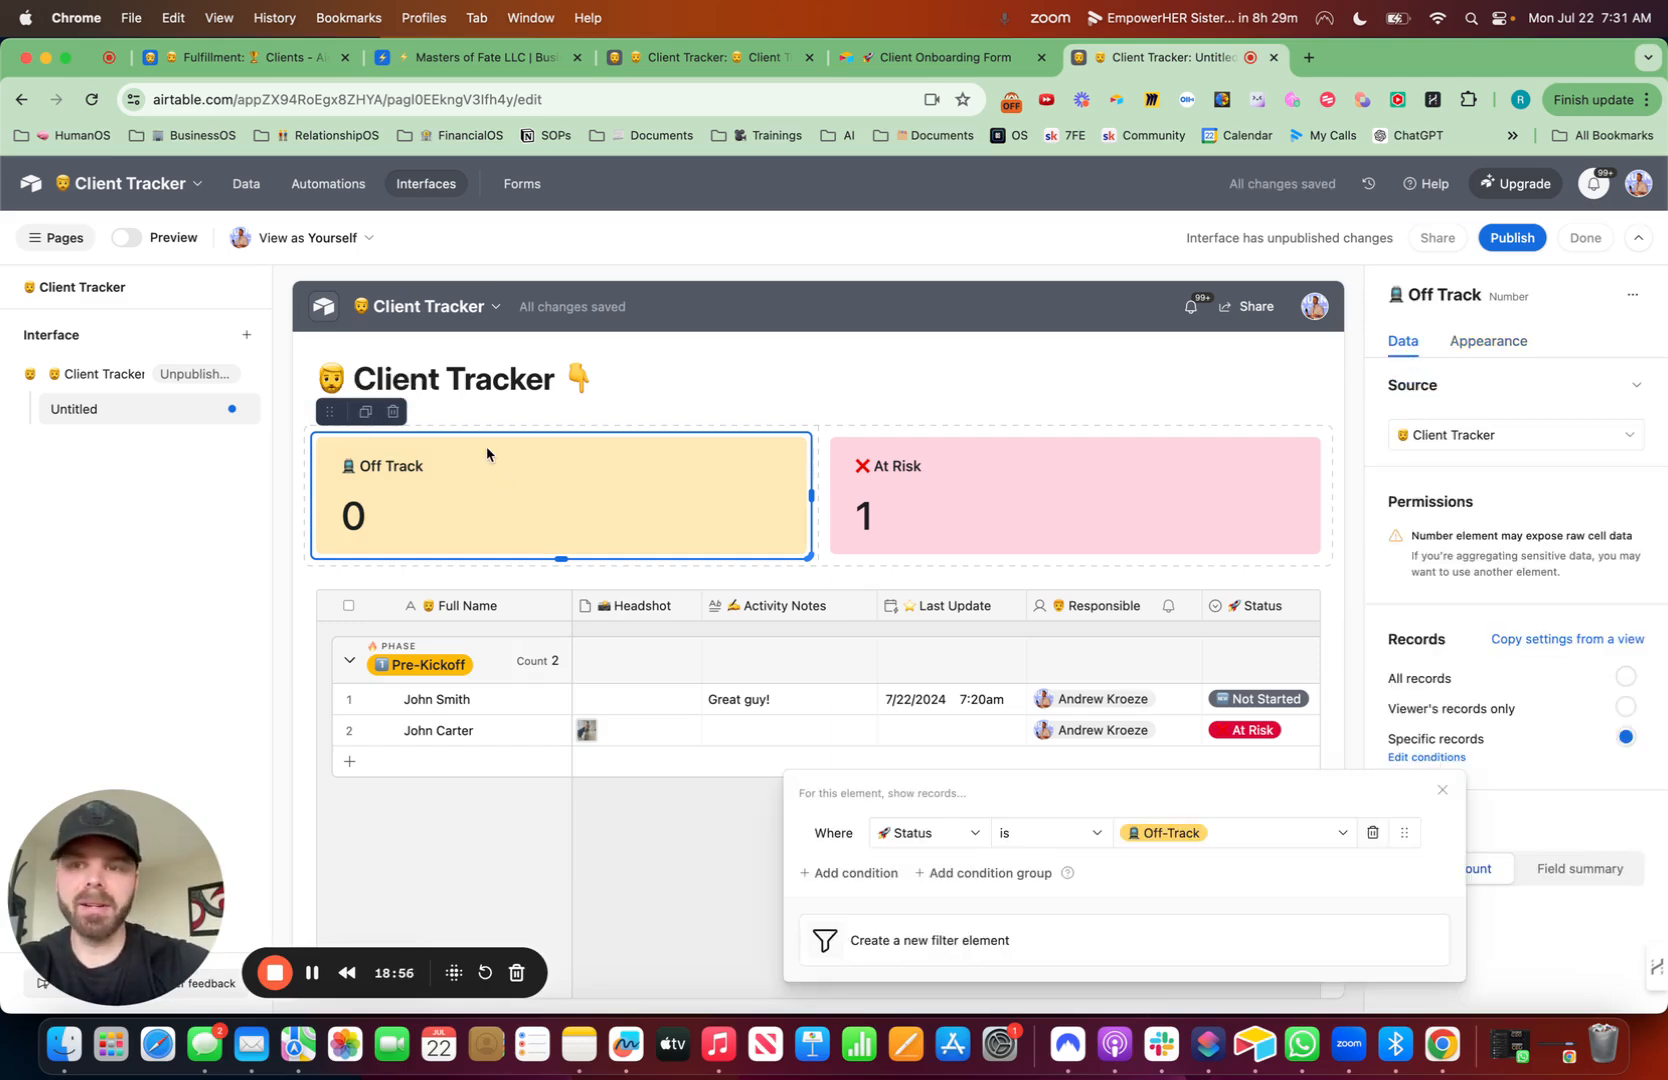
click(365, 413)
drag(329, 411, 320, 503)
- Title the copy '🚀 On Track' and give it the Light green color
click(1508, 341)
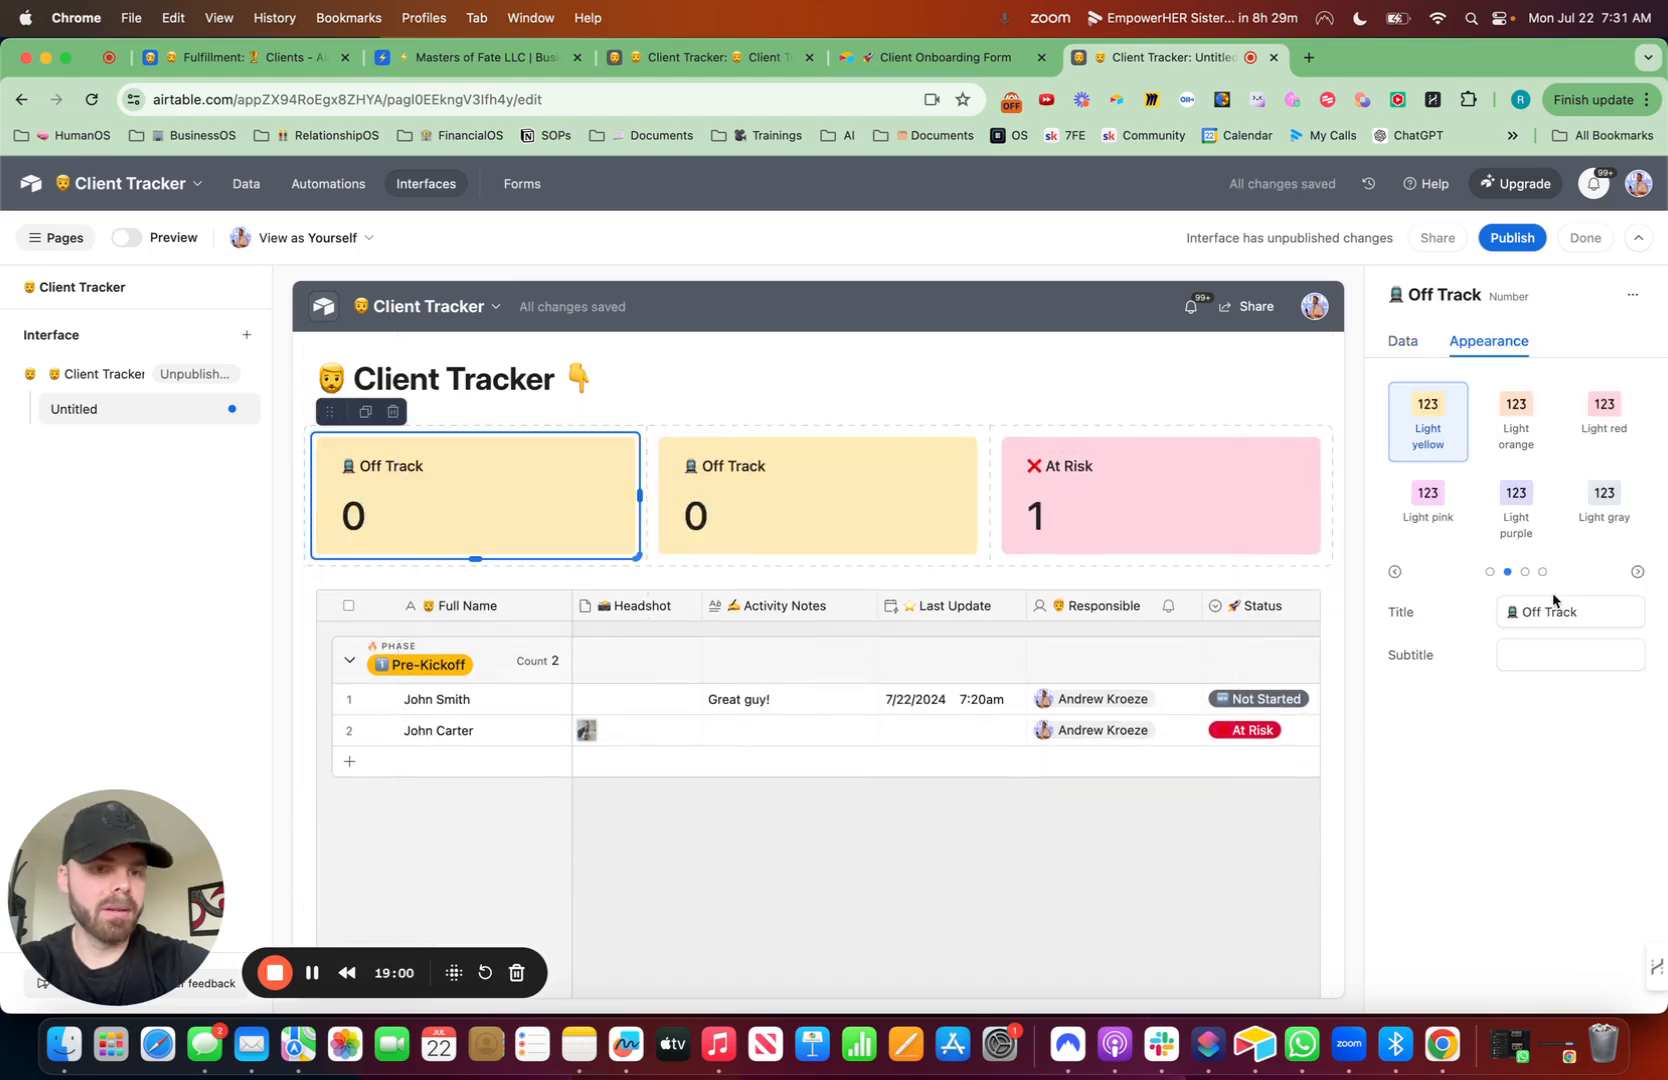
click(1601, 632)
drag(1582, 614, 1458, 618)
key(ctrl+super+space)
text(rocket)
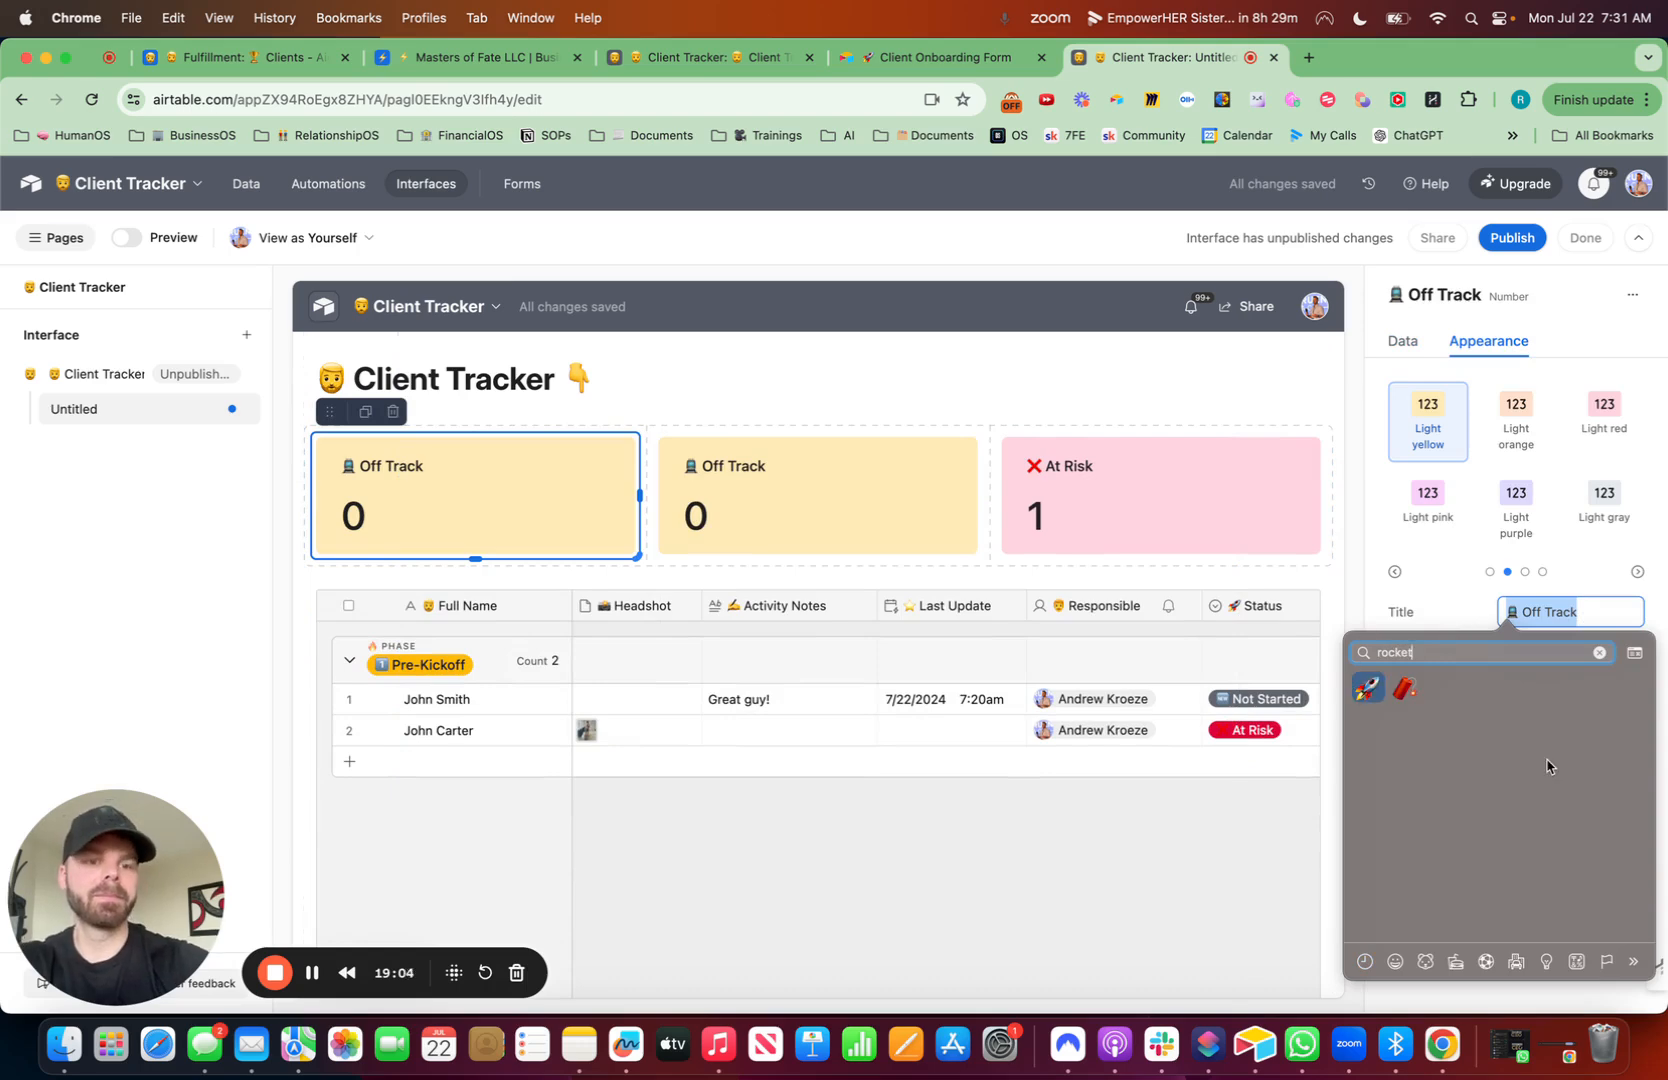
key(Return)
text(O)
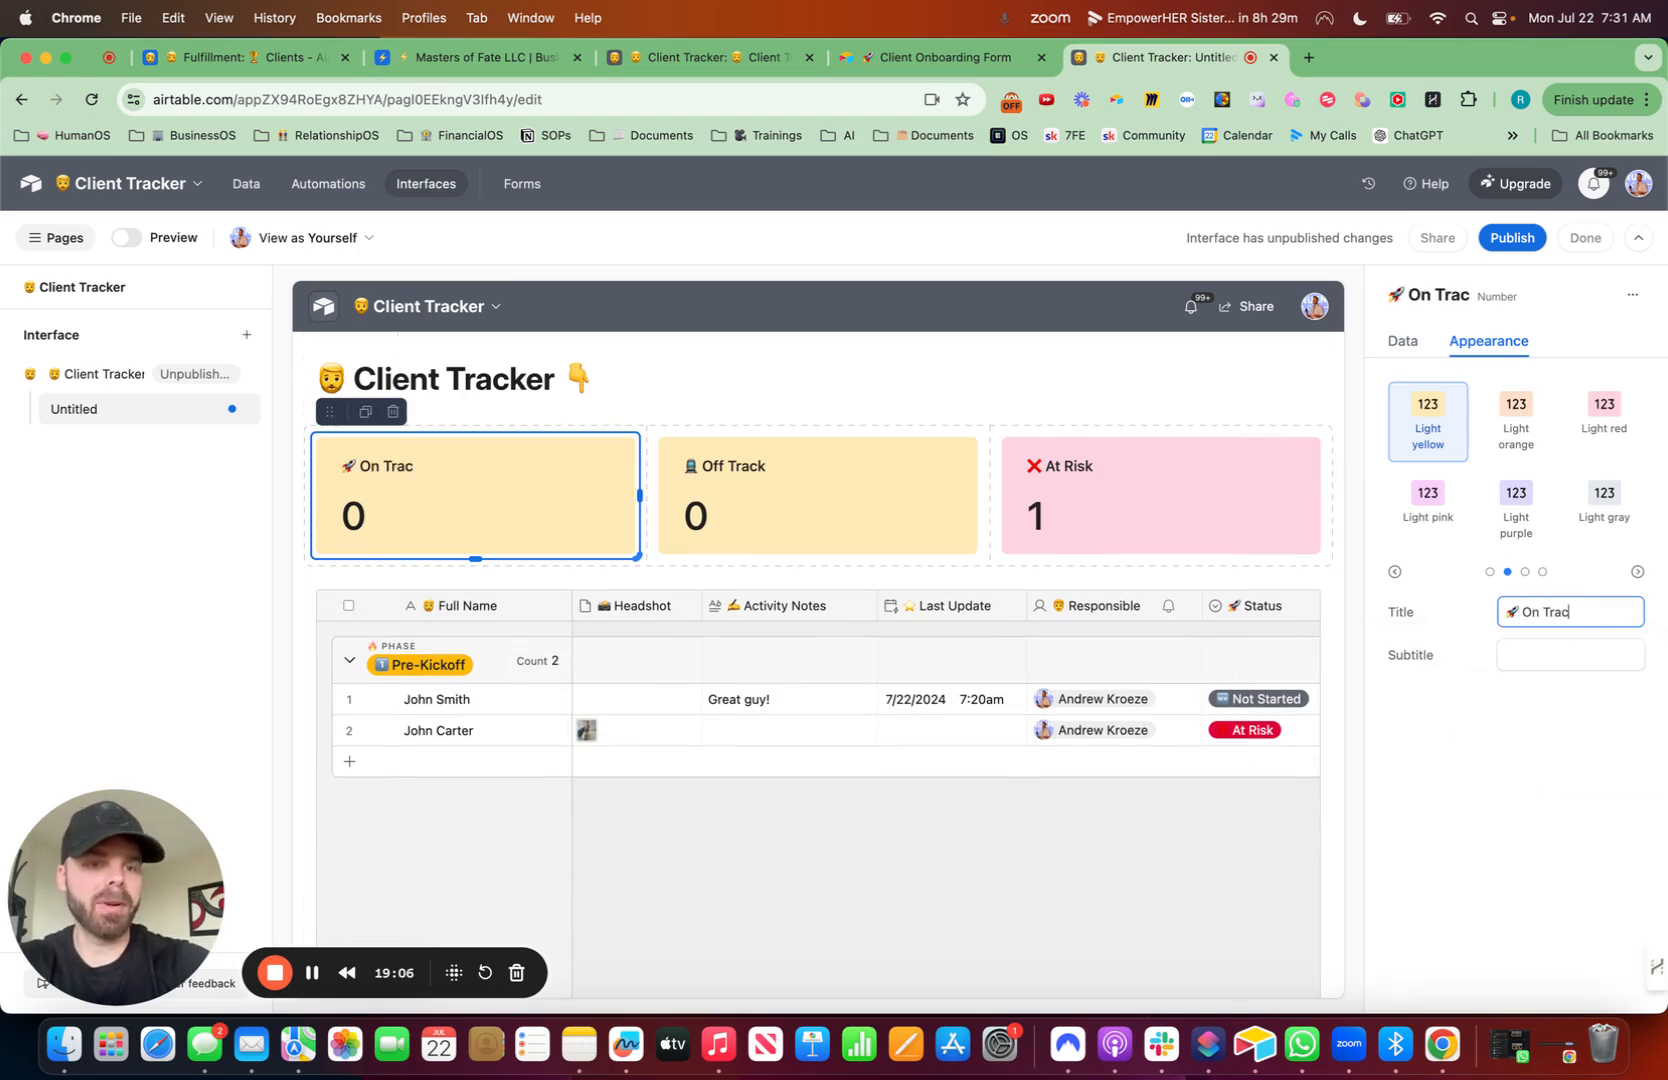
click(1525, 571)
click(1491, 540)
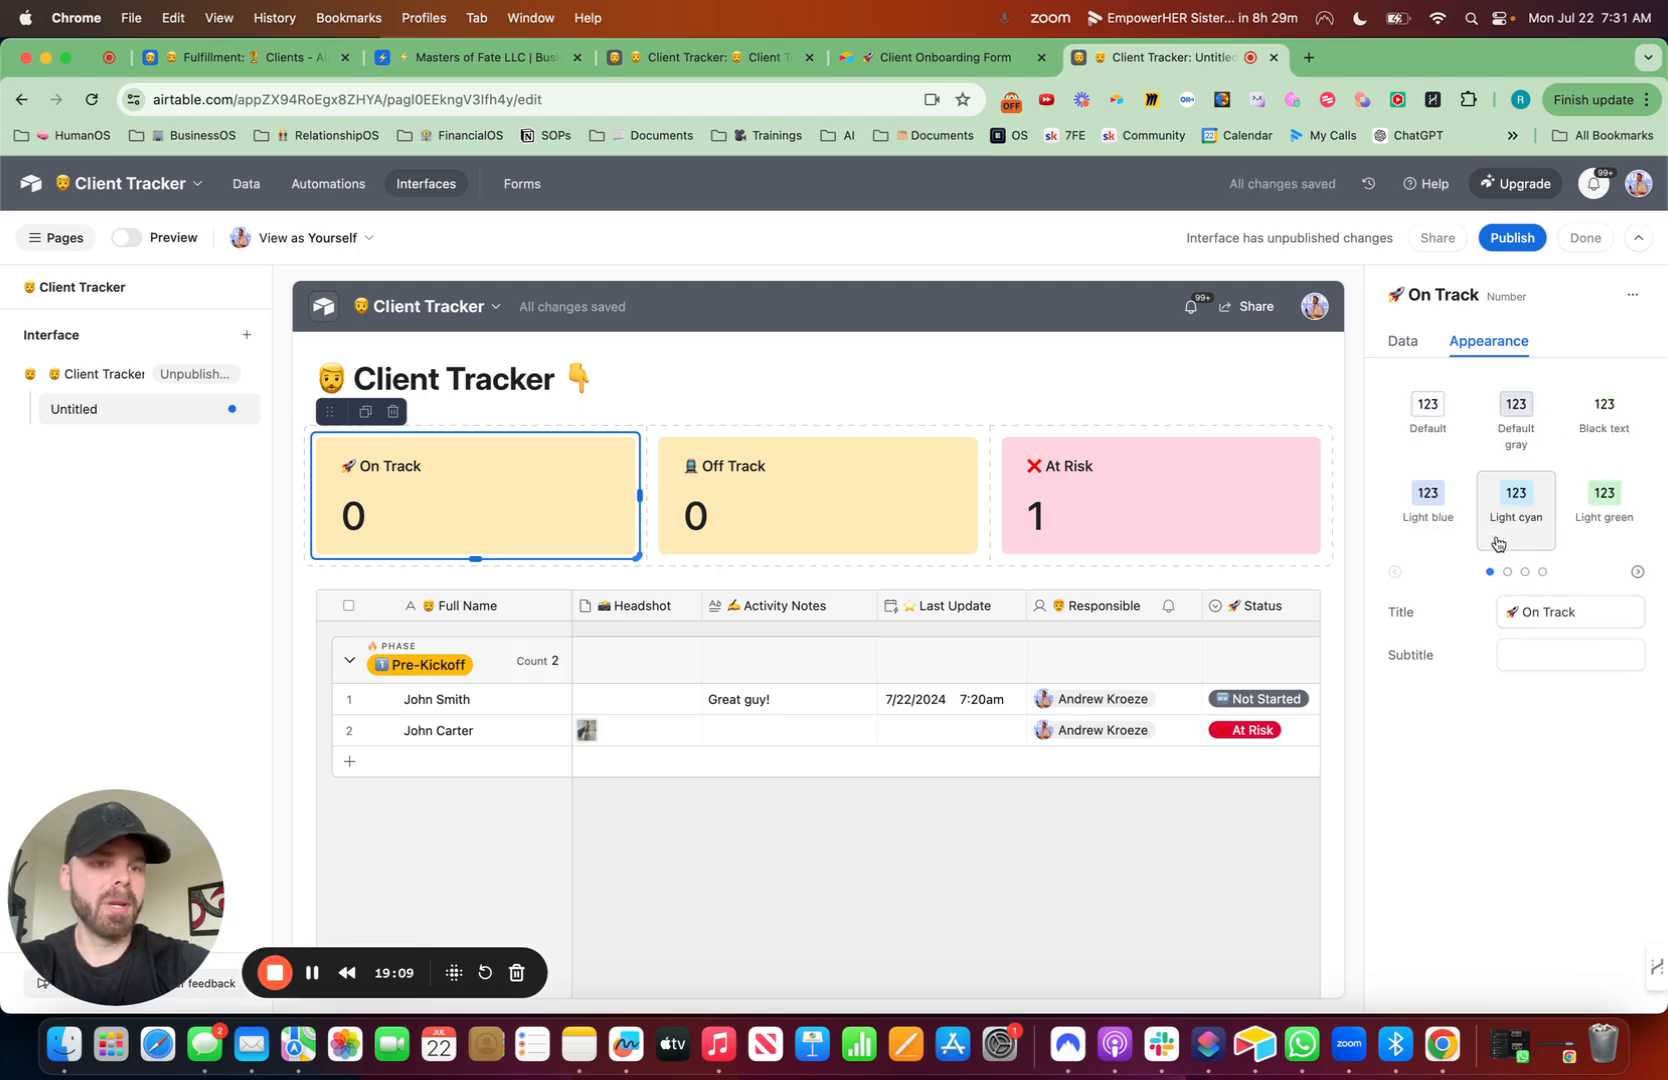
click(1602, 500)
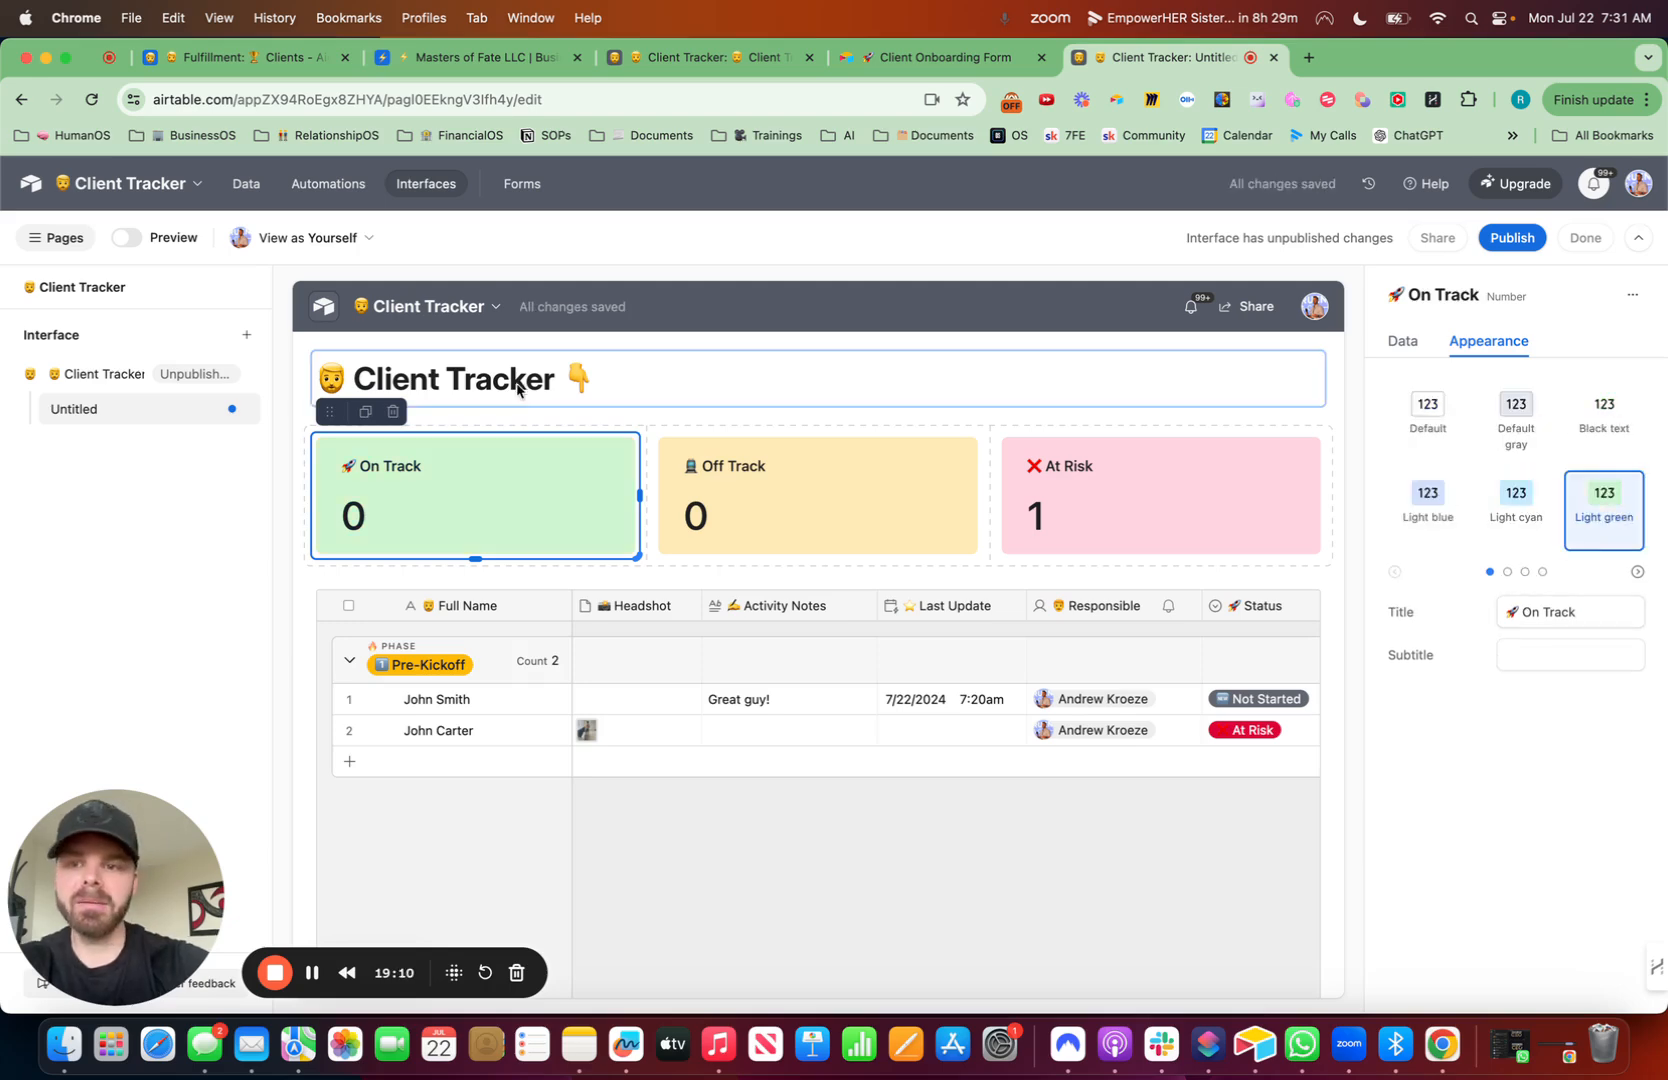
- Change the On Track element's filter to Status is On-Track
click(1400, 343)
click(1450, 758)
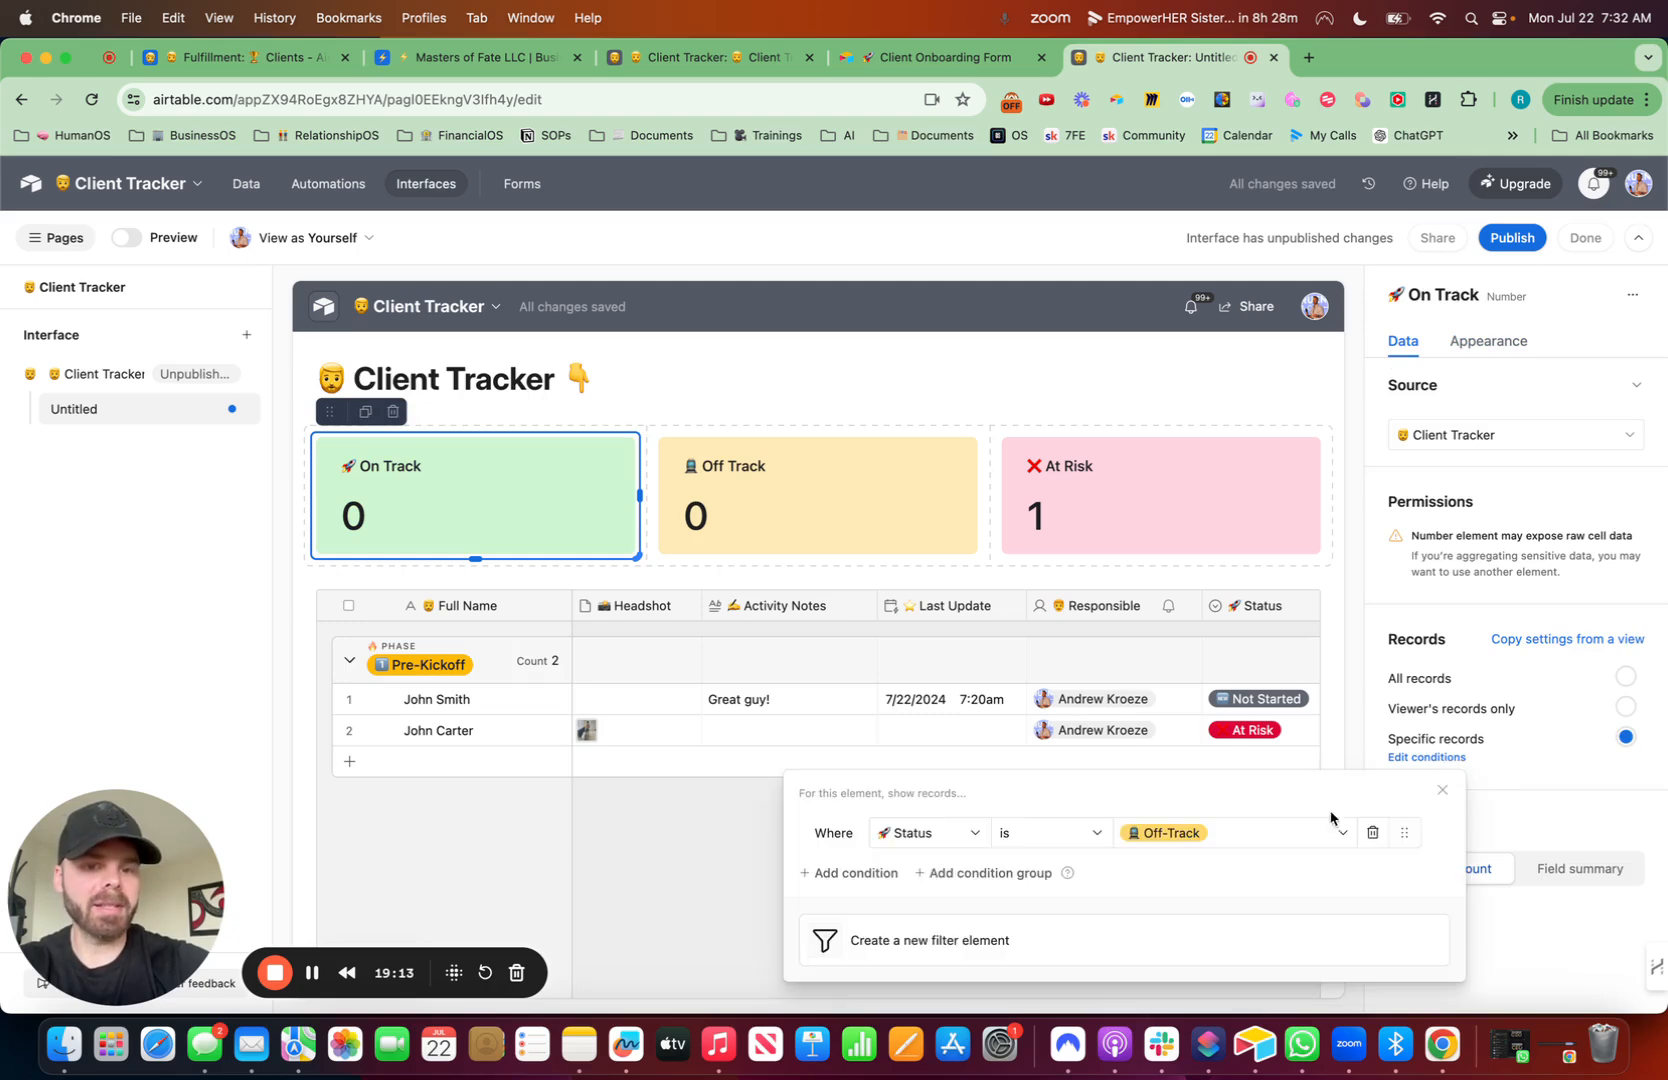
click(1234, 830)
click(1191, 792)
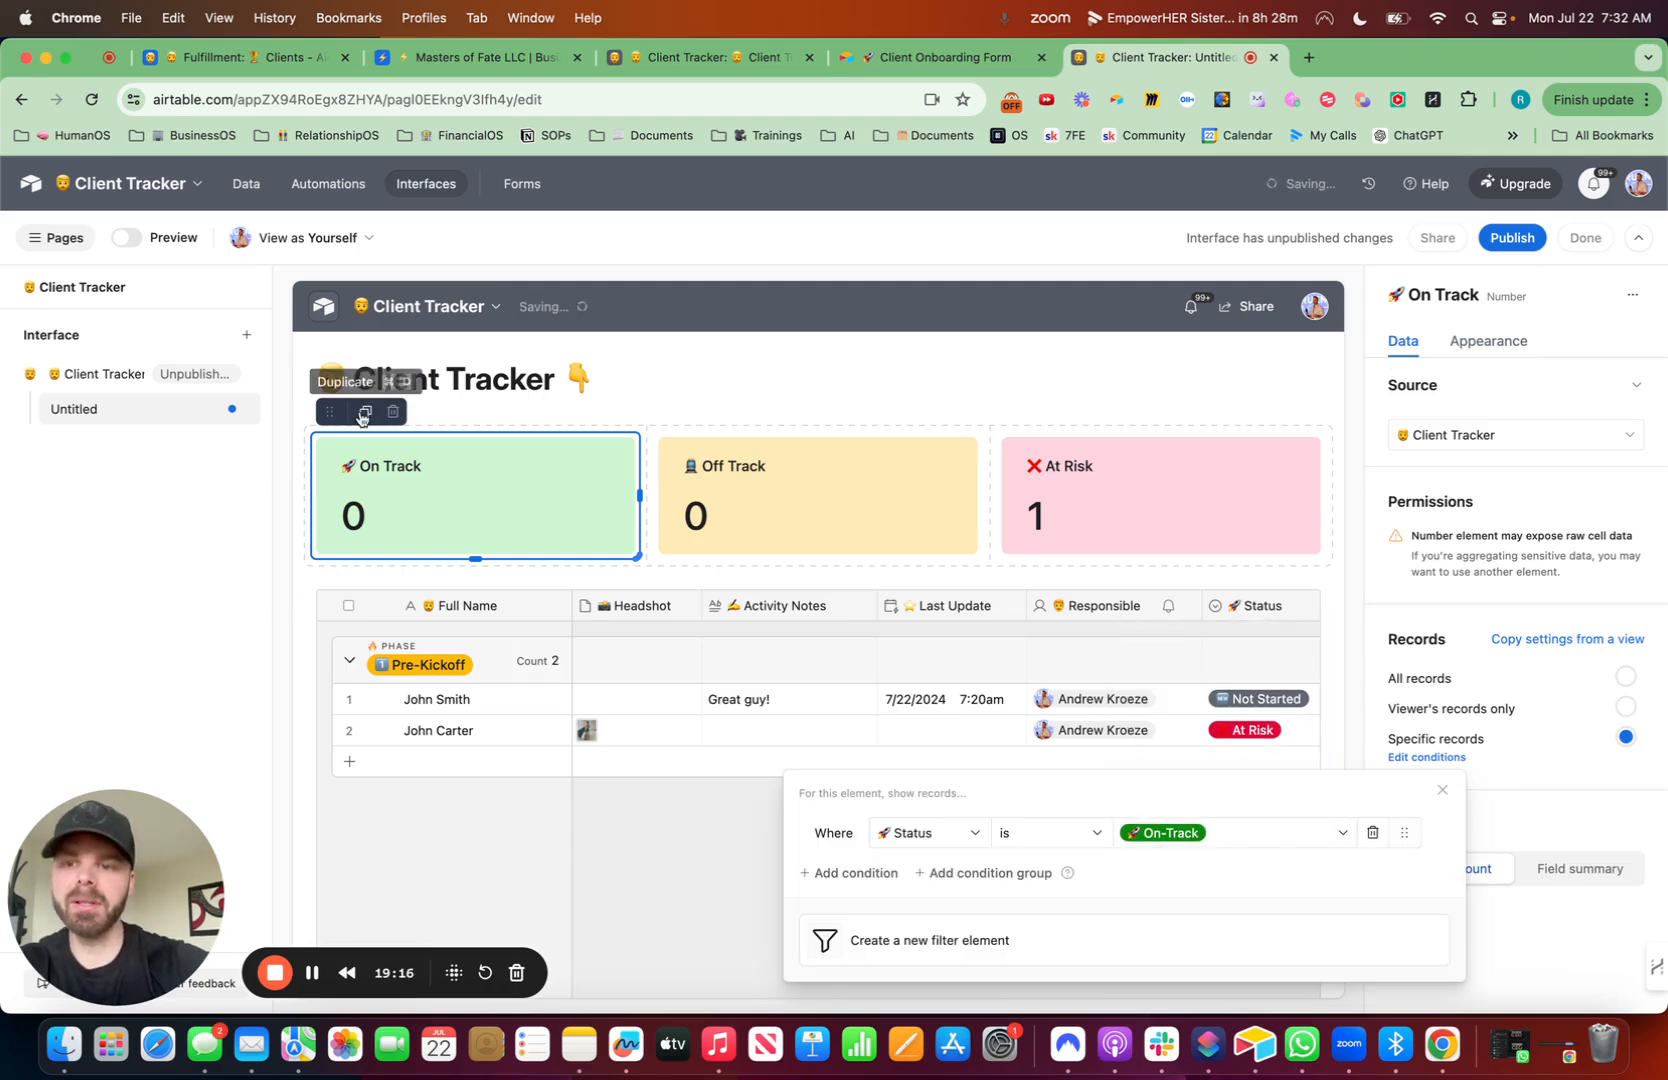
- Duplicate the On Track element to the front, title the copy with a man emoji and 'Total Clients', and color it Default gray
click(365, 411)
drag(322, 425, 370, 485)
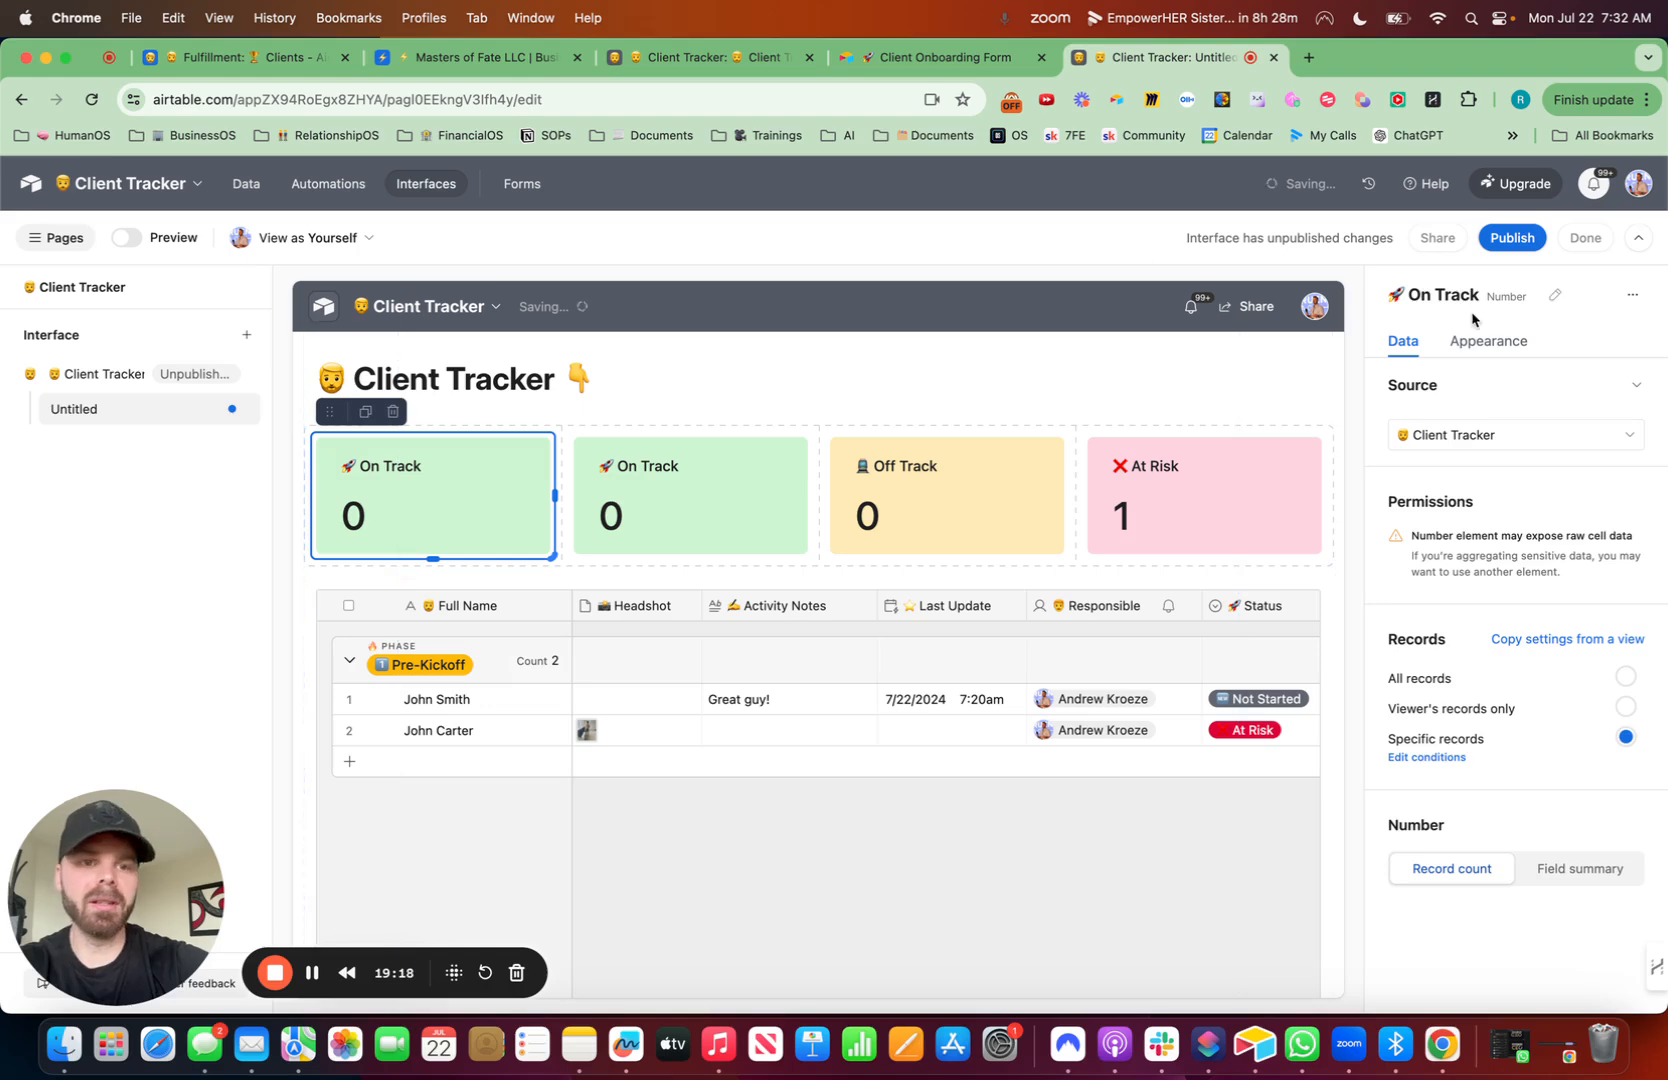
click(1500, 344)
drag(1587, 613, 1470, 619)
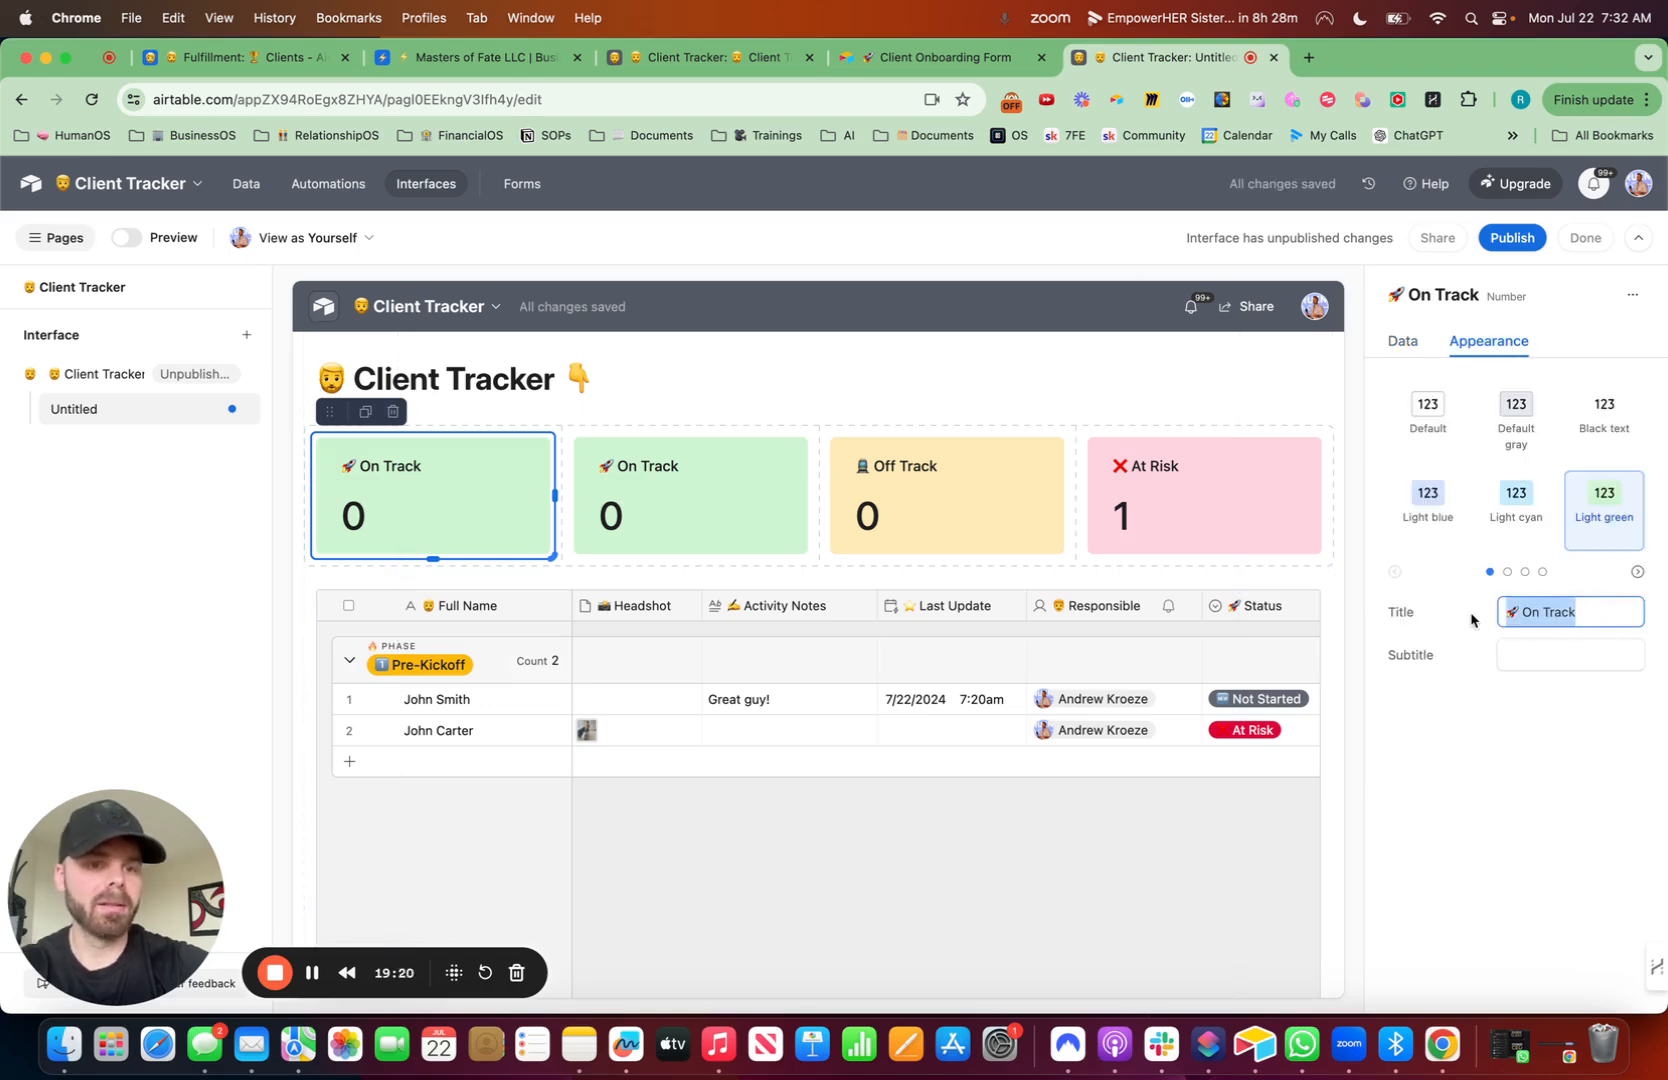
key(ctrl+super+space)
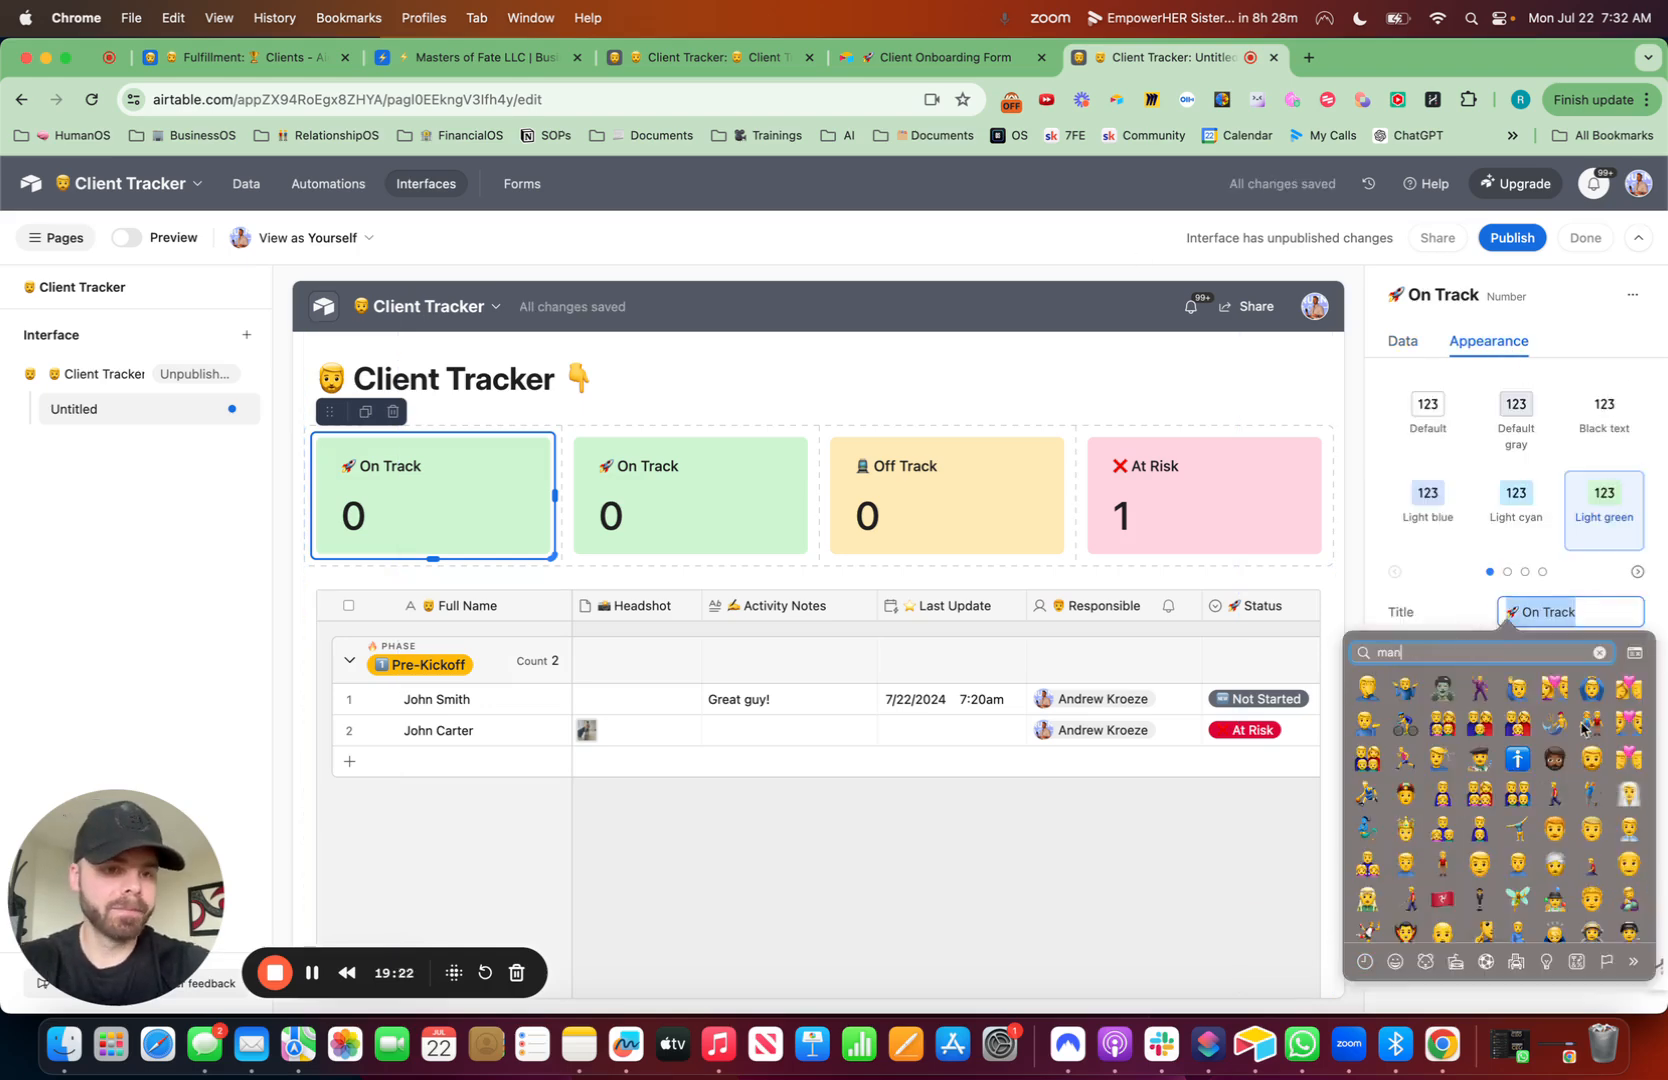
click(1591, 759)
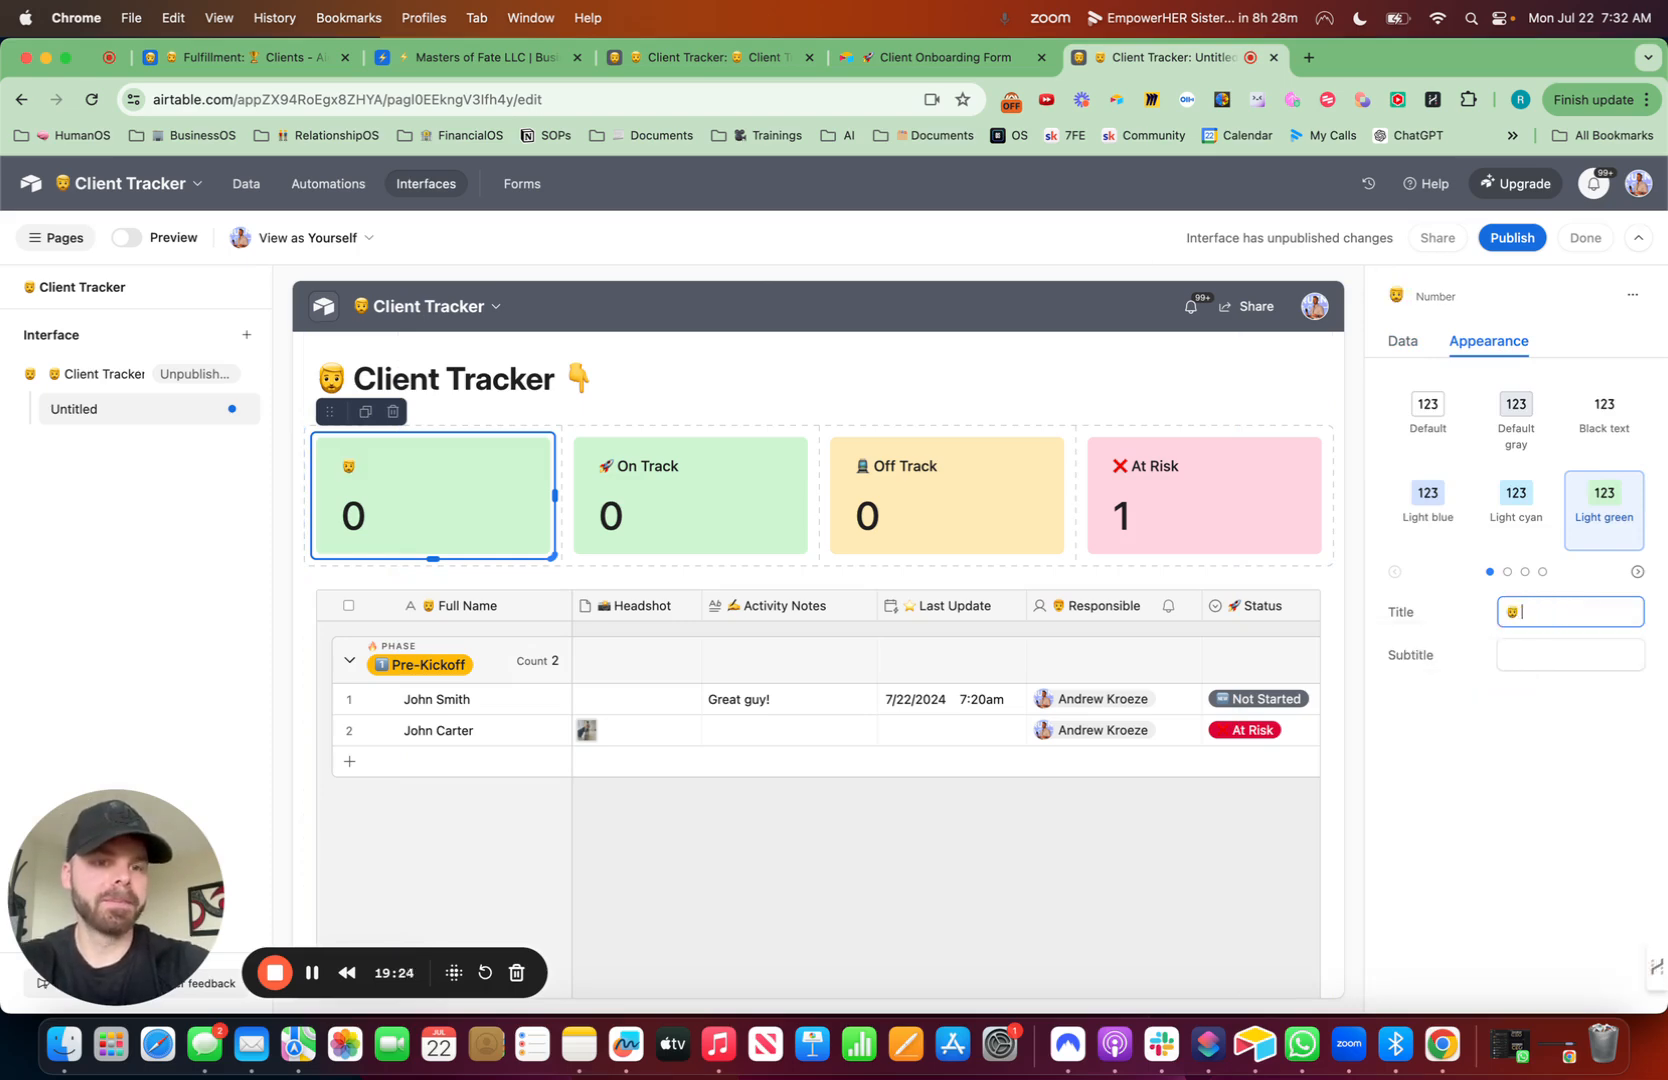
text(Total Clients)
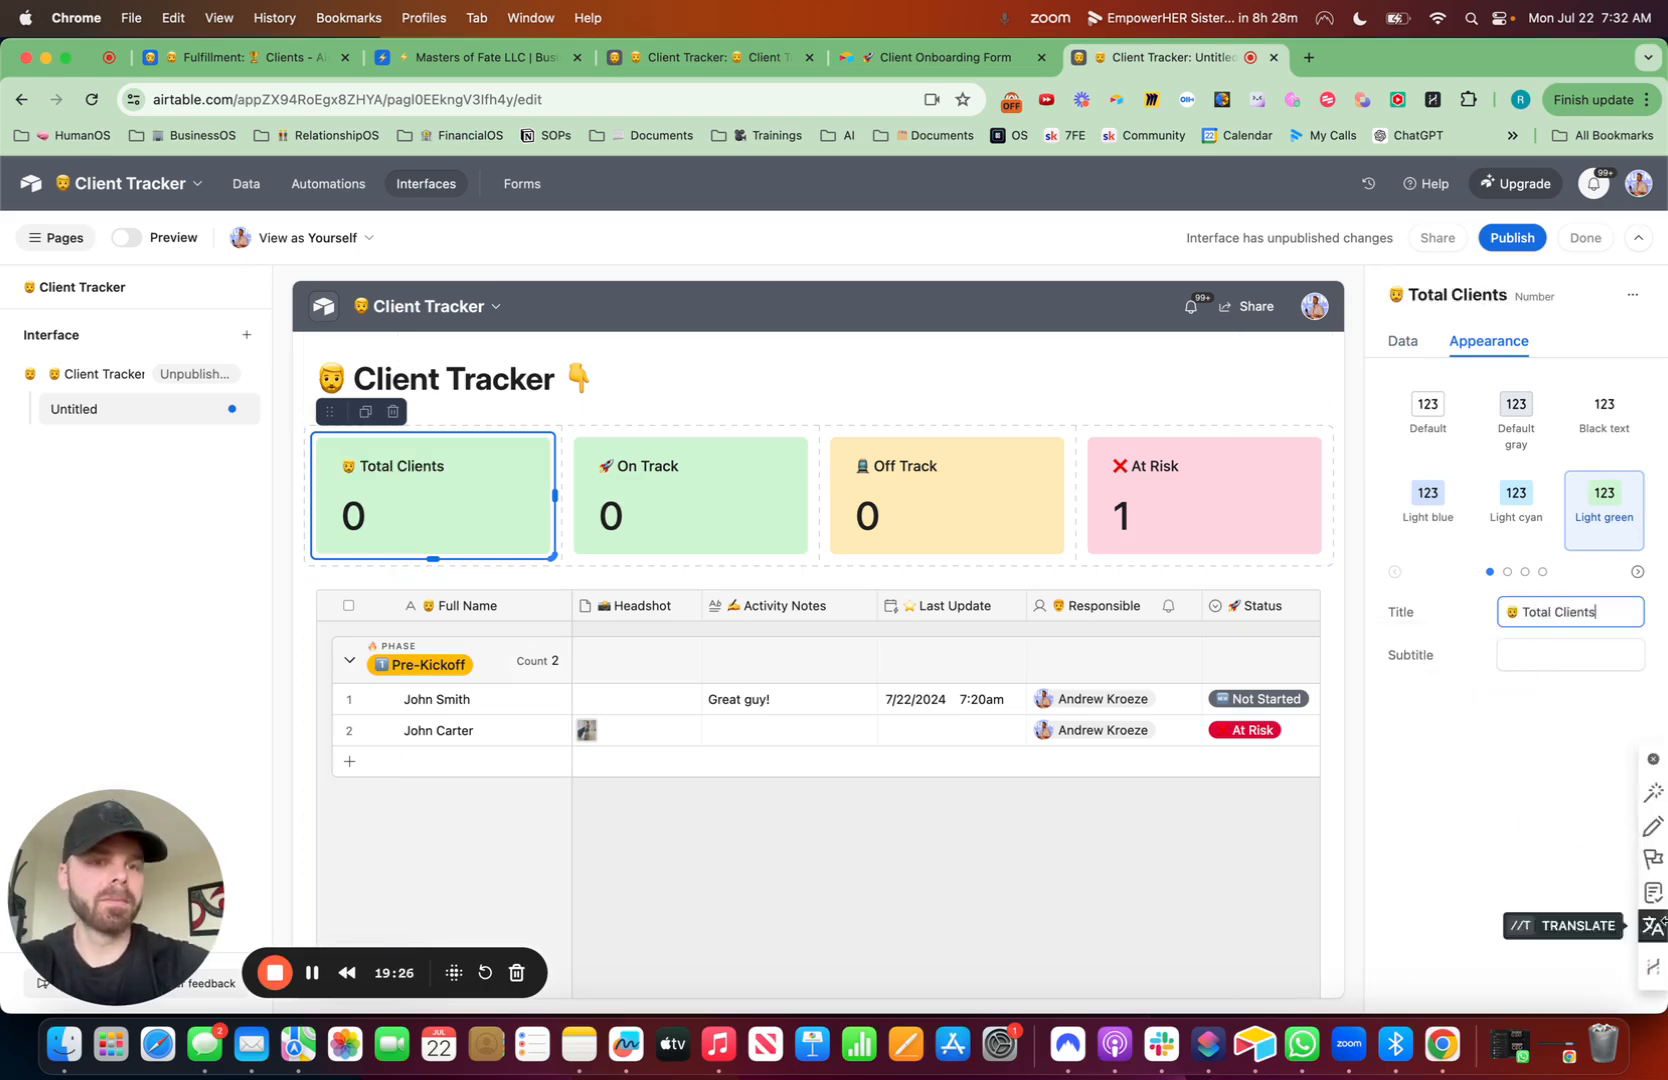
click(1516, 418)
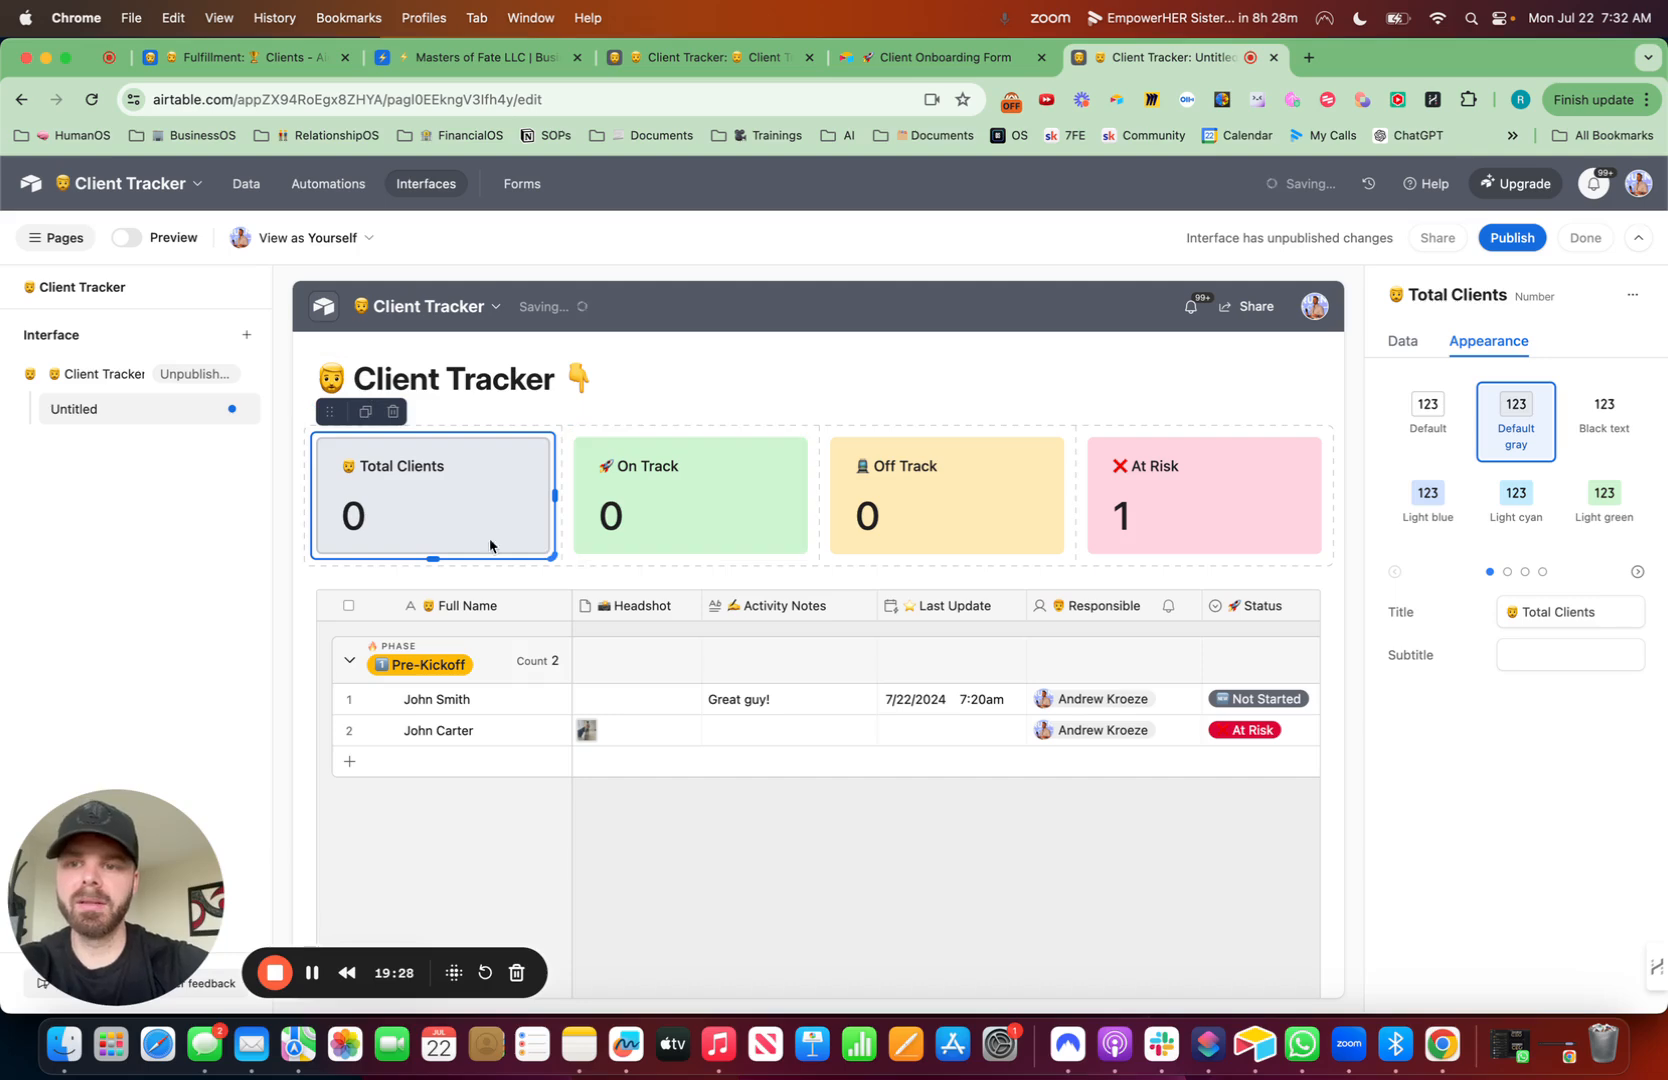
click(296, 423)
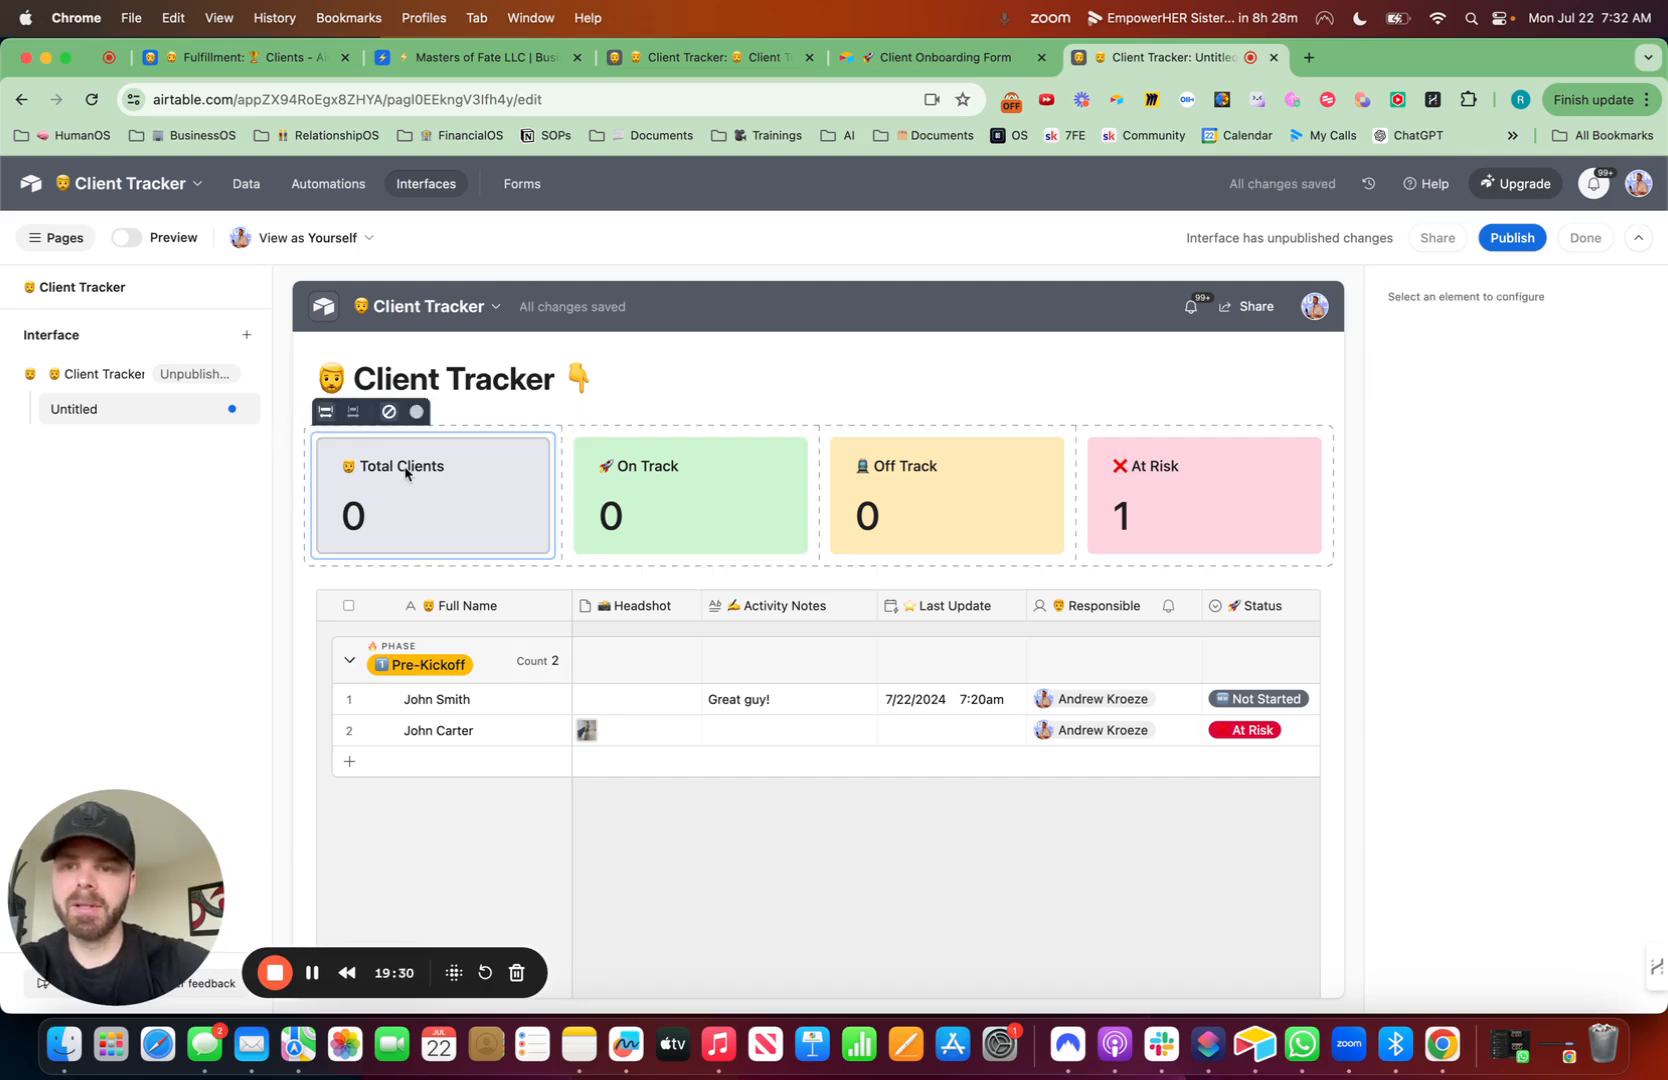
- Rename the interface page as 'Client Tracker' preceded by the man emoji
click(236, 416)
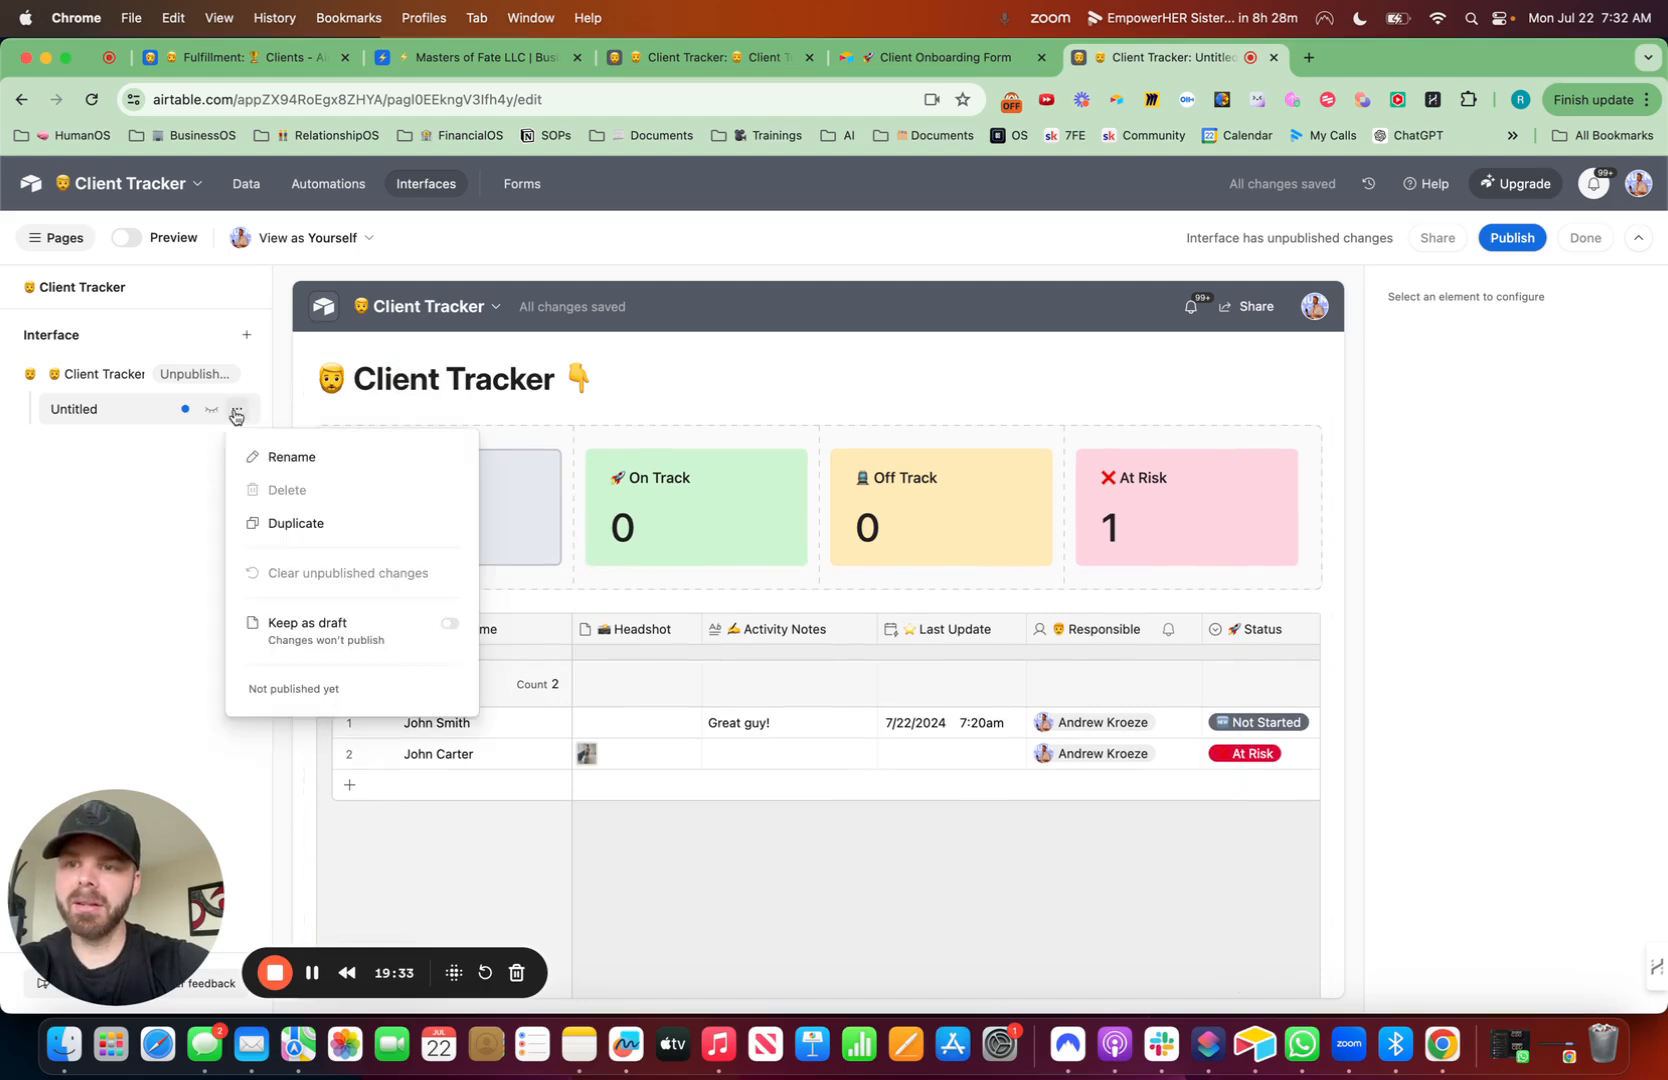
click(288, 457)
key(ctrl+super+space)
text(man)
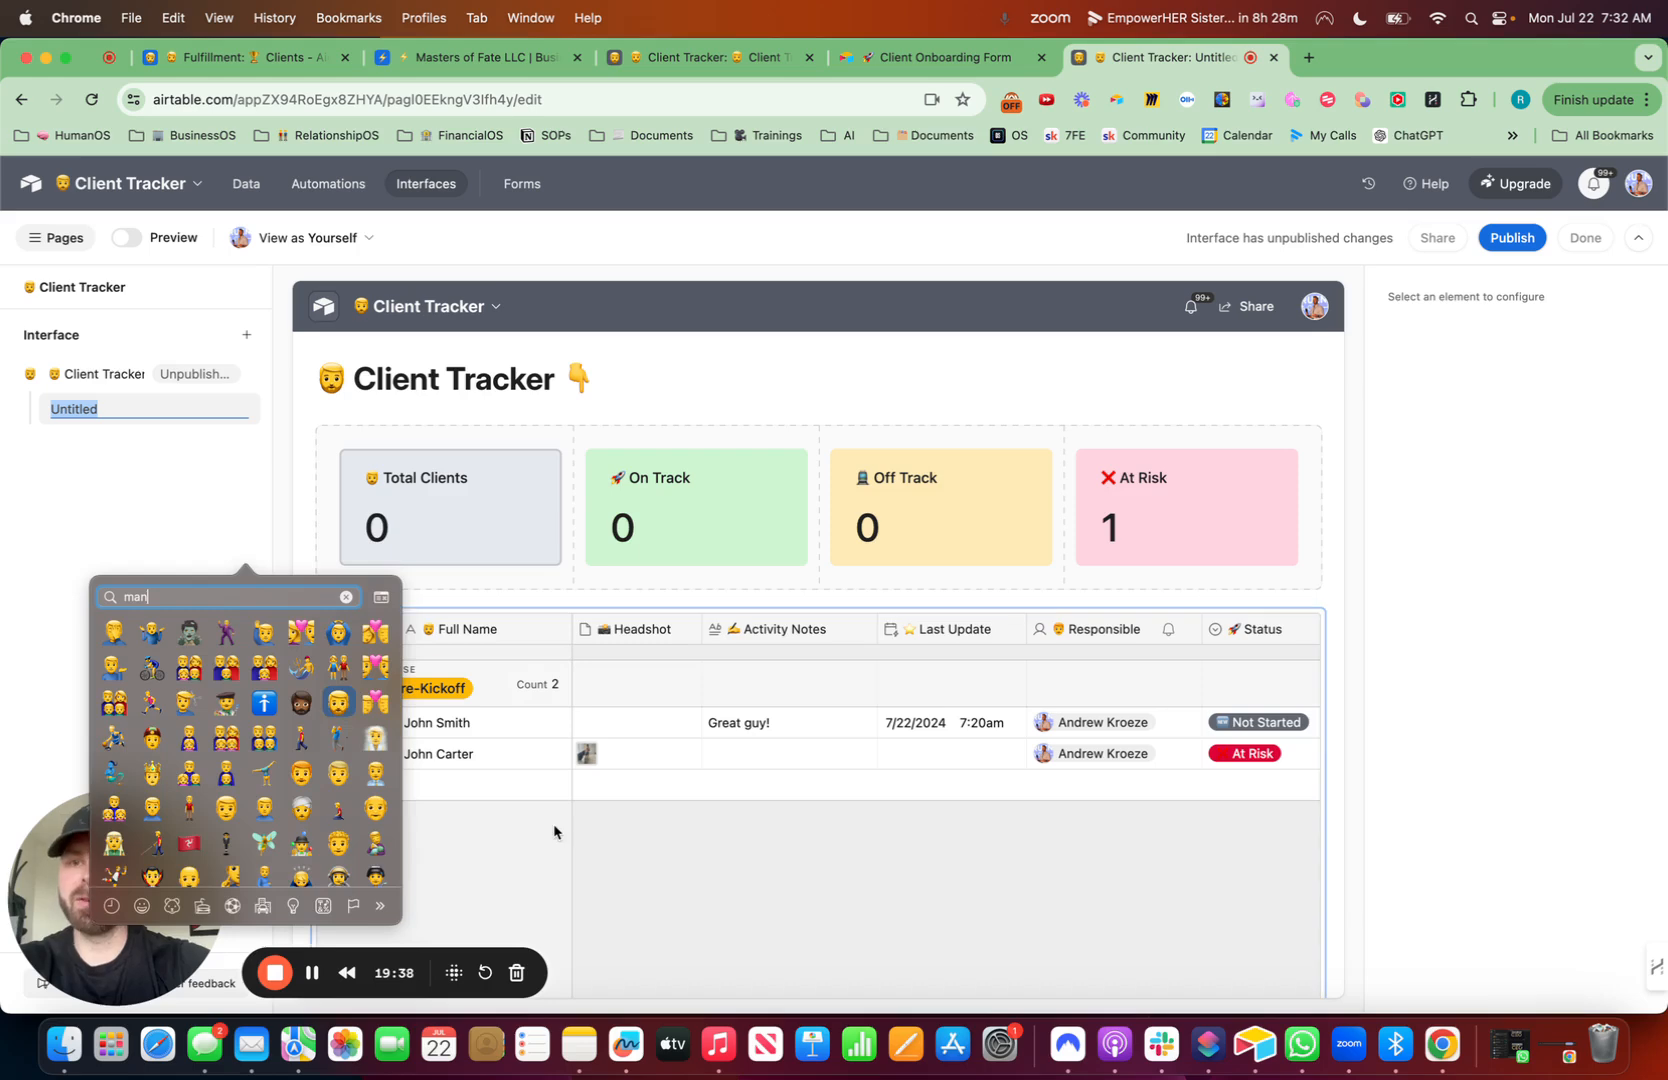
key(Escape)
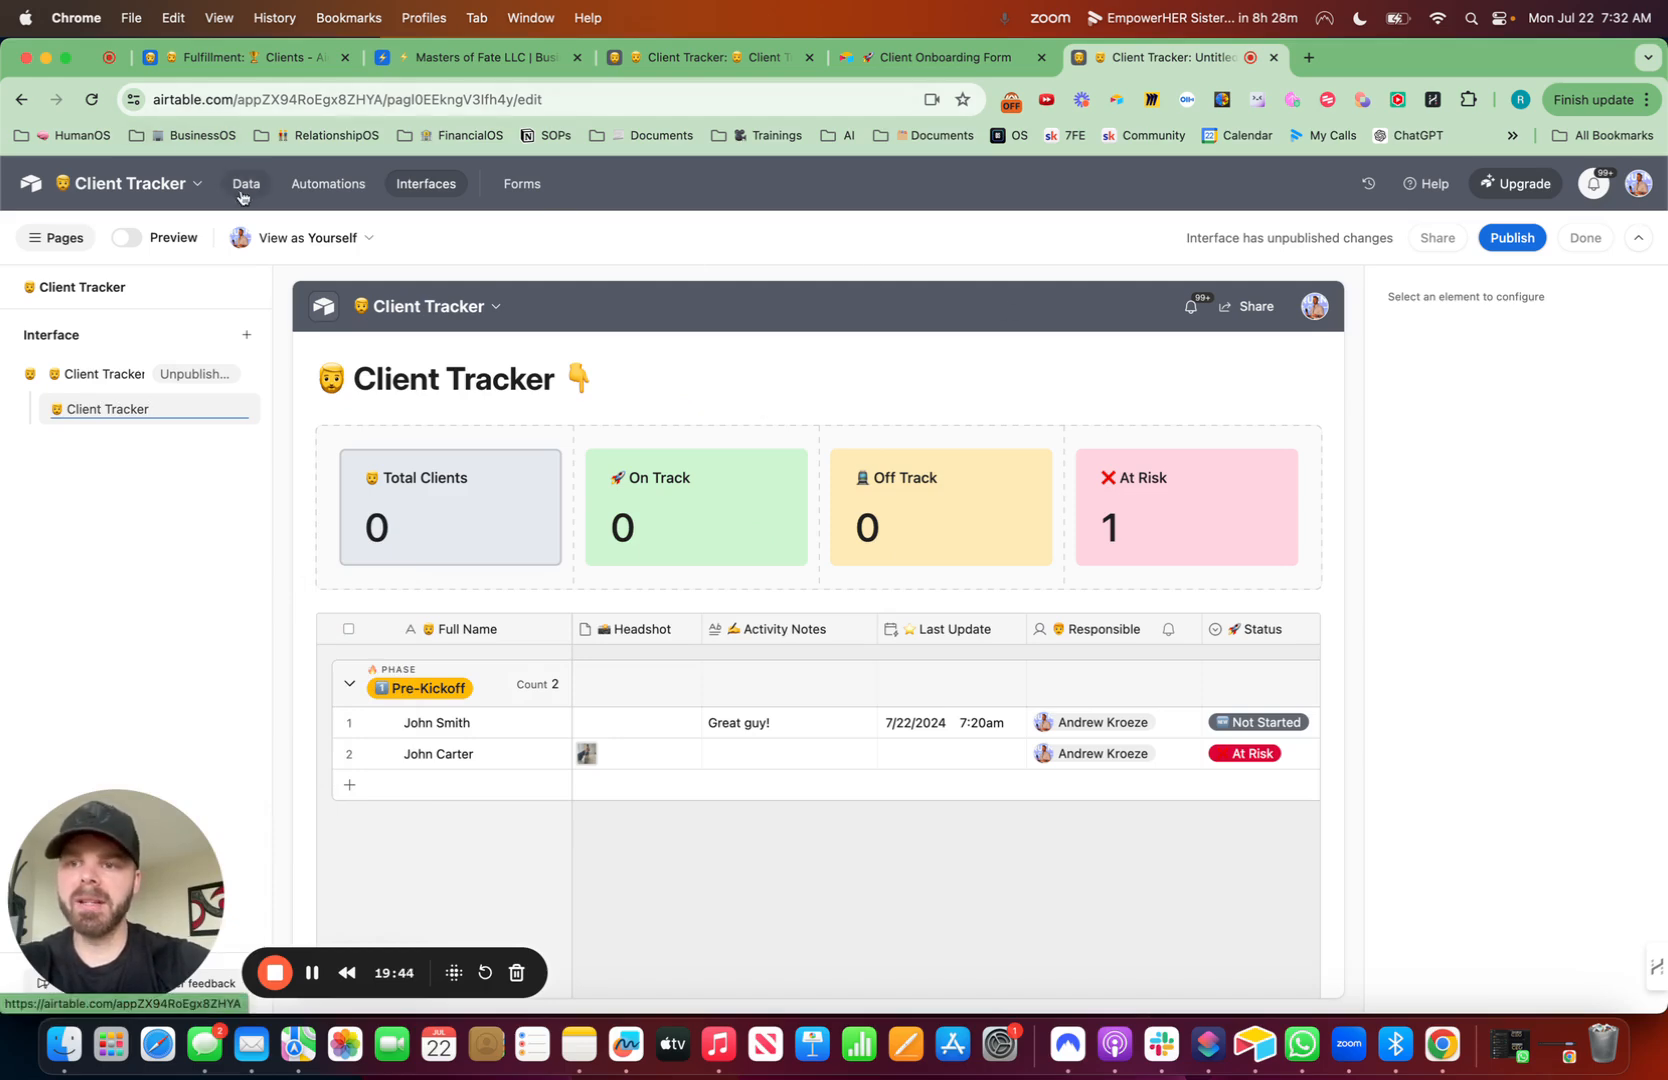
- Publish the interface and preview a client record on the published page
click(1511, 237)
click(1028, 692)
click(512, 296)
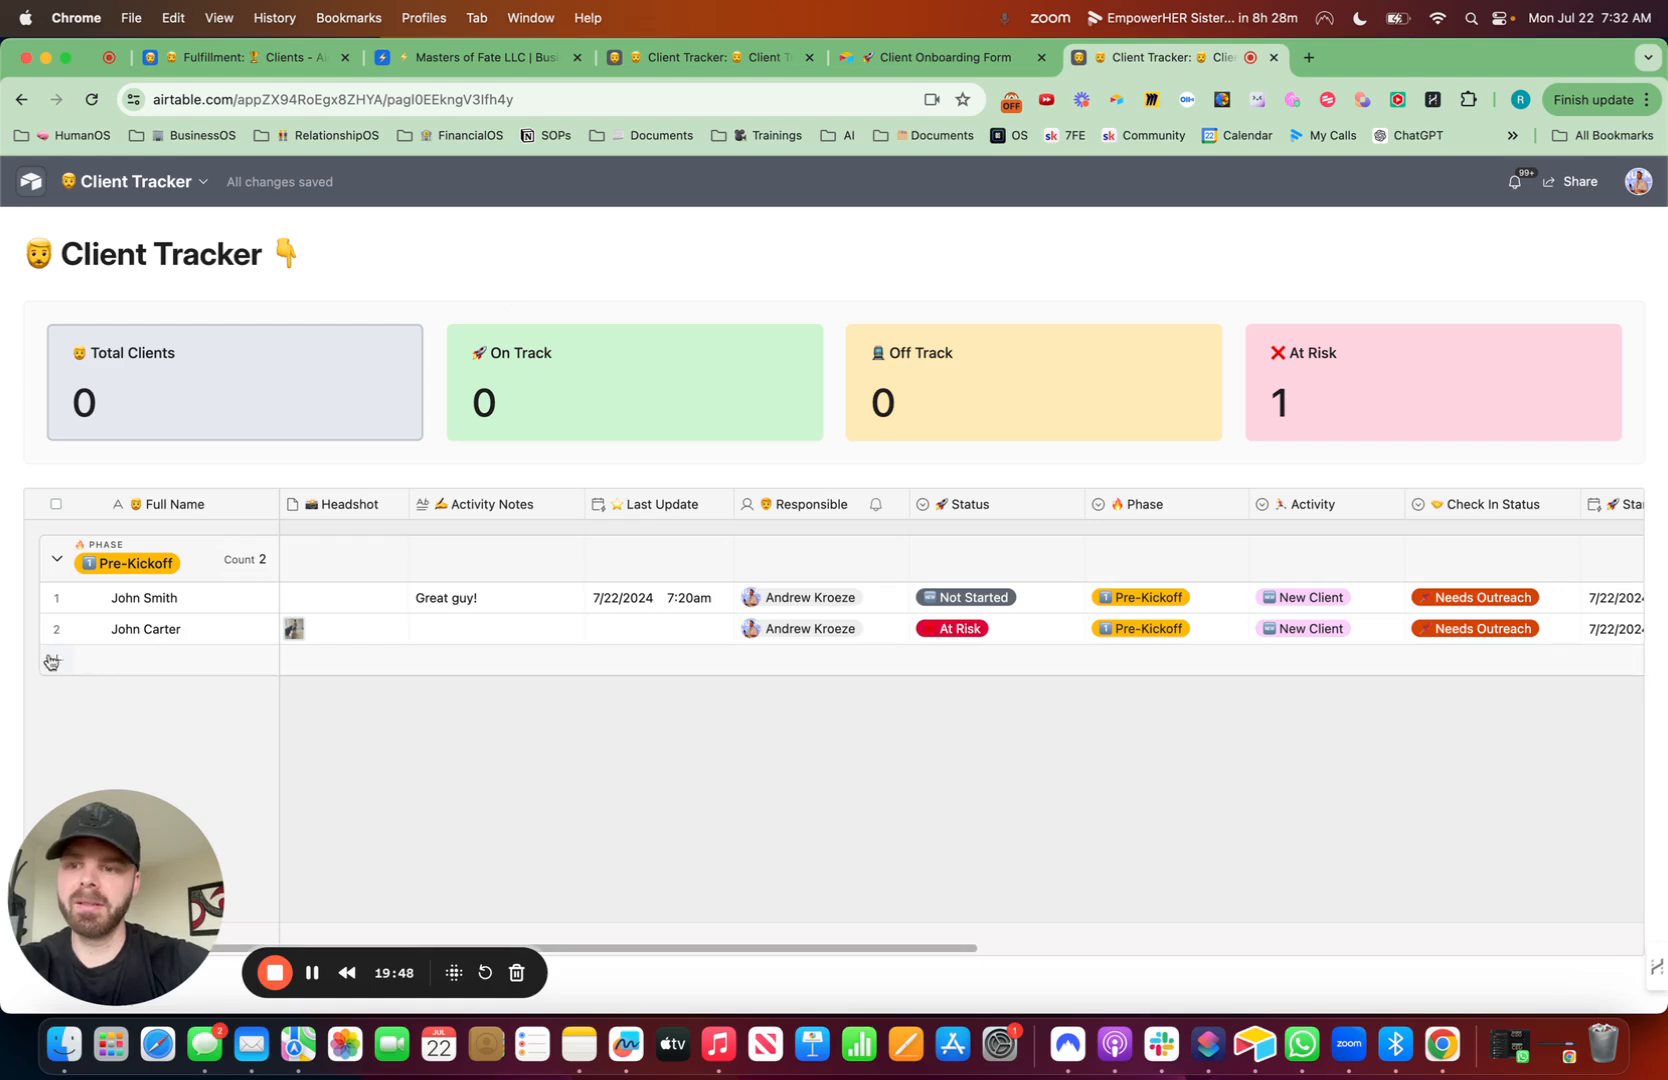
click(72, 598)
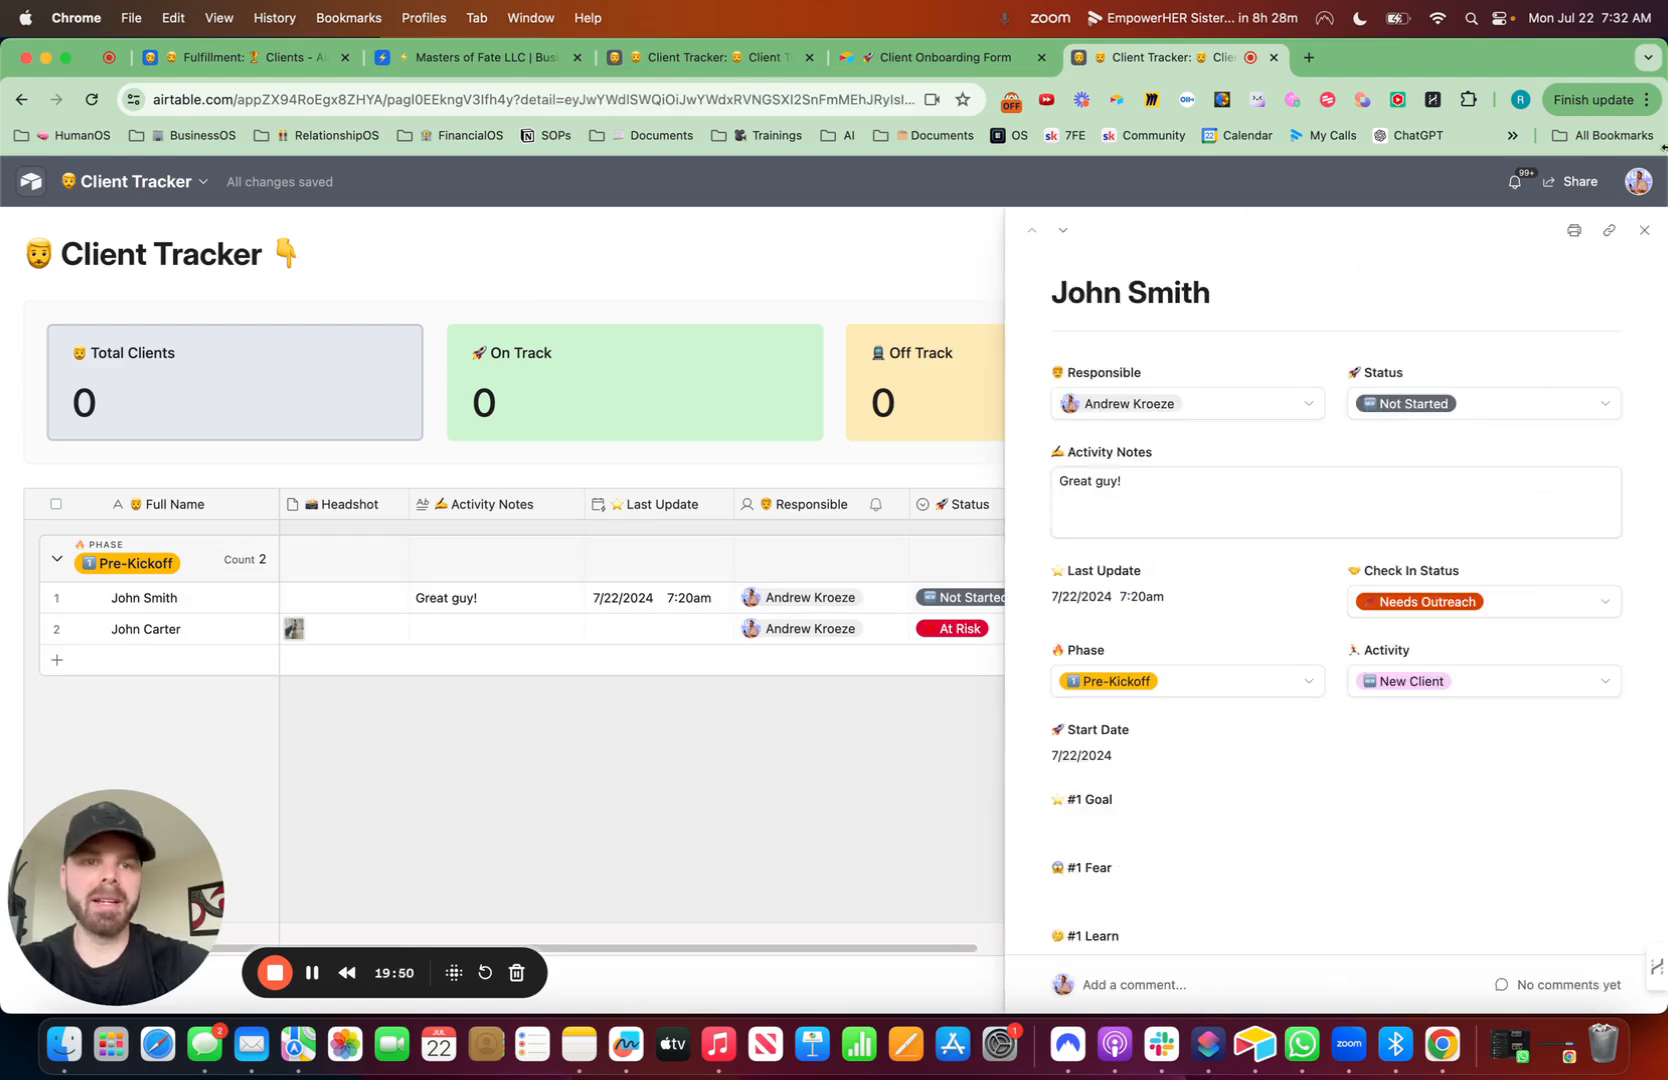
click(1645, 231)
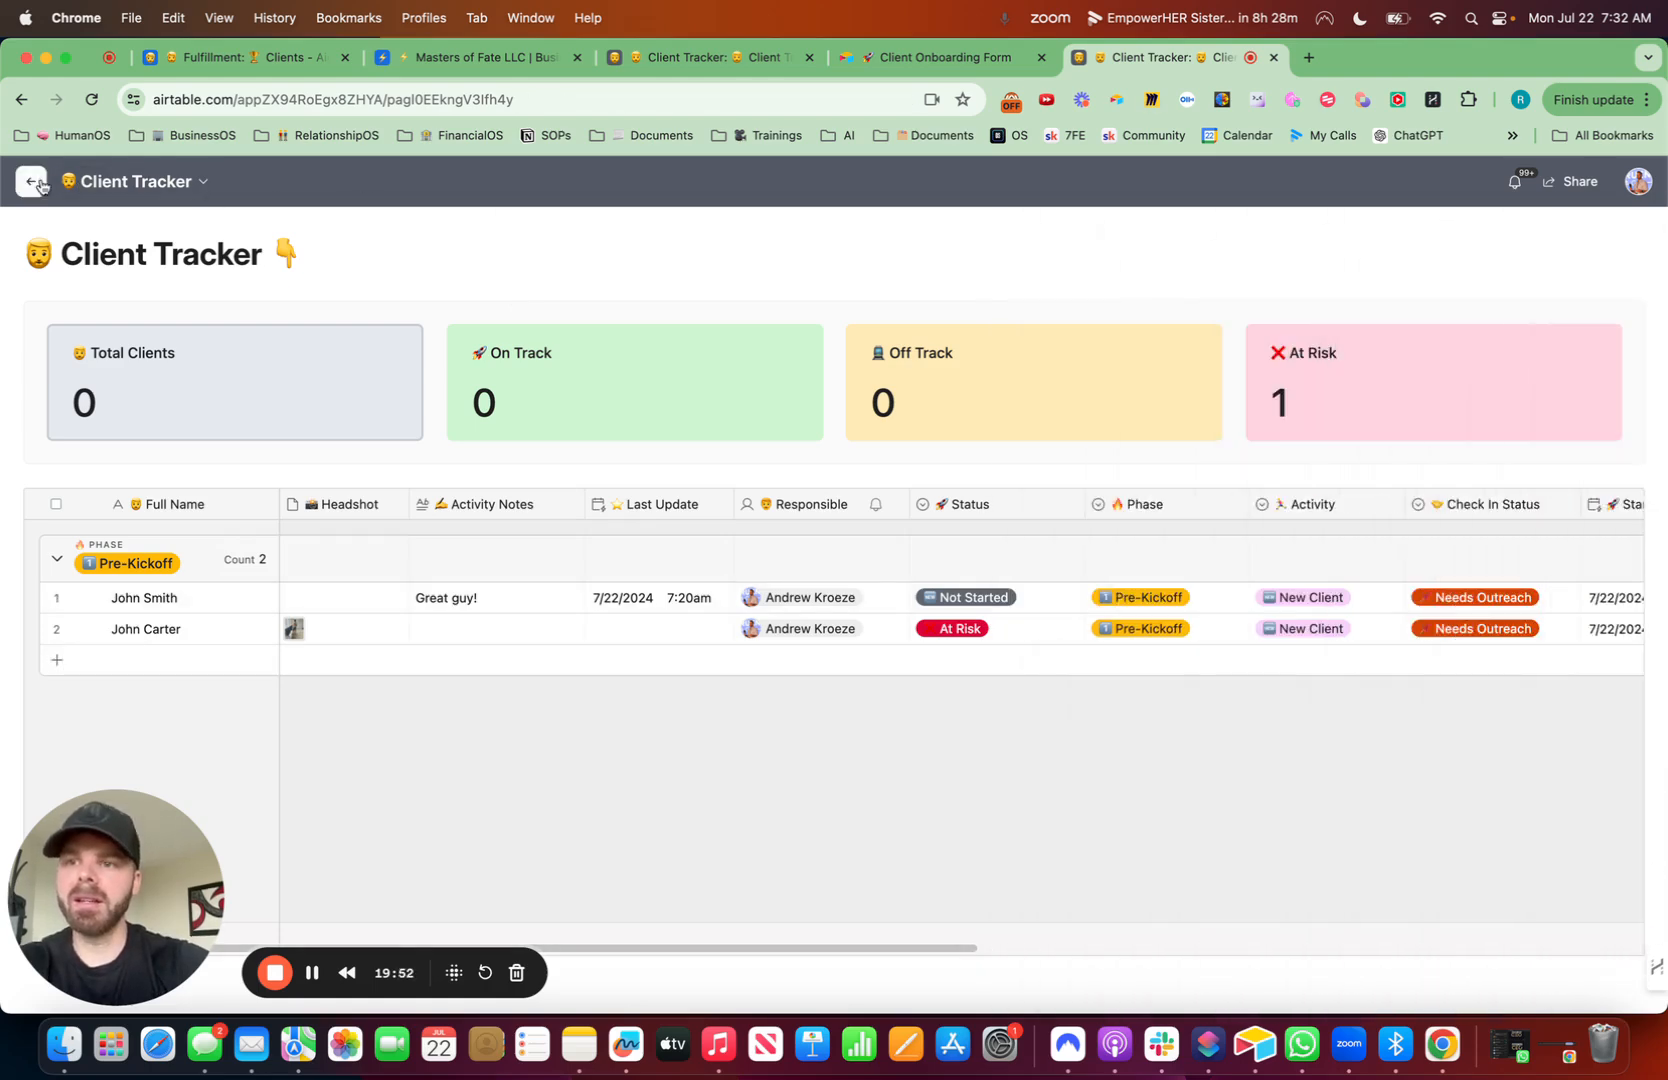
- Open the Client Onboarding Form view in the base data and copy its share link
click(193, 185)
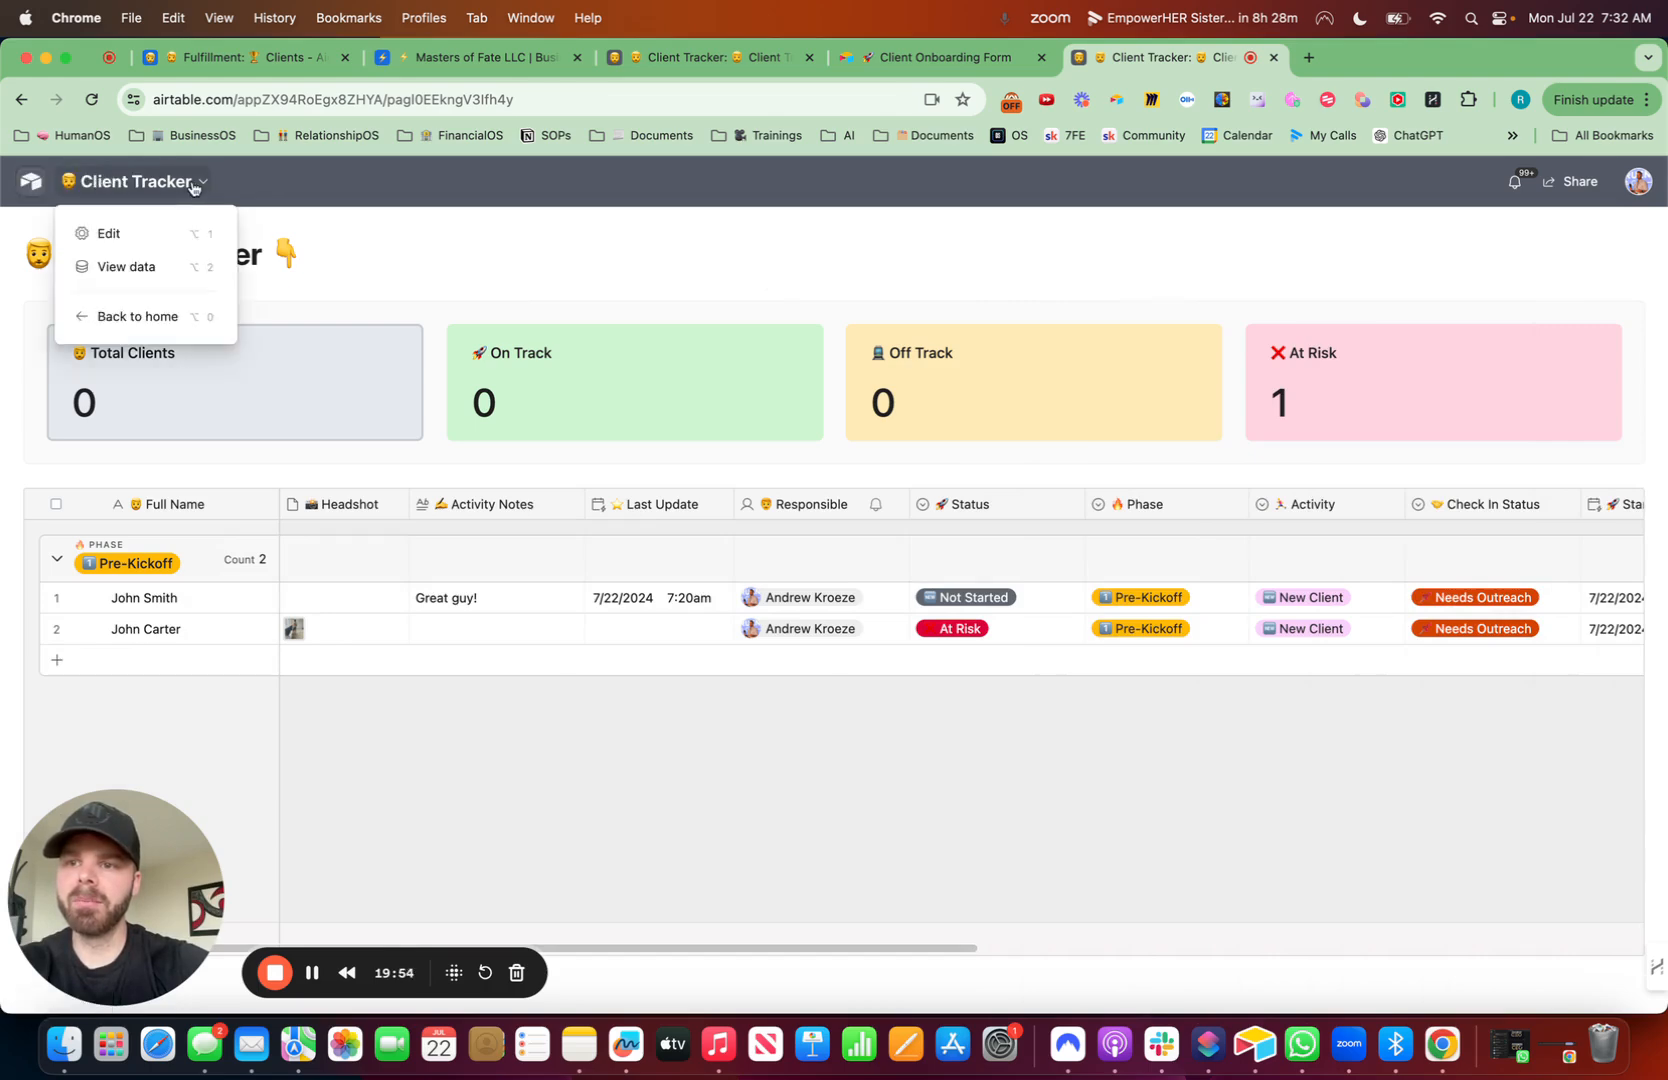
click(135, 266)
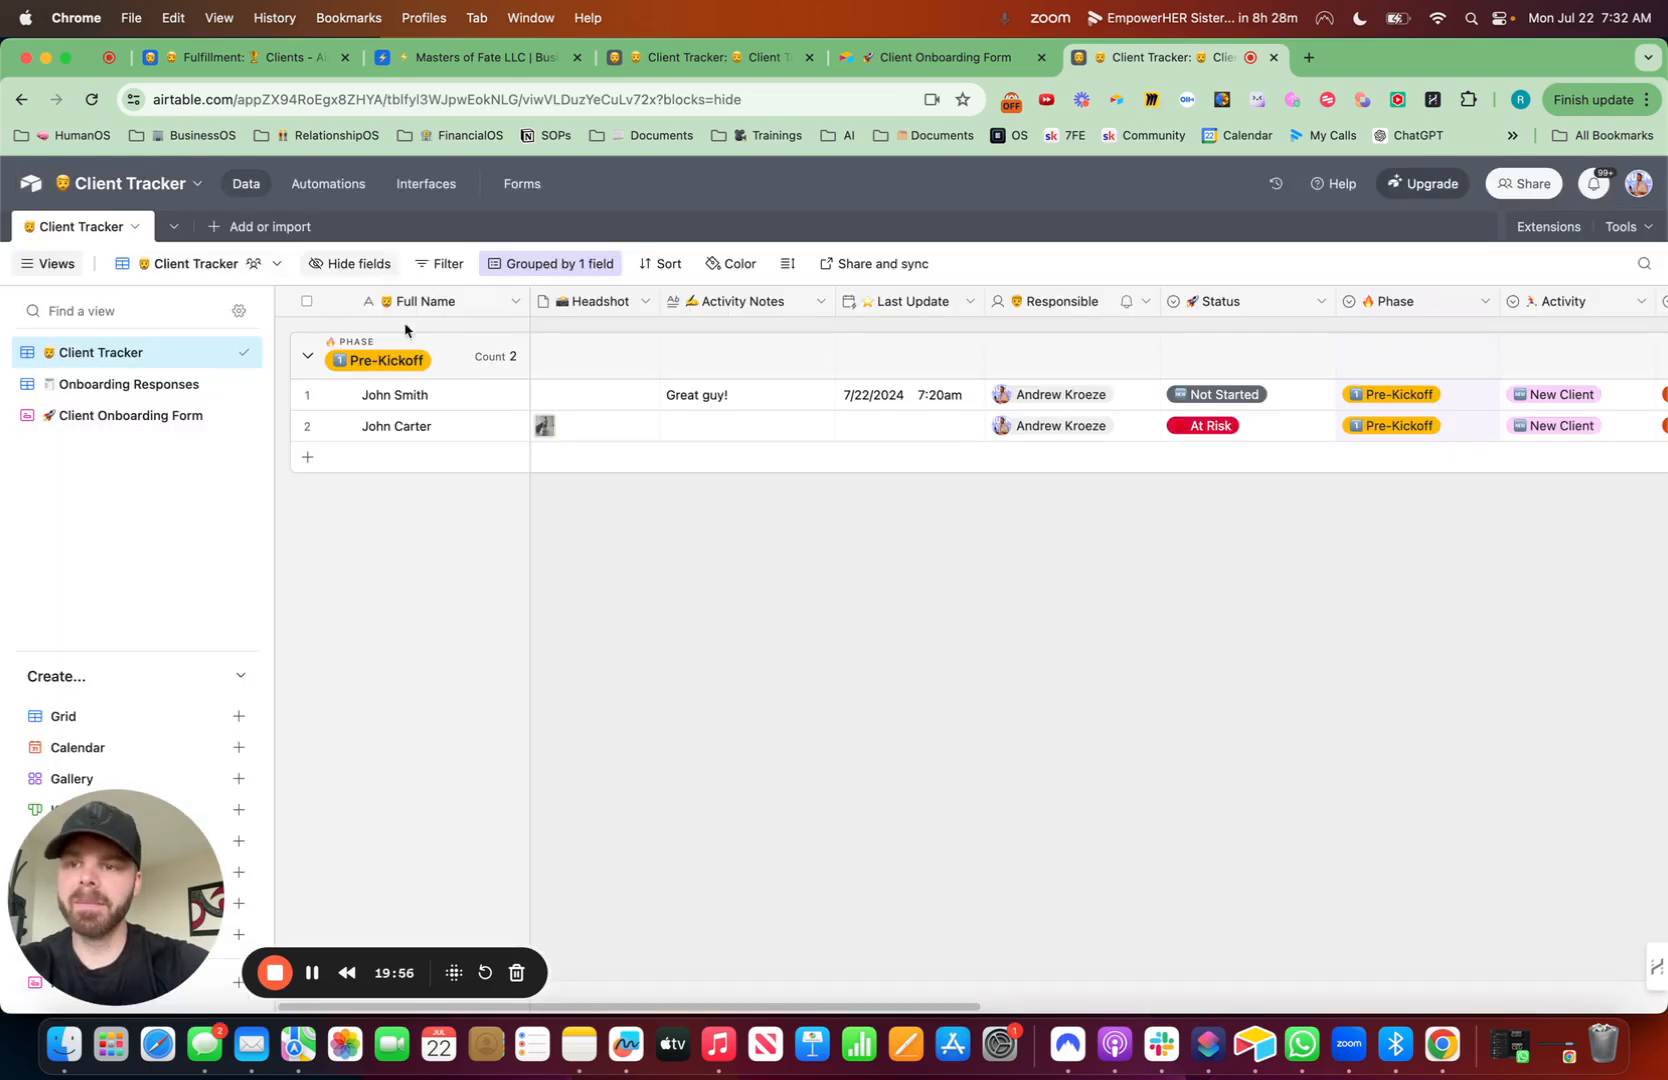
click(131, 416)
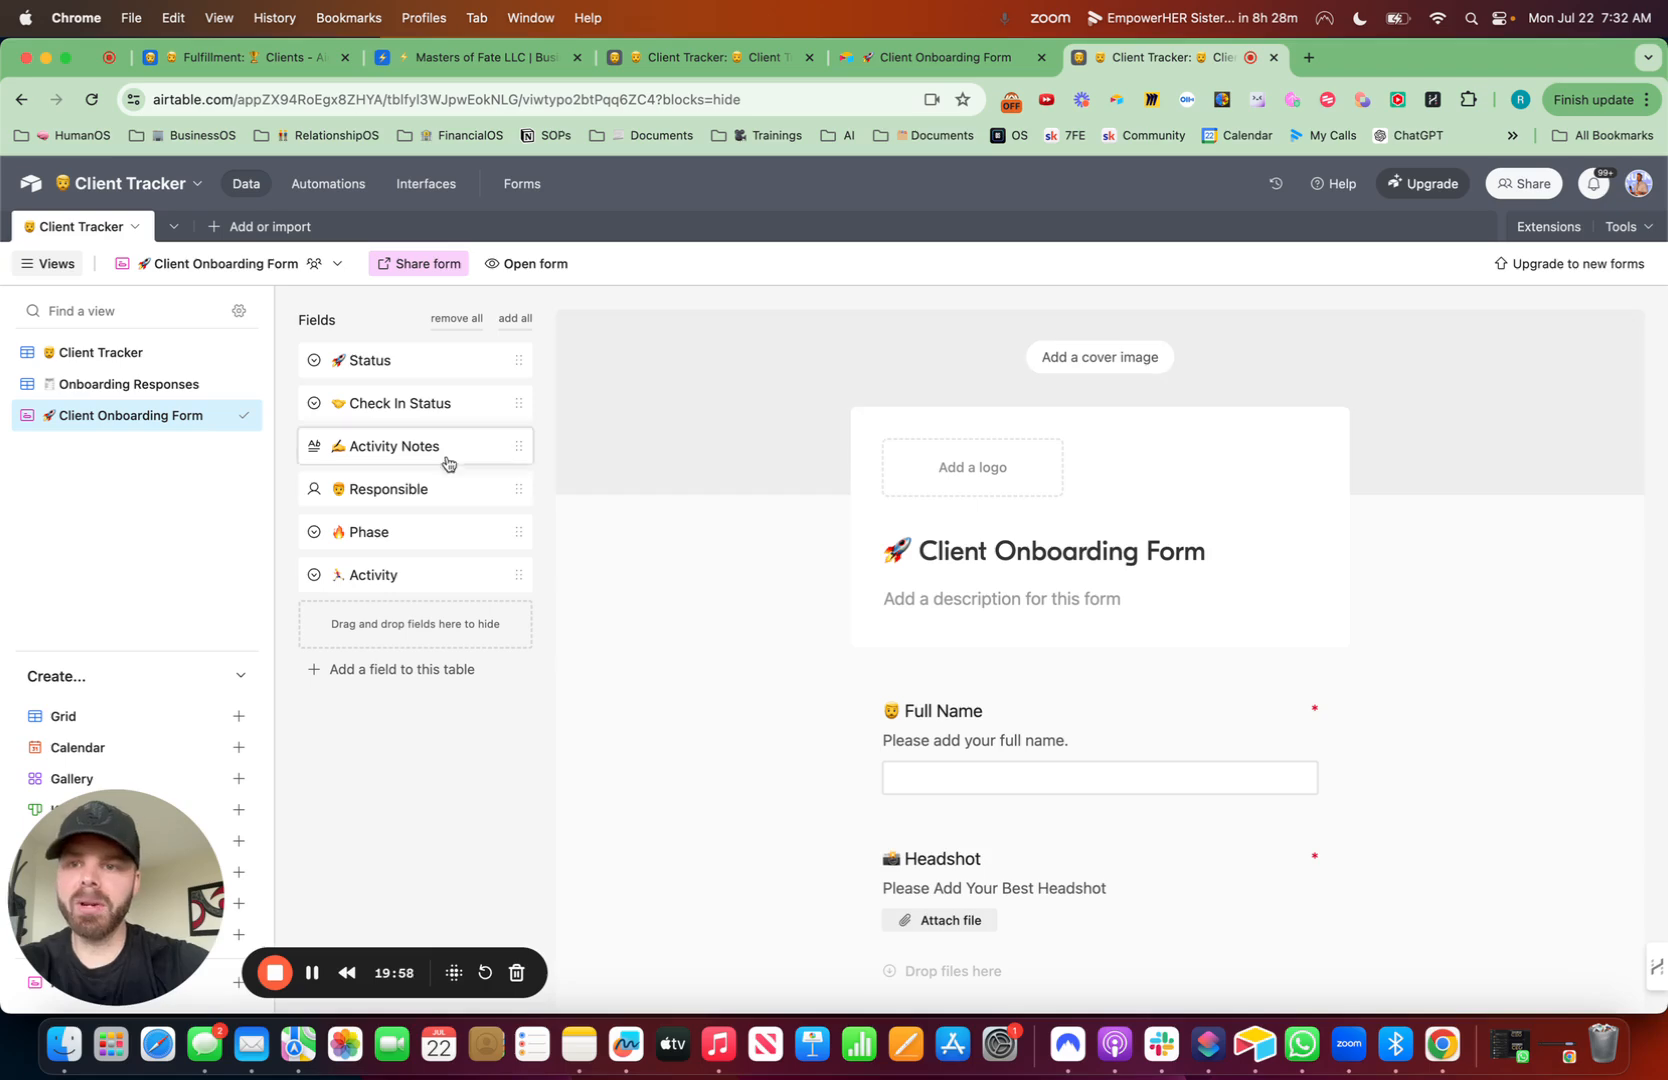
click(420, 263)
click(735, 342)
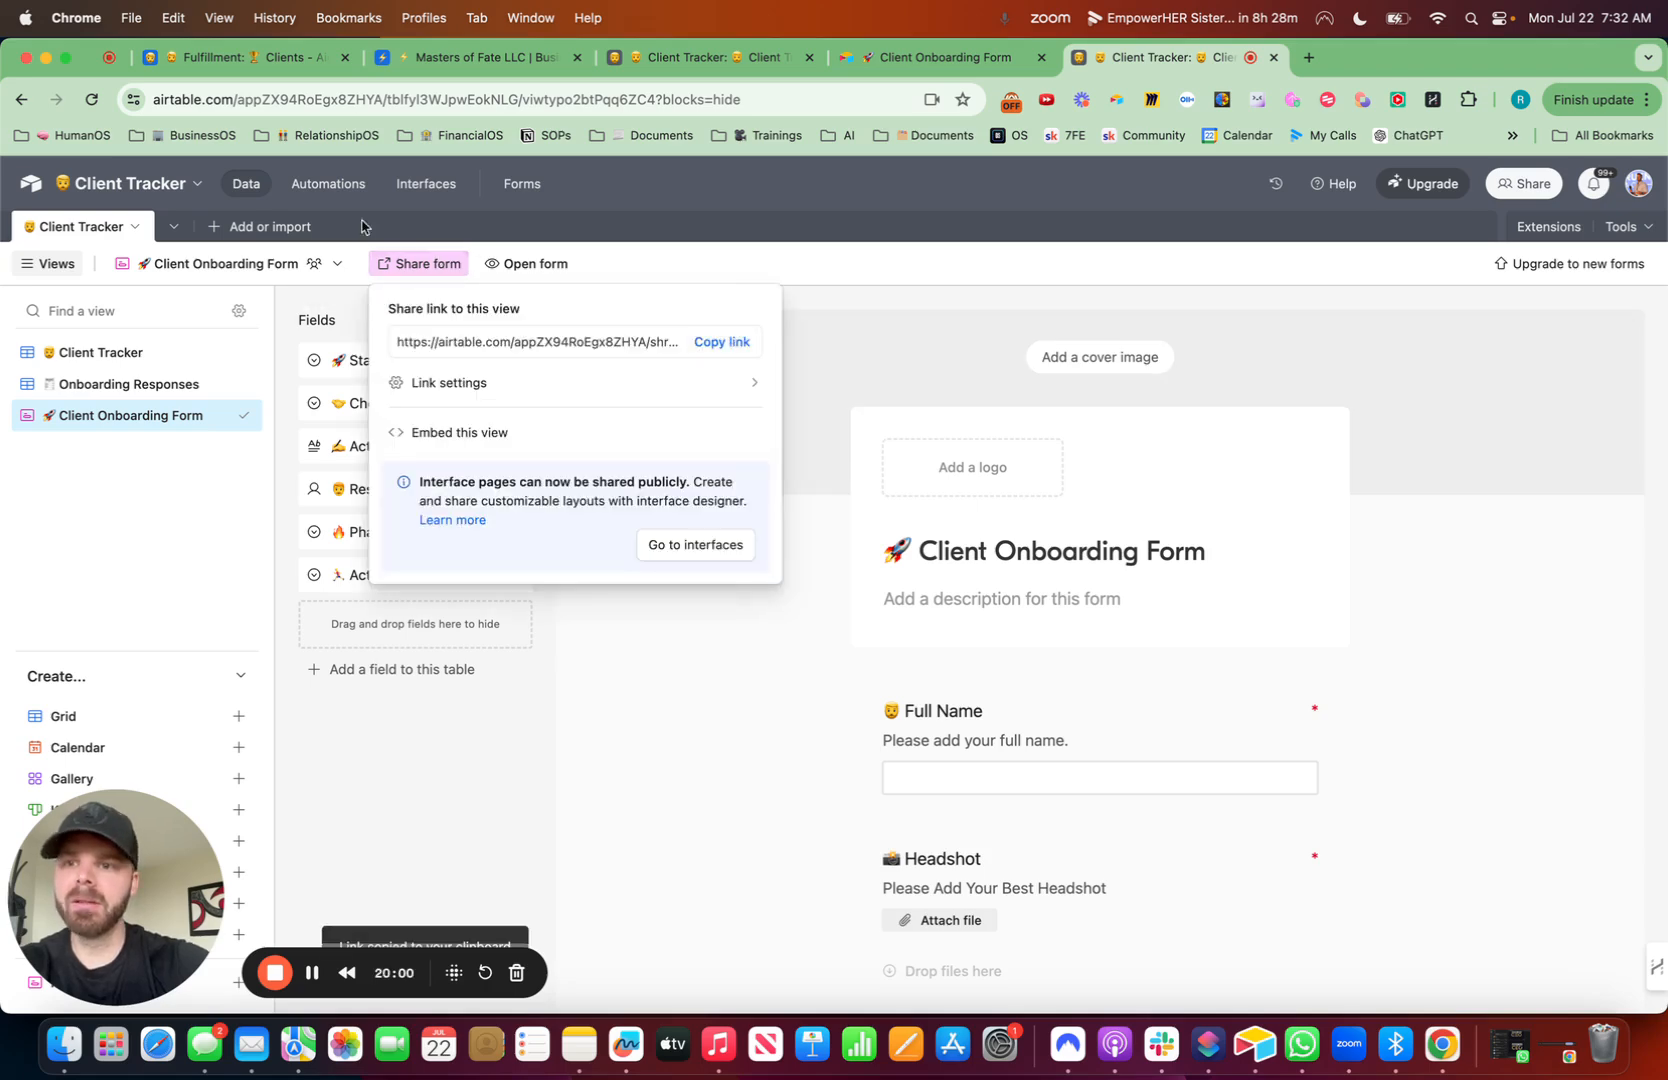
- Back in interface editing, add a Button beside the heading linking to the copied form URL, opening in a new tab
click(436, 185)
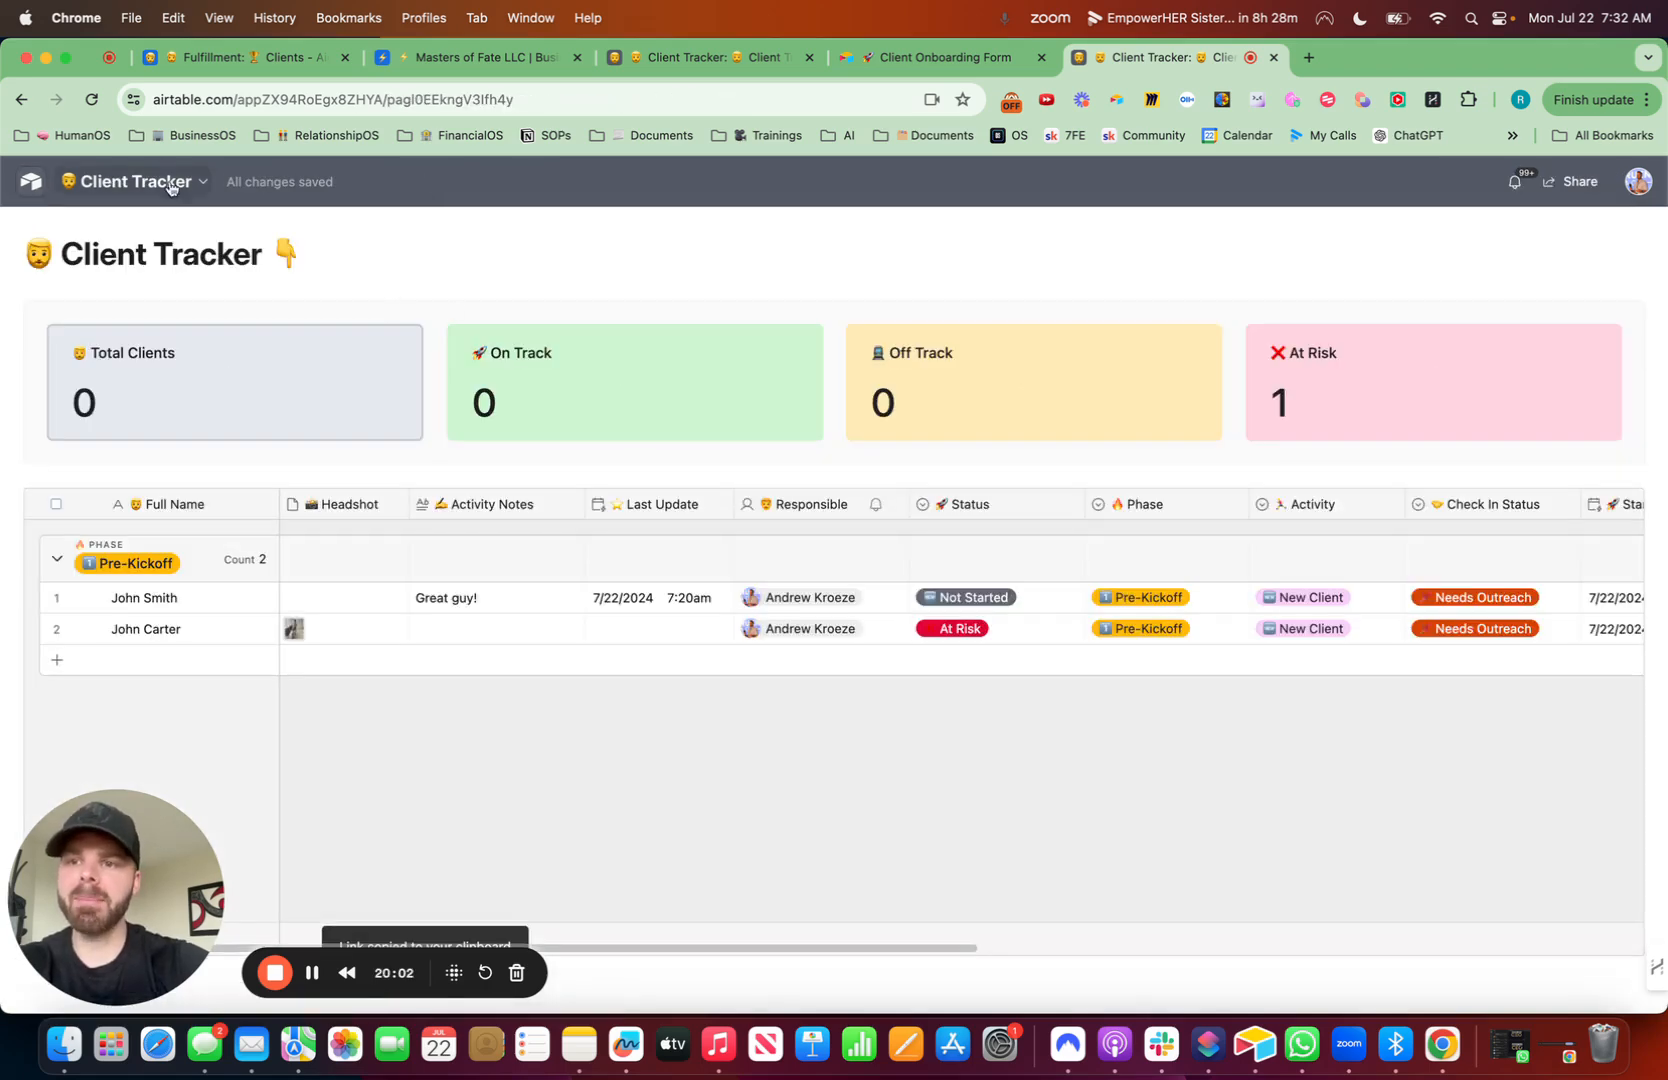
click(193, 188)
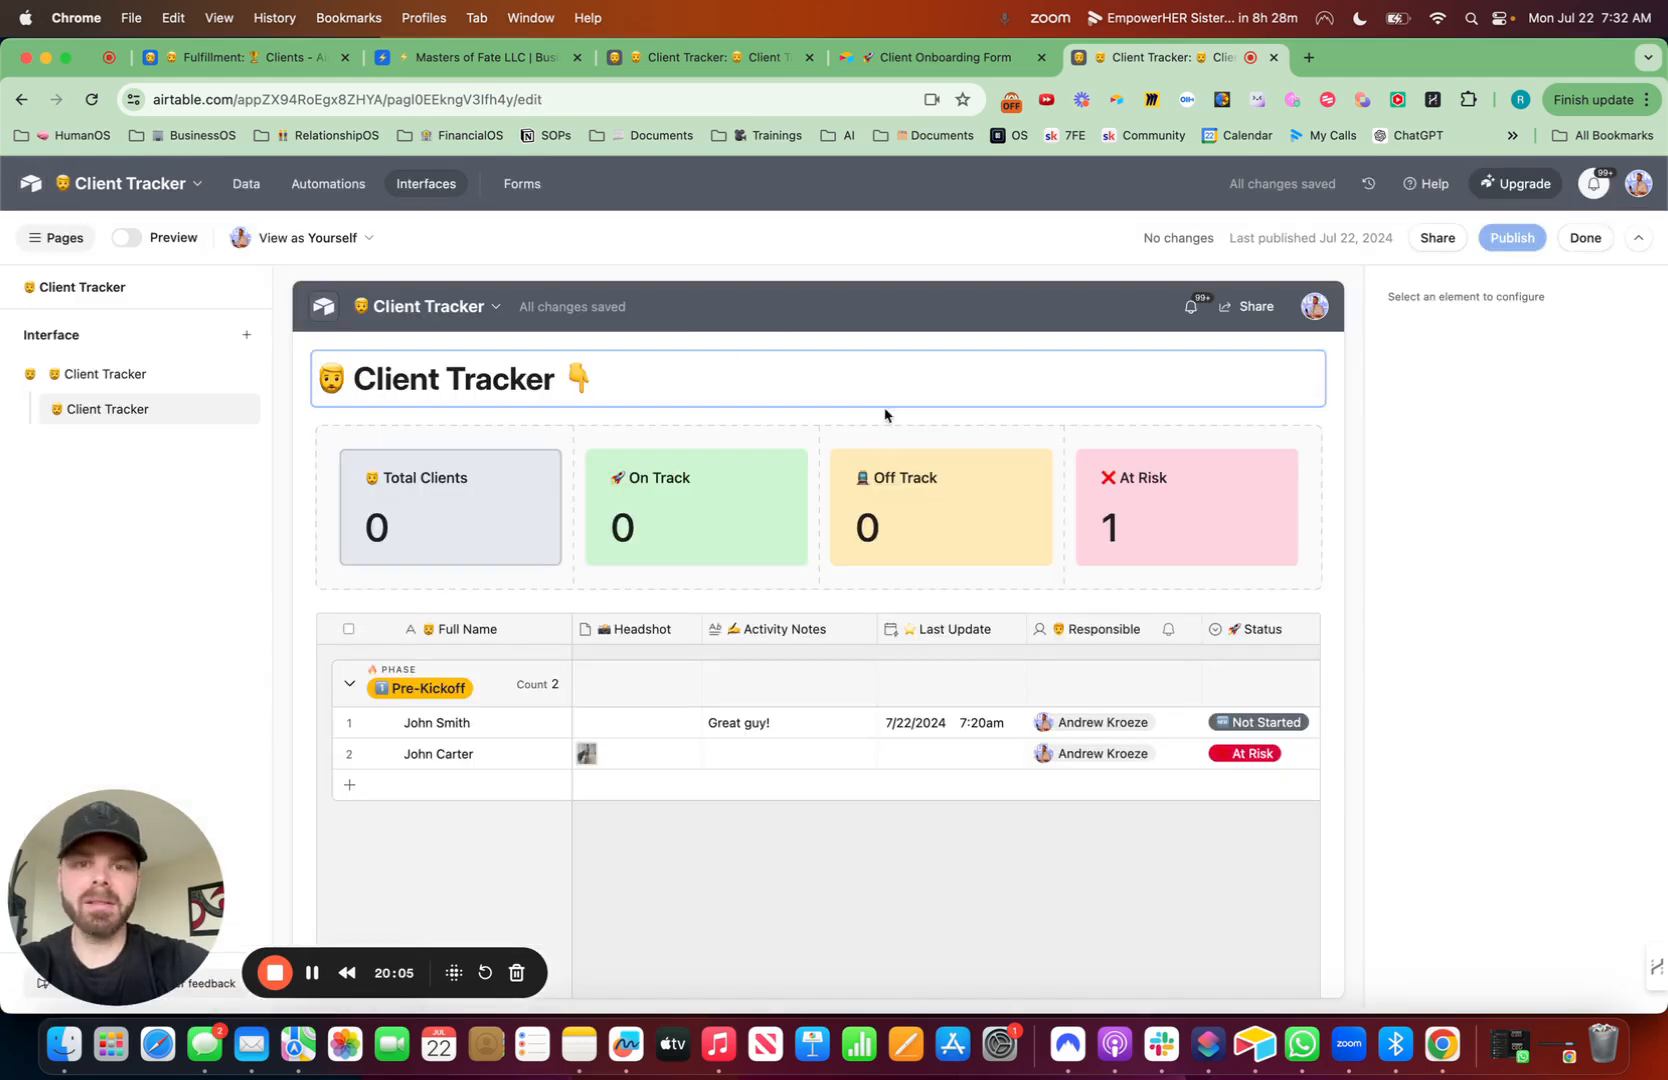
click(100, 232)
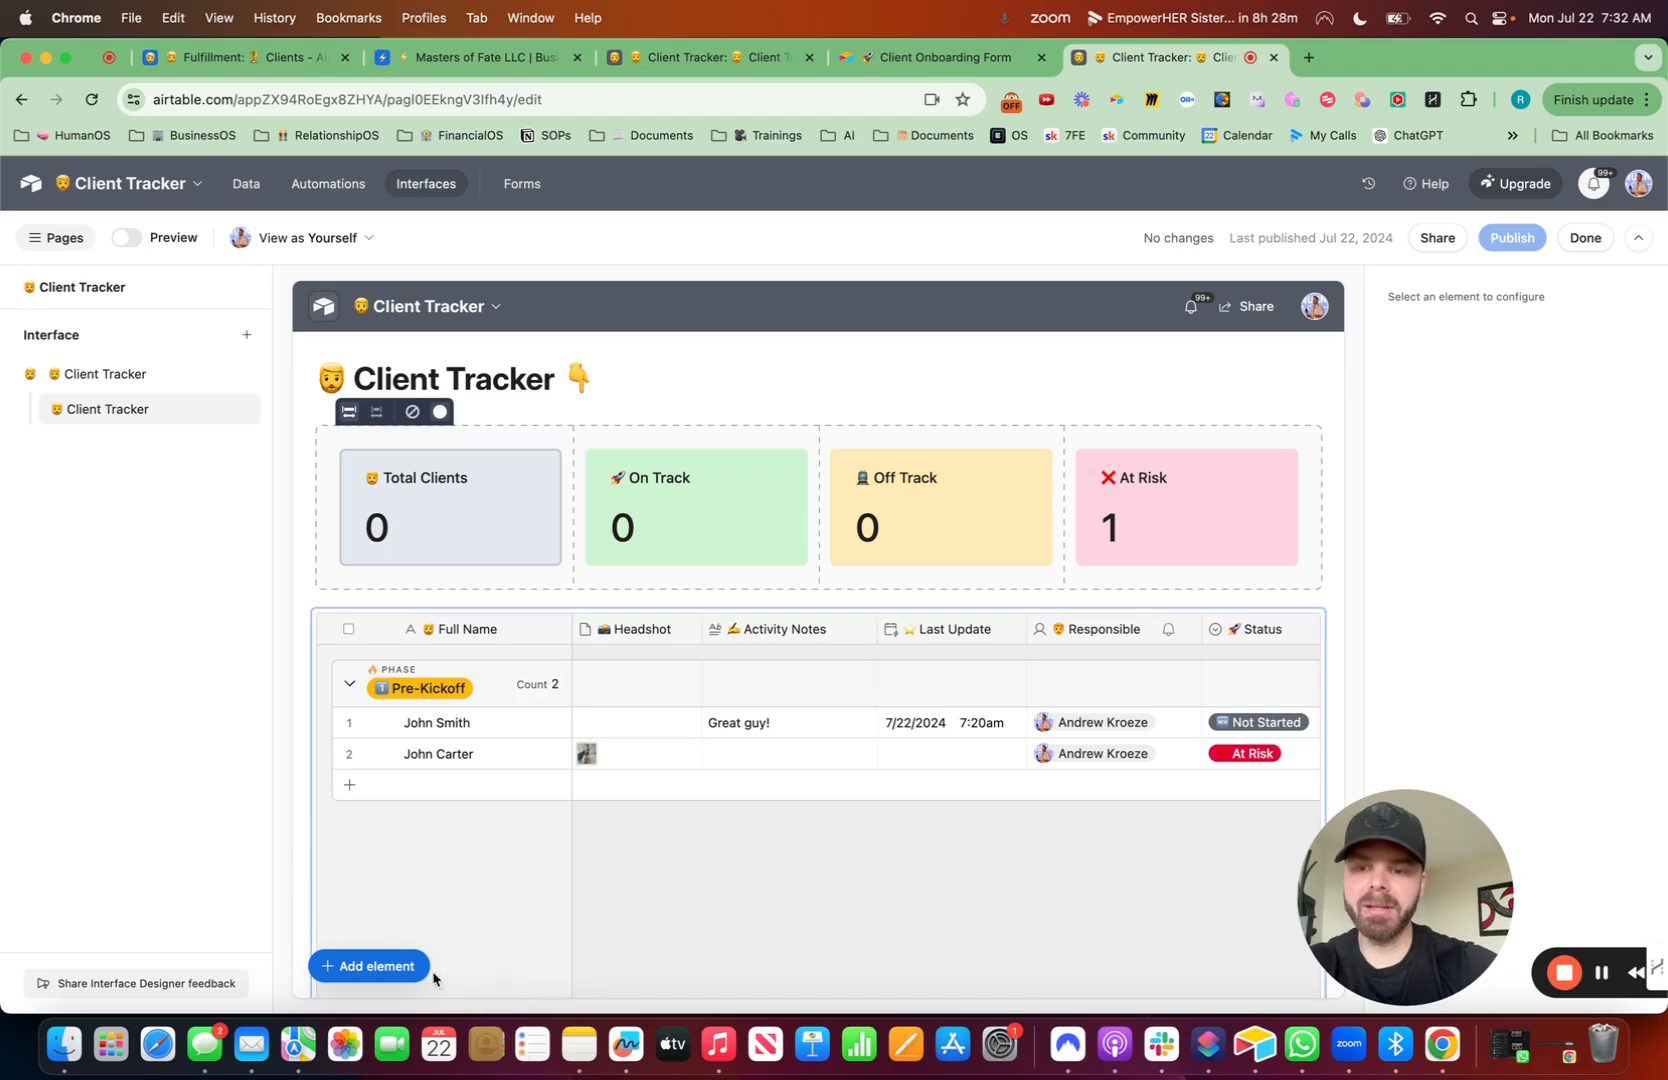
click(372, 965)
text(buy)
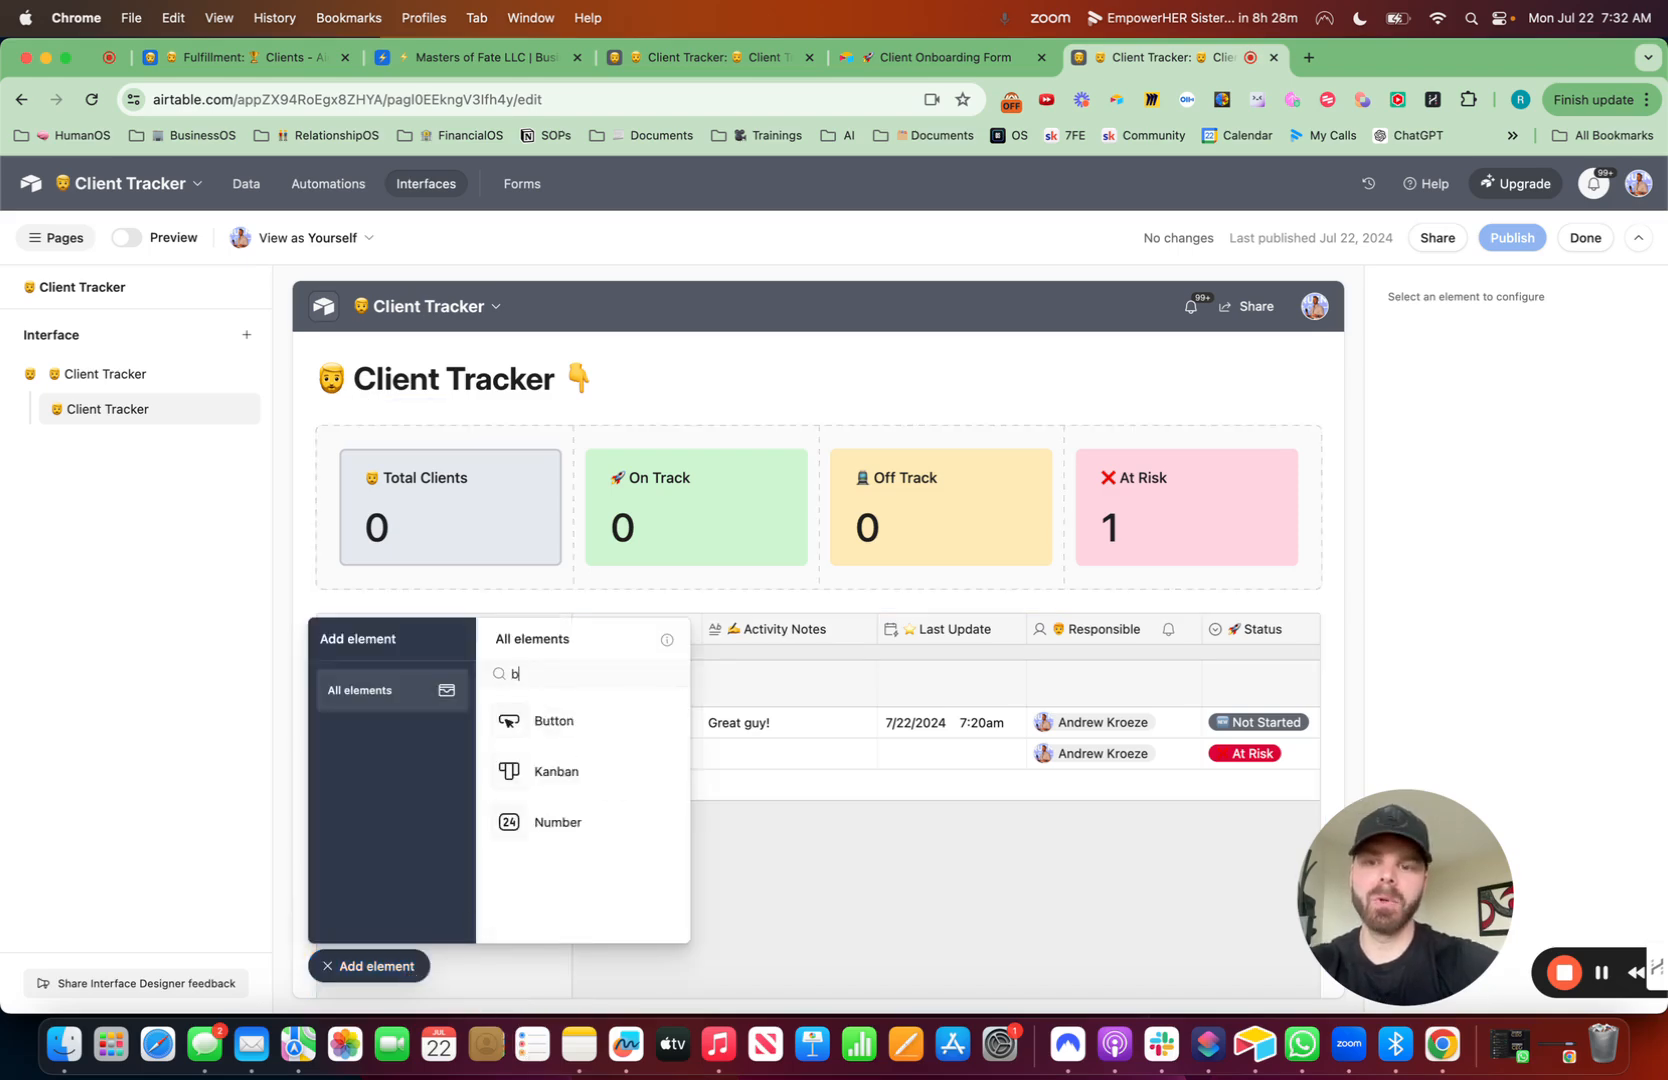
click(545, 720)
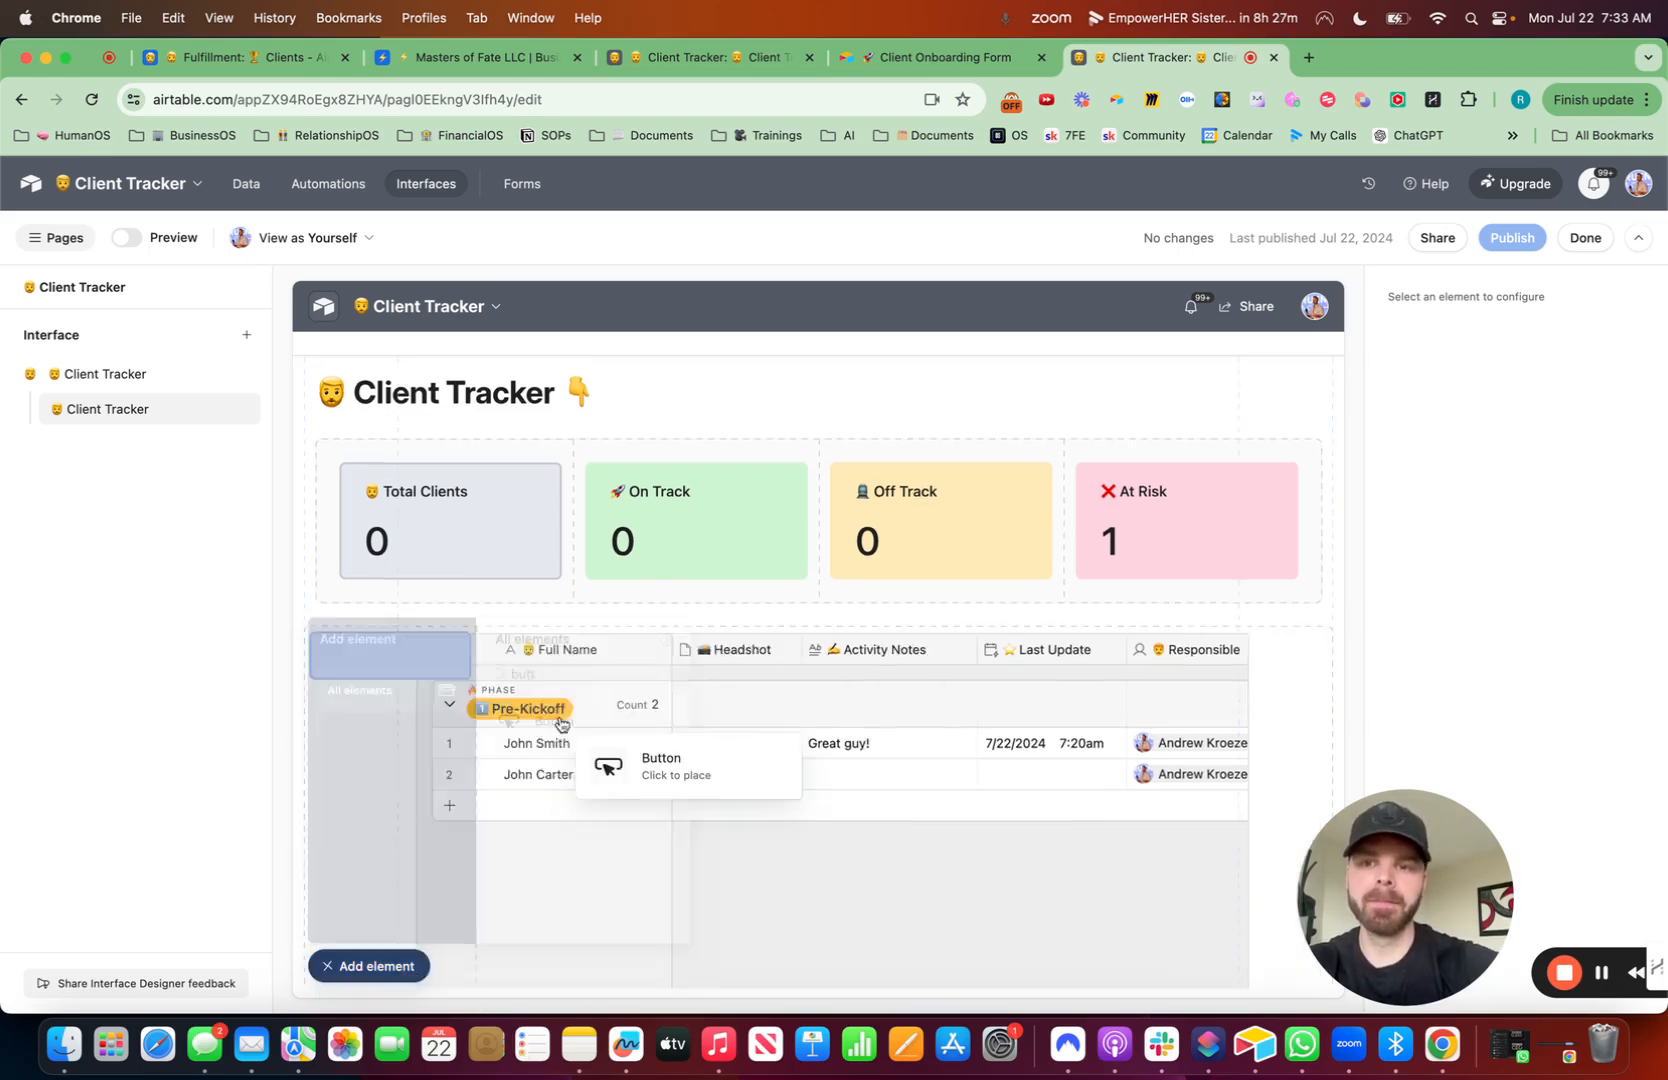
click(1190, 397)
click(1552, 450)
key(cmd+v)
click(1632, 487)
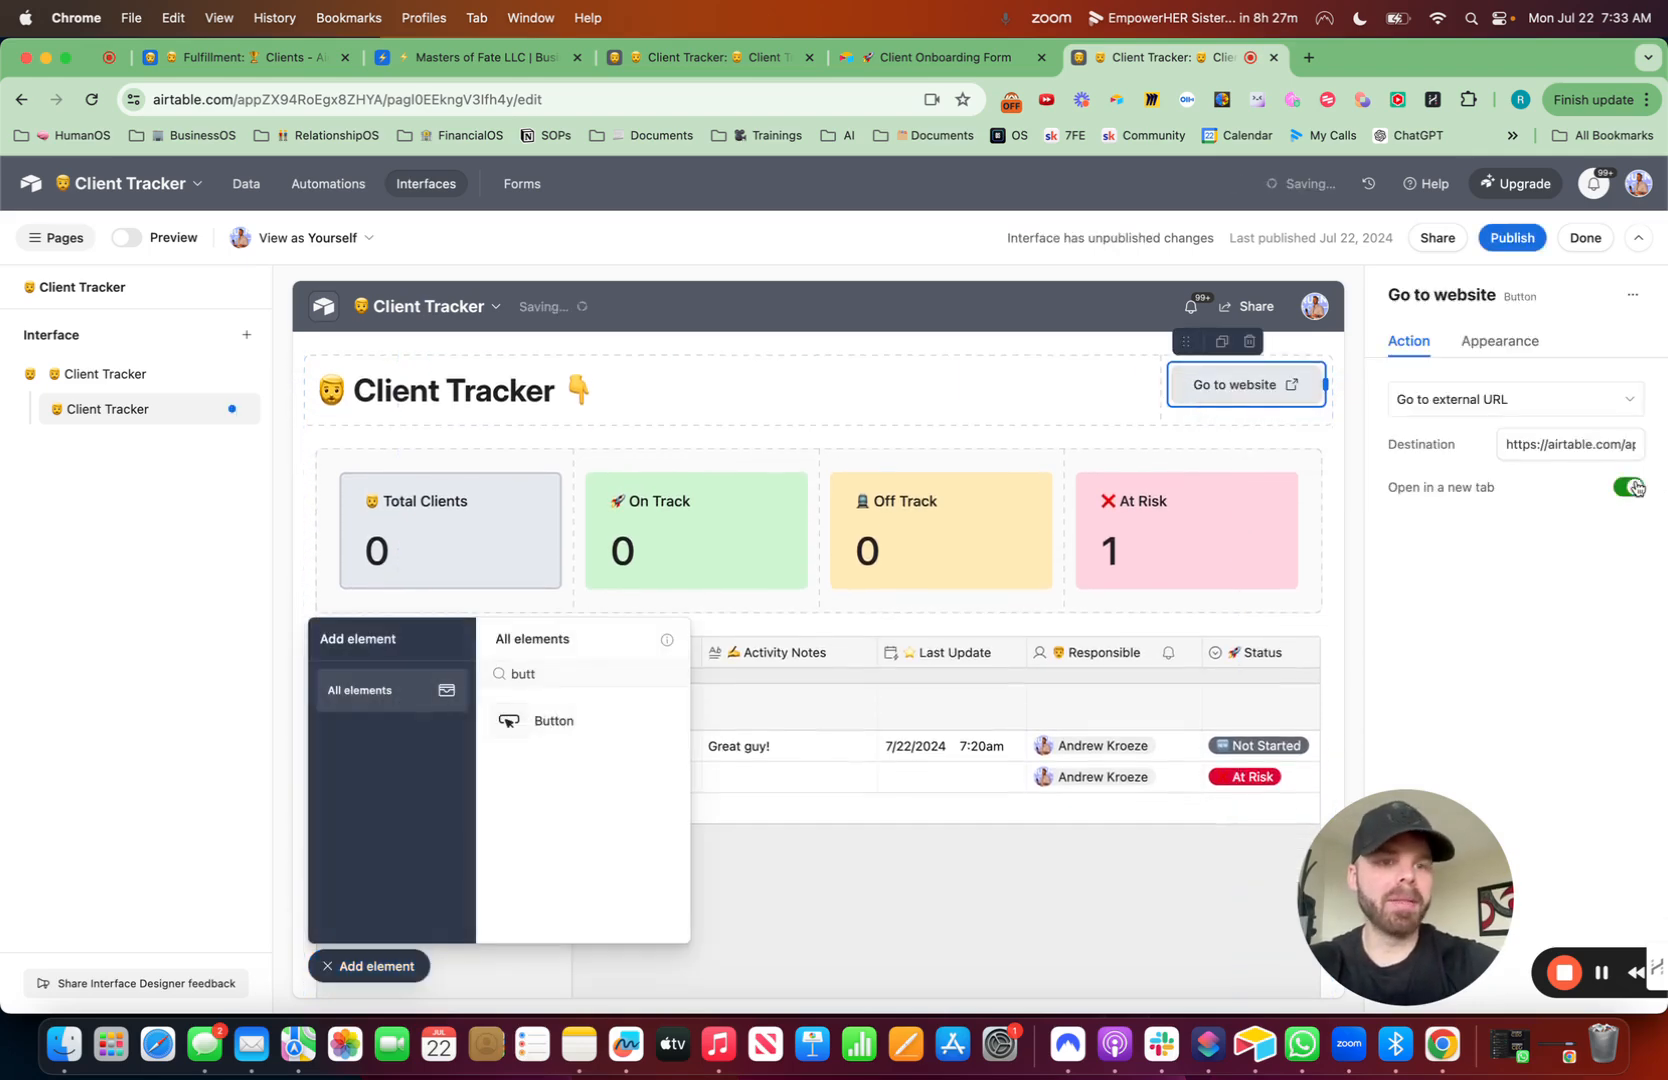
- Relabel the button as 'Onboarding Form' with a receipt emoji and set its color to Blue
click(1499, 341)
drag(1592, 541, 1423, 538)
key(ctrl+super+space)
text(red)
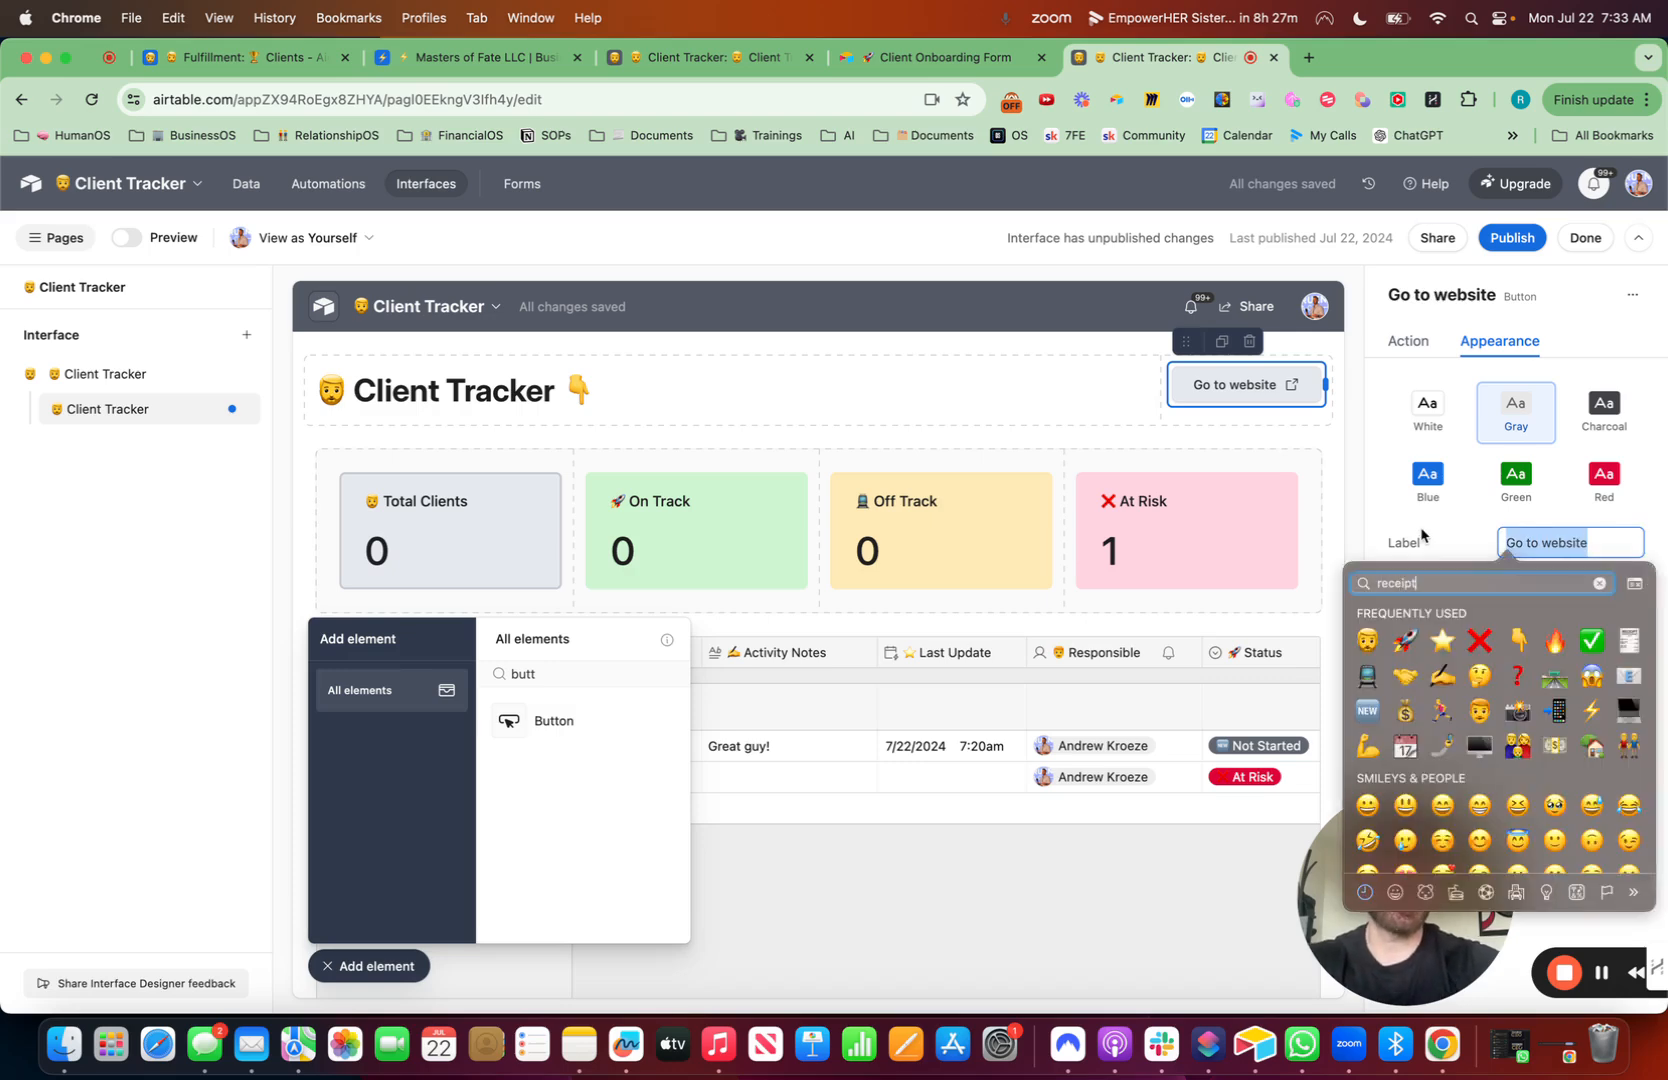
click(1369, 620)
text(Onboarding F)
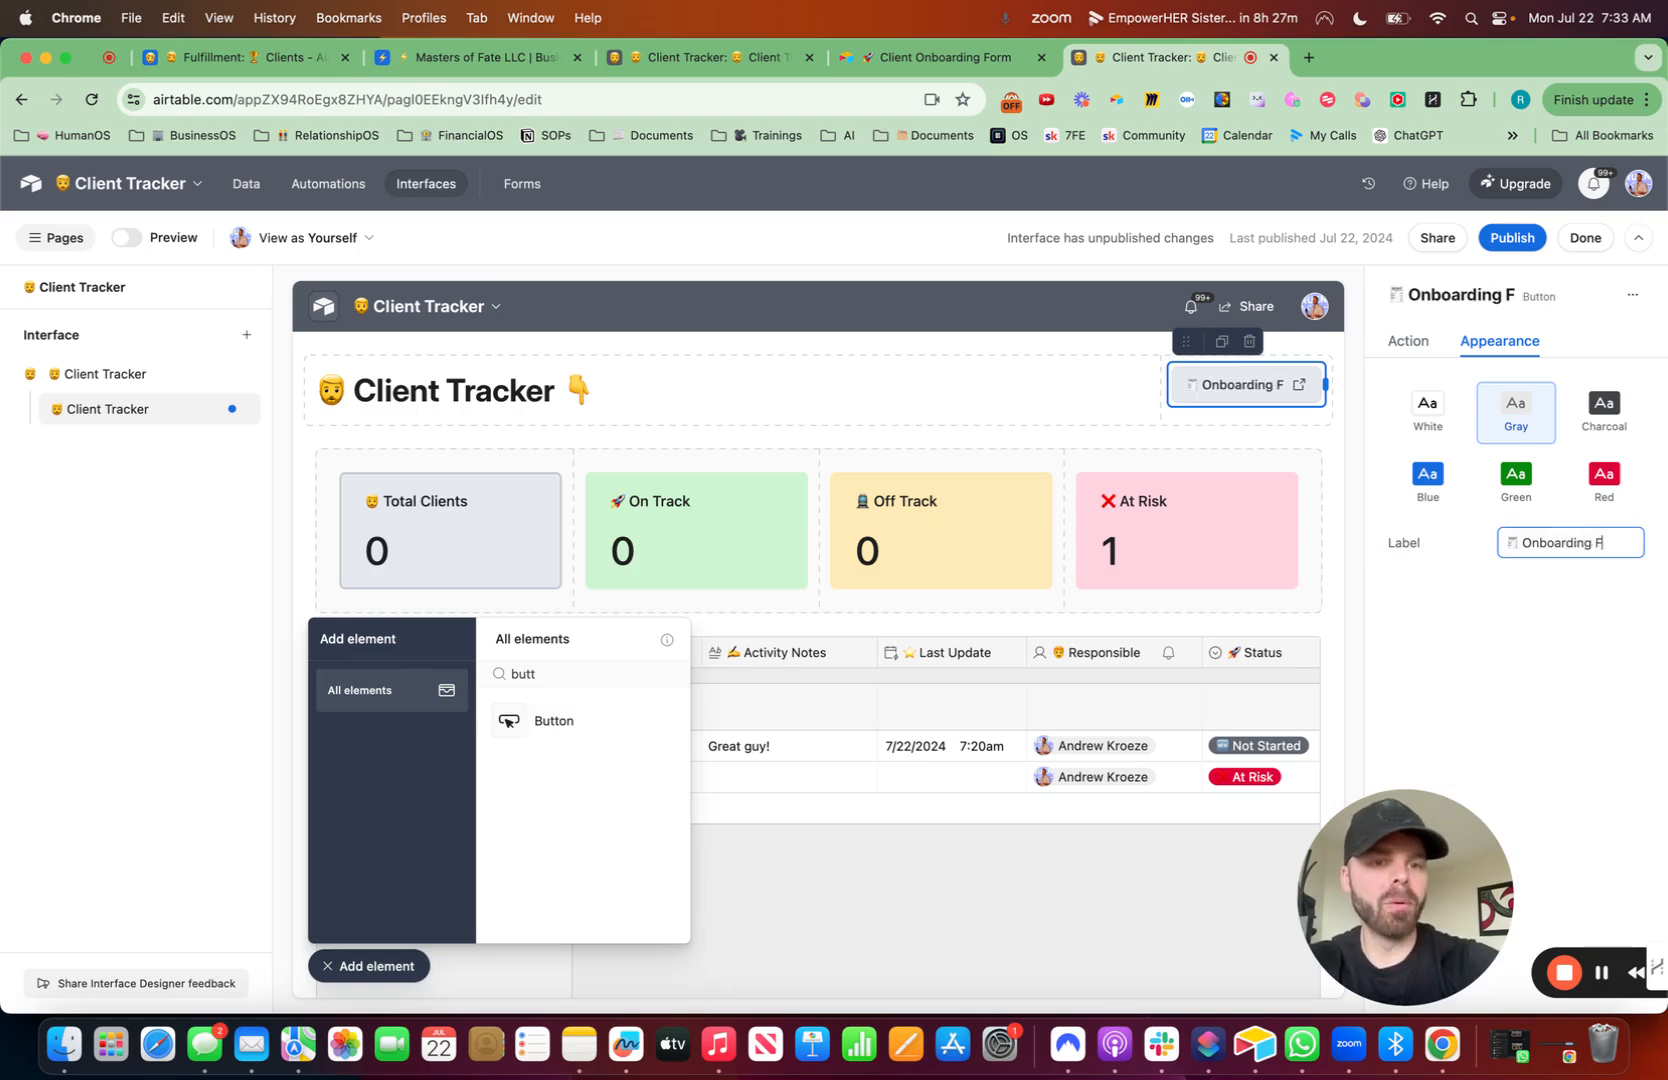
text(orm)
click(1428, 492)
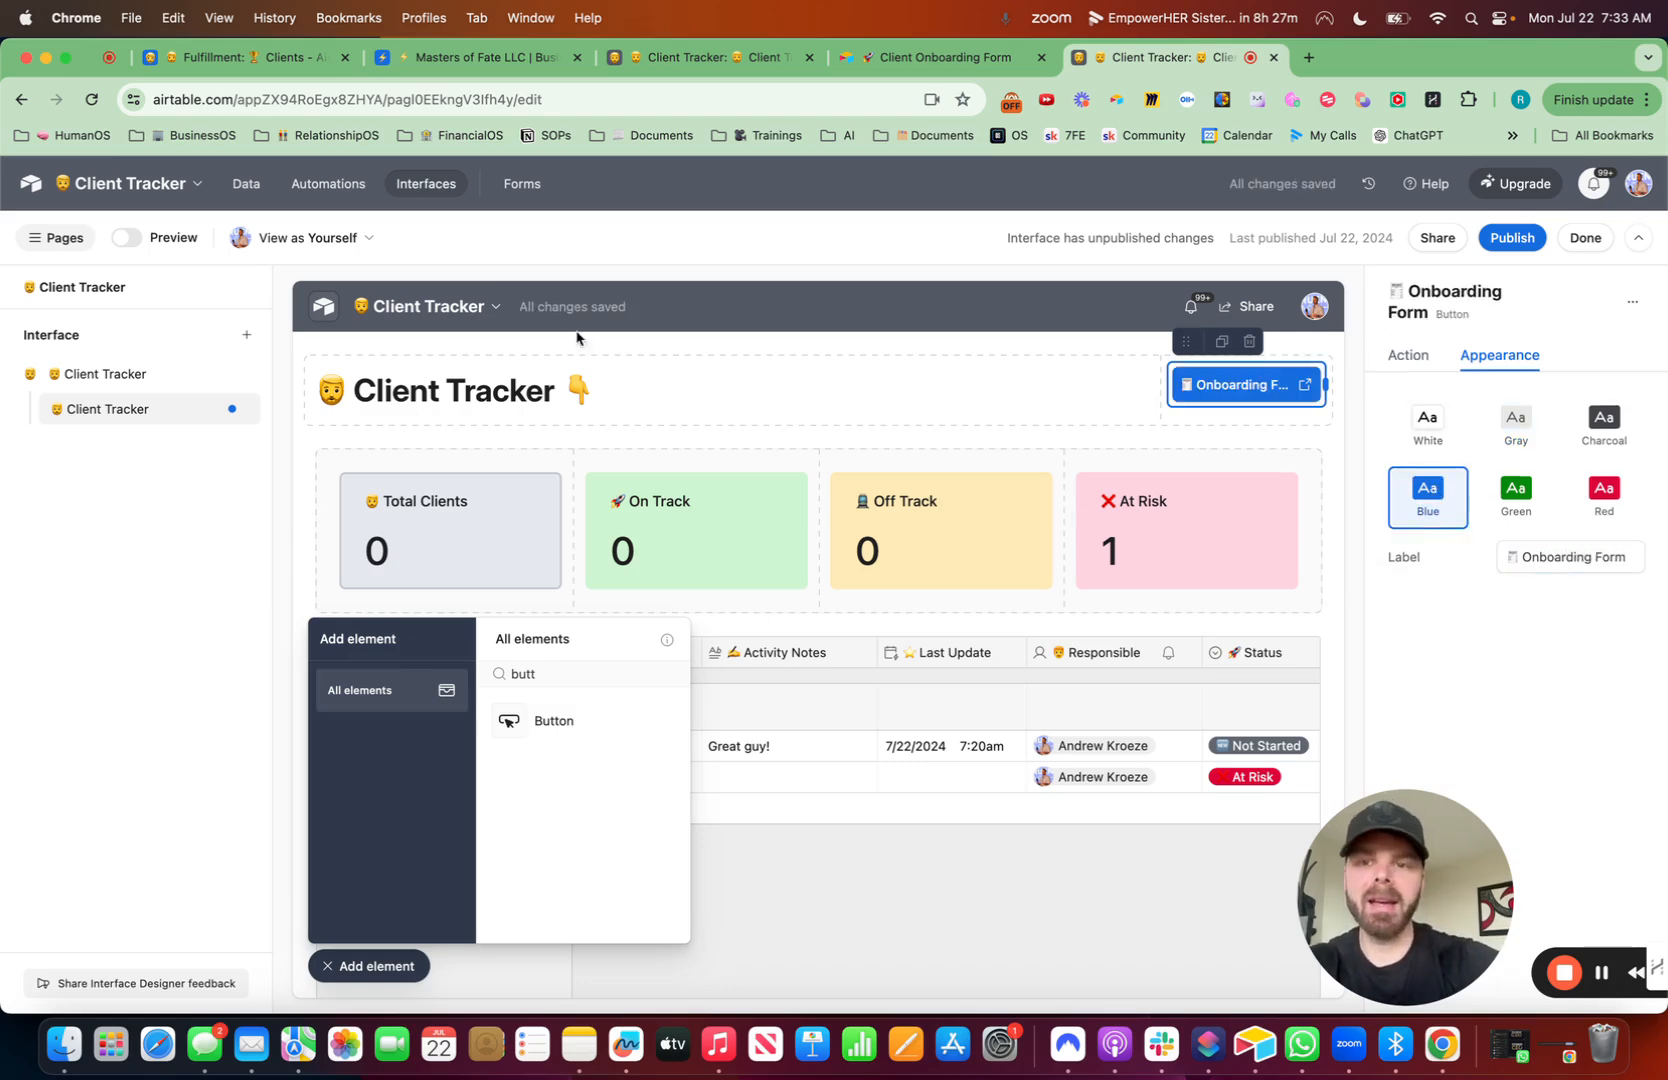
- Close the element picker and duplicate the Client Tracker interface page
click(531, 352)
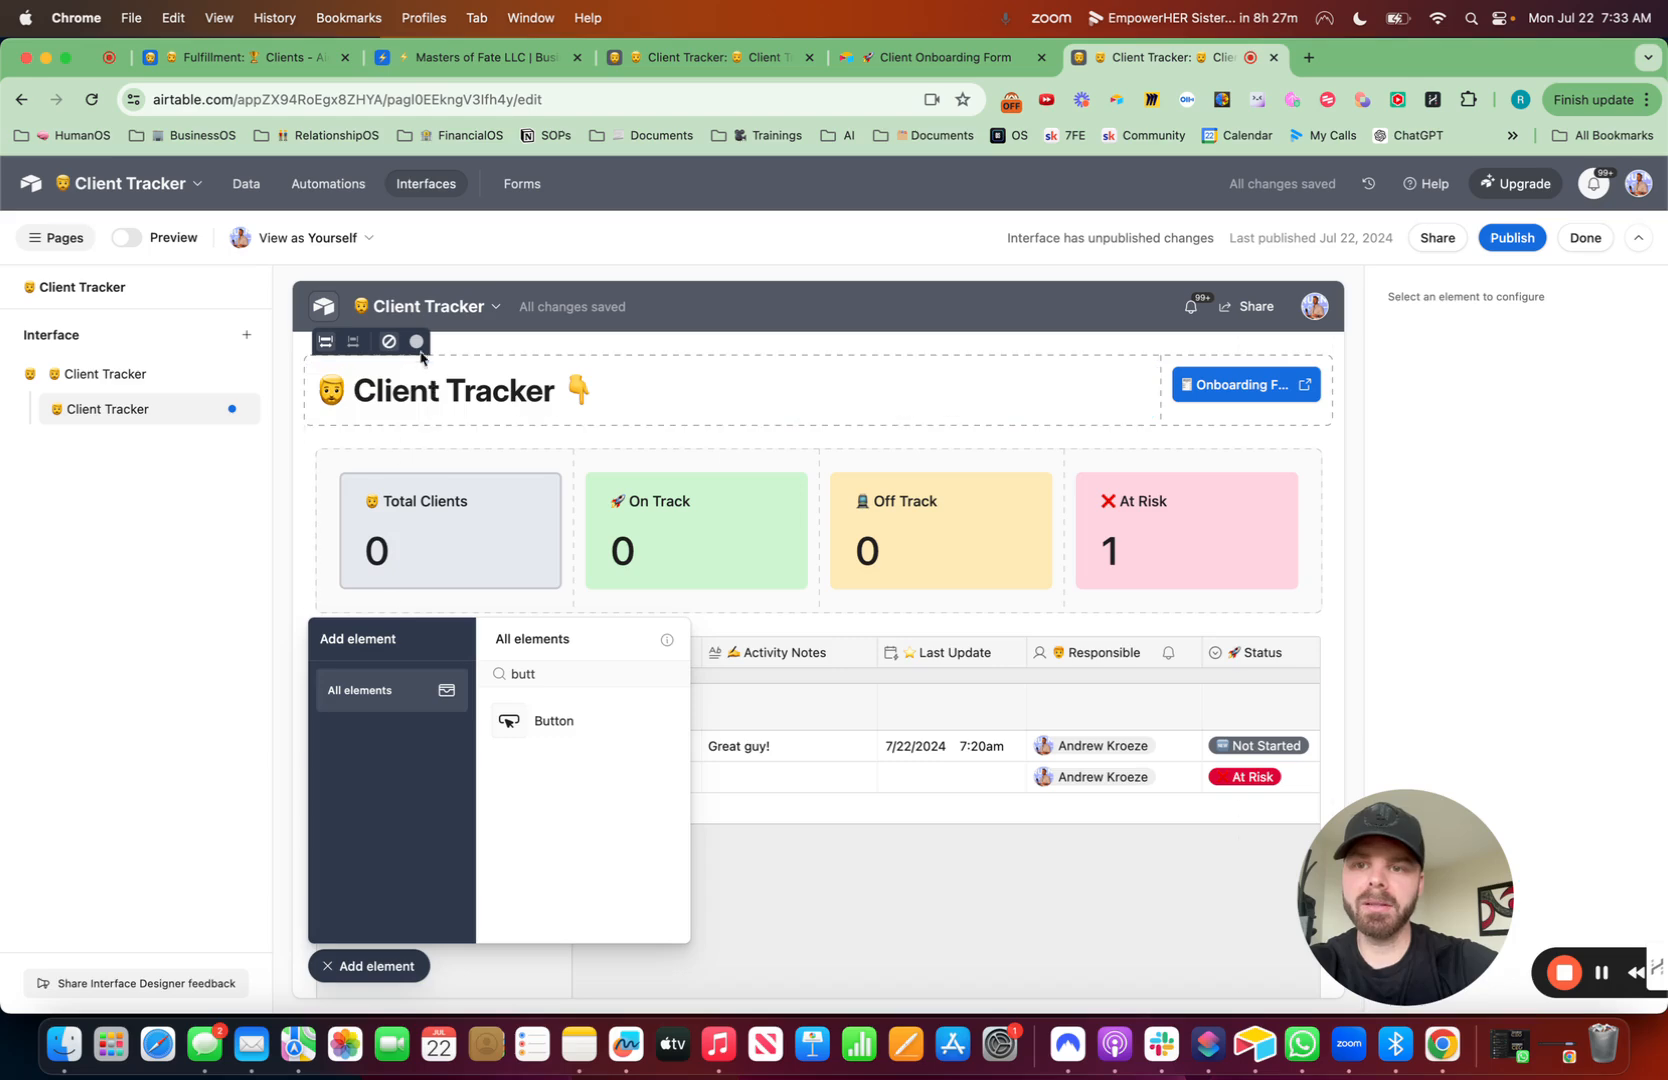
click(390, 966)
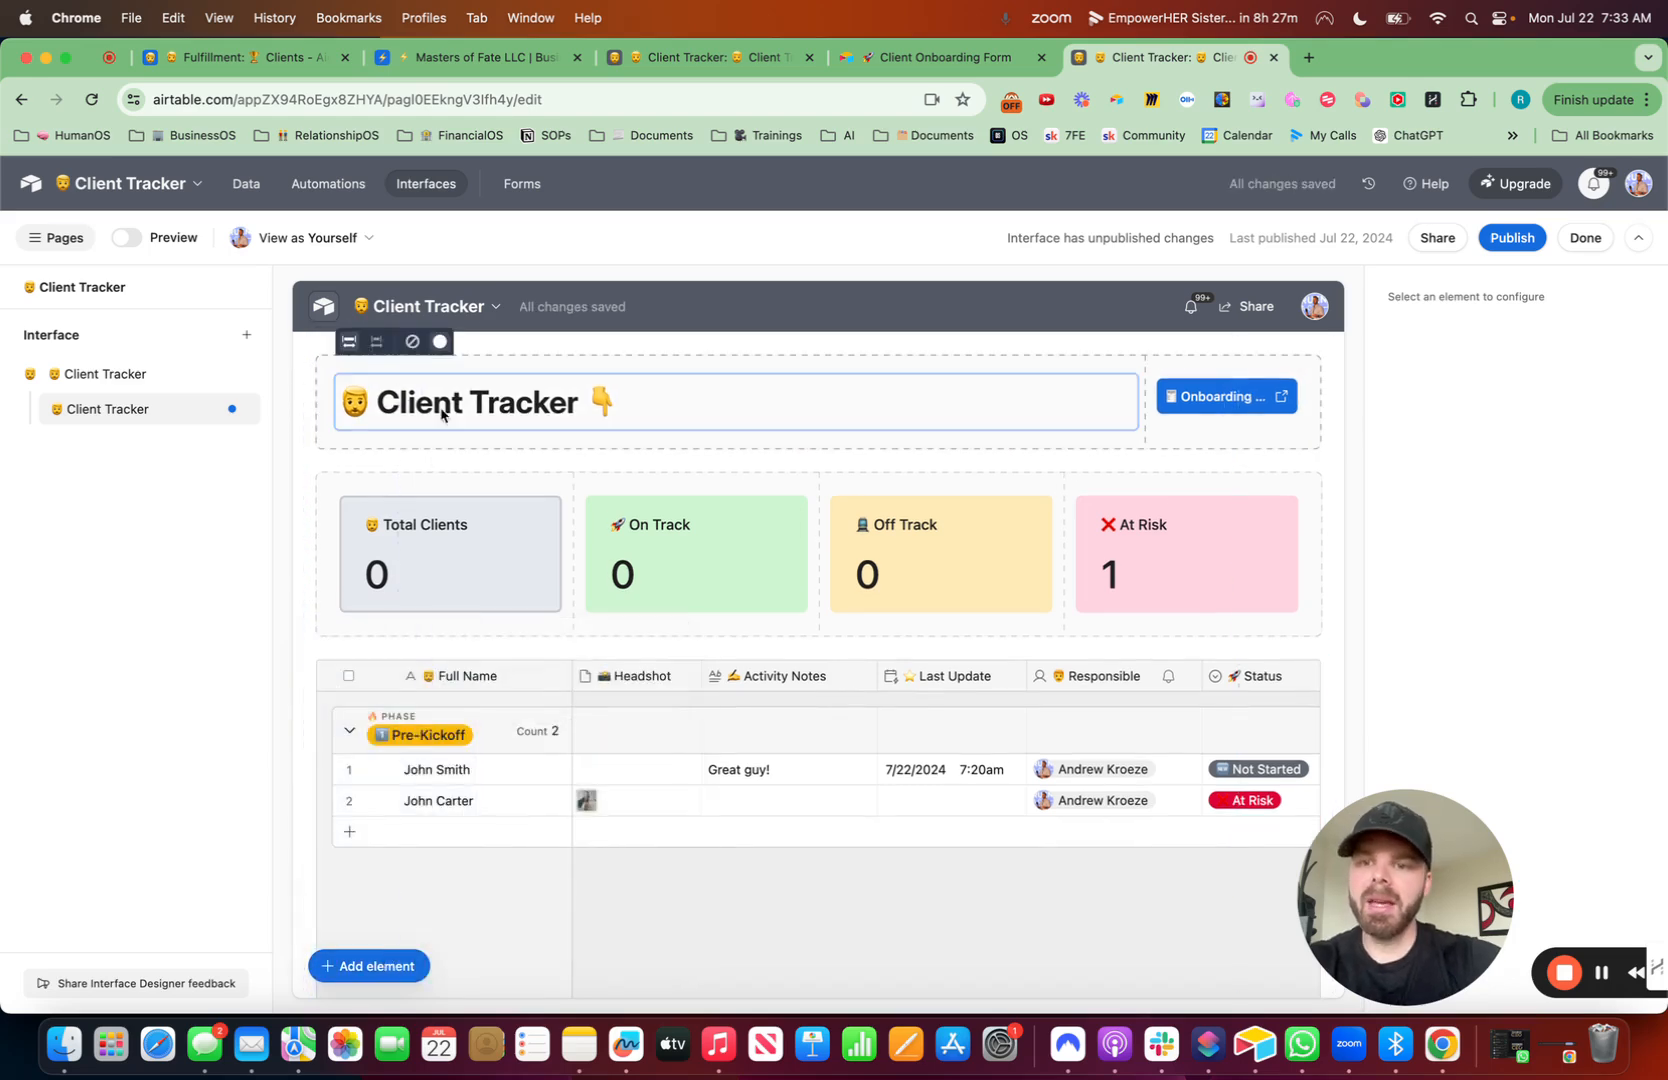
click(236, 408)
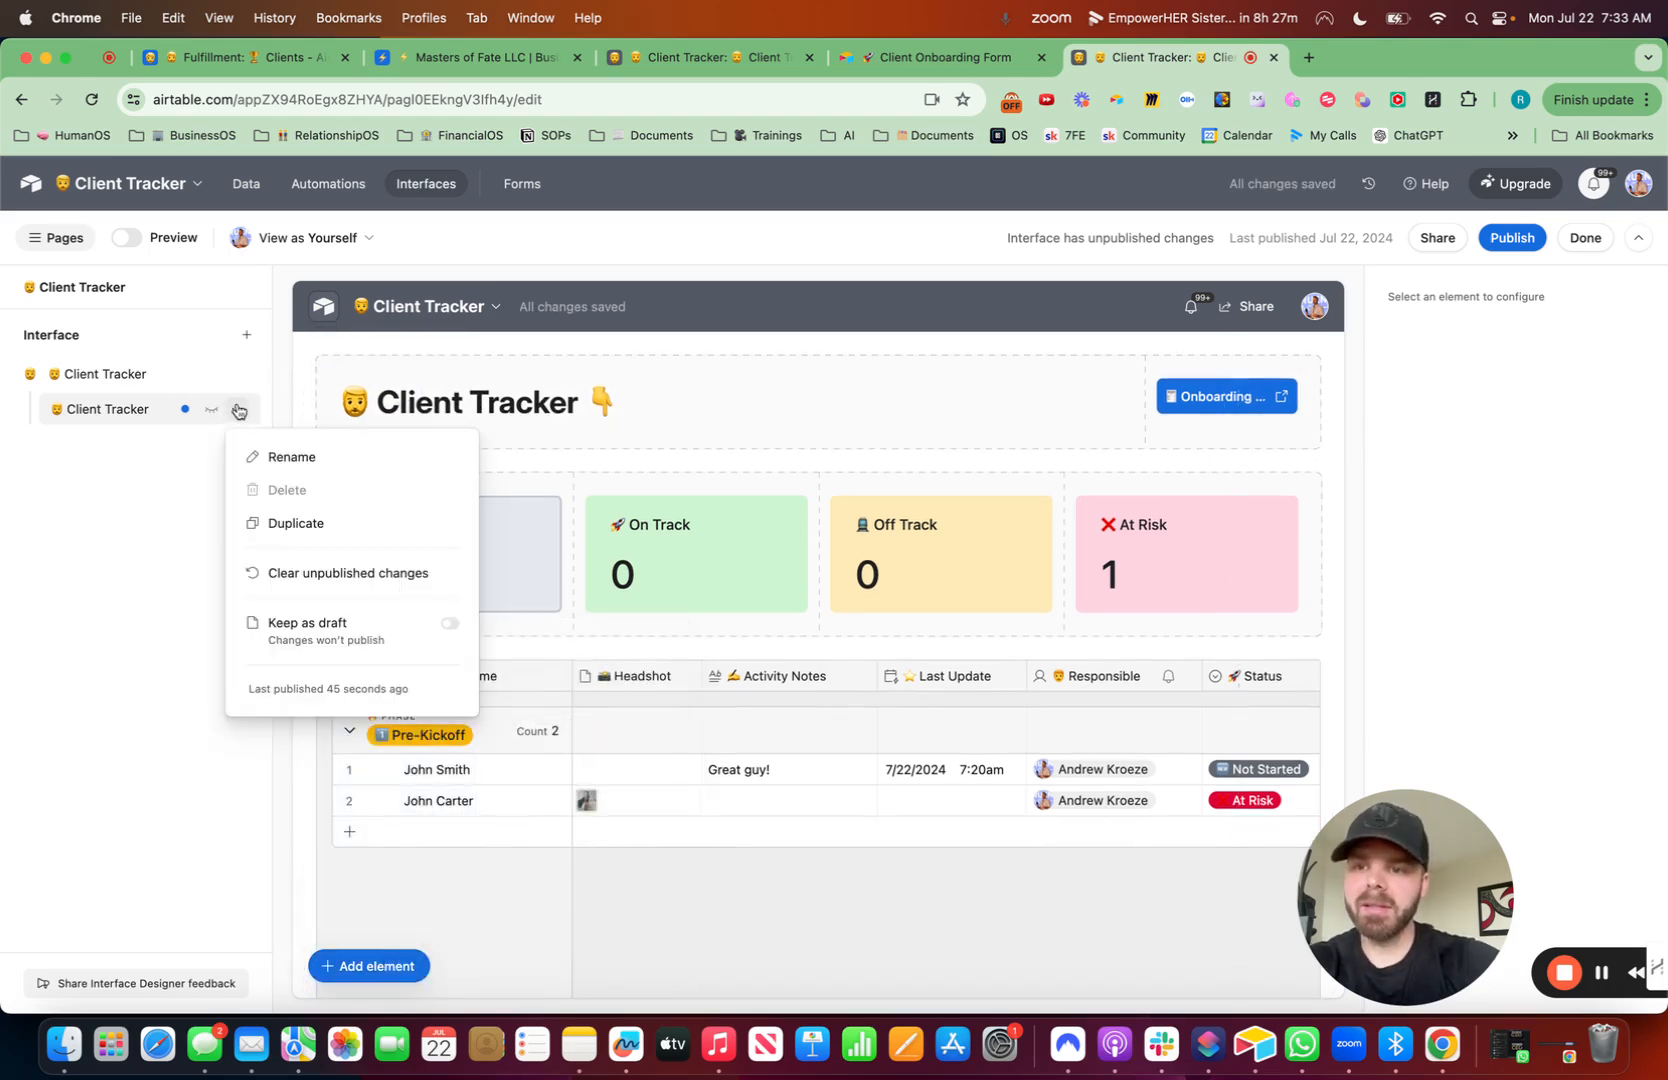
click(290, 526)
click(1028, 665)
- Rename the duplicated page as 'Onboarding Results' with a receipt emoji
click(247, 450)
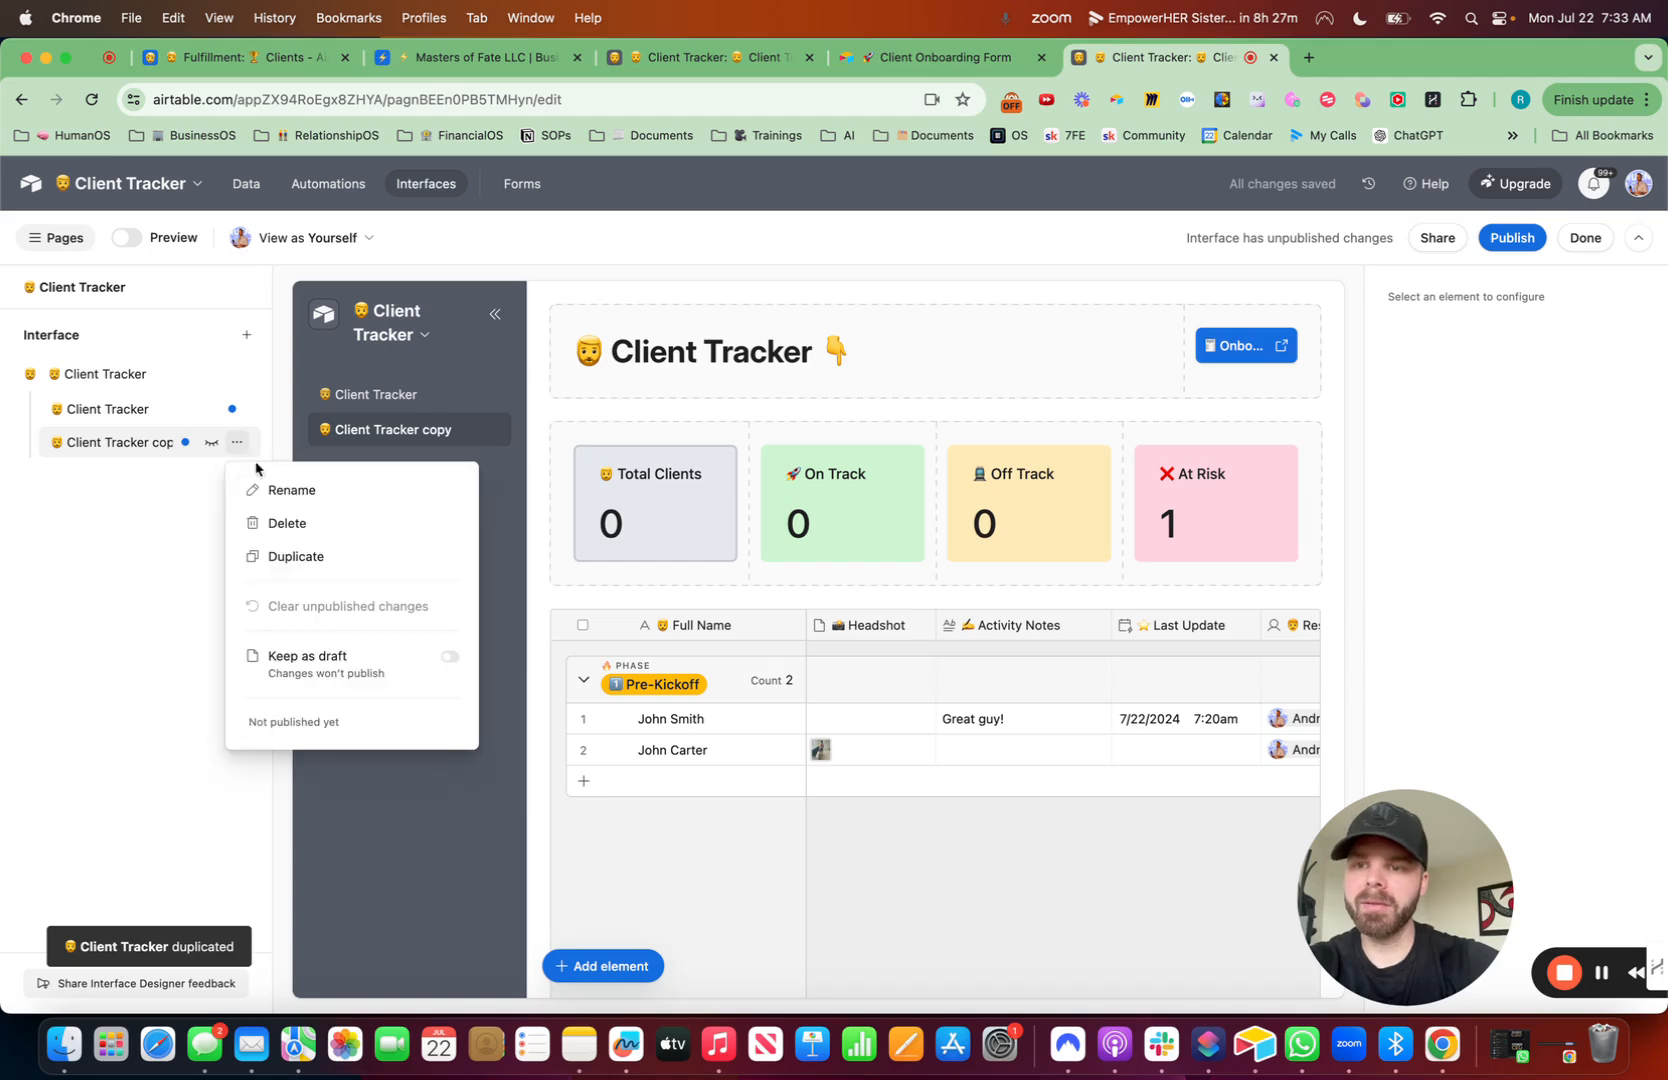
click(272, 490)
key(ctrl+super+space)
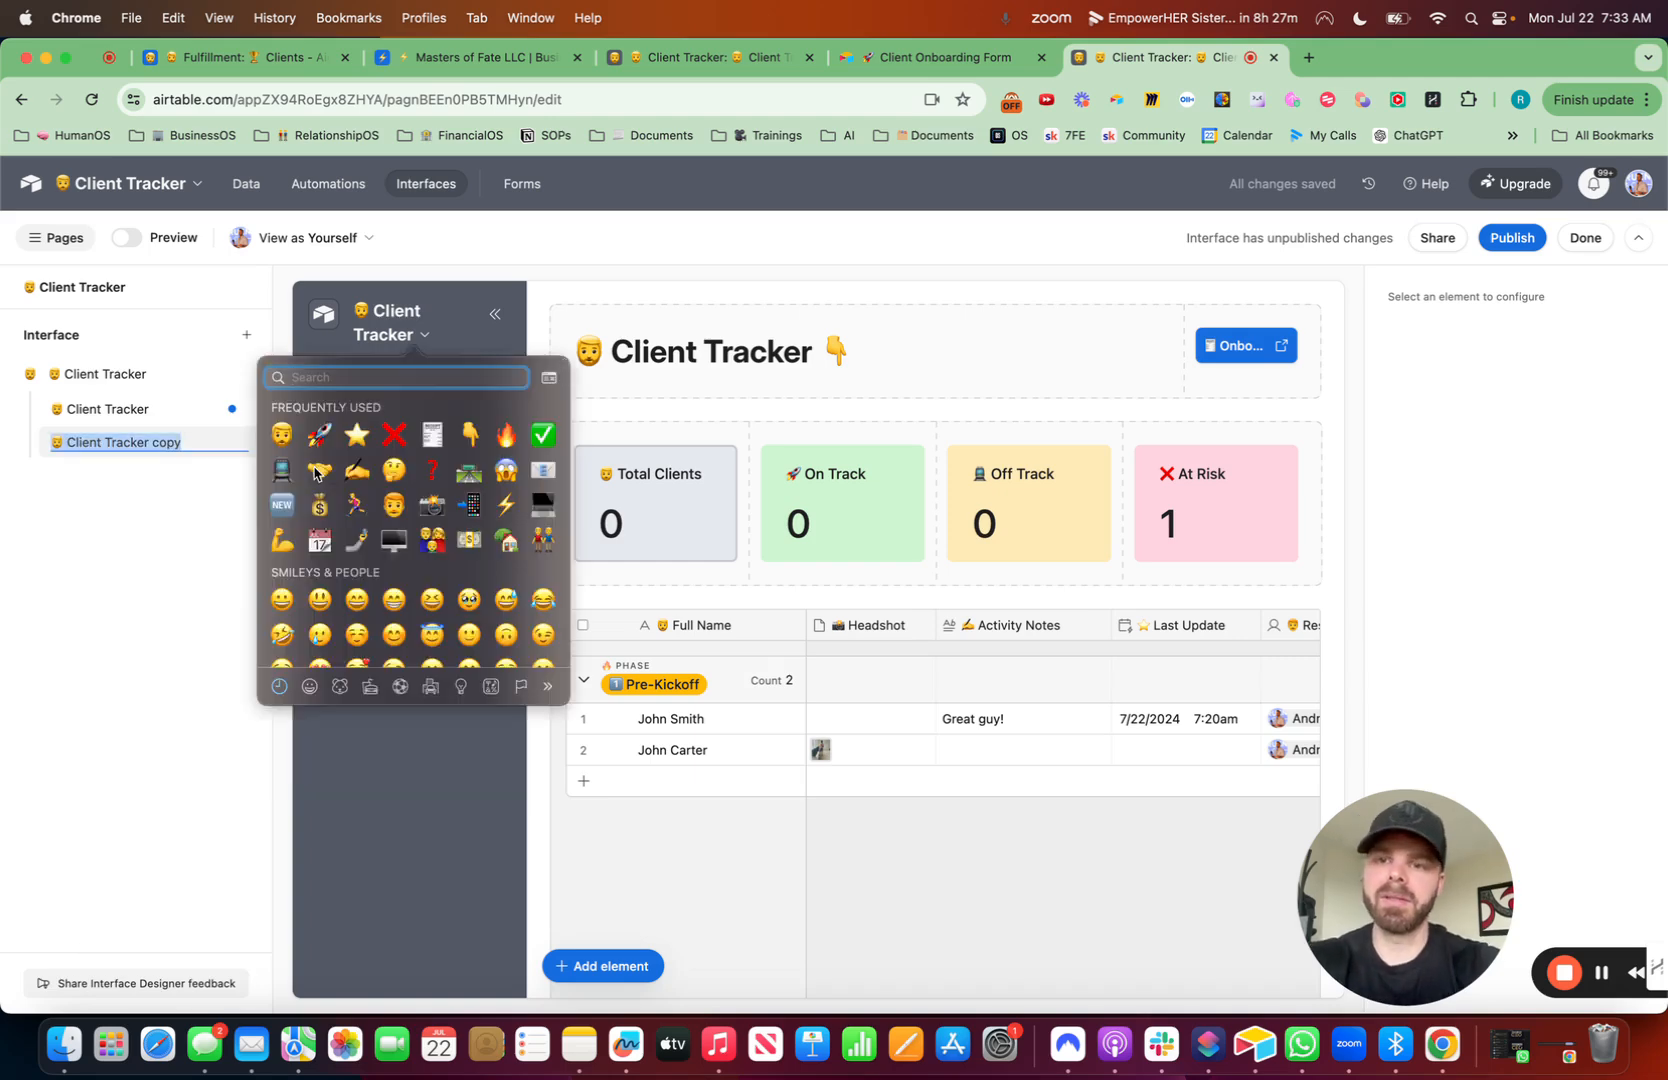
key(Escape)
text(Onboarding Results)
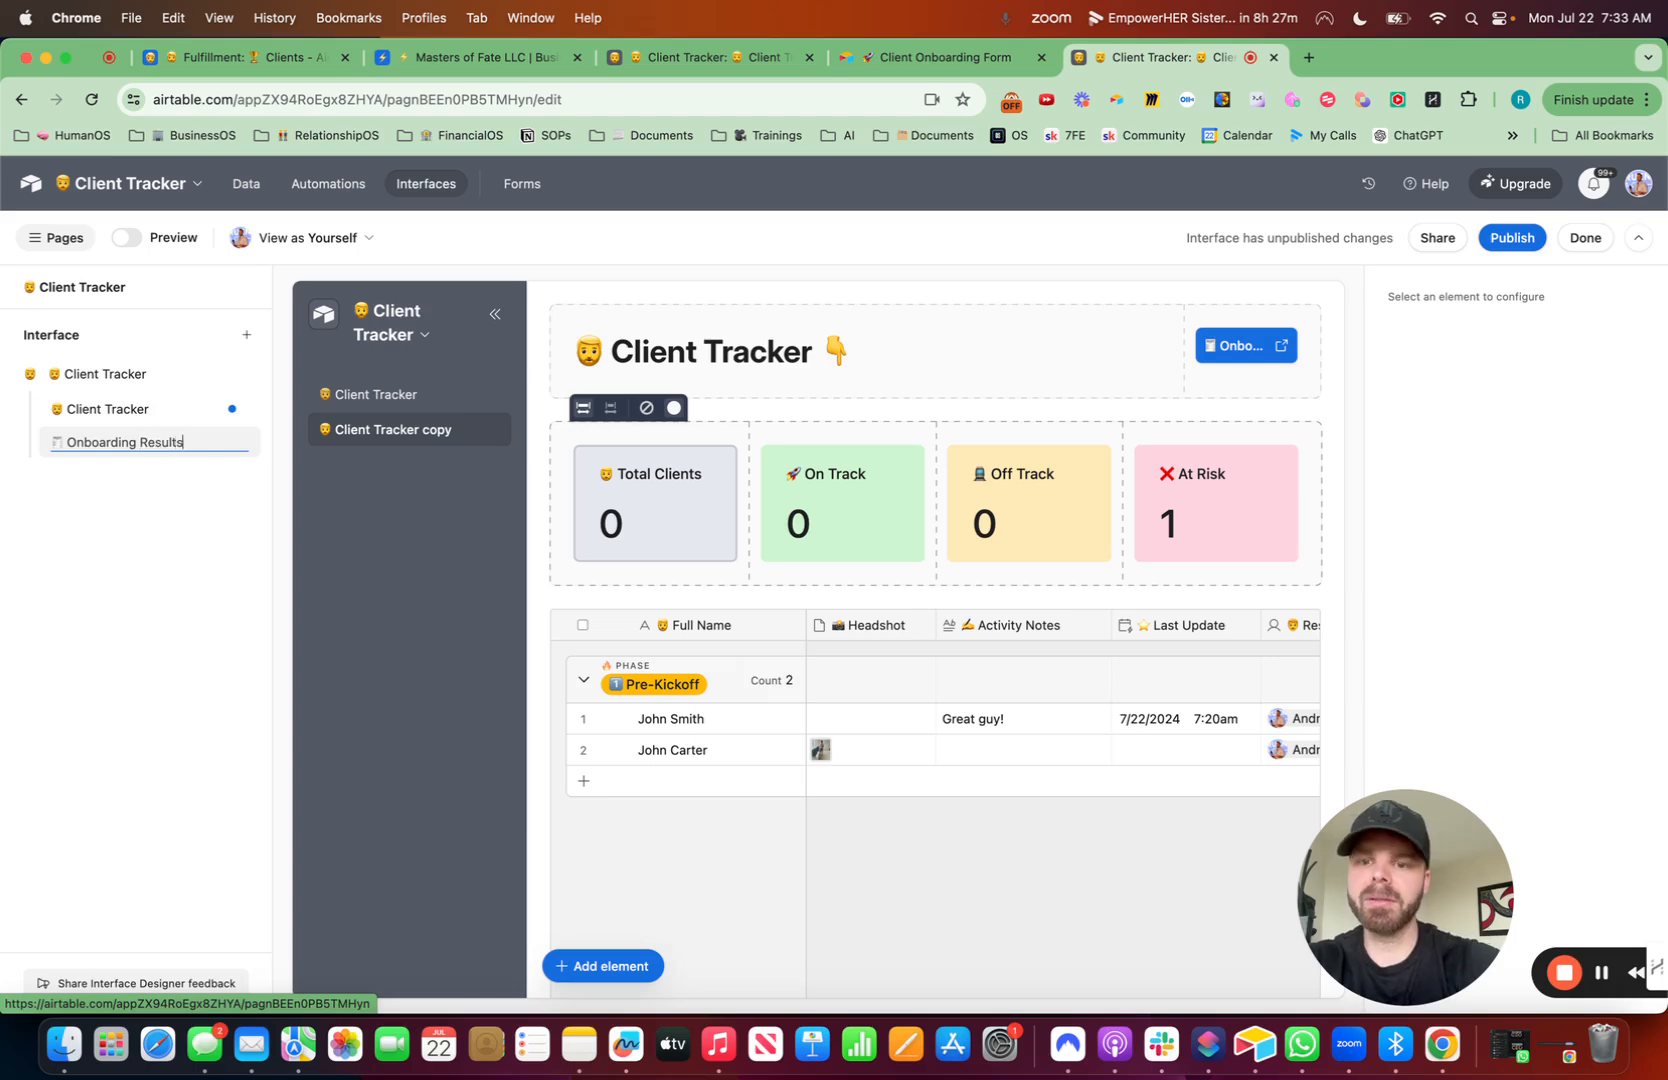
- Copy the grid element's settings from the Onboarding Responses view
click(900, 766)
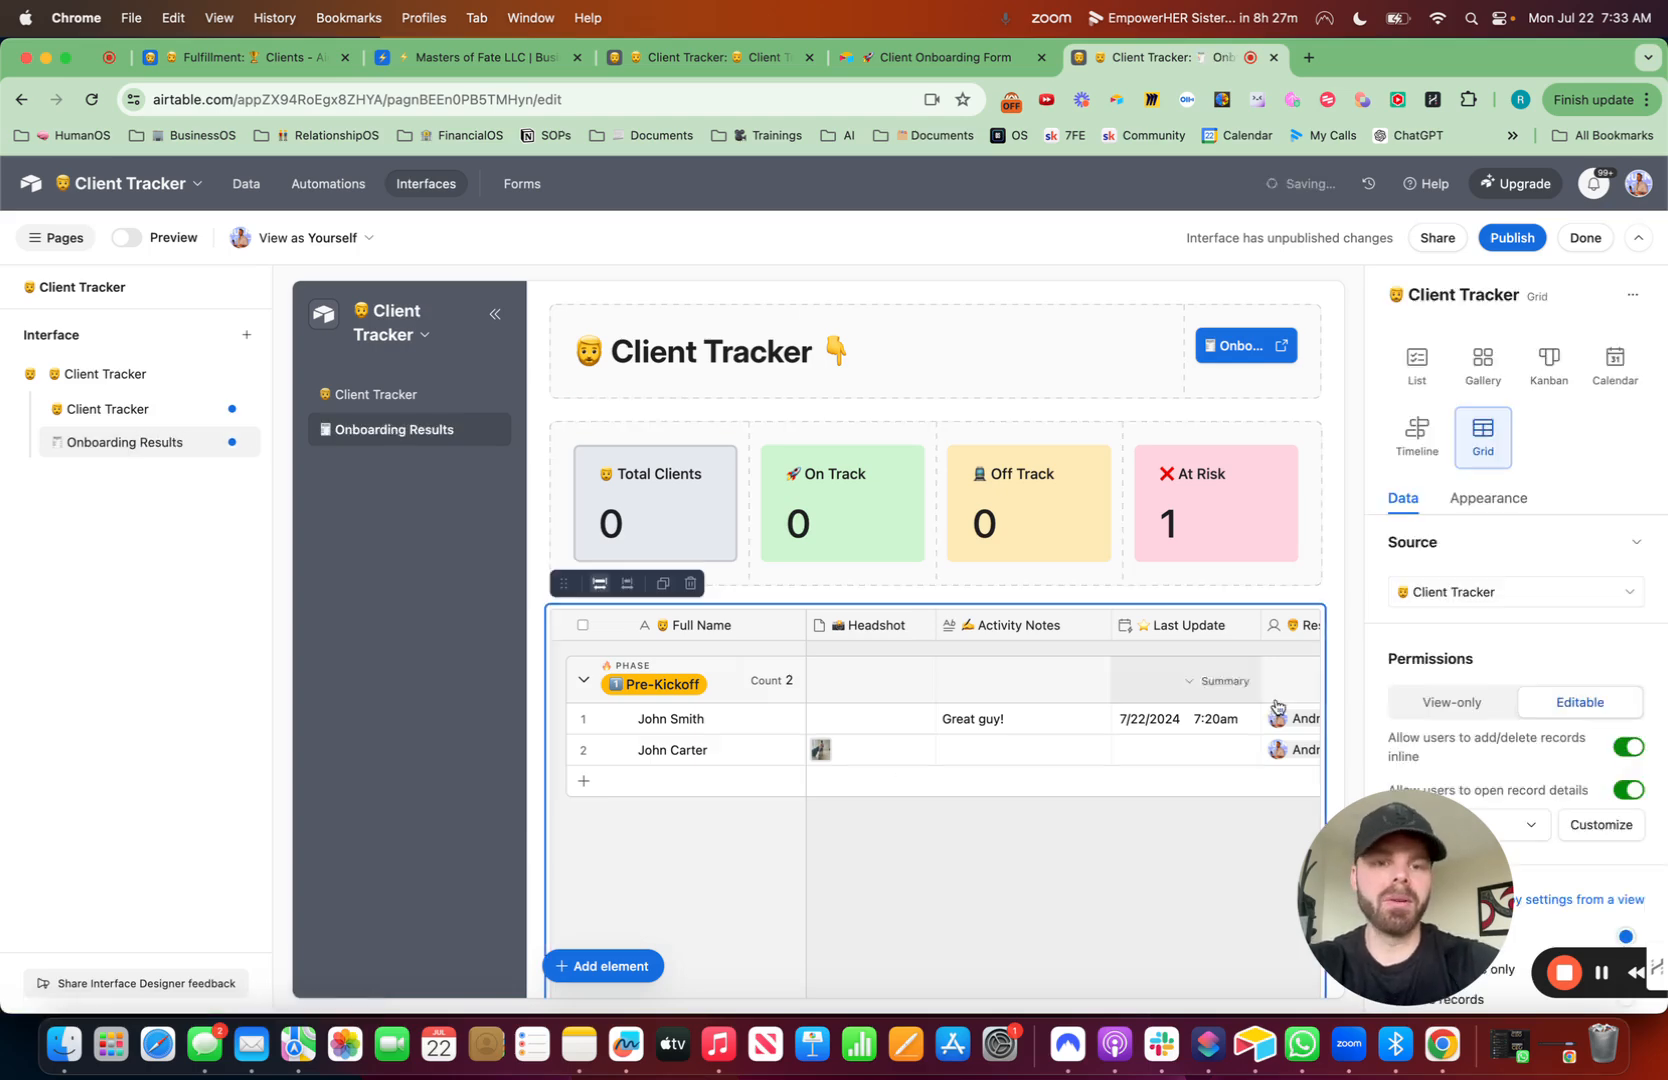
drag(1396, 915, 2, 857)
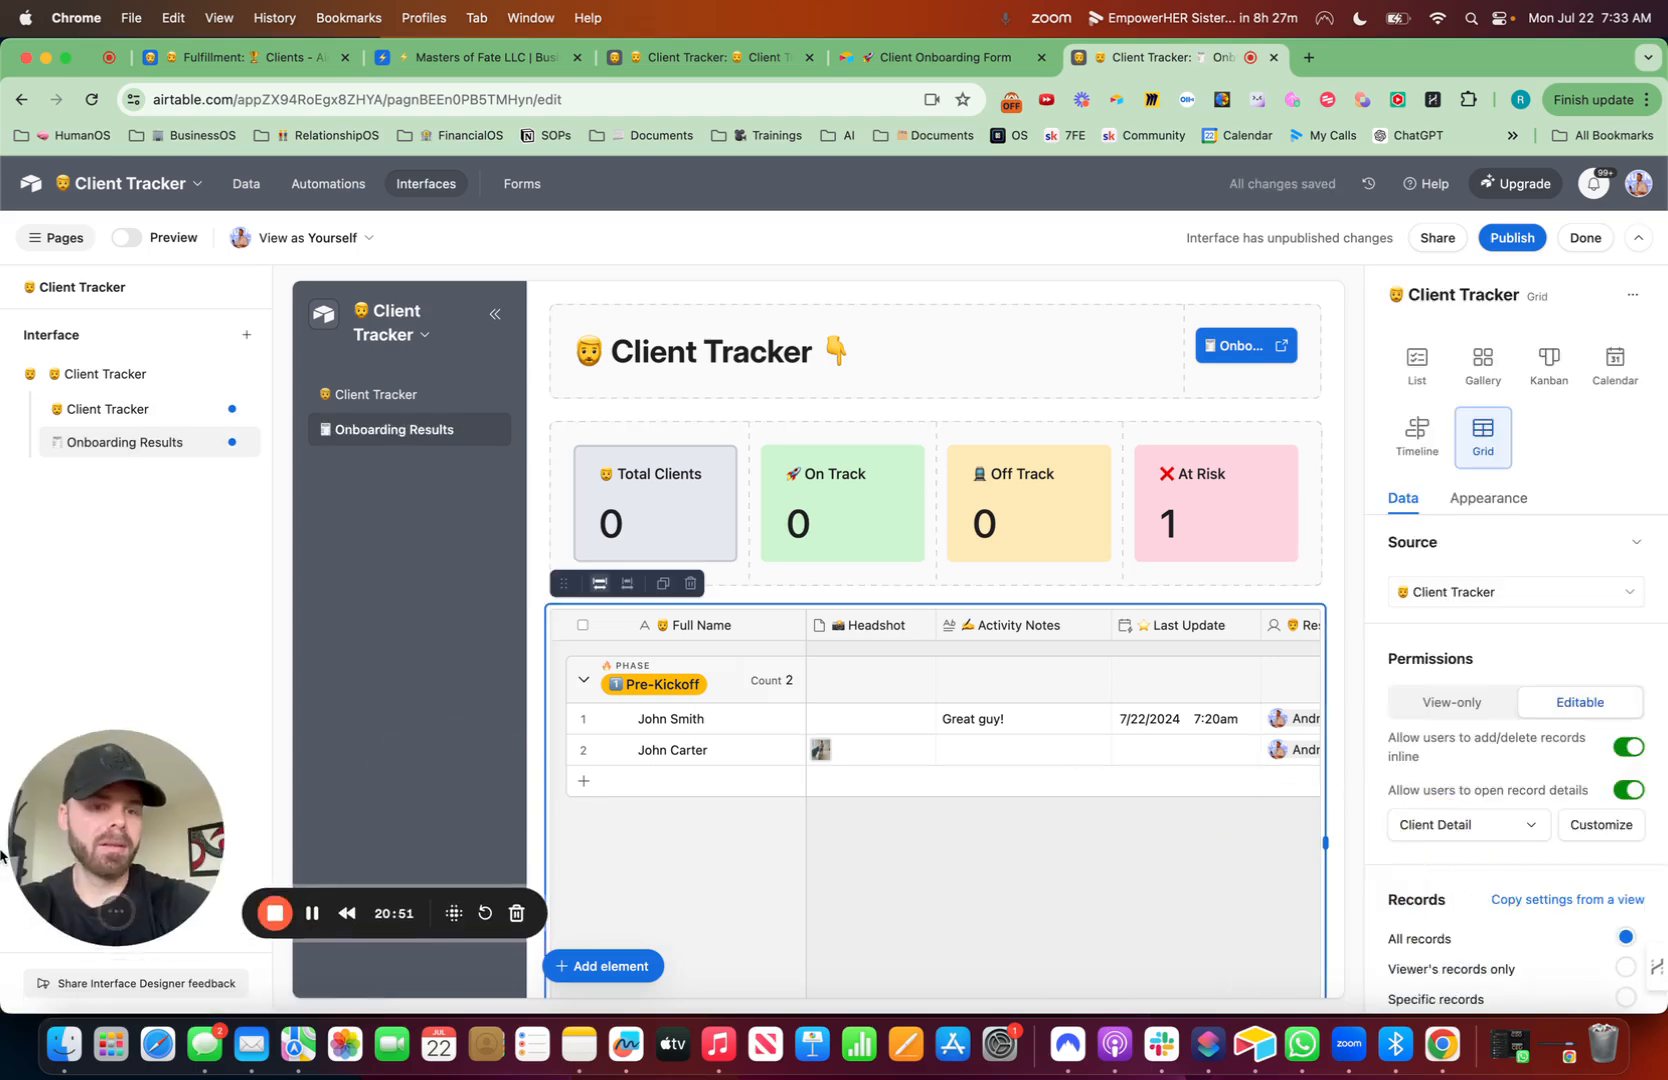
click(1560, 900)
click(1368, 843)
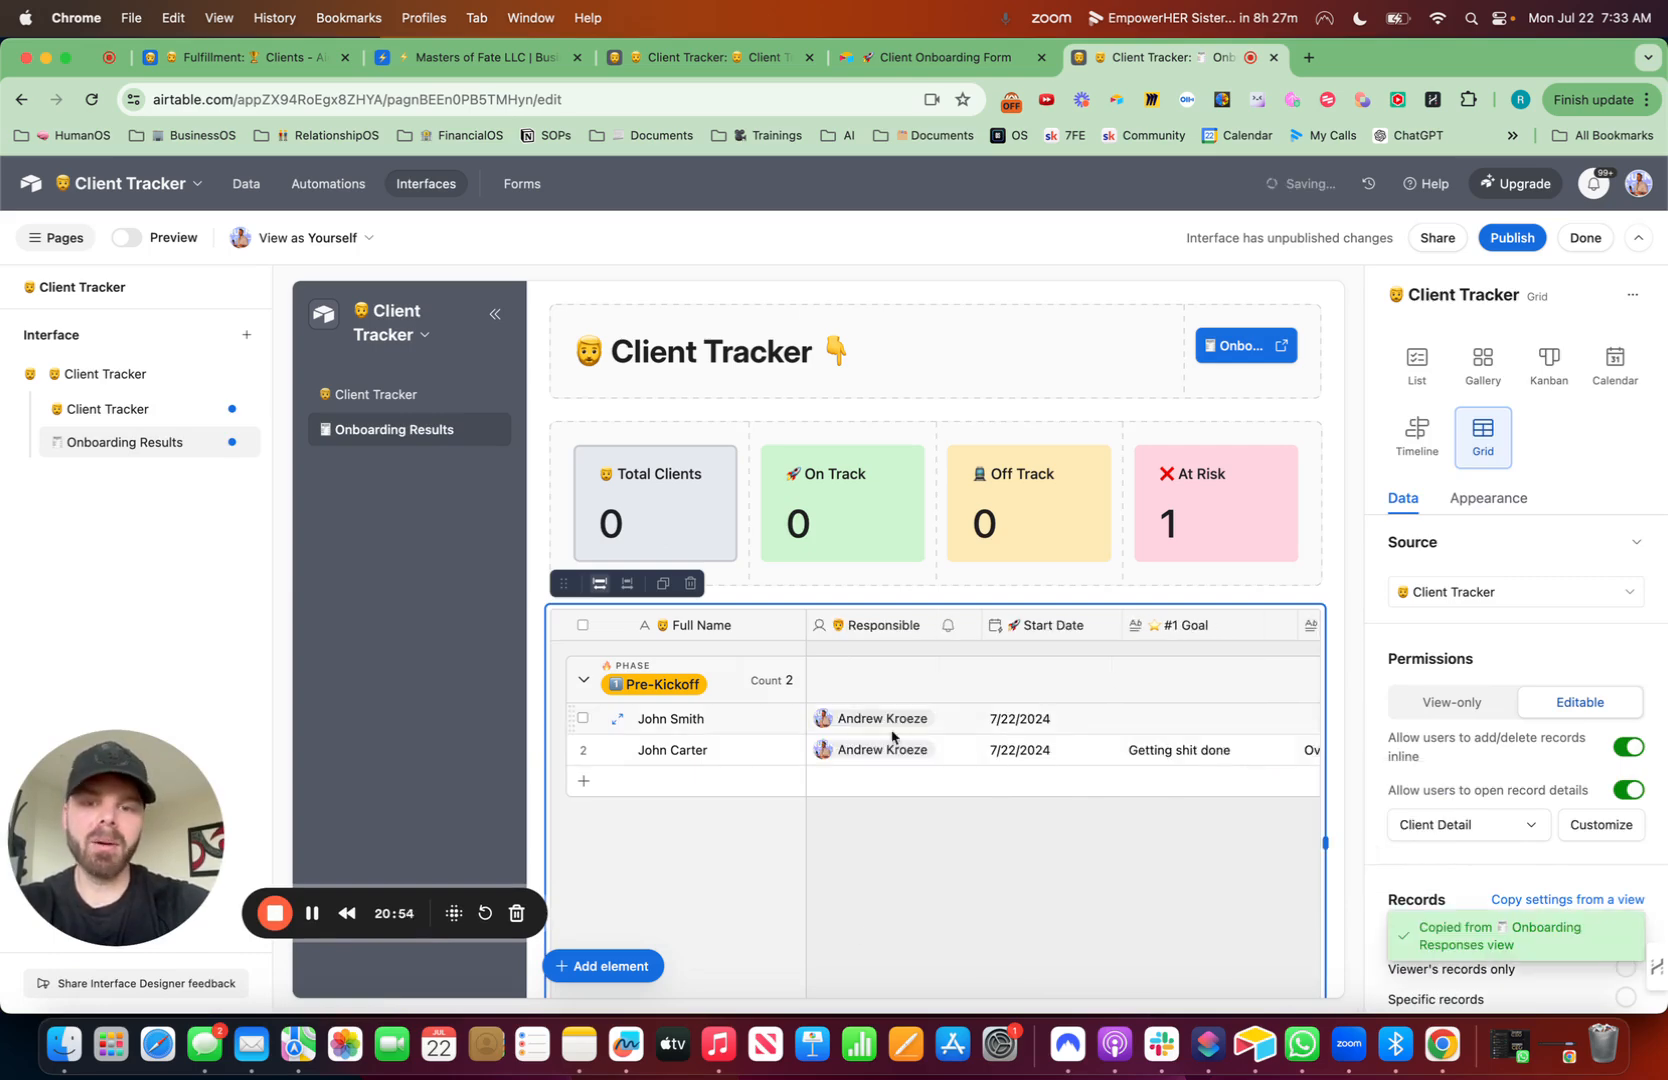
- Rename the page as 'Onboarding Responses'
click(236, 442)
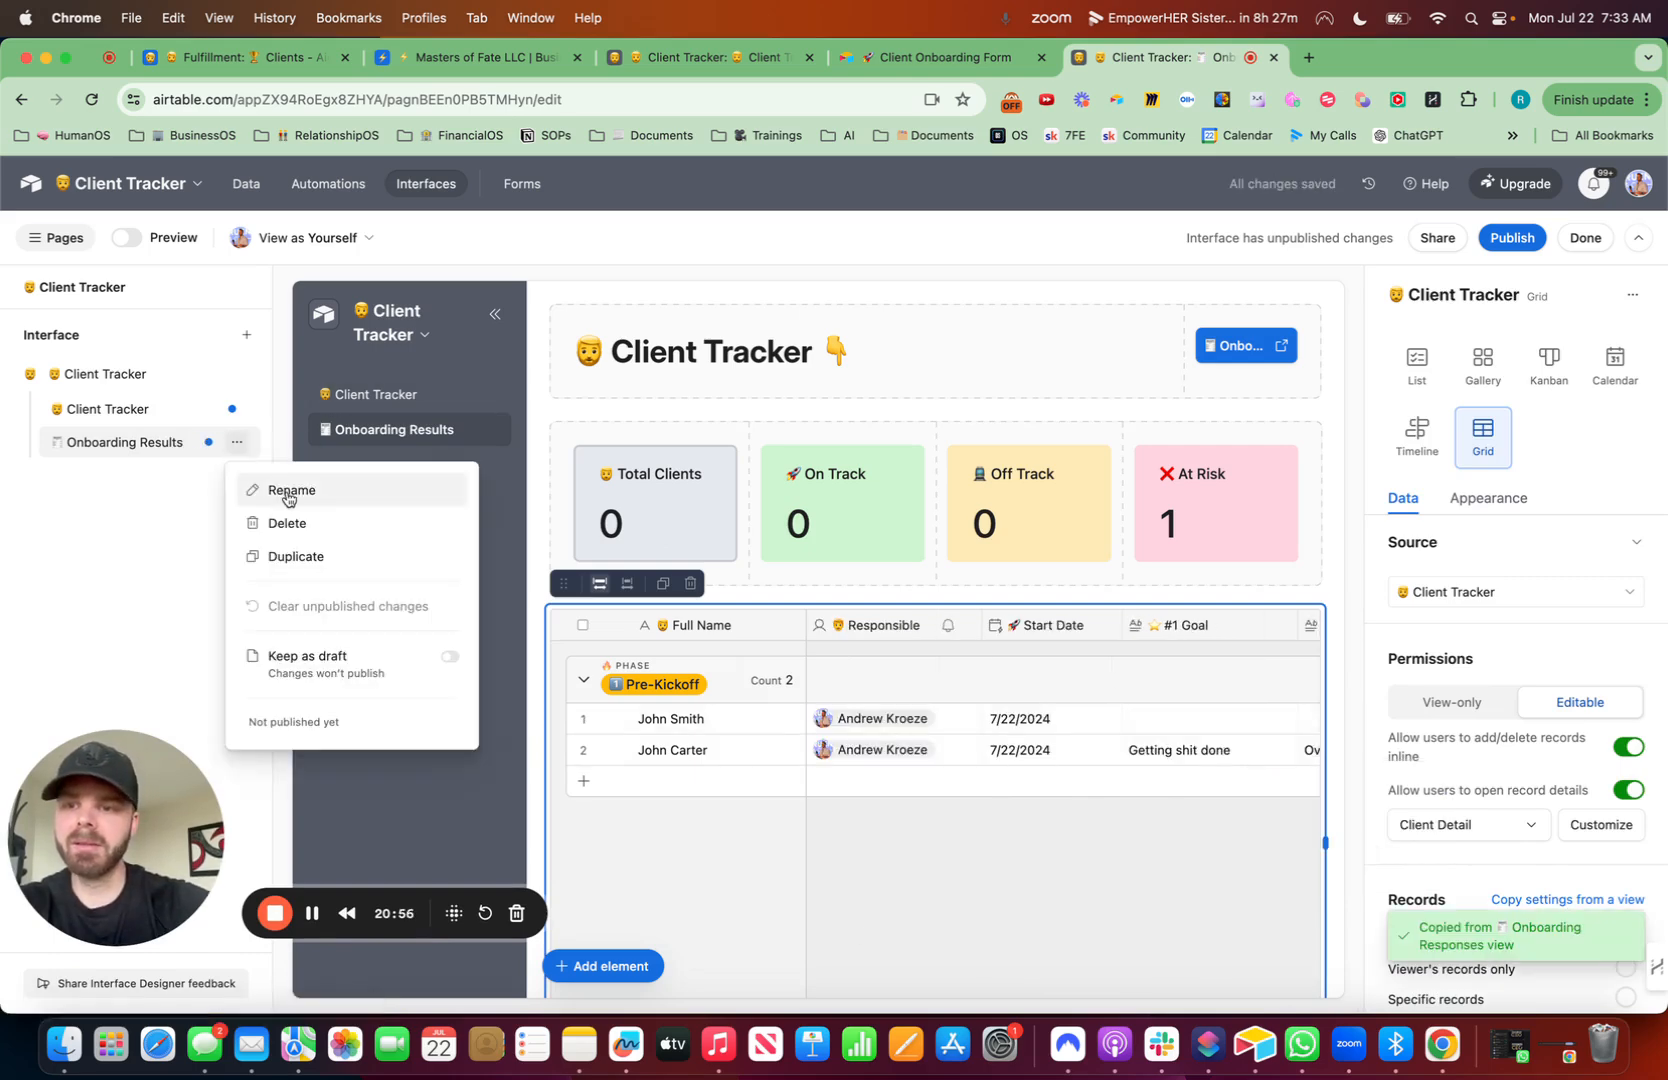
click(287, 490)
click(185, 445)
key(BackSpace)
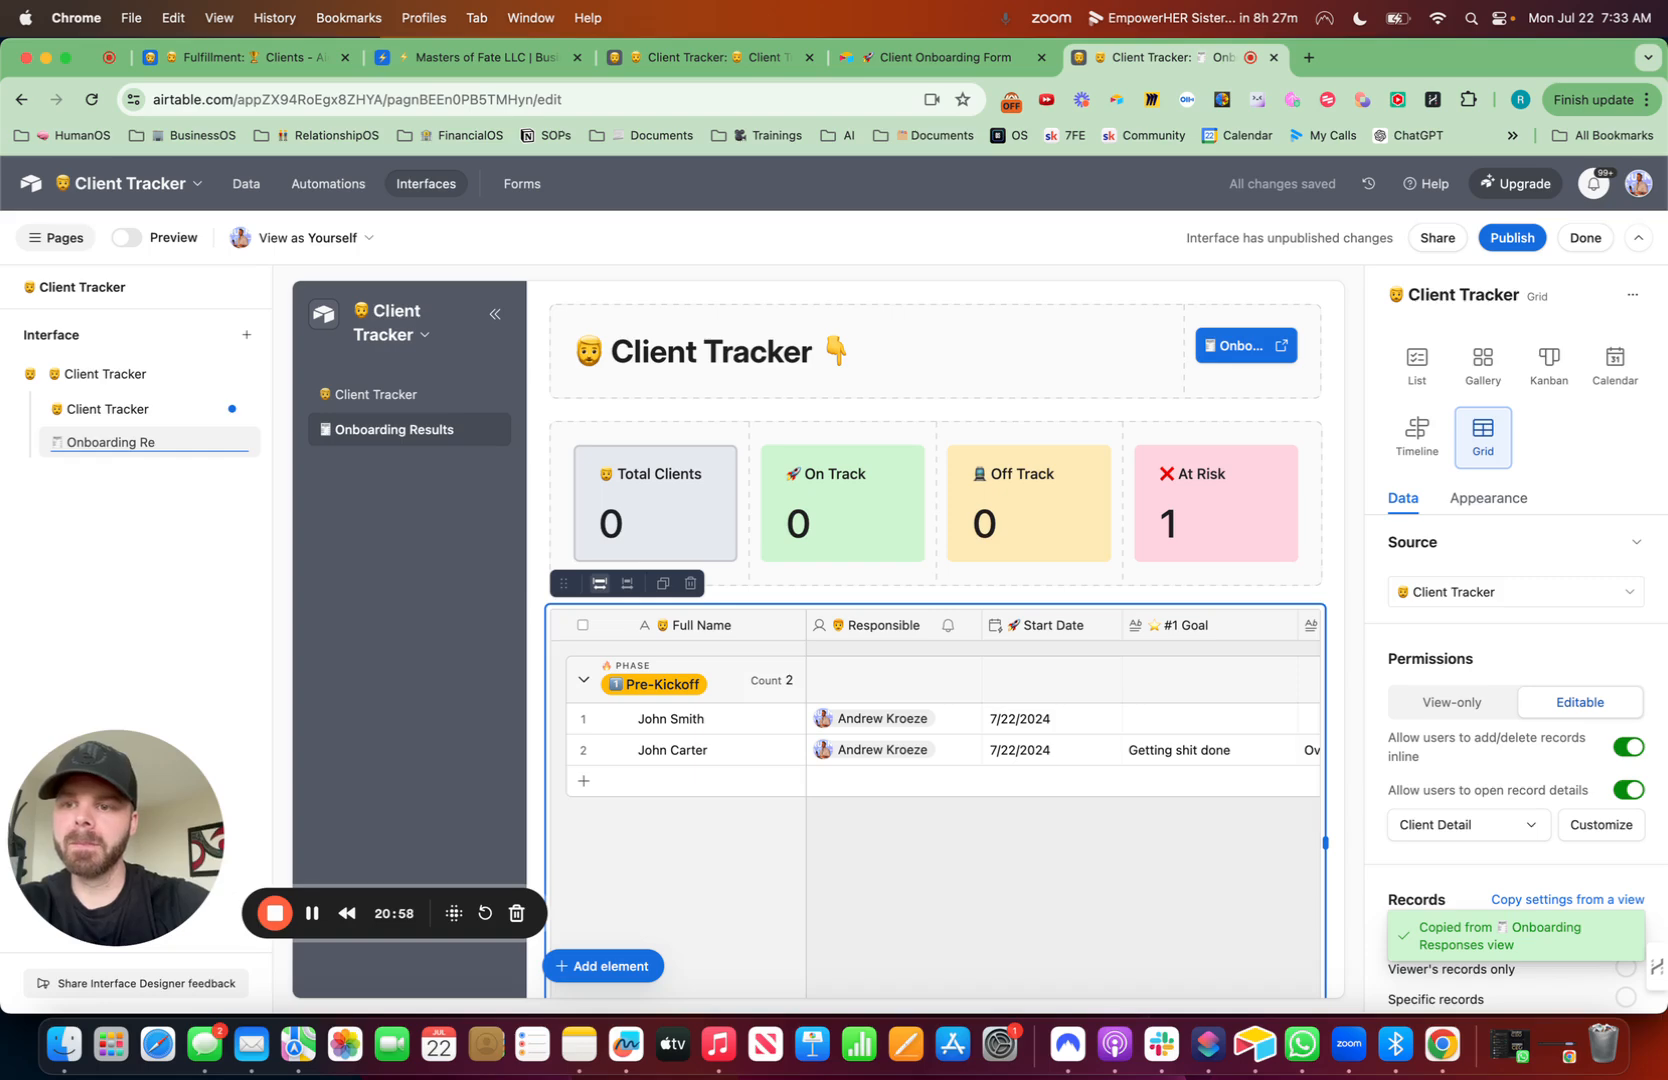
text(ponses)
key(Return)
- Review a client's expanded record and the response columns in the grid
scroll(1437, 850, down, 3)
scroll(1440, 820, down, 2)
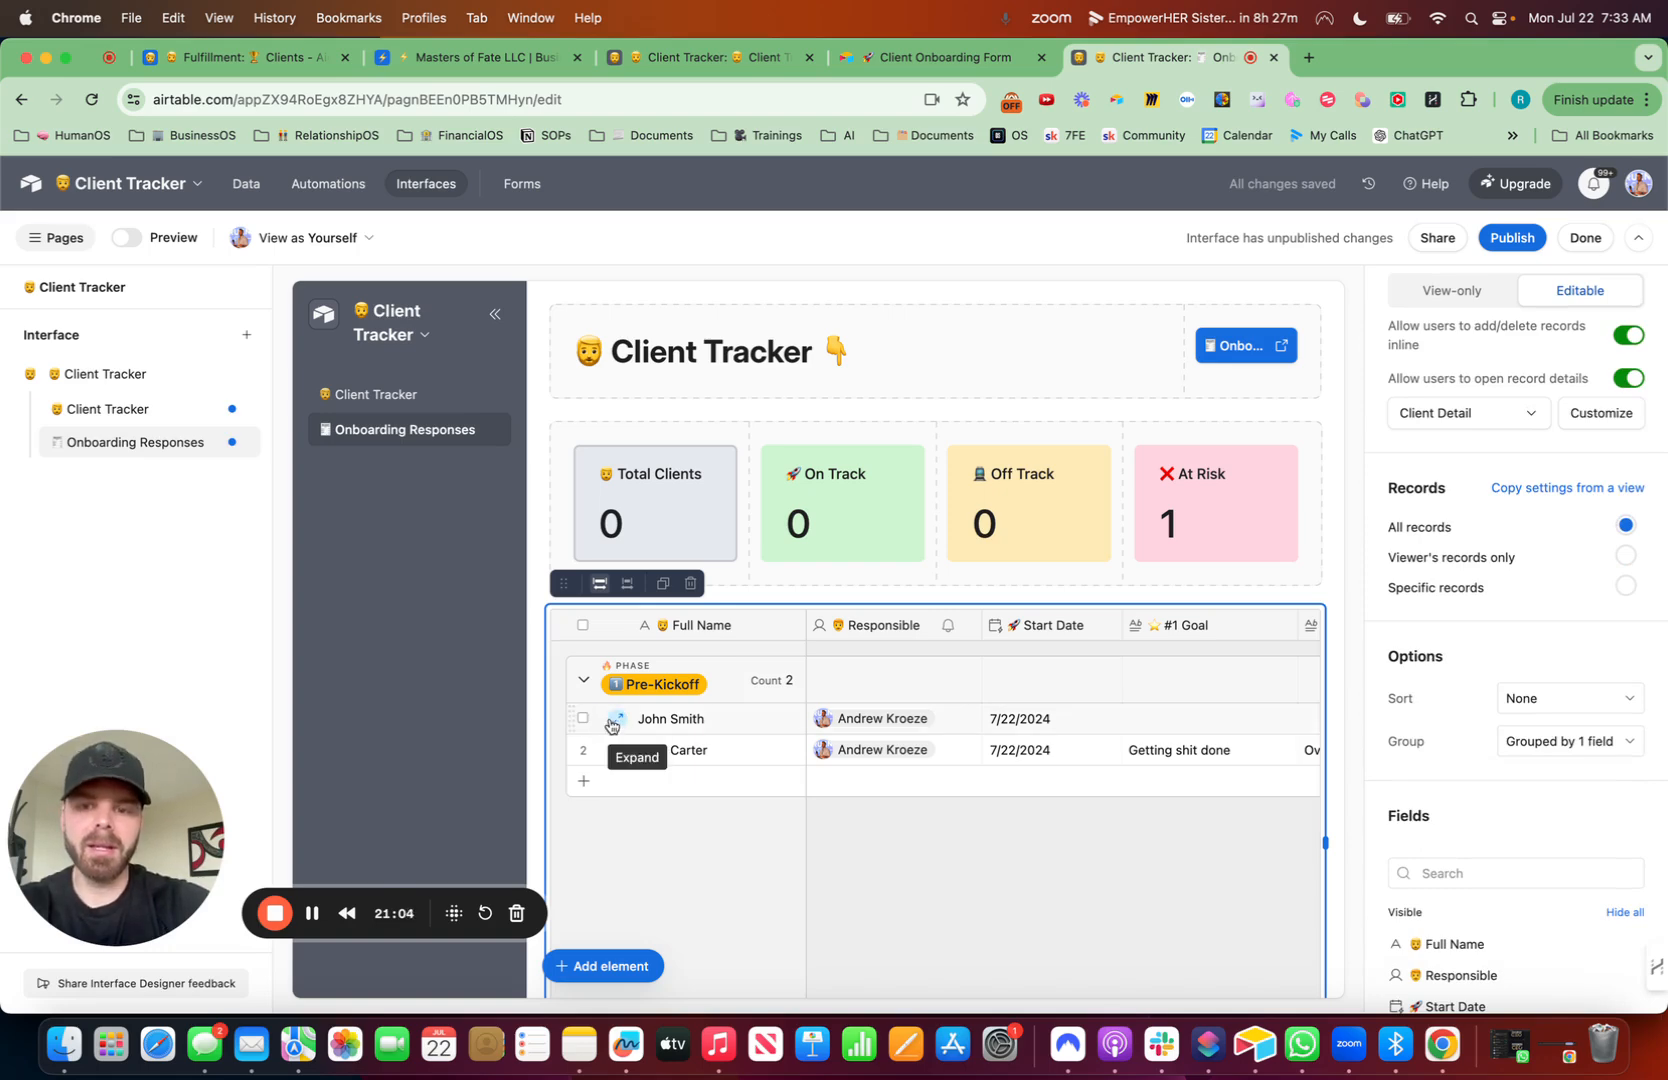
click(613, 719)
scroll(1005, 782, down, 3)
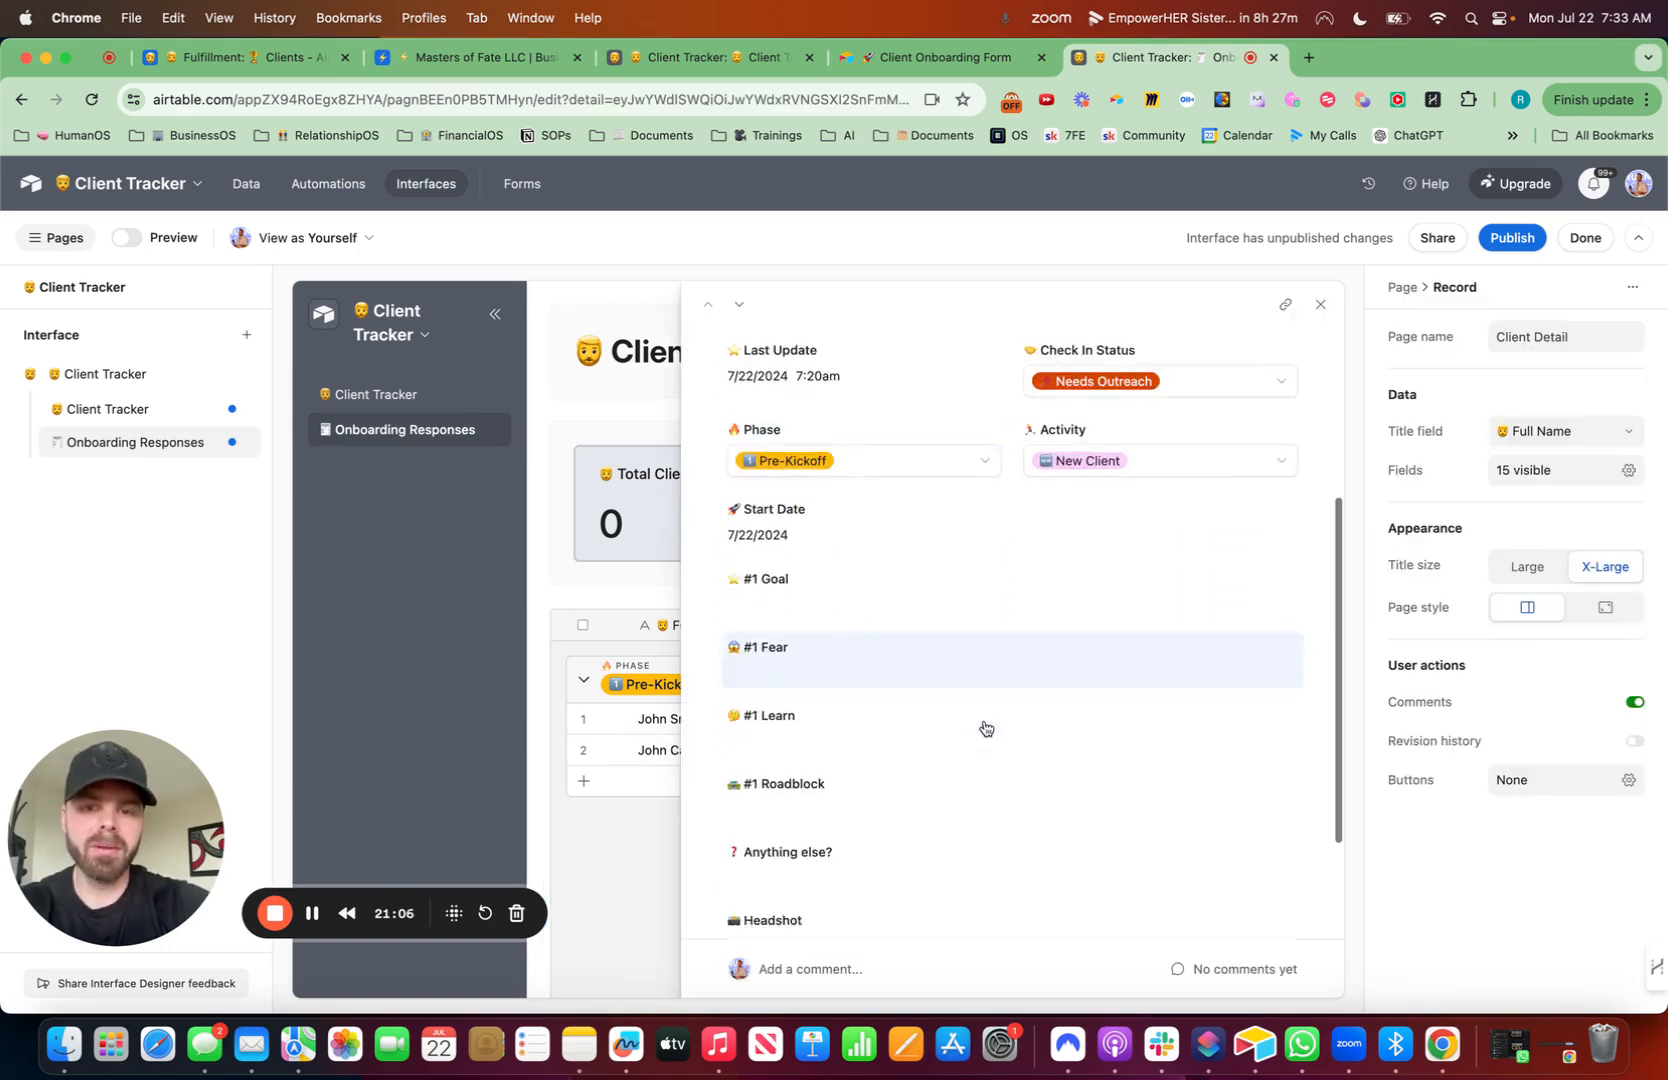
click(1320, 304)
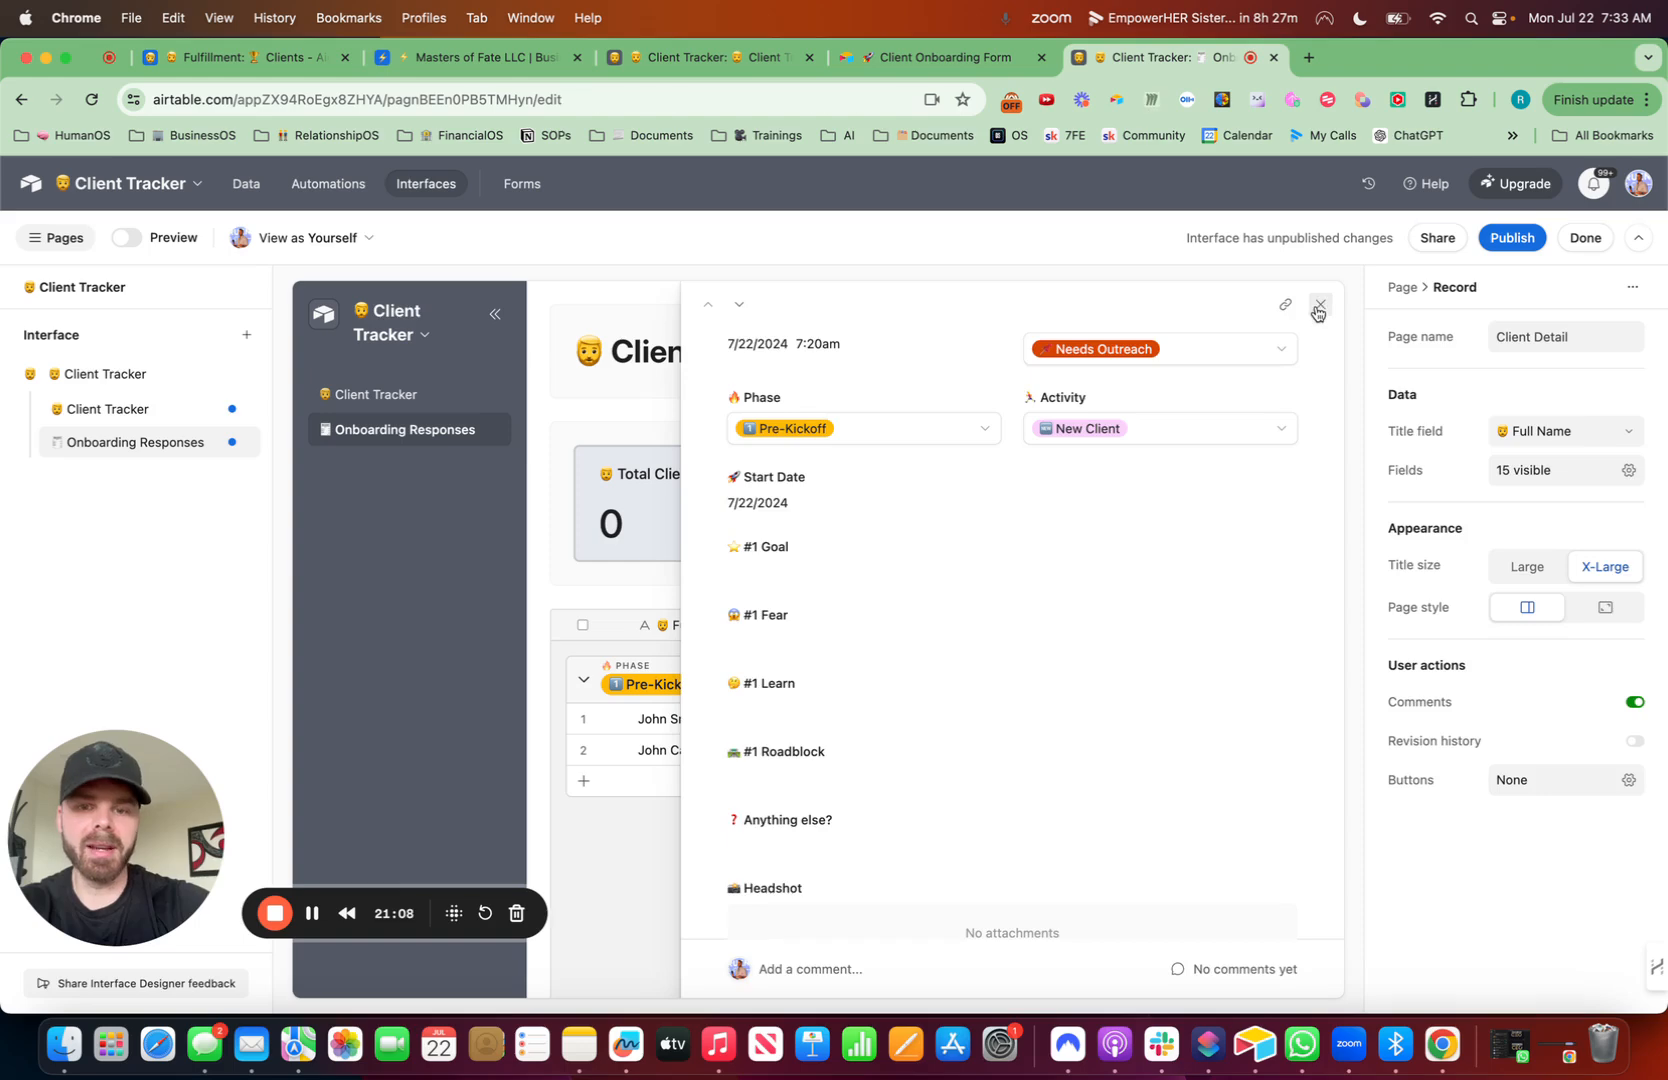
scroll(1015, 905, right, 8)
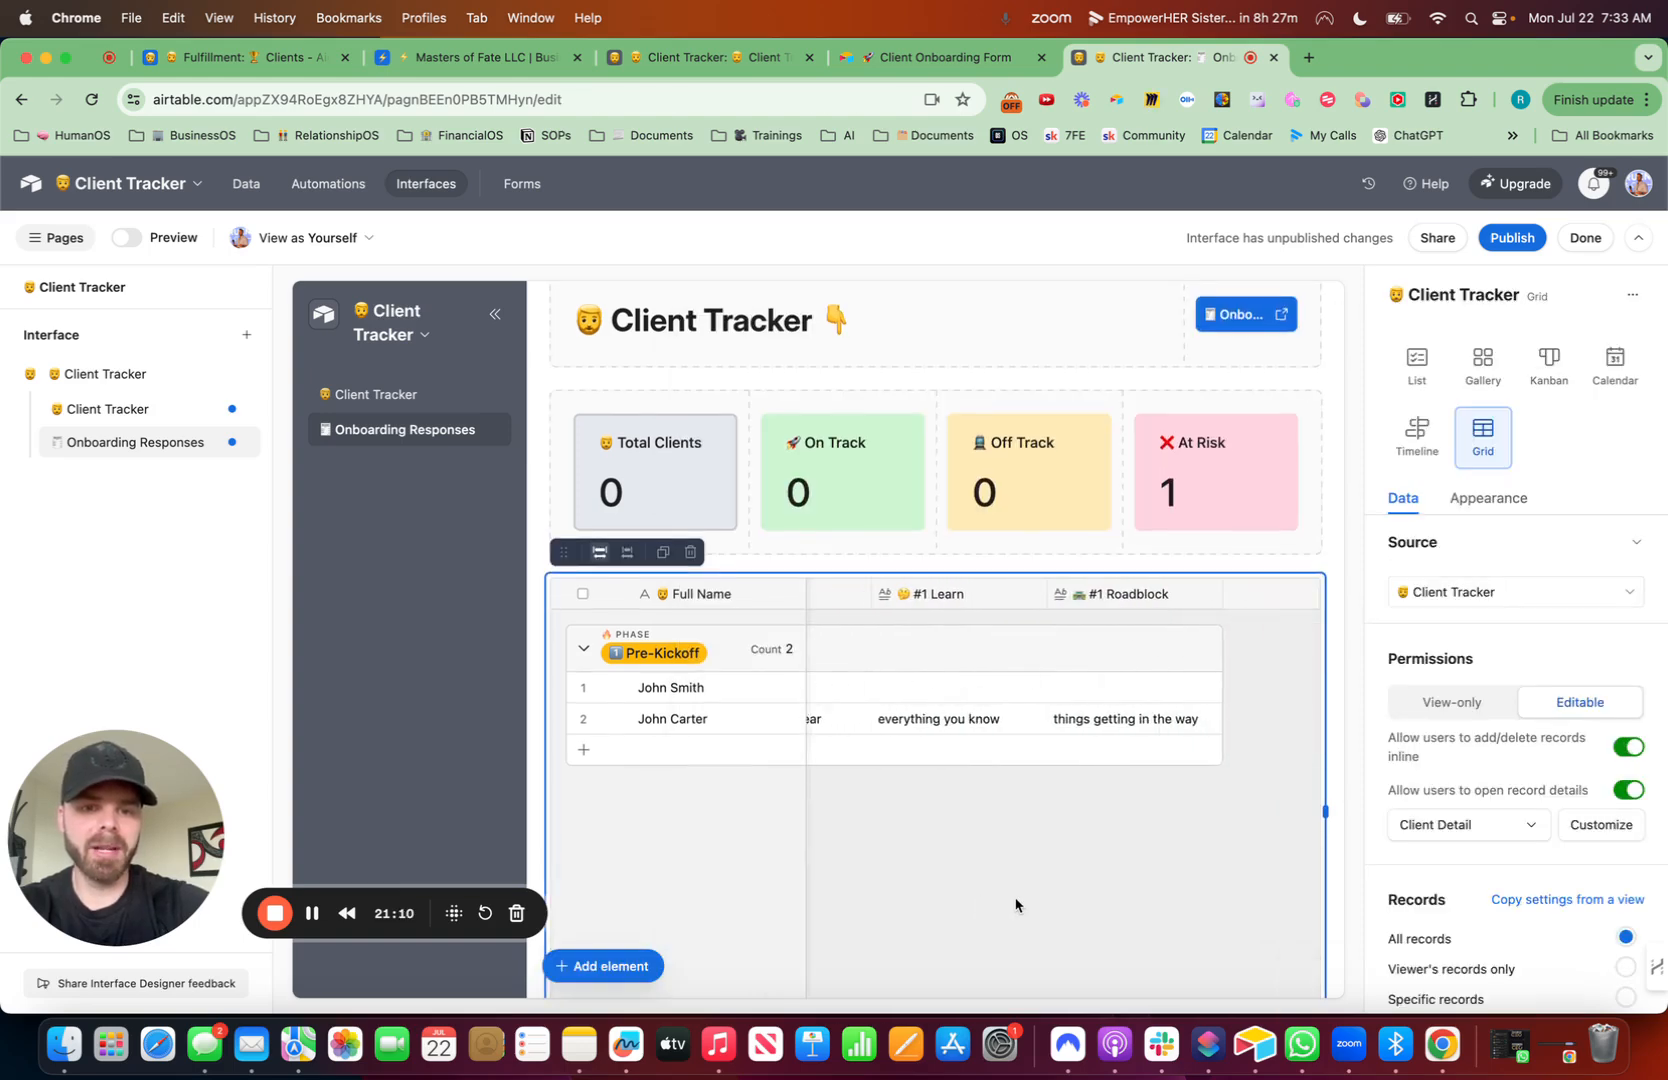
click(1087, 722)
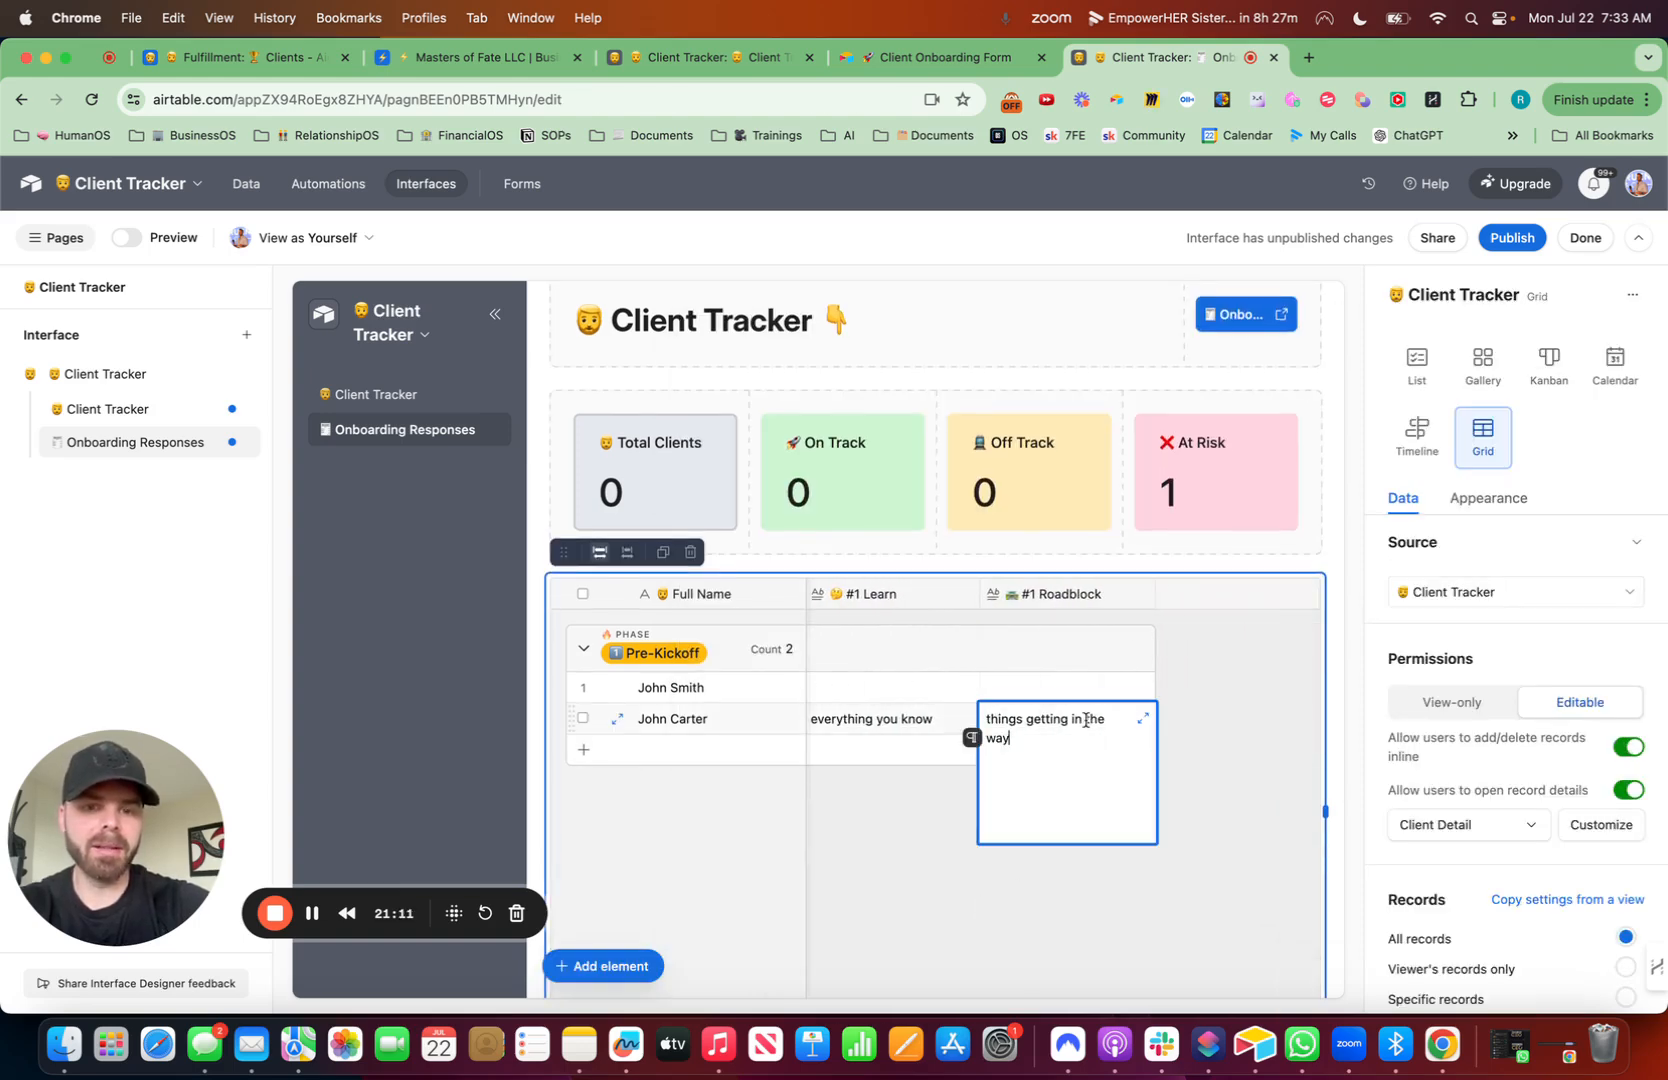
click(1267, 797)
- Publish the interface and return to the interface editor
click(1509, 240)
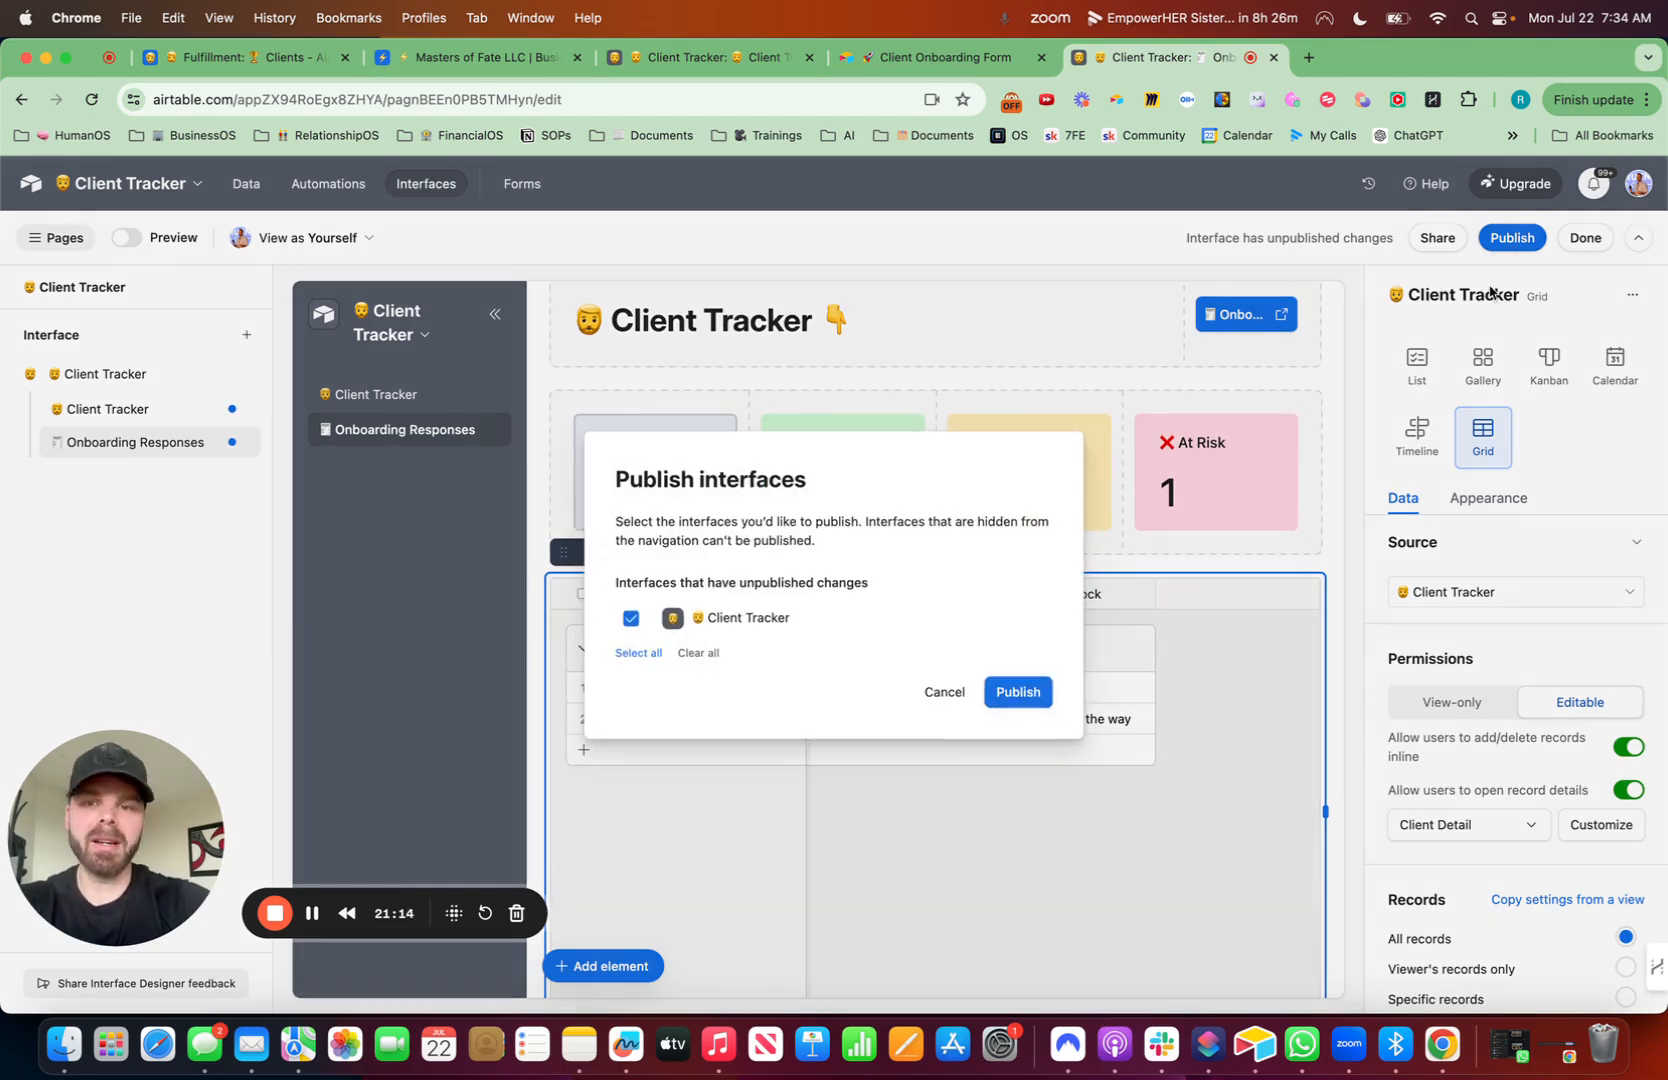
click(1033, 691)
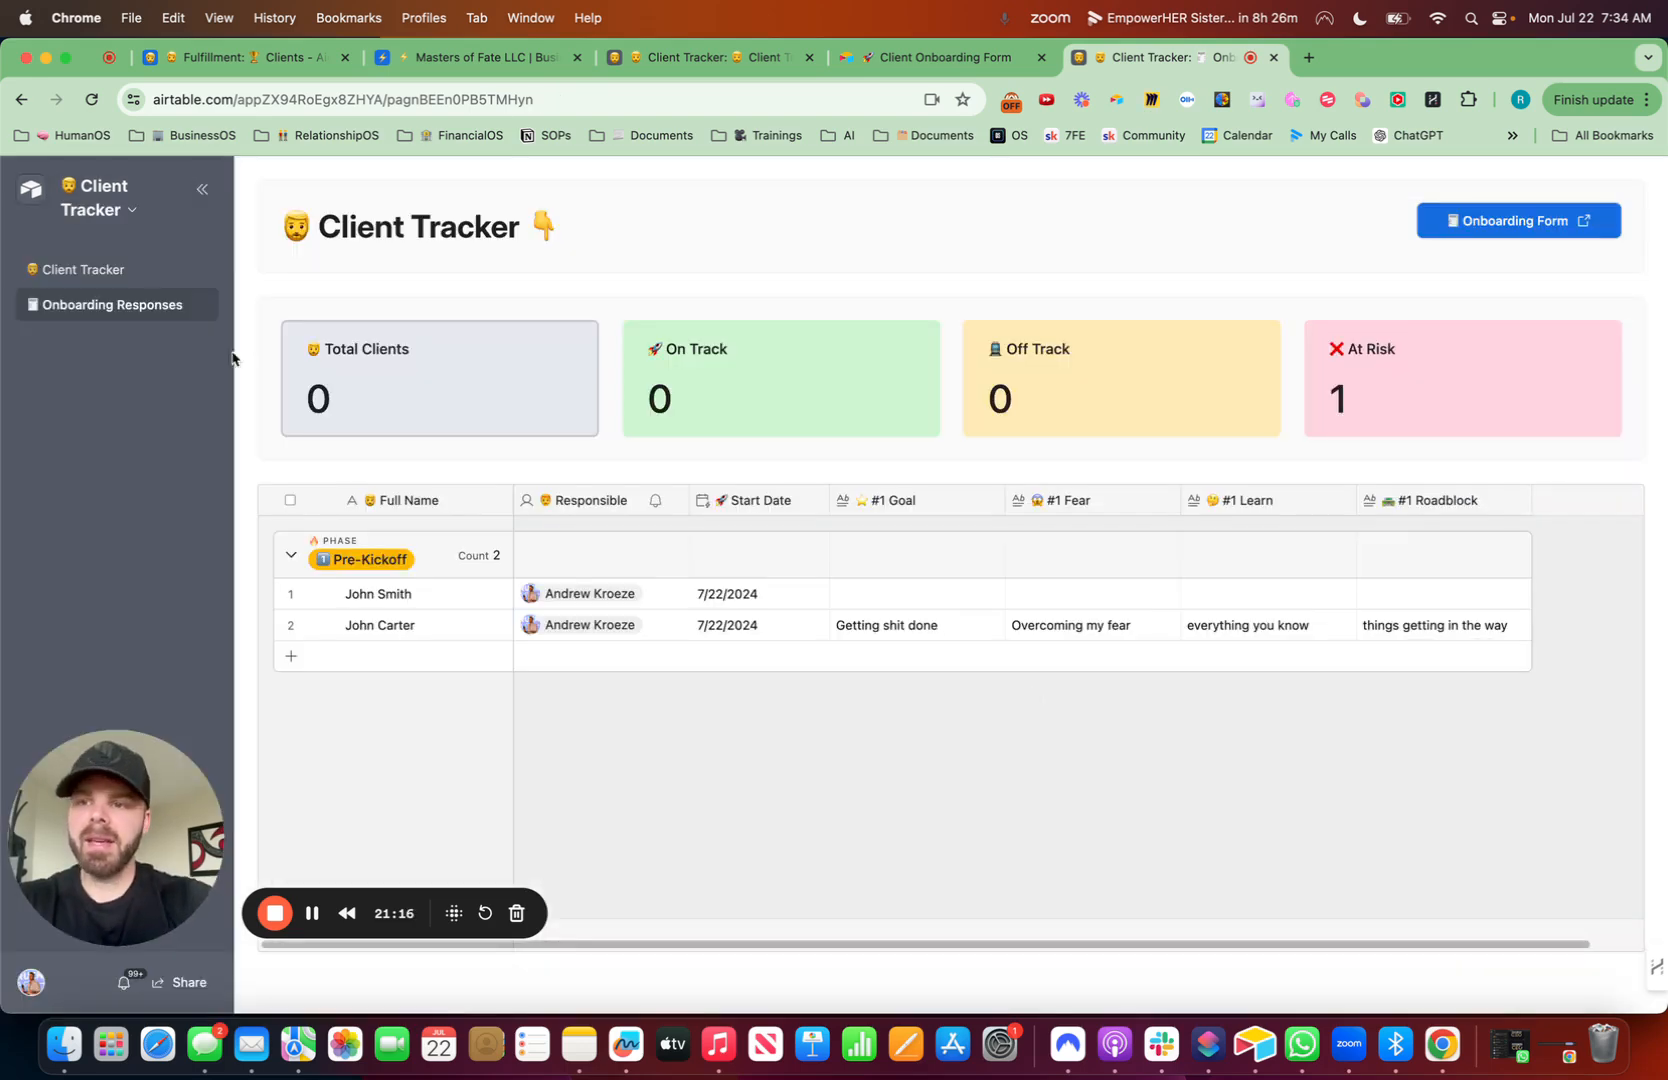
click(133, 210)
click(135, 250)
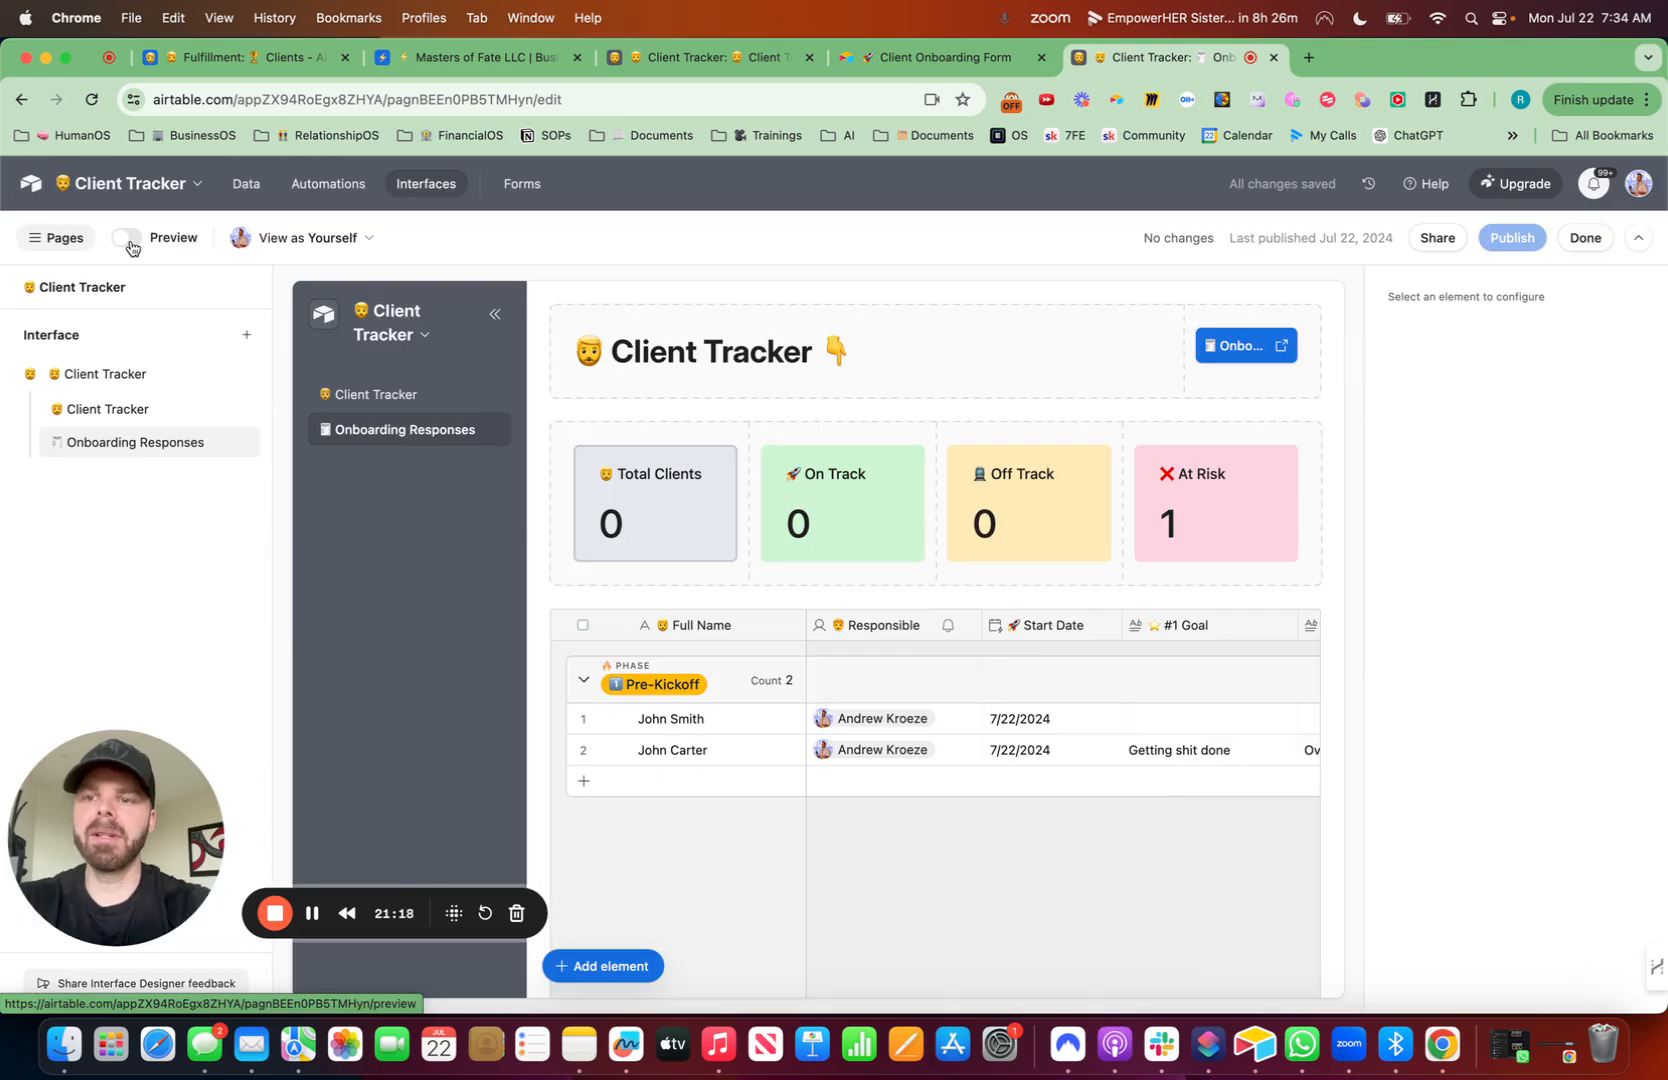
- Duplicate the Onboarding Responses view in the base data
click(258, 185)
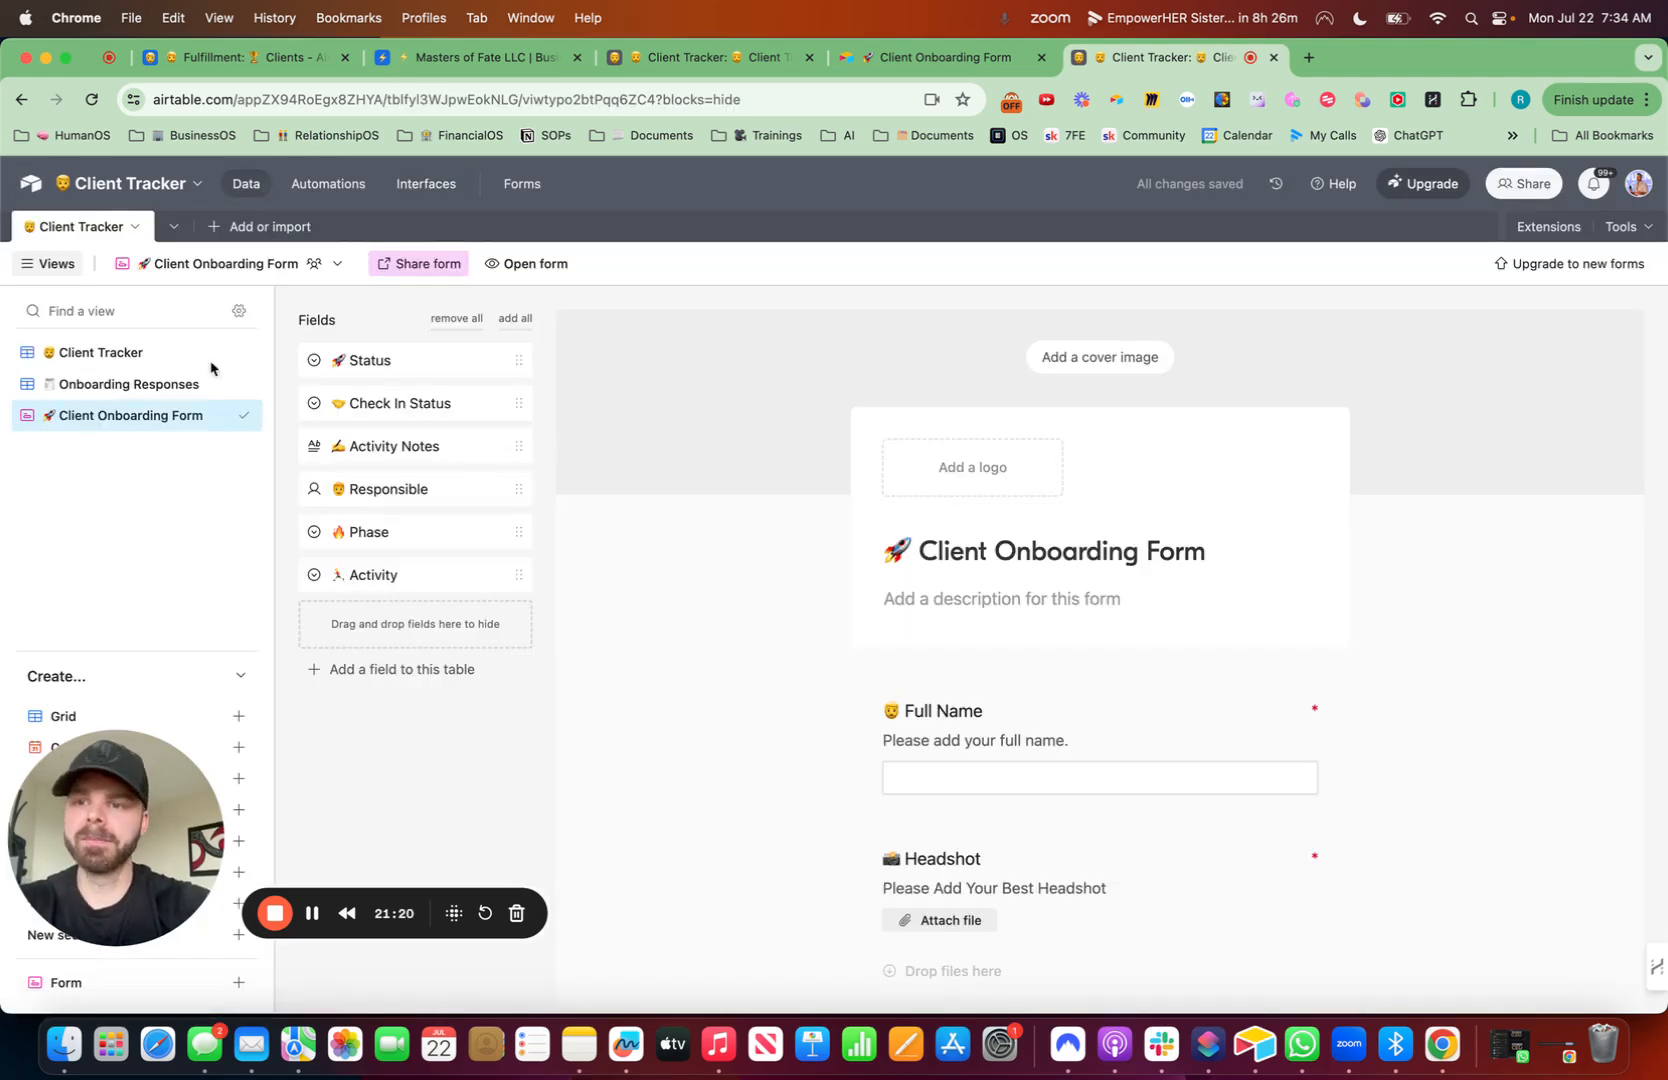
drag(157, 900, 1549, 959)
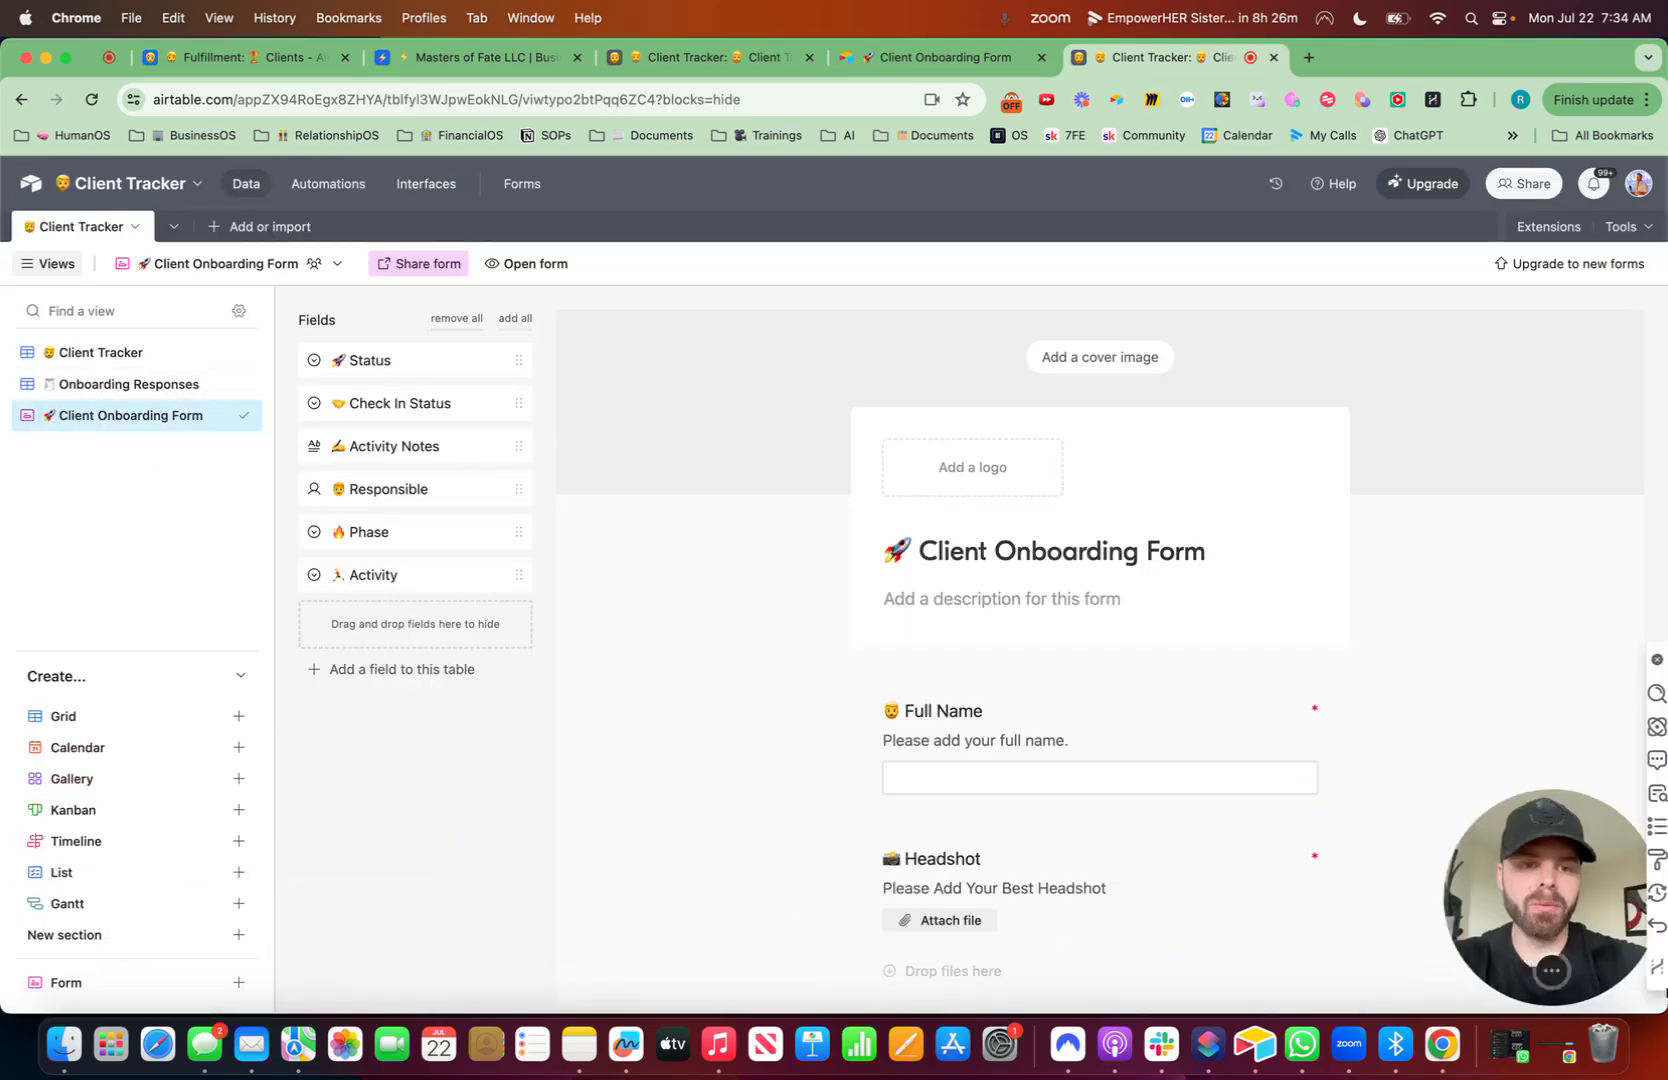
click(224, 390)
click(320, 515)
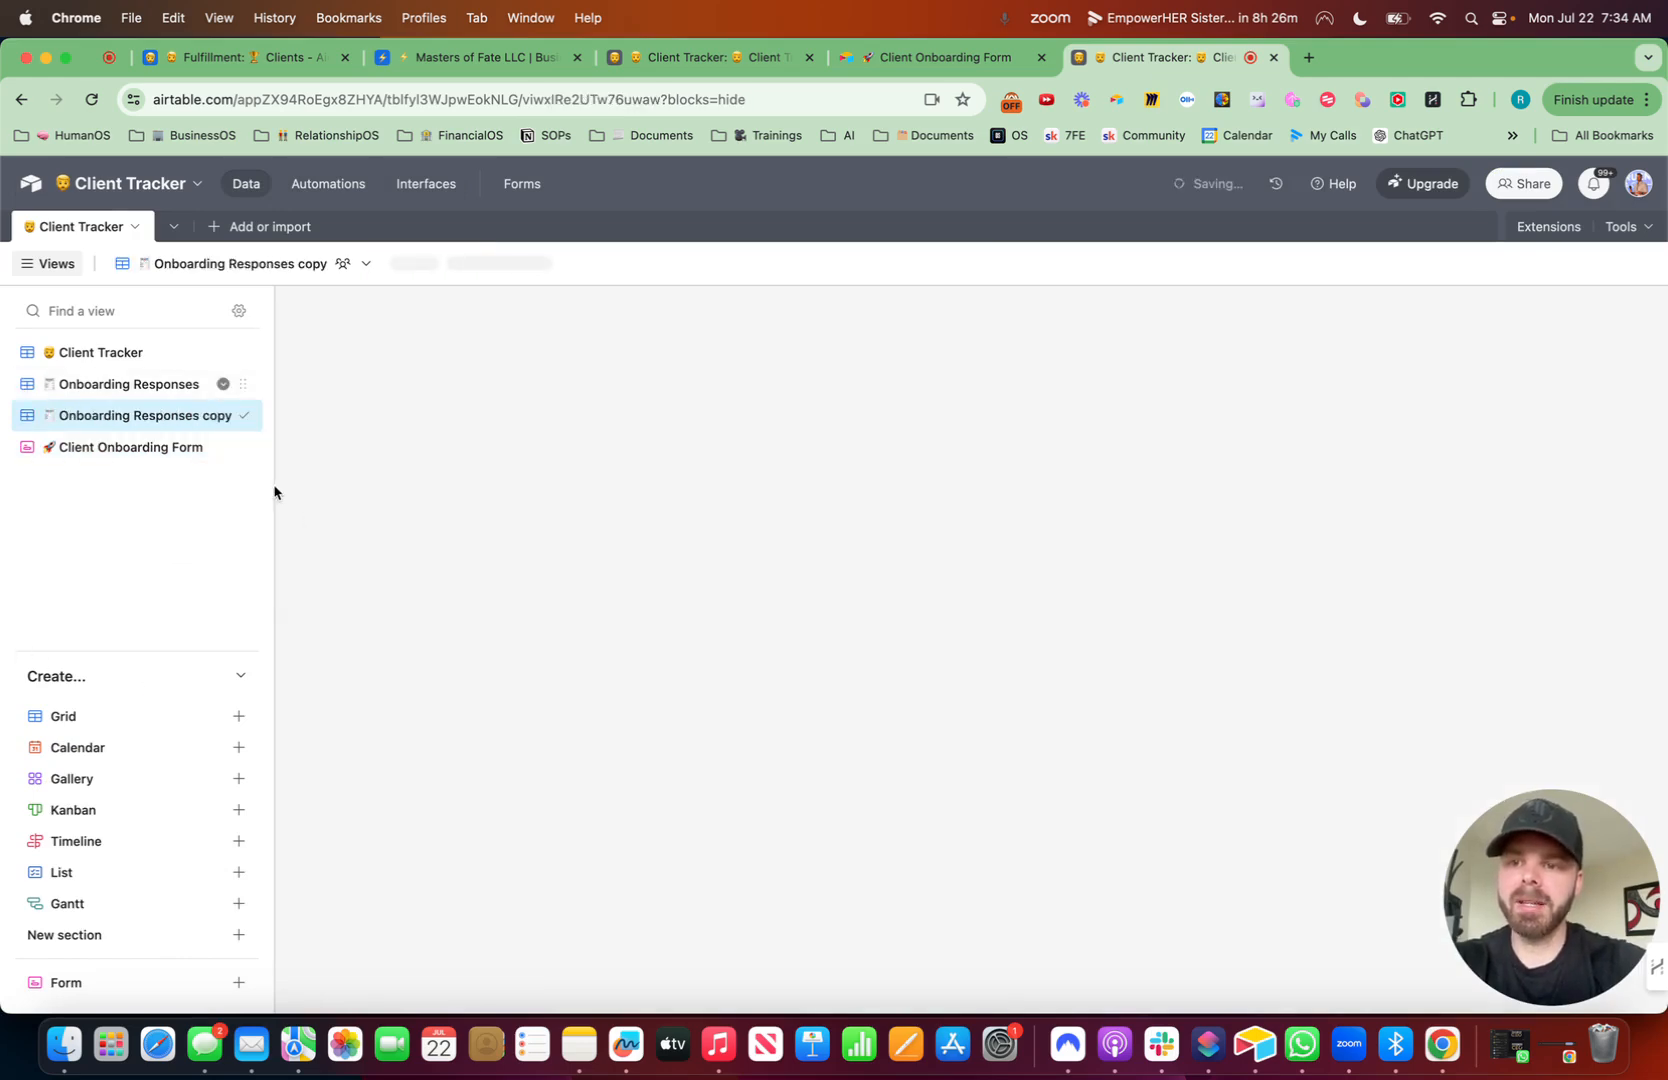
- Rename the duplicated view as 'Roadmap' with a motorway emoji
key(ctrl+super+space)
text(road)
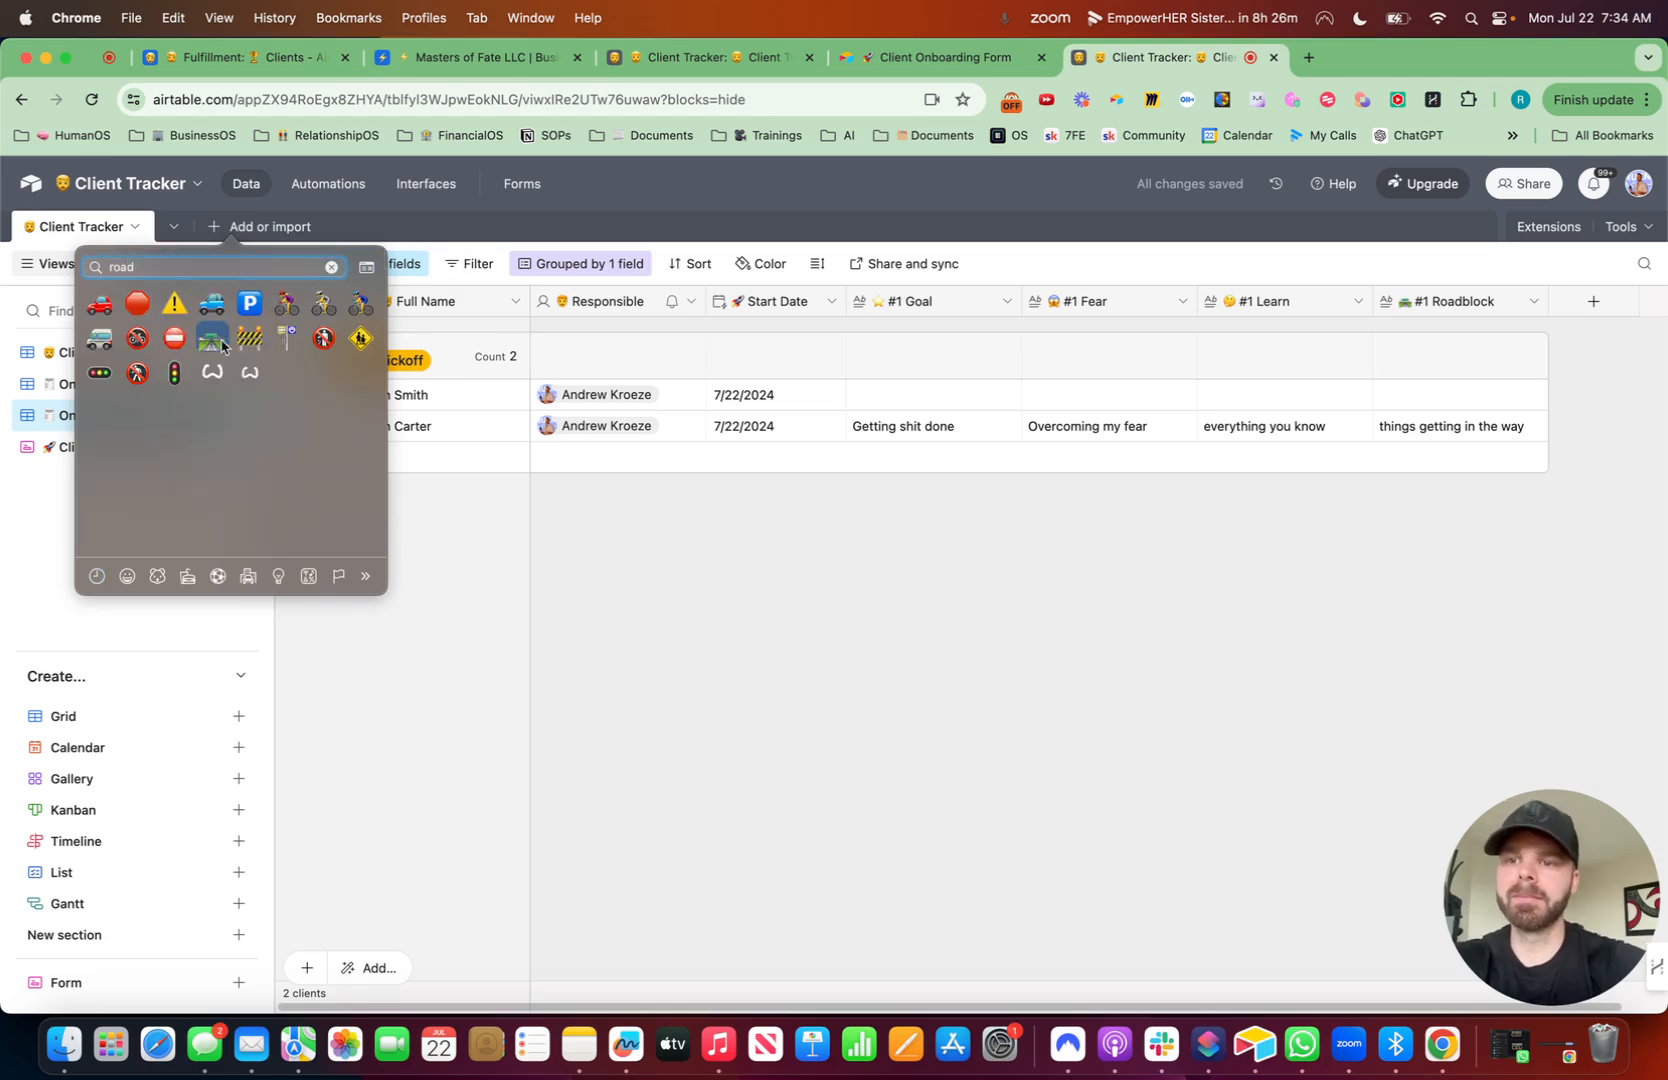
click(212, 340)
text(Roadmap)
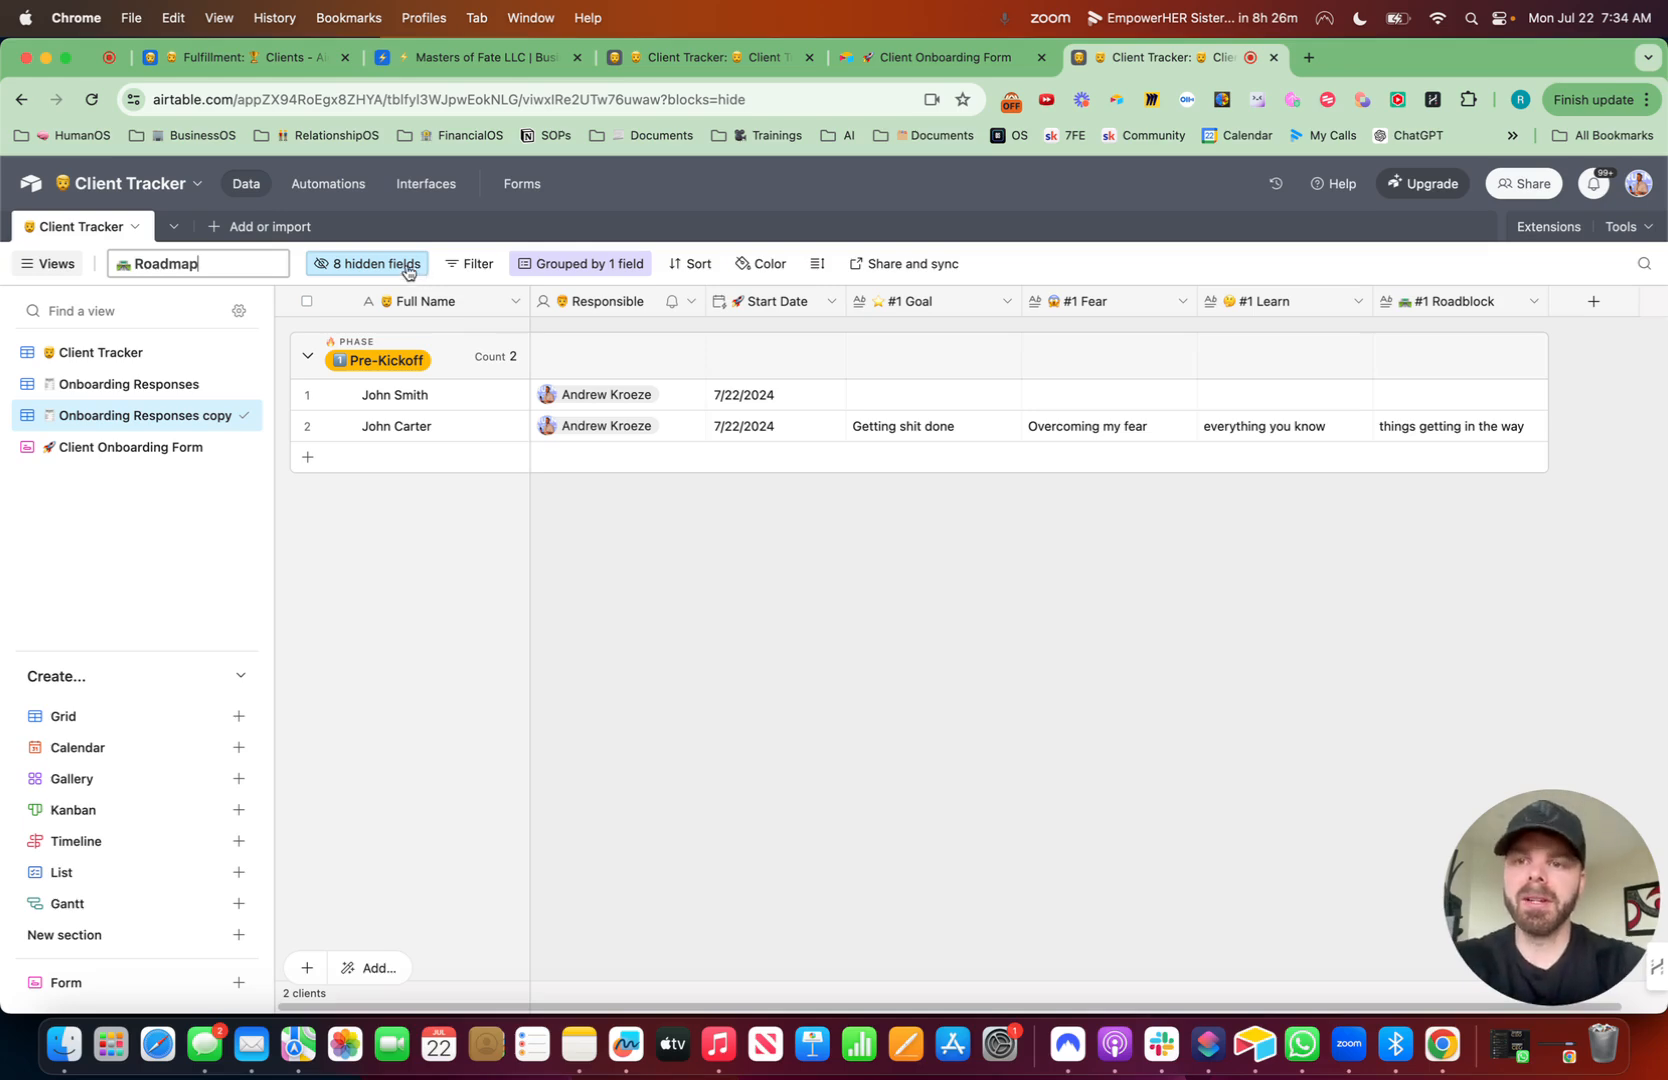
key(Return)
- Hide all fields in the Roadmap view except Full Name and Responsible
click(362, 266)
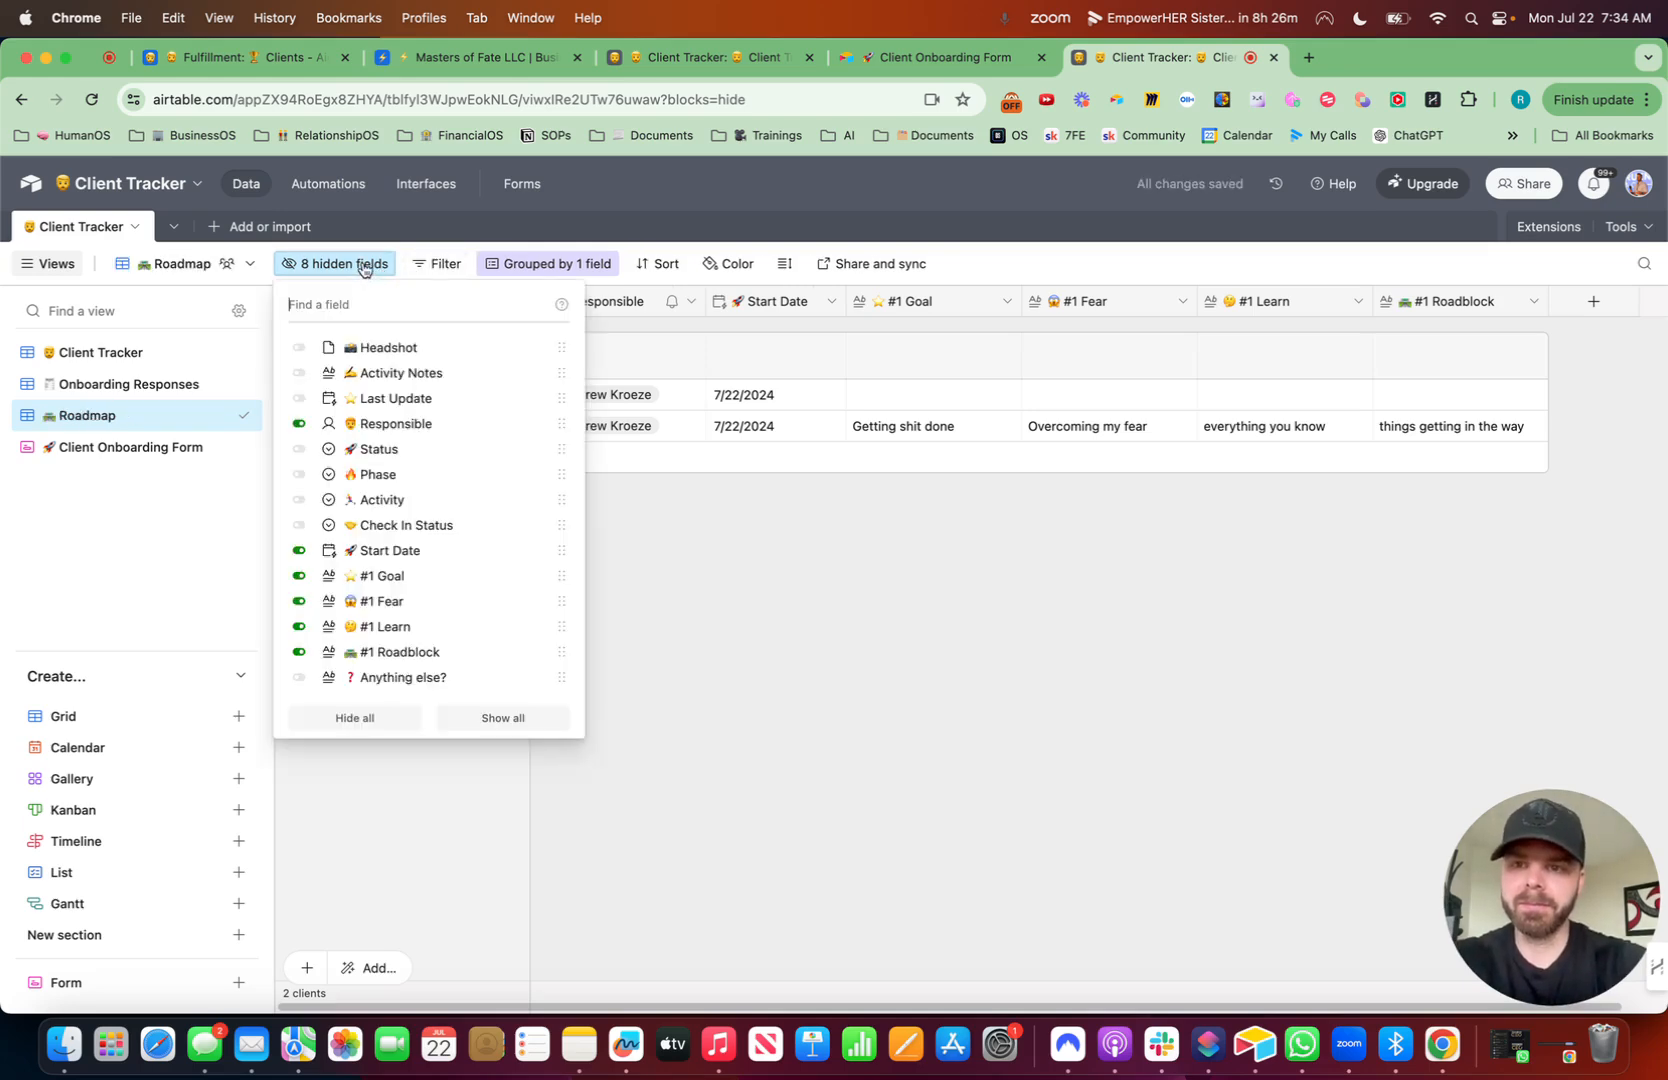
click(354, 718)
click(756, 663)
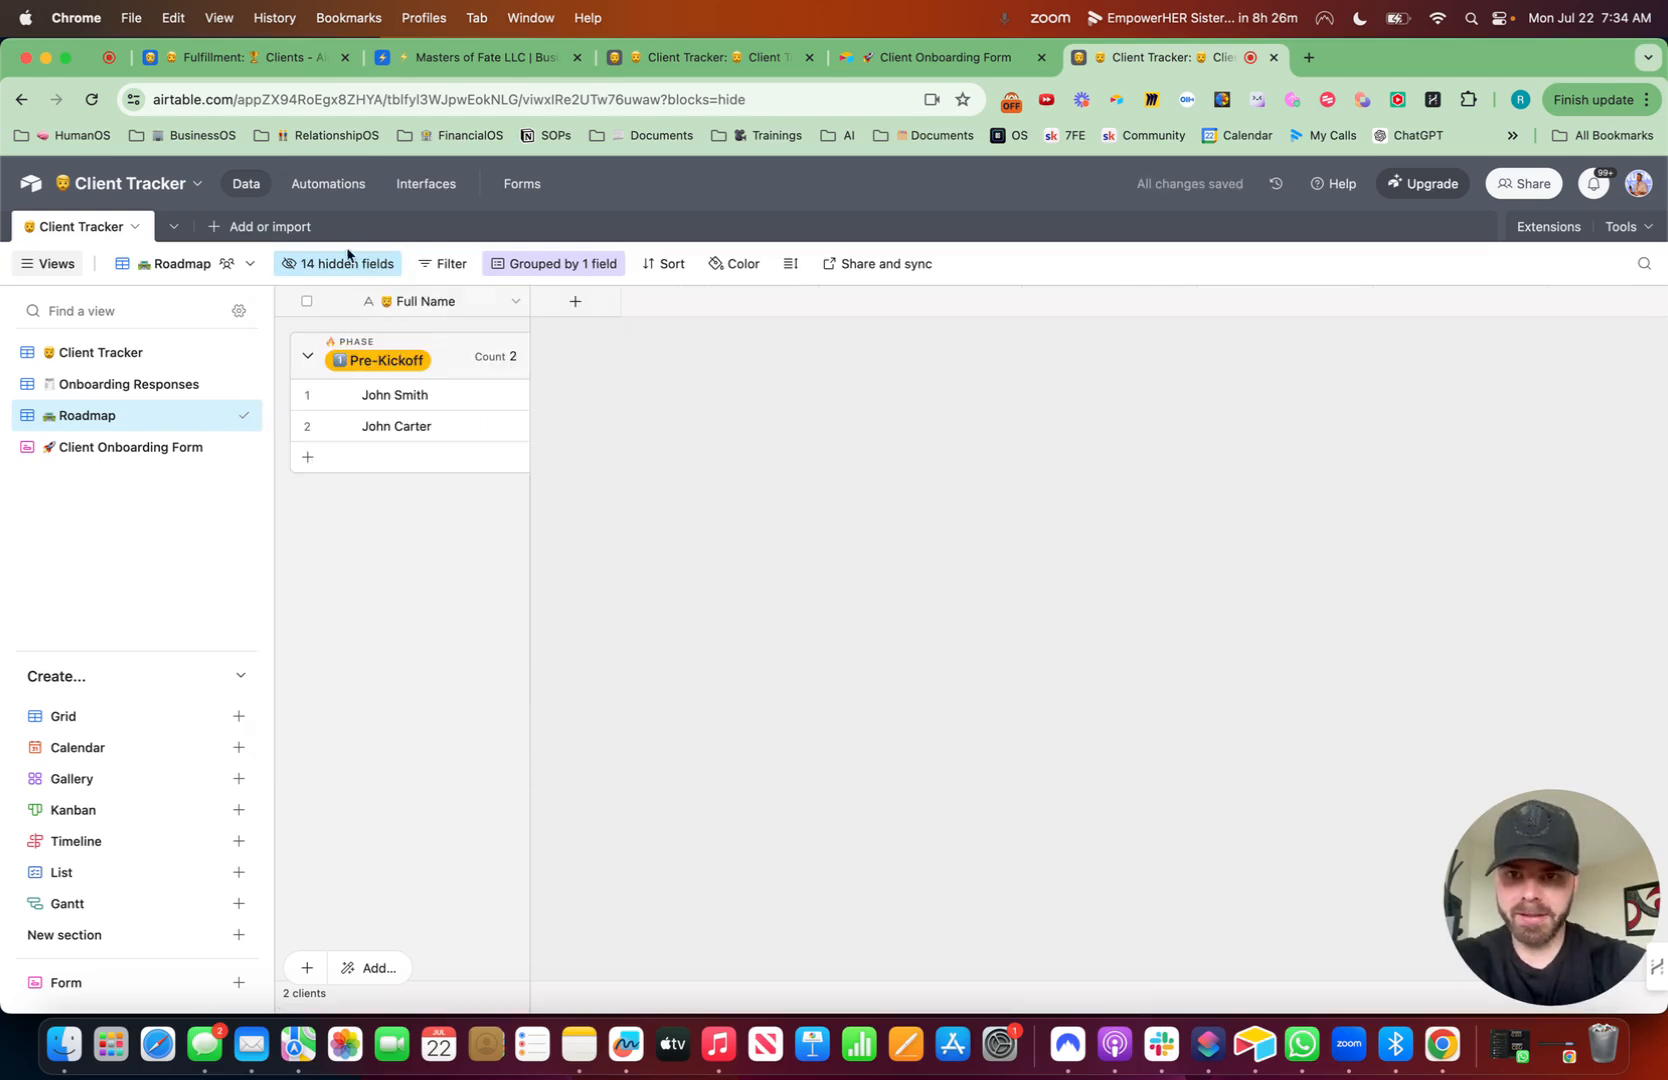
click(315, 266)
text(re)
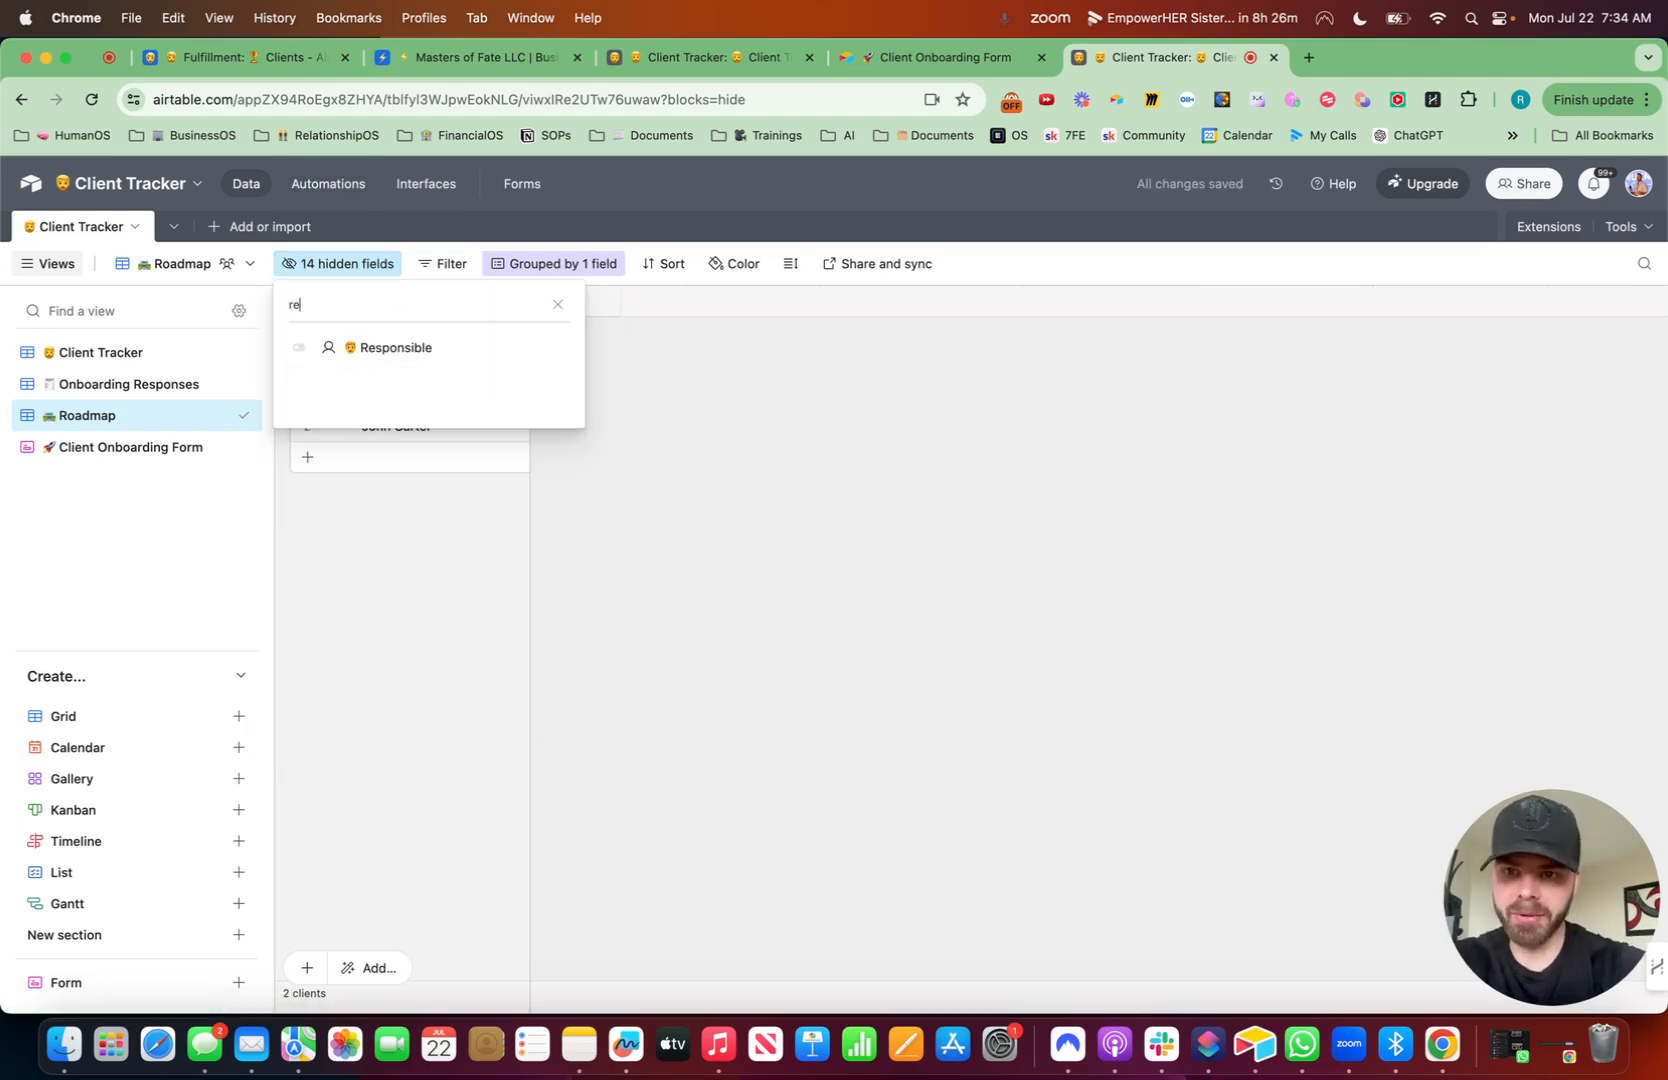
click(298, 347)
click(979, 532)
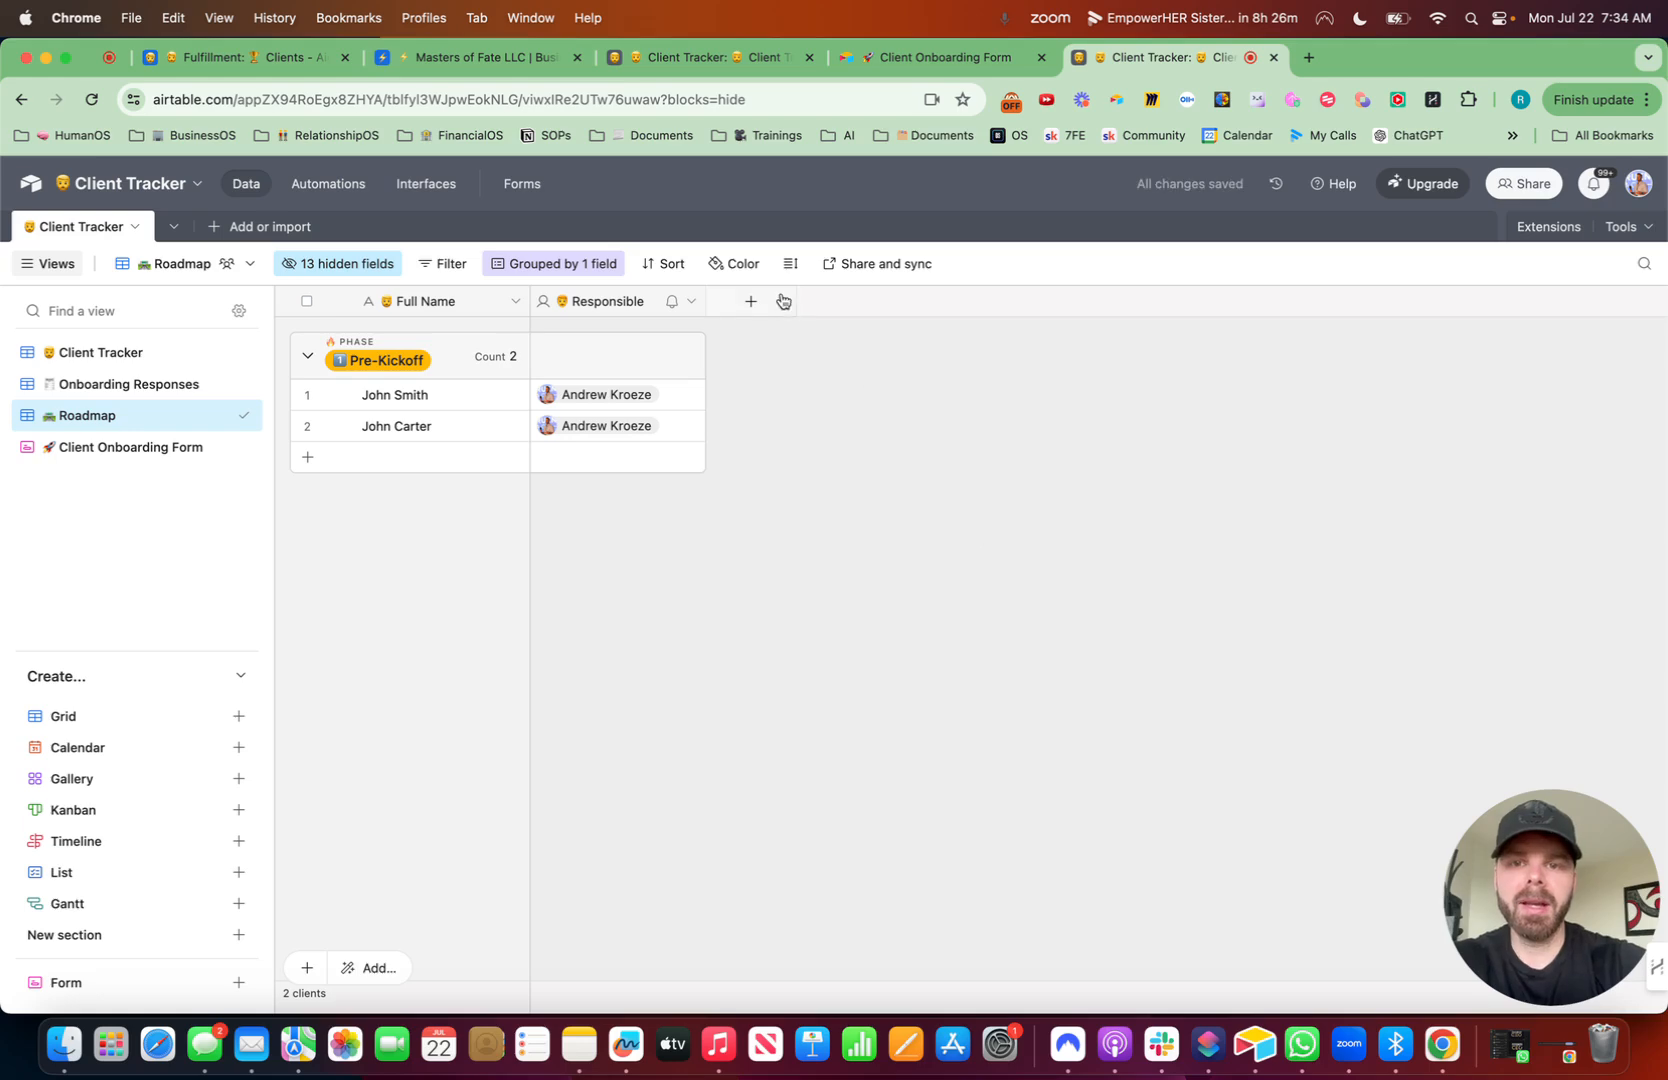
- Add a checkbox field named 'Completed Offer 1 Sheeter' with a document emoji to the Roadmap view
click(746, 302)
key(ctrl+super+space)
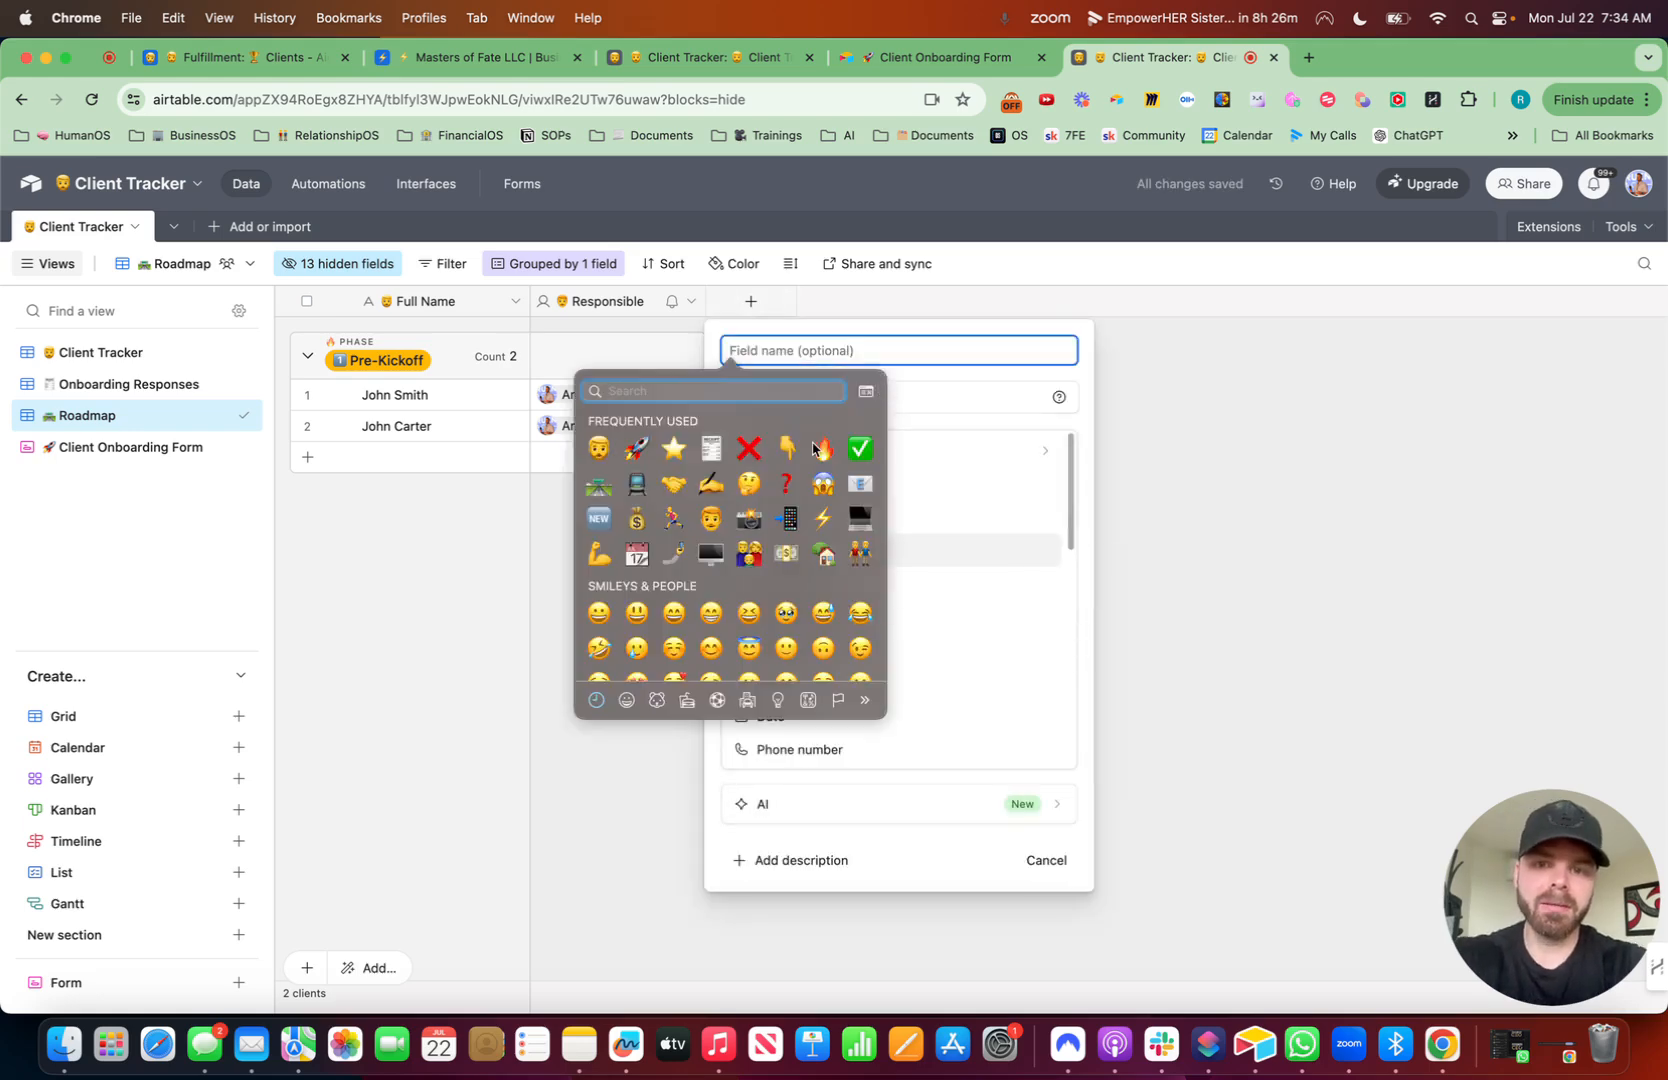
click(718, 449)
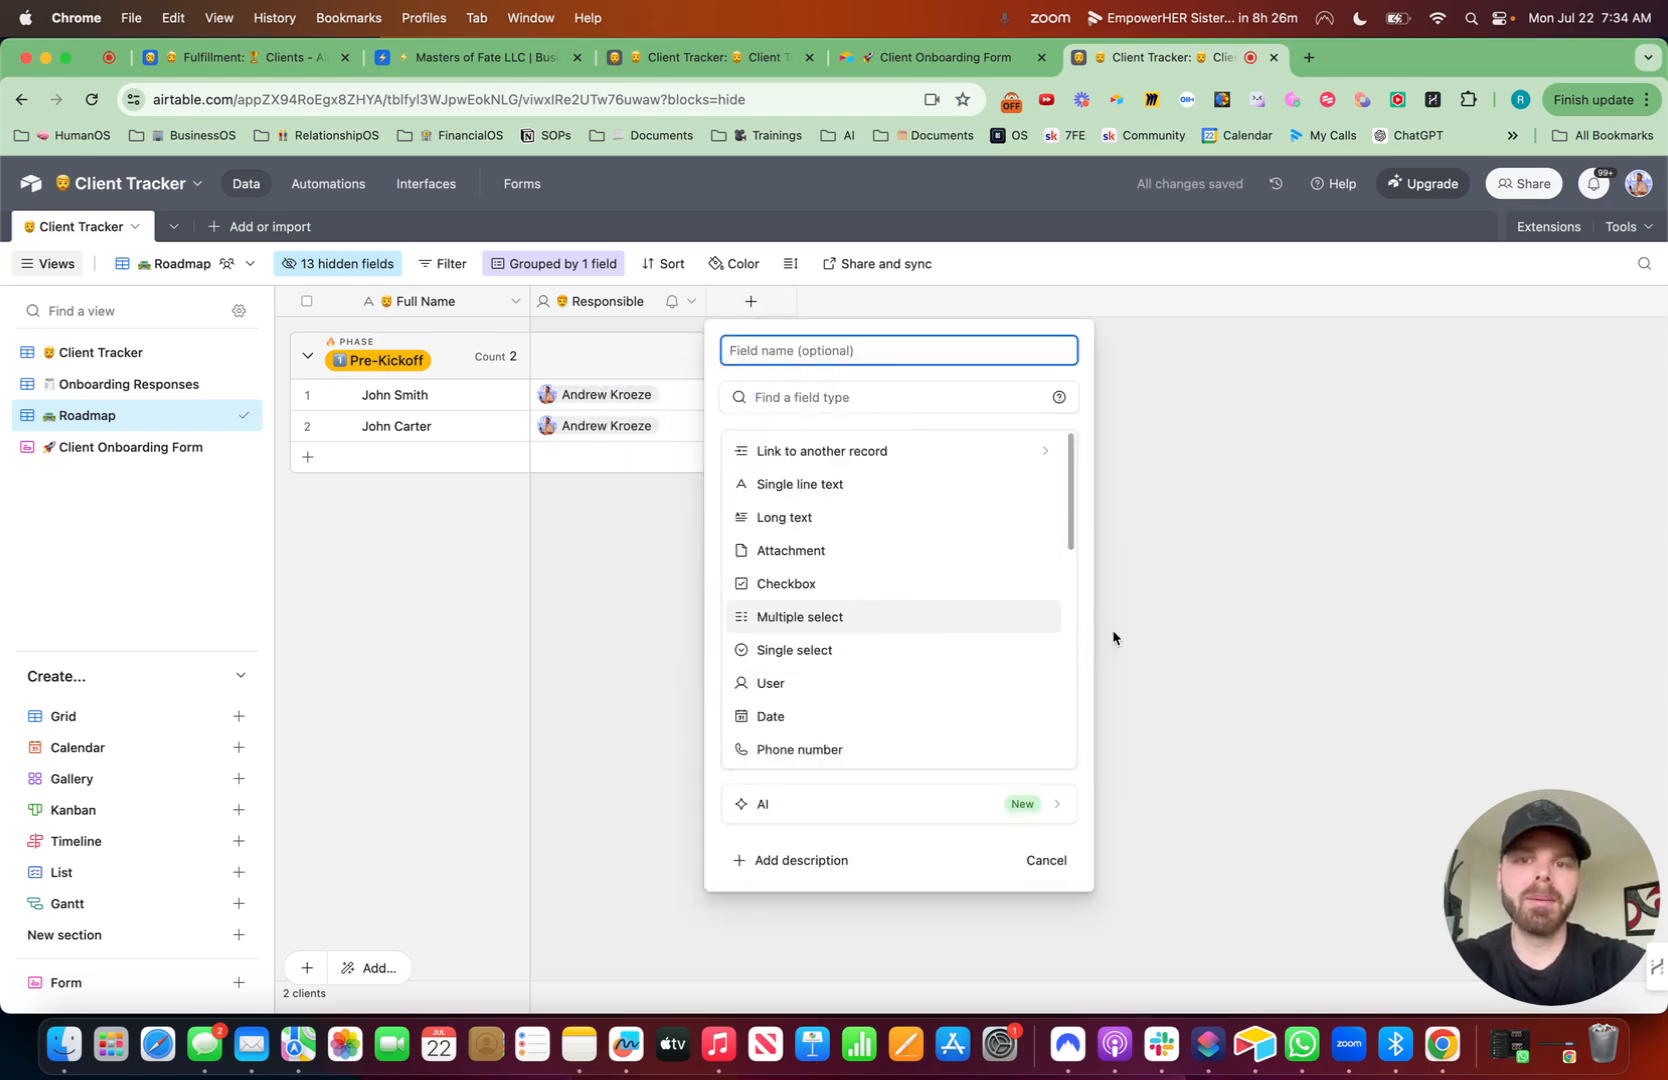
text(Completed Offer 1 Sheet)
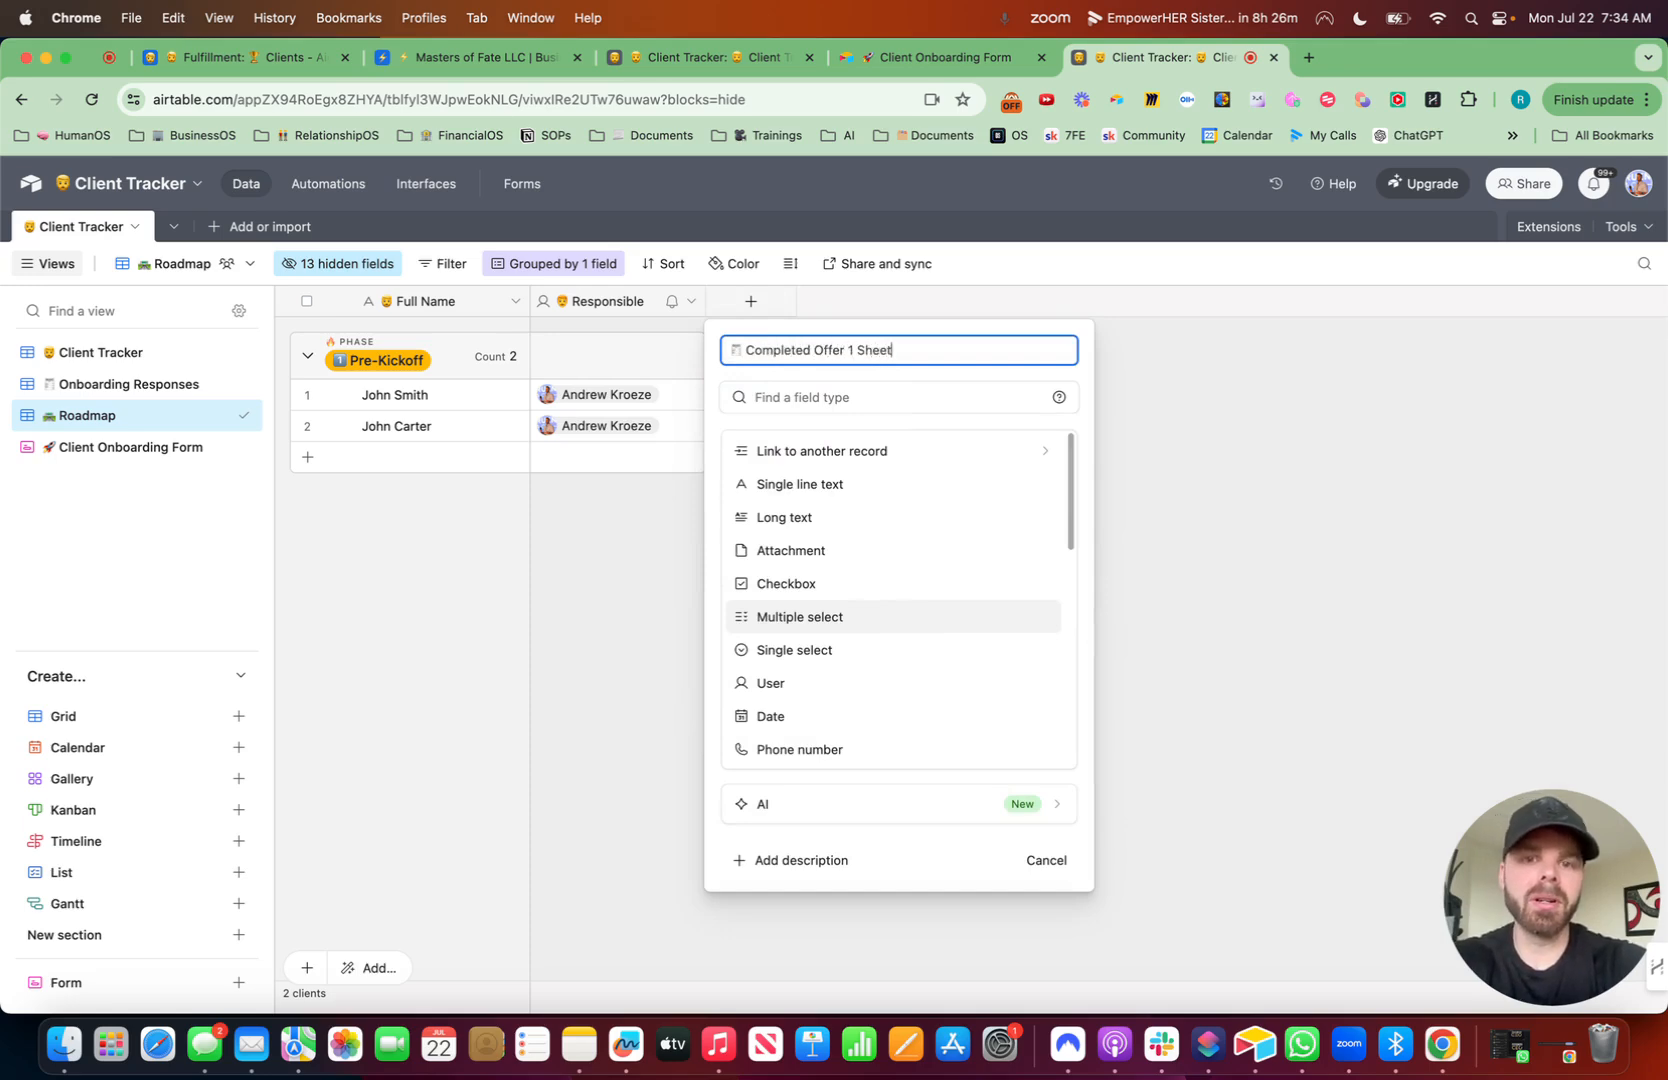
click(901, 397)
text(check)
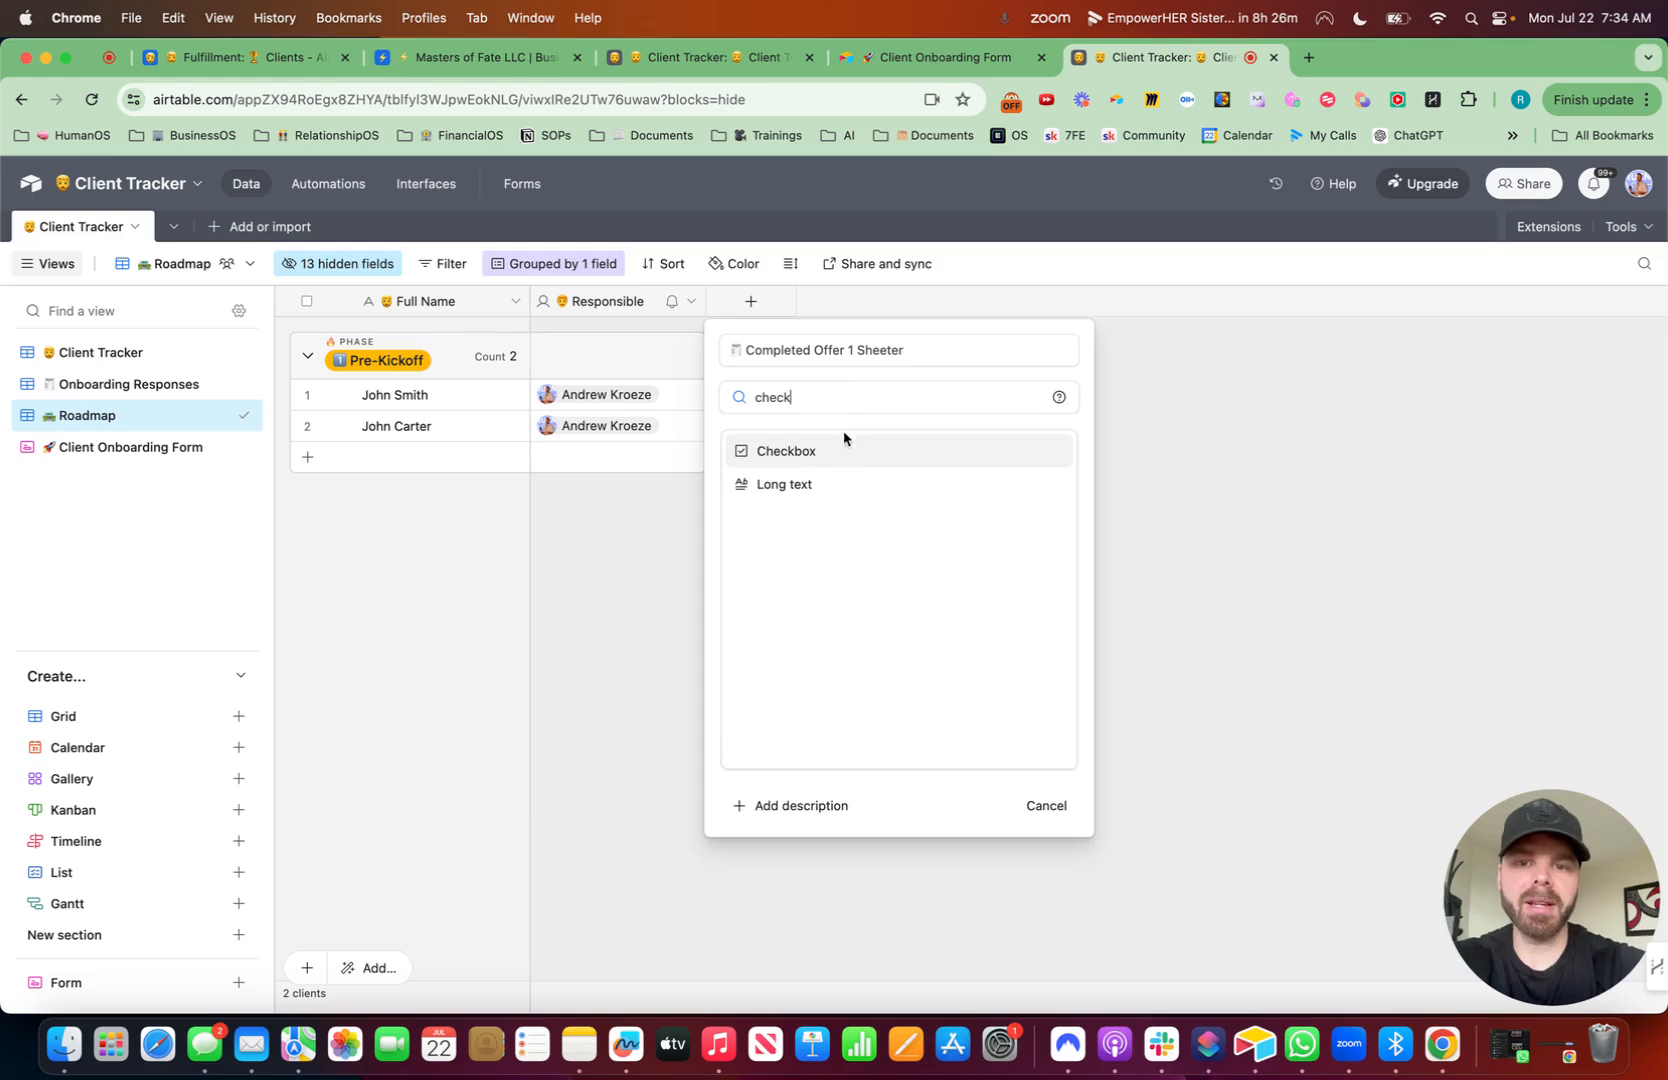
click(846, 448)
click(1054, 608)
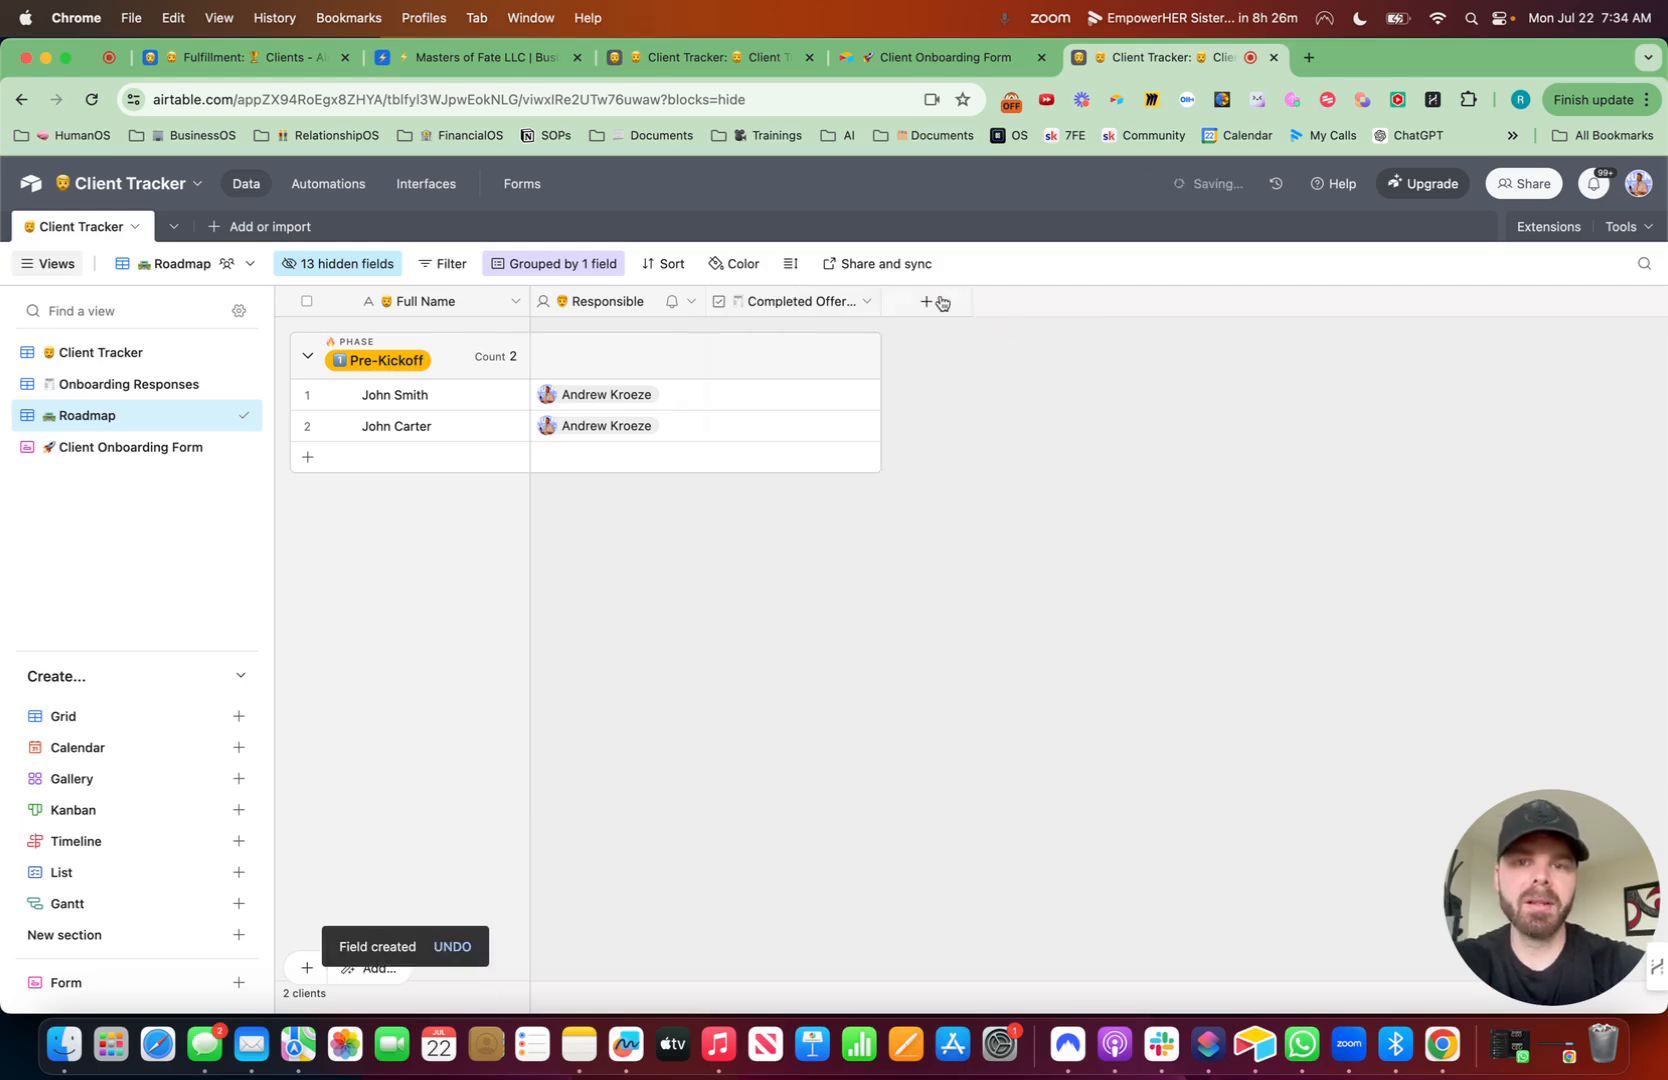
- Add a checkbox field named 'Set Up Profile Funnel' with a tornado emoji
click(939, 302)
key(ctrl+super+space)
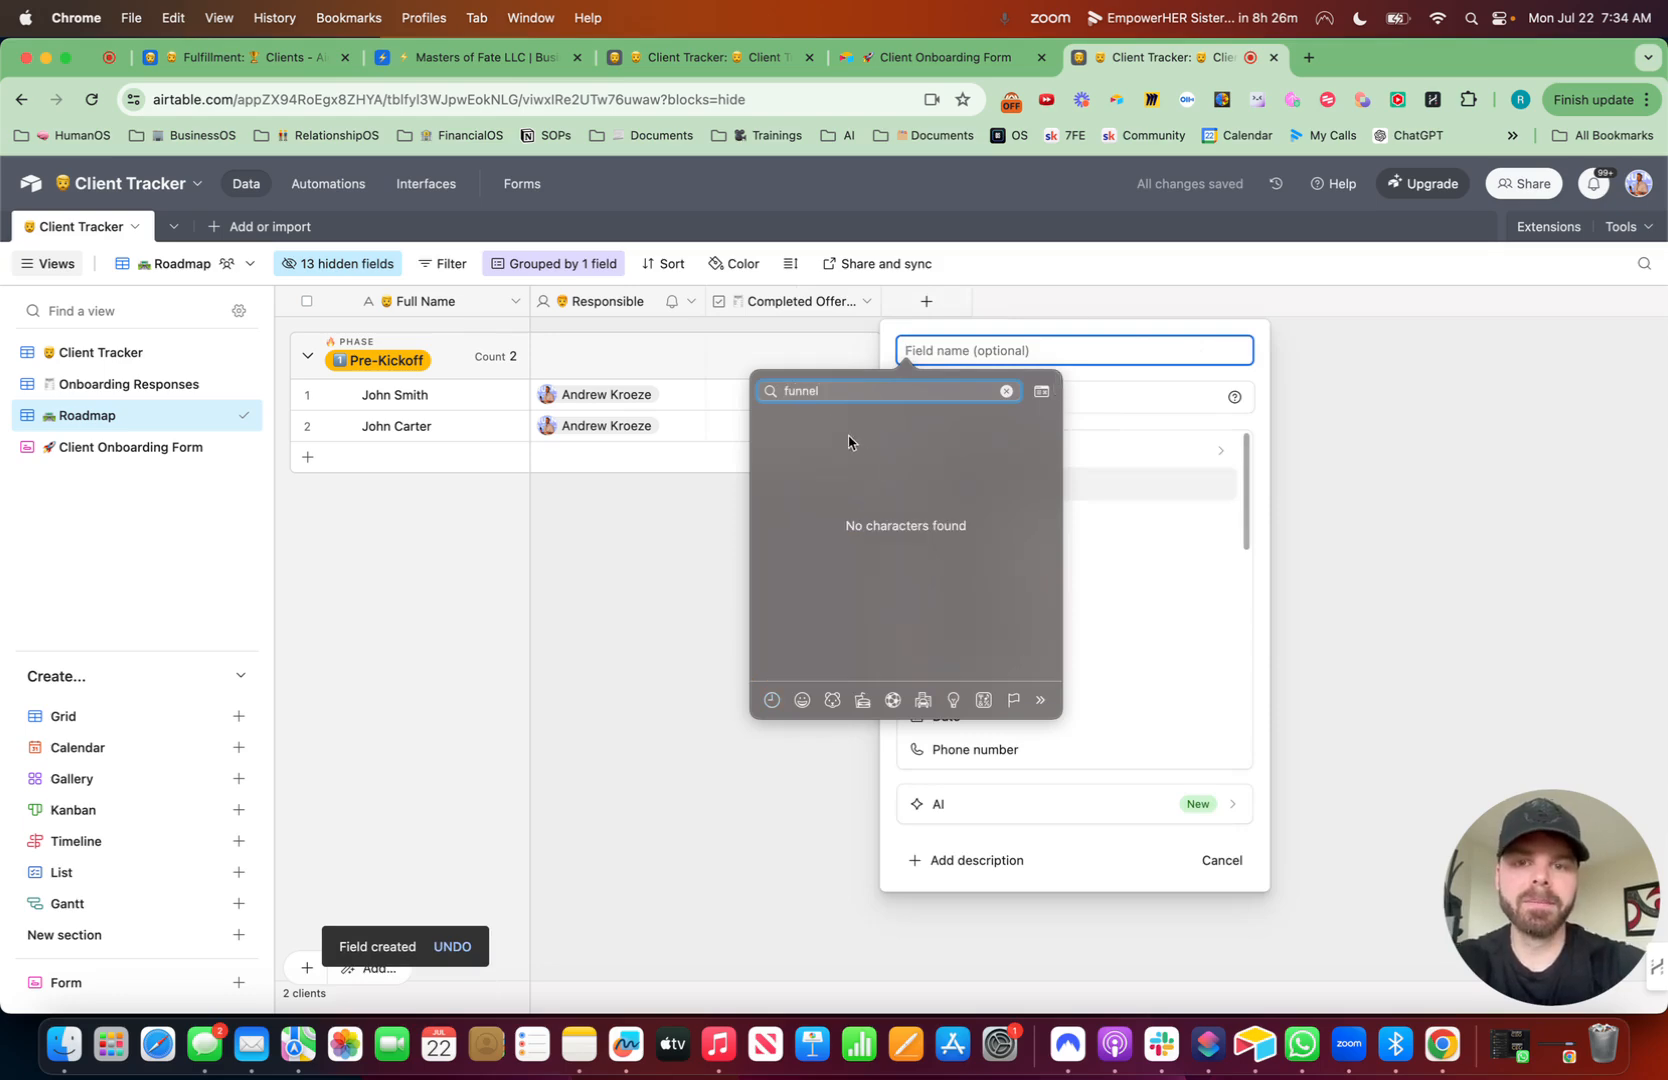
key(BackSpace)
key(BackSpace)
text(tor)
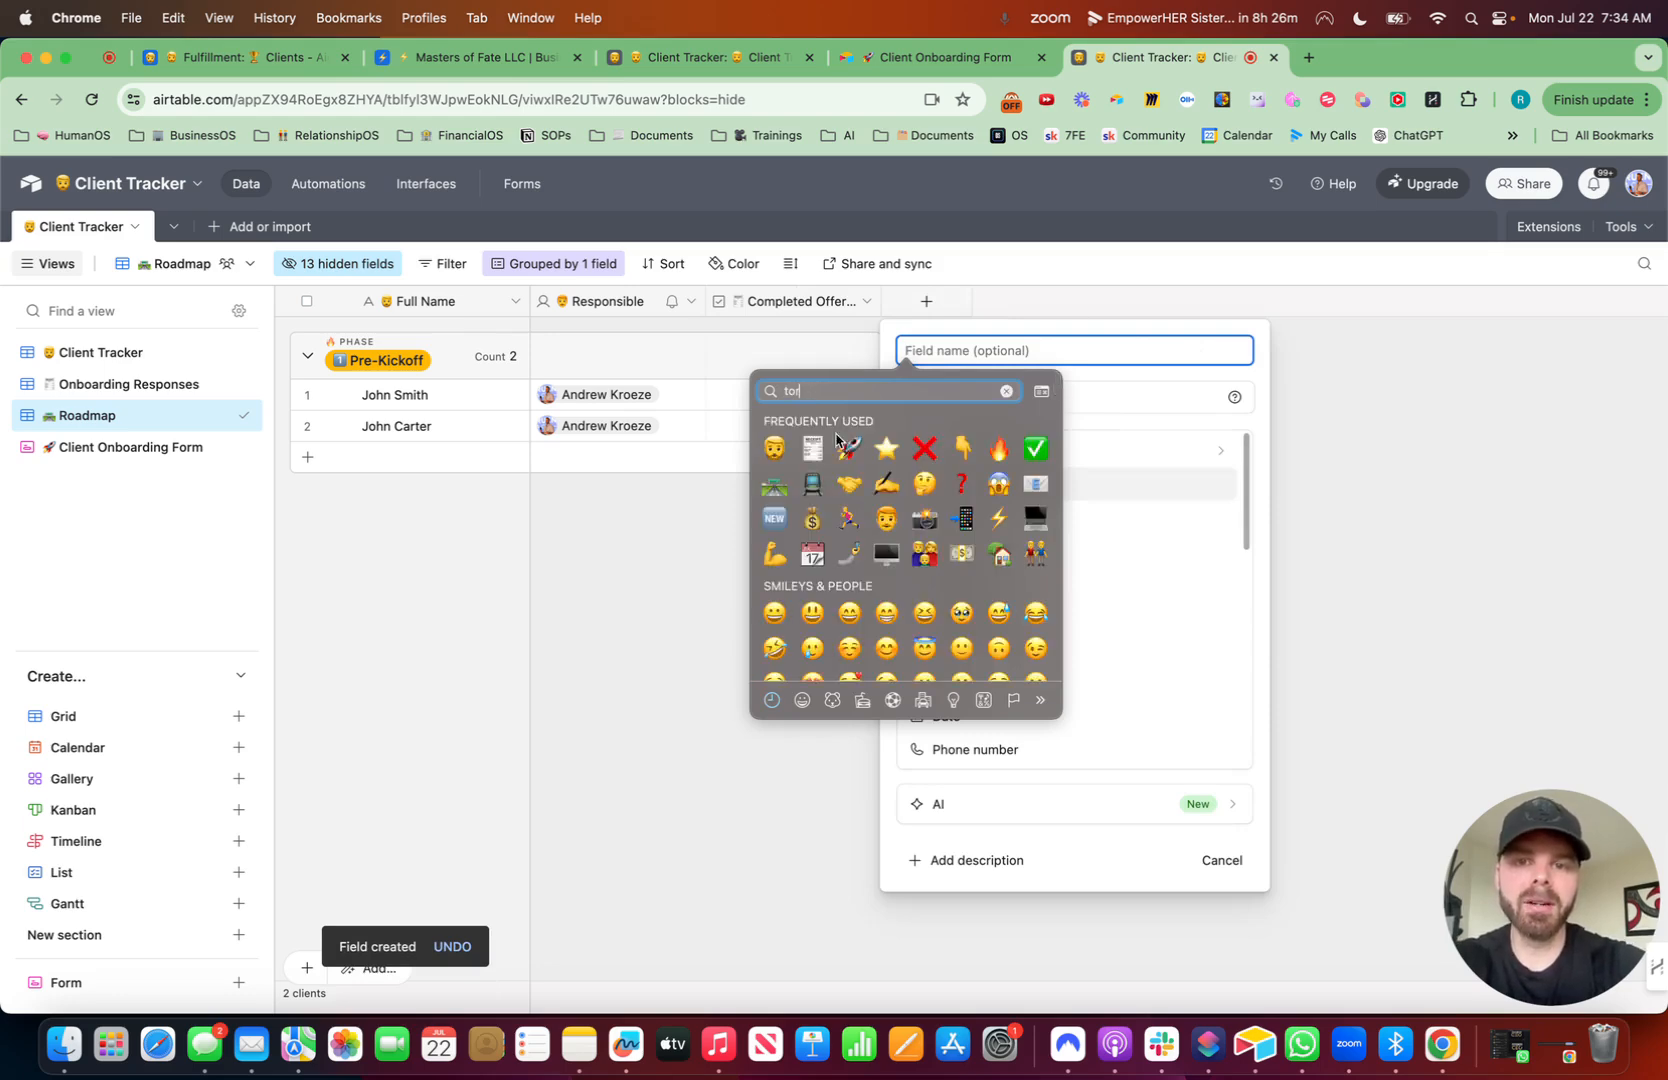
click(1043, 429)
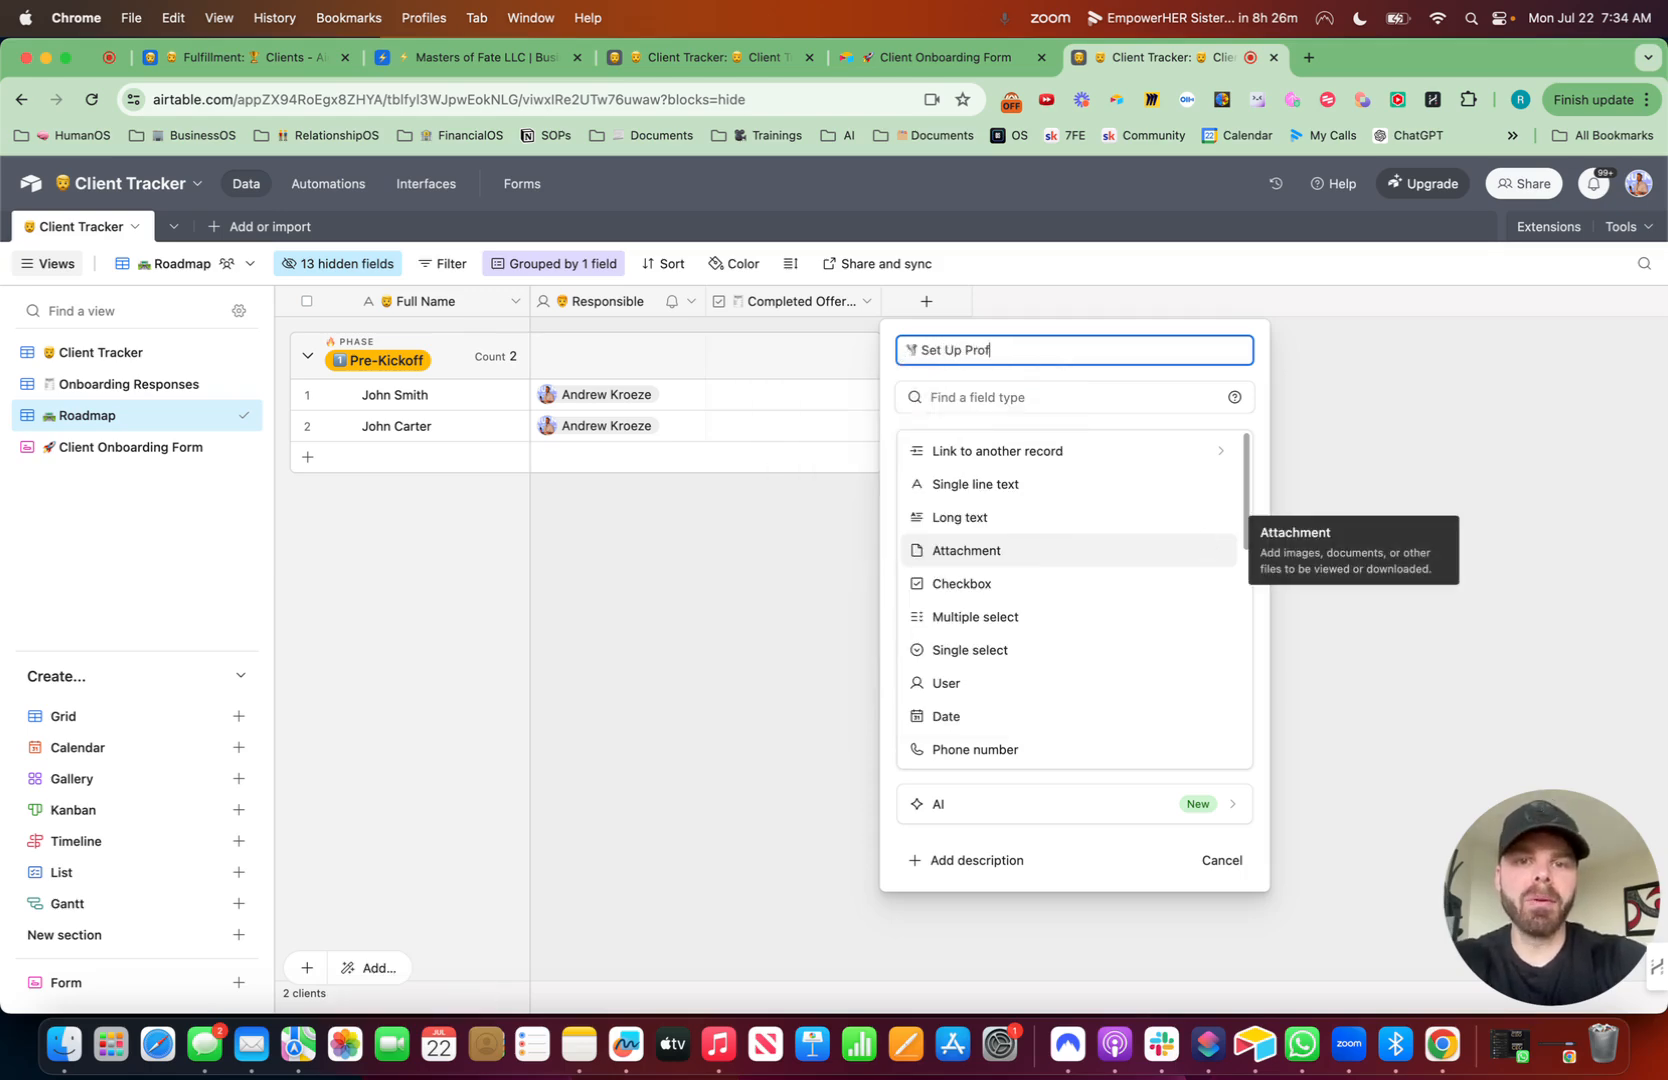
text(el)
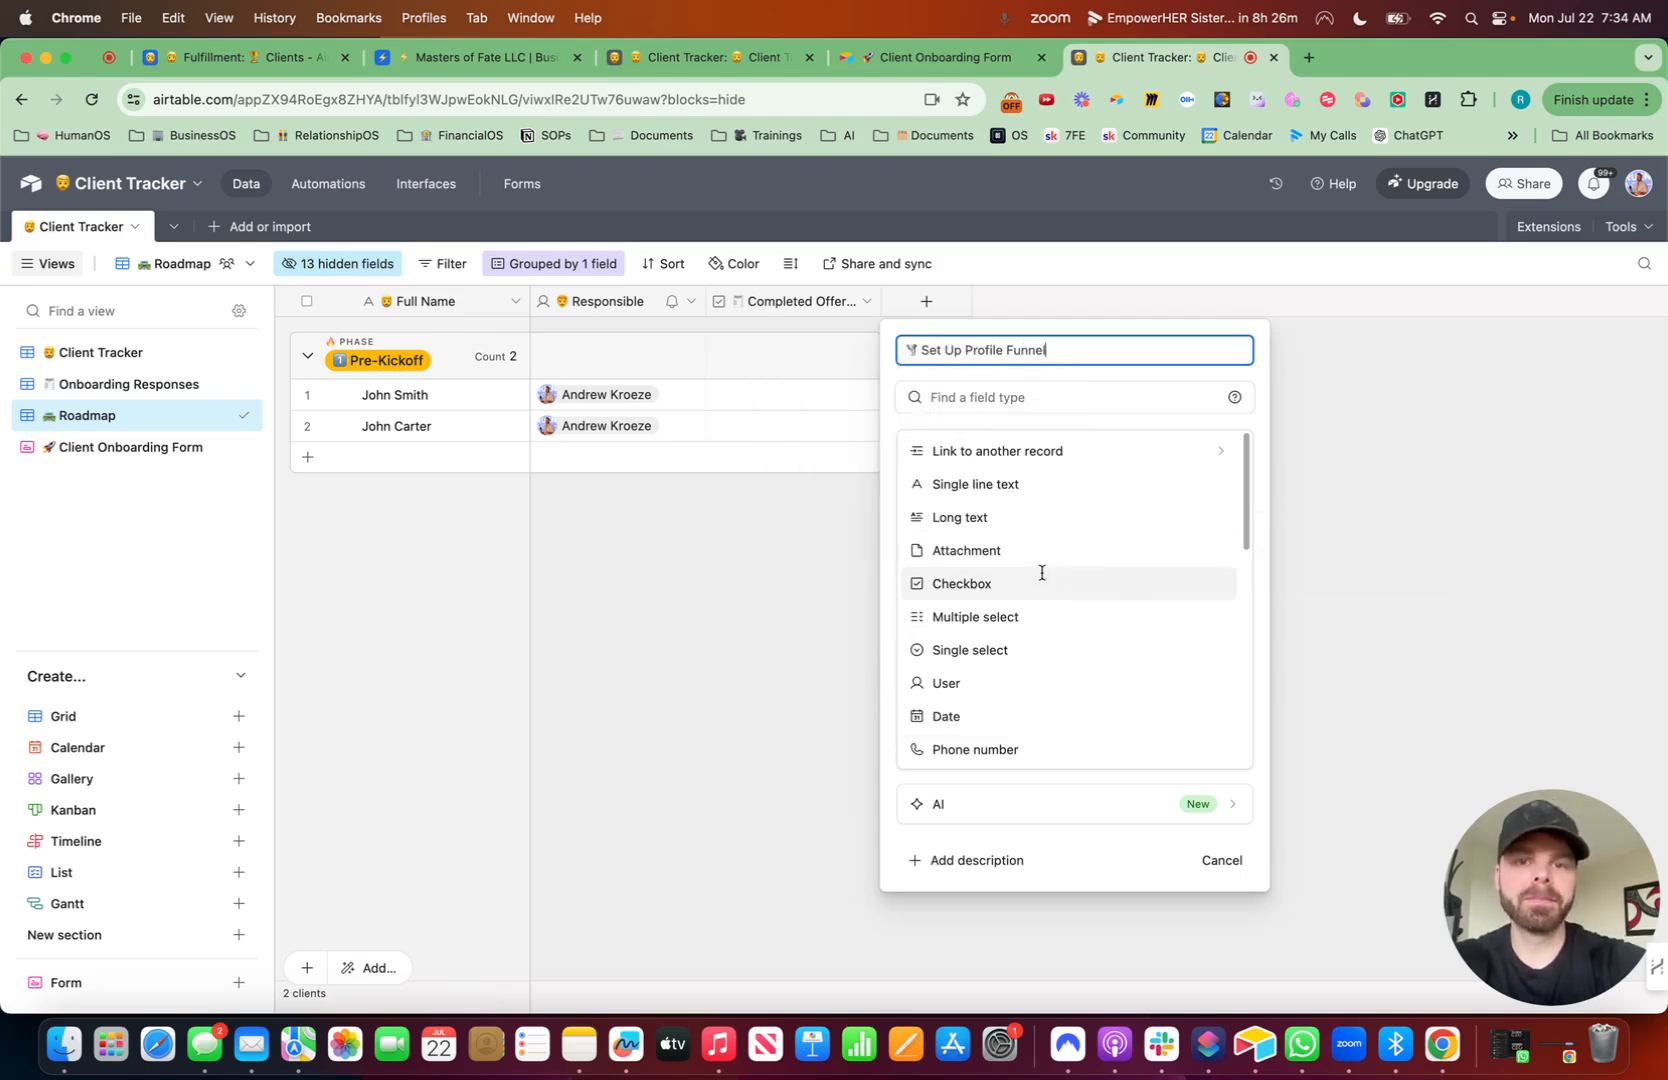
click(1068, 396)
text(che)
click(990, 455)
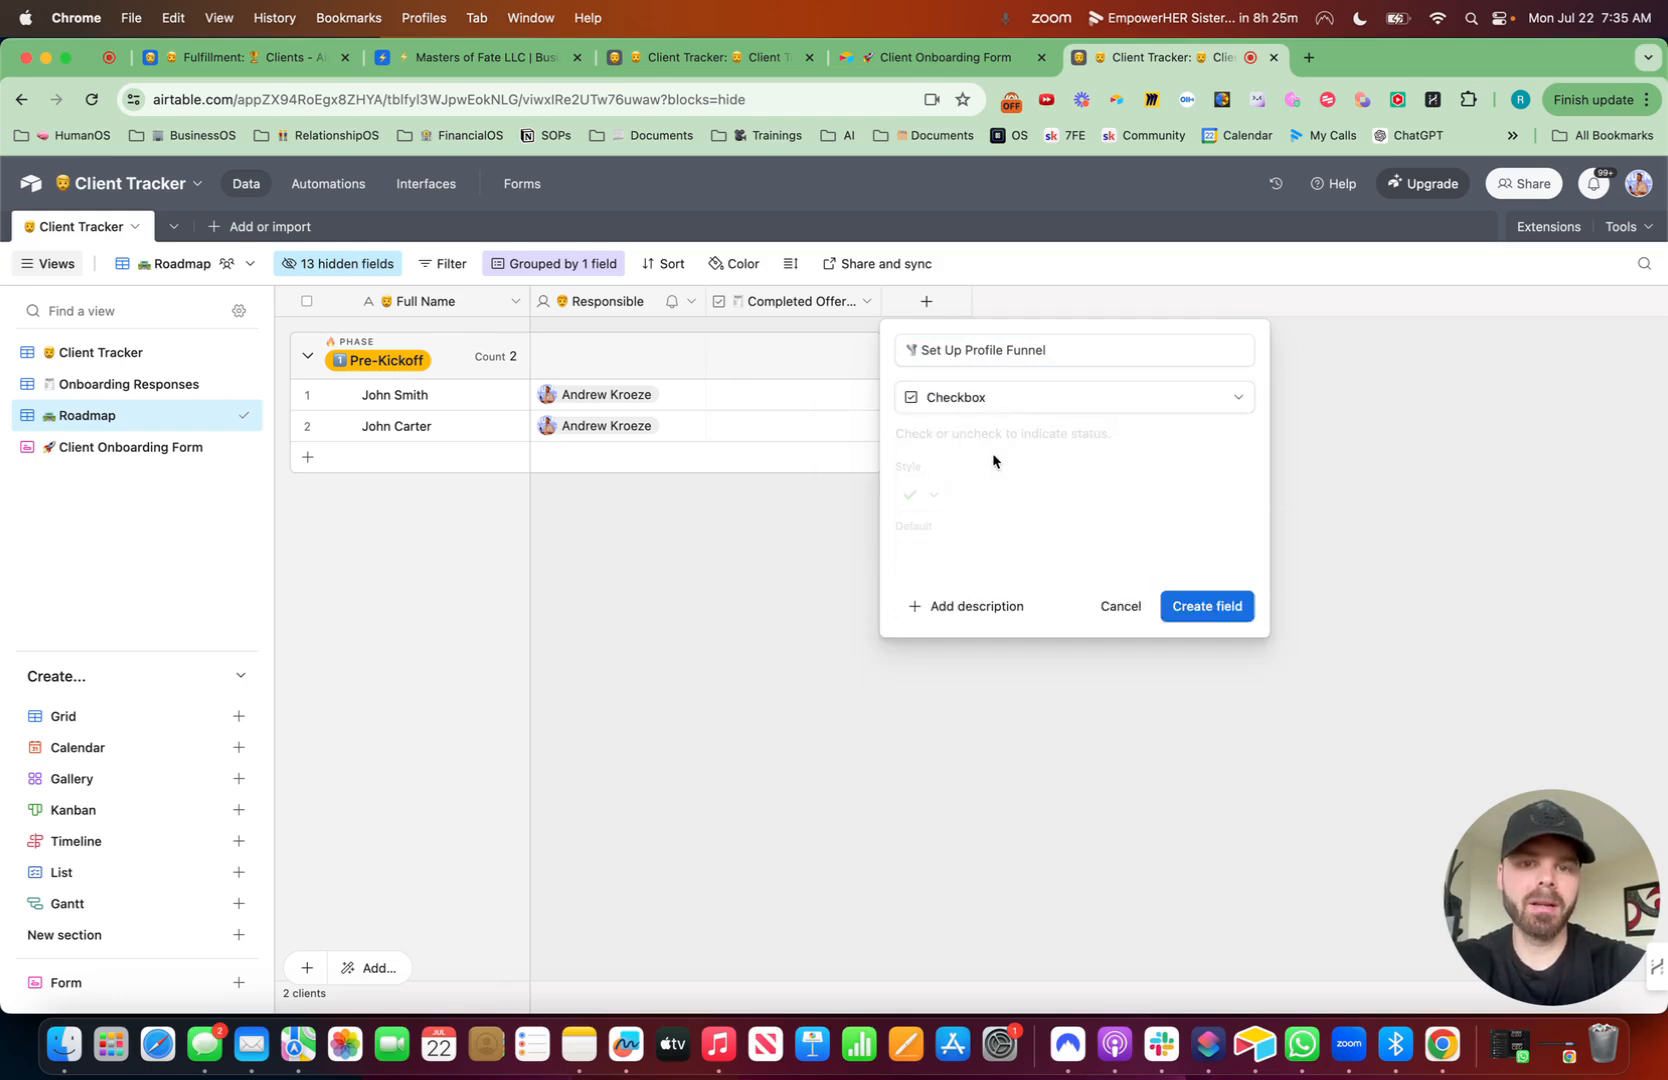
click(1184, 603)
- Add a checkbox field named 'Workshop Complete' with a computer emoji
click(1102, 301)
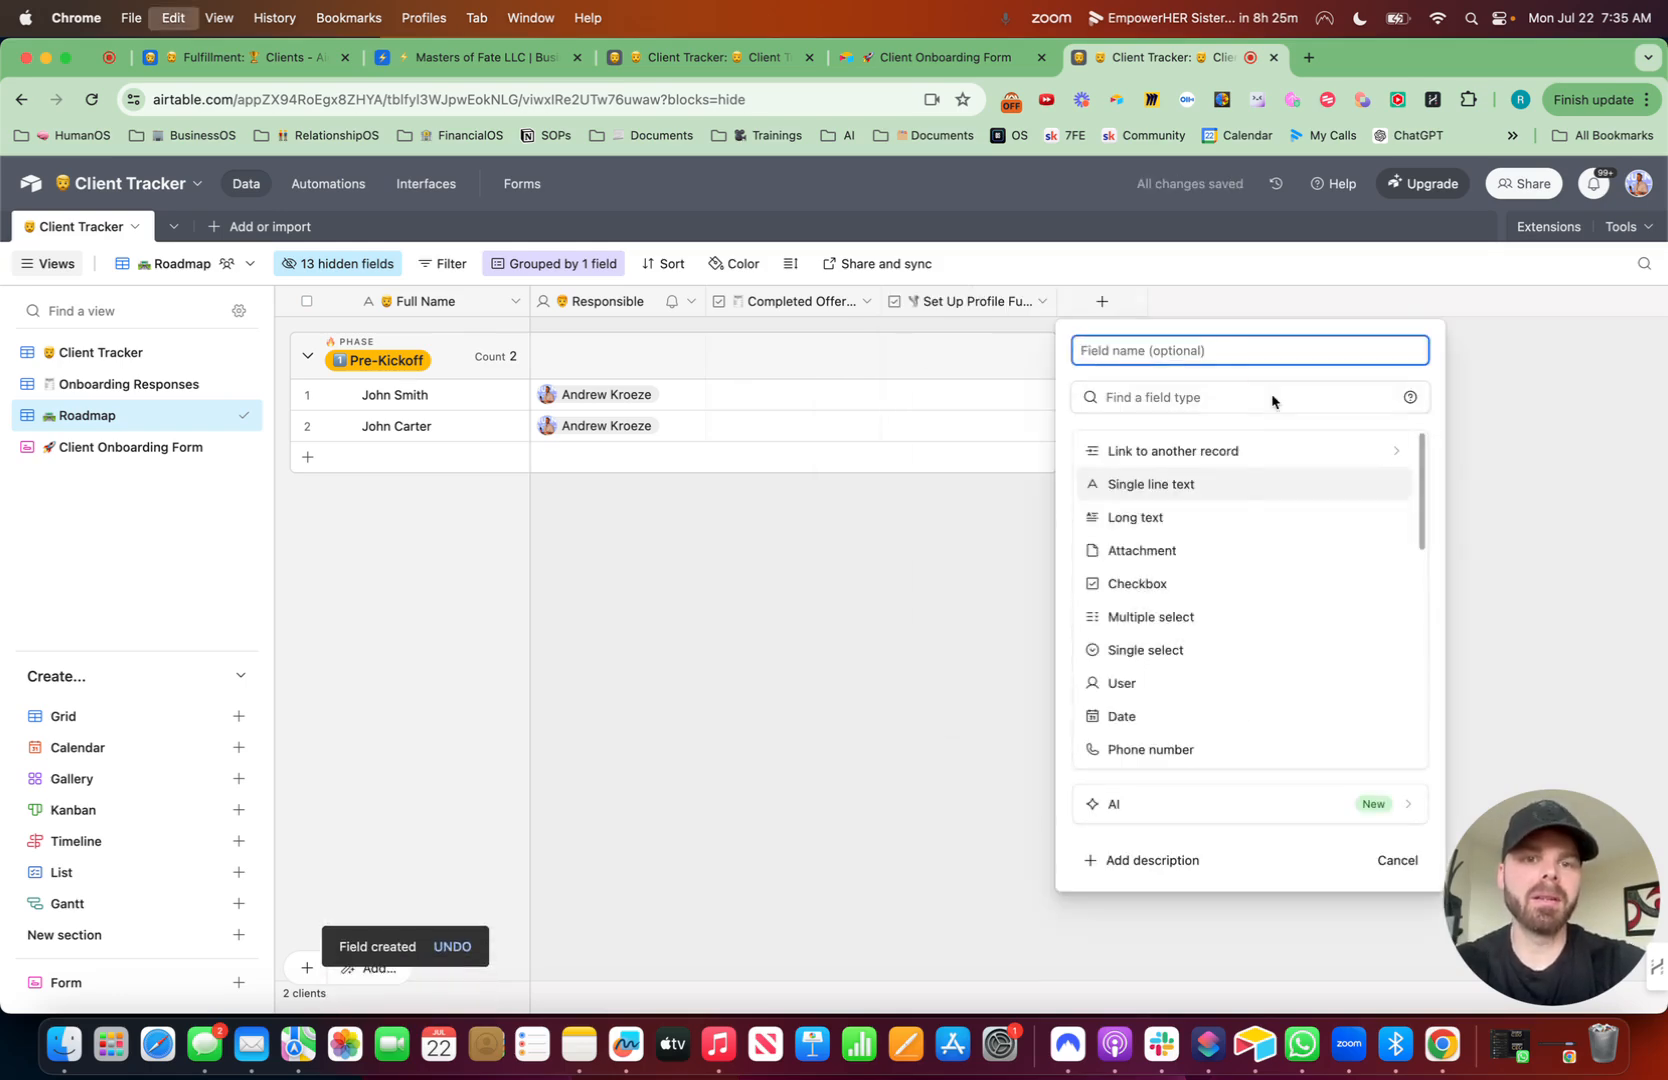
key(ctrl+super+space)
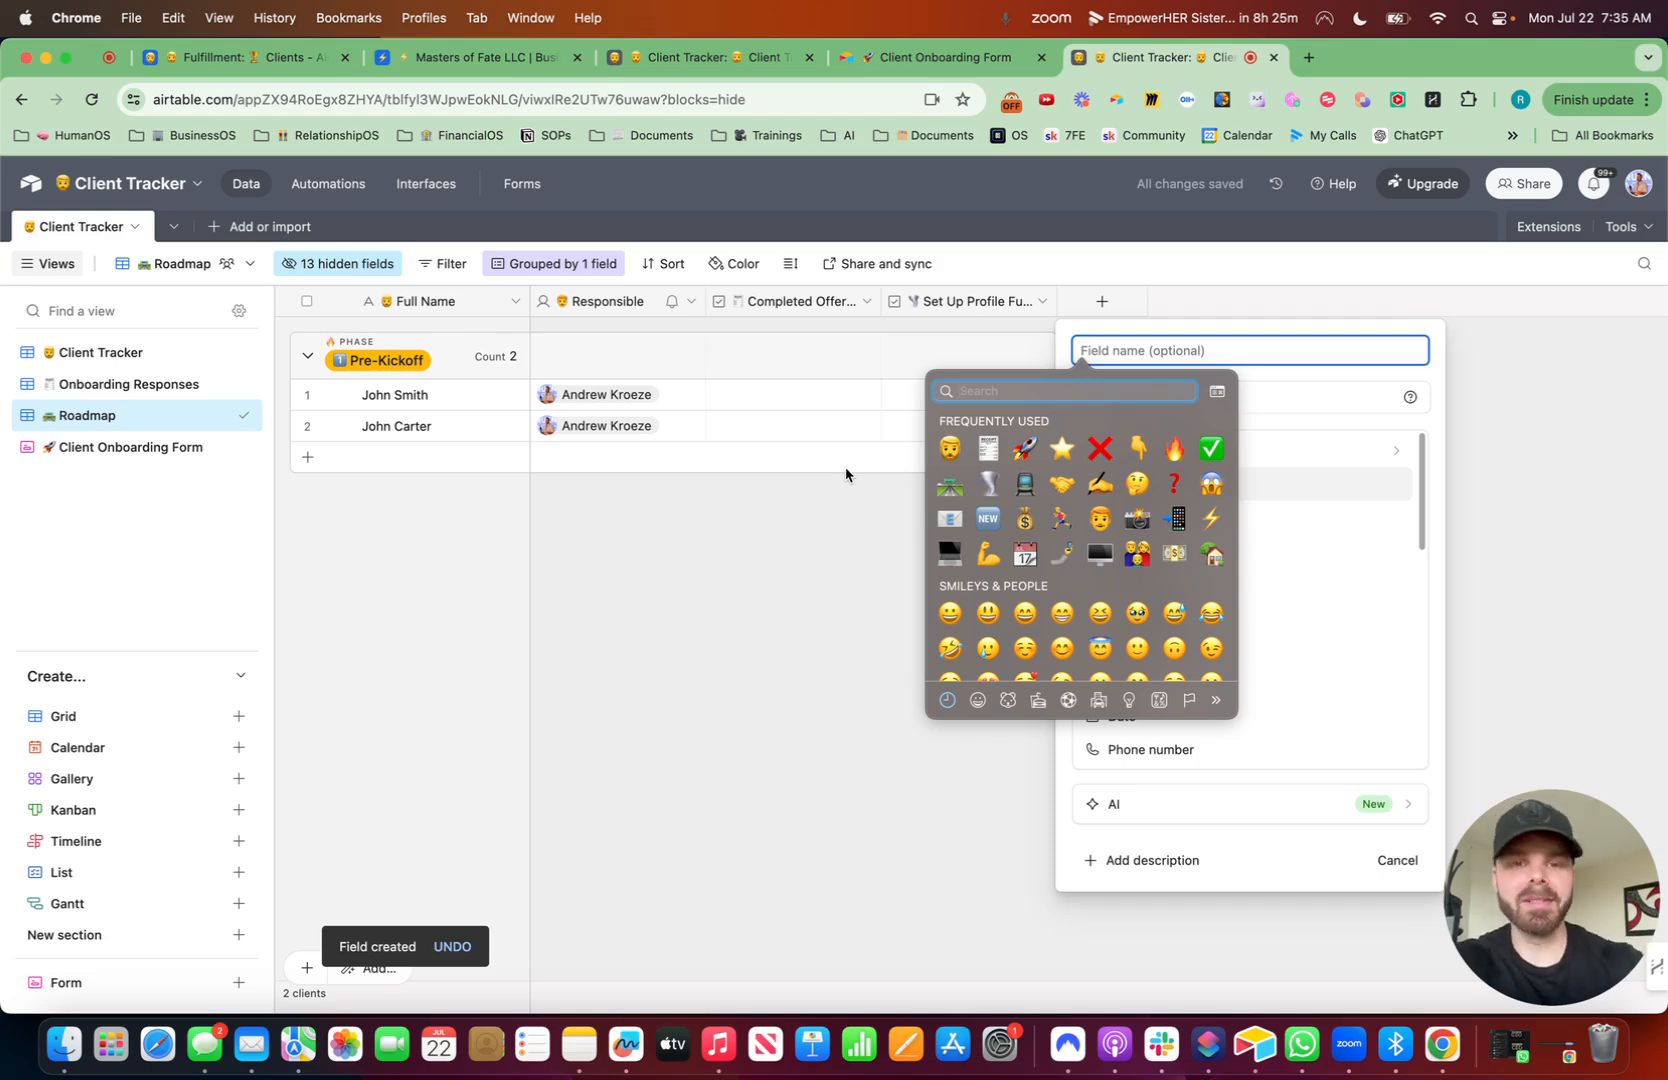
click(950, 552)
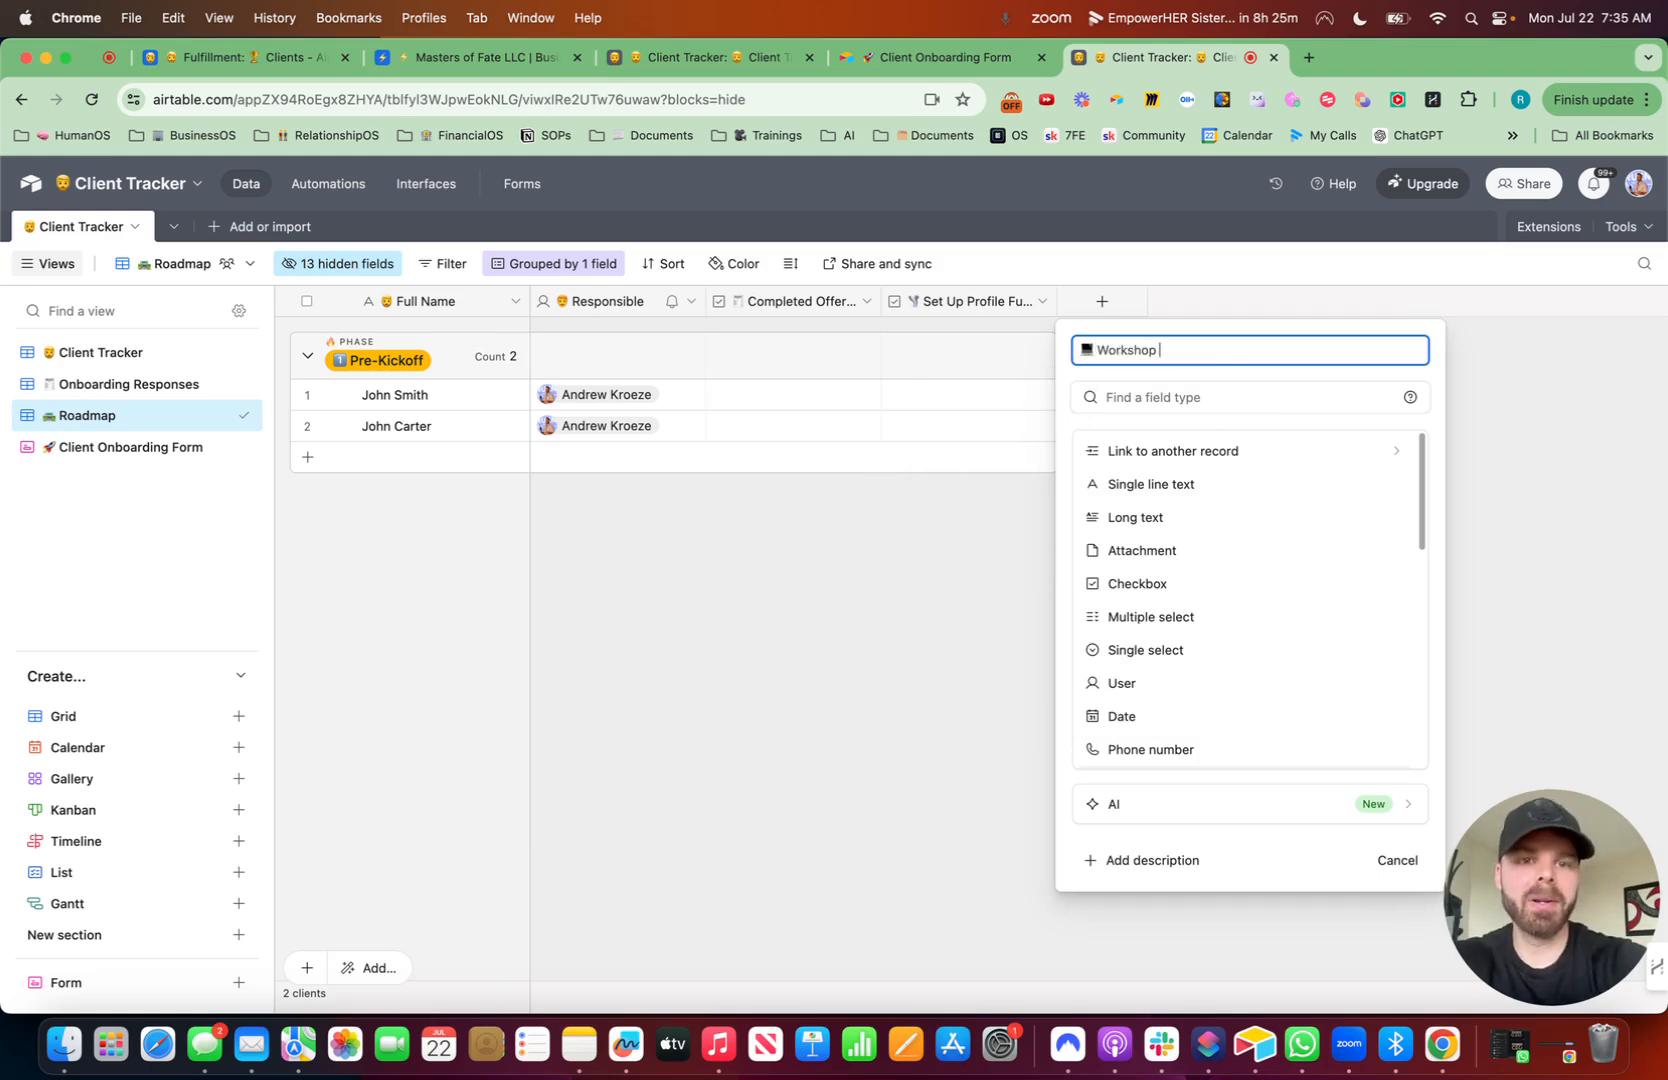
text(Workshop Complete)
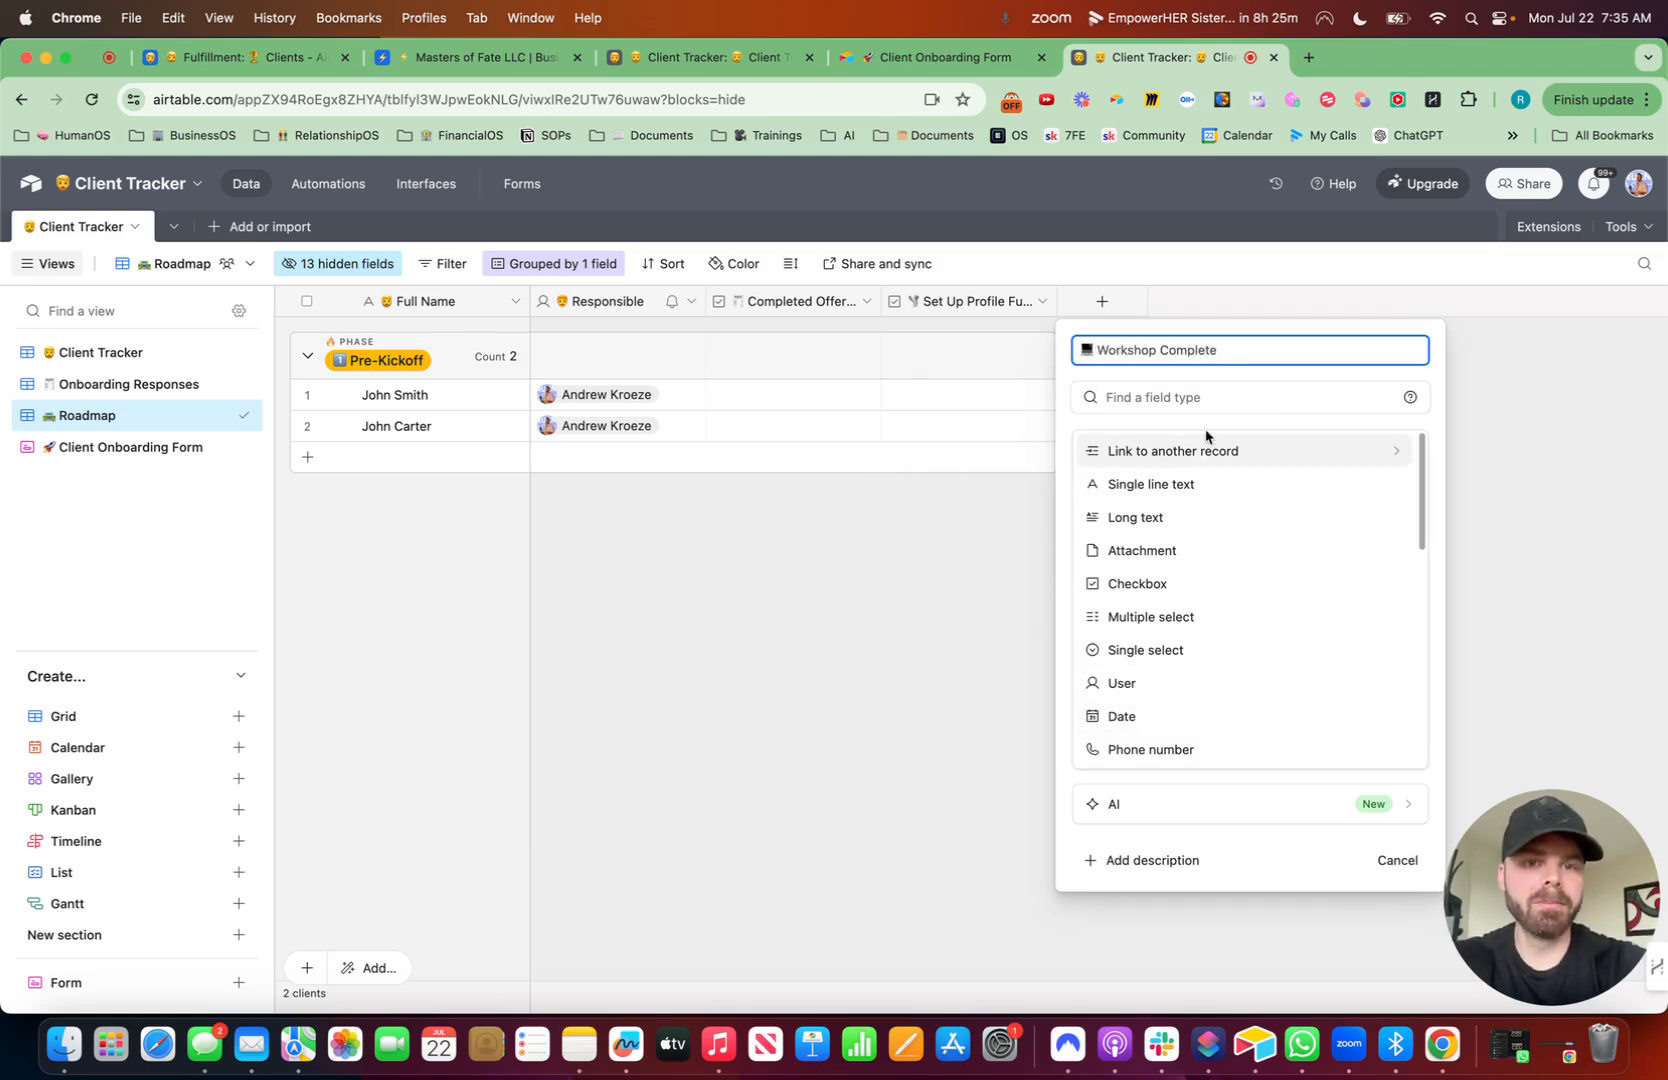
click(1190, 400)
text(check)
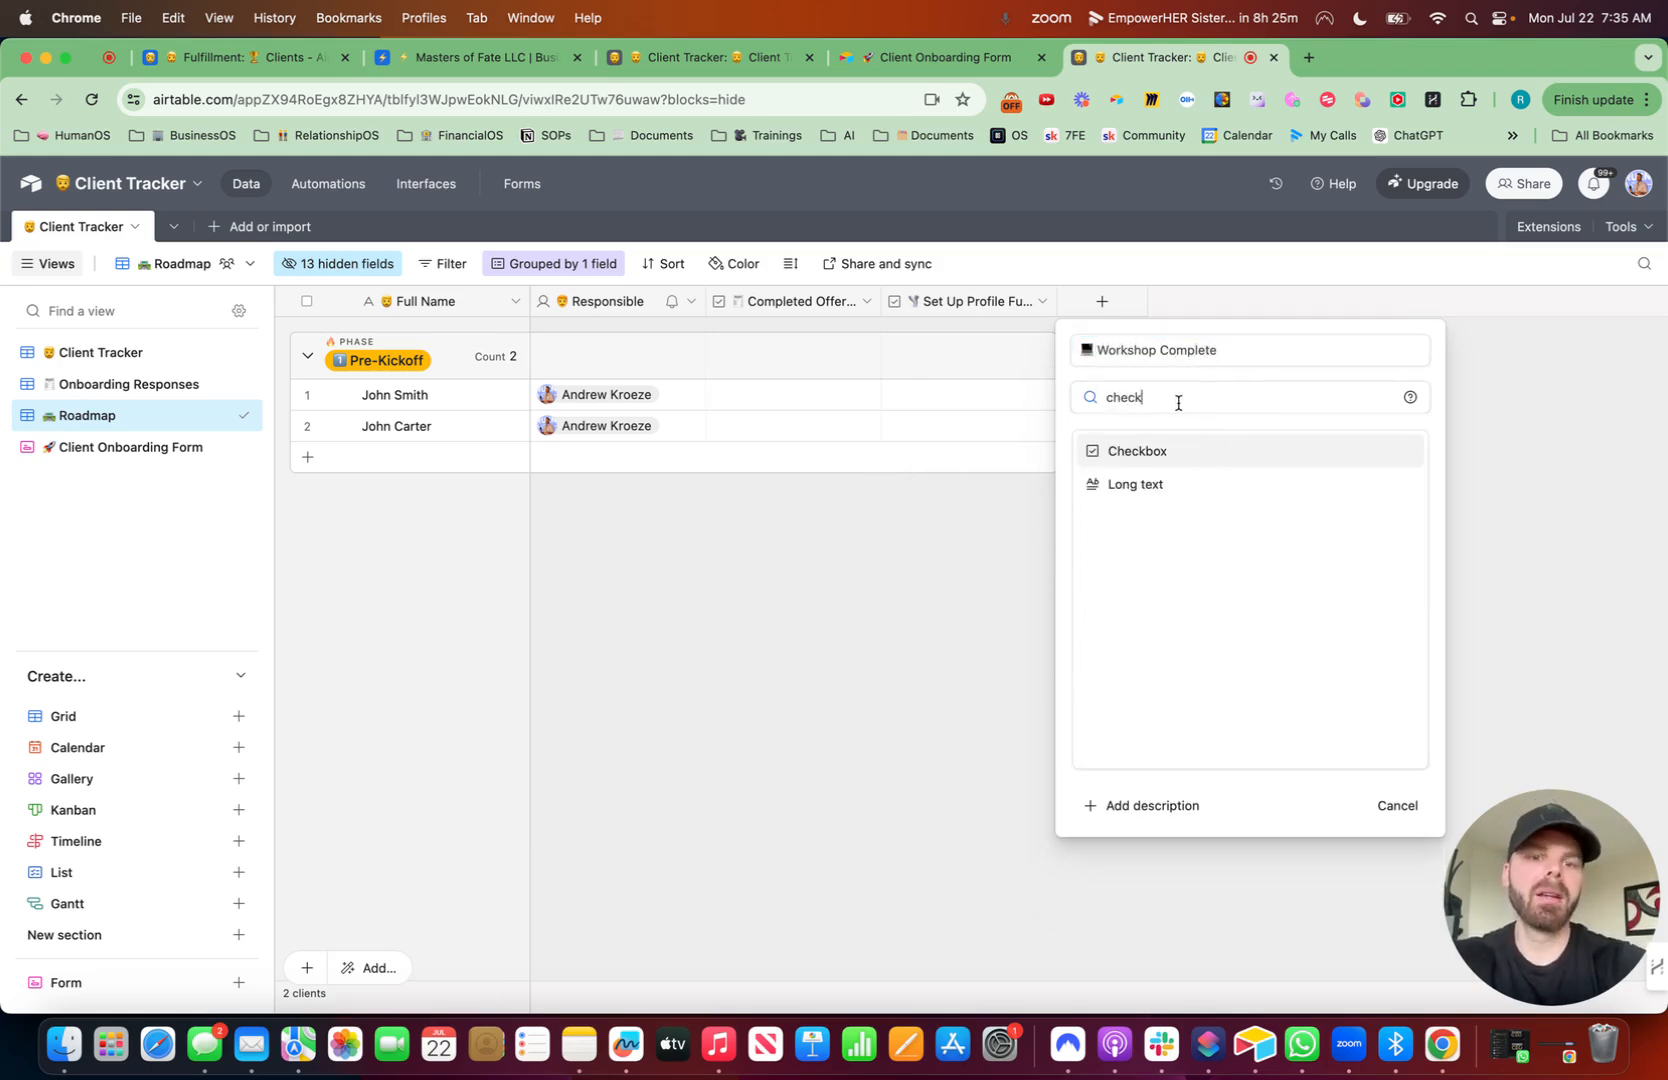
click(1176, 455)
click(1414, 615)
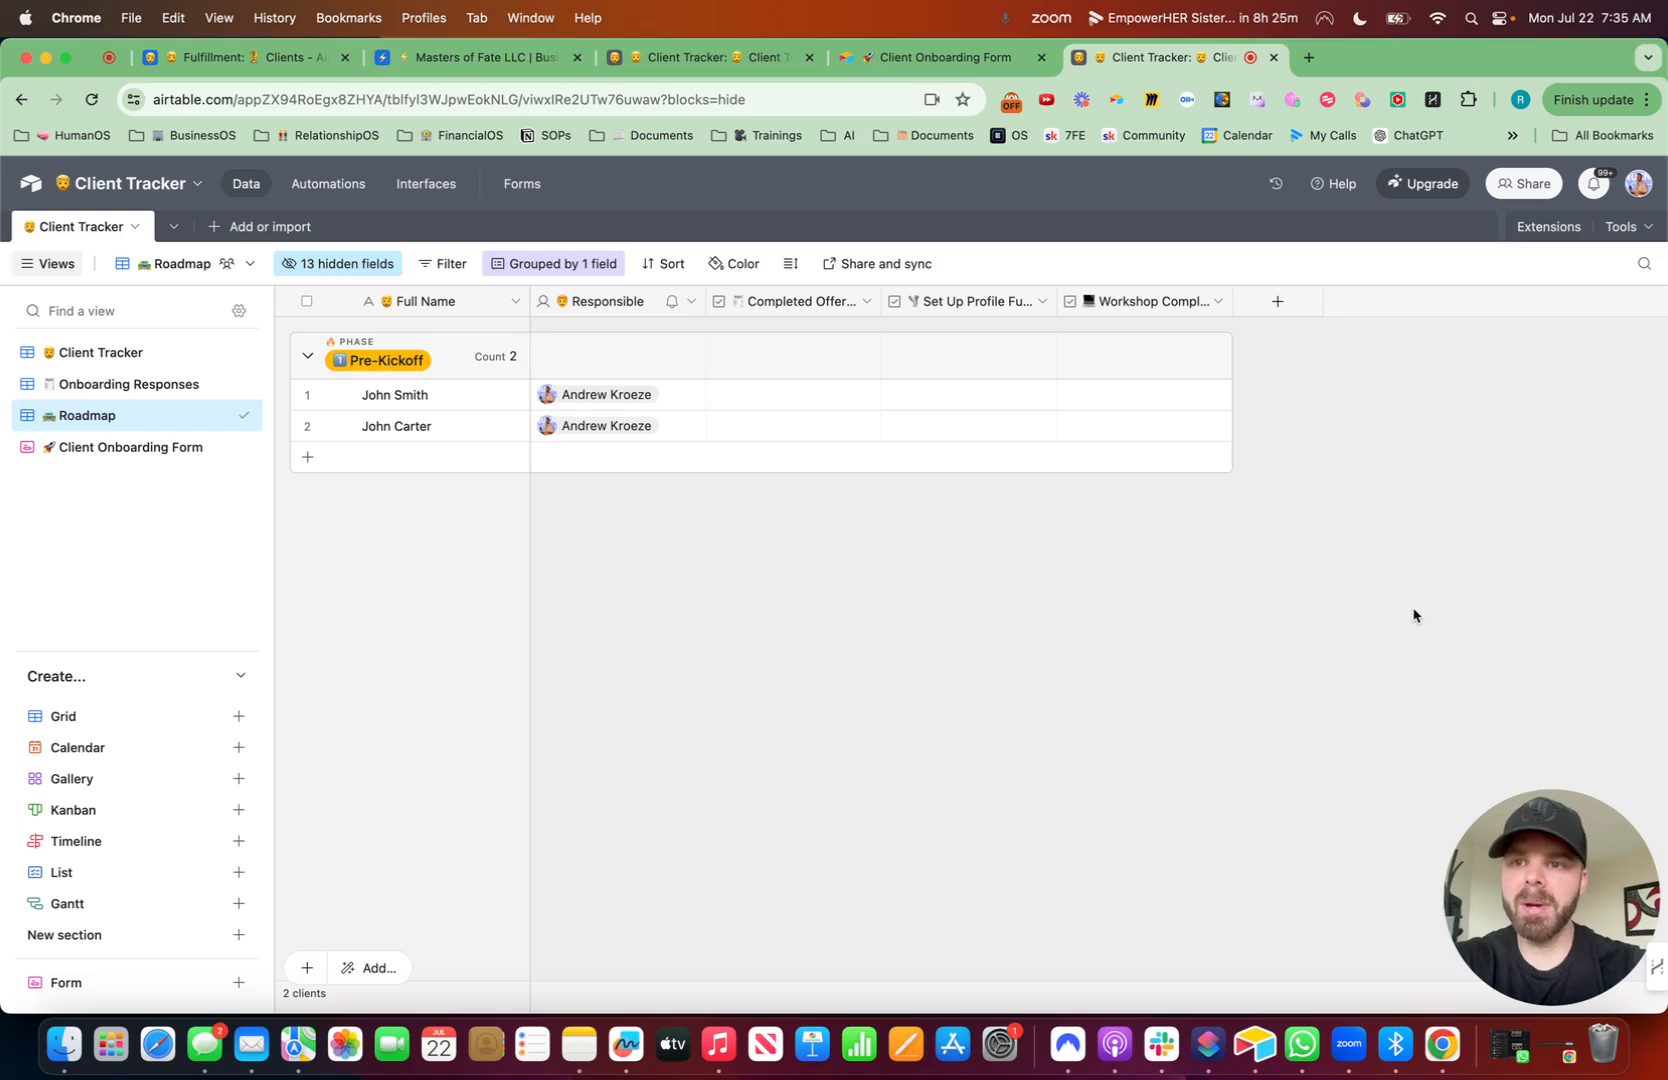
- Open YouTube in a new tab and go to the channel's '[Airtable] Build Your Custom 75 HARD App on Airtable' video
click(1308, 57)
text(you)
key(Return)
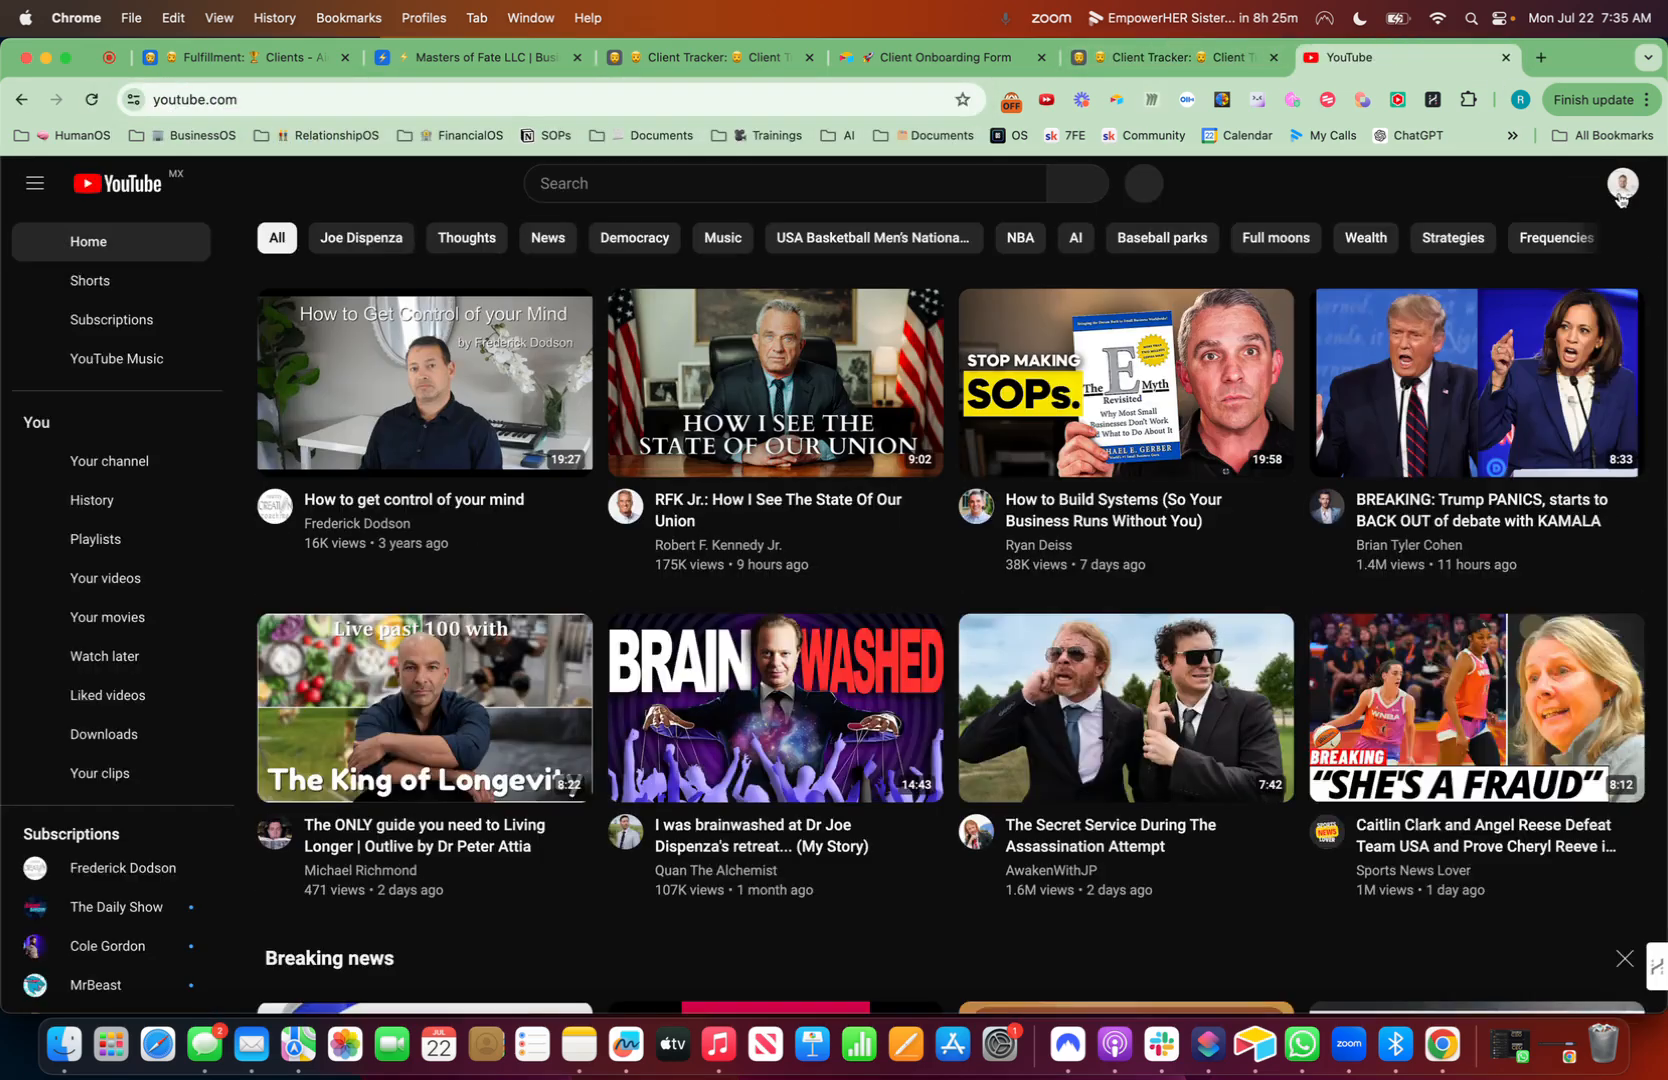
click(1622, 183)
click(1484, 275)
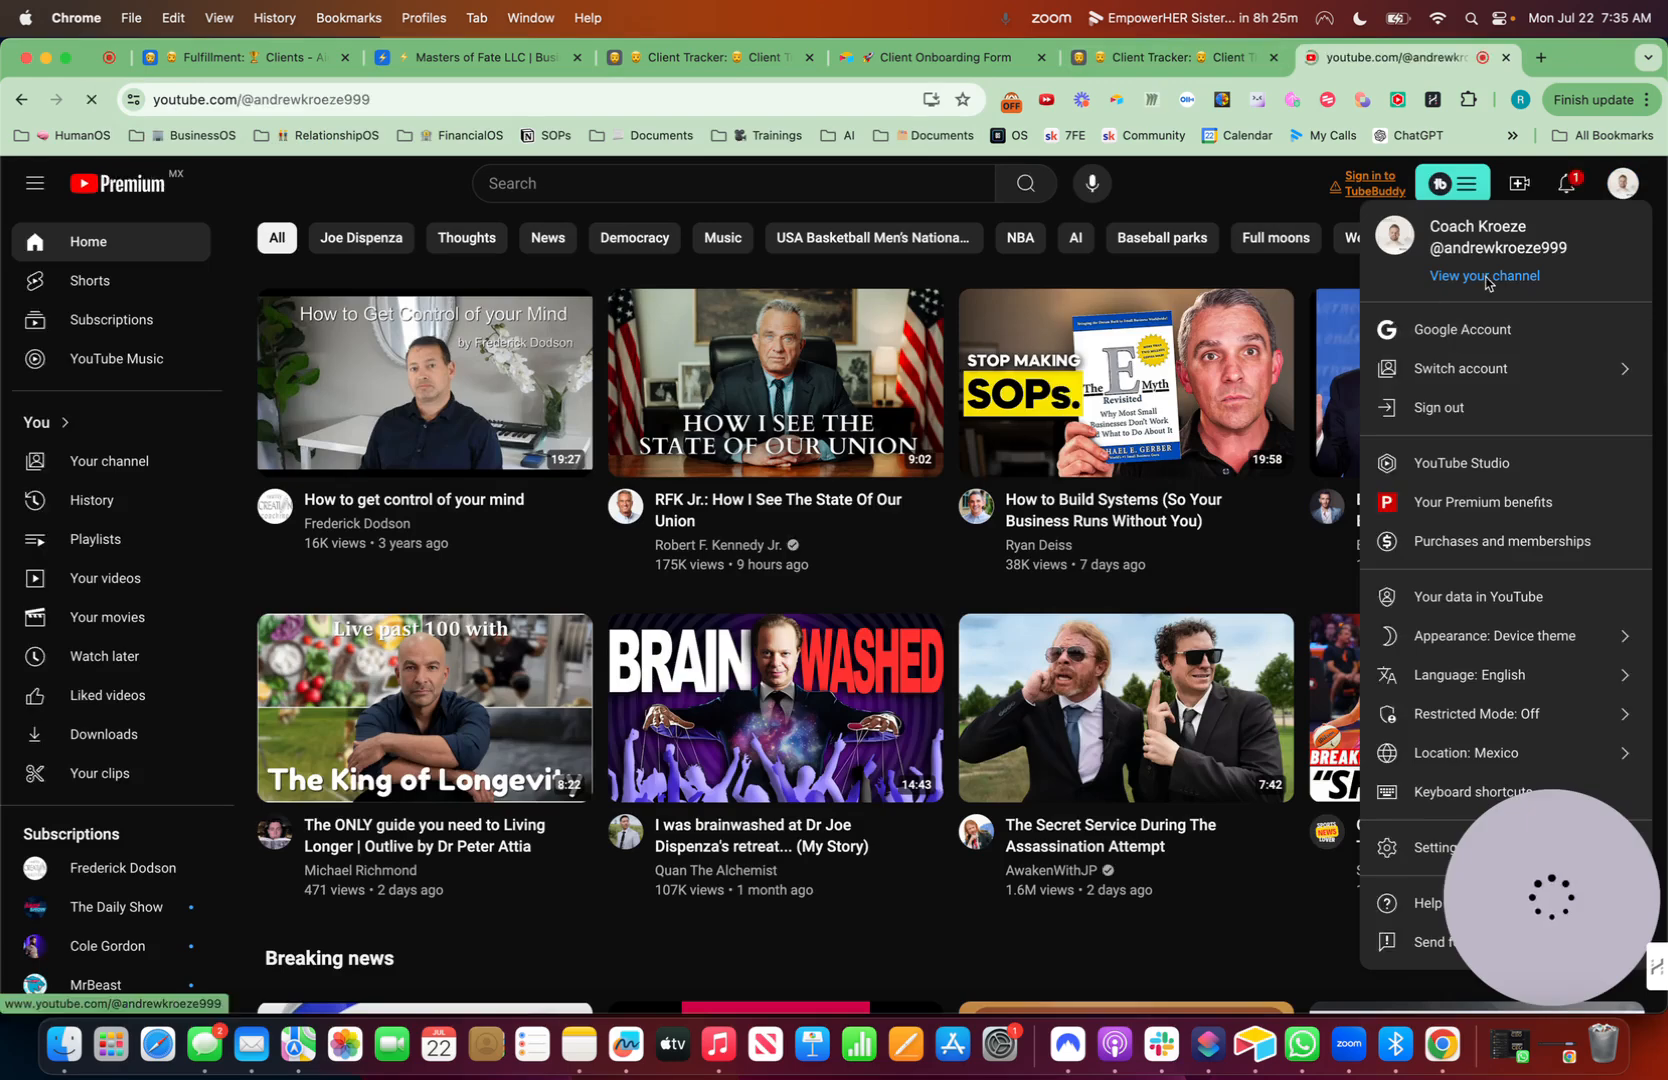
click(418, 639)
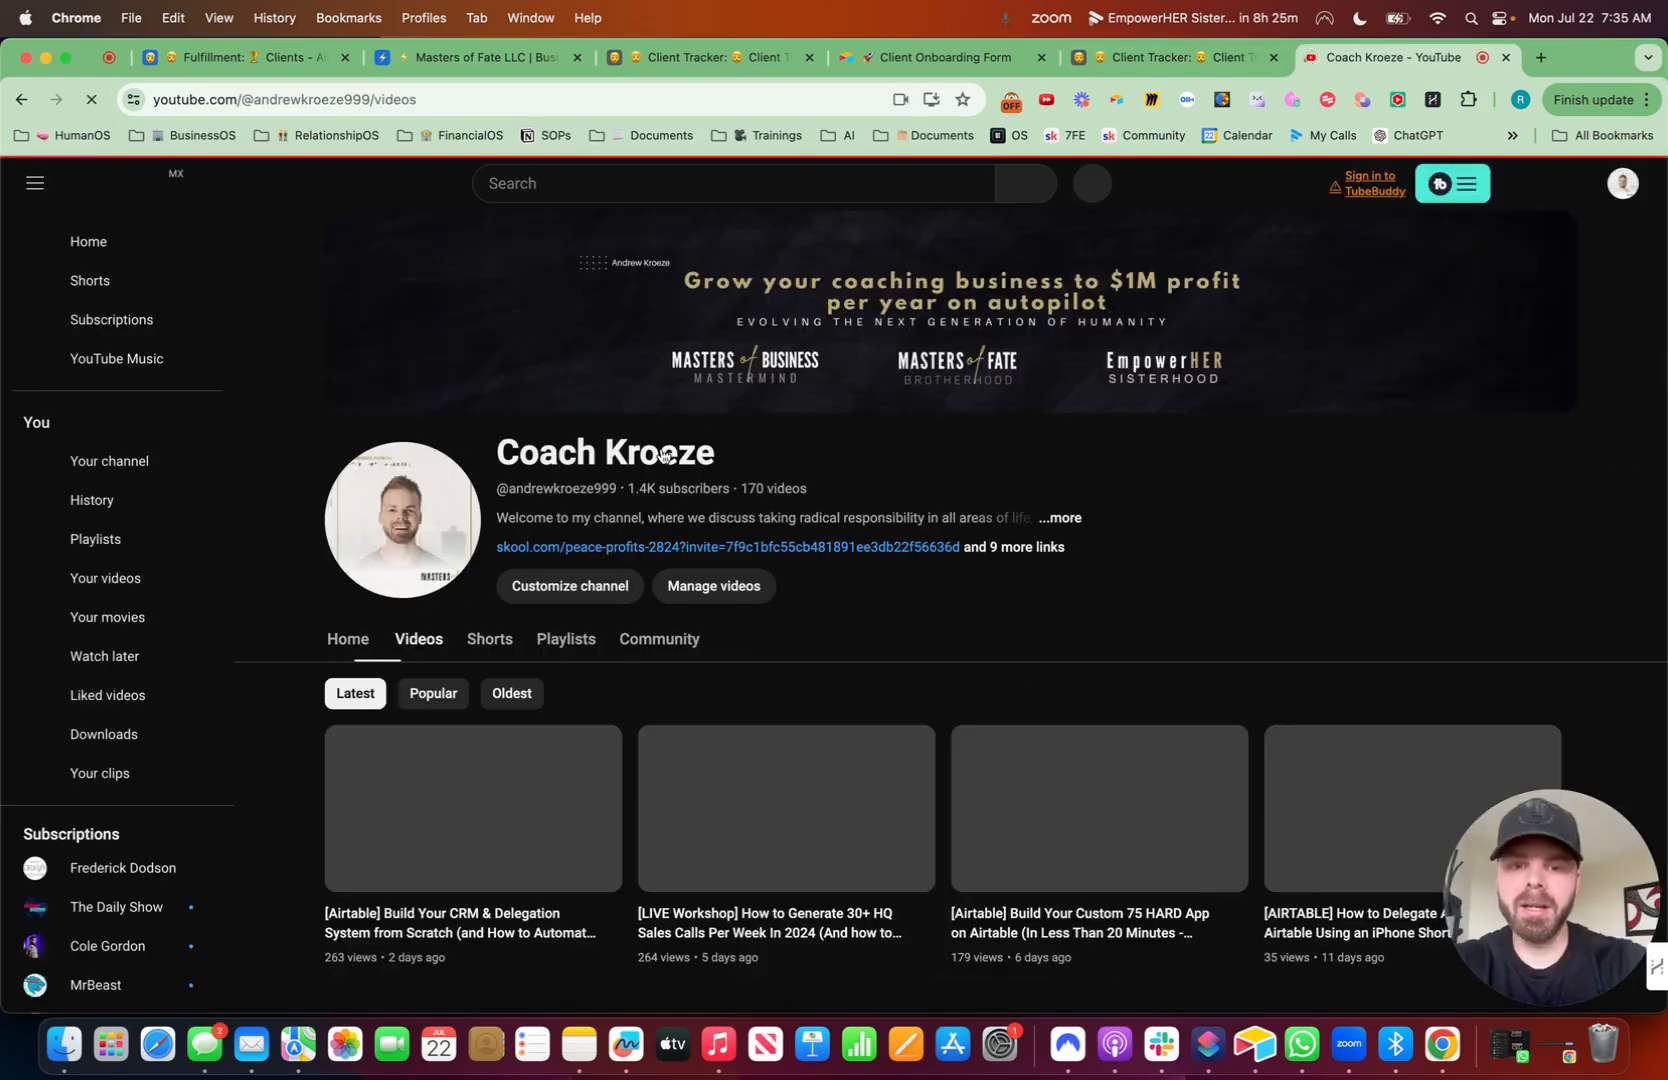
scroll(693, 428, down, 3)
click(1102, 523)
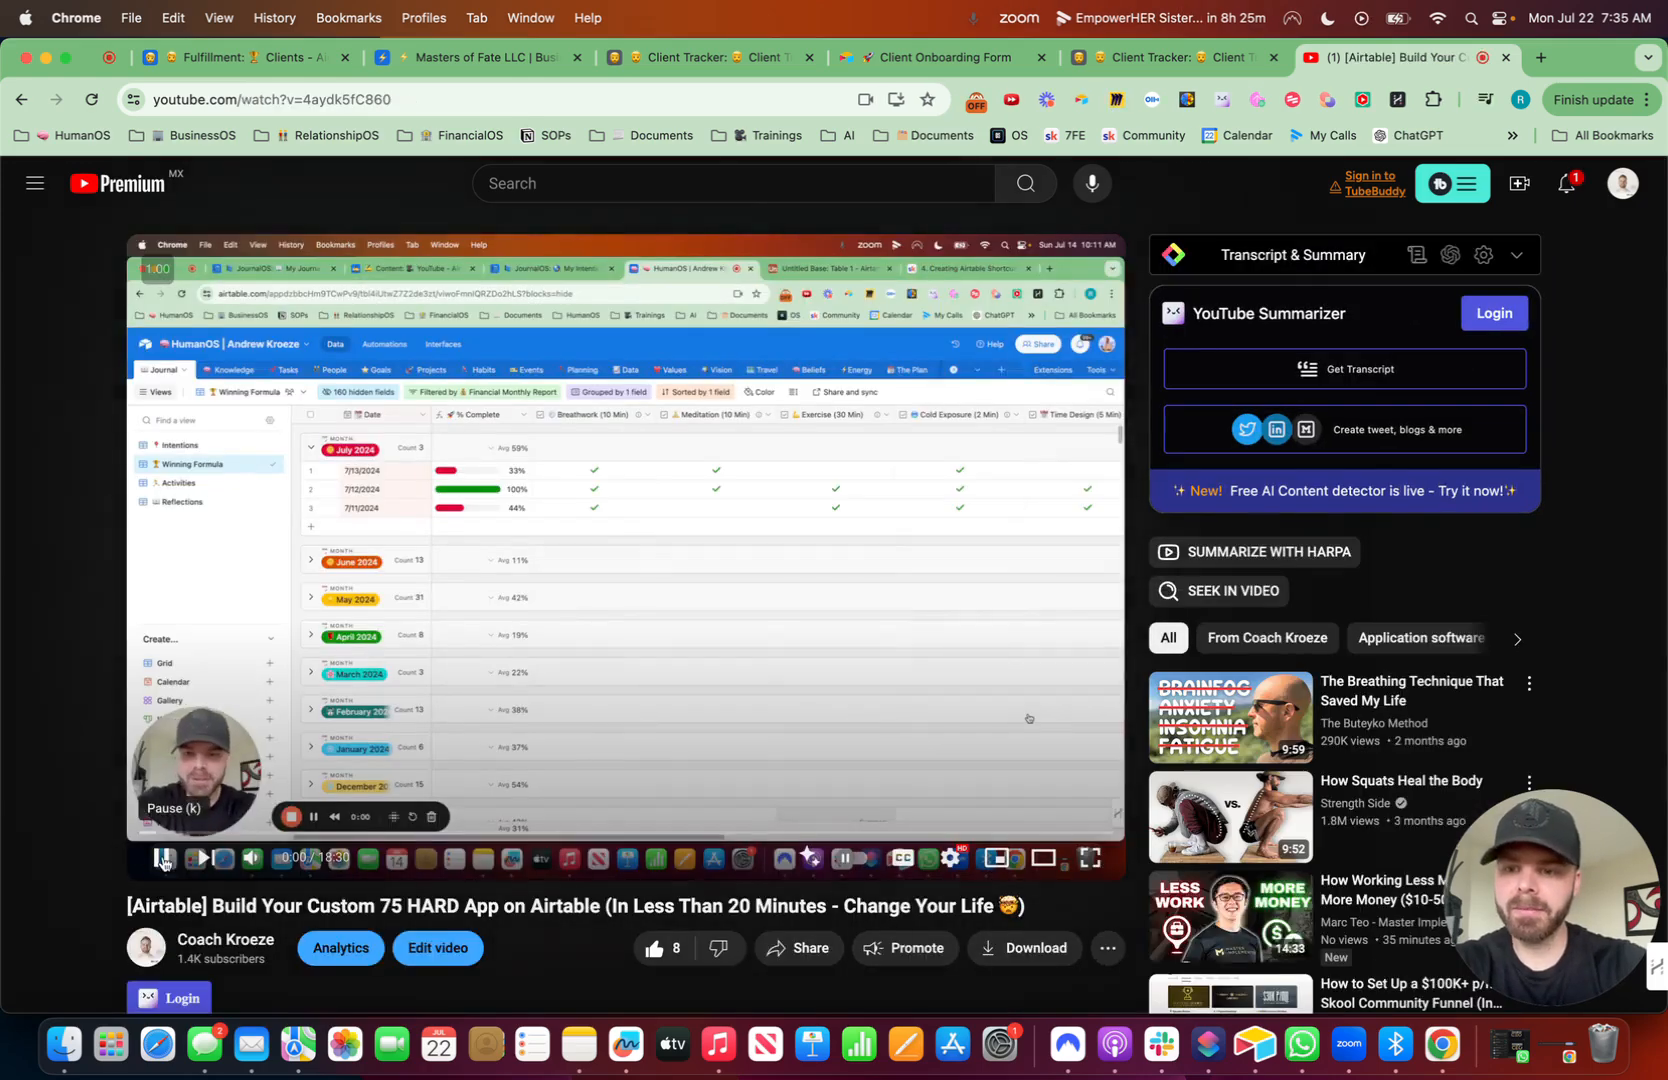
- Expand the video description and copy the five-line IF formula
scroll(453, 650, down, 5)
scroll(453, 650, down, 2)
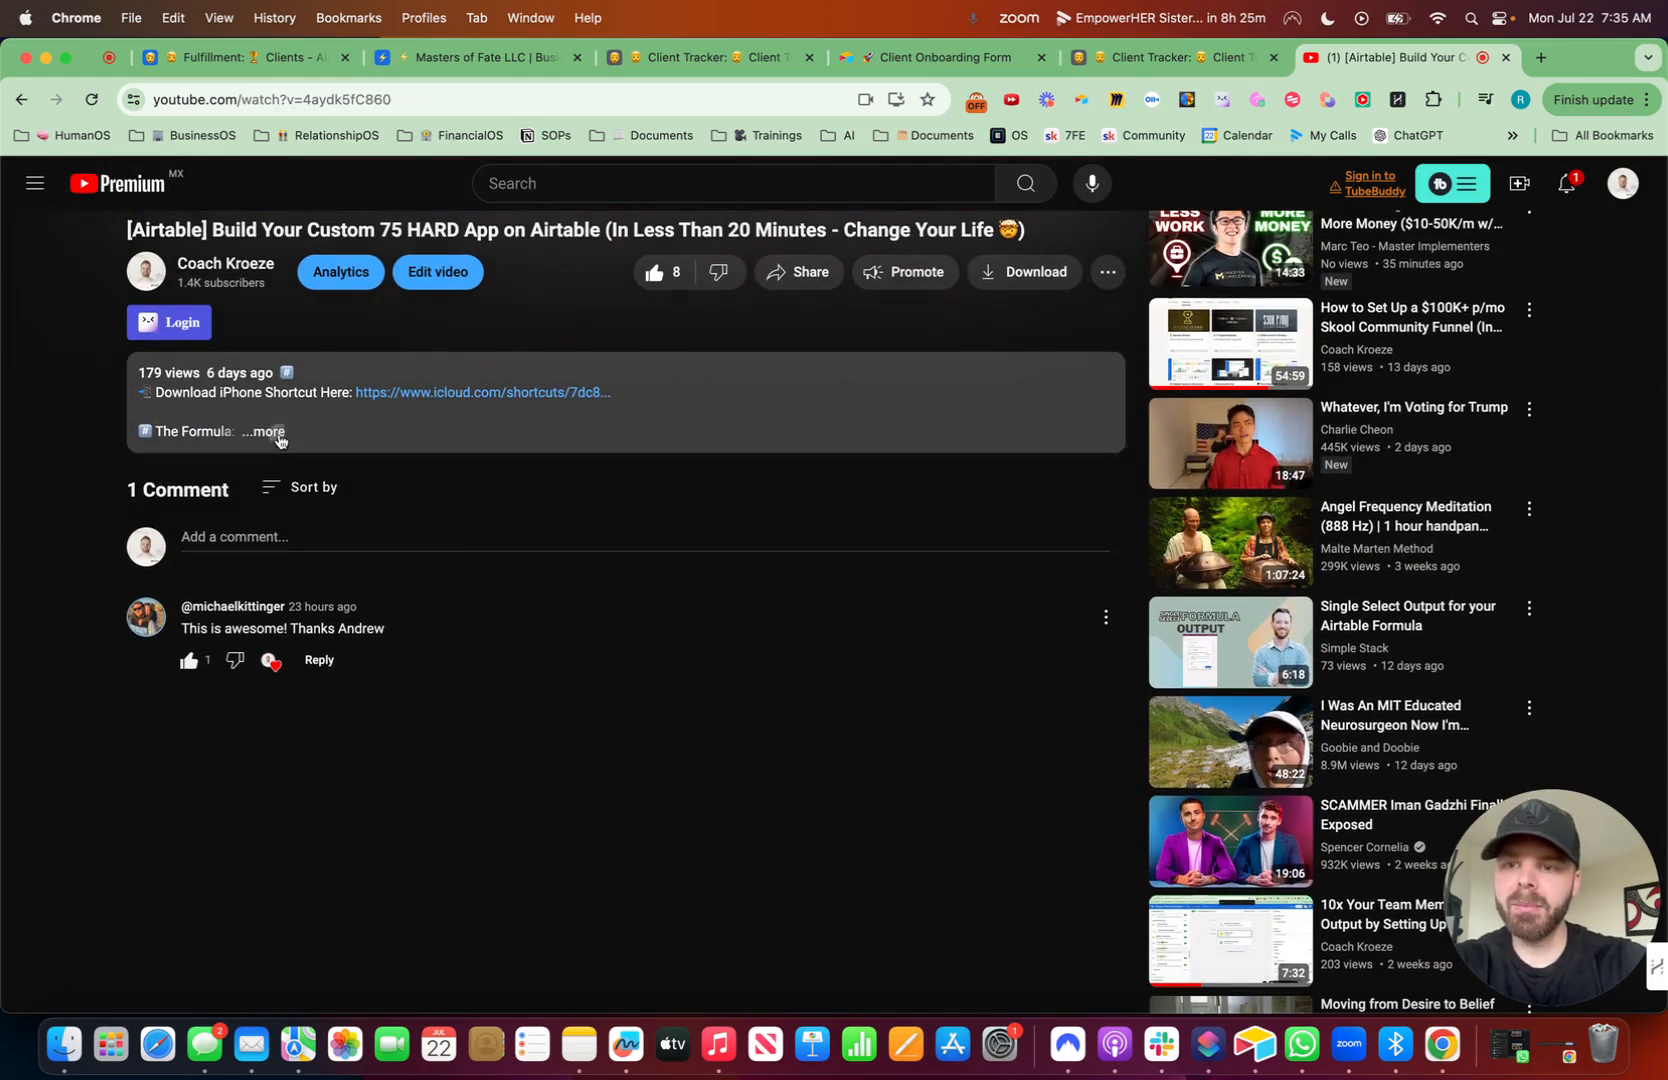
click(278, 432)
drag(391, 561, 119, 480)
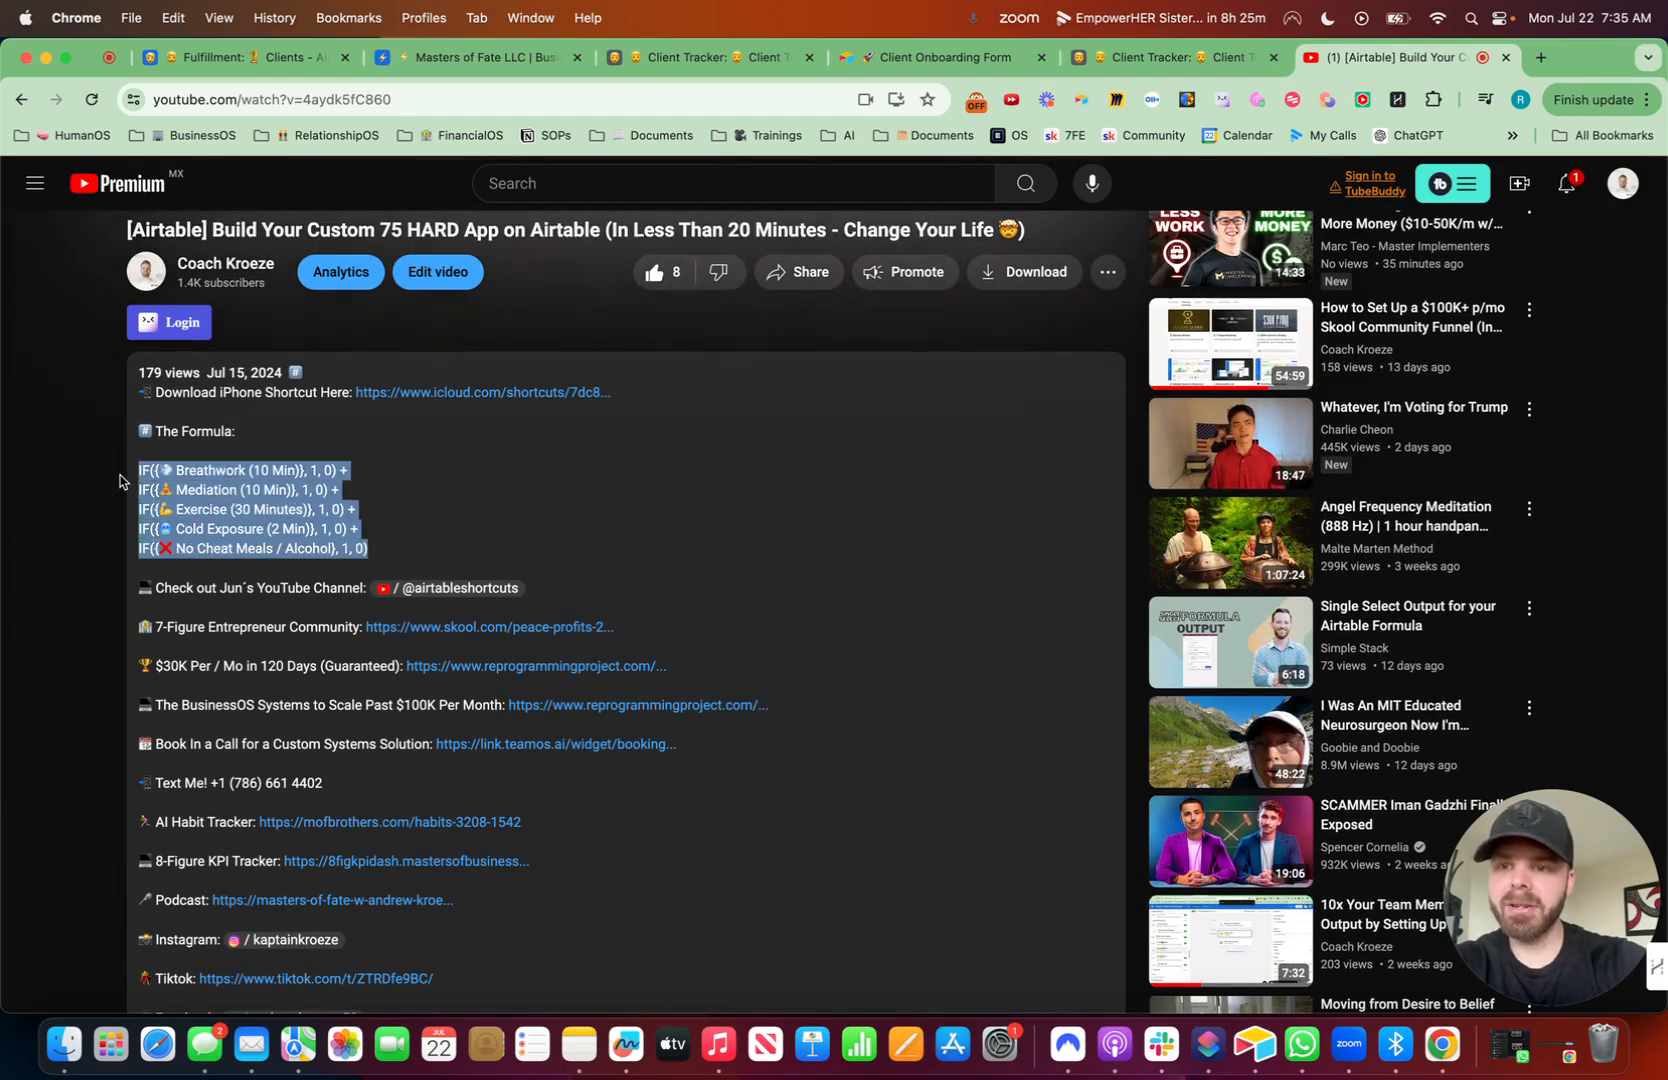
key(super+c)
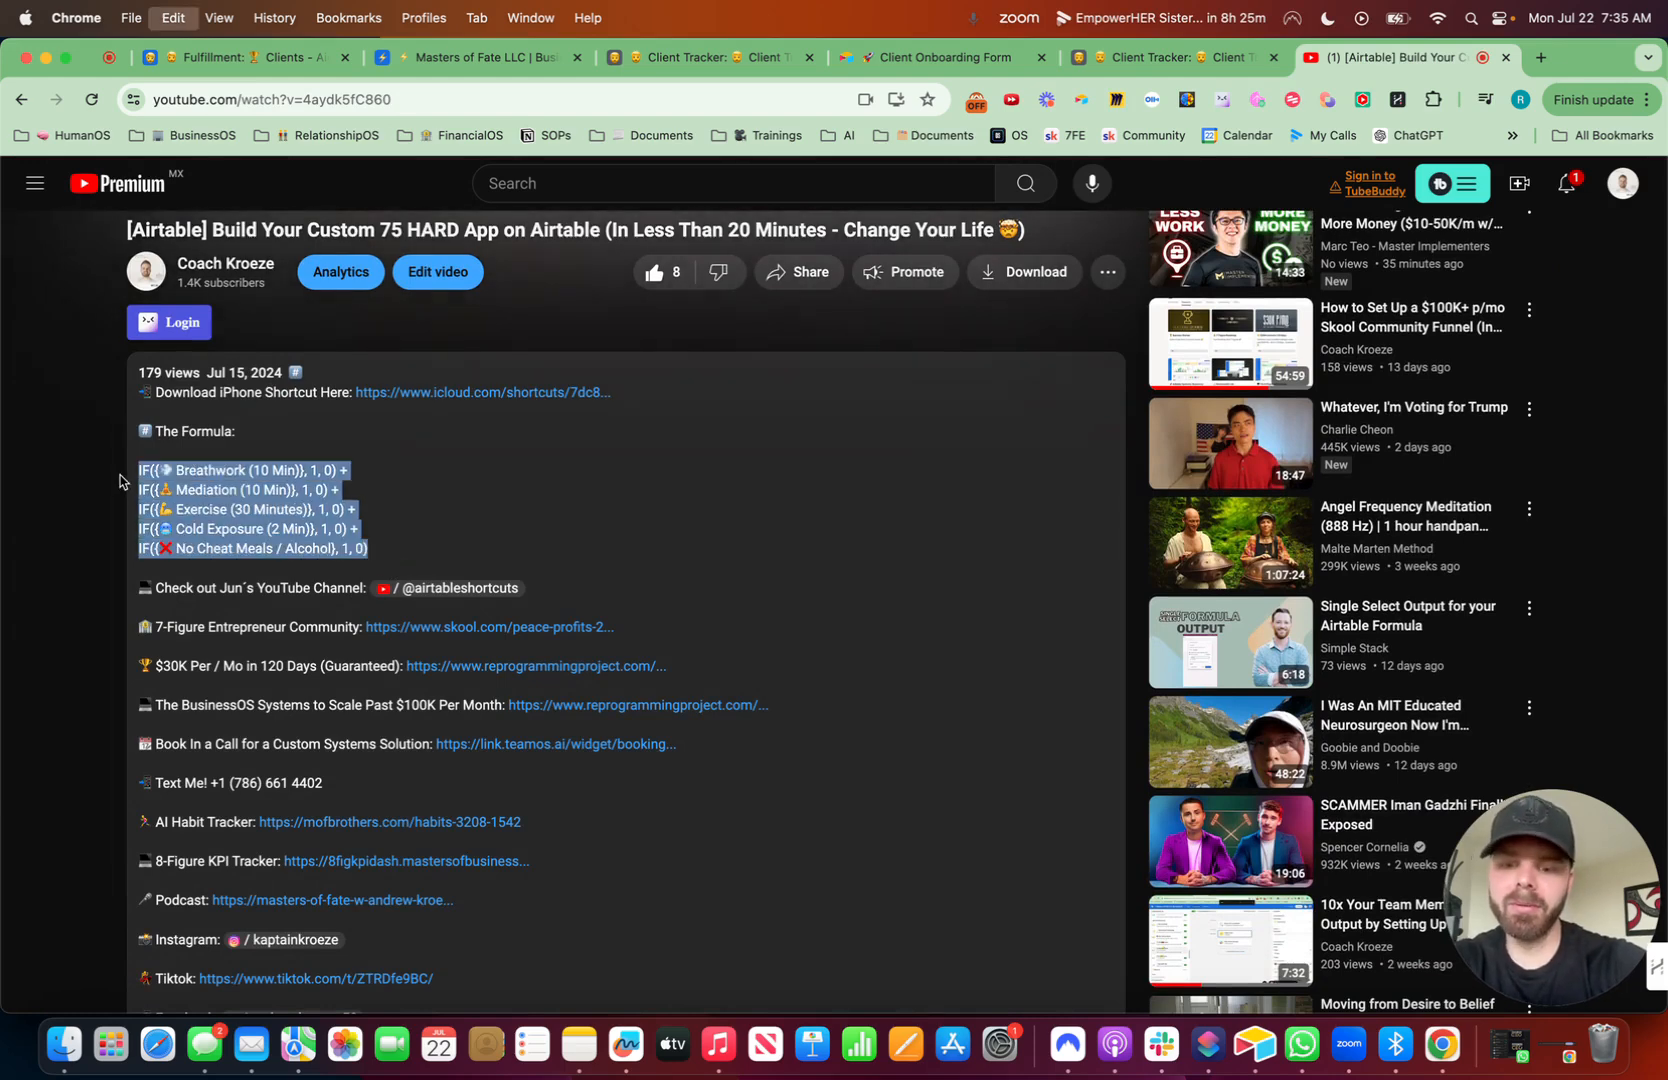
- Back in the base, add a formula field named 'Complete' with a check mark emoji and paste the copied formula
click(1166, 60)
click(1274, 302)
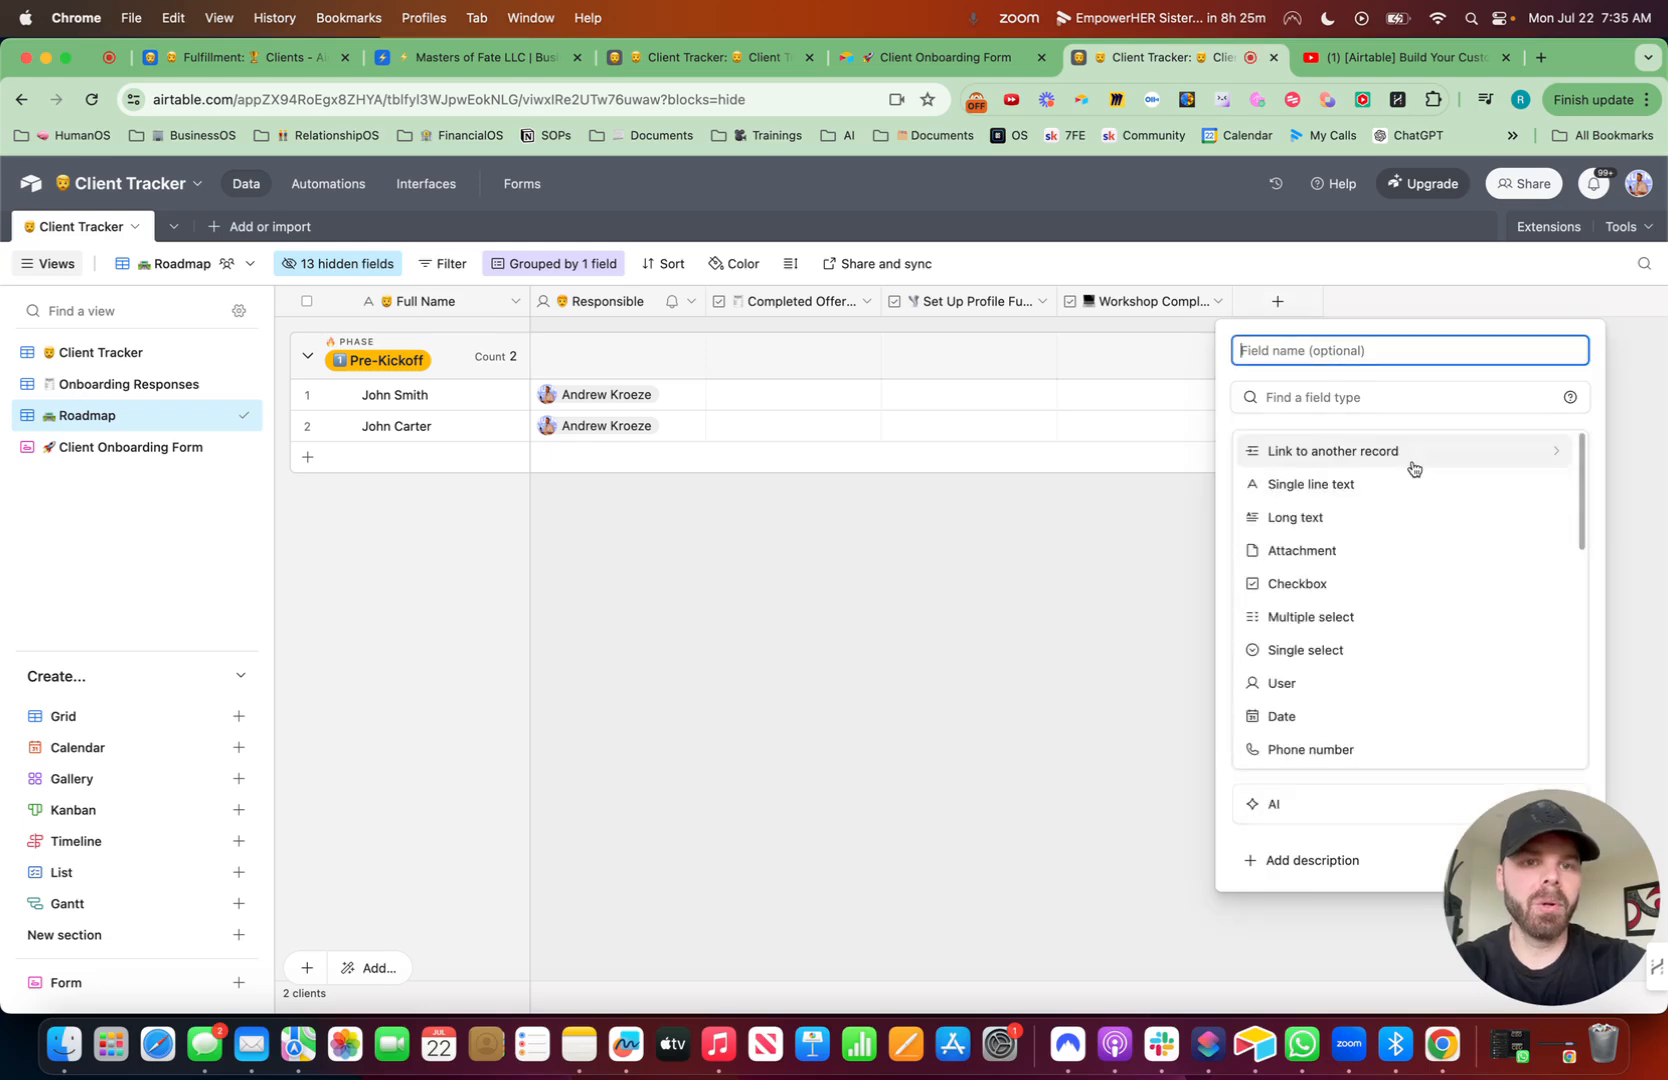
key(ctrl+super+space)
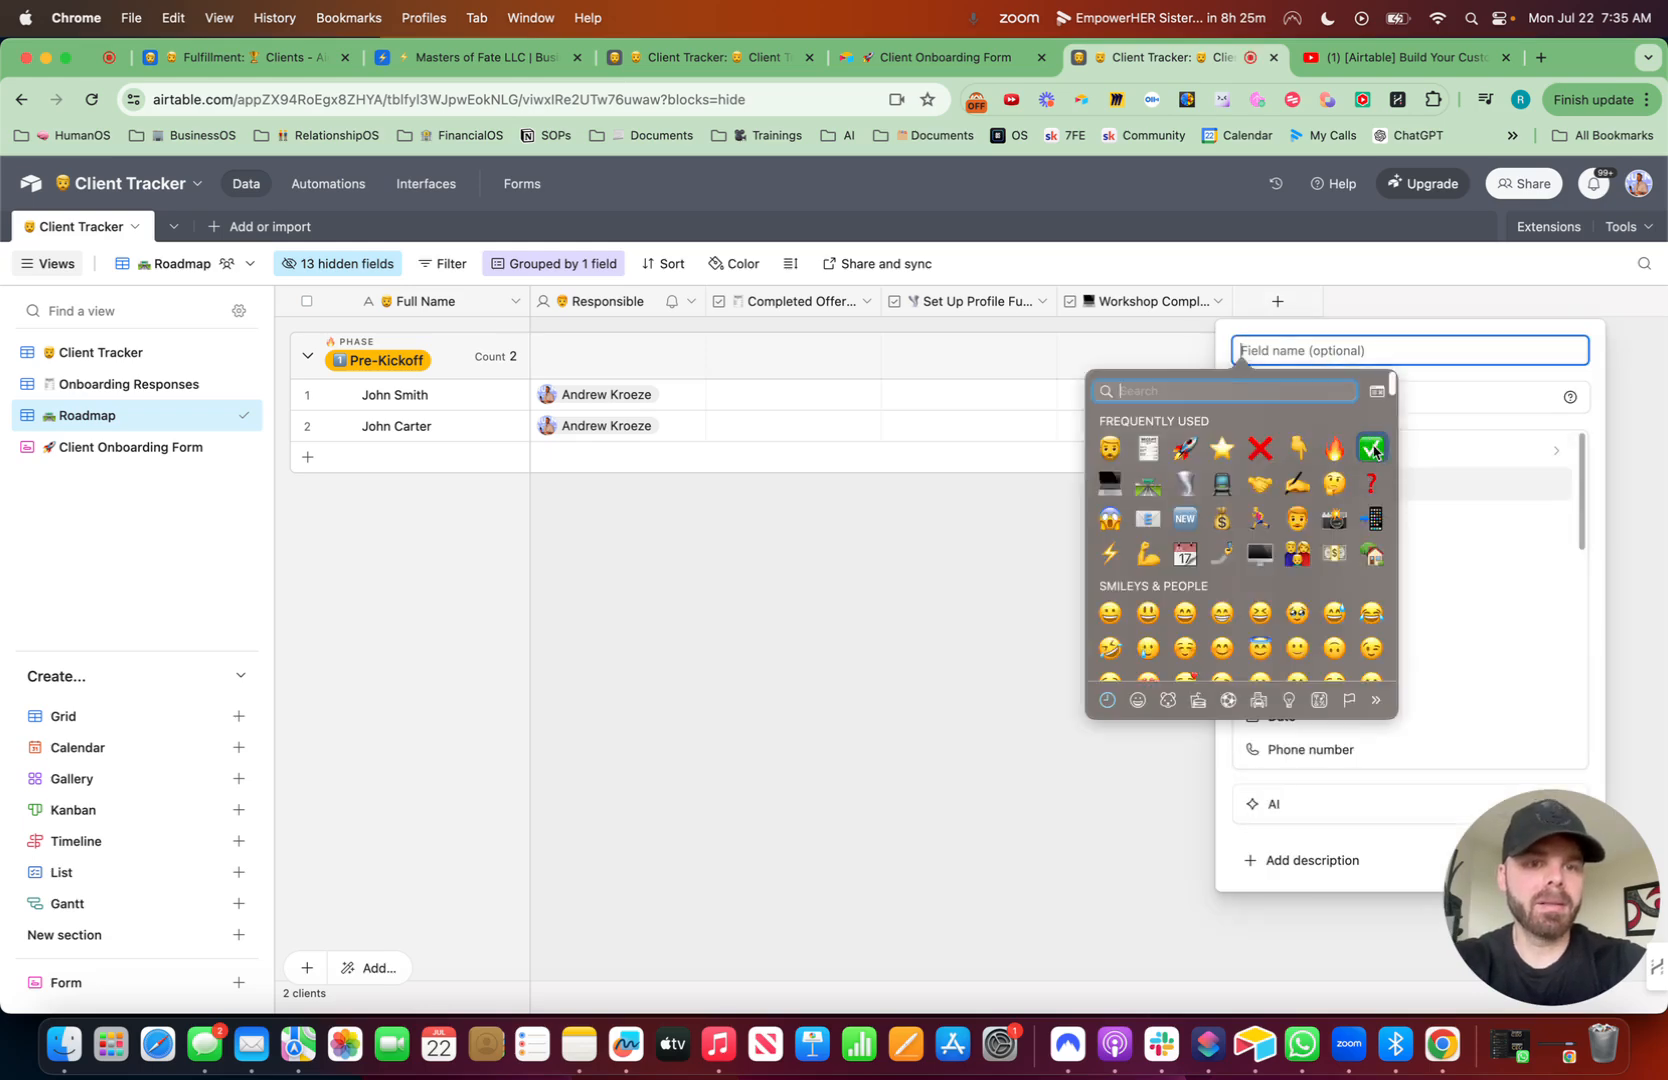
click(1373, 451)
text(Cokmp)
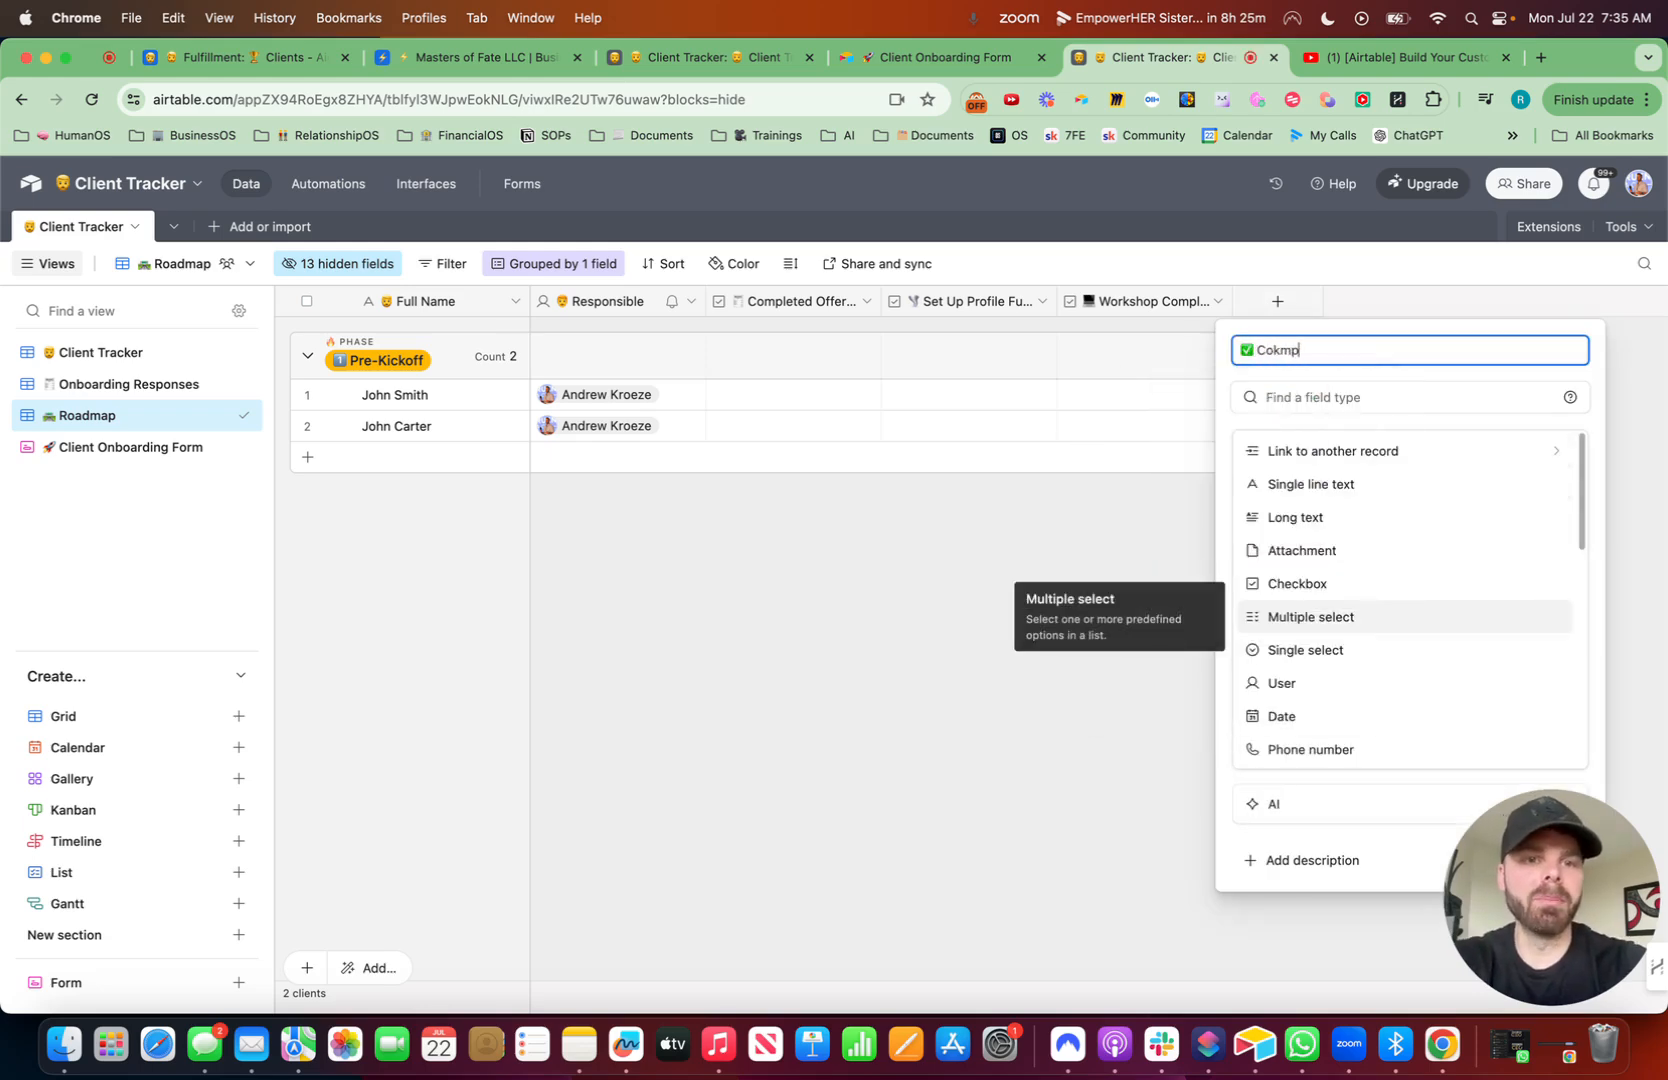
click(1407, 405)
text(chec)
key(BackSpace)
key(BackSpace)
key(BackSpace)
key(BackSpace)
text(for)
click(1337, 461)
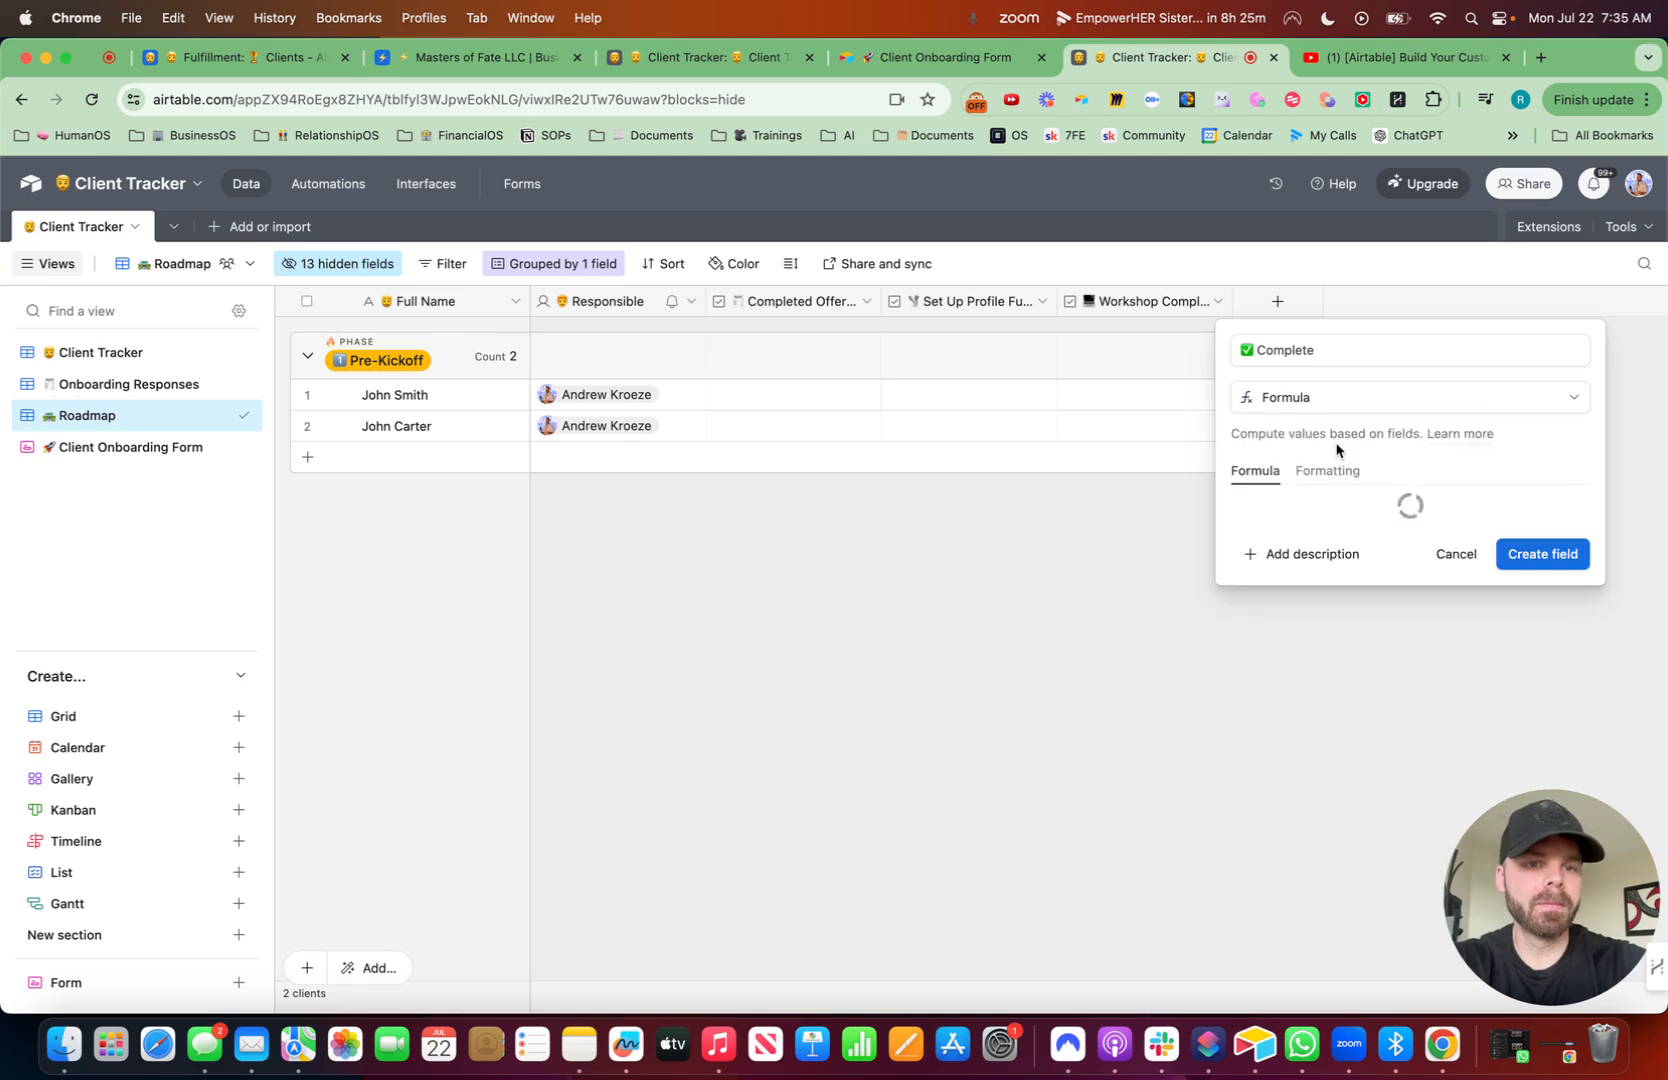
click(1298, 512)
key(super+v)
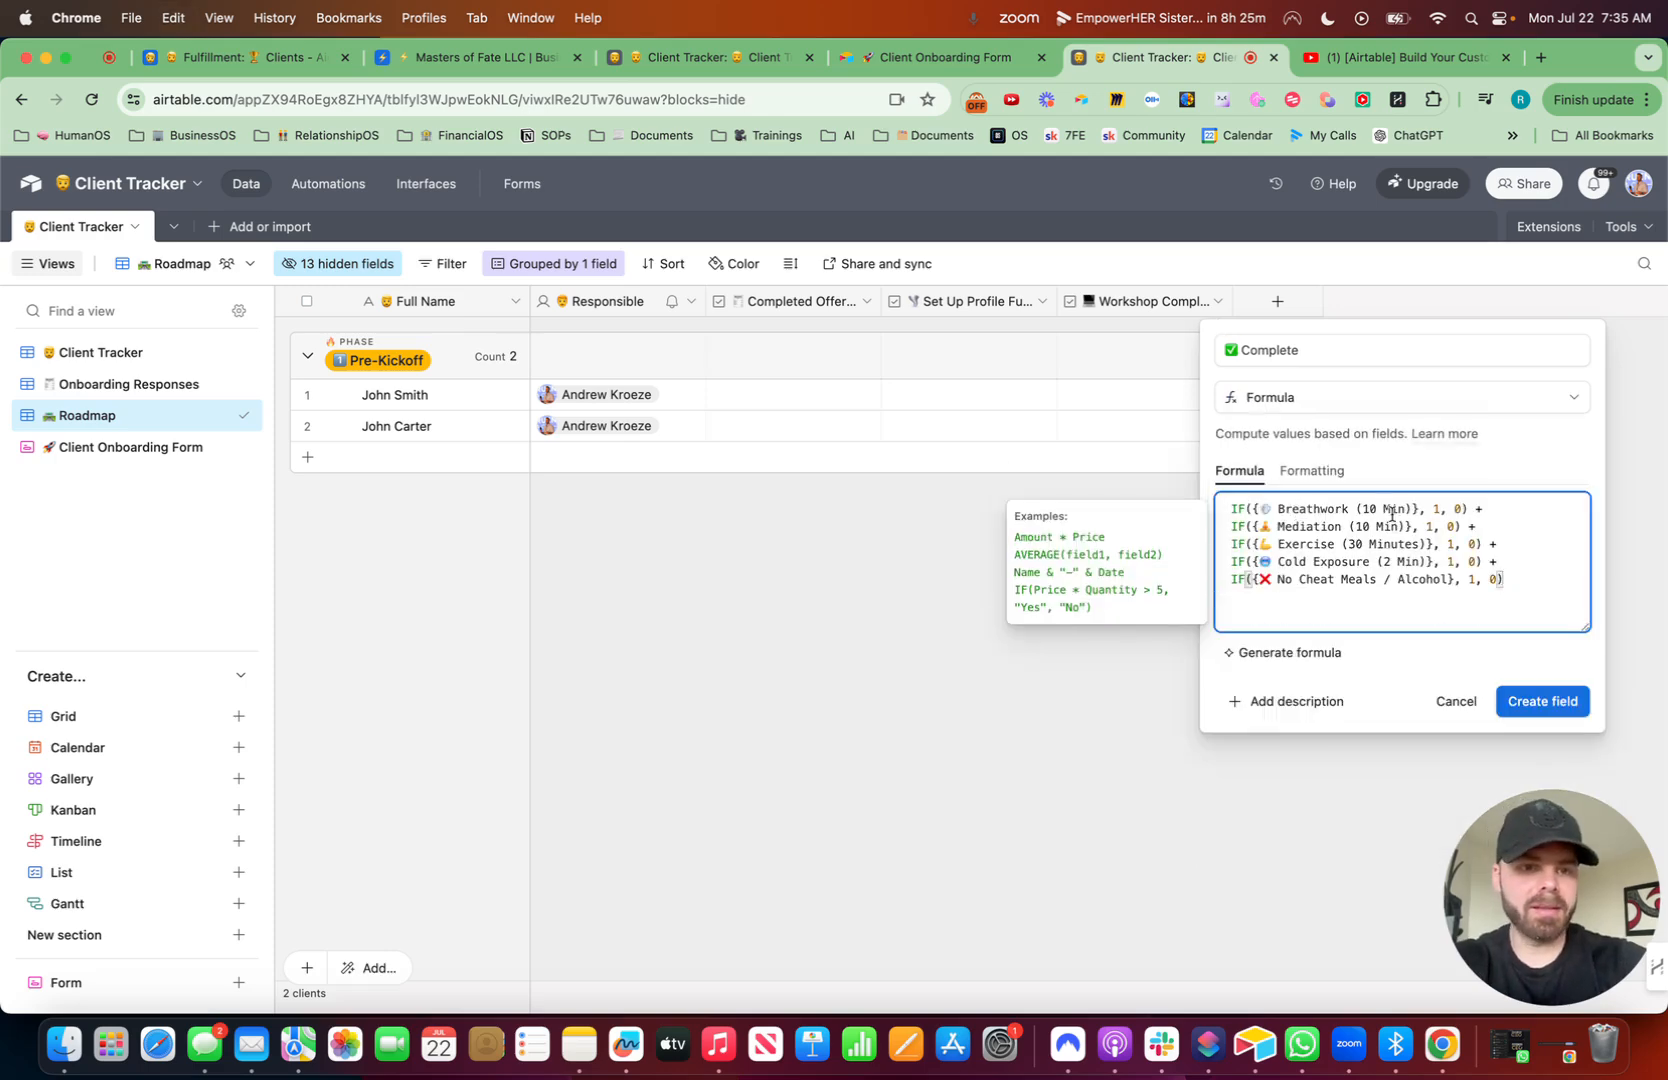
- Replace the first three field references in the formula with Completed Offer 1 Sheeter, Set Up Profile Funnel and Workshop Complete
drag(1418, 511, 1254, 511)
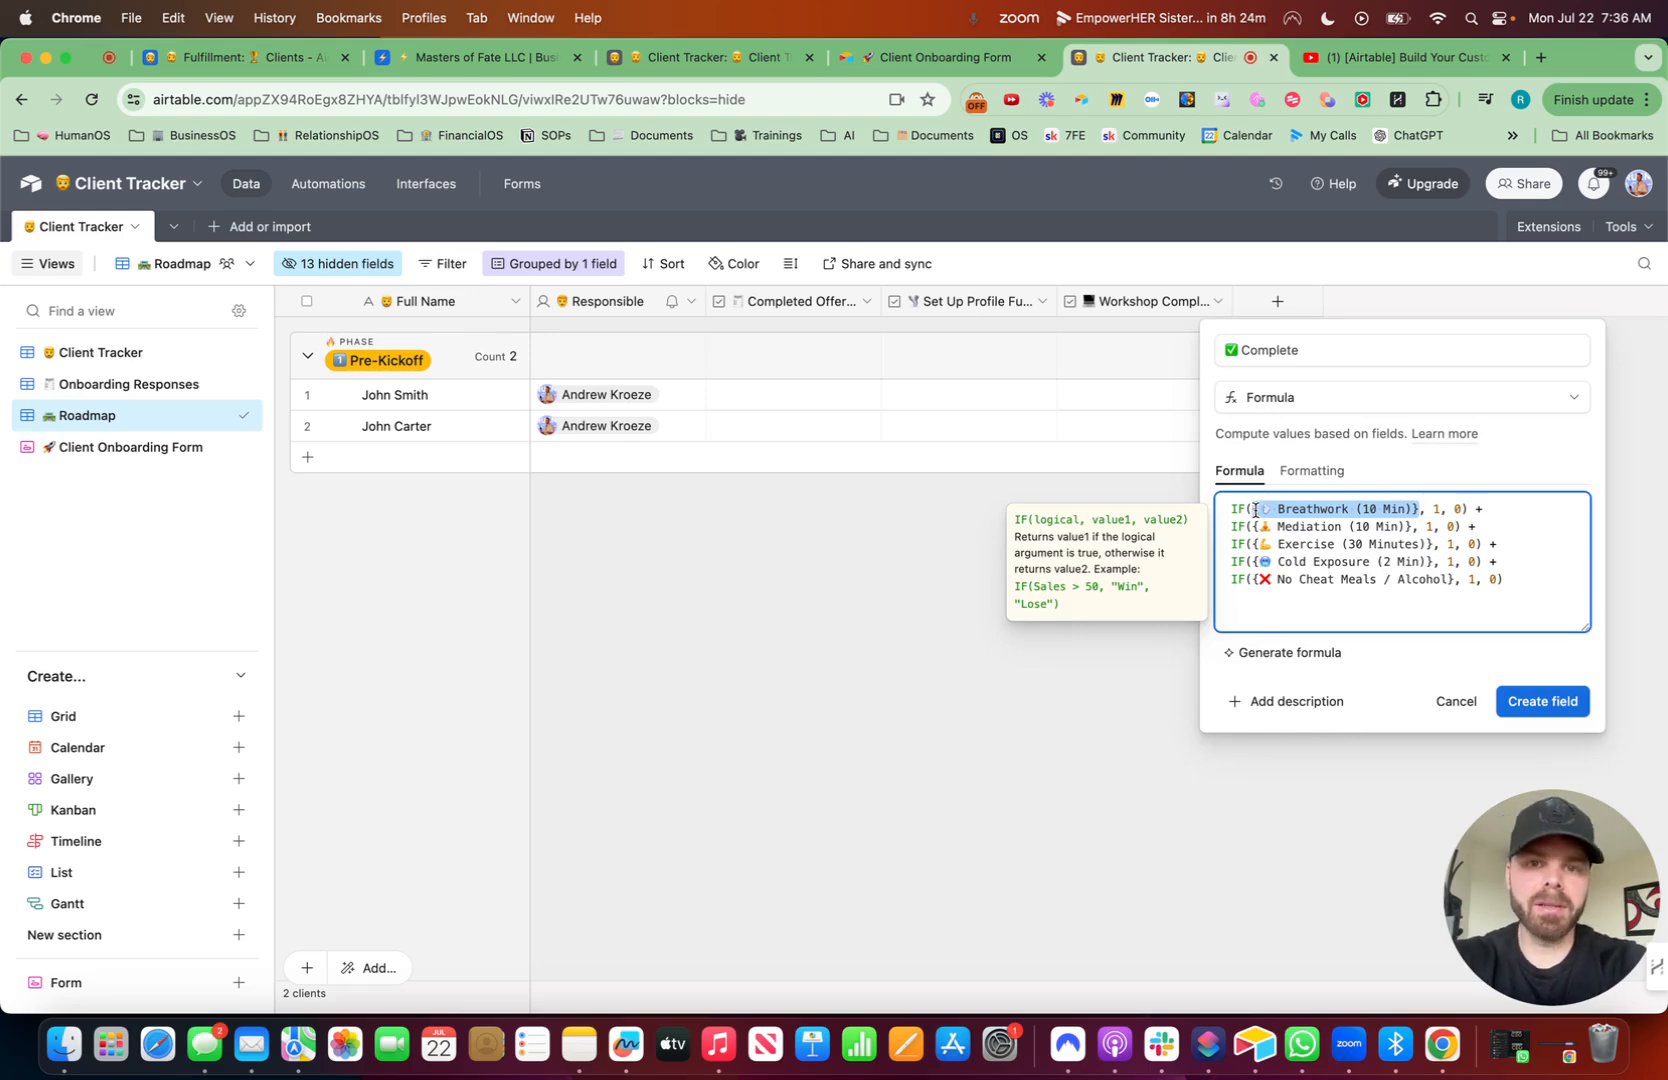
text(compl)
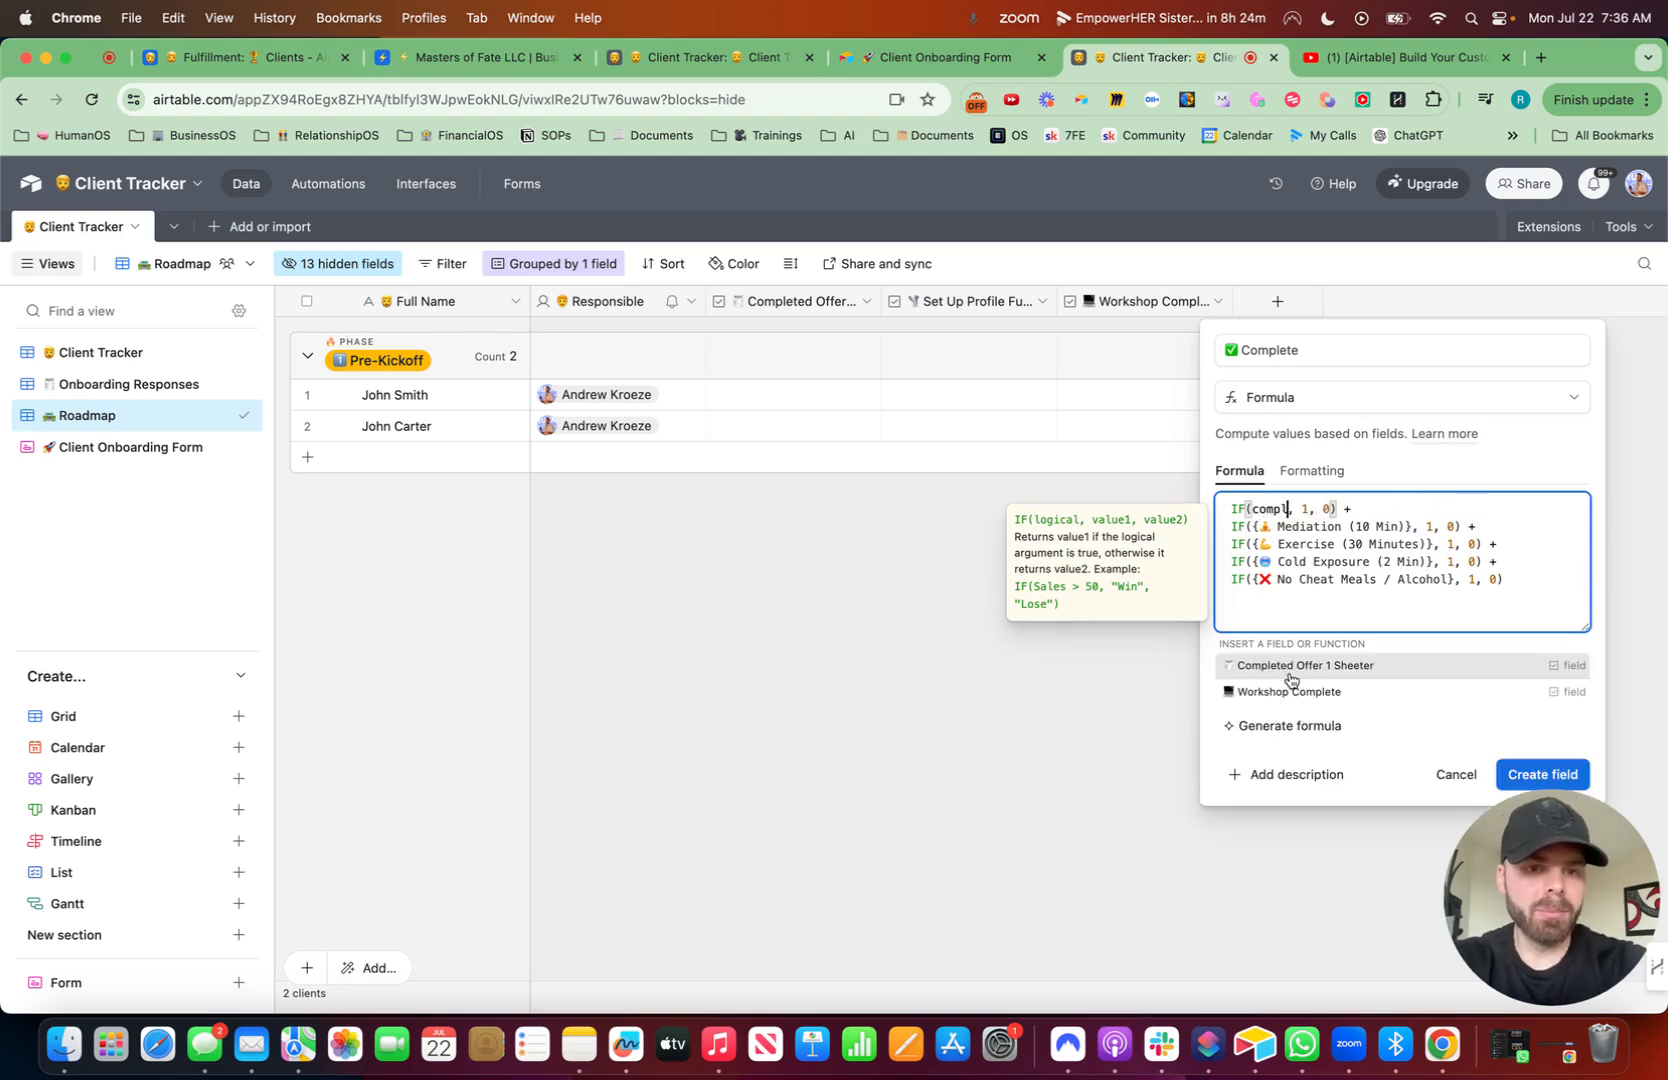
click(1290, 672)
drag(1412, 527, 1252, 527)
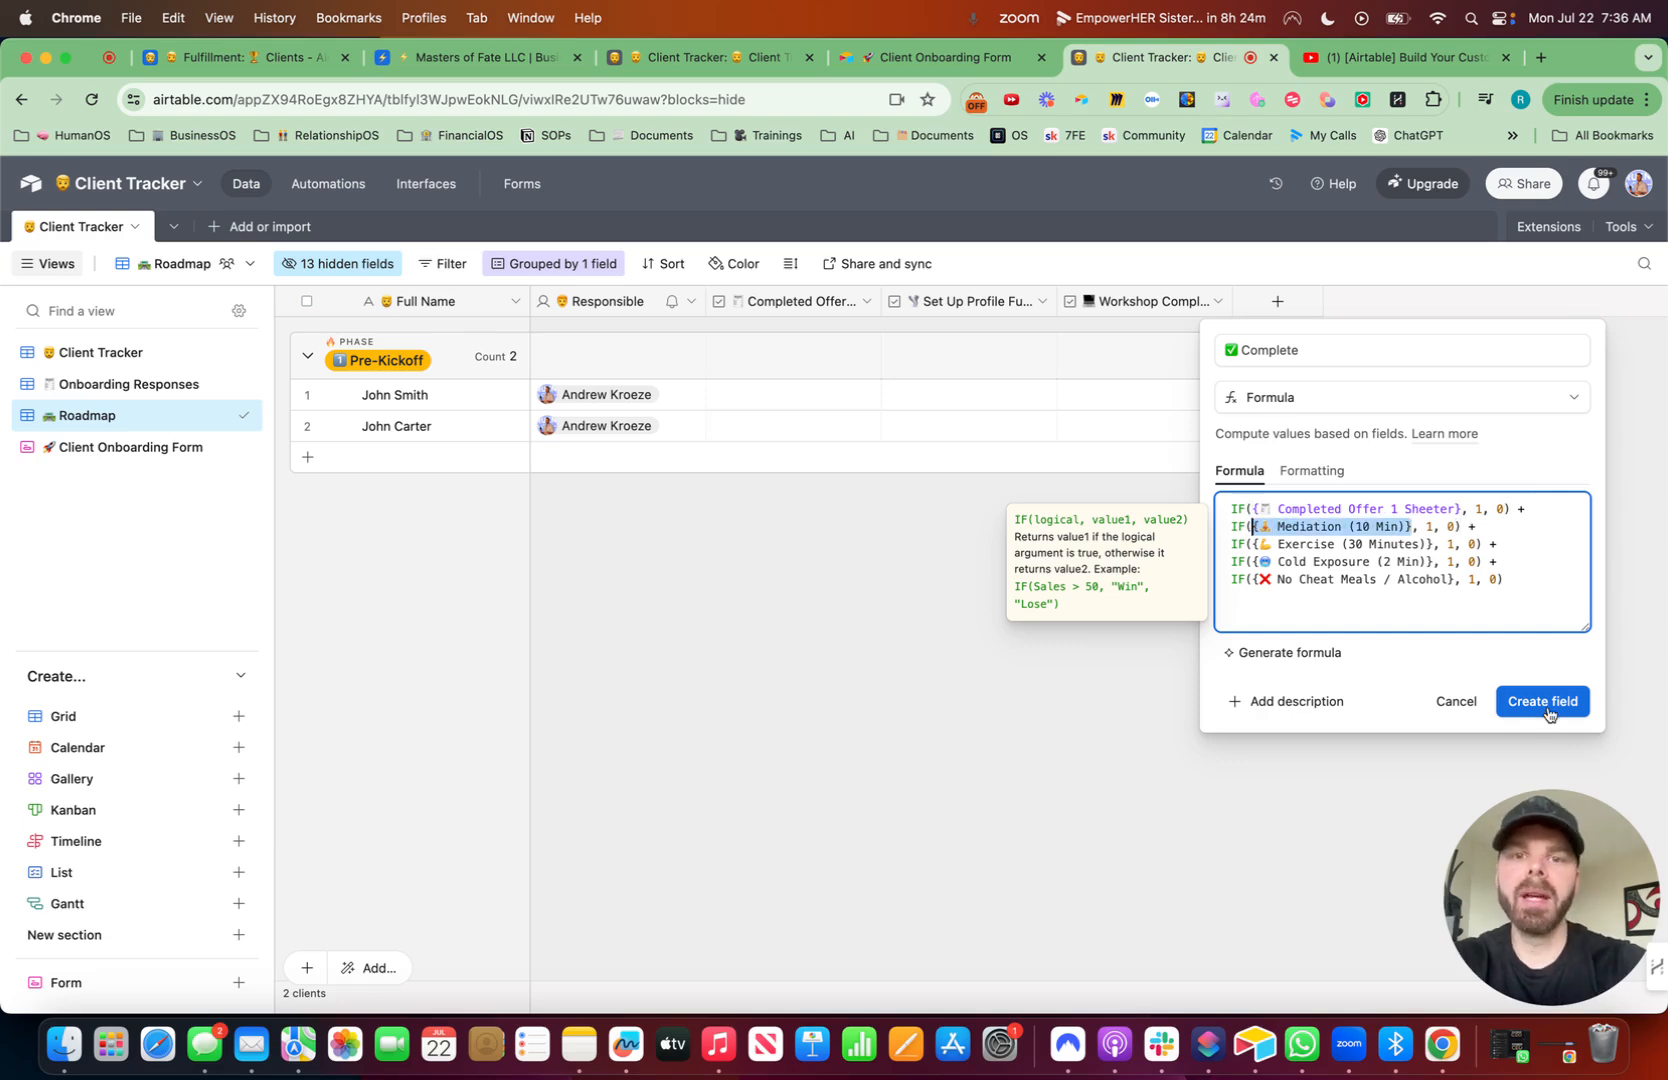
text(set)
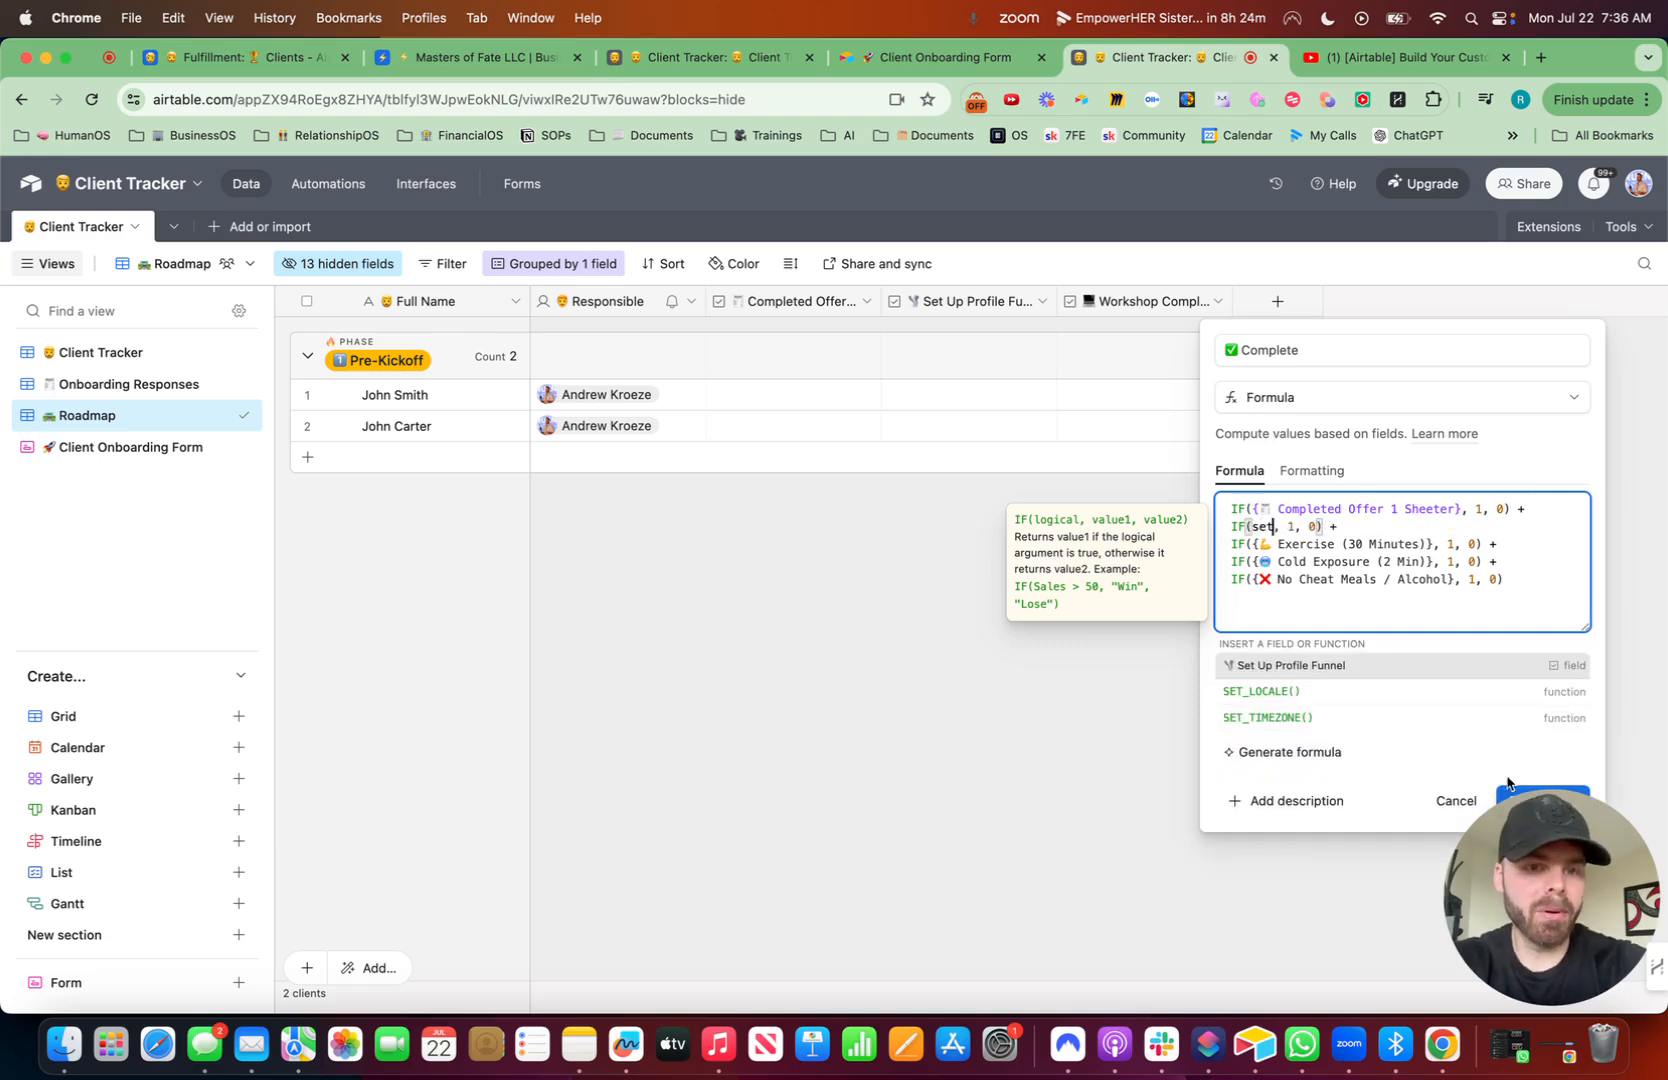
click(1375, 678)
drag(1433, 545, 1254, 547)
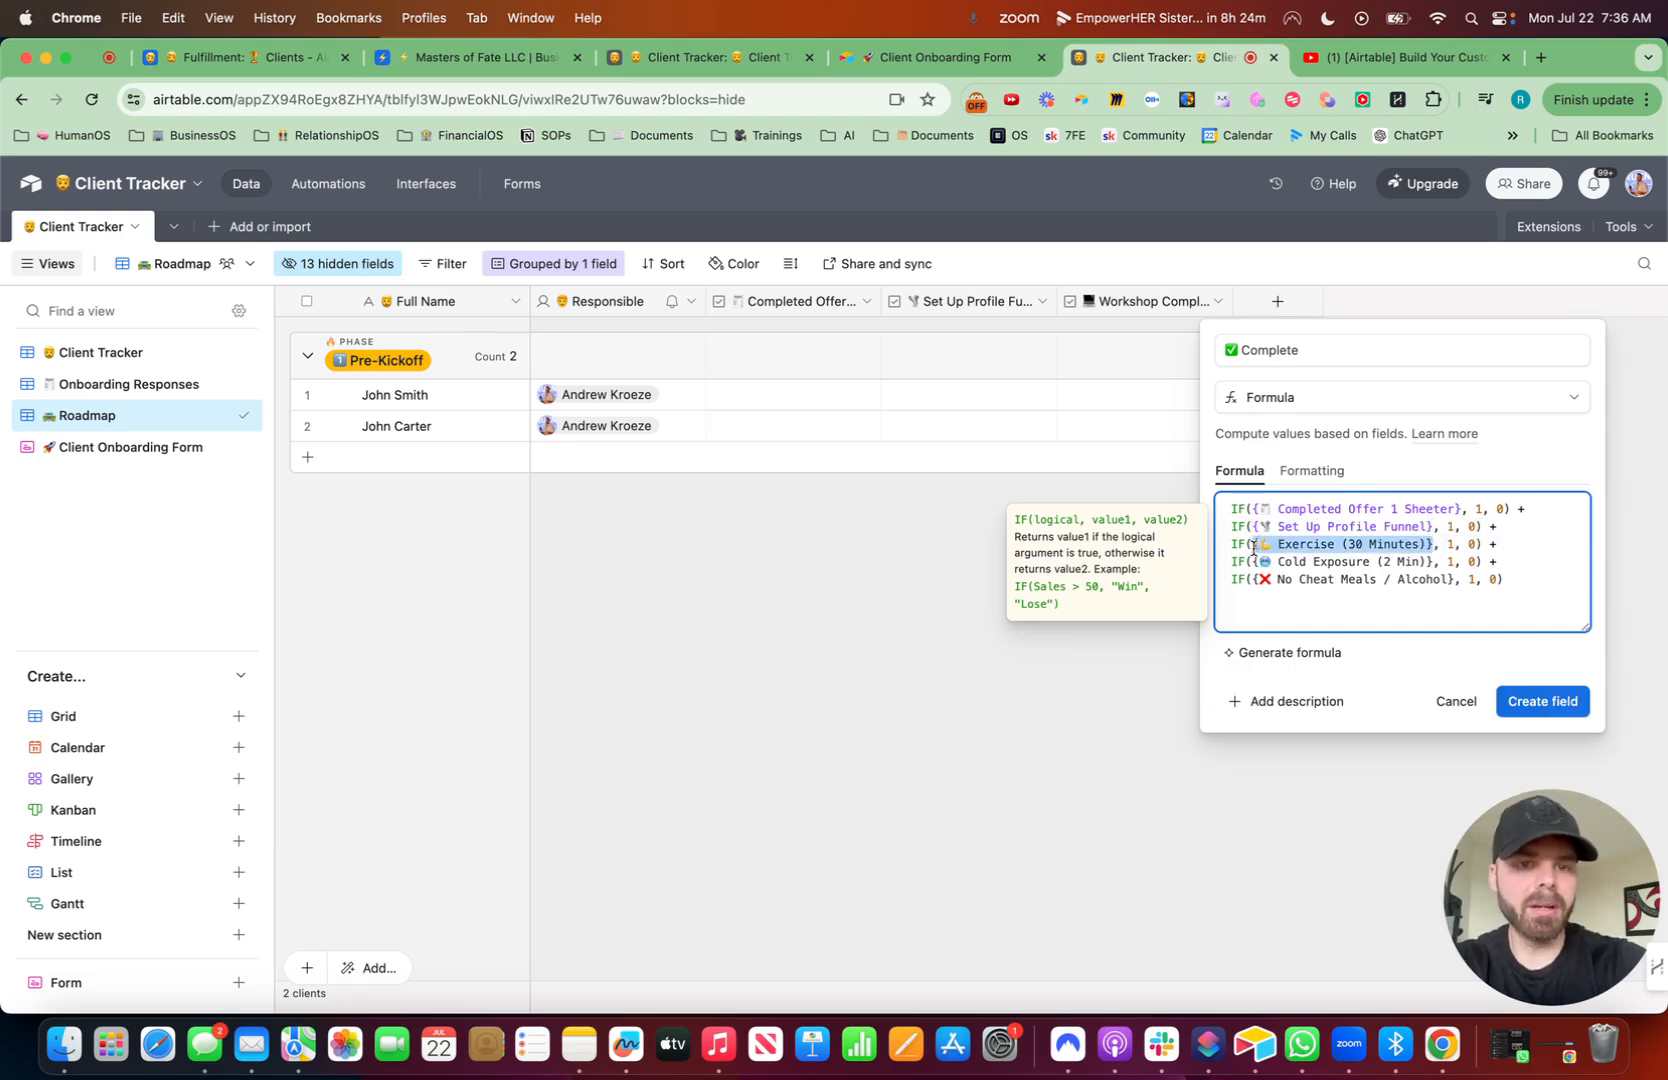
text(work)
click(1331, 674)
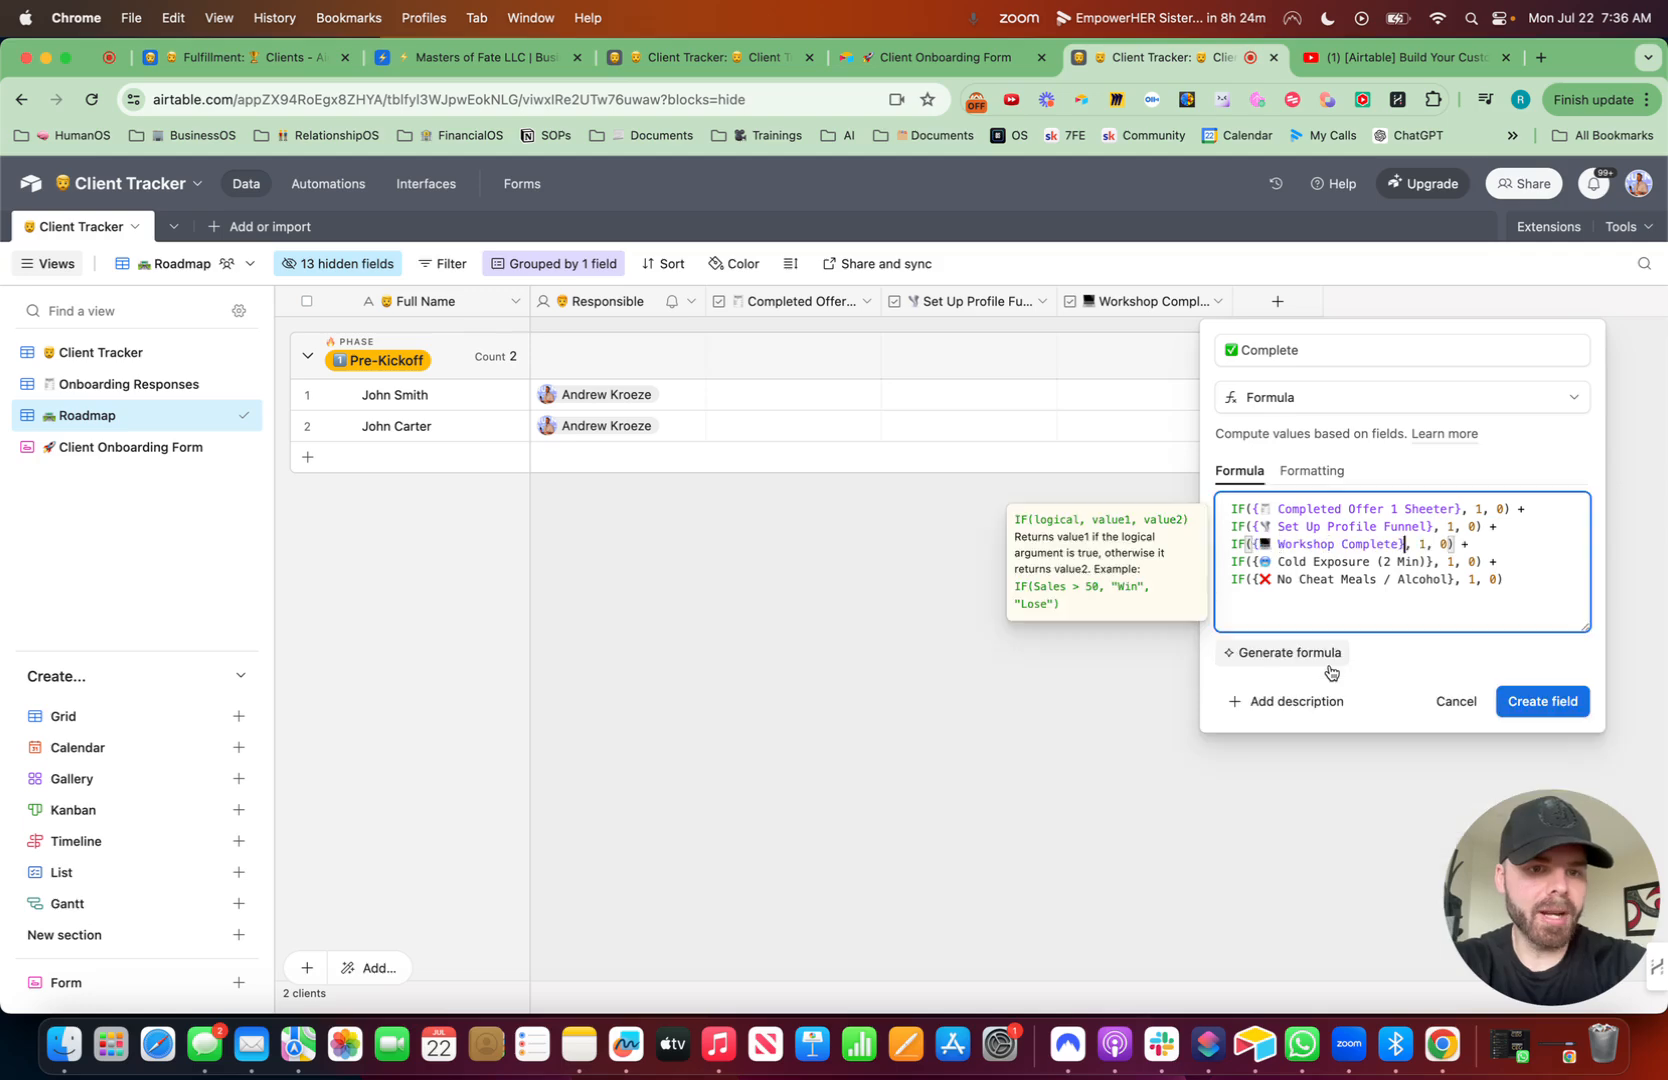
- Delete the two remaining IF lines and the trailing plus sign, then create the 'Complete' field
click(1485, 544)
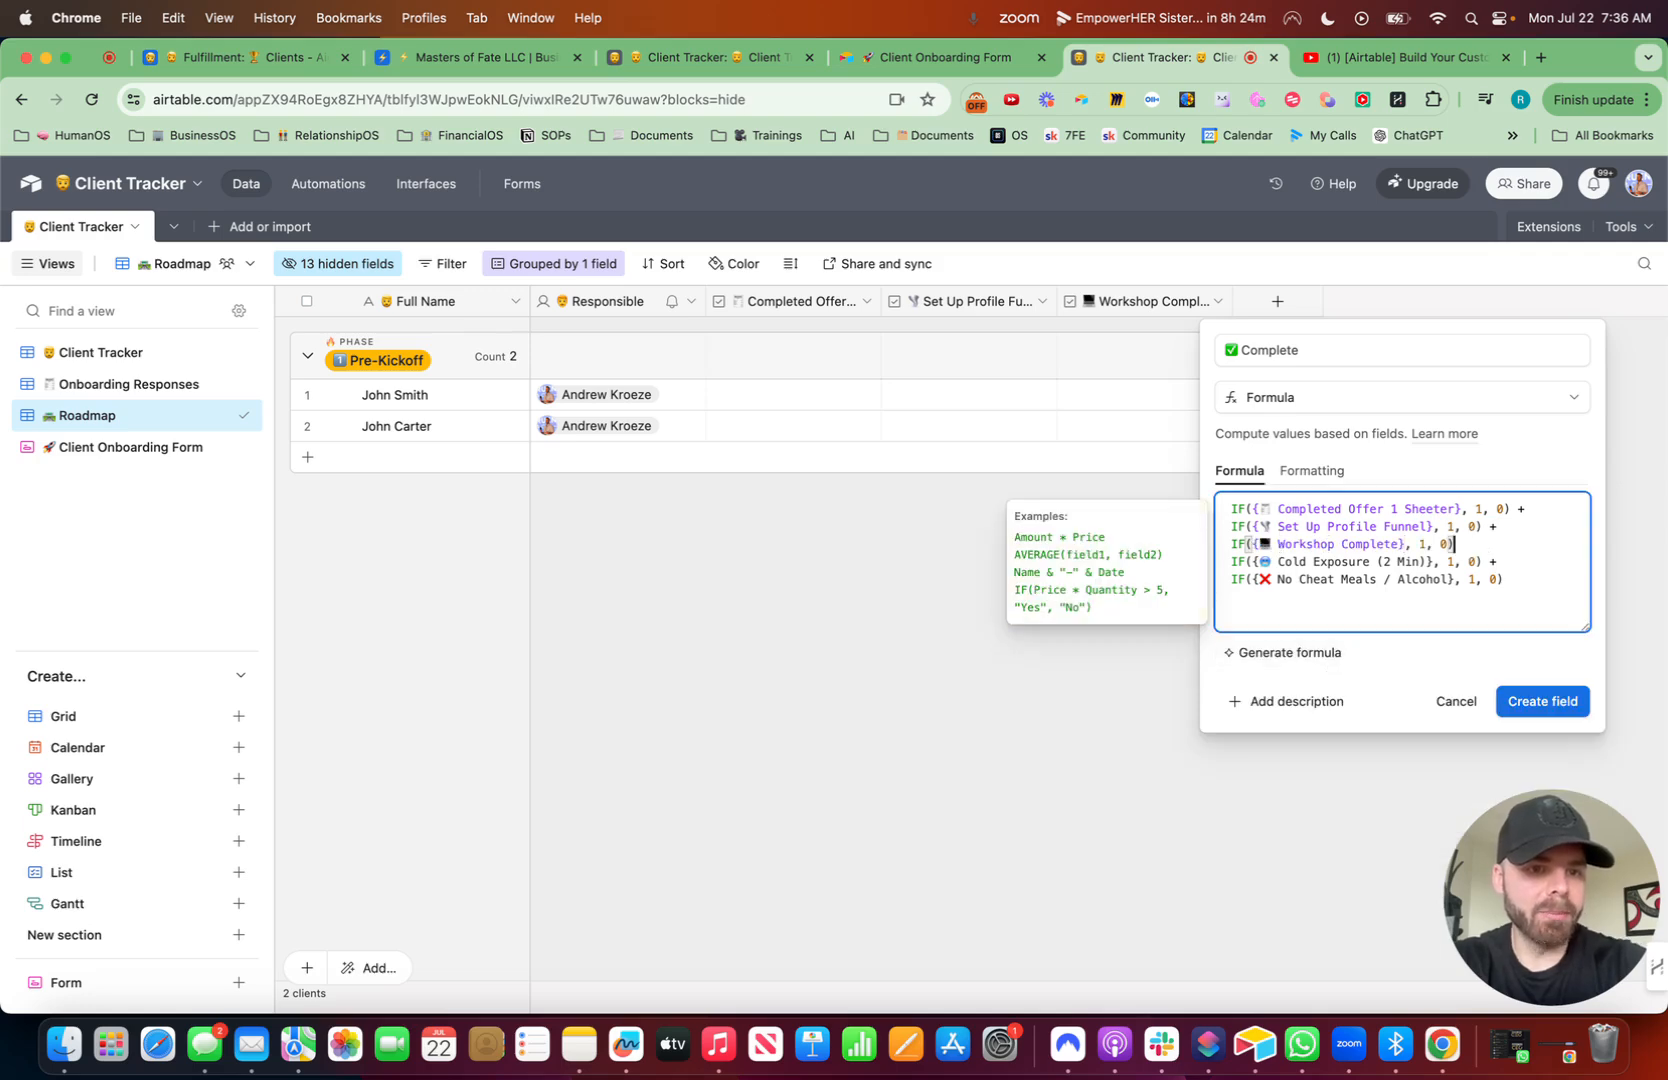
drag(1514, 587, 1230, 558)
key(BackSpace)
key(BackSpace)
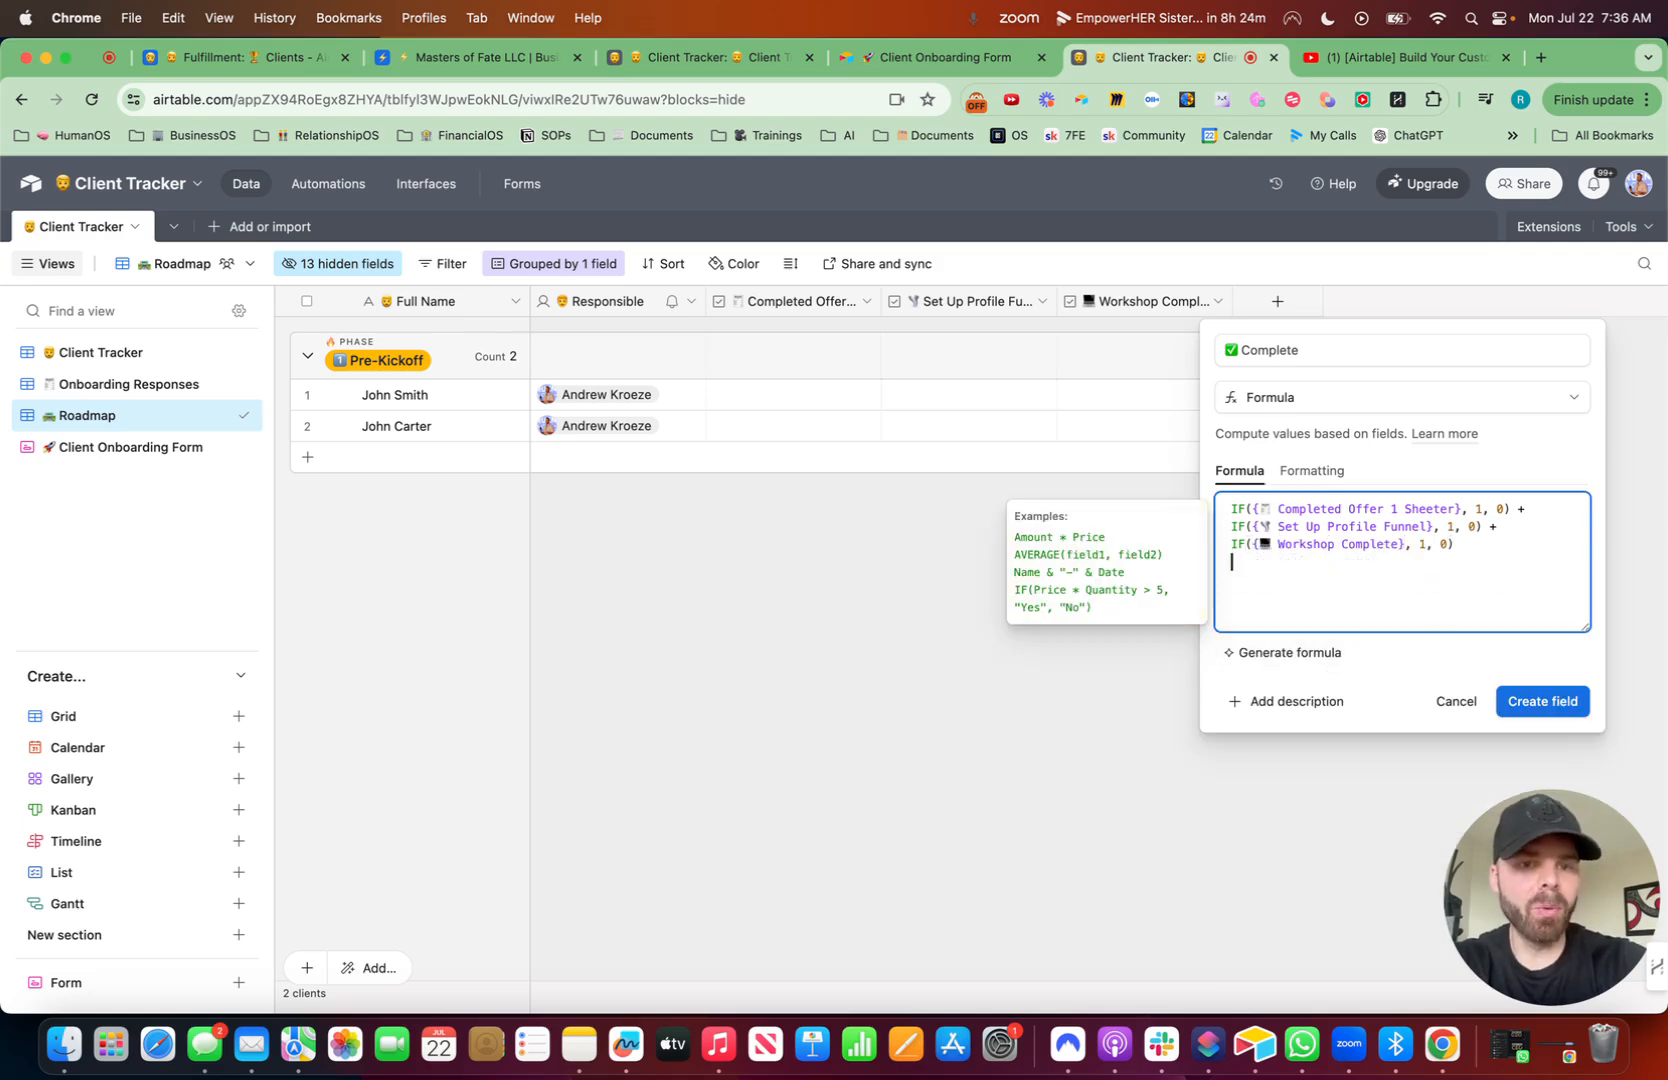
click(1536, 687)
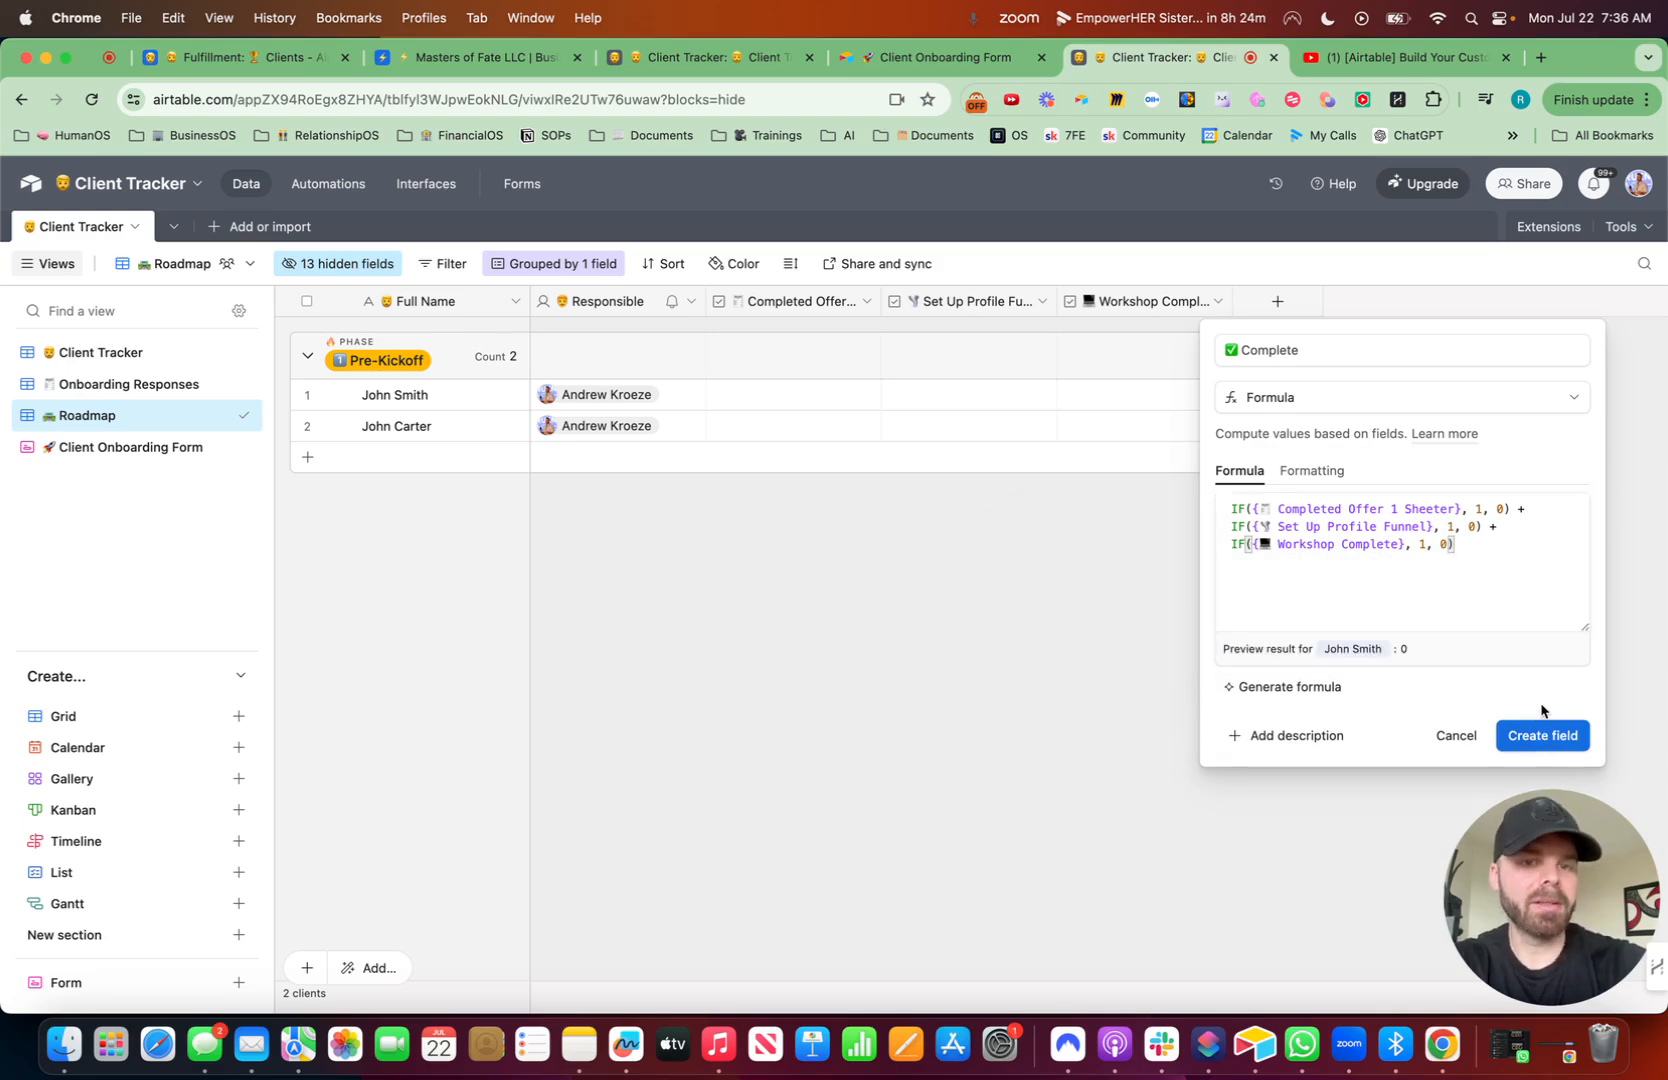
click(1540, 736)
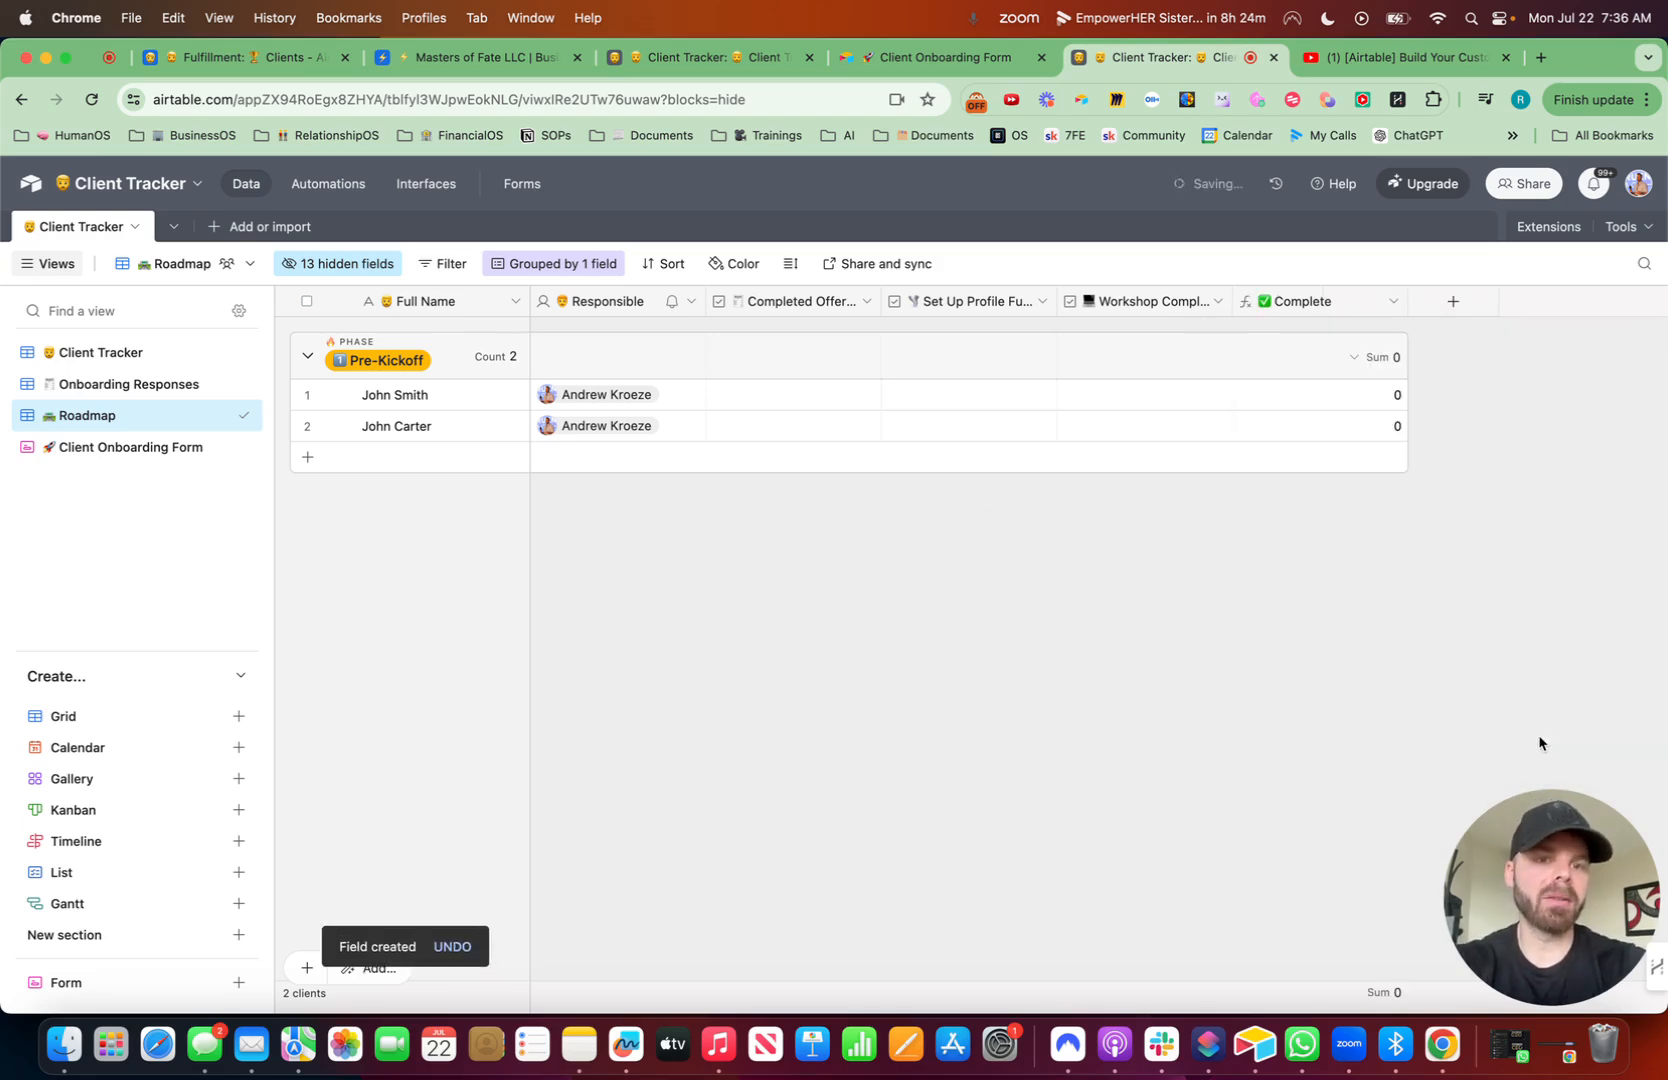
- Tick the checklist boxes on John Smith's record to test the Complete formula
drag(1406, 301, 1378, 301)
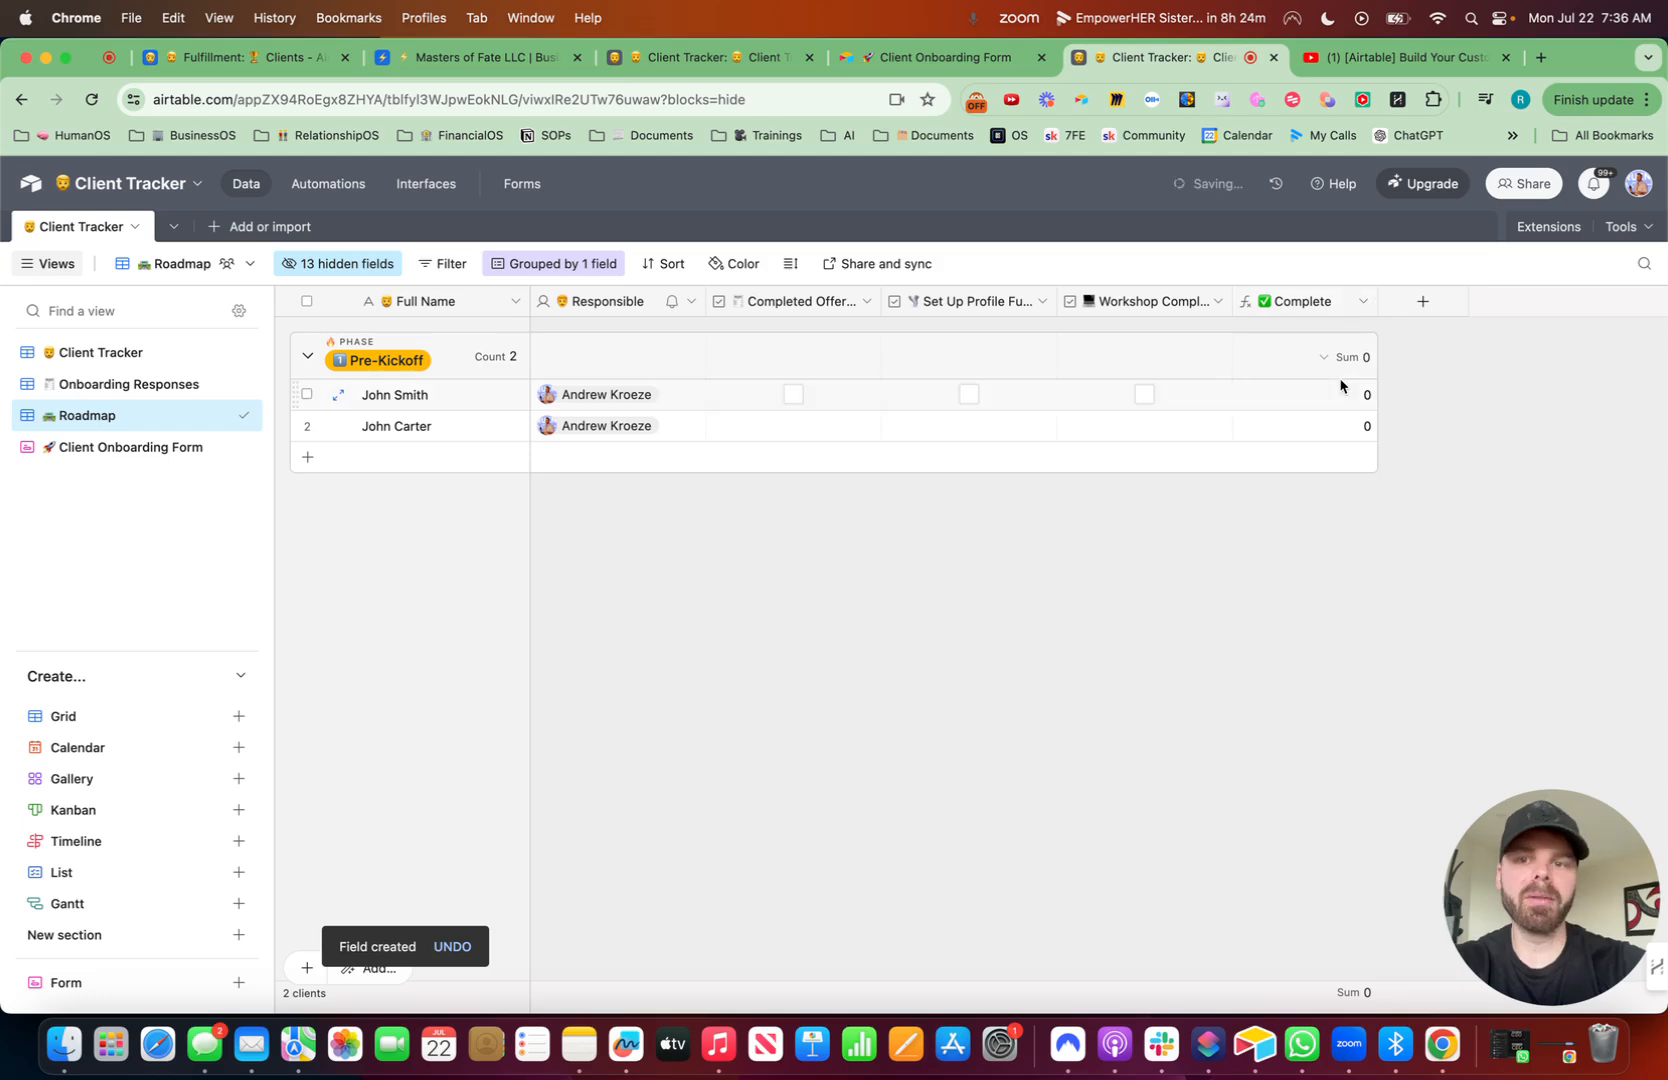
click(793, 394)
click(966, 398)
click(971, 400)
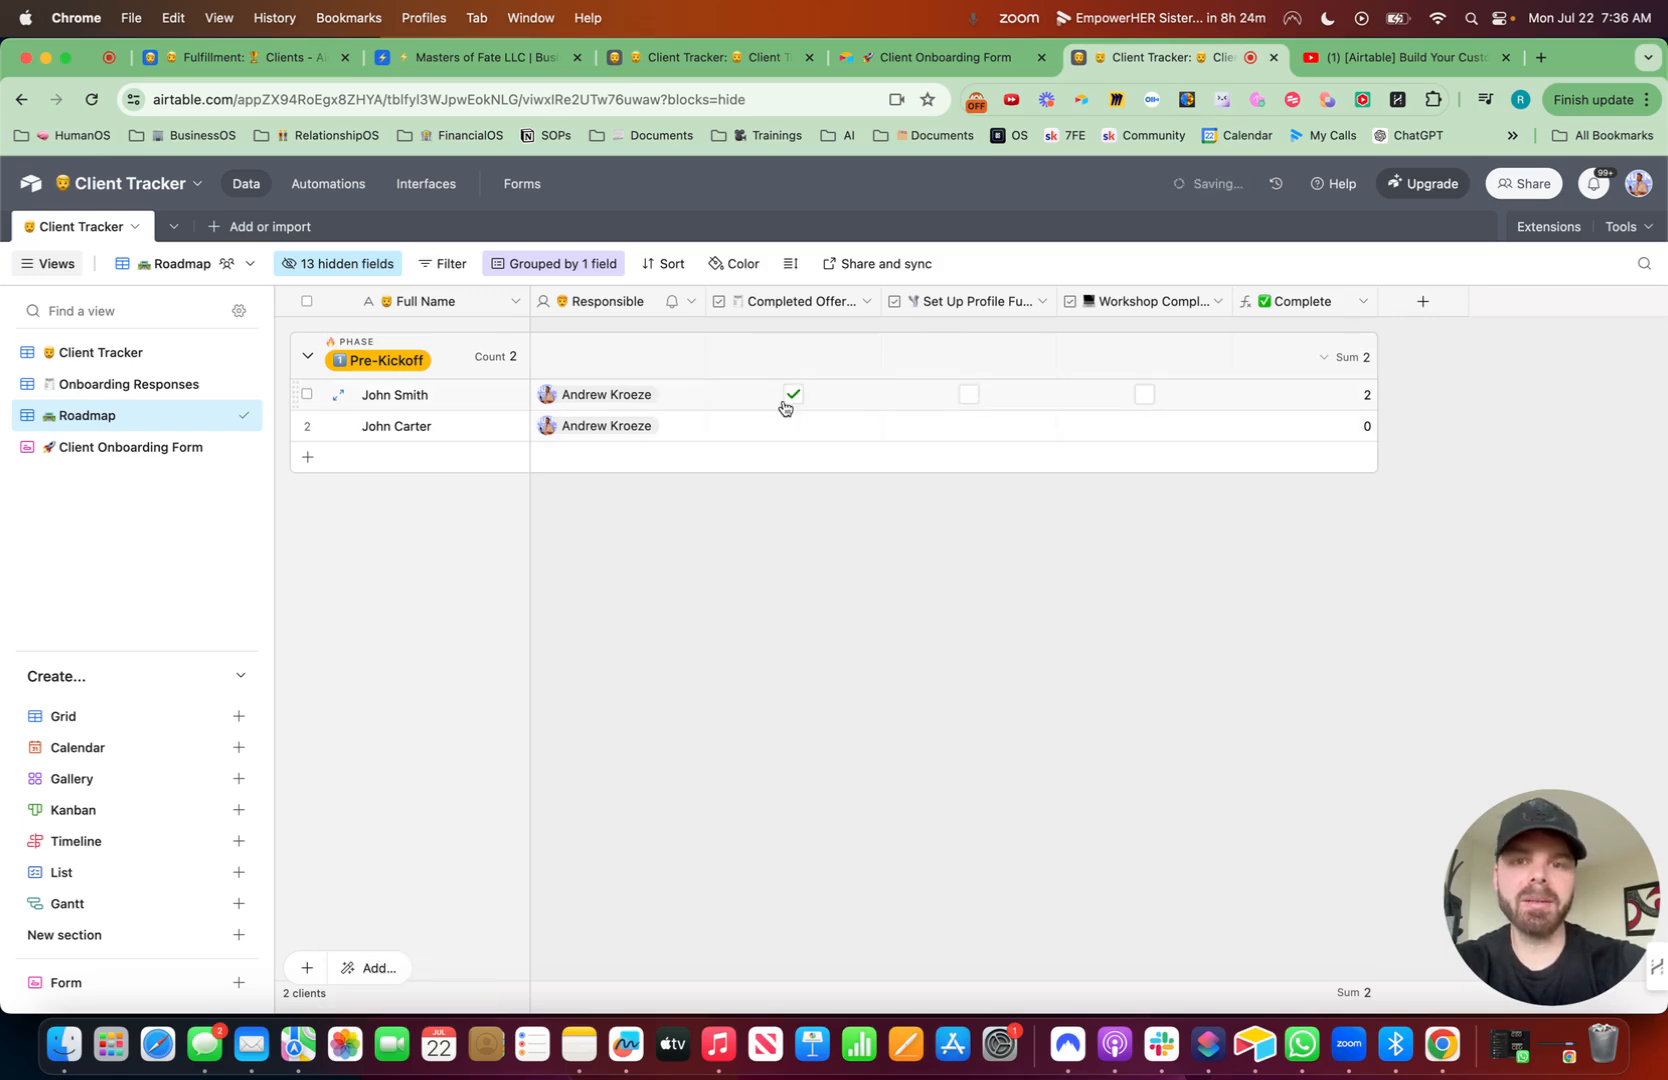
- Start a new formula field named 'Progress' with a rocket emoji
click(1424, 302)
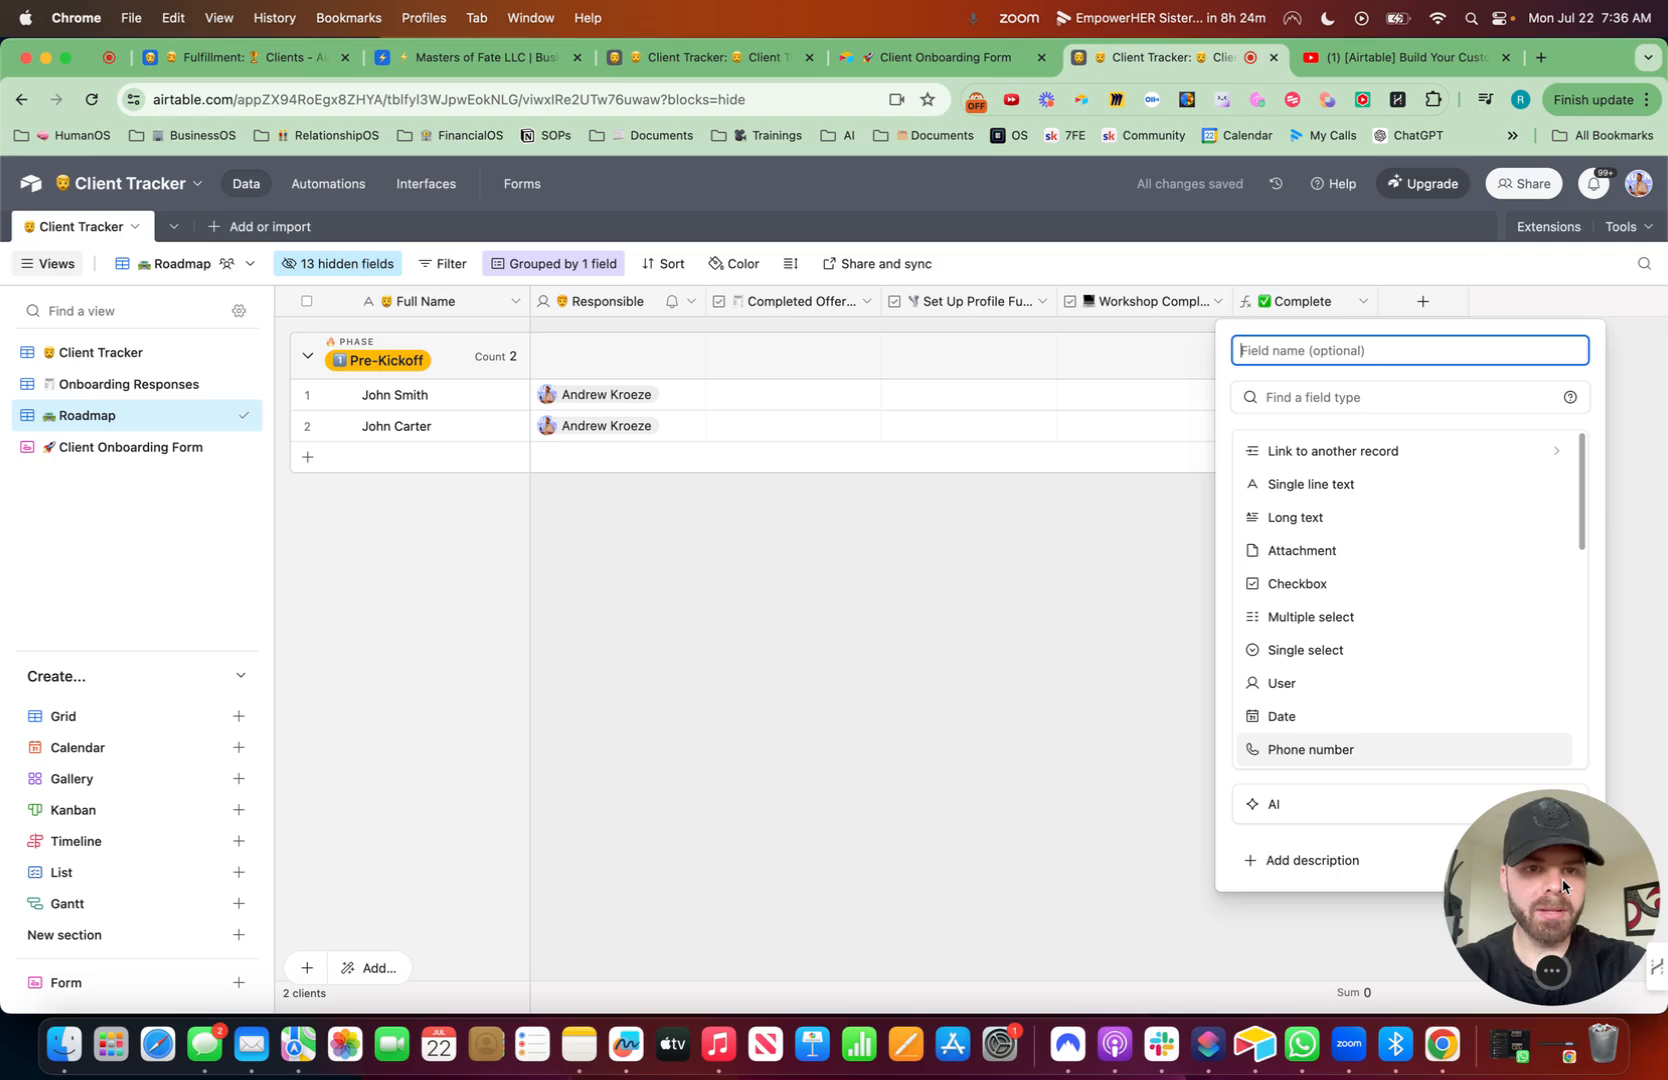
key(ctrl+super+space)
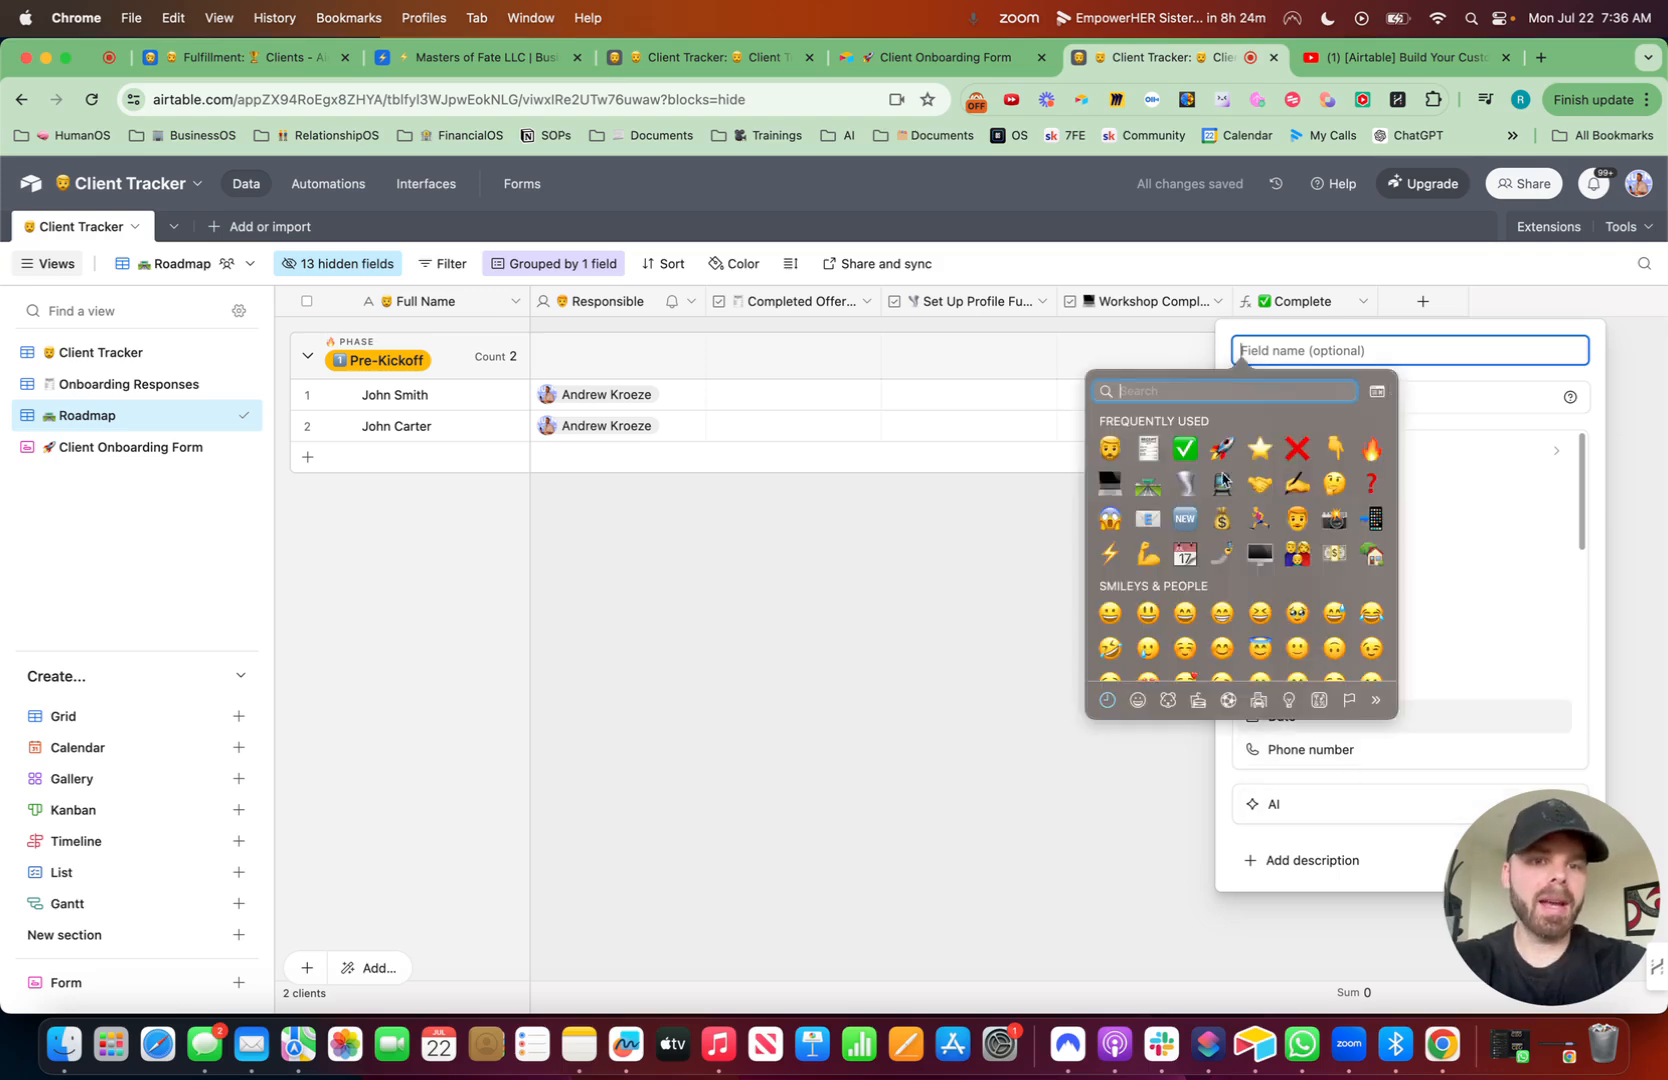
click(1220, 449)
text(P)
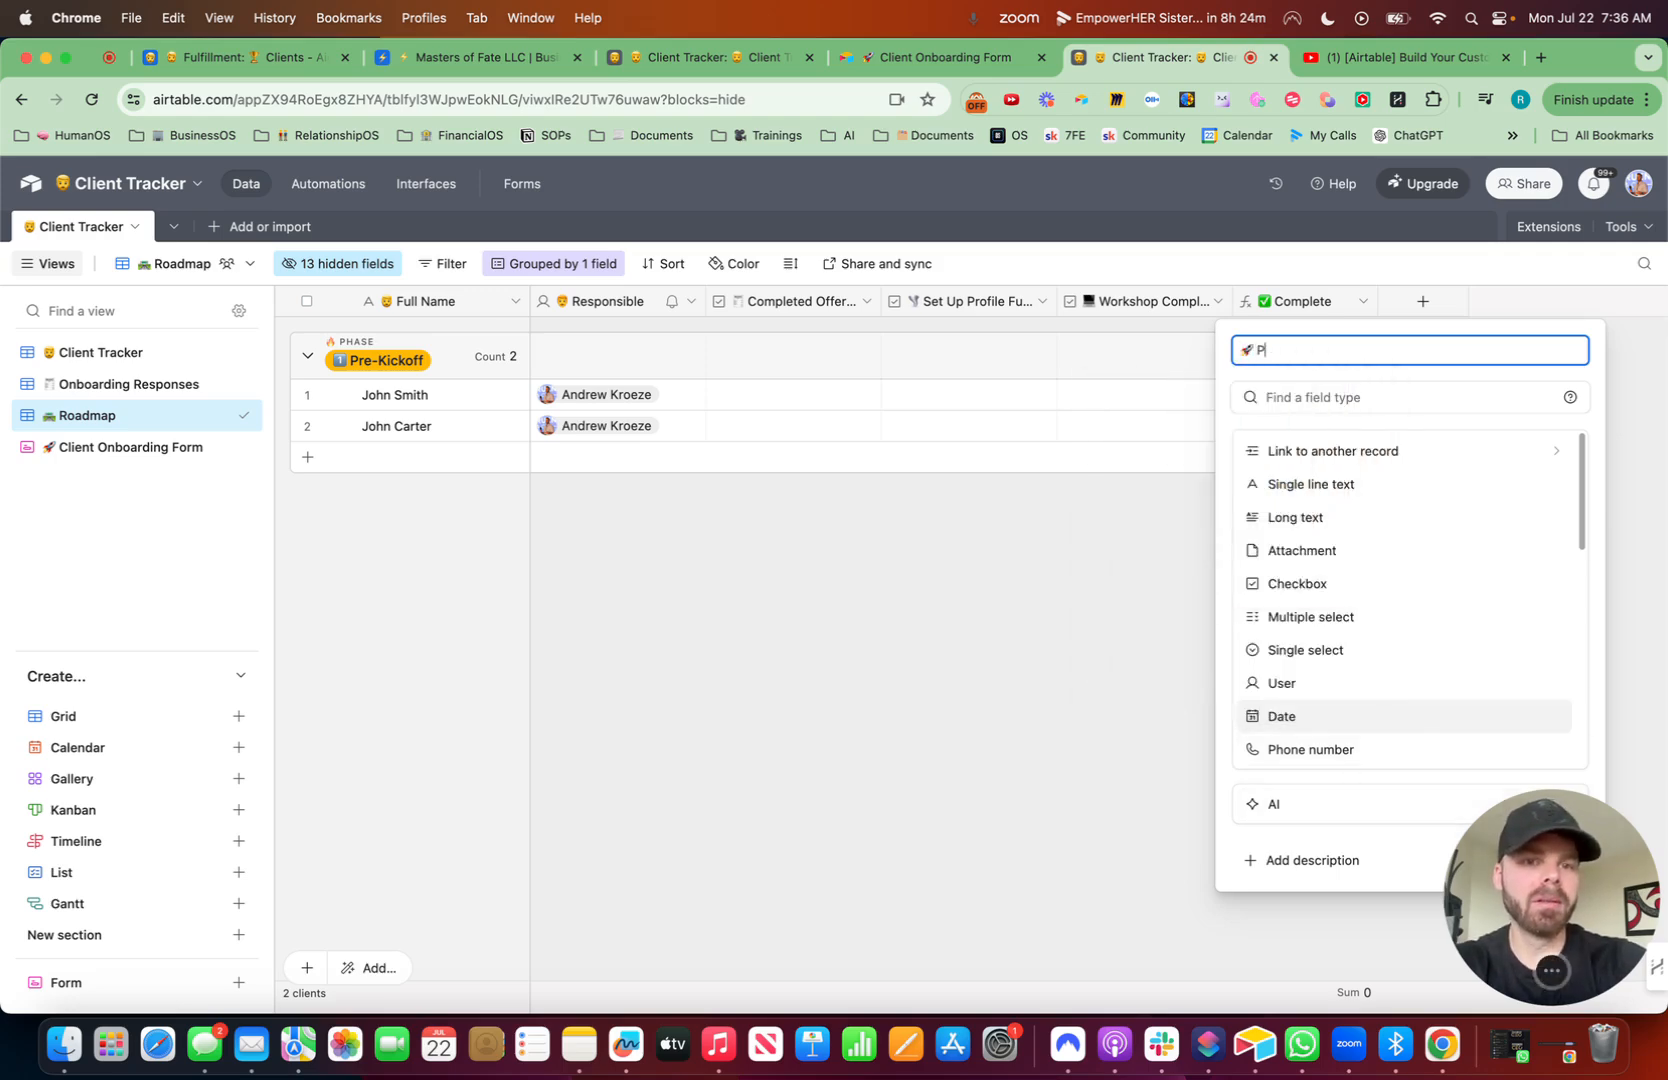
text(rogress)
click(1309, 391)
text(form)
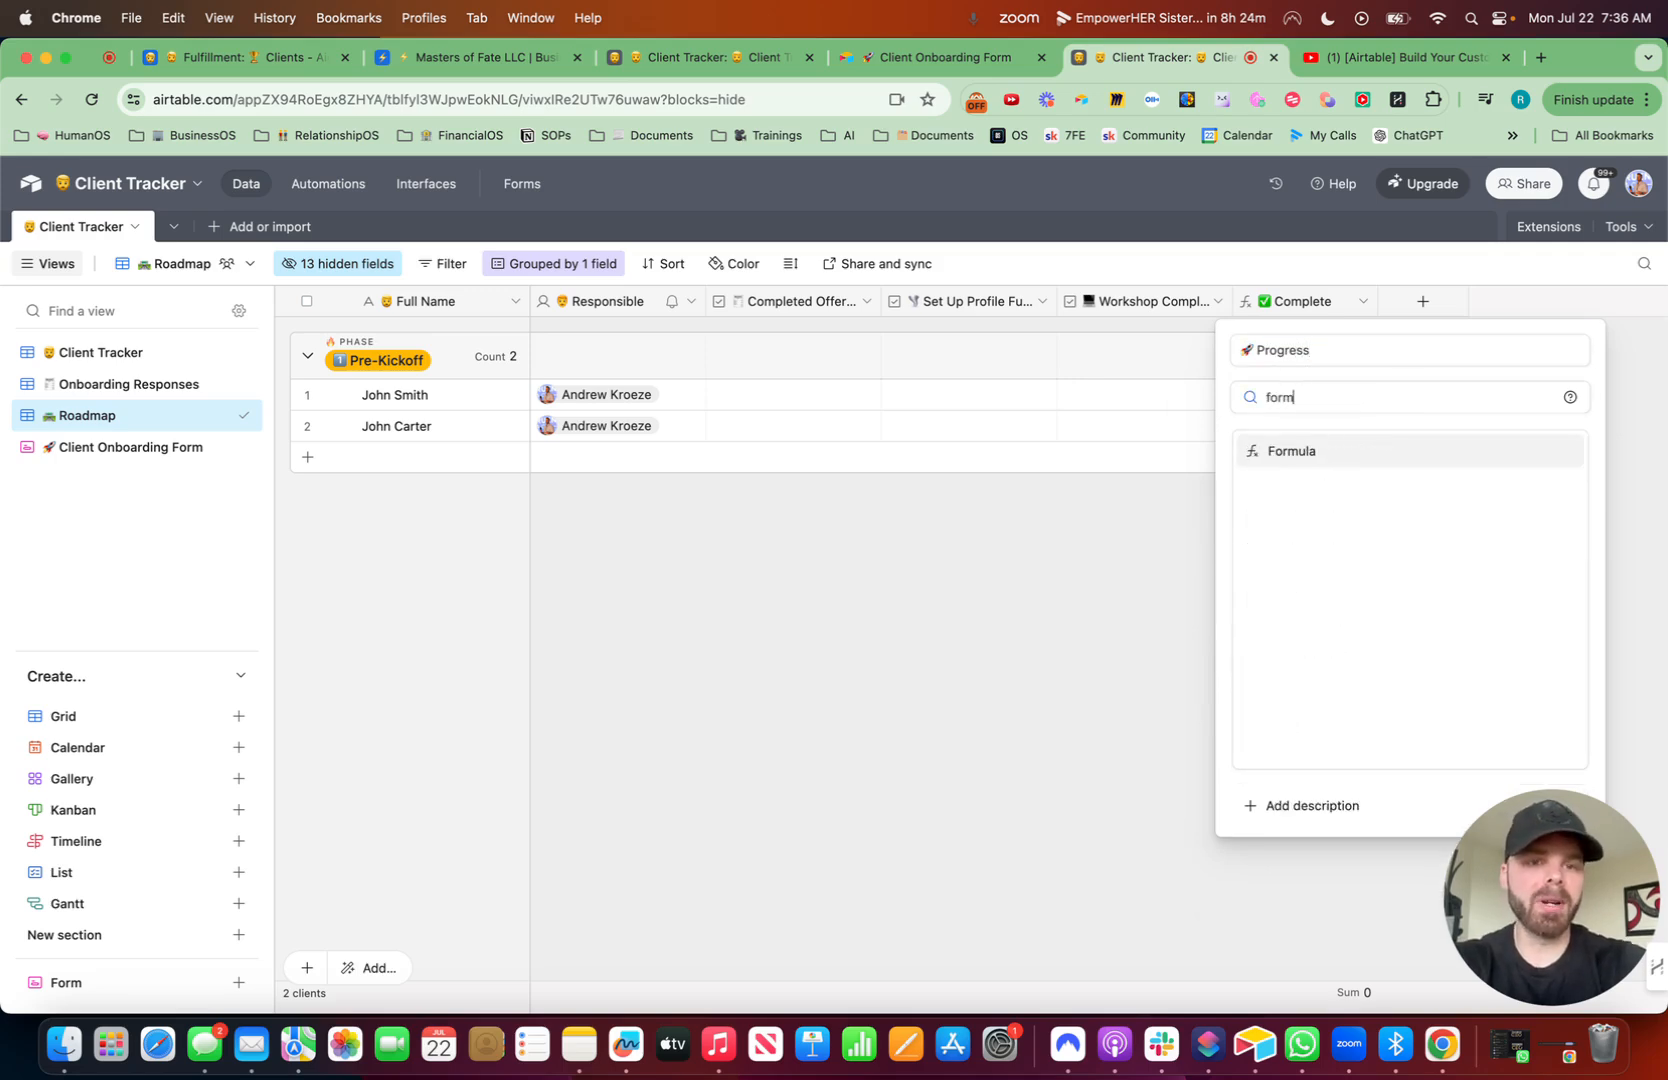
click(1302, 455)
- Enter the formula {Complete}/3 in the new field
text(com)
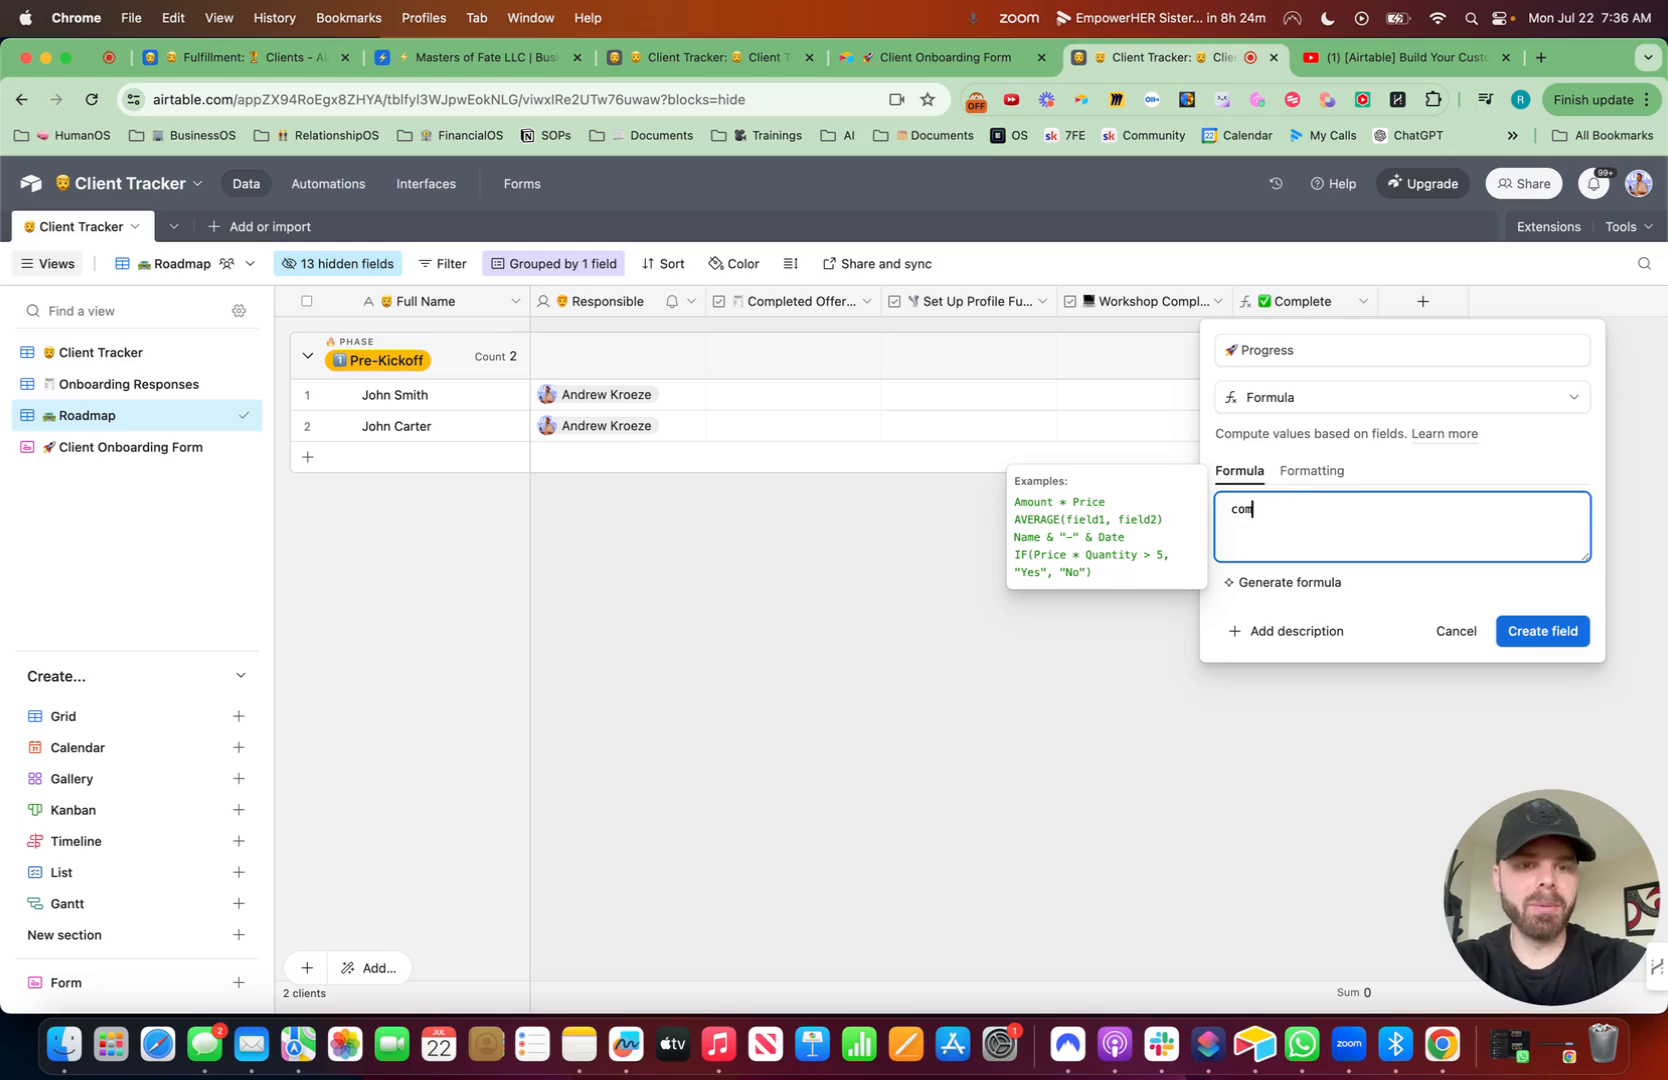
text(pl)
click(1284, 646)
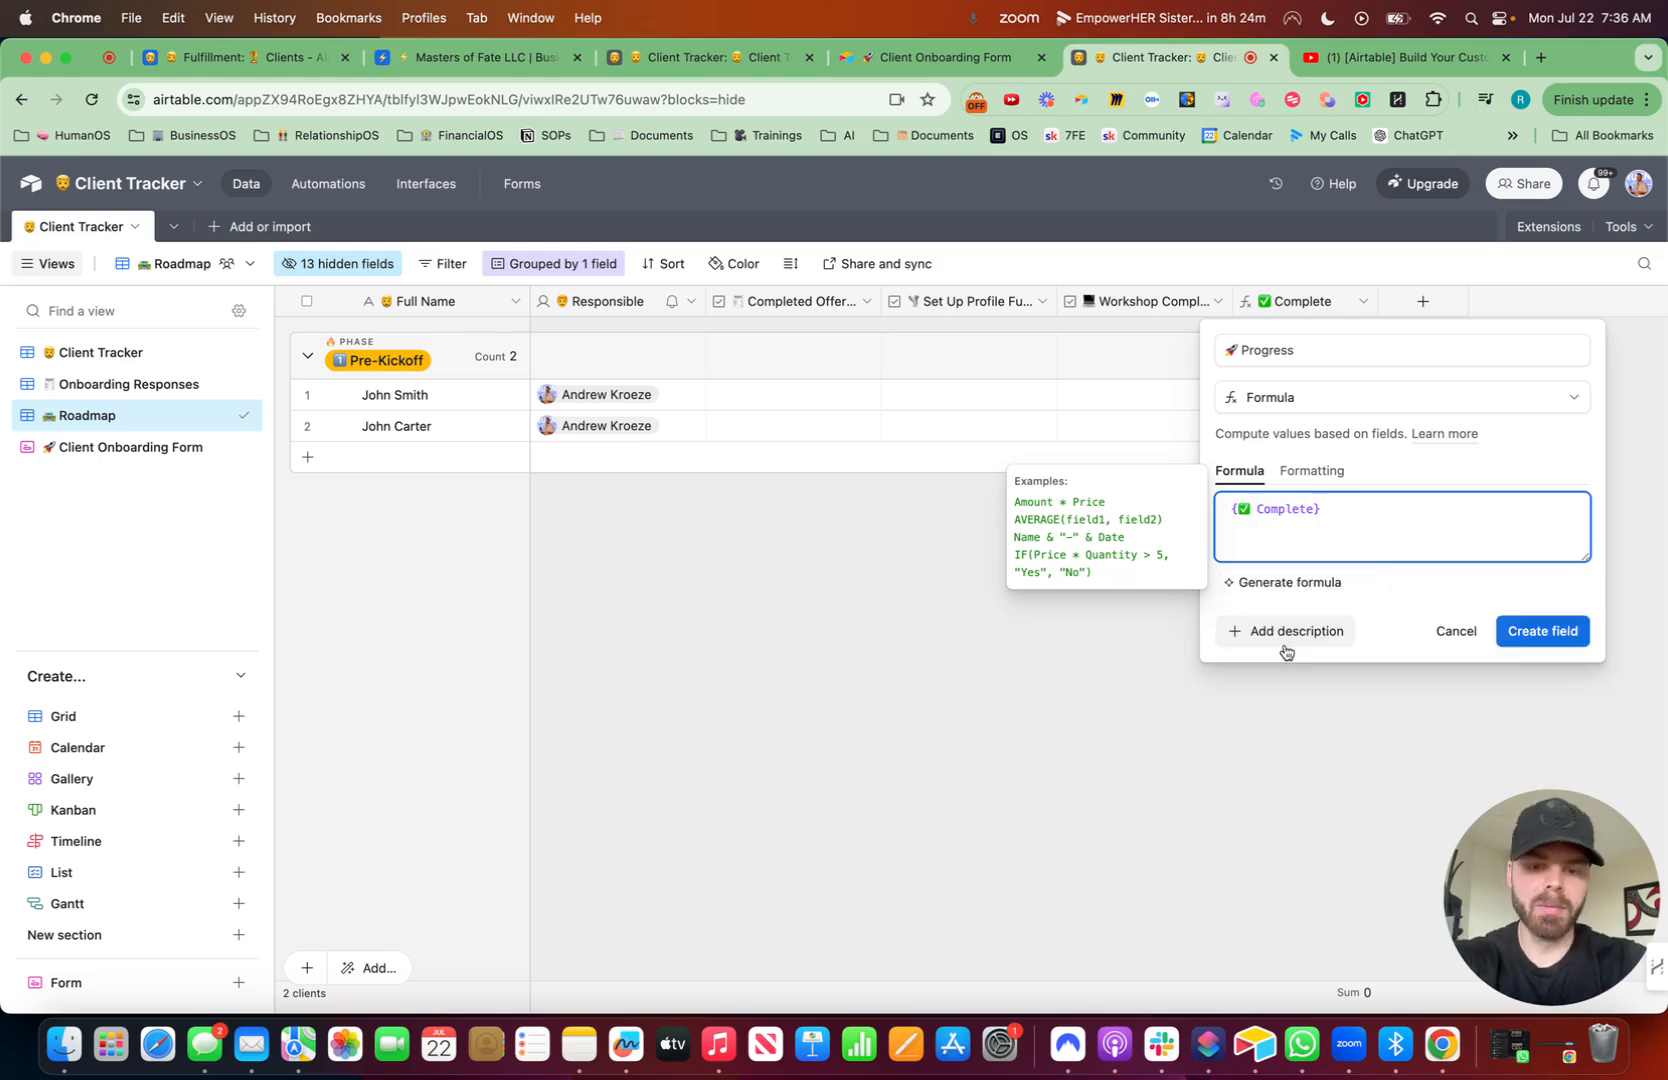
text(/3)
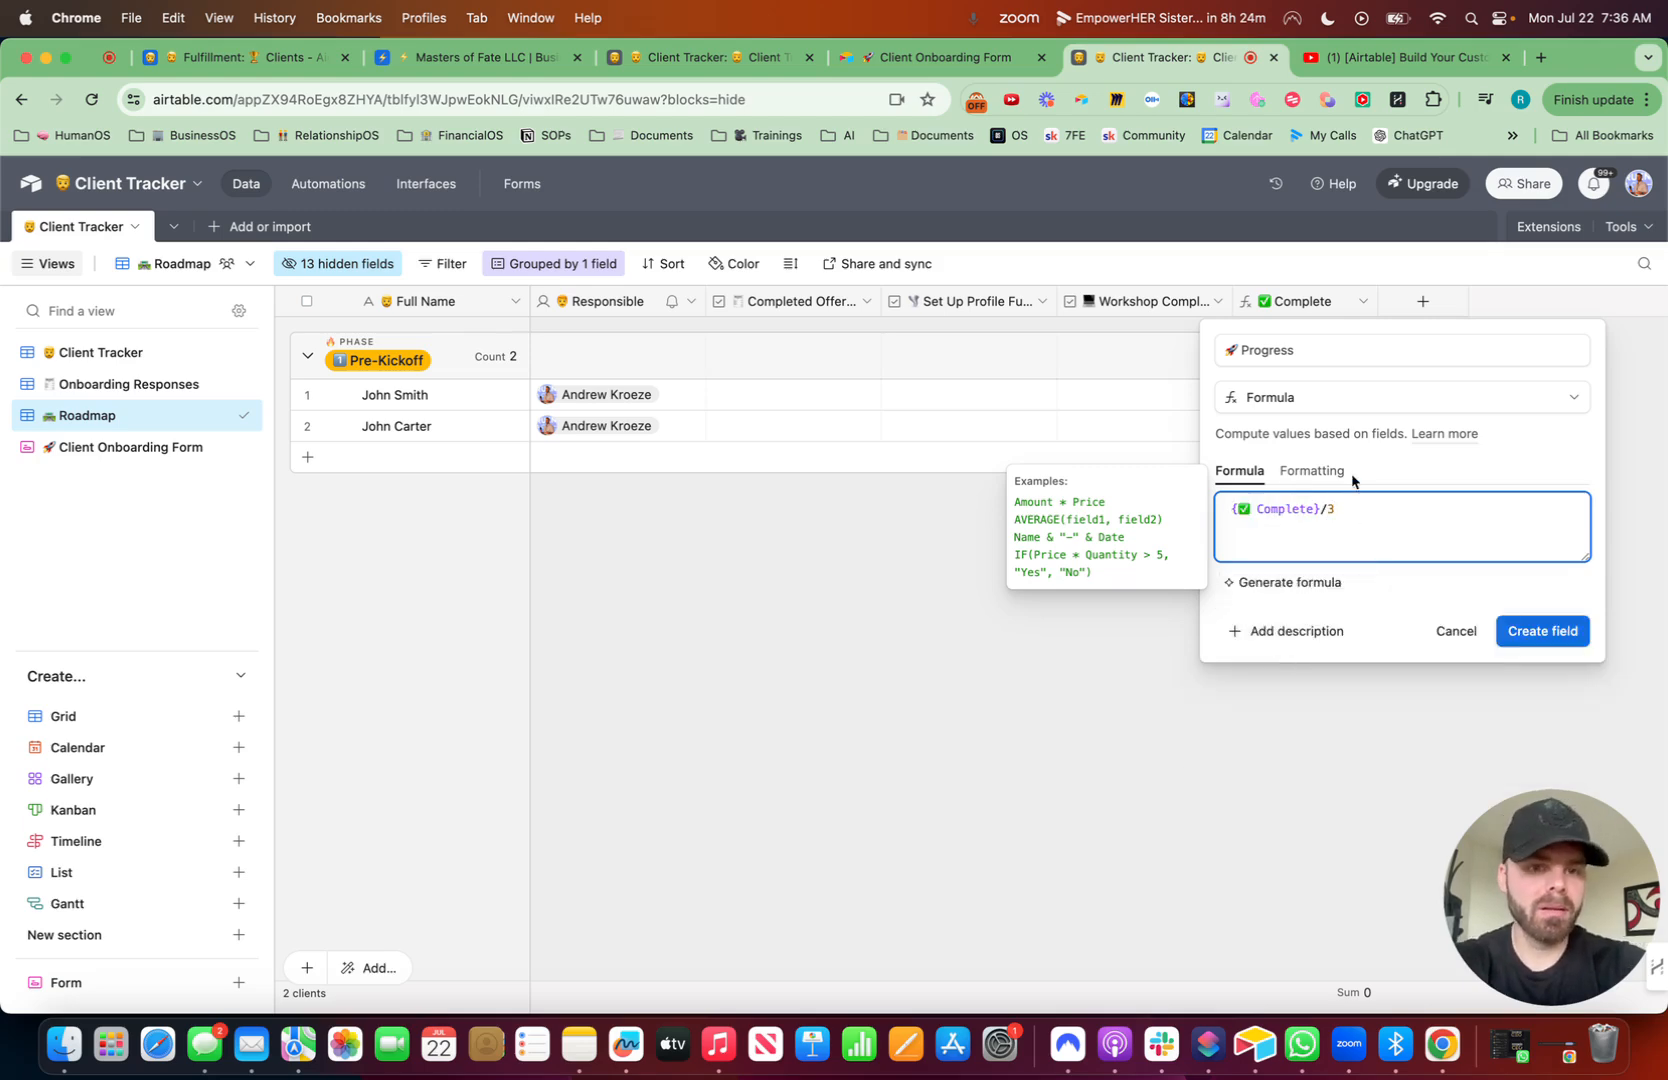
- Format the field as a percent displayed as a progress bar with percent values and a colour condition
click(1320, 471)
click(1340, 541)
text(per)
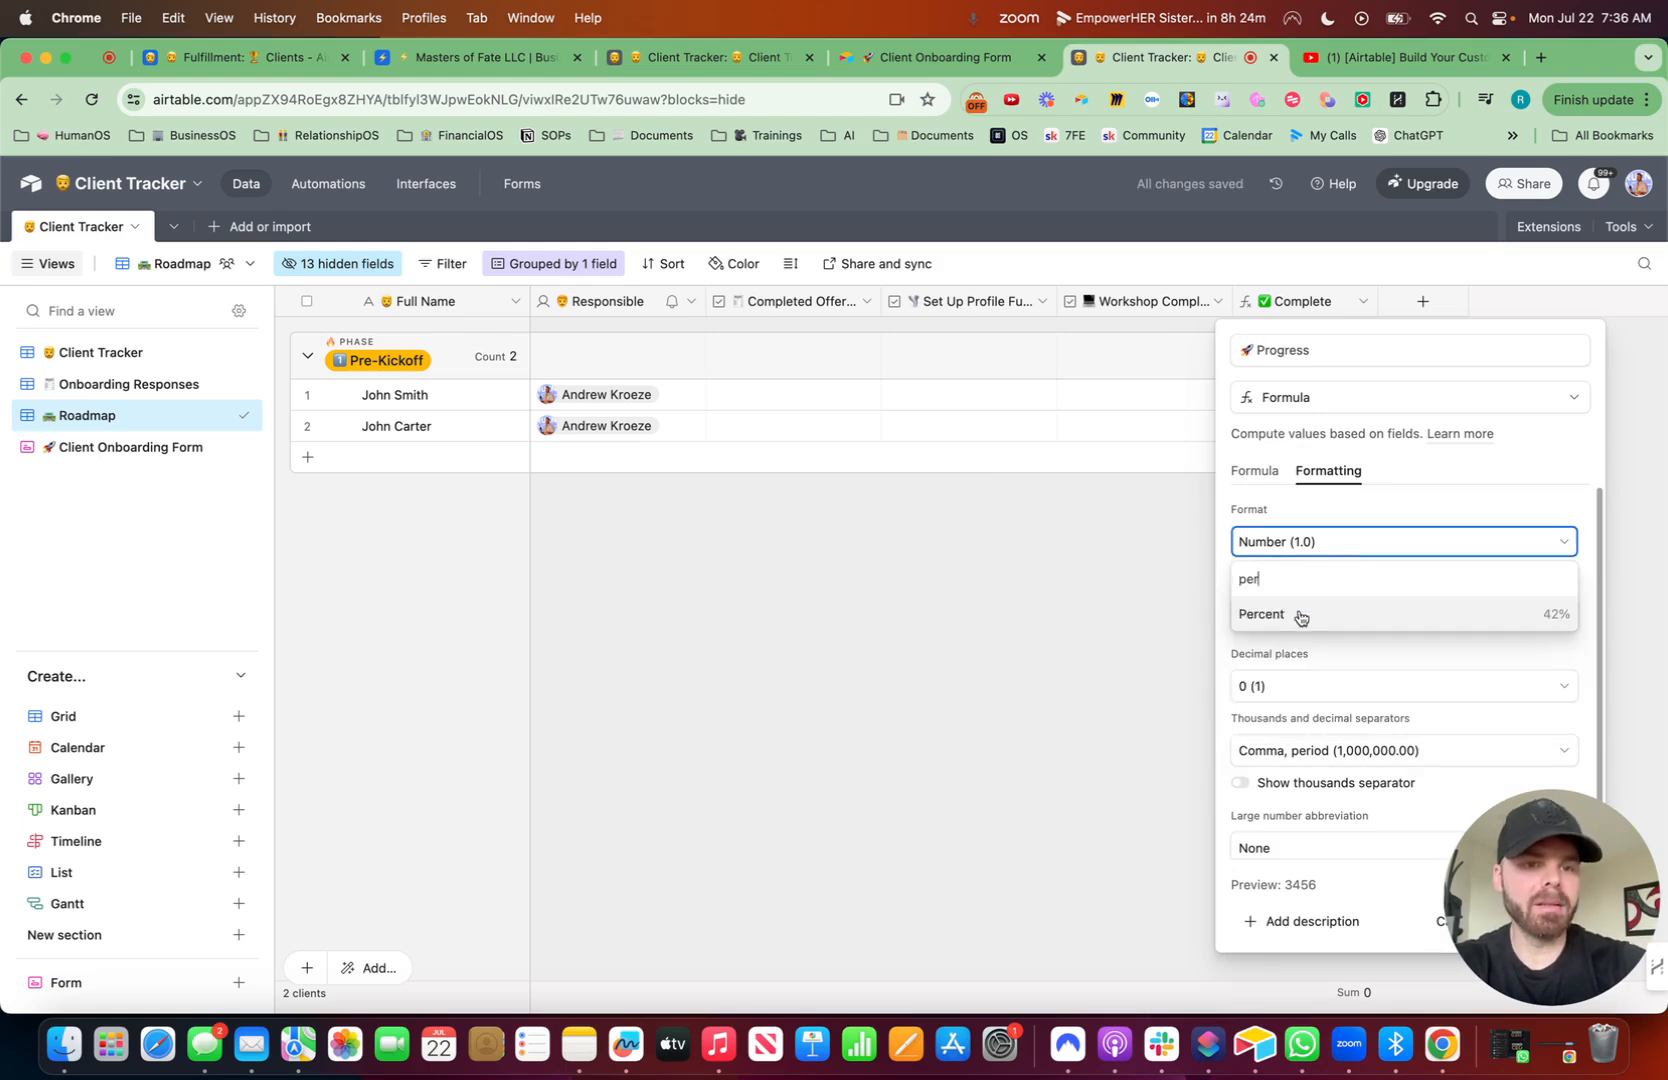
click(1290, 613)
click(1241, 582)
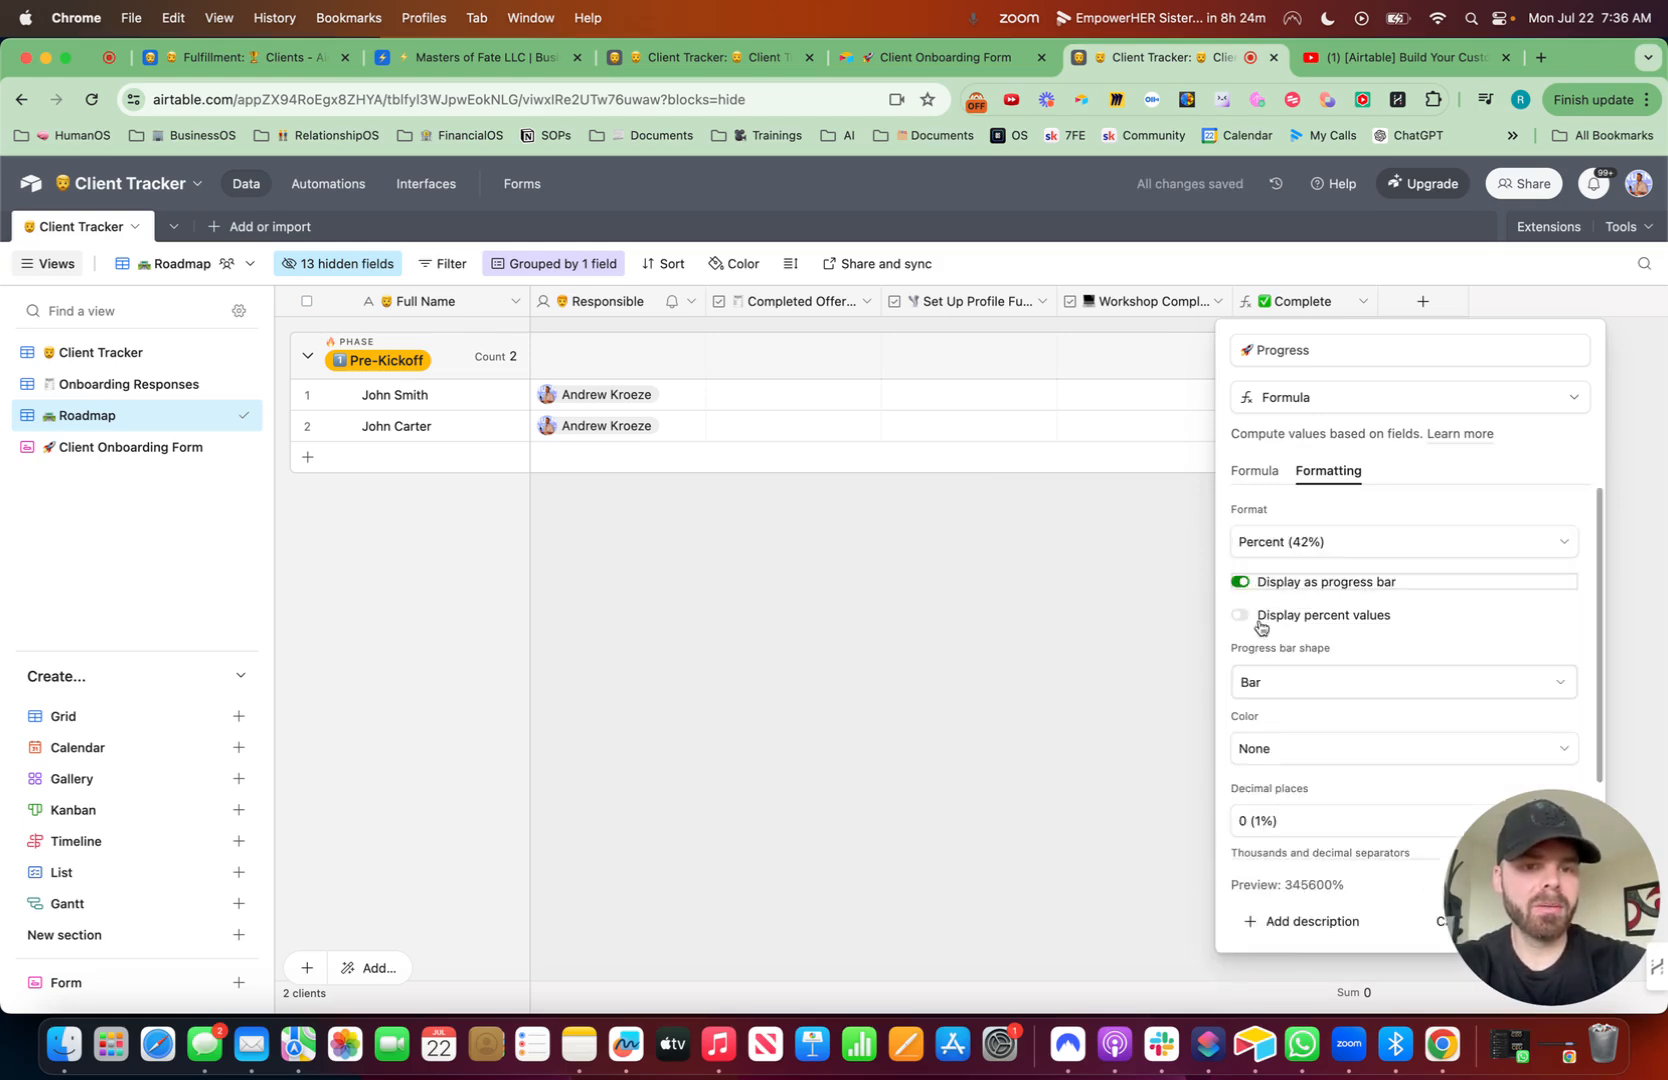
click(1240, 615)
click(1292, 682)
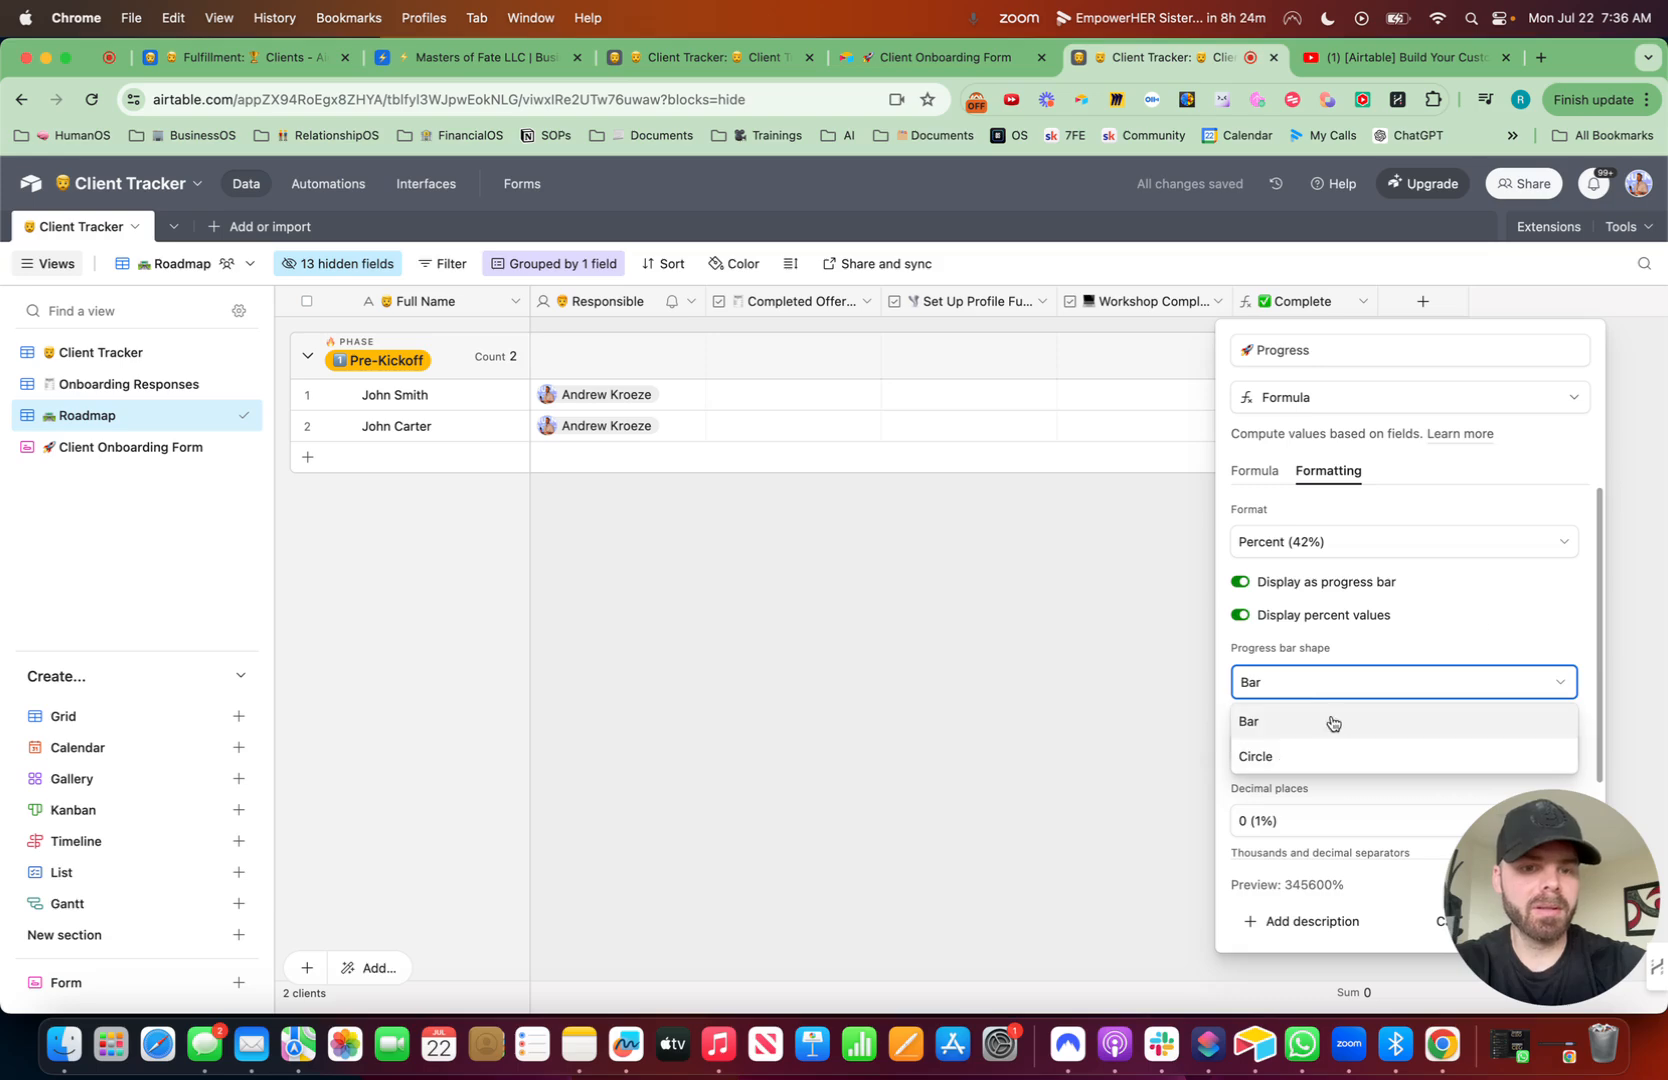
click(1515, 618)
click(1240, 616)
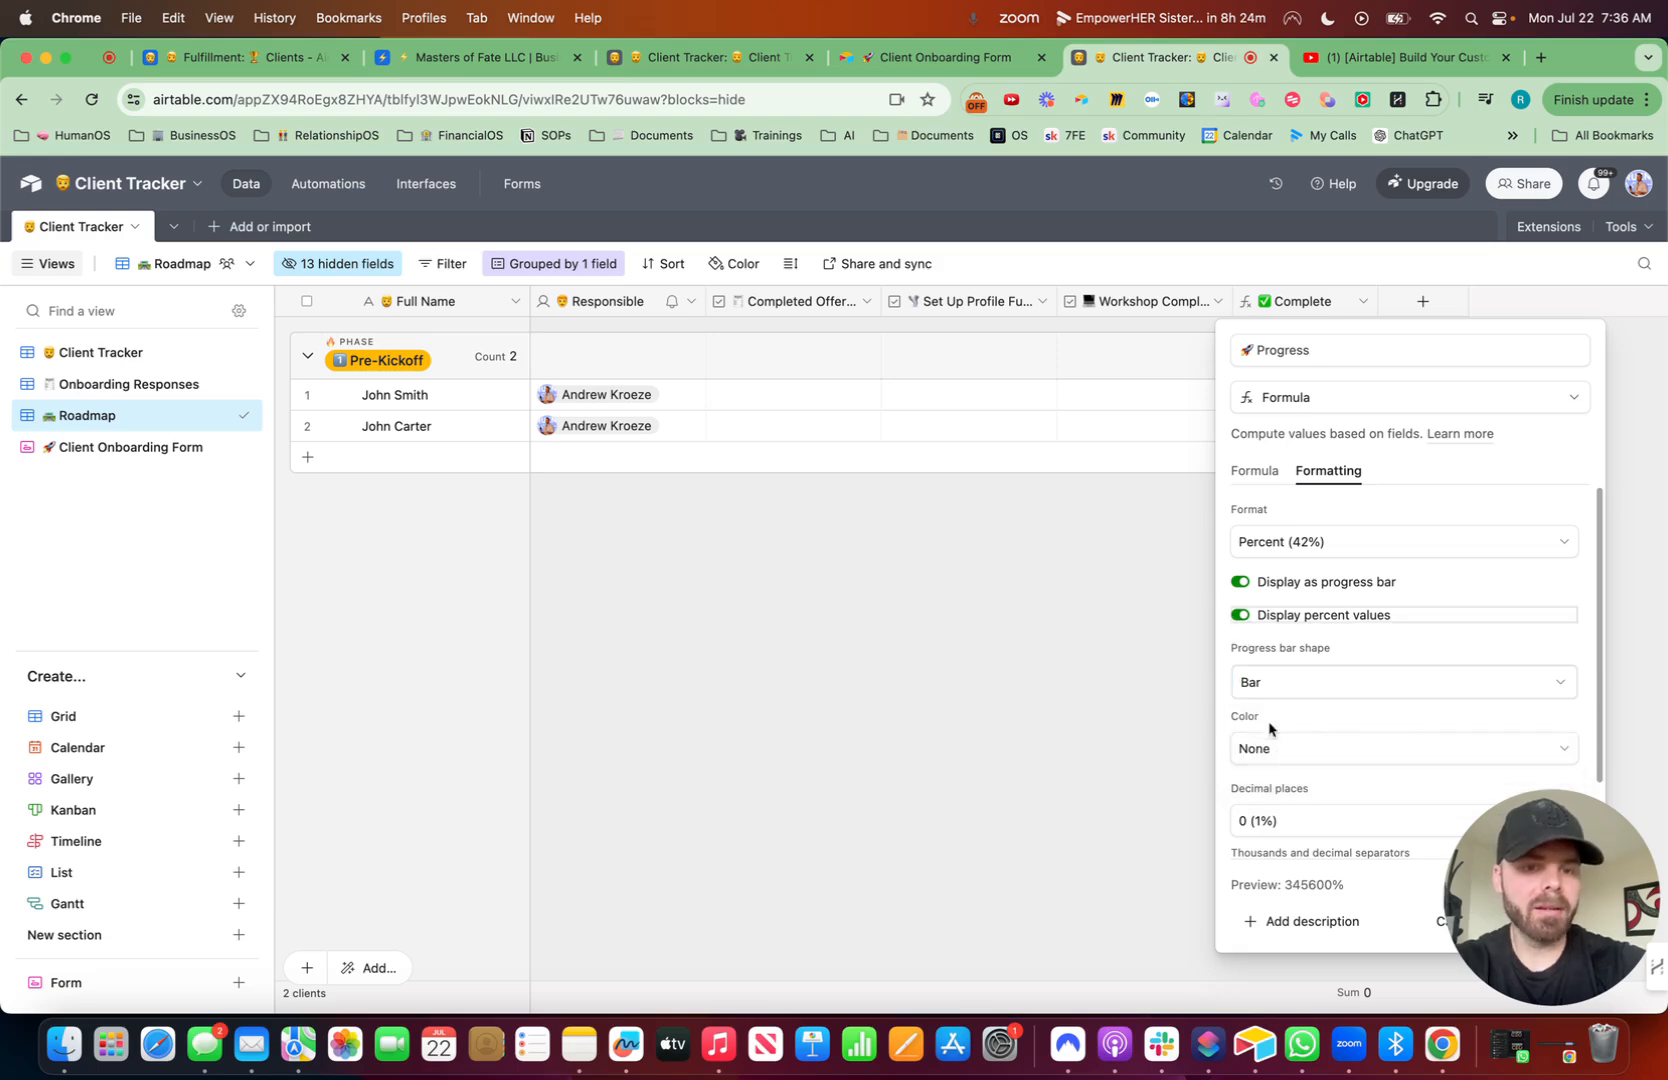
click(1270, 755)
- Discard the unsaved Progress field
click(145, 910)
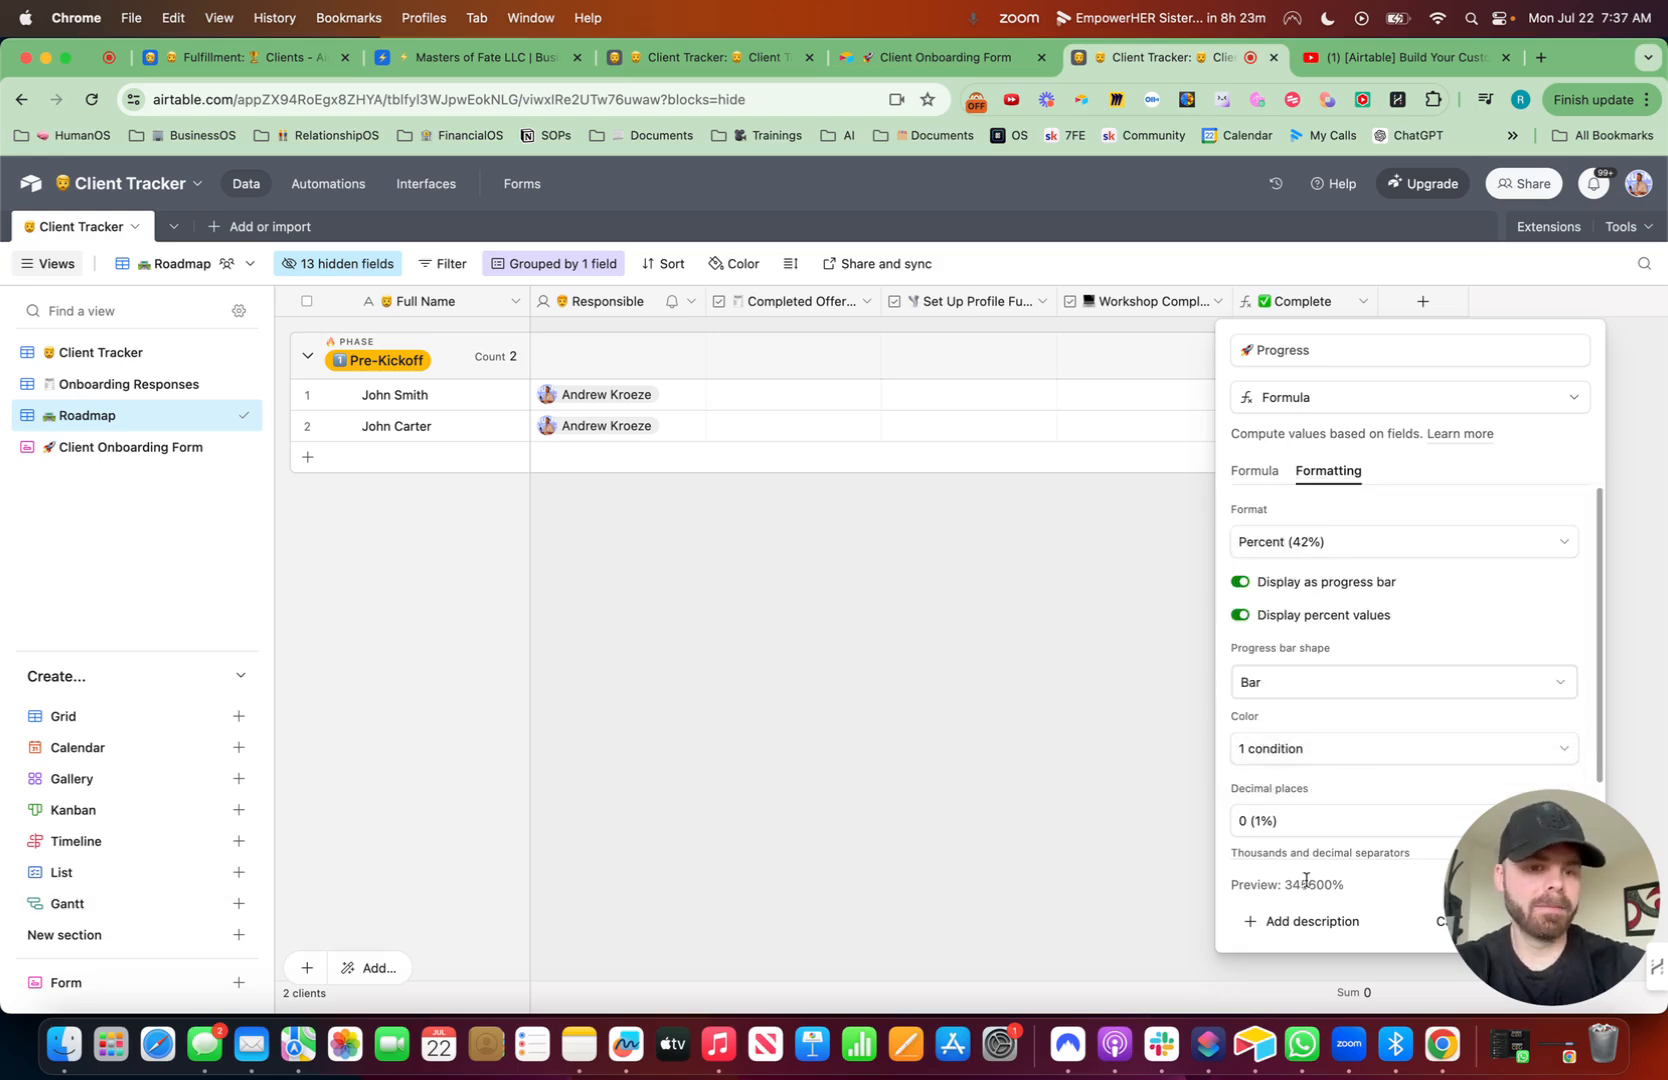
click(551, 936)
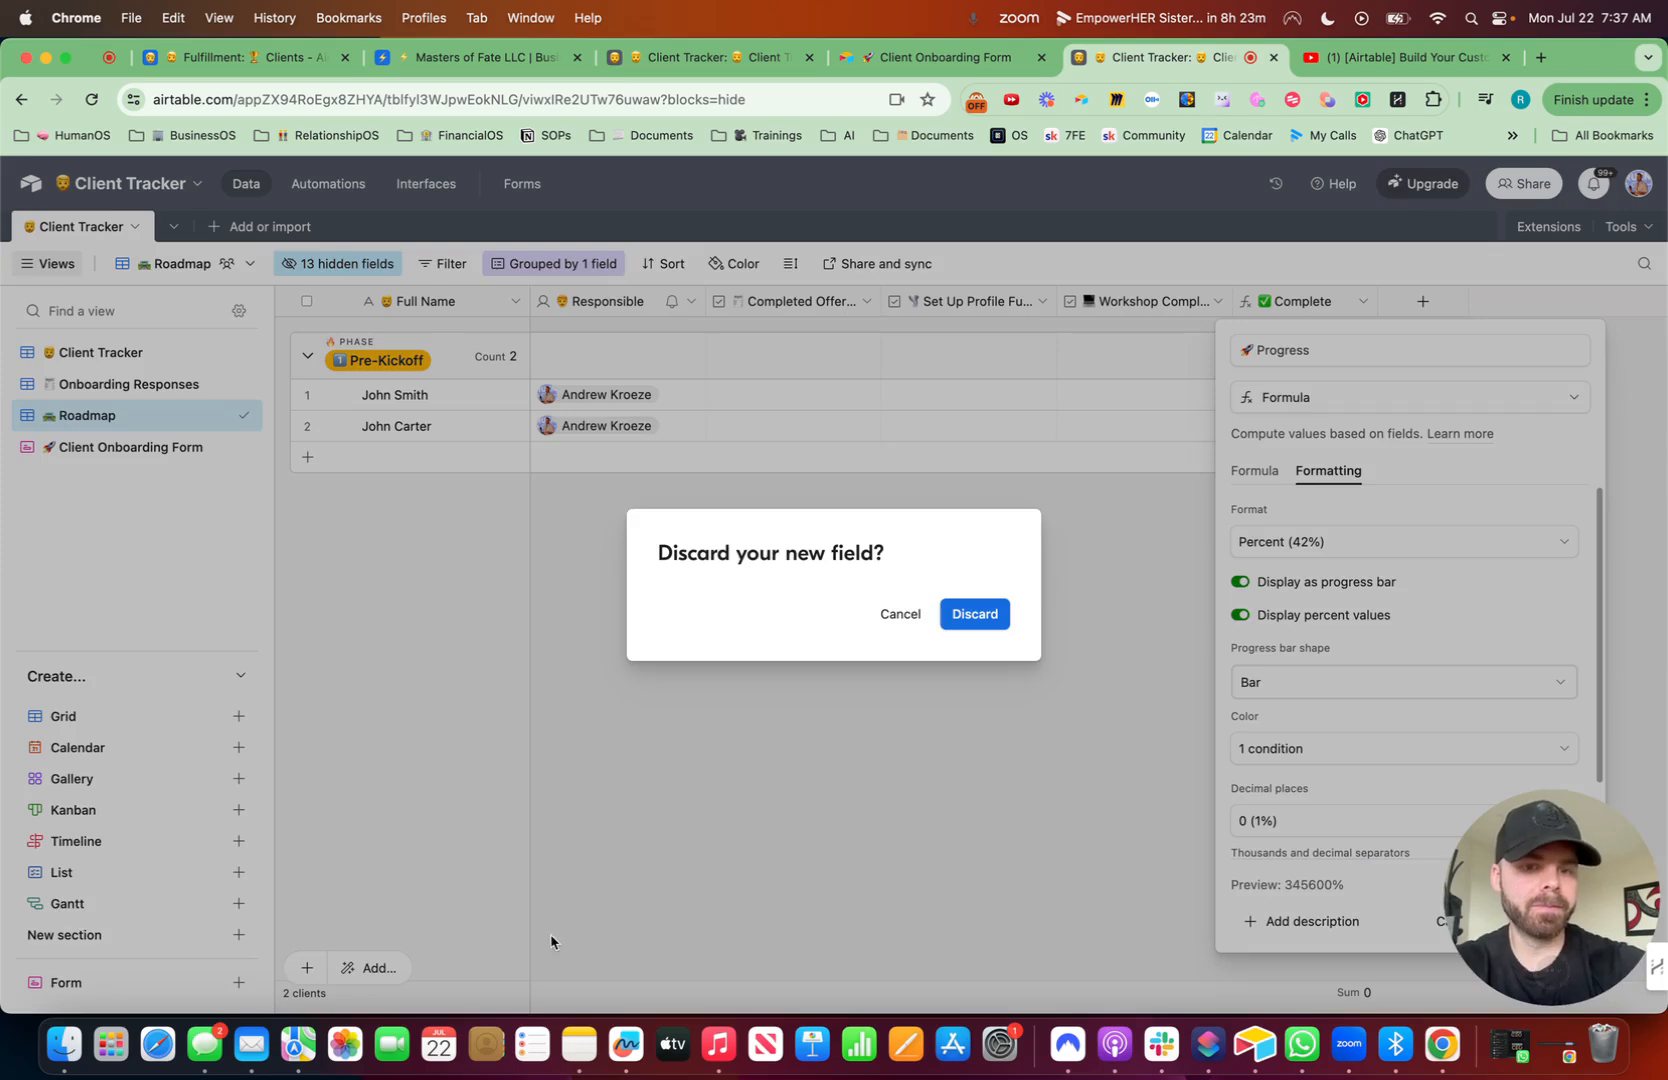
click(900, 618)
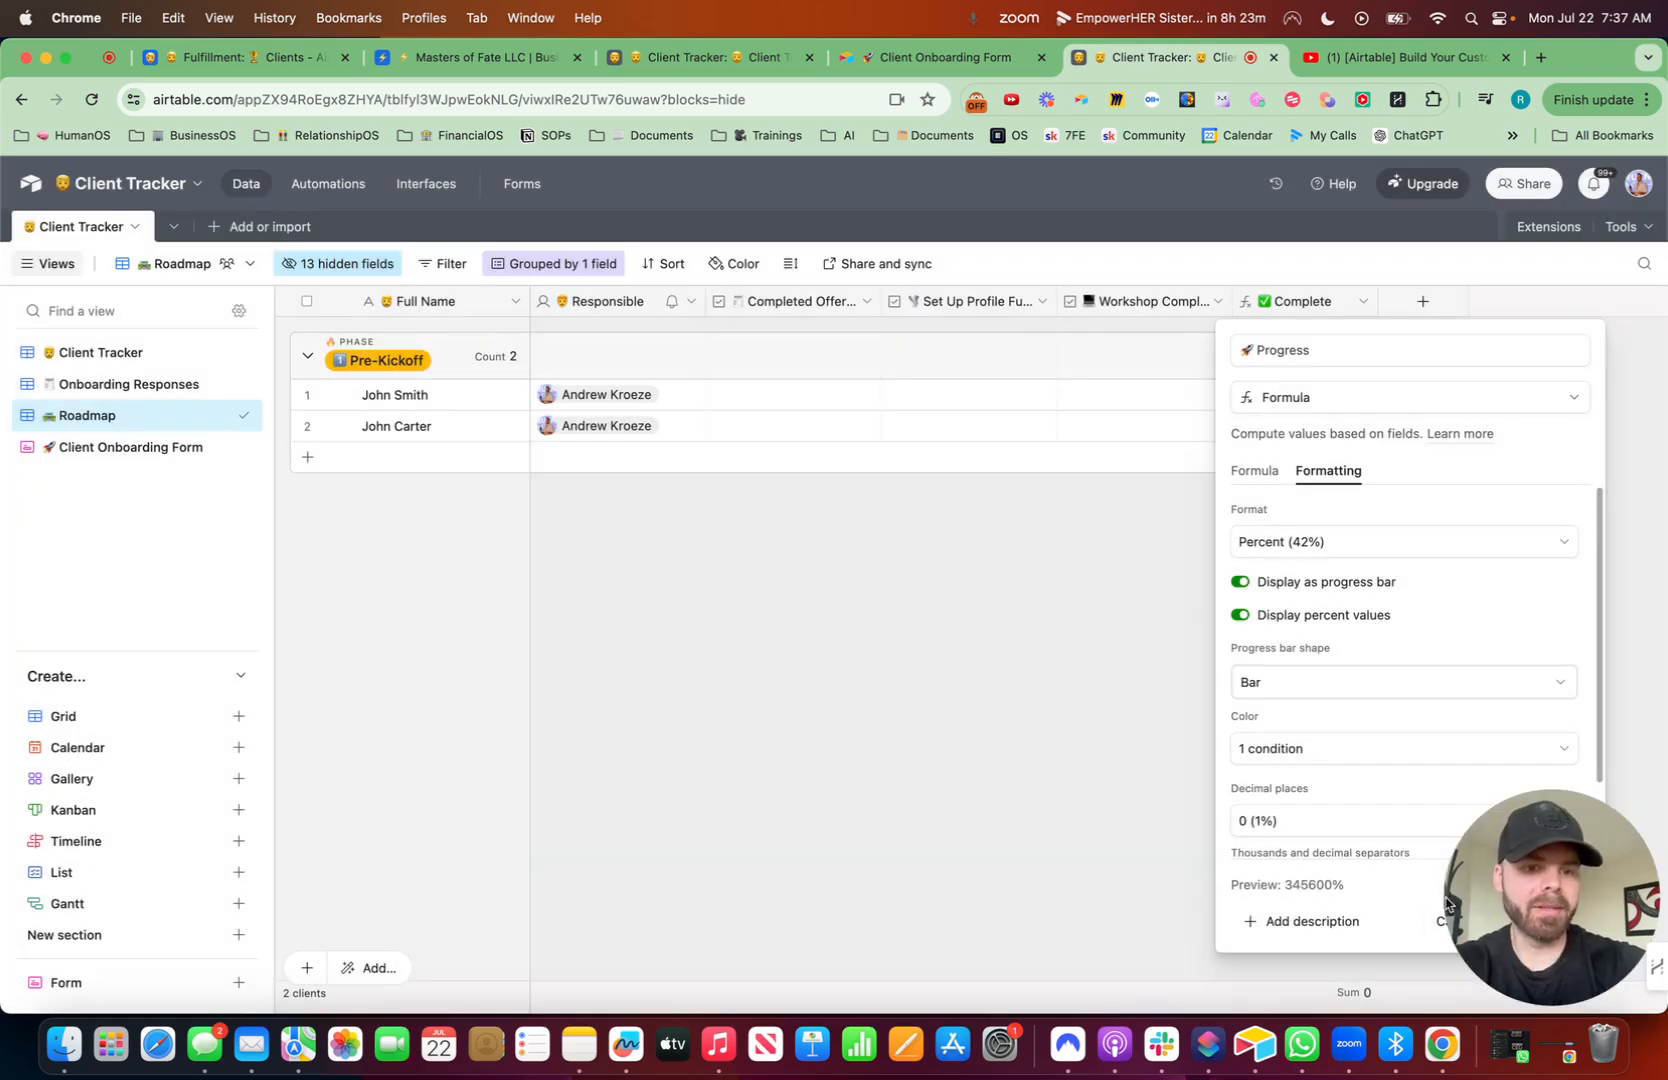
click(1437, 915)
click(960, 622)
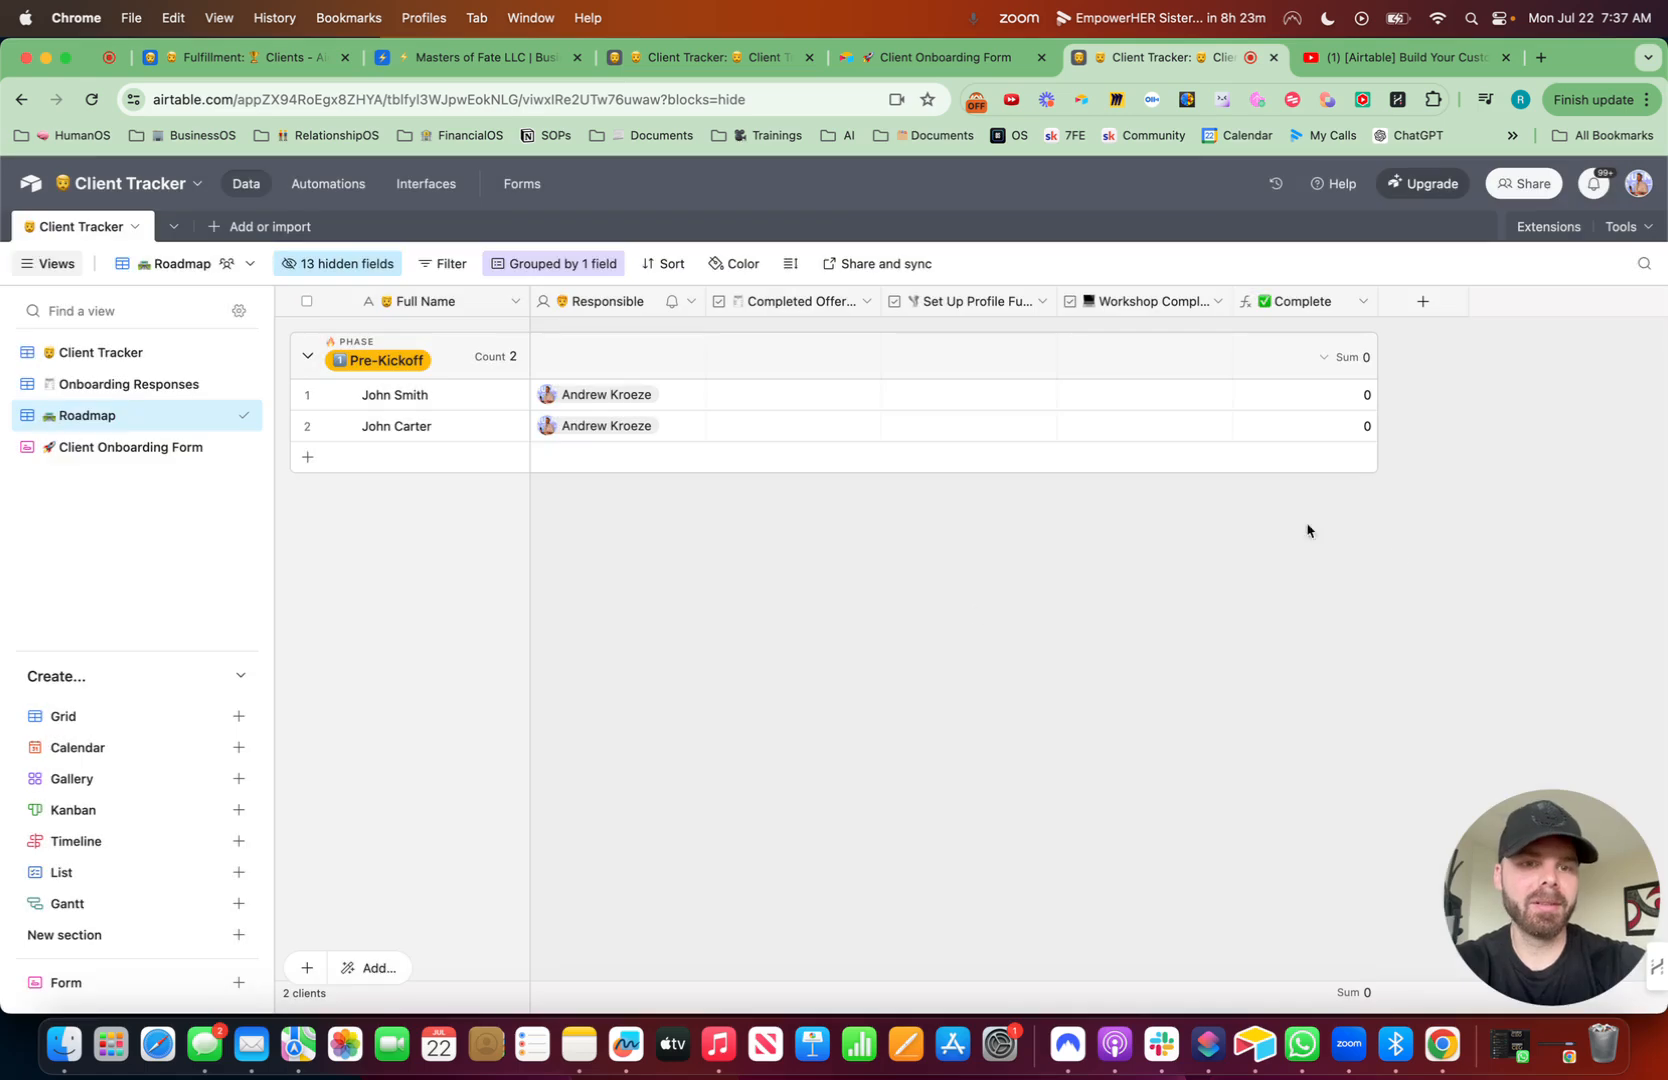
- Recreate a formula field named 'Progress' with a rocket emoji
click(1430, 299)
click(1430, 299)
click(1420, 298)
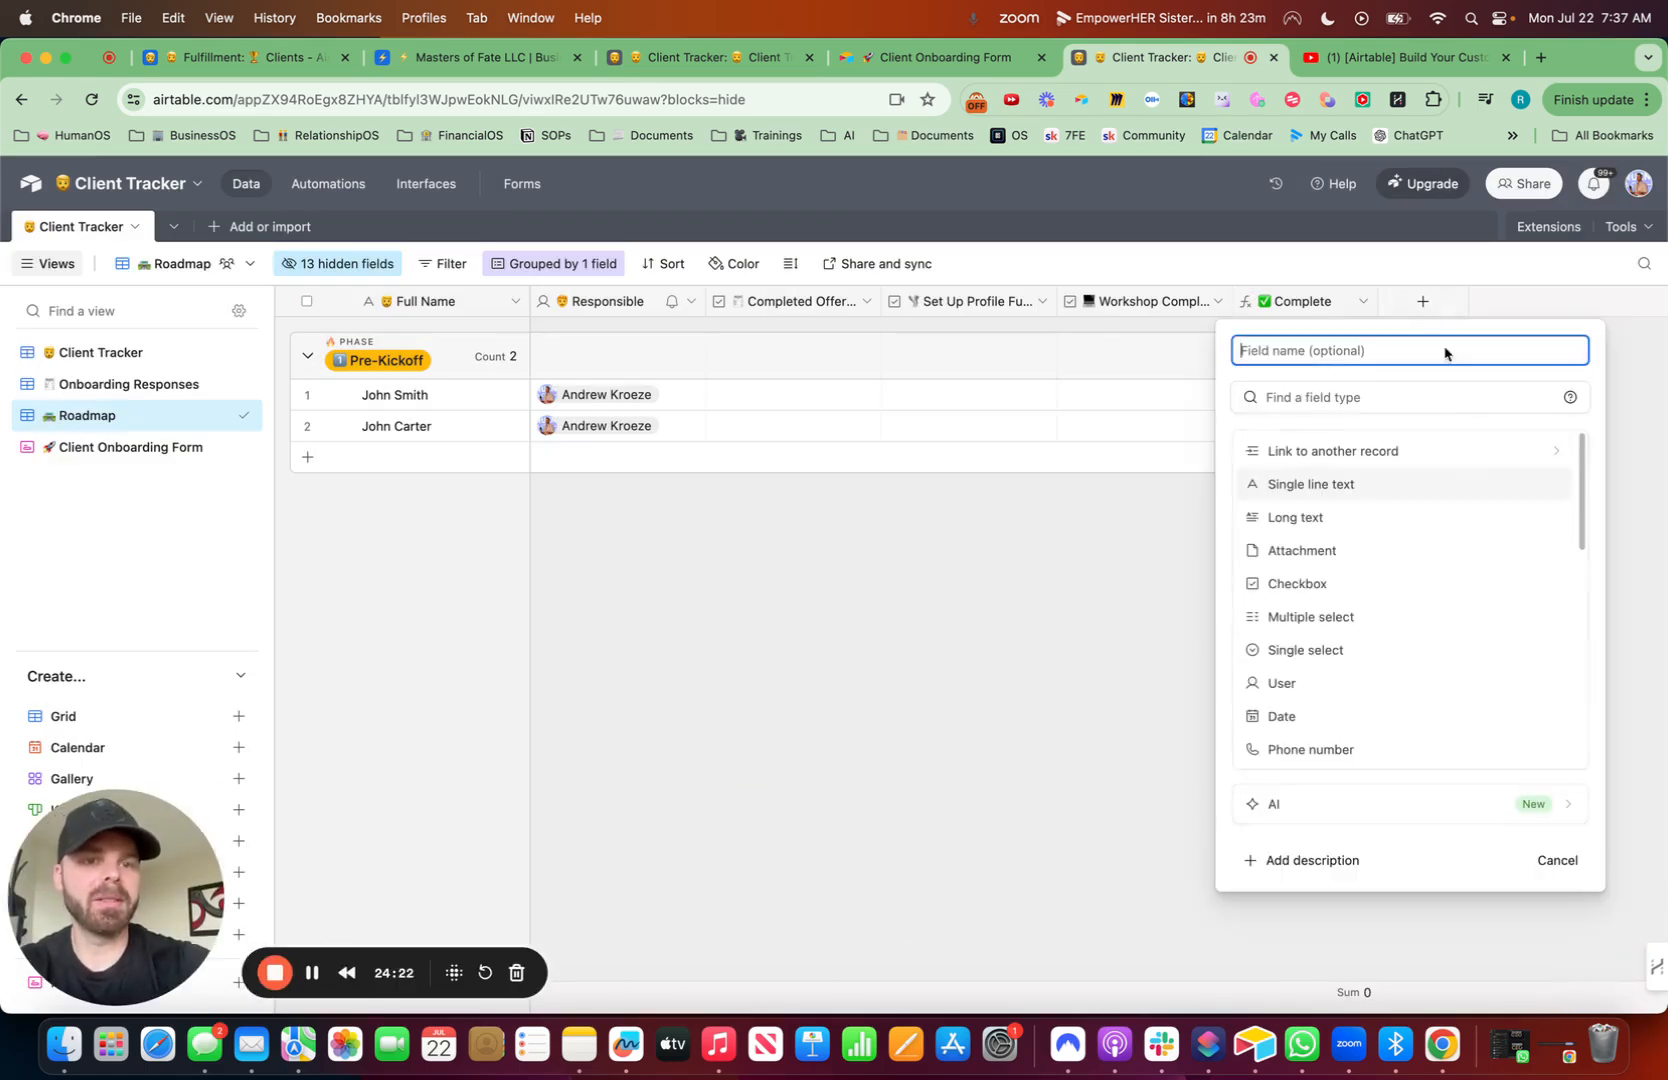
key(ctrl+super+space)
text(rocket)
key(Down)
key(Return)
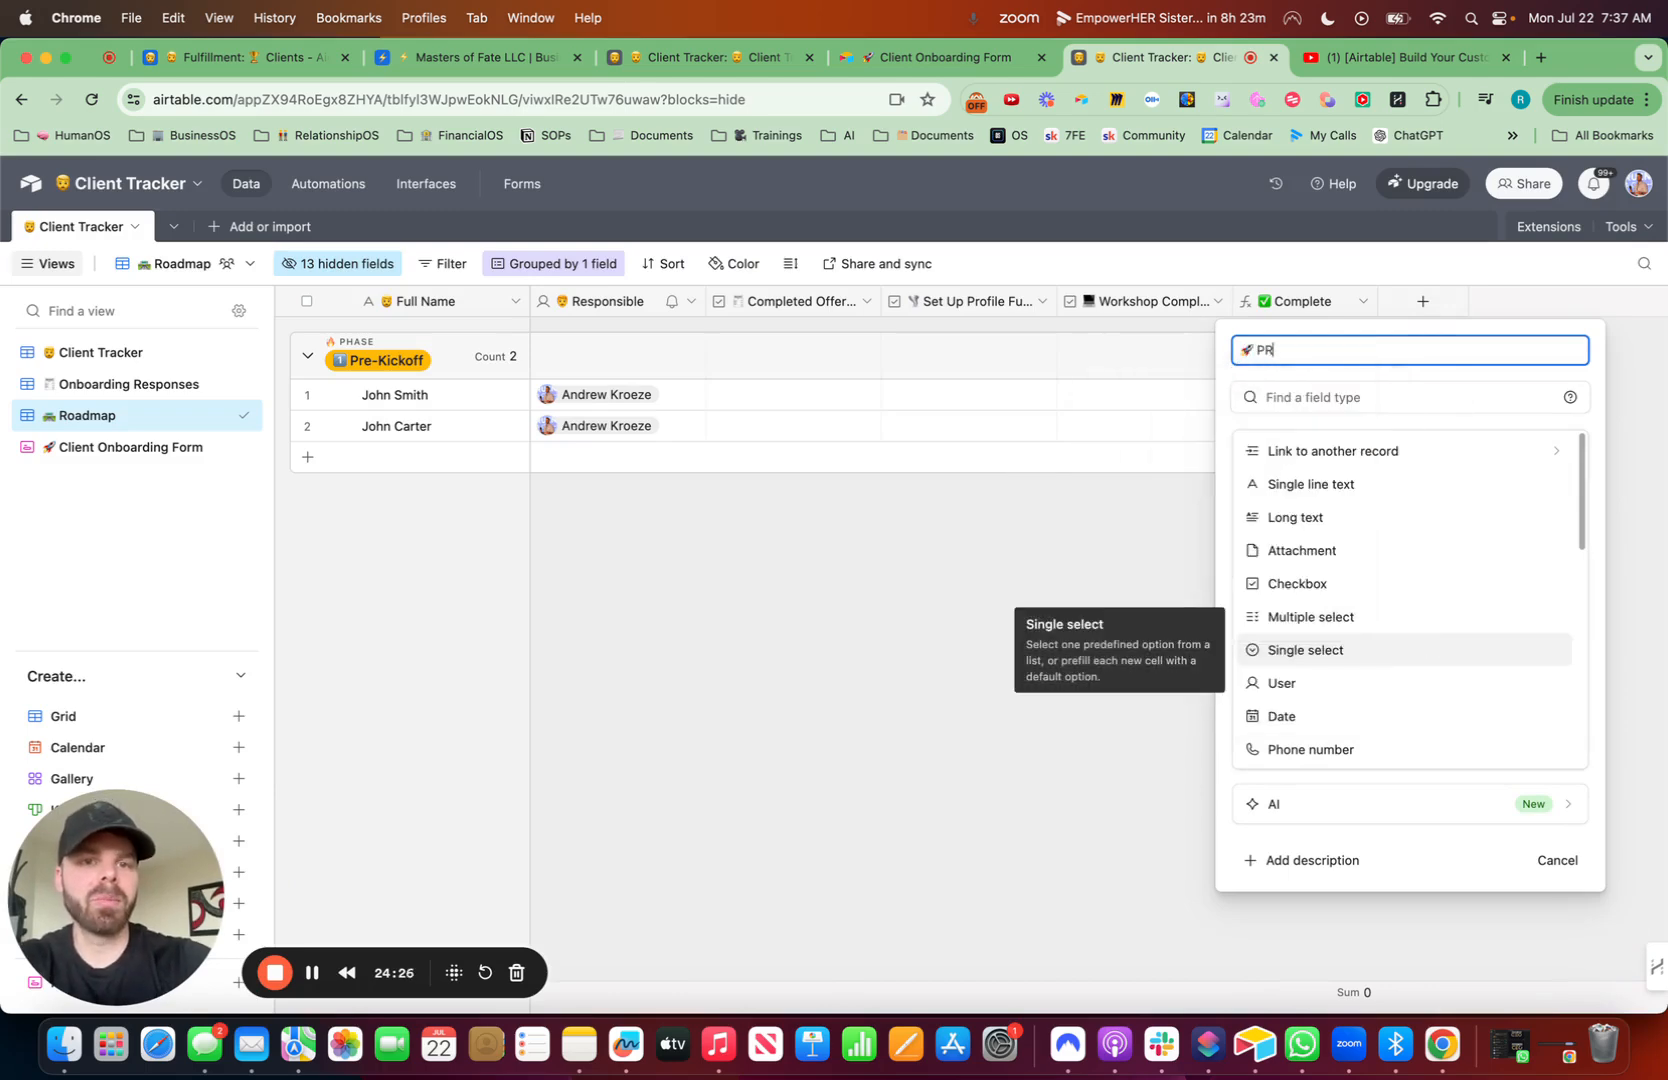
text(Progres)
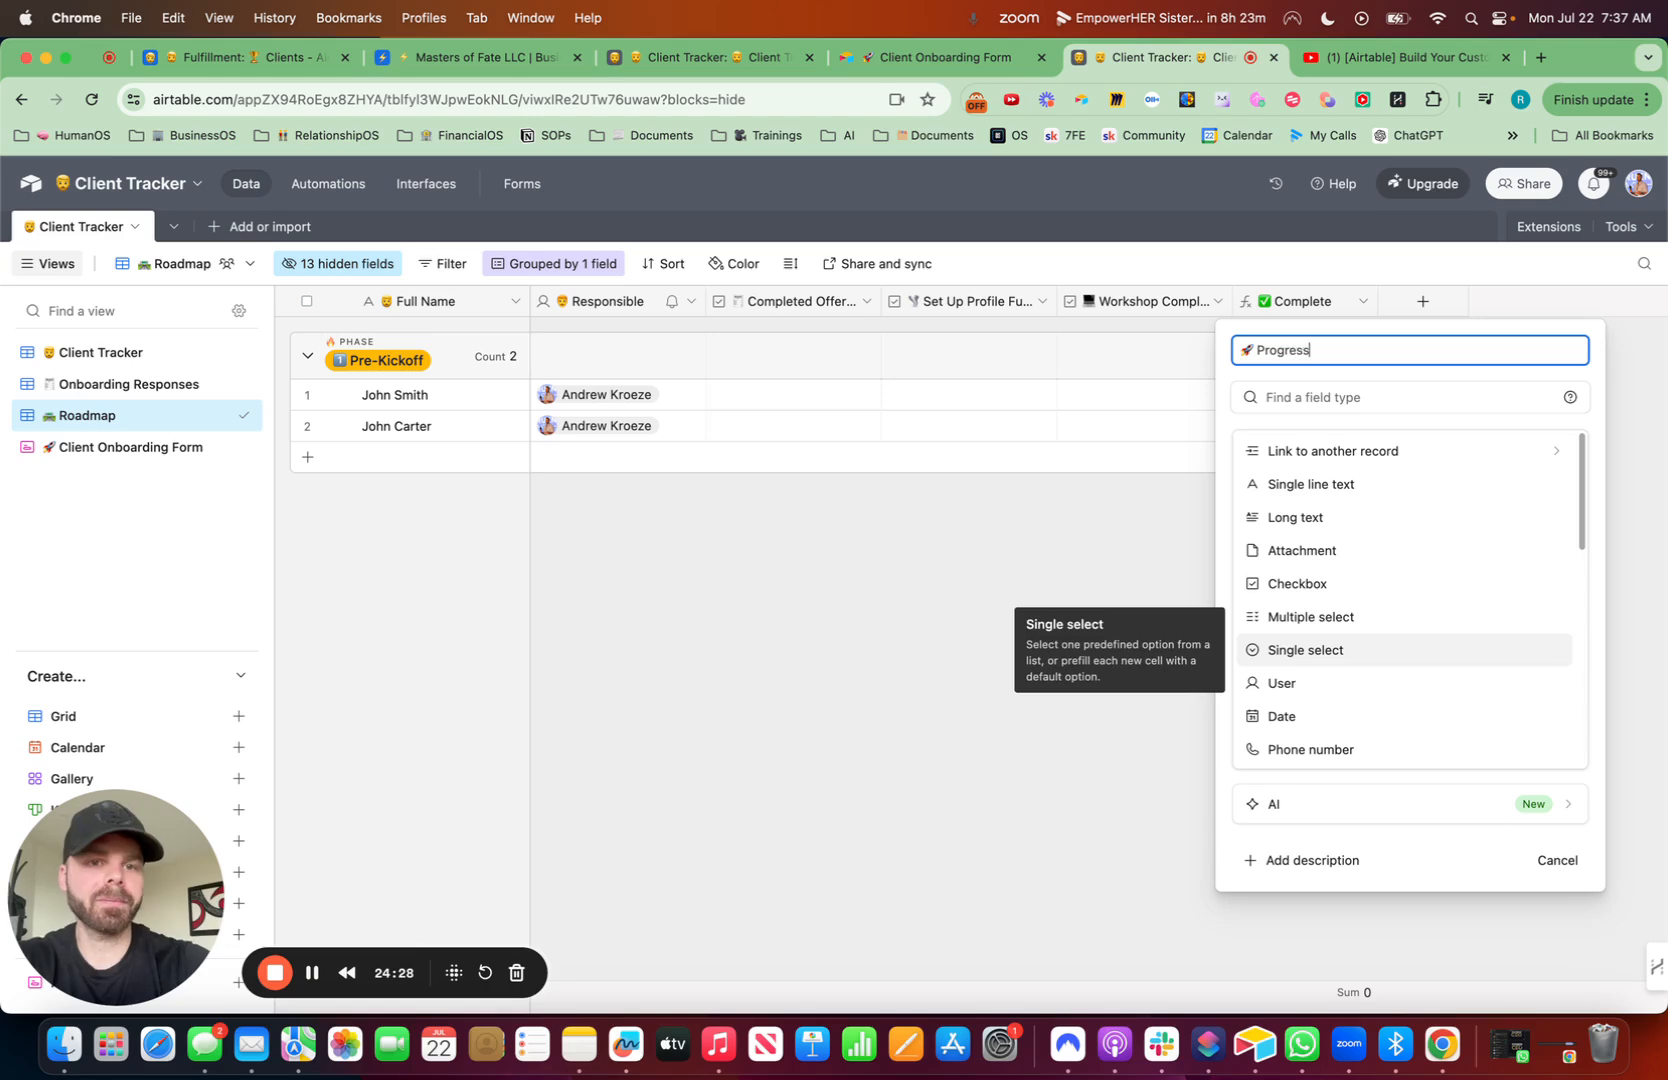
text(s)
click(1320, 397)
text(form)
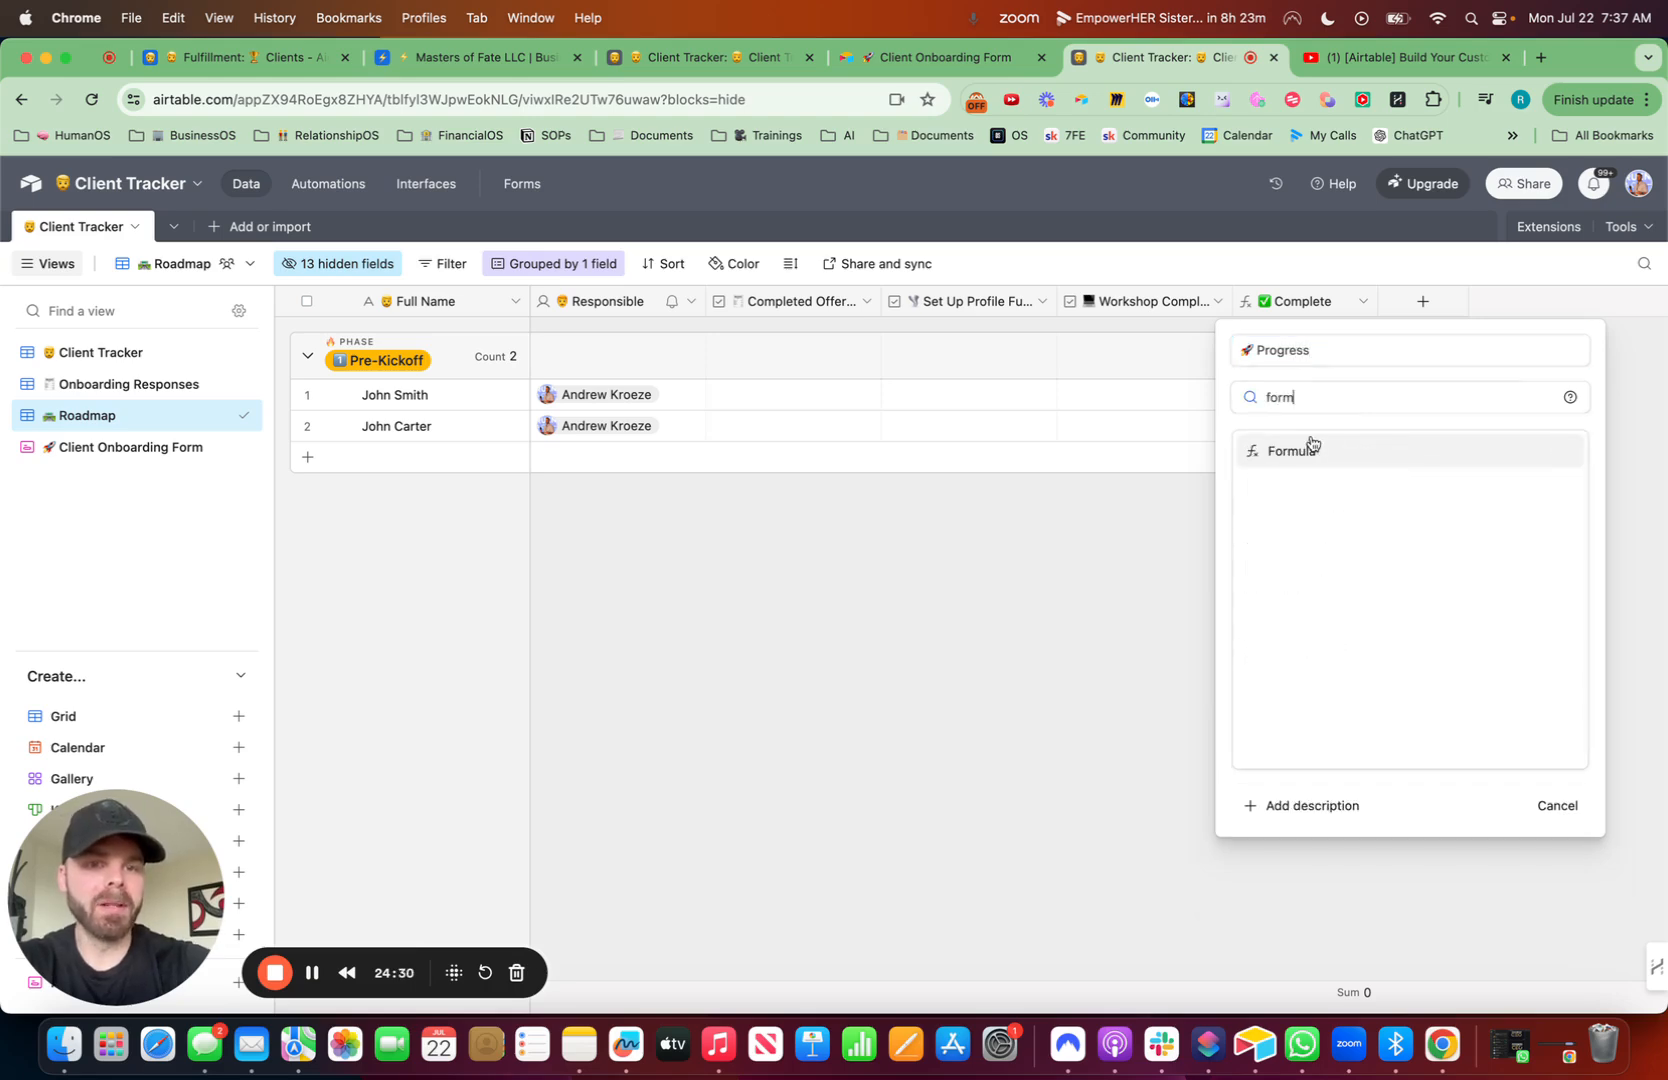
click(1300, 451)
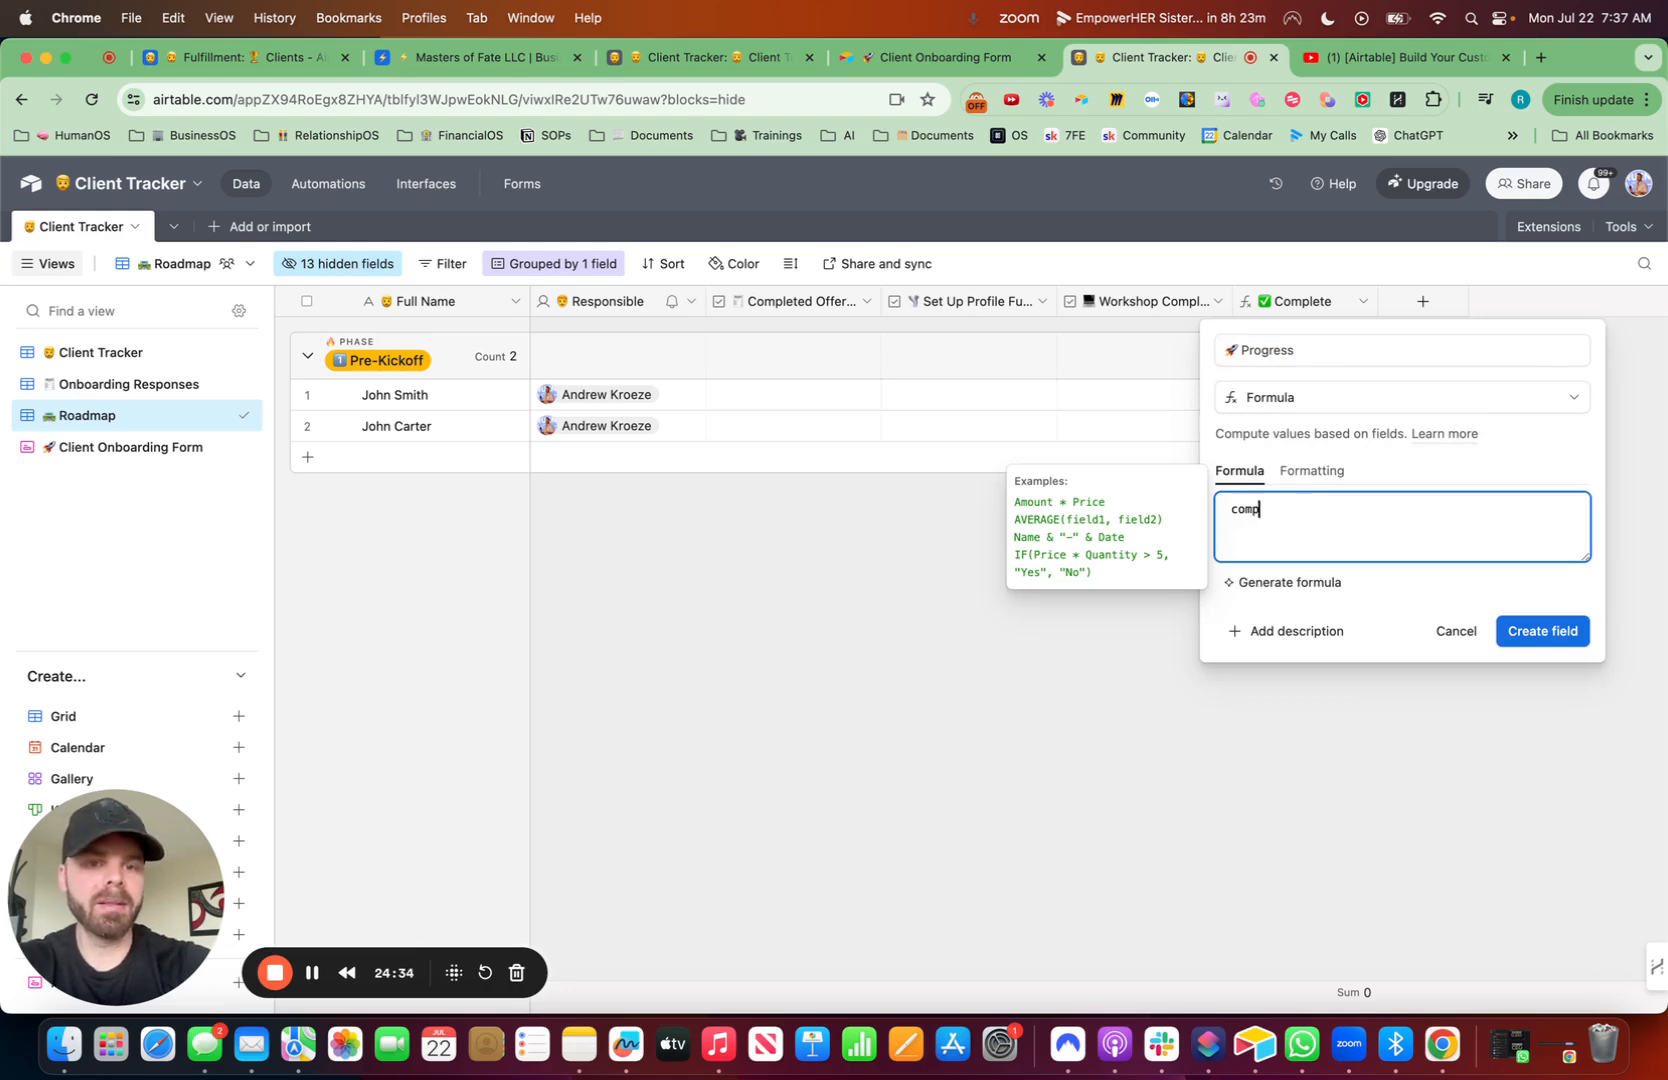
- Set the Progress field's formula to {Complete}/3
click(1280, 649)
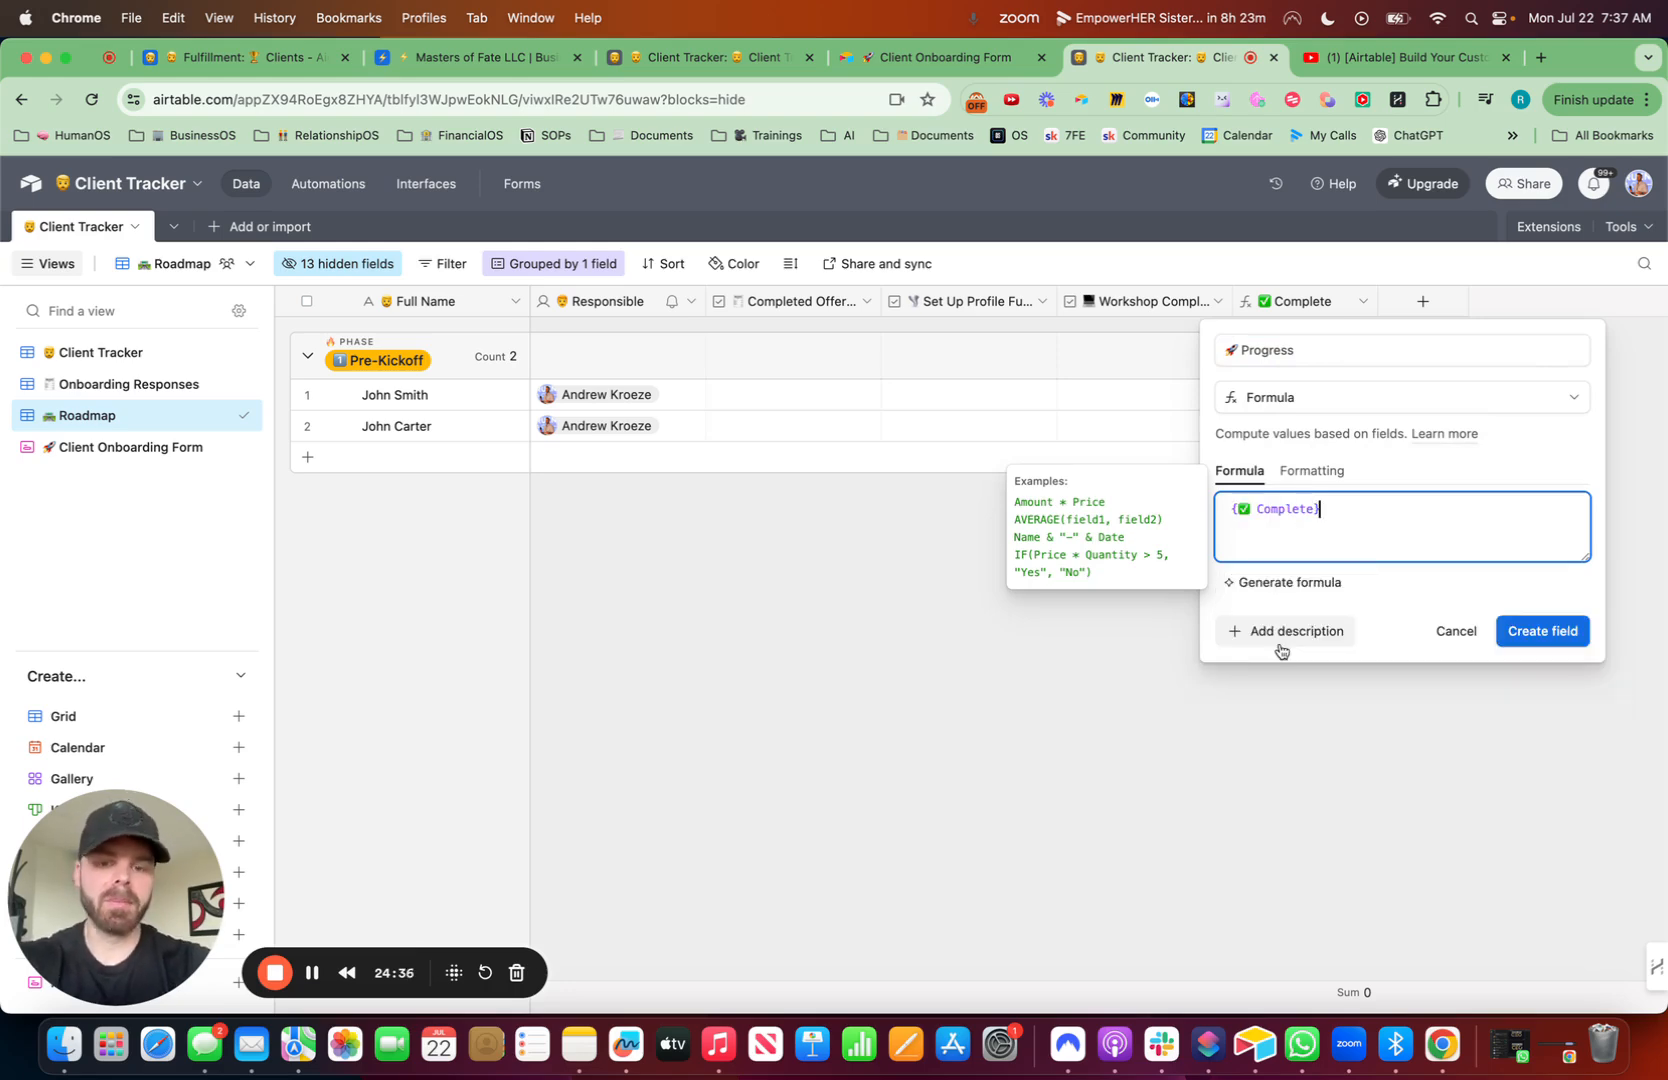
text(/3)
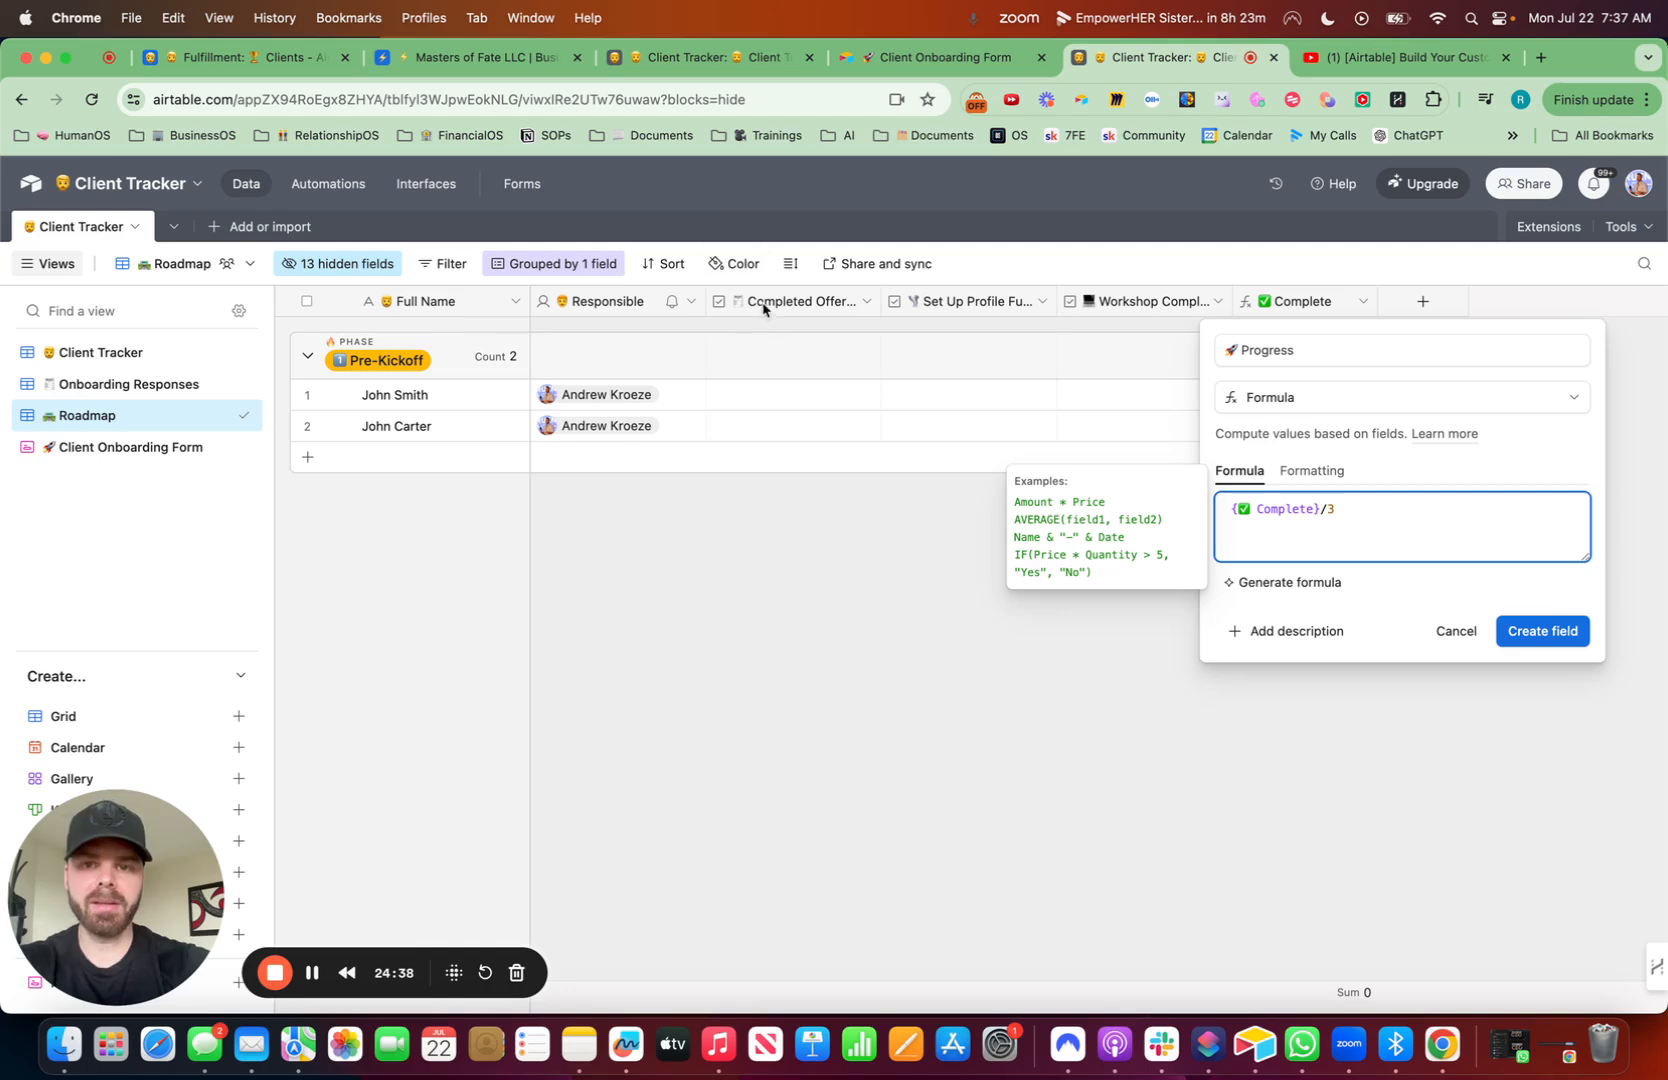
click(1342, 481)
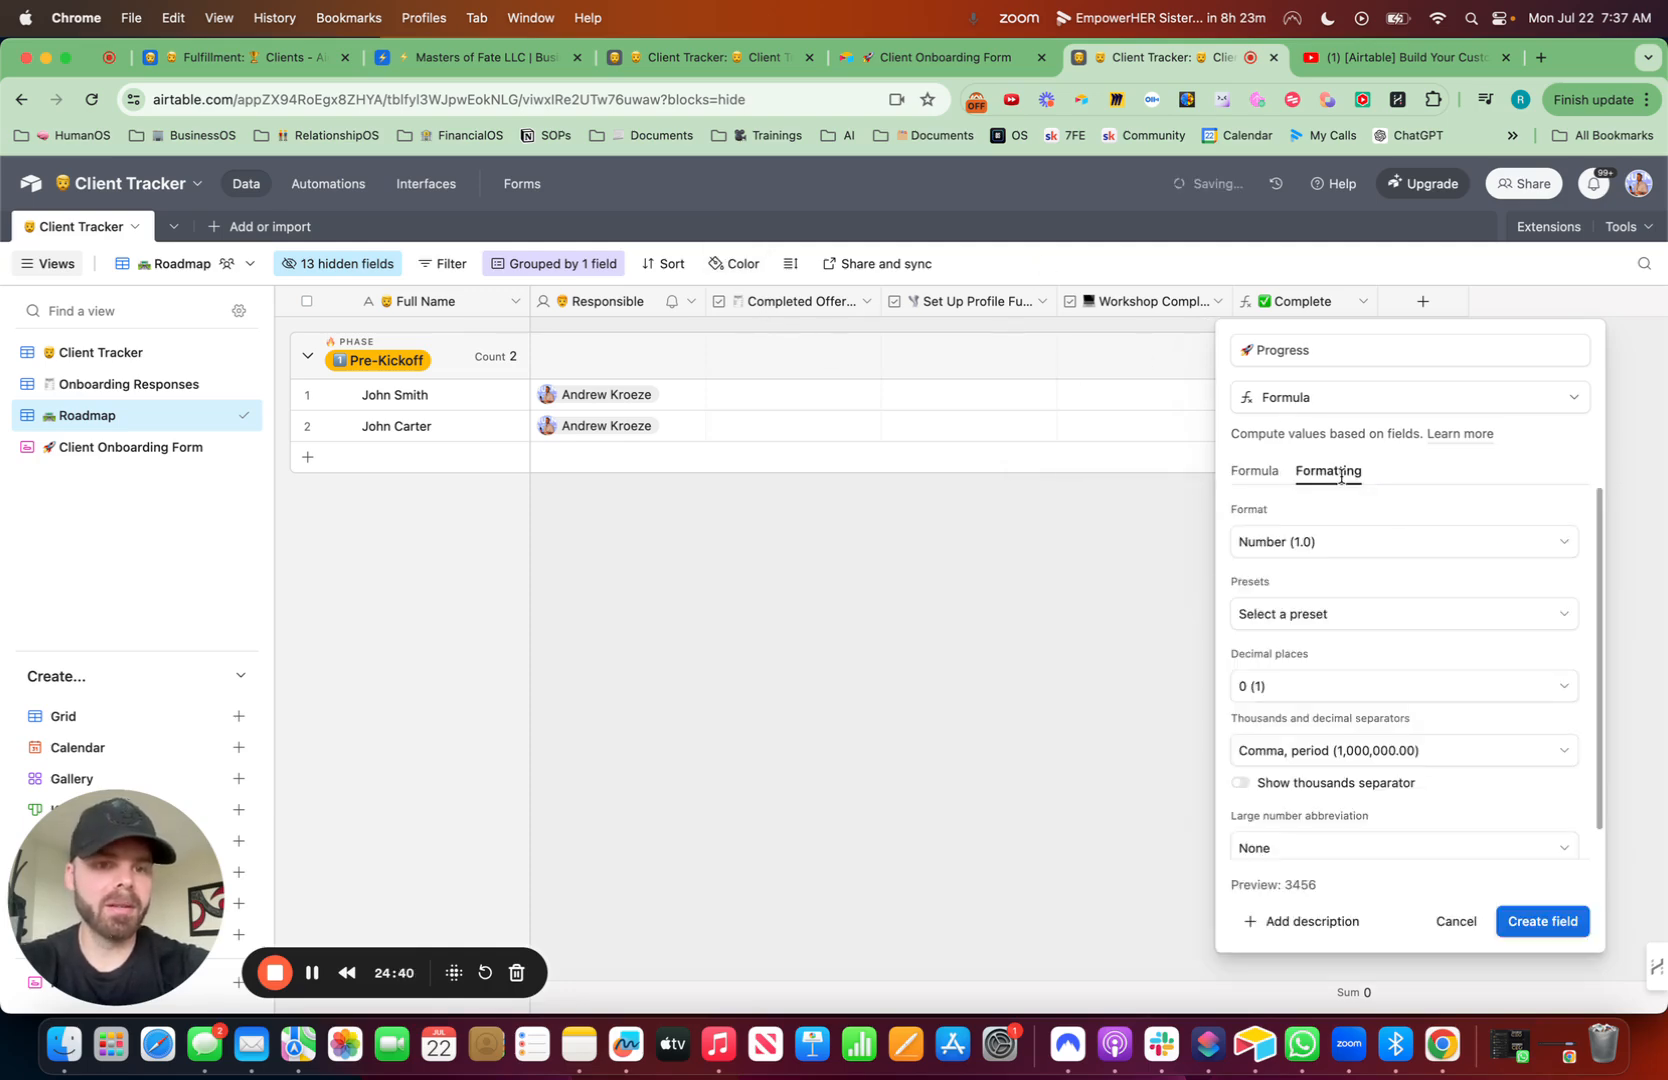
- Format Progress as a percent displayed as a bar-shaped progress bar with percent values shown
click(1353, 543)
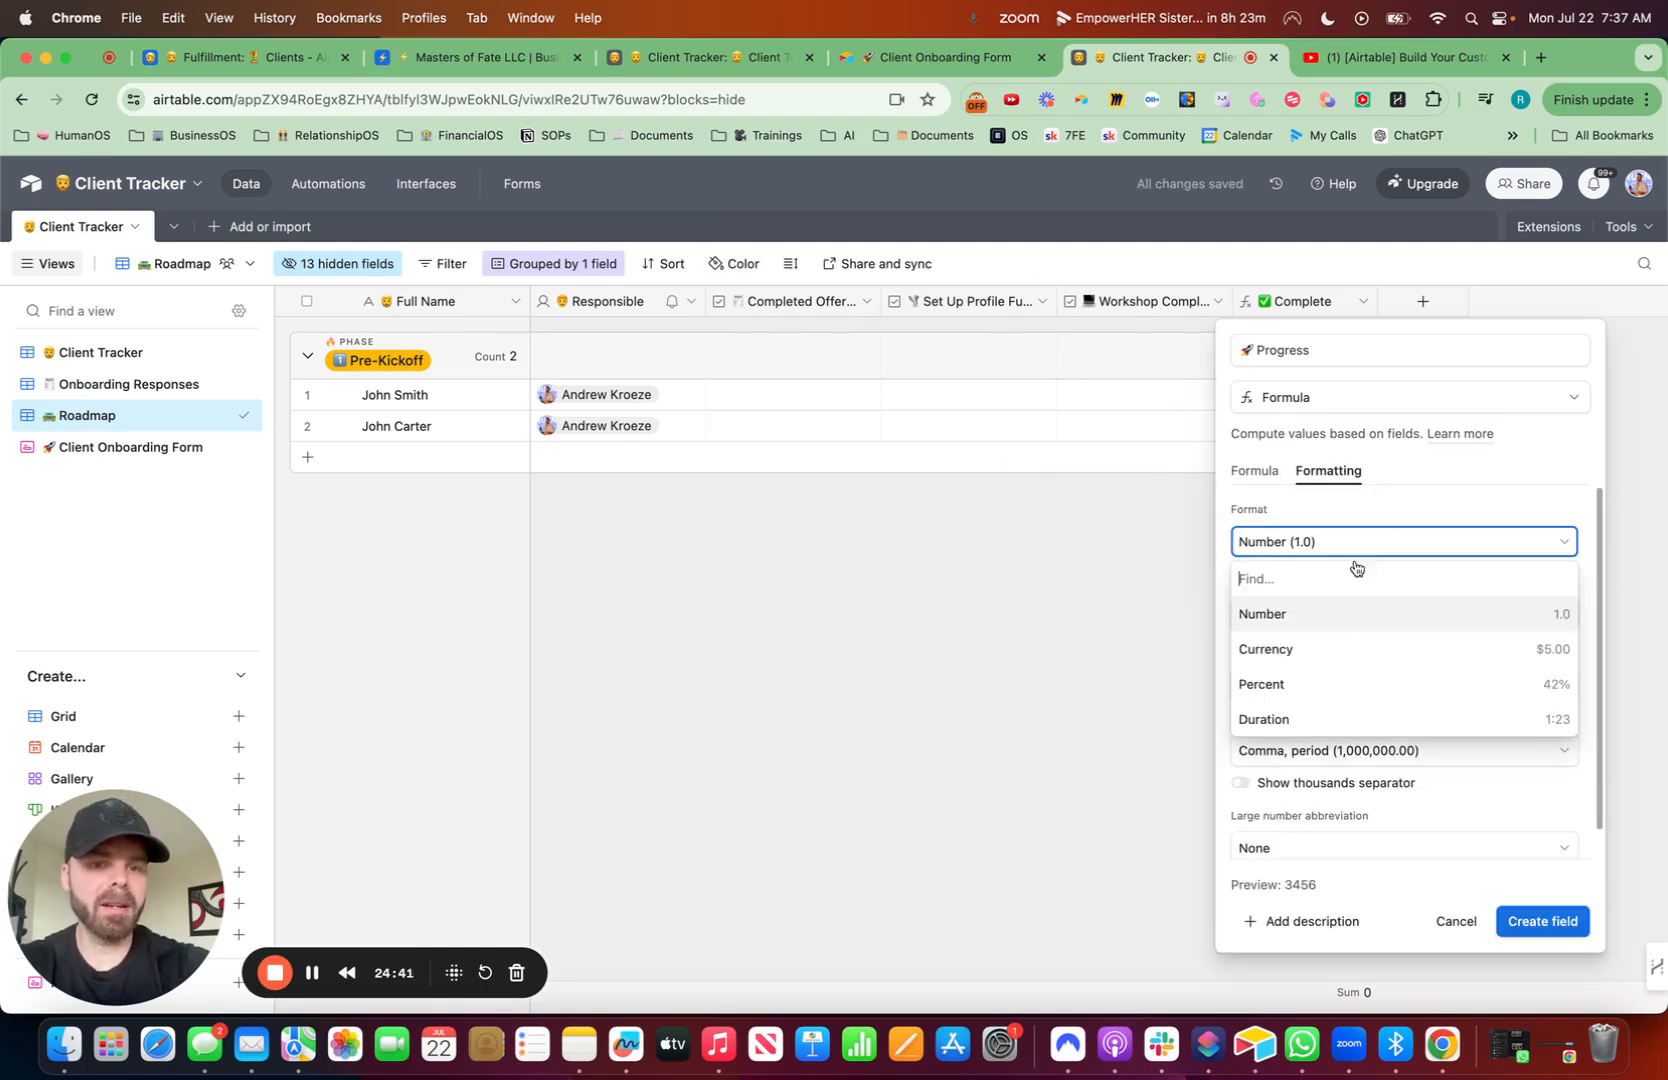
click(1379, 683)
click(1243, 585)
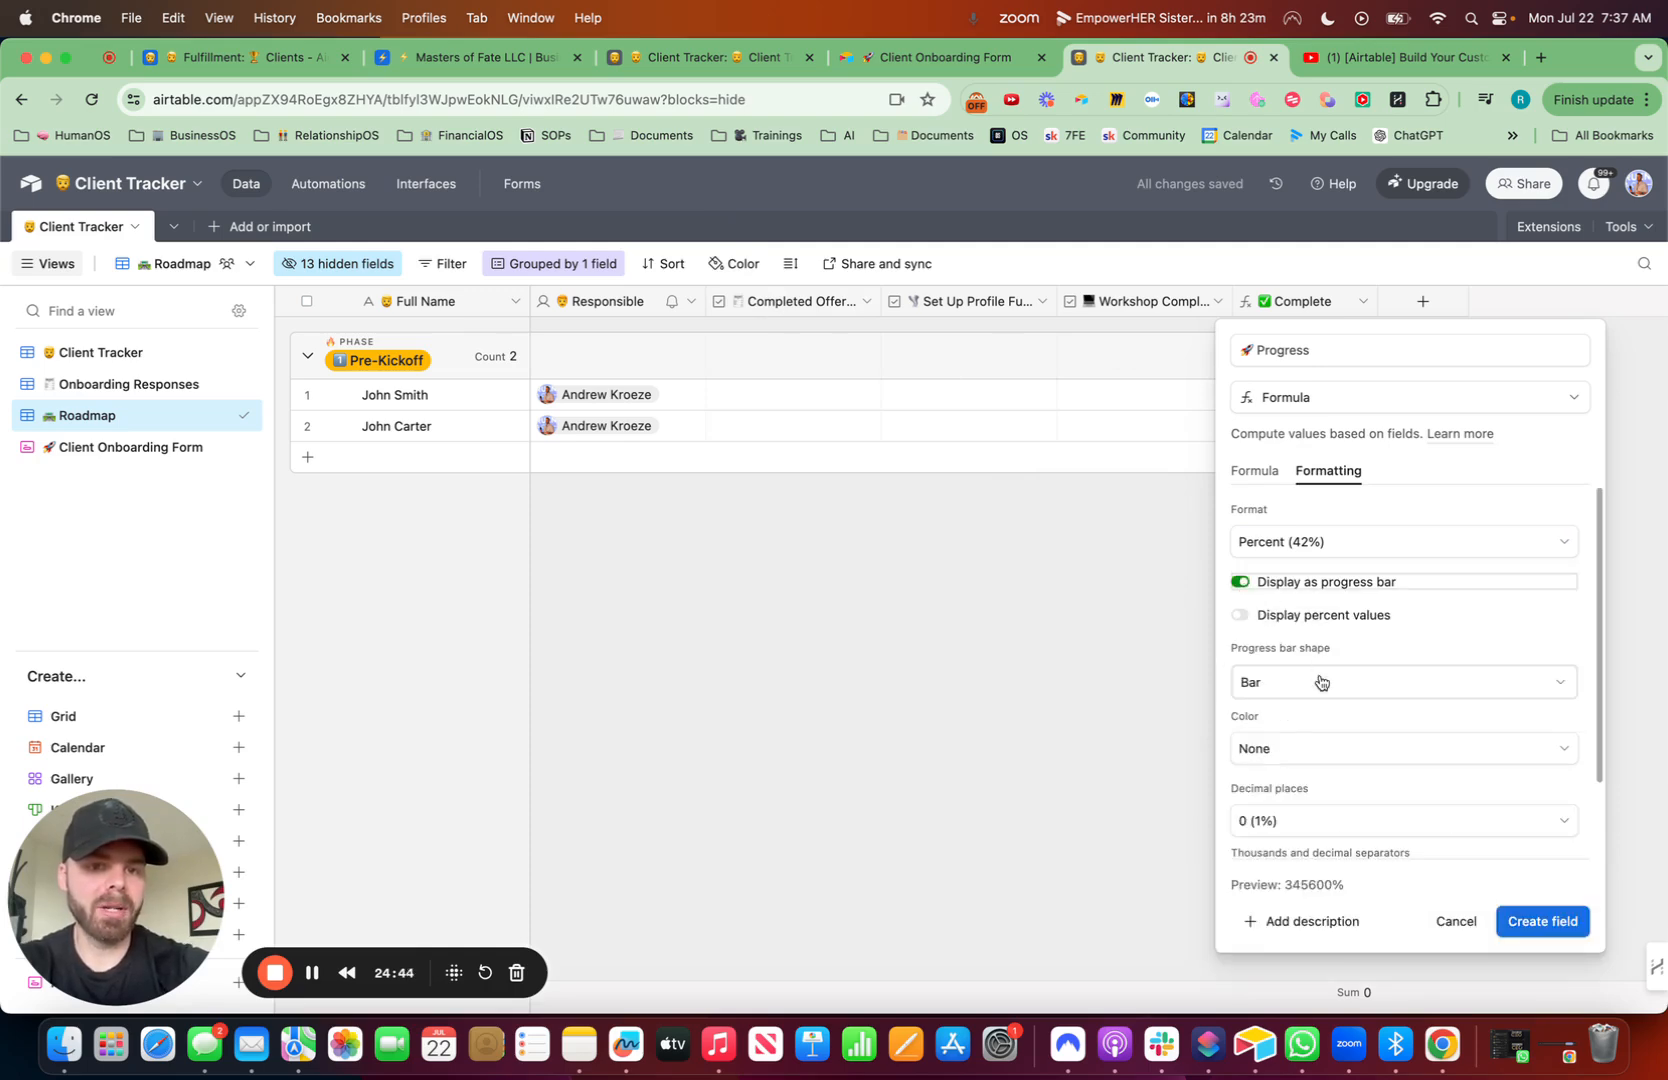
click(1240, 616)
click(1300, 682)
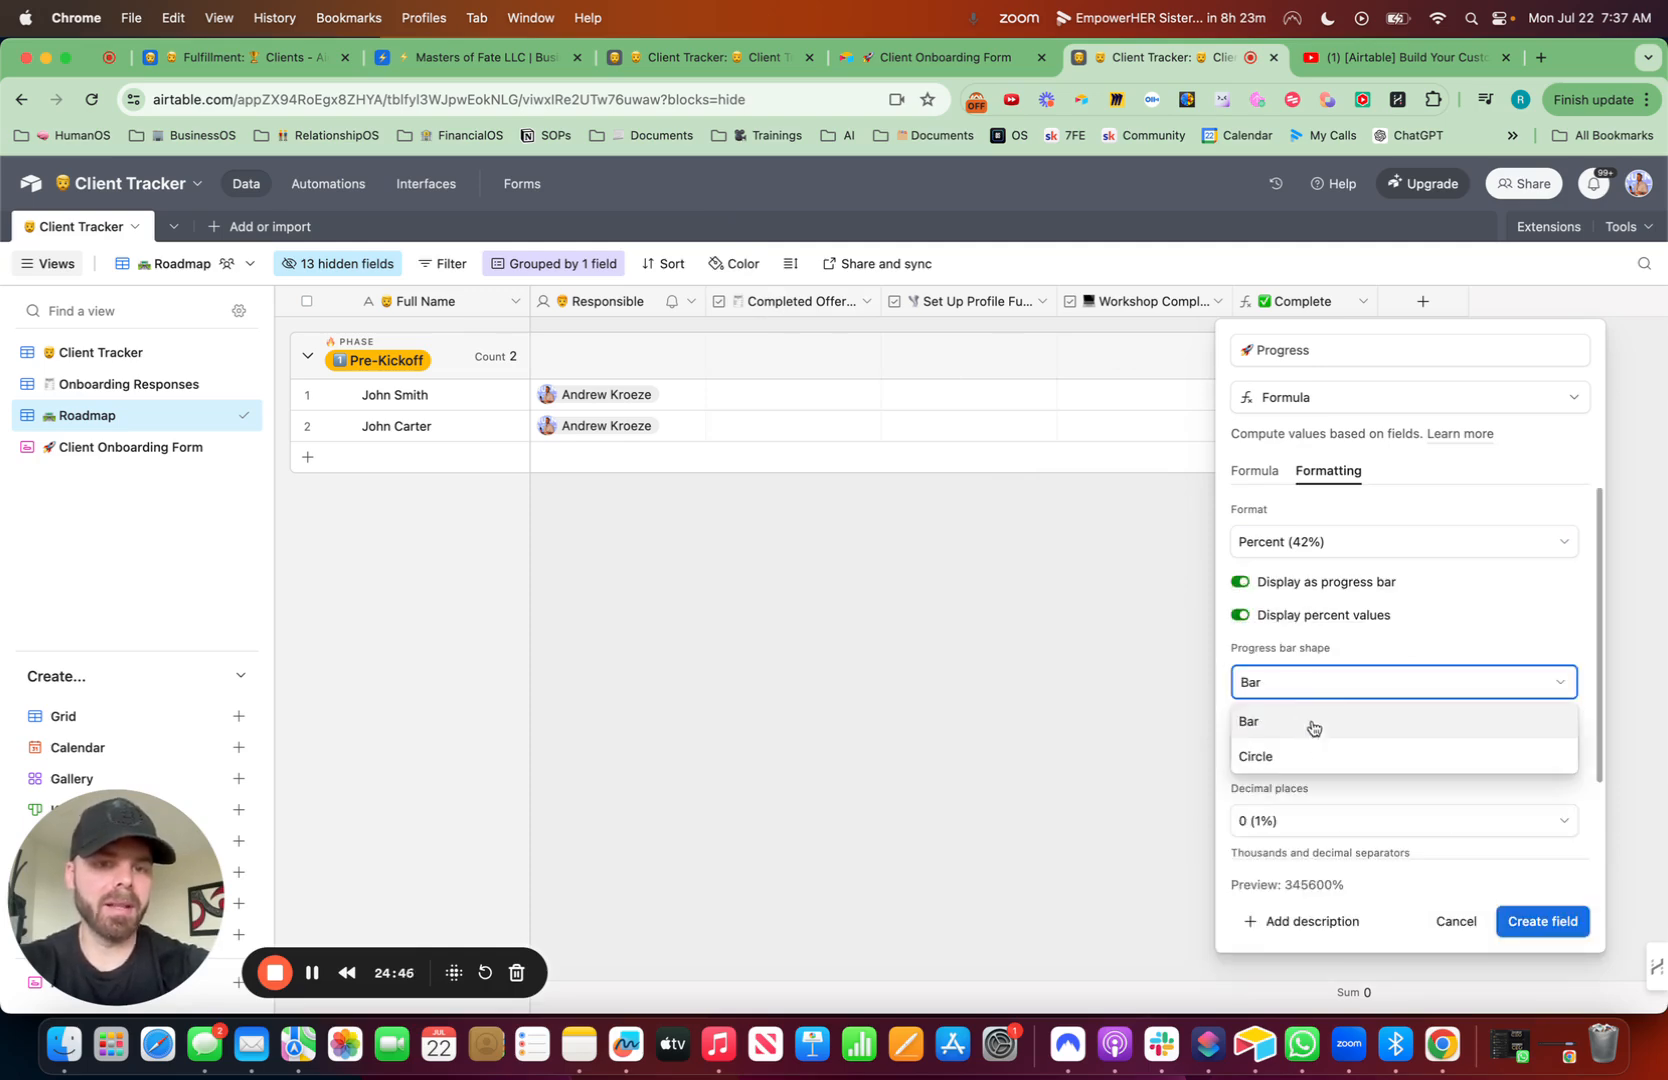
click(1555, 497)
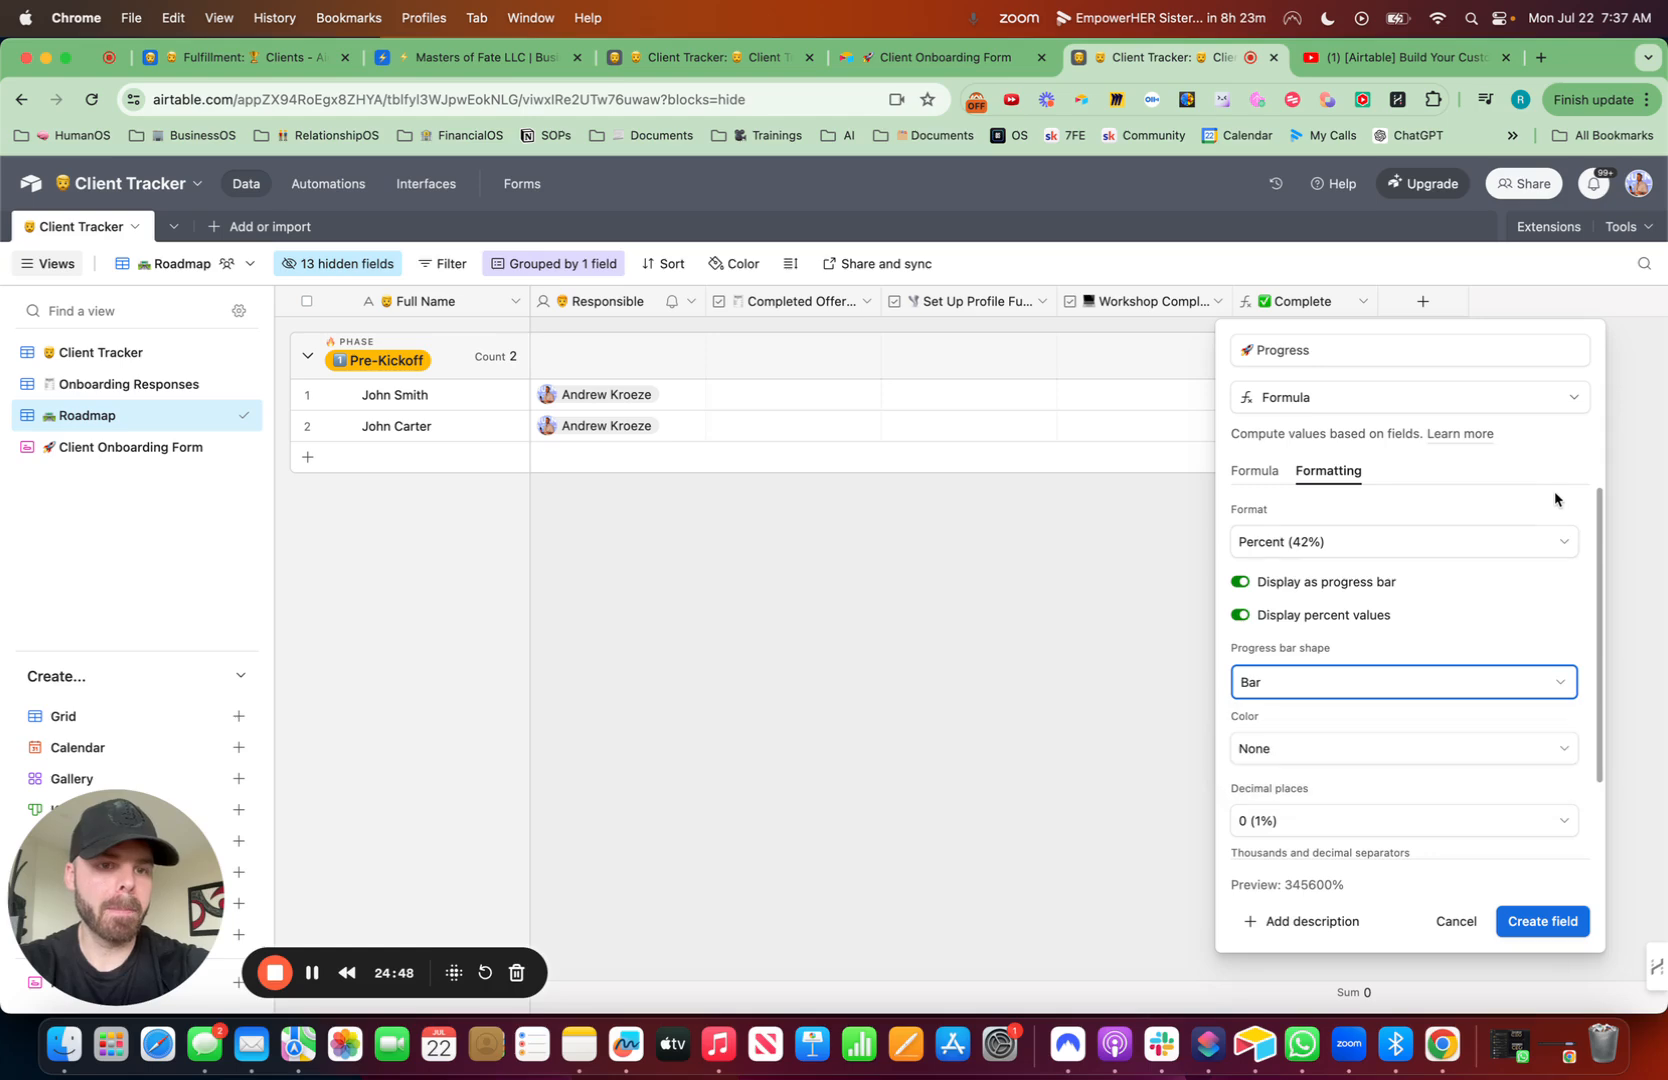
- Add a red progress bar colour condition for Progress less than 50
click(1393, 750)
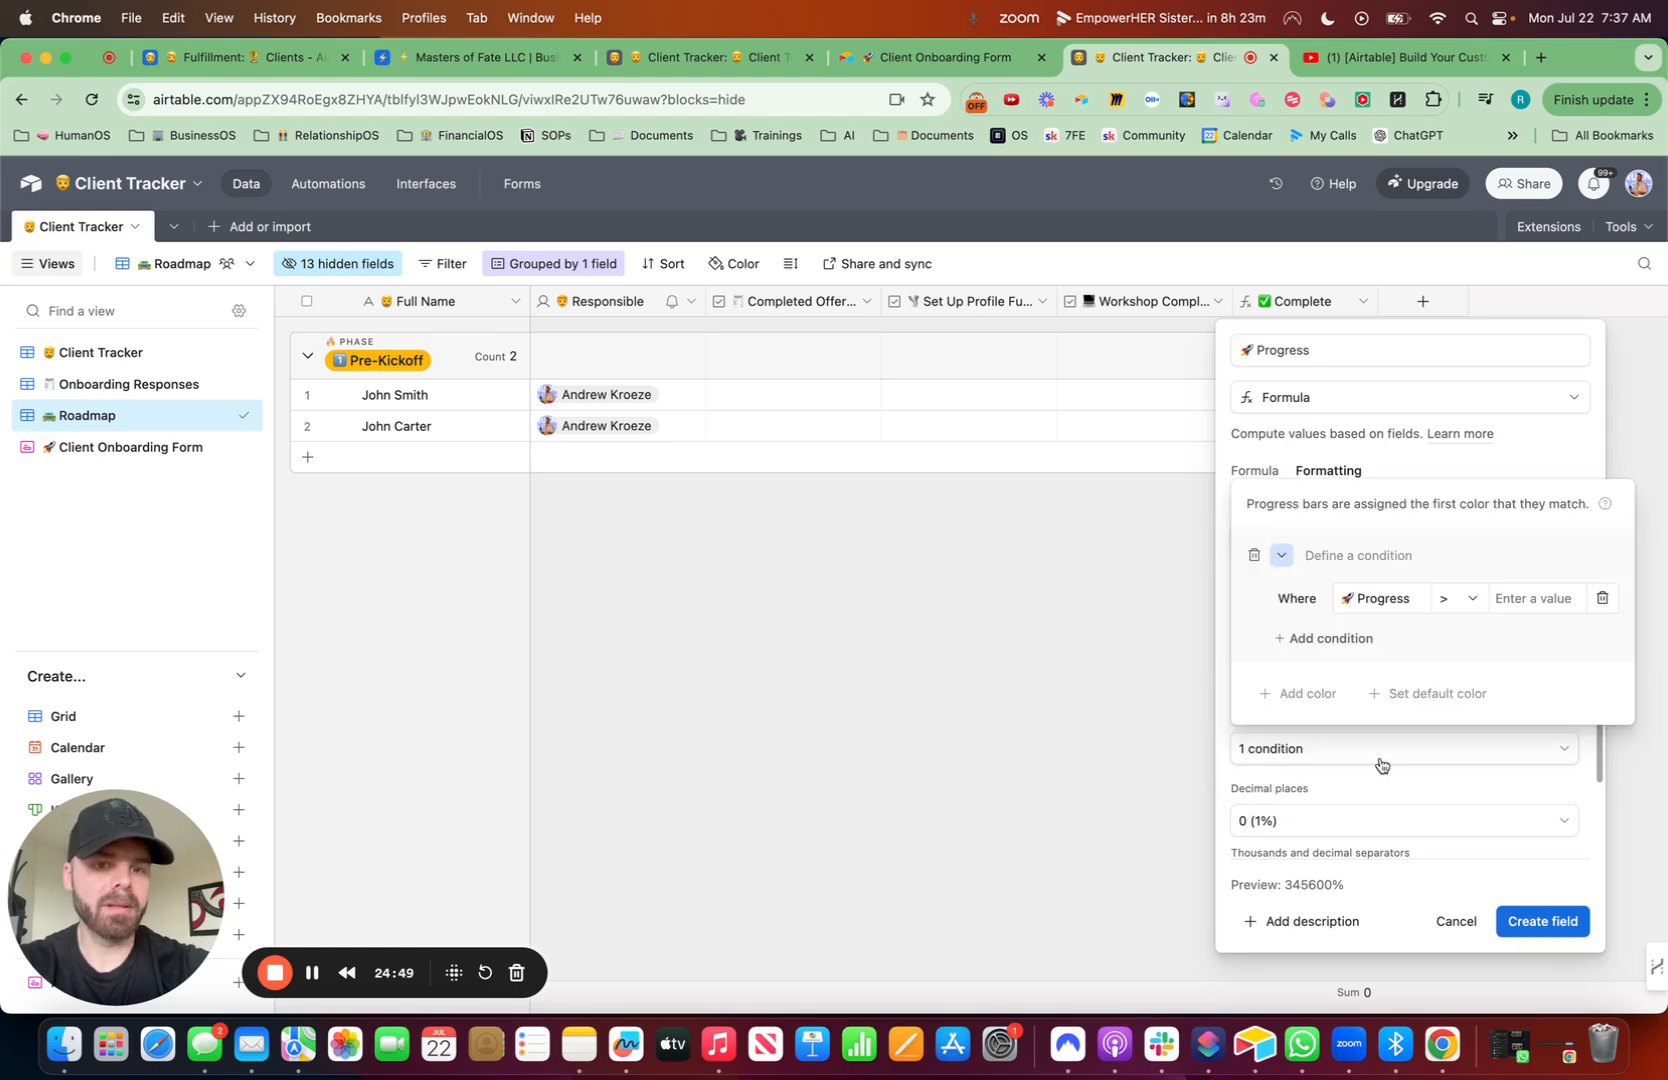
click(1288, 560)
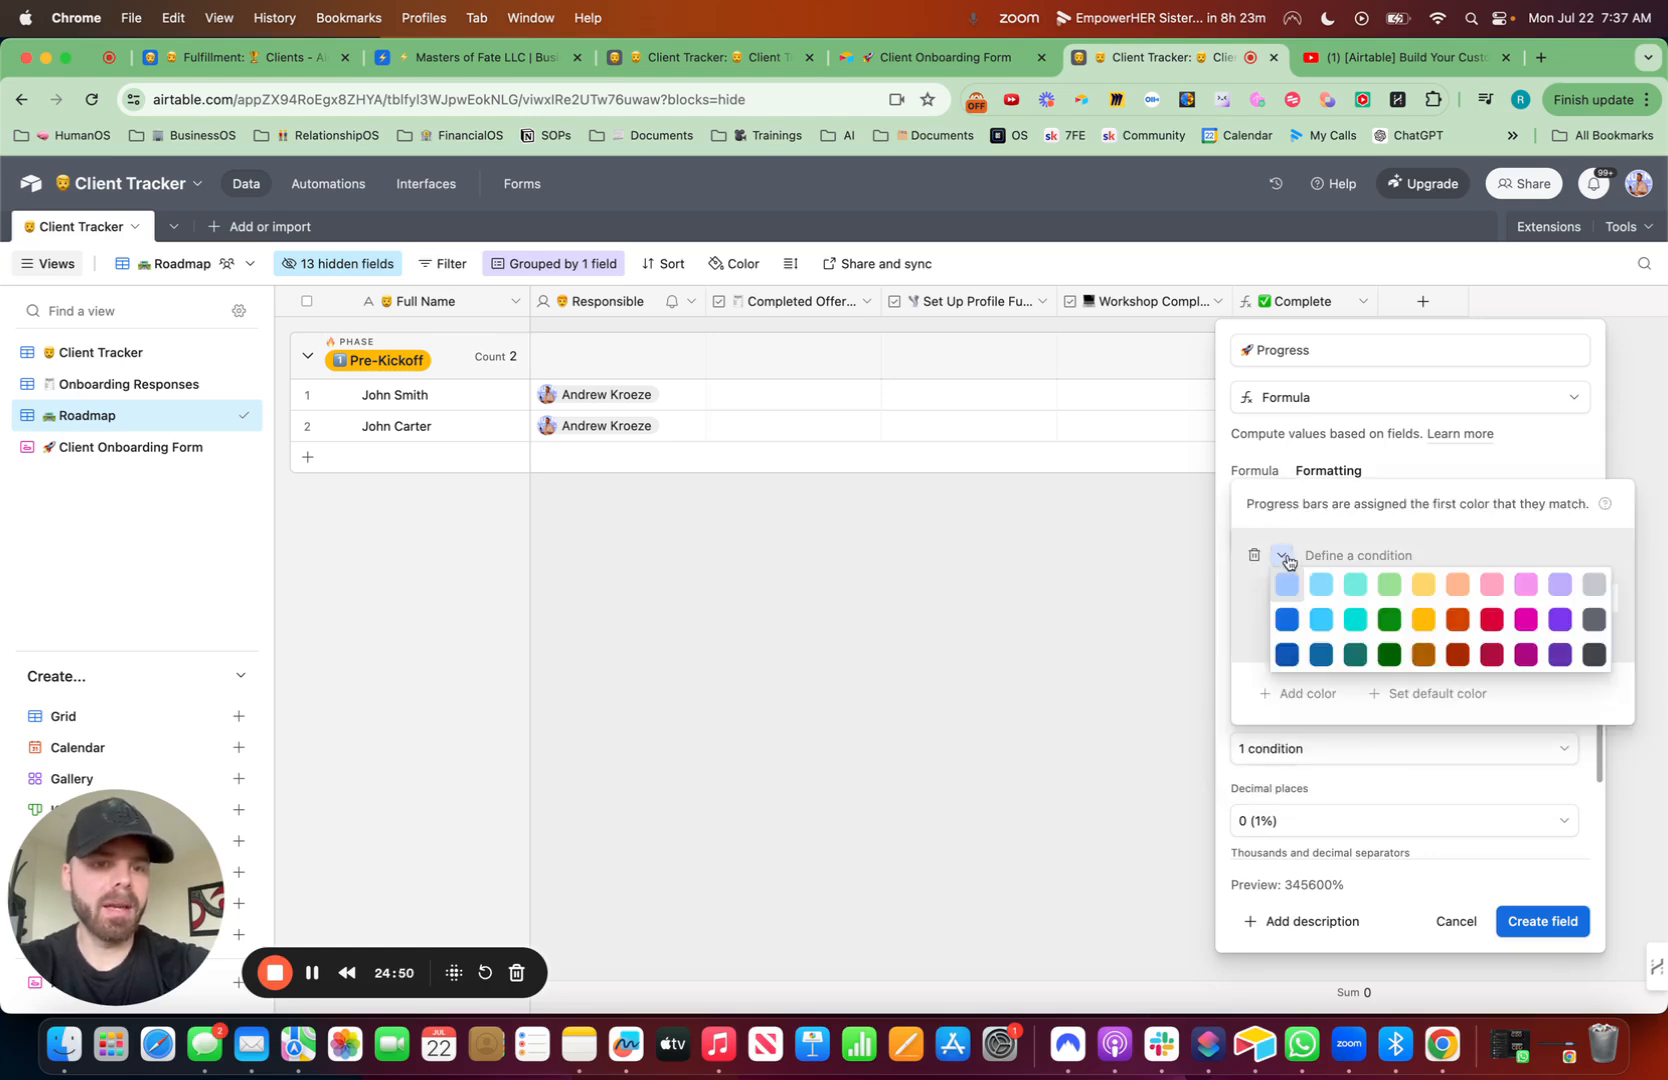
click(1490, 622)
click(1357, 838)
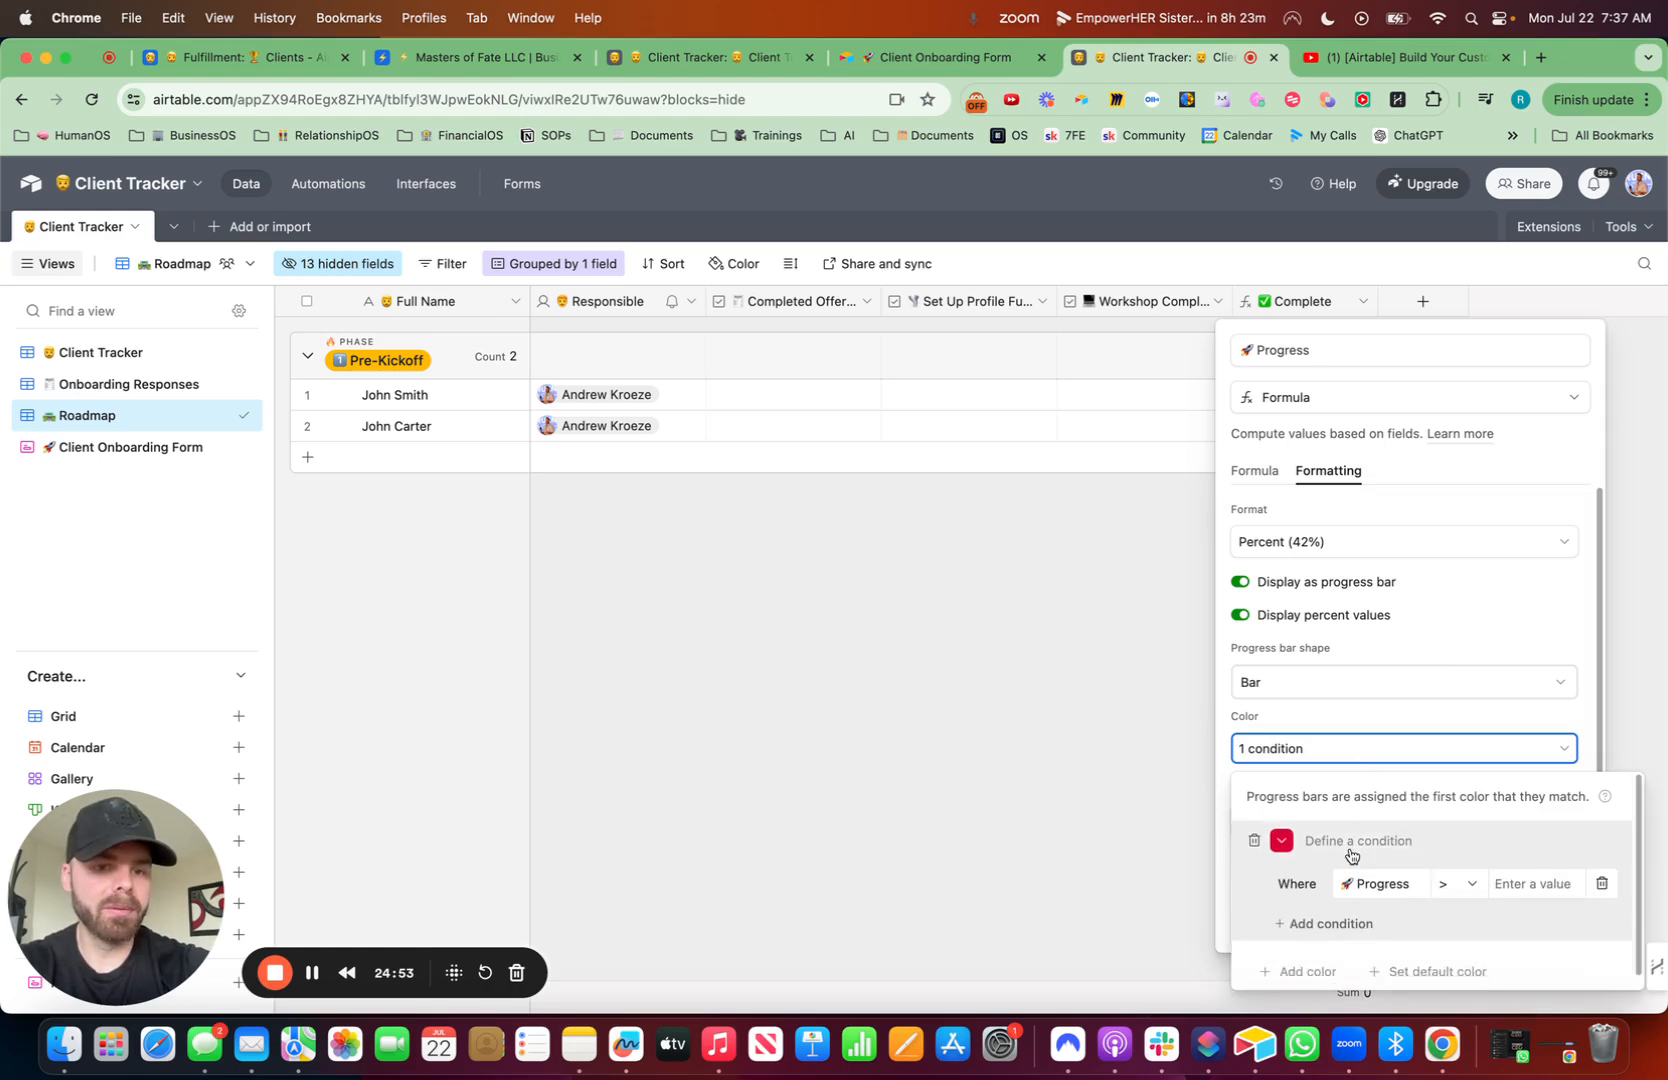
click(1470, 891)
click(1467, 770)
click(1544, 893)
text(50)
scroll(1375, 856, down, 1)
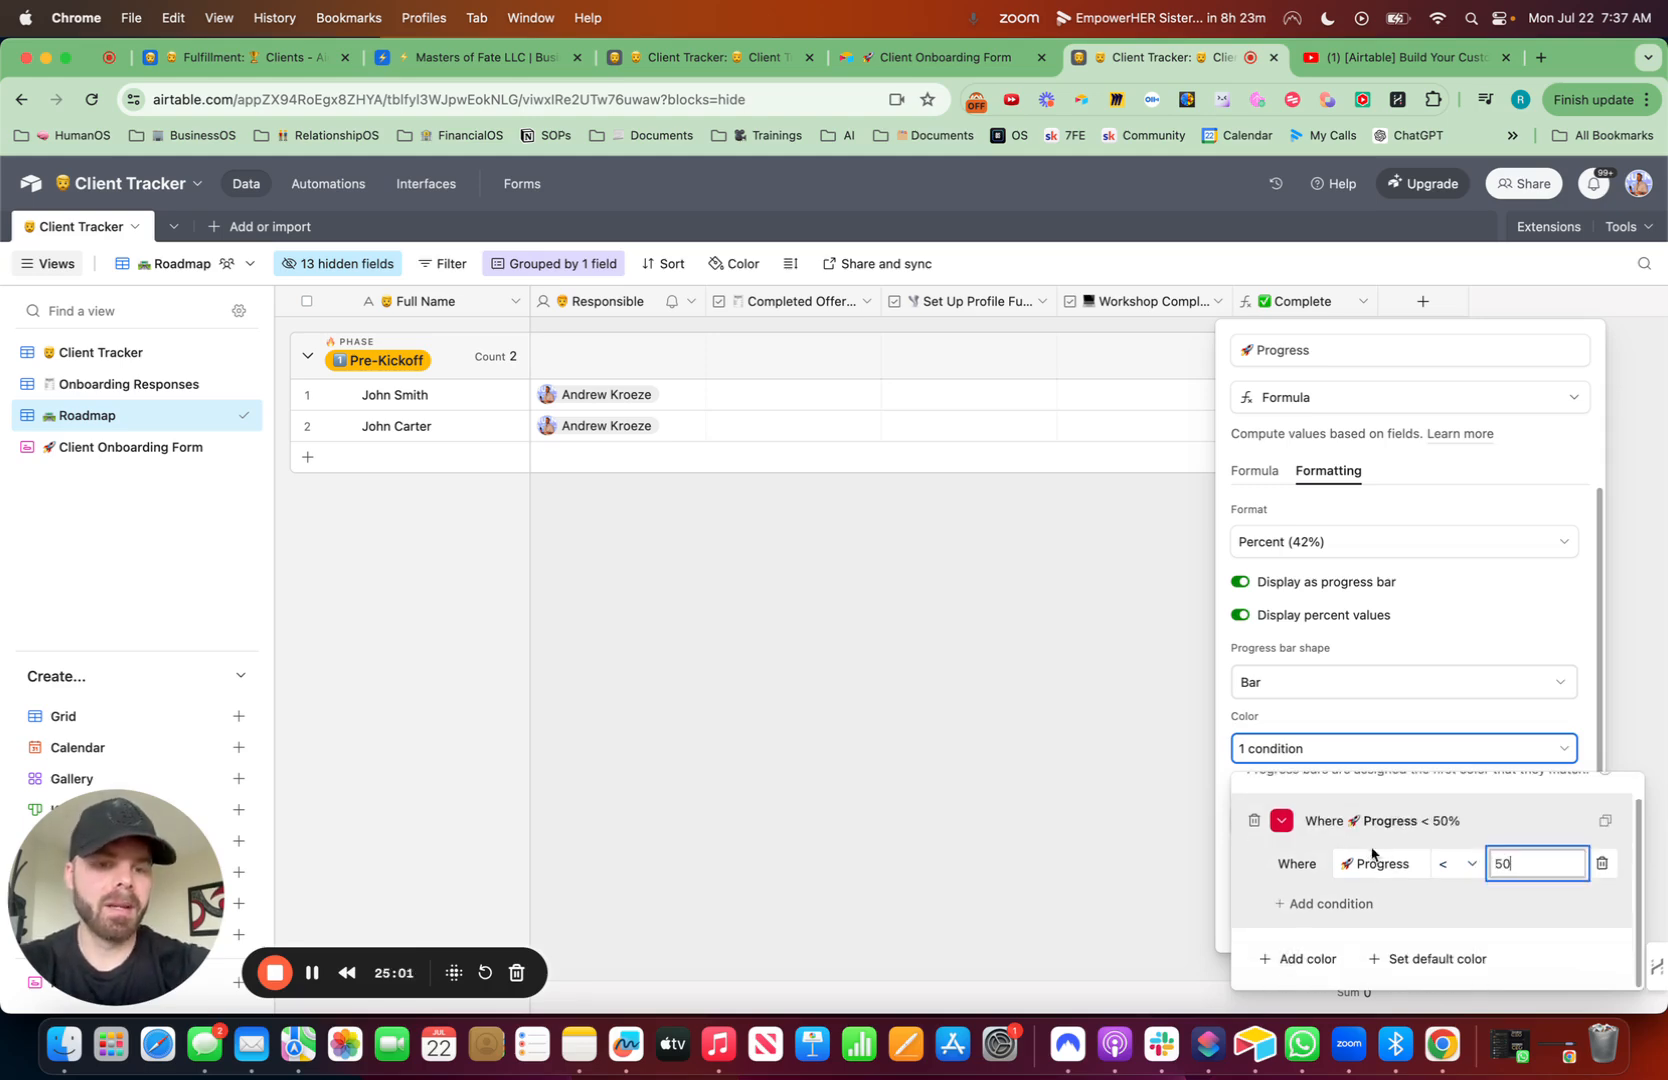
- Add a green colour condition for Progress greater than 50 and create the field
click(1310, 906)
click(1280, 861)
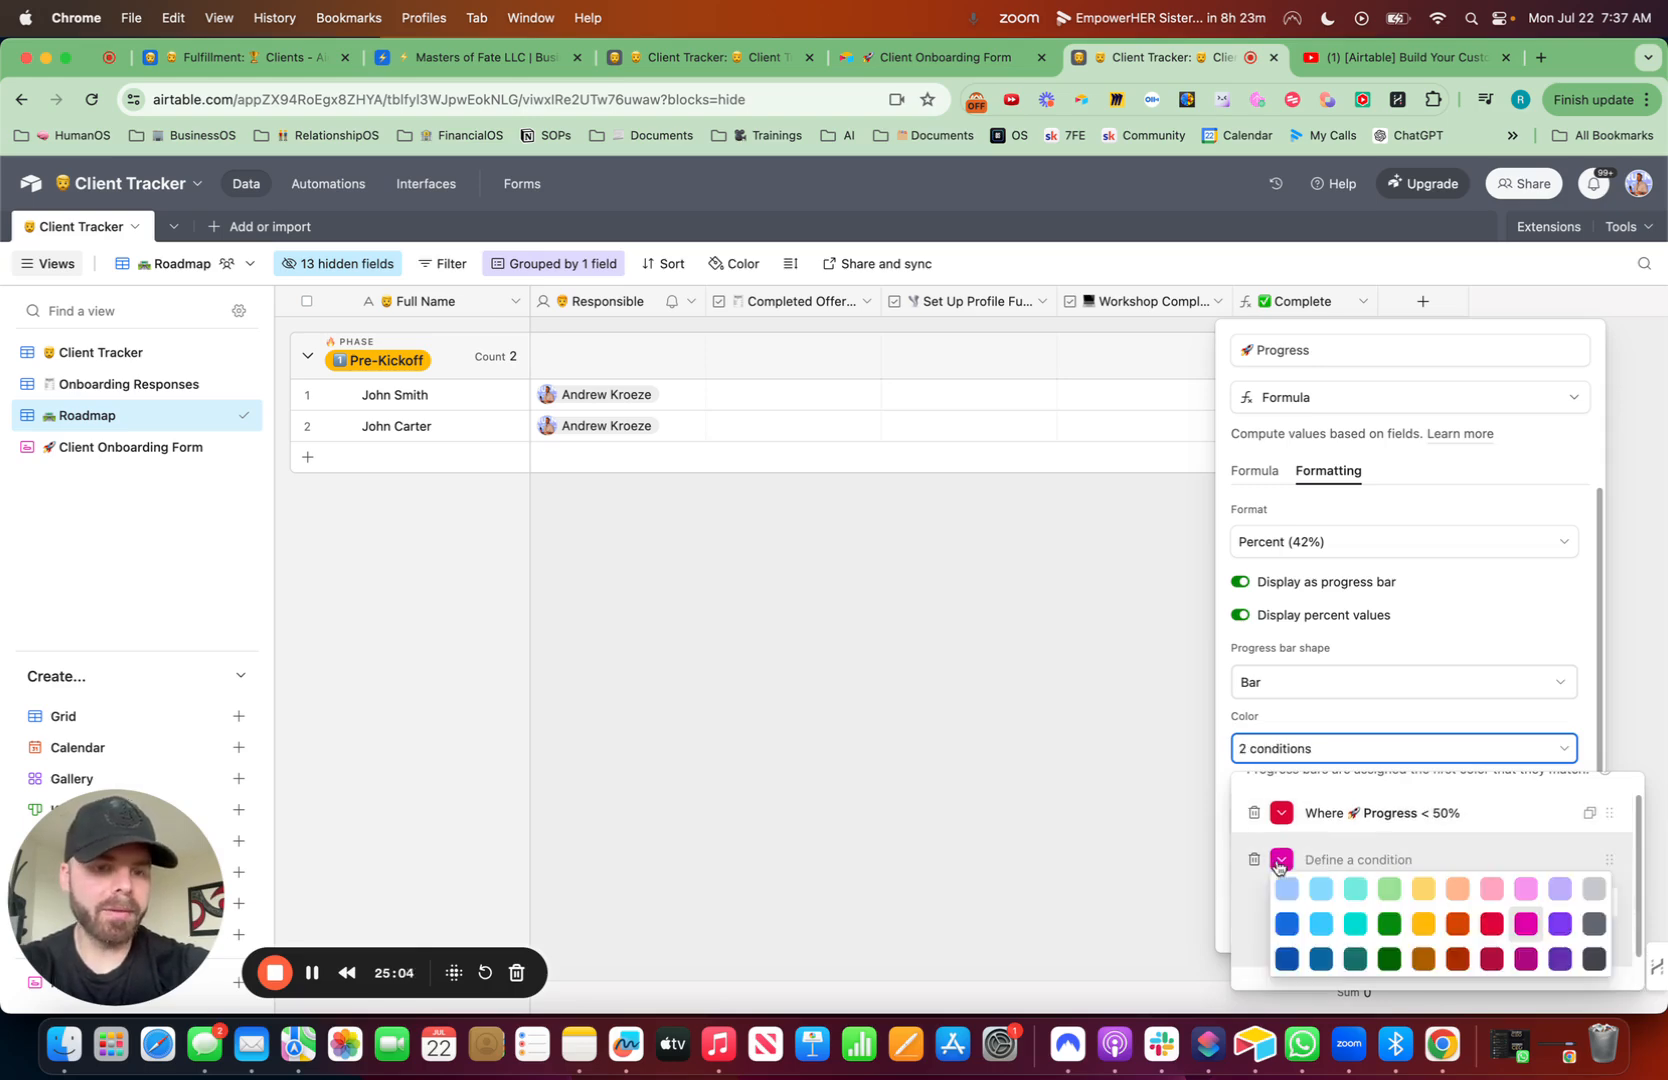
click(1389, 923)
click(1411, 884)
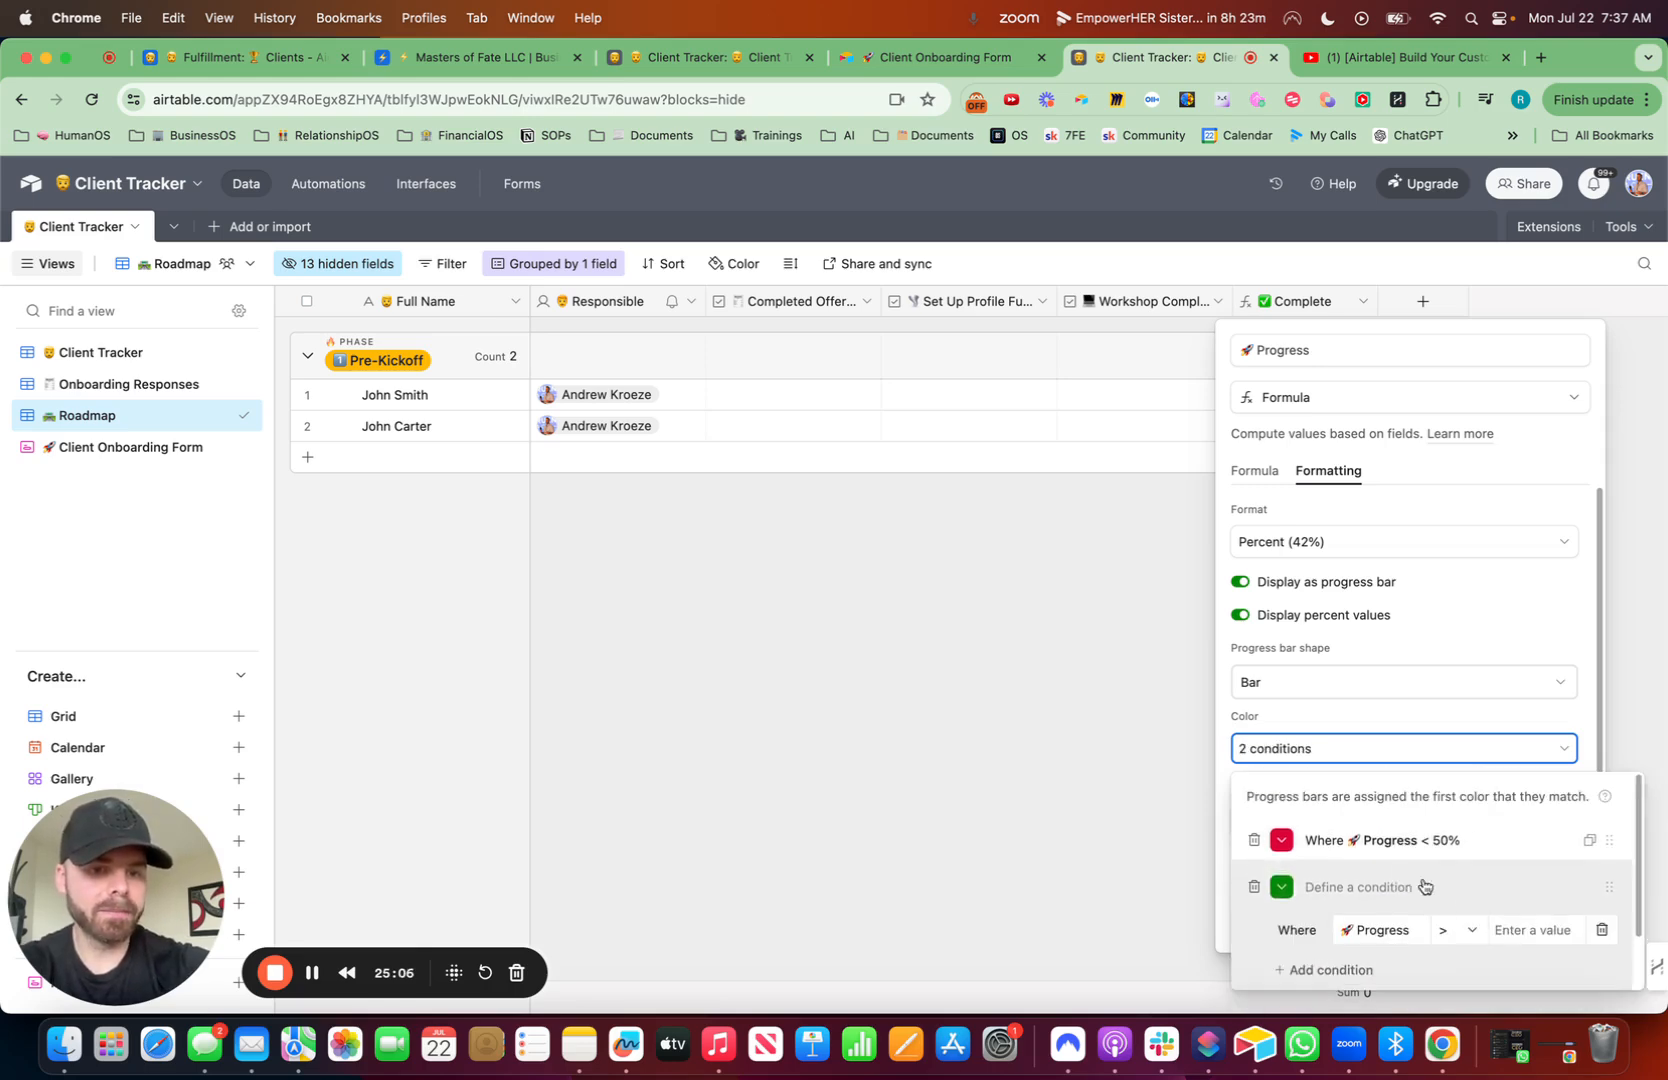
click(1466, 930)
click(1532, 932)
click(1532, 932)
text(50)
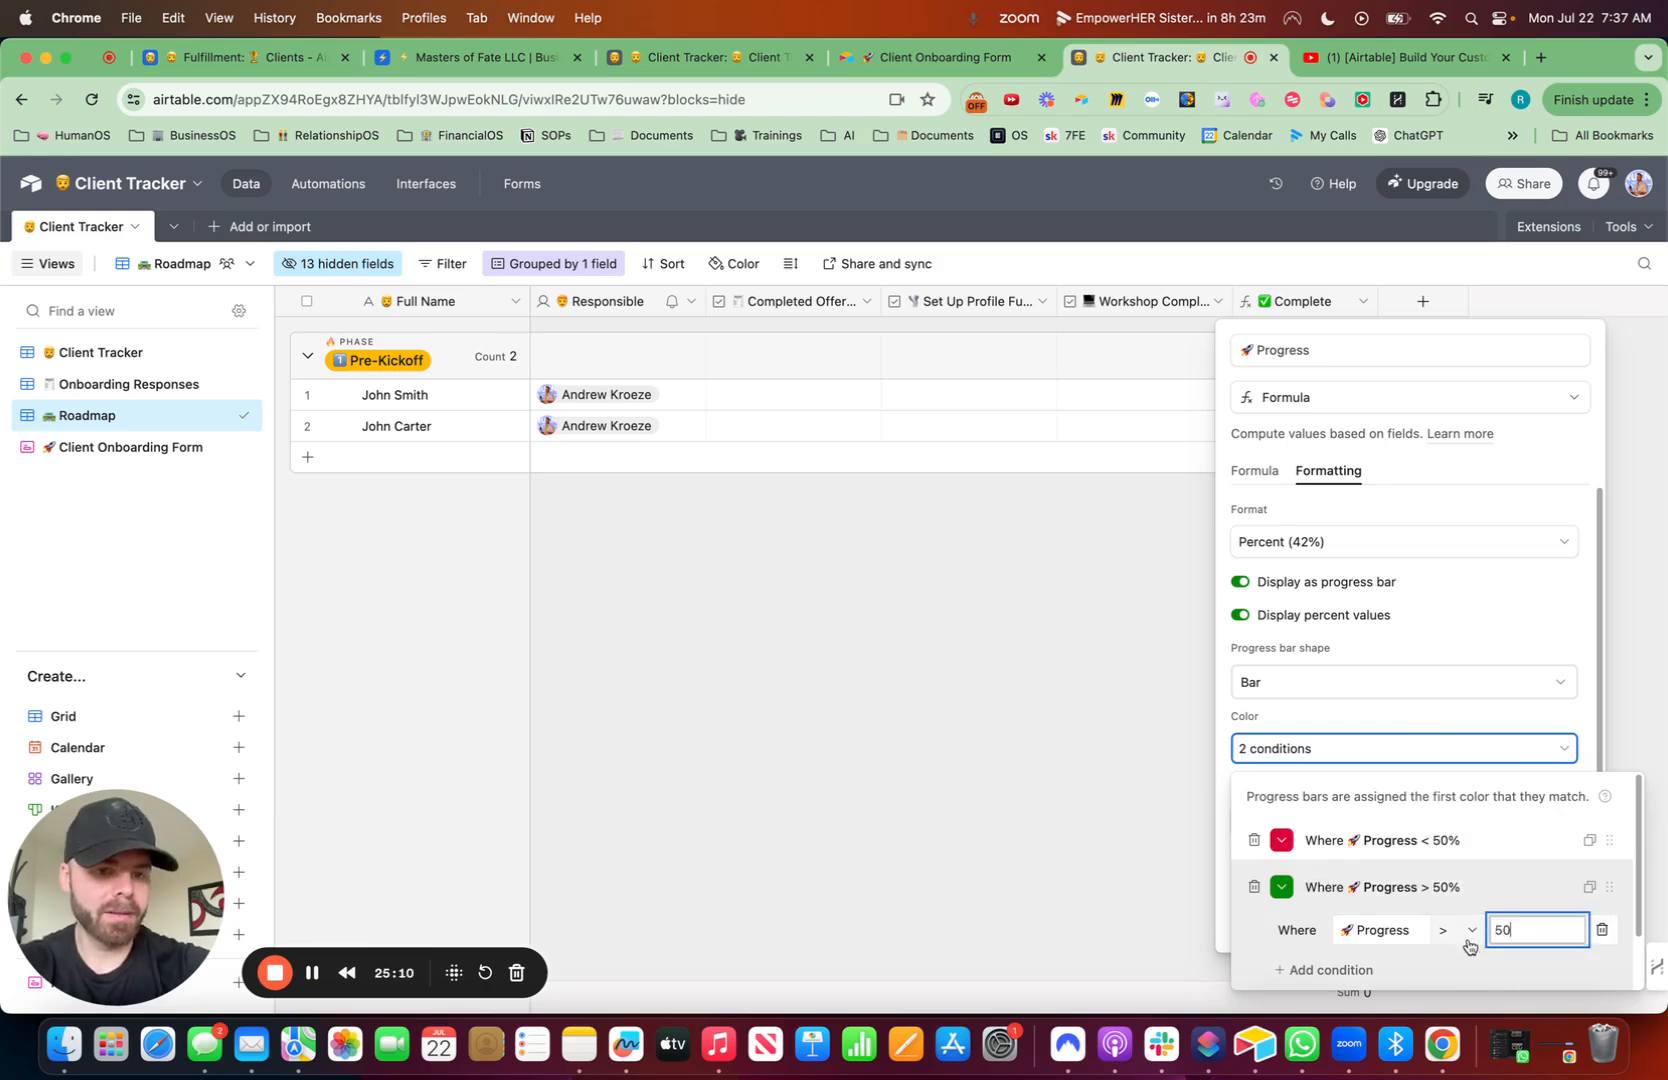
scroll(1459, 848, down, 2)
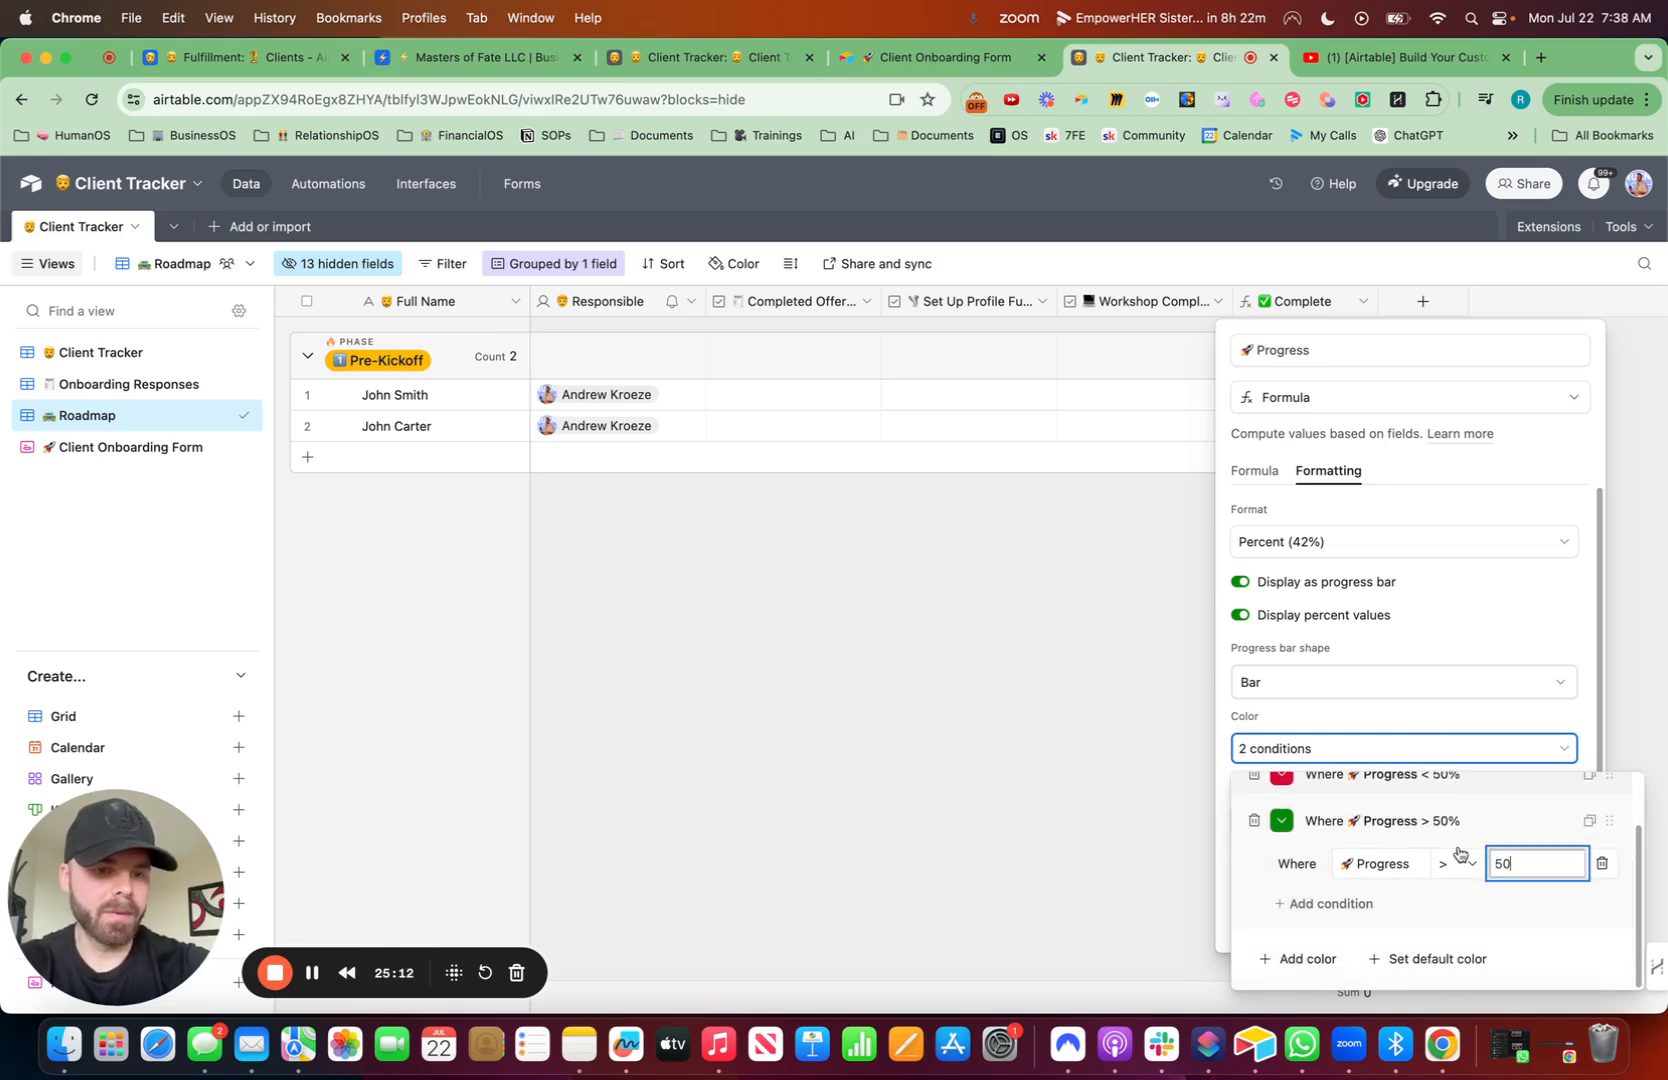
scroll(1442, 644, down, 2)
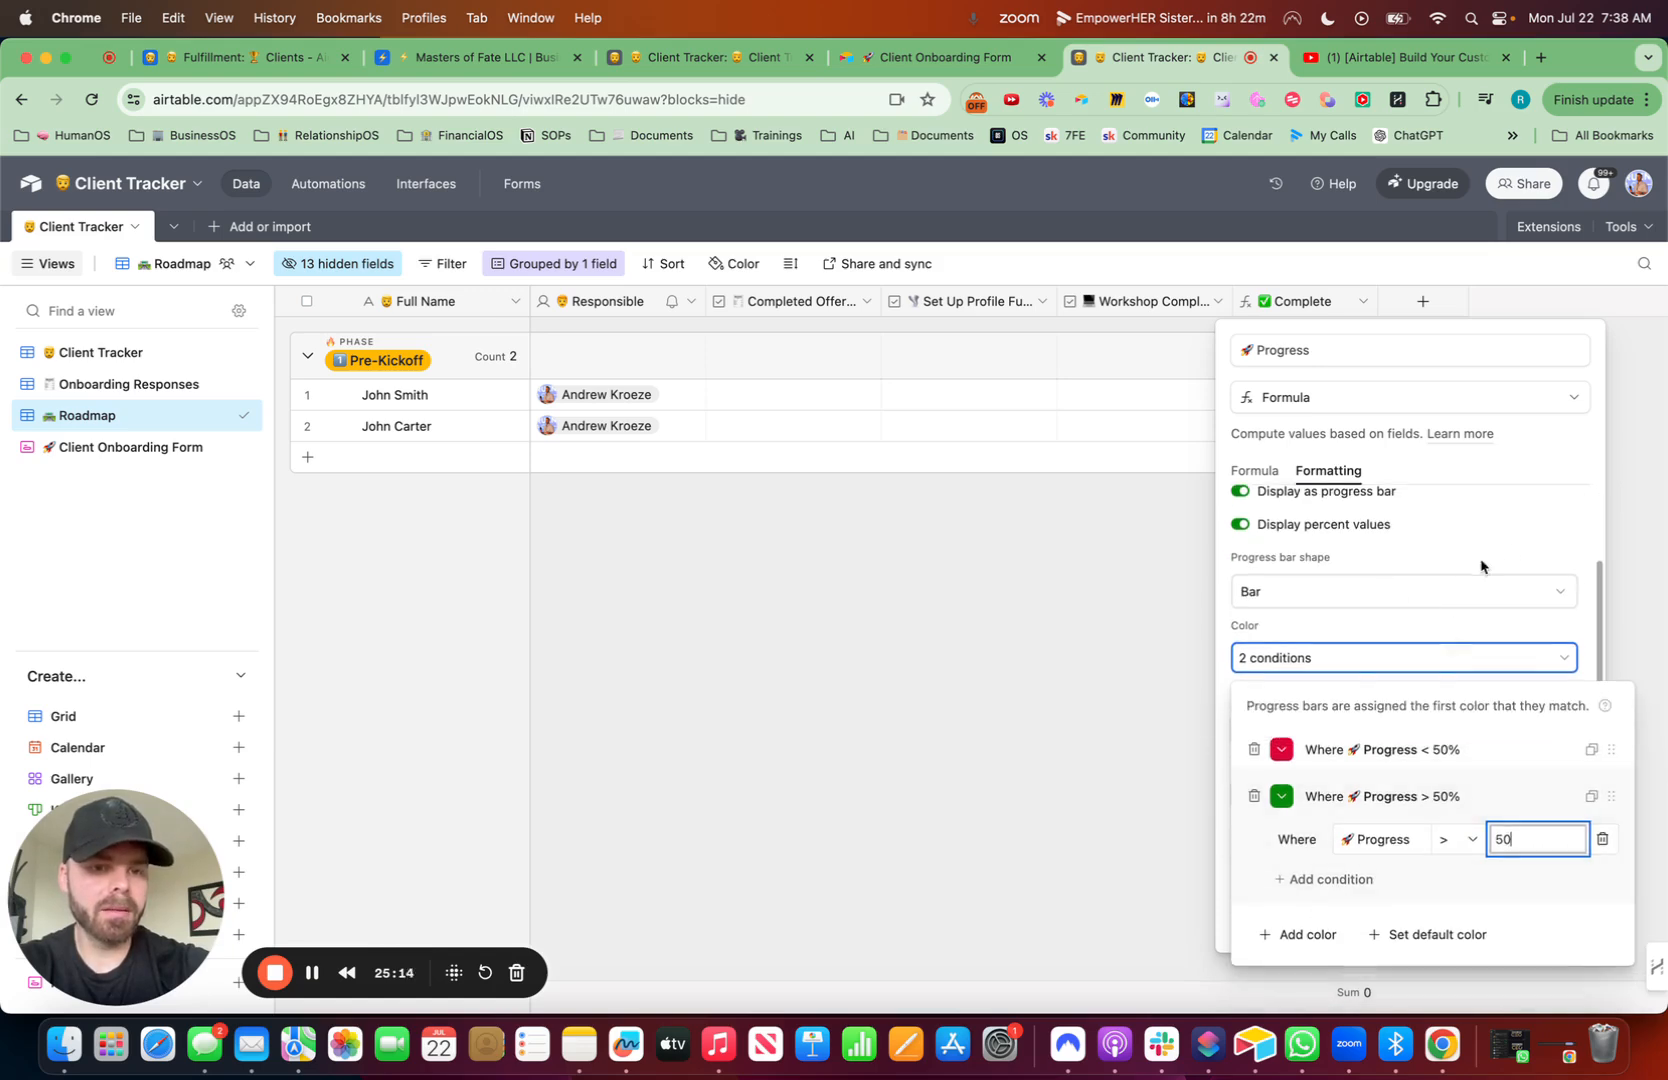
click(1552, 450)
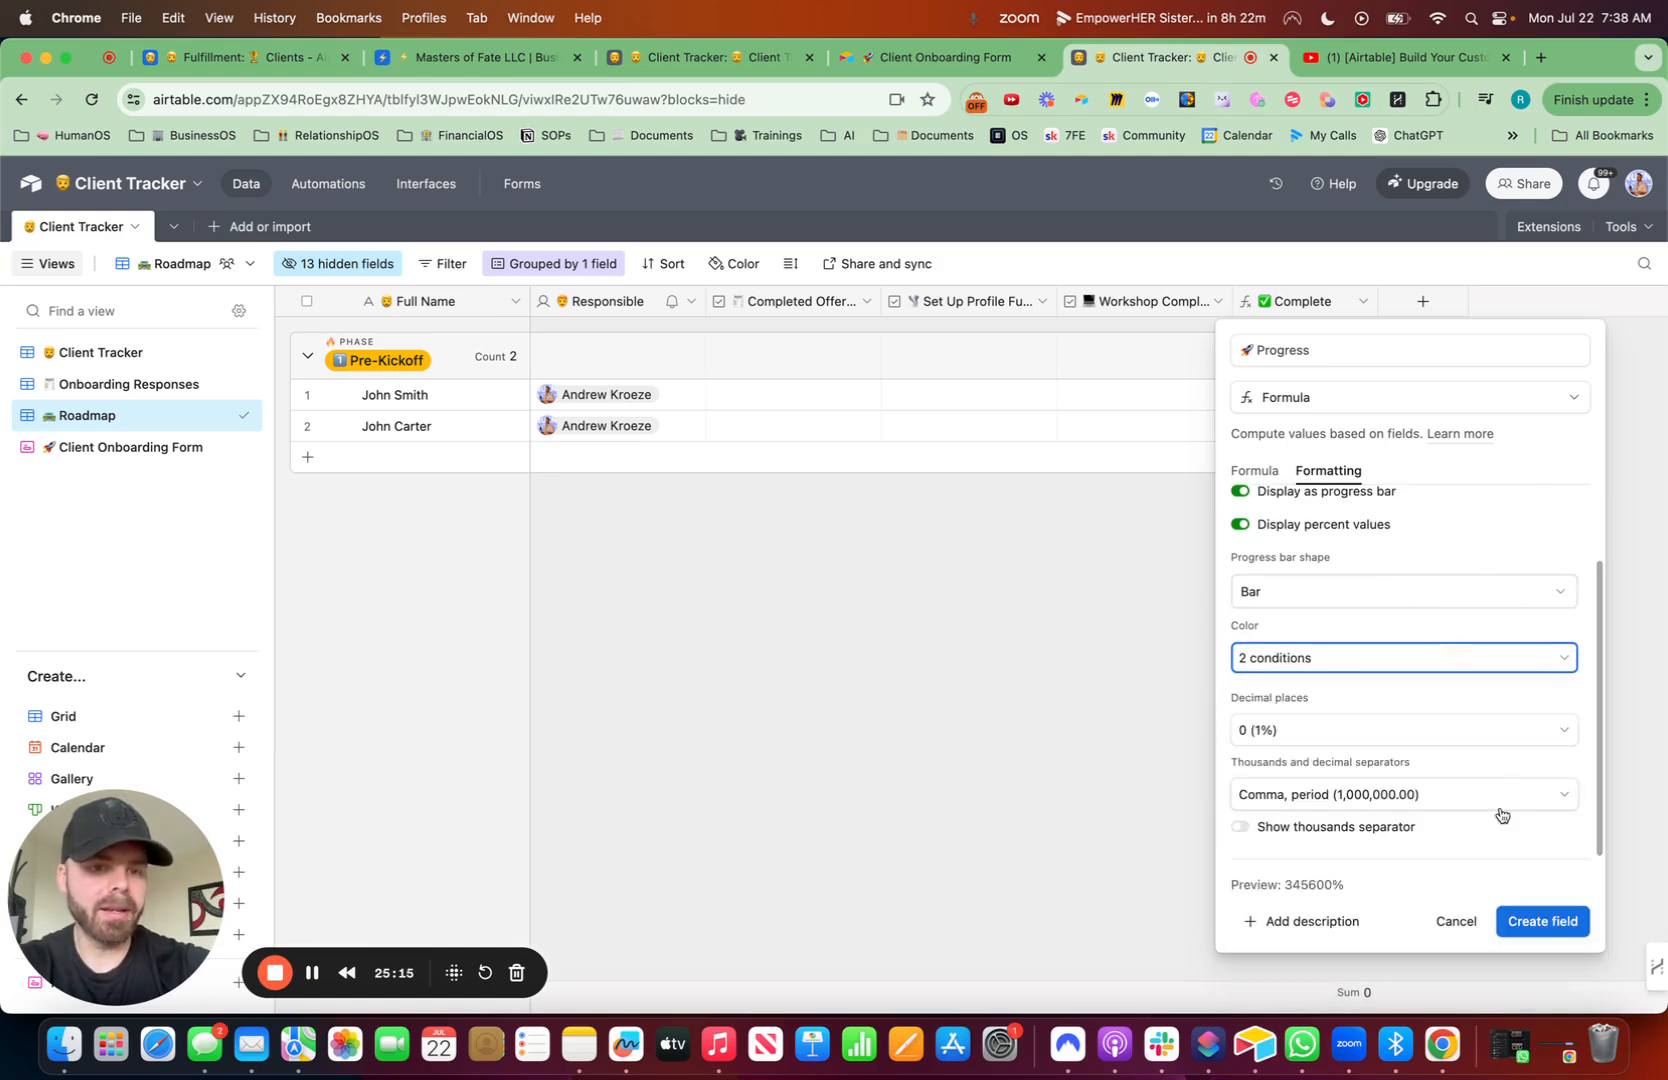
click(1545, 920)
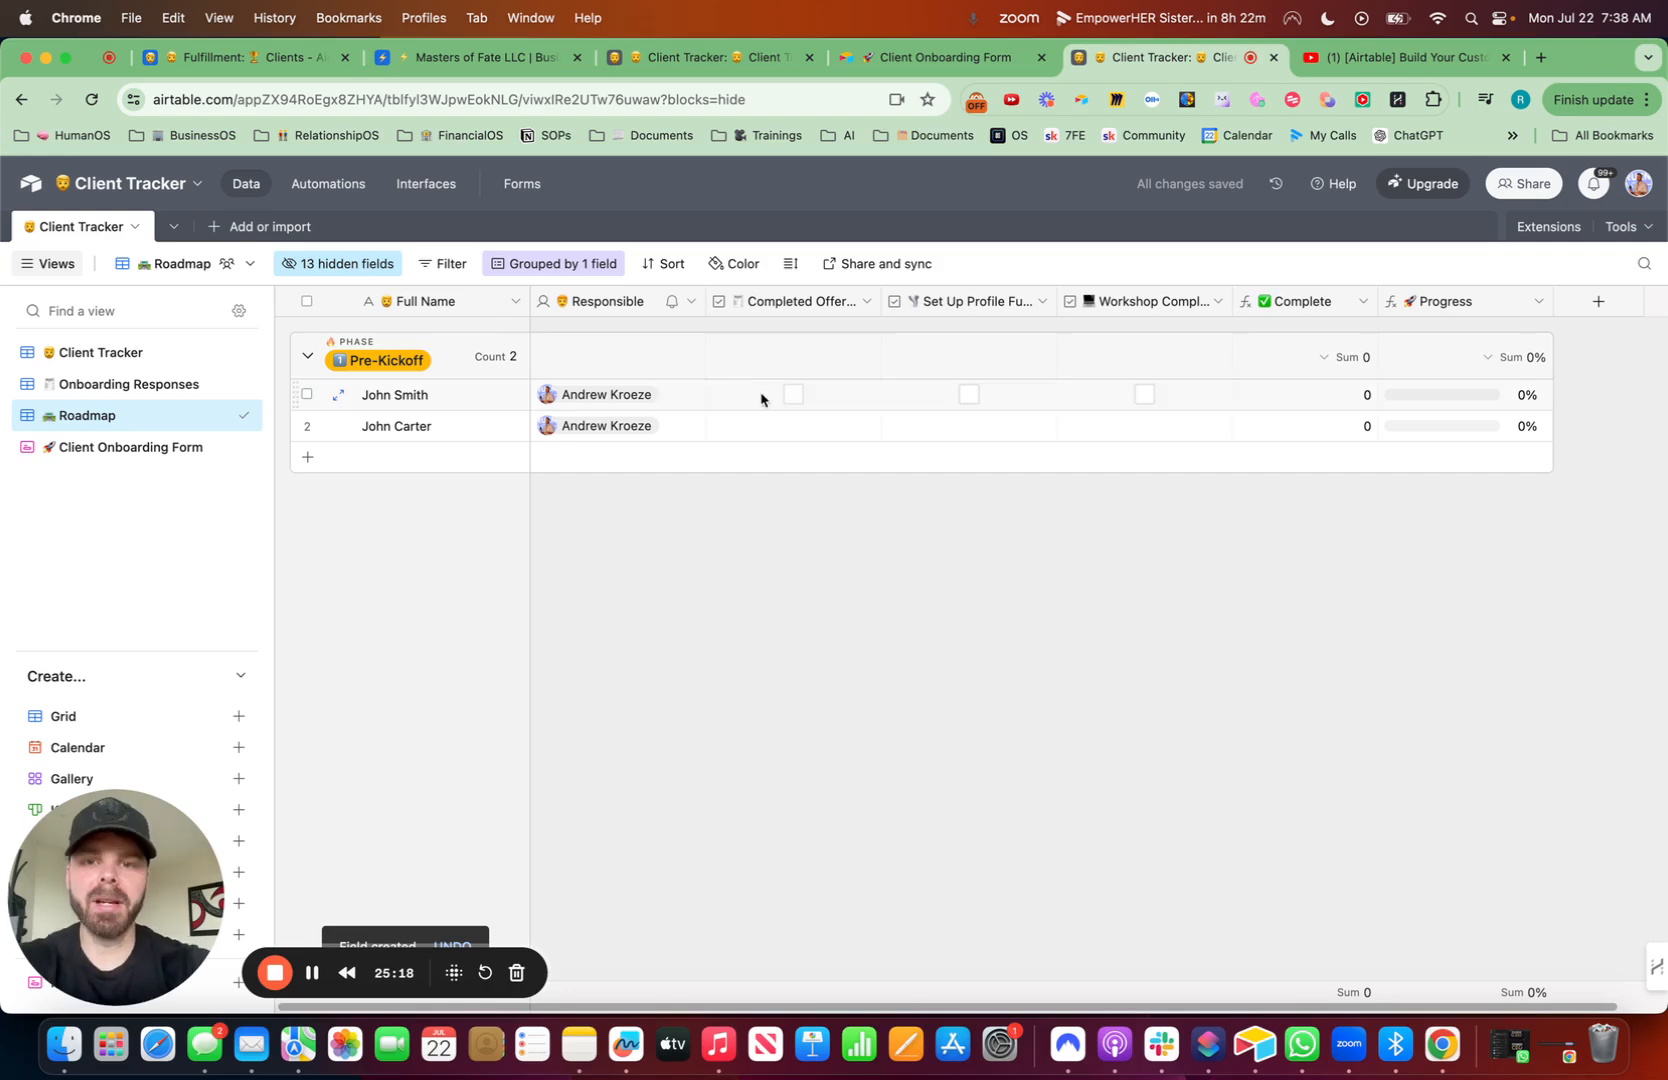
click(794, 396)
click(968, 397)
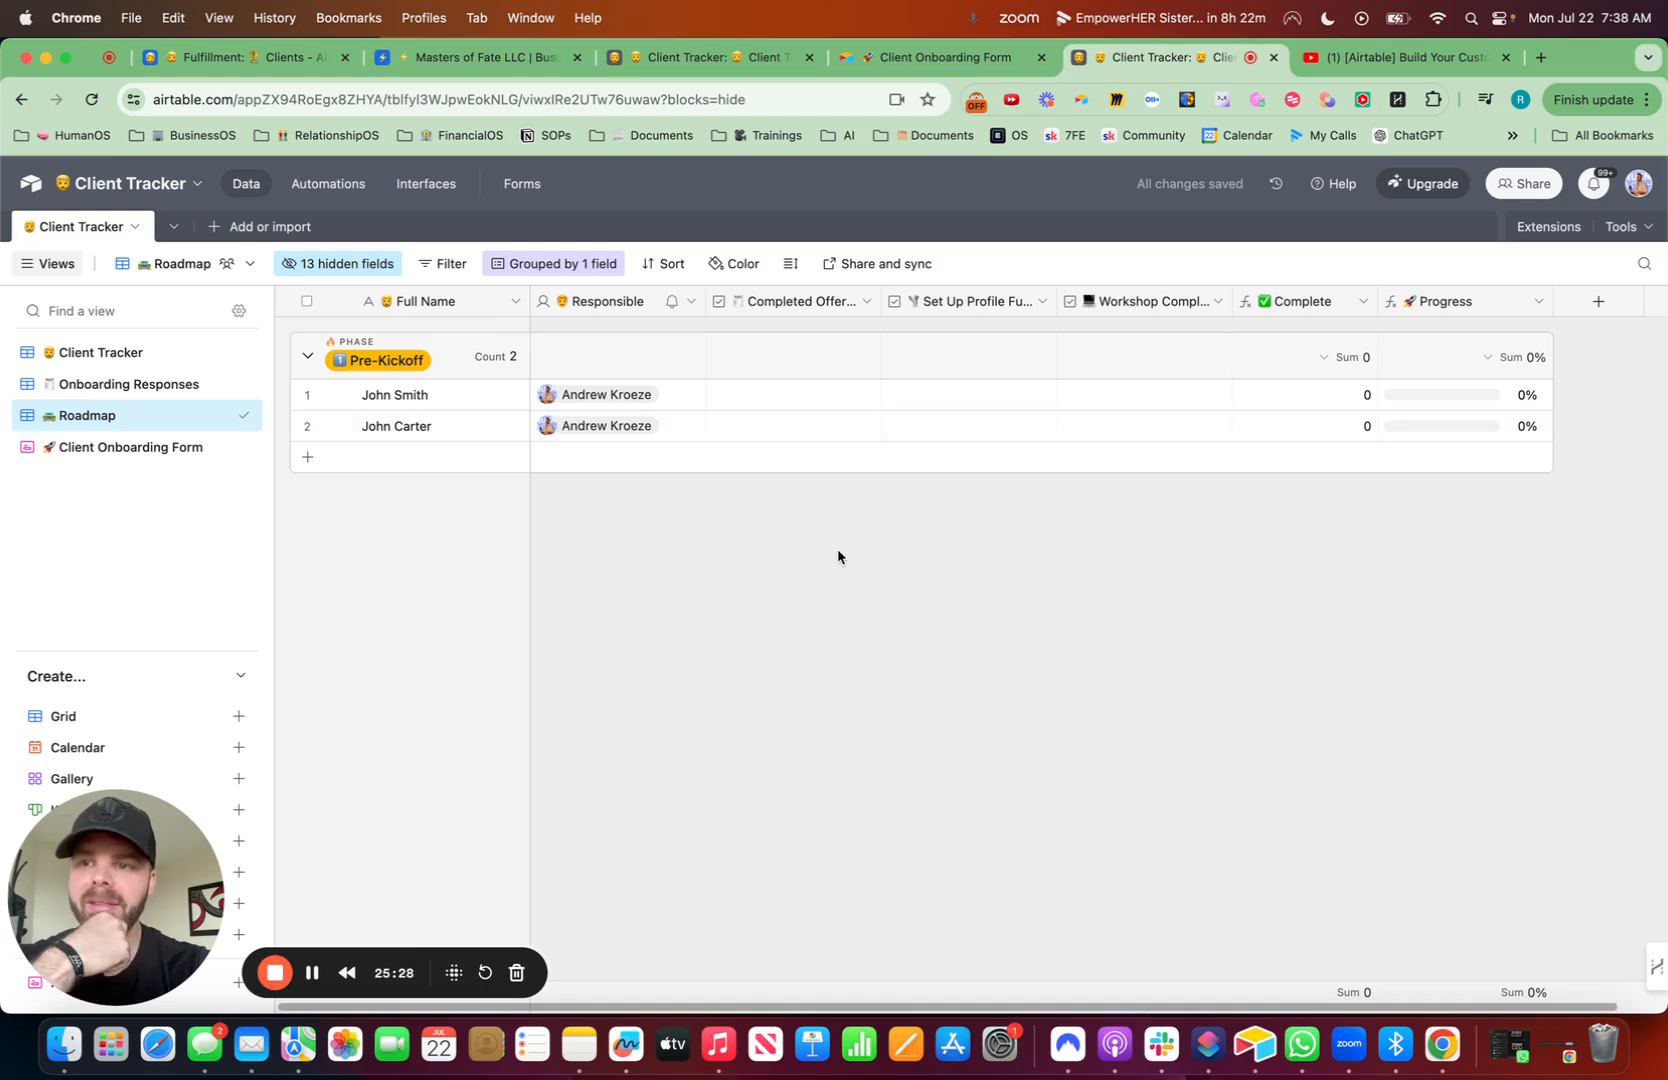
- Duplicate the Onboarding Responses interface page
click(424, 184)
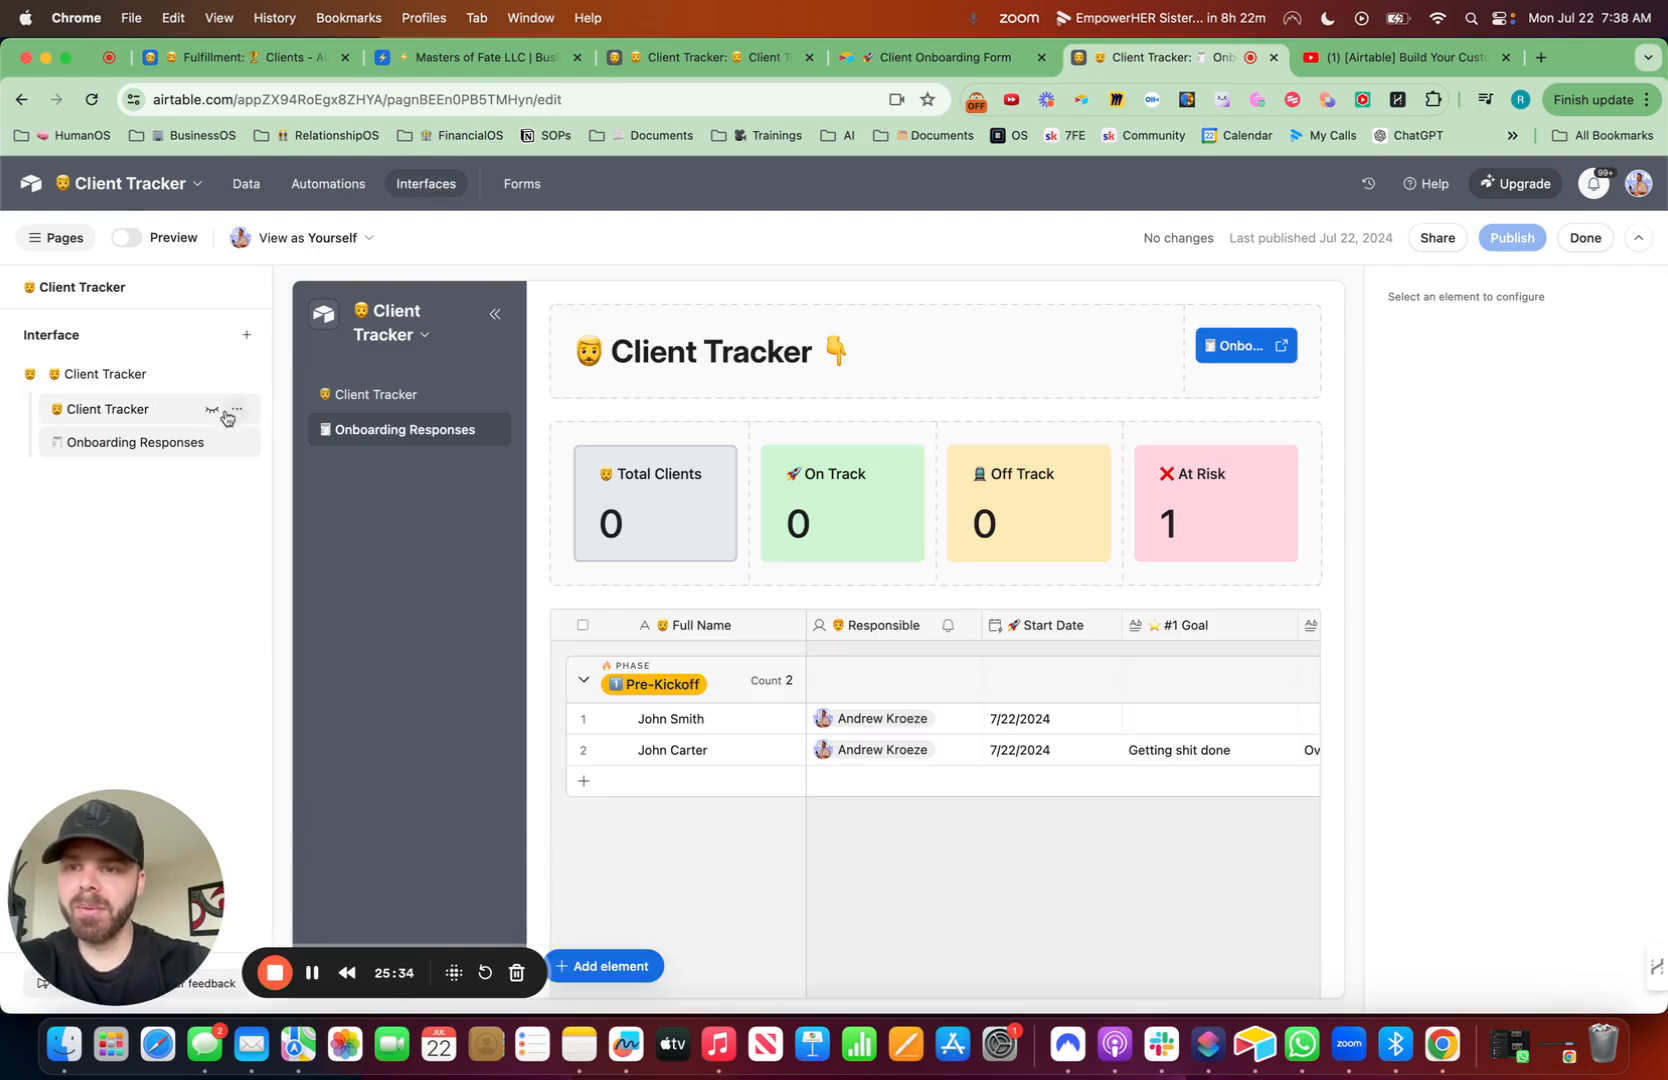
click(240, 444)
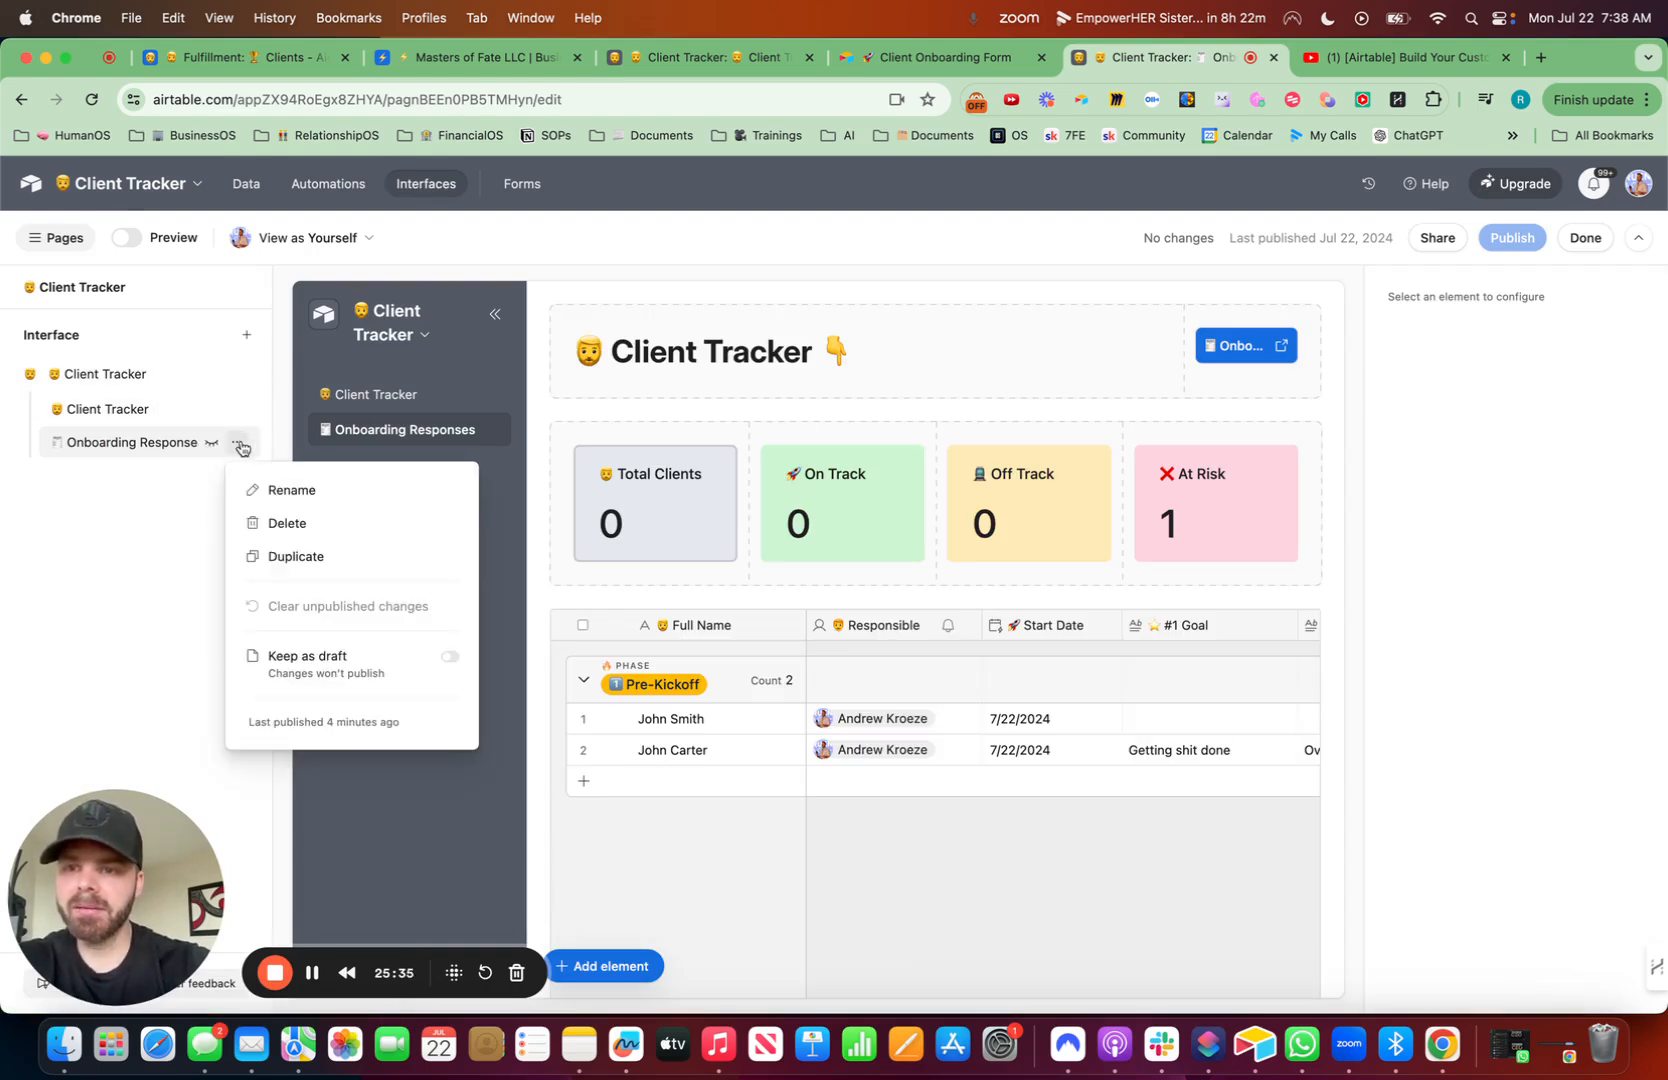
click(315, 561)
click(1019, 665)
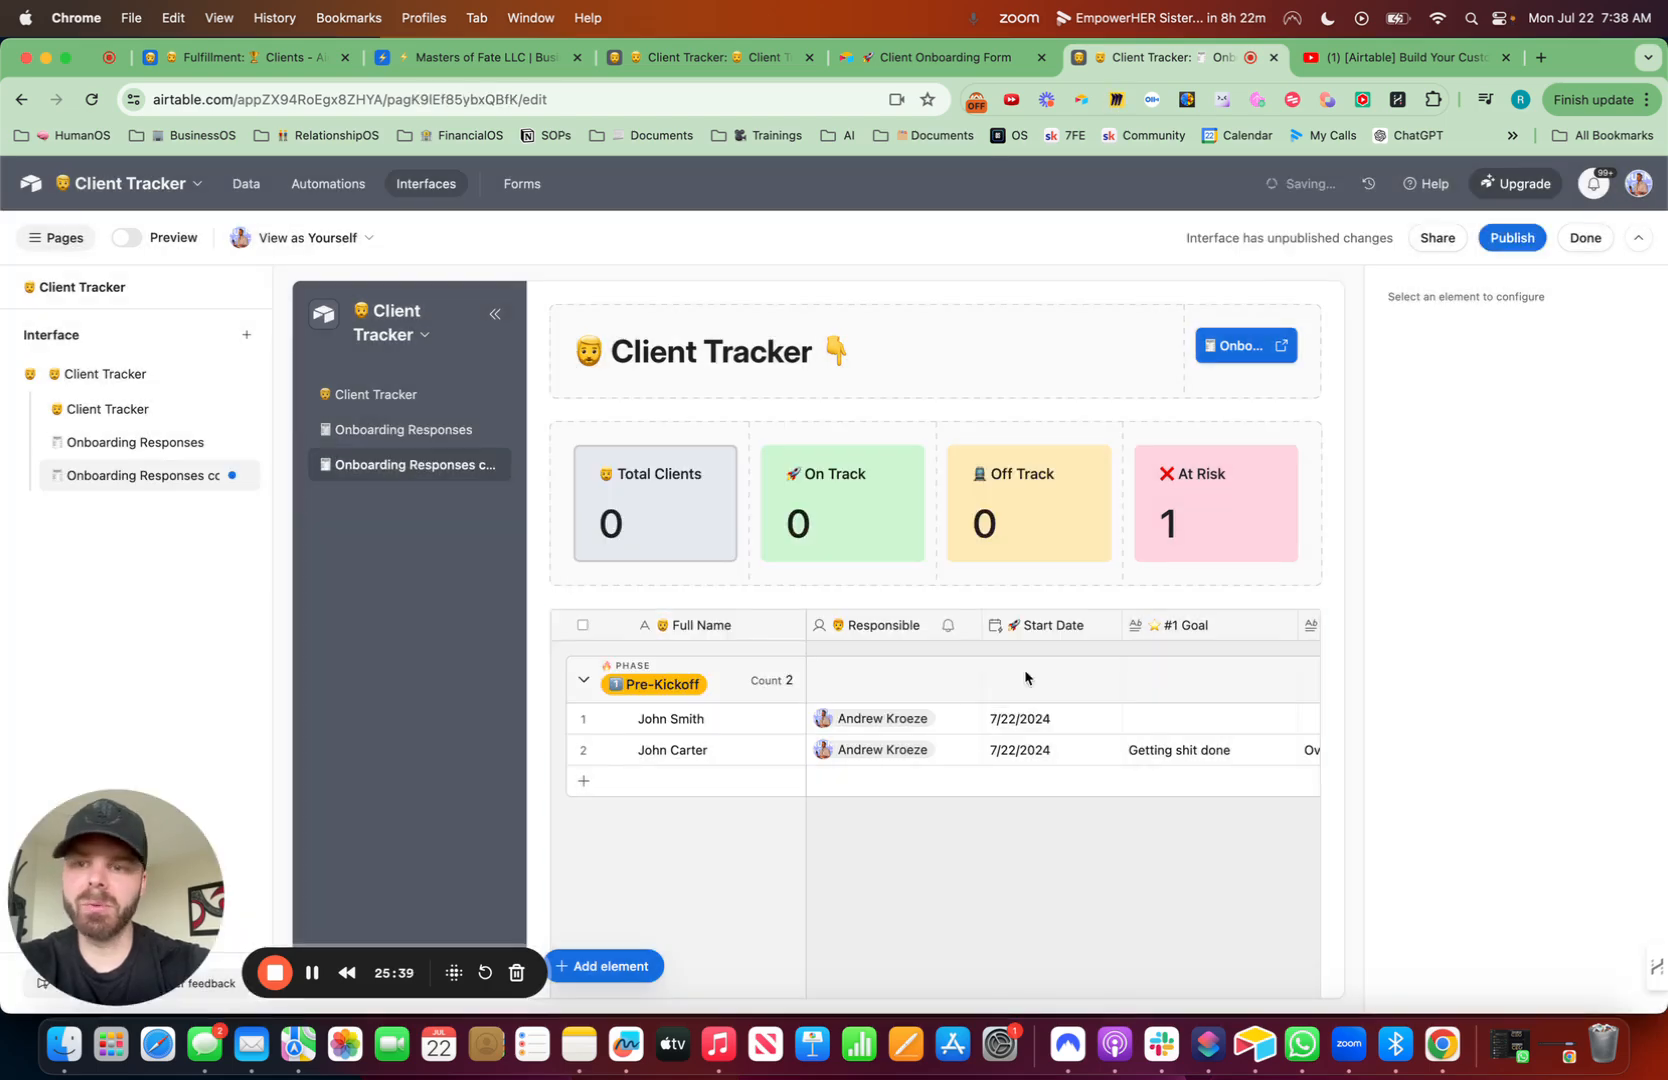
- Rename the duplicated page to '🚀 Progress Tracker'
click(237, 476)
click(246, 523)
key(ctrl+super+space)
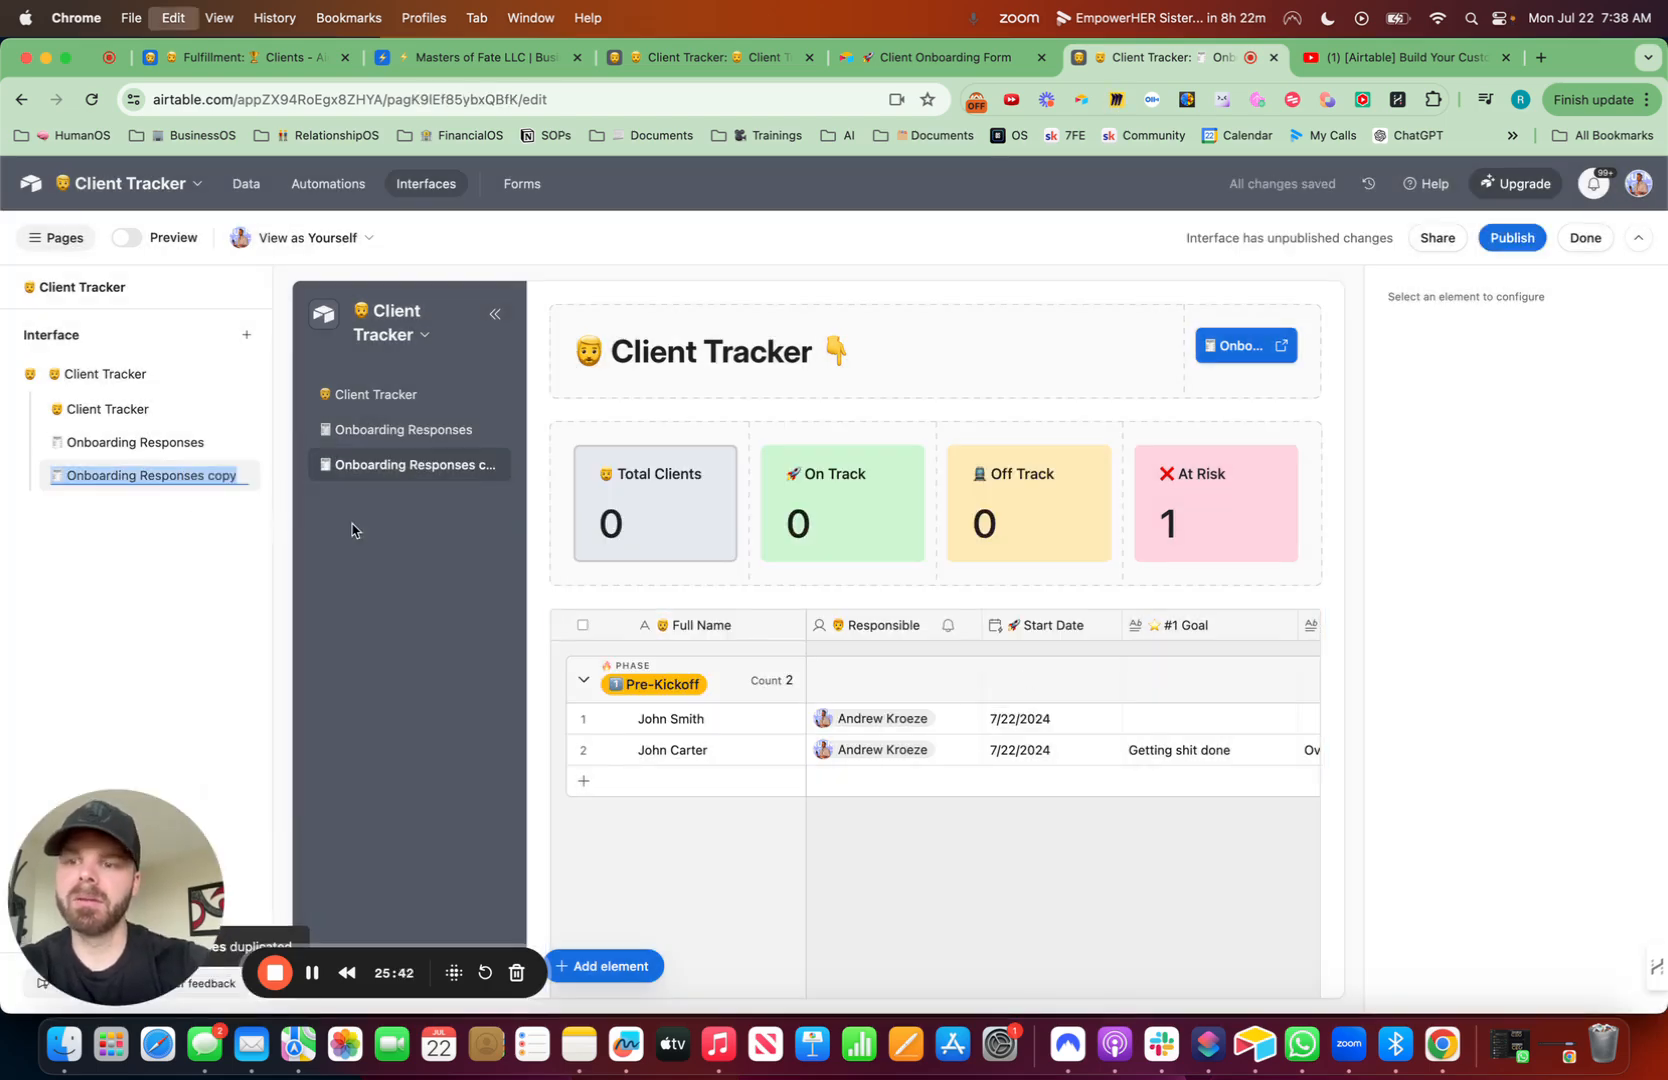
text(rocket)
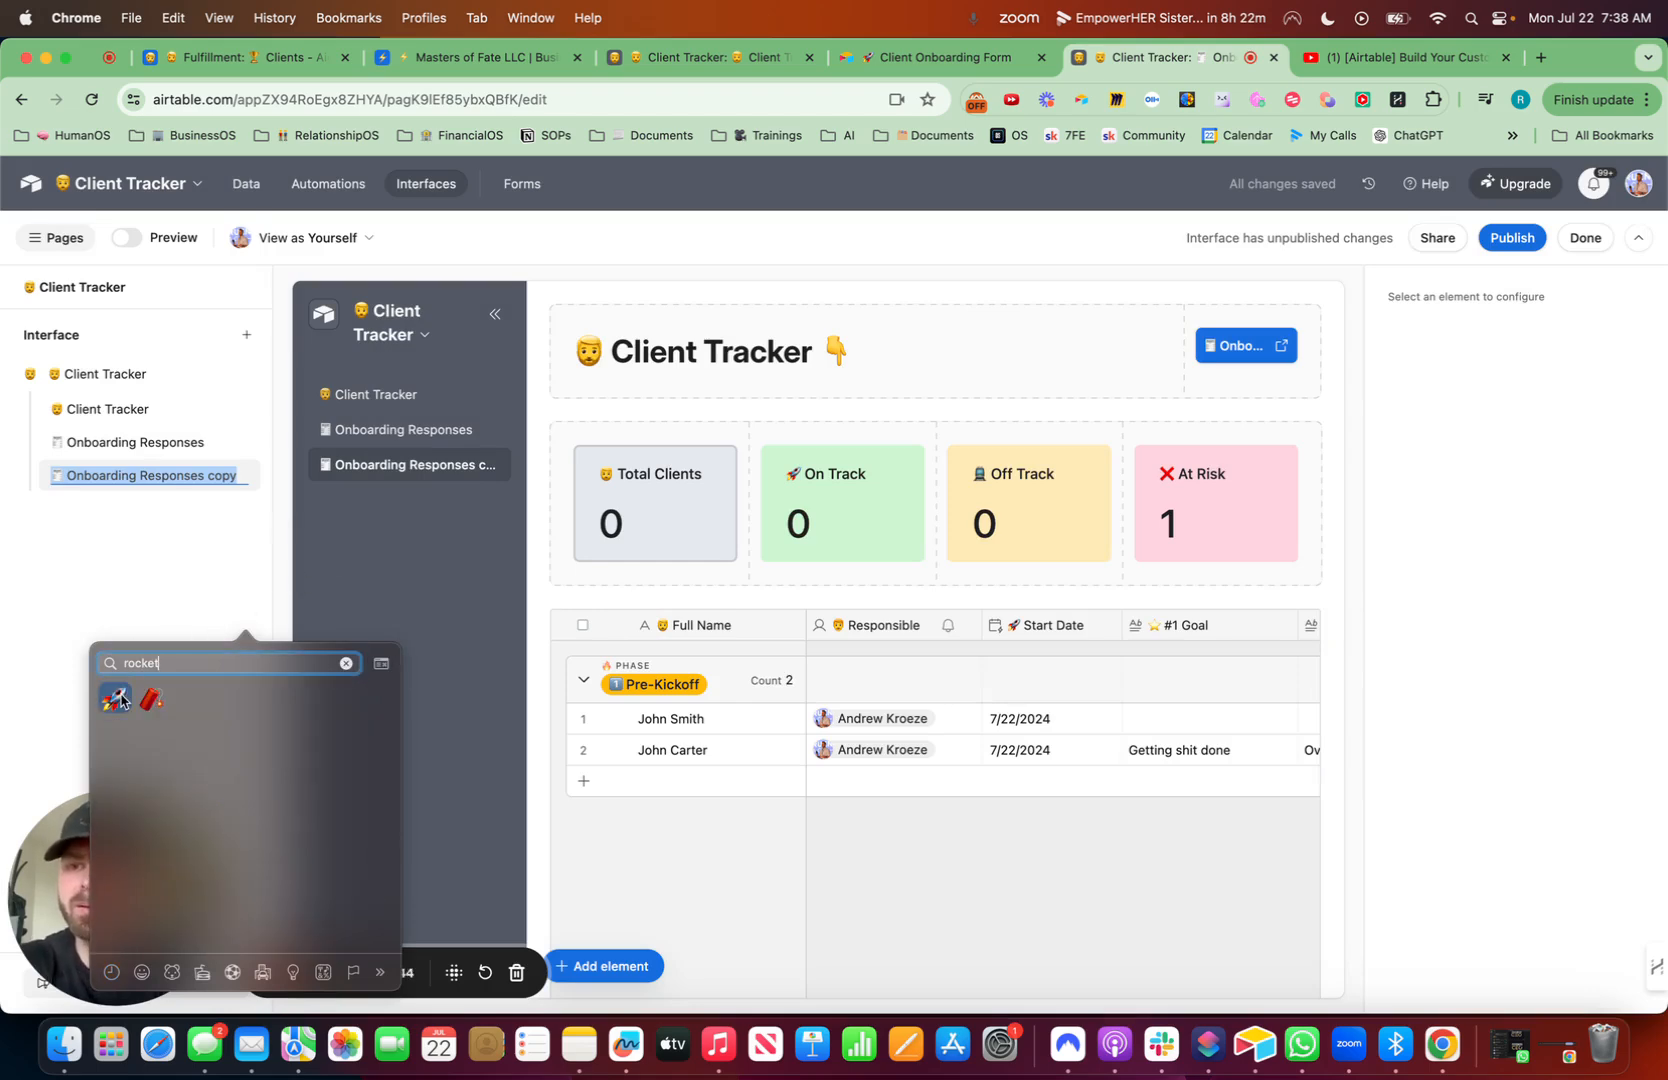
key(Return)
text(Progres)
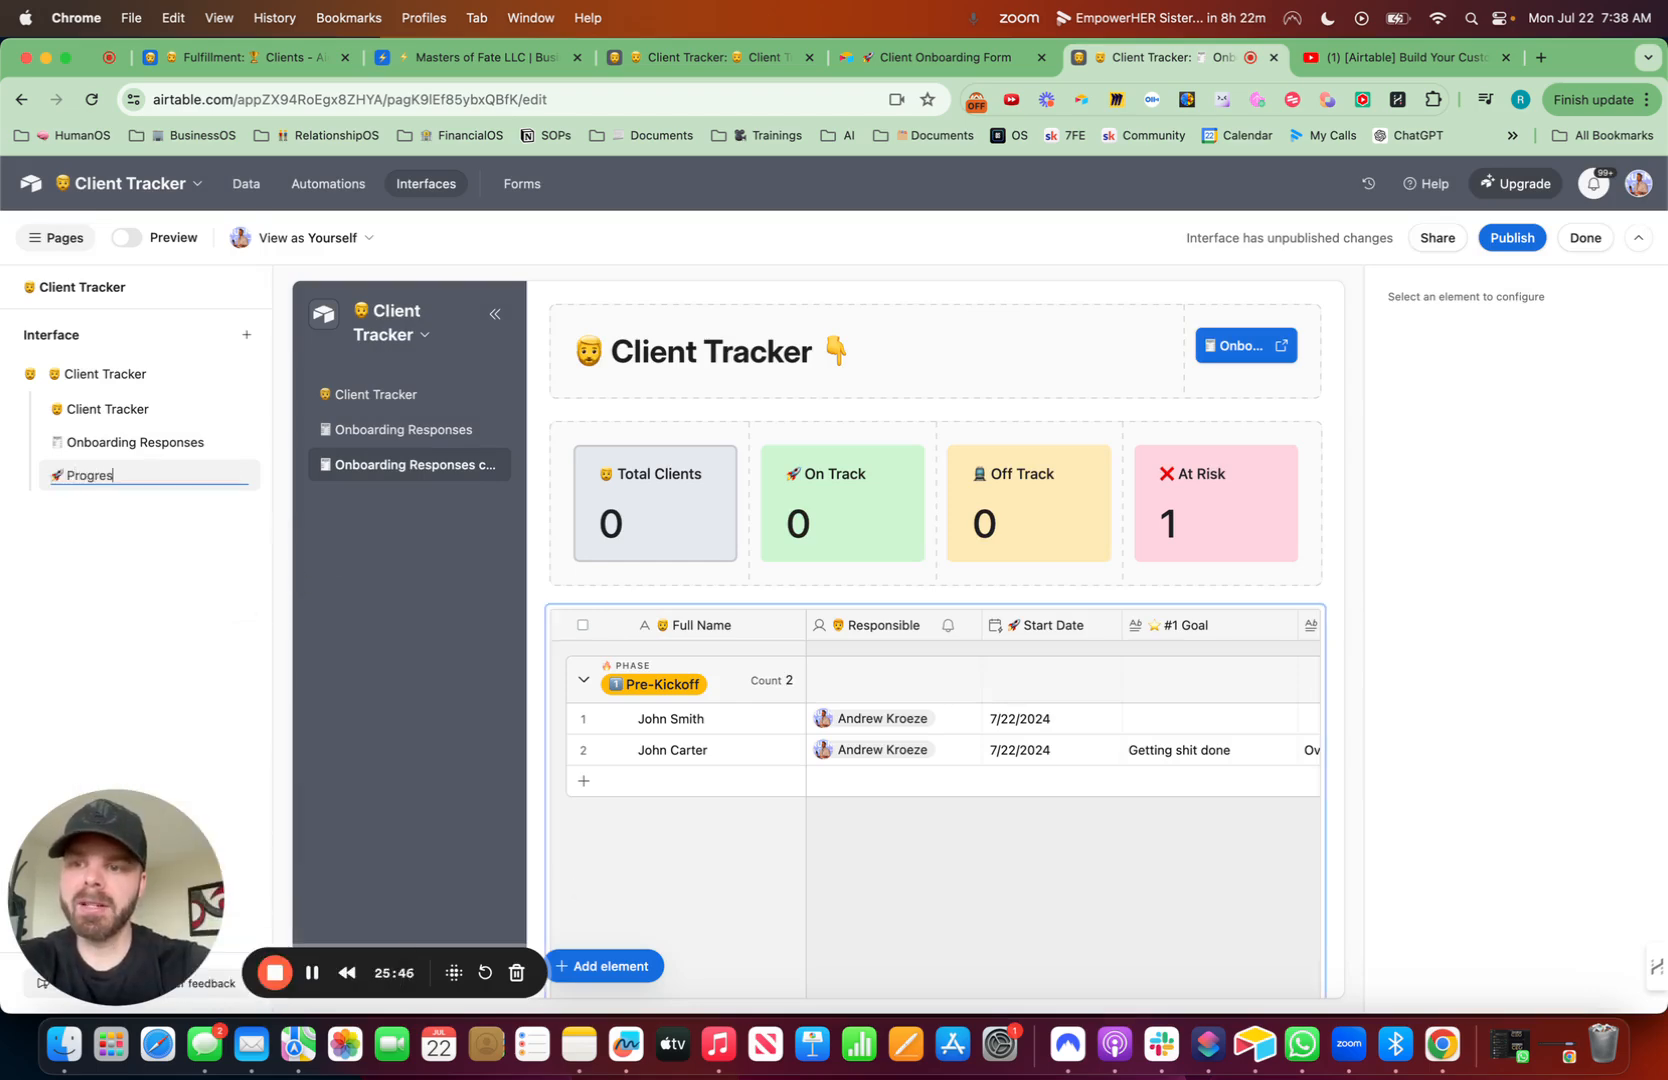
text(s Tracker)
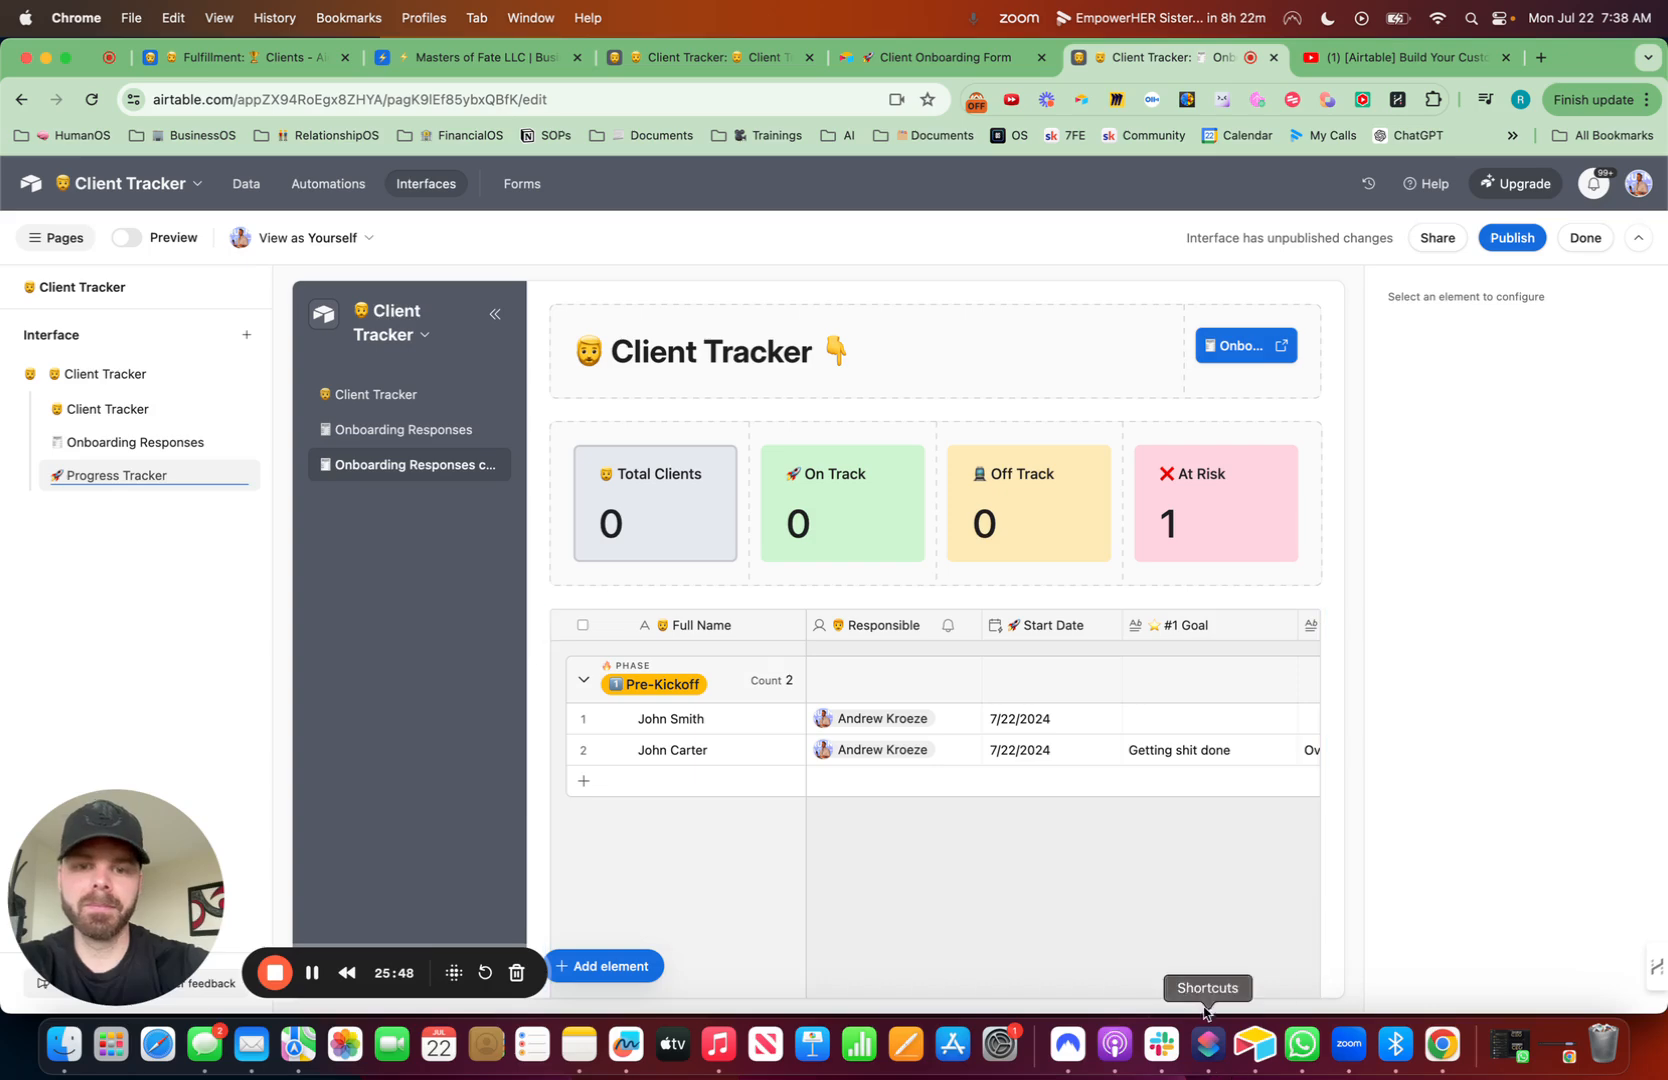
- Switch the page's table element source to the Roadmap view
click(1181, 988)
scroll(1493, 592, down, 7)
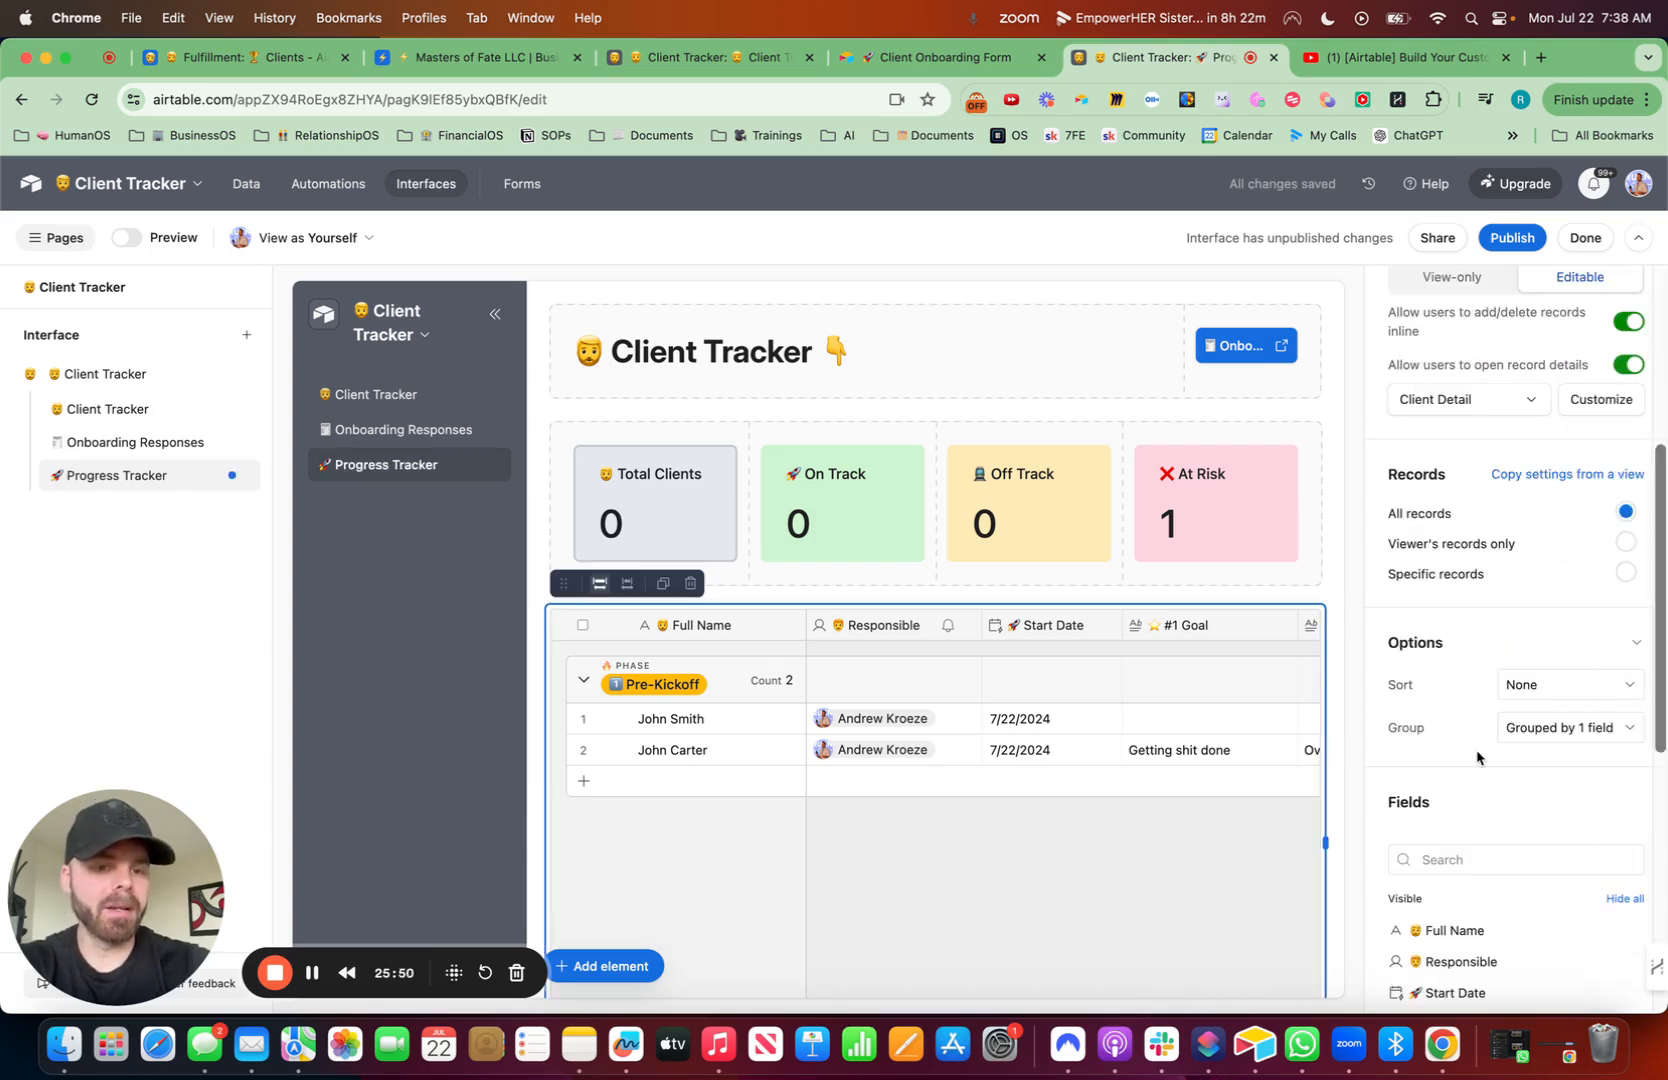
scroll(1519, 440, up, 5)
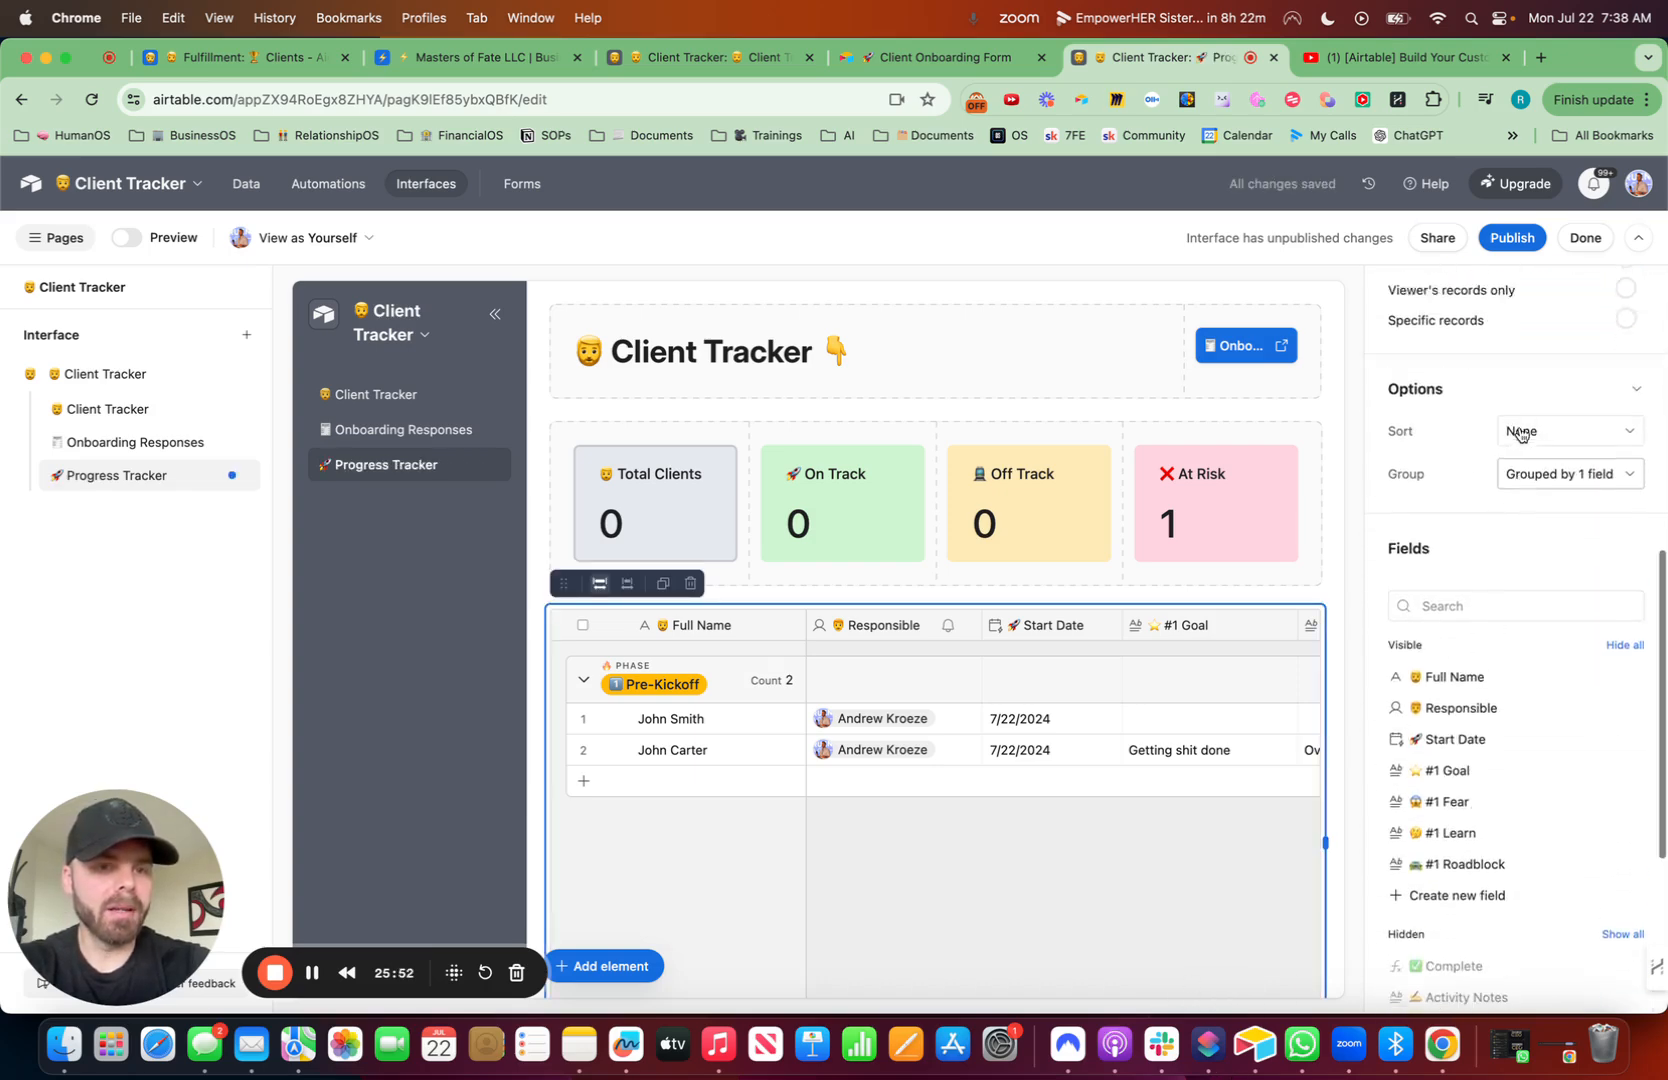
scroll(1556, 365, up, 2)
click(1558, 371)
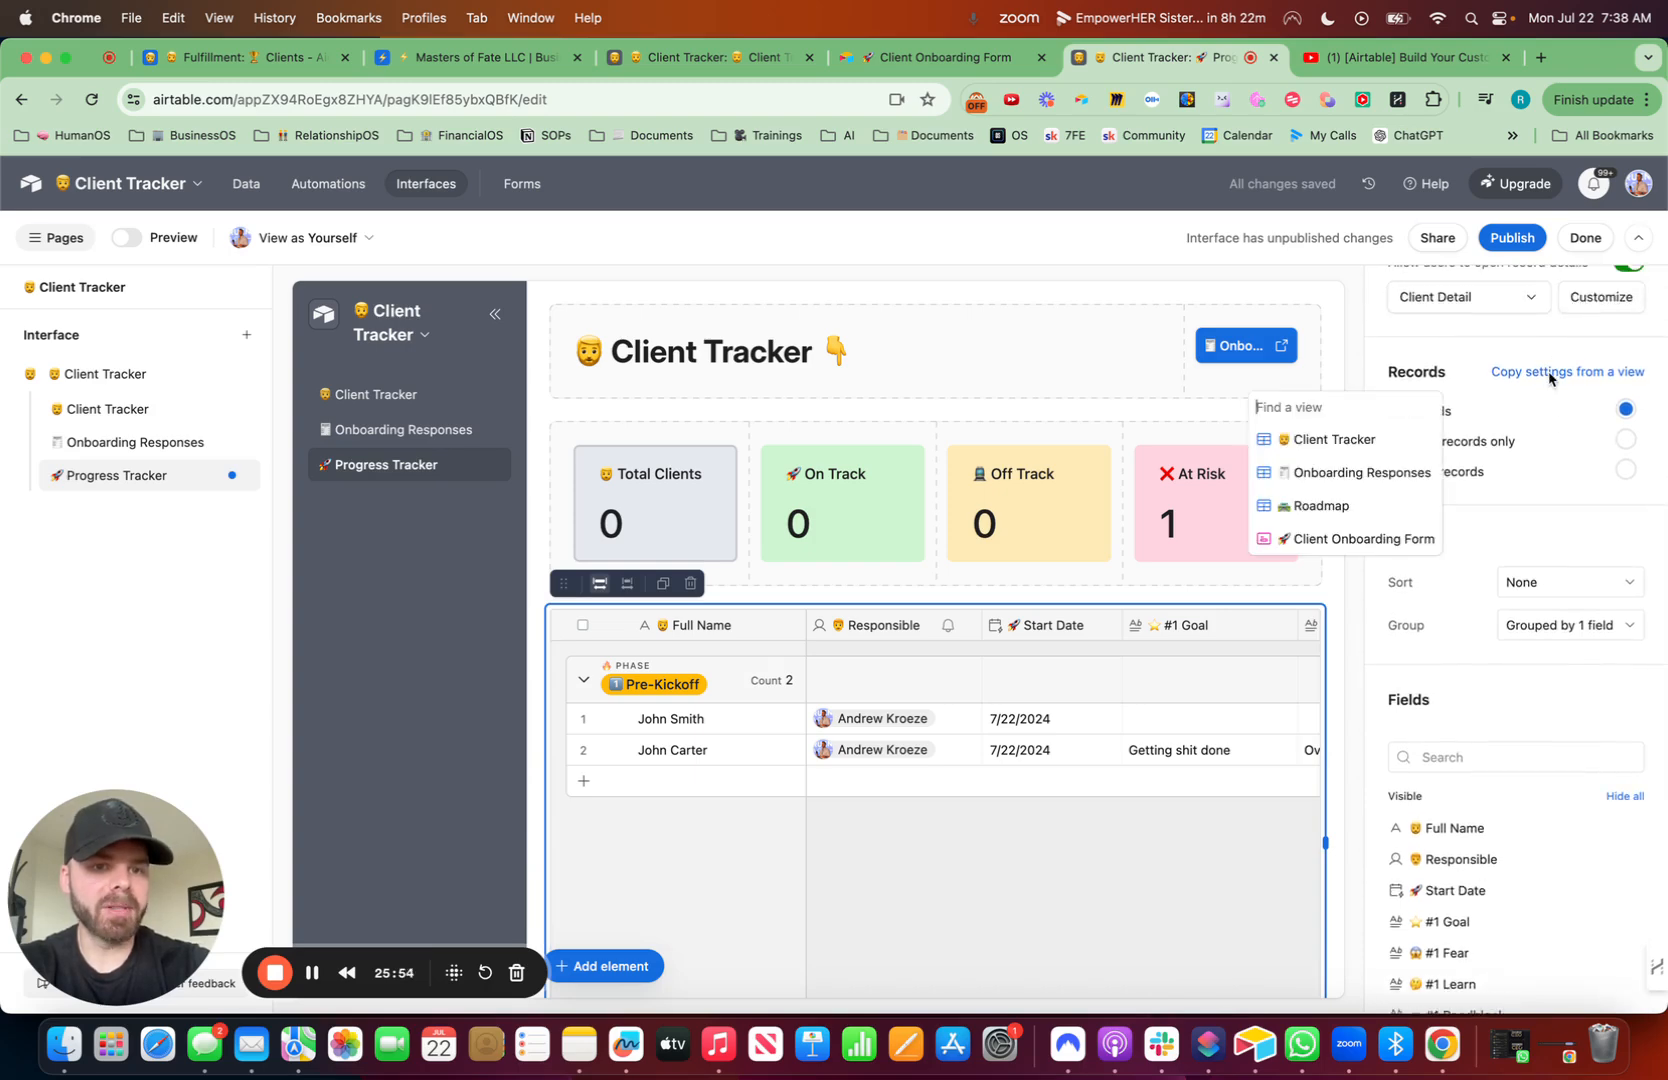
click(1328, 507)
- Retitle the page heading to '🚀 Progress Tracker'
click(803, 355)
drag(808, 355, 578, 352)
key(ctrl+super+space)
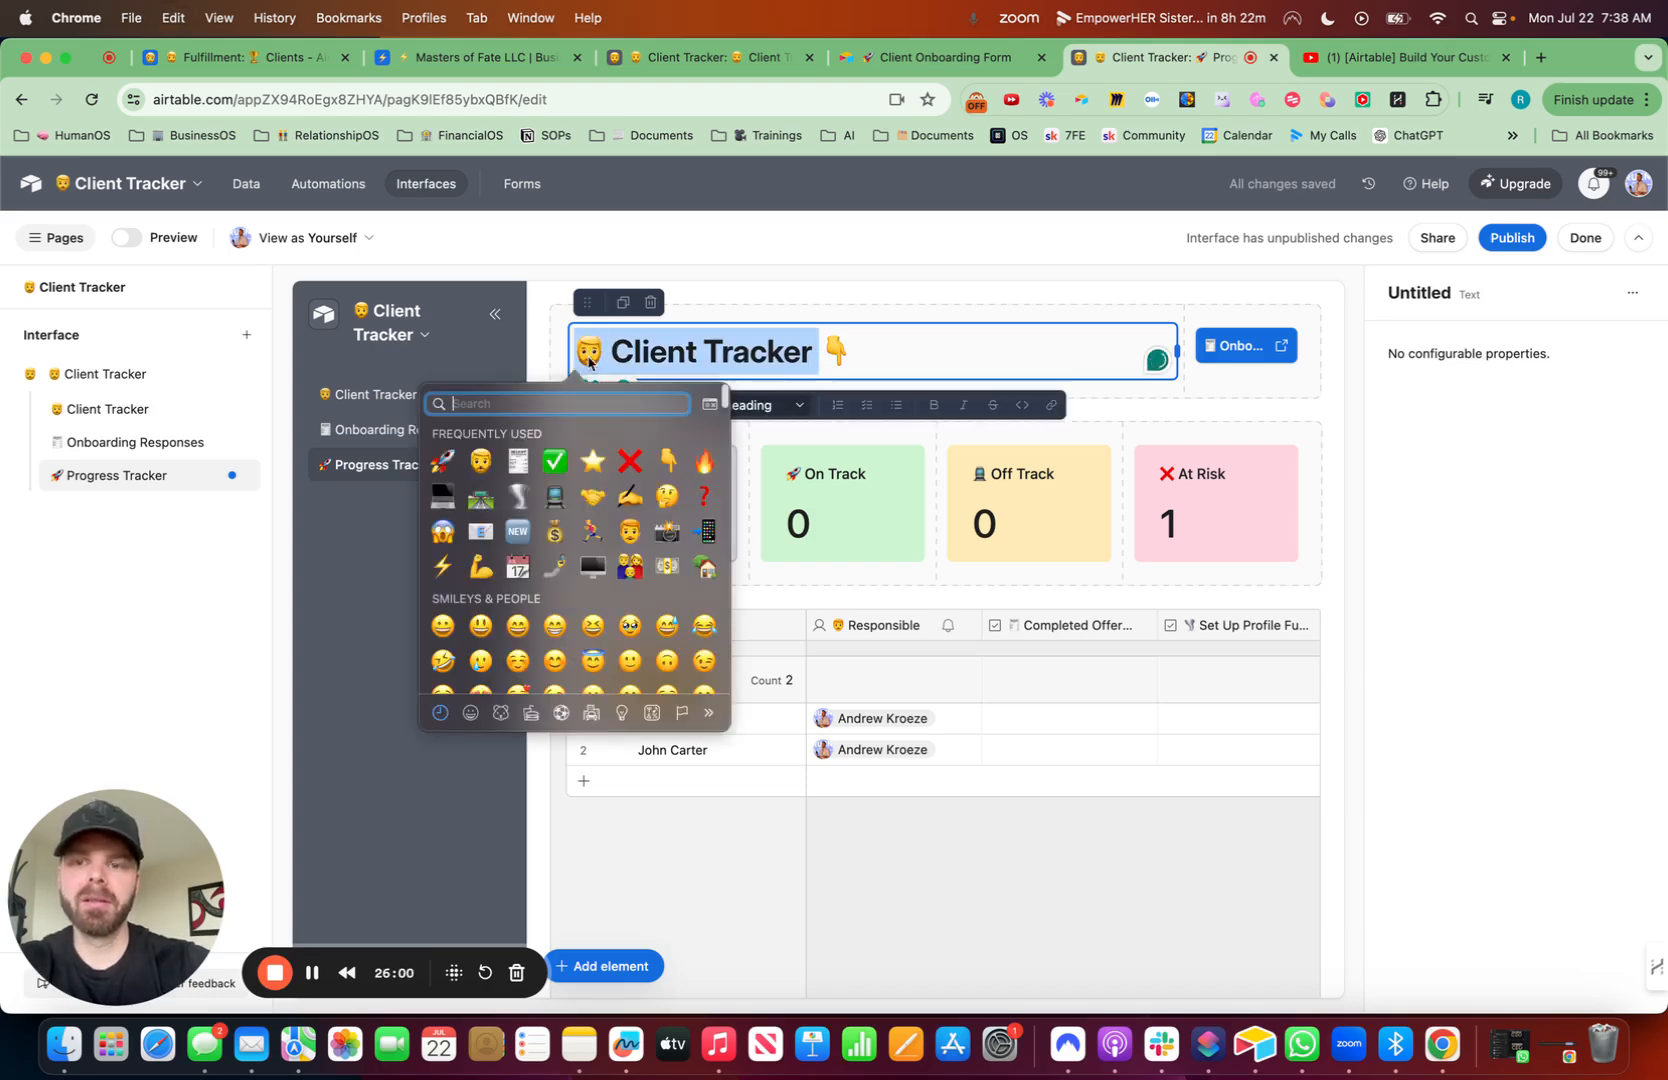
click(442, 460)
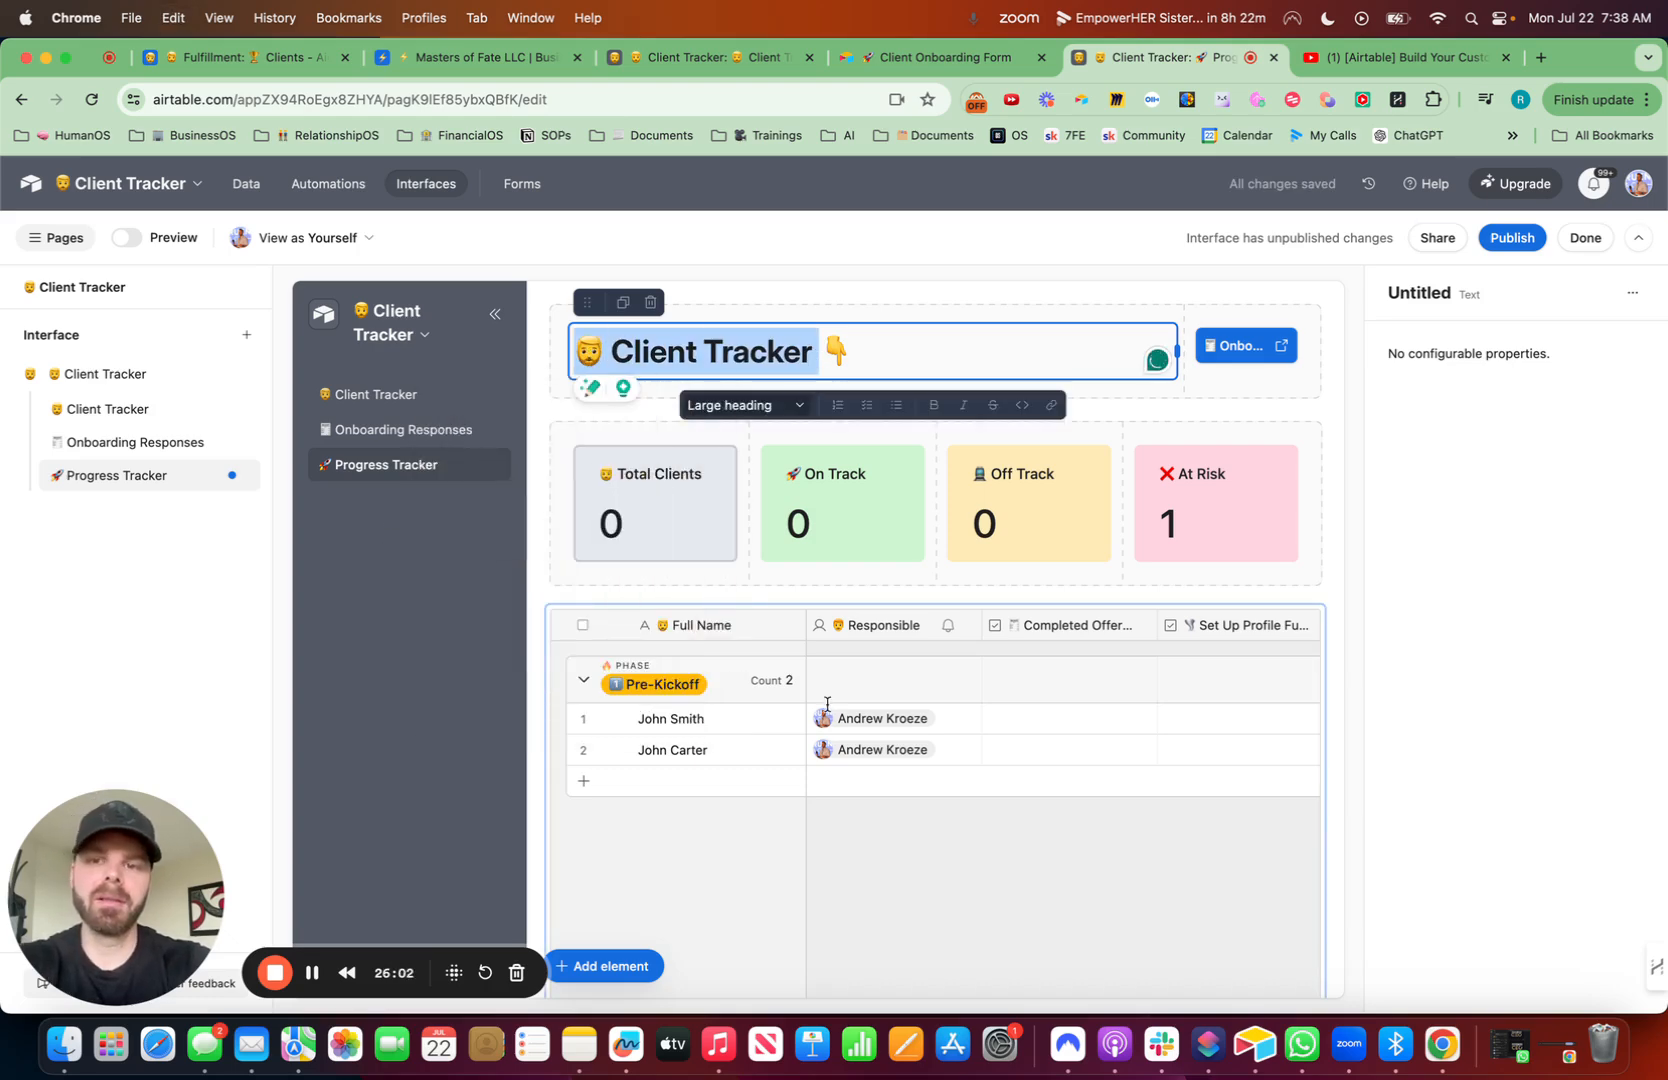
text(Progress Tracker)
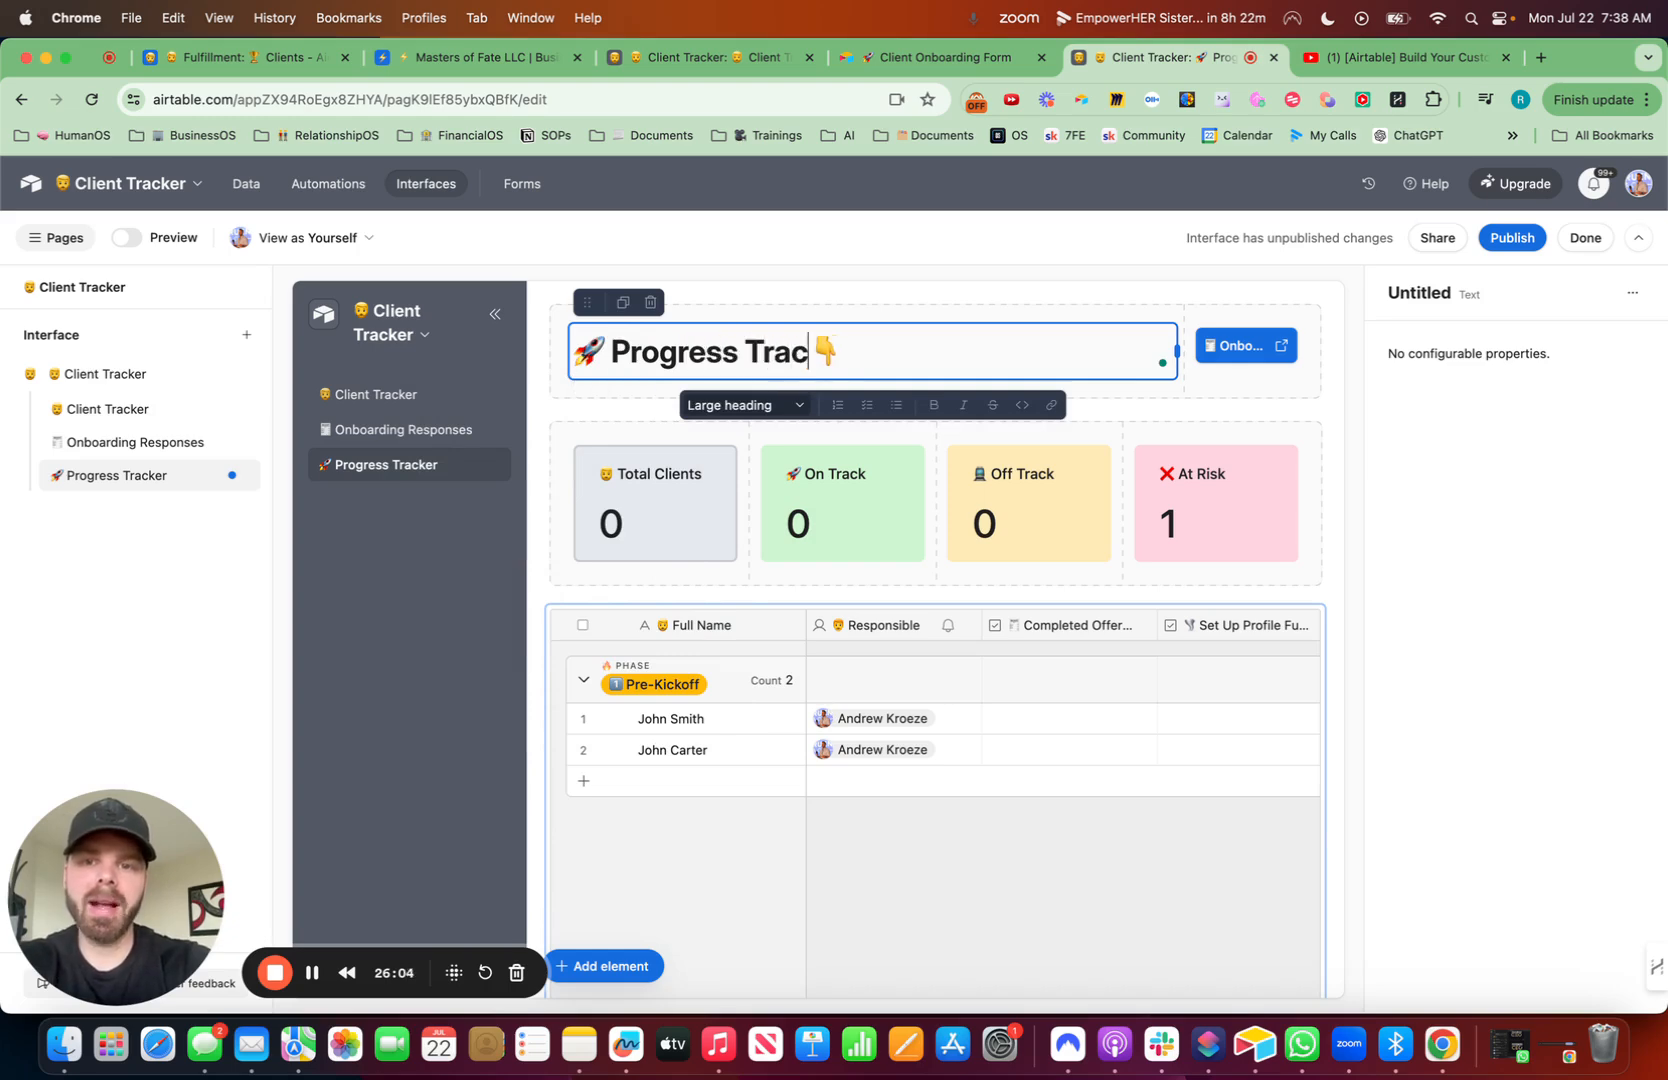
- Delete the Total Clients number element
click(686, 478)
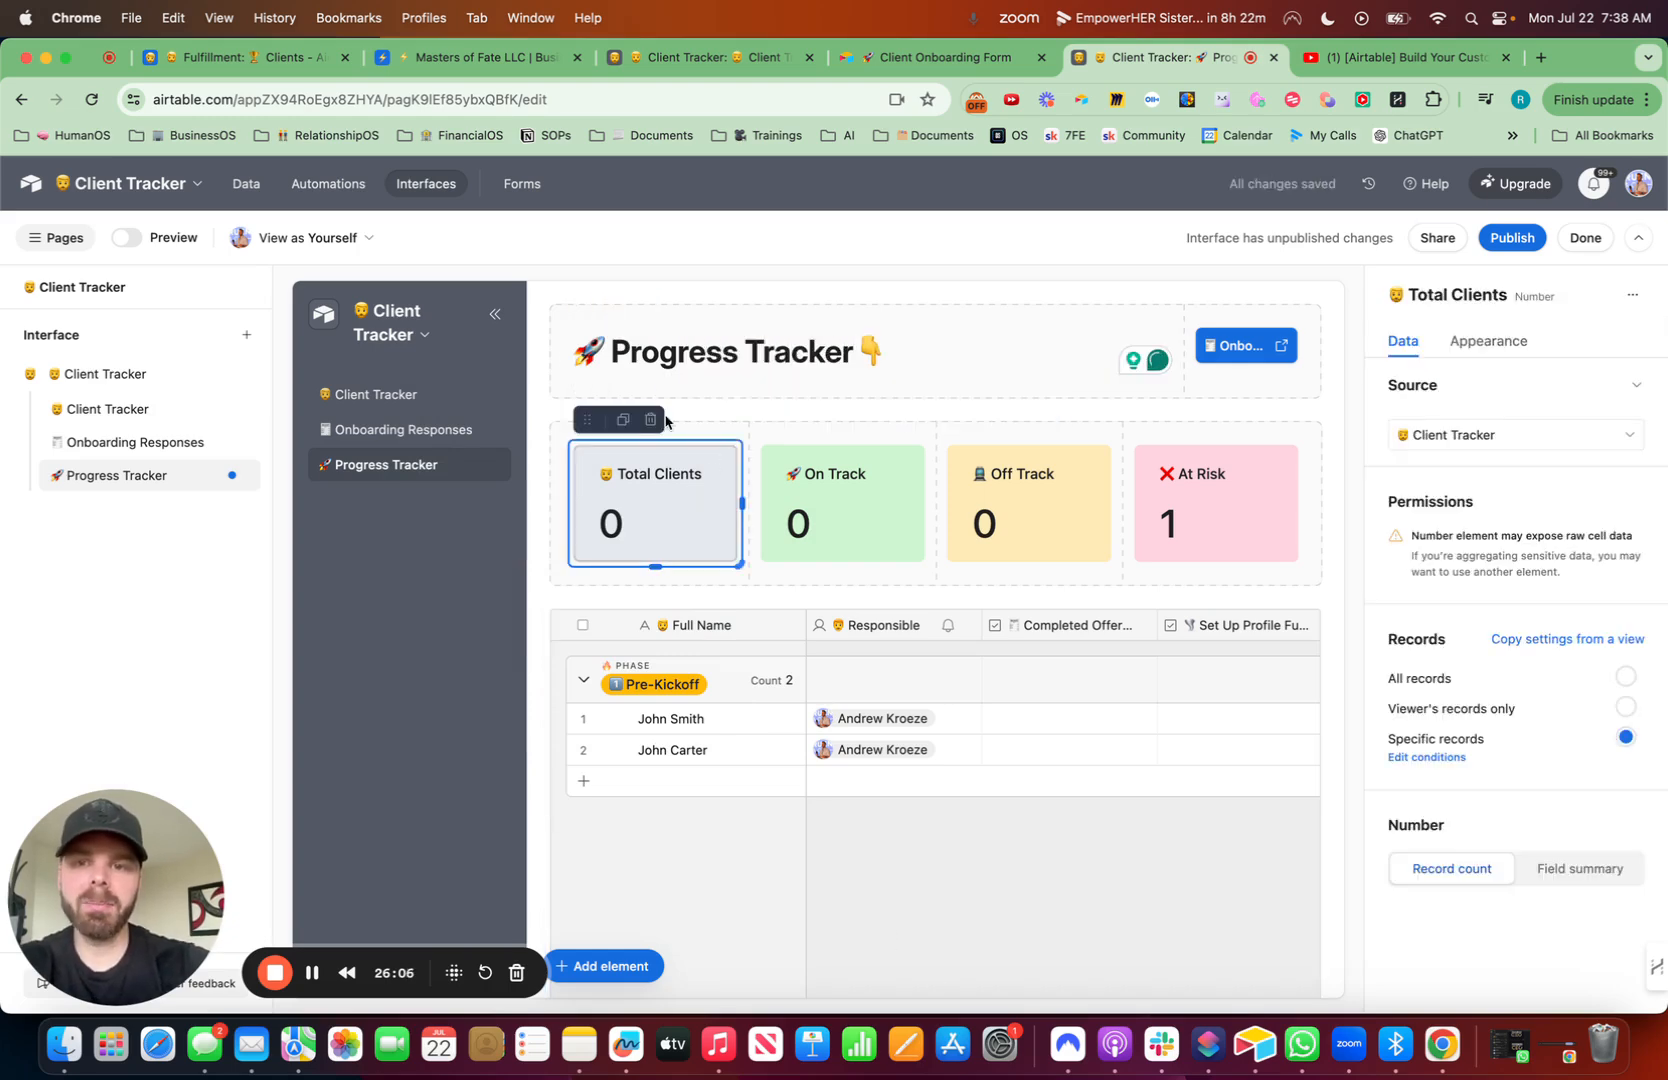
click(651, 422)
scroll(765, 570, down, 2)
- Duplicate the On Track number element
click(673, 409)
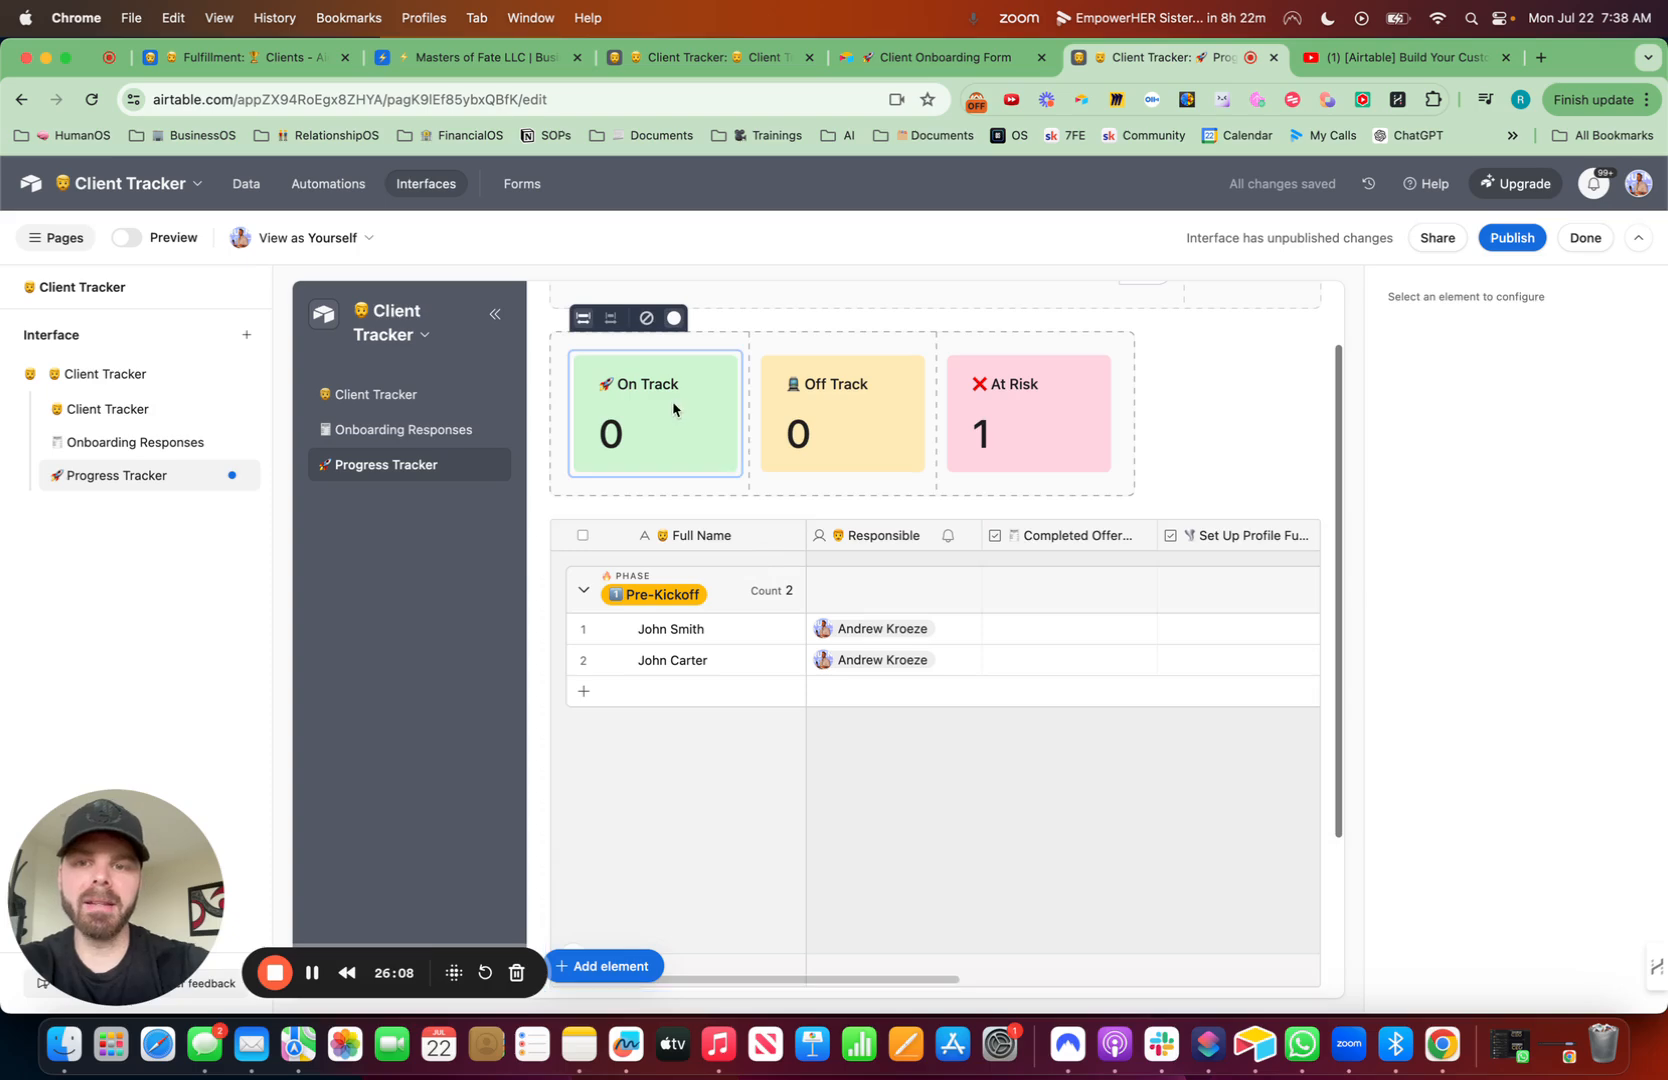
click(628, 335)
drag(620, 545, 575, 527)
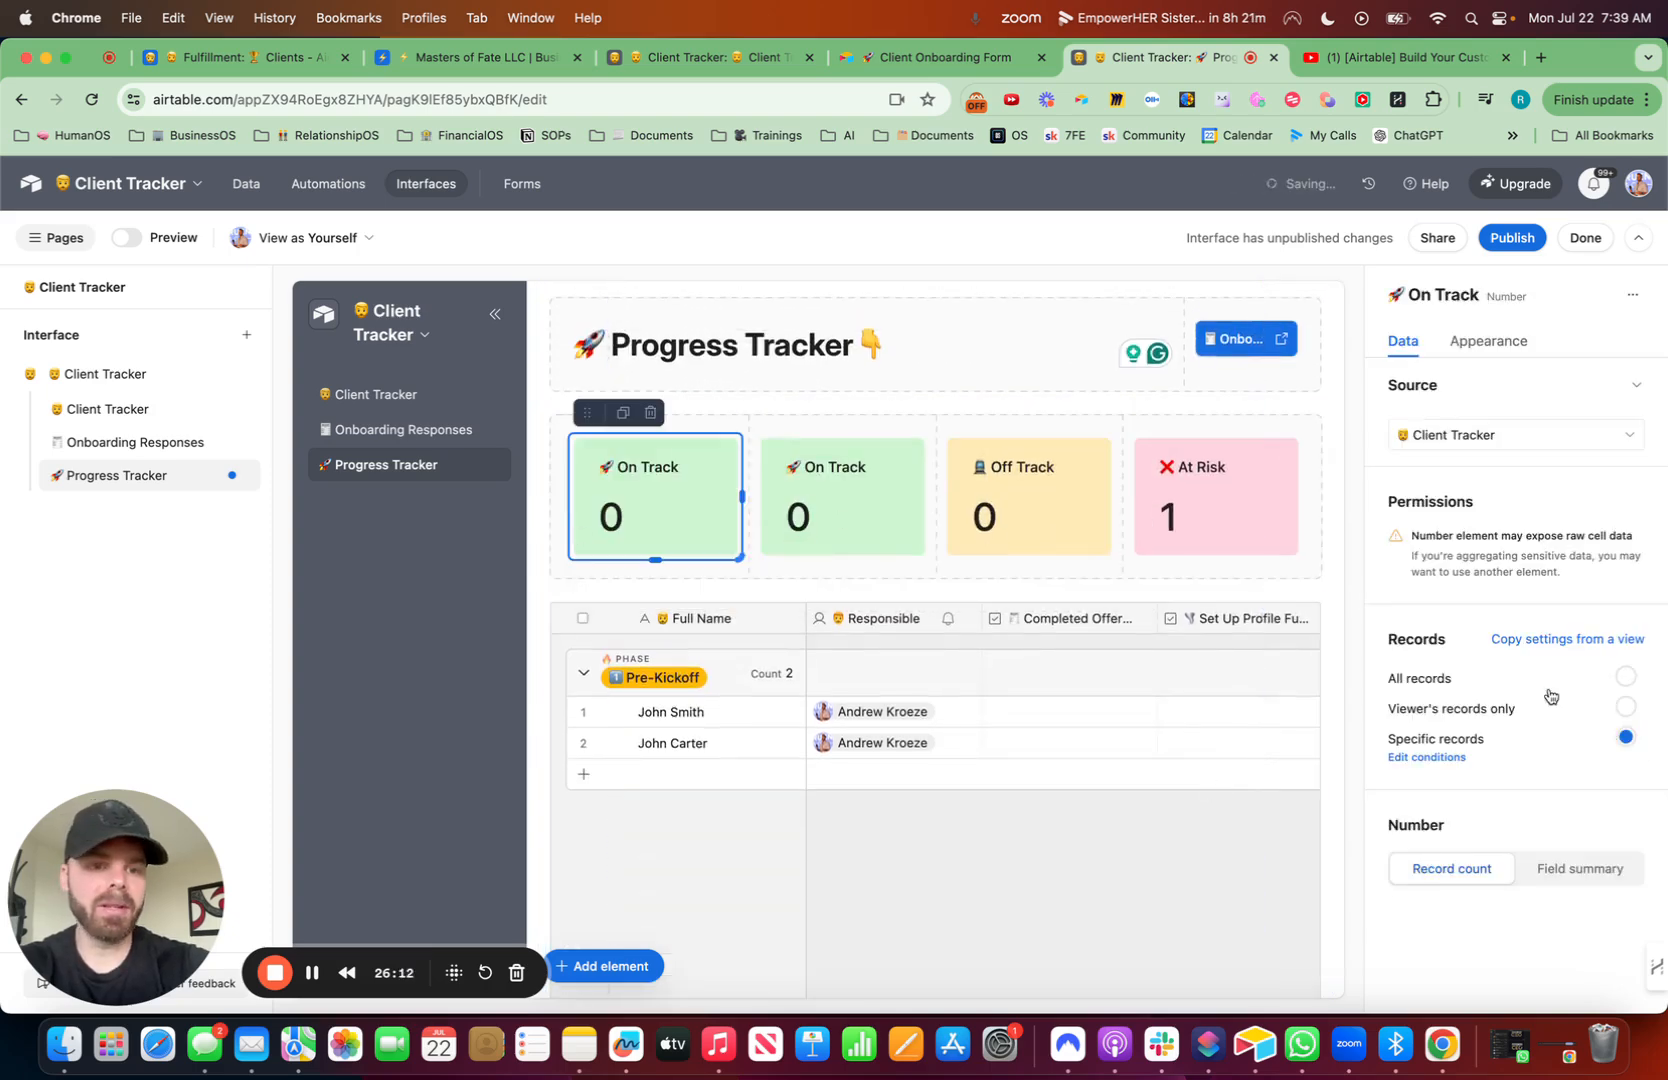
- Configure the duplicated number element as a field summary showing the Average of the Progress field
click(1426, 757)
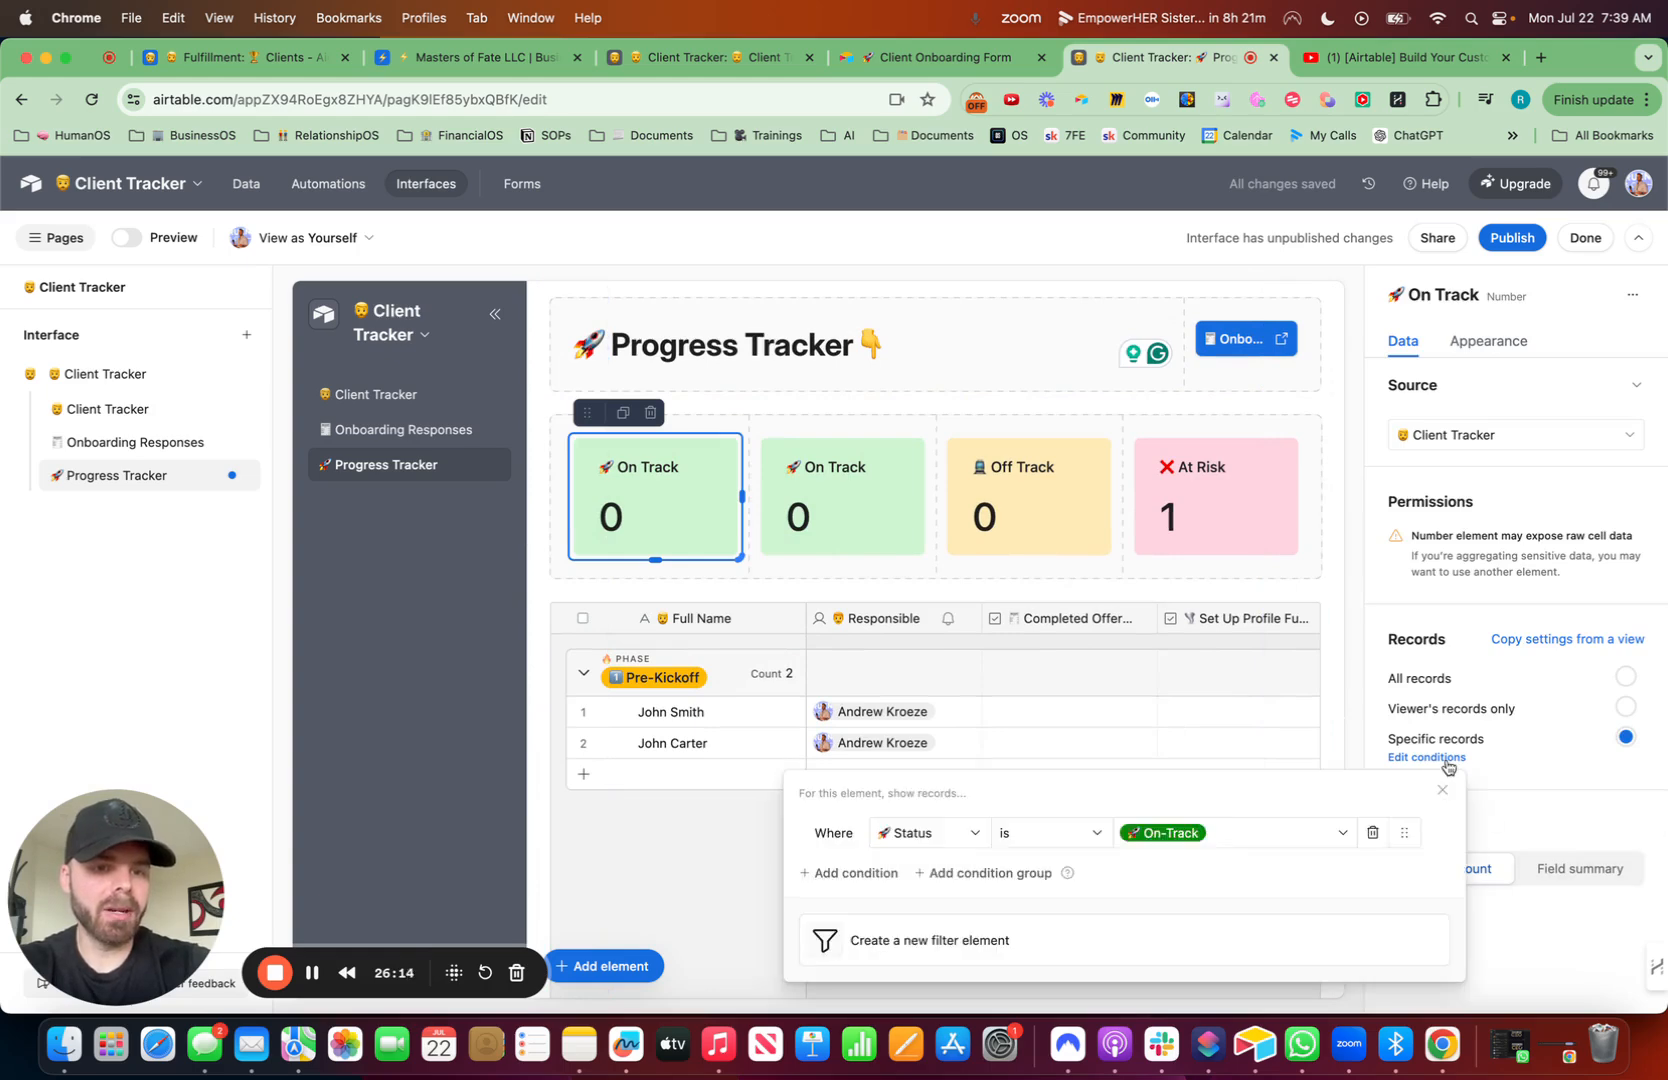
click(1538, 872)
click(1426, 757)
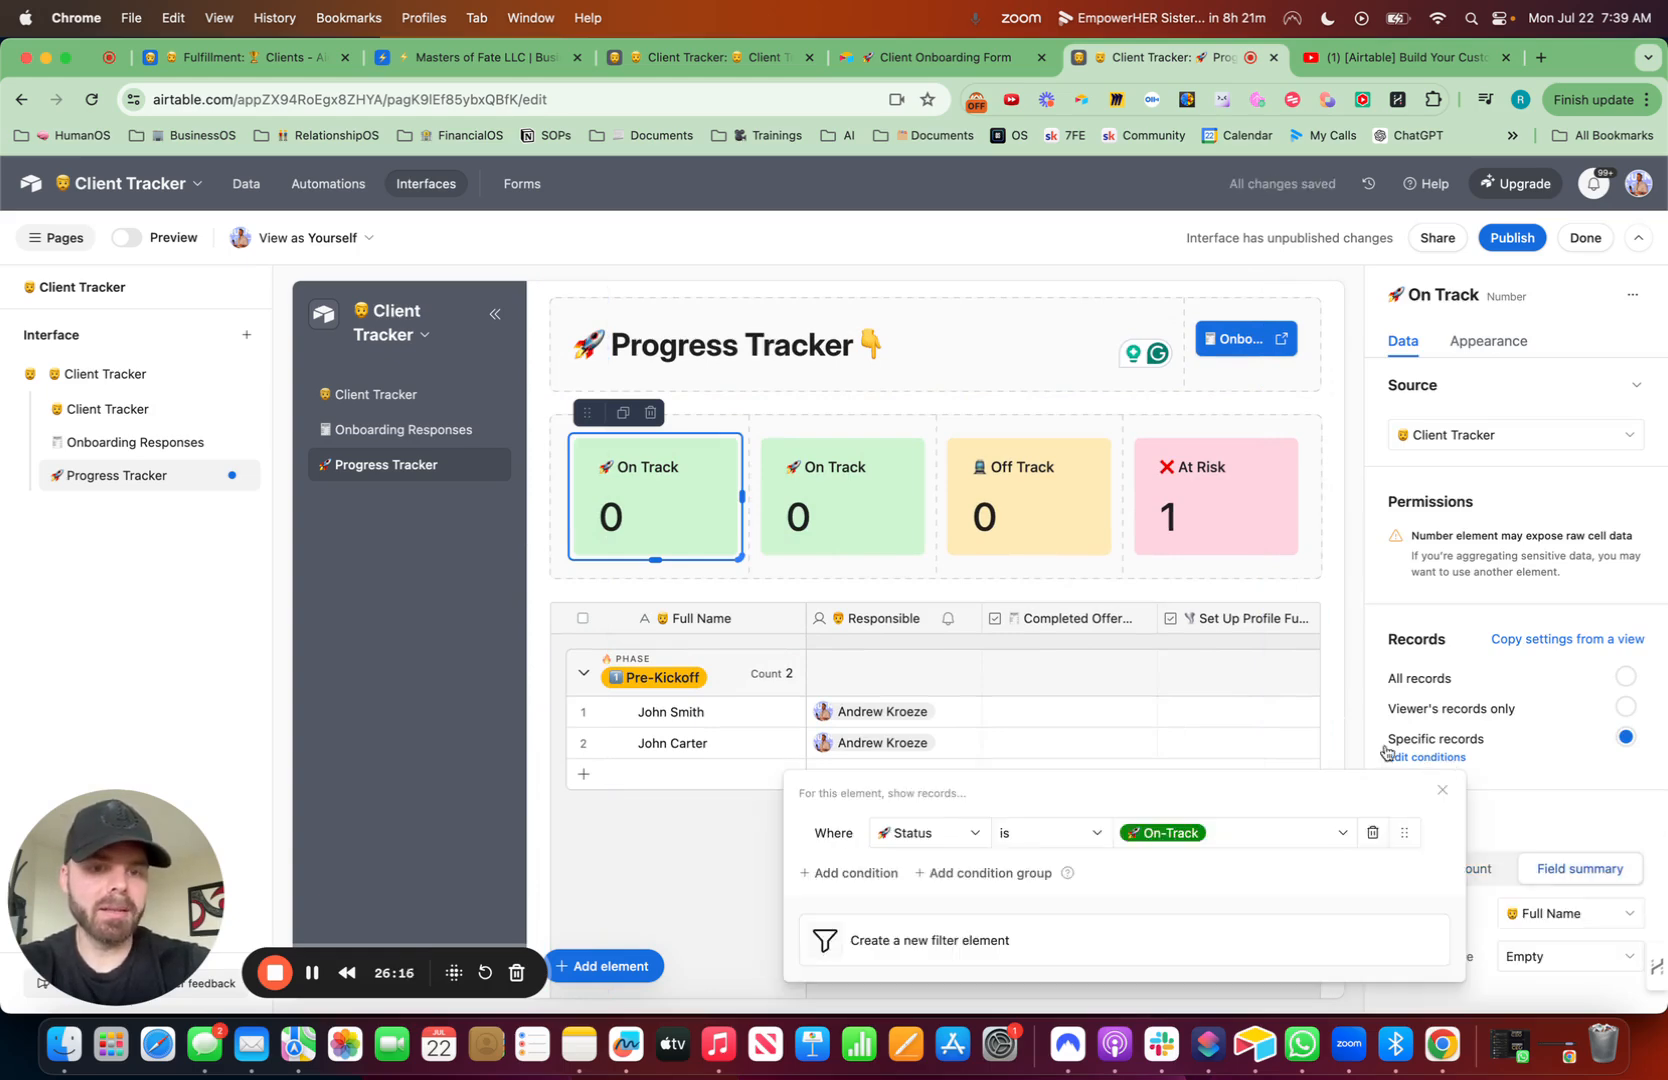
click(1544, 823)
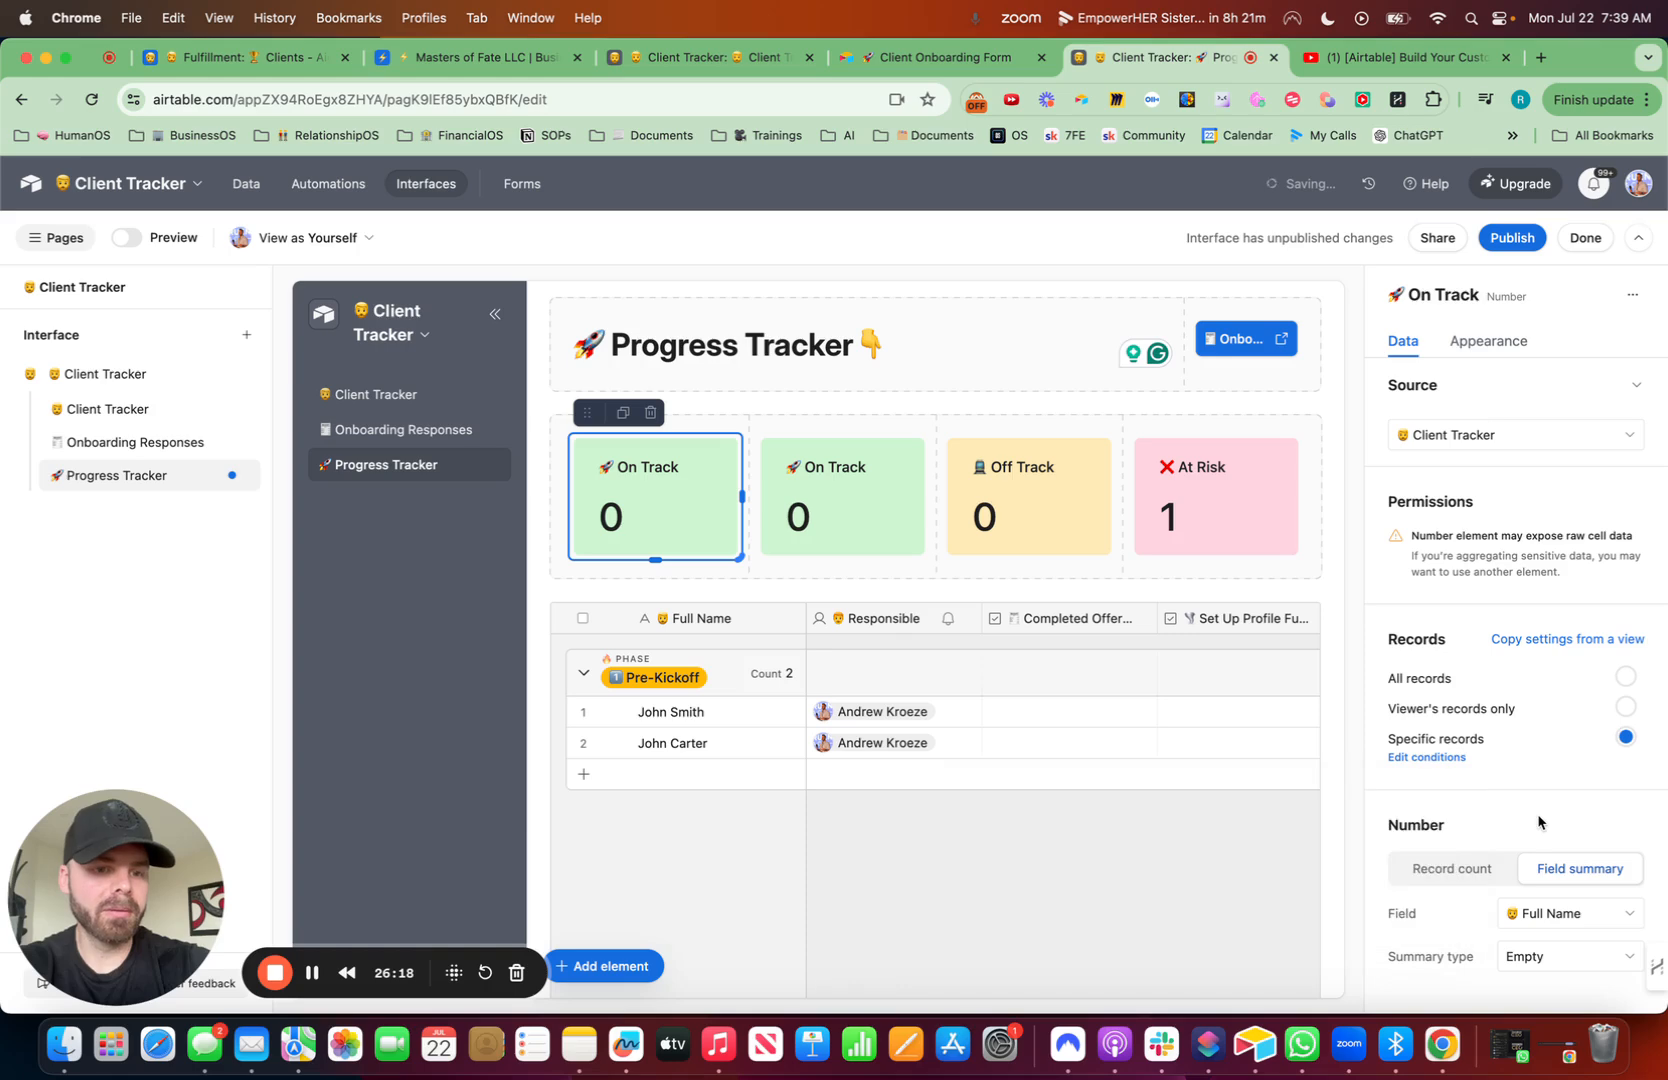
click(1540, 915)
scroll(1533, 840, down, 5)
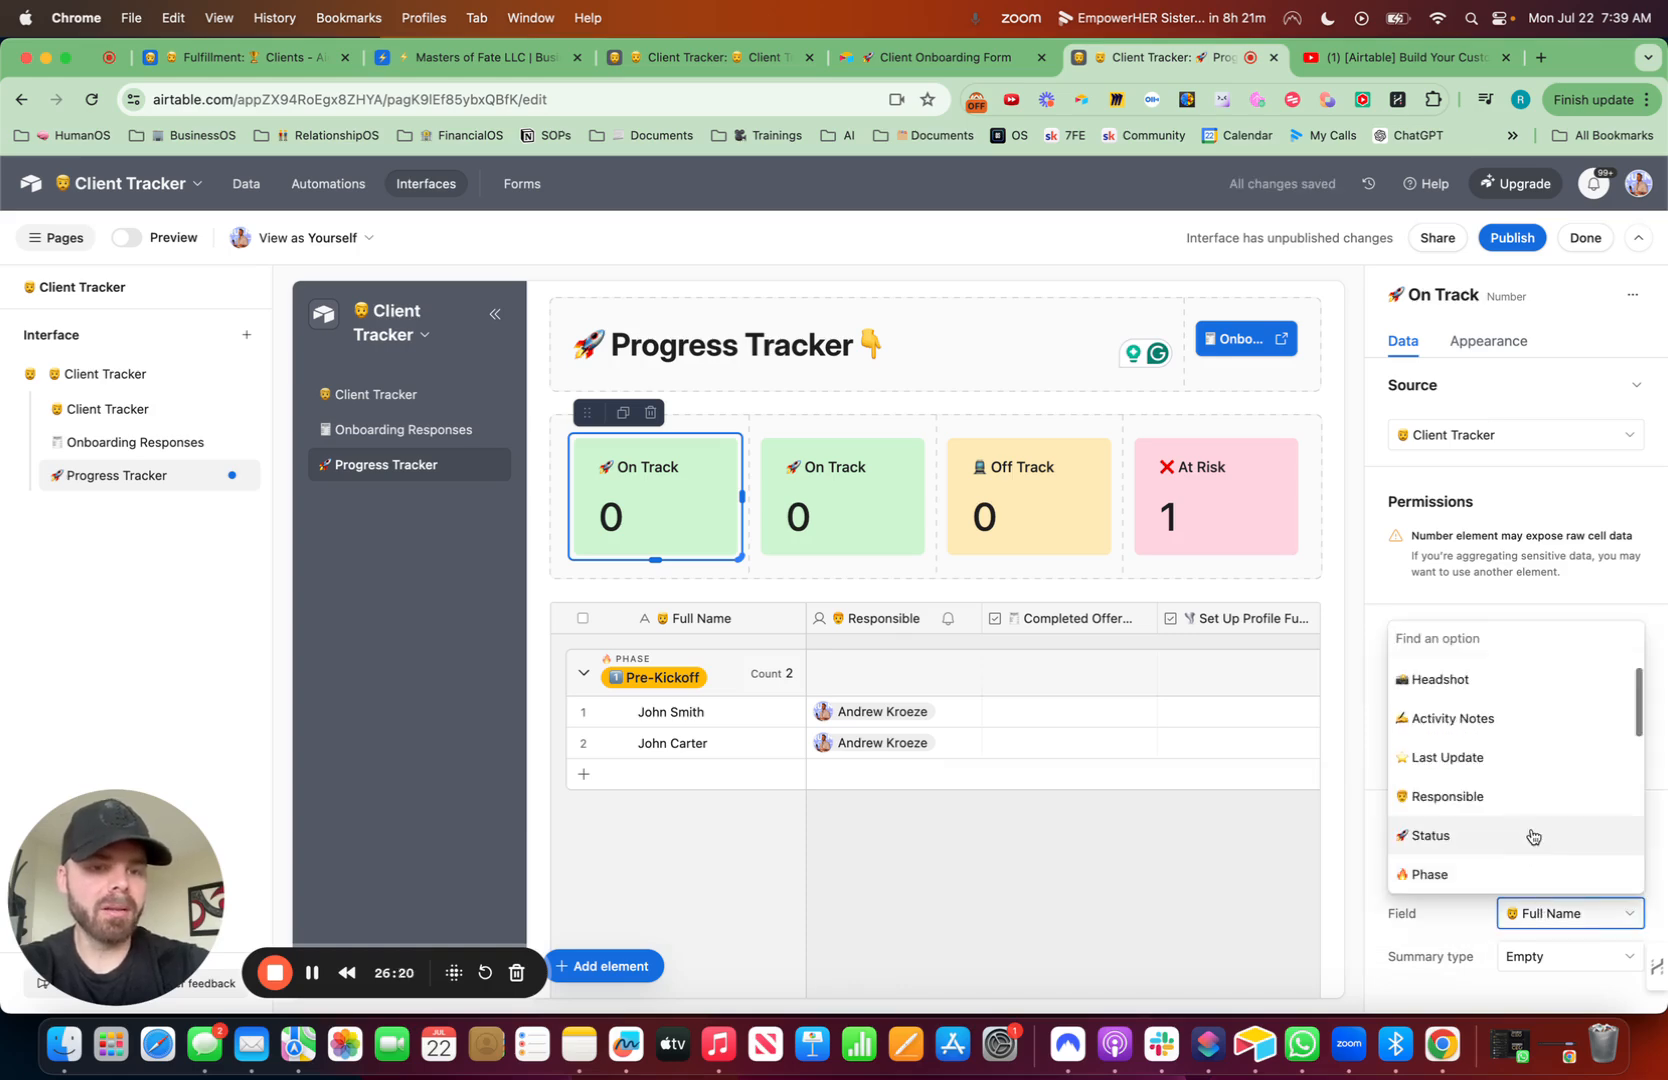
text(pro)
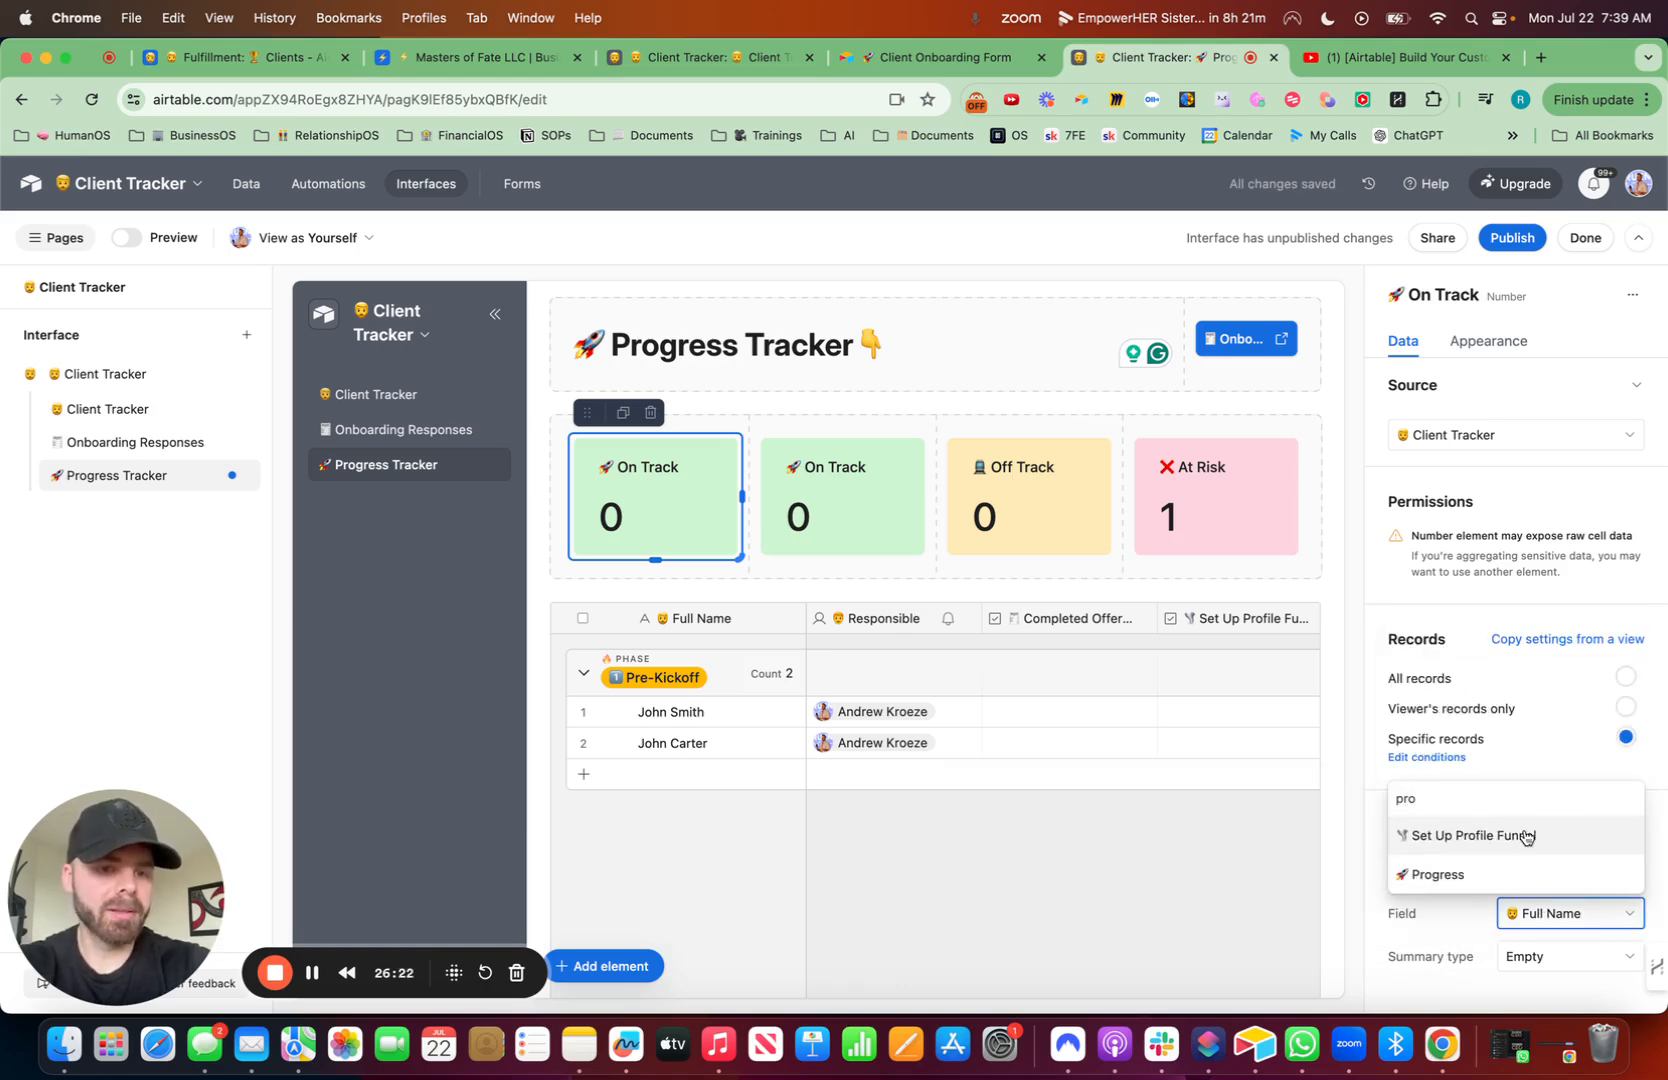
click(1437, 874)
click(1568, 958)
text(av)
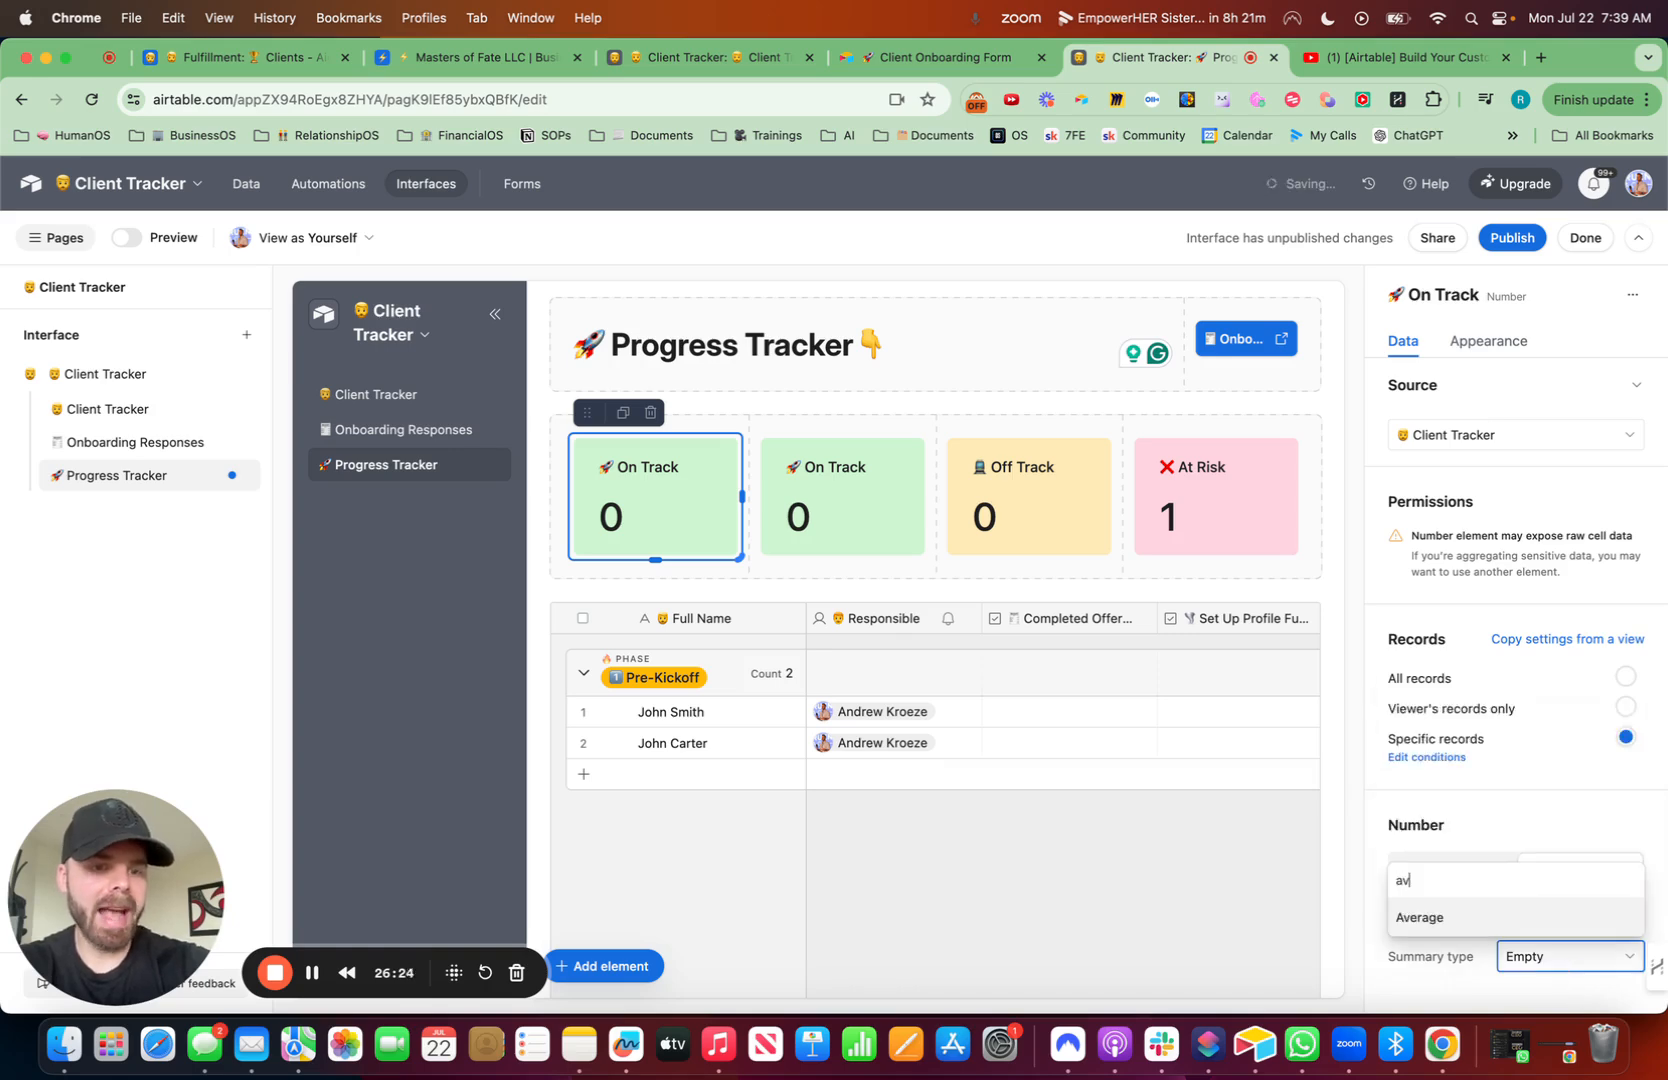
click(1484, 917)
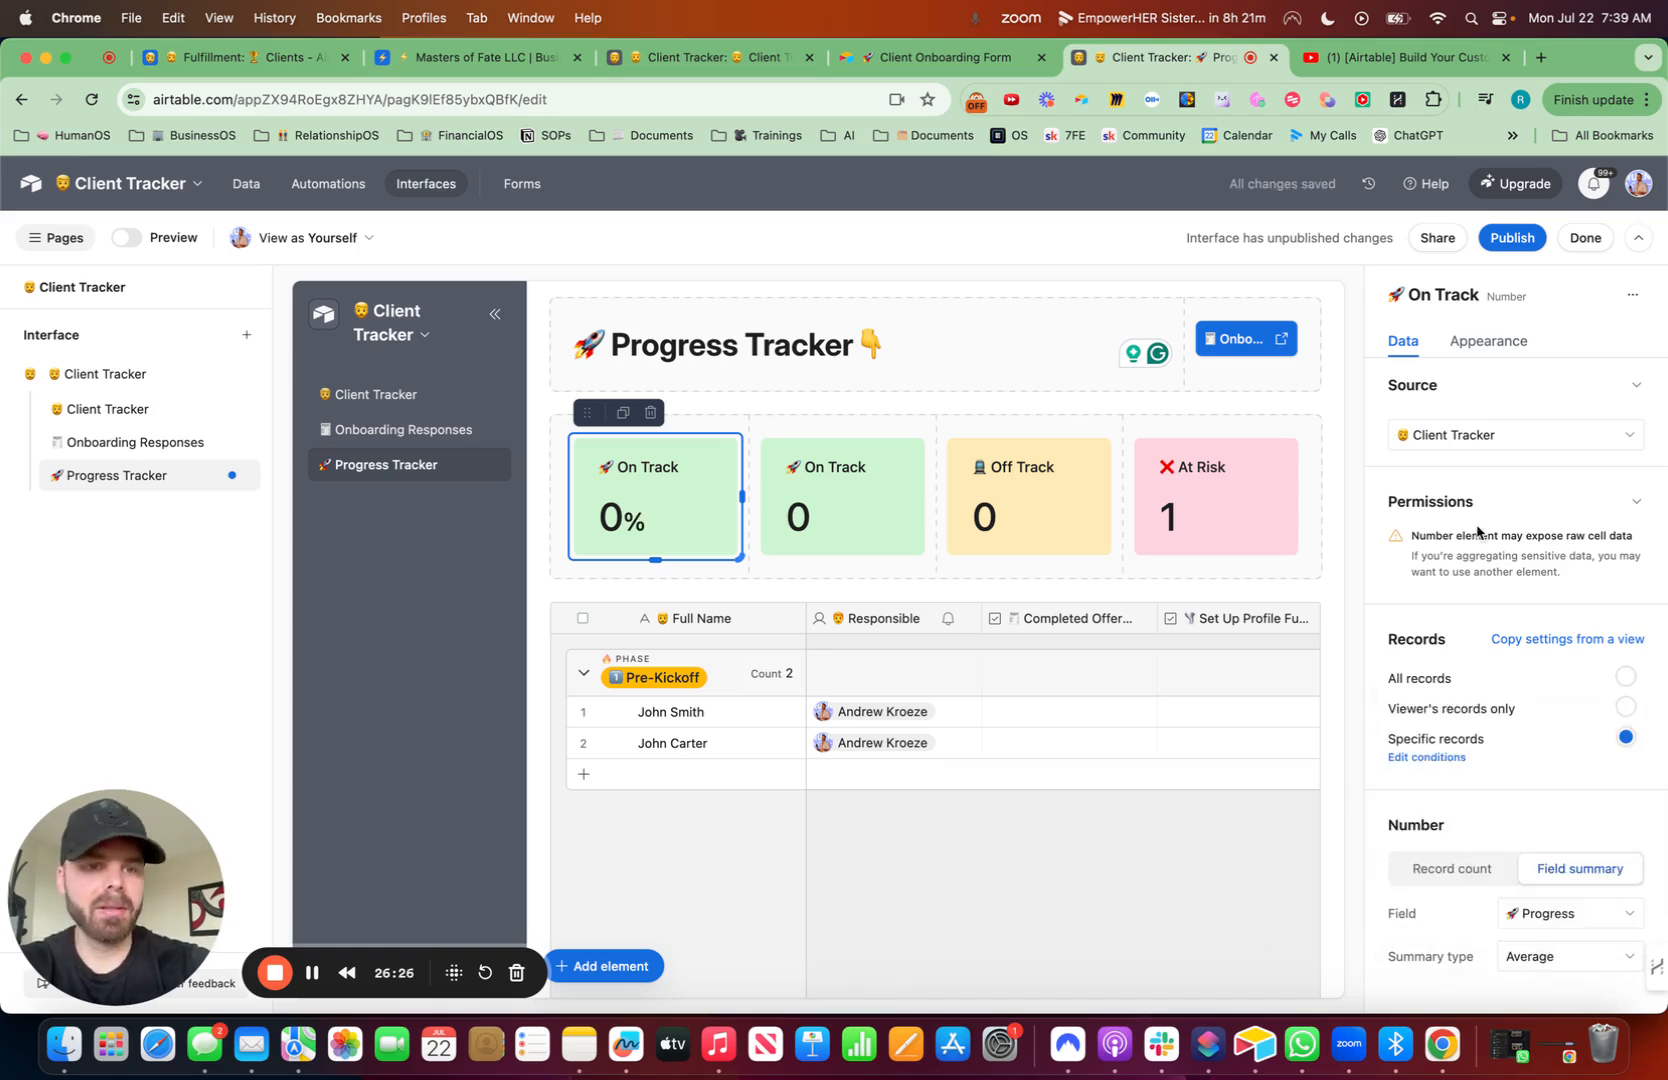
- Retitle the element '🚀 Average Progress' and give it the Default gray color
click(1510, 344)
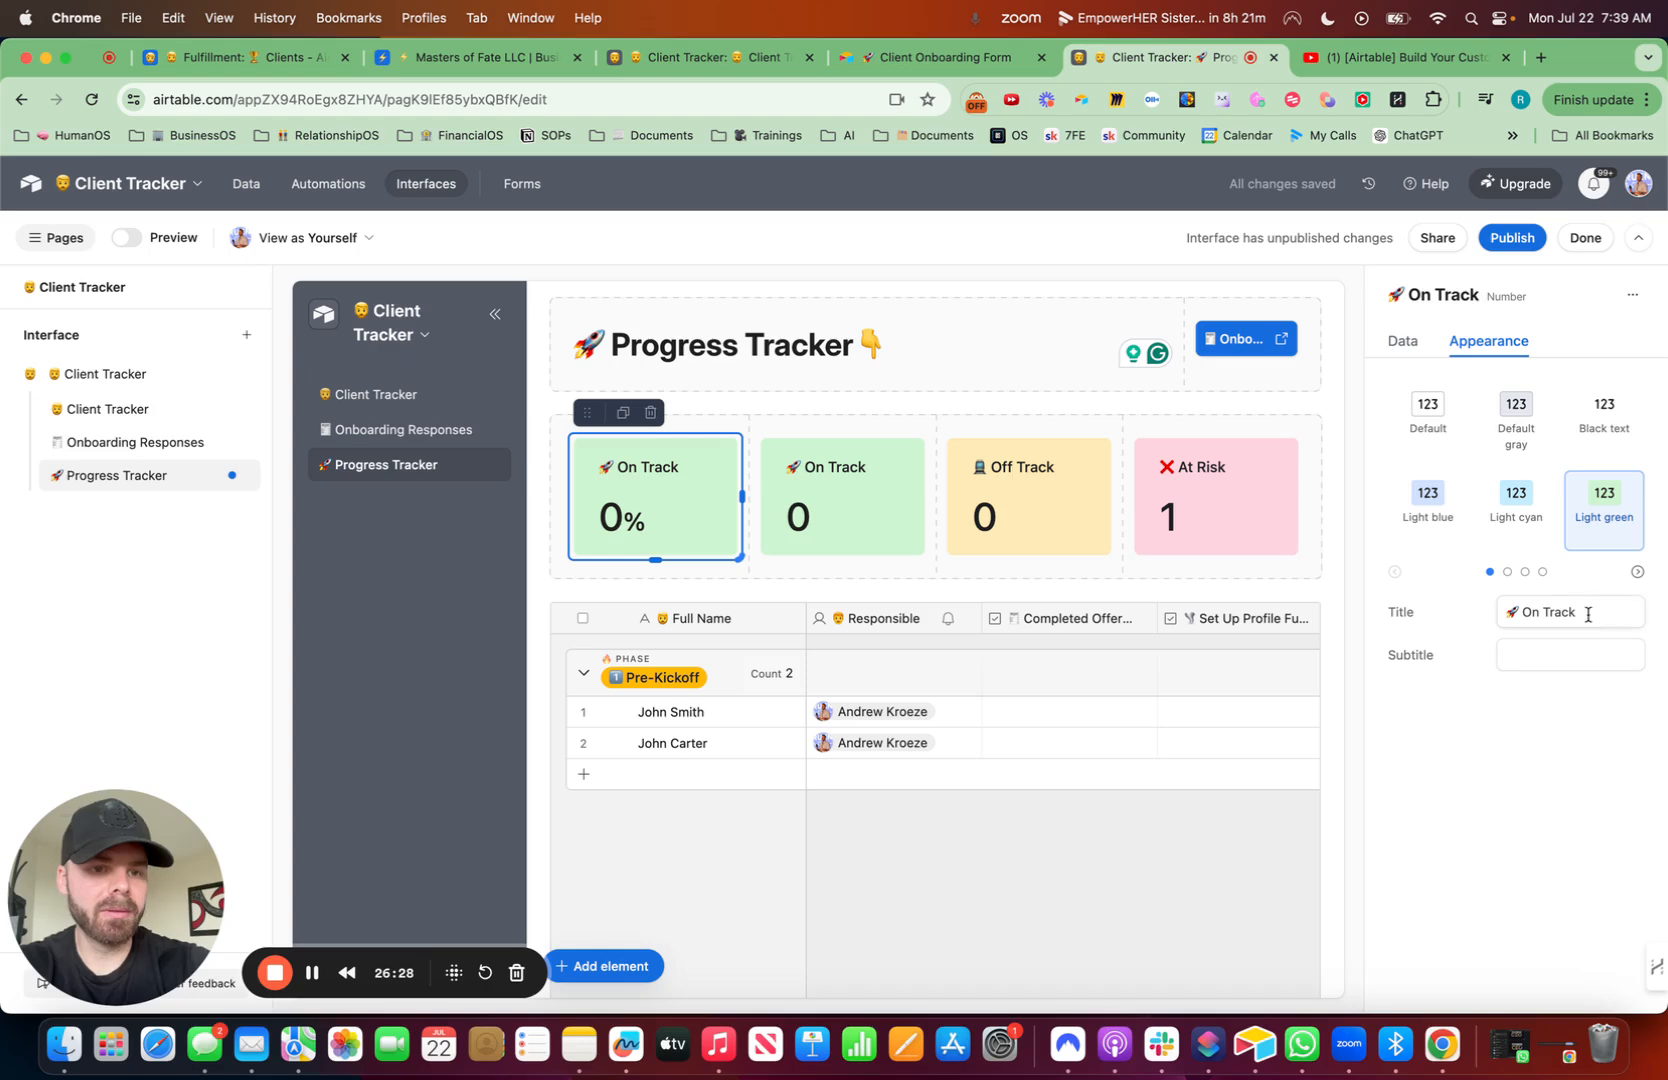
drag(1588, 614, 1509, 614)
text(Average Progress)
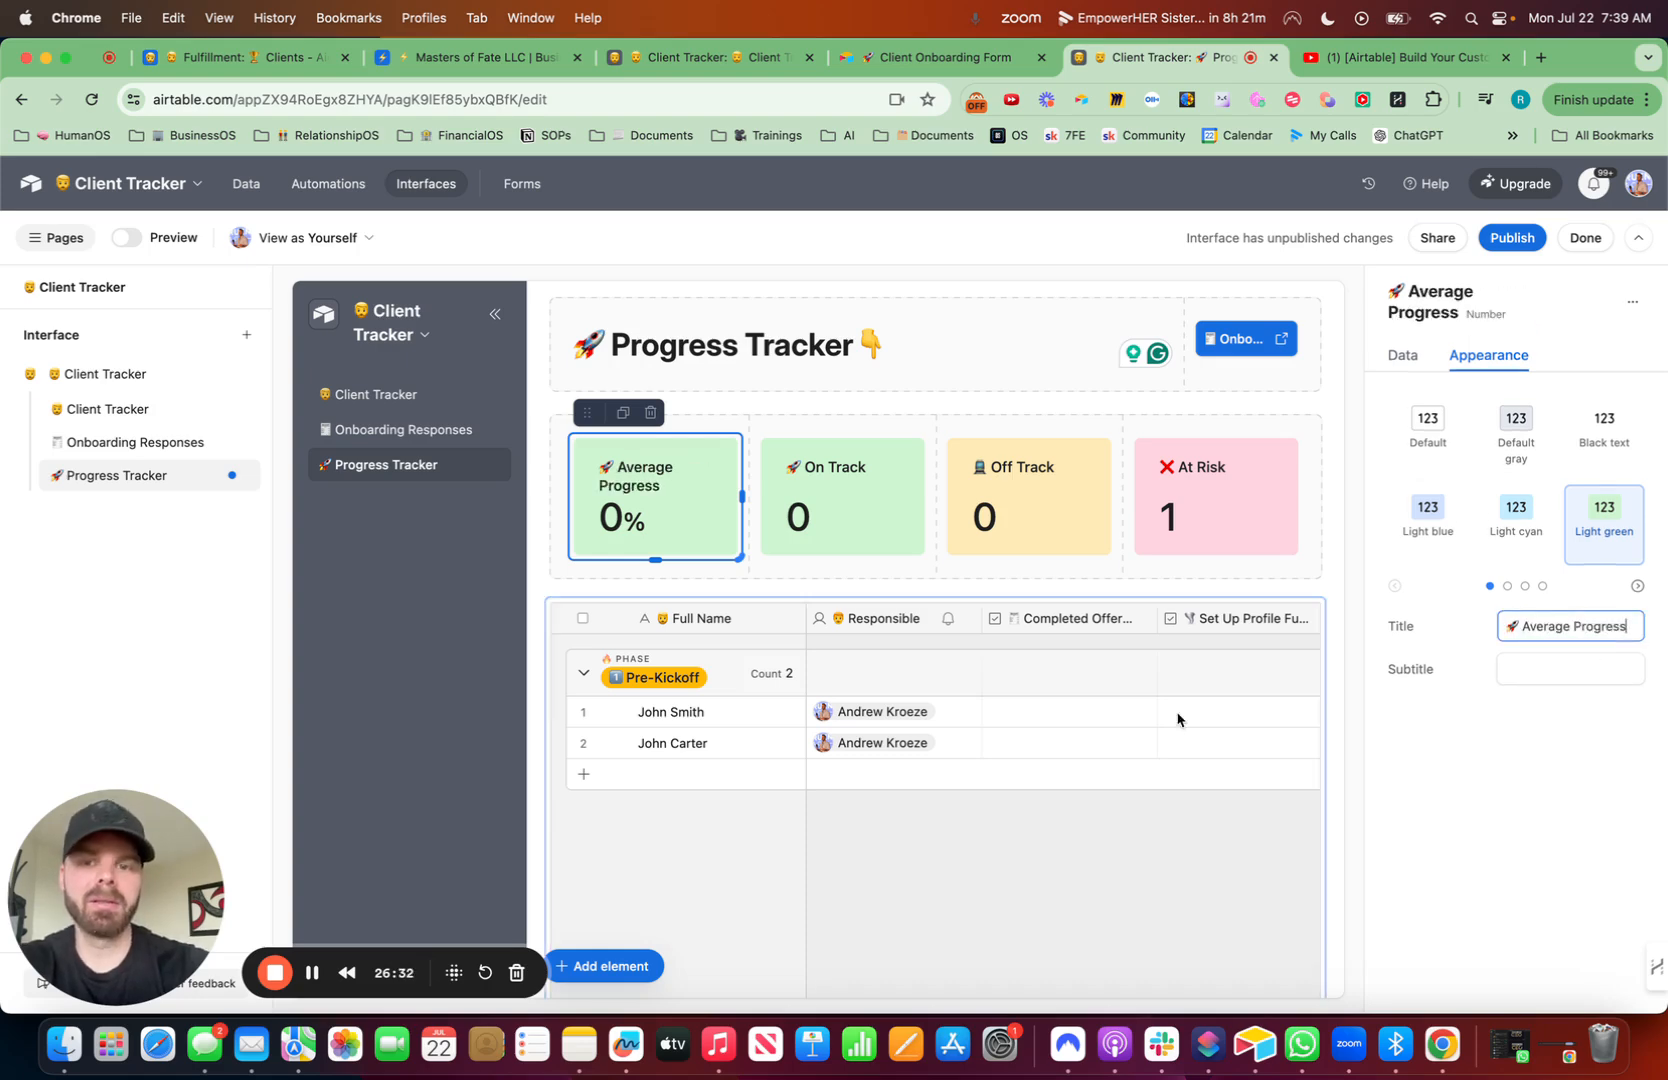
click(1516, 428)
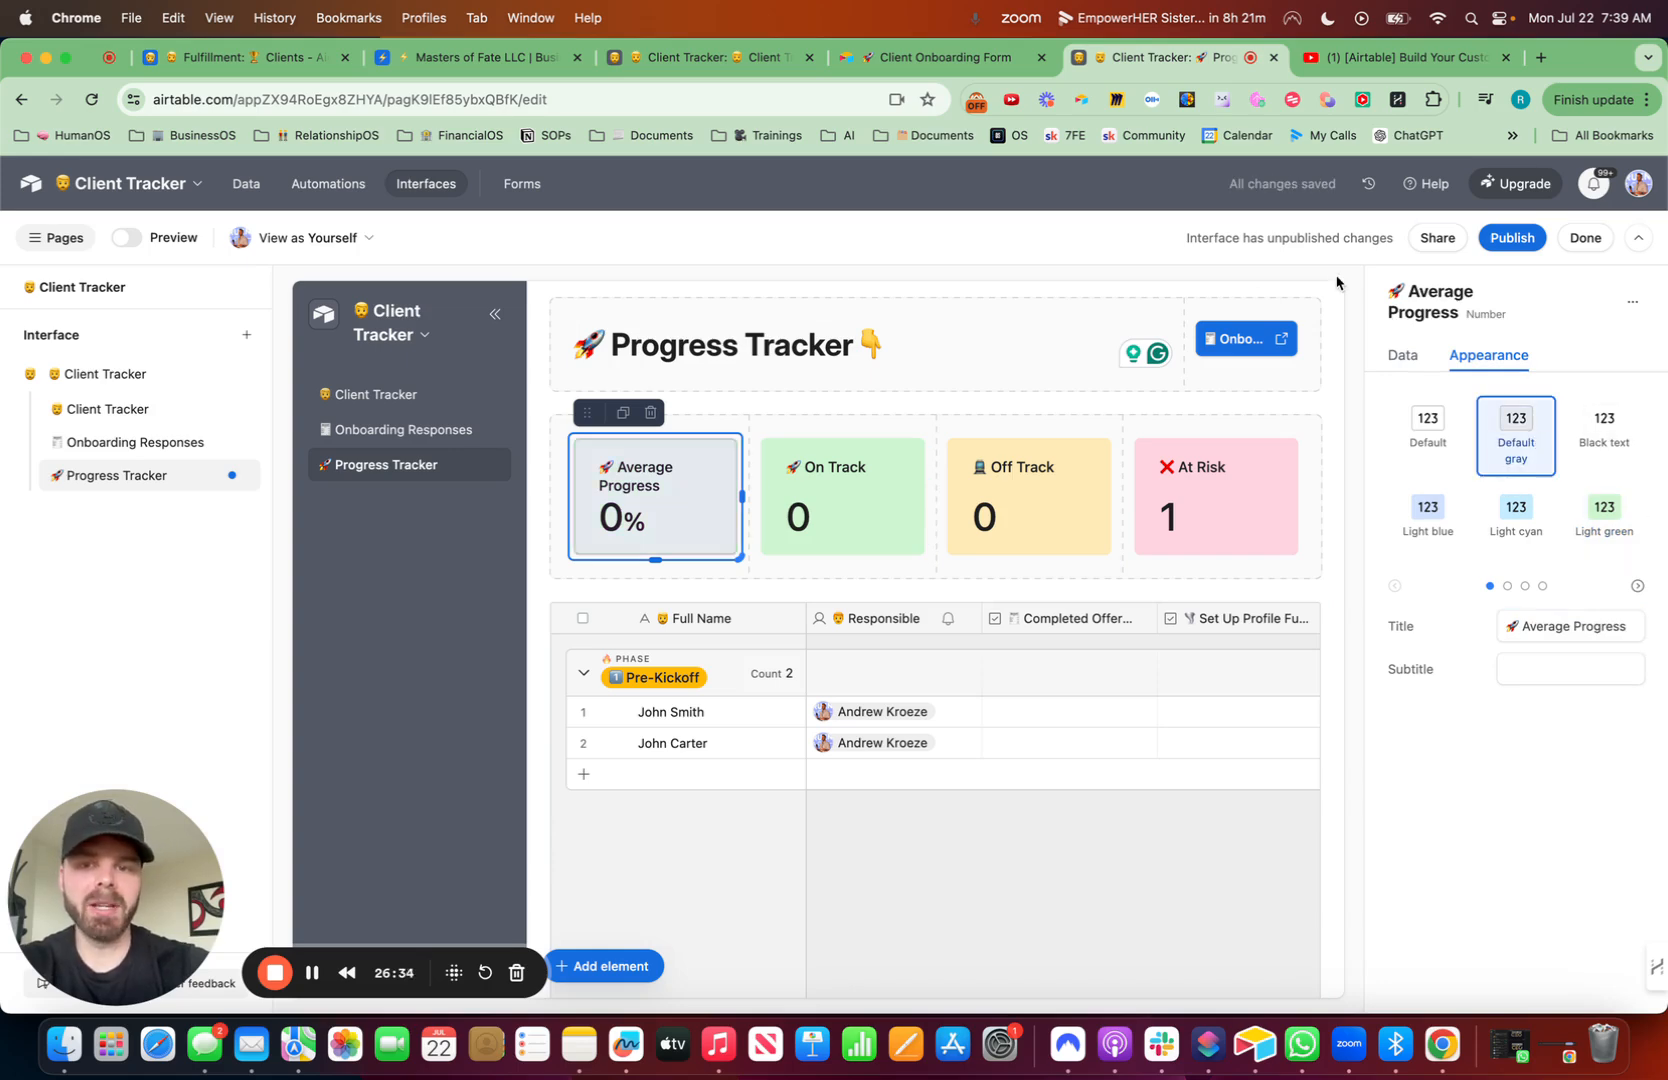
- Publish the interface changes
click(1512, 240)
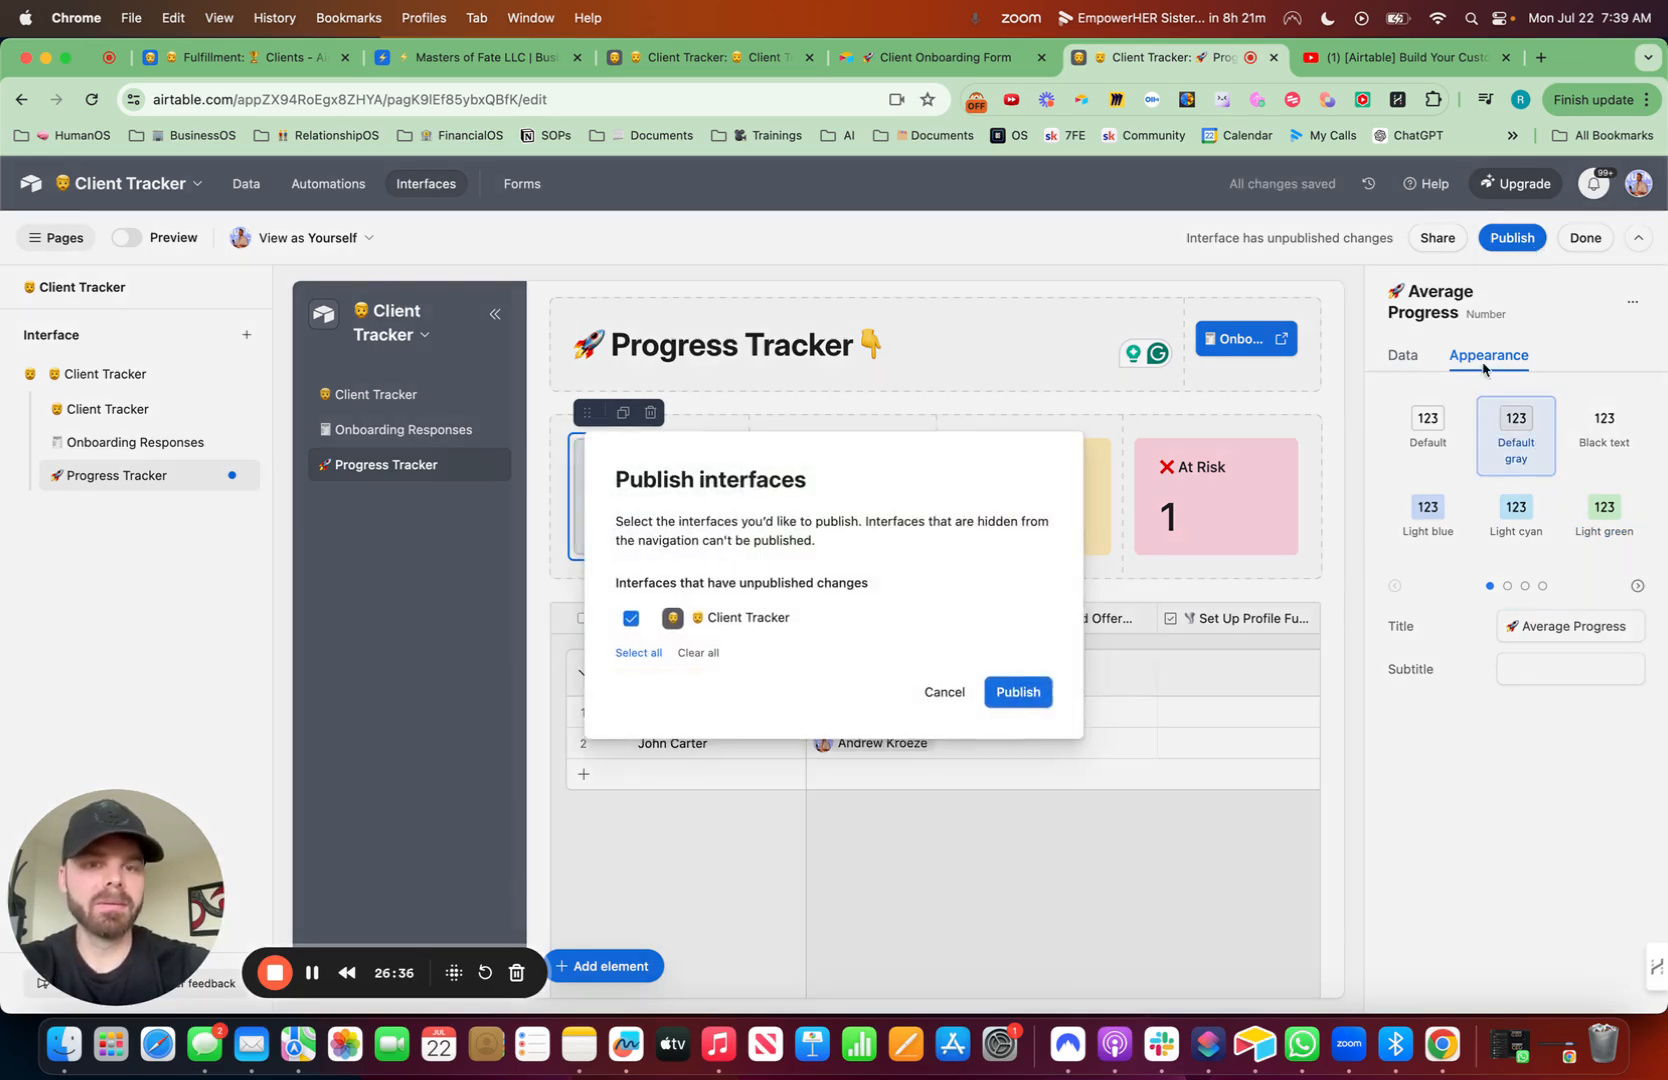
click(1022, 694)
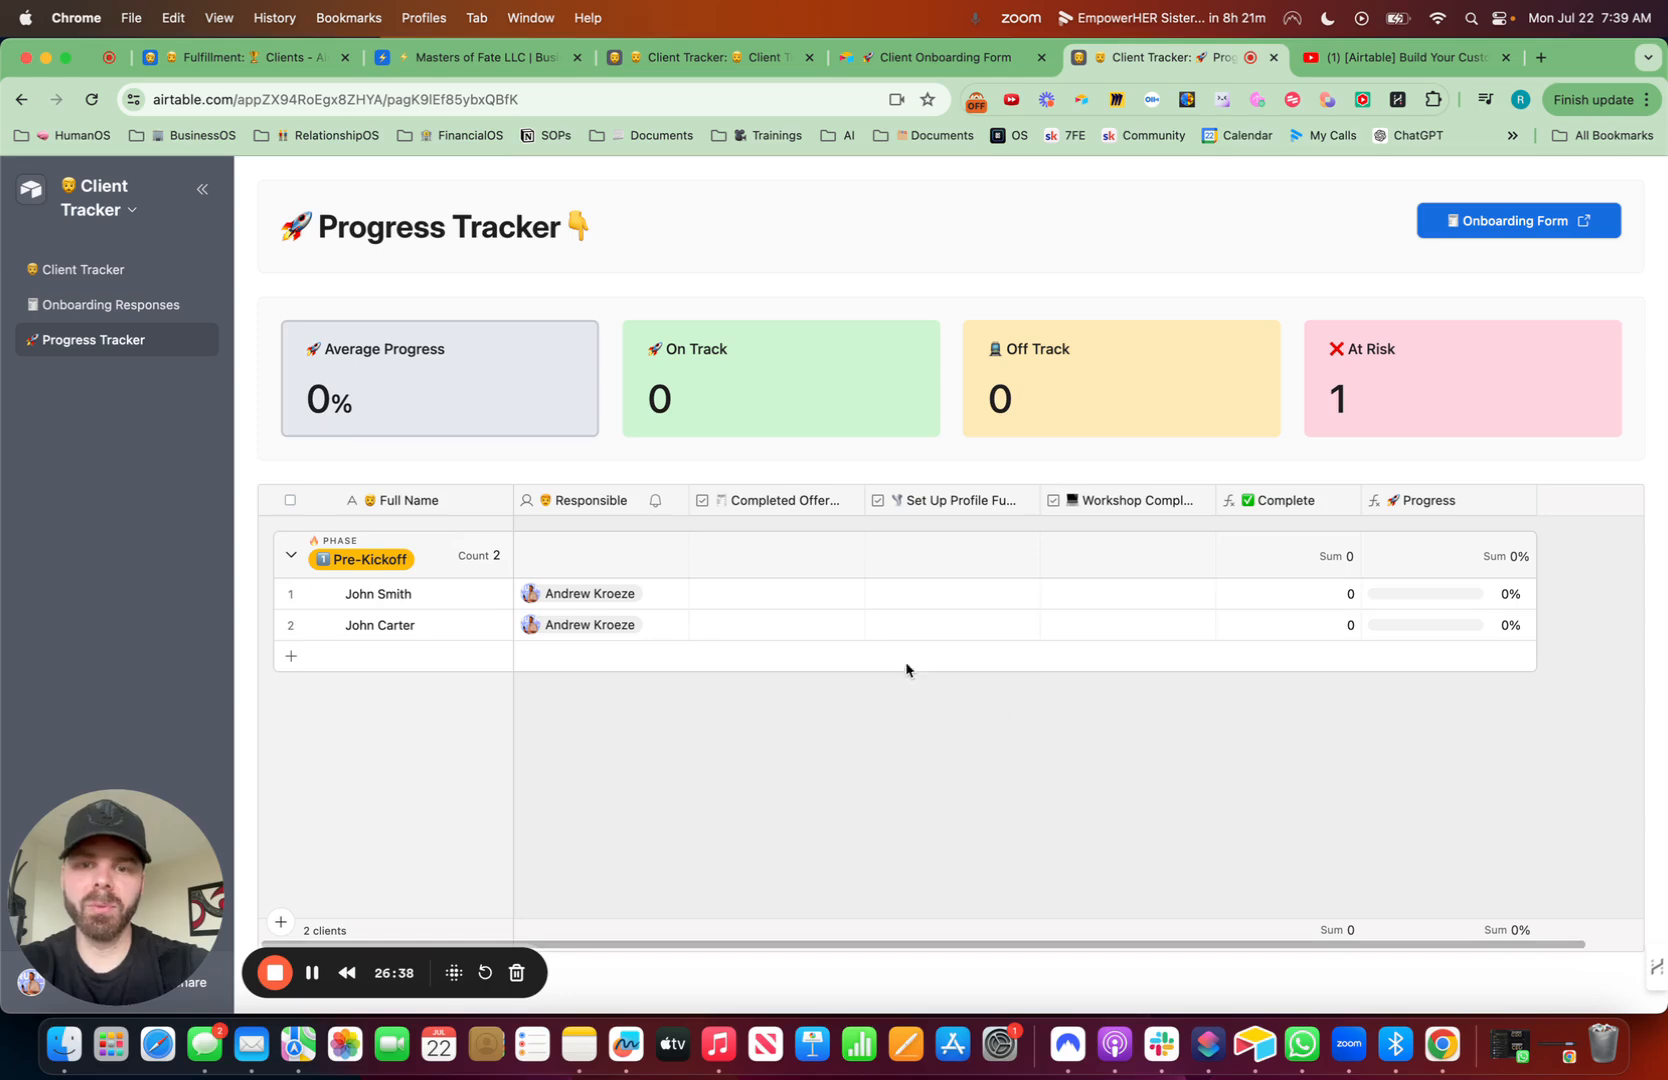
- Tick the first client's remaining roadmap checkboxes on the published Progress Tracker page
click(778, 594)
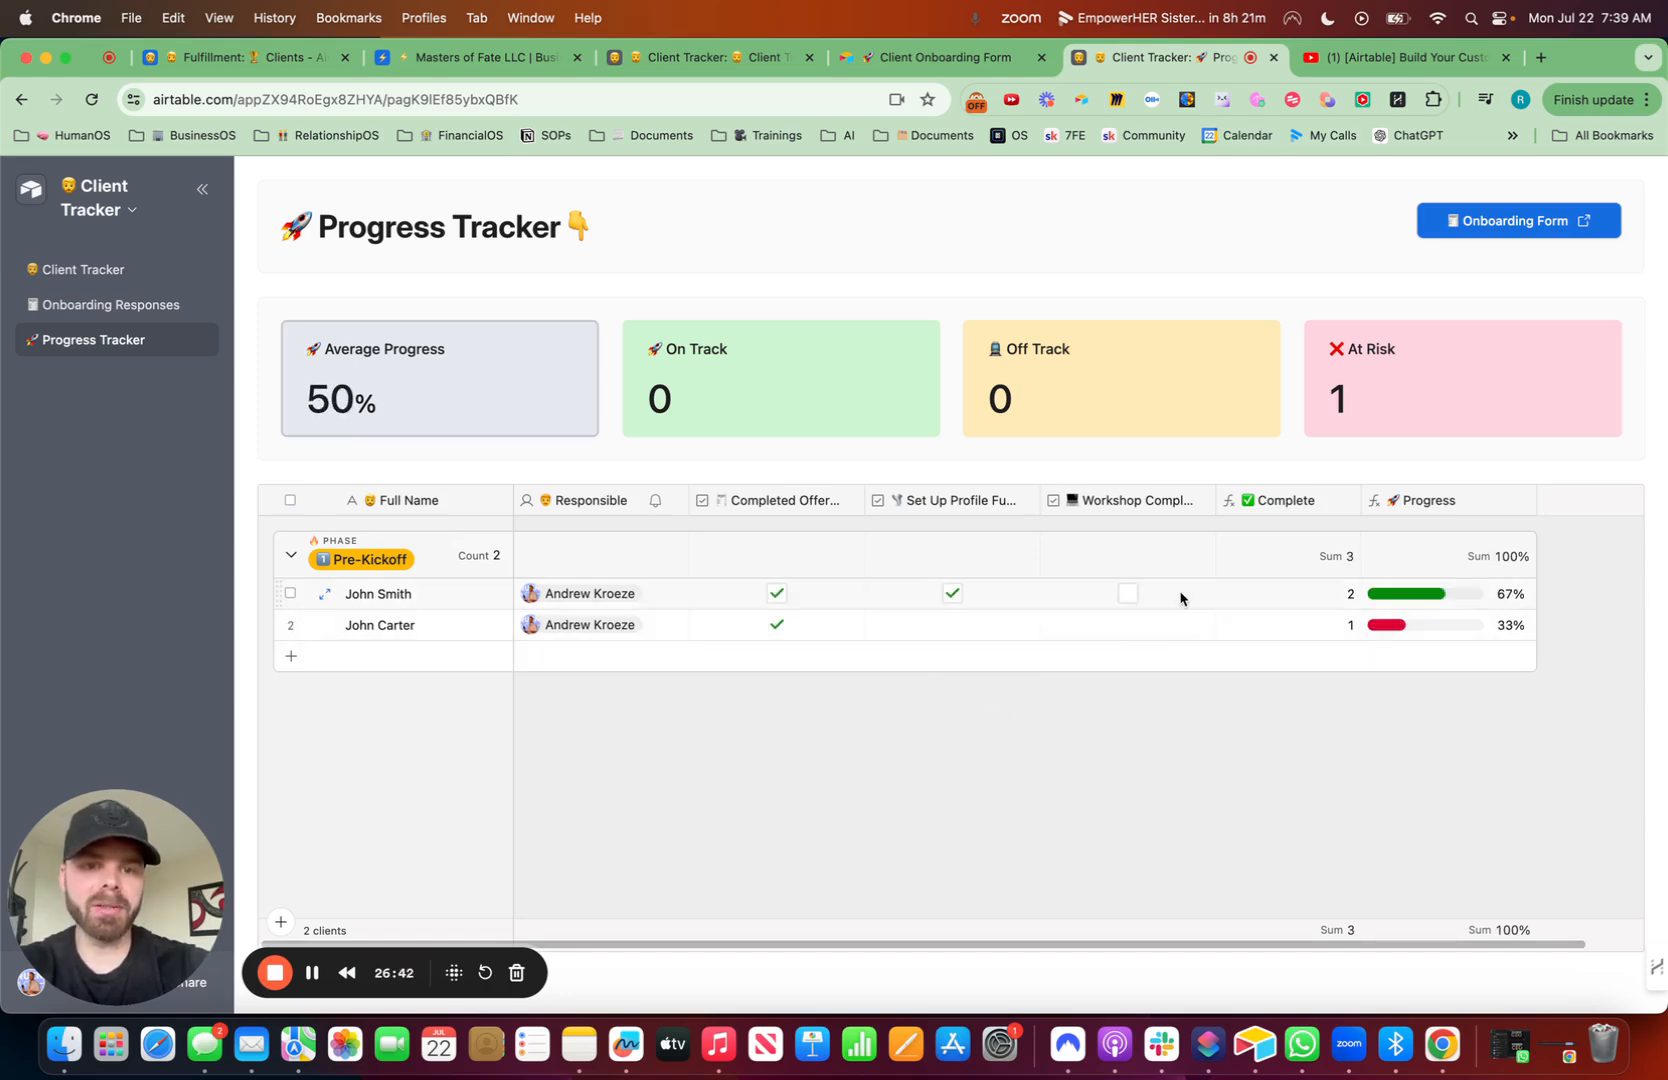
click(1130, 594)
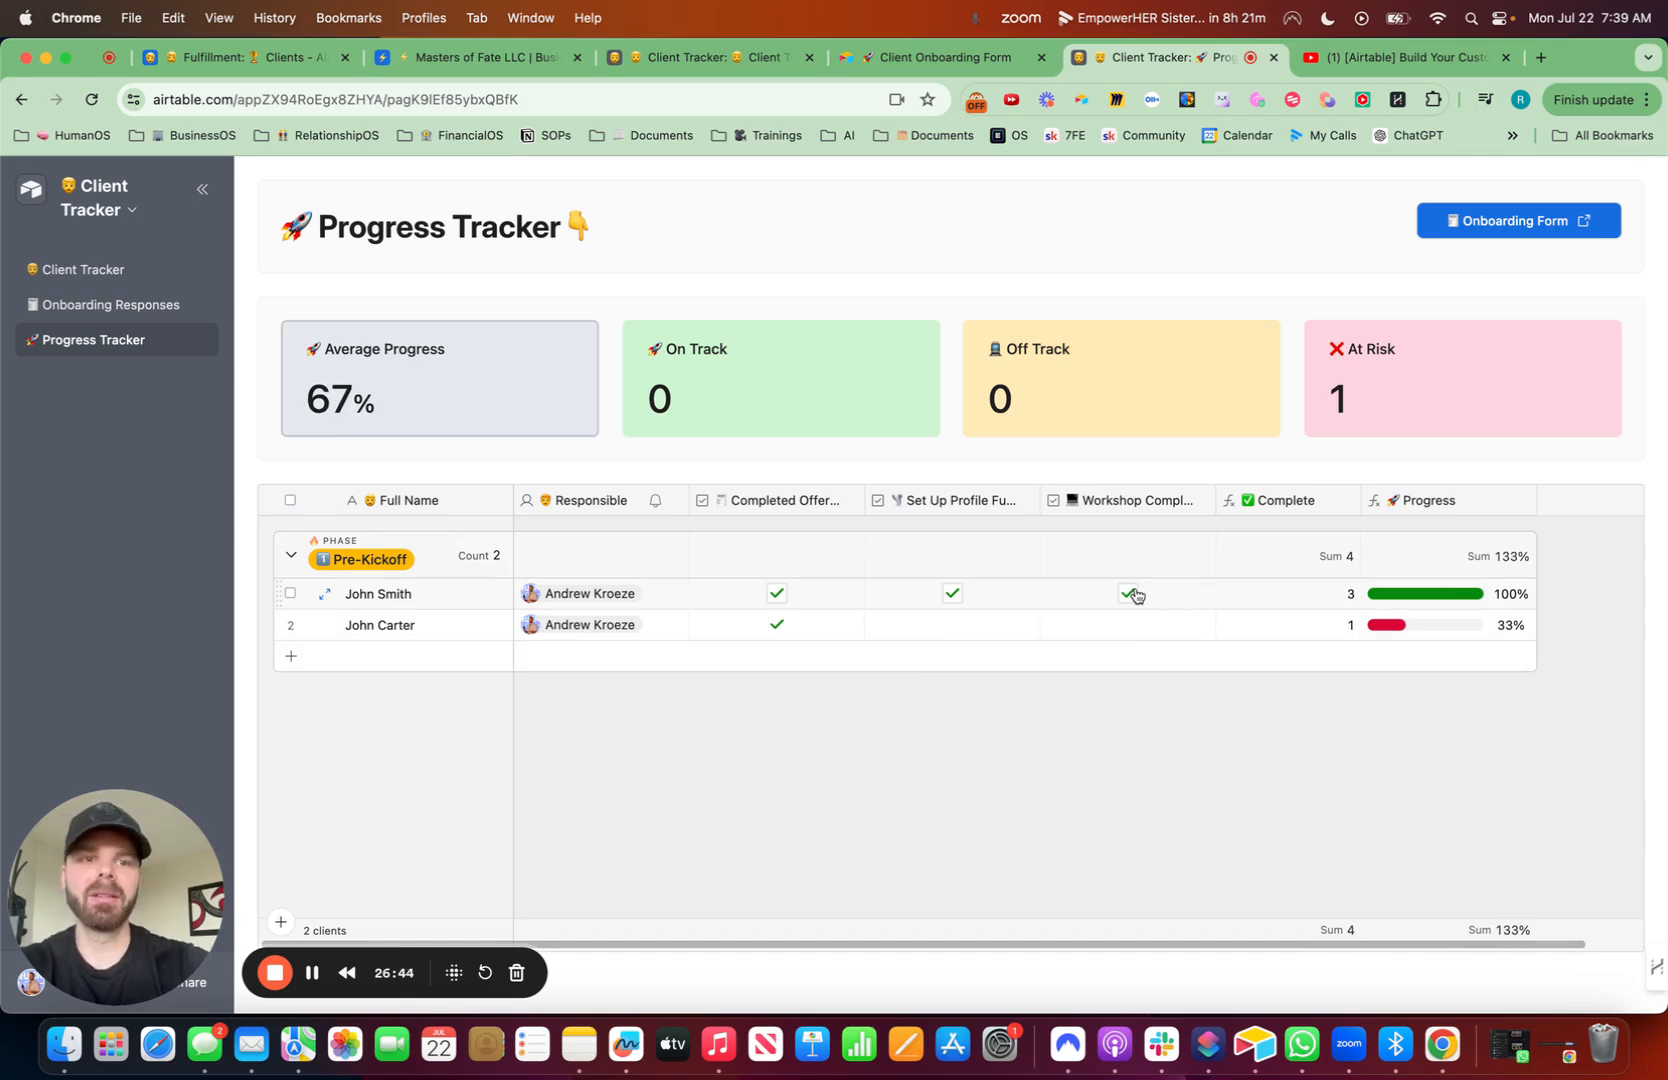
- Return to editing the interface and open the Client Tracker page
click(125, 211)
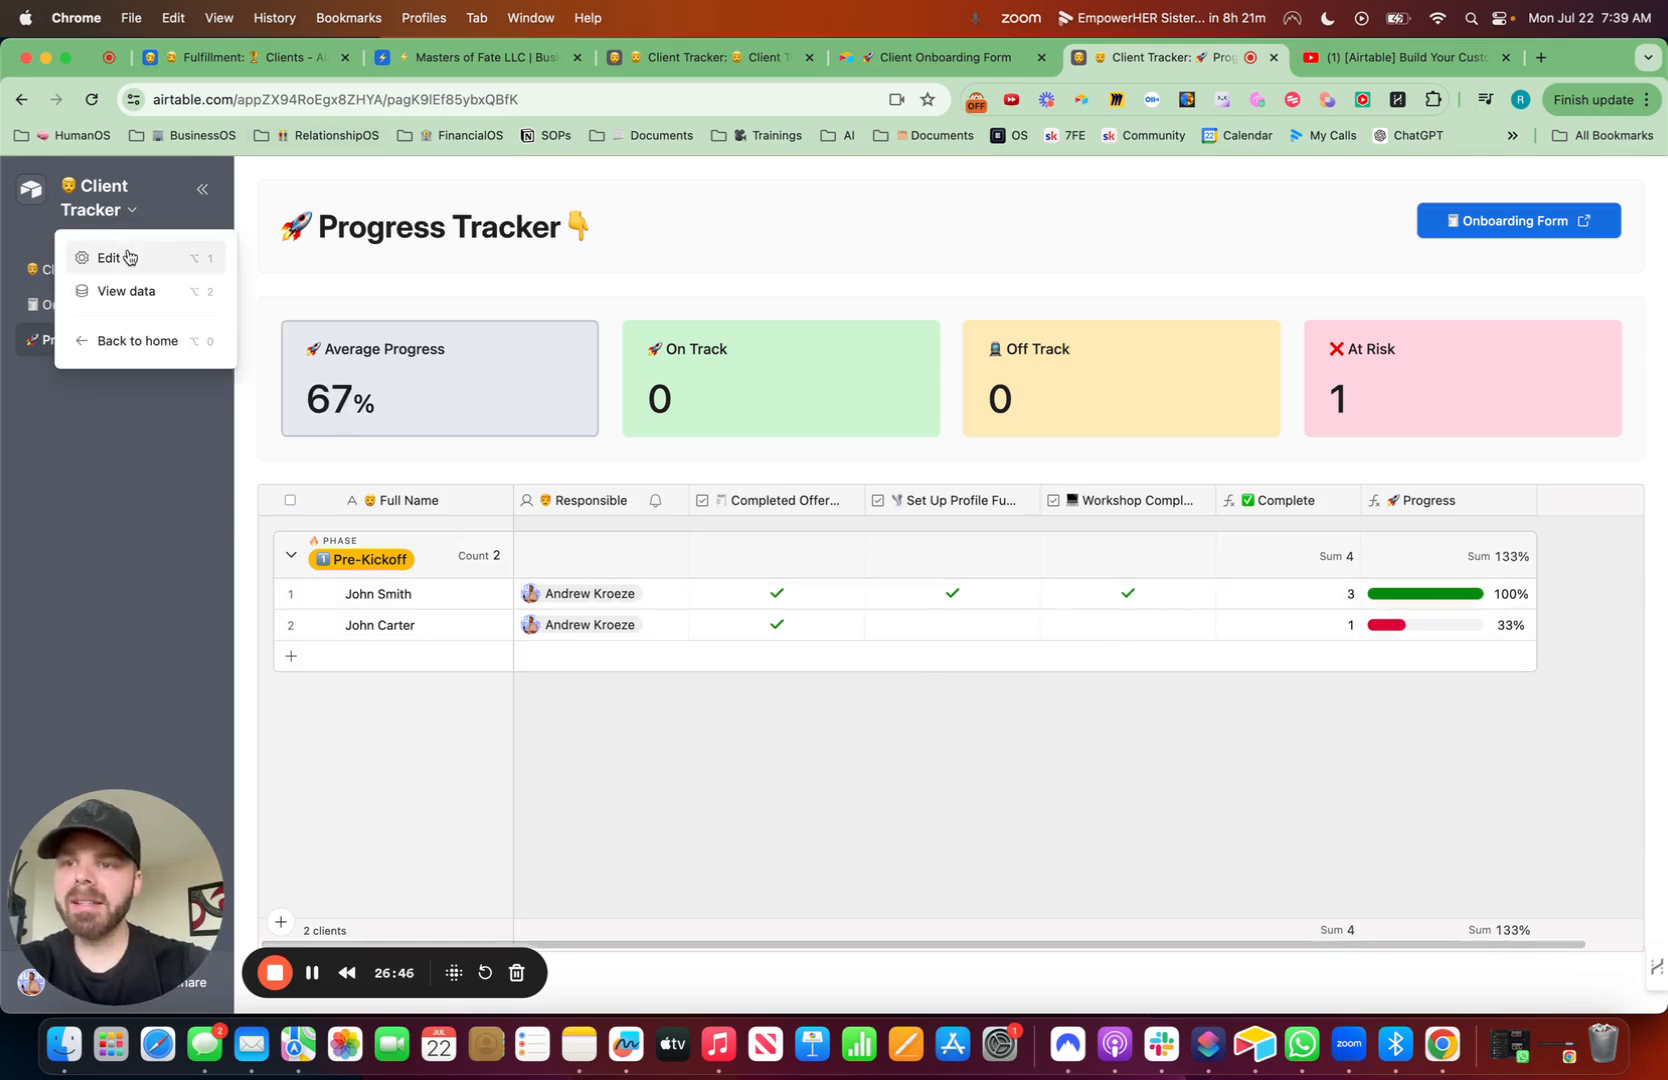
click(132, 253)
click(215, 409)
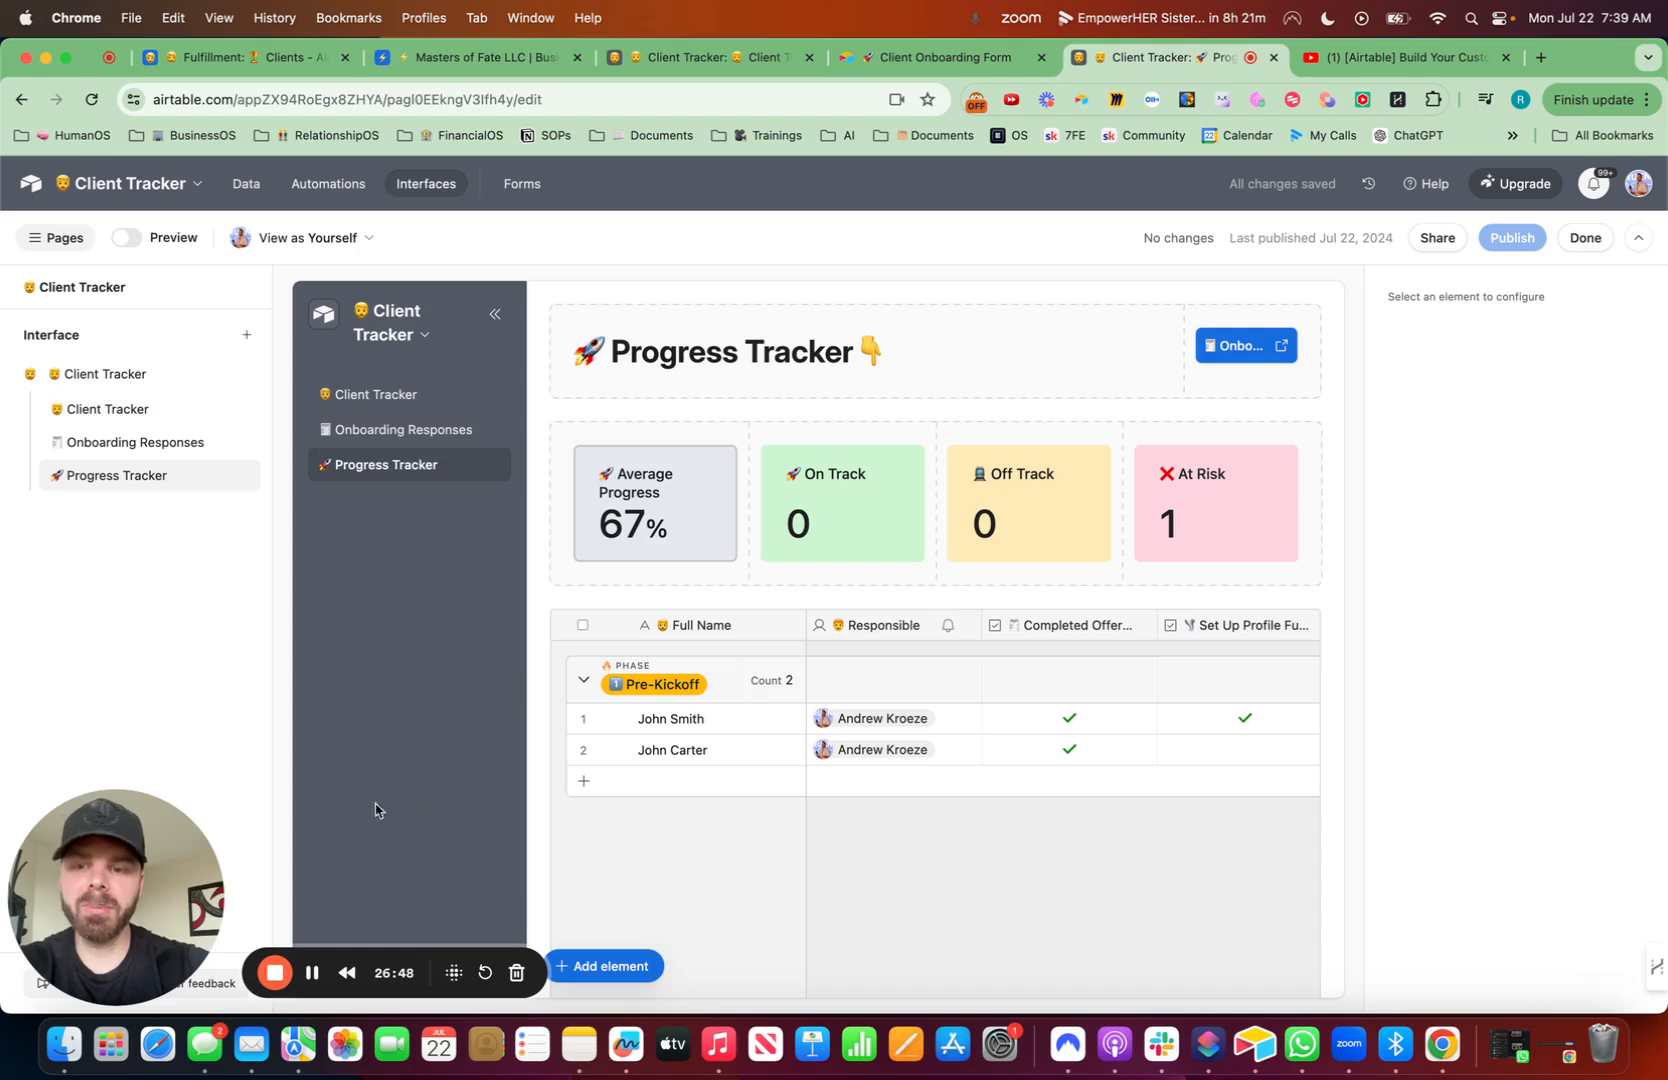
drag(113, 883, 1430, 912)
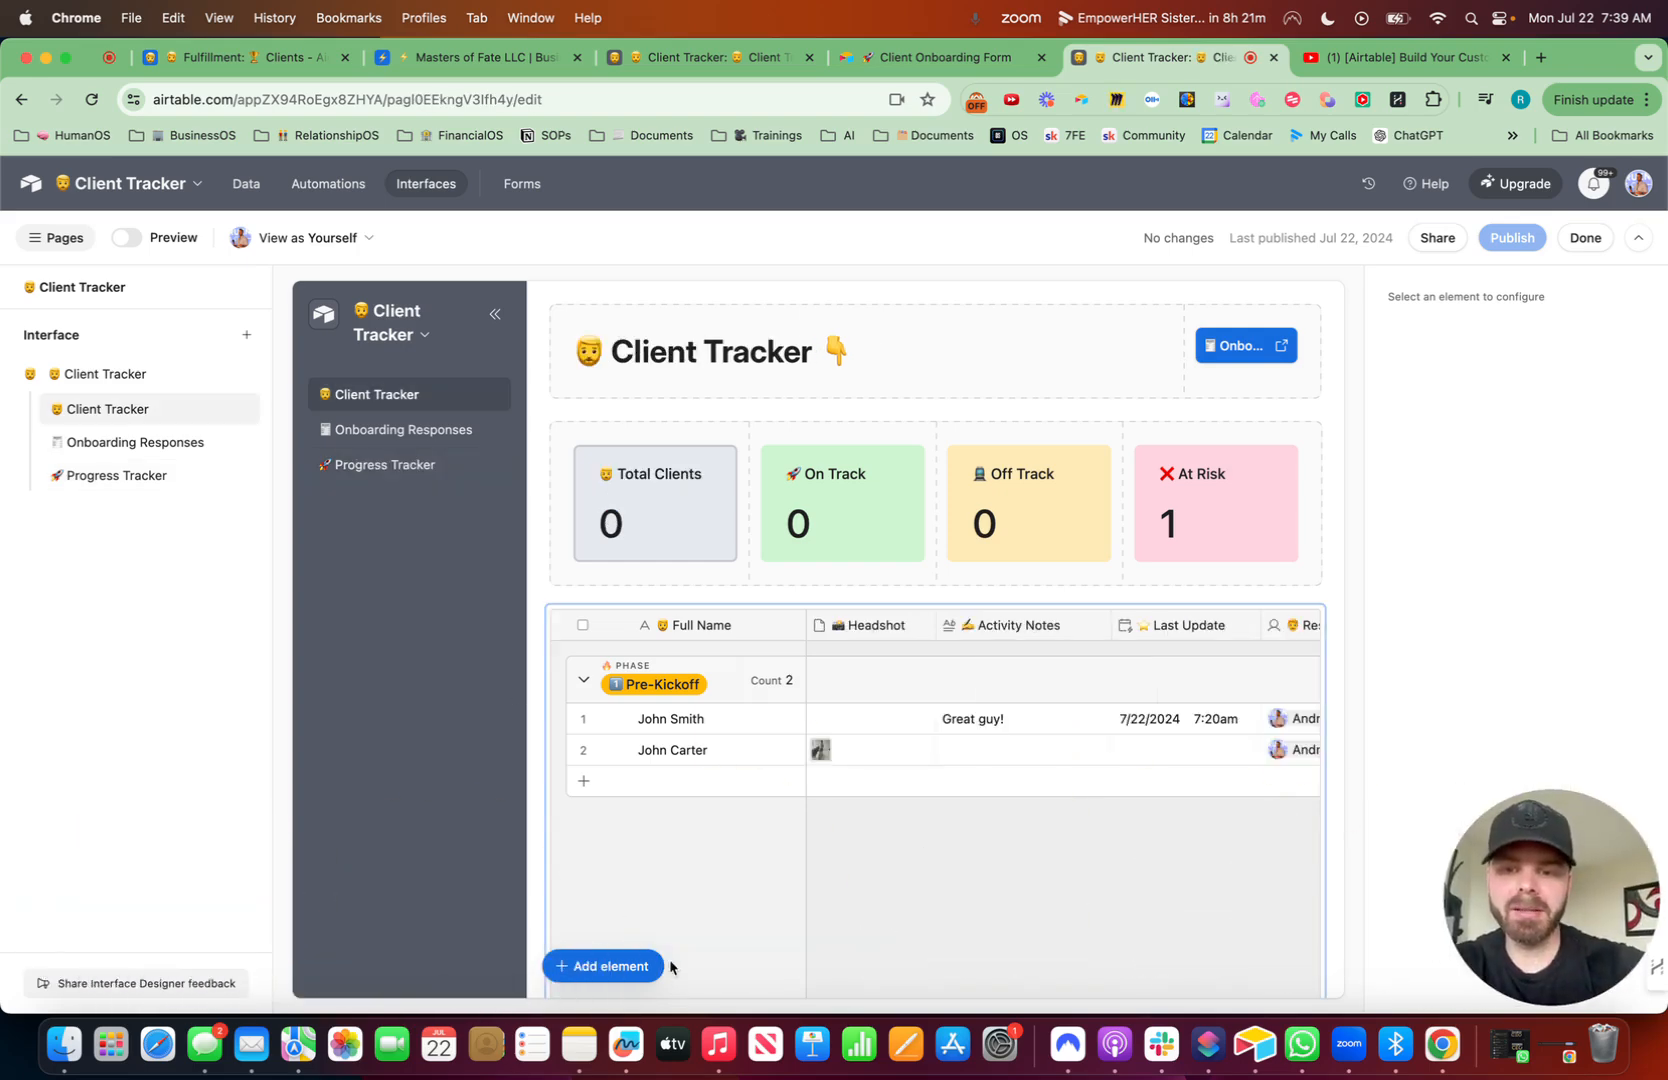
- Add a Filter element to the Client Tracker page
click(632, 968)
text(fil)
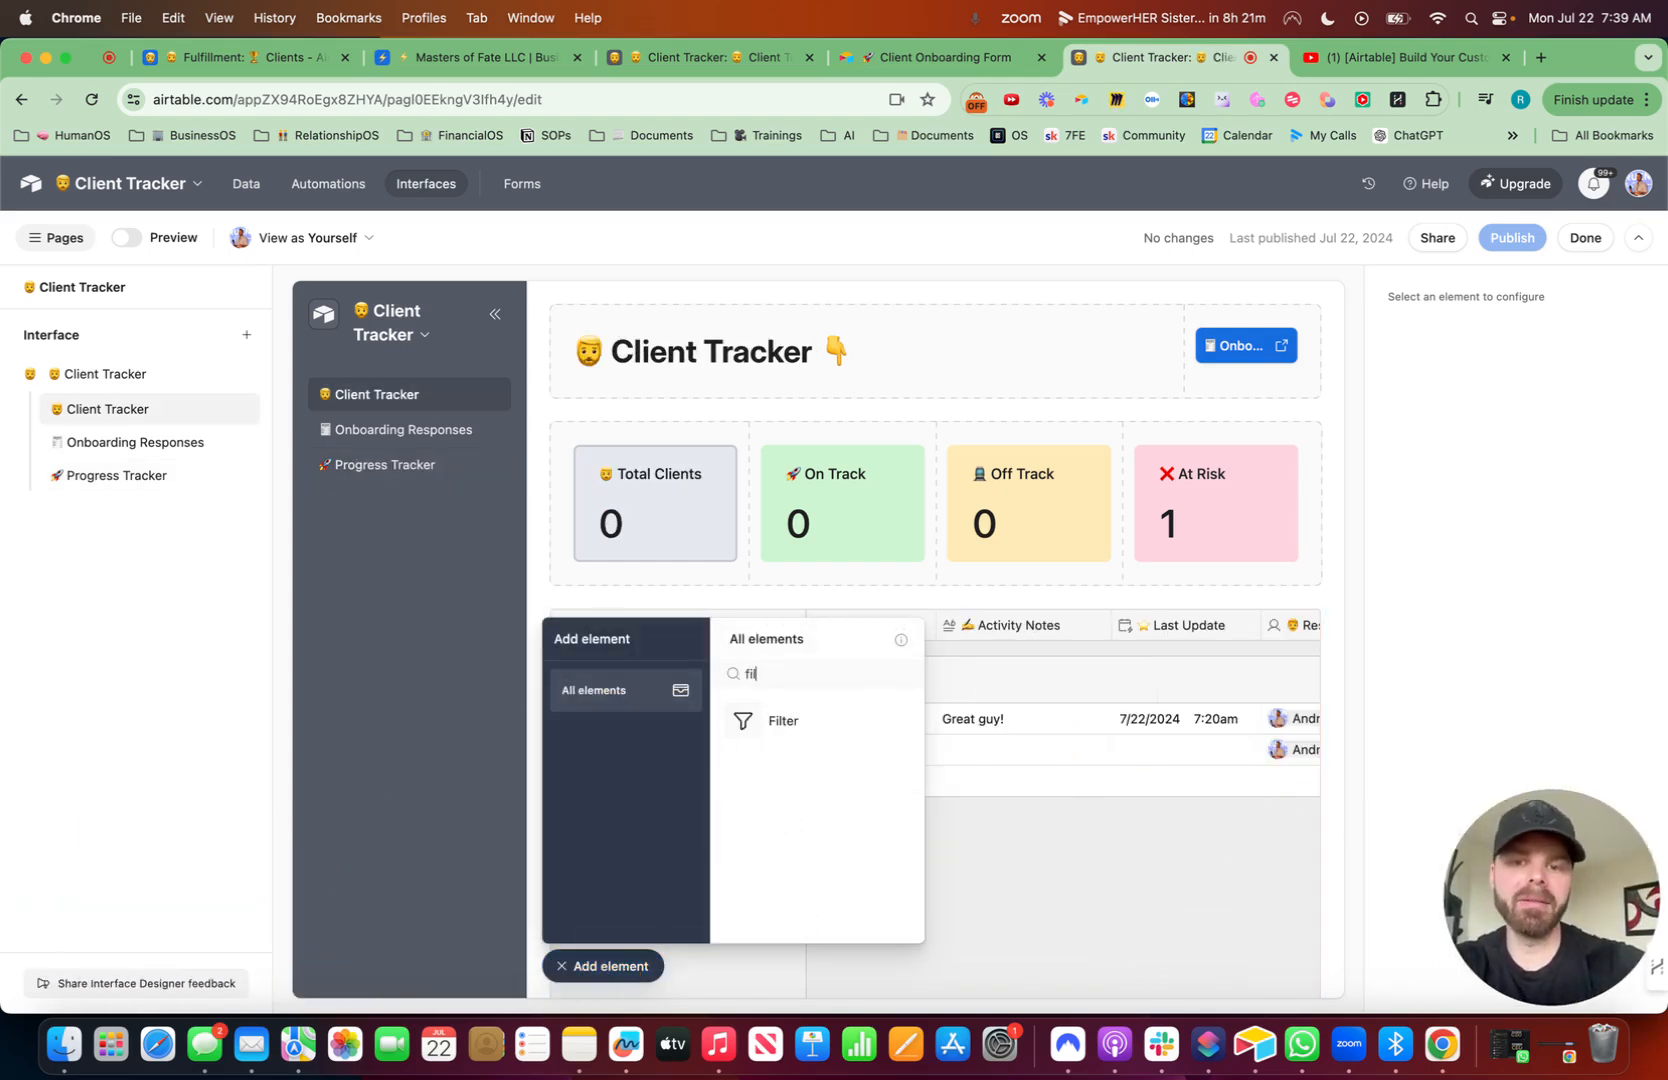
click(810, 718)
click(745, 255)
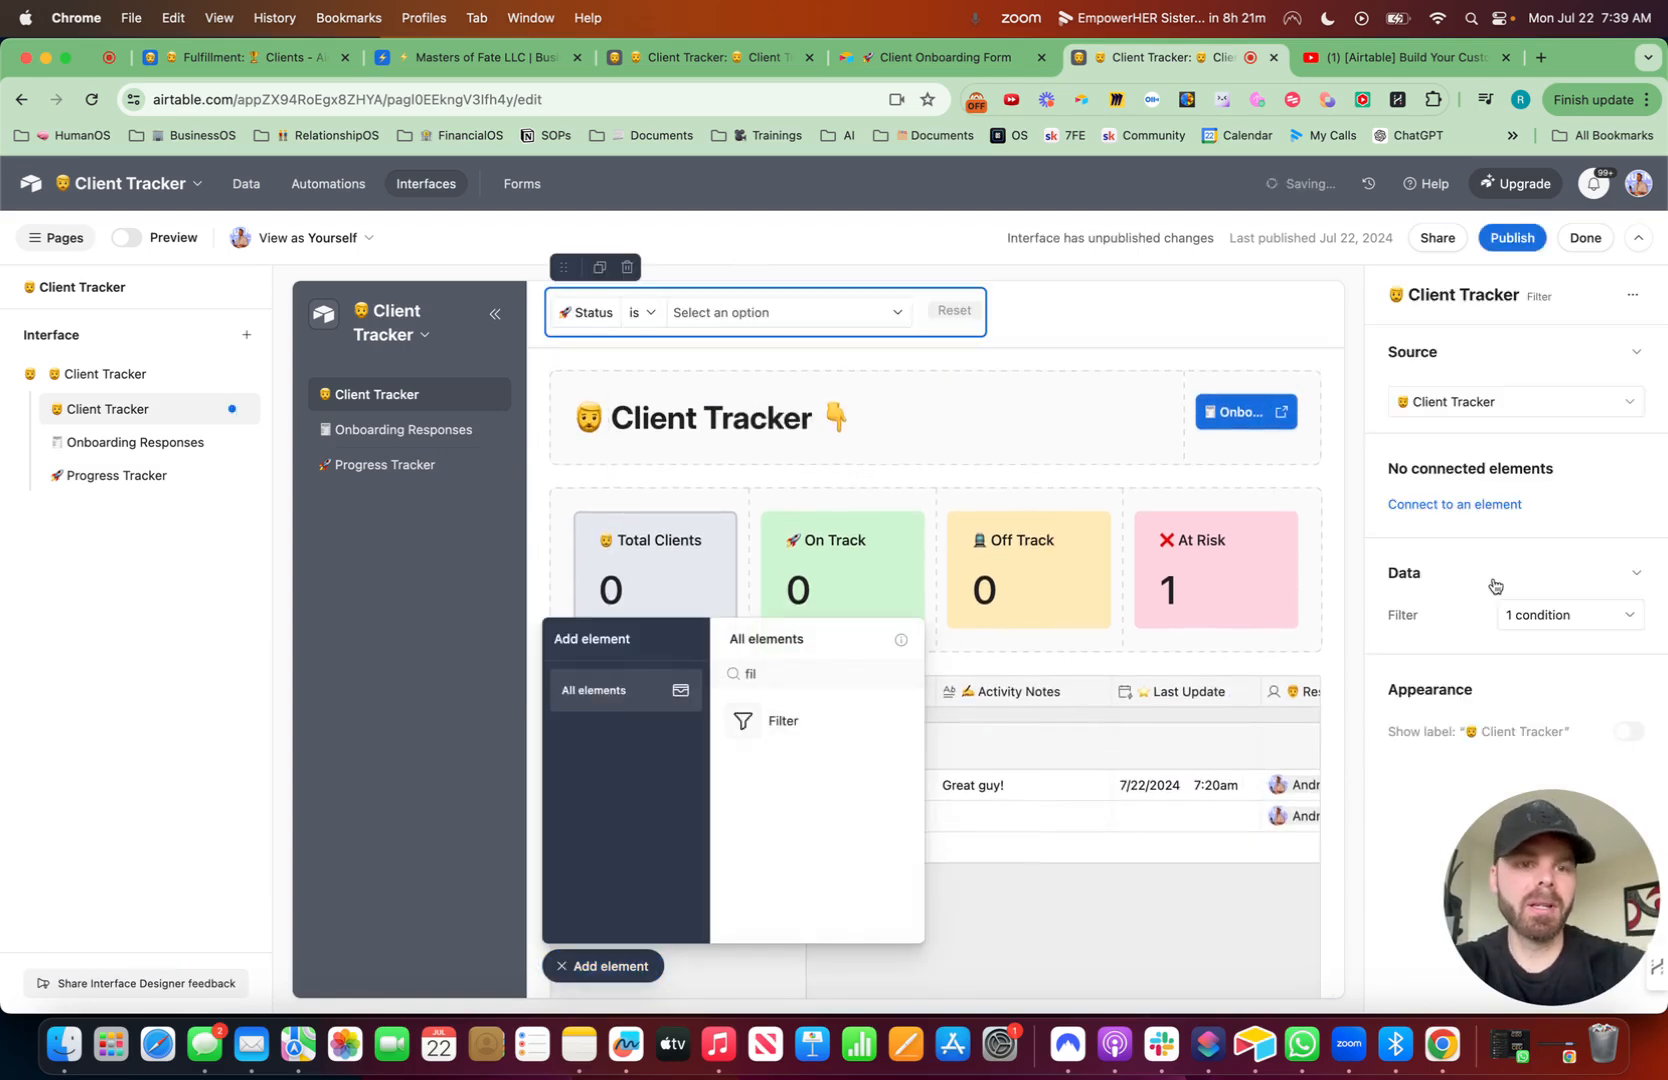
- Connect the filter to the Total Clients, On Track, Off Track, At Risk number elements and the Client Tracker grid
click(1485, 505)
click(1468, 571)
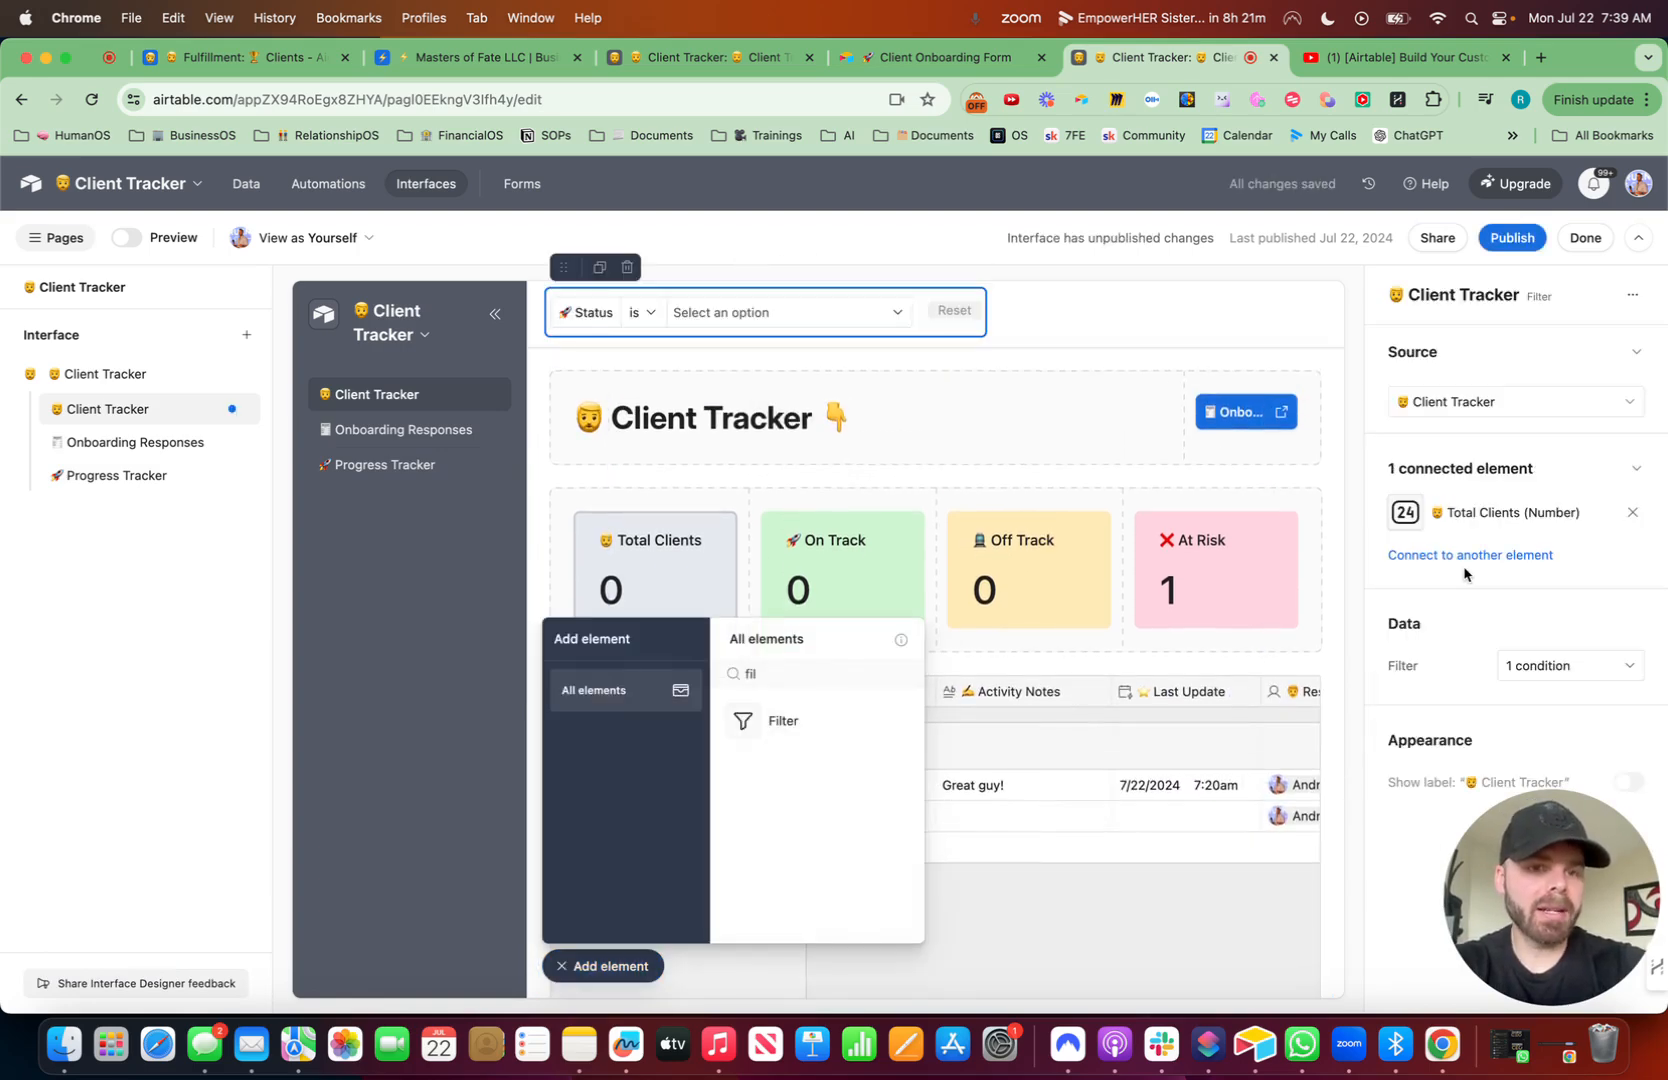
click(1461, 557)
click(1469, 626)
click(1466, 604)
click(1471, 670)
click(1466, 650)
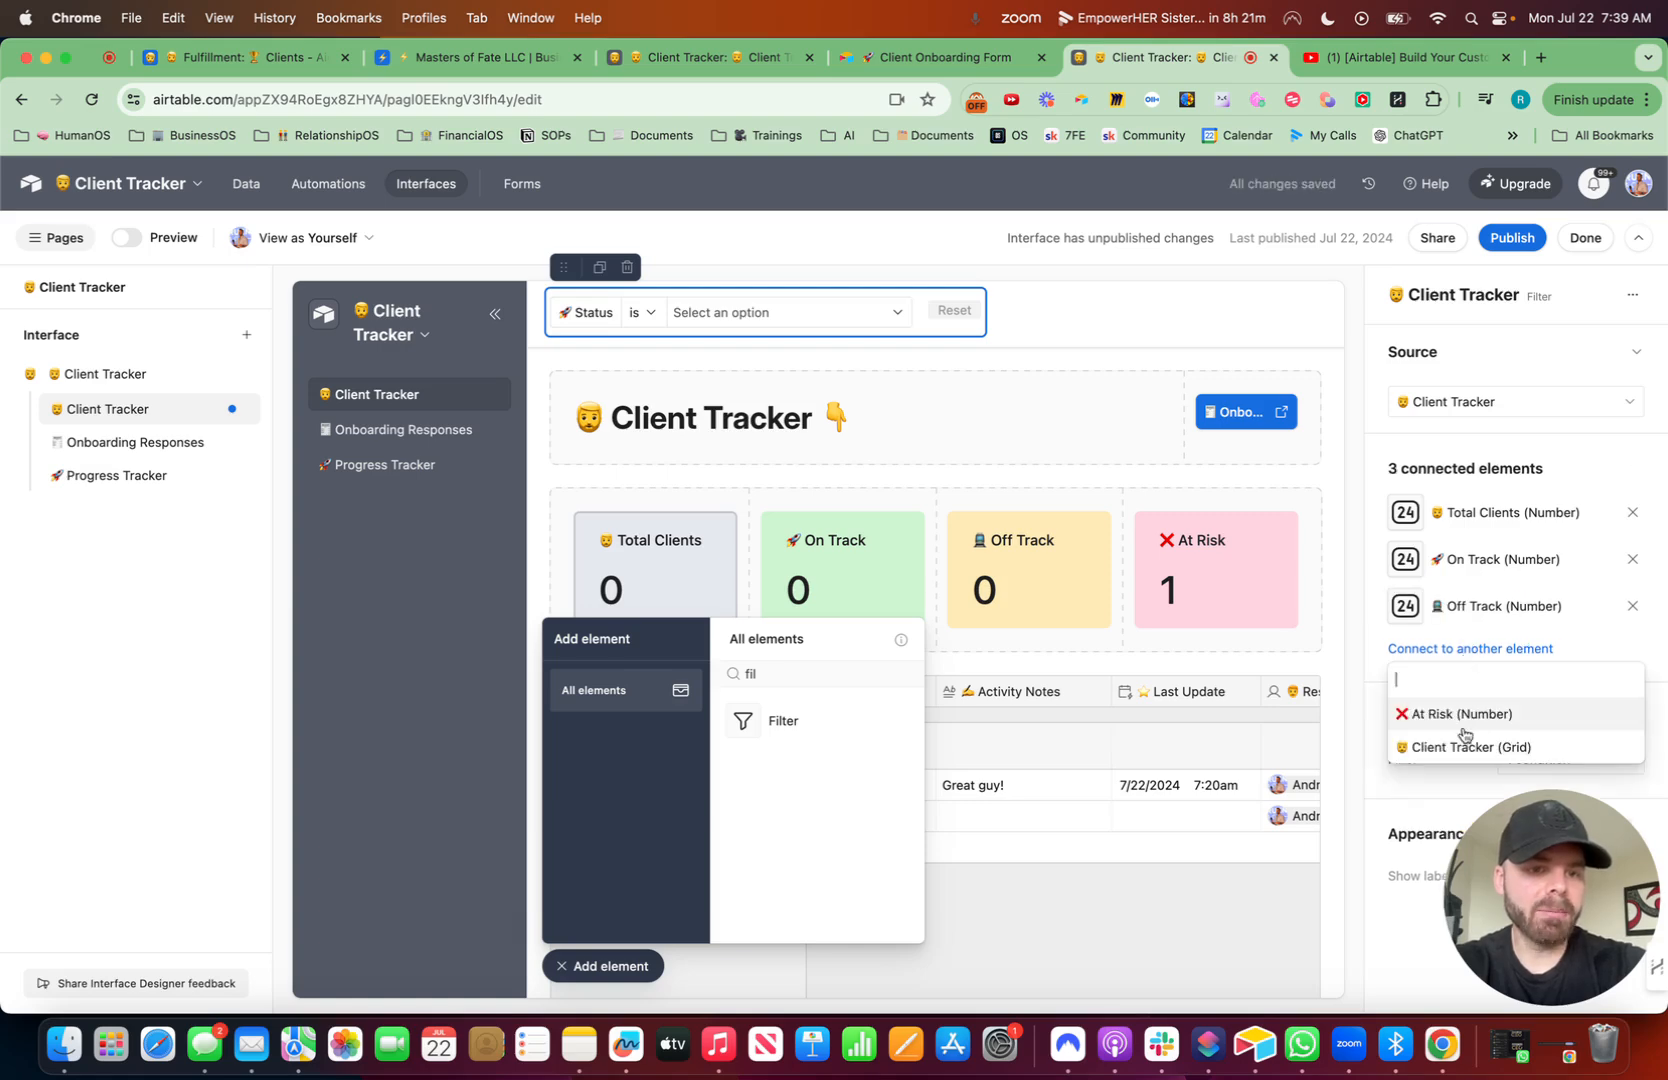
click(1460, 710)
click(1465, 694)
click(1440, 756)
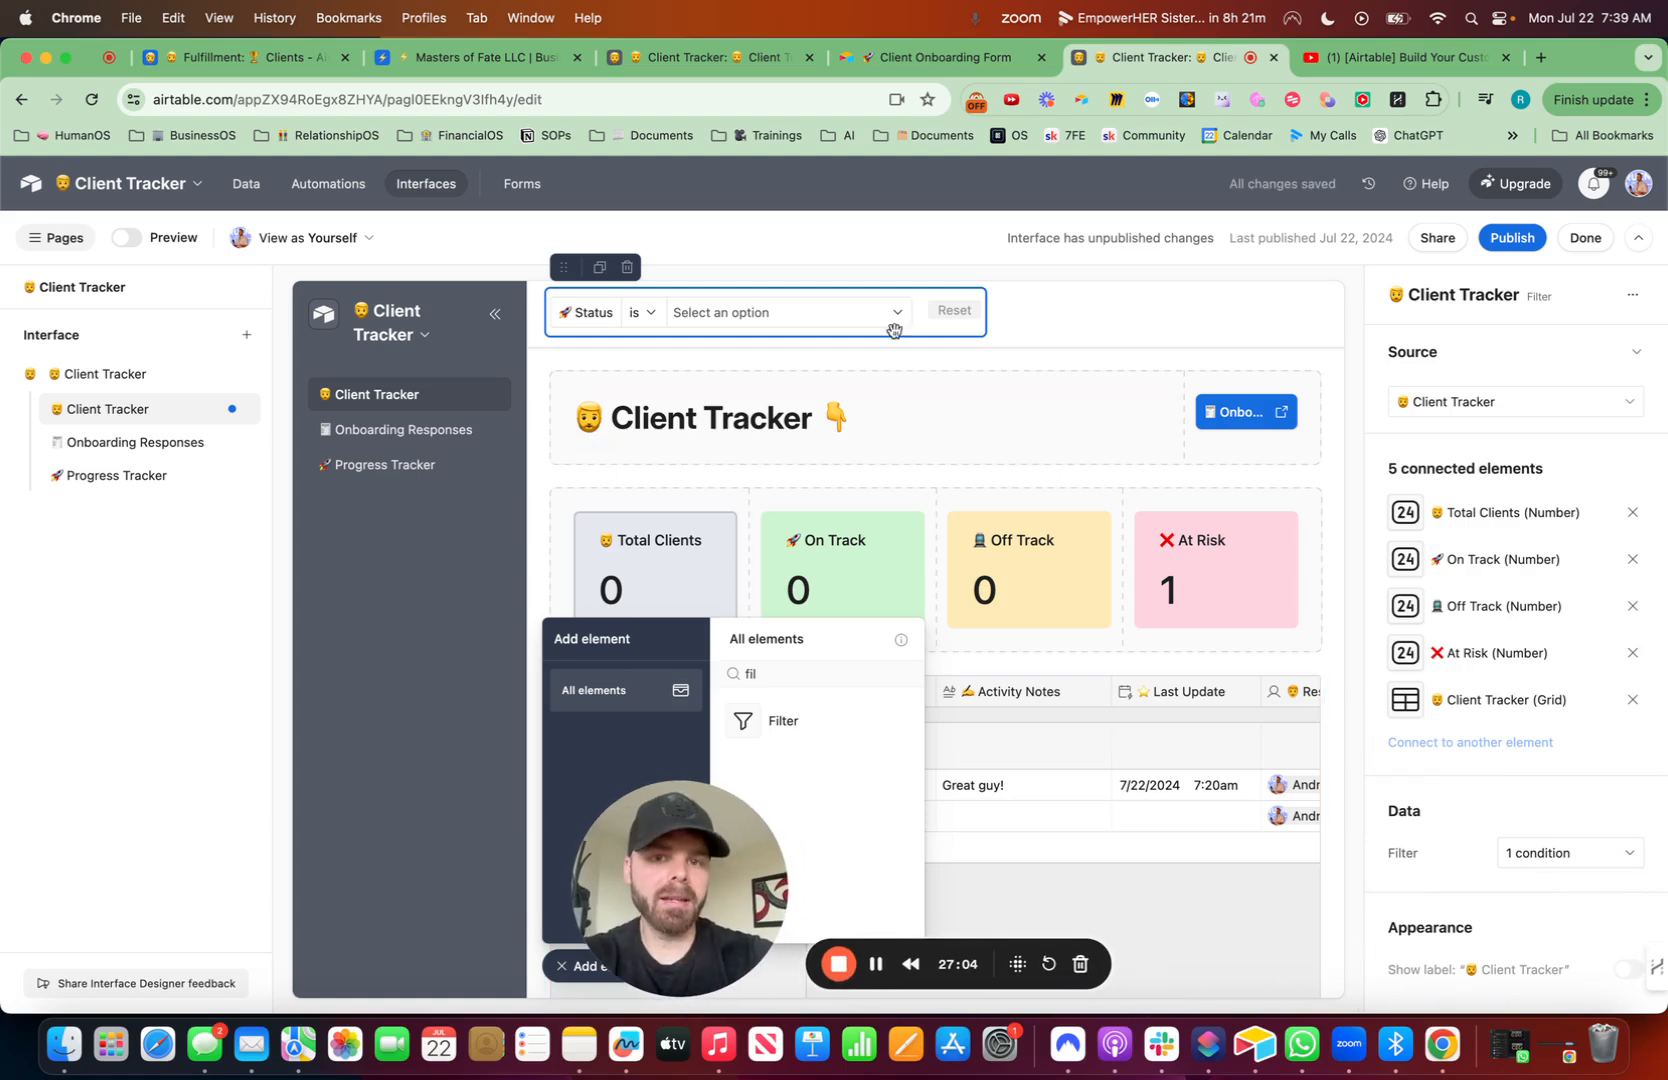
- Add a Full Name contains condition to the filter and move it above the Status condition
click(1570, 853)
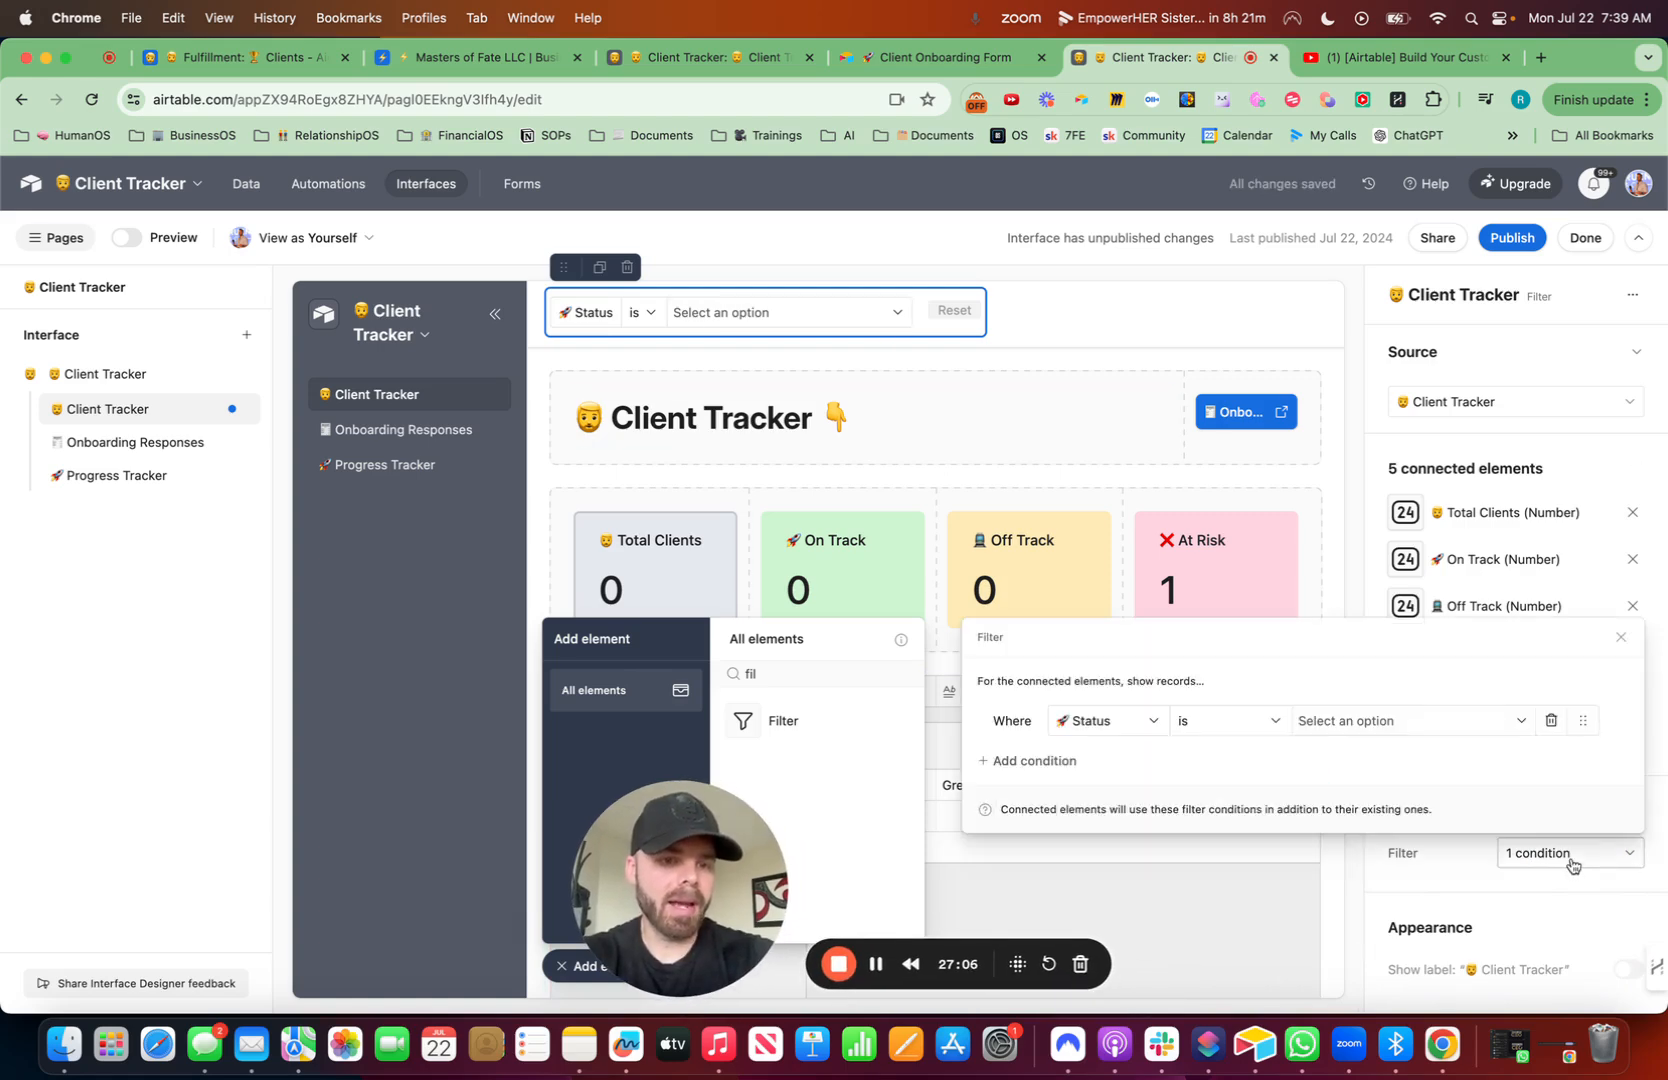
click(1049, 761)
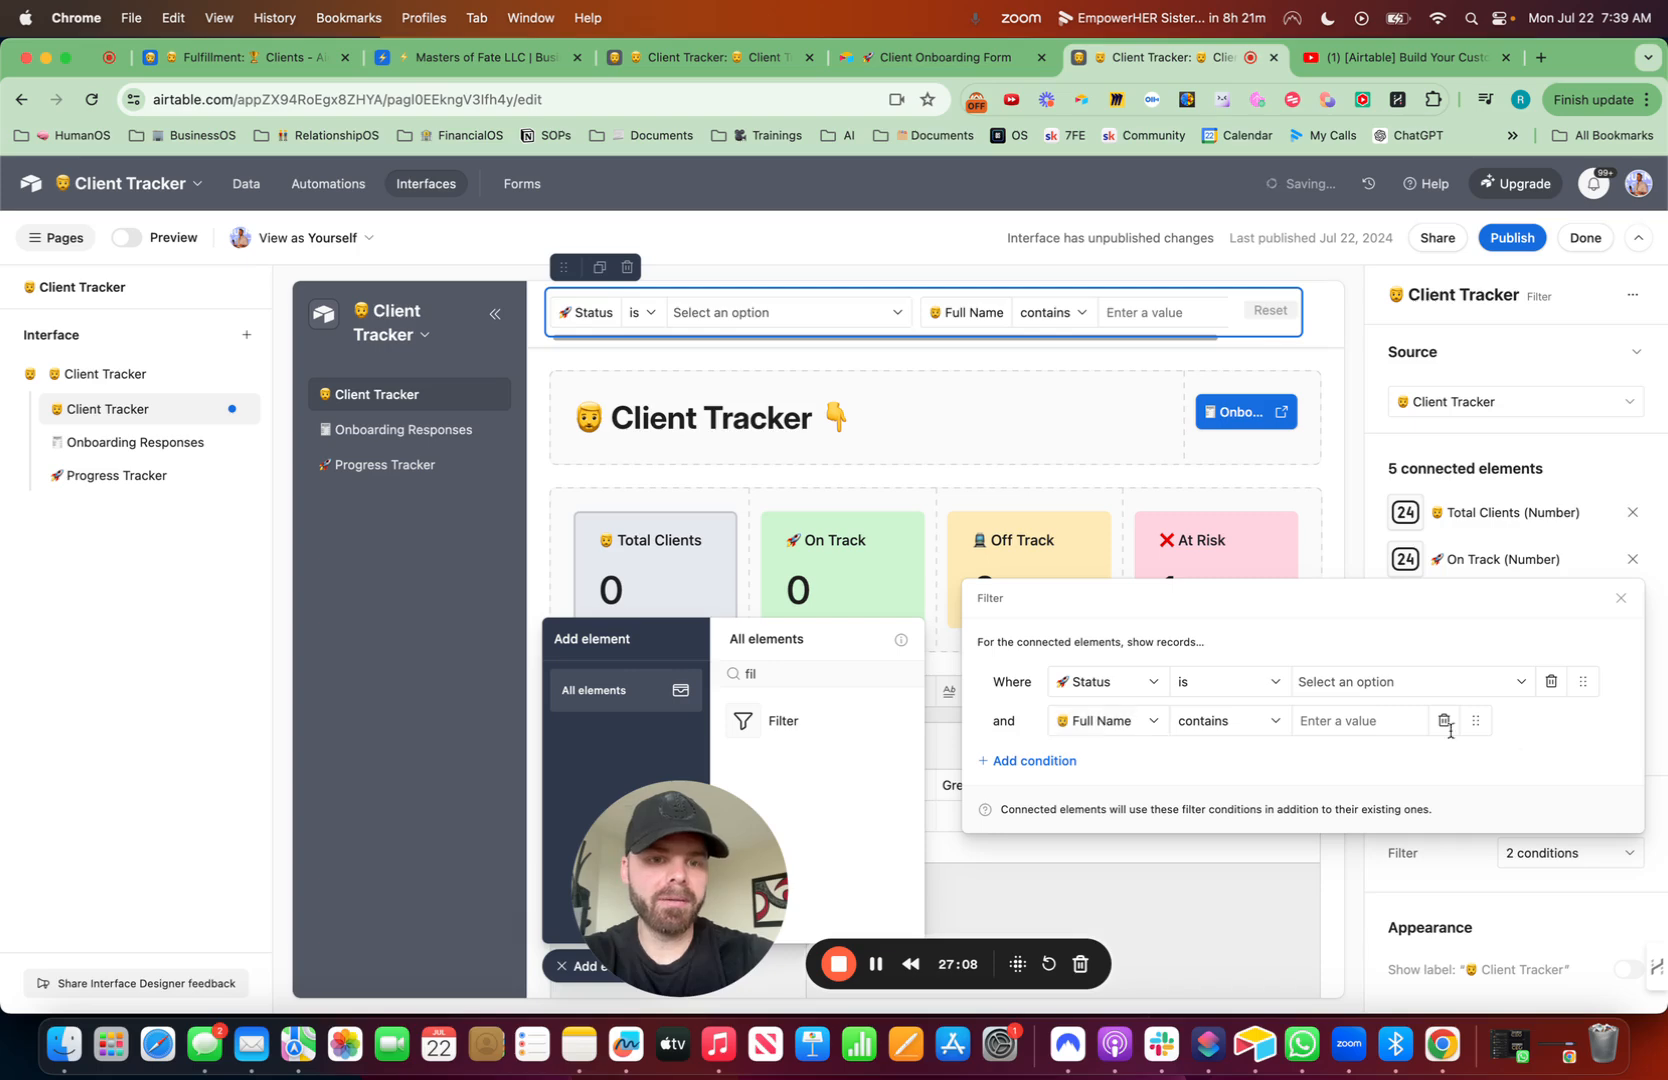
drag(1476, 722, 1474, 682)
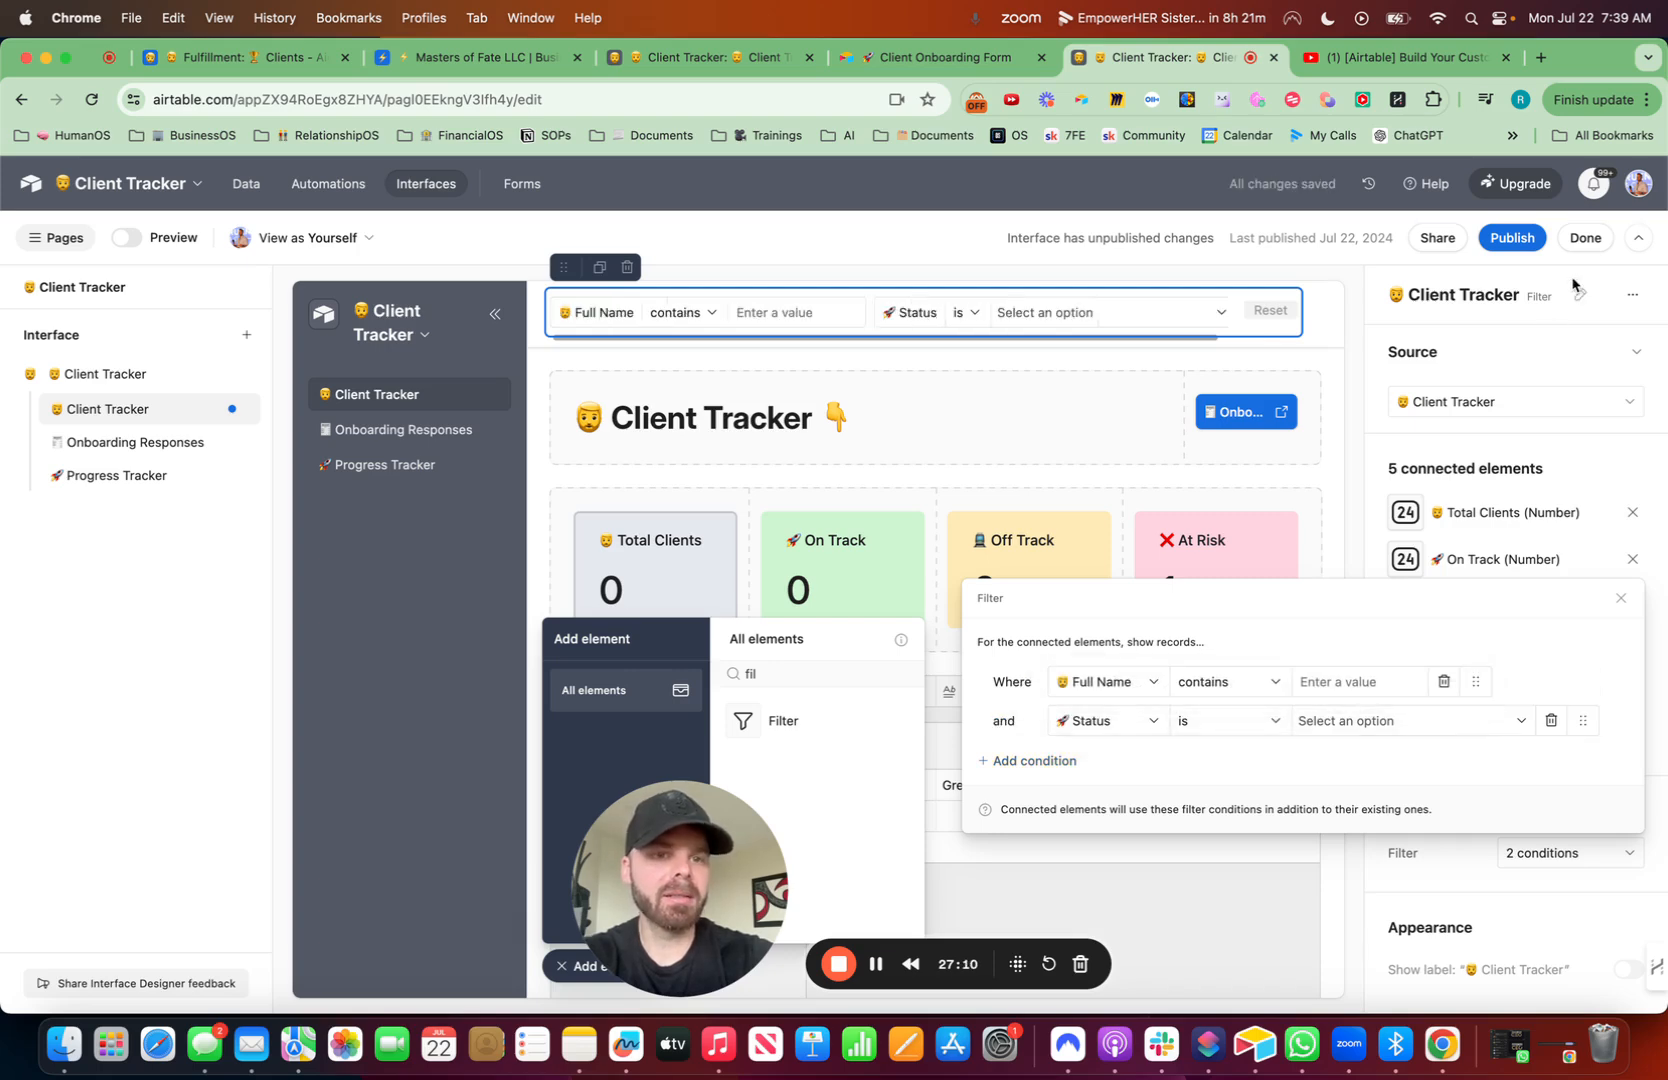
- Publish the interface changes
click(1512, 237)
click(1018, 692)
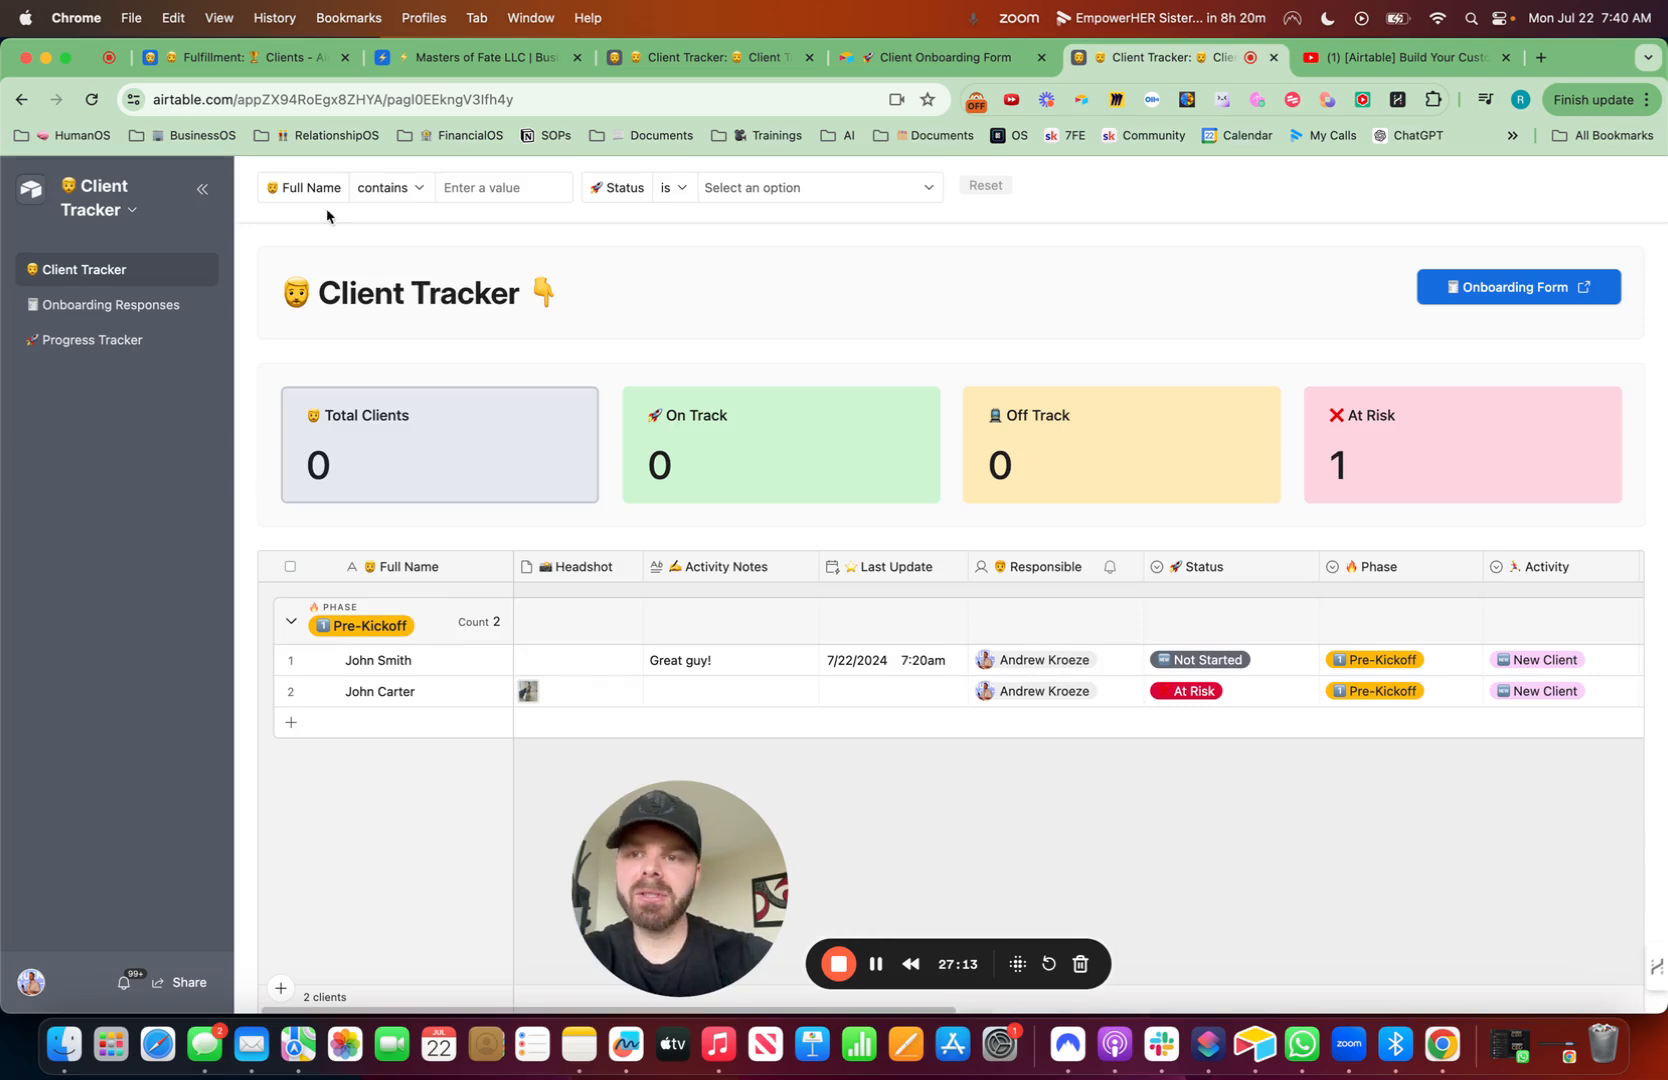
- Filter the published Client Tracker page by a client's surname and expand that client's record to review it
click(499, 190)
text(carter)
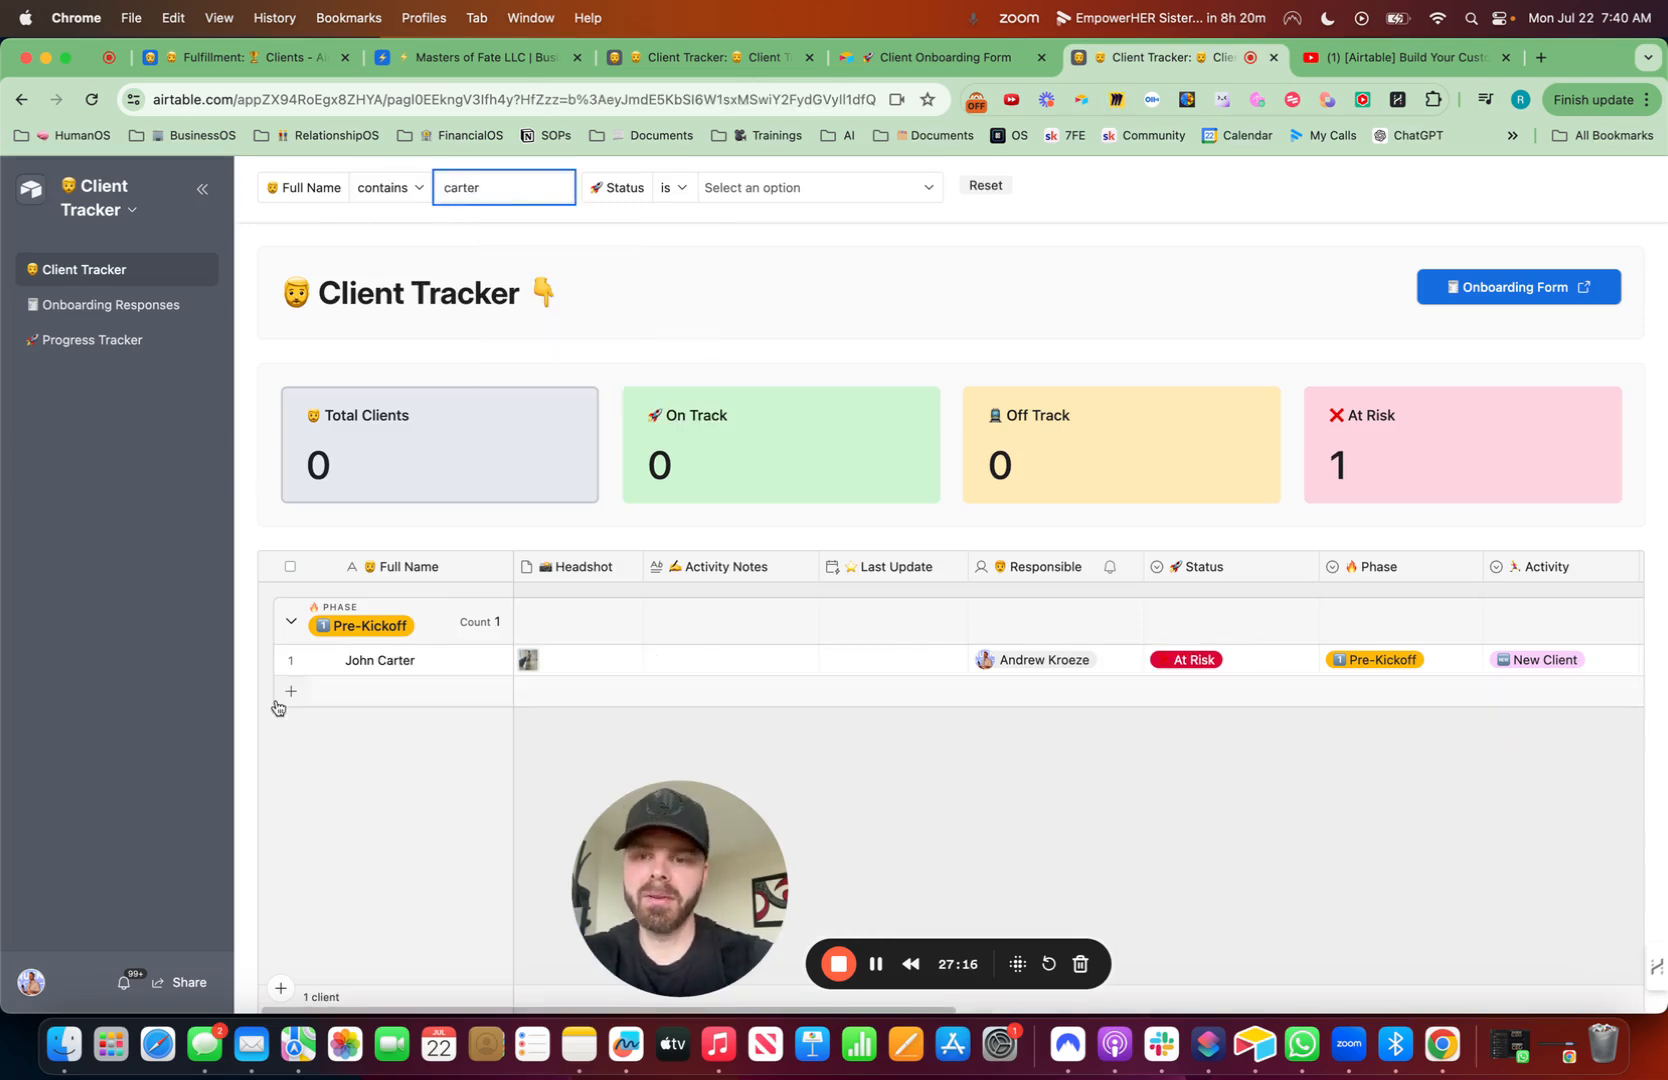
click(321, 670)
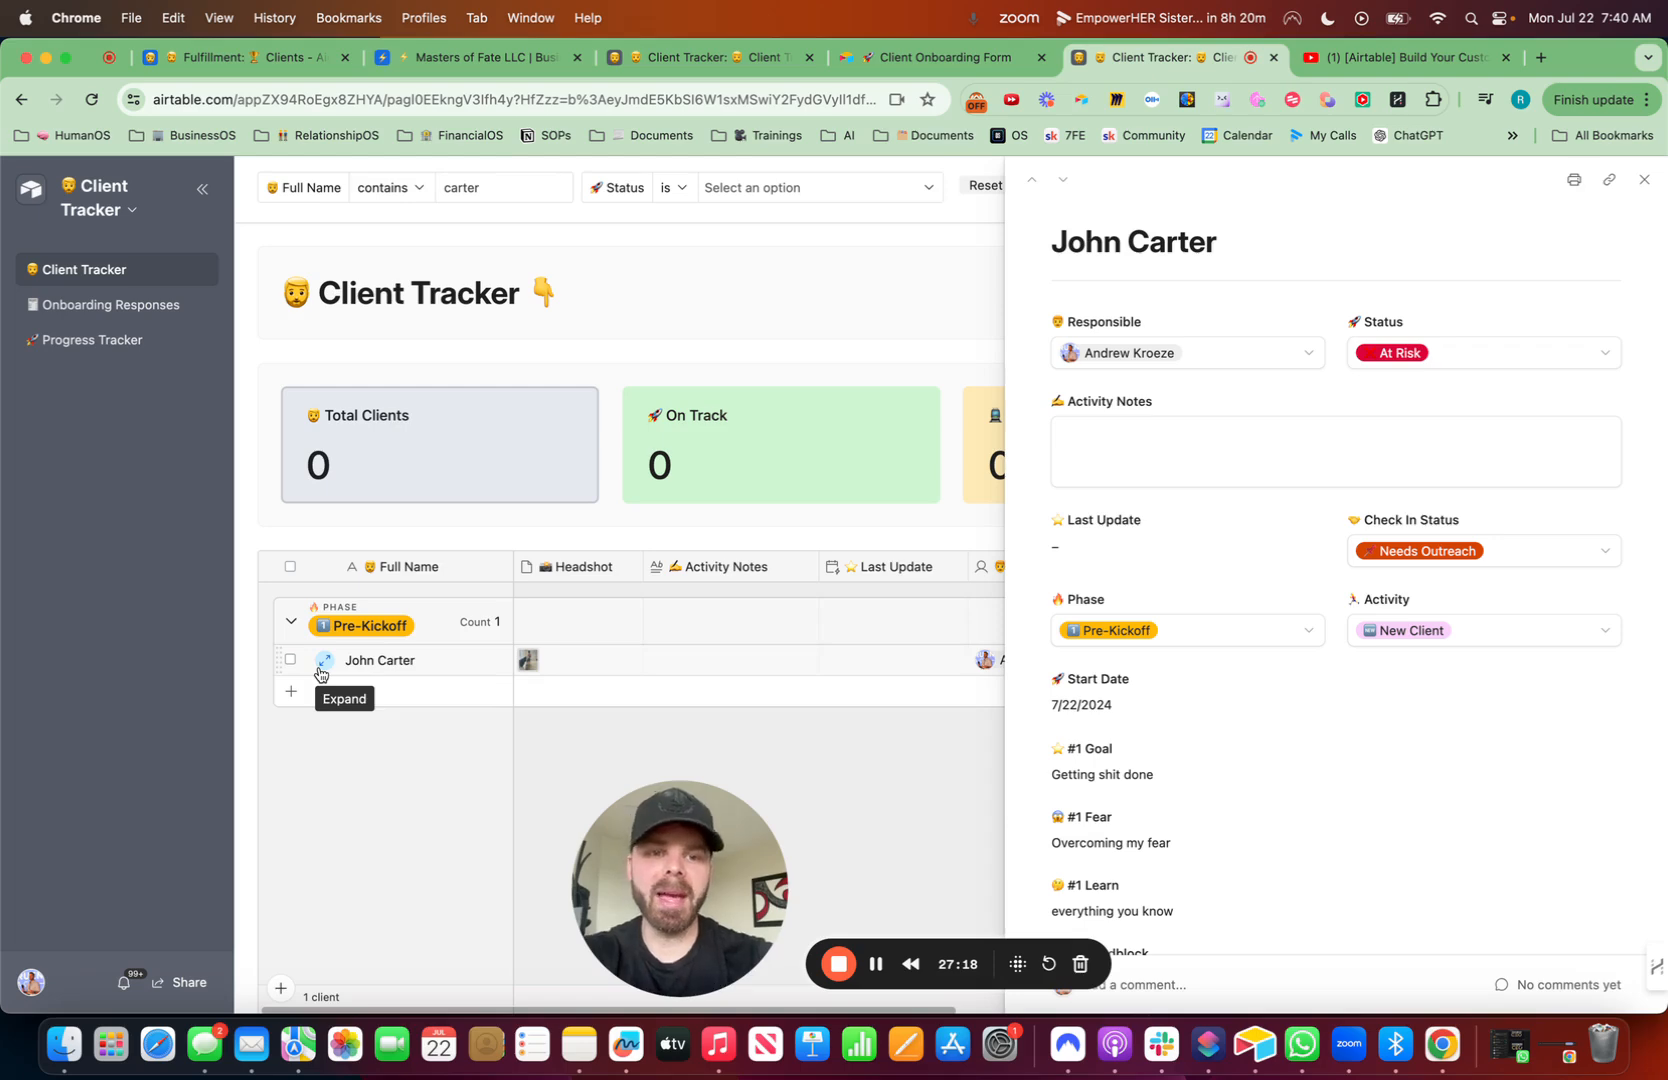
click(1644, 176)
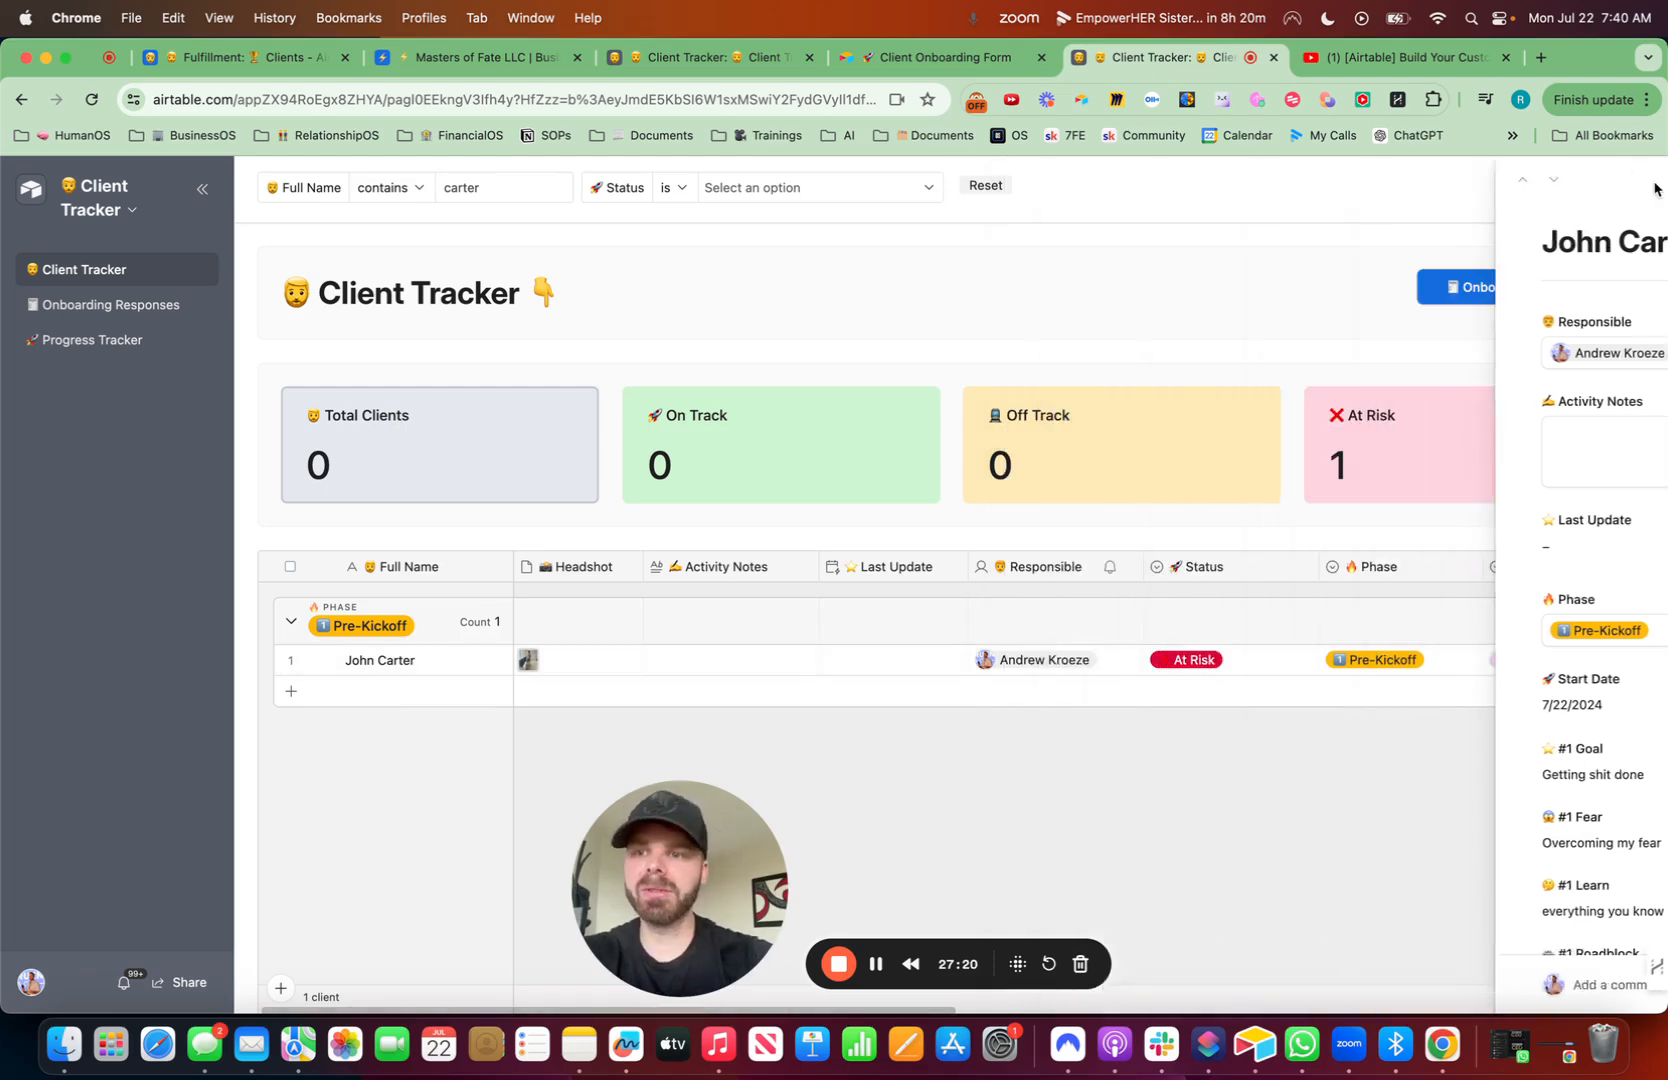
- Return to the editor and review the base's table views, the automation and the interface
click(155, 209)
click(140, 258)
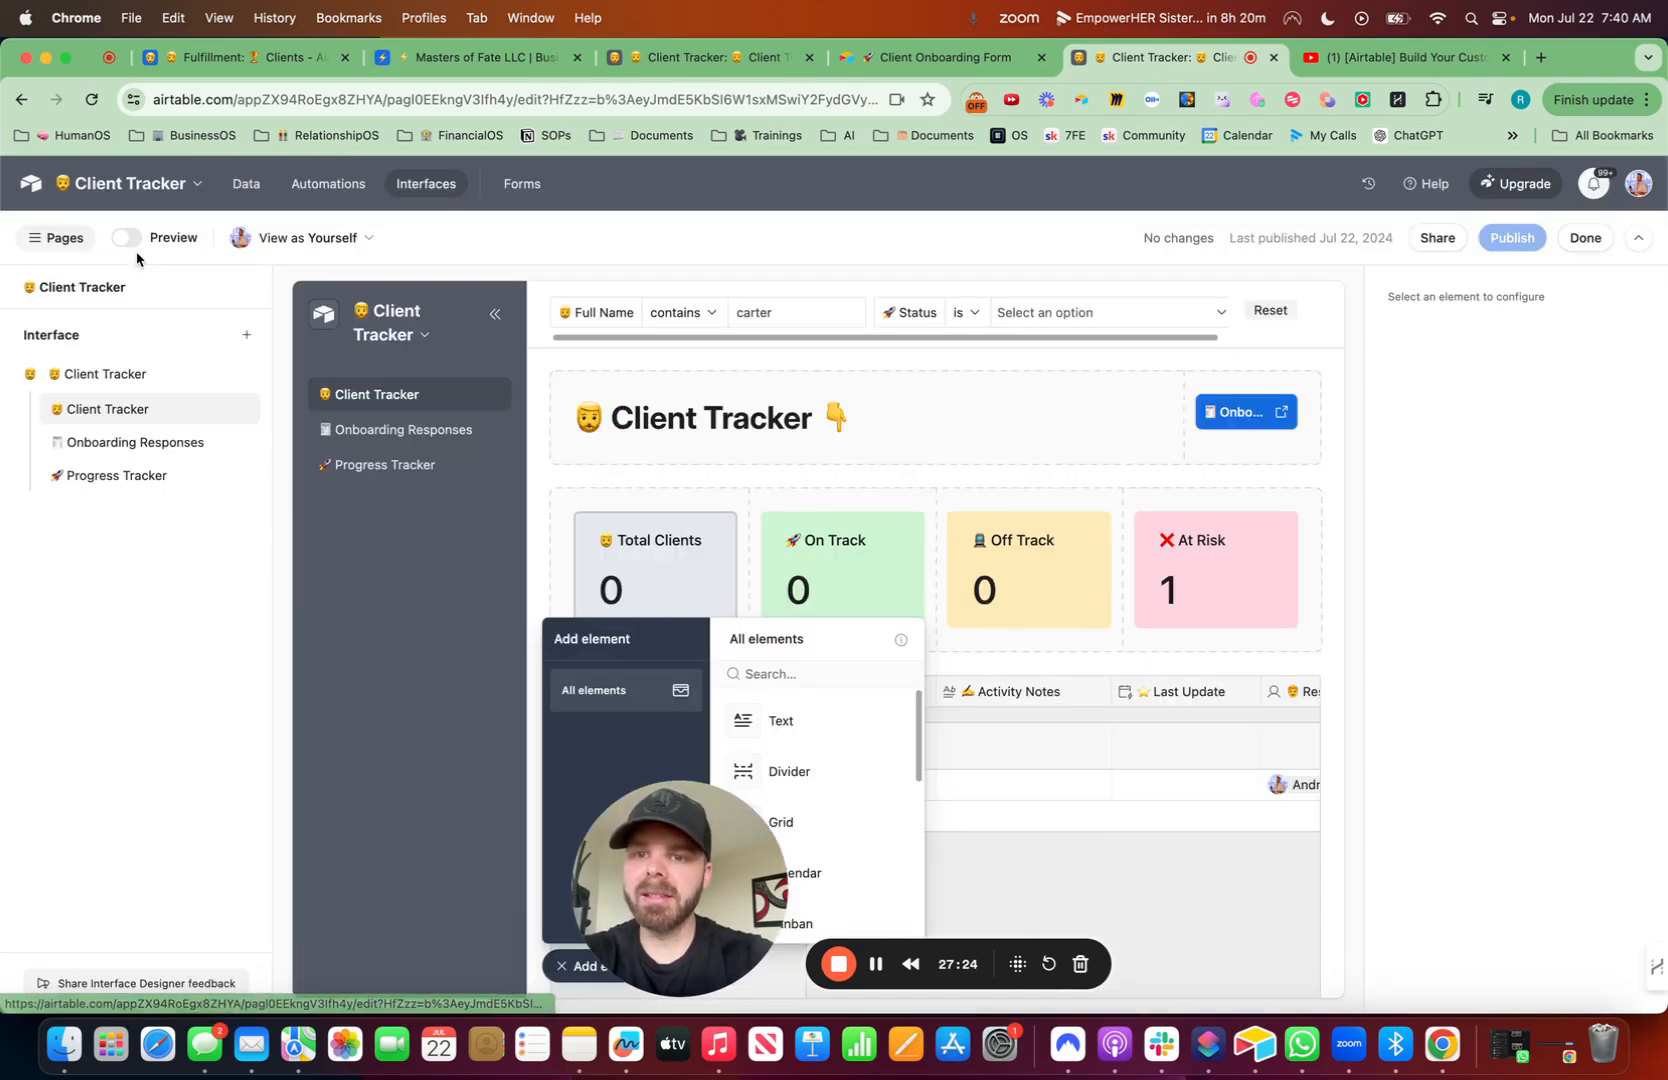
click(246, 184)
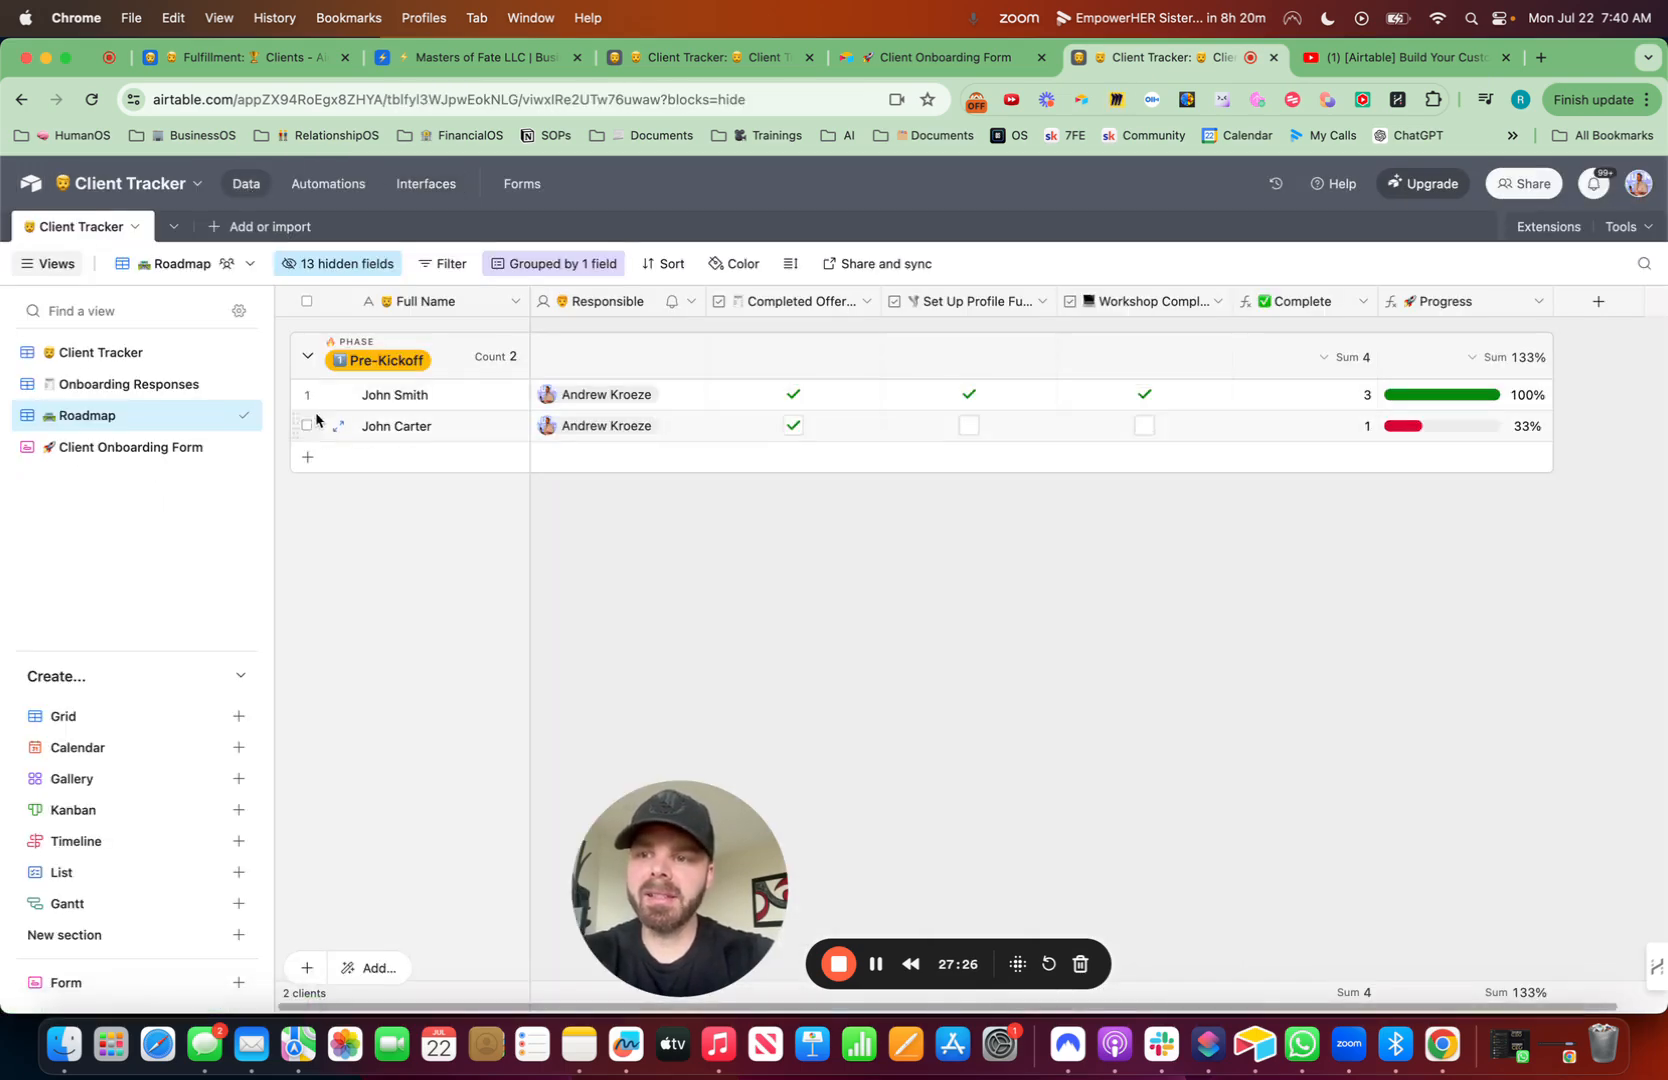
click(124, 354)
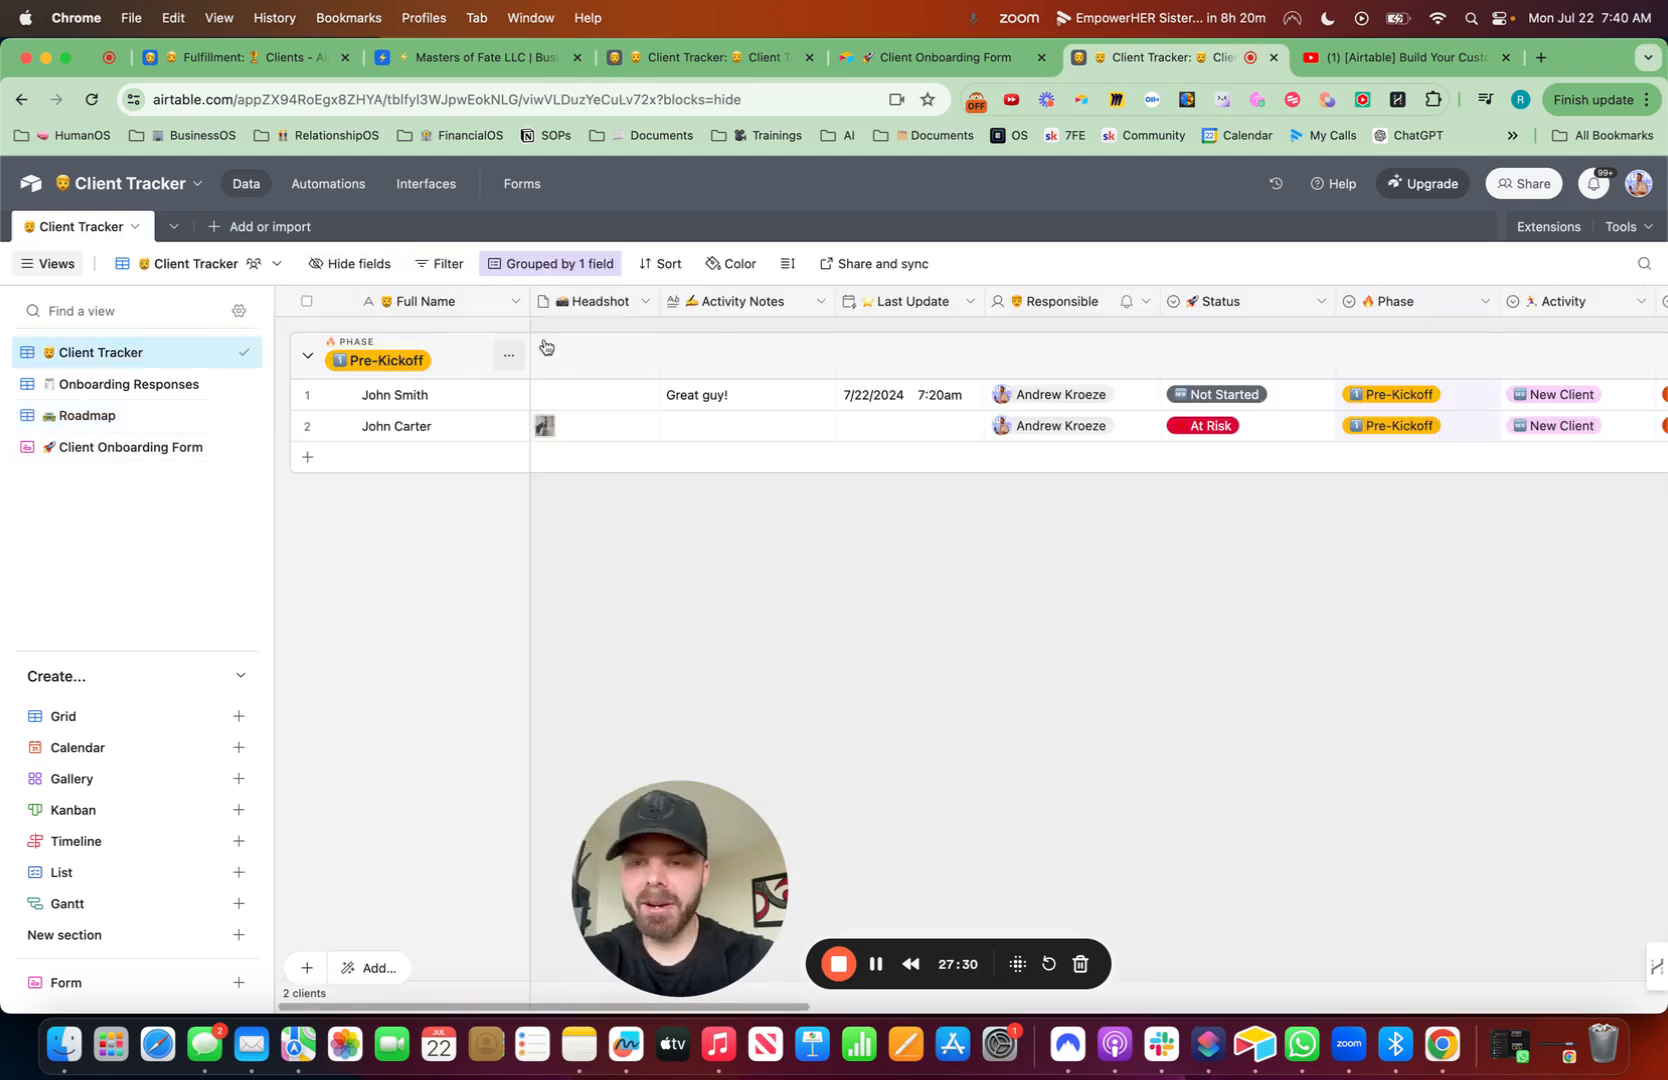
click(175, 384)
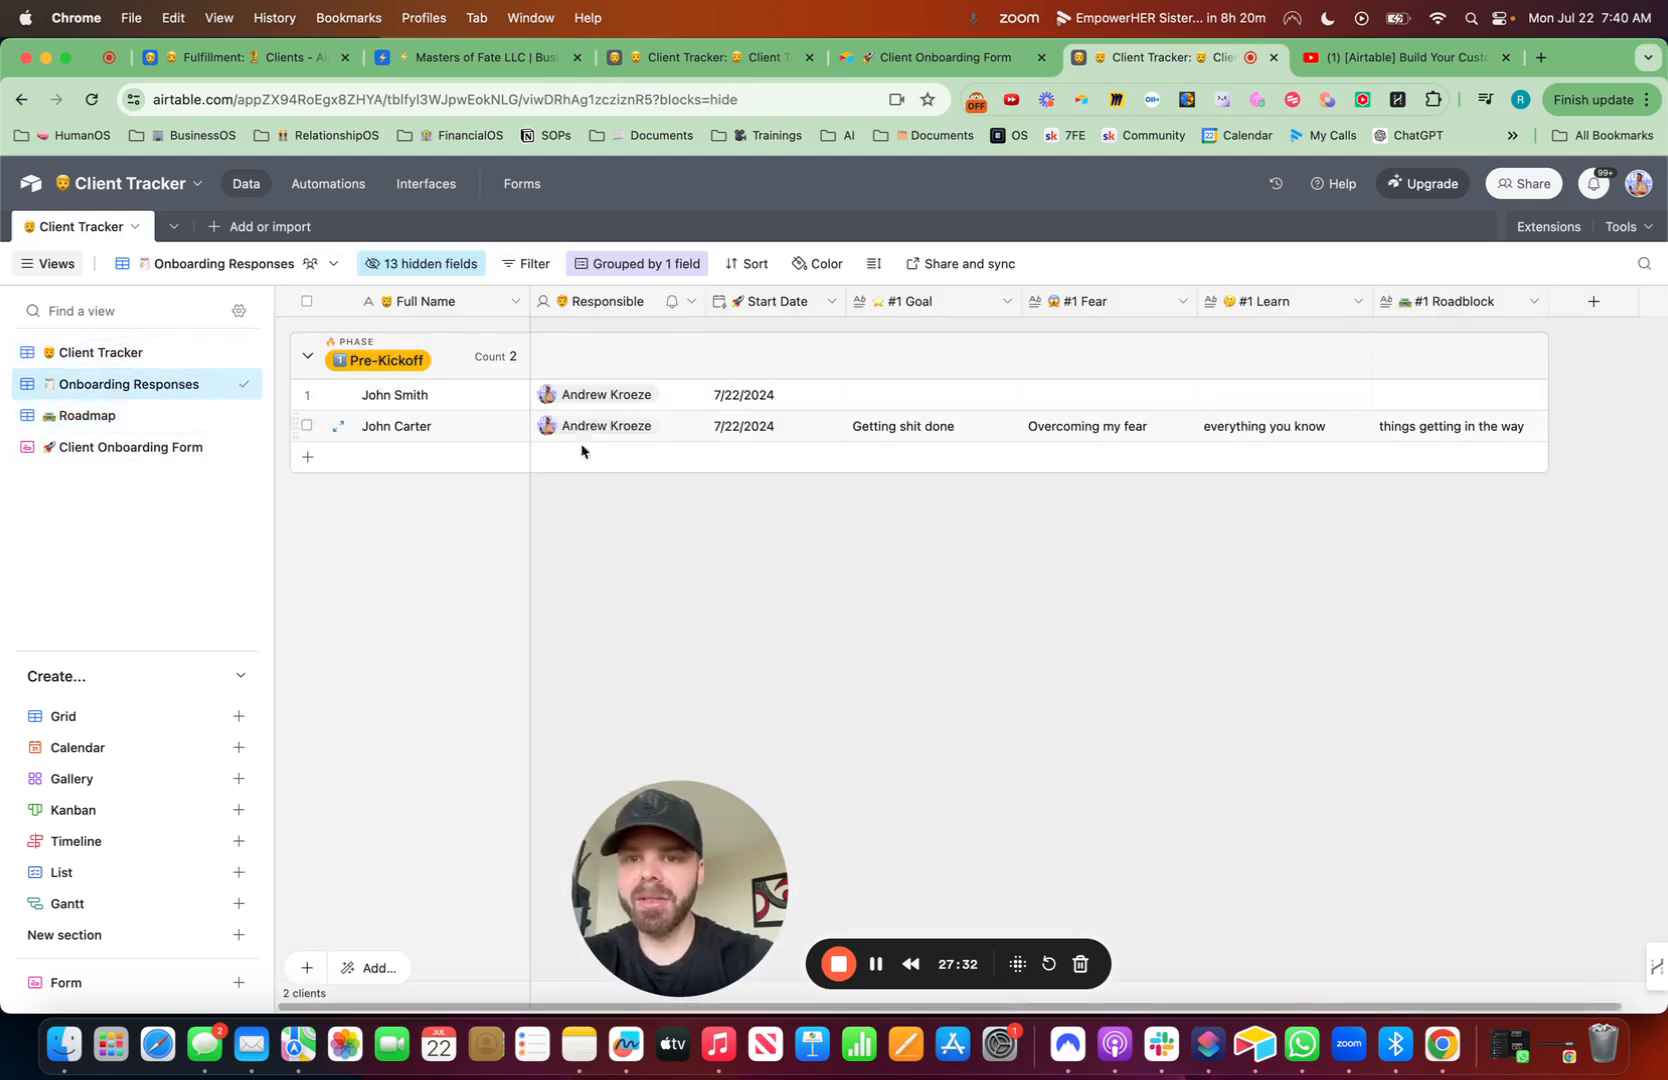
click(100, 415)
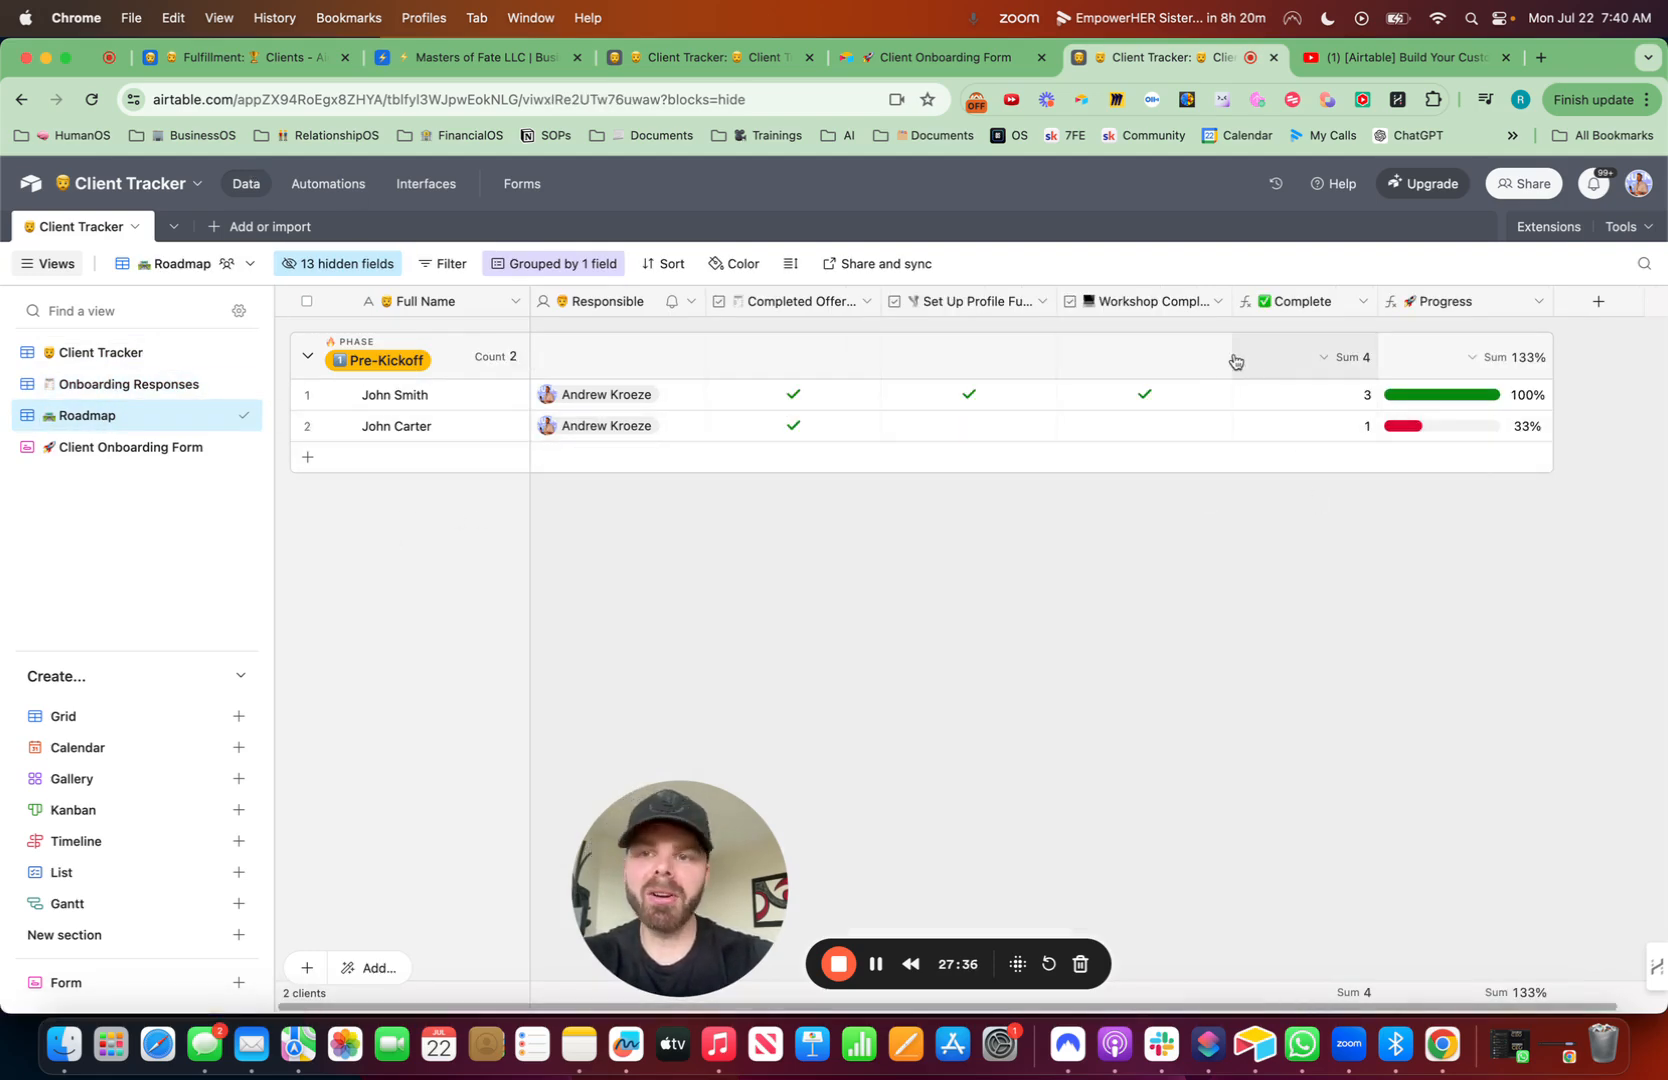
click(333, 185)
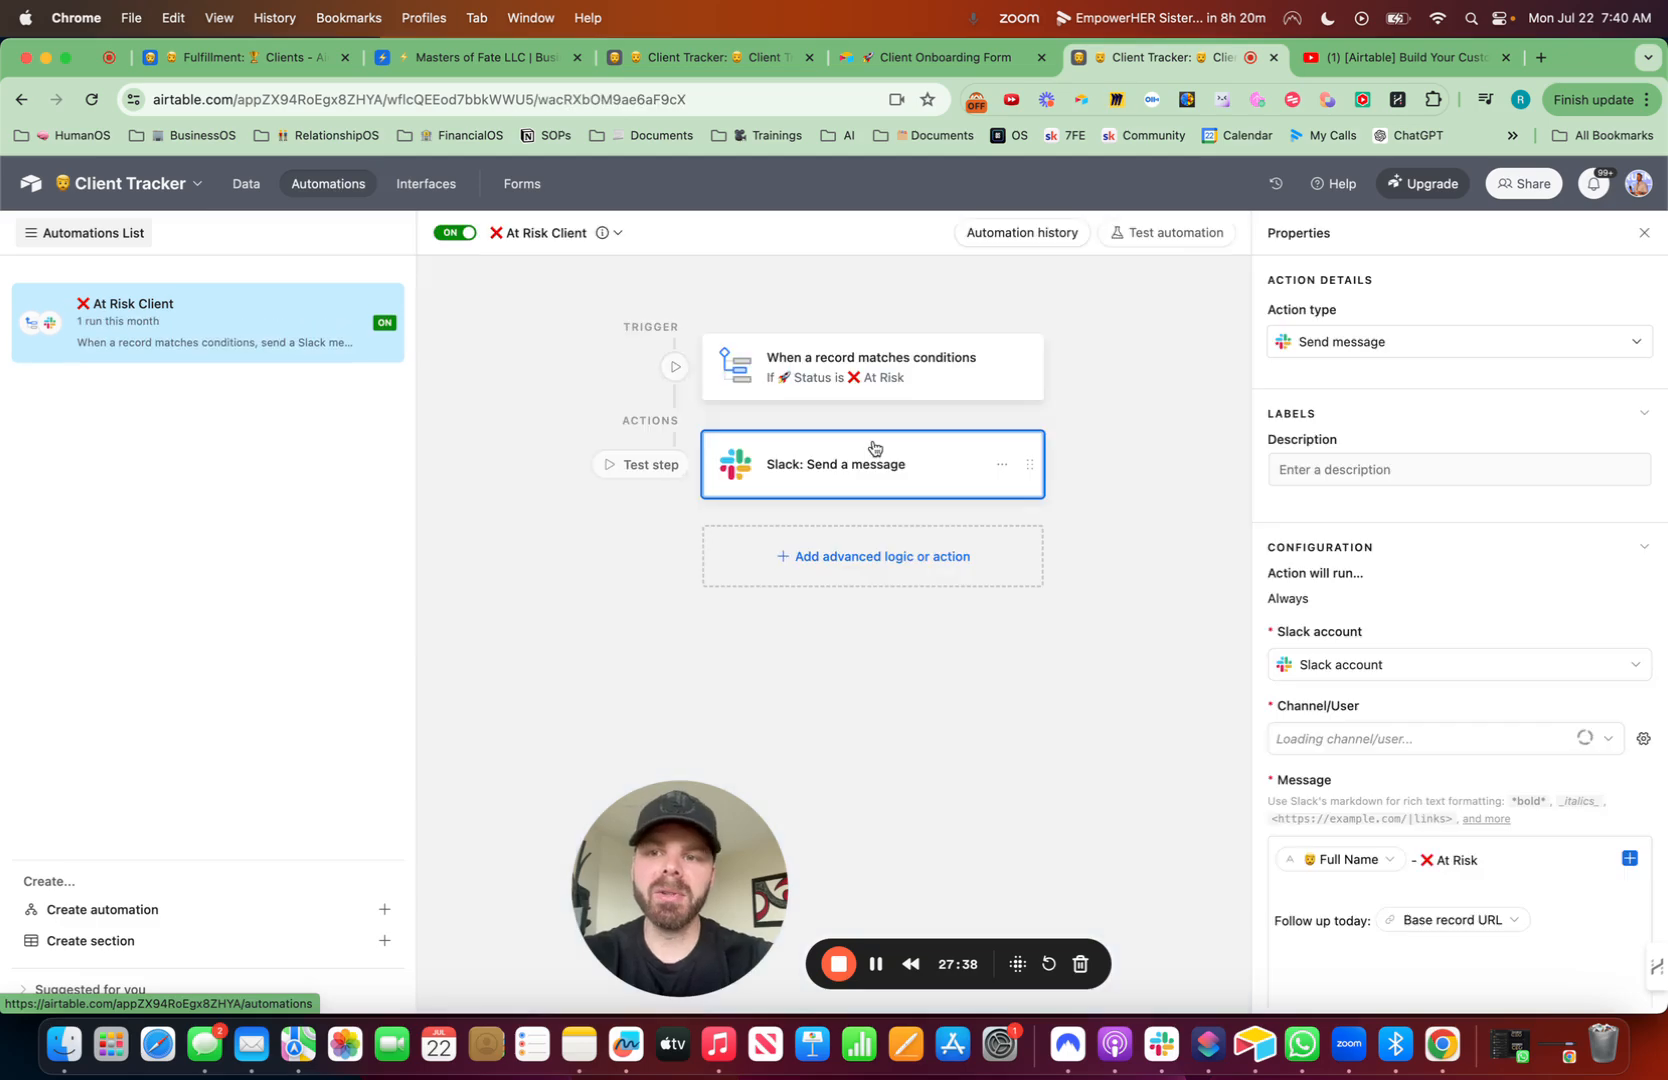
click(428, 185)
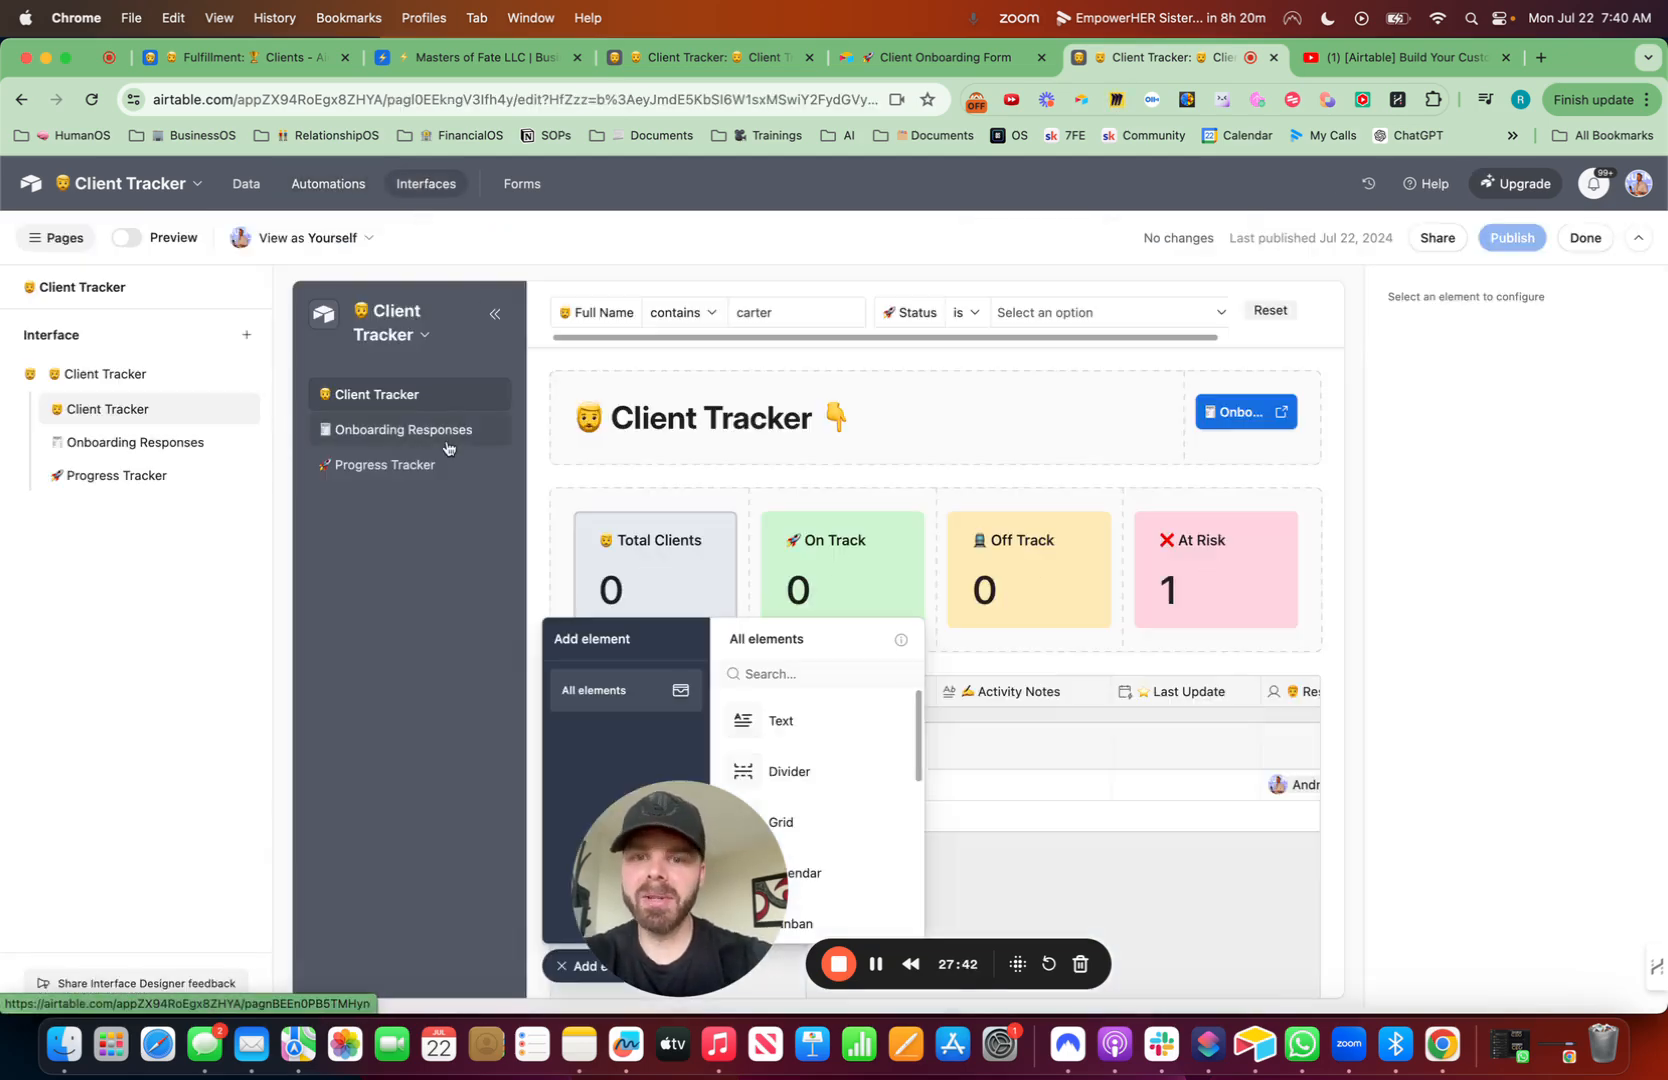